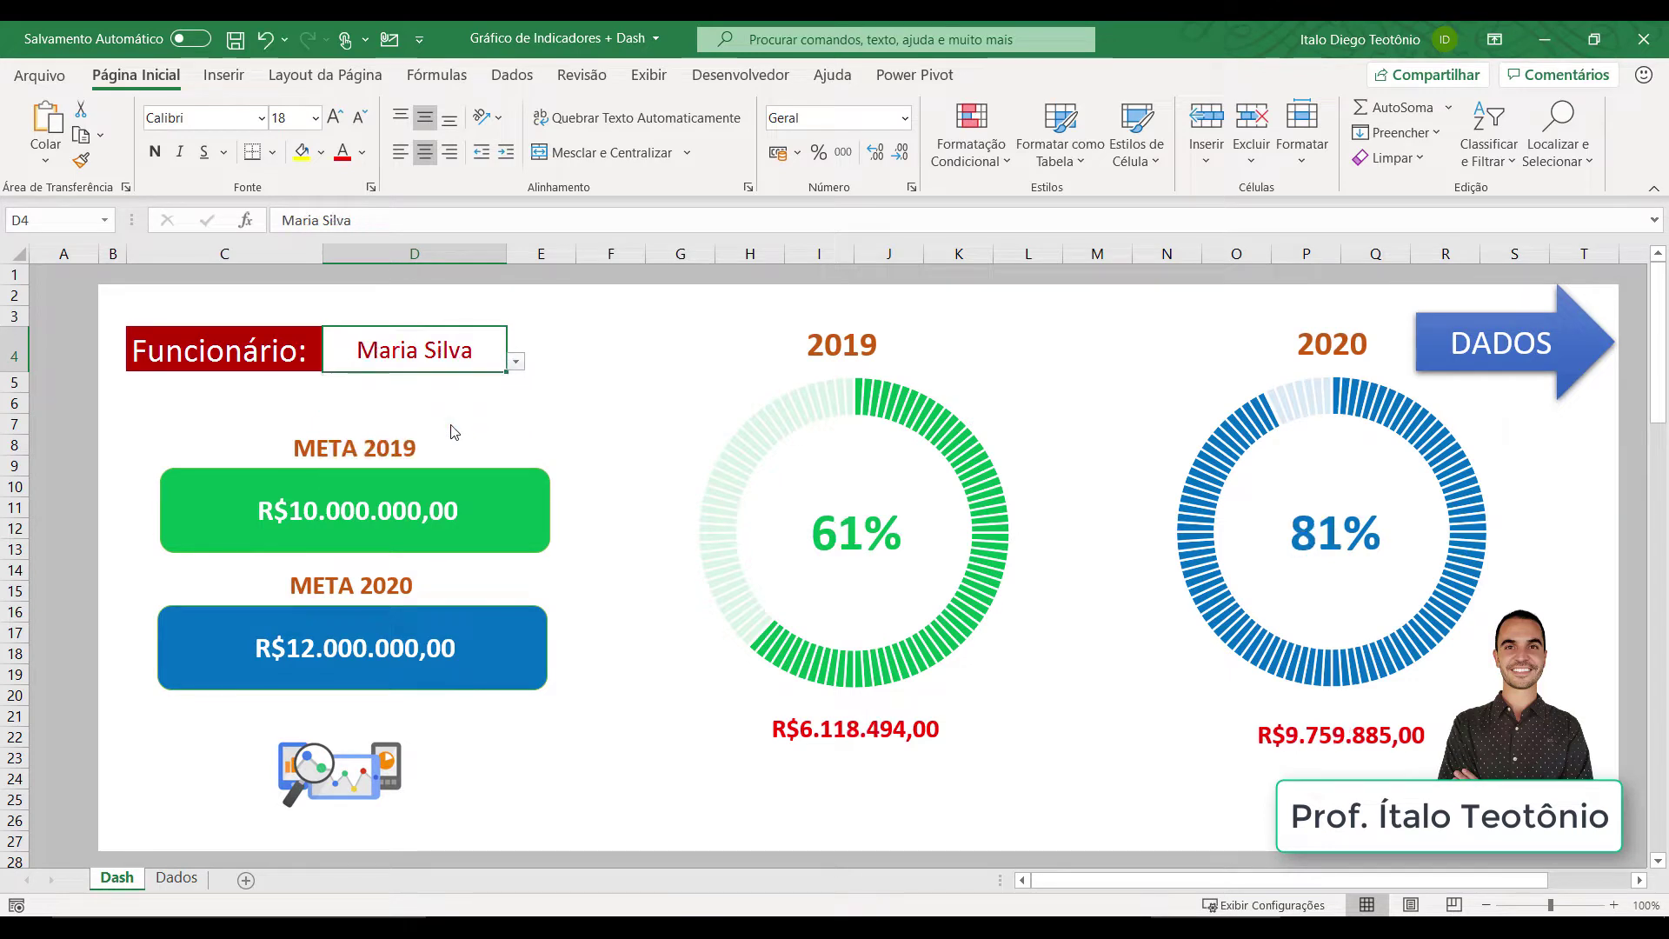
Step: Preview the finished dashboard for two other employees and look over the Dados sheet that feeds it
click(513, 363)
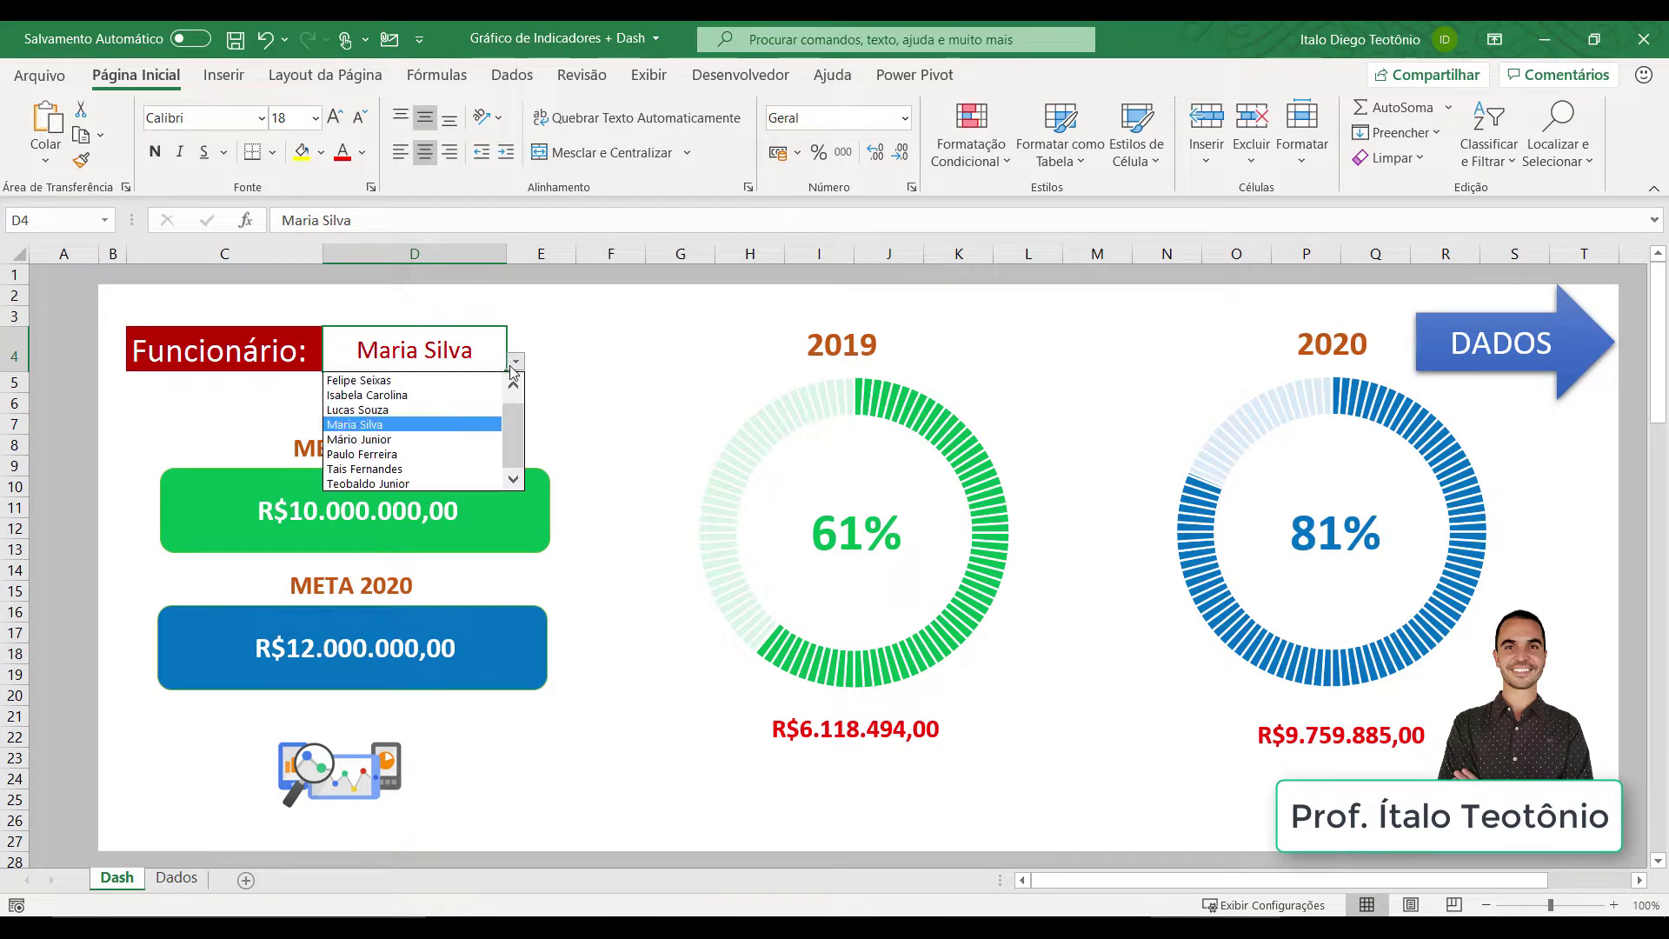
click(457, 452)
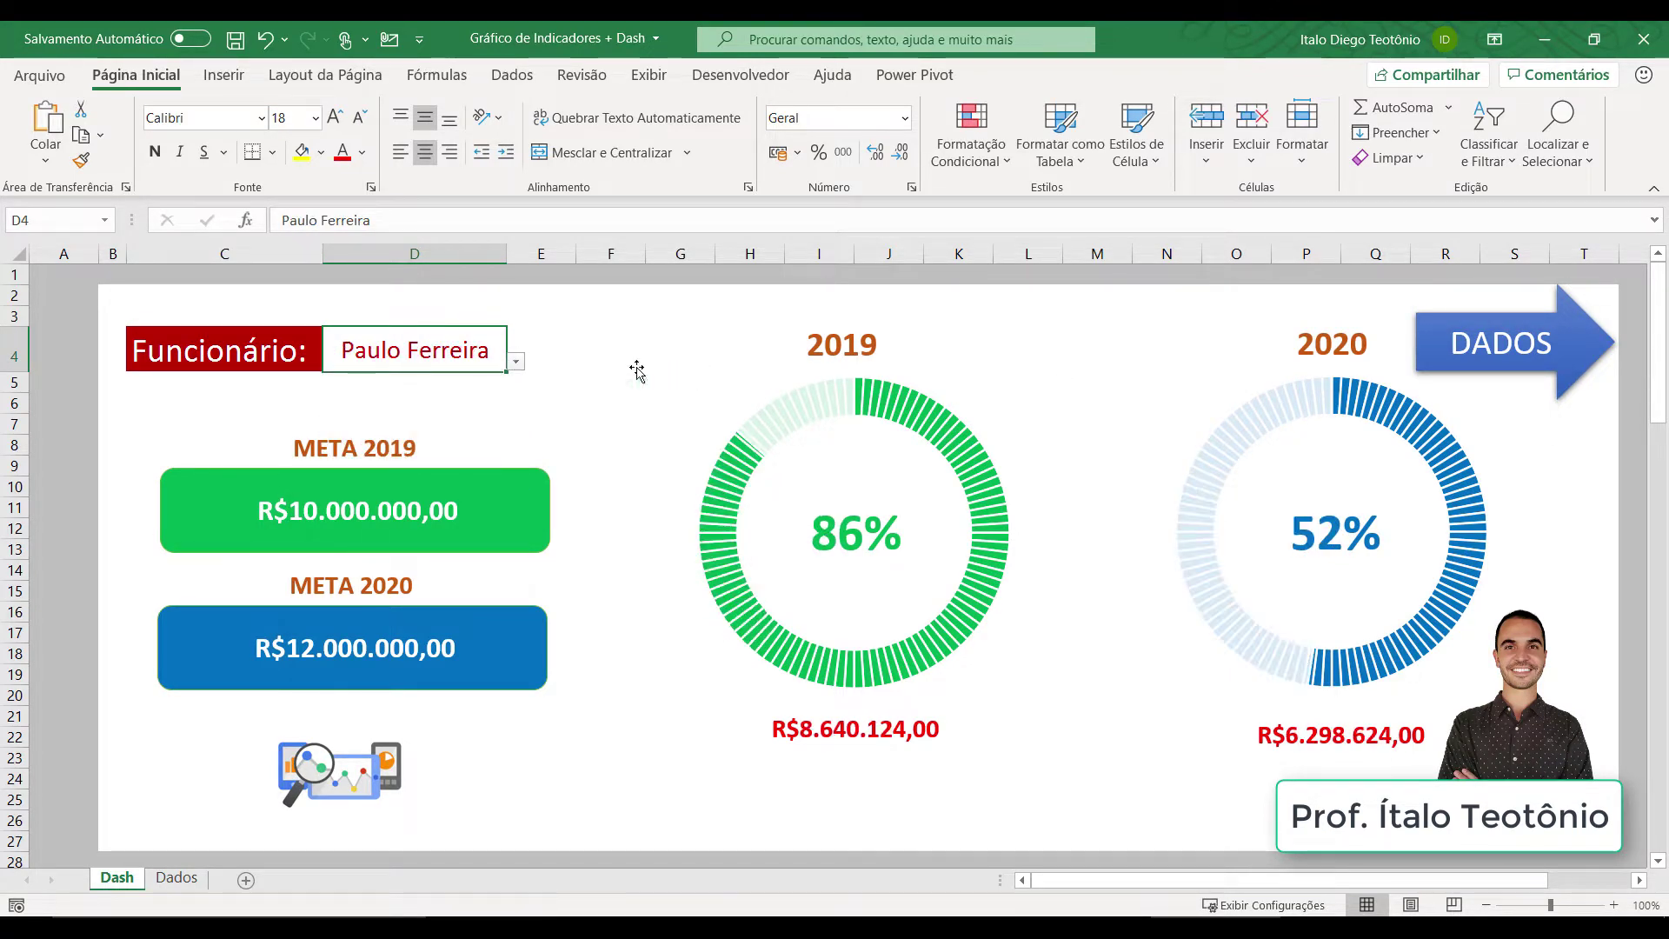
click(516, 362)
click(458, 468)
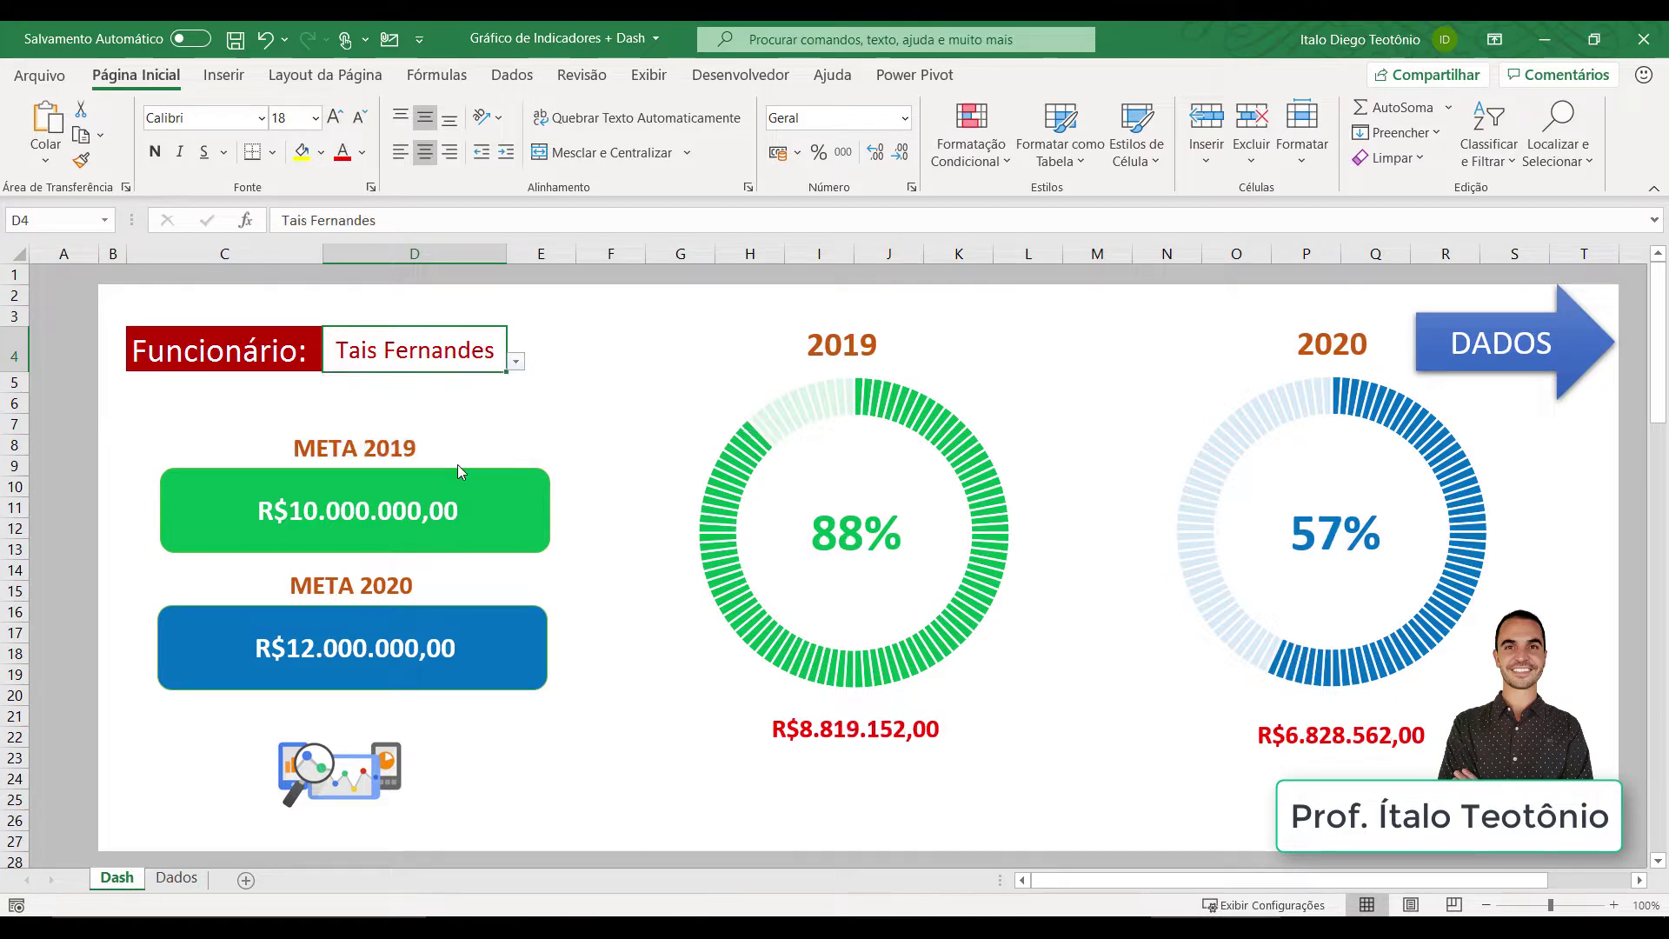
click(181, 878)
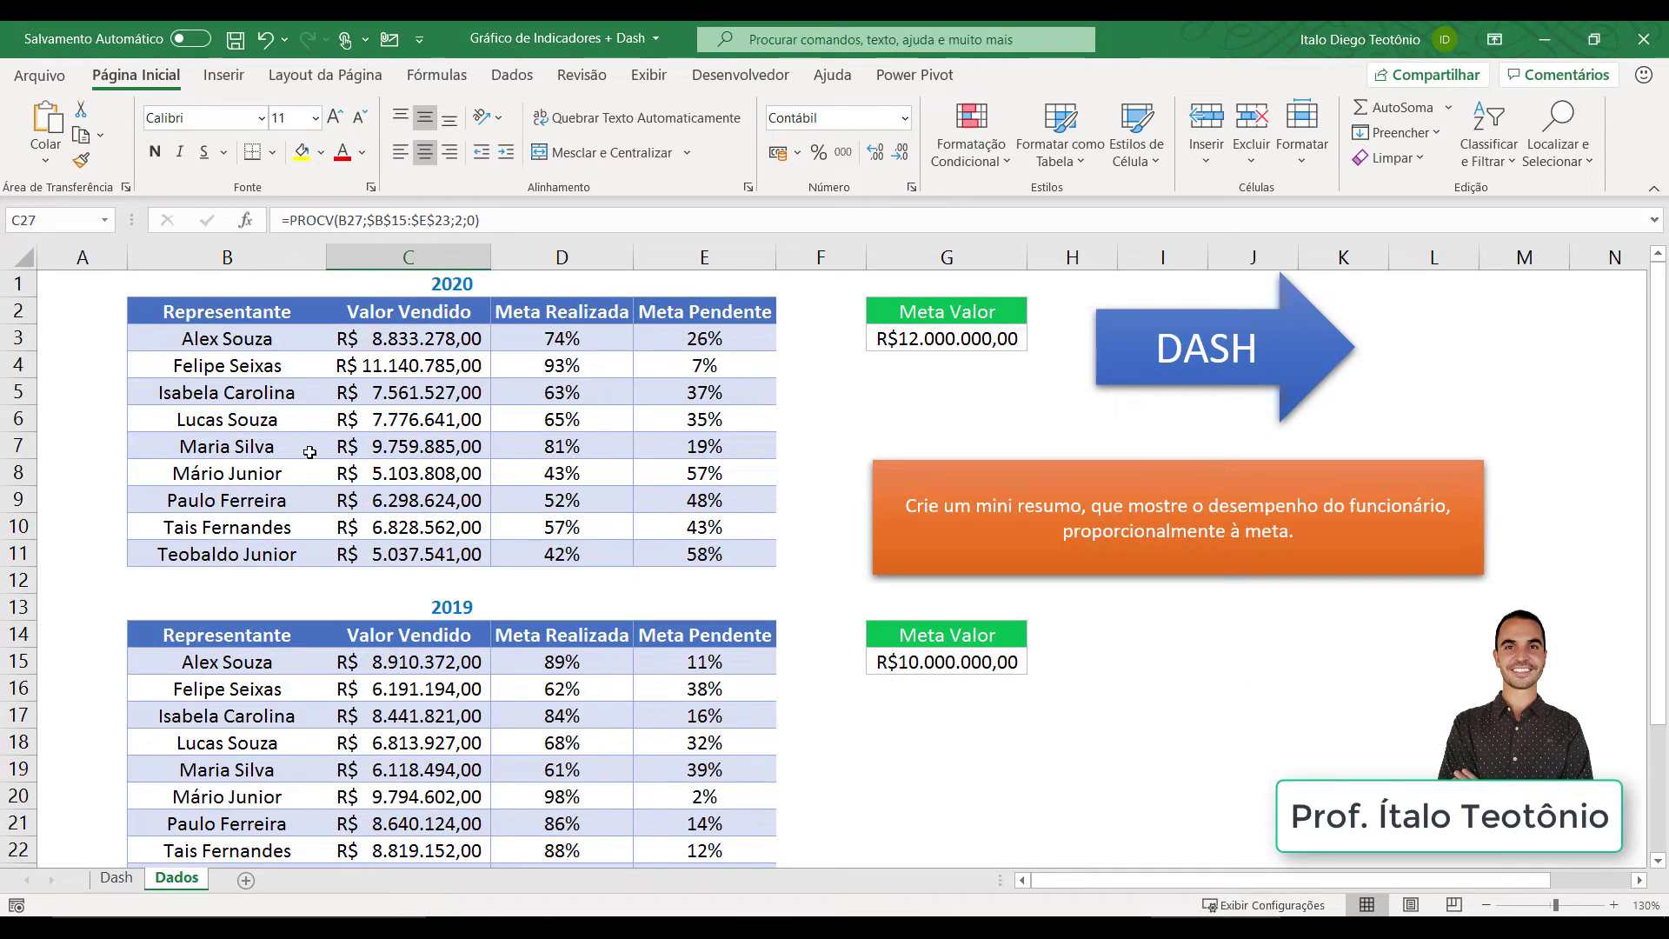
click(1131, 368)
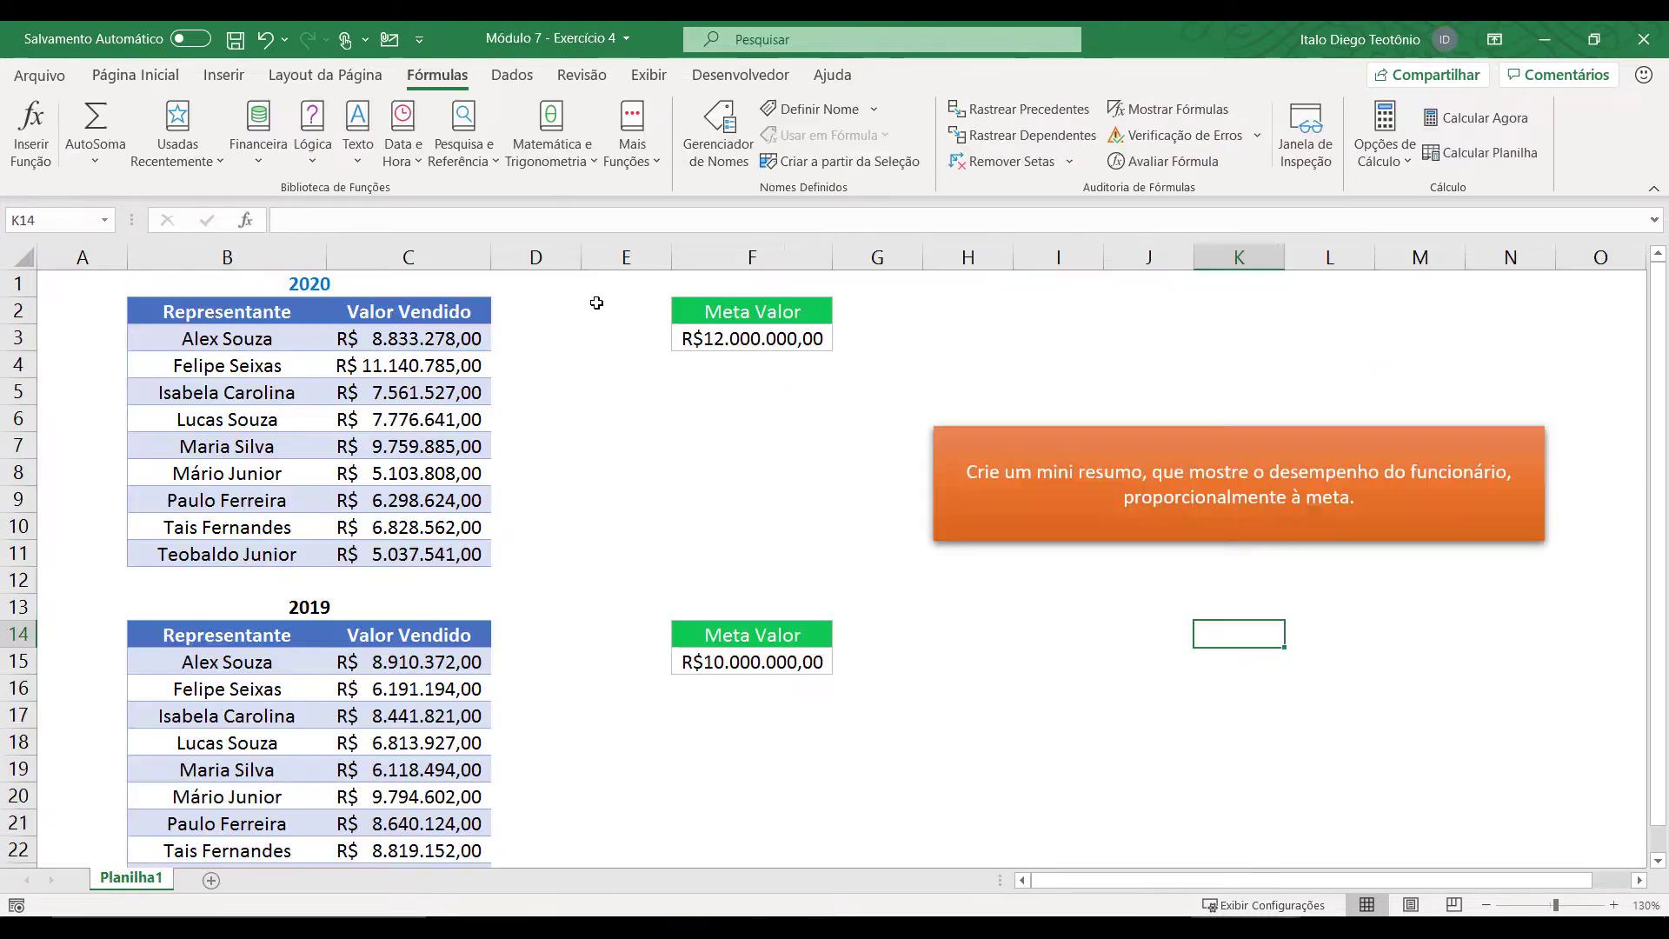
Step: Enter the header "Meta Realizada" in D2 of the 2020 table and fit column D to its text
click(527, 310)
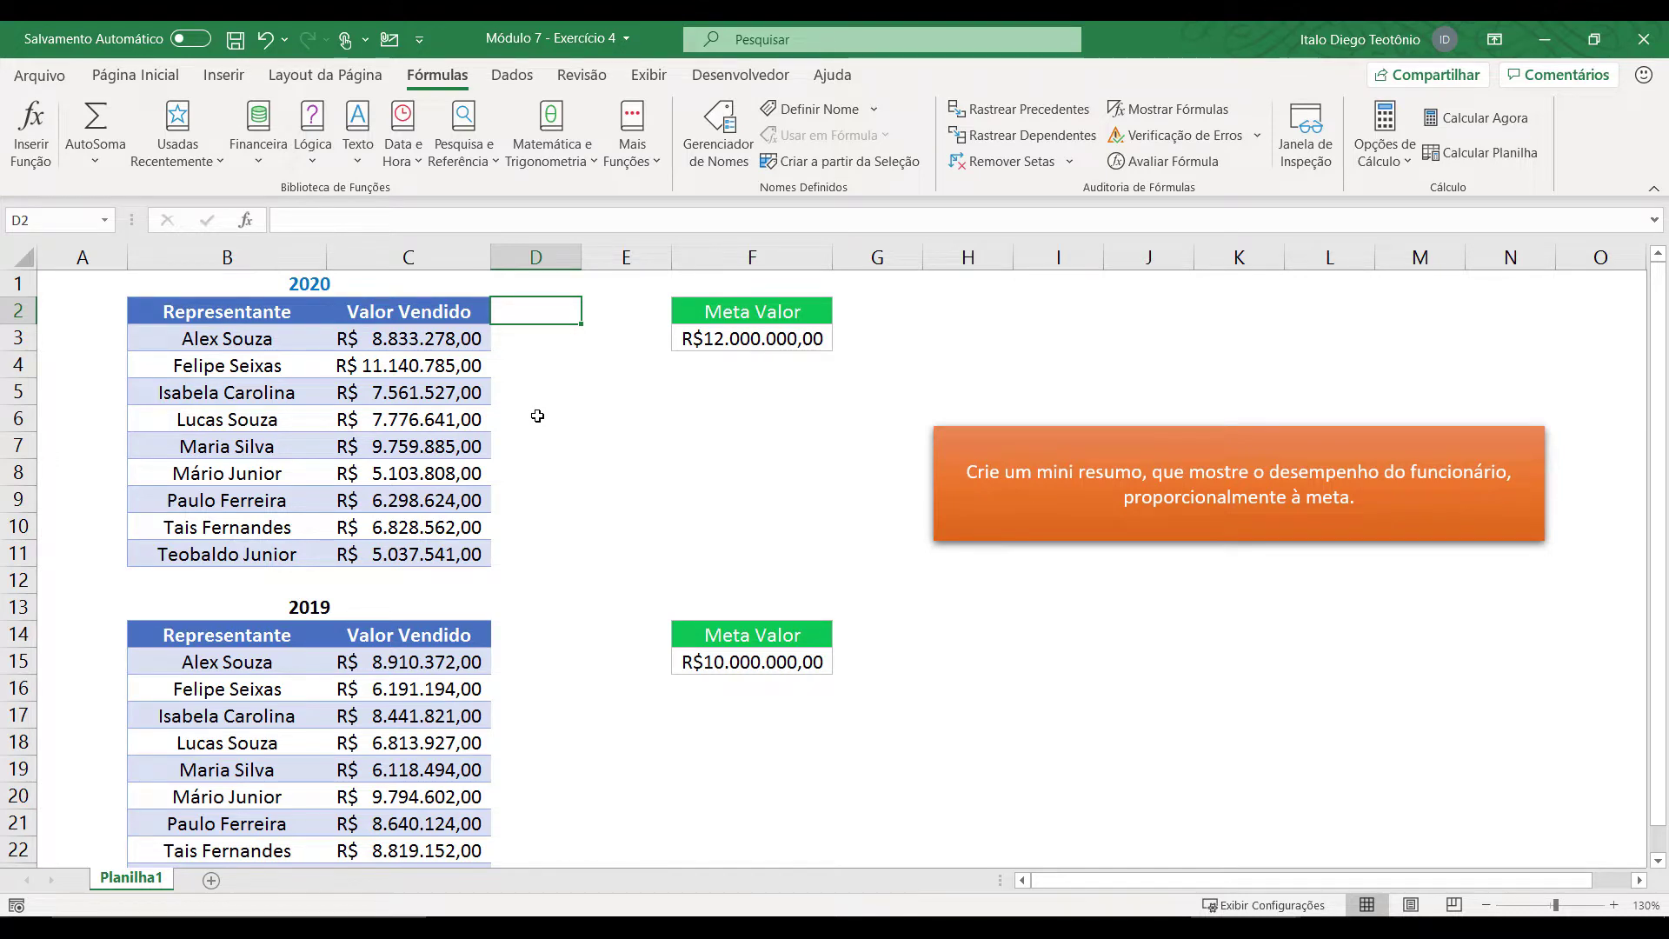
text(Meta Realizada)
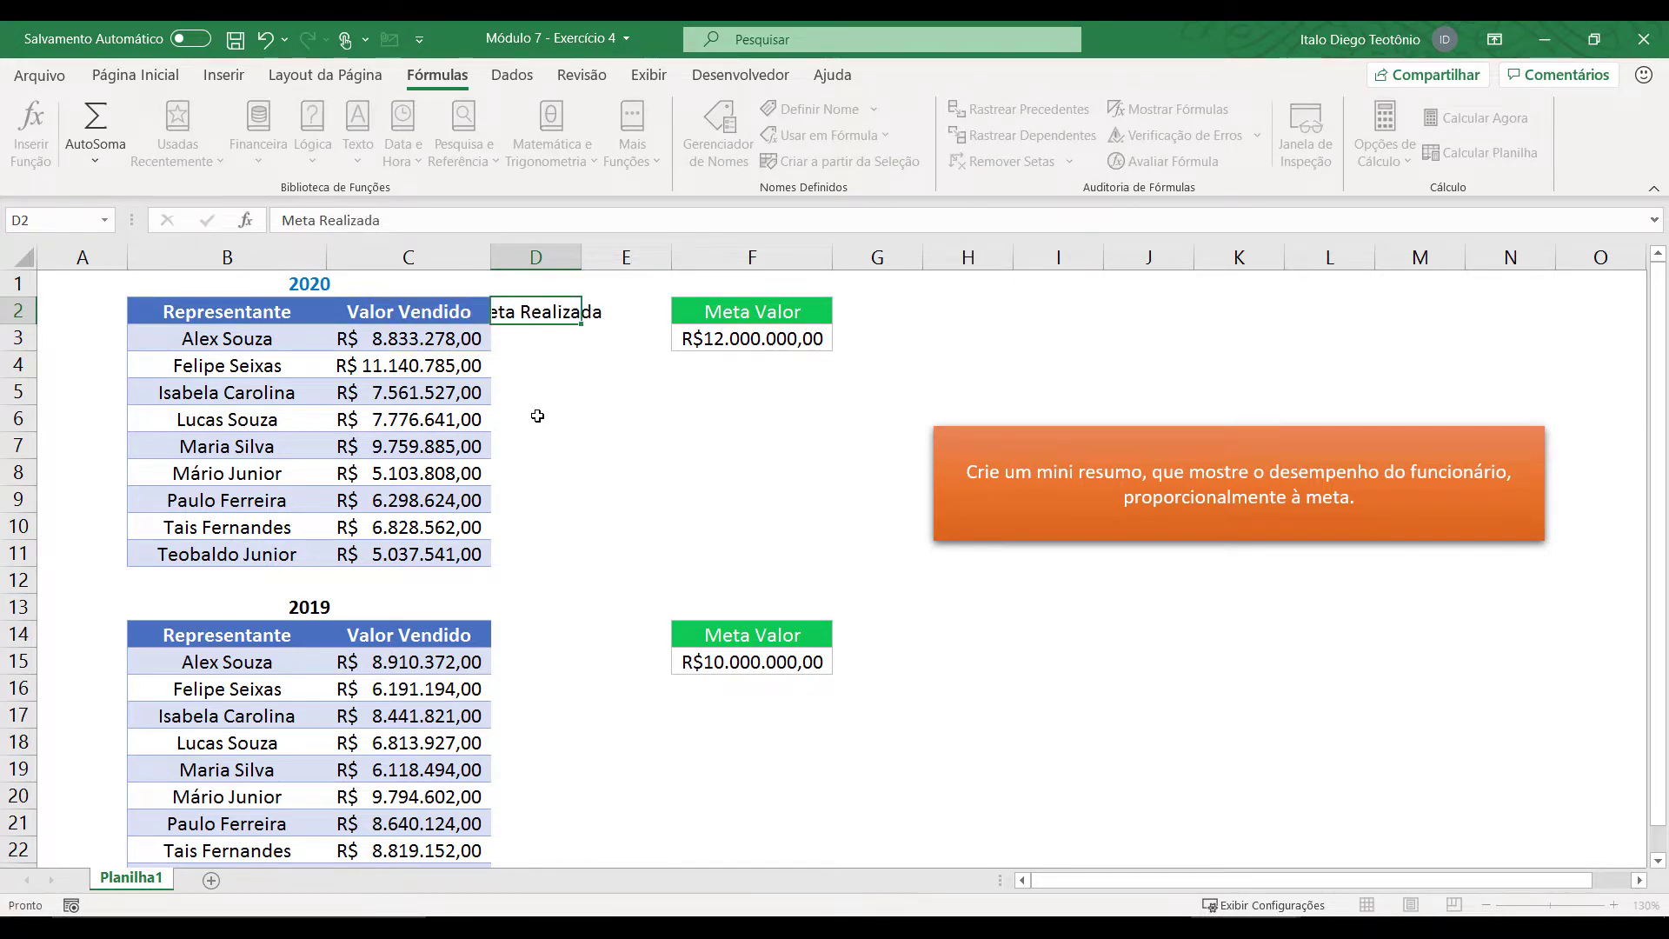
key(Return)
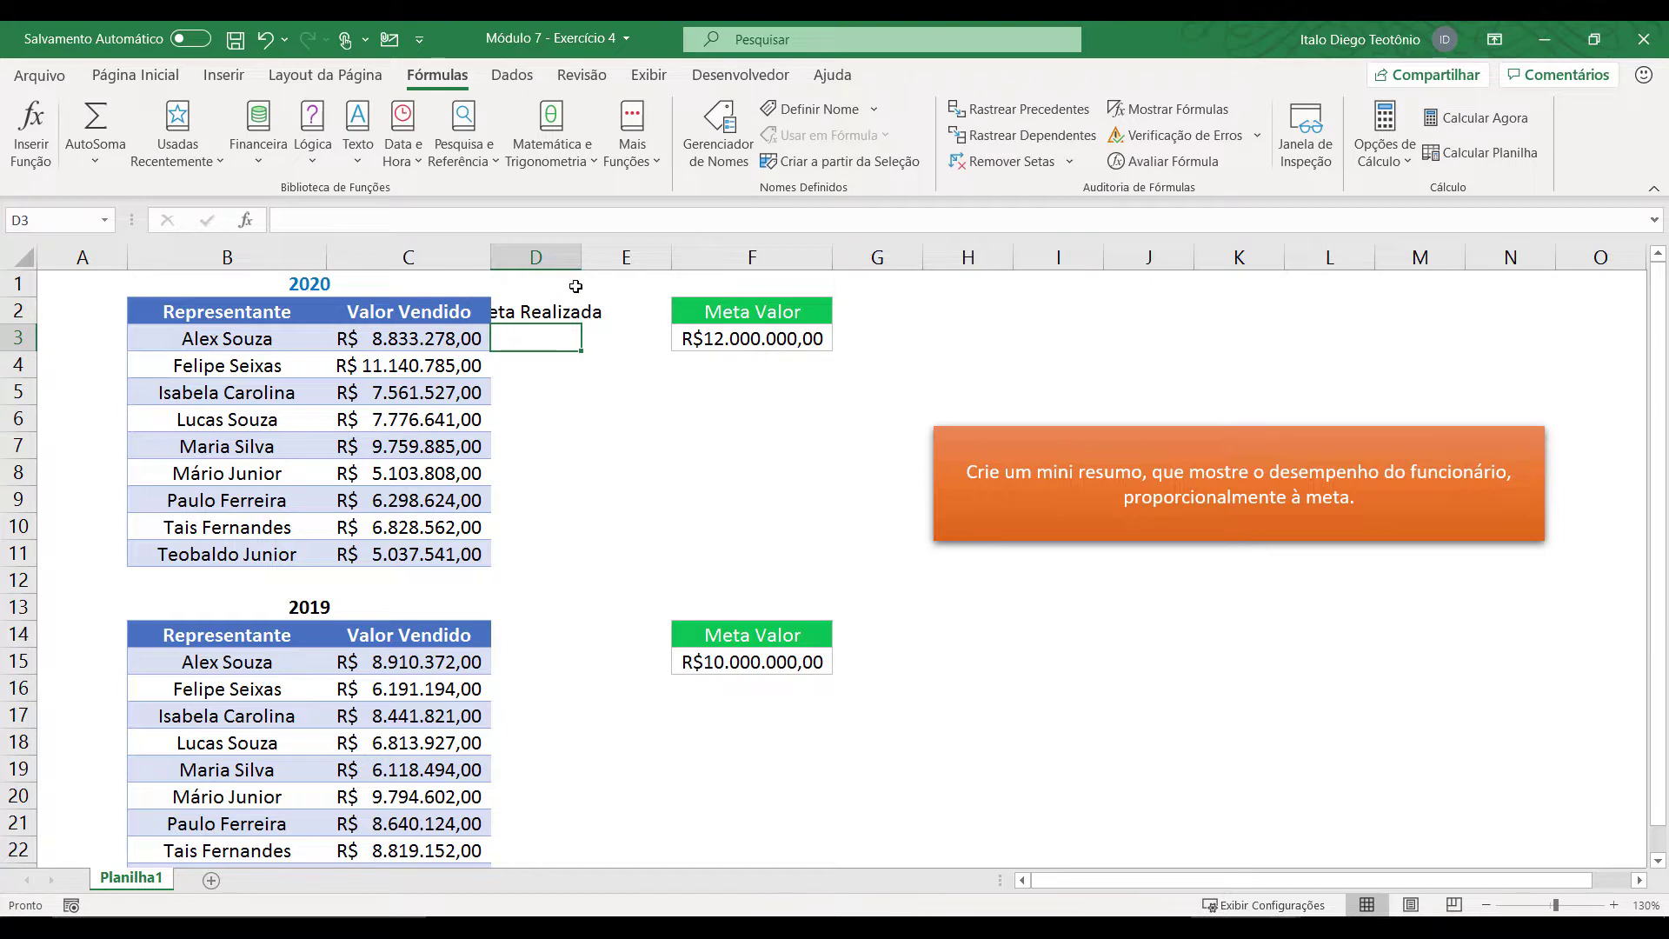
double_click(584, 255)
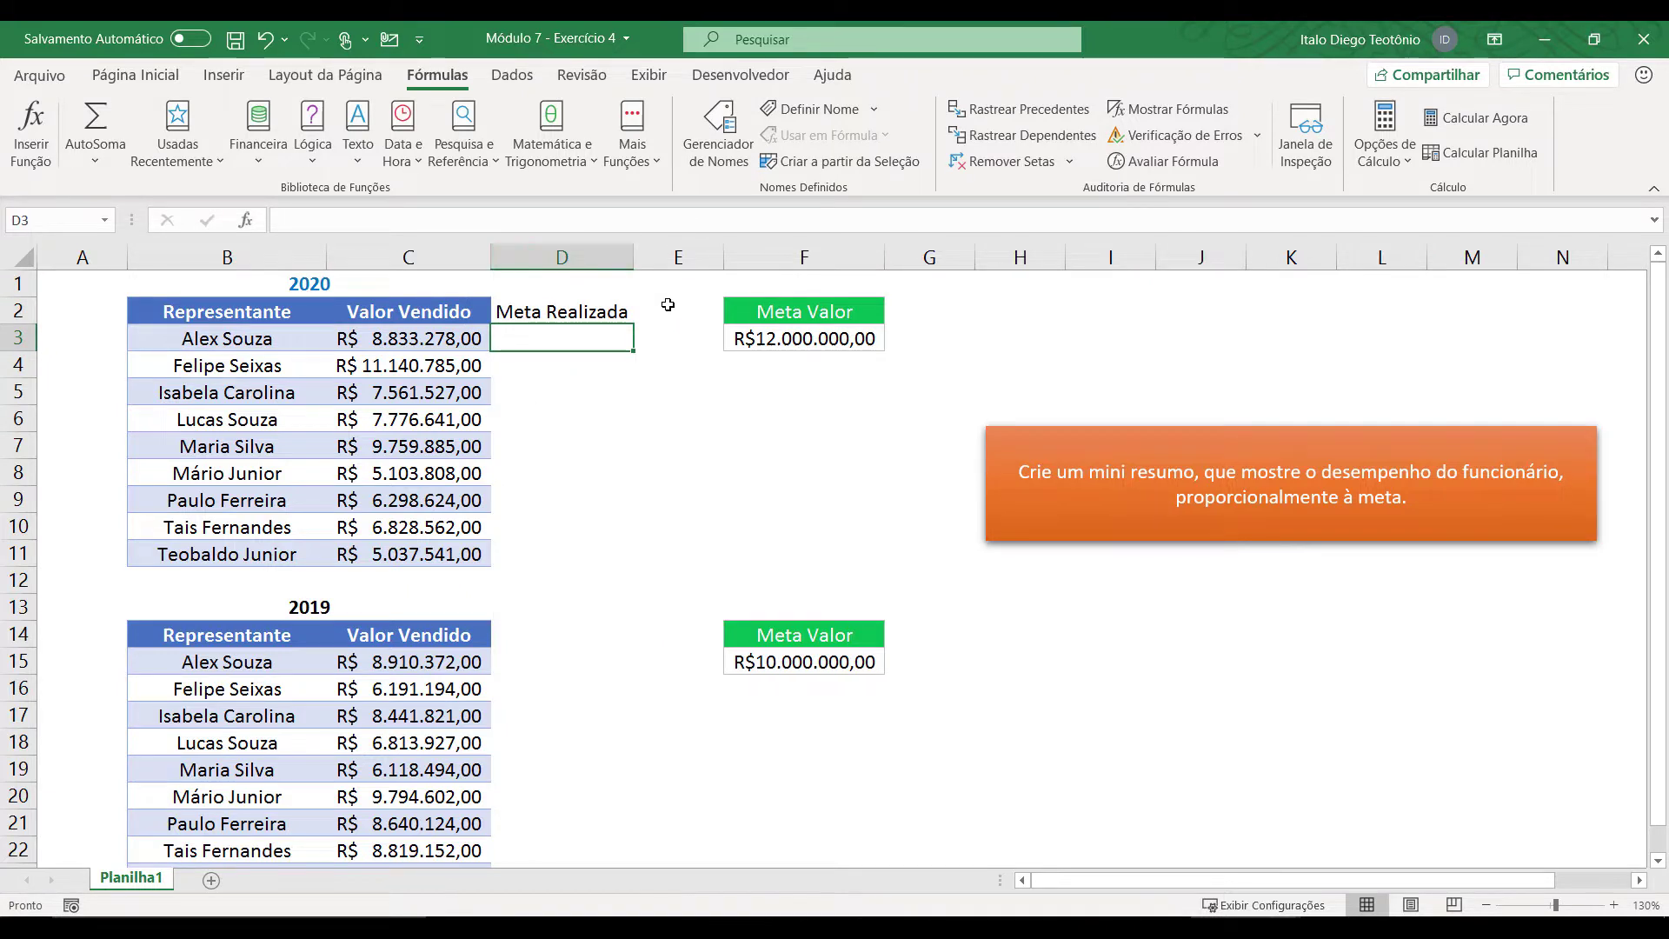
Step: Insert a new column E before the blank spacer column and enter the header "Meta Pendente" in E2
click(727, 262)
right_click(719, 262)
click(775, 441)
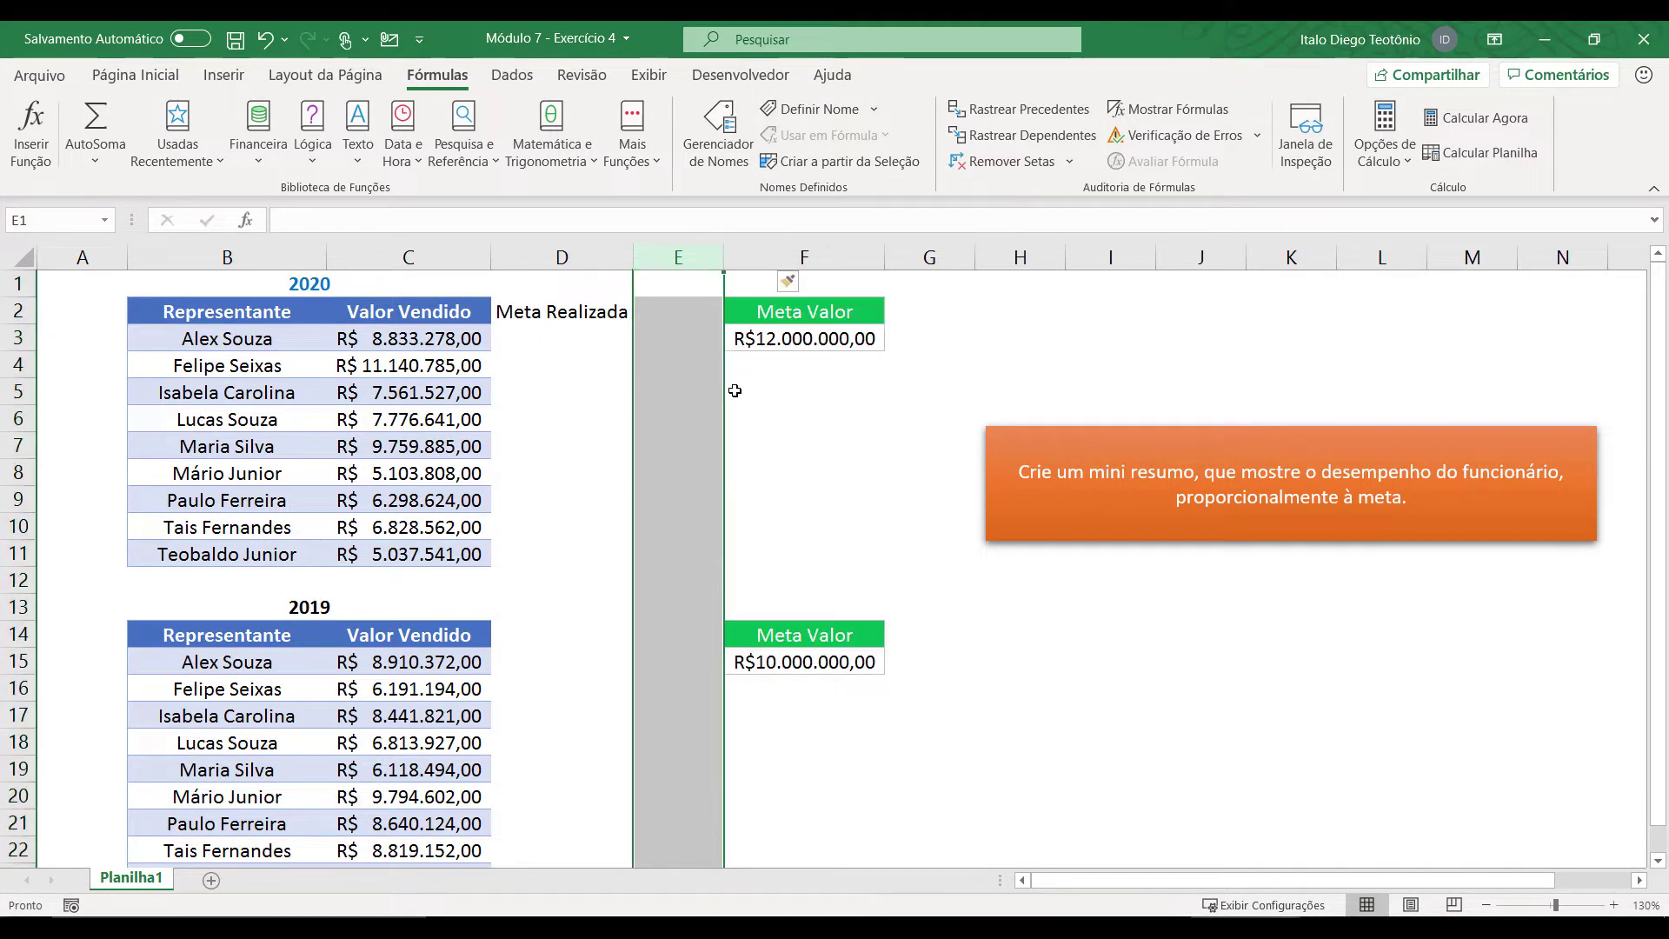
click(665, 314)
text(M)
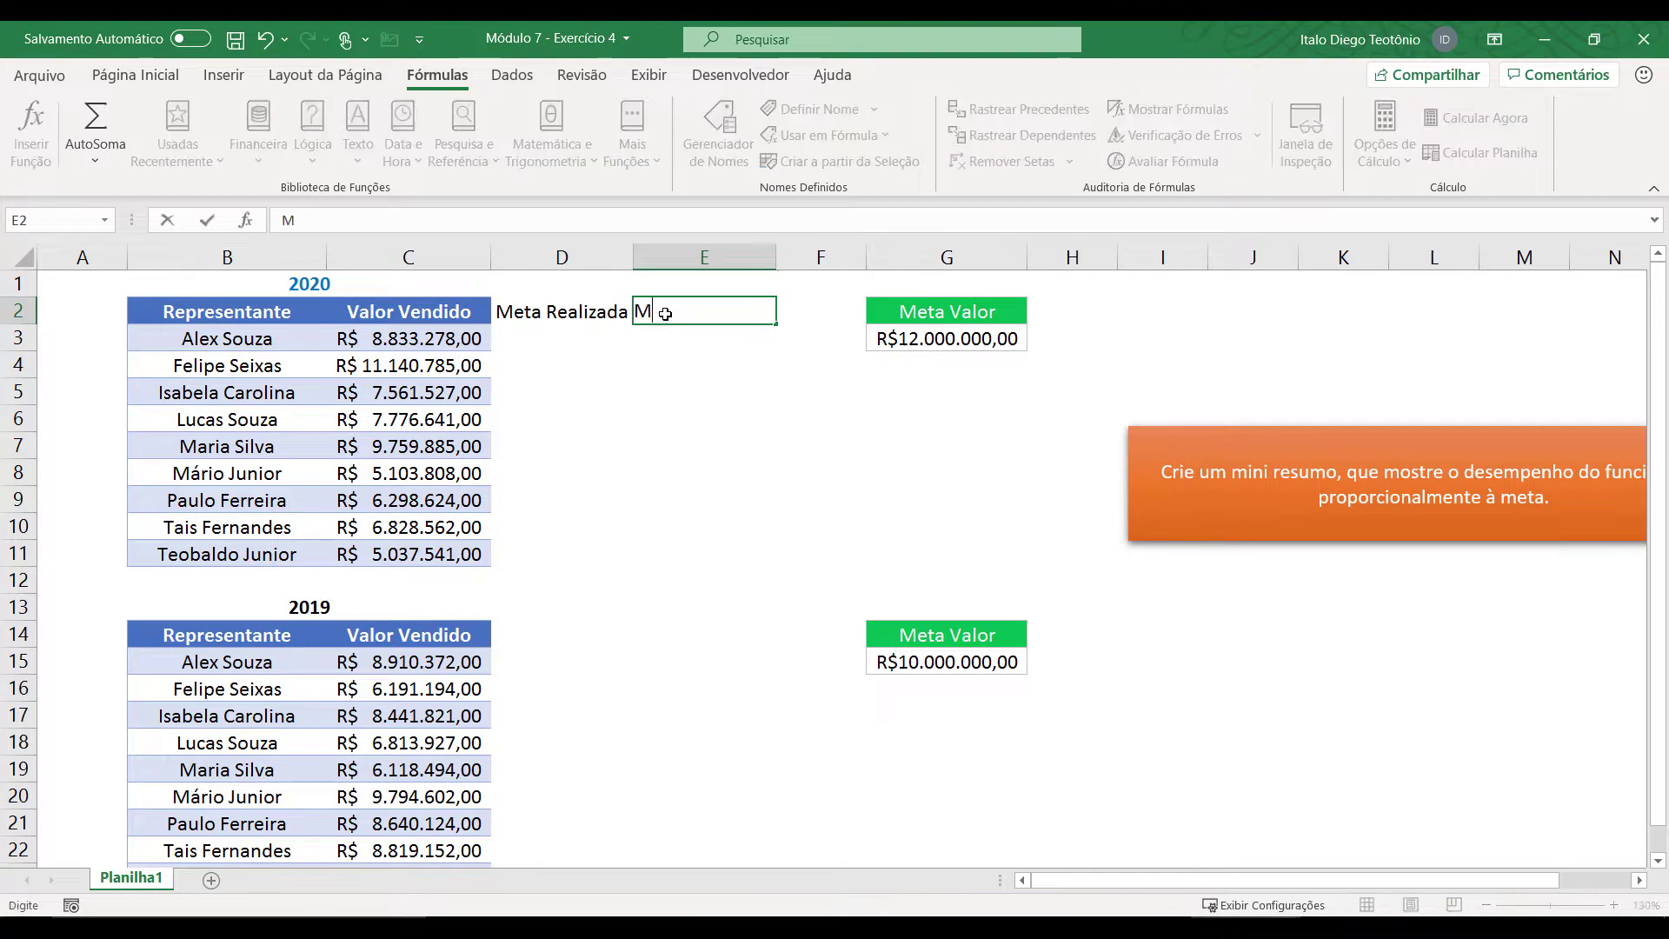
text(eta Pendente)
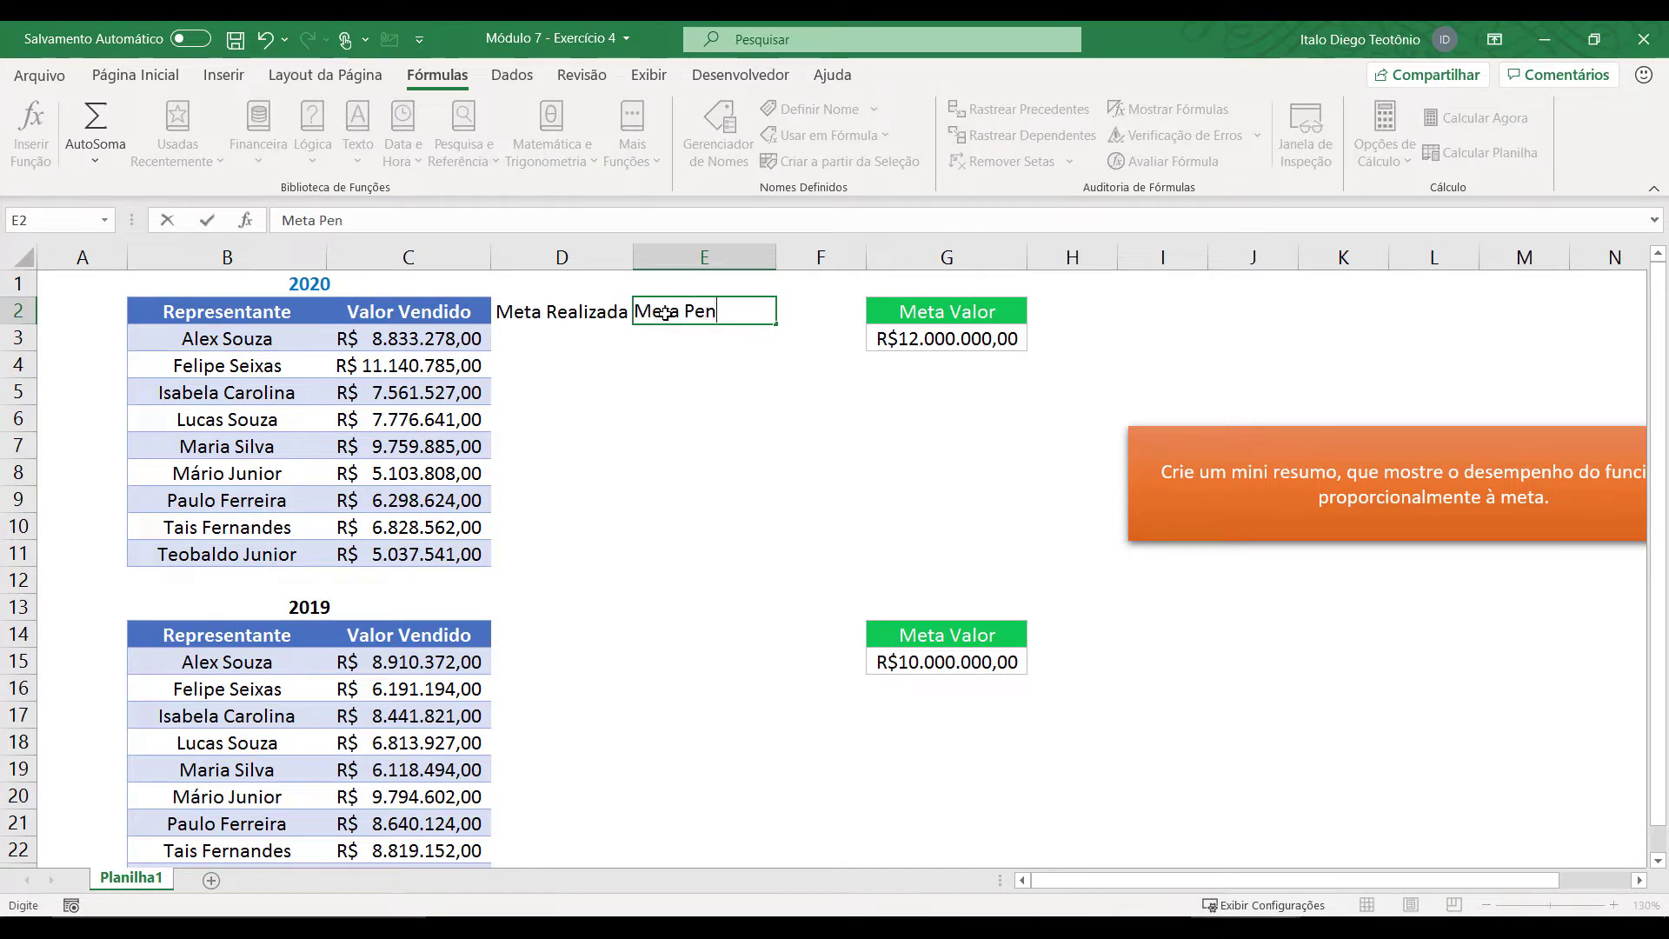
key(Return)
Step: Enter the formula =C3/G3 in D3 to divide the first 2020 sales value by the target
key(Left)
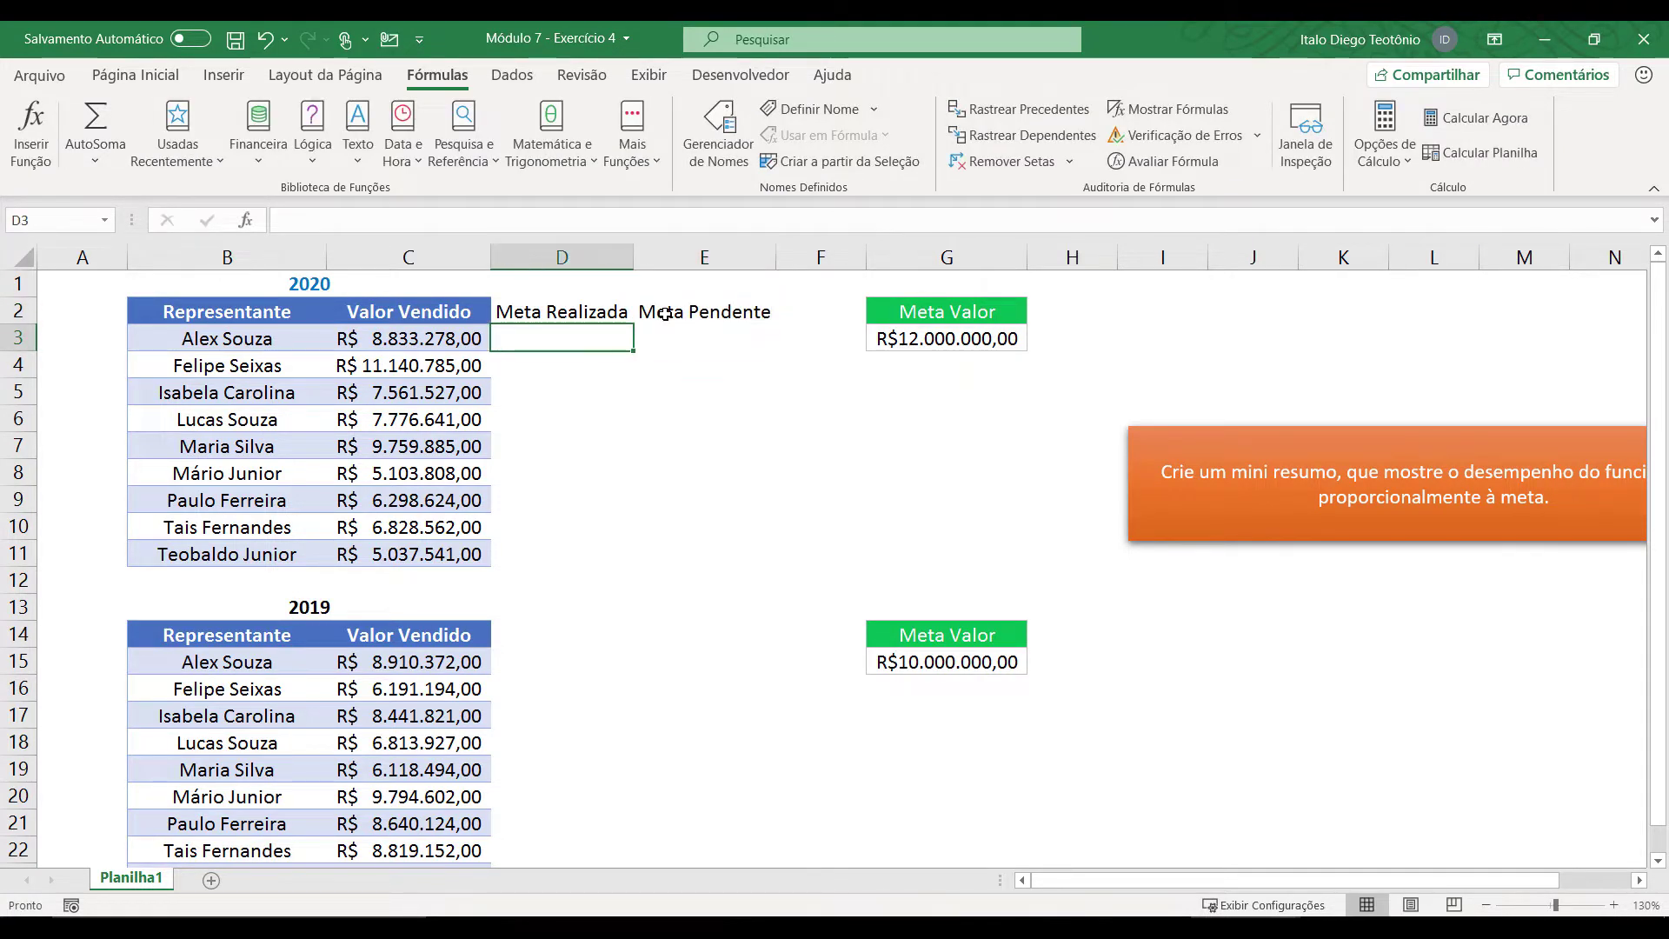
text(=)
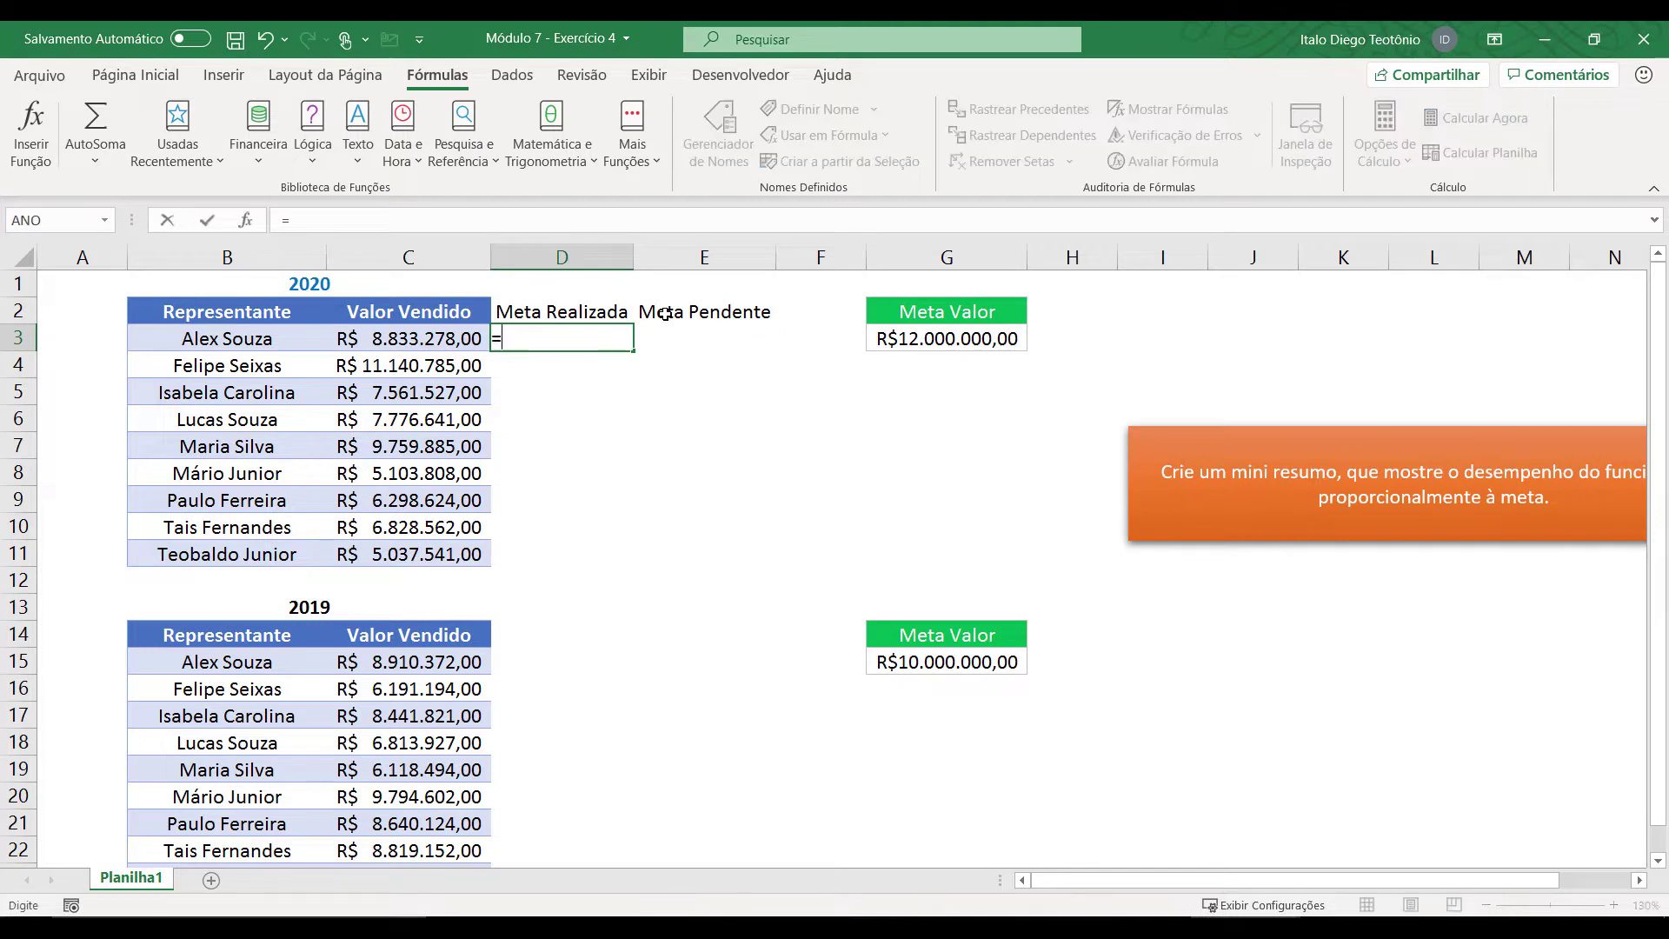
click(453, 339)
text(/)
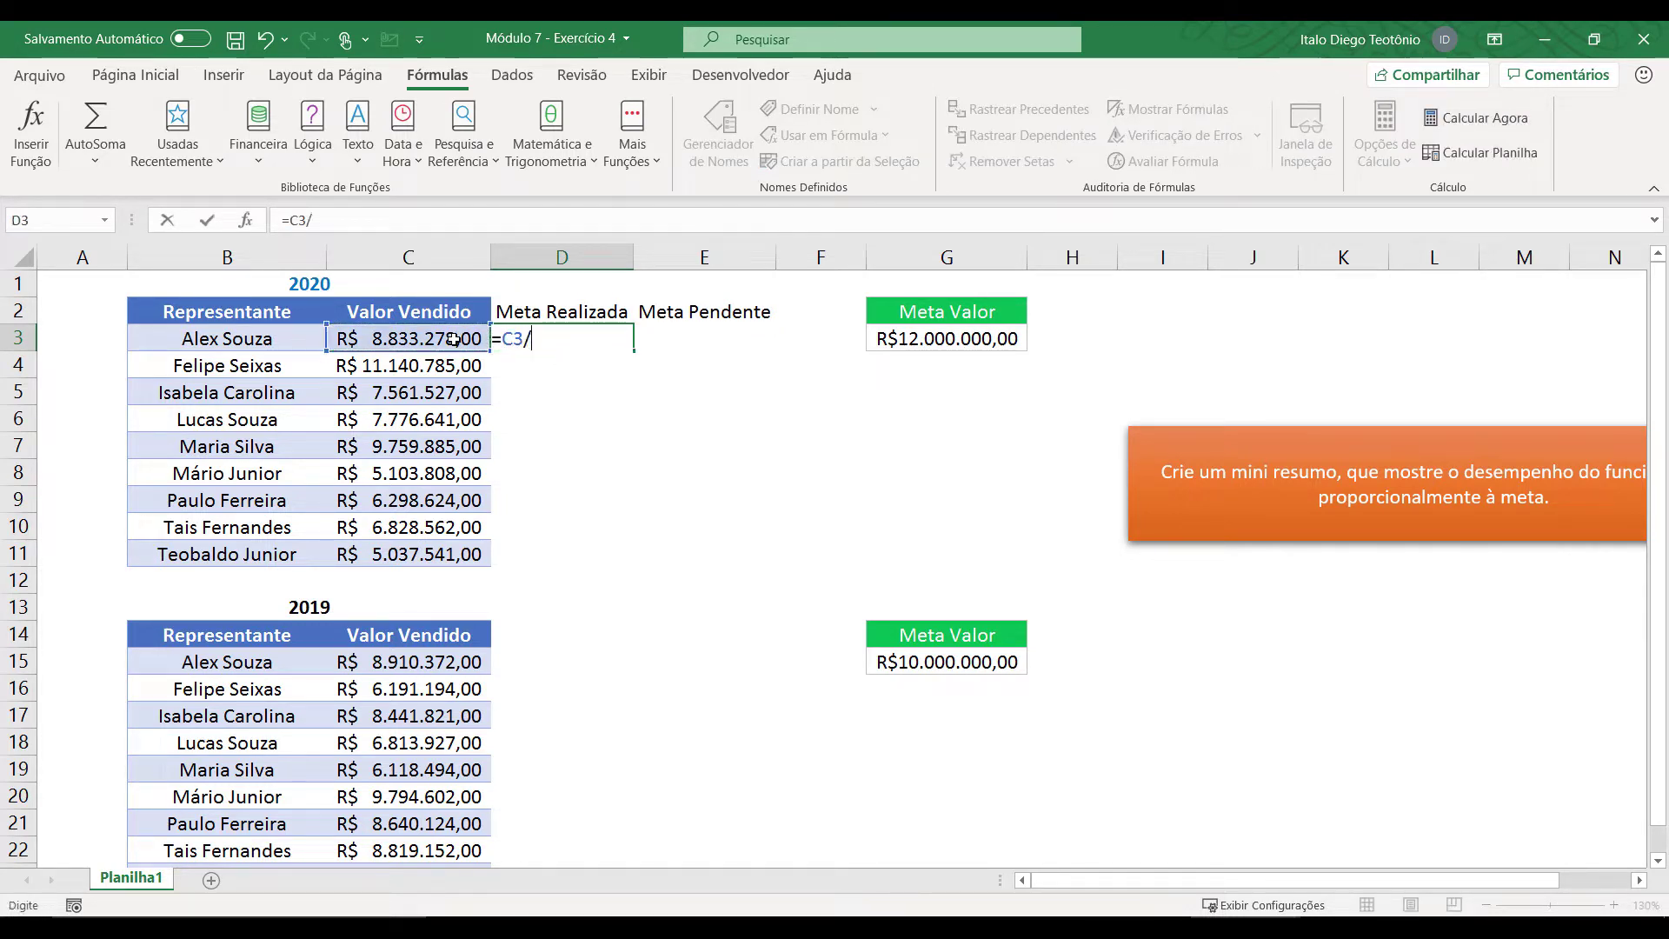
click(894, 341)
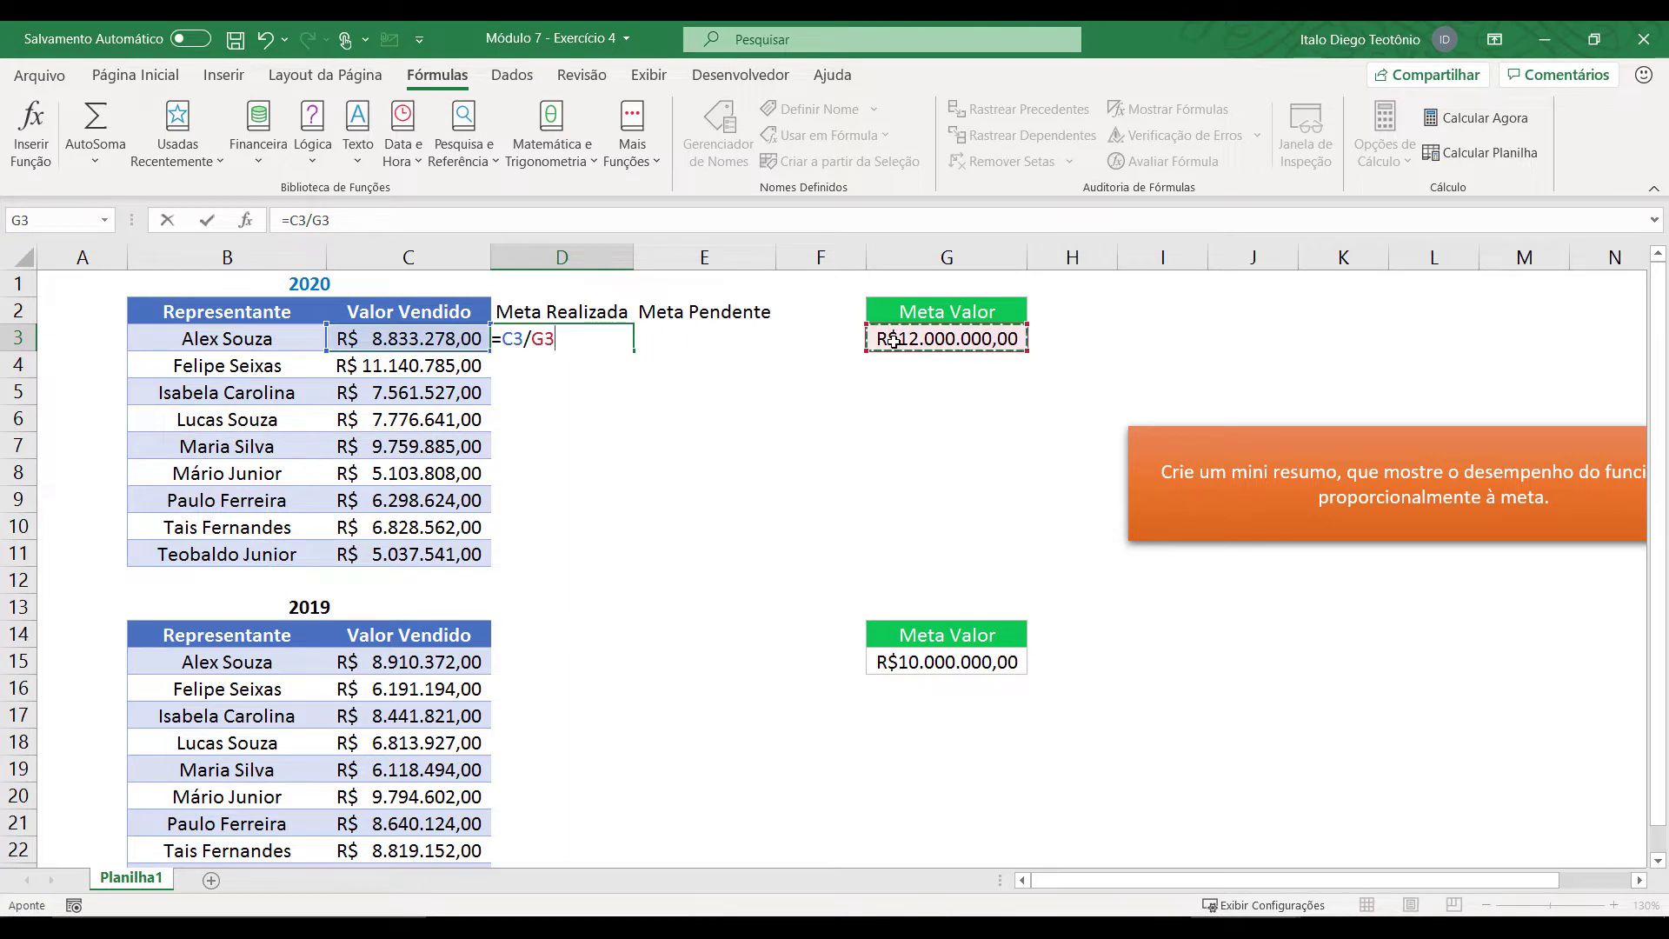
key(Return)
Step: Format the Meta Realizada result in D3 as a percentage without decimals
click(600, 348)
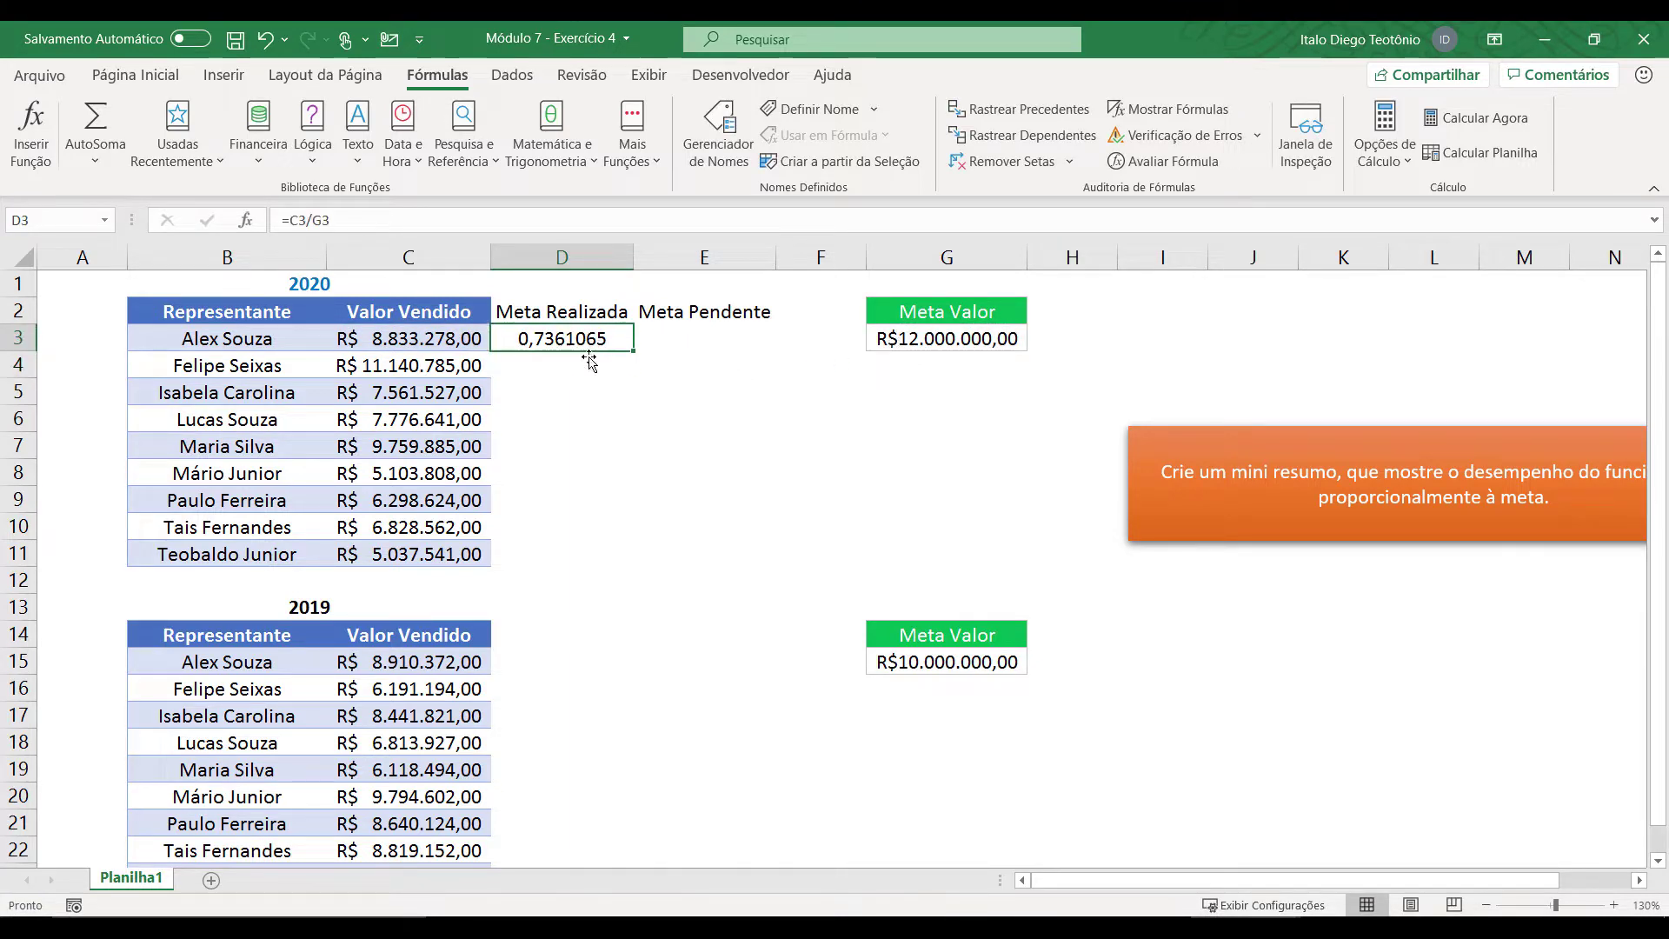
click(133, 76)
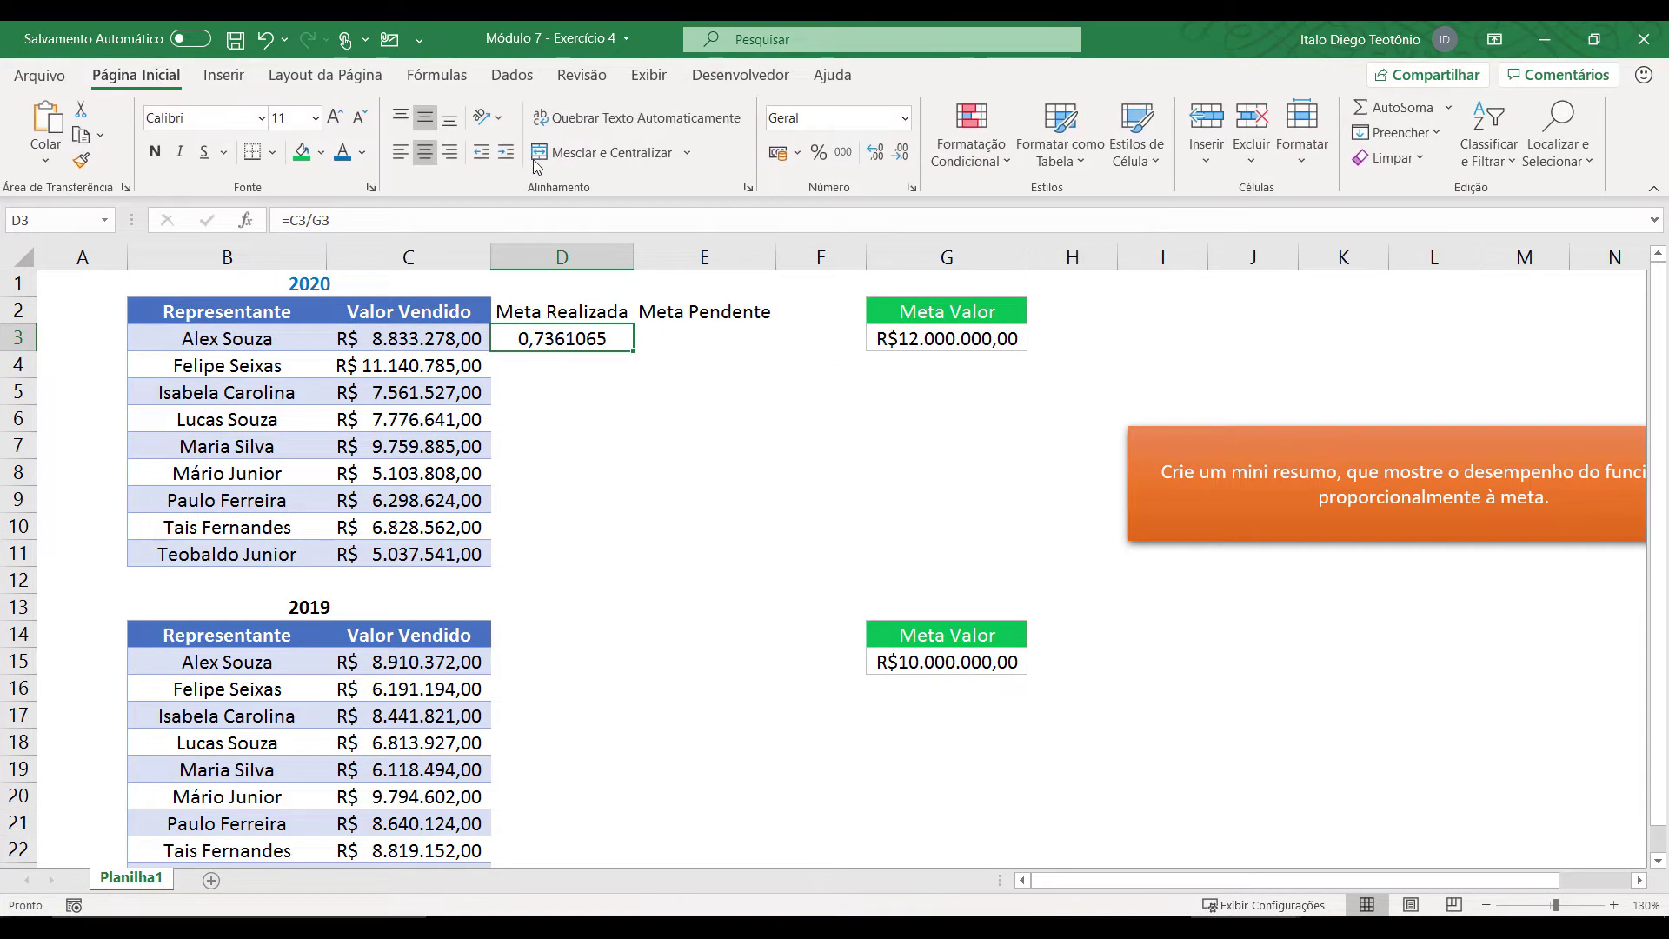
click(818, 153)
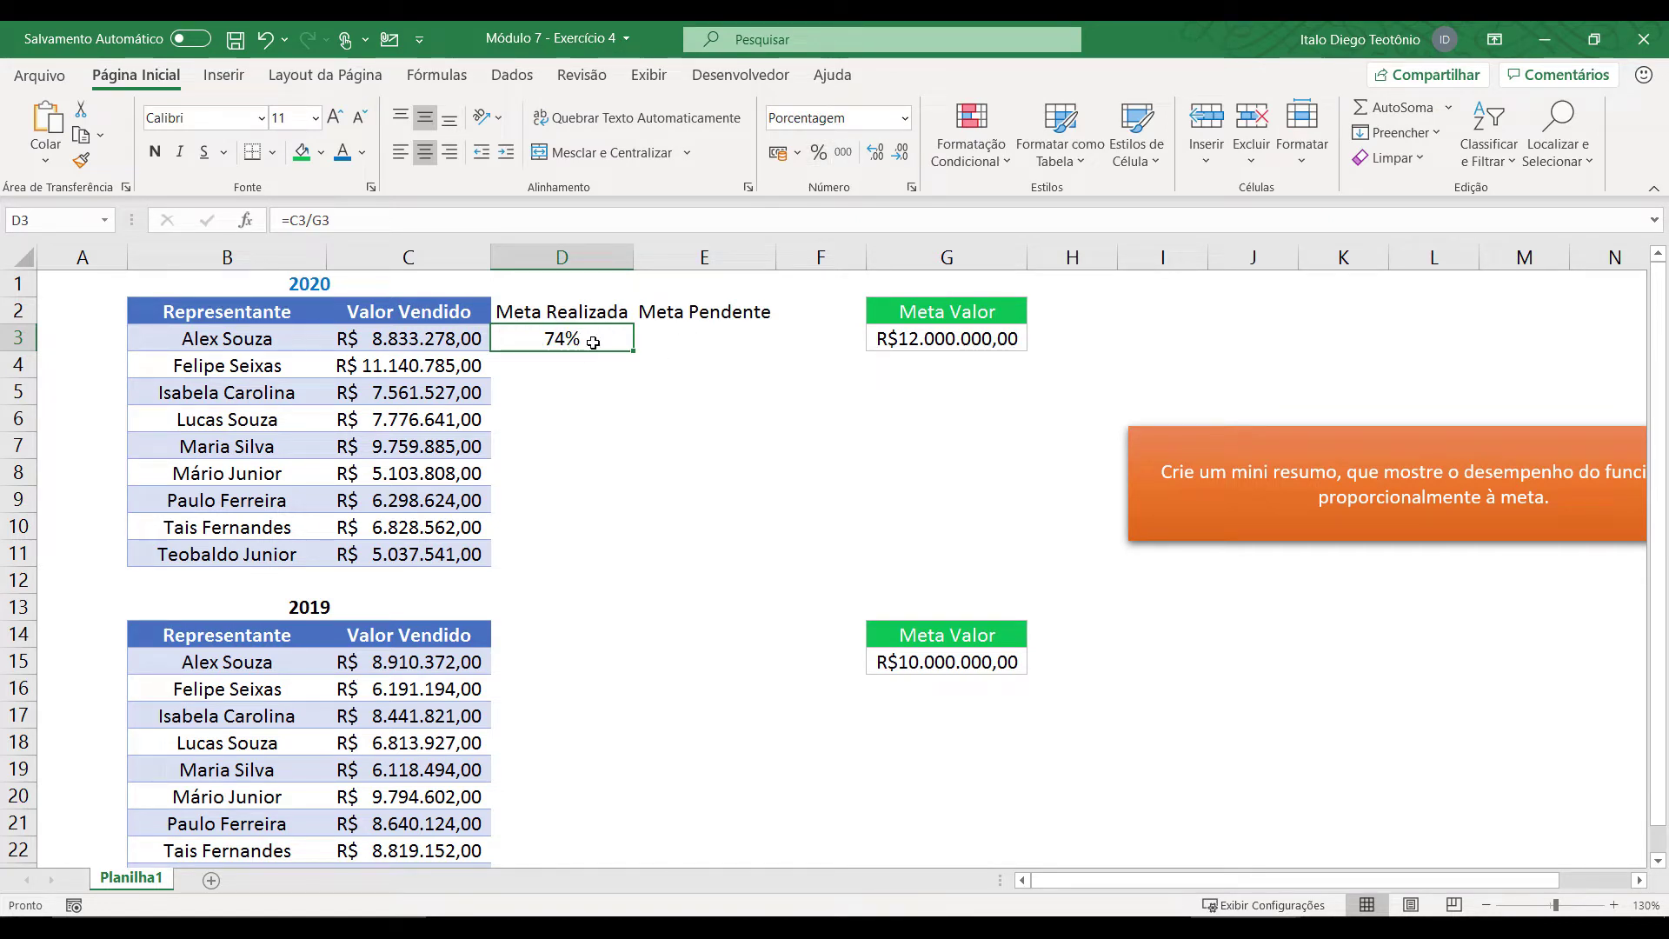
key(ctrl+z)
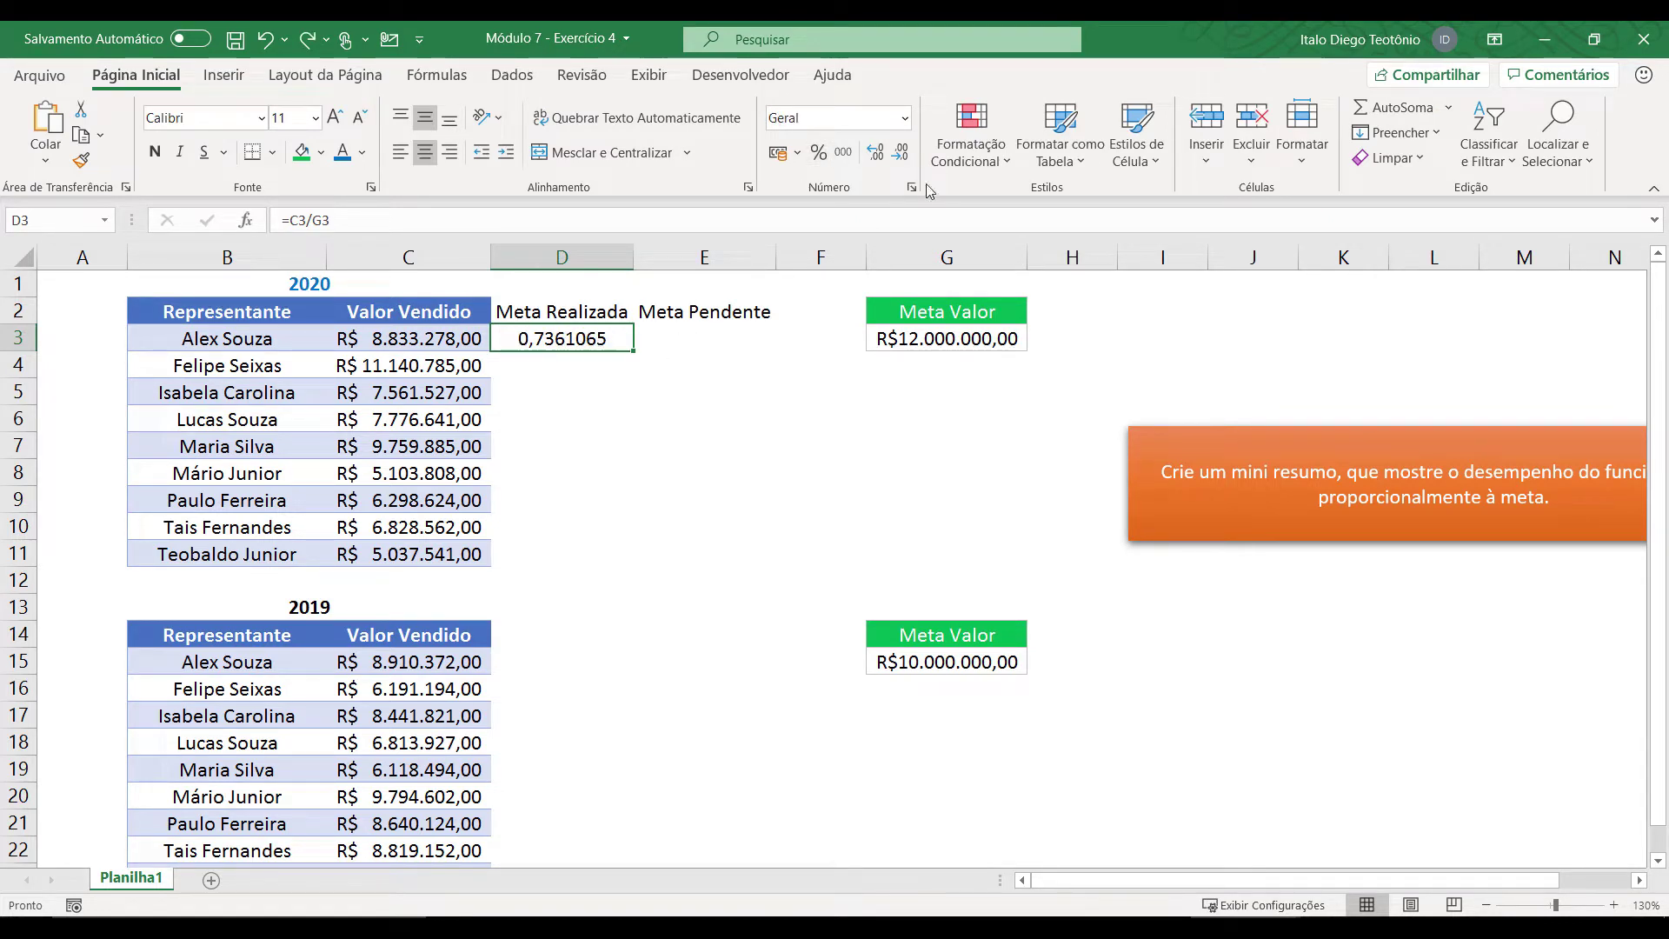
click(818, 153)
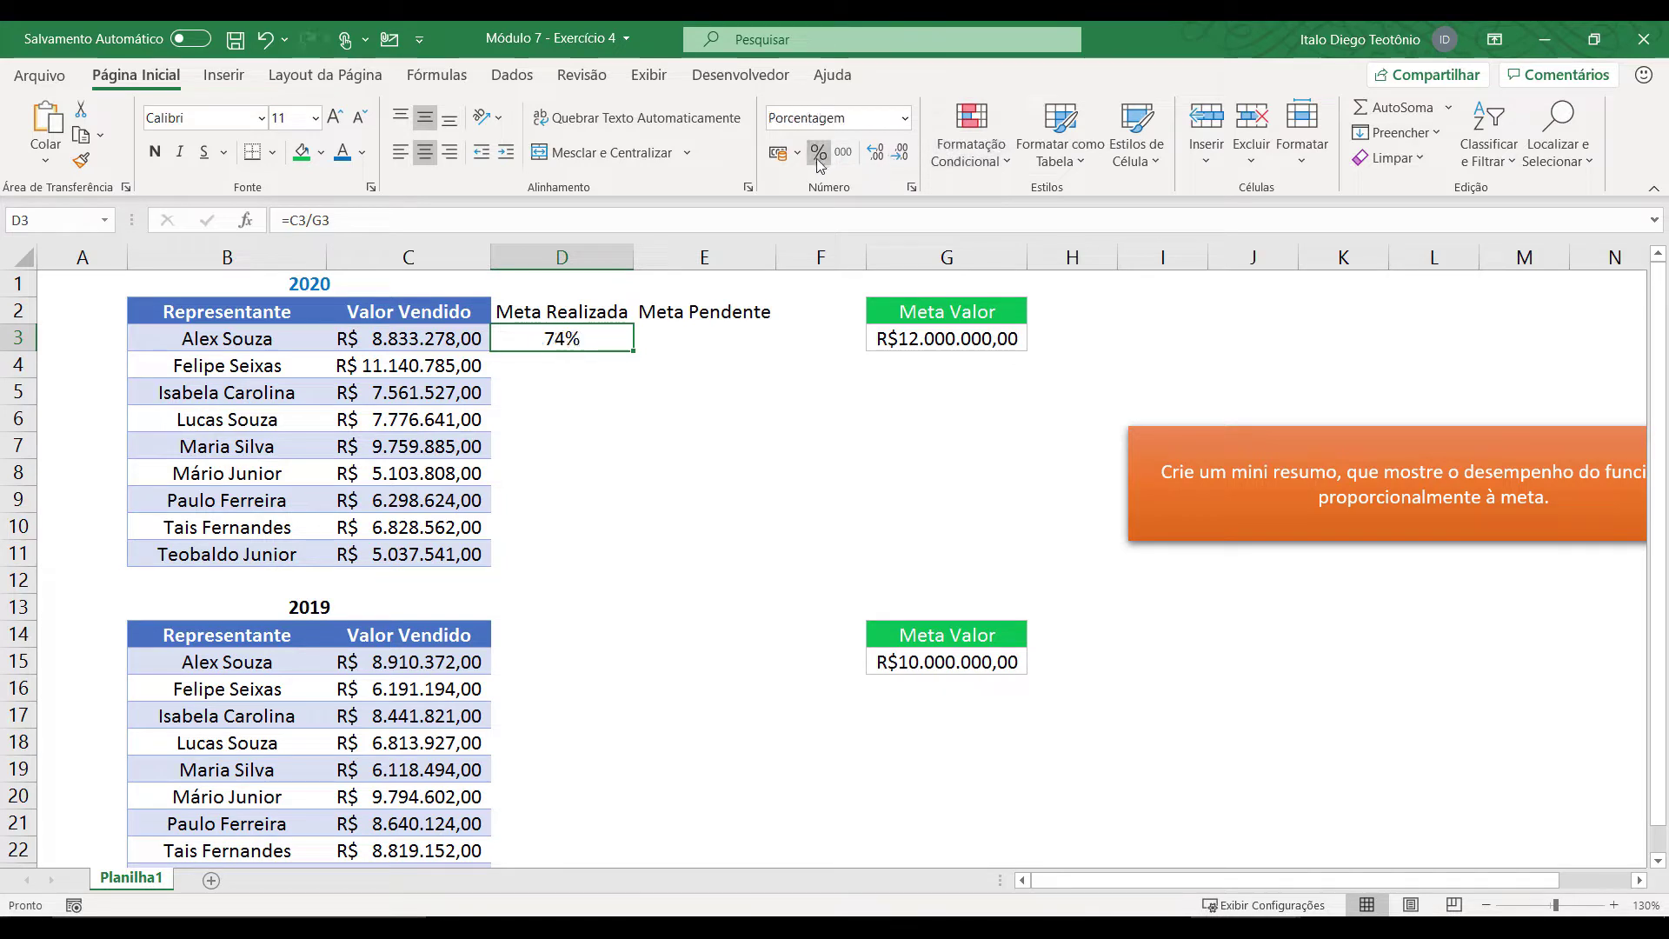
Step: Change the D3 formula to =C3/$G$3 and fill it down to D11
double_click(623, 339)
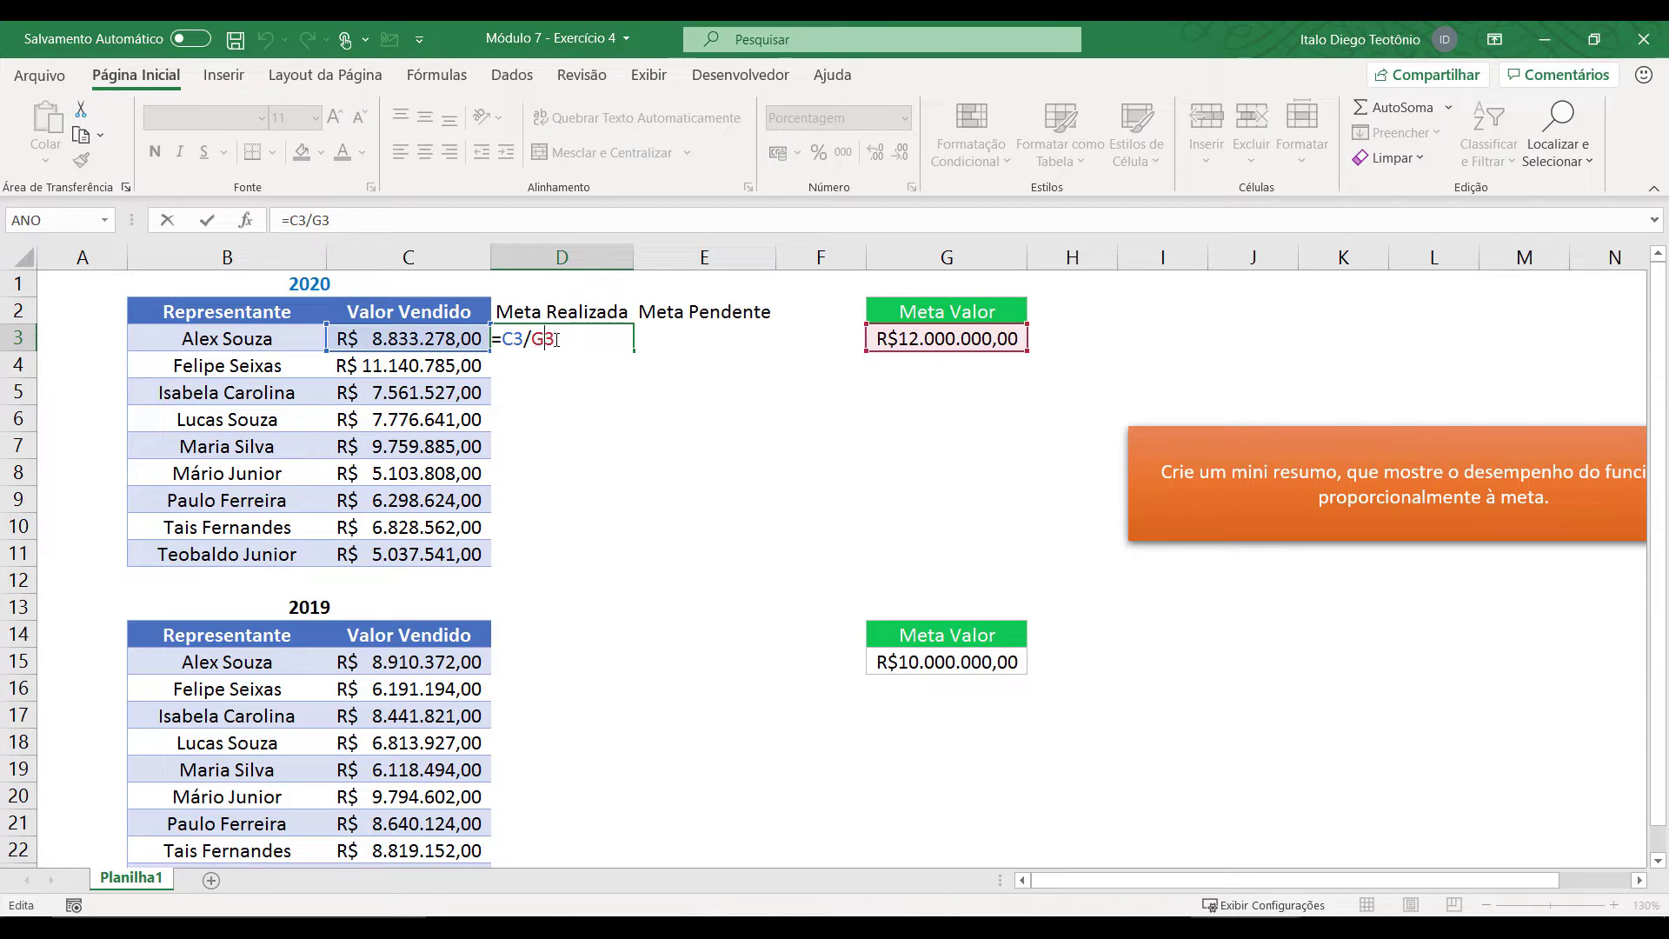
key(F4)
key(Return)
click(562, 340)
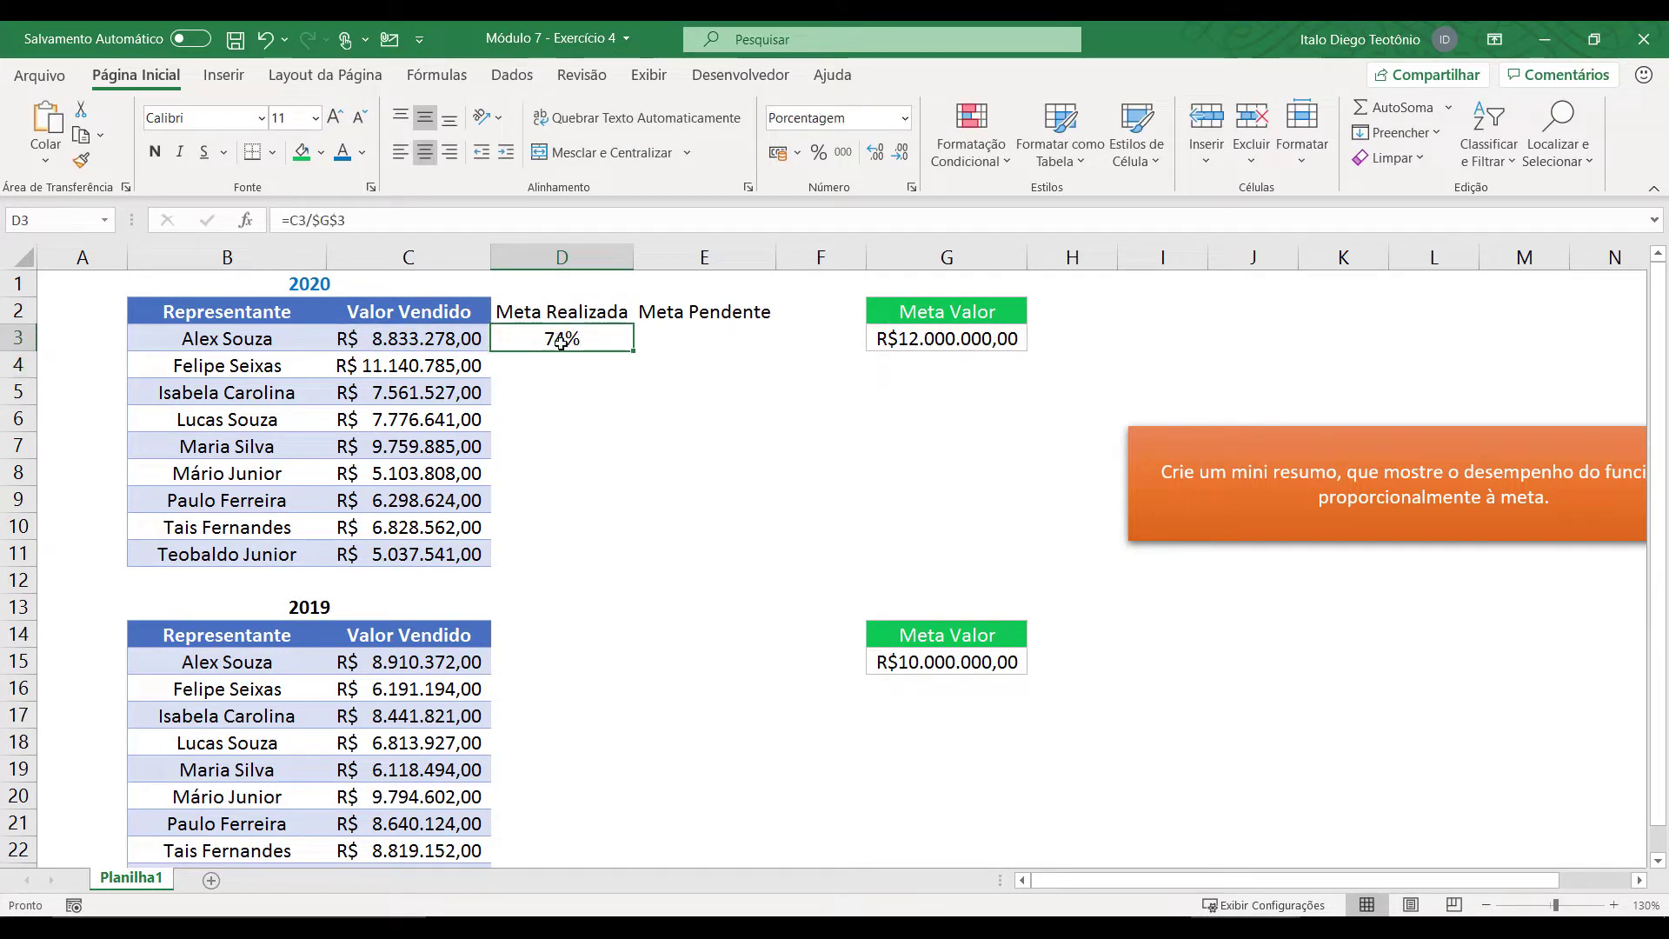
double_click(630, 350)
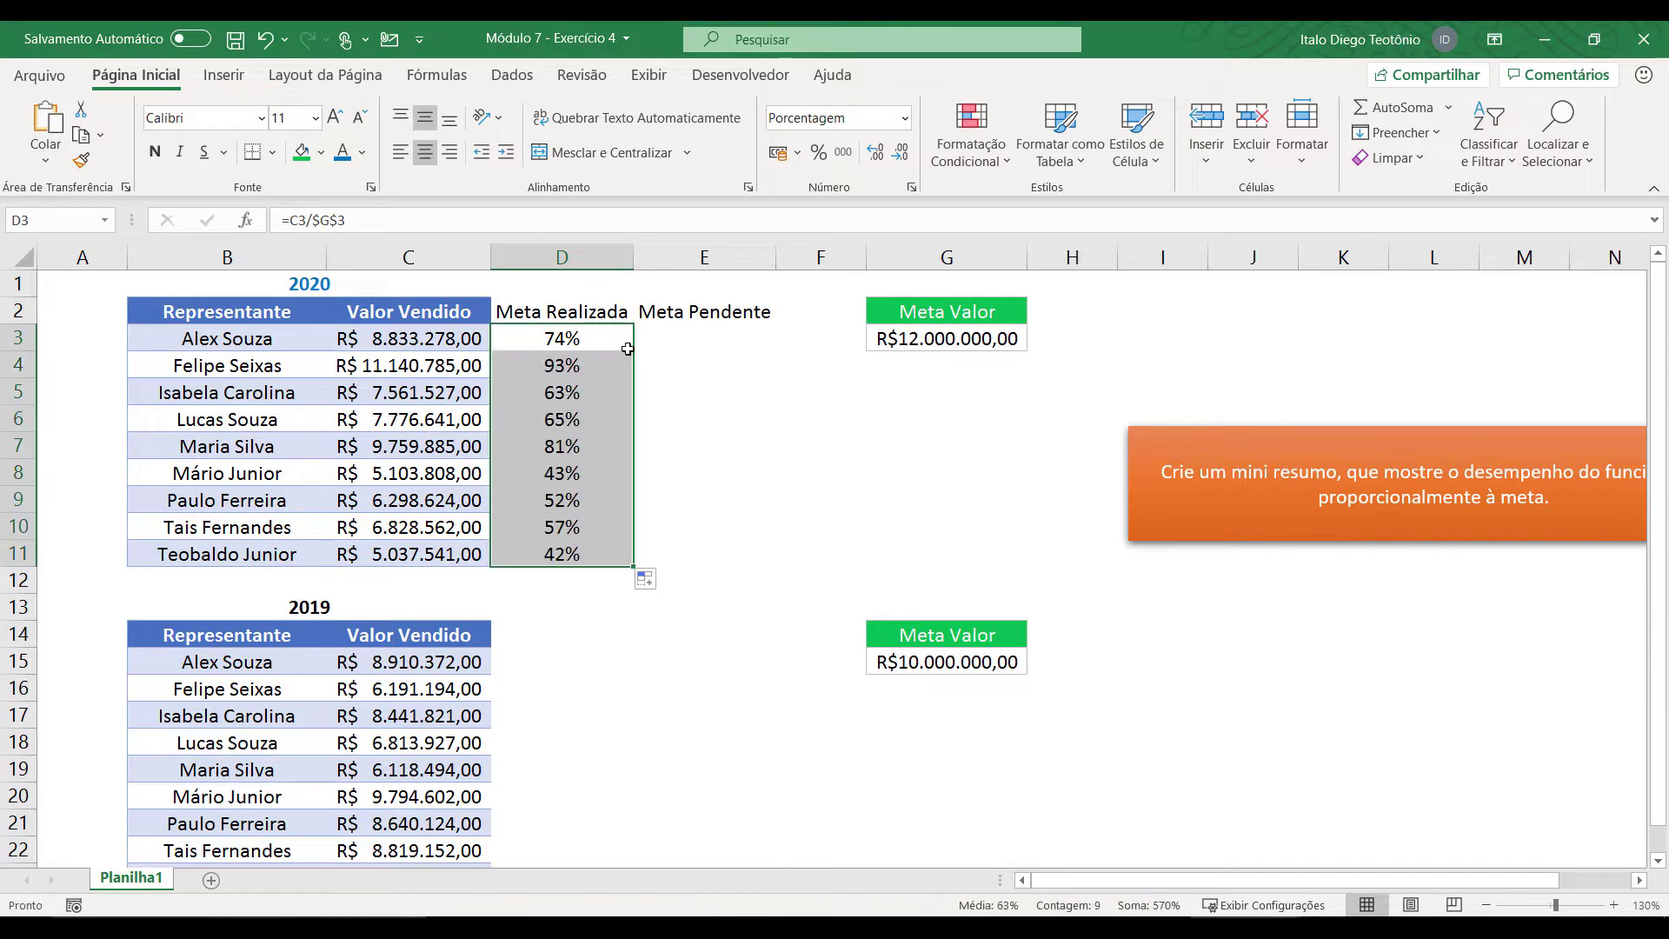
Step: Enter the formula =100%-D3 in E3 to calculate the first representative's pending target
click(689, 334)
text(=)
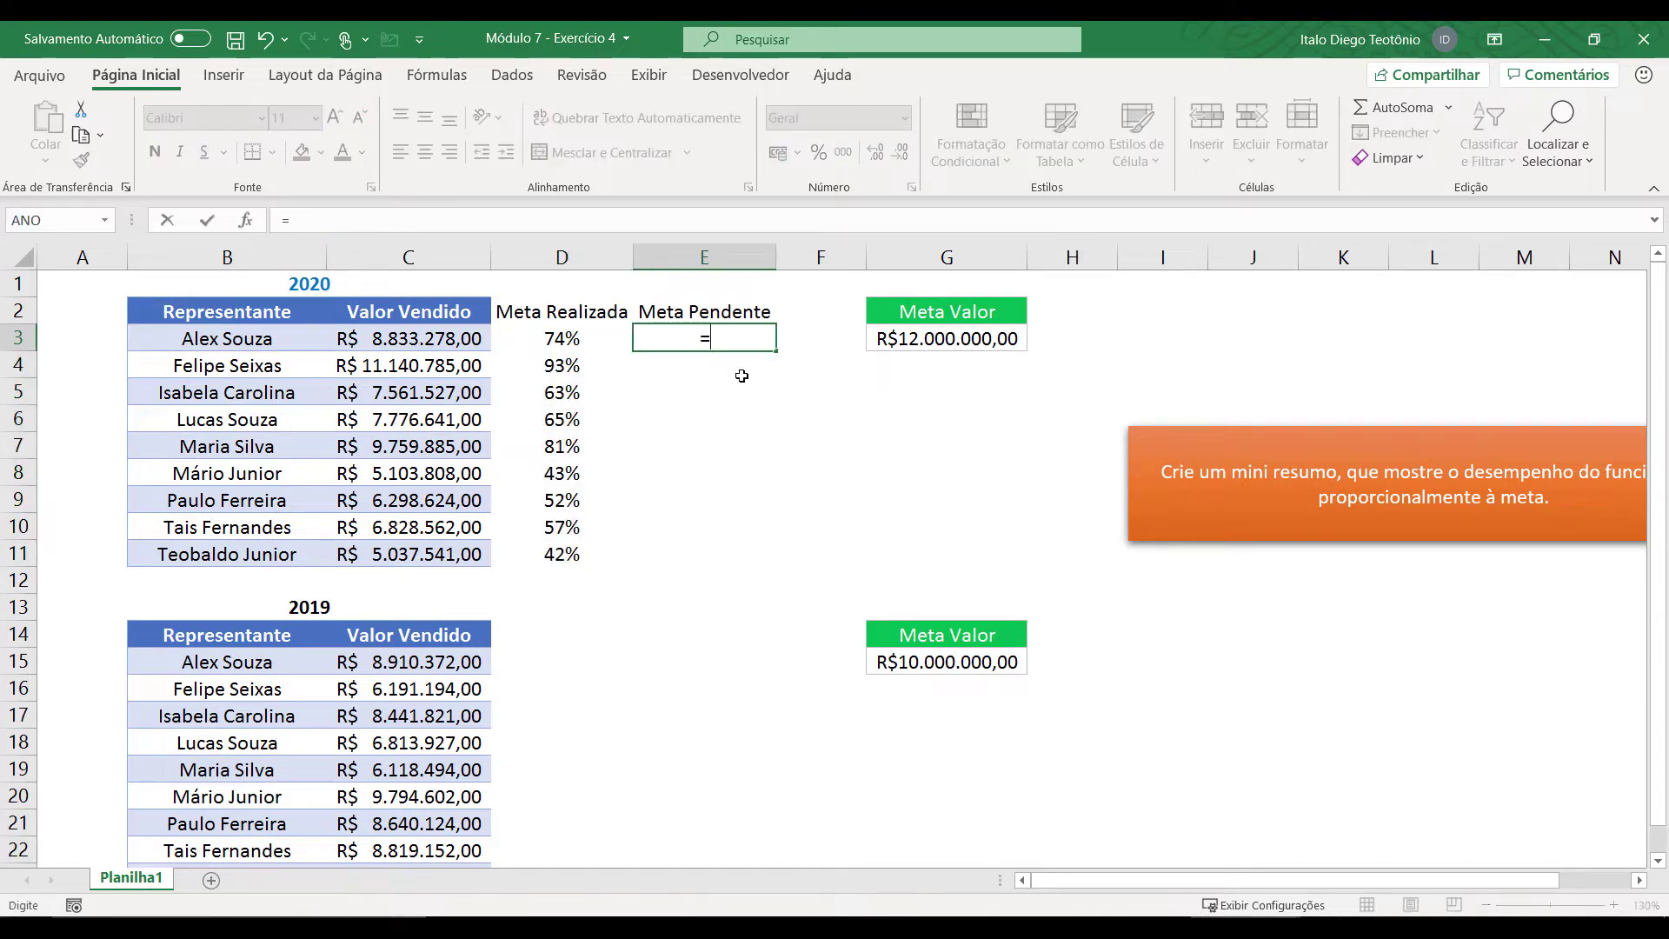
text(100%-)
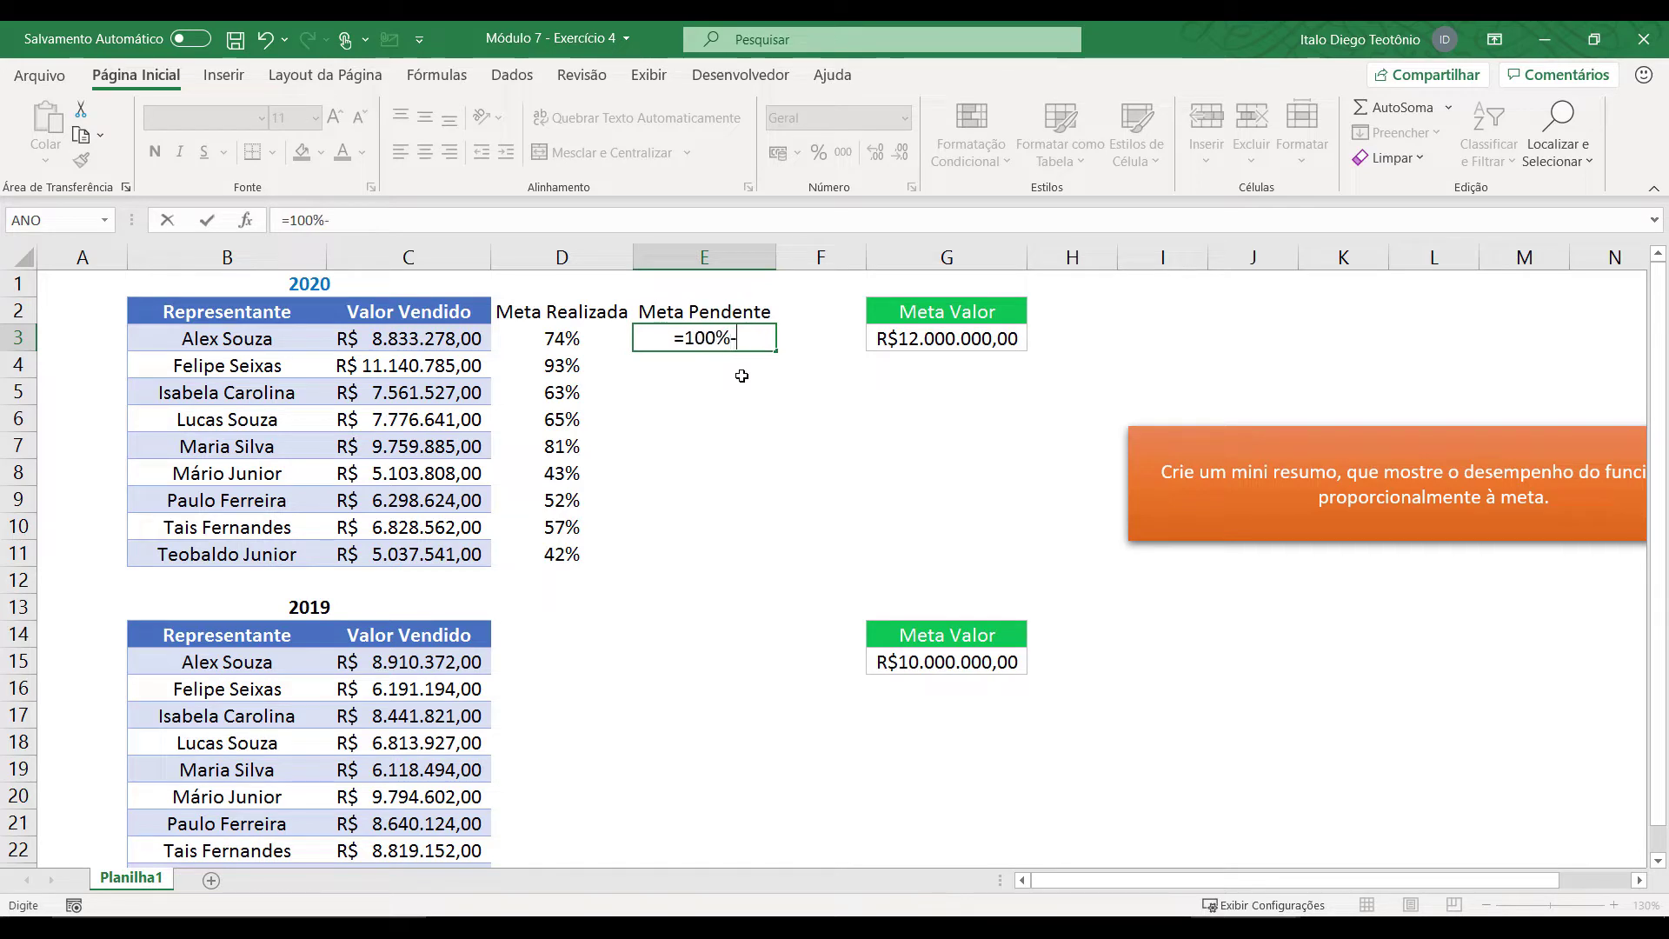
click(569, 345)
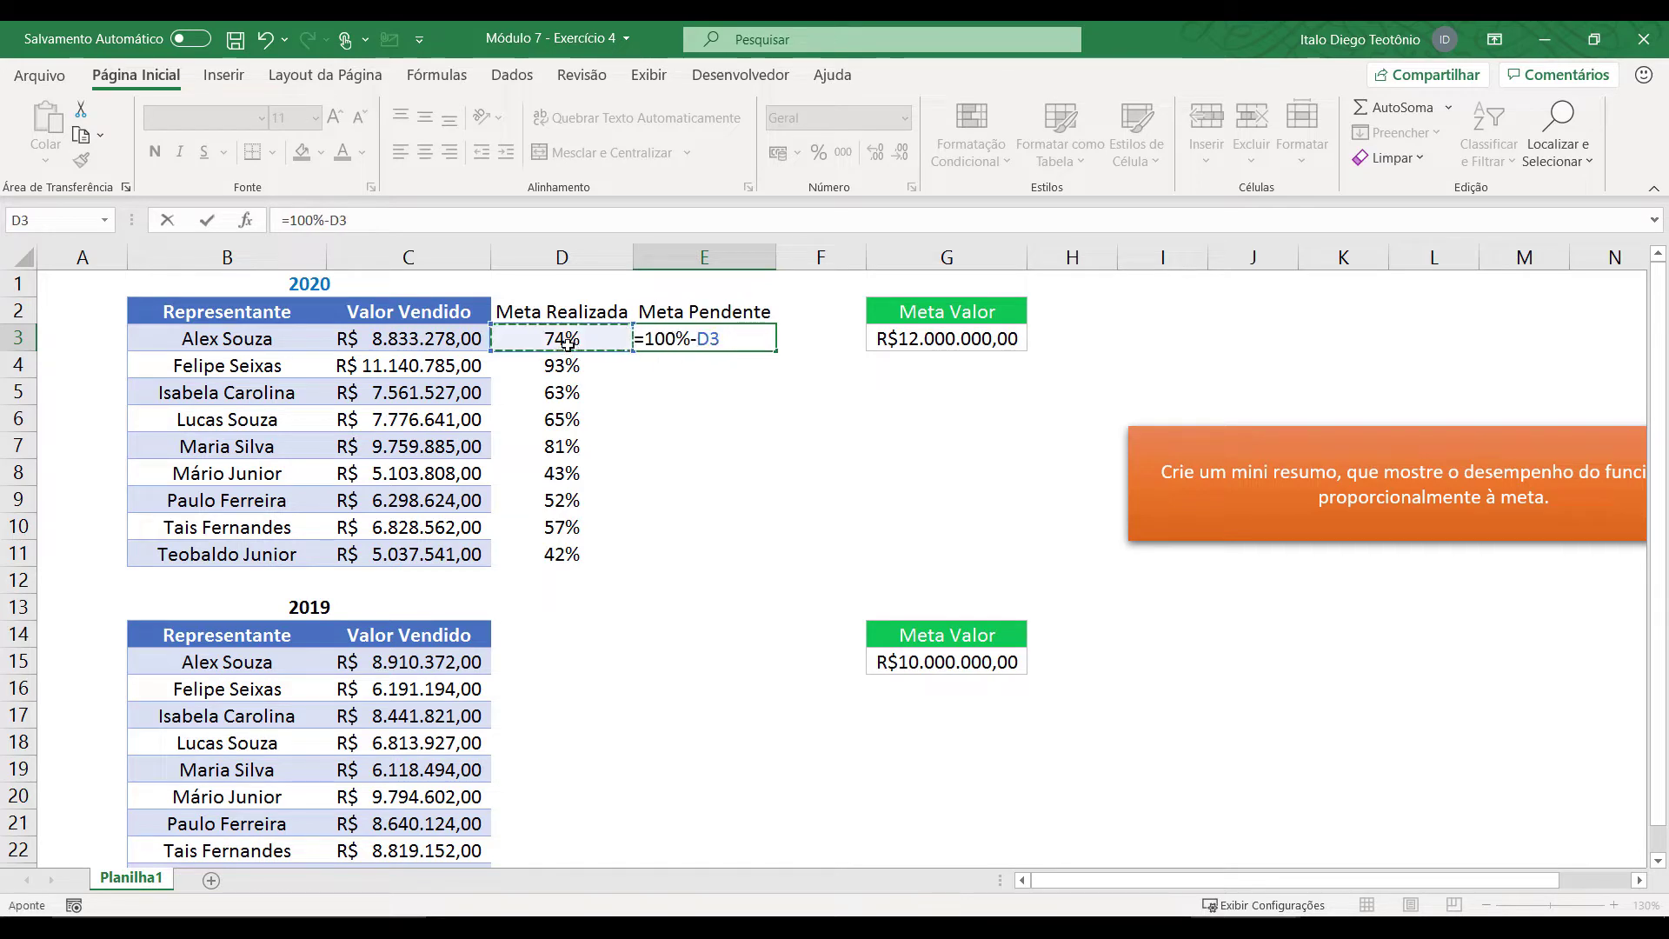
key(Return)
Step: Fill the Meta Pendente formula down to E11 and format the results as percentages without decimals
click(735, 338)
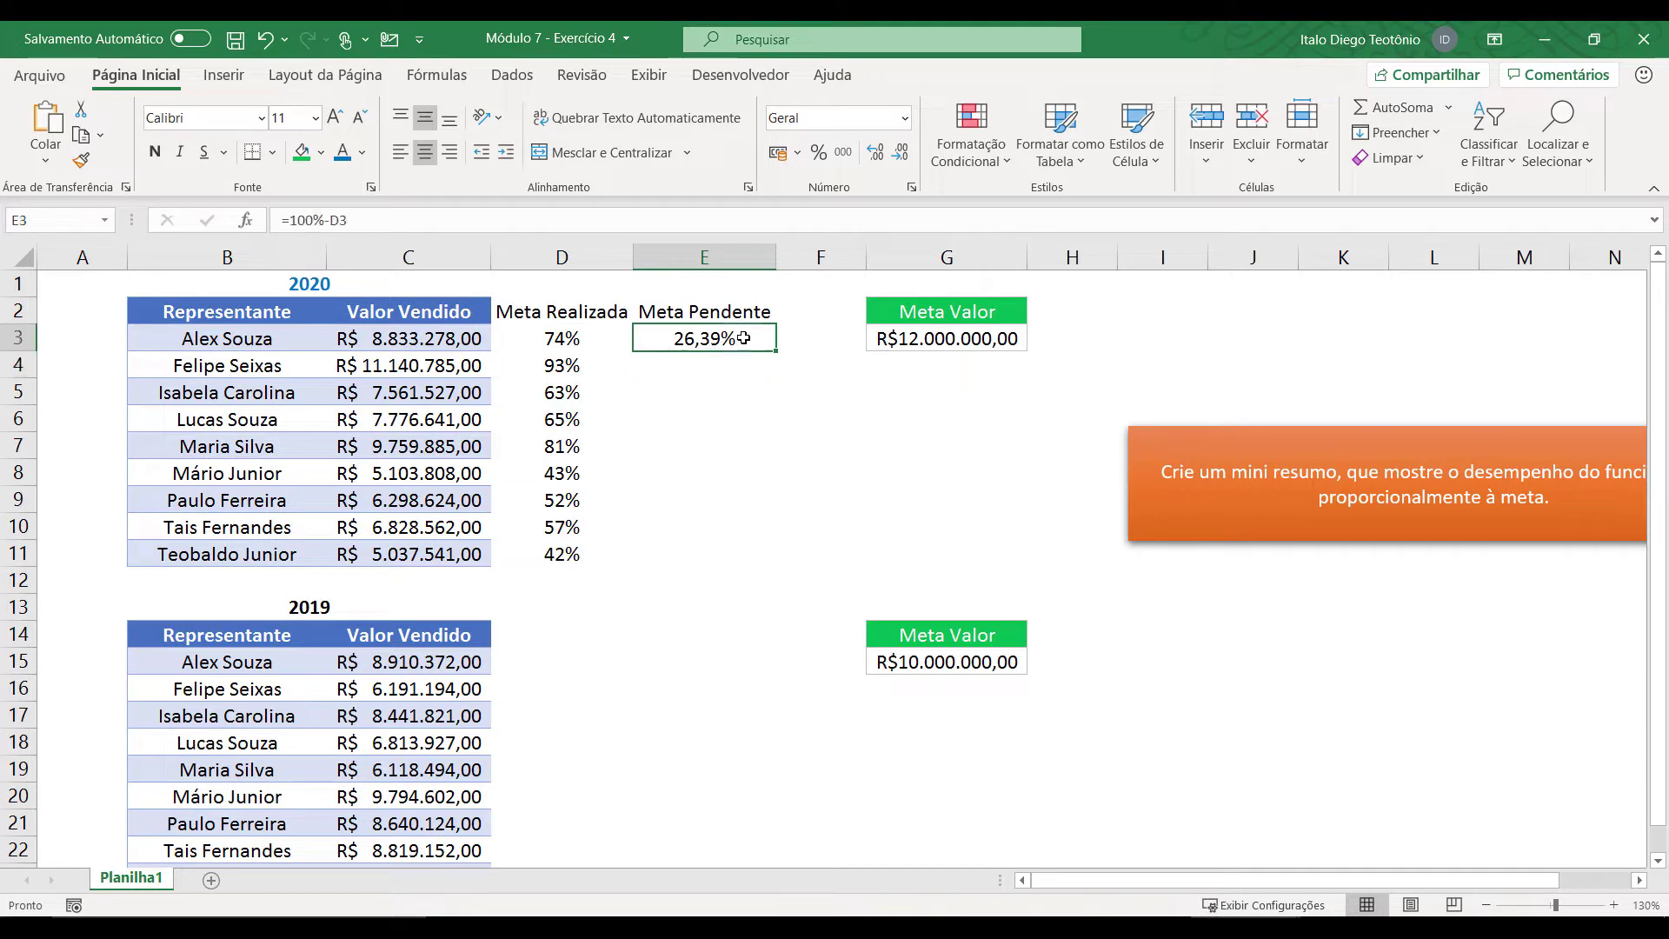
double_click(774, 352)
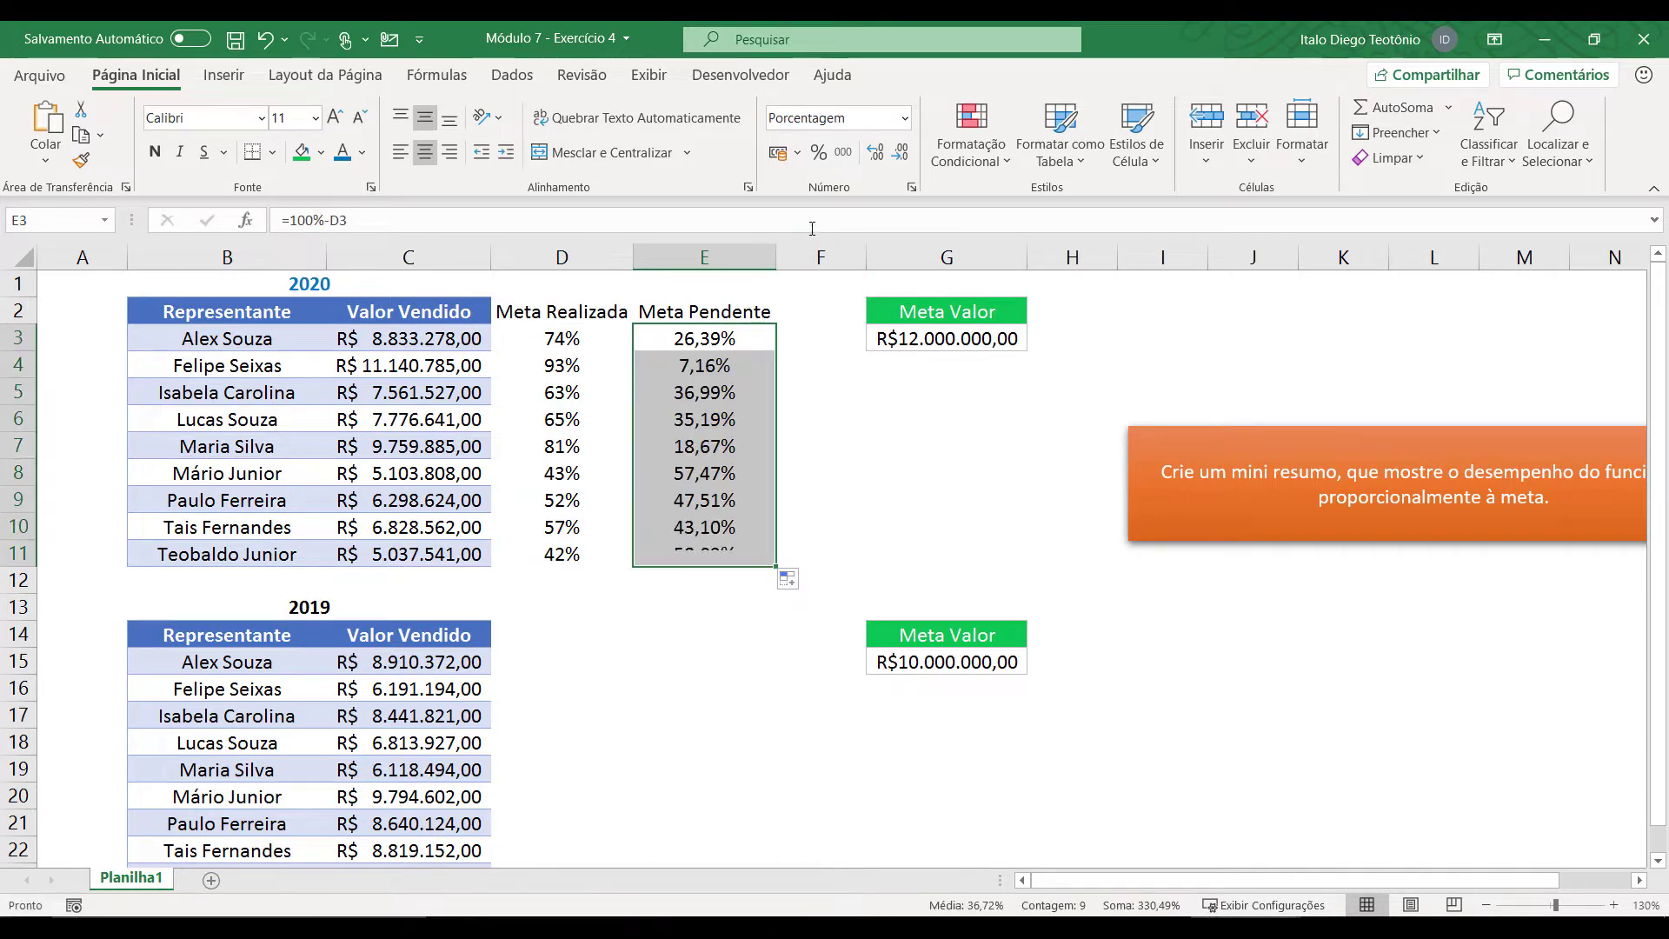
click(819, 153)
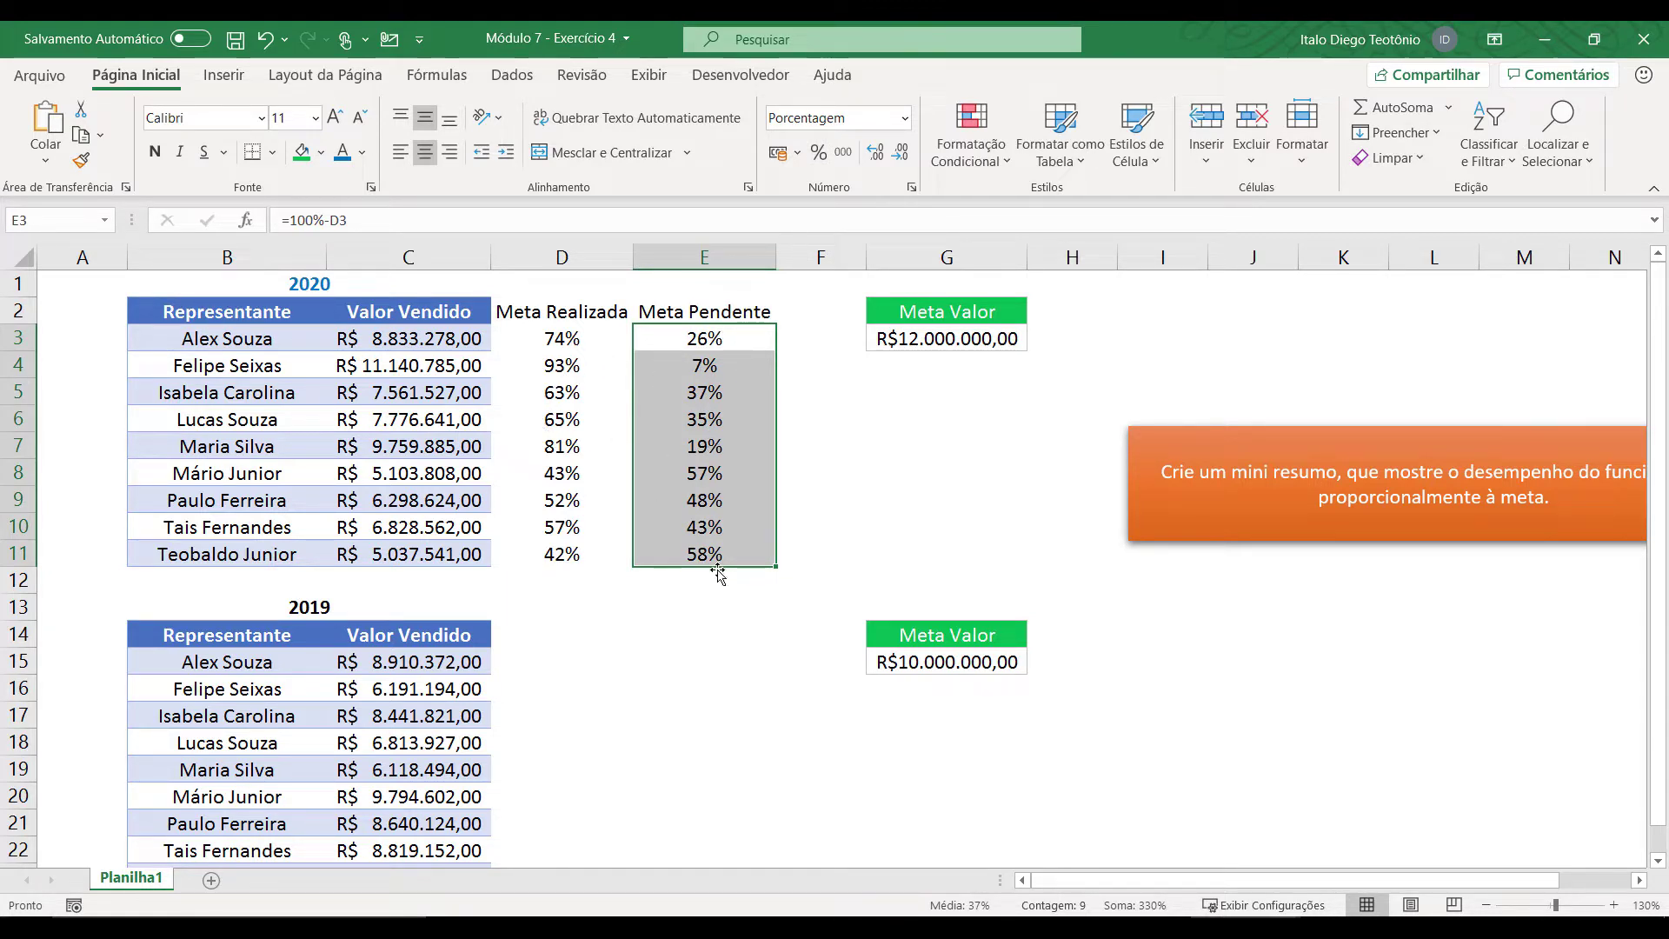
Step: Copy the 2020 Meta Realizada and Meta Pendente columns, D2:E11, into the 2019 table starting at D14
click(686, 602)
scroll(513, 622, down, 1)
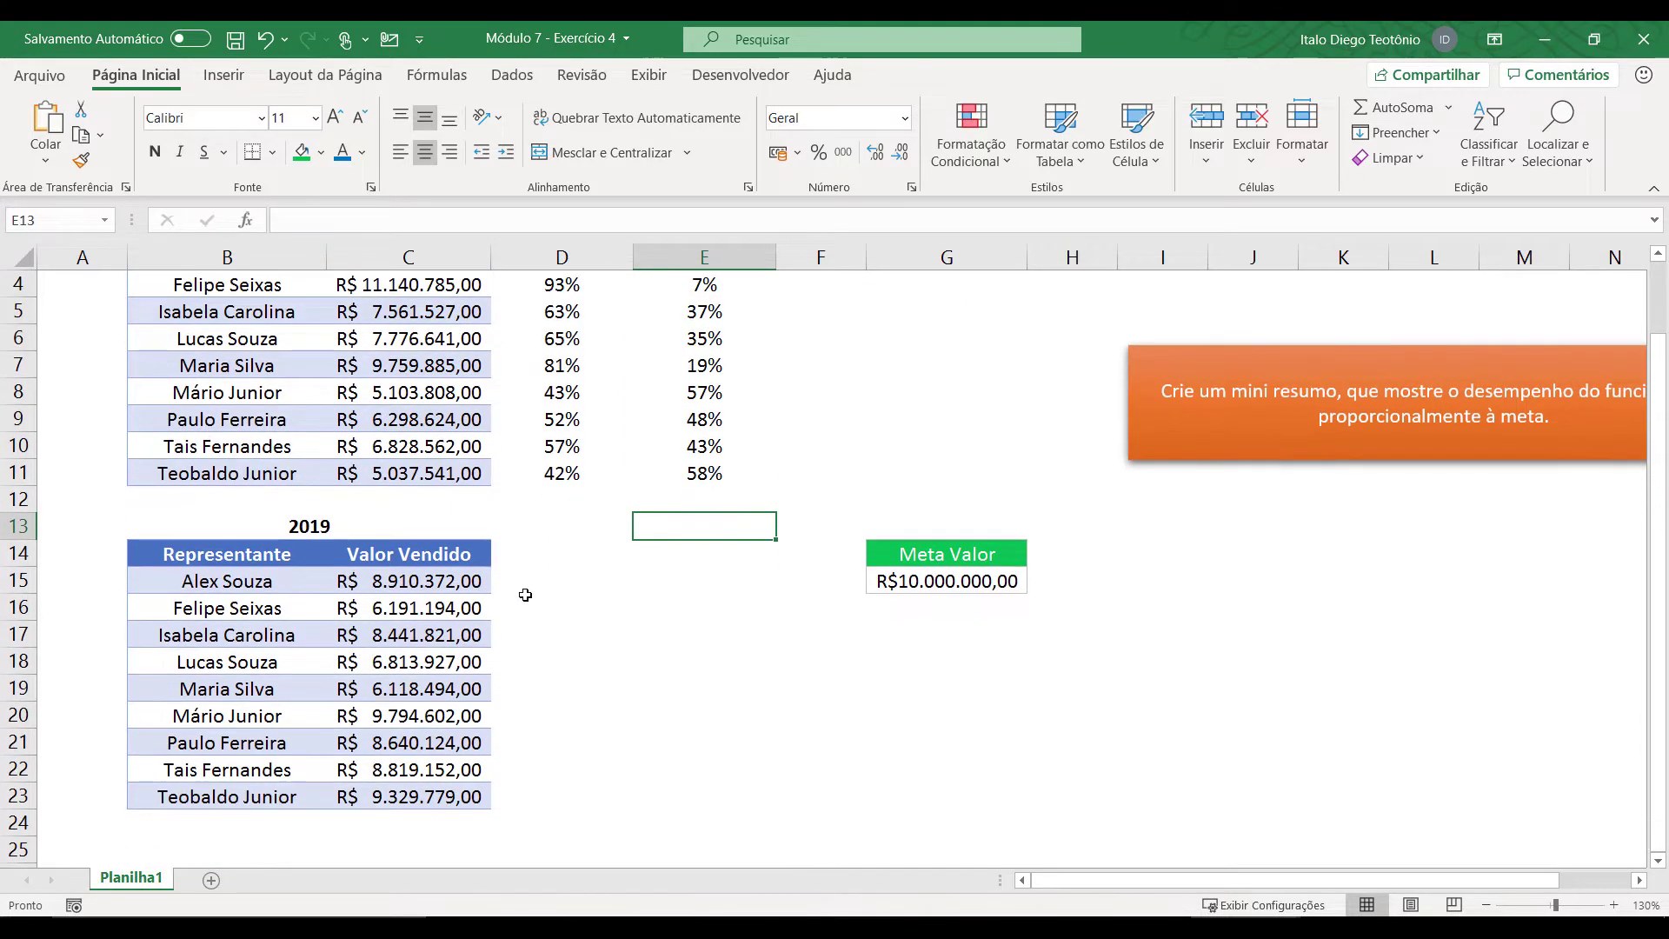
scroll(548, 379, up, 1)
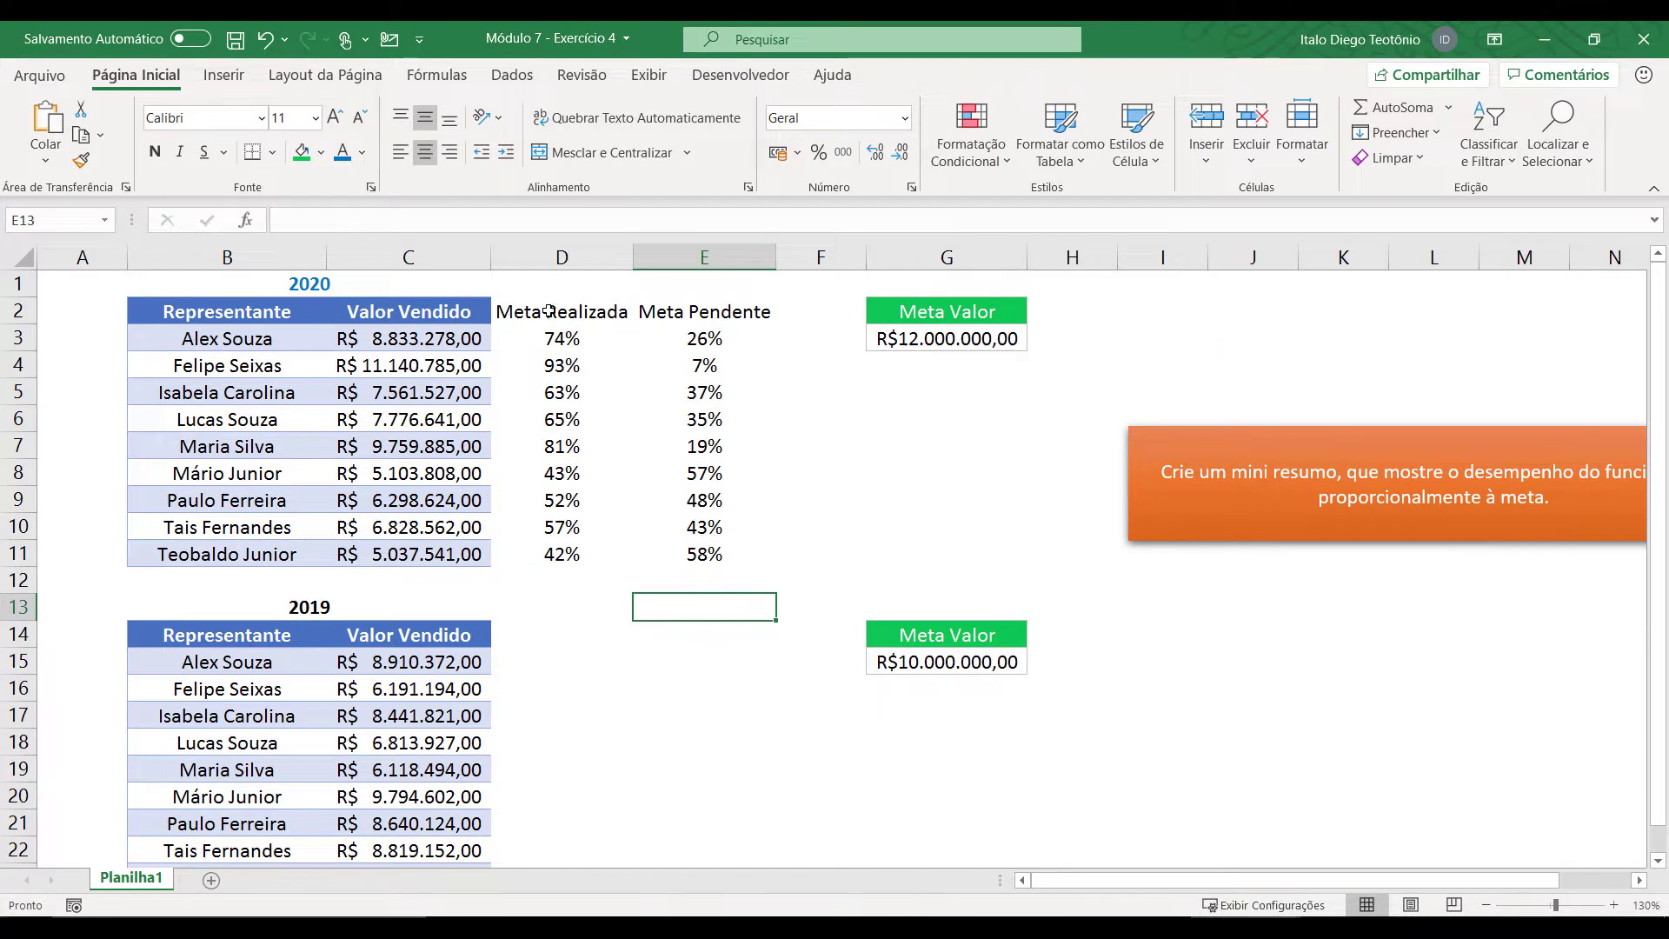
drag(546, 322, 701, 551)
key(ctrl+c)
click(540, 630)
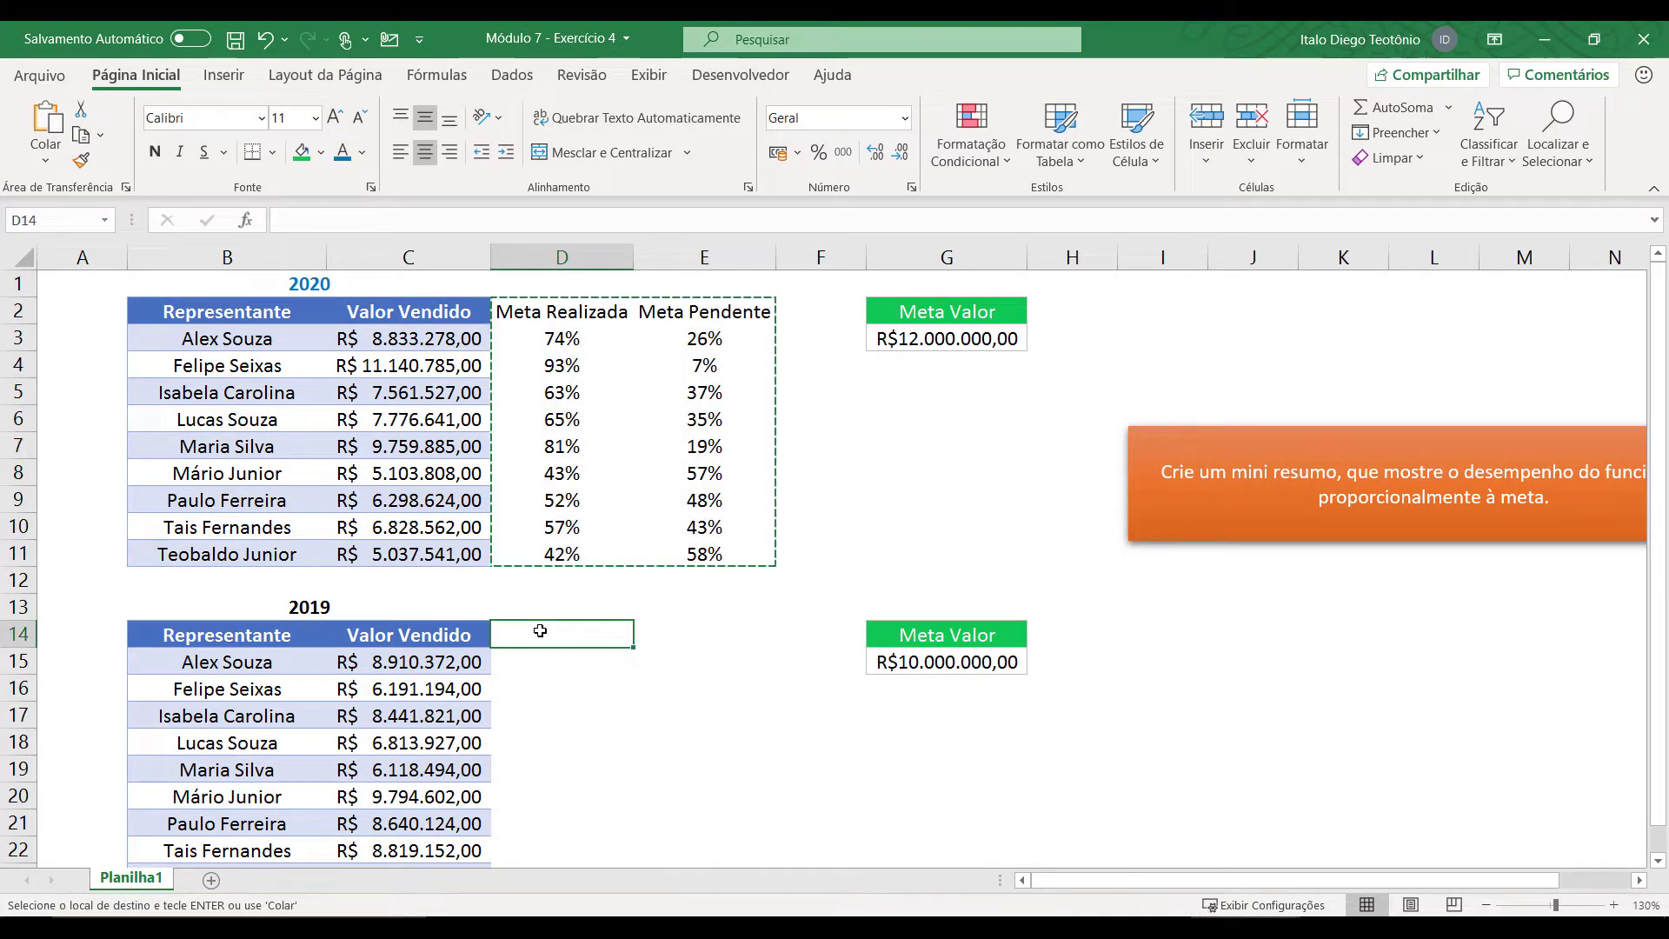
key(ctrl+v)
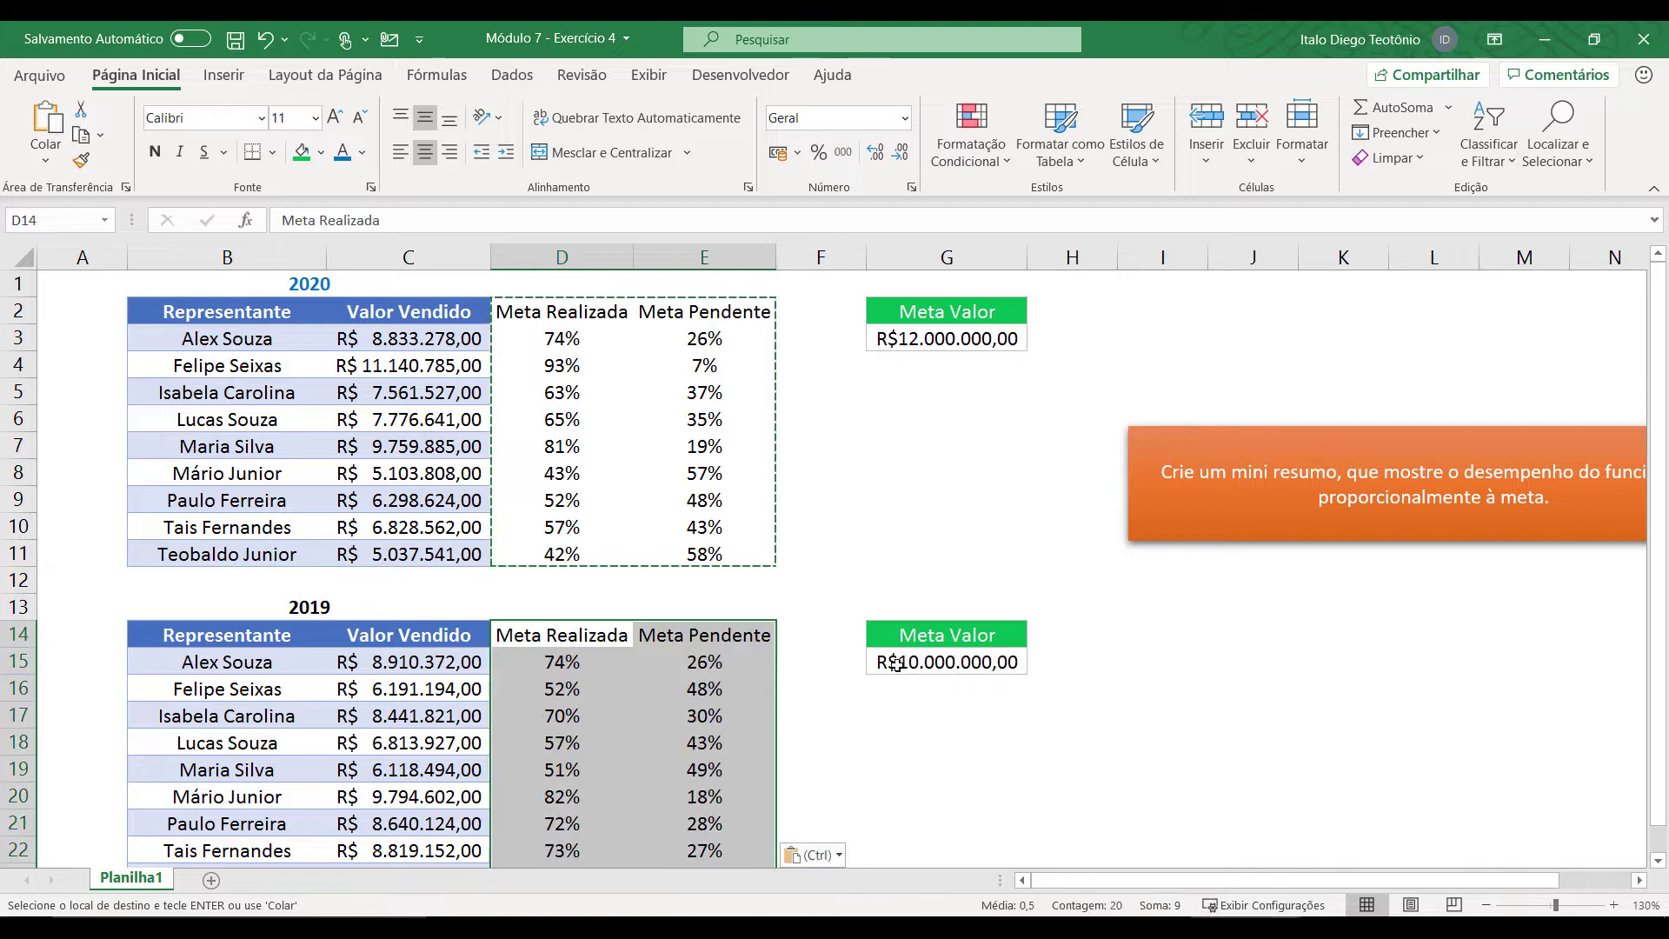
Step: Change the D15 formula to =C15/$G$15 and fill it down to D23
double_click(568, 662)
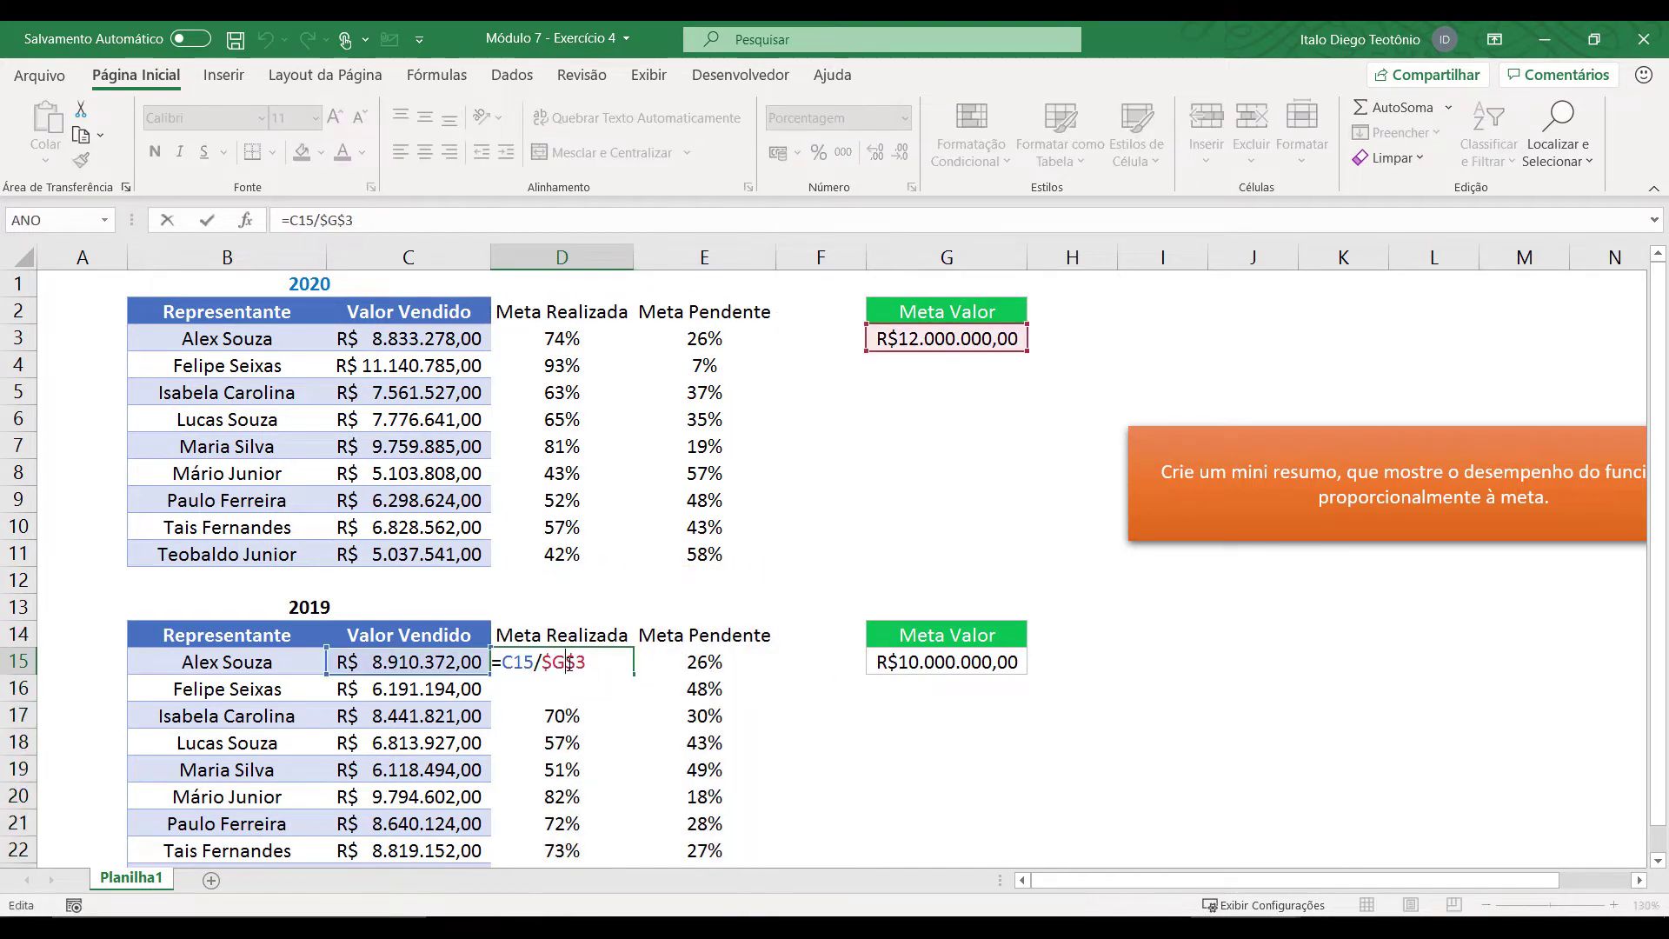
key(BackSpace)
key(BackSpace)
key(BackSpace)
key(BackSpace)
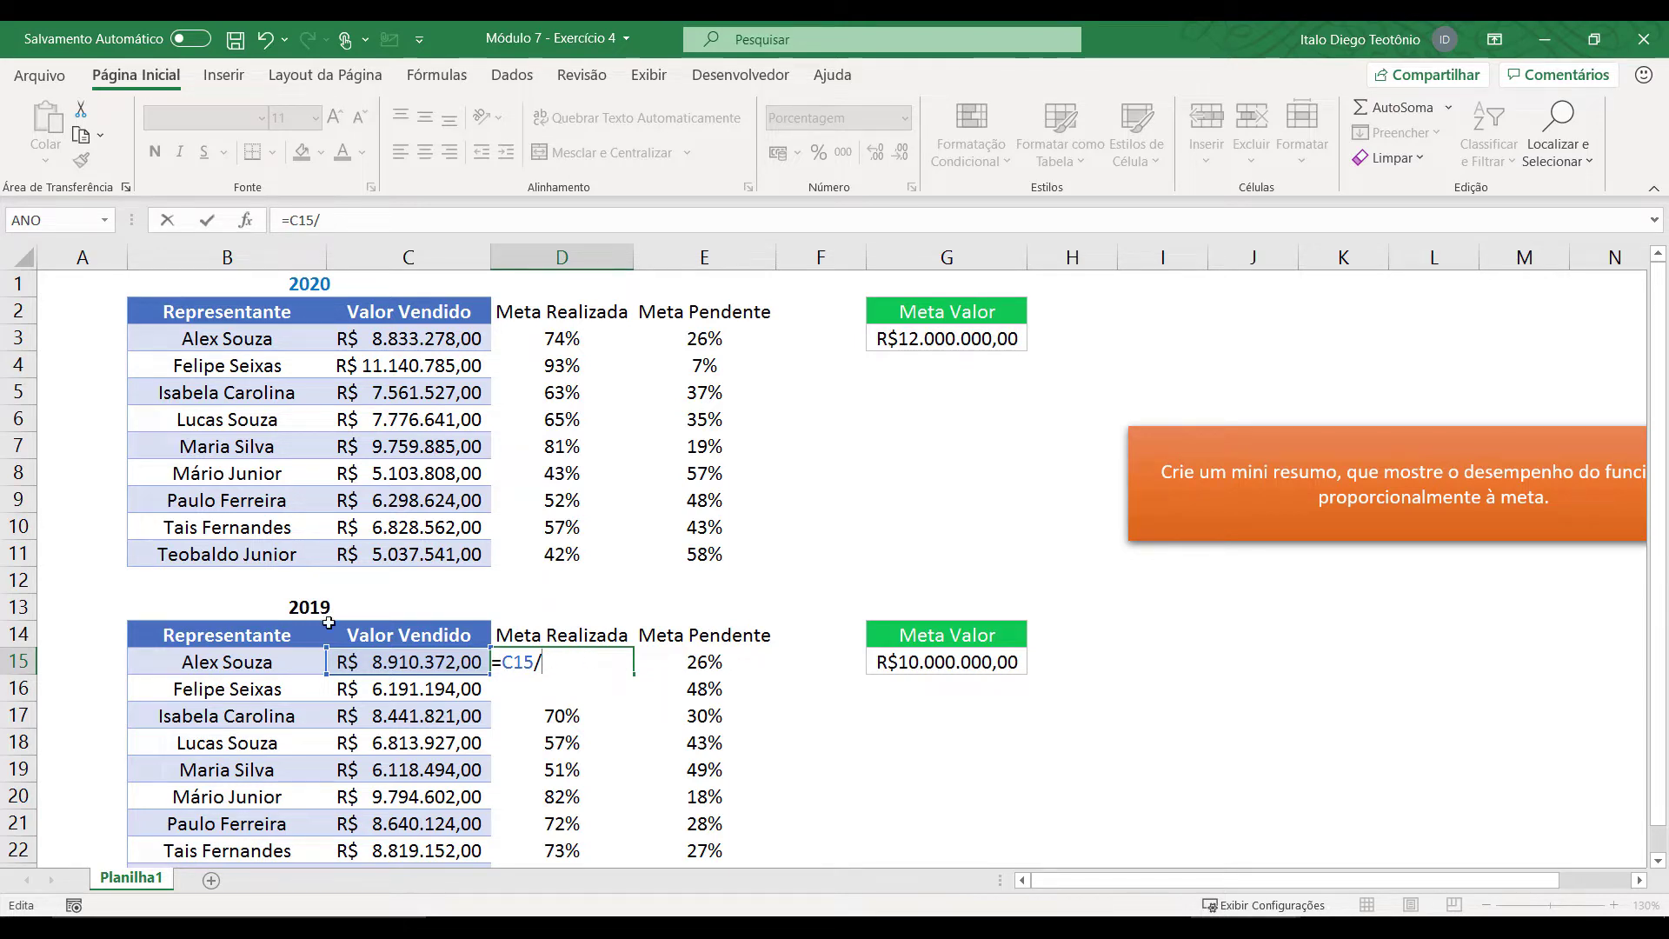
click(981, 660)
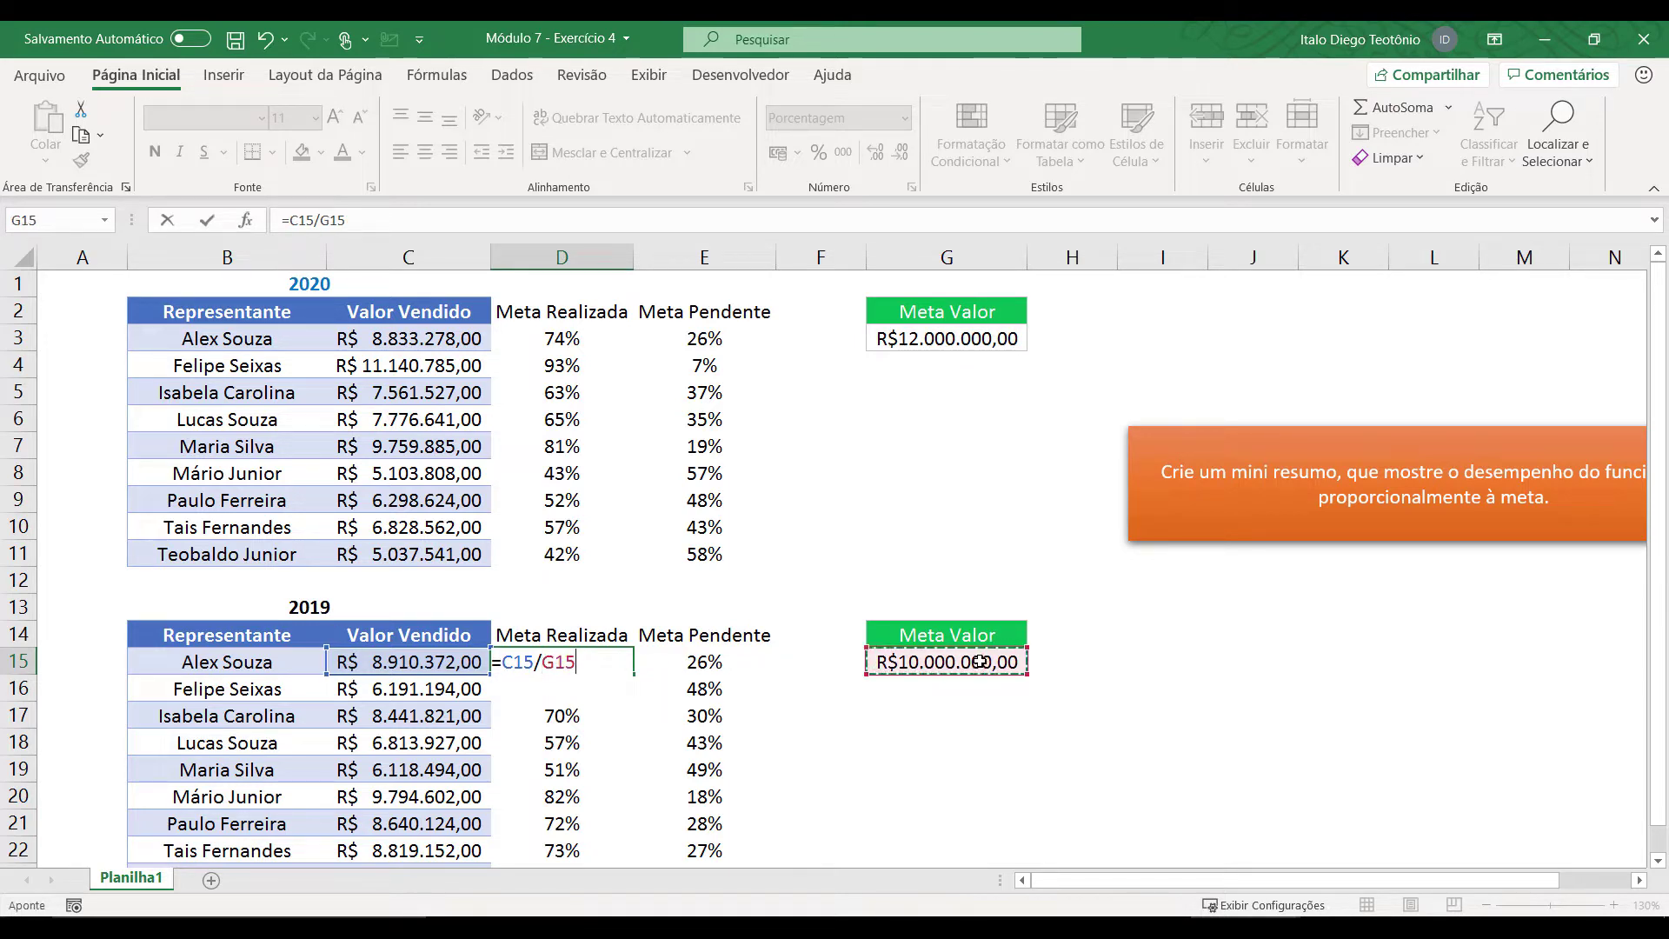
key(F4)
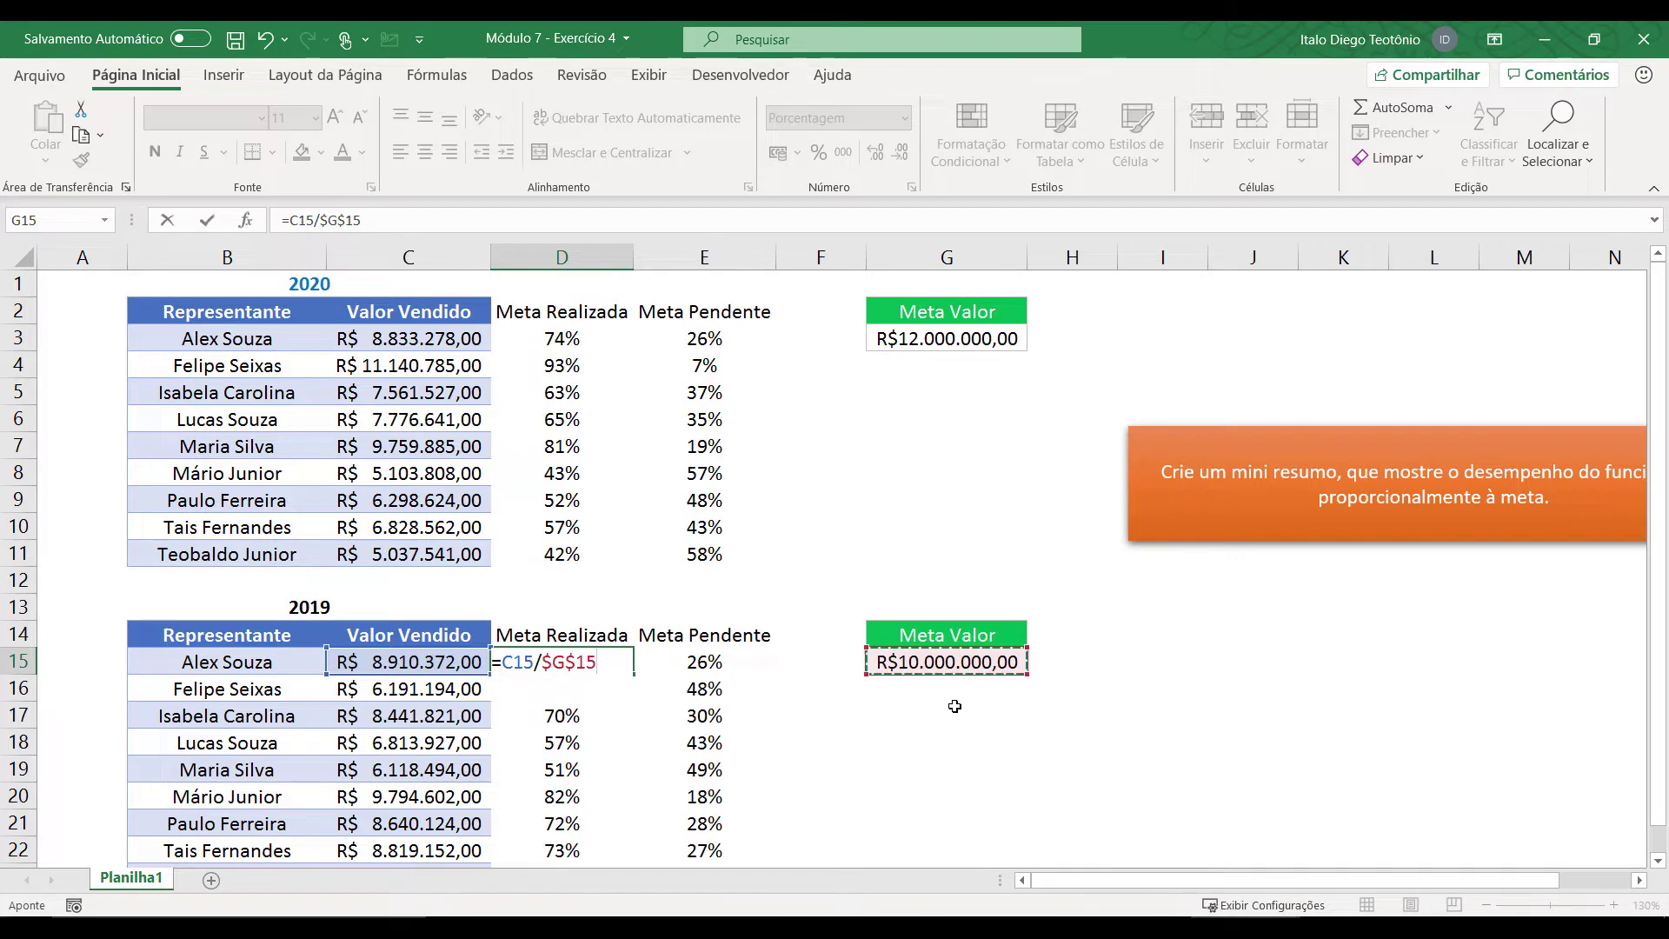
key(Return)
click(591, 663)
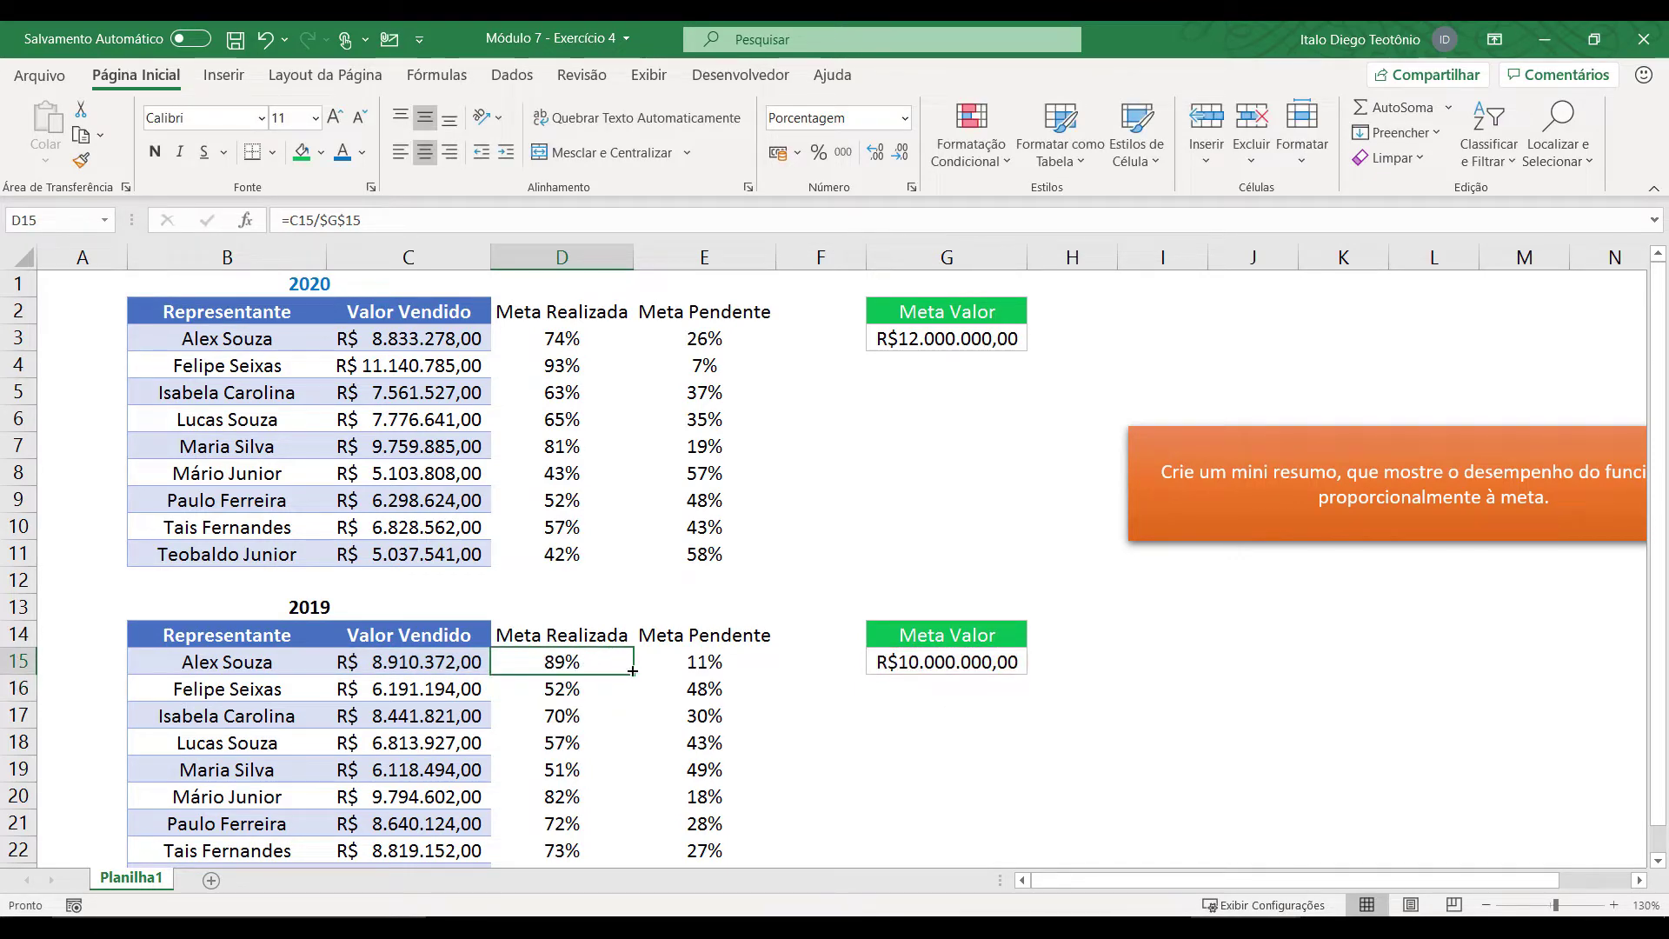
double_click(633, 674)
scroll(632, 672, down, 2)
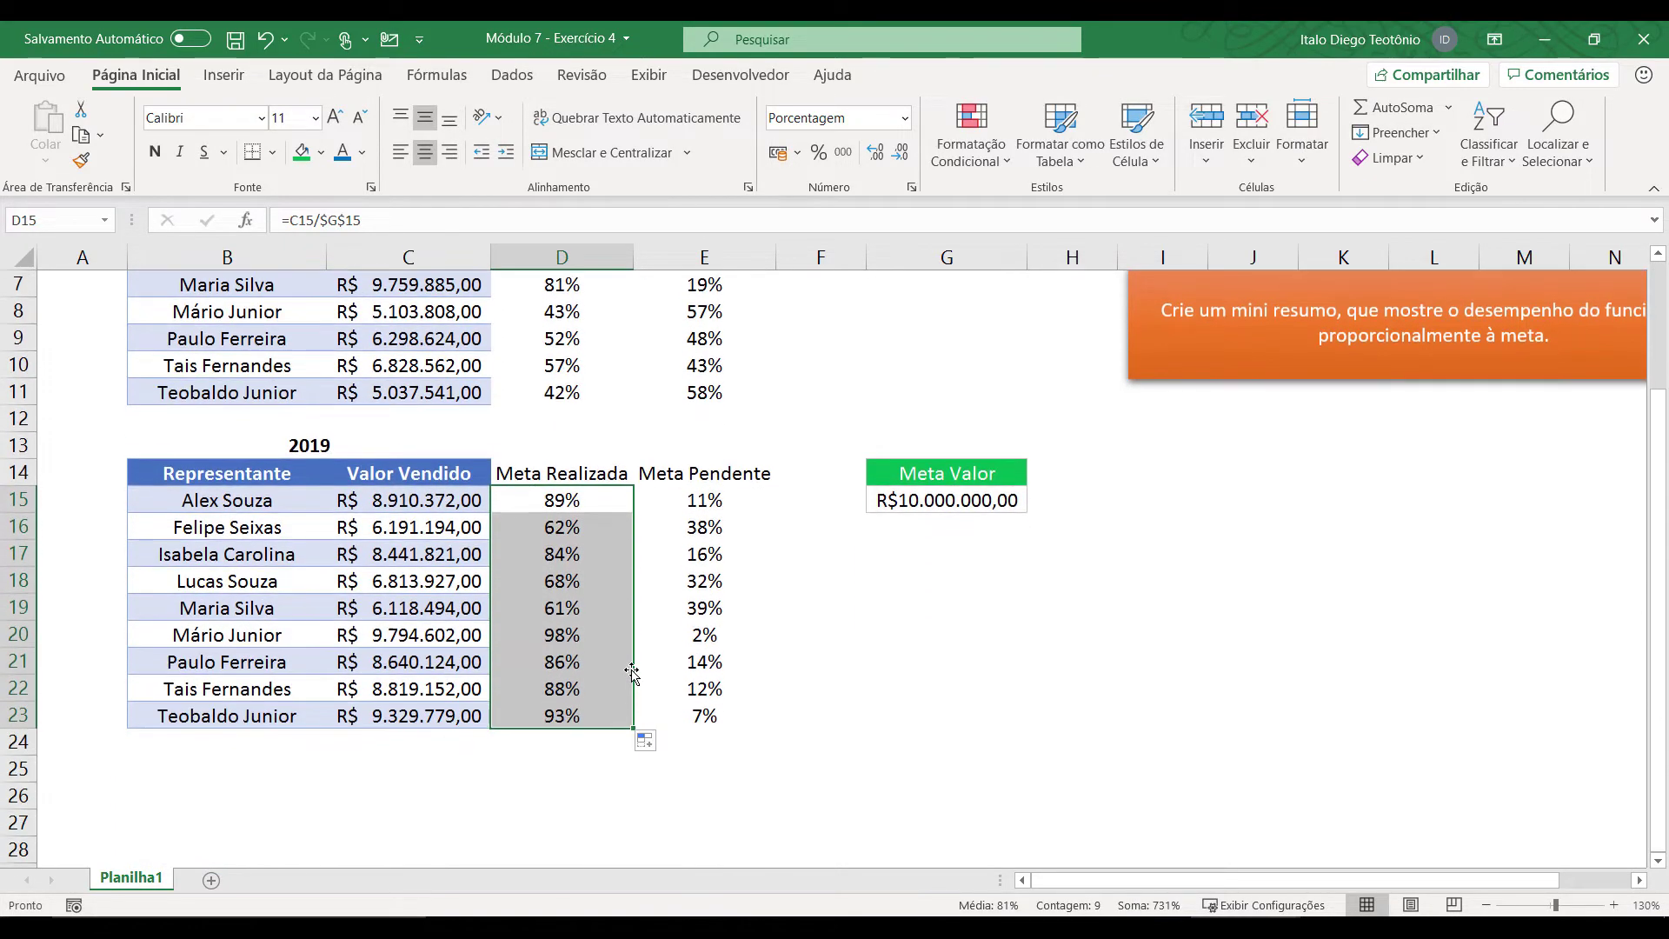
scroll(632, 672, up, 2)
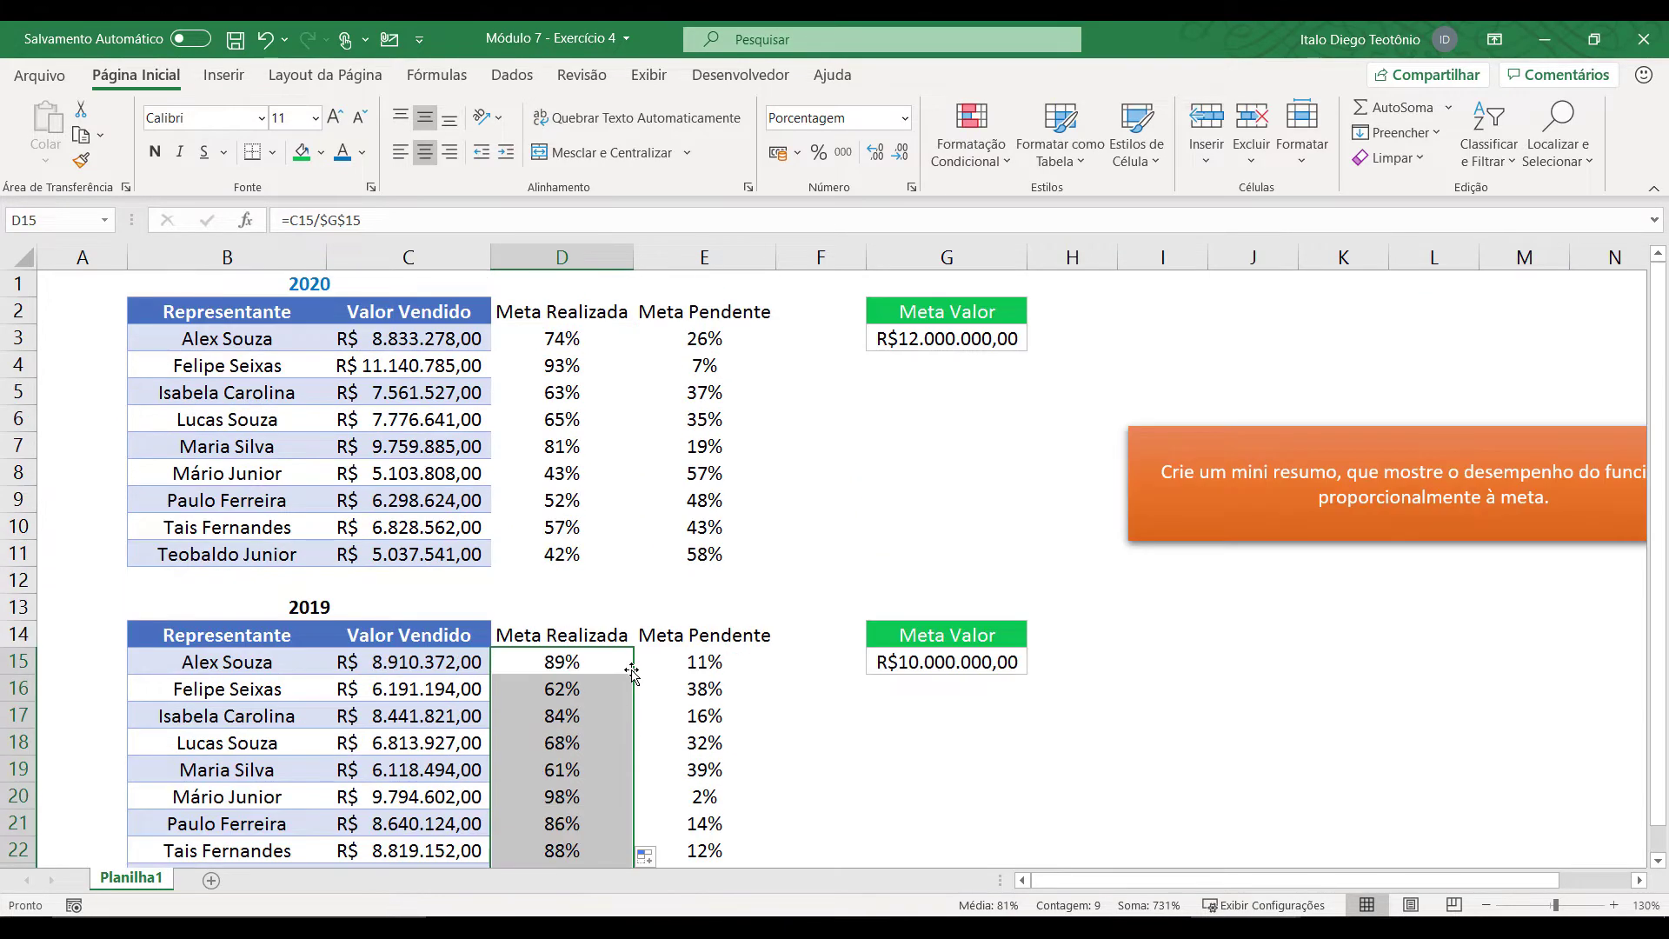
Step: Copy the formatting of the 2020 Representante column onto the Meta Realizada and Meta Pendente columns of both tables
drag(250, 316, 217, 556)
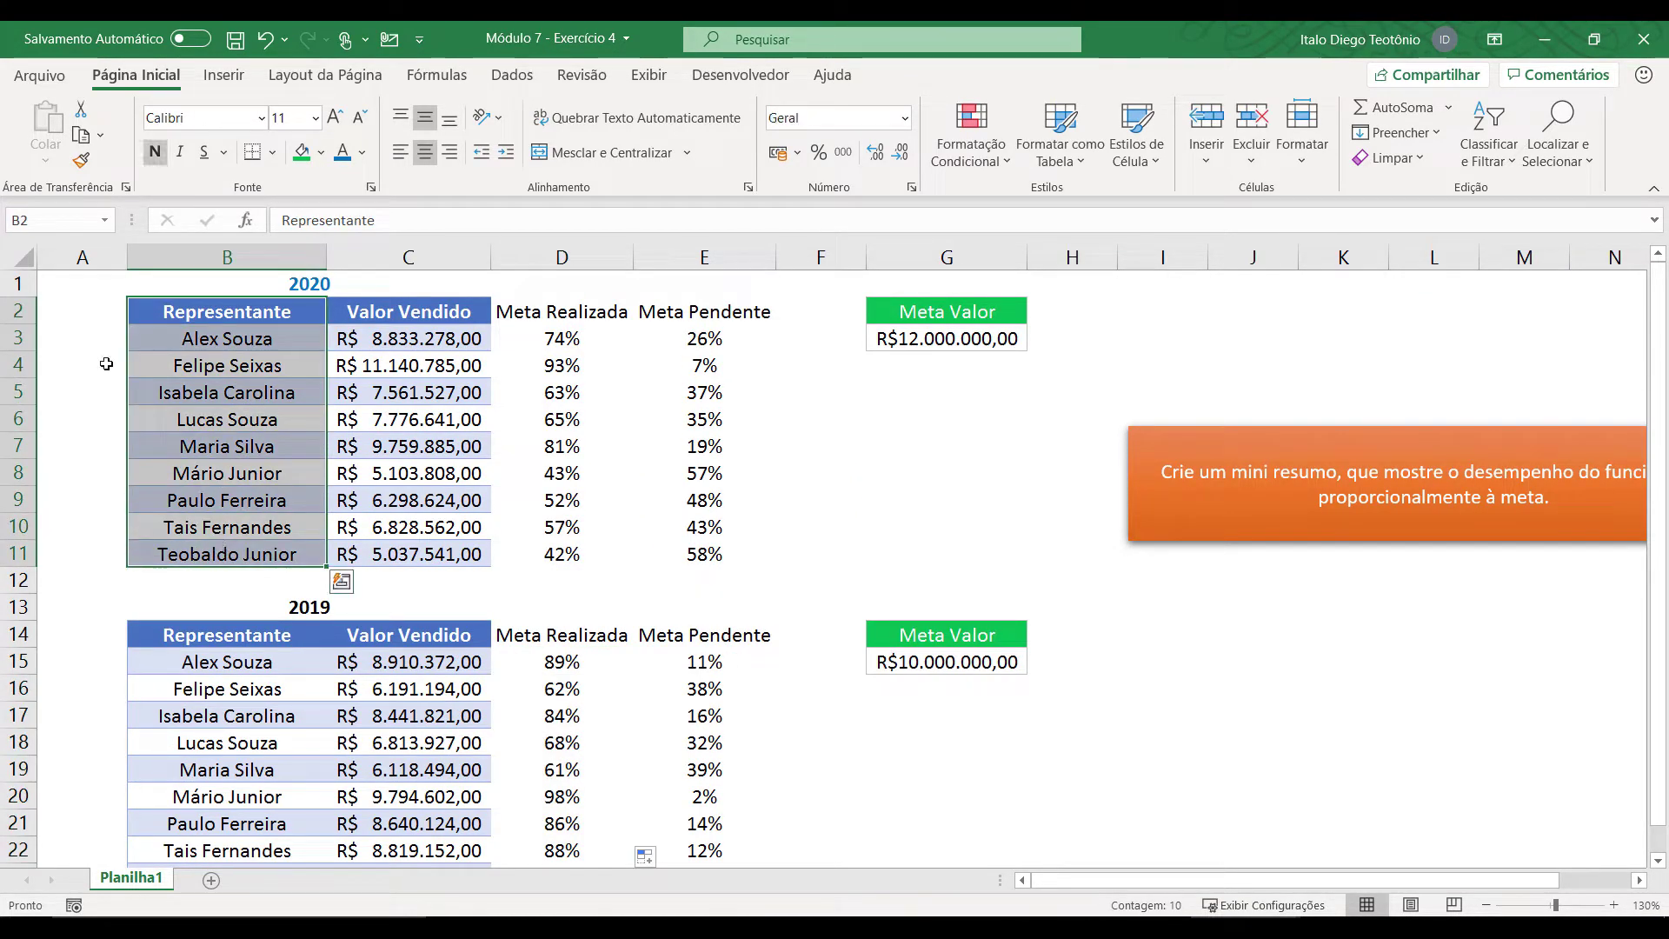
double_click(81, 160)
drag(565, 311, 565, 553)
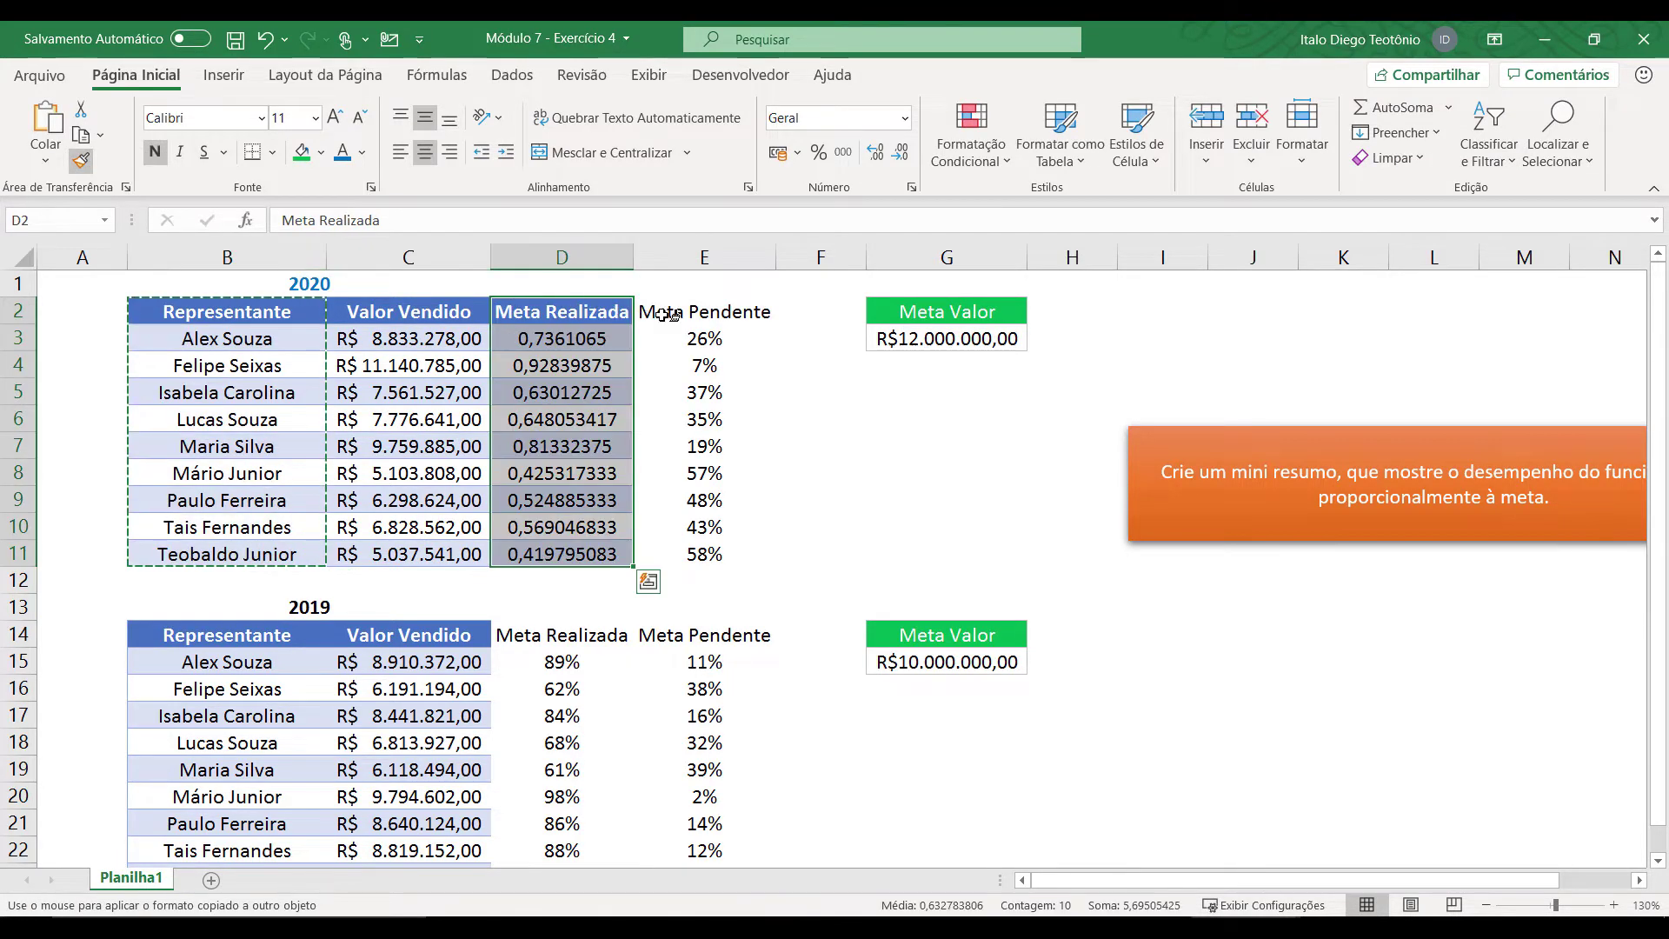
drag(669, 313, 700, 554)
drag(565, 634, 565, 850)
drag(731, 639, 730, 850)
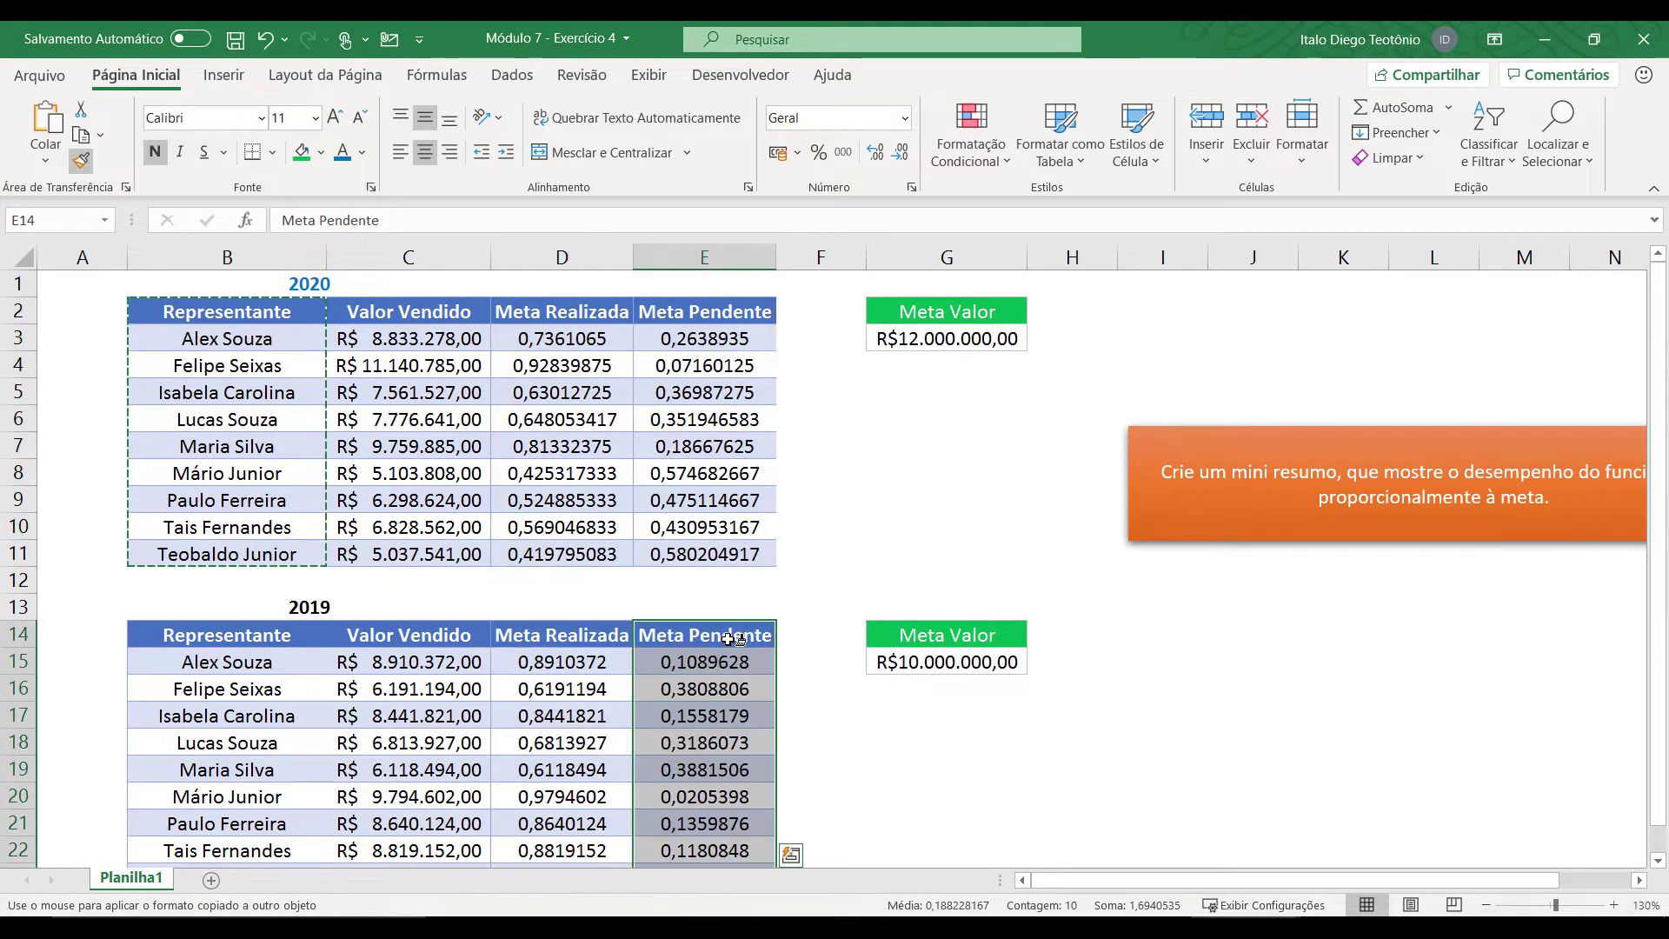
key(Escape)
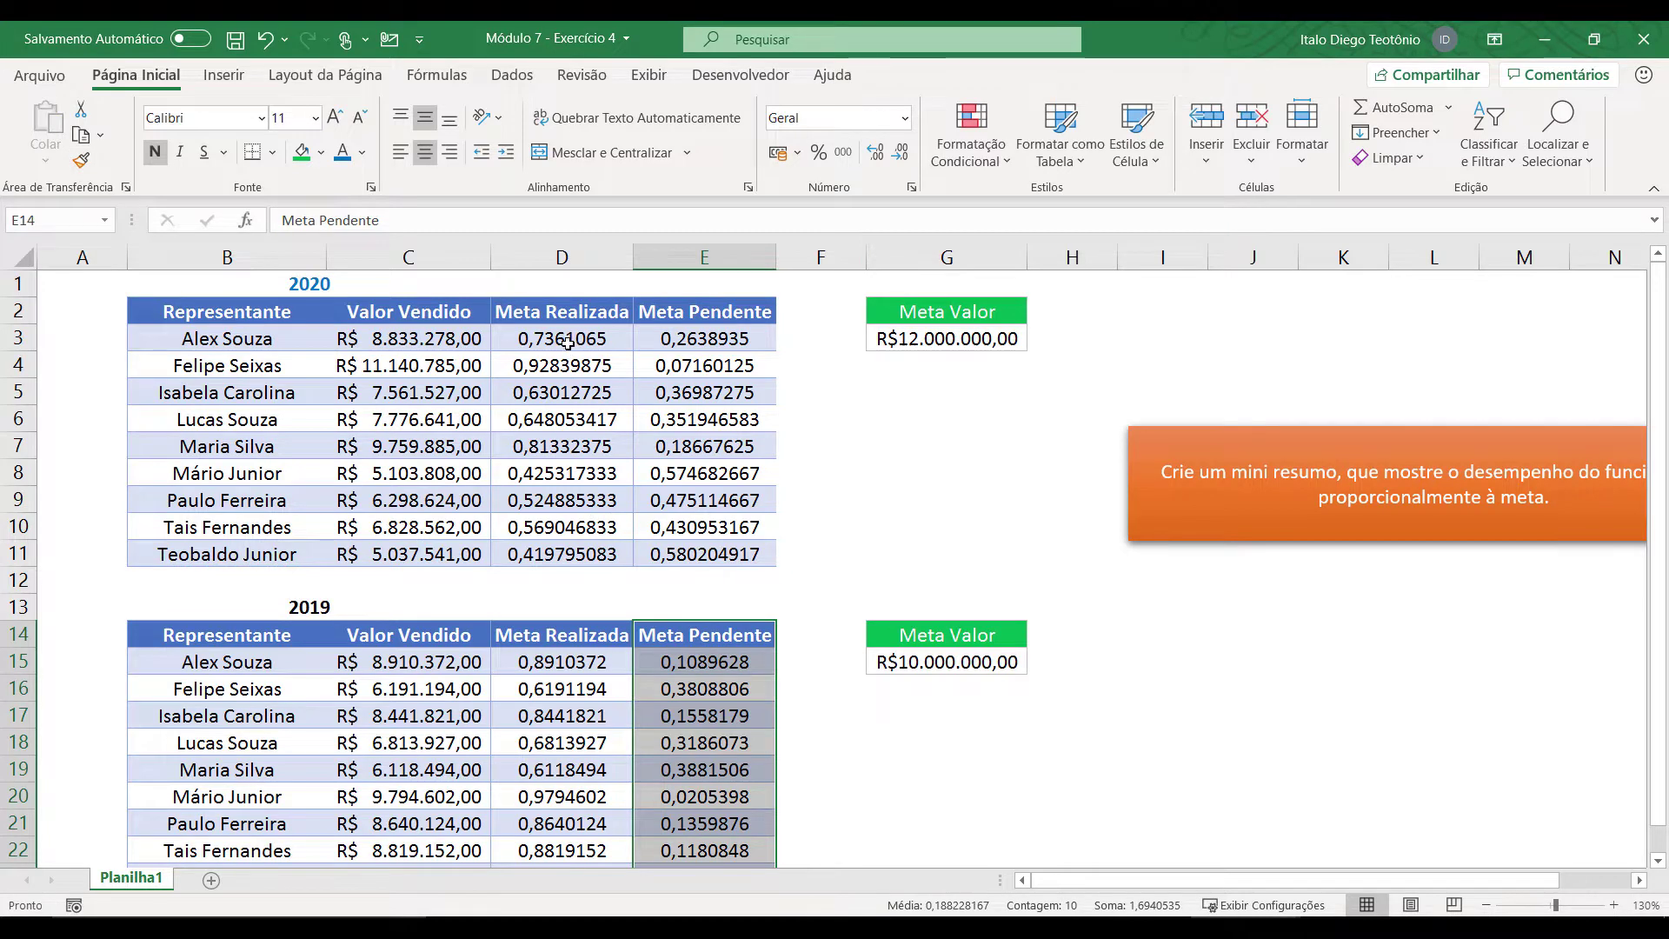
Step: Format the values in D3:E11 and D15:E23 as percentages without decimals
drag(566, 343, 700, 554)
drag(583, 661, 700, 808)
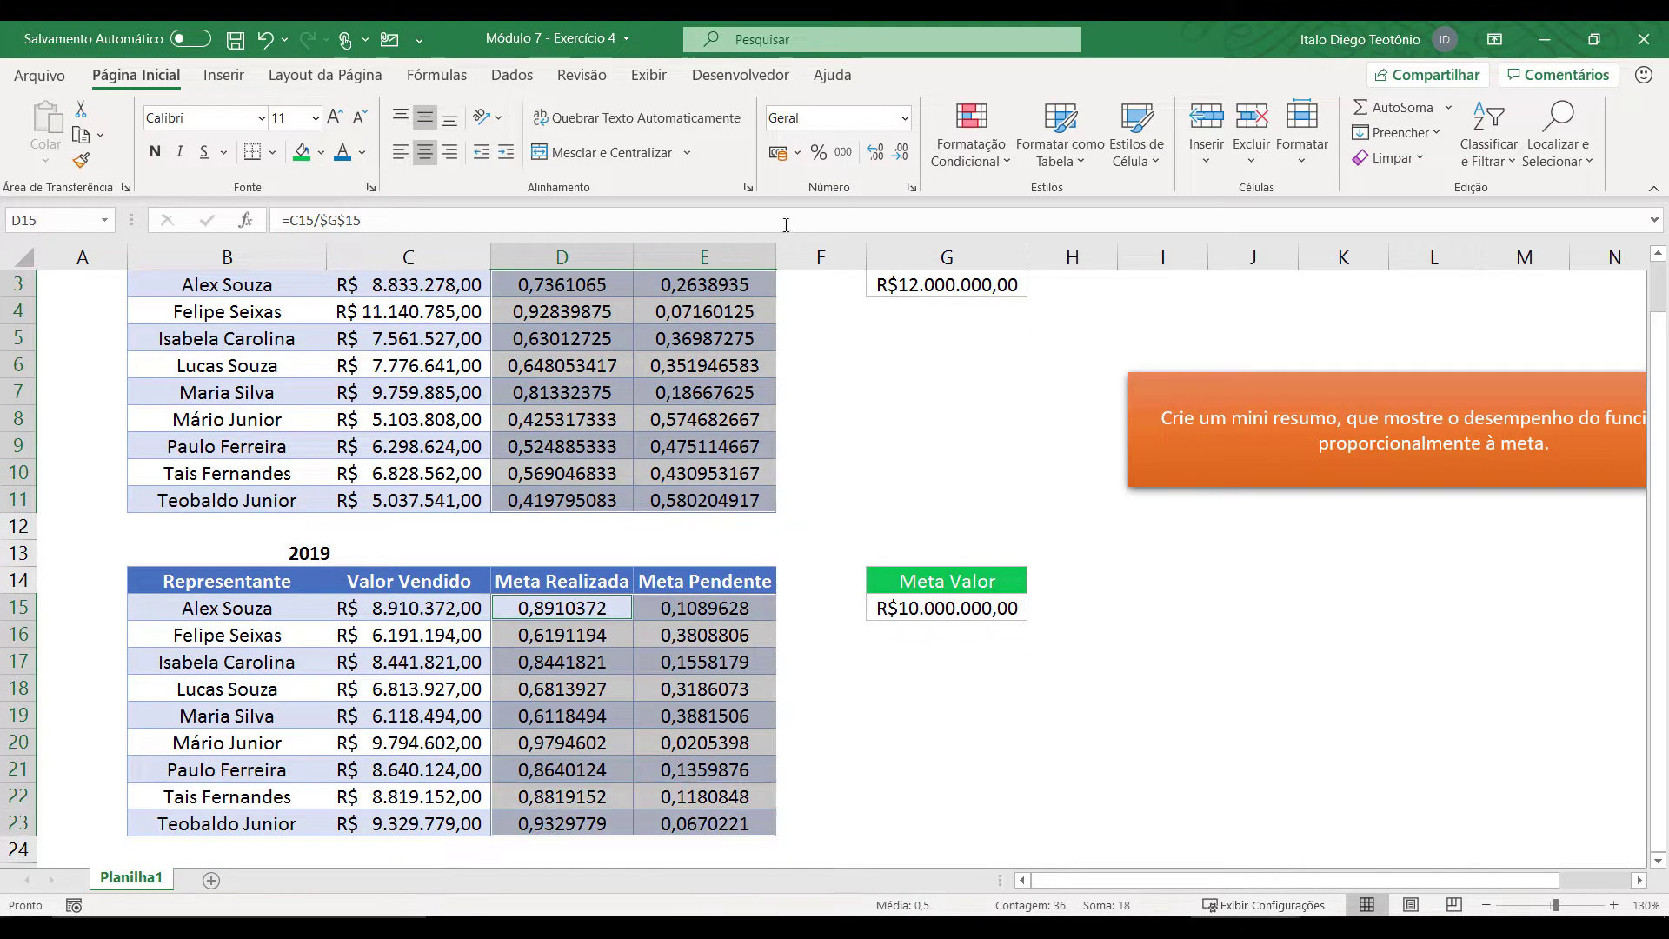
click(818, 152)
scroll(748, 546, up, 1)
click(809, 523)
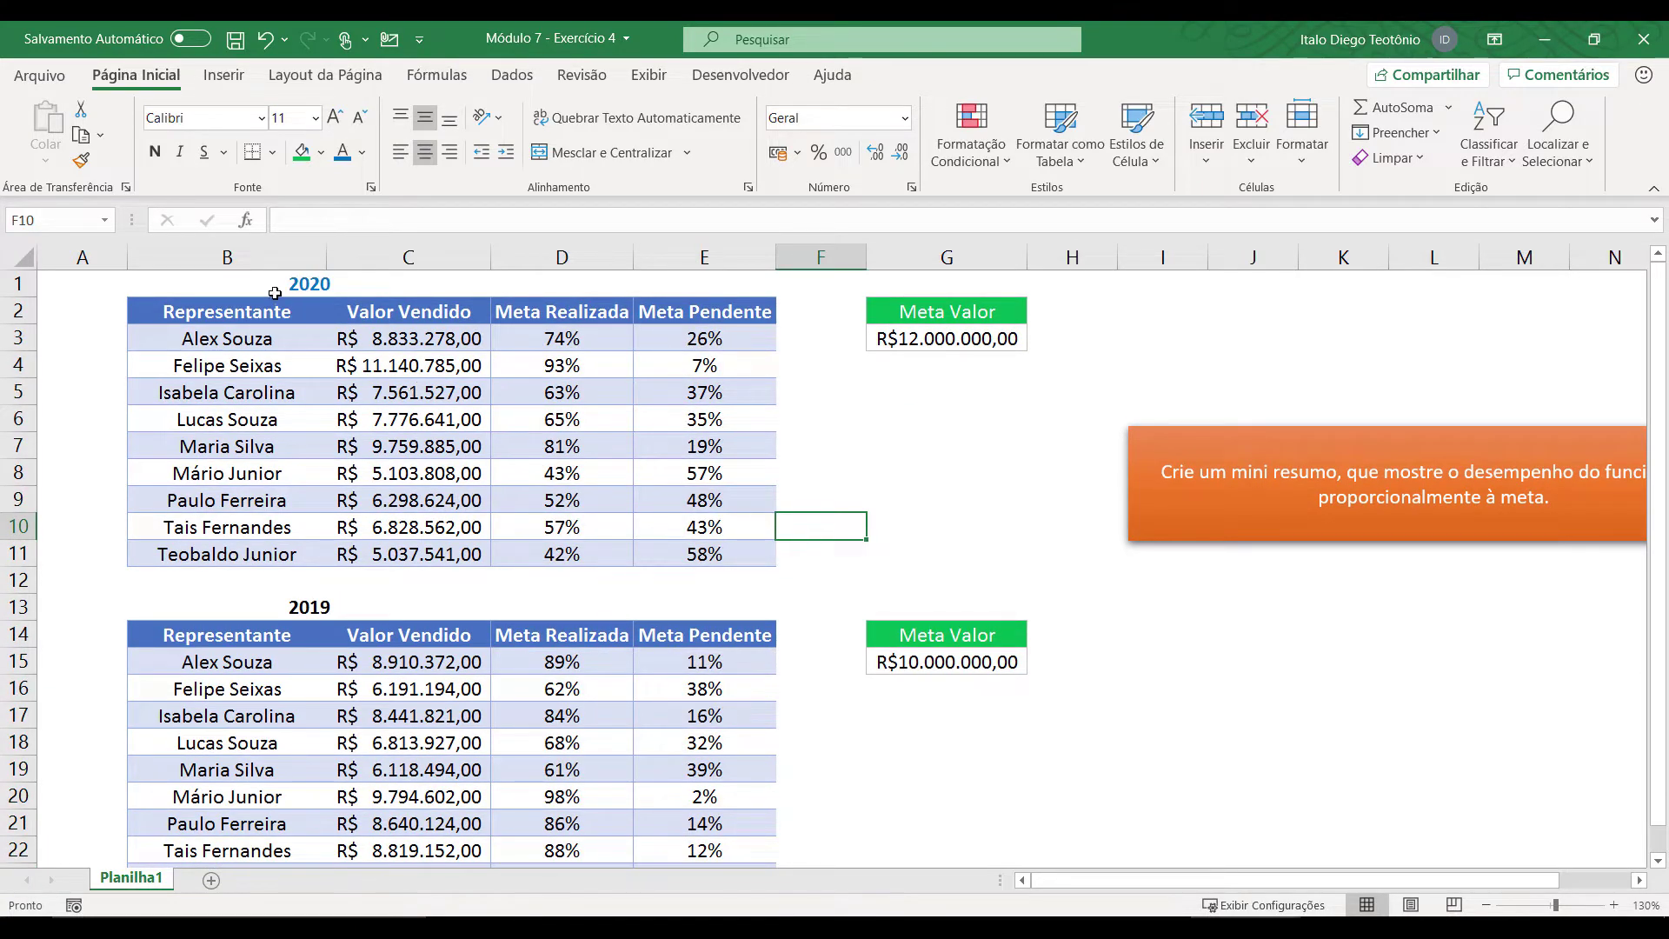
Step: Merge and center the 2020 and 2019 titles across columns B to E, giving the 2019 title the same blue font
drag(275, 293, 769, 285)
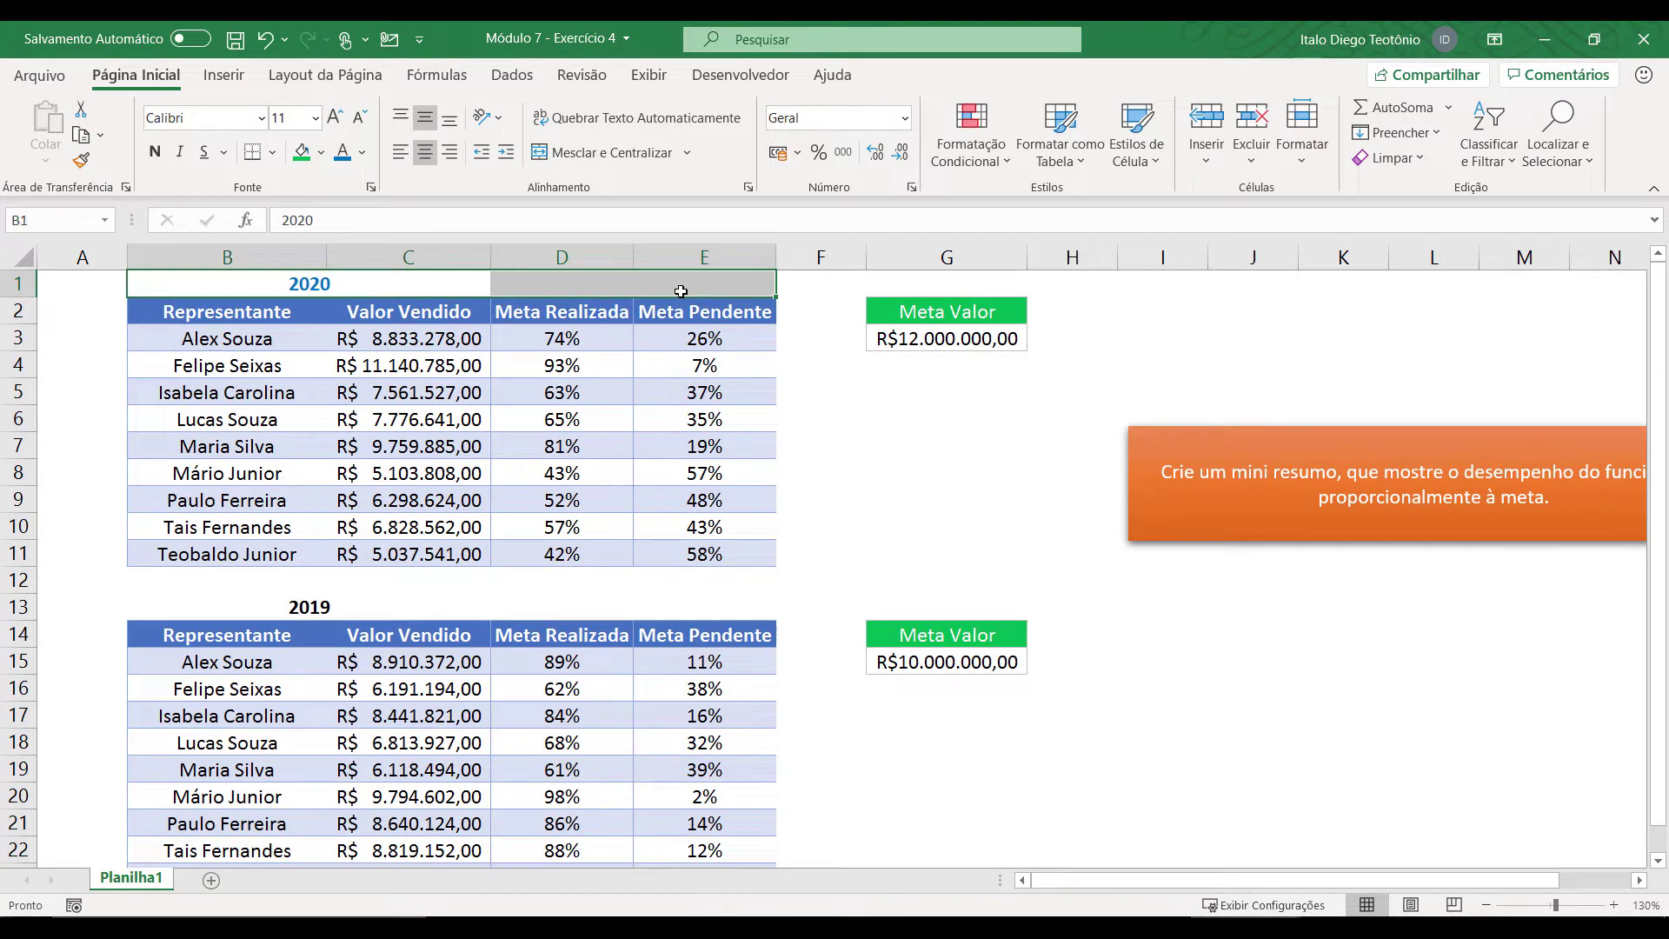
click(628, 157)
drag(213, 607, 692, 600)
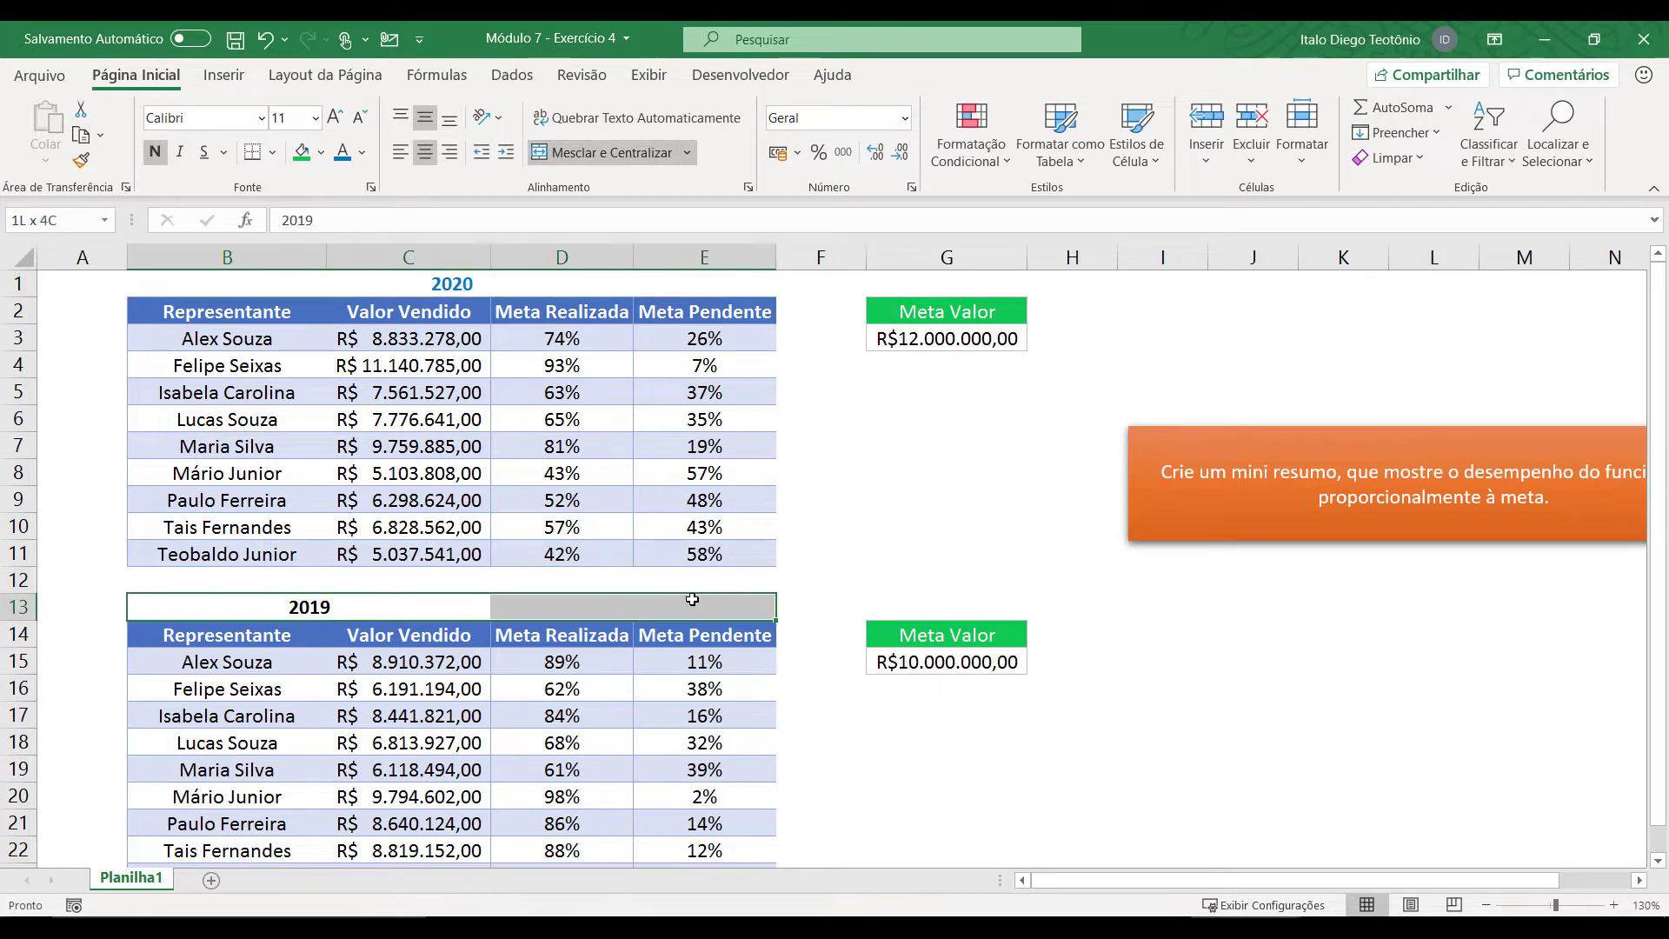
click(600, 153)
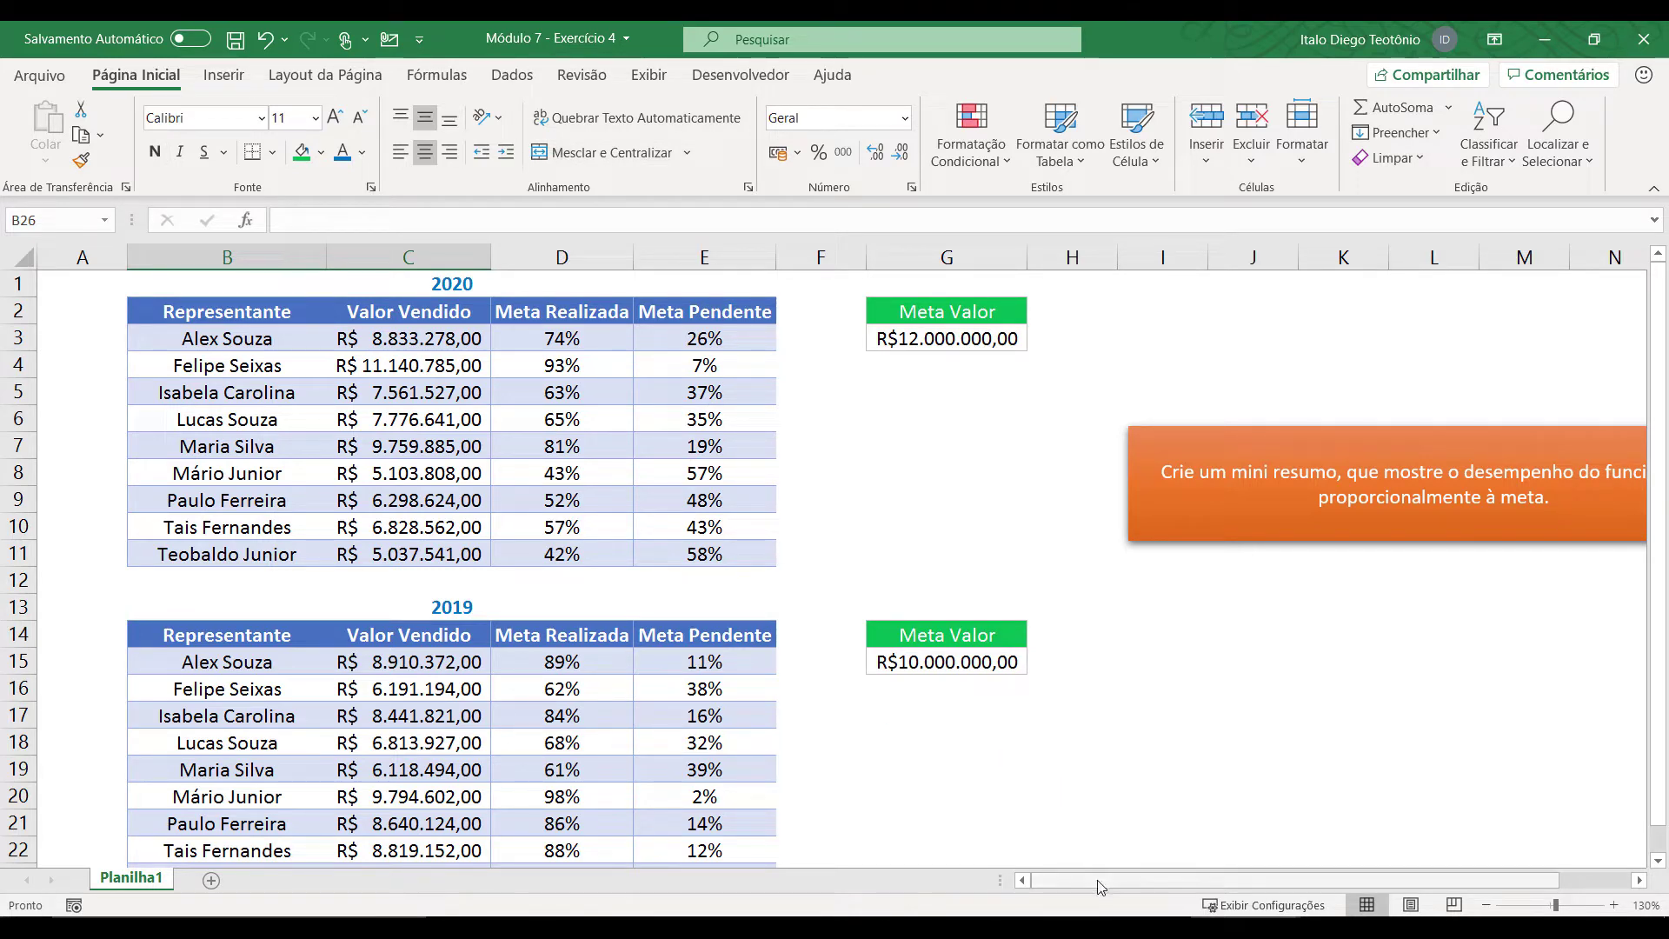
scroll(608, 739, down, 2)
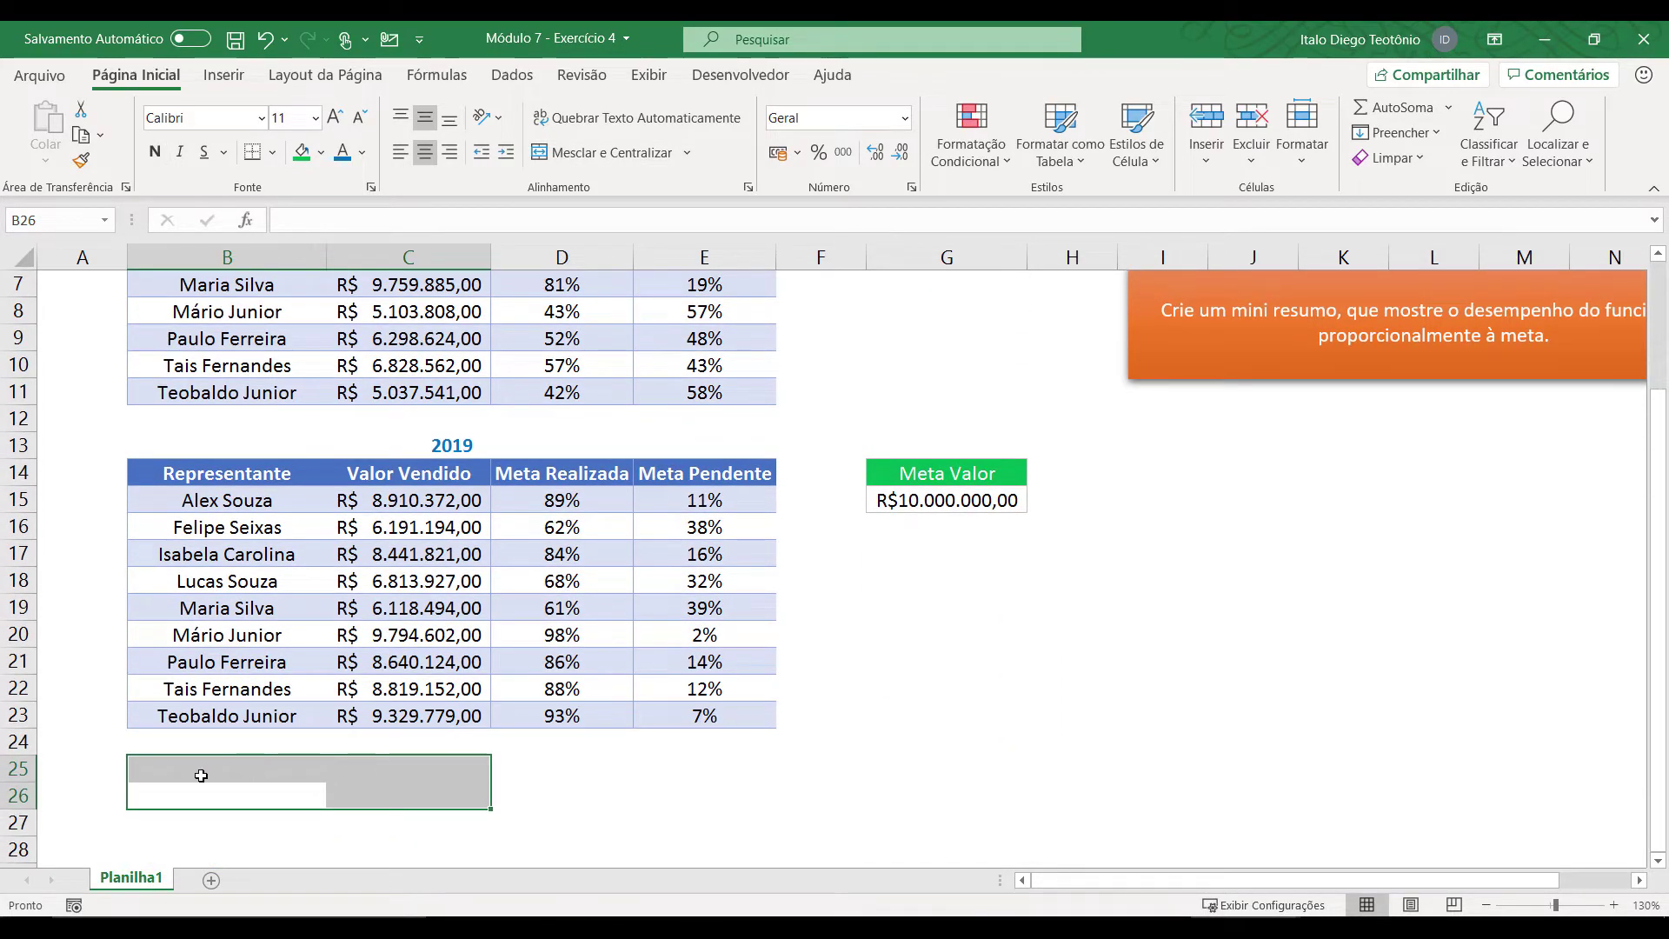
click(205, 792)
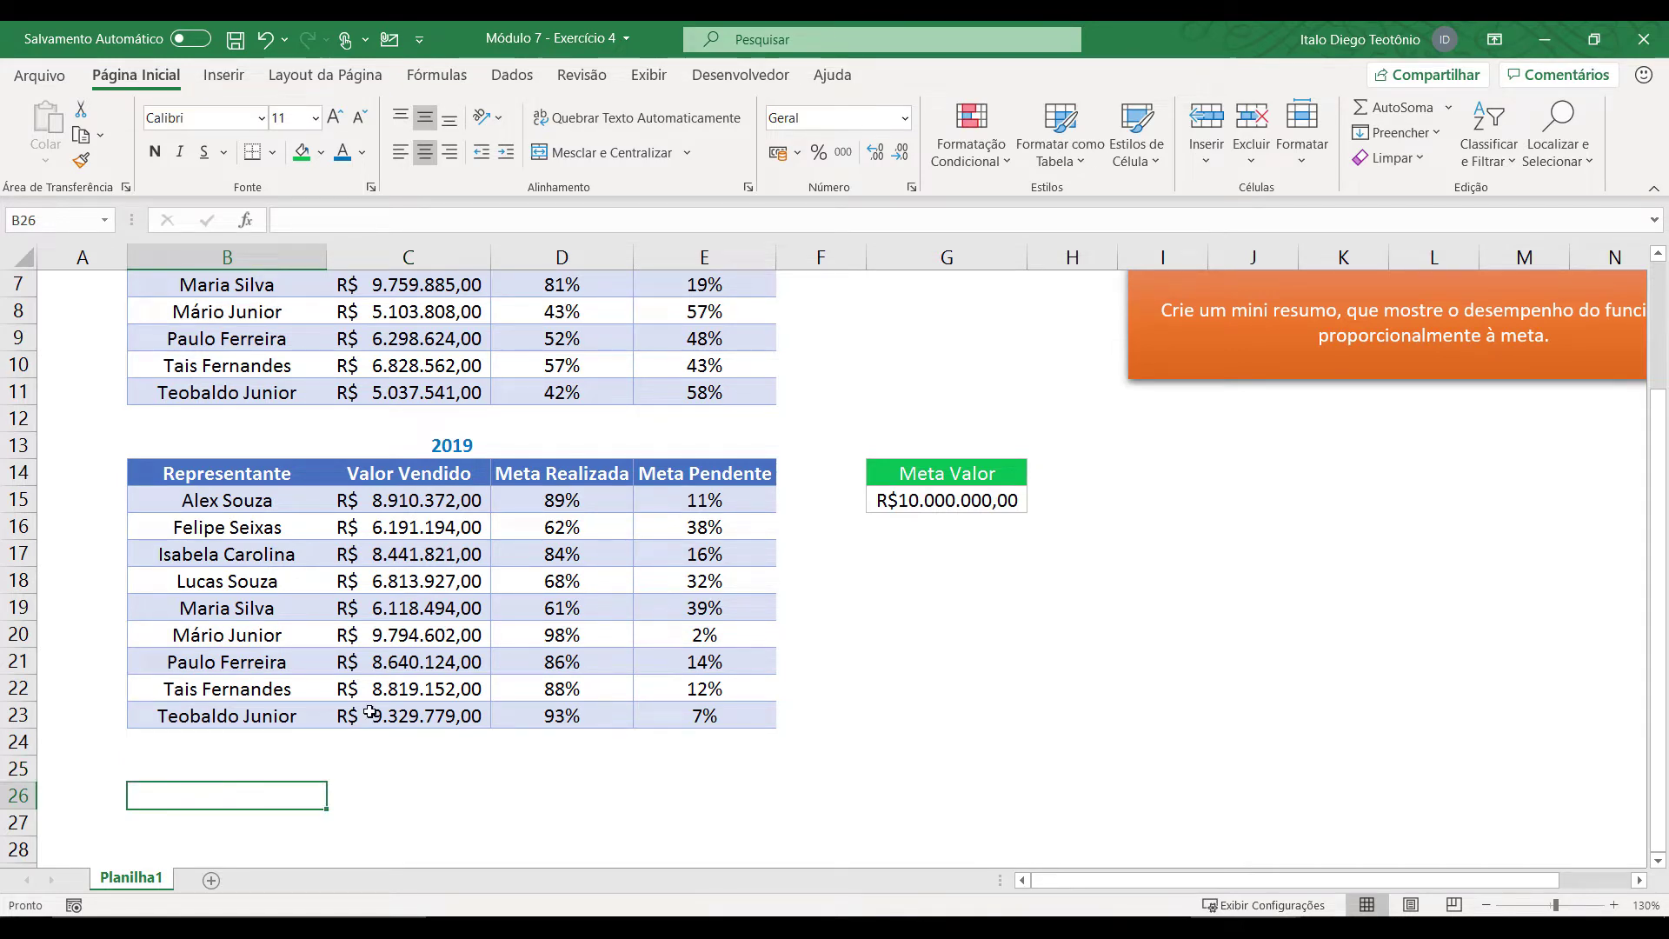
scroll(417, 678, up, 2)
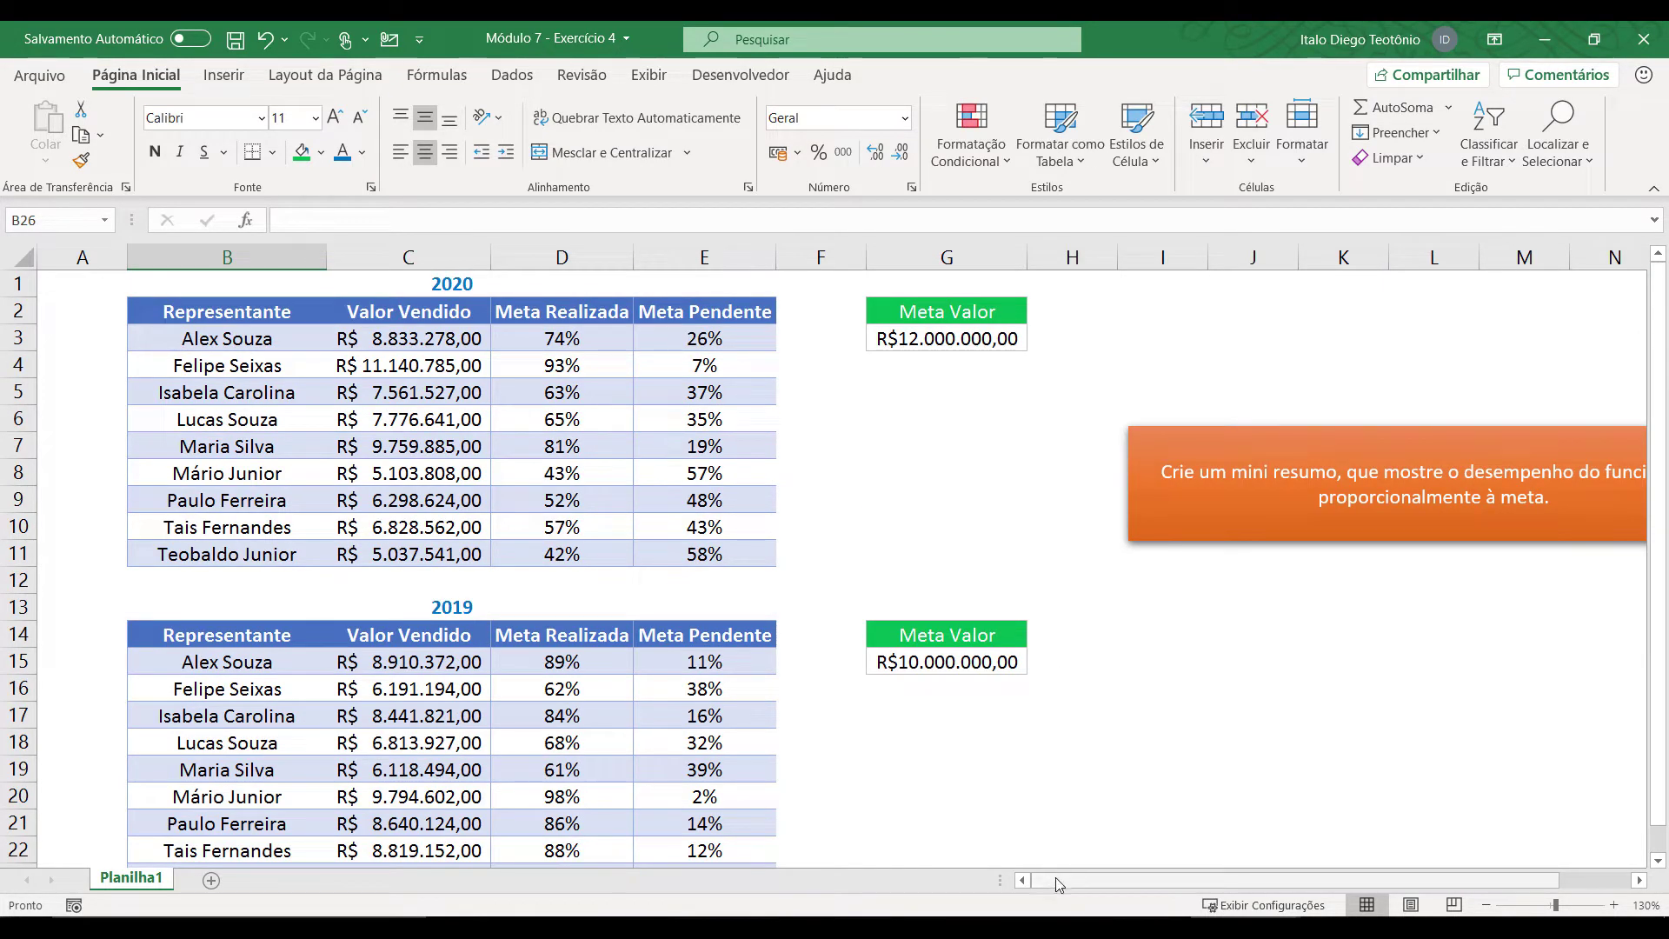
scroll(1061, 881, right, 2)
scroll(1104, 881, left, 2)
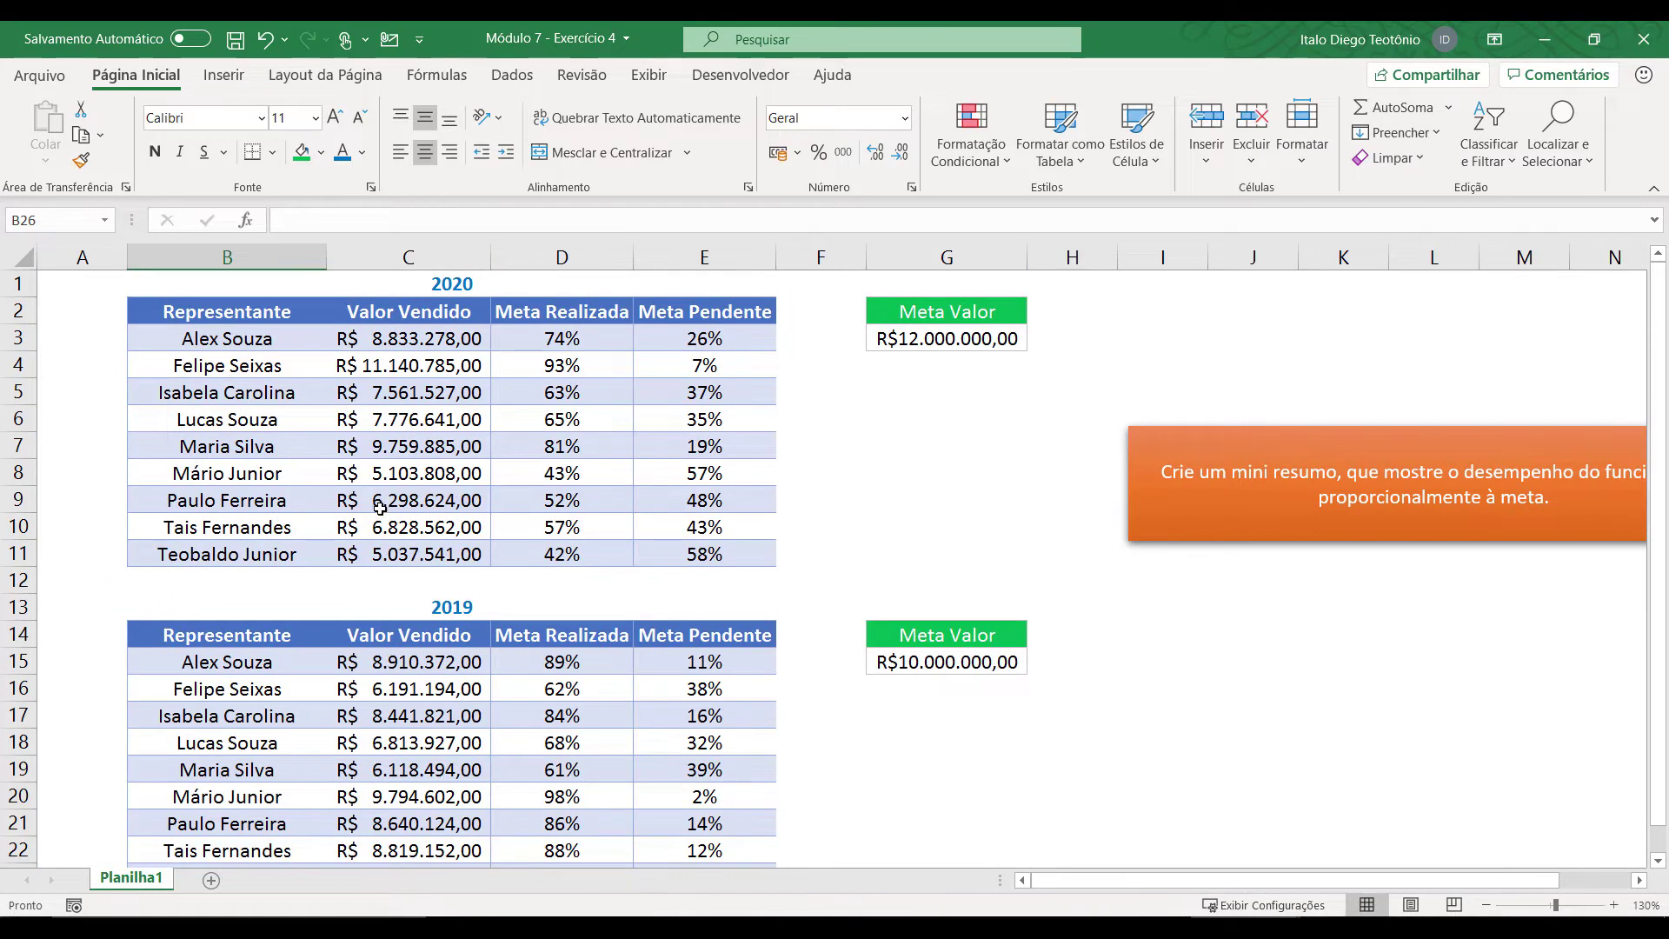
Step: Copy the 2019 table's header row, B14:E14, to row 26 starting at B26
scroll(351, 493, down, 3)
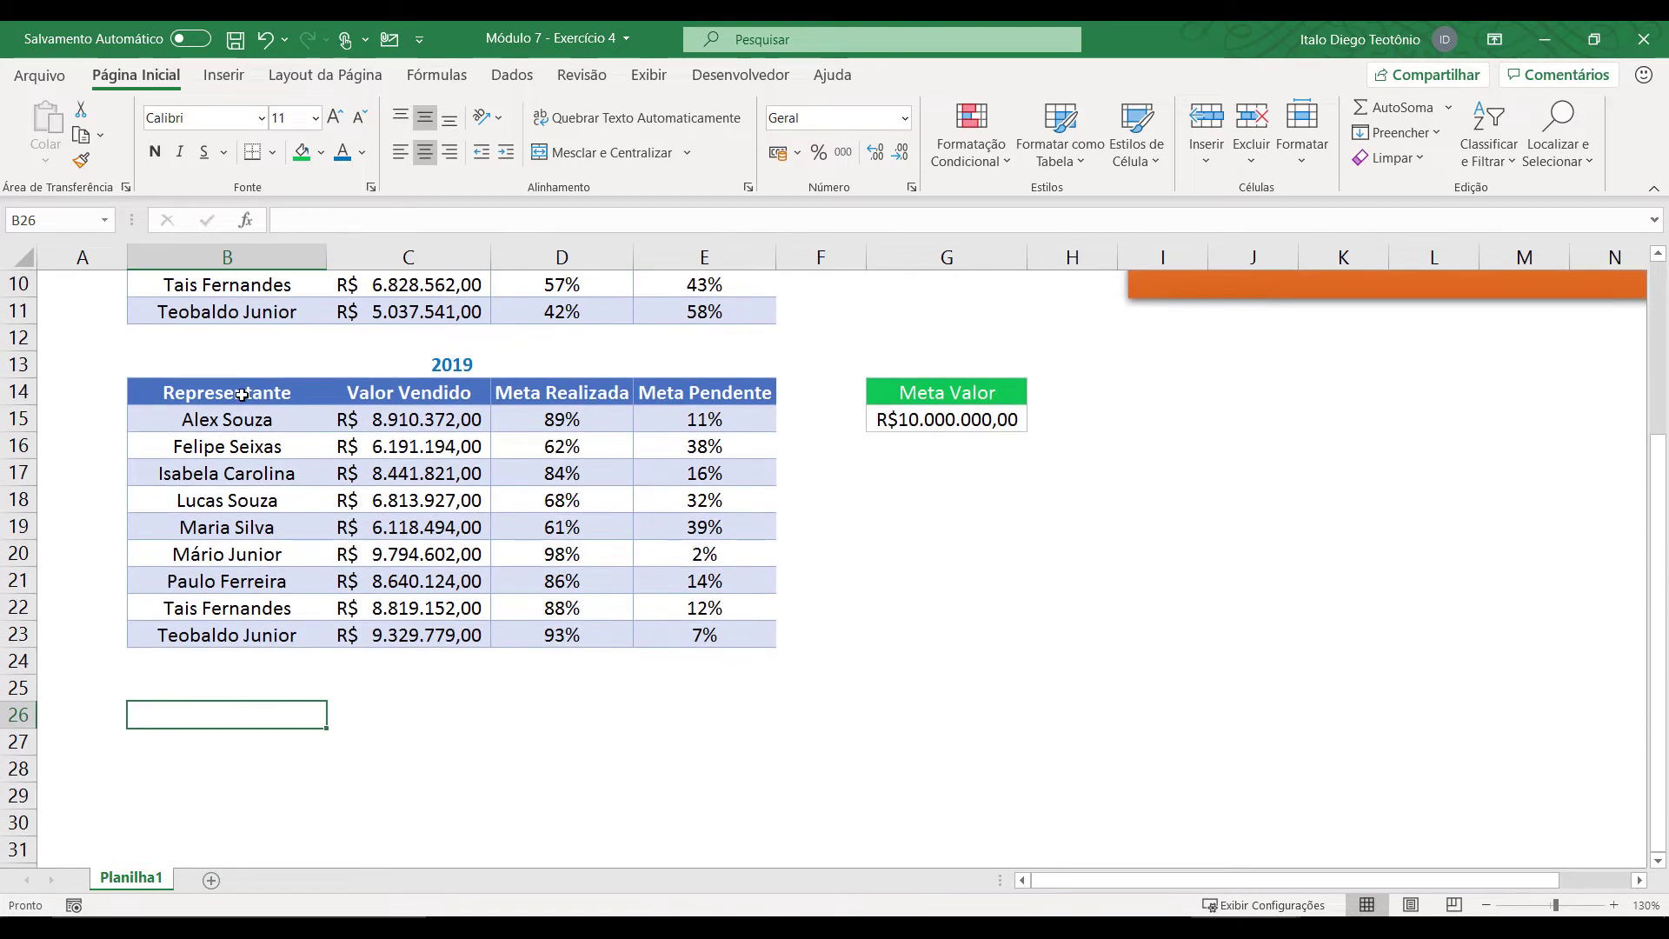
drag(242, 394, 770, 396)
key(ctrl+c)
click(214, 722)
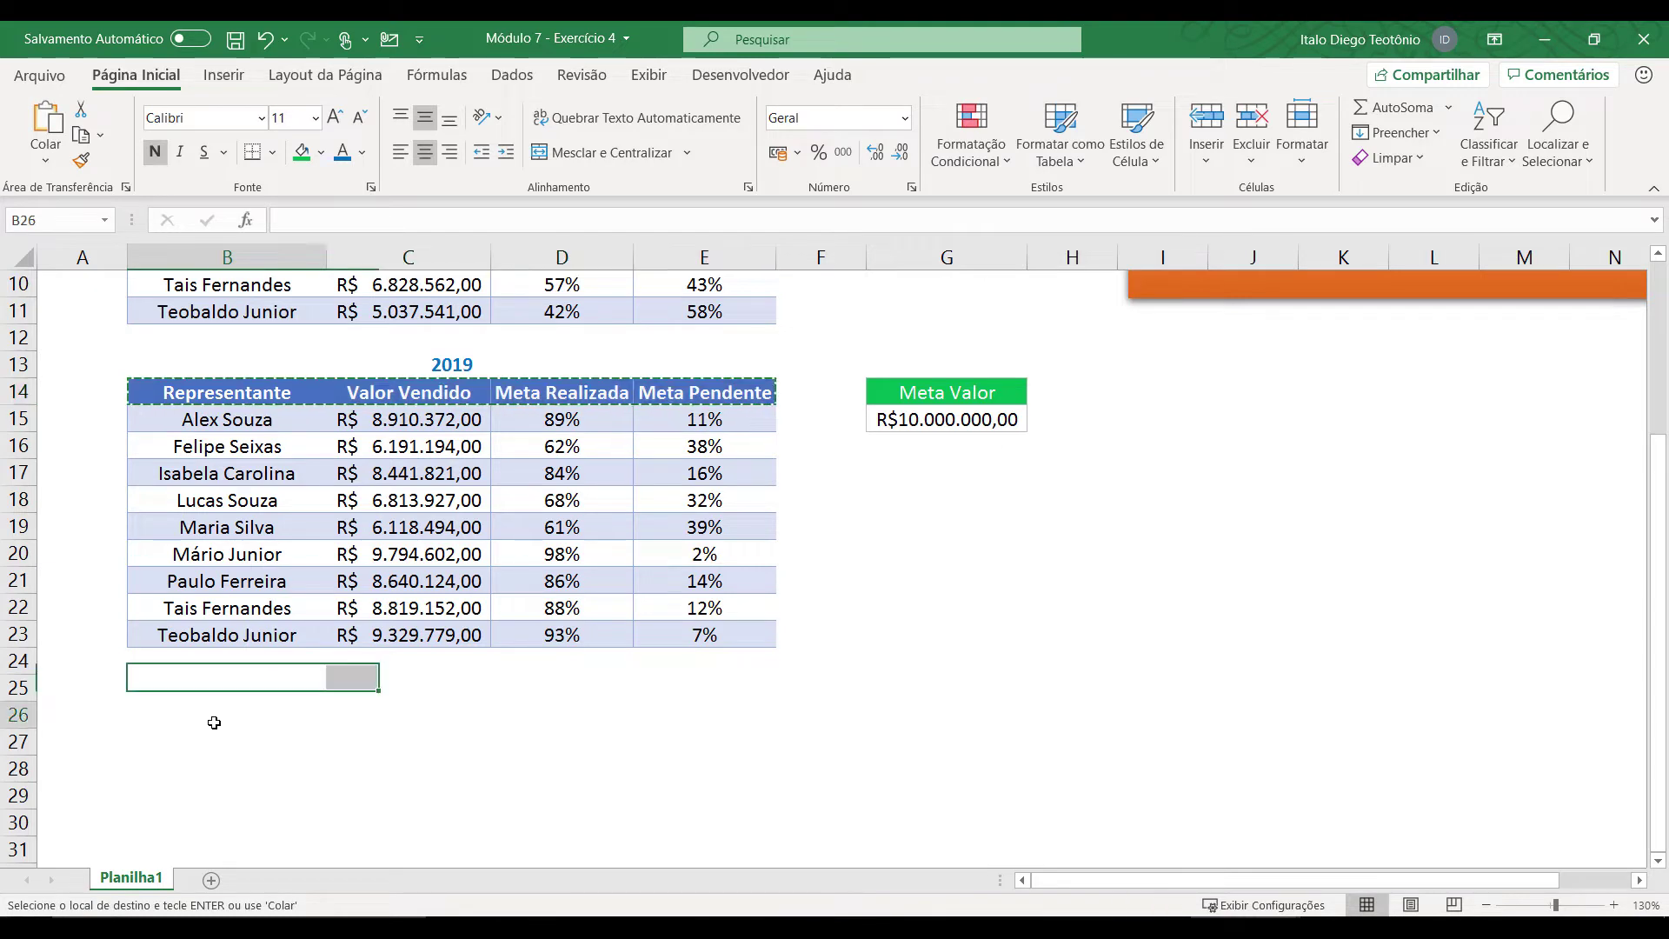
key(ctrl+v)
key(Right)
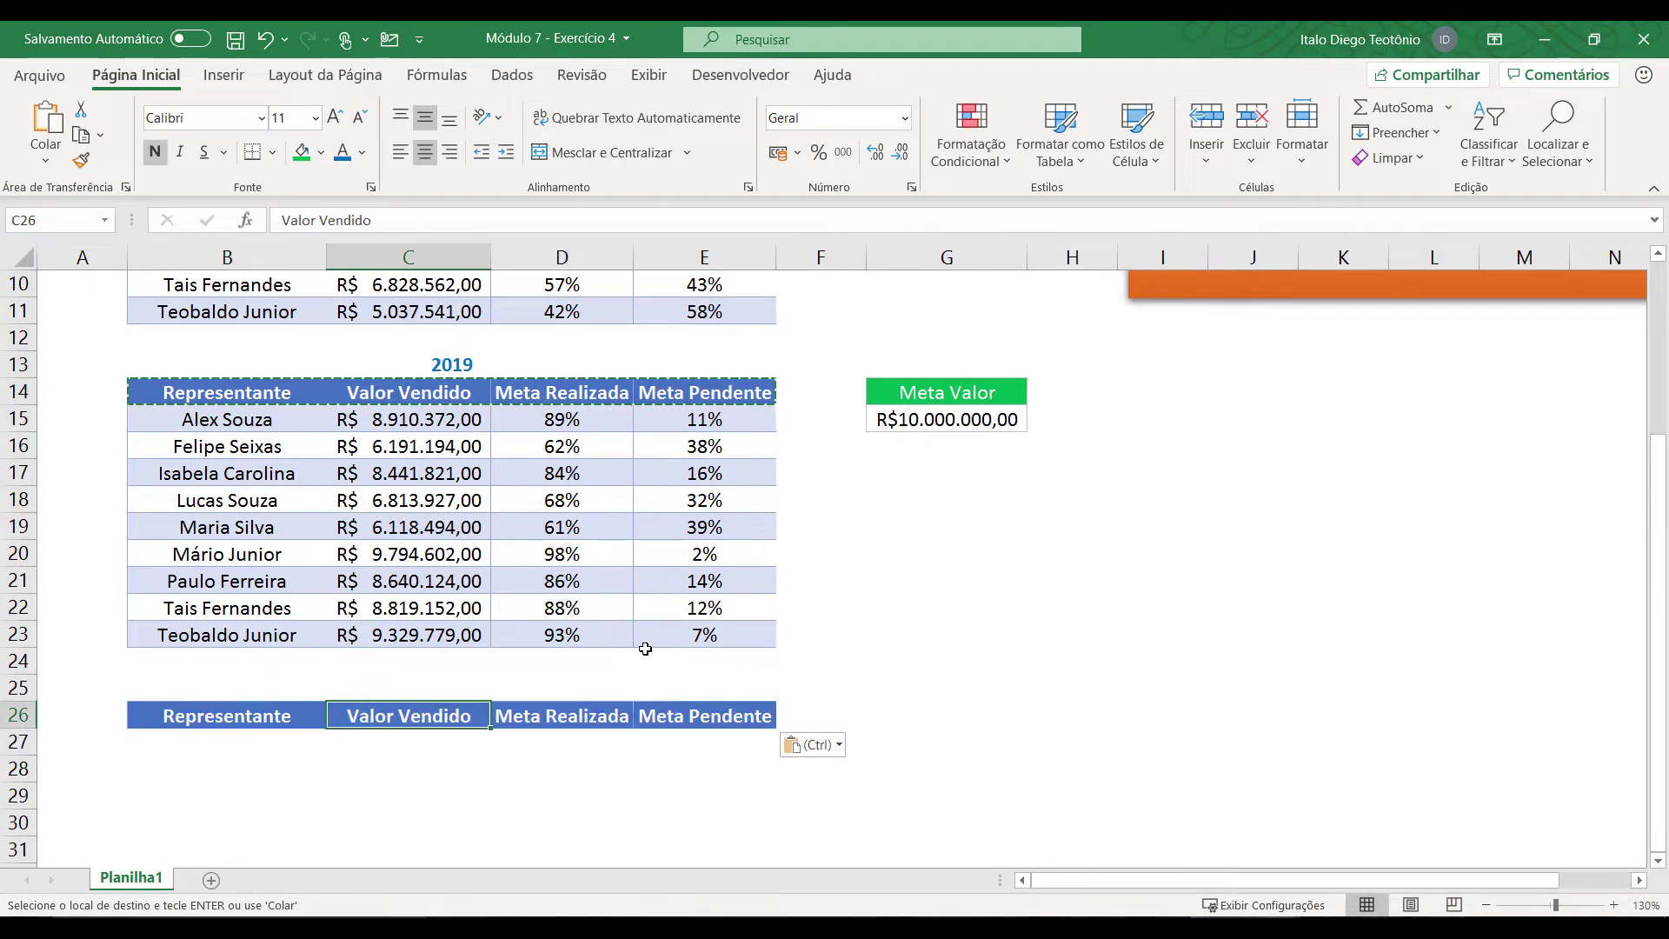
Step: Add the header Ano in F26 and give it the formatting of the Meta Pendente header beside it
click(809, 709)
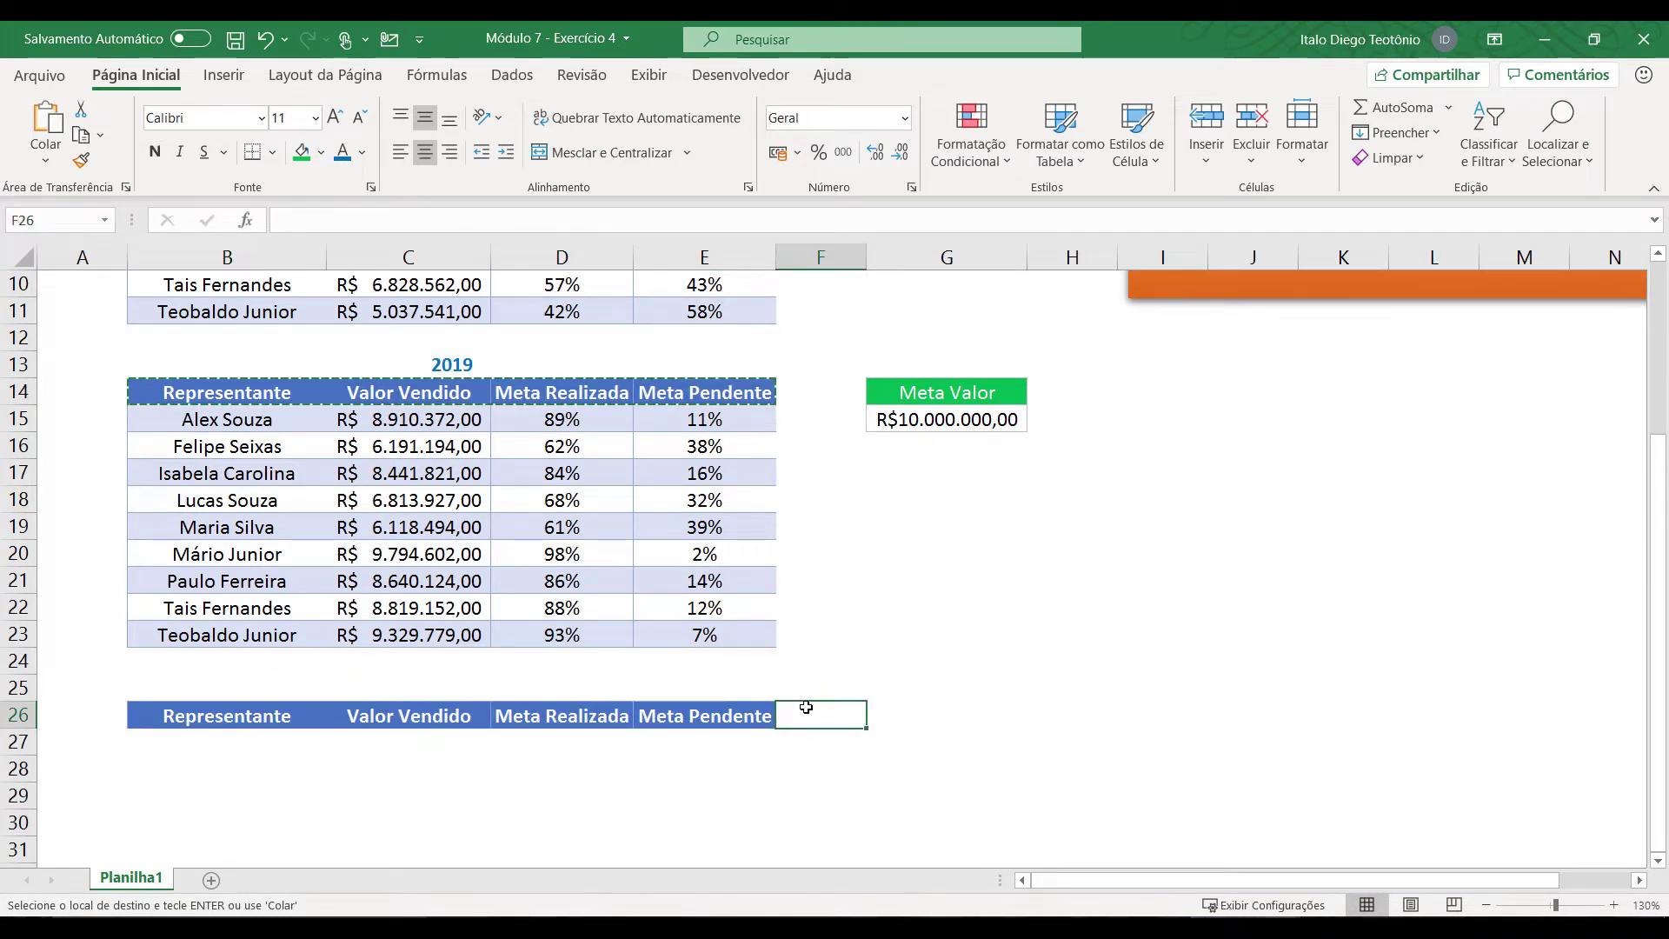
text(Ano)
key(Return)
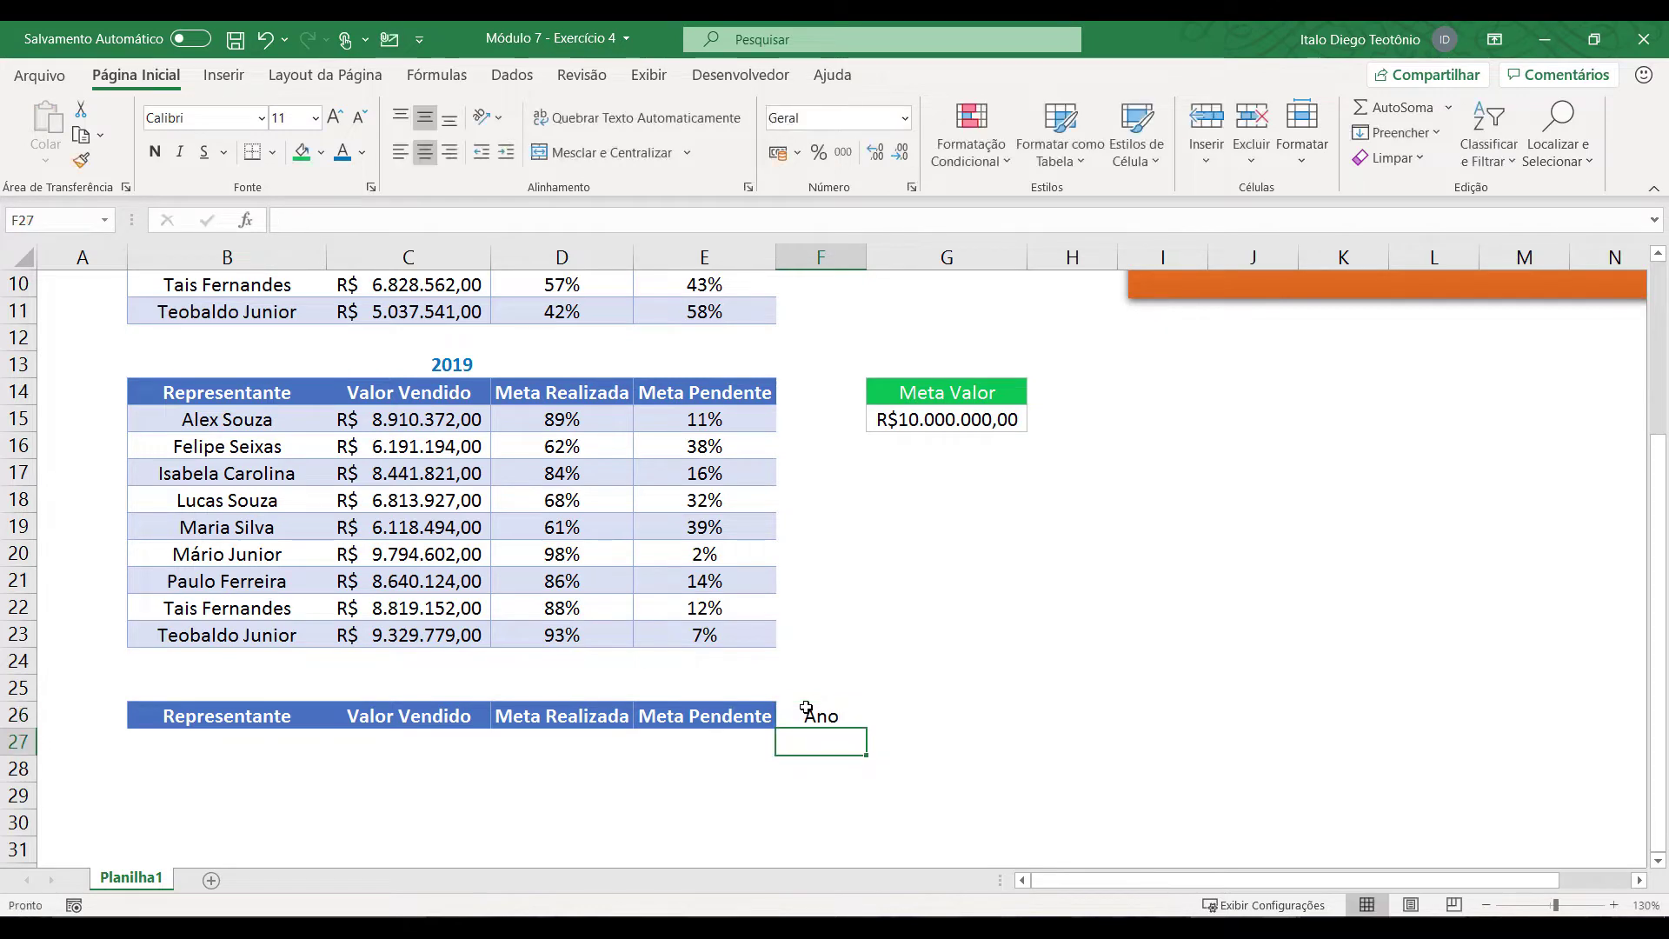
click(686, 721)
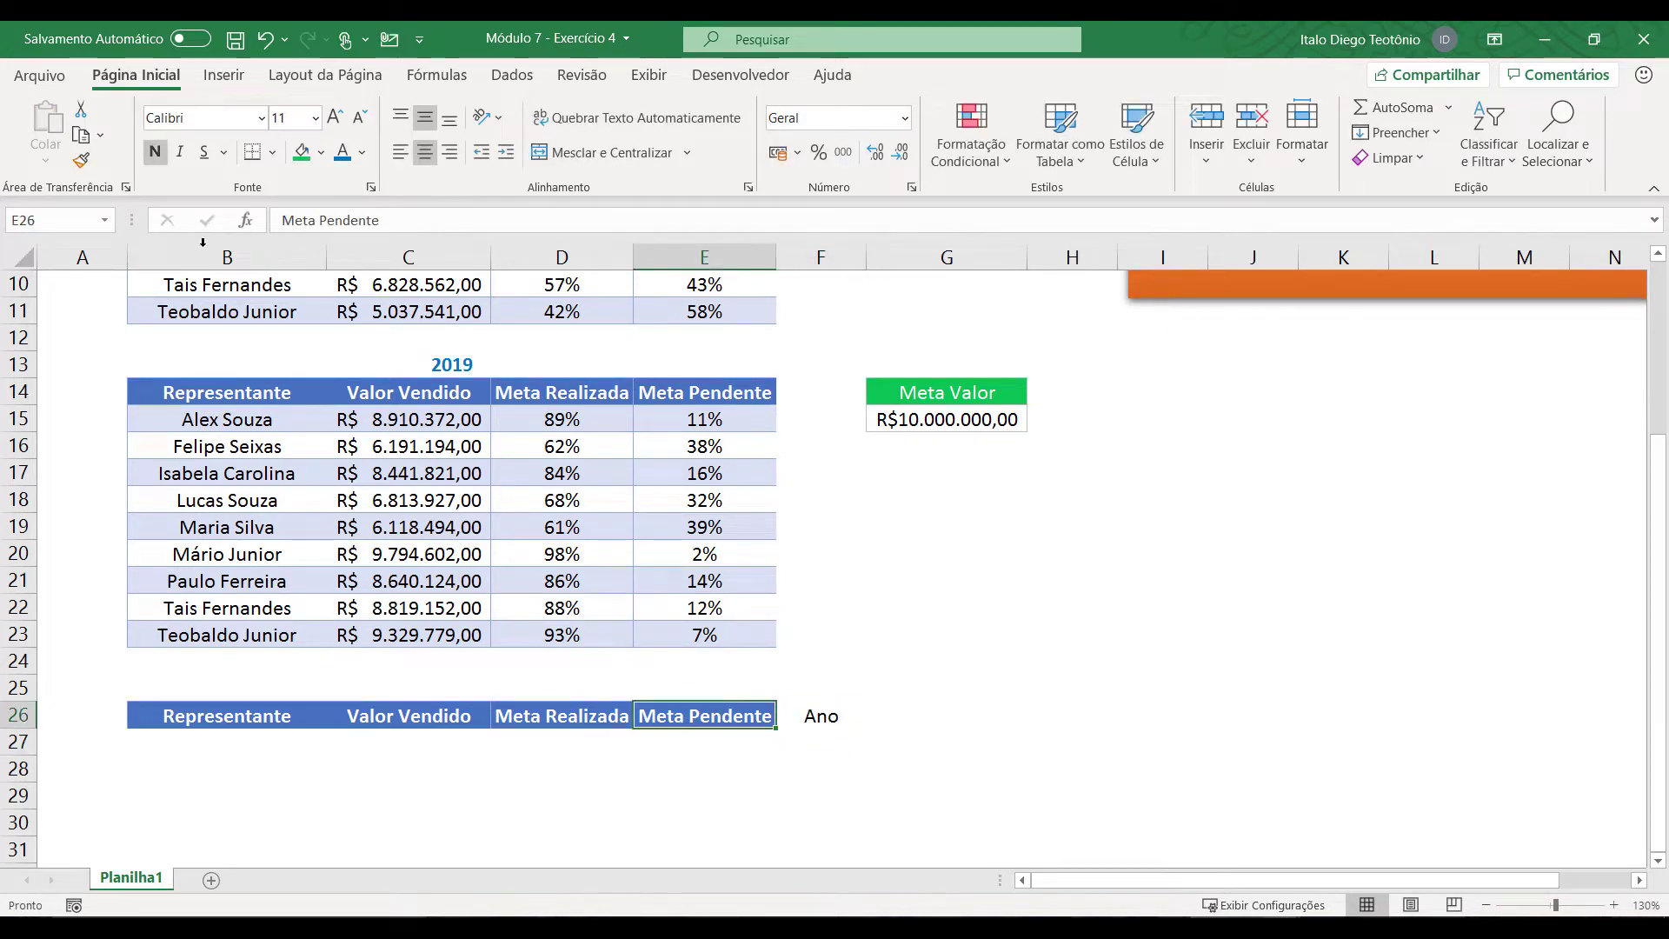
click(81, 161)
click(812, 716)
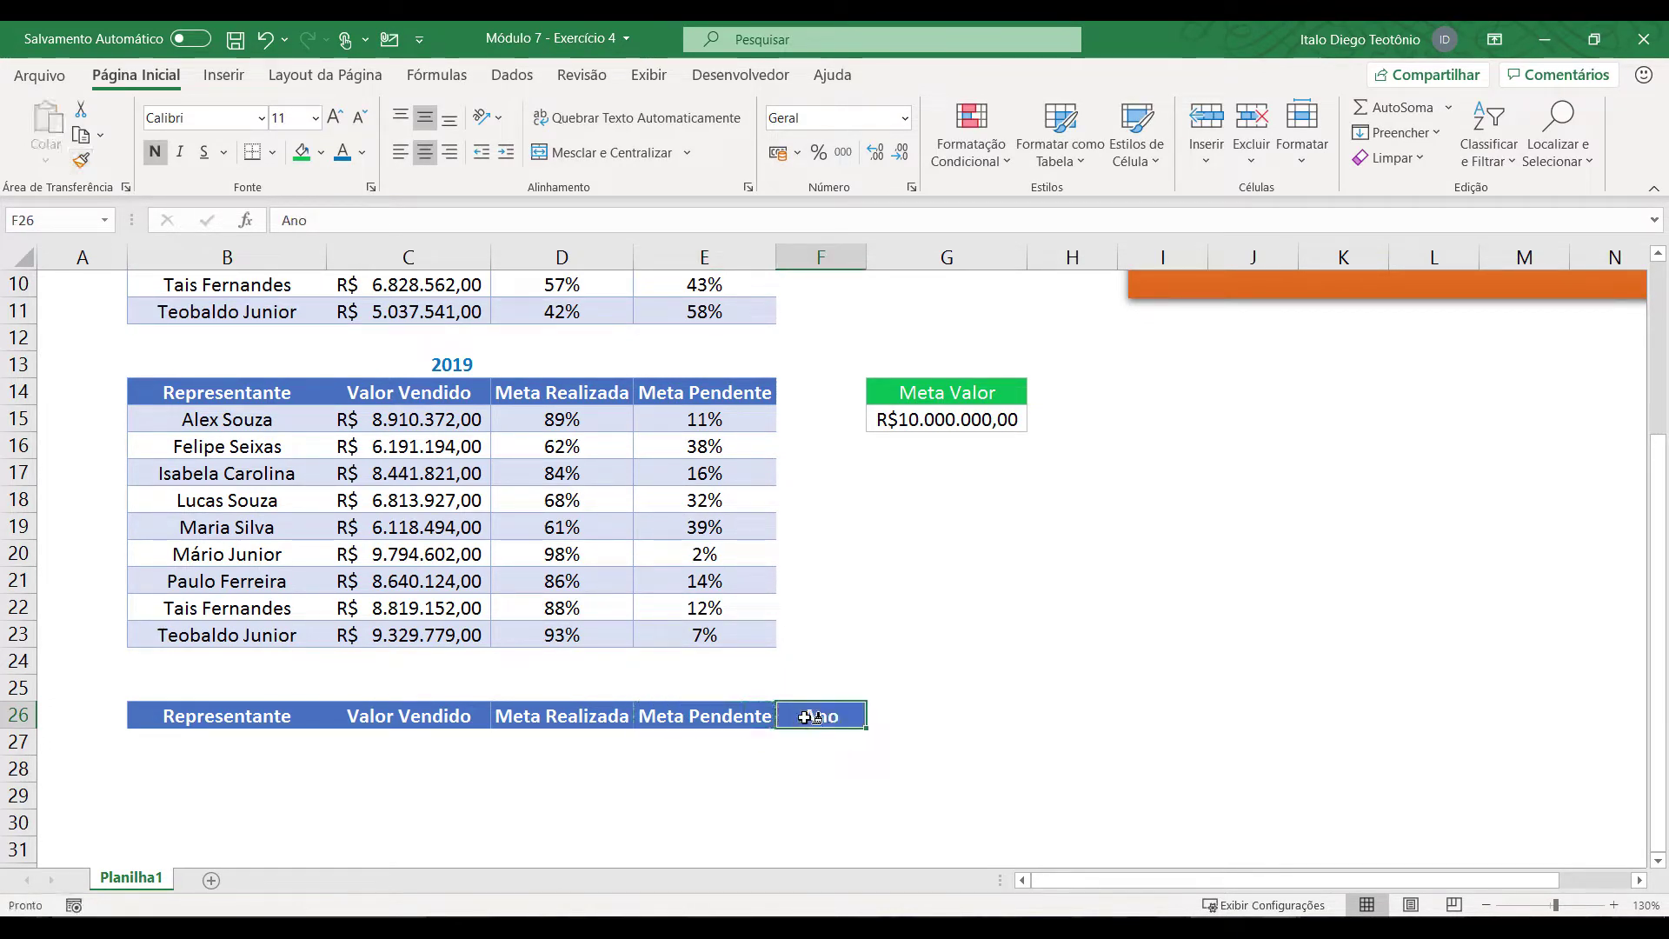
Step: Enter the years 2019 in F27 and 2020 in F28 under the Ano header
key(Return)
text(2019)
key(Return)
text(2020)
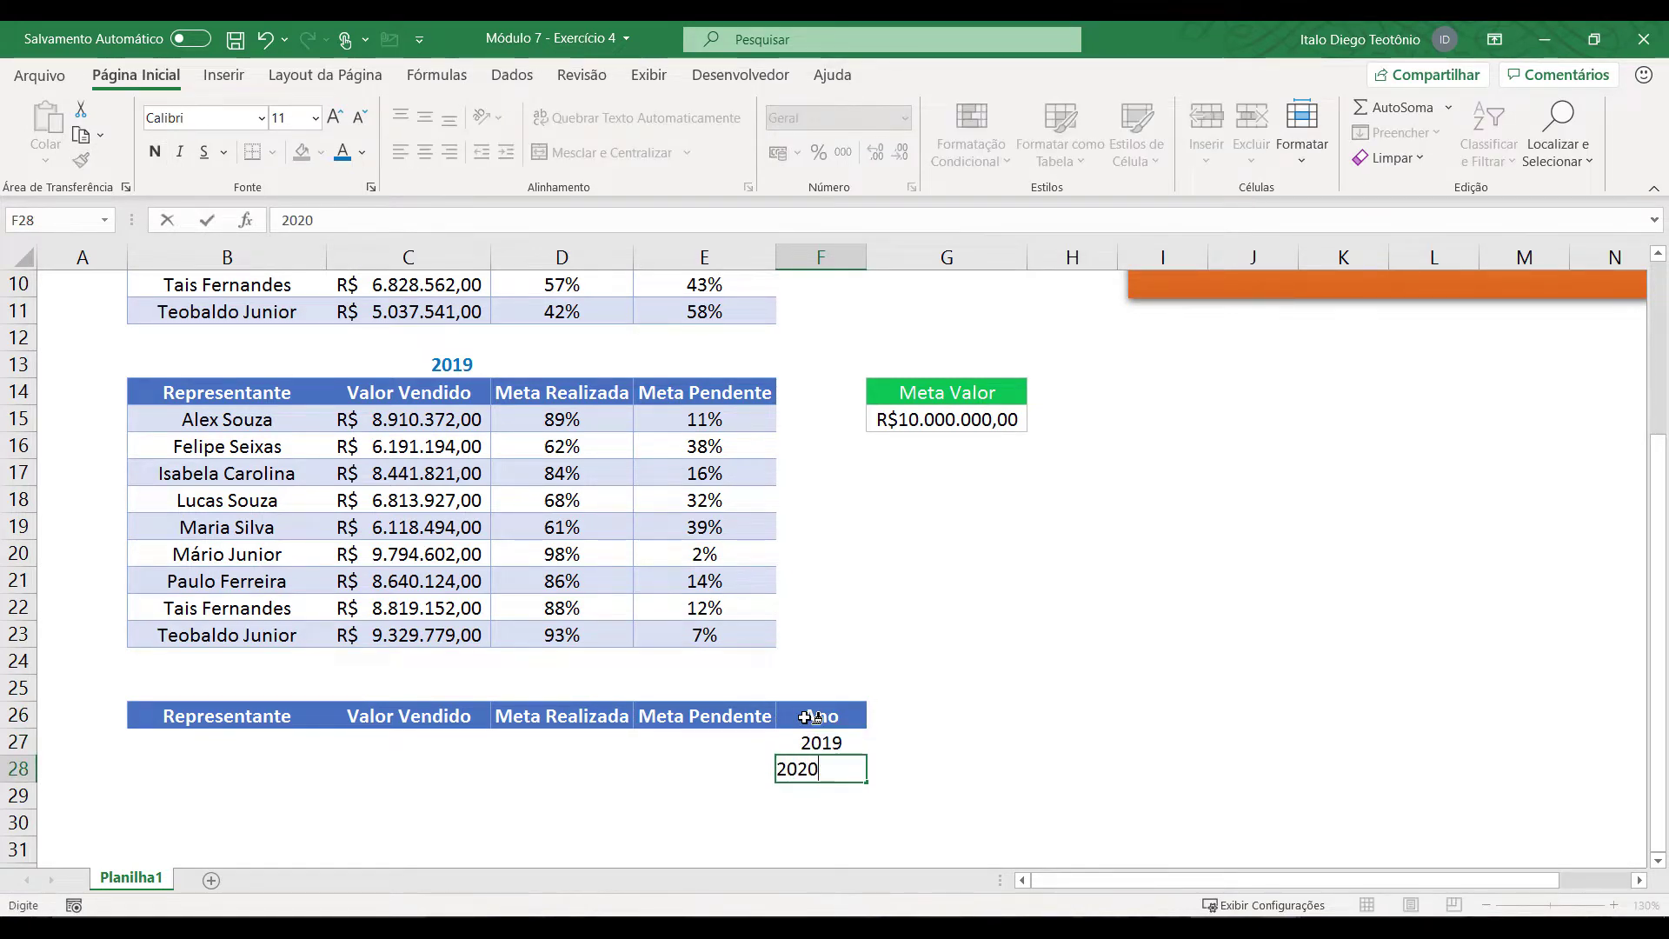
key(Return)
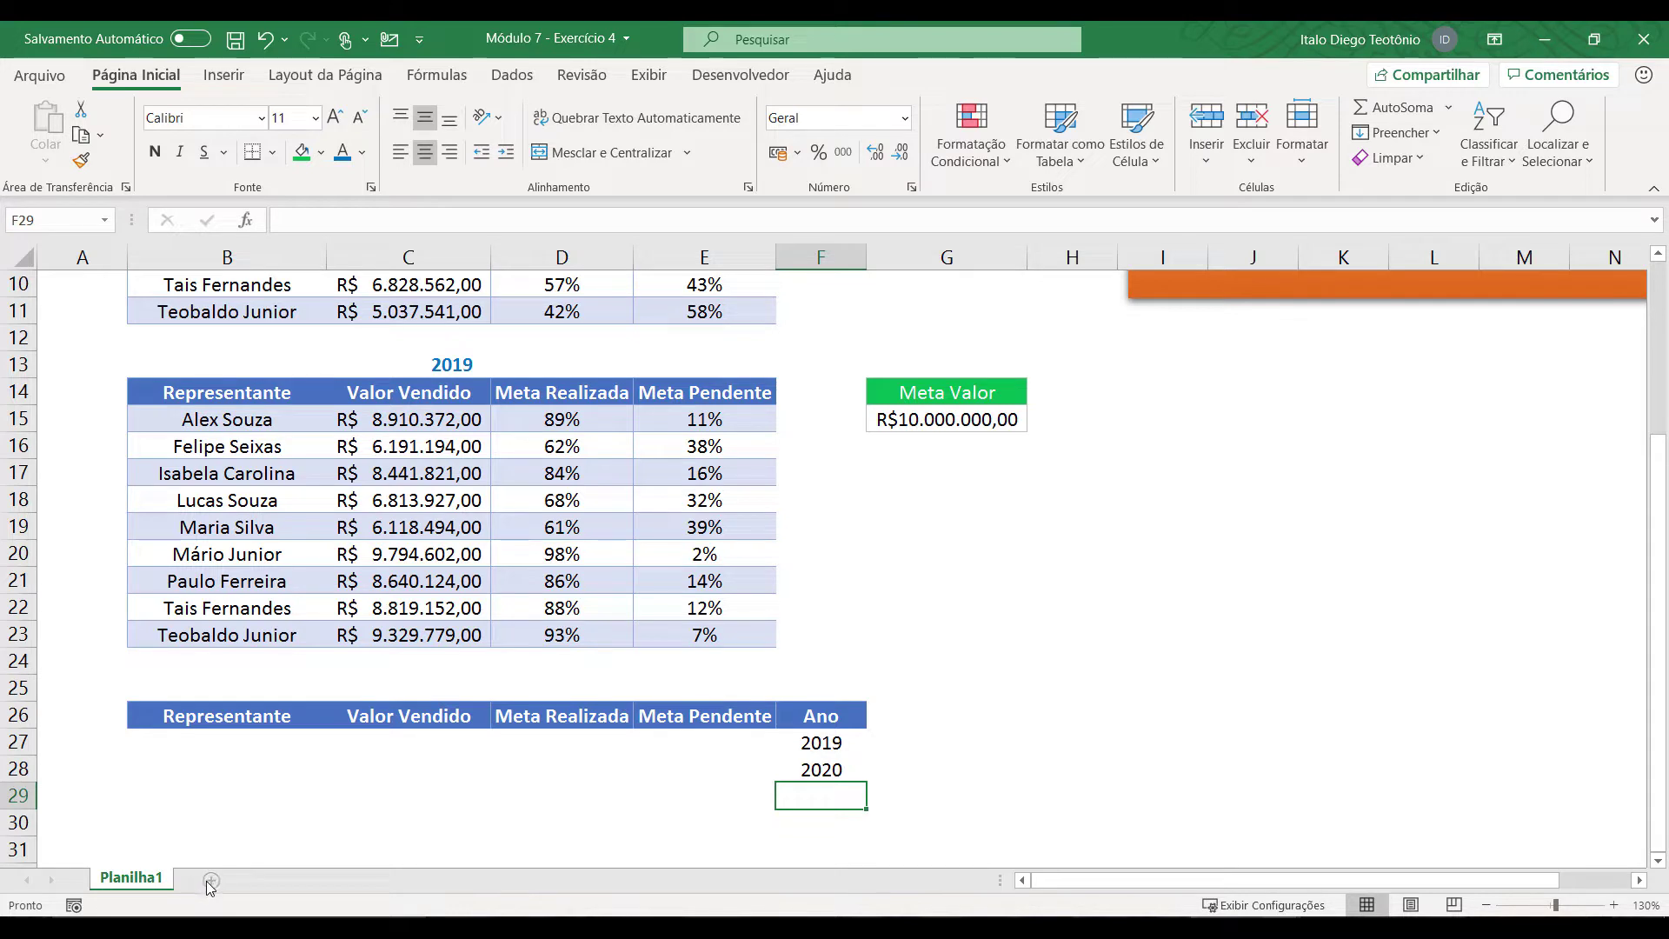
Step: Rename the Planilha1 worksheet as Dados
right_click(138, 878)
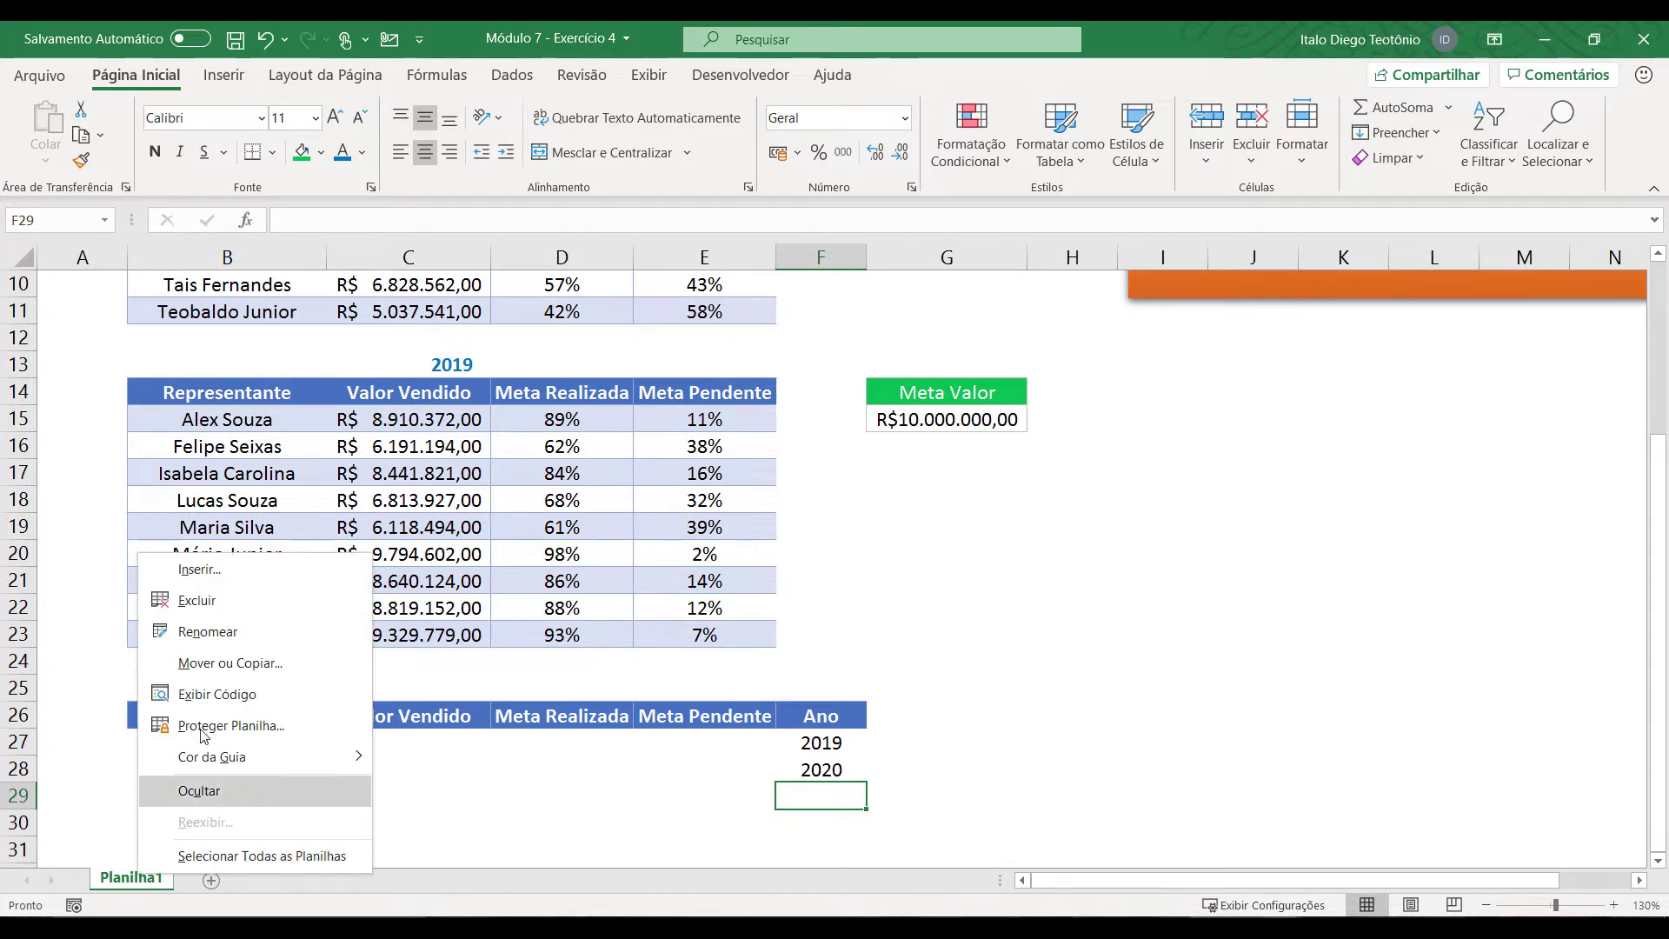
click(238, 641)
text(Dados)
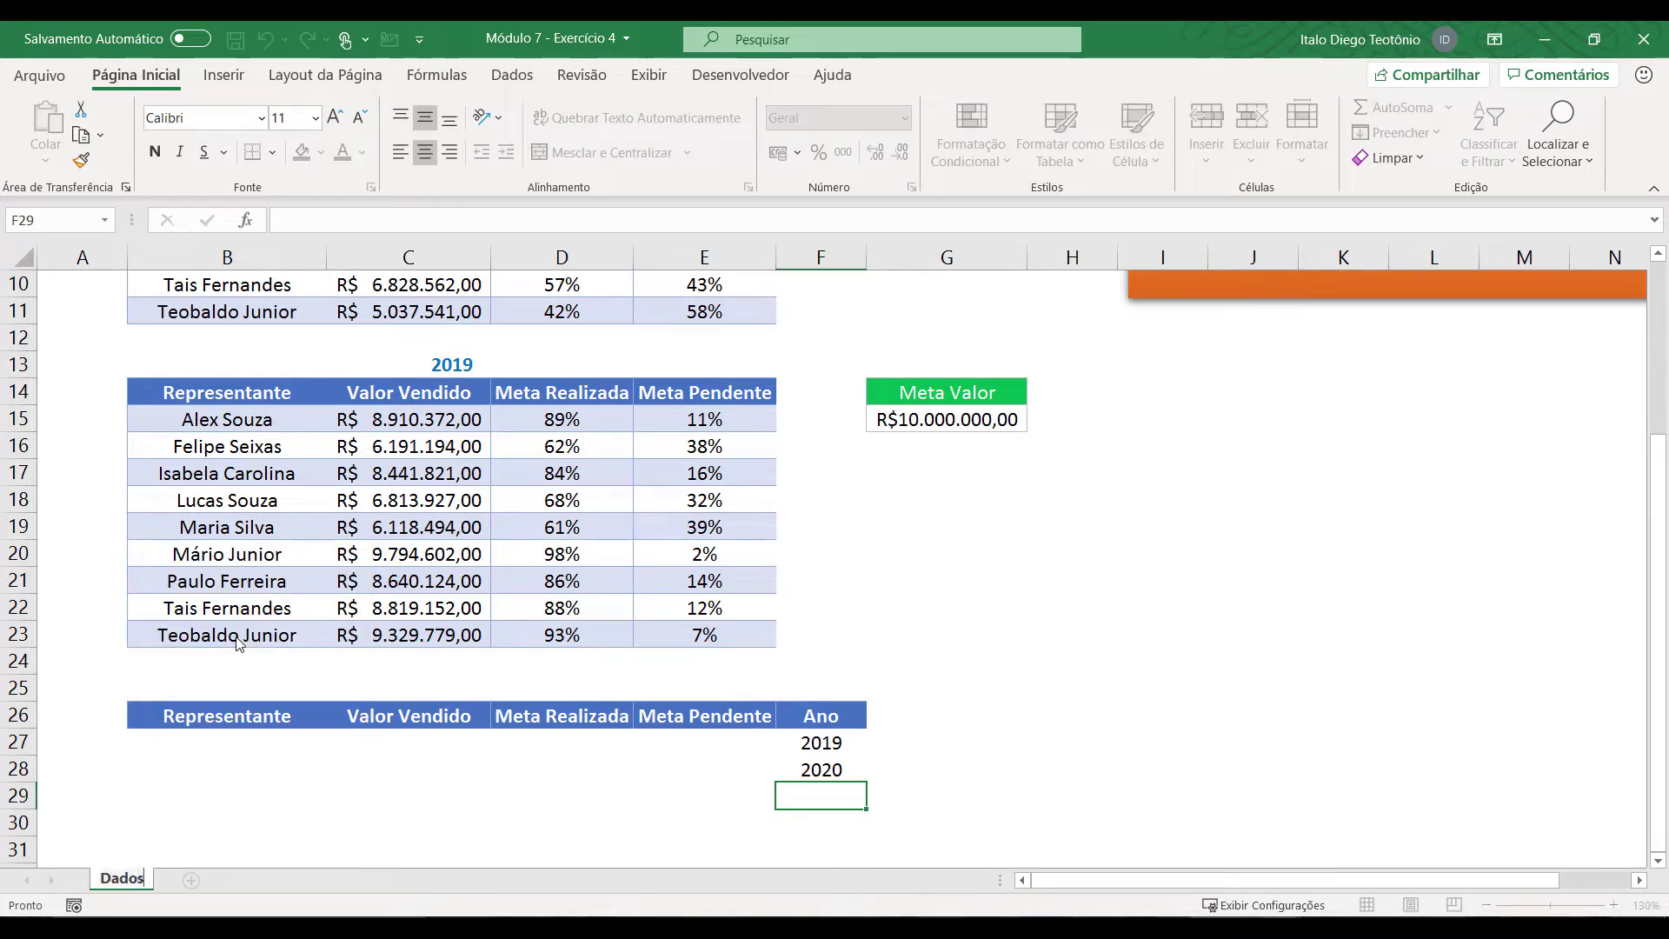
Step: Add a new worksheet named Dash and hide its gridlines
click(192, 881)
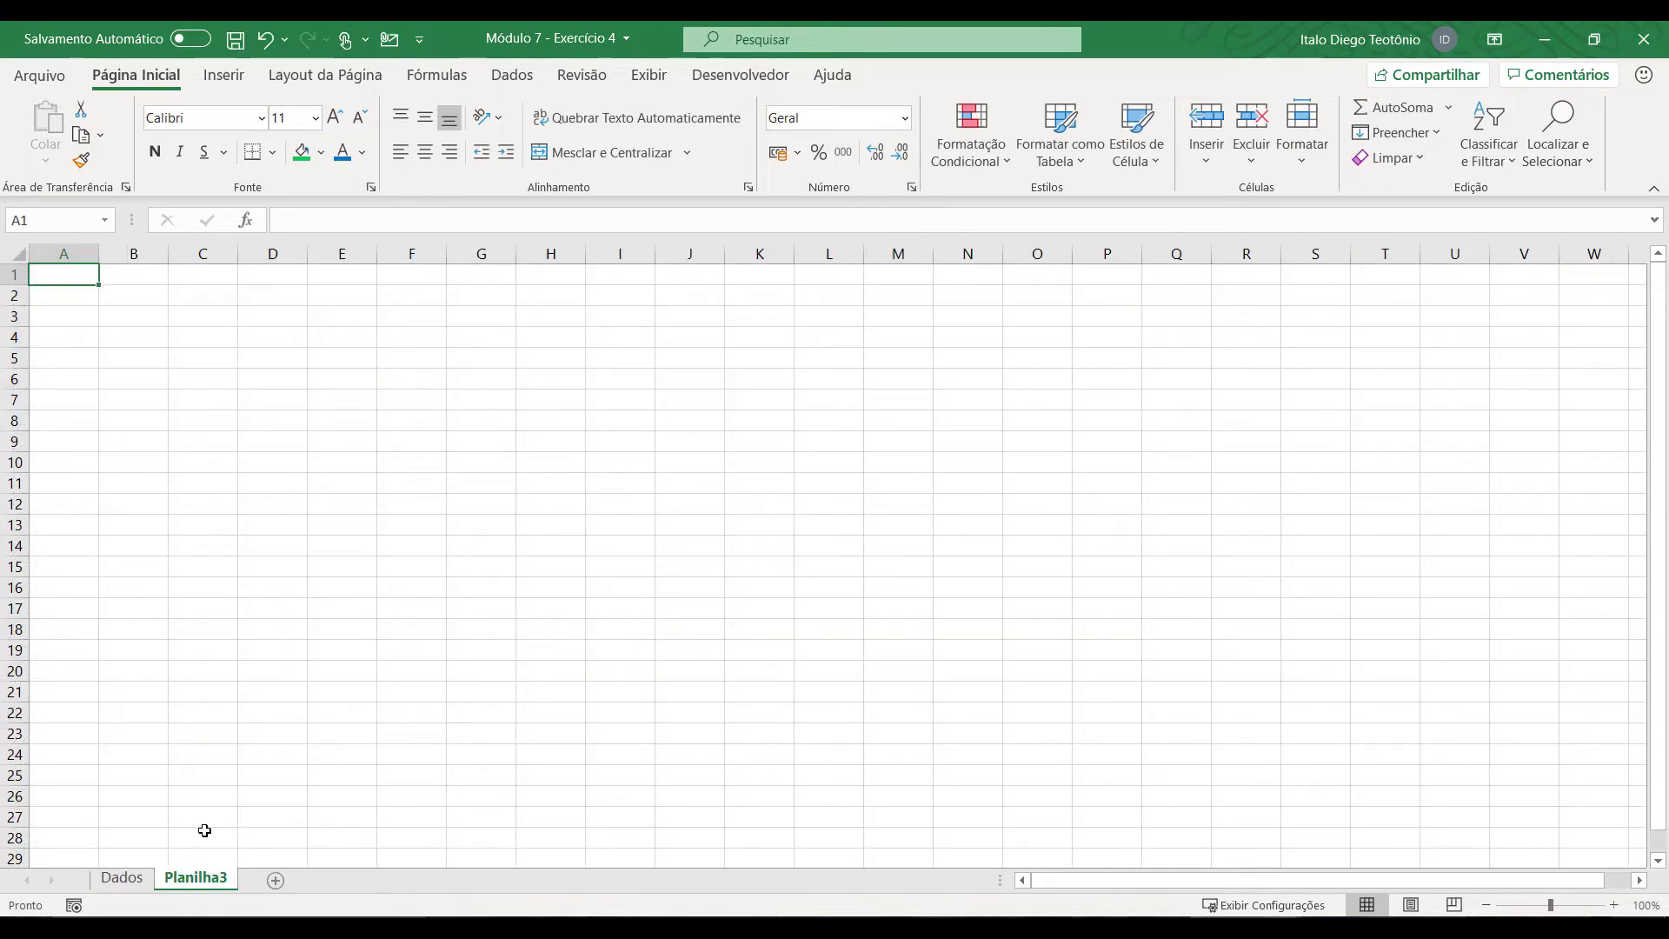
right_click(202, 878)
click(271, 634)
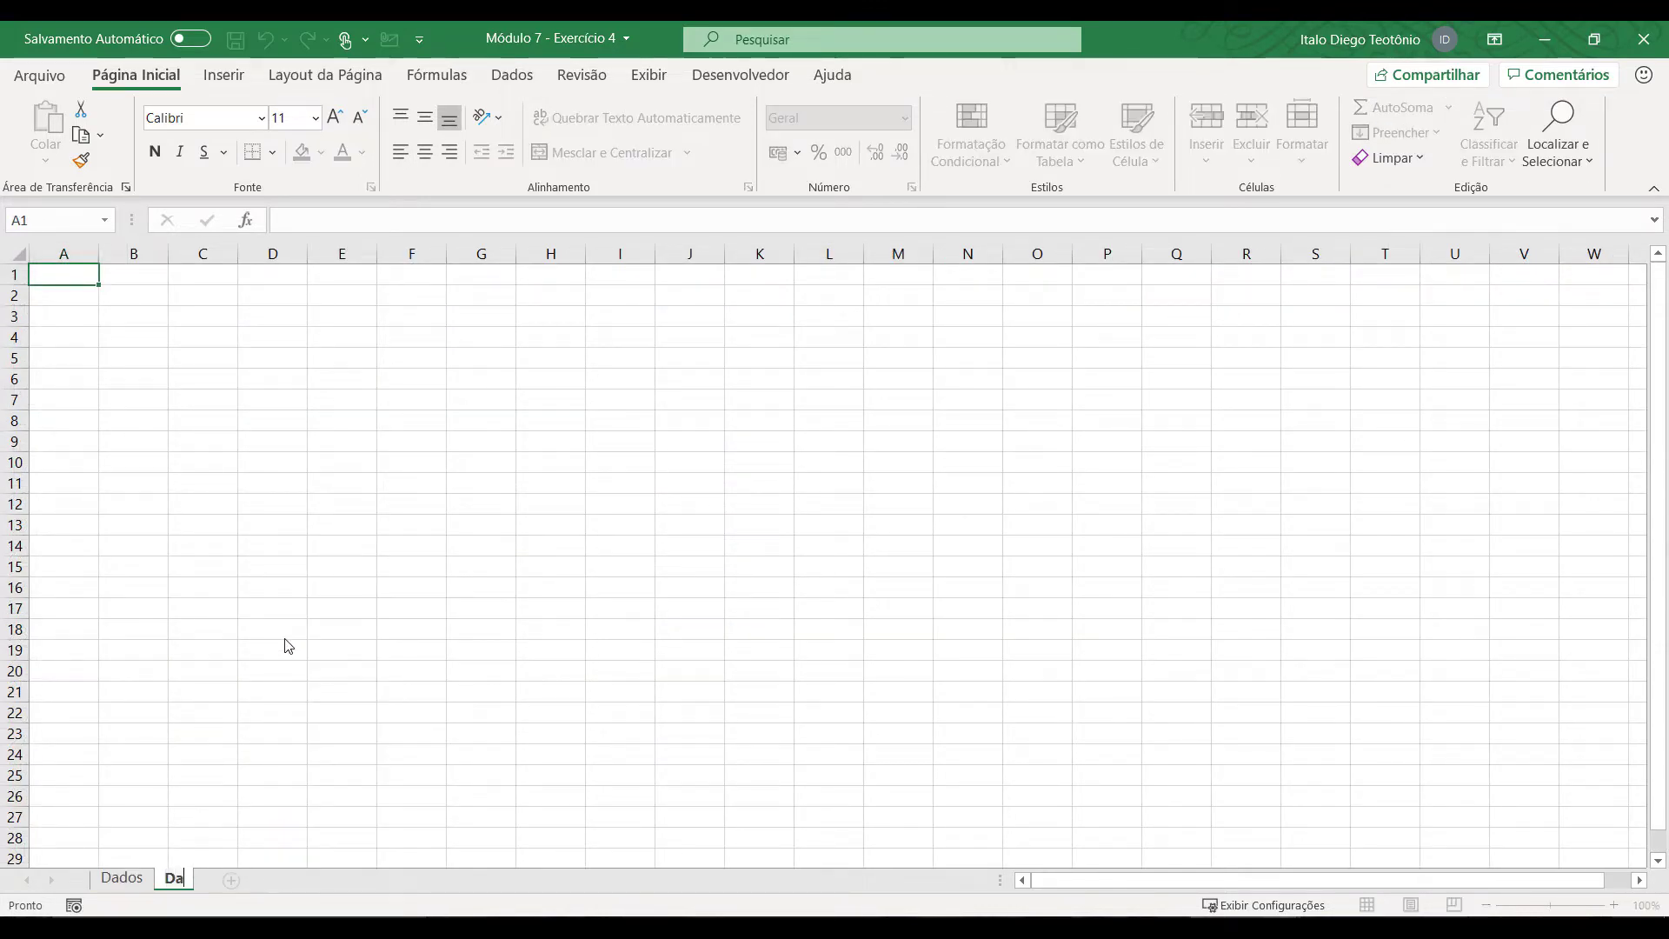
text(Dash)
click(342, 483)
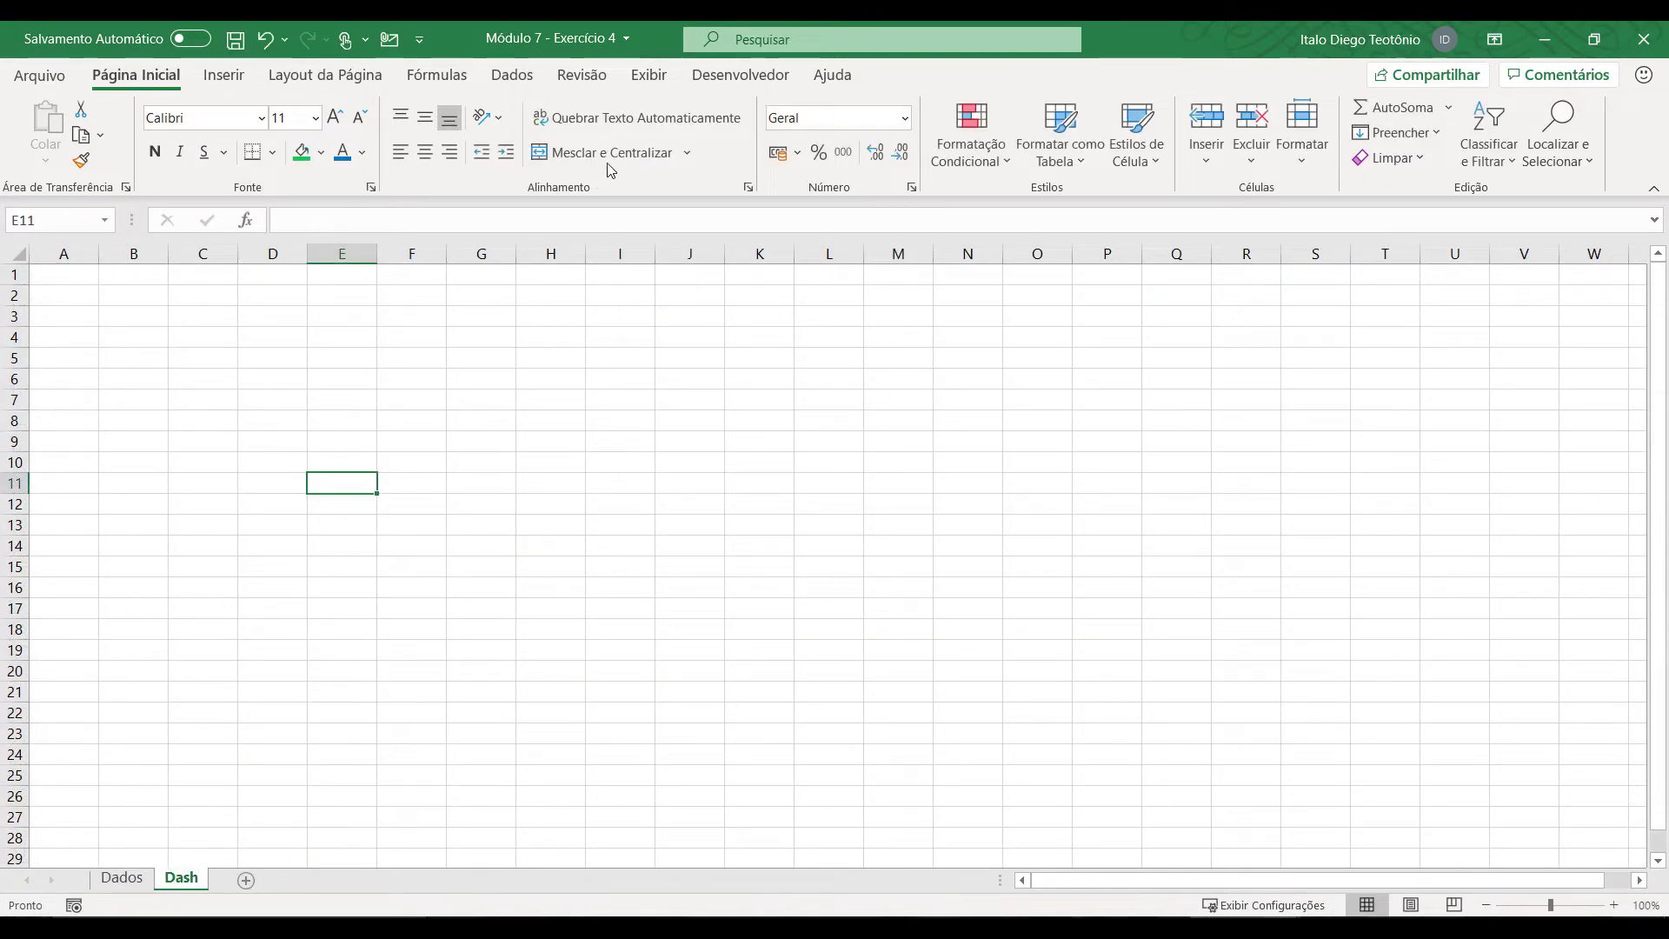
click(648, 75)
click(737, 154)
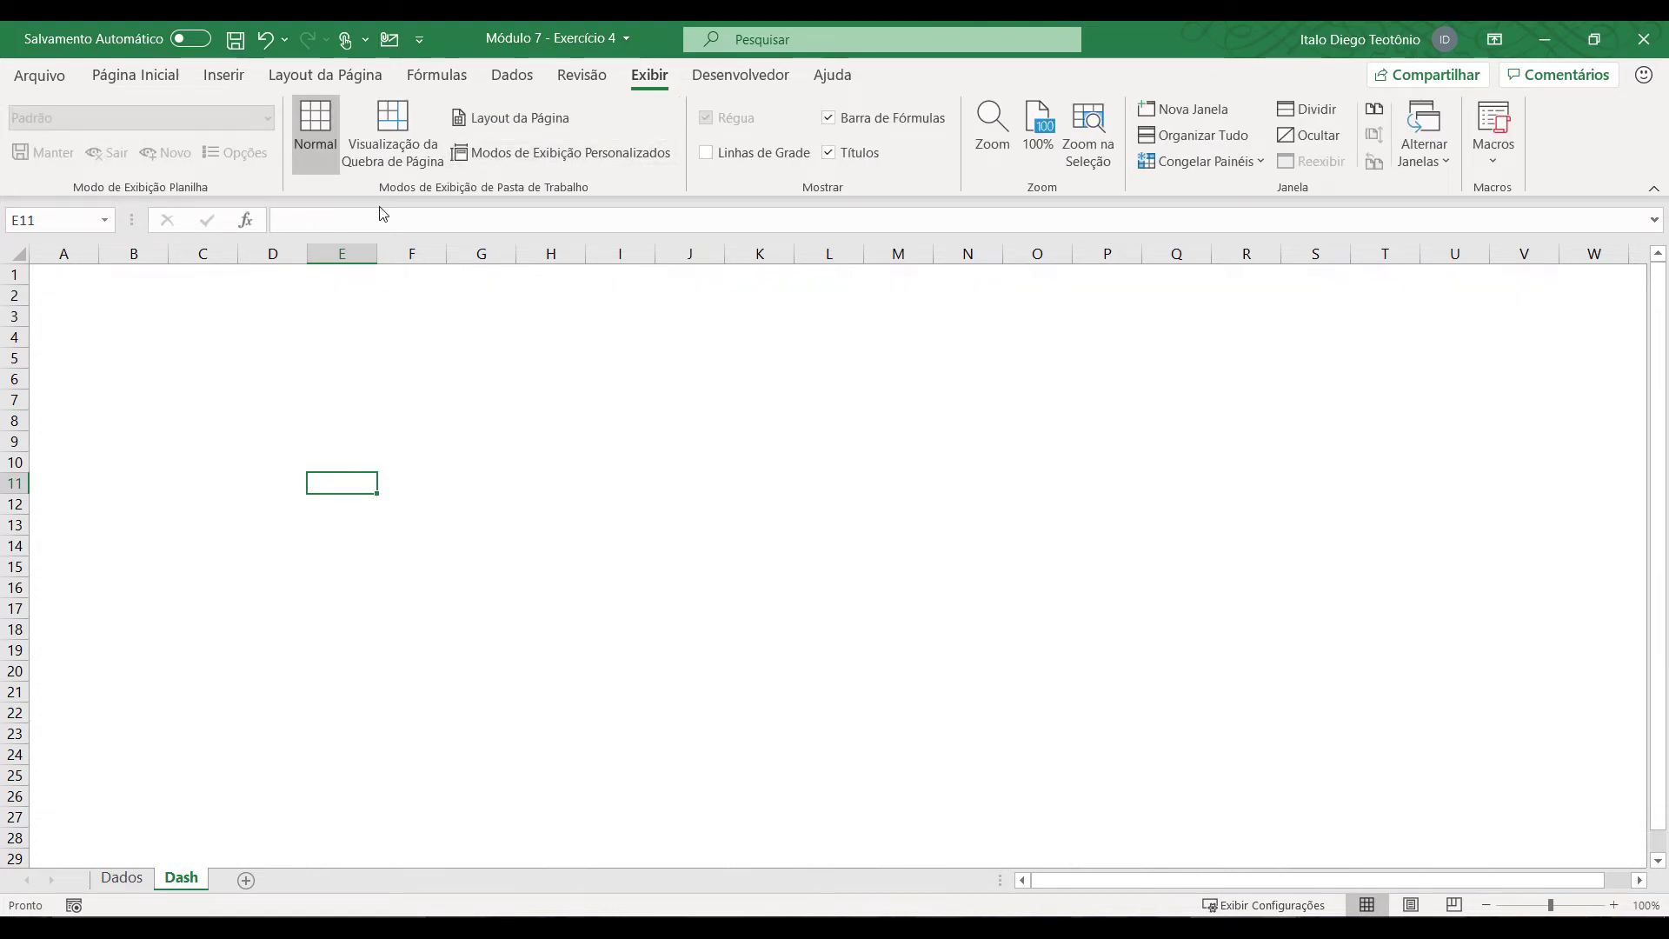
Step: Enter the label Funcionário in B3 of the Dash sheet and widen column B
click(146, 313)
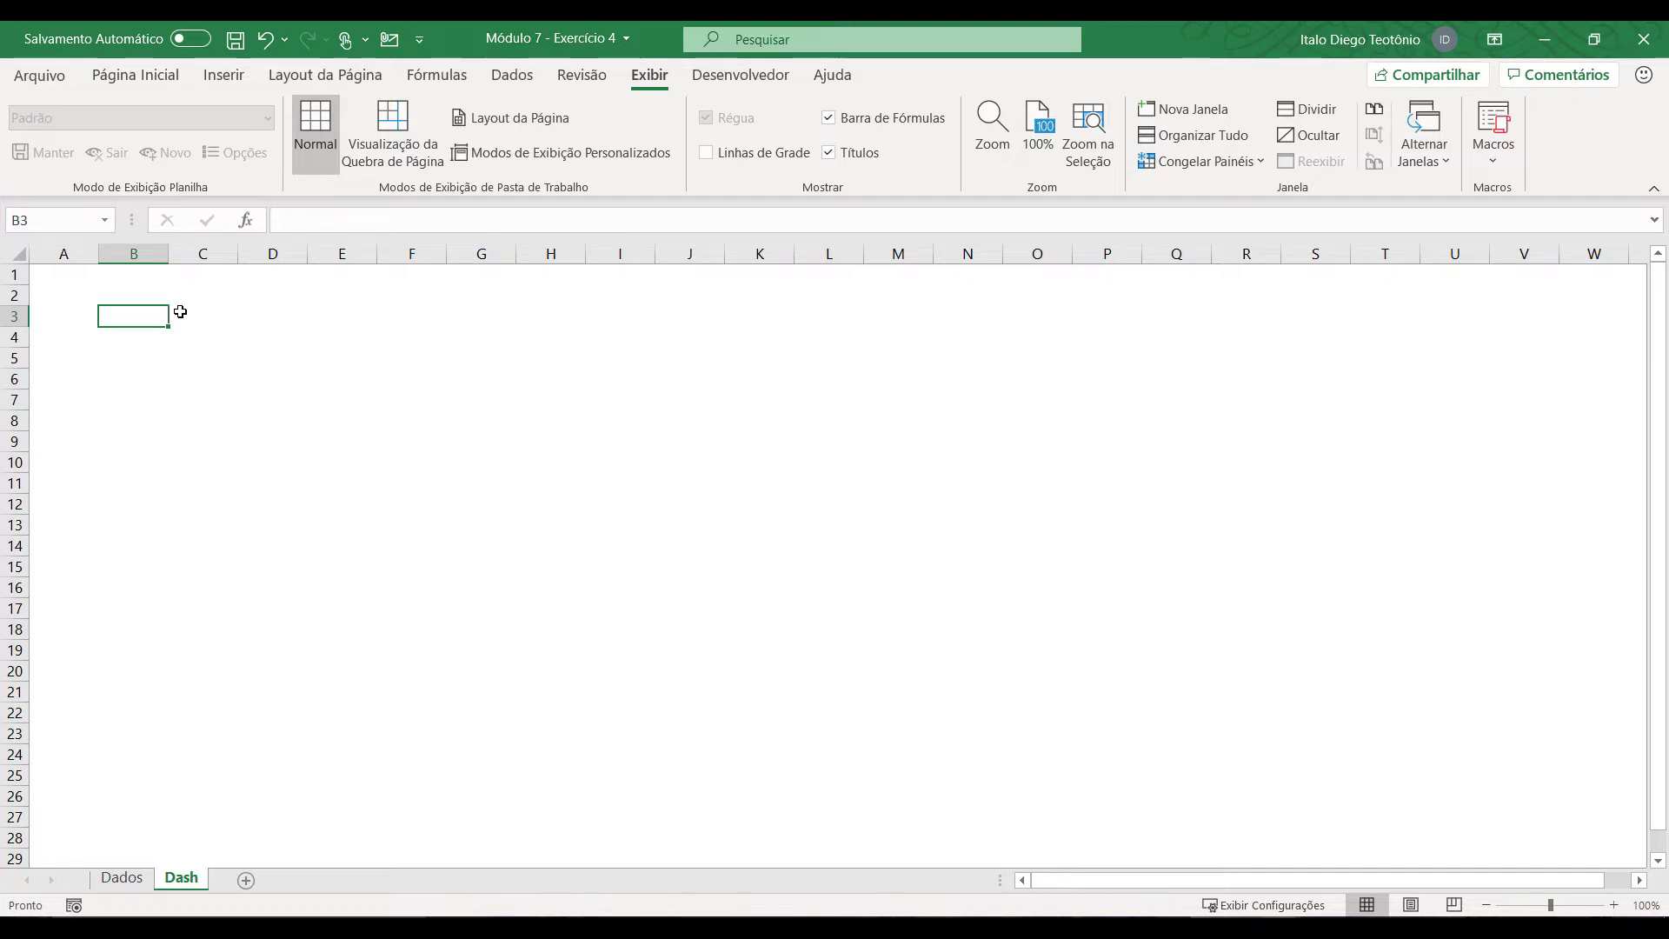
text(N)
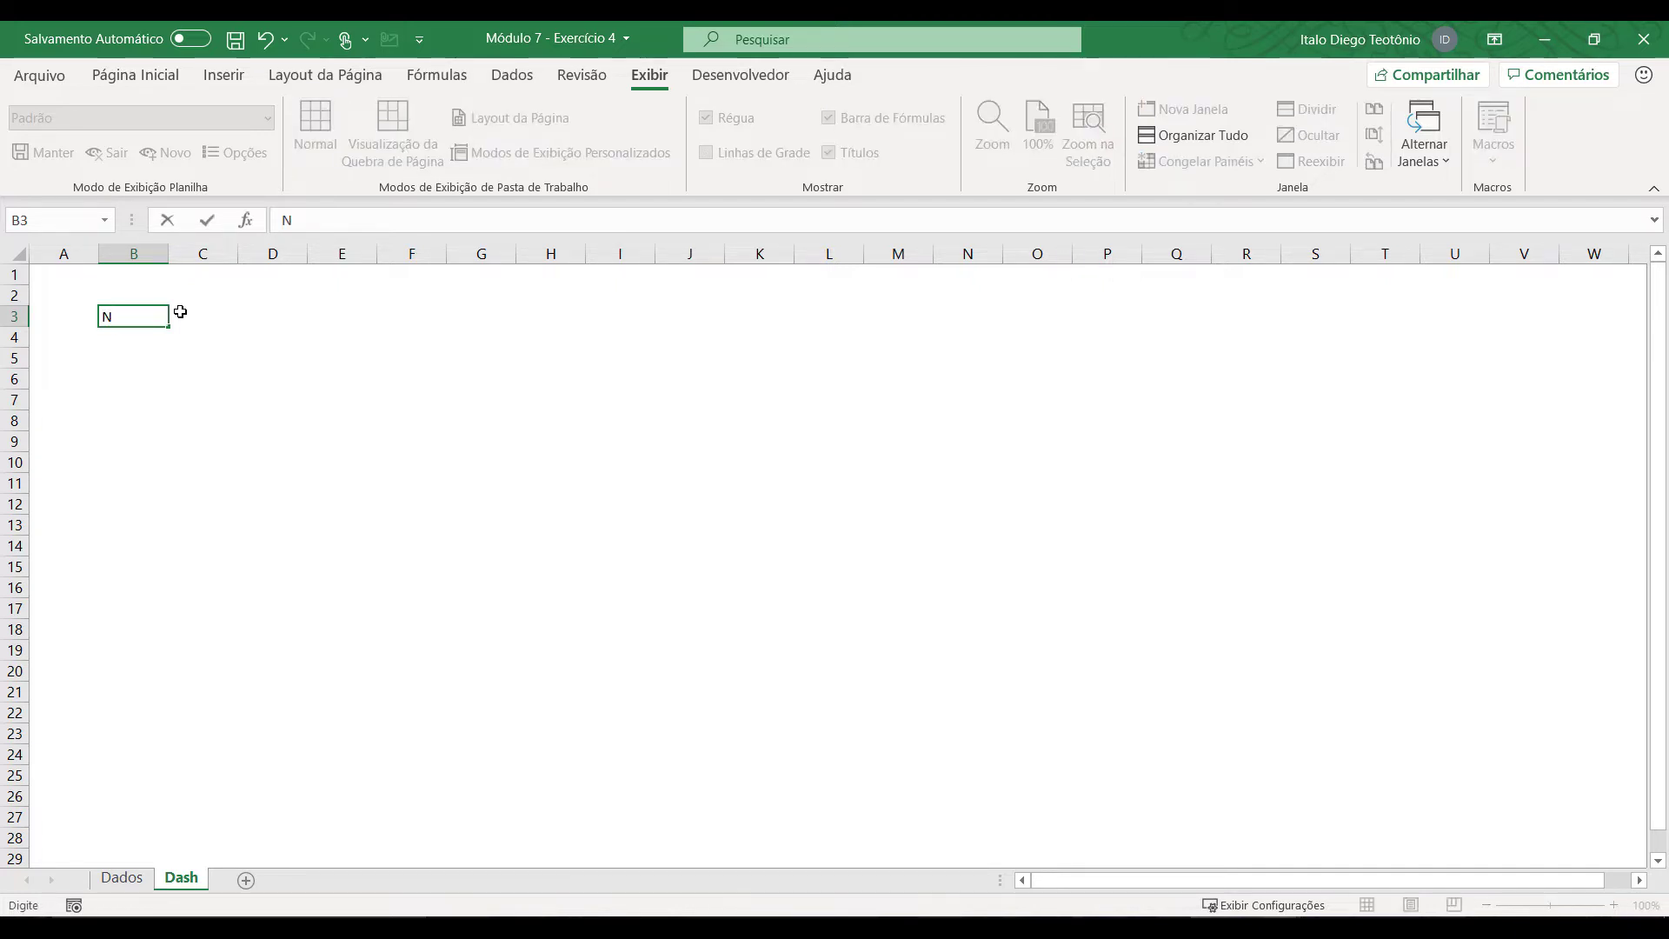
text(uncionário)
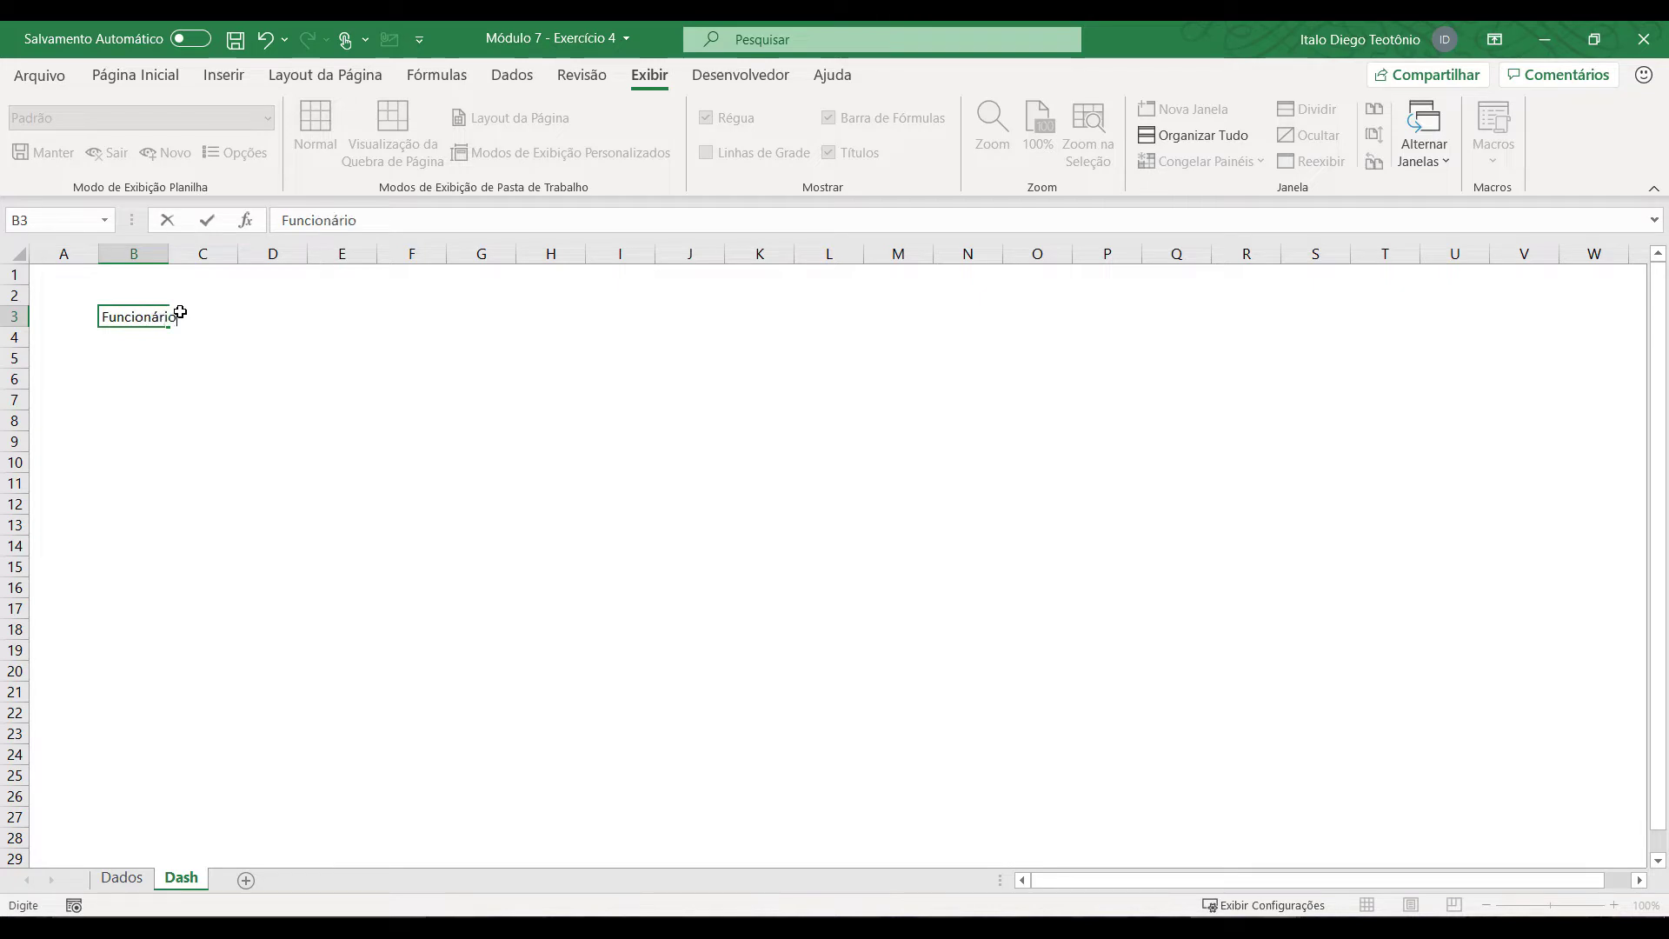
key(Return)
drag(168, 253, 229, 253)
Step: Copy the representative's name from B18 of Dados into C3 of Dash as a plain value and fit column C to it
click(295, 319)
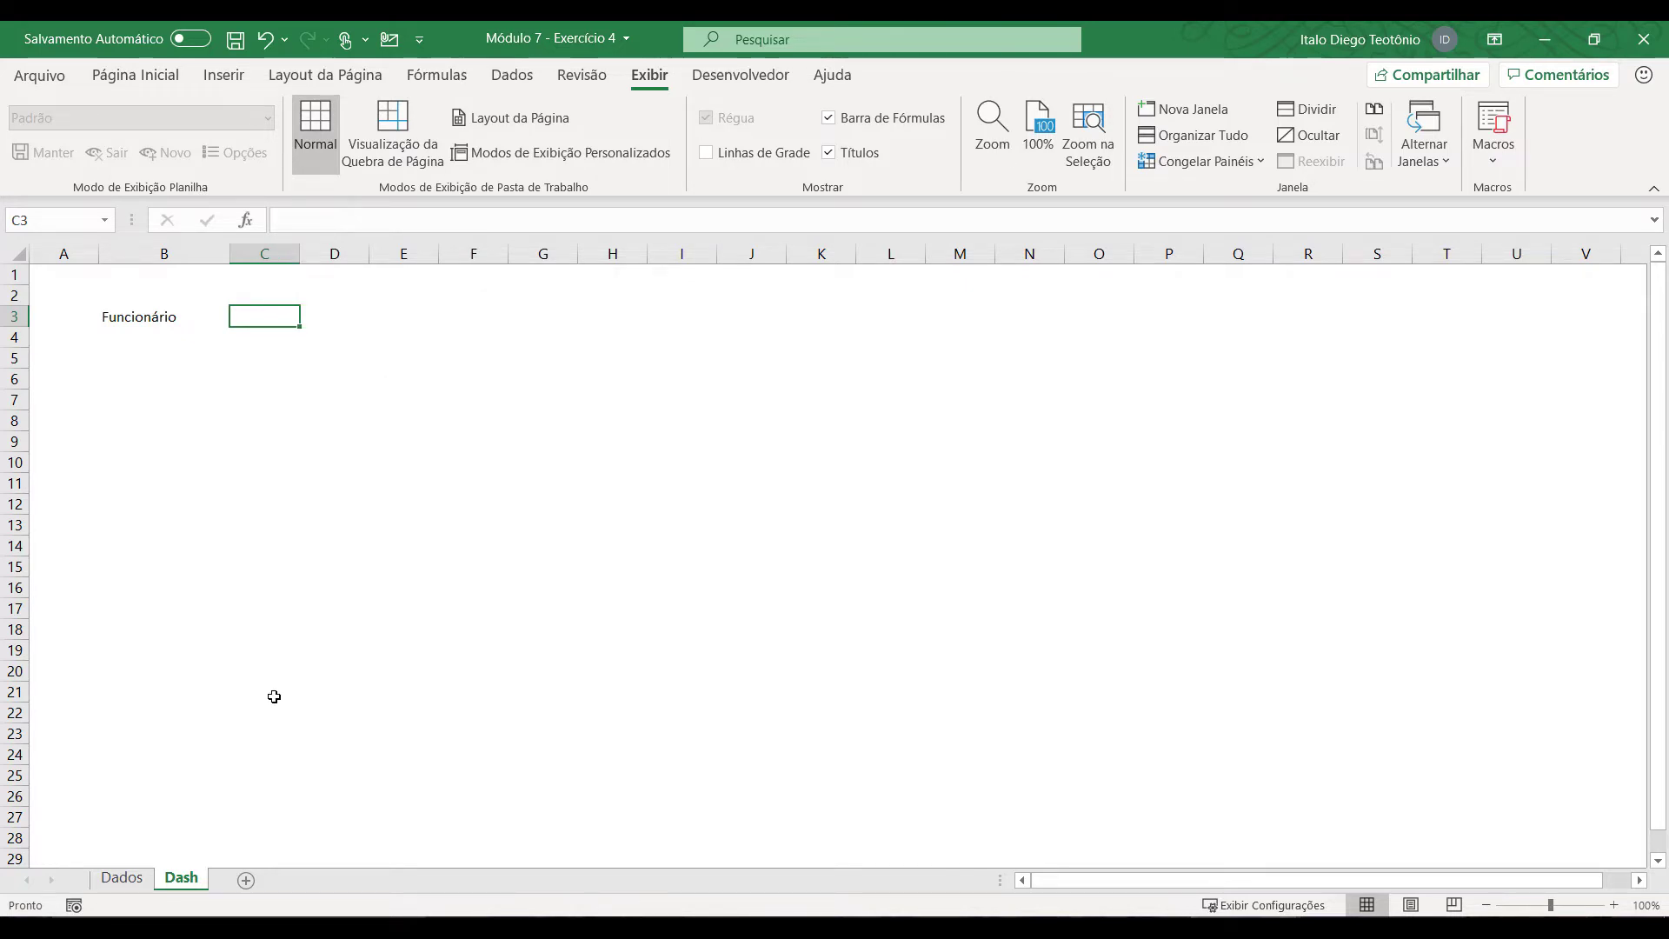
click(122, 877)
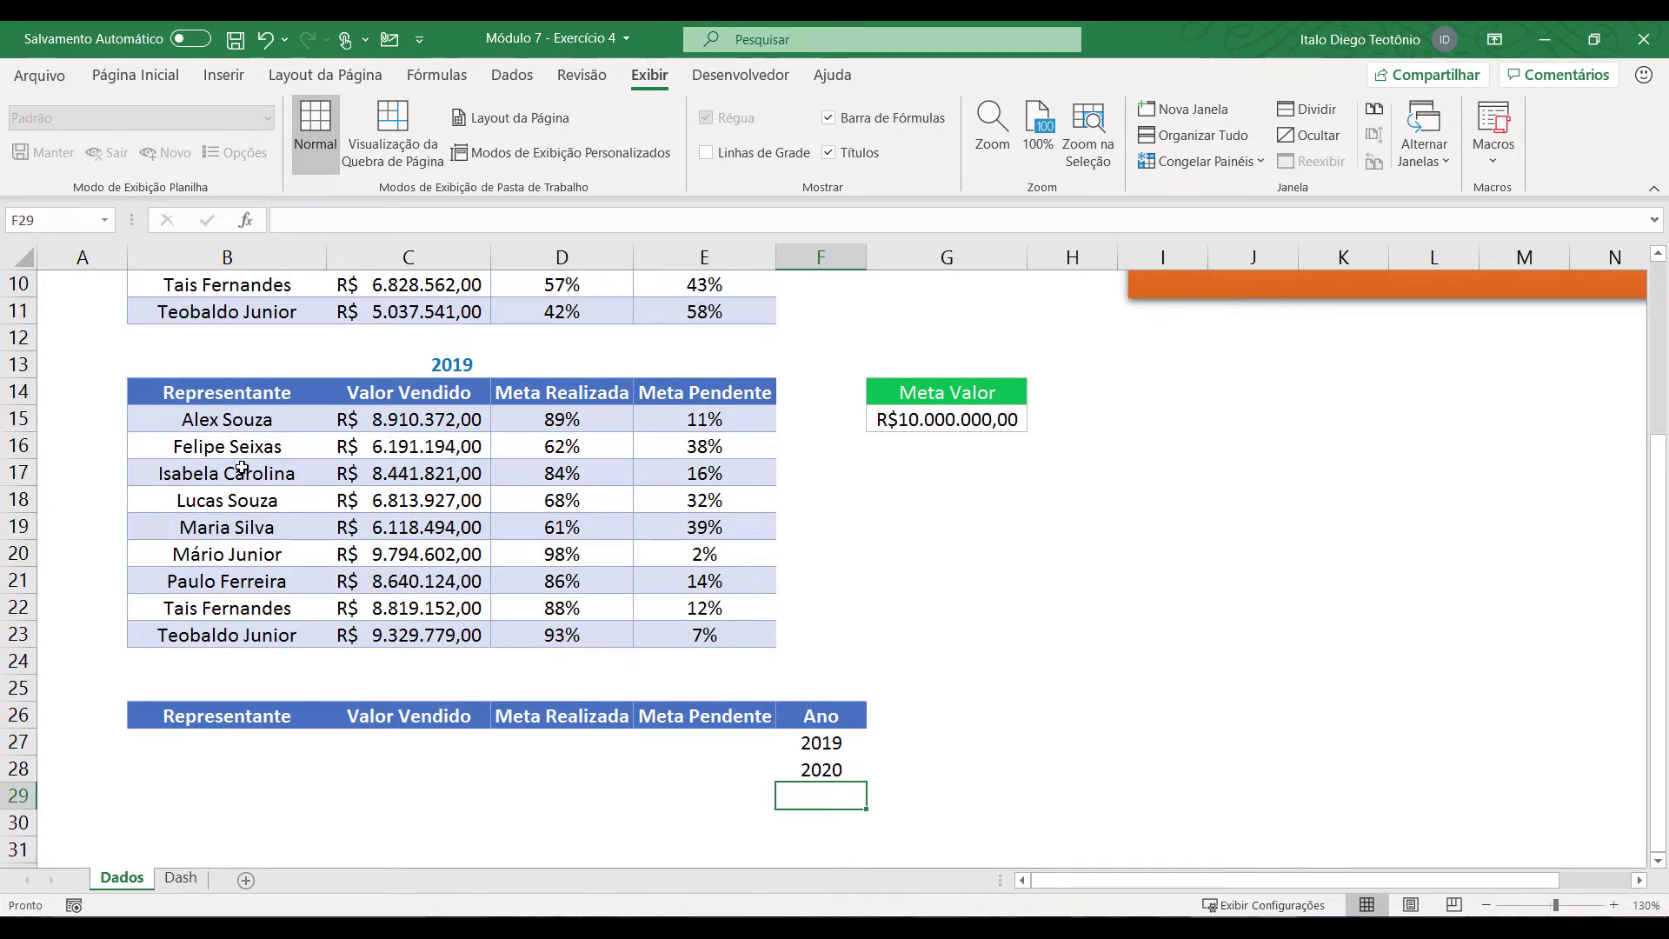
click(226, 503)
key(ctrl+c)
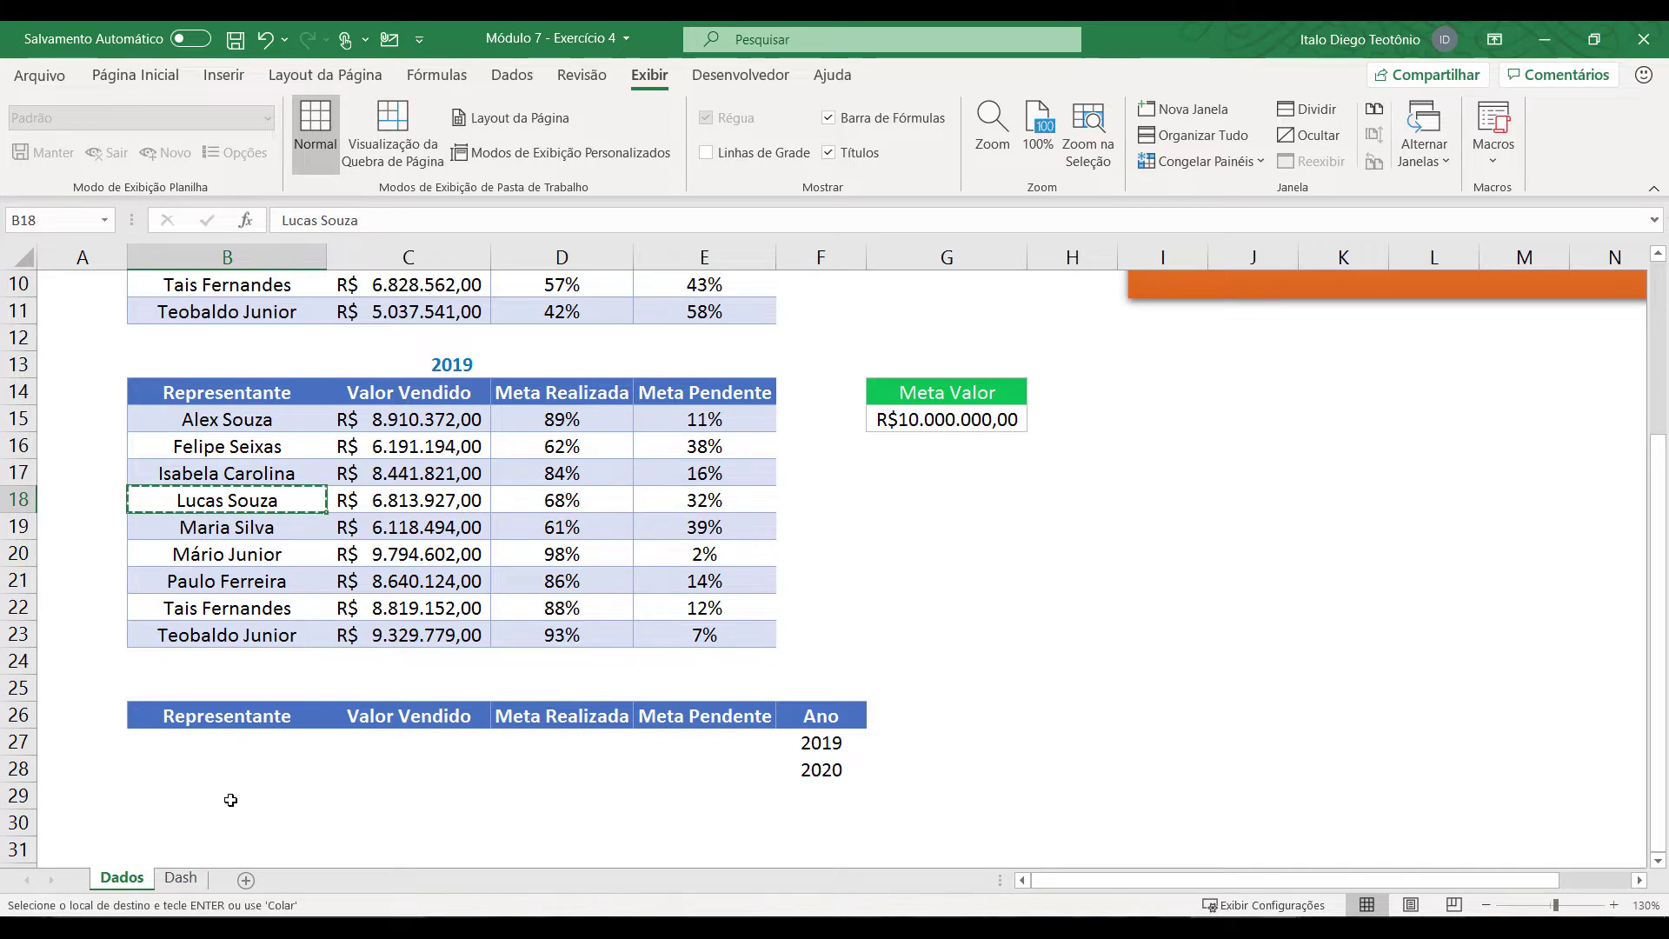
click(180, 878)
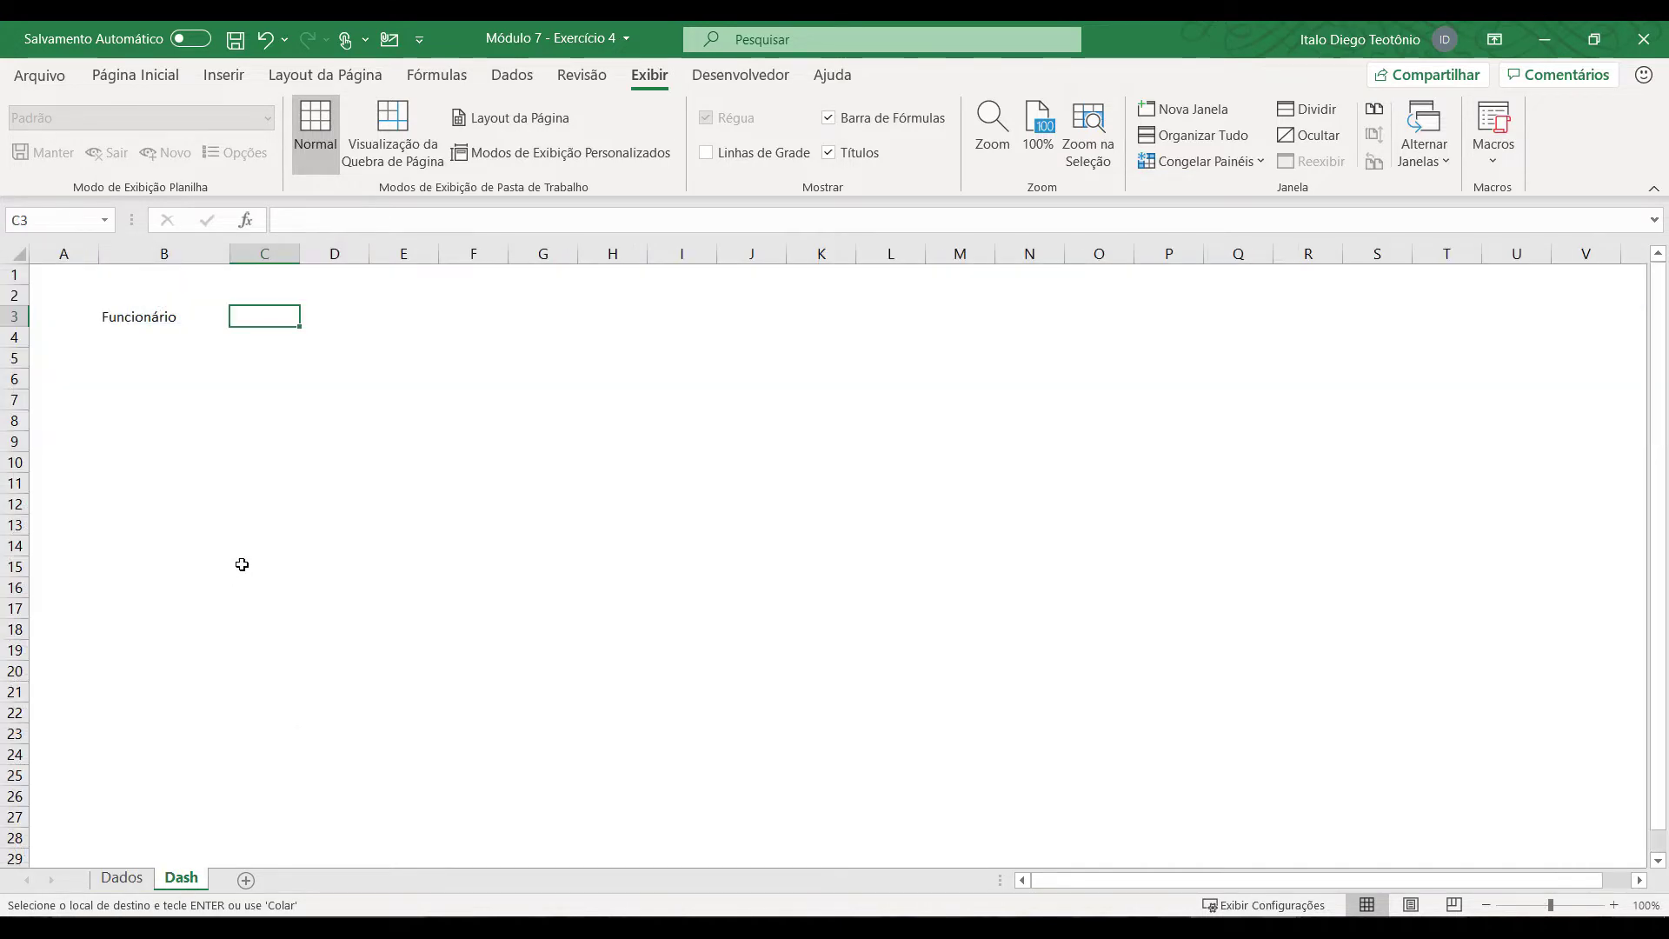
right_click(267, 317)
click(346, 402)
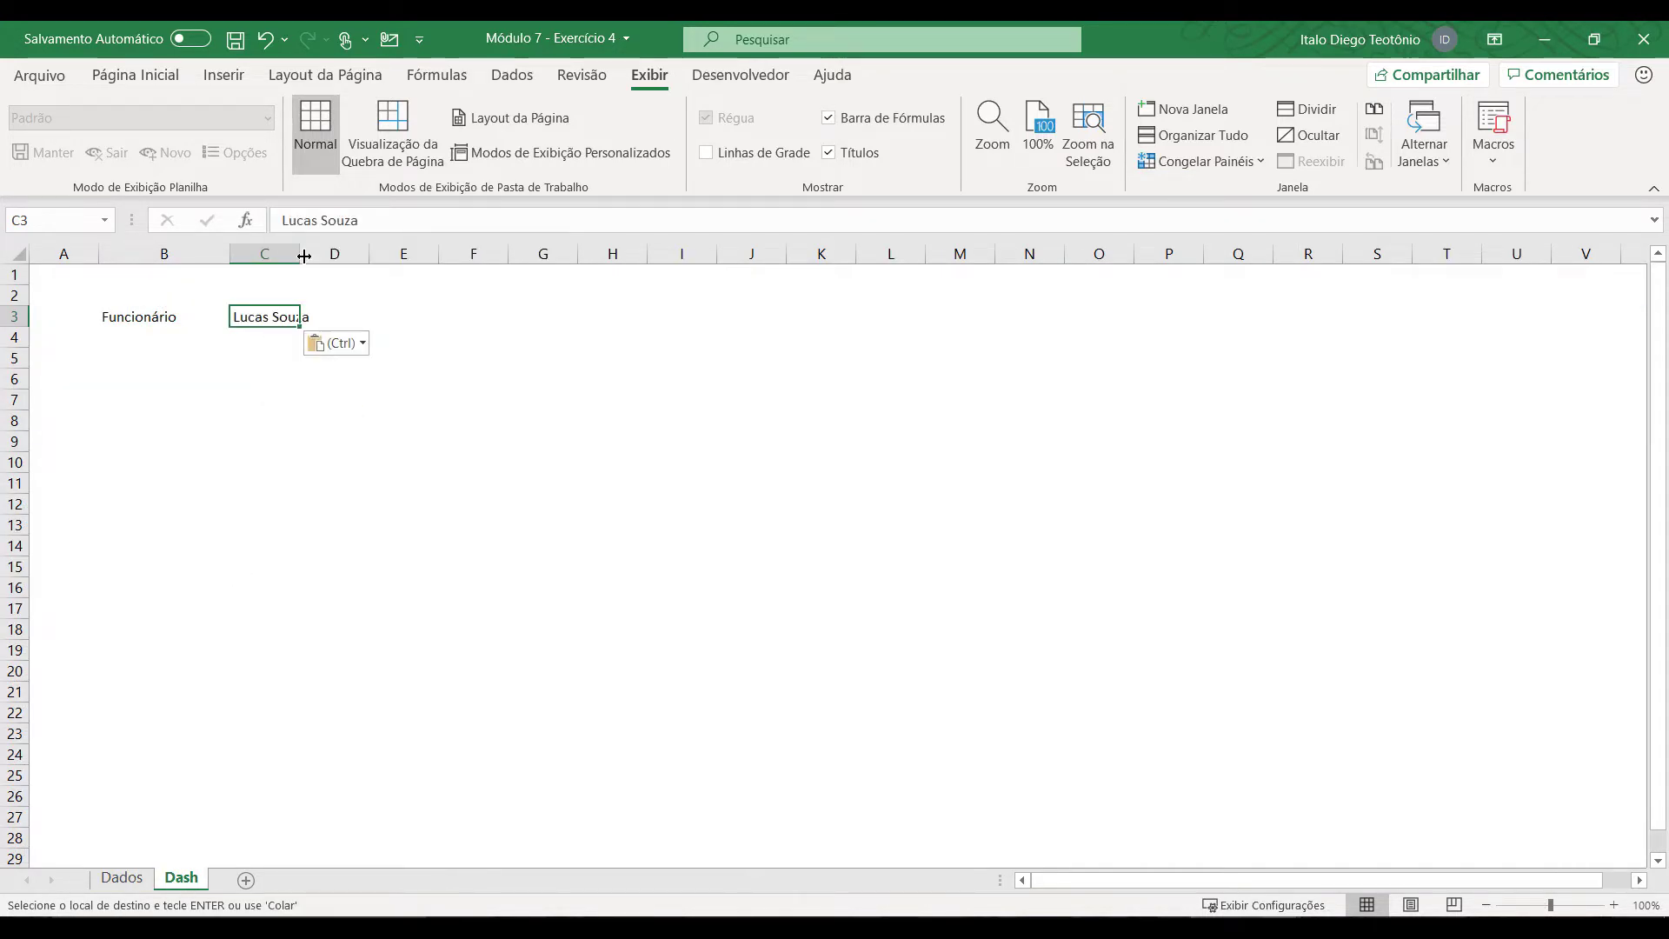
double_click(304, 255)
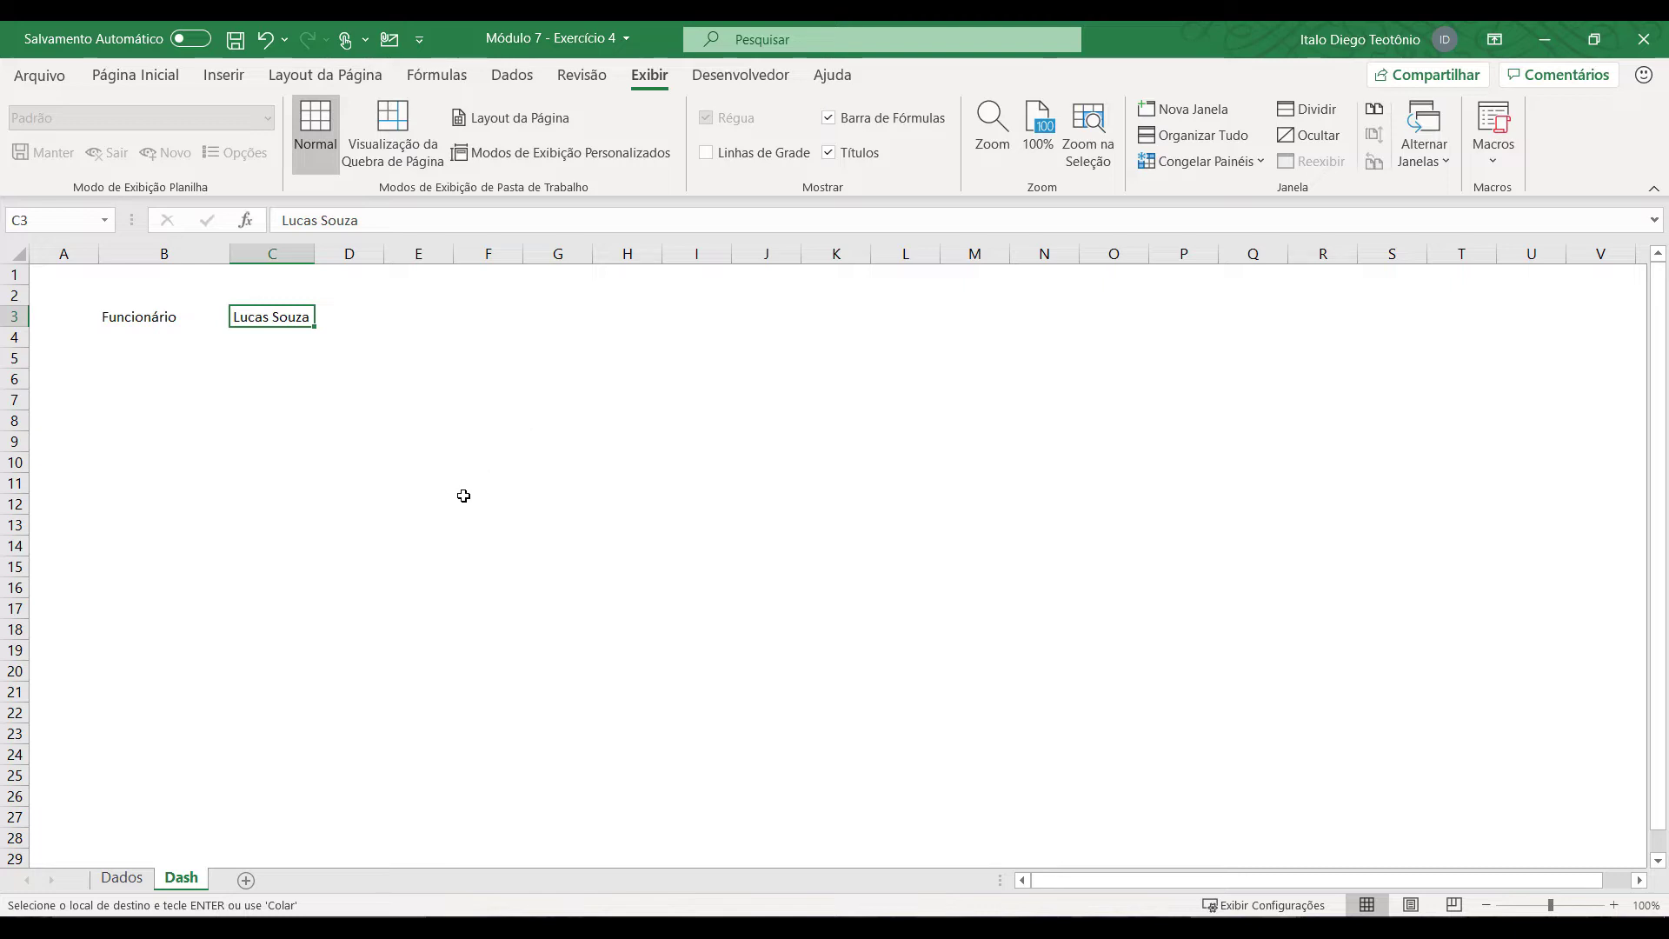
Step: Link the 2019 Representante cell B27 on the Dados sheet to the employee name with =Dash!C3
click(122, 878)
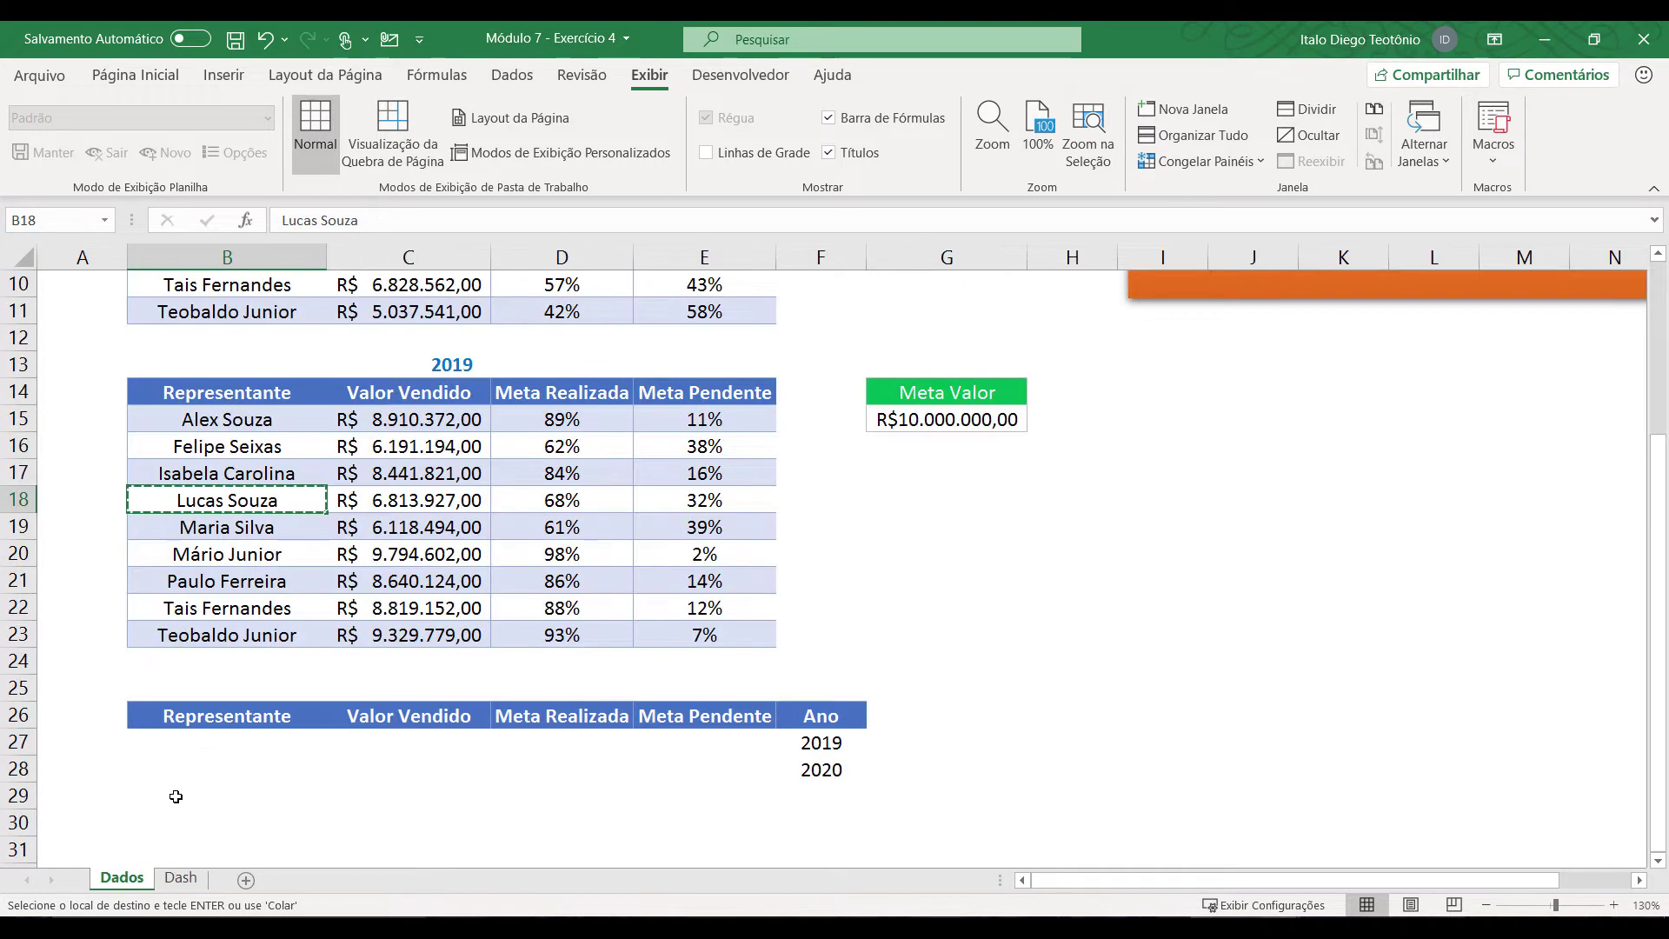
click(210, 734)
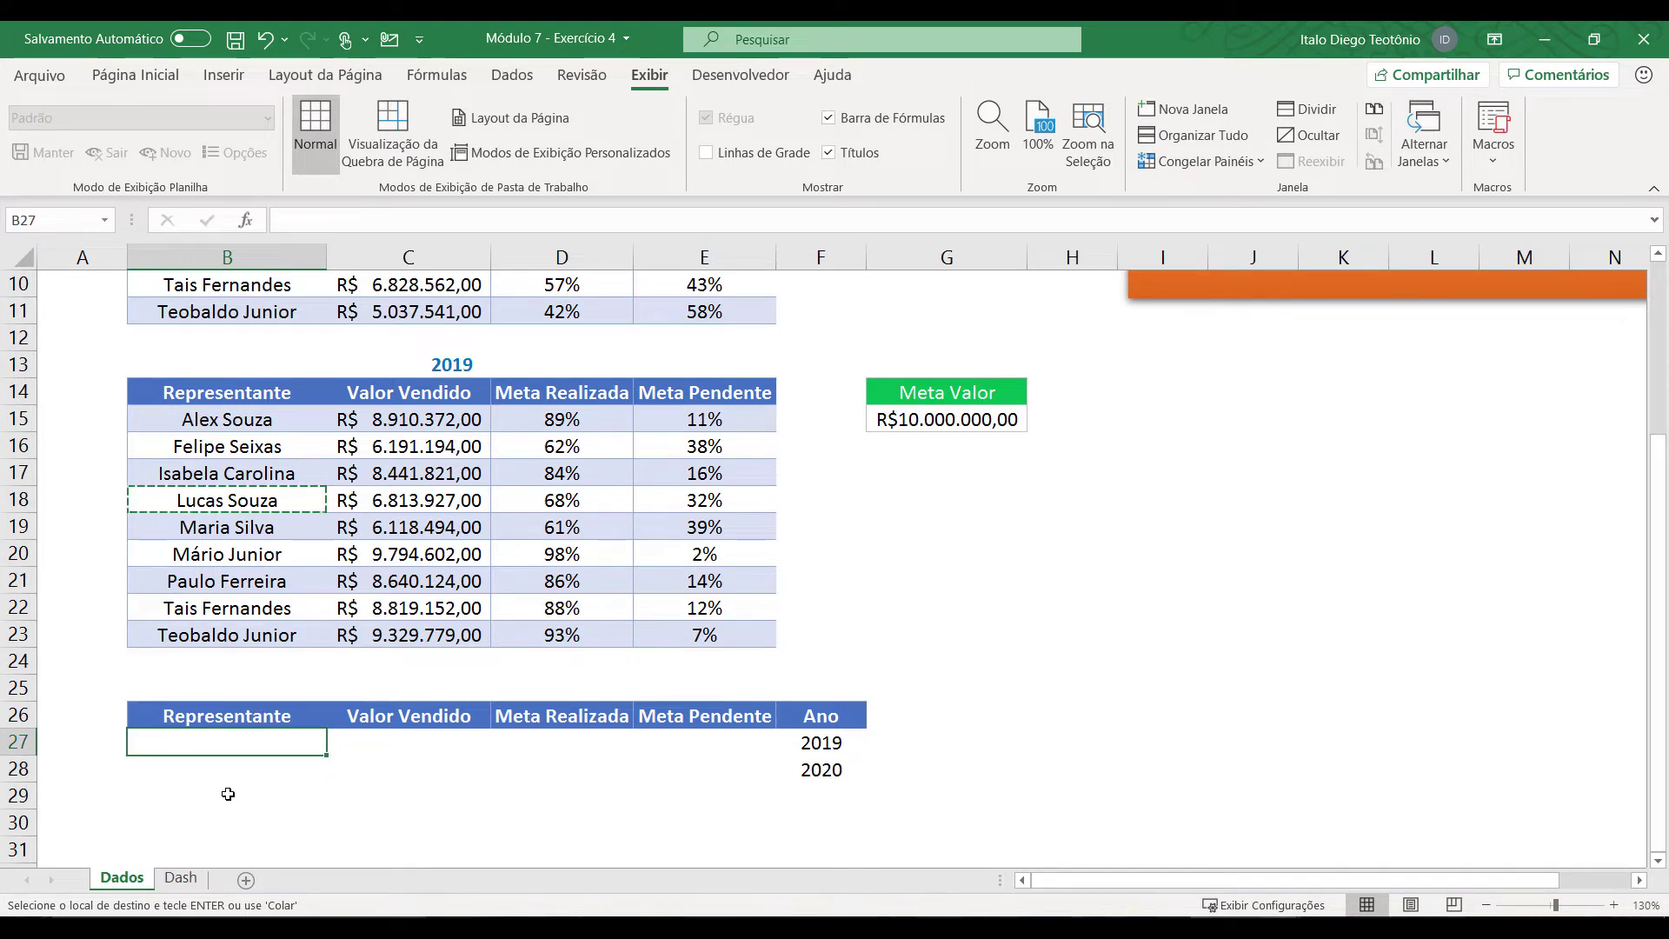
click(181, 877)
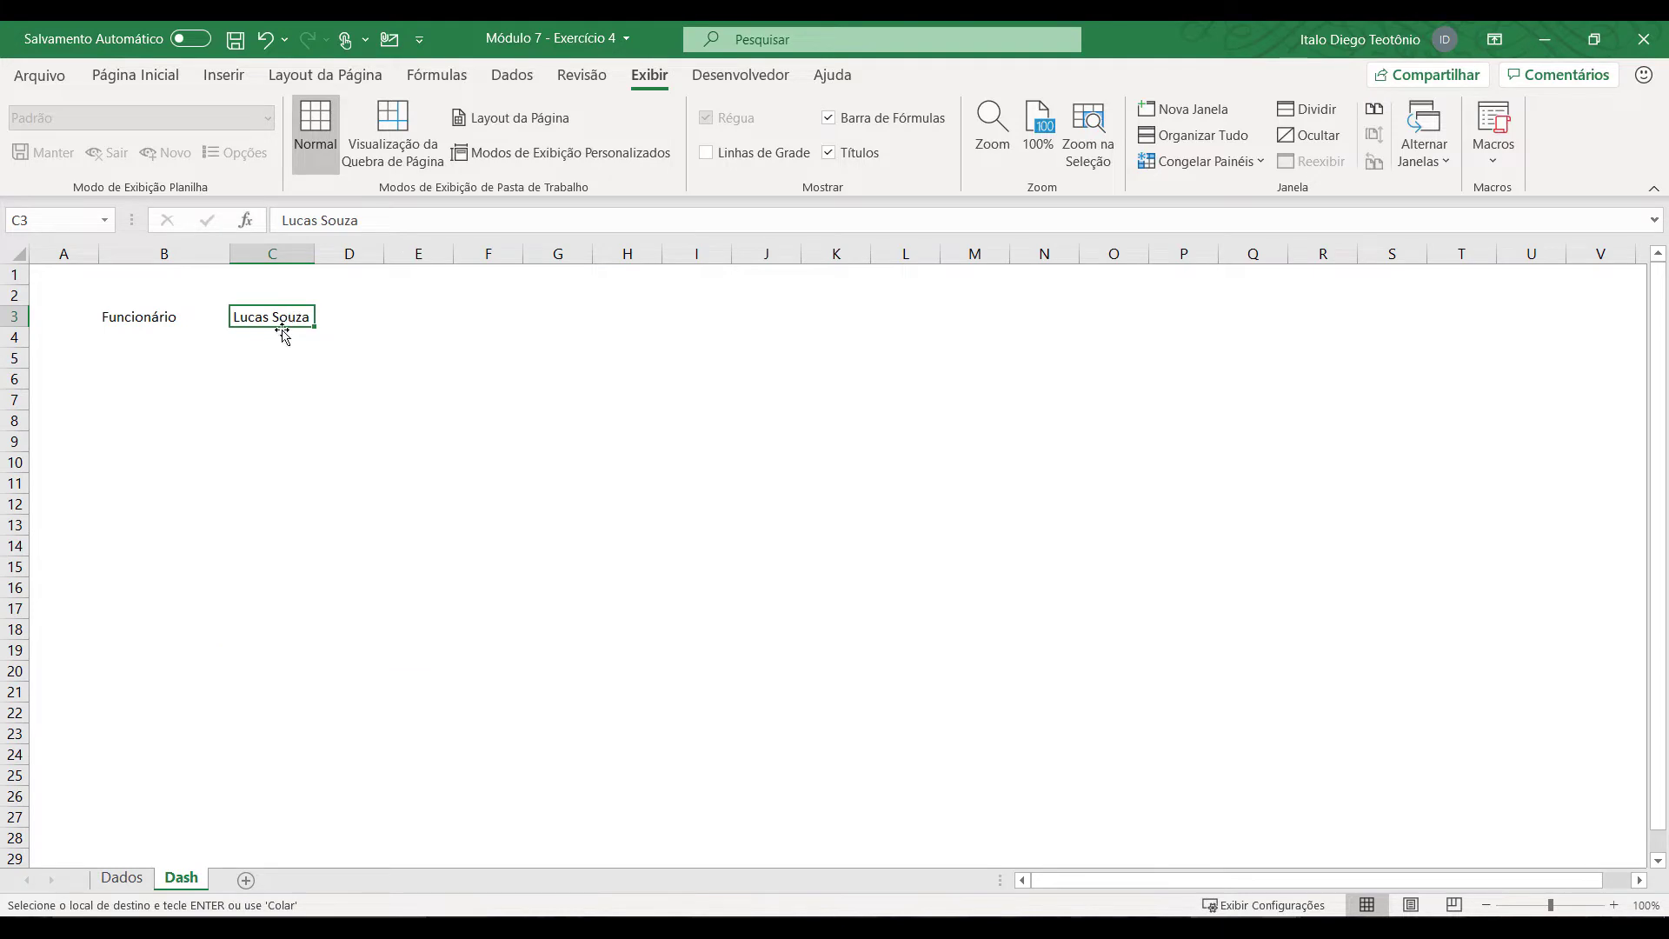
click(121, 877)
text(=)
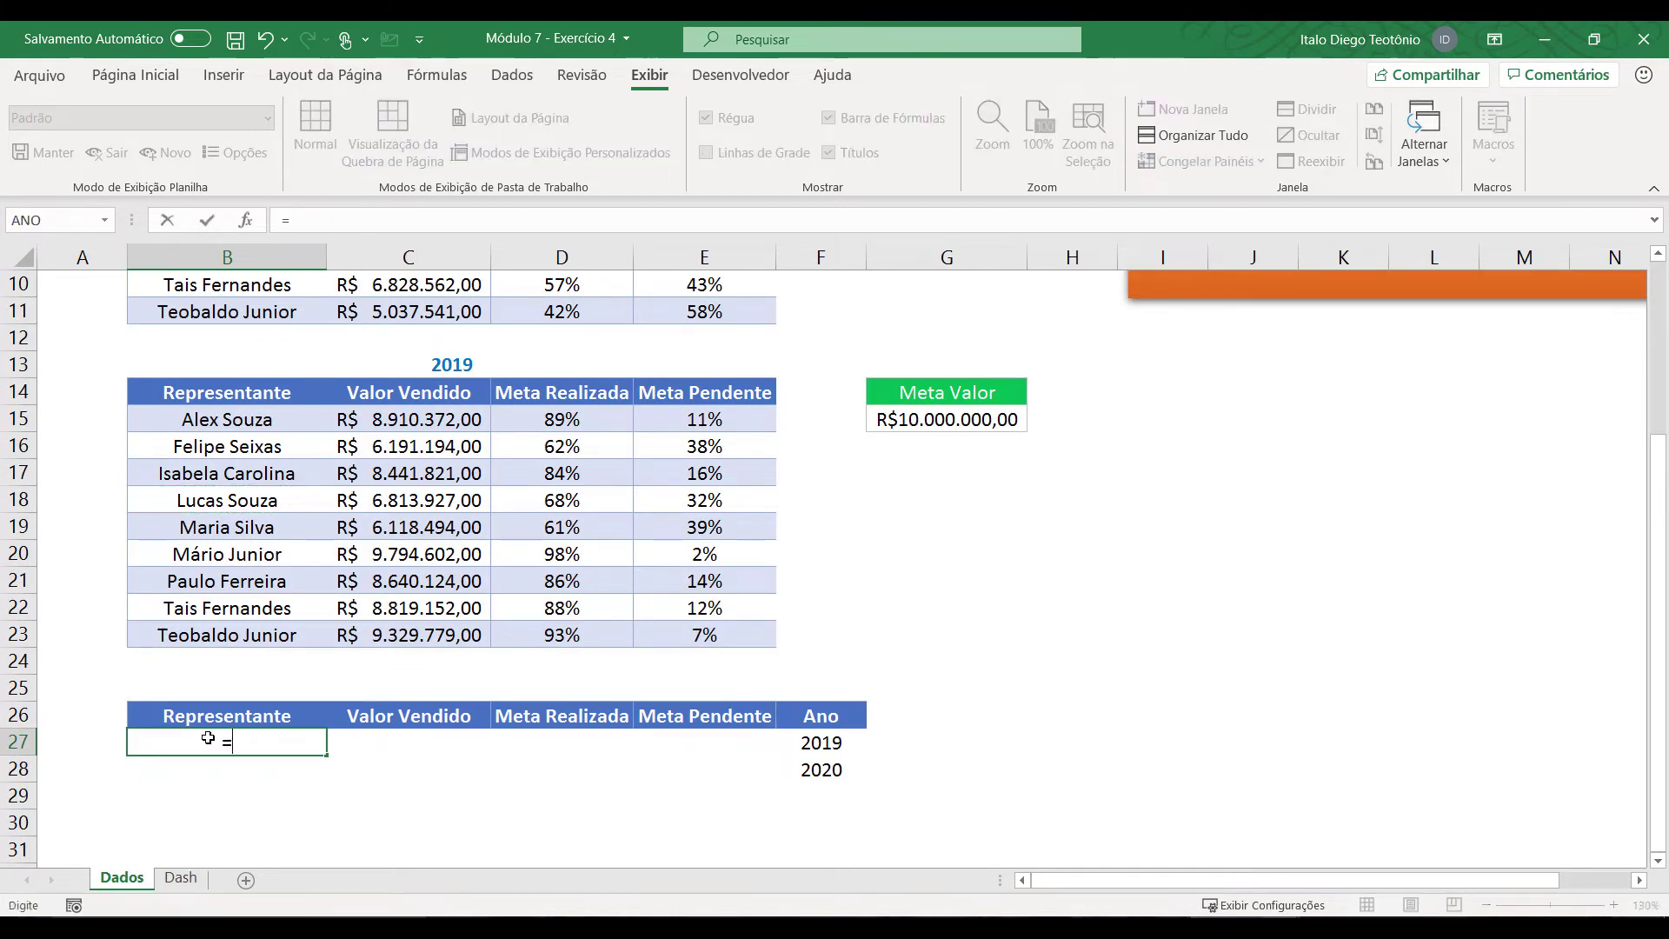
click(181, 877)
click(287, 318)
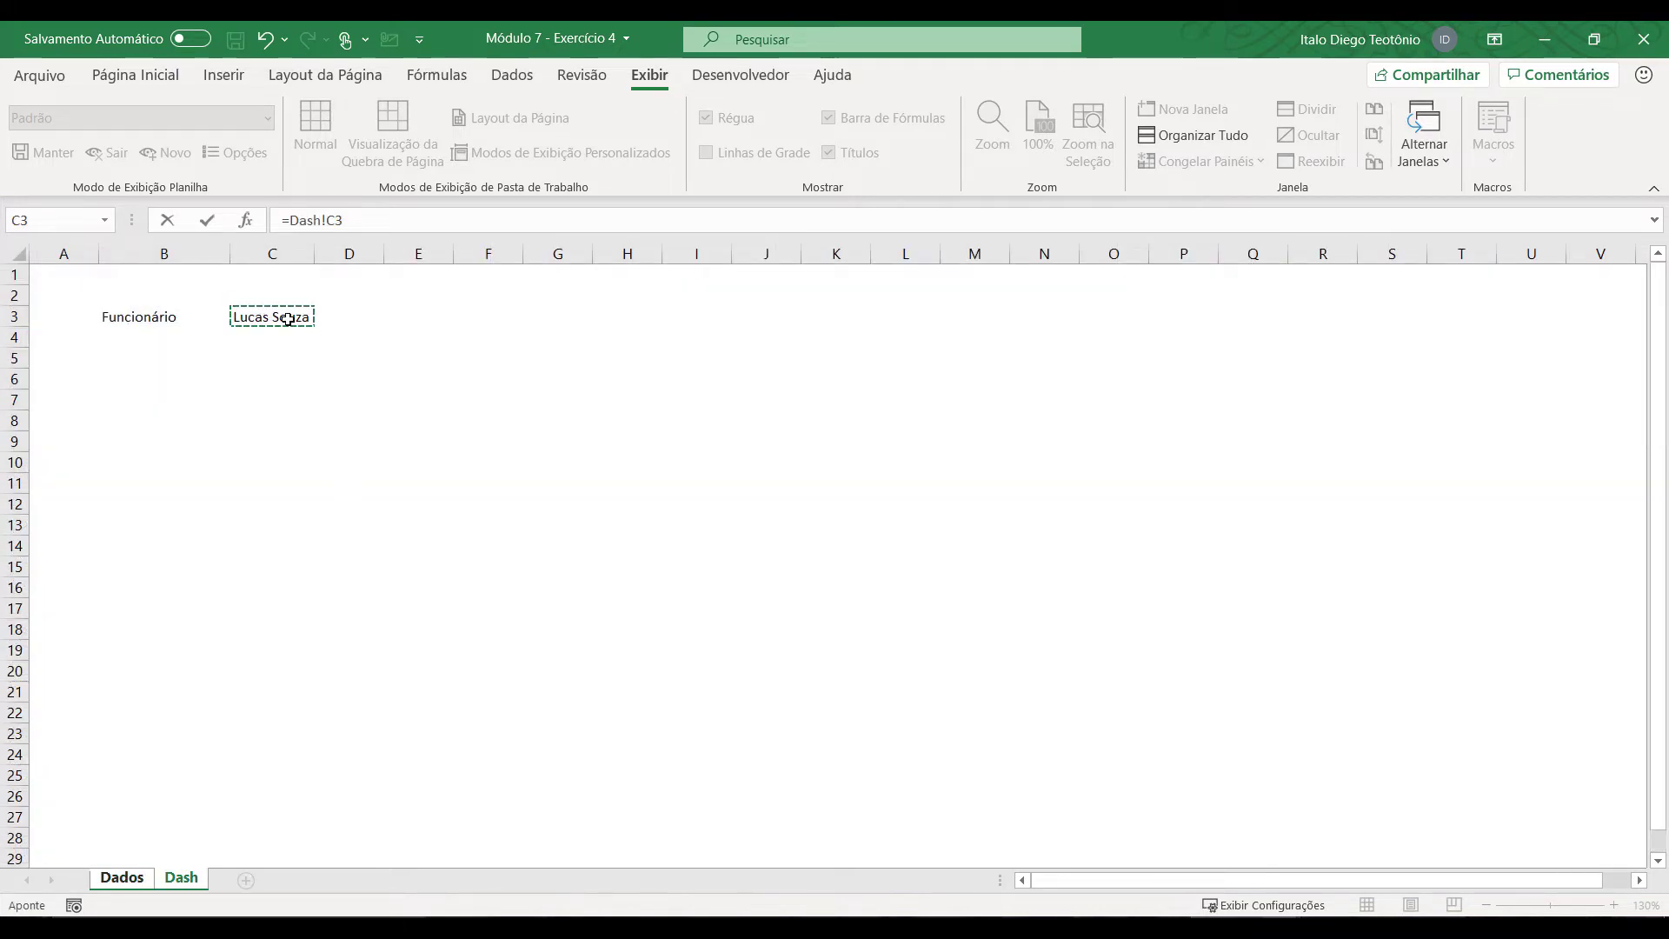
key(Return)
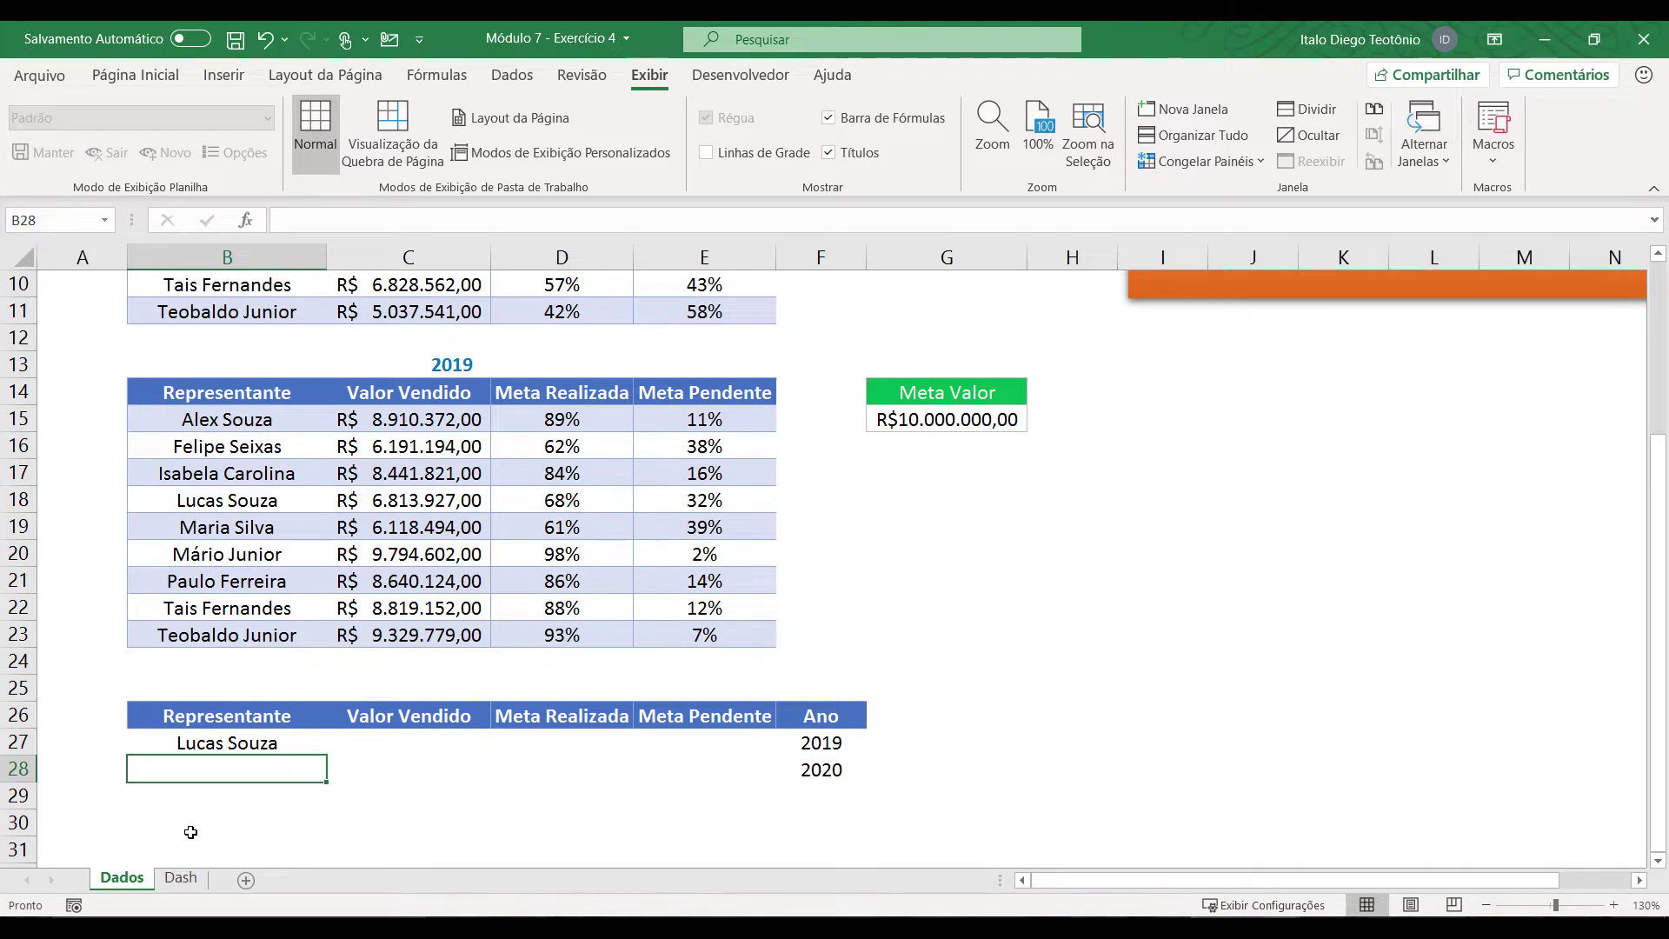
Step: Link the 2020 Representante cell B28 on Dados to the same employee name with =Dash!C3
text(=)
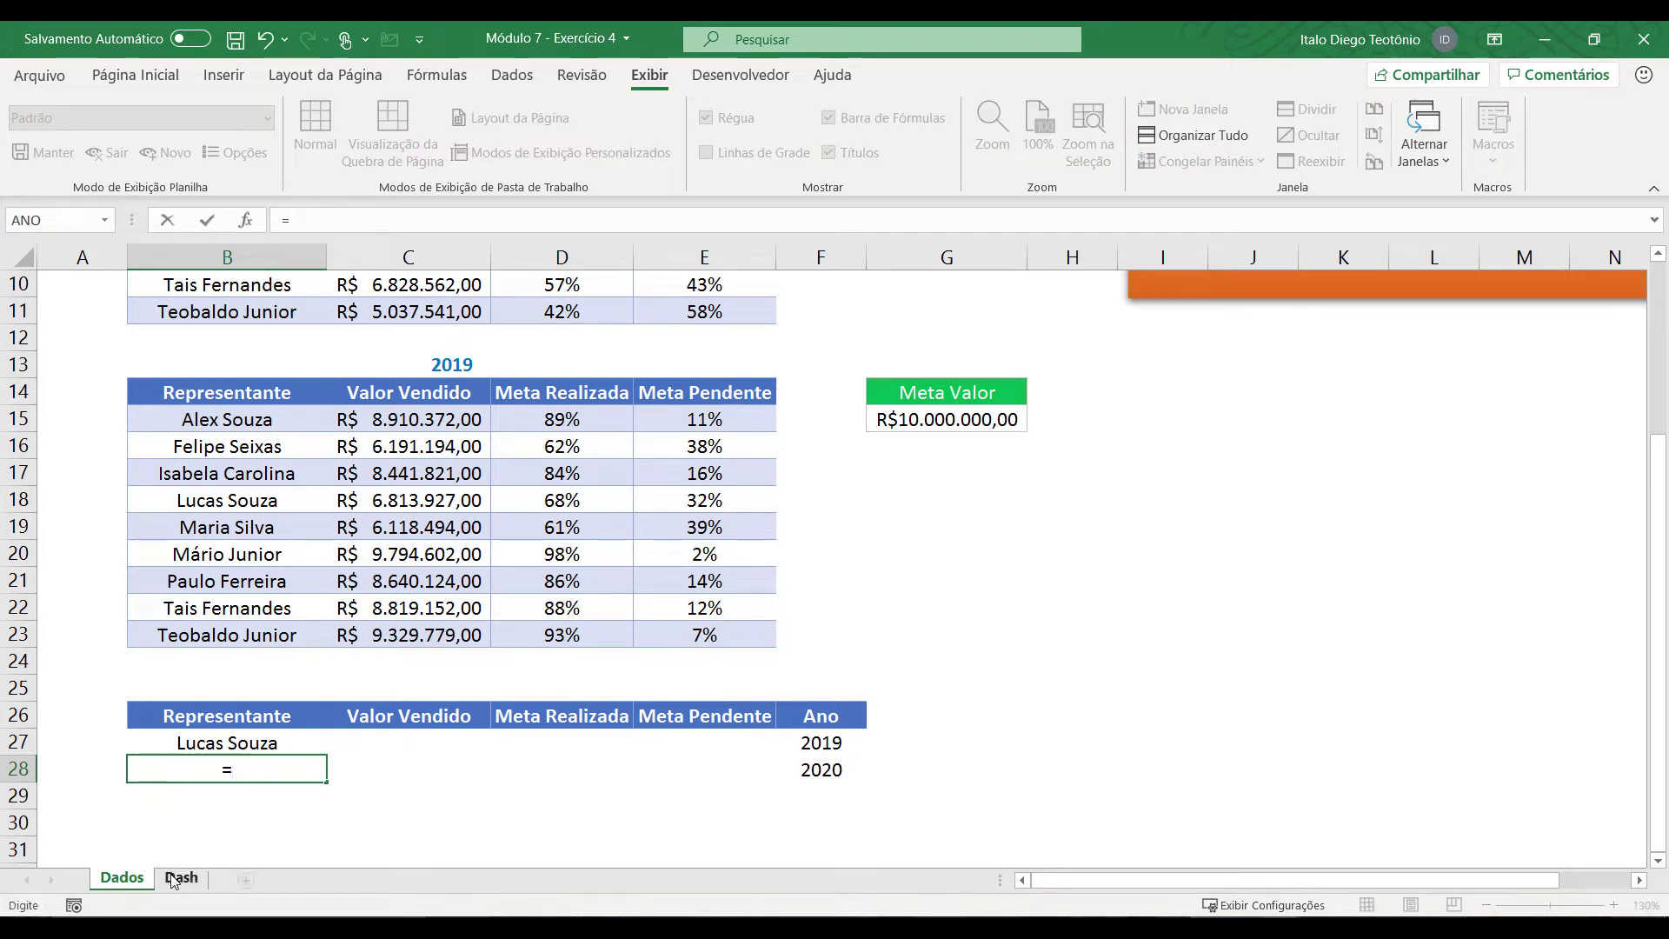
click(179, 877)
click(274, 321)
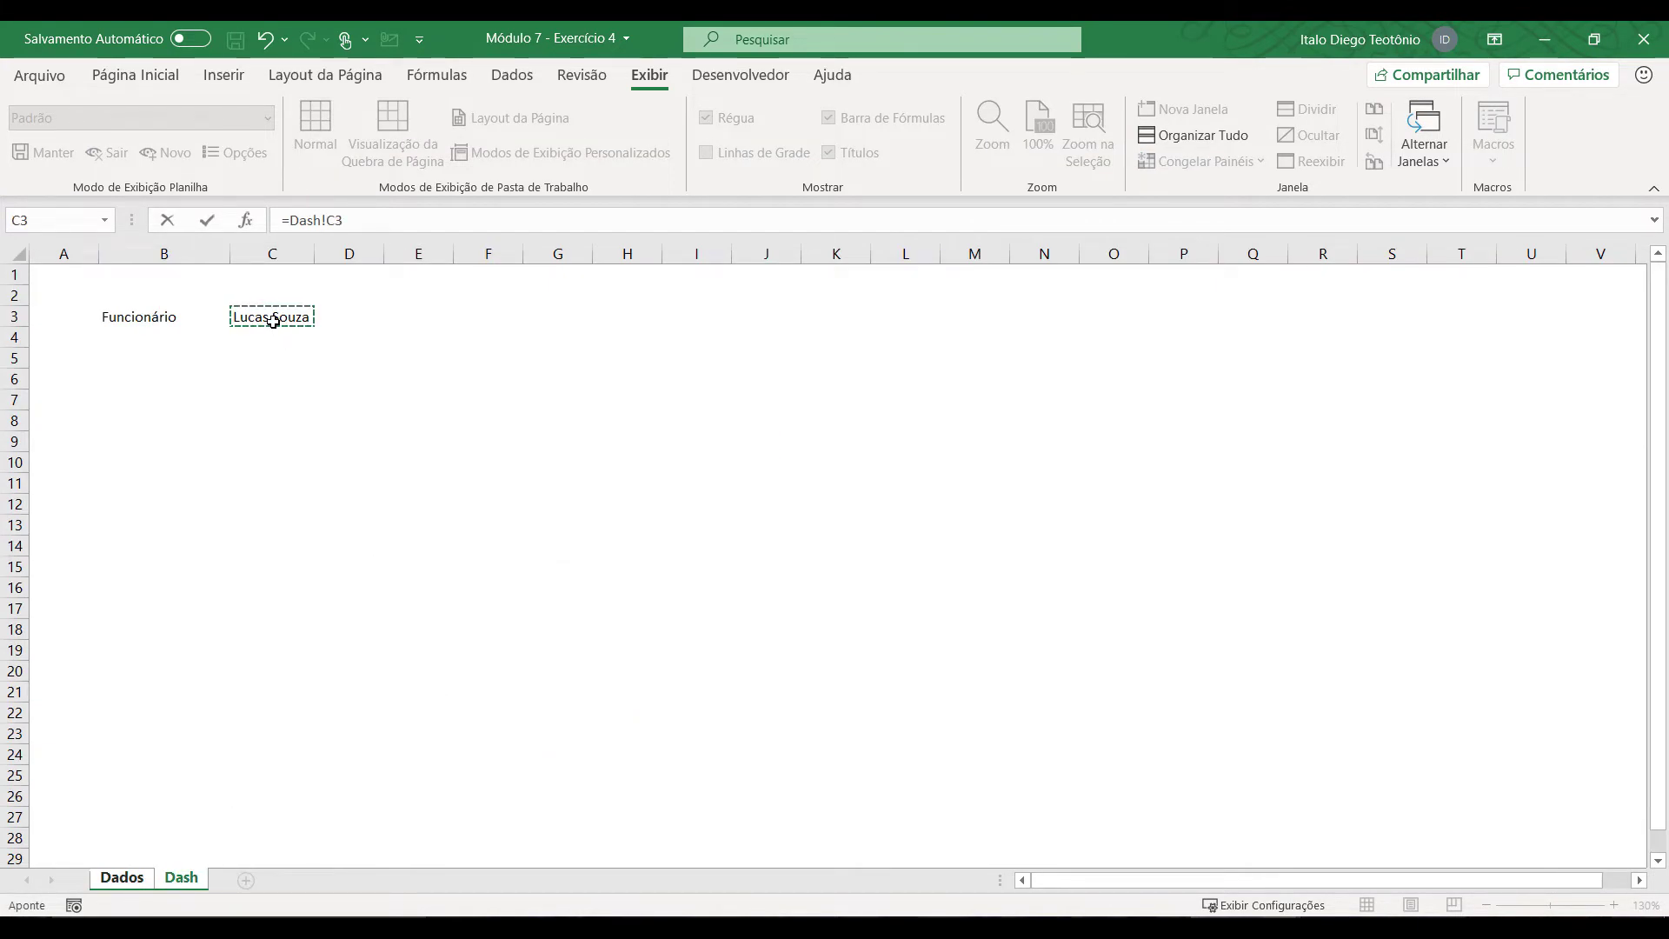
key(Return)
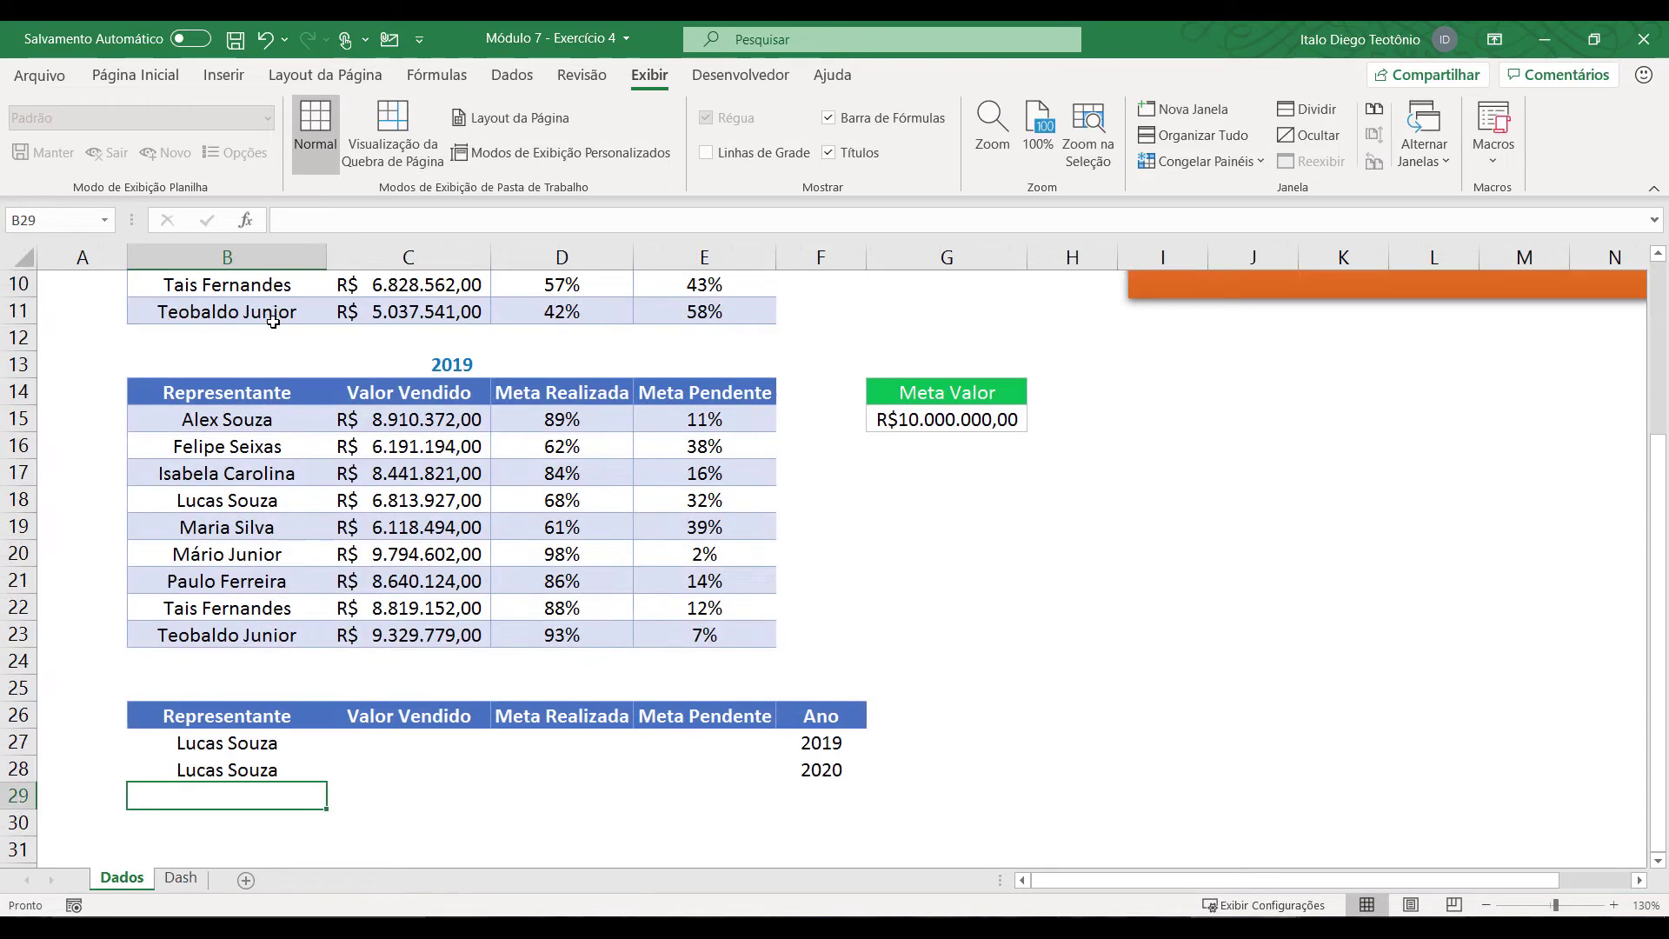
Step: Replace the employee name in C3 of Dash with the representative listed in B21 of Dados, and check the linked cells on Dados
click(258, 740)
click(181, 878)
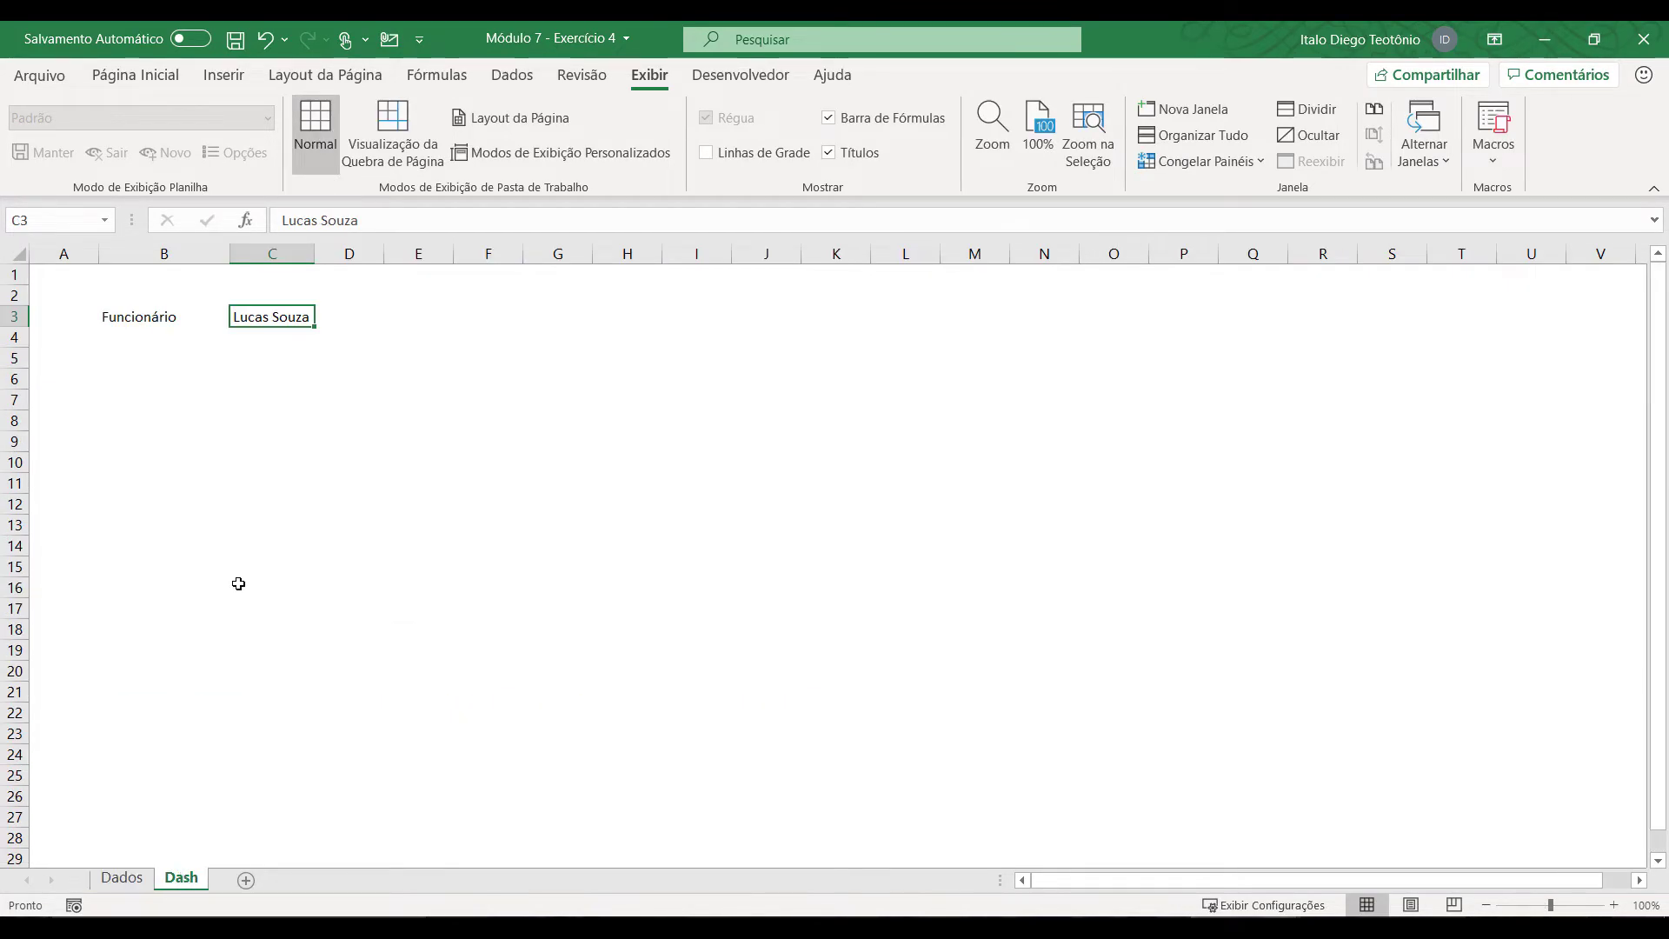
click(122, 878)
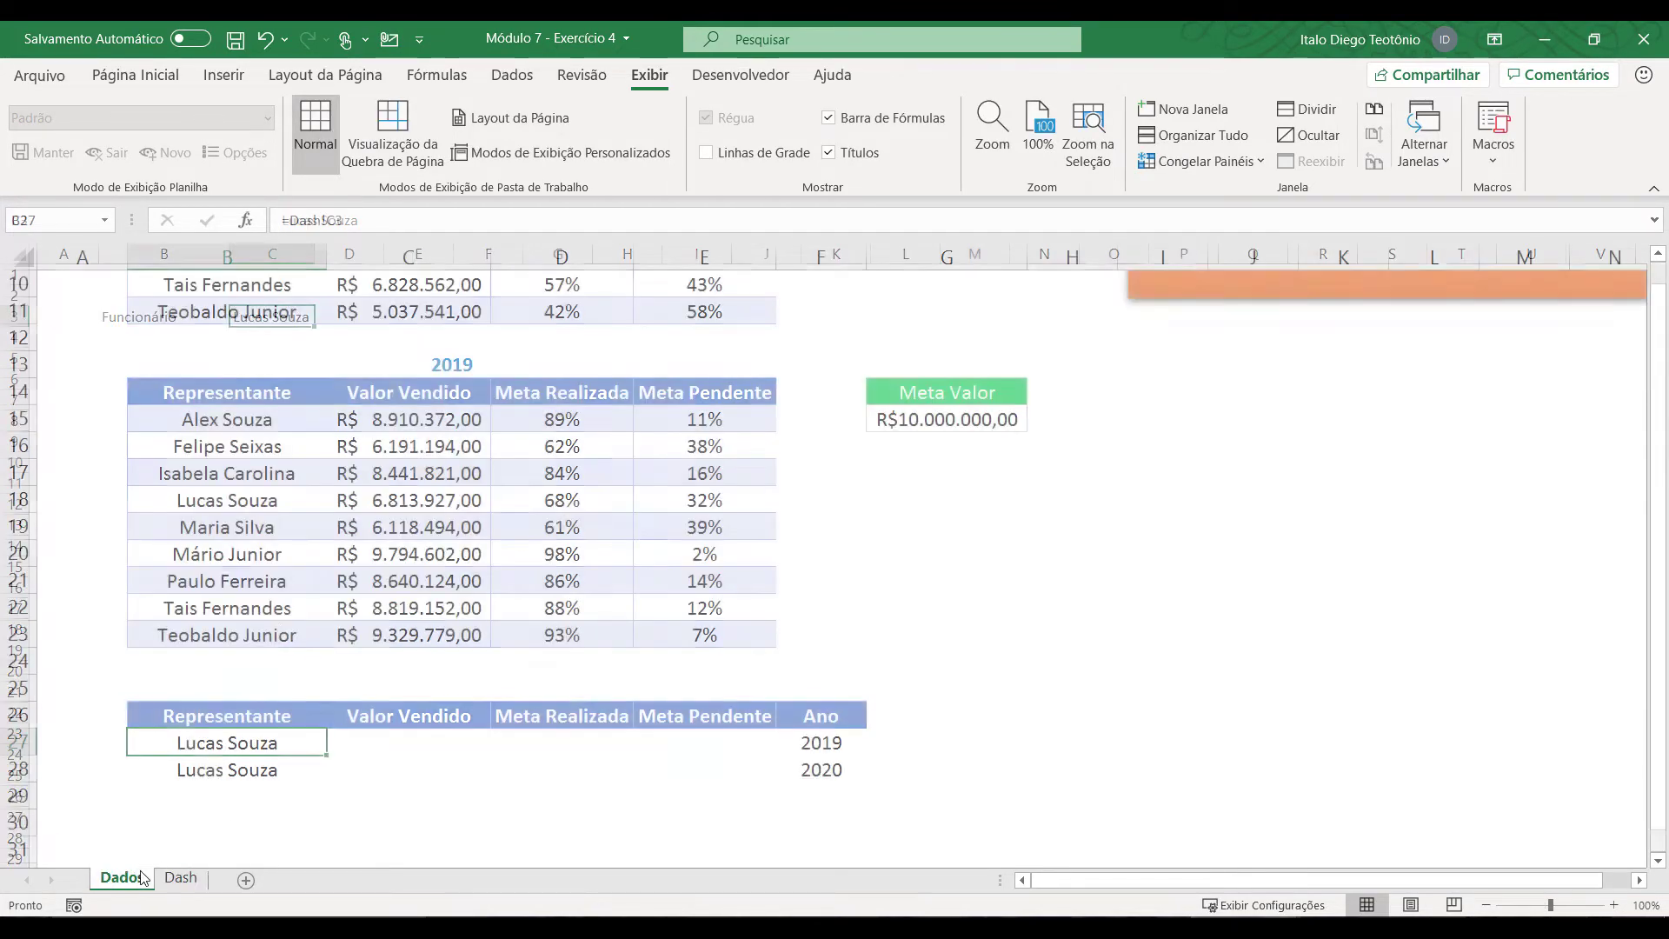
scroll(284, 613, up, 3)
scroll(285, 613, down, 3)
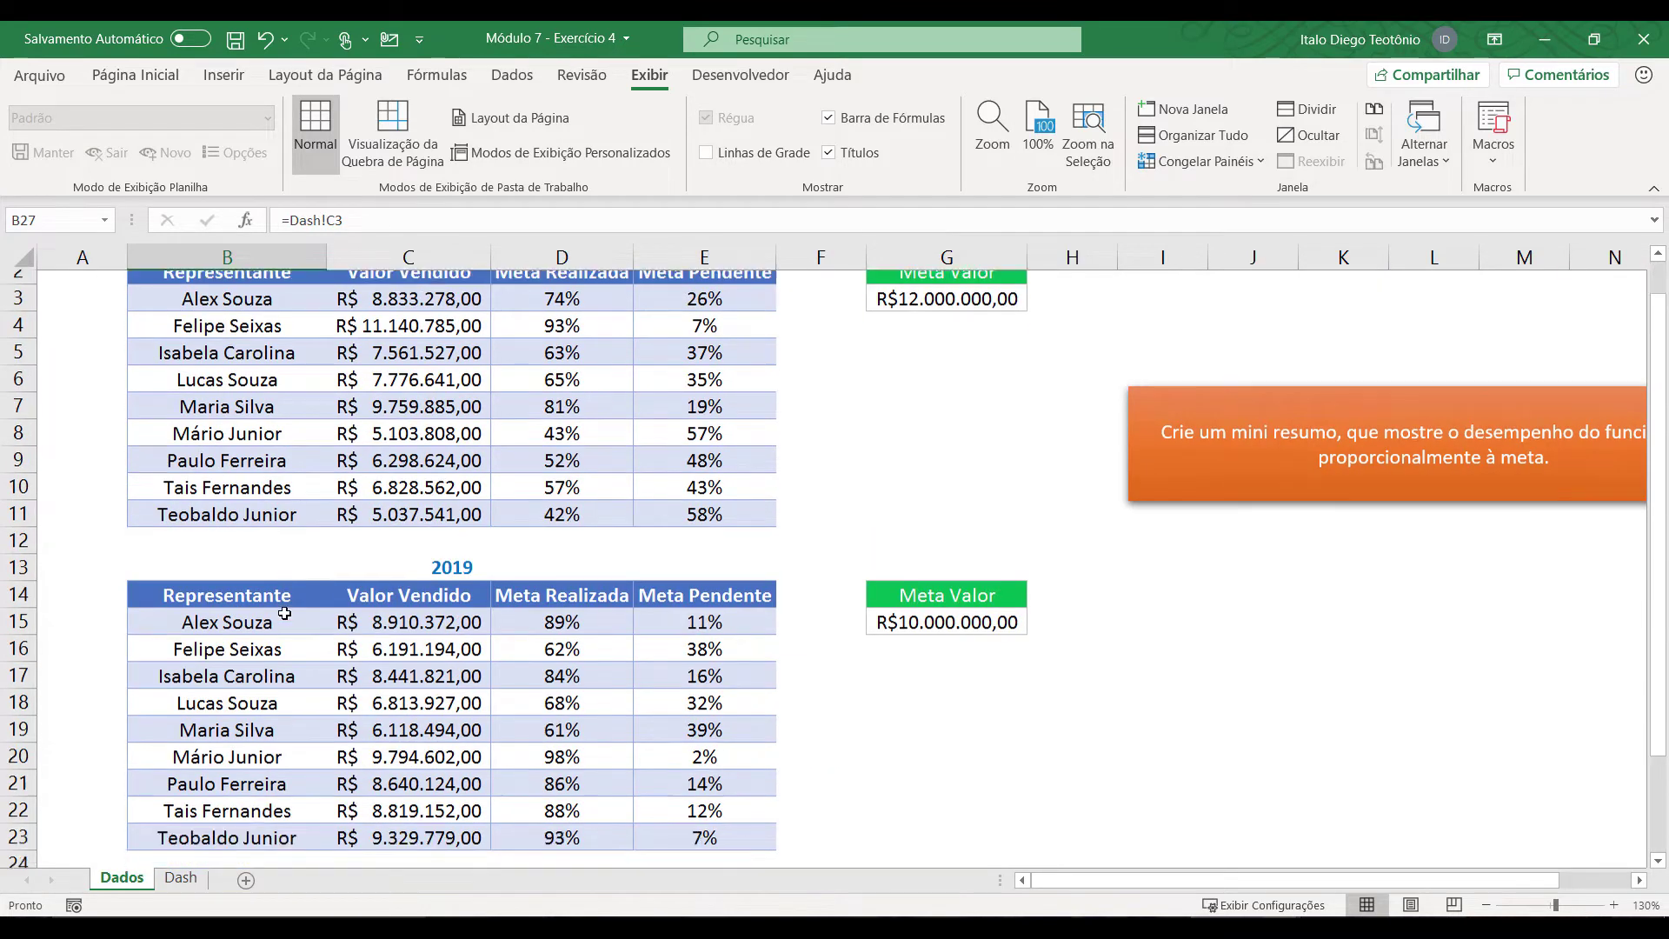
click(181, 878)
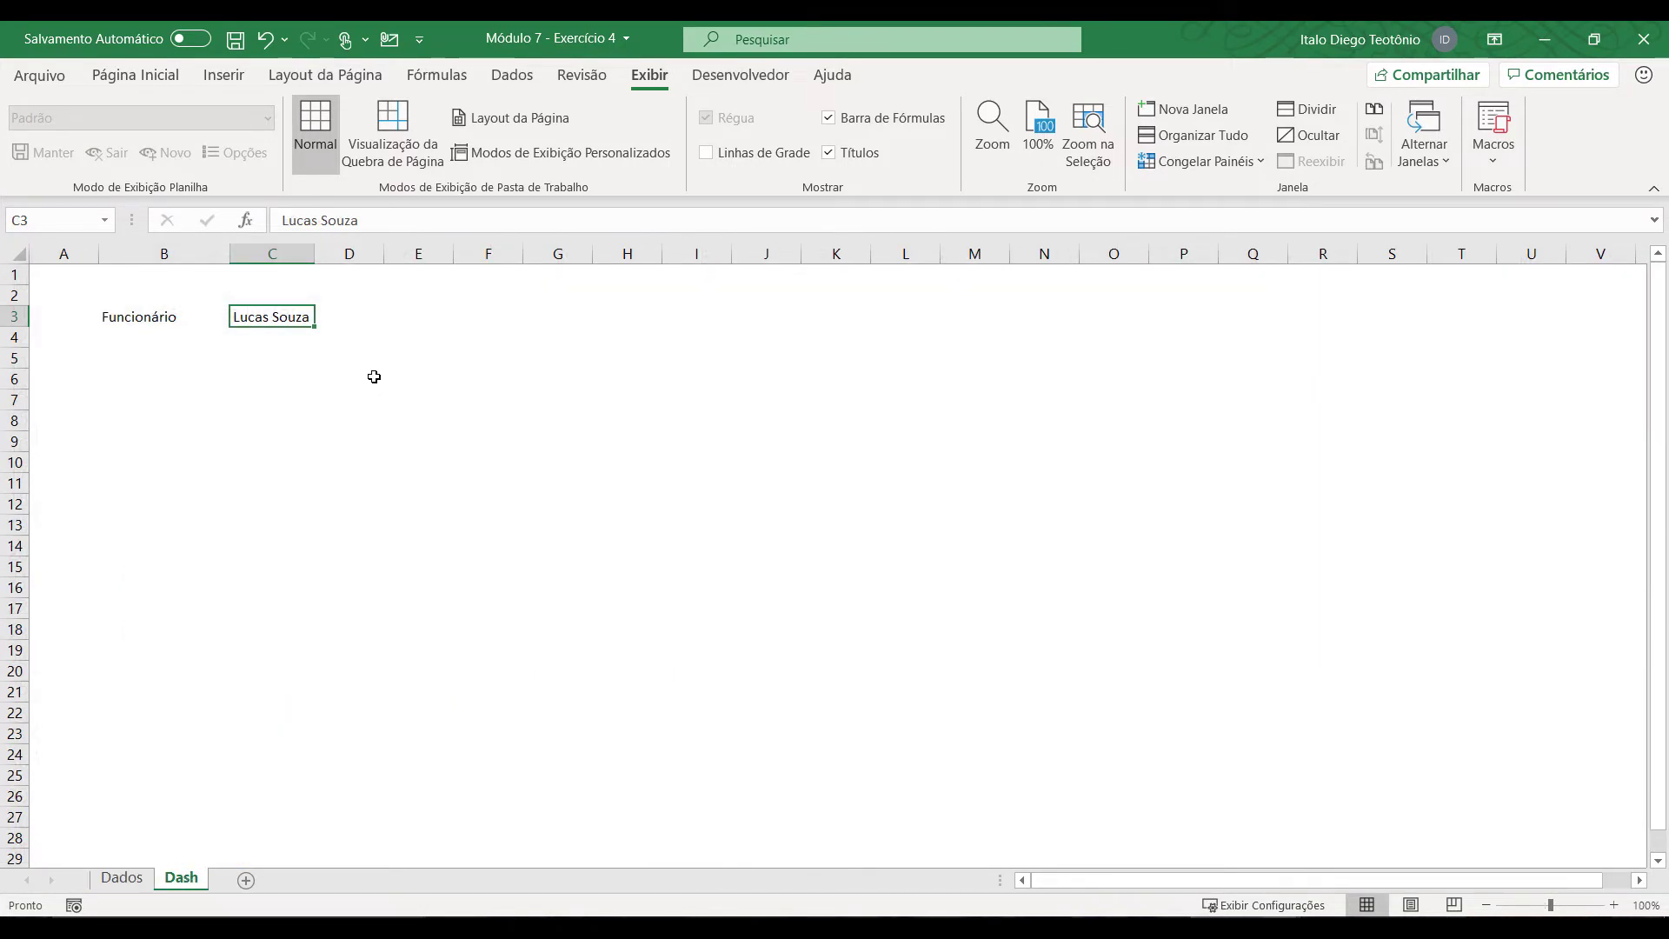
text(Paulo Ferreira)
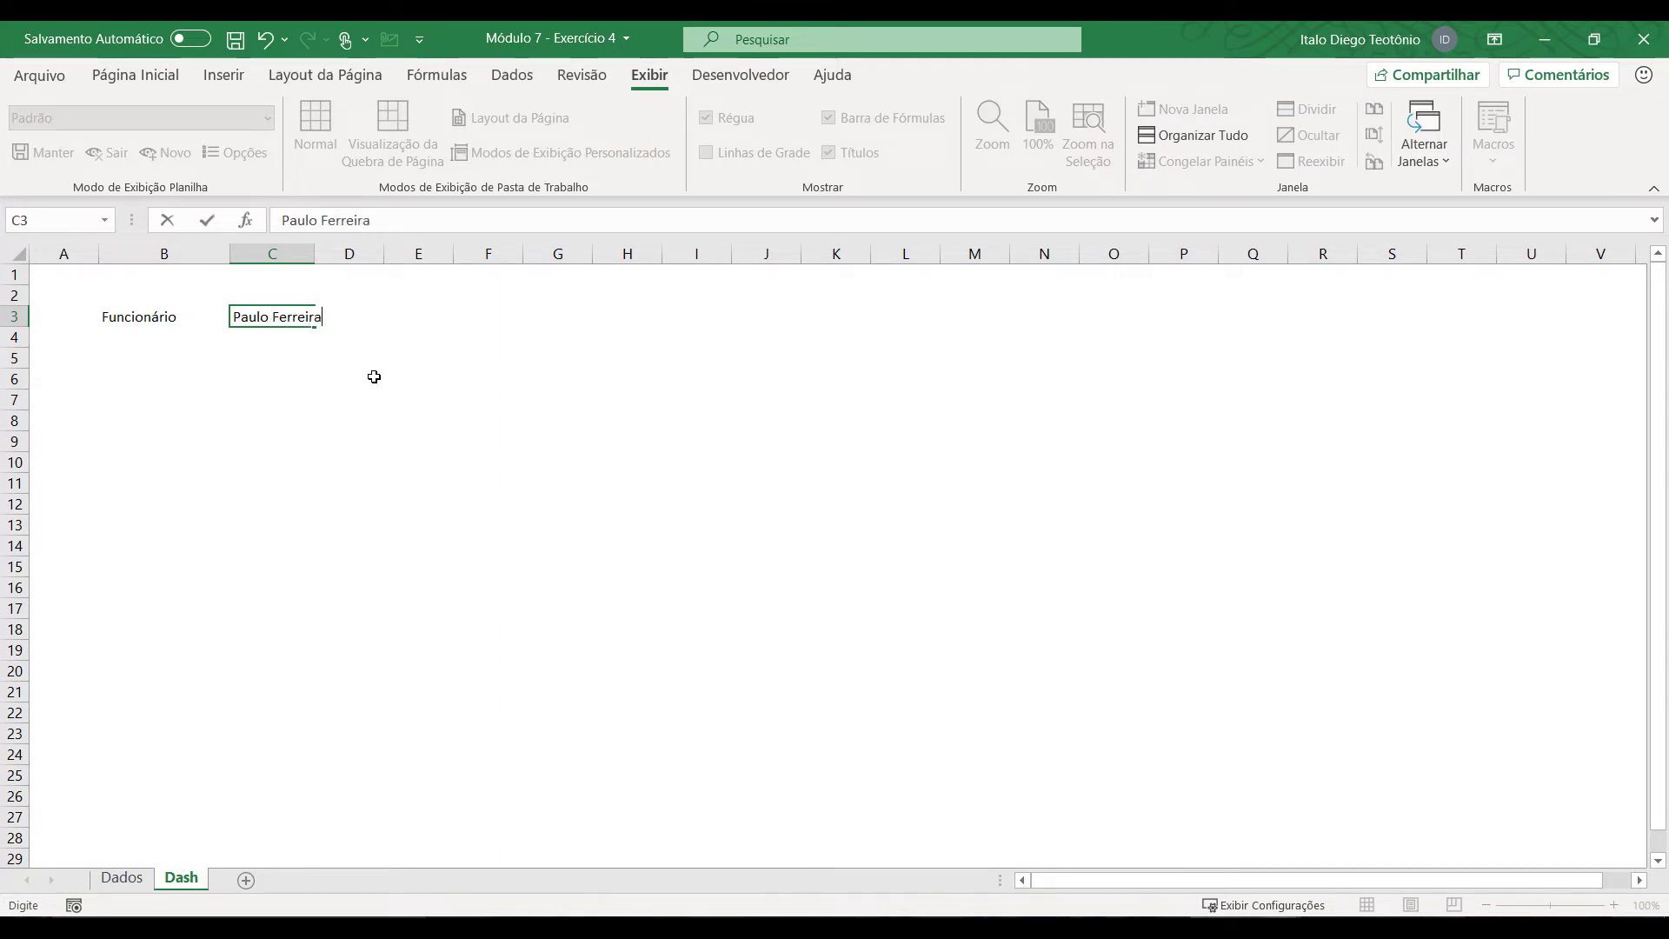
key(Return)
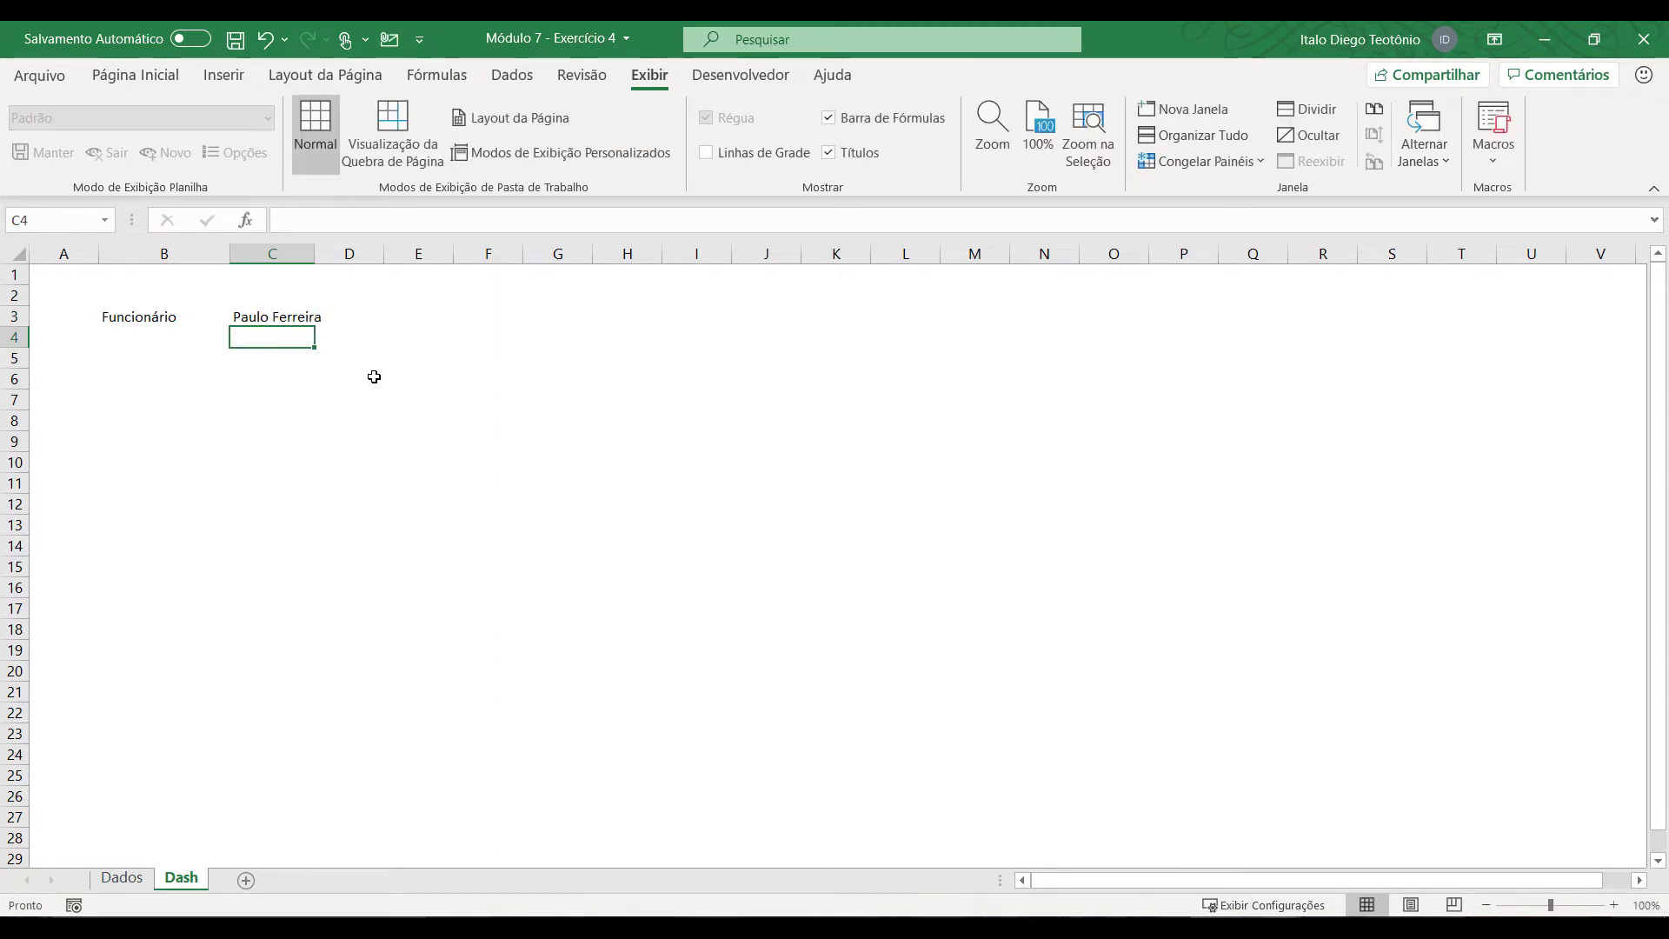
click(122, 878)
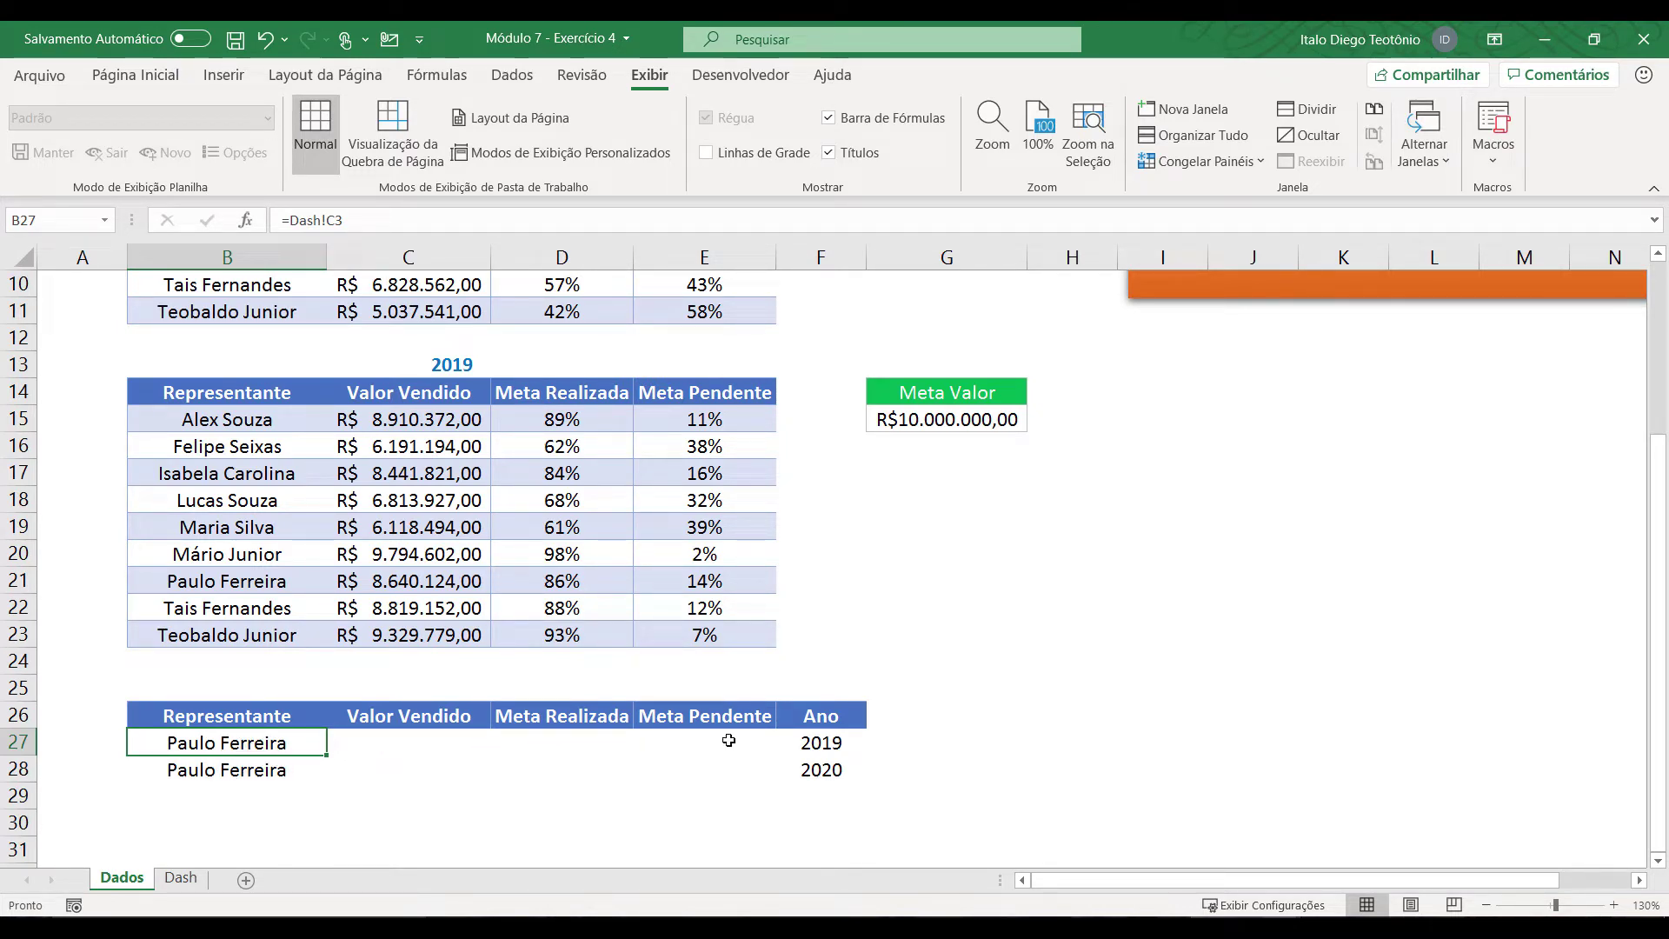
Step: Enter =PROCV(B27;$B$15:$E$23;2;0) in C27 of Dados to look up the employee's 2019 Valor Vendido
drag(417, 749, 764, 737)
click(387, 739)
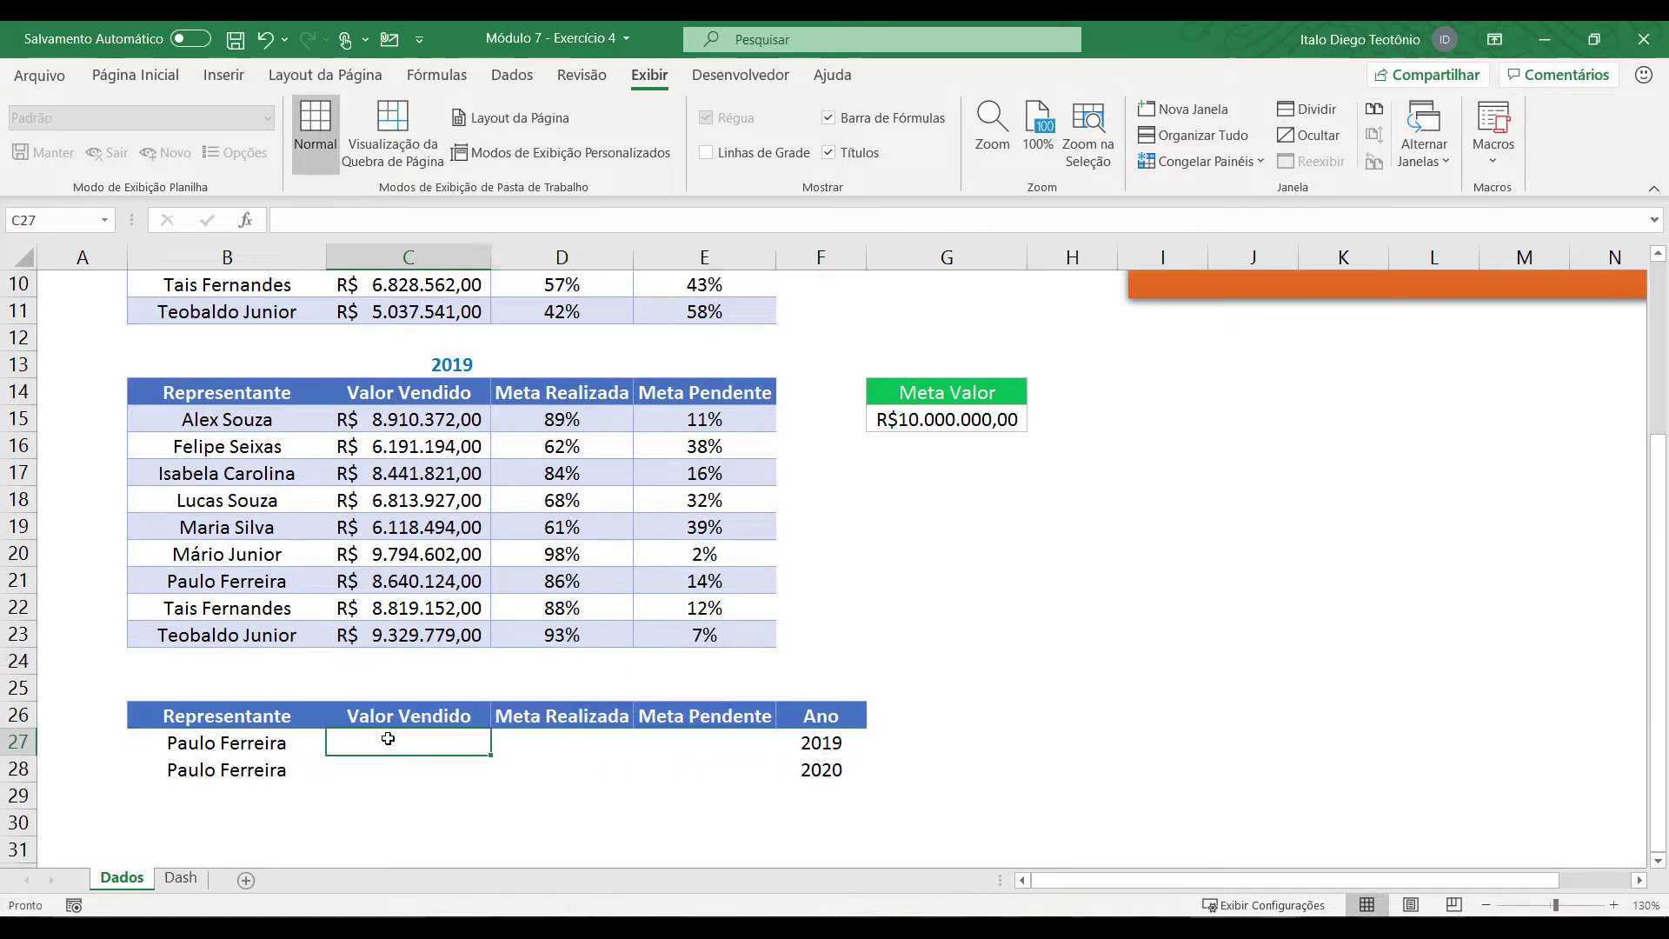
text(=p)
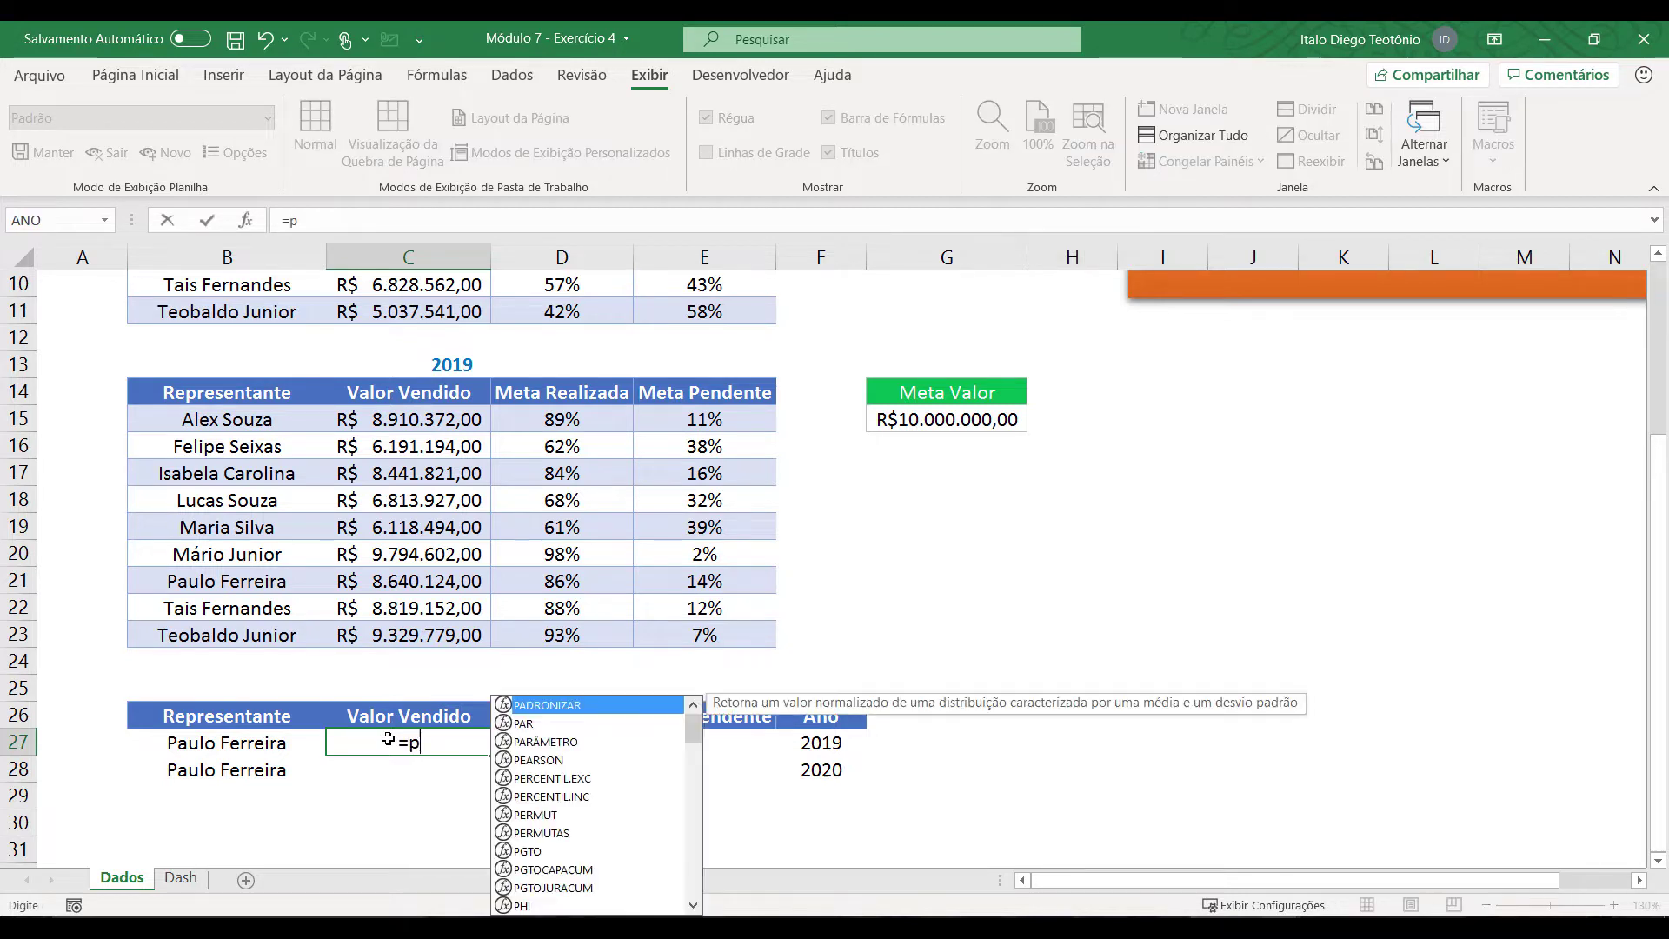
text(rocv()
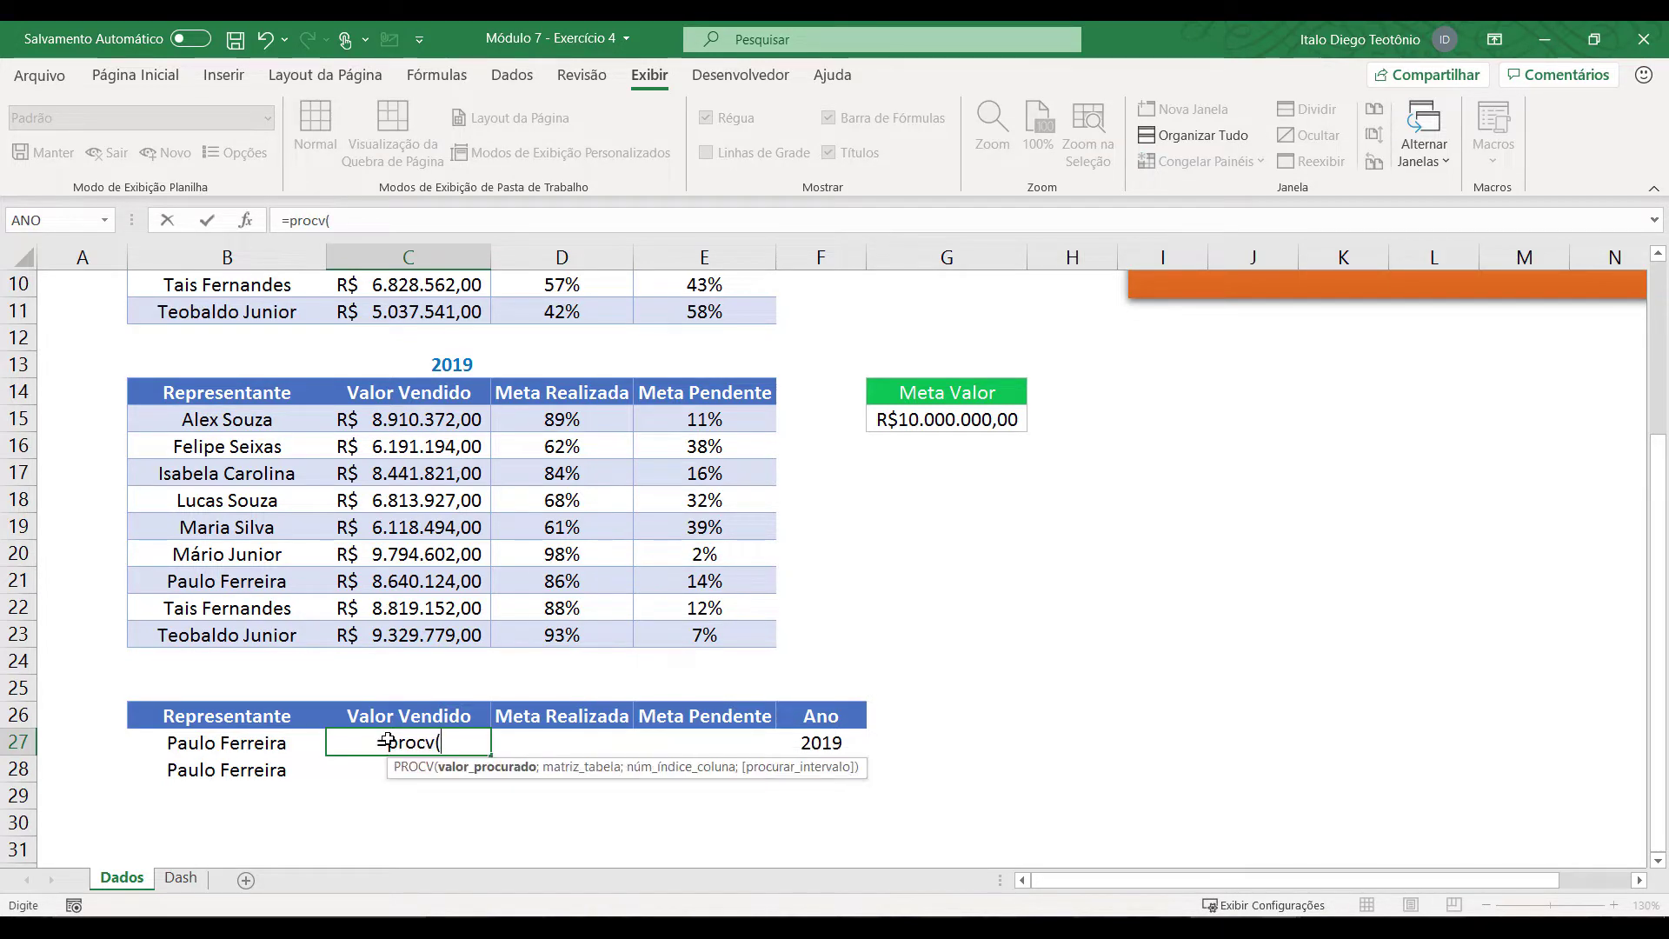
click(283, 746)
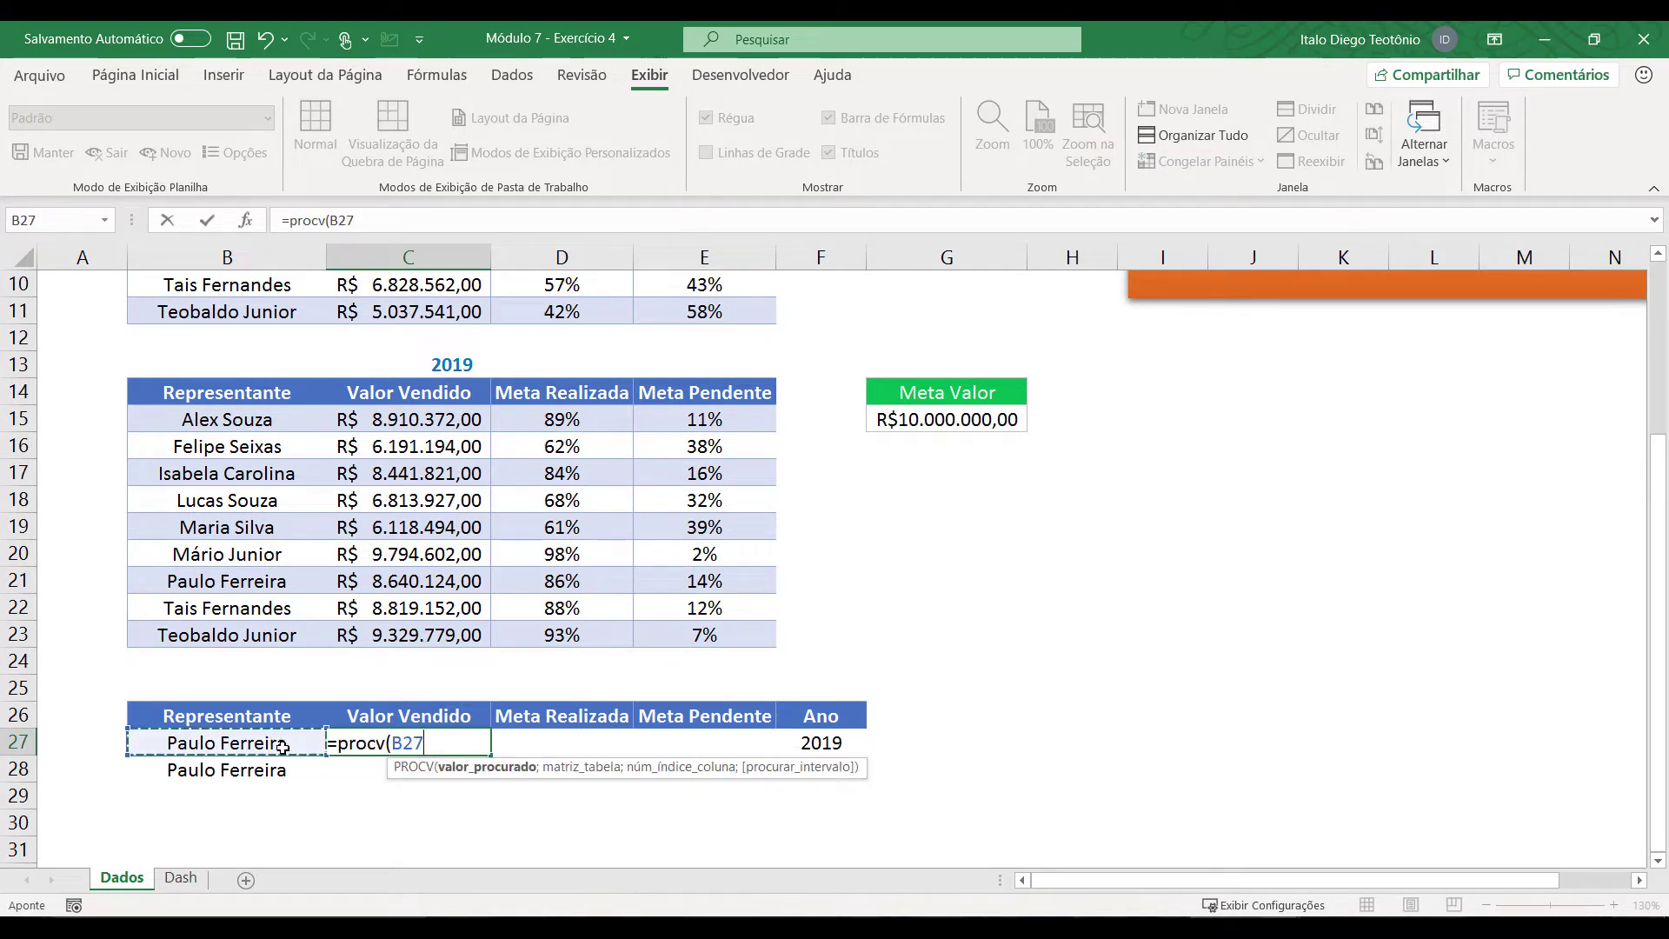
text(;)
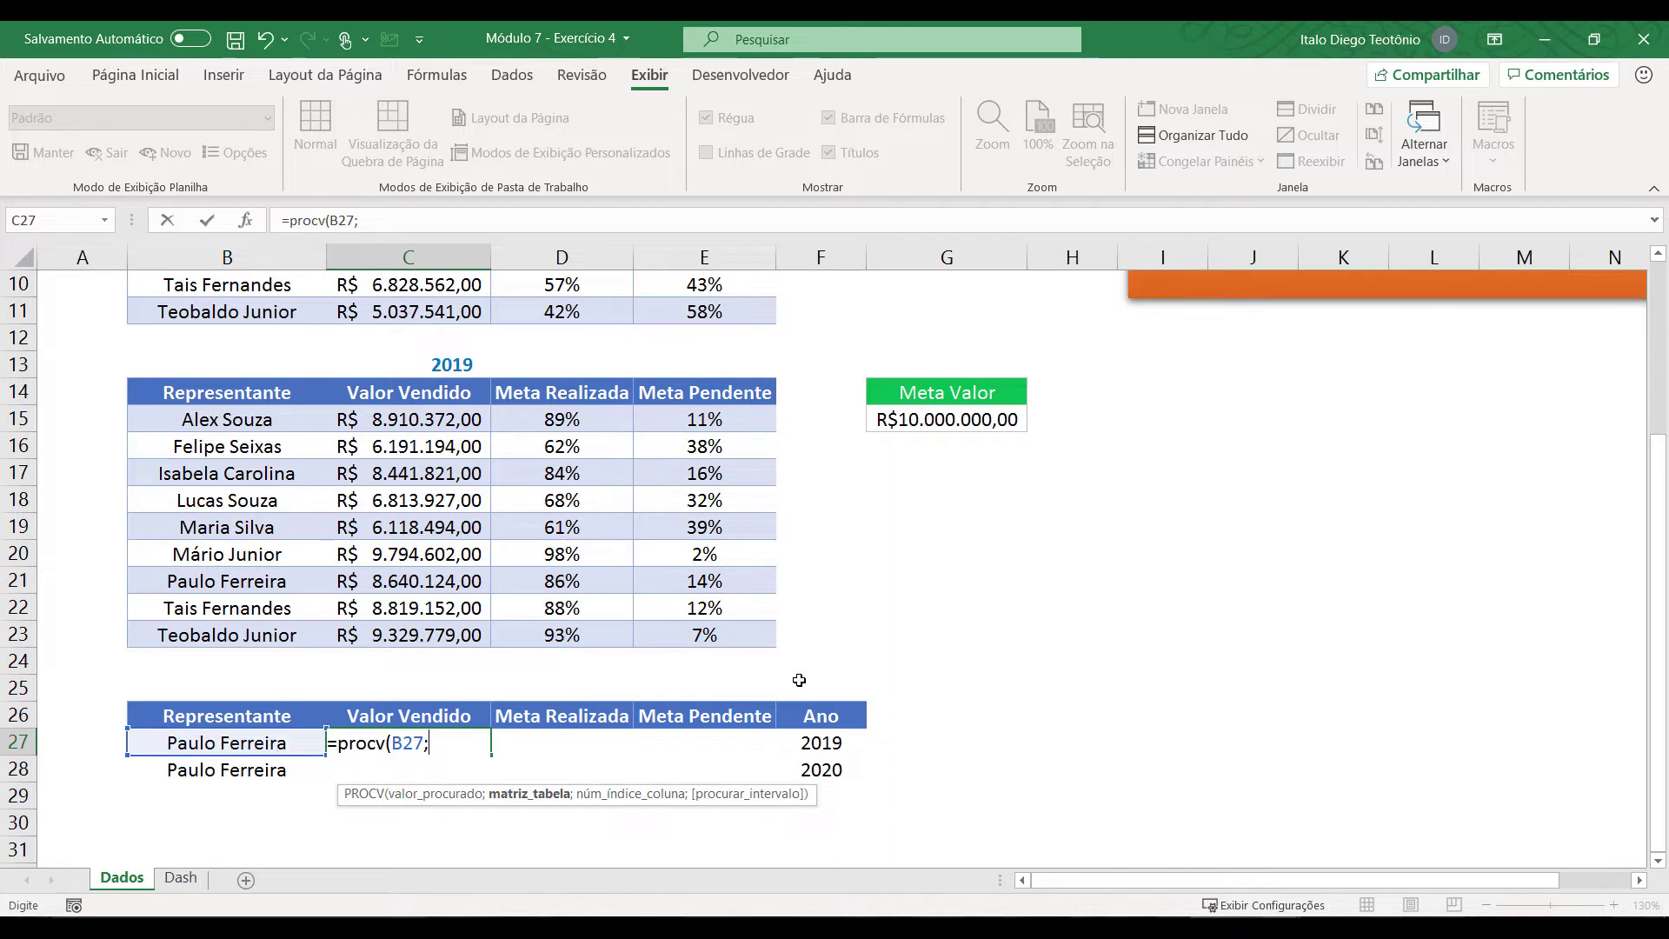
drag(206, 412, 672, 632)
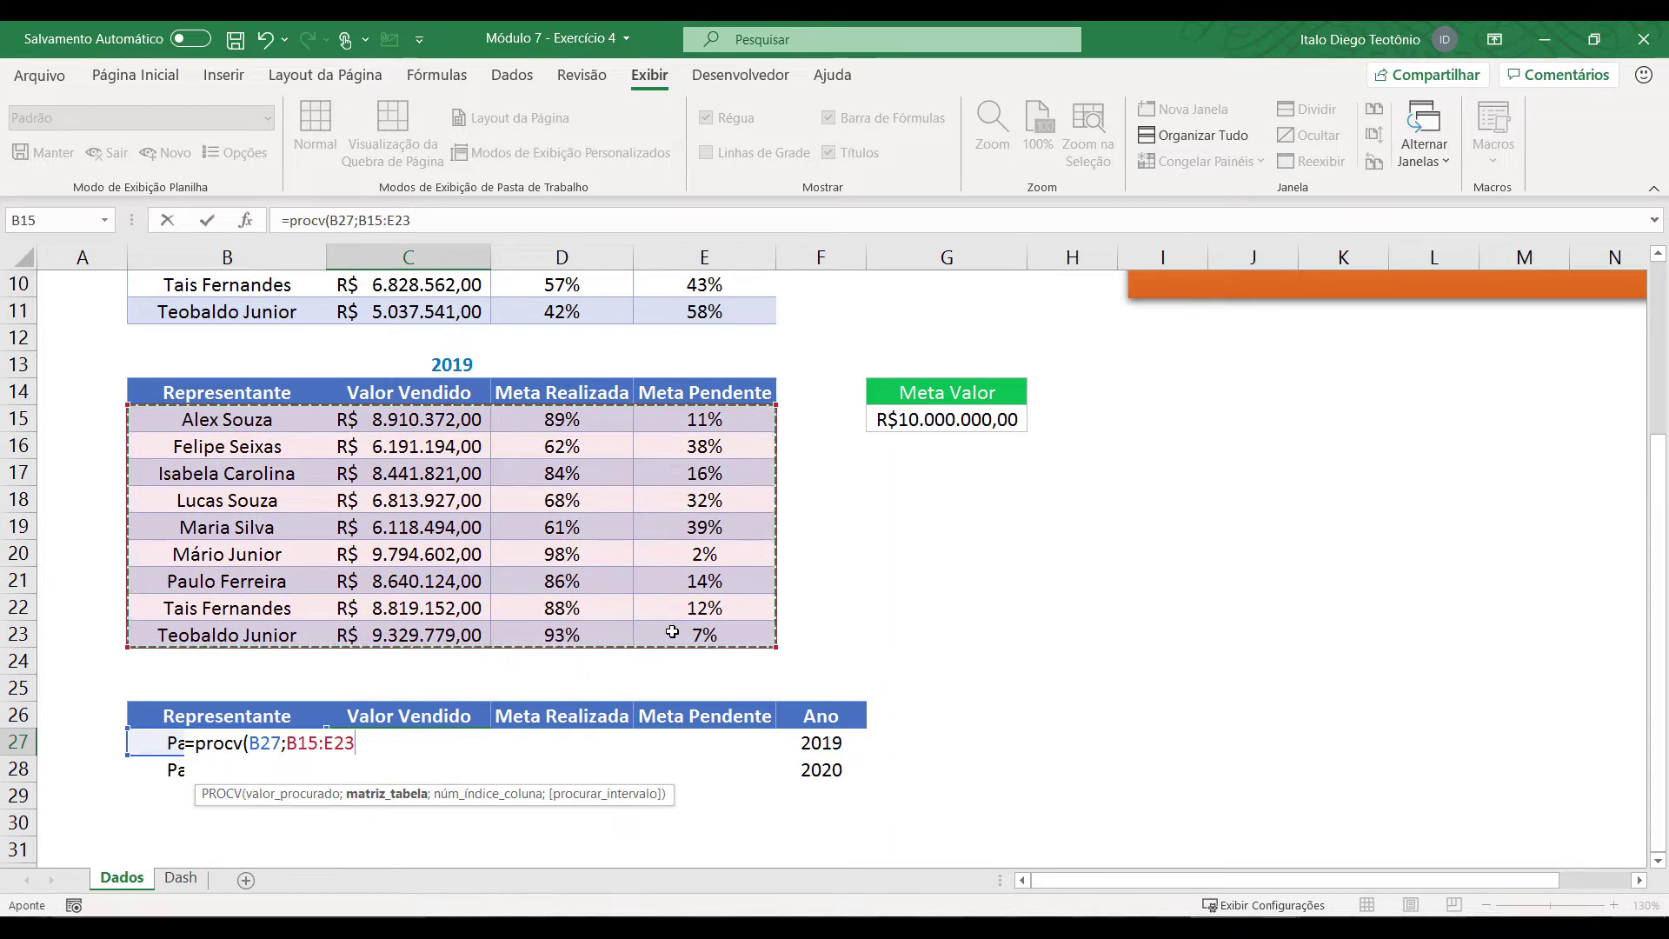
key(F4)
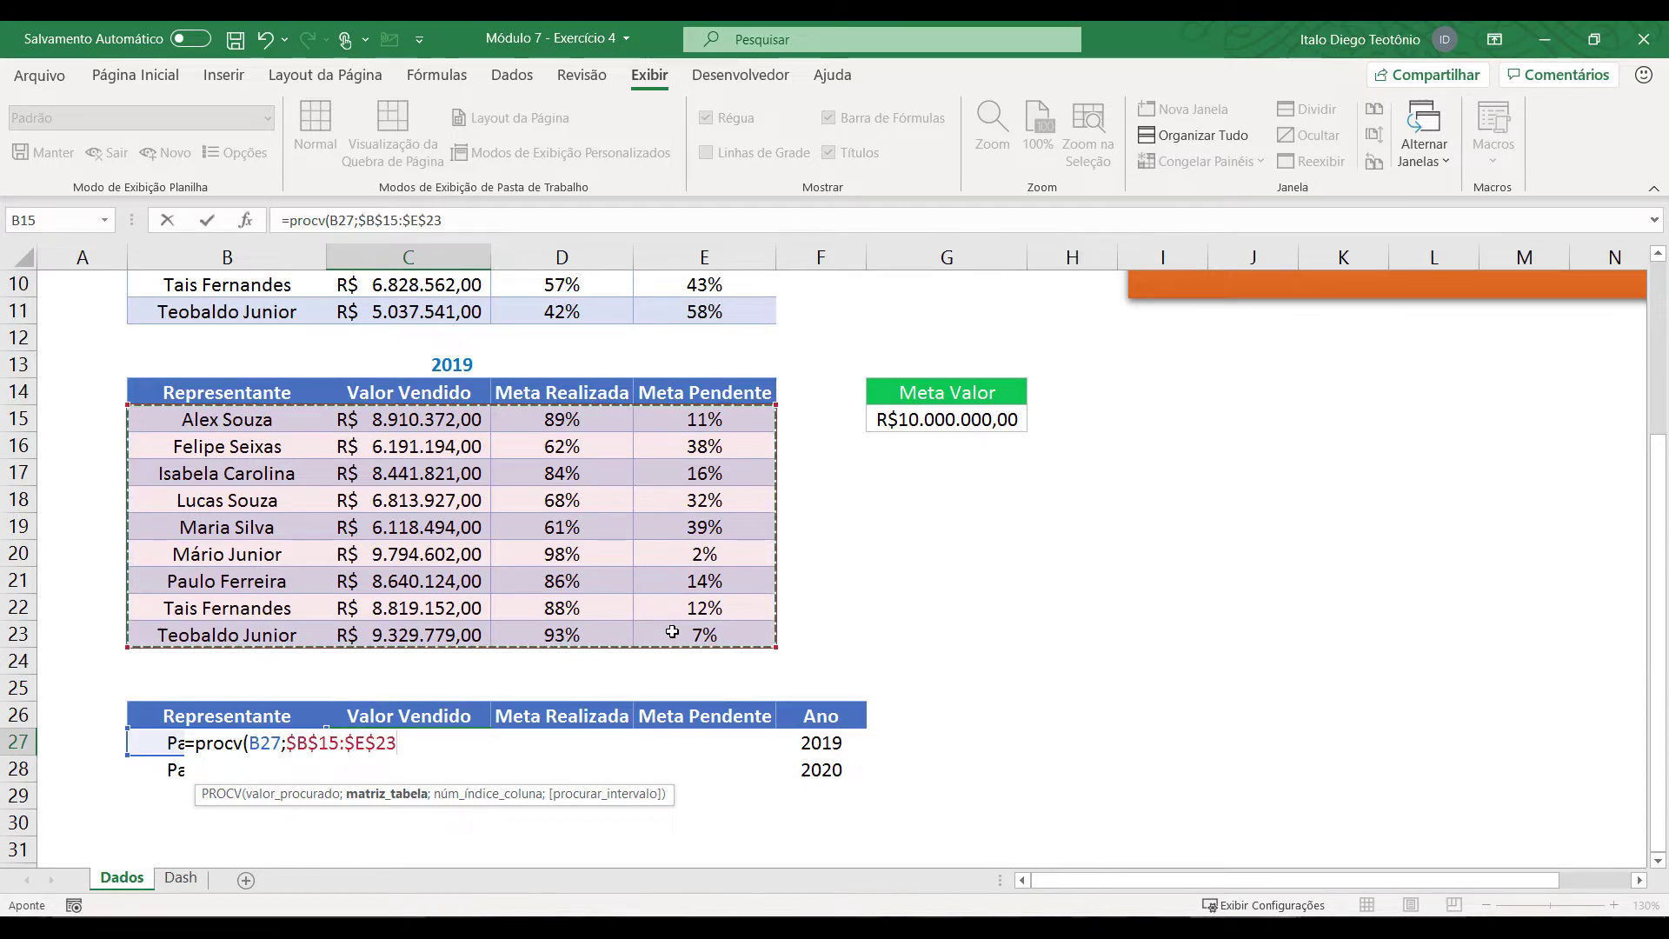
text(;2)
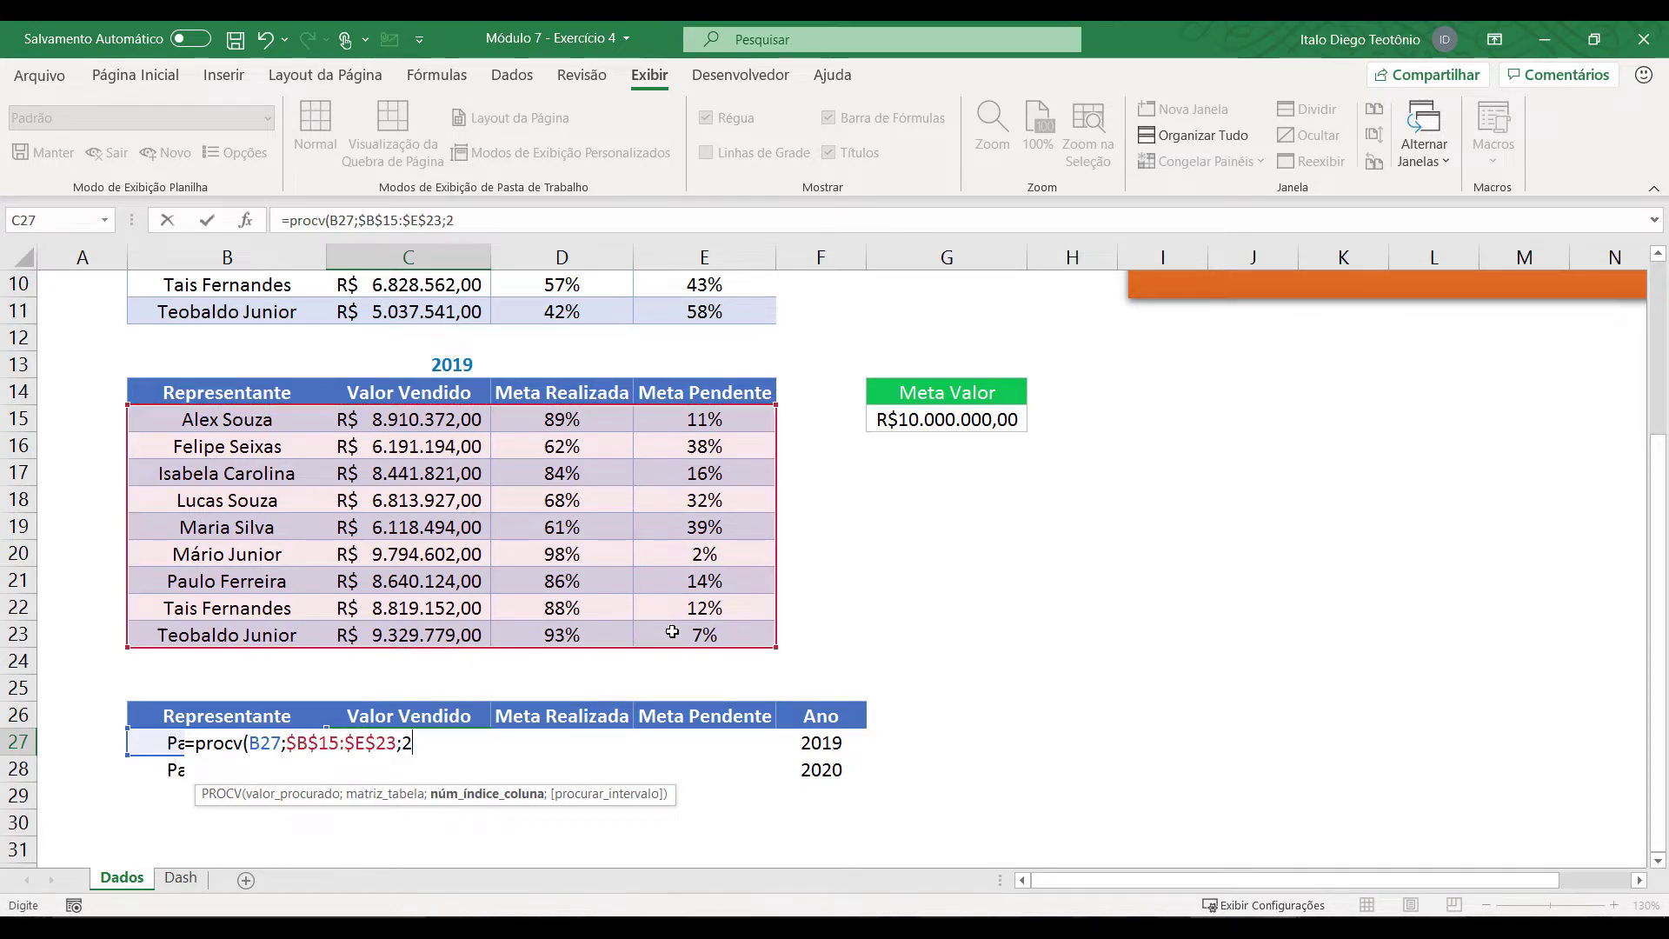
text(;0)
key(Return)
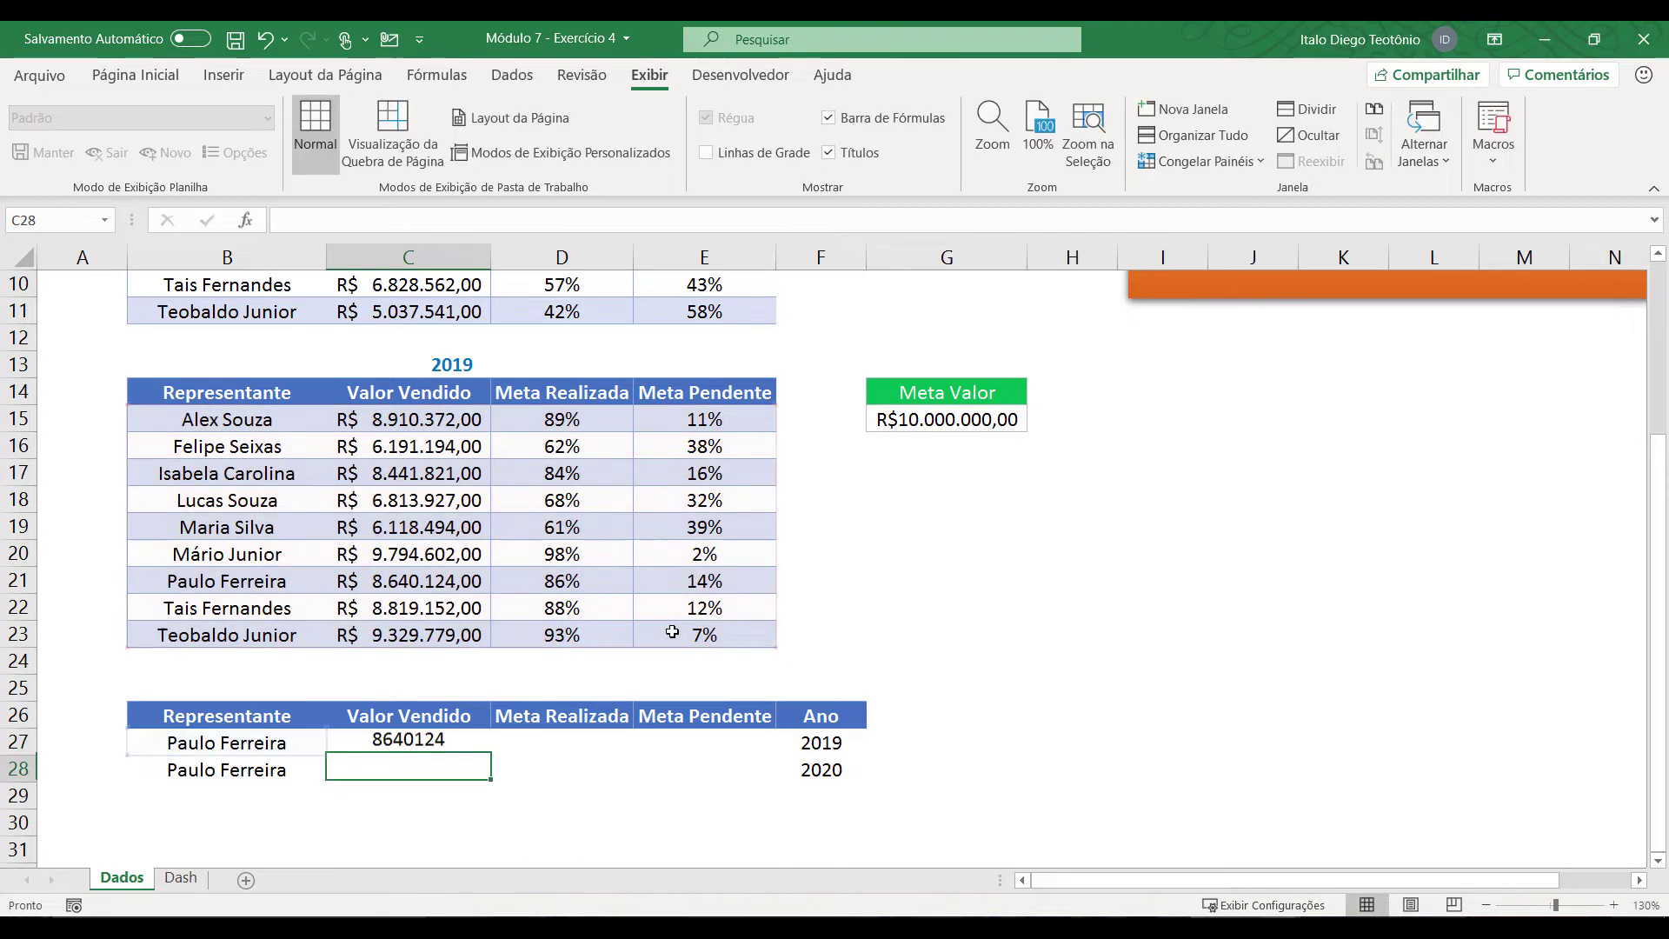
key(Up)
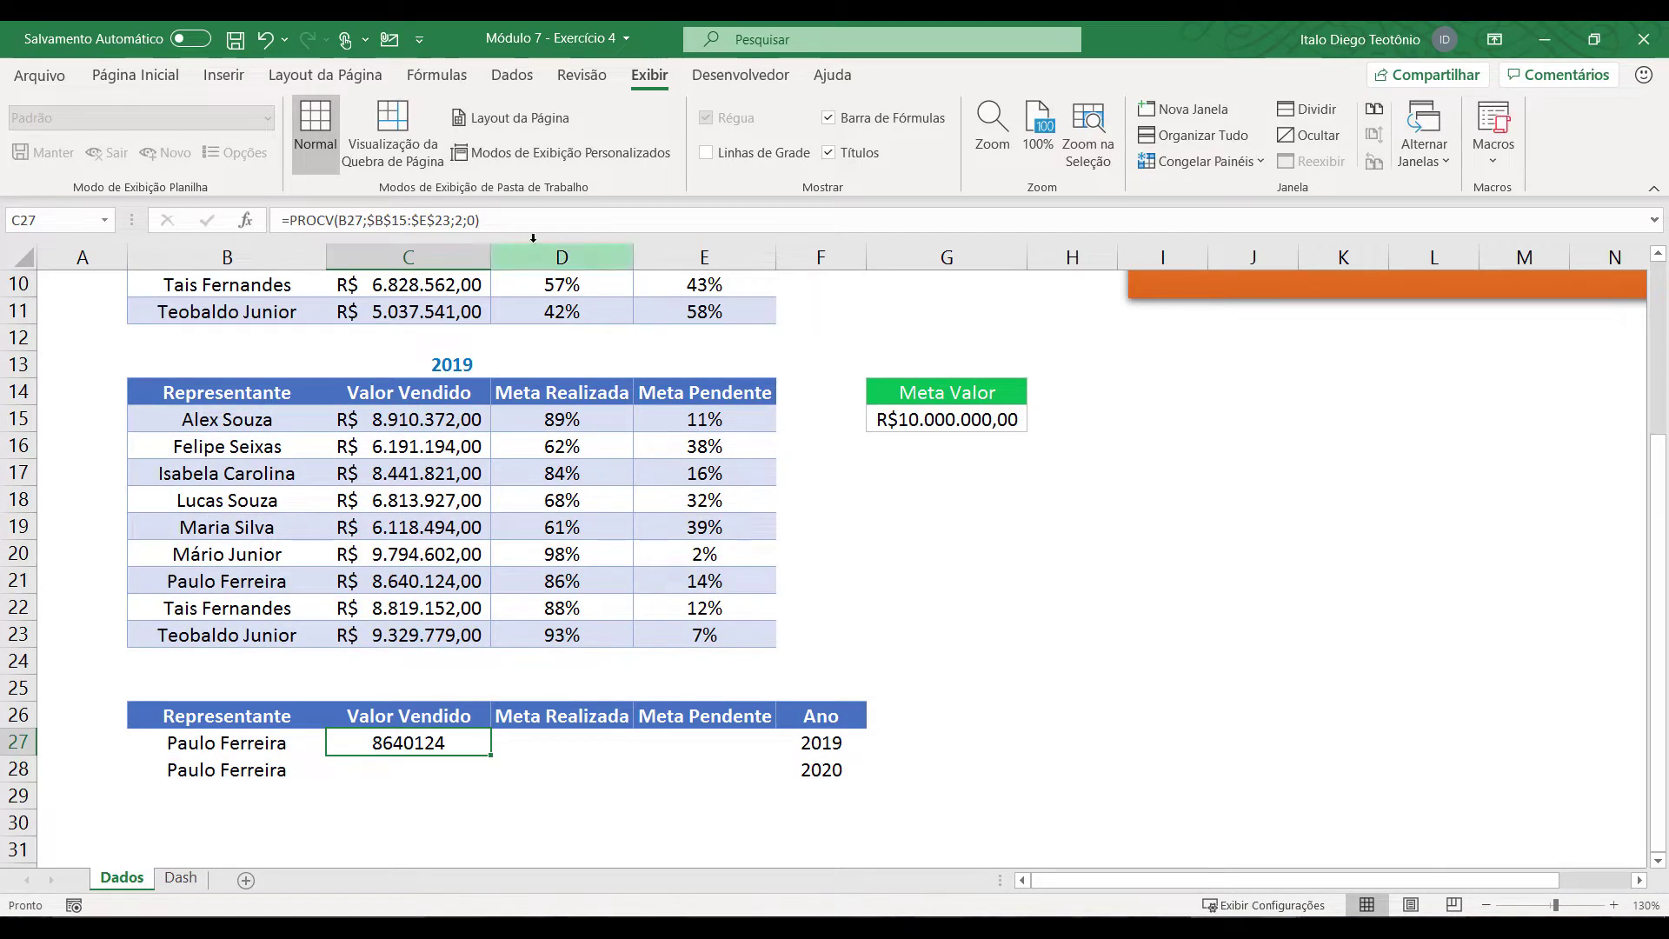
Step: Enter =PROCV(B27;$B$15:$E$23;3;0) in D27 to look up the employee's 2019 Meta Realizada, reusing the formula from C27
drag(480, 220, 251, 206)
key(ctrl+c)
key(Return)
key(Right)
key(Up)
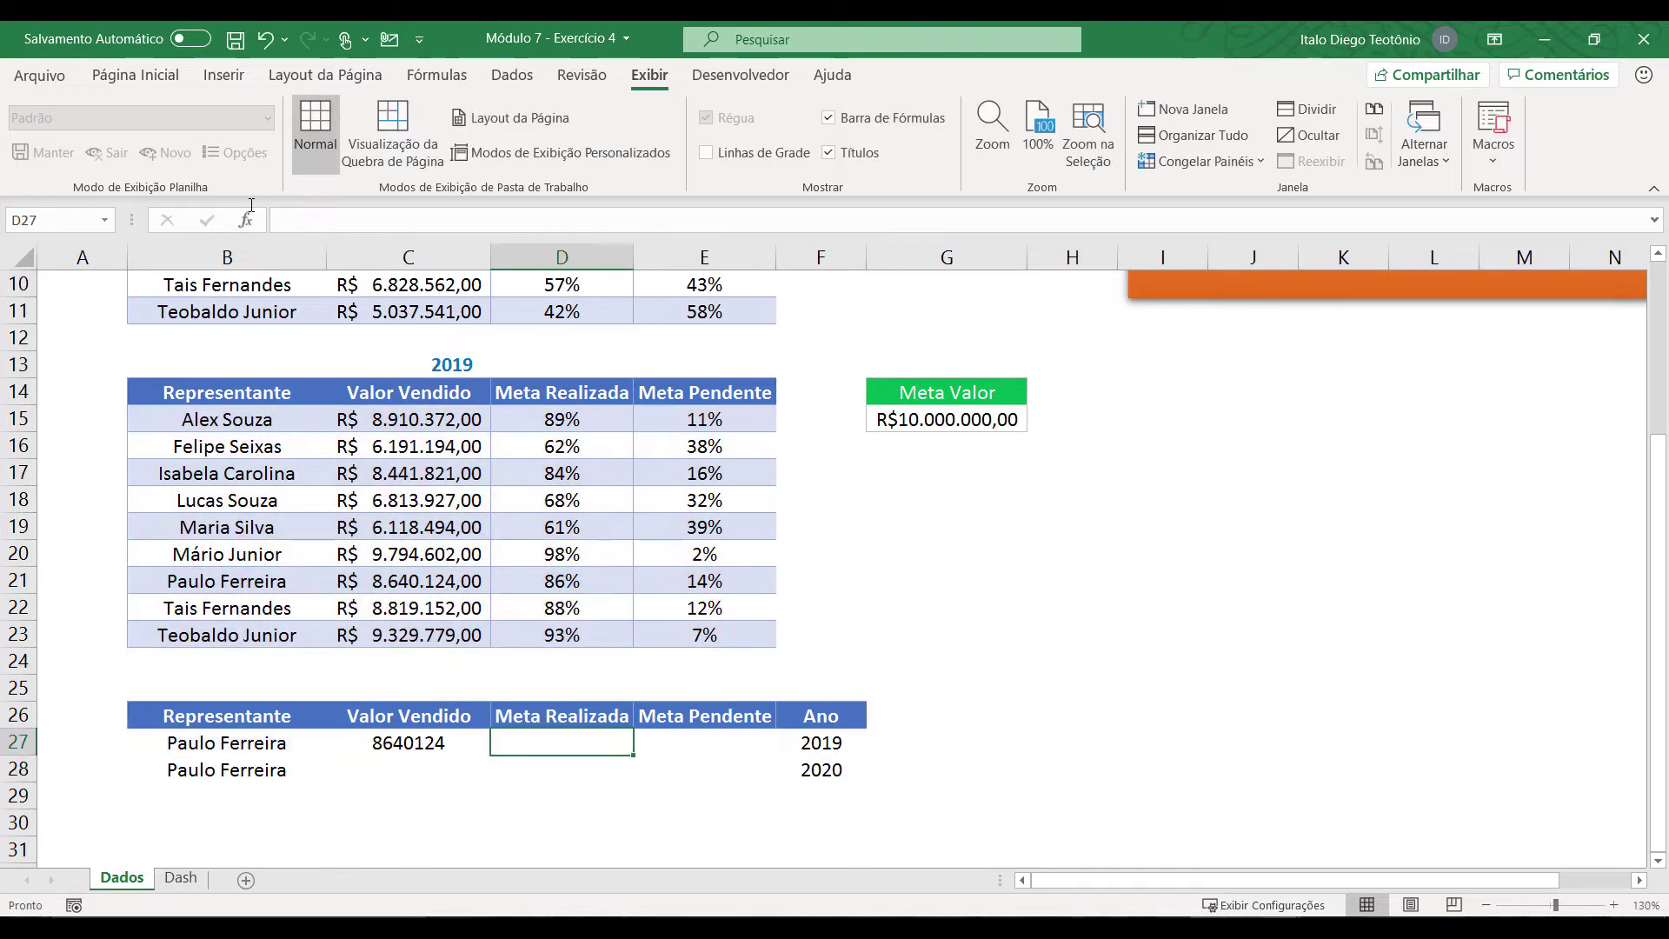
key(F2)
key(ctrl+v)
key(Left)
key(Left)
key(Left)
key(BackSpace)
text(3)
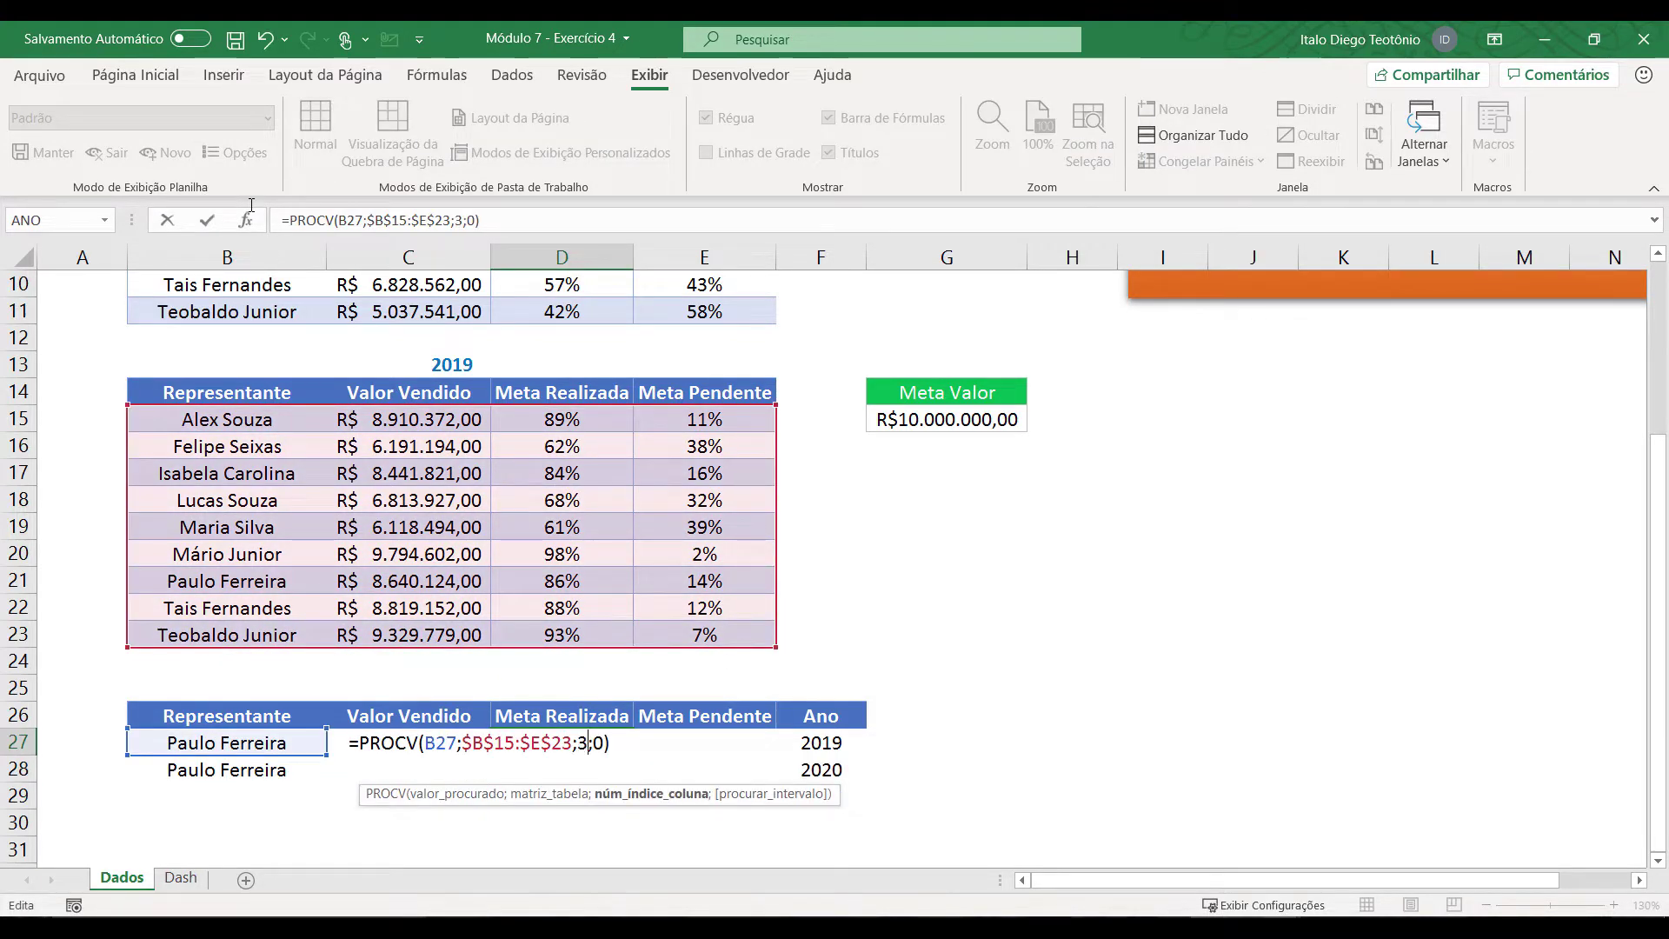
key(Return)
Step: Enter =PROCV(B27;$B$15:$E$23;4;0) in E27 to look up the employee's 2019 Meta Pendente
key(Right)
key(Up)
key(F2)
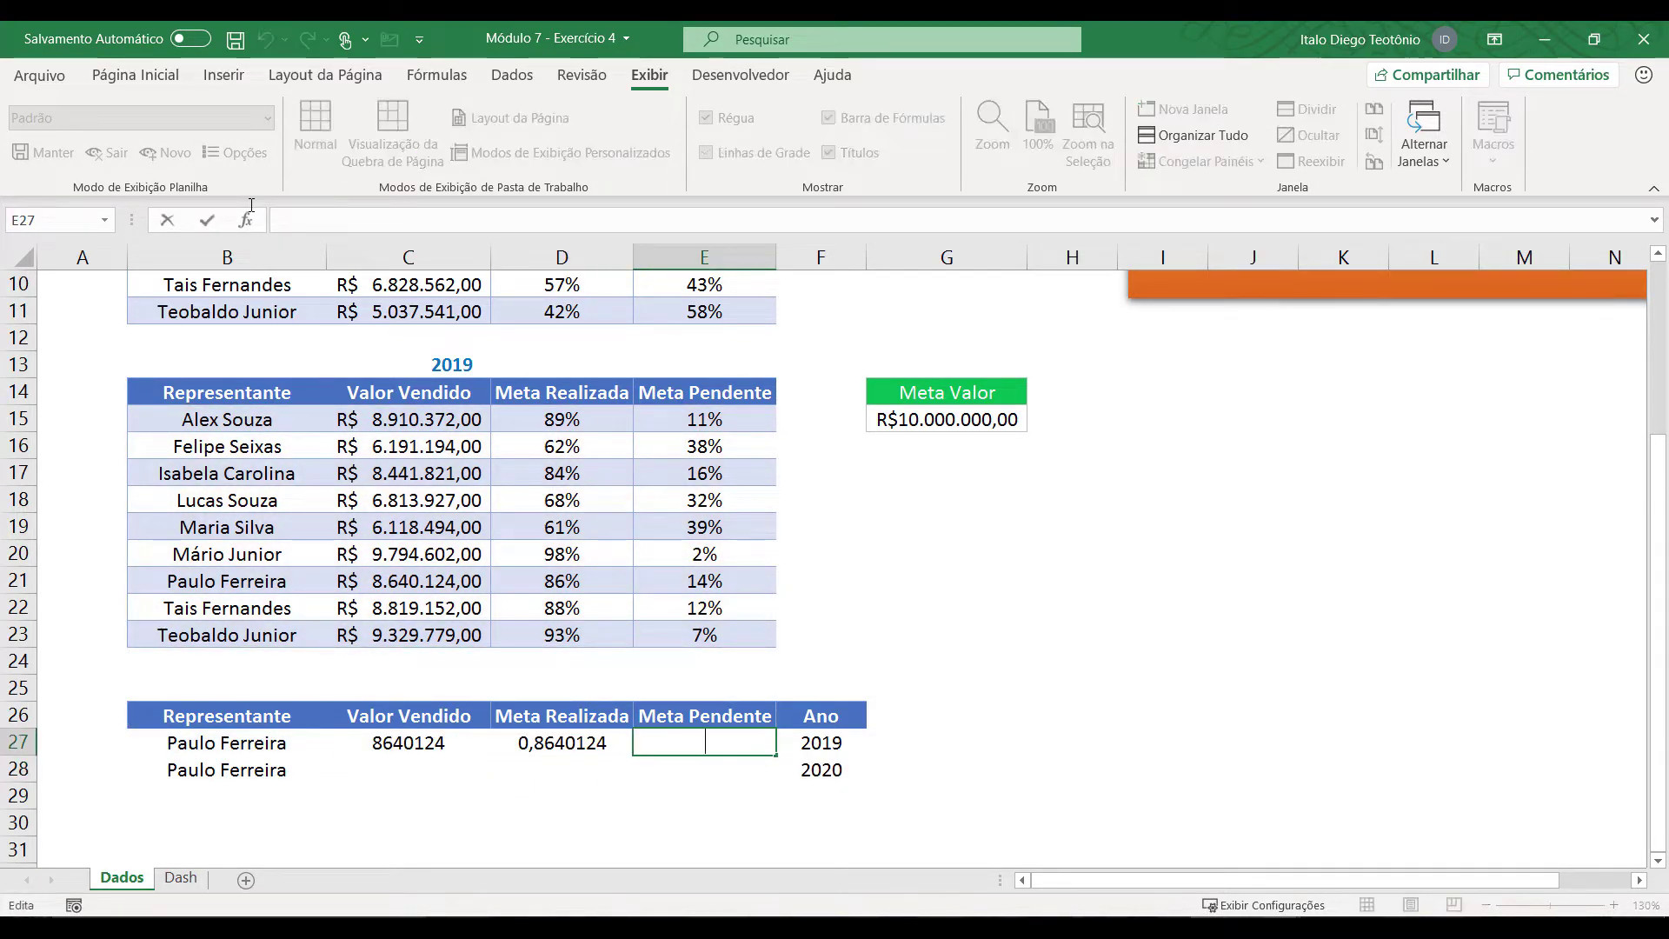
key(ctrl+v)
key(Left)
key(Left)
key(Left)
key(BackSpace)
text(4)
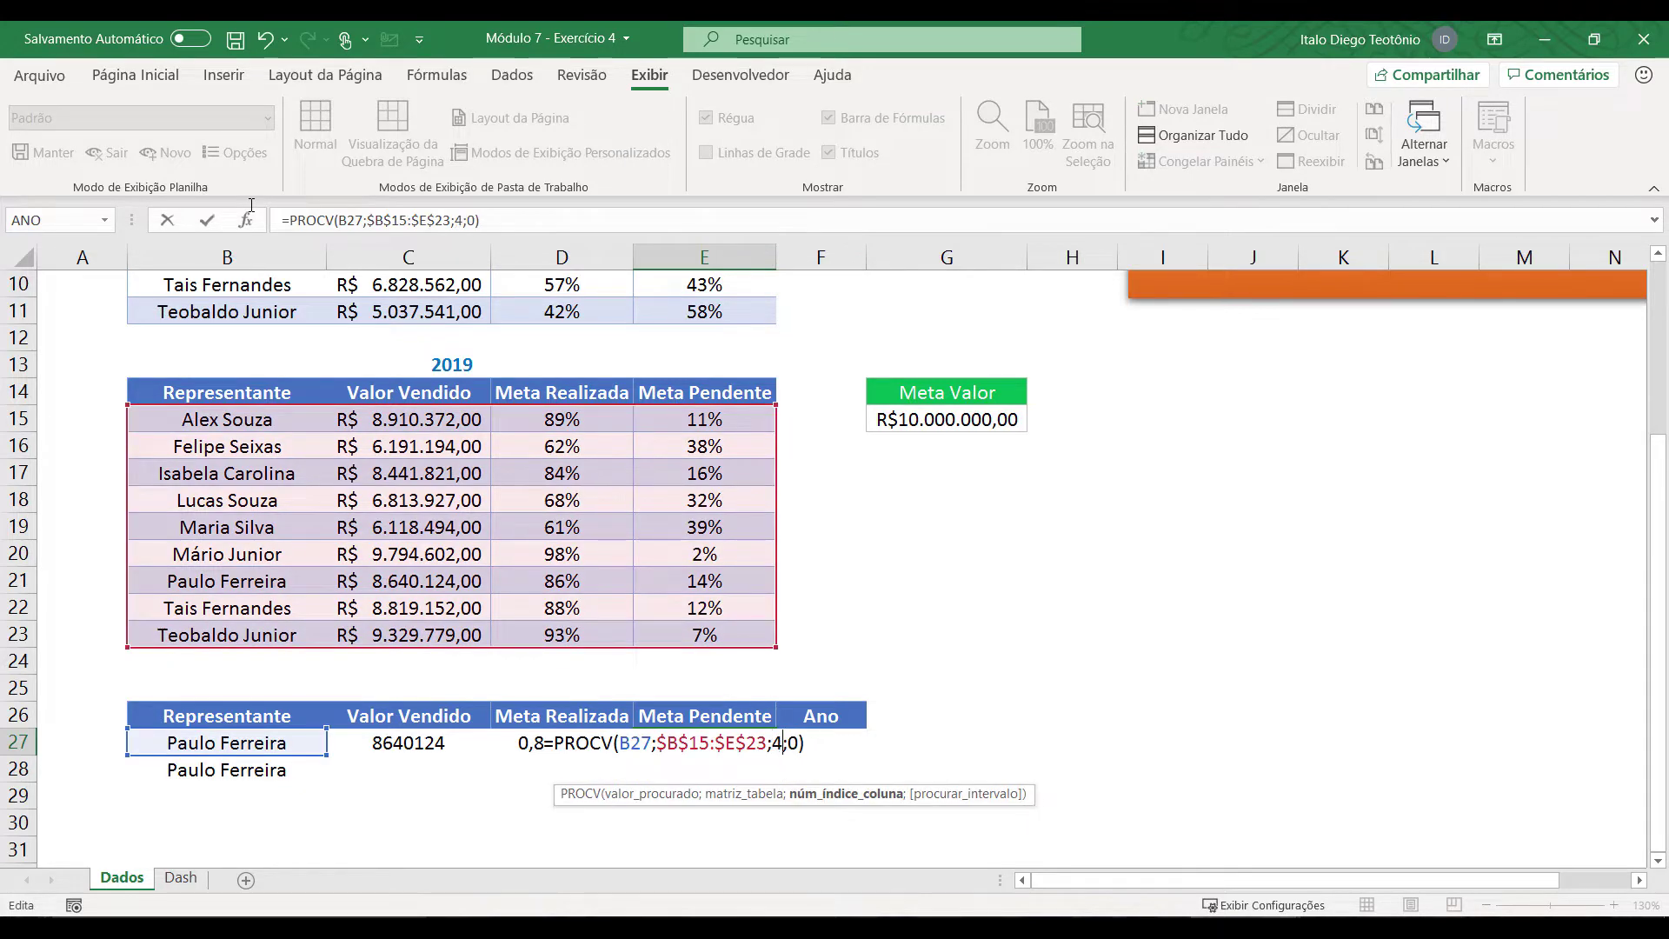
key(Return)
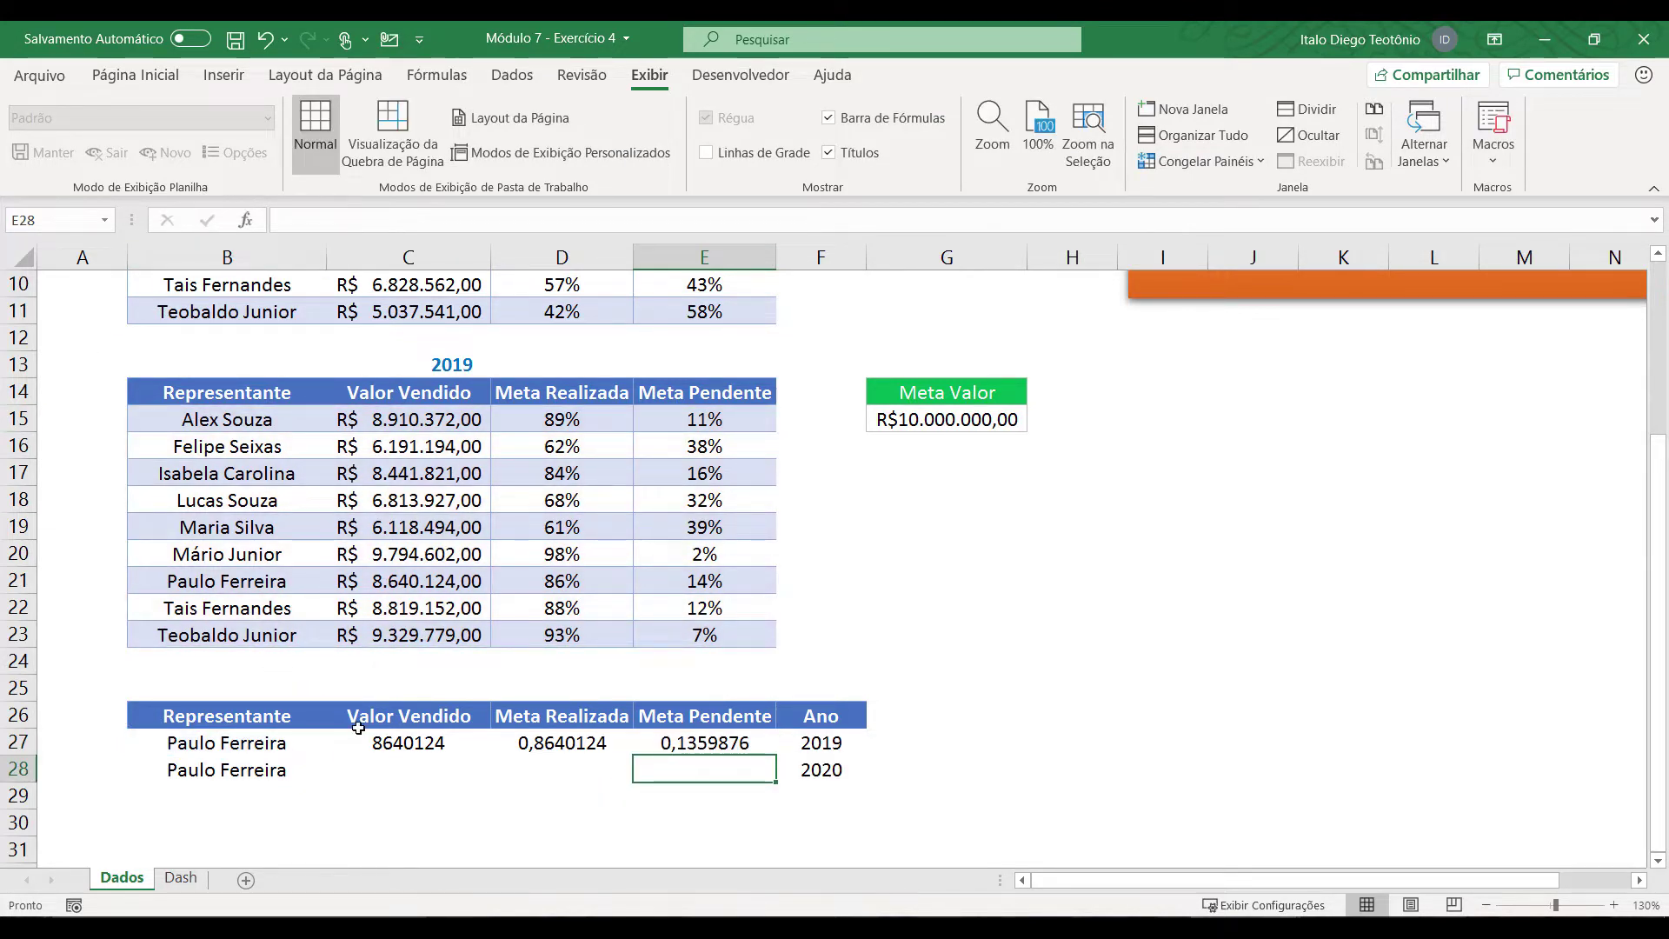
Step: Format C27:C28 with the R$ accounting number format and D27:E28 as percentages
click(379, 745)
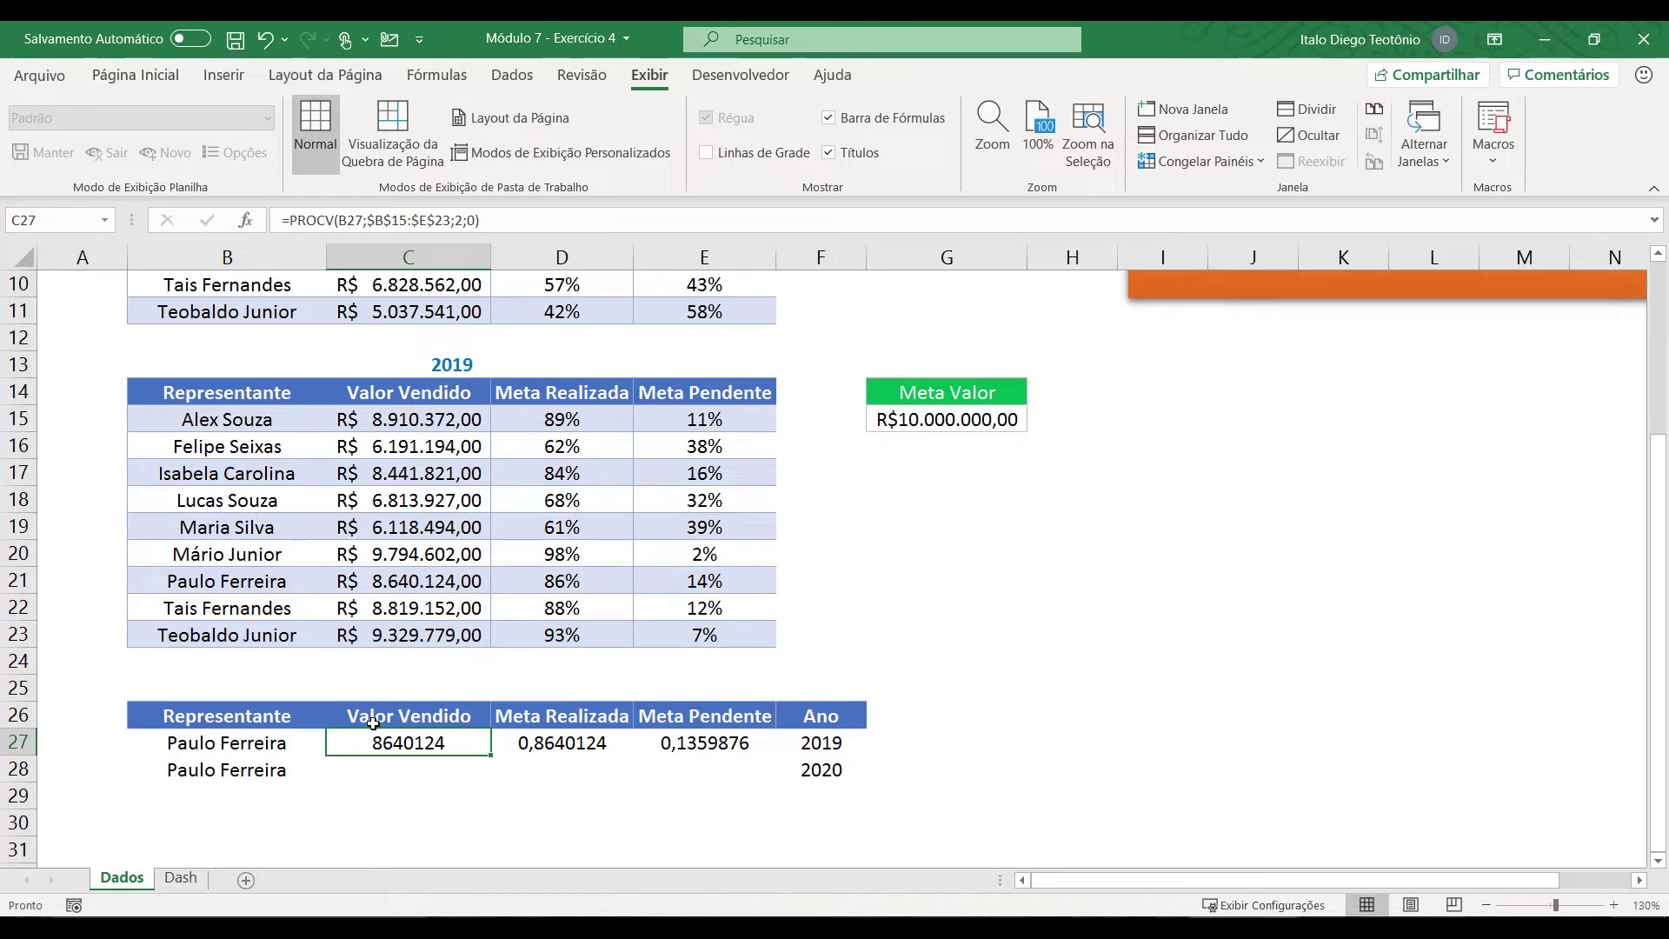
drag(380, 744, 382, 774)
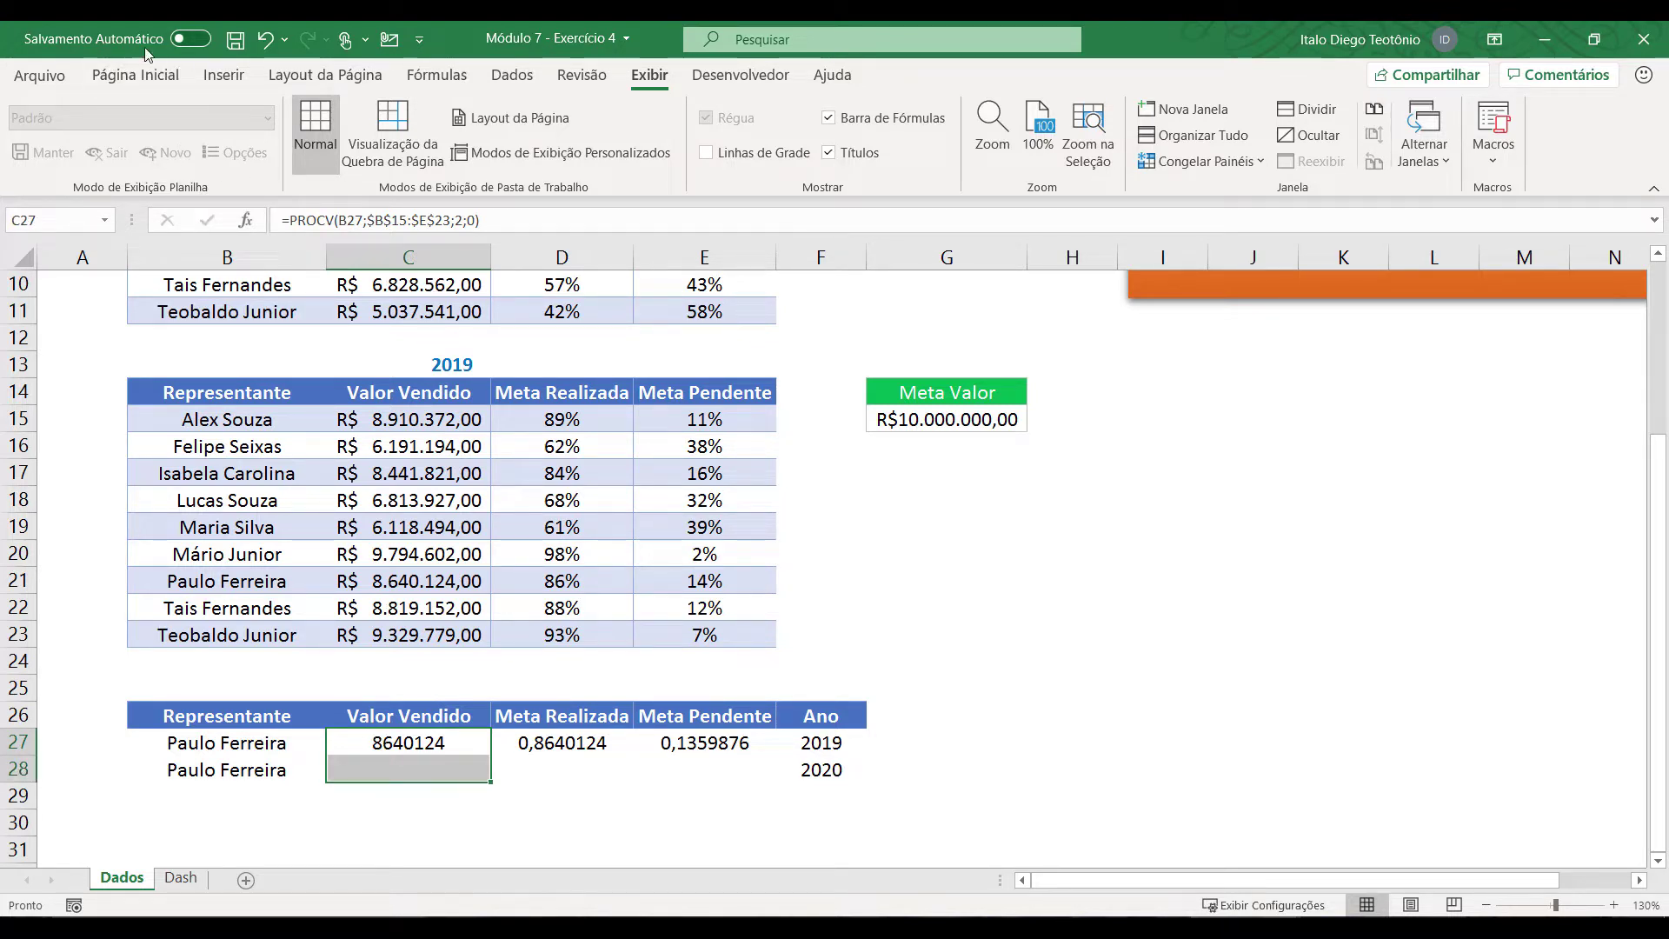
click(136, 75)
click(776, 153)
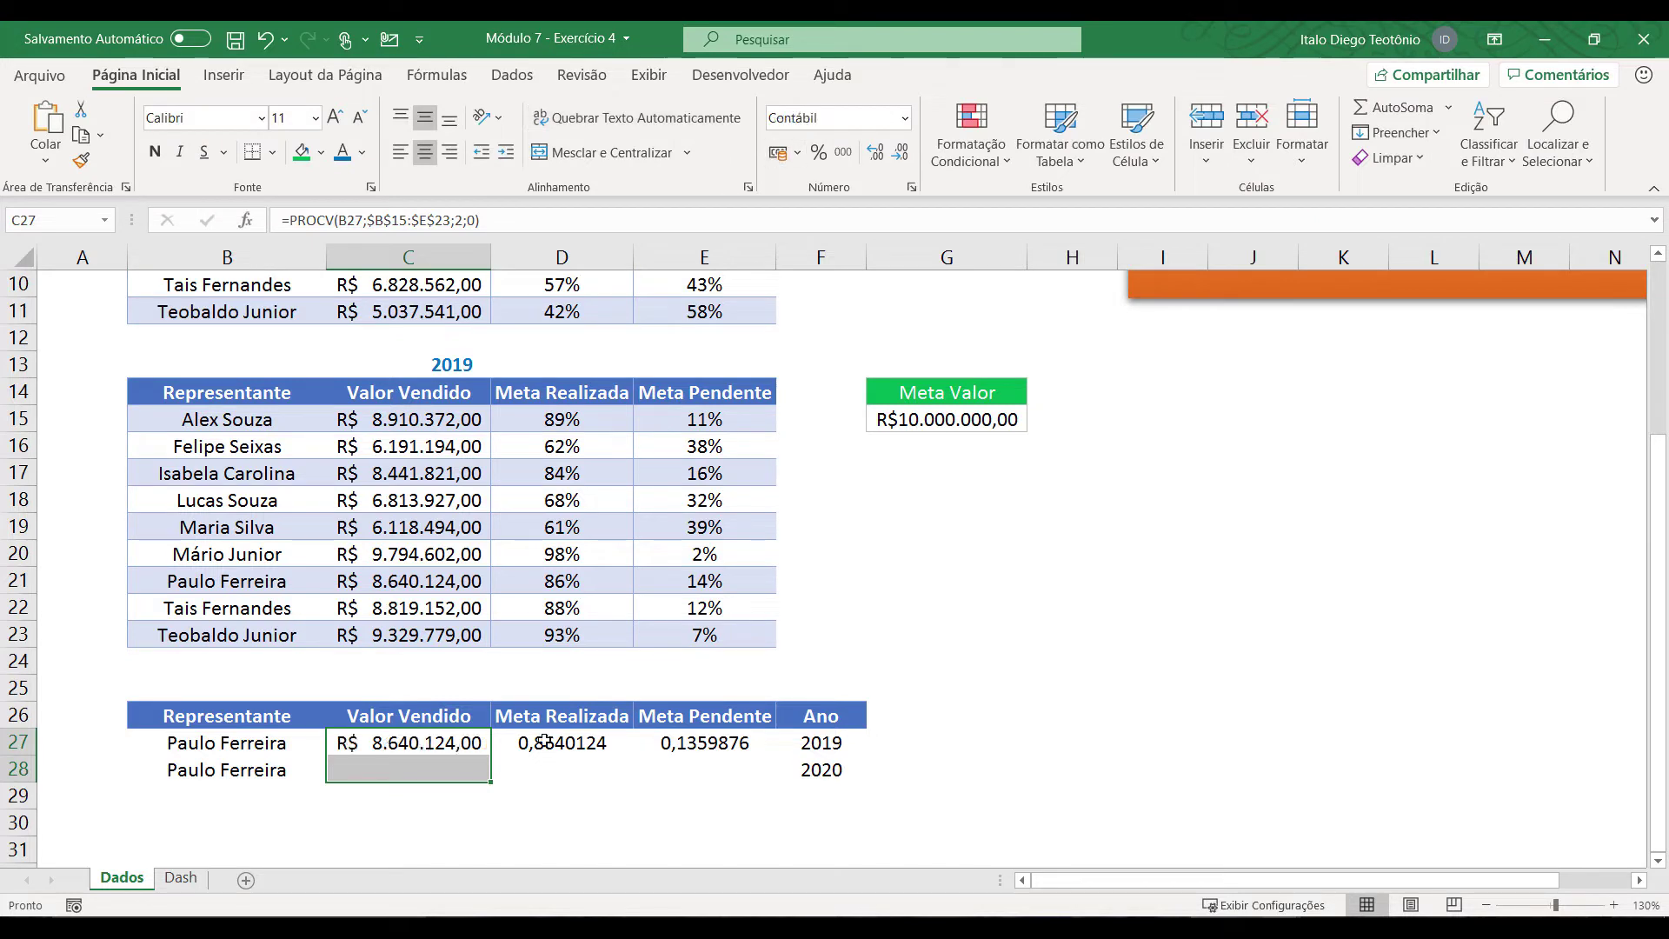
drag(562, 744, 700, 772)
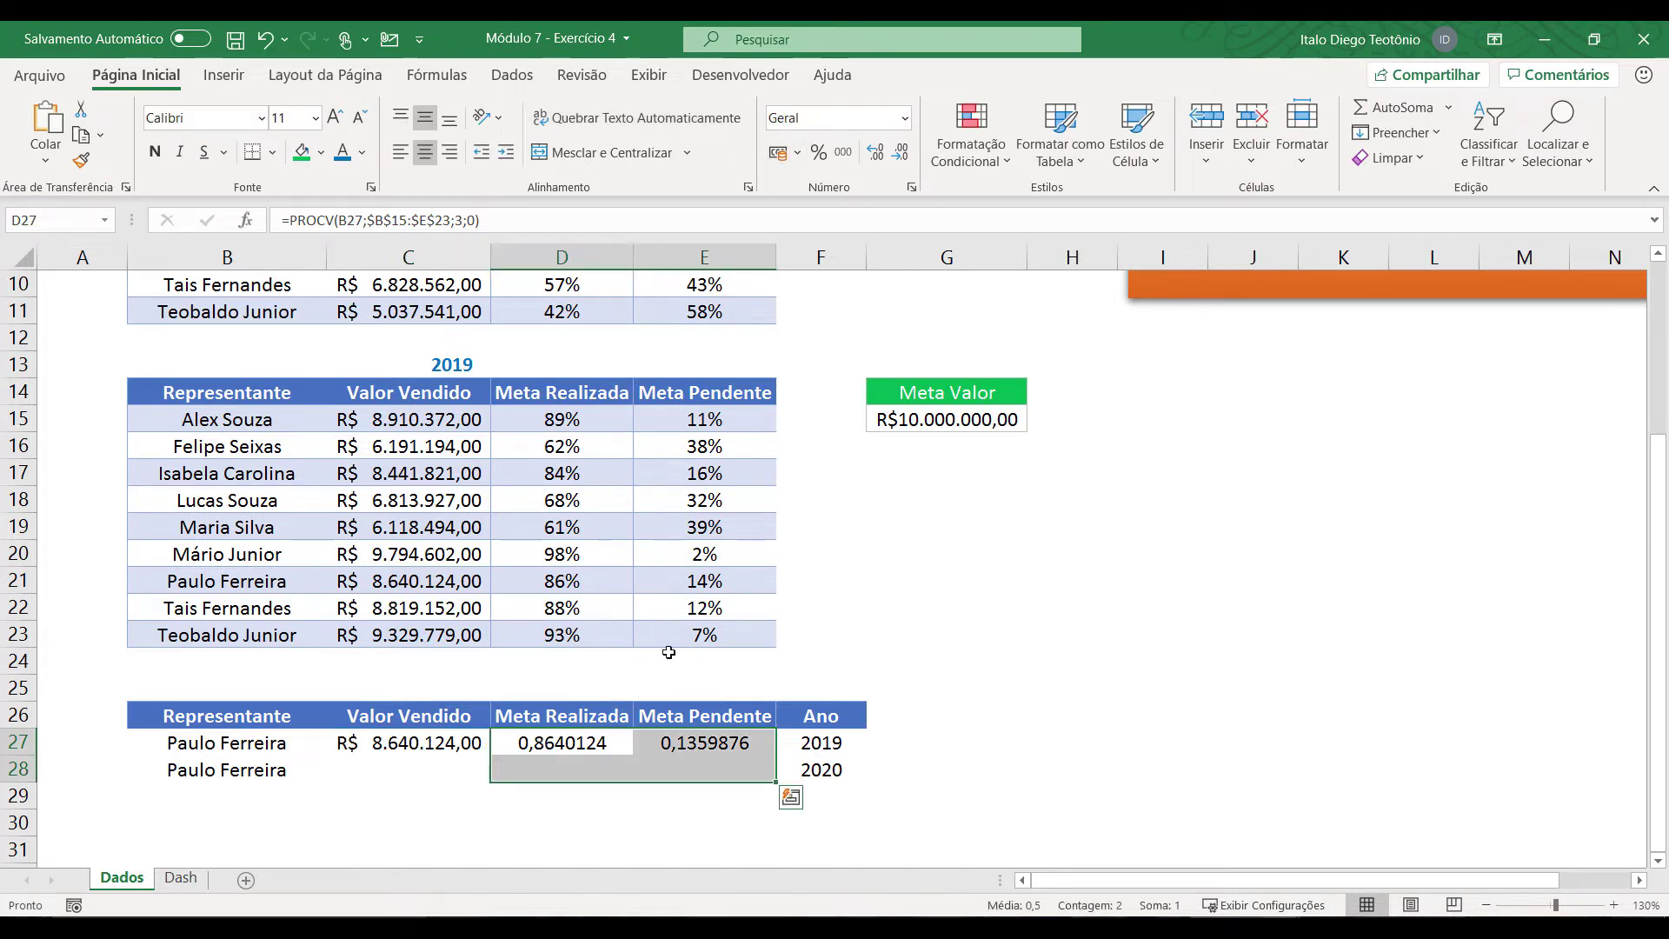
click(818, 152)
Step: Enter =PROCV(B28;$B$3:$E$11;2;0) in C28 to look up the employee's 2020 Valor Vendido
click(399, 771)
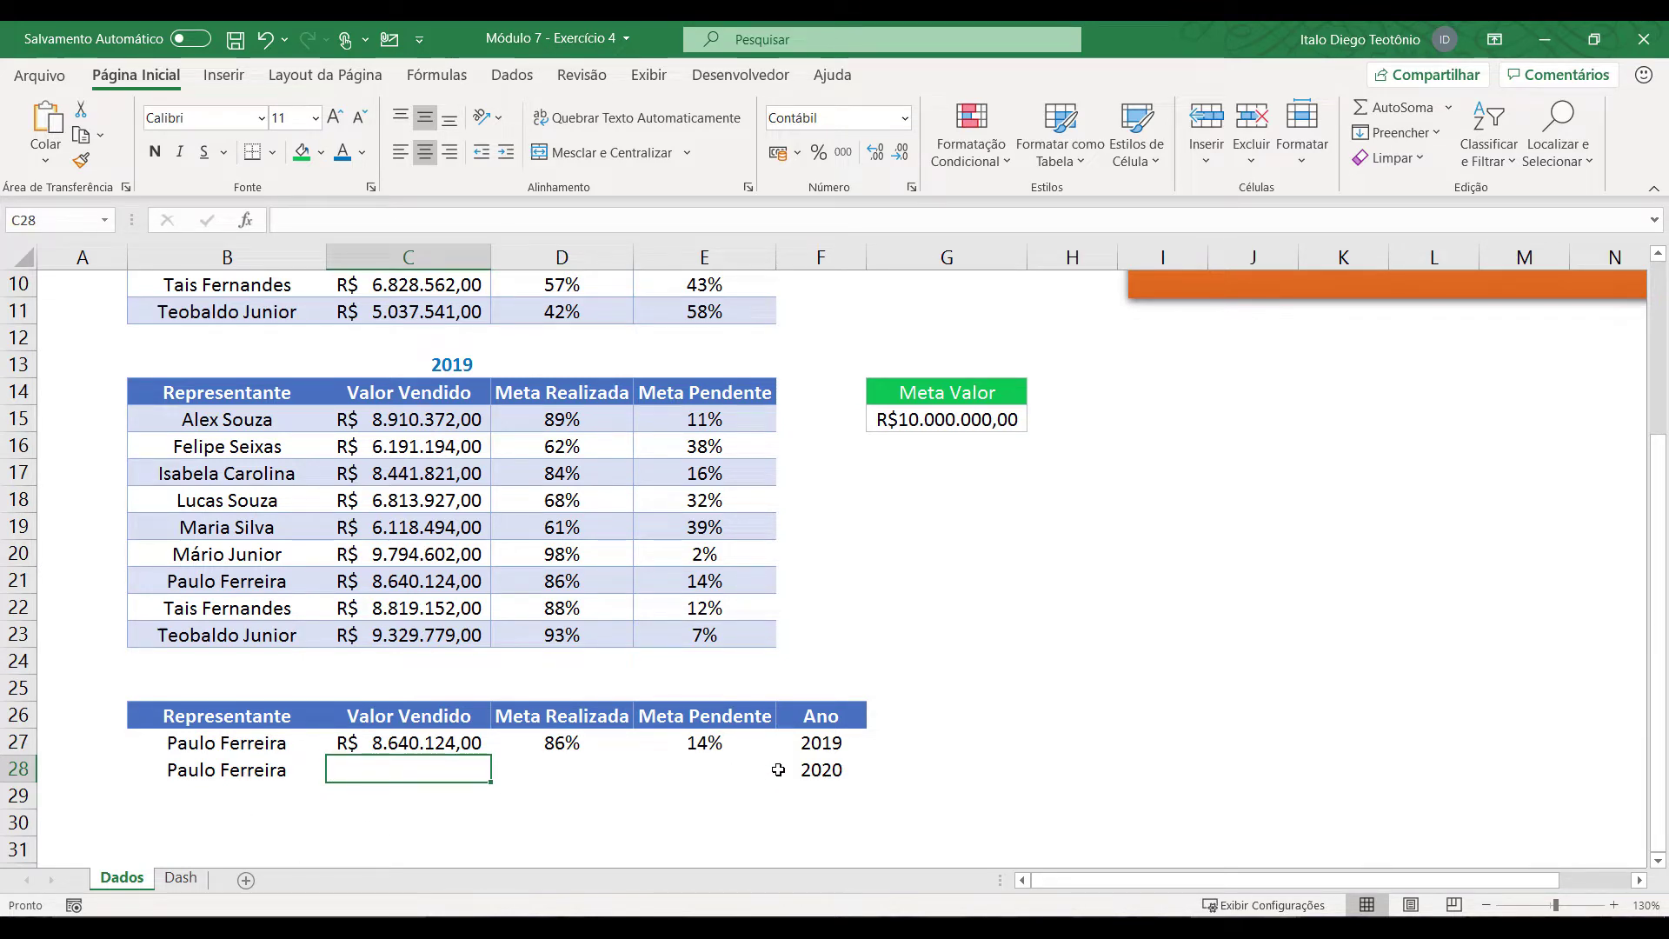
text(=procv()
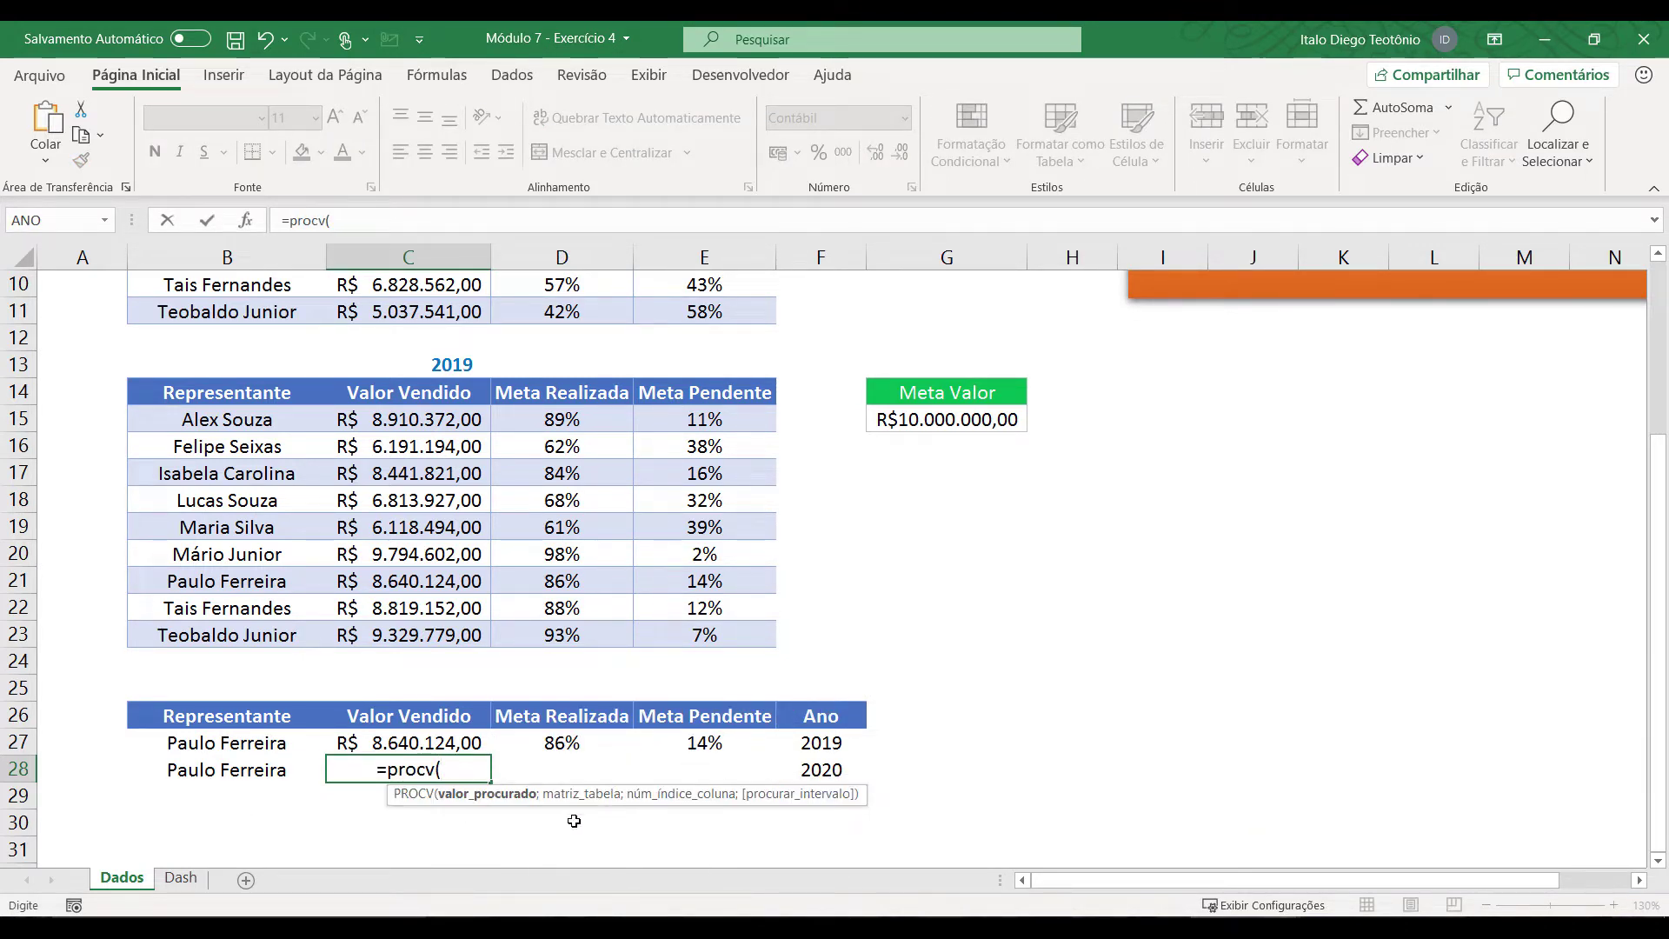
click(266, 770)
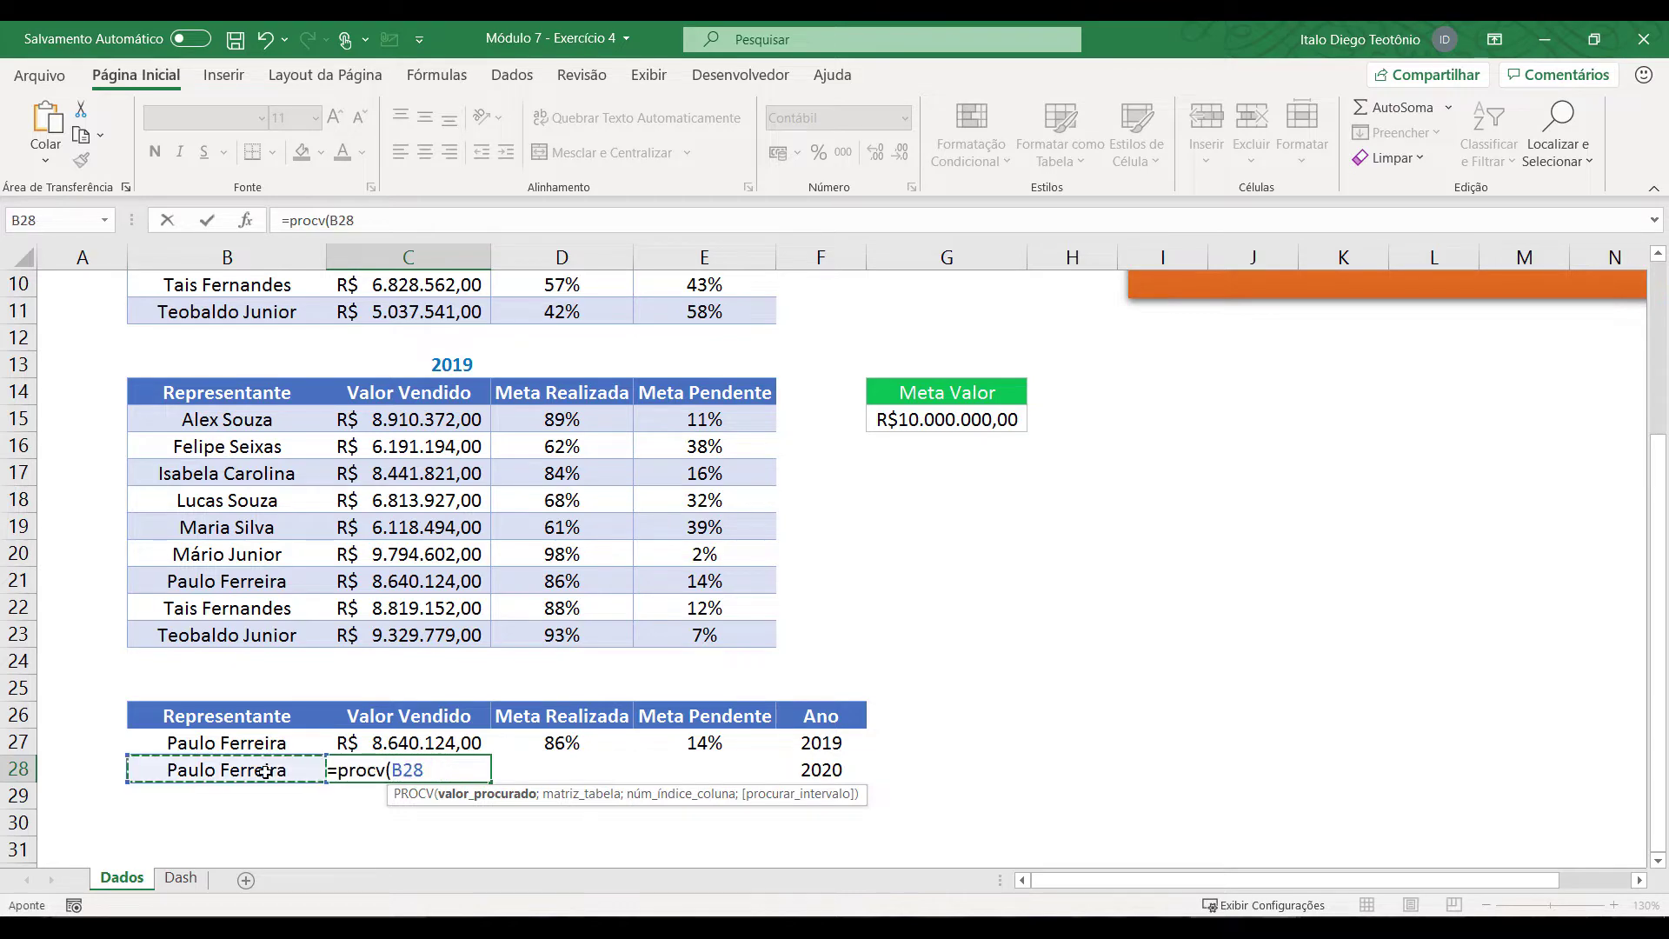
text(;)
scroll(266, 770, up, 3)
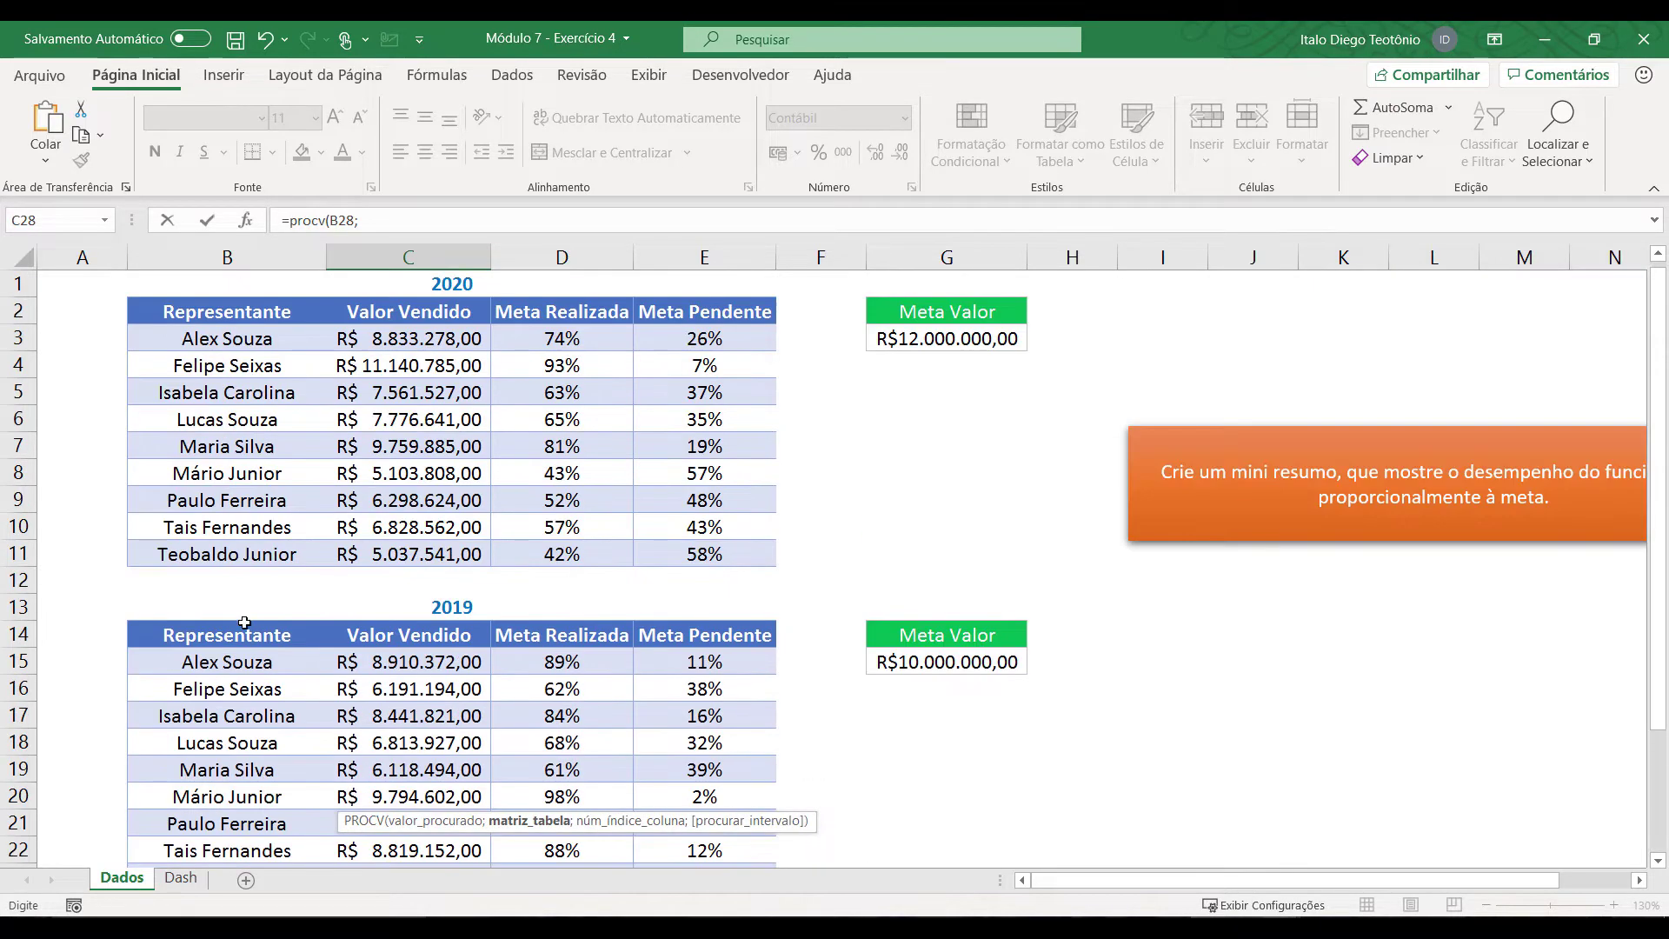
drag(196, 335, 665, 546)
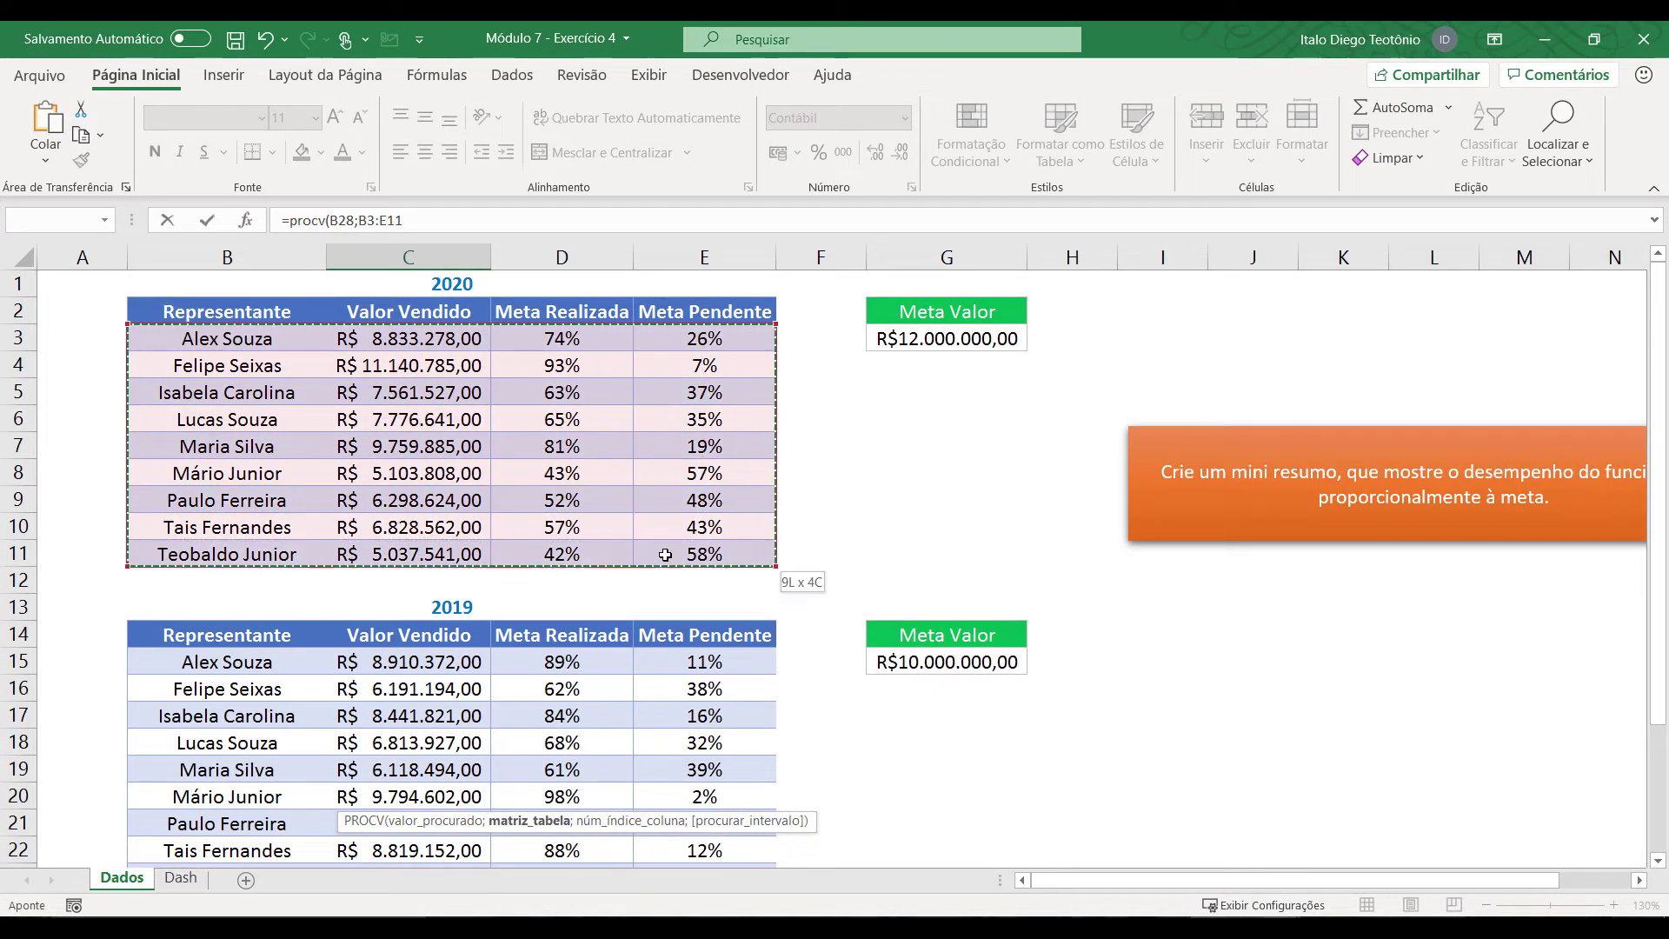
scroll(665, 556, down, 6)
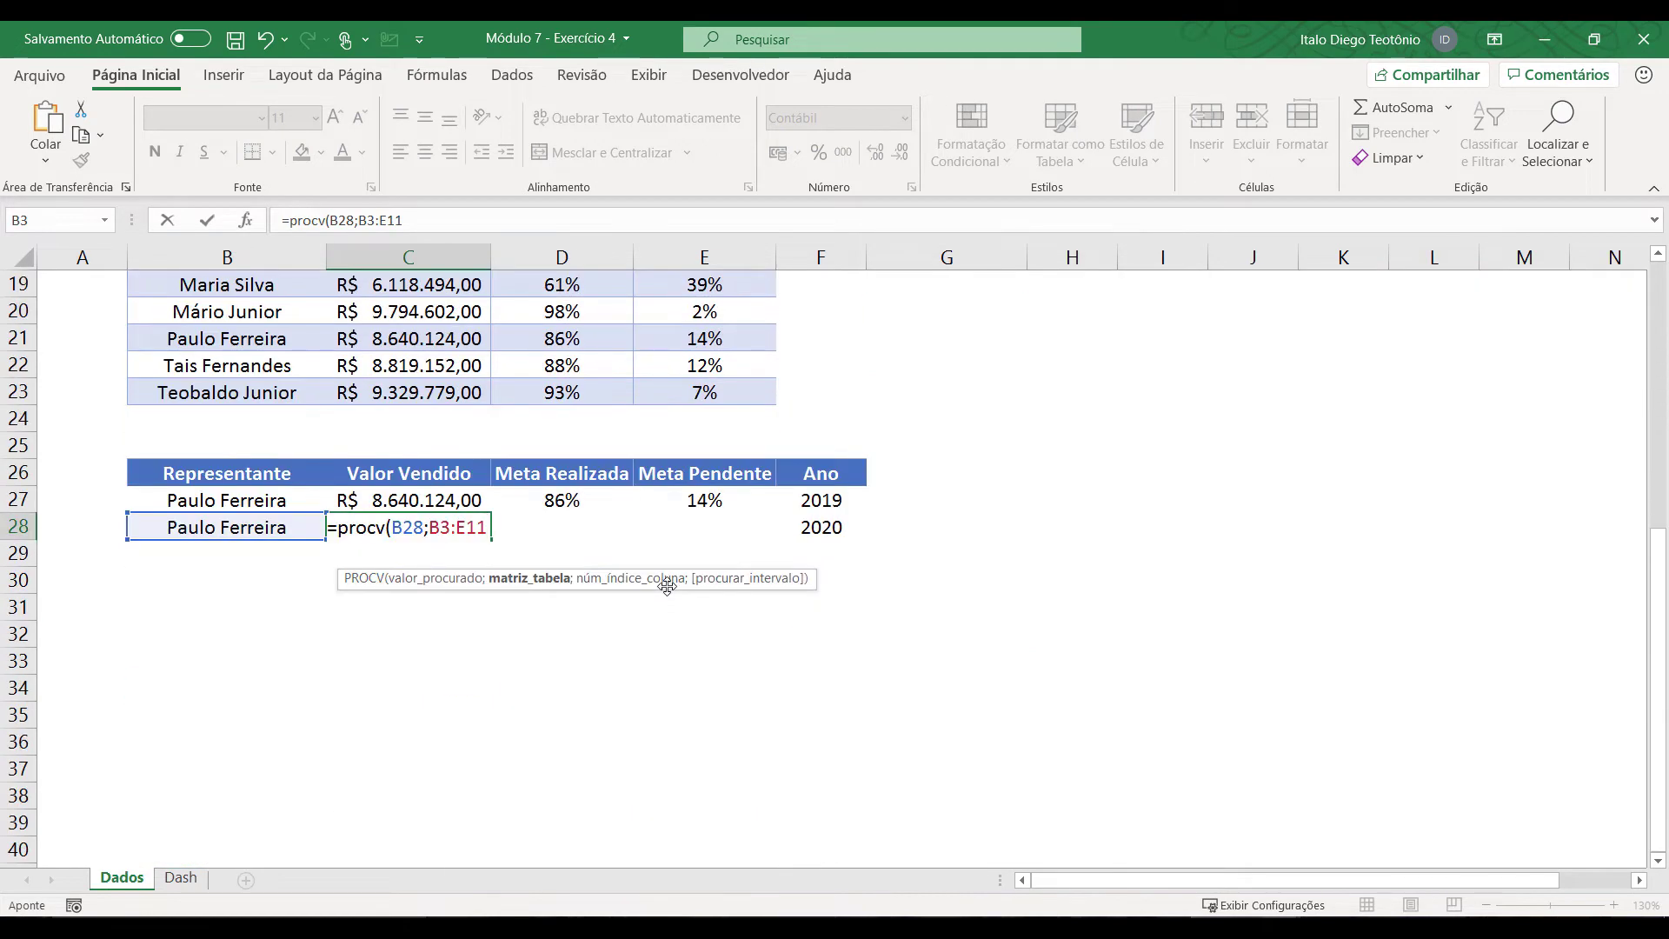
key(F4)
text(;2;)
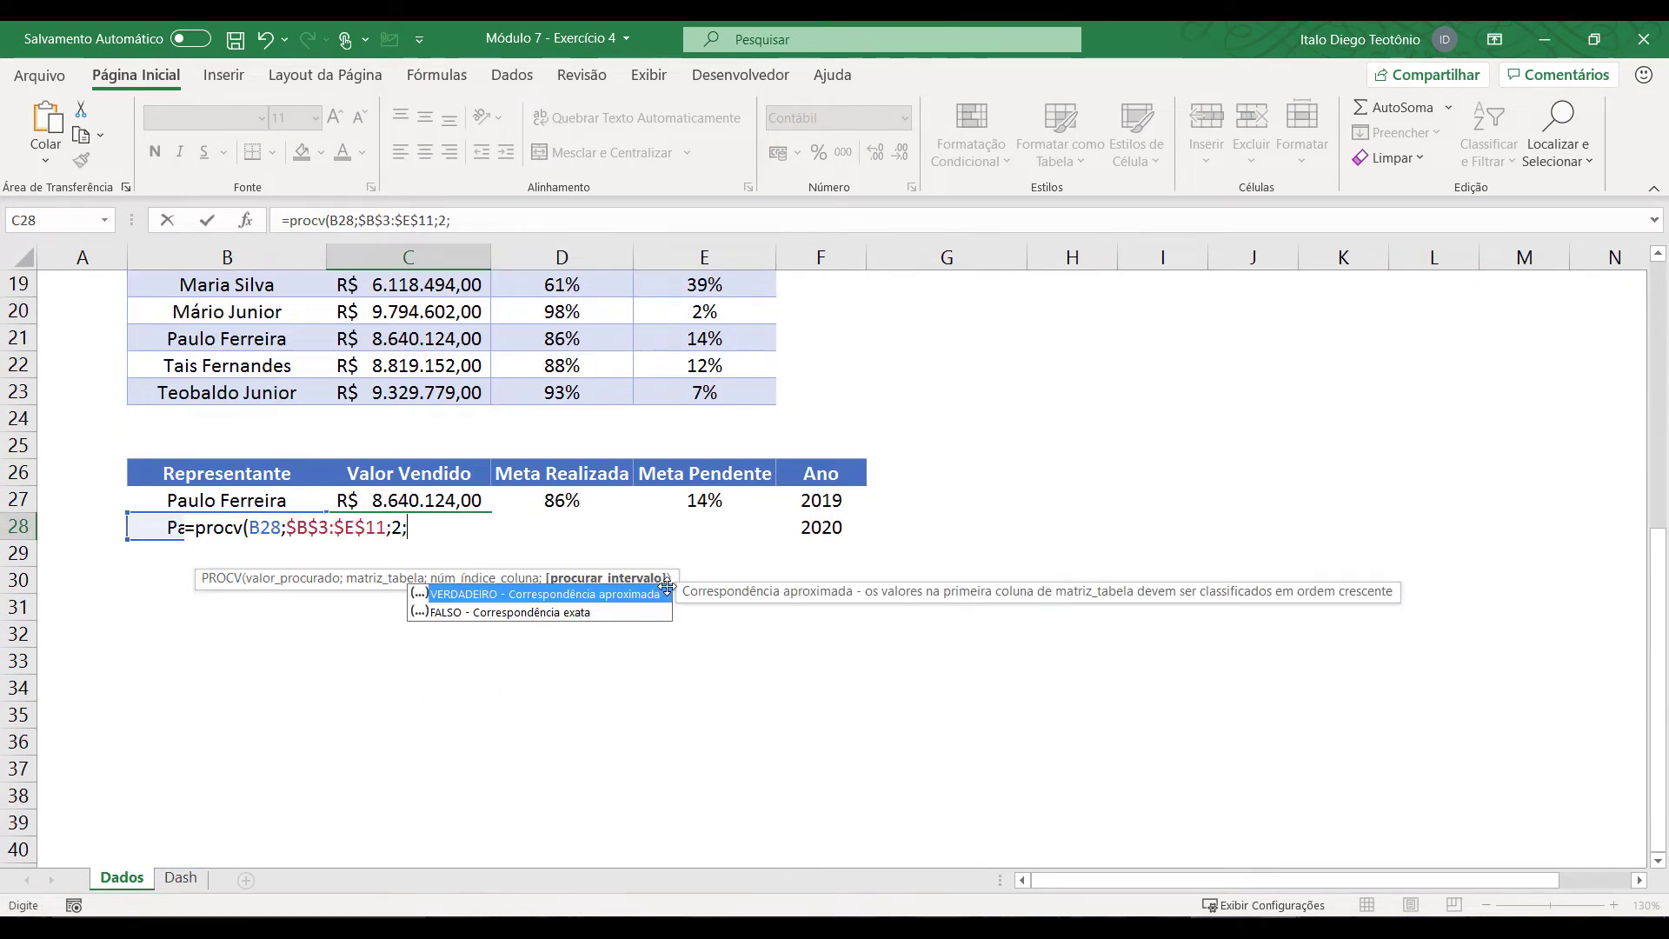
text(0)
key(Return)
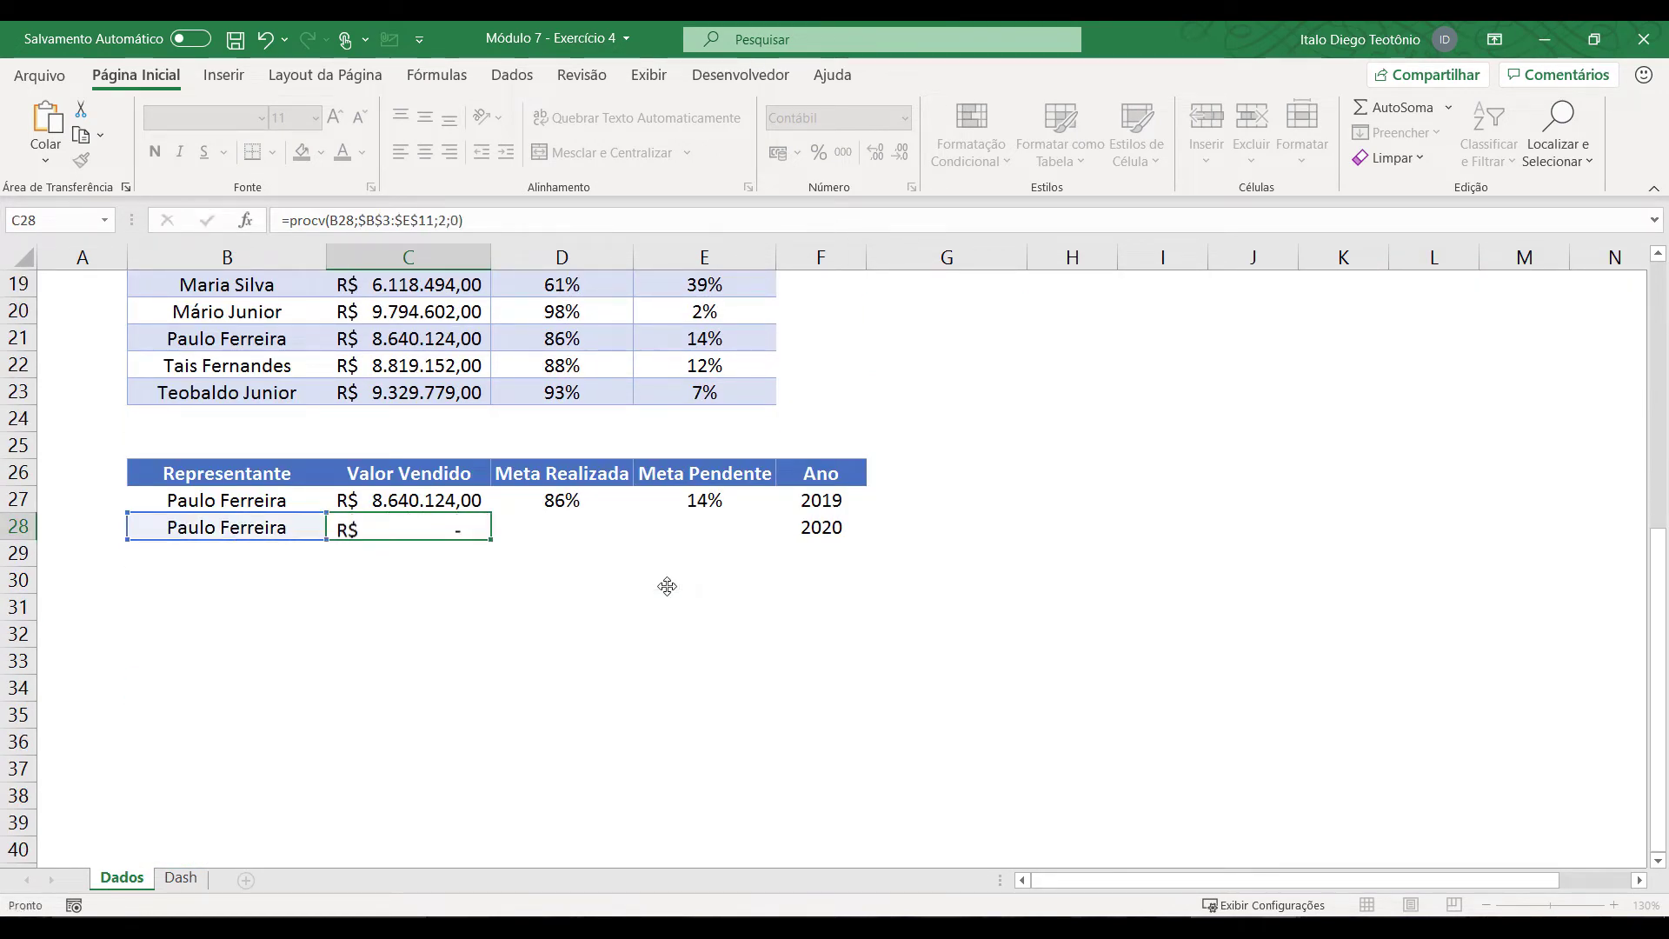
Step: Reuse the C28 formula in D28 as =PROCV(B28;$B$3:$E$11;3;0) to look up the 2020 Meta Realizada
double_click(439, 527)
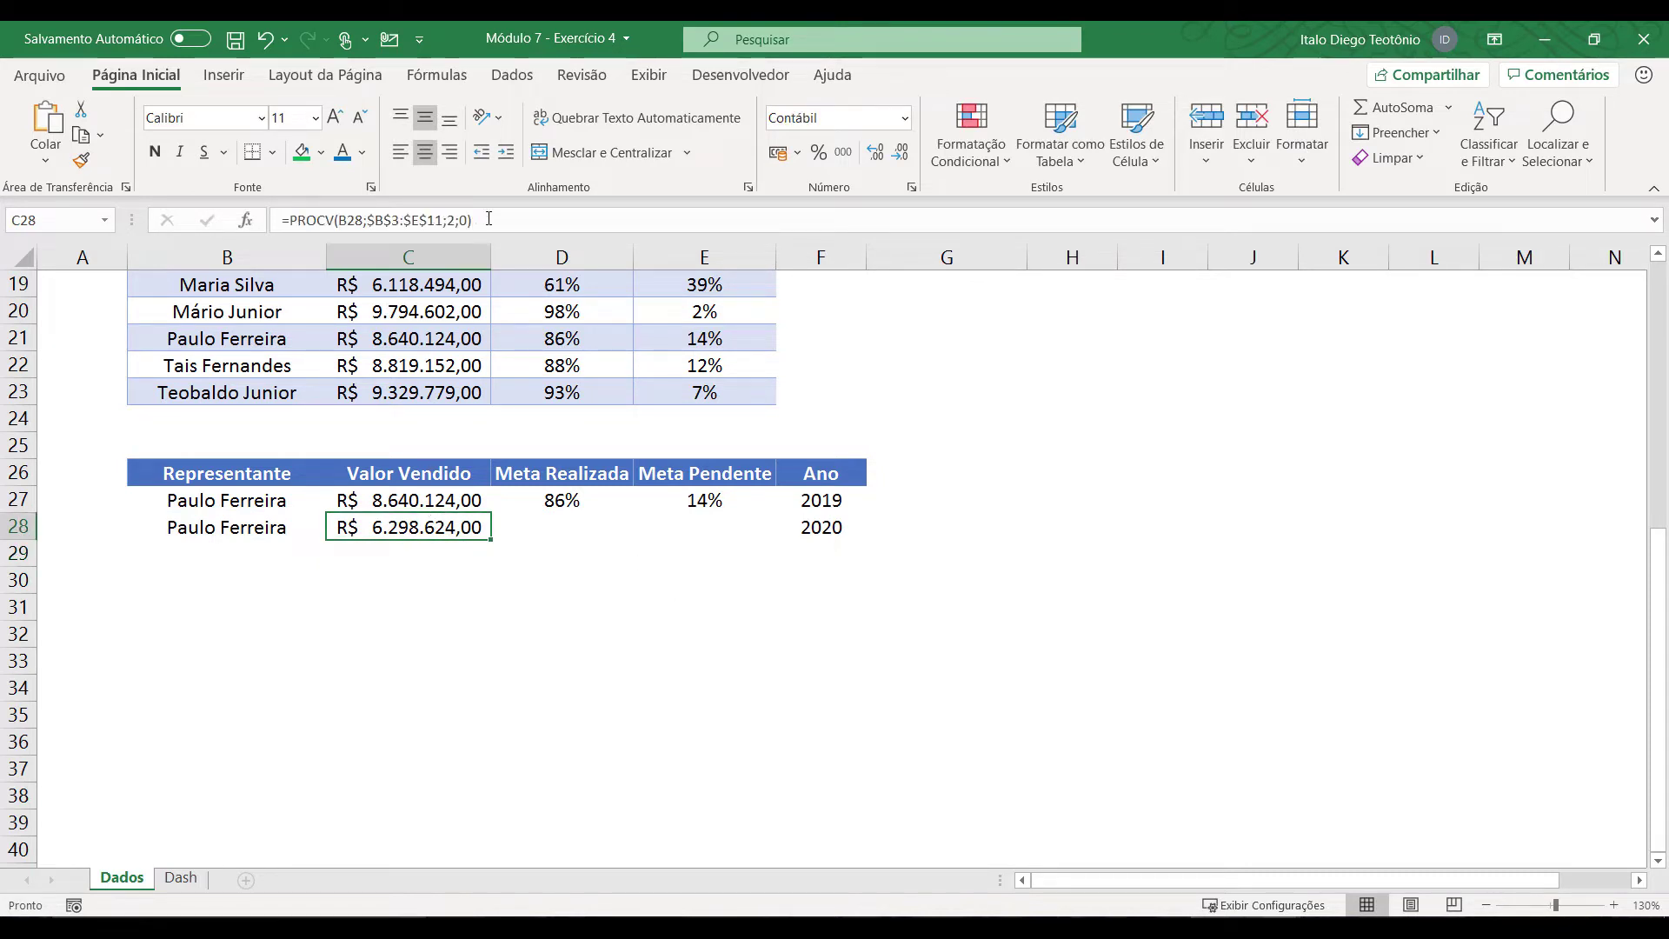
drag(470, 221, 163, 193)
key(ctrl+c)
key(Tab)
key(F2)
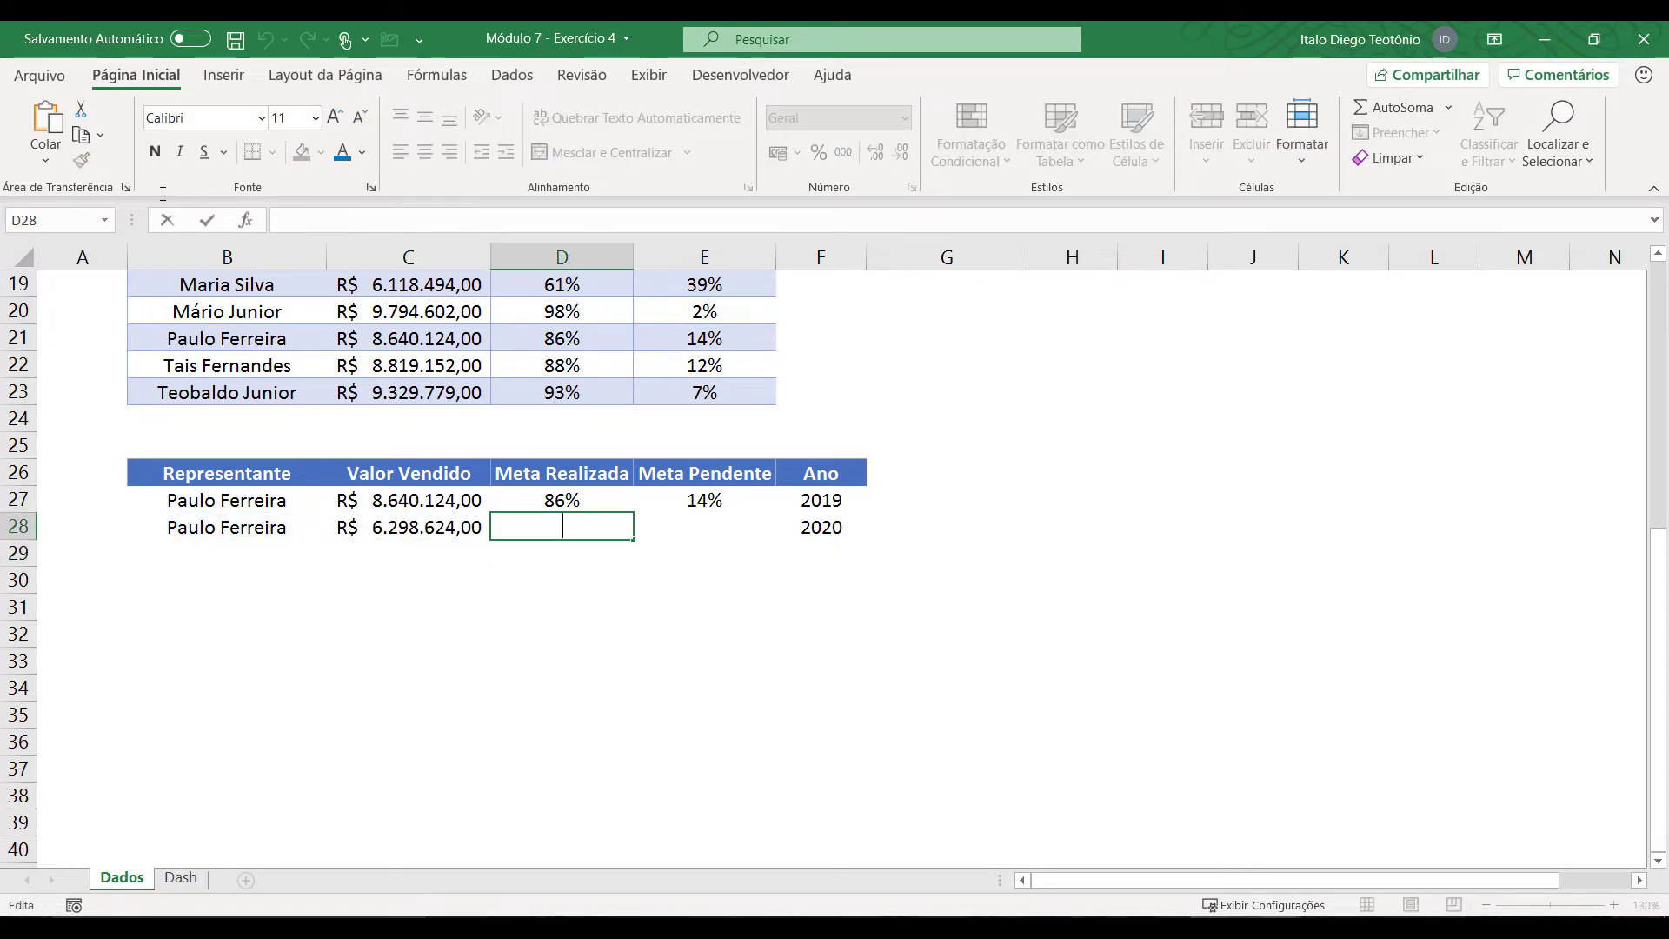
key(ctrl+v)
key(Left)
key(Left)
key(Left)
key(BackSpace)
text(3)
key(Tab)
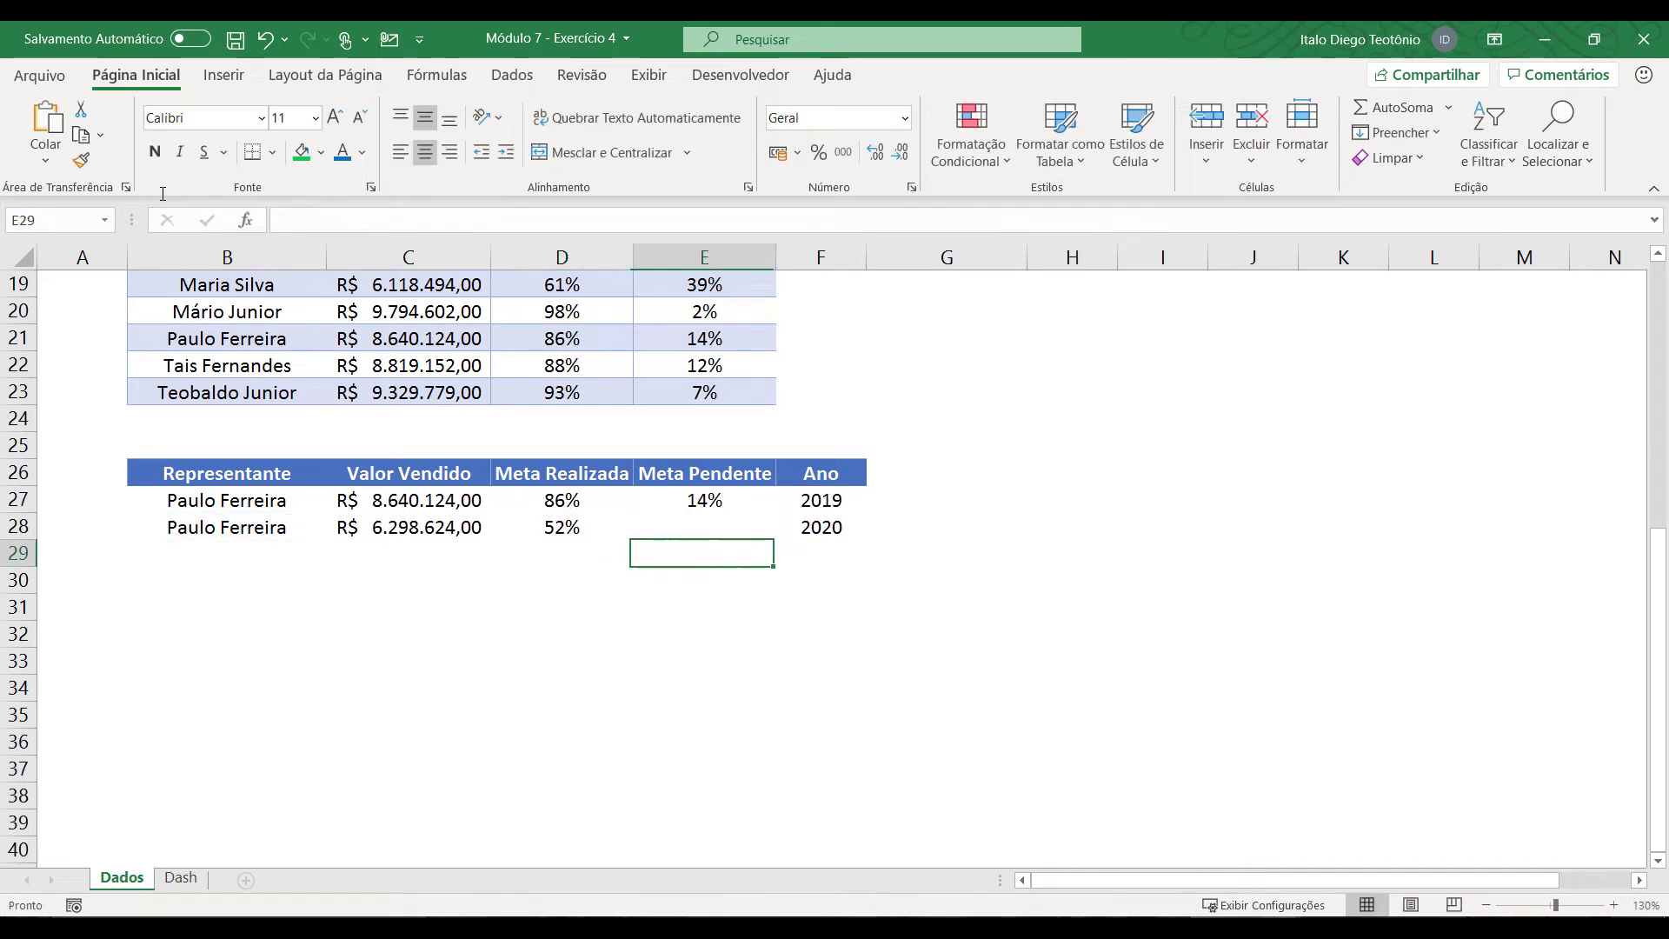
Step: Enter =PROCV(B28;$B$3:$E$11;4;0) in E28 to look up the employee's 2020 Meta Pendente
key(F2)
key(ctrl+v)
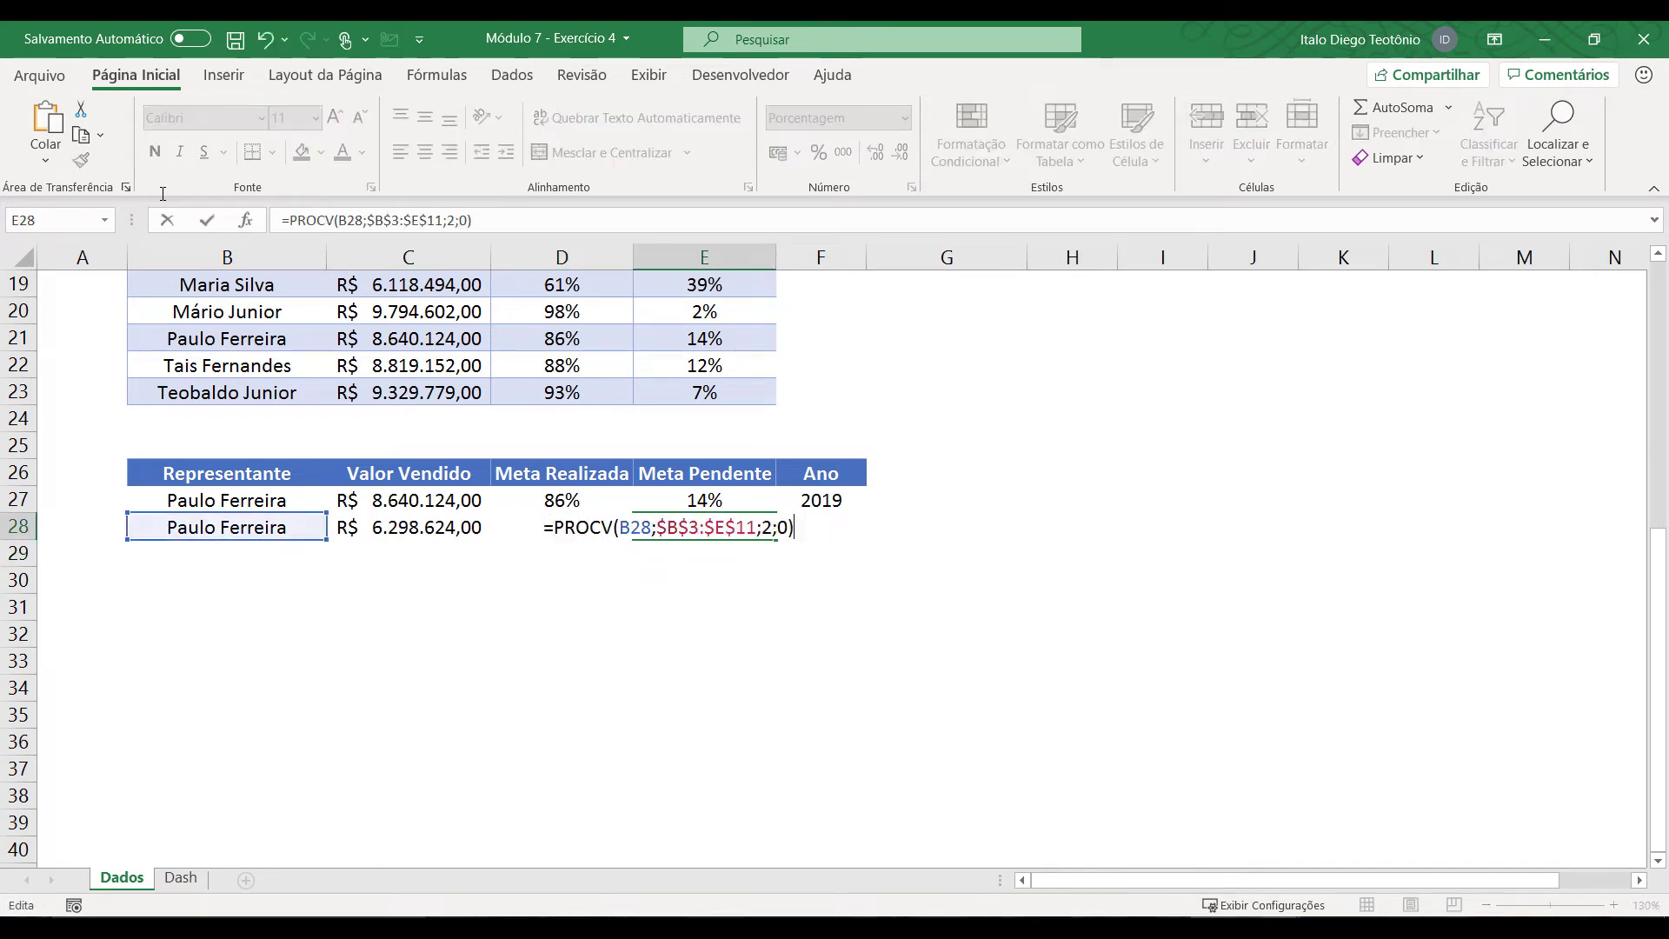
key(Left)
key(Left)
key(Left)
key(BackSpace)
text(4)
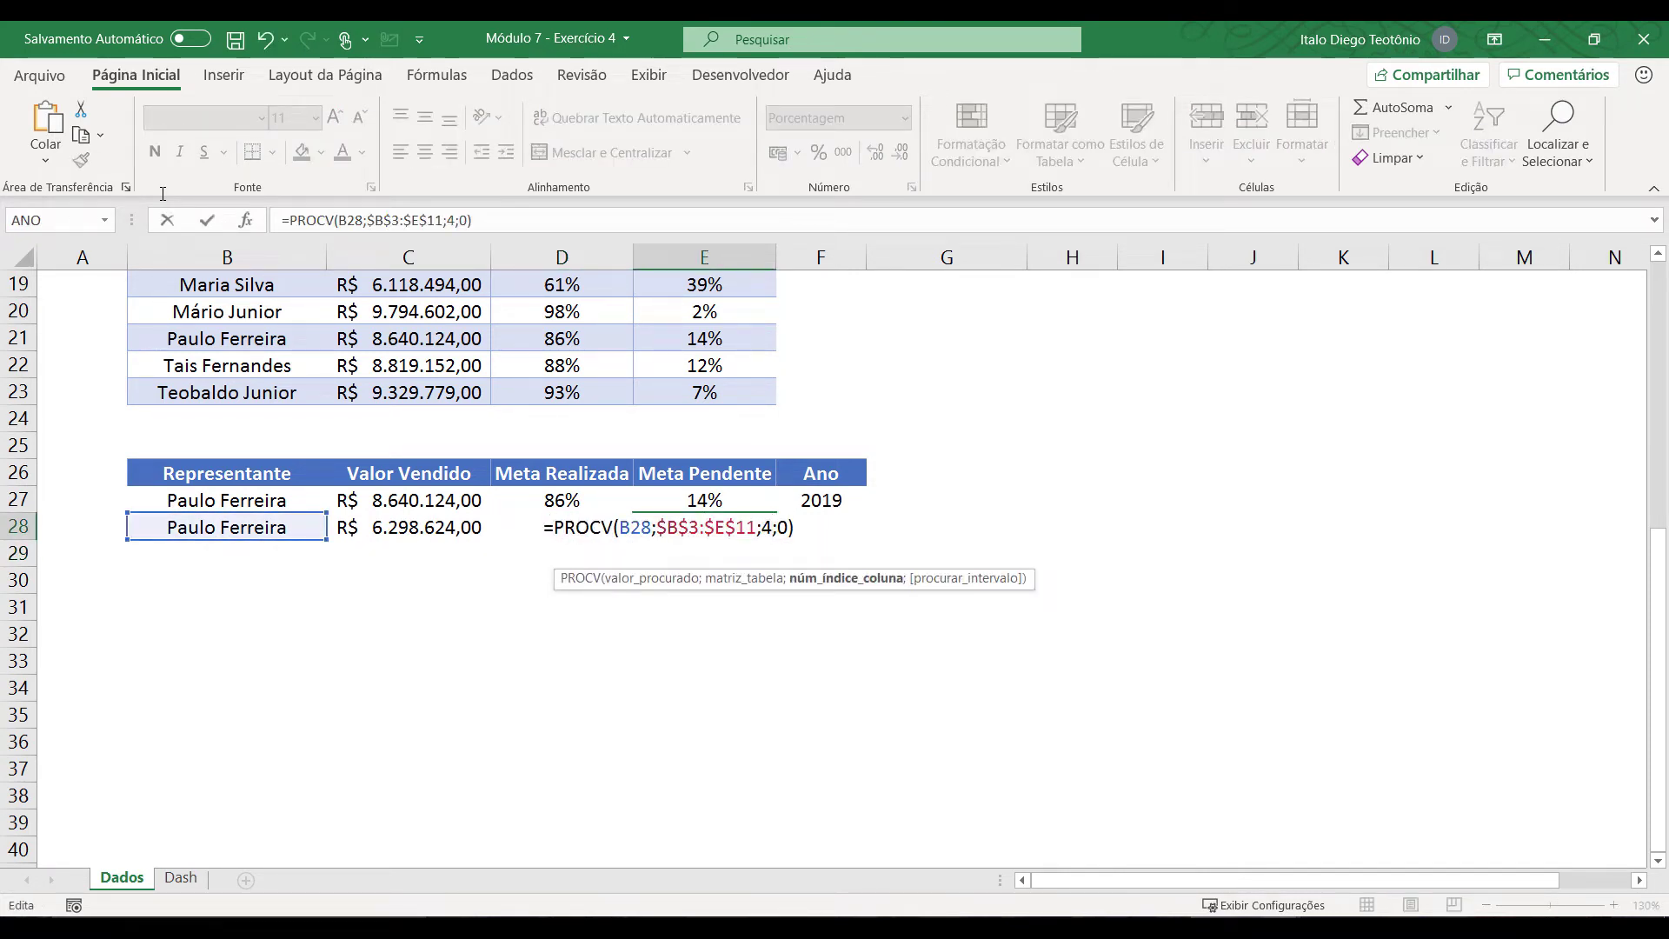
key(Return)
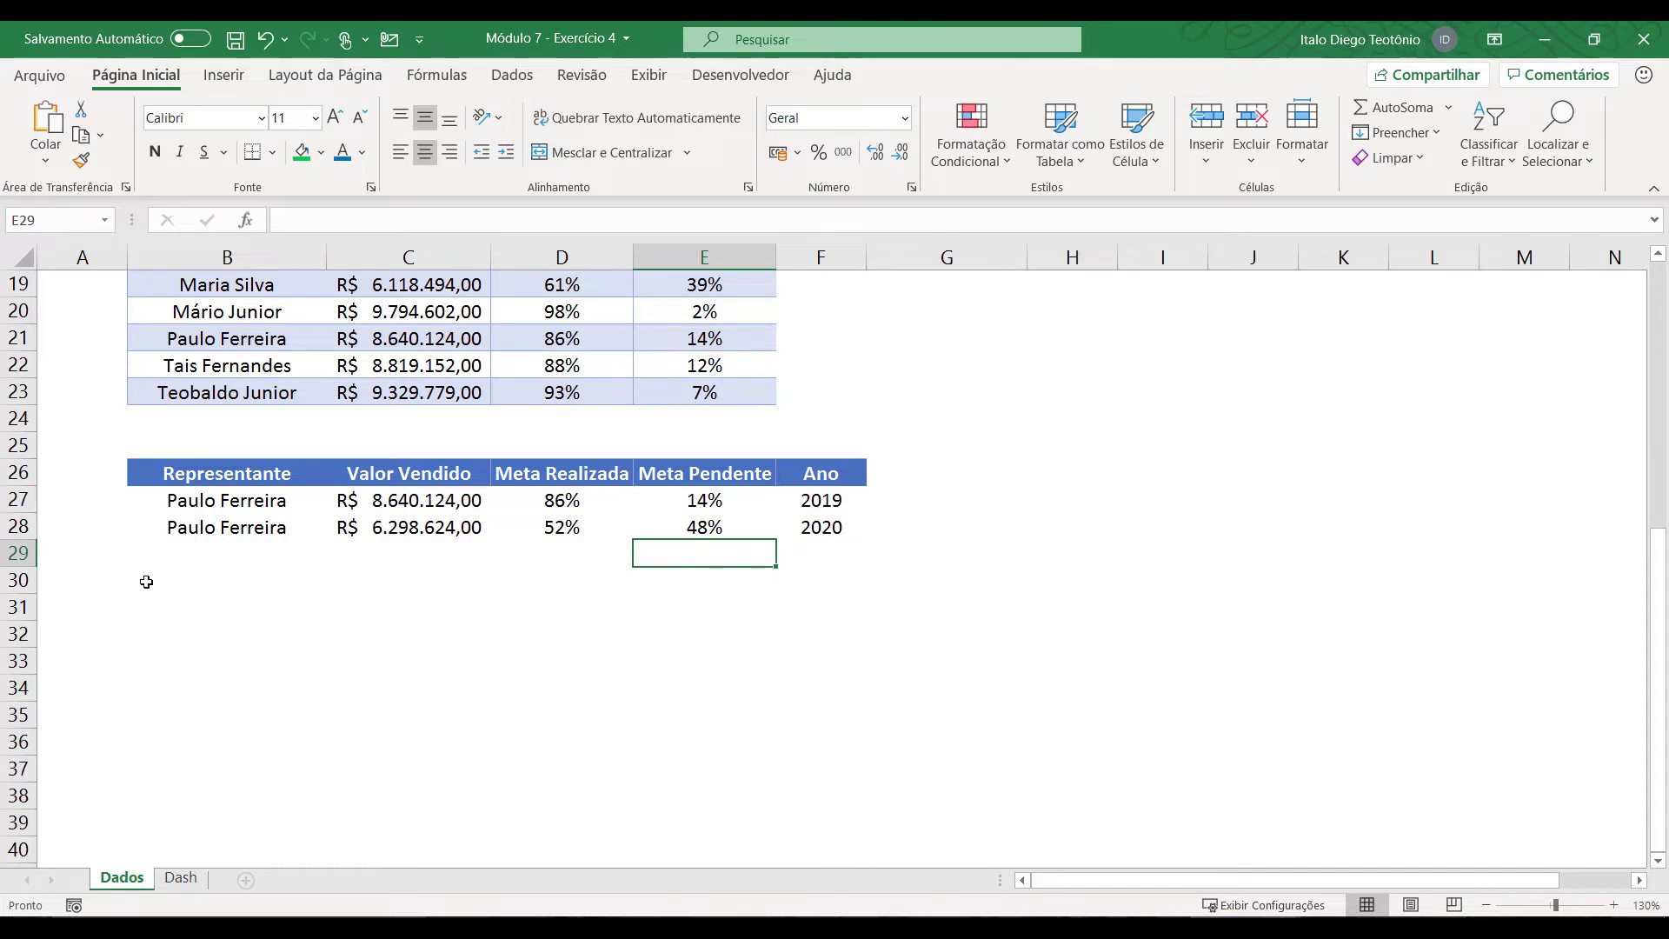
Step: Replace the employee name in C3 of Dash with the representative listed in B5 of Dados, and check the lookup rows on Dados
click(185, 877)
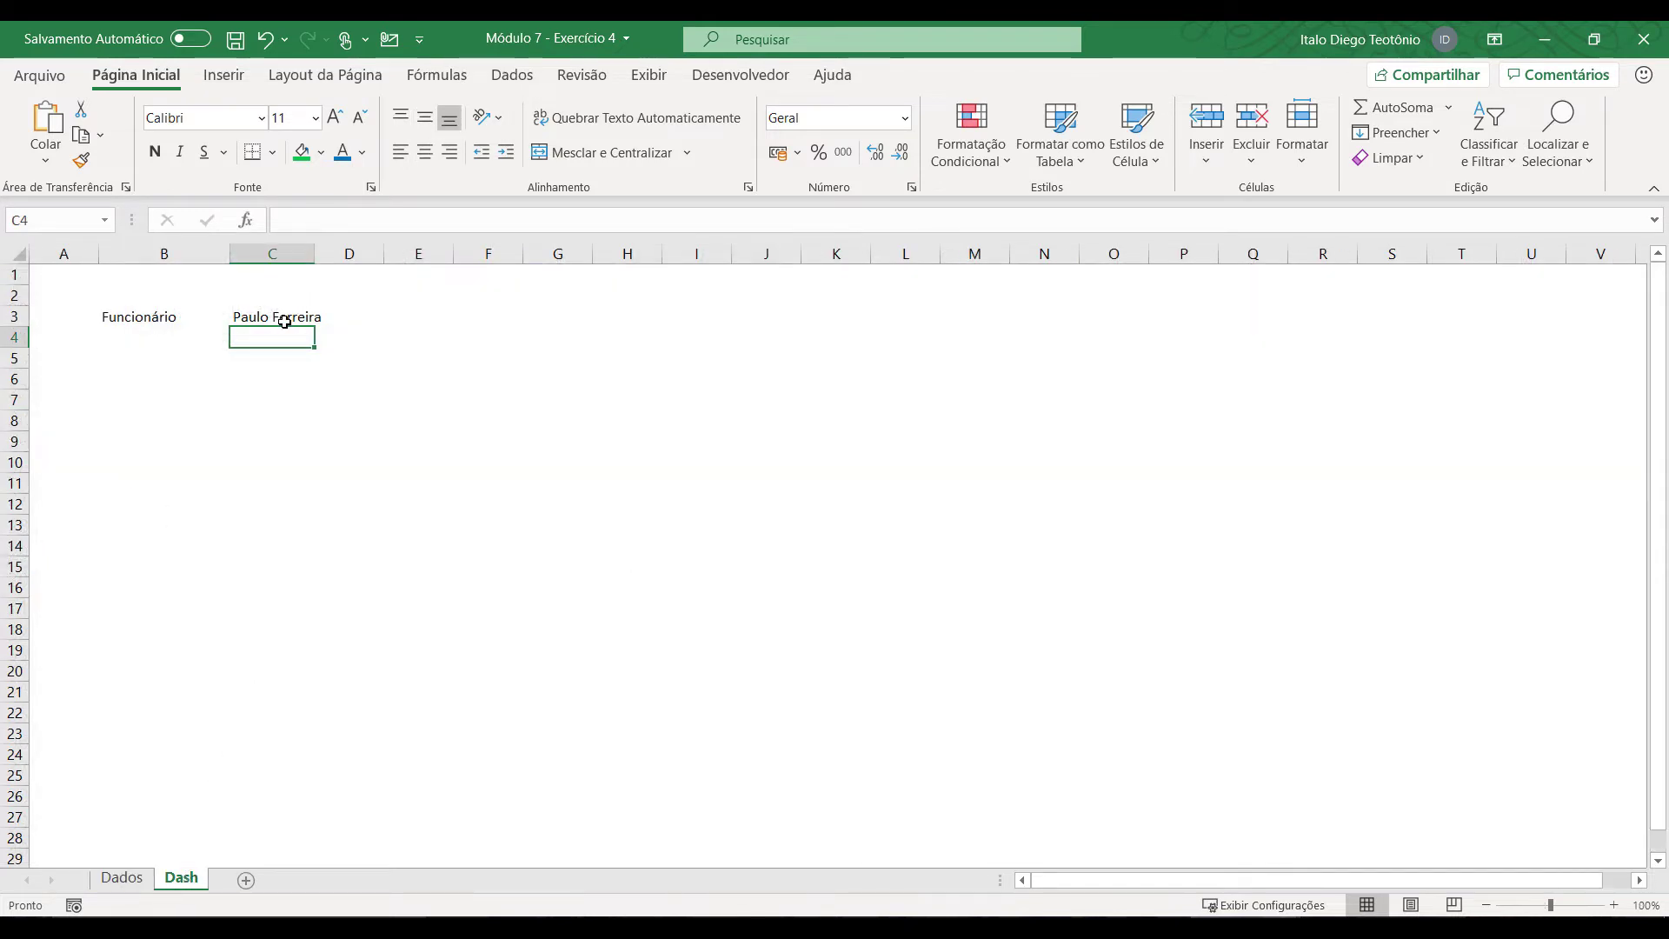
click(284, 320)
text(Is)
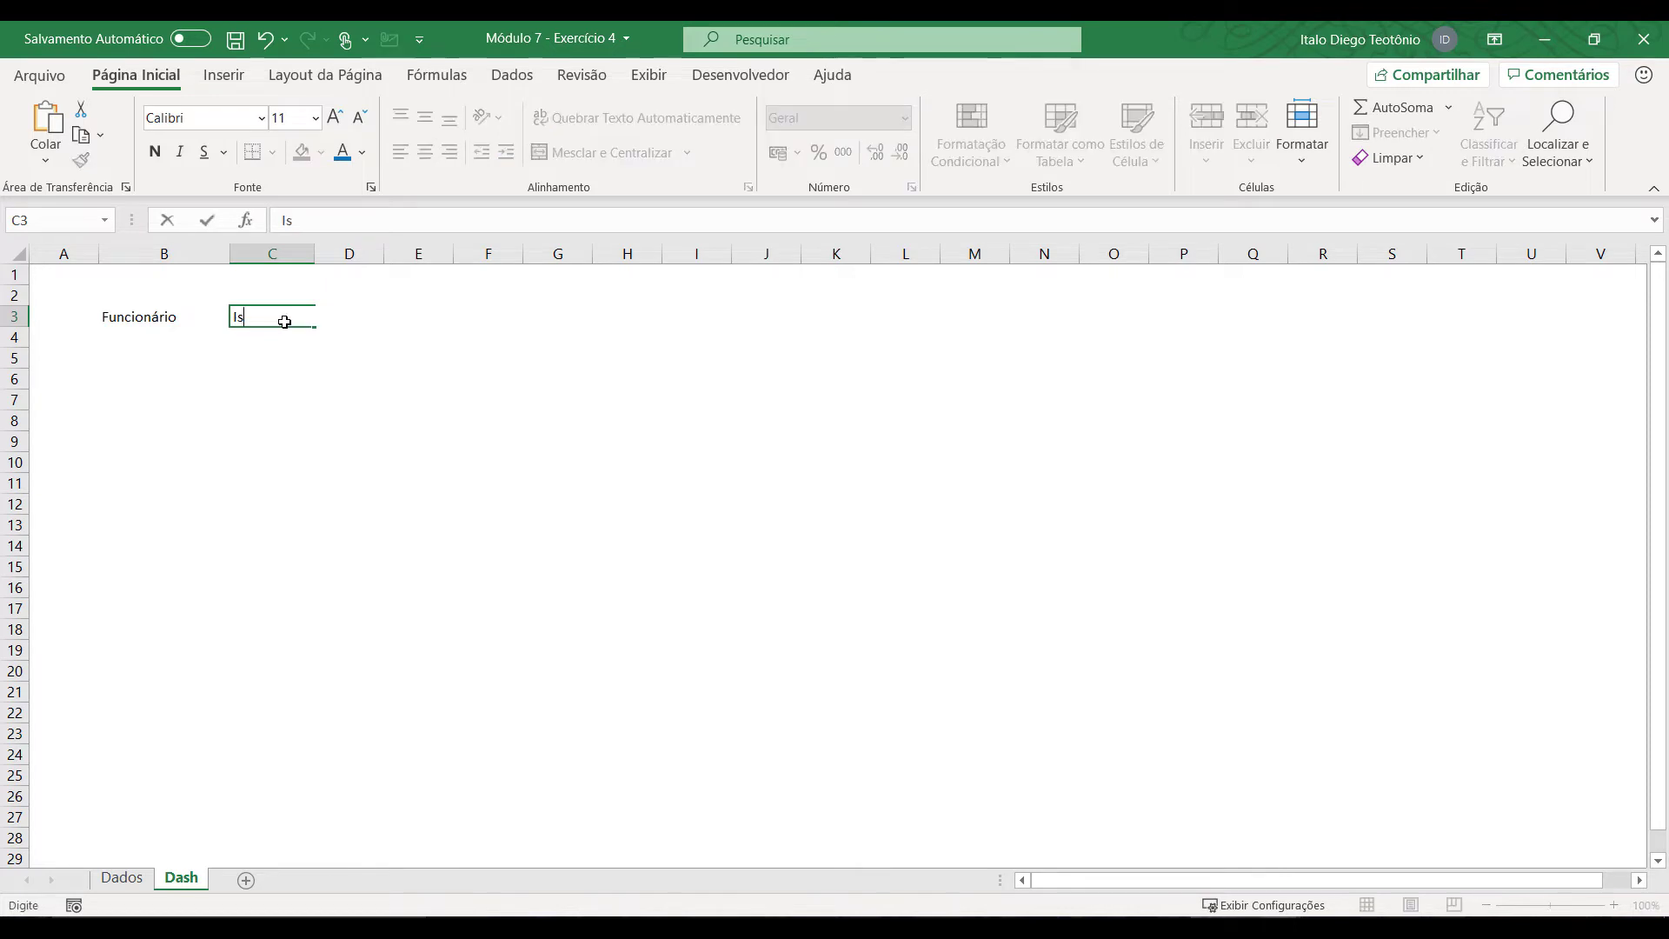
text(abela Caroli)
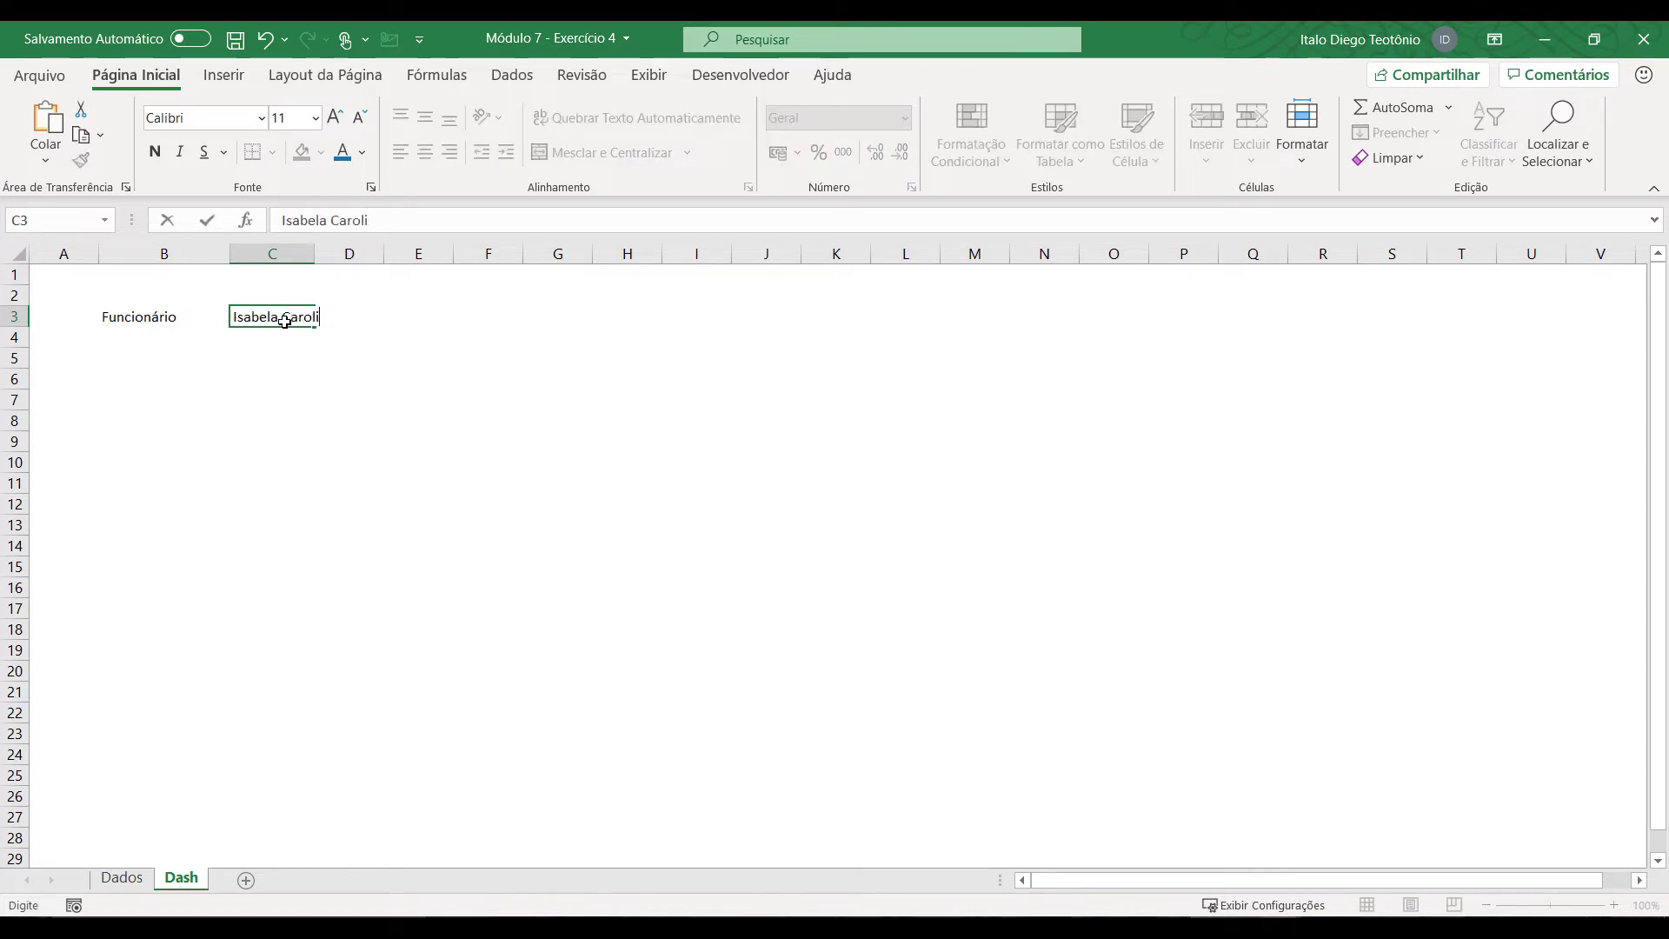
text(na)
key(Return)
click(122, 878)
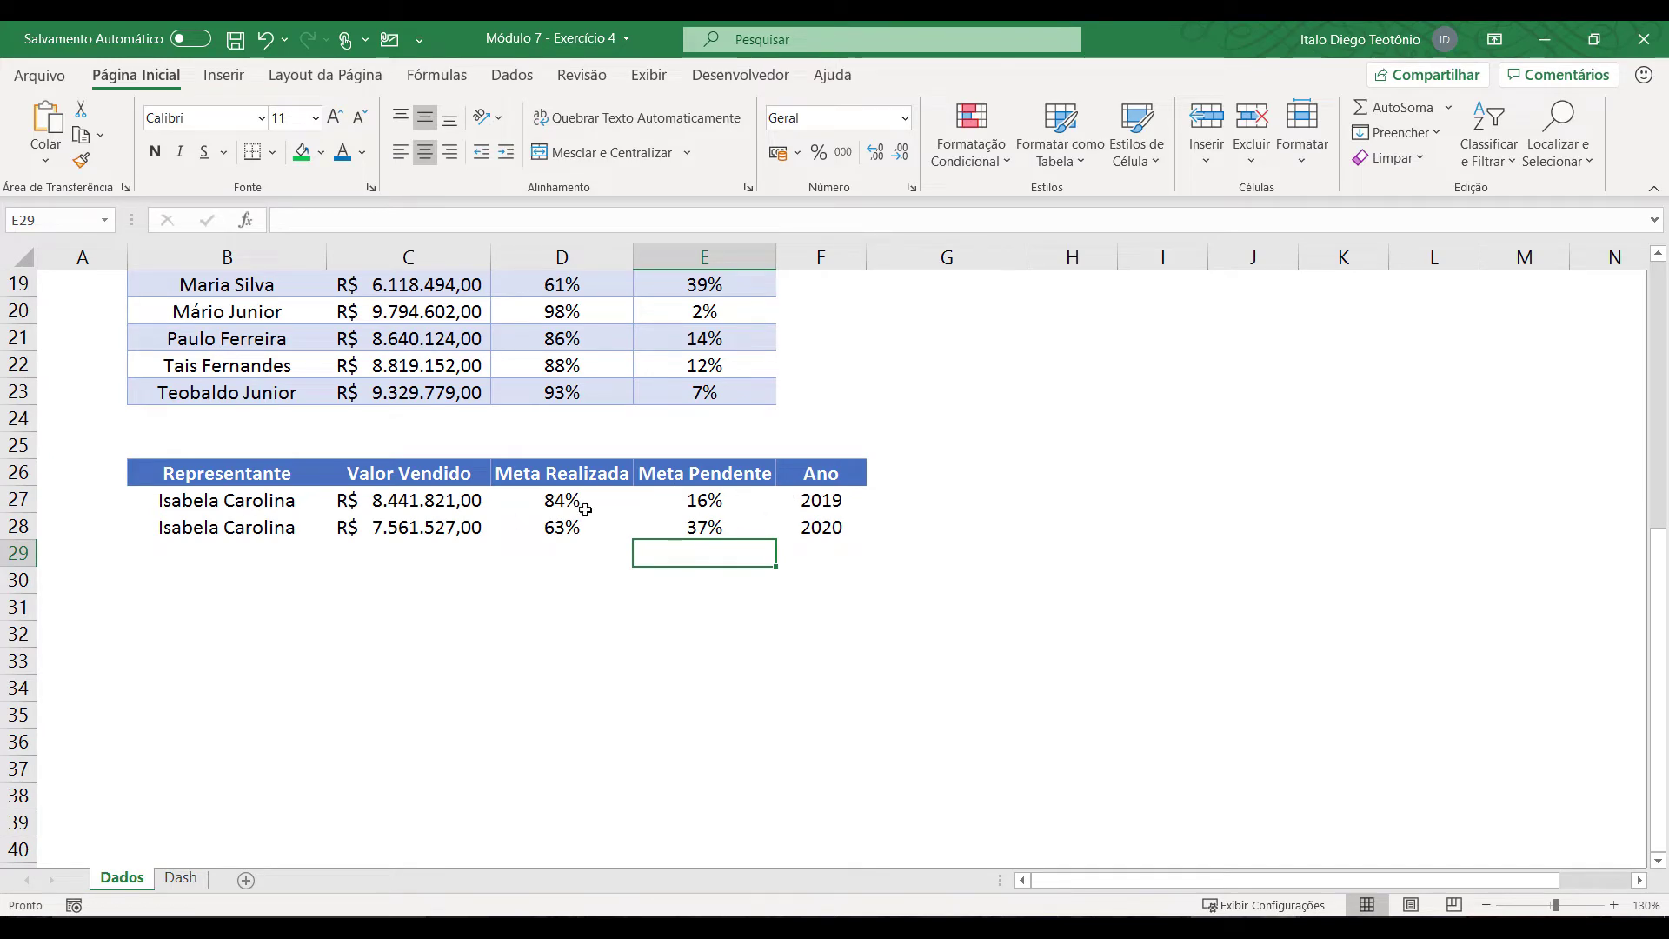
Step: Define the name Representante for the 2020 representatives in B3:B11 of Dados
scroll(512, 570, up, 6)
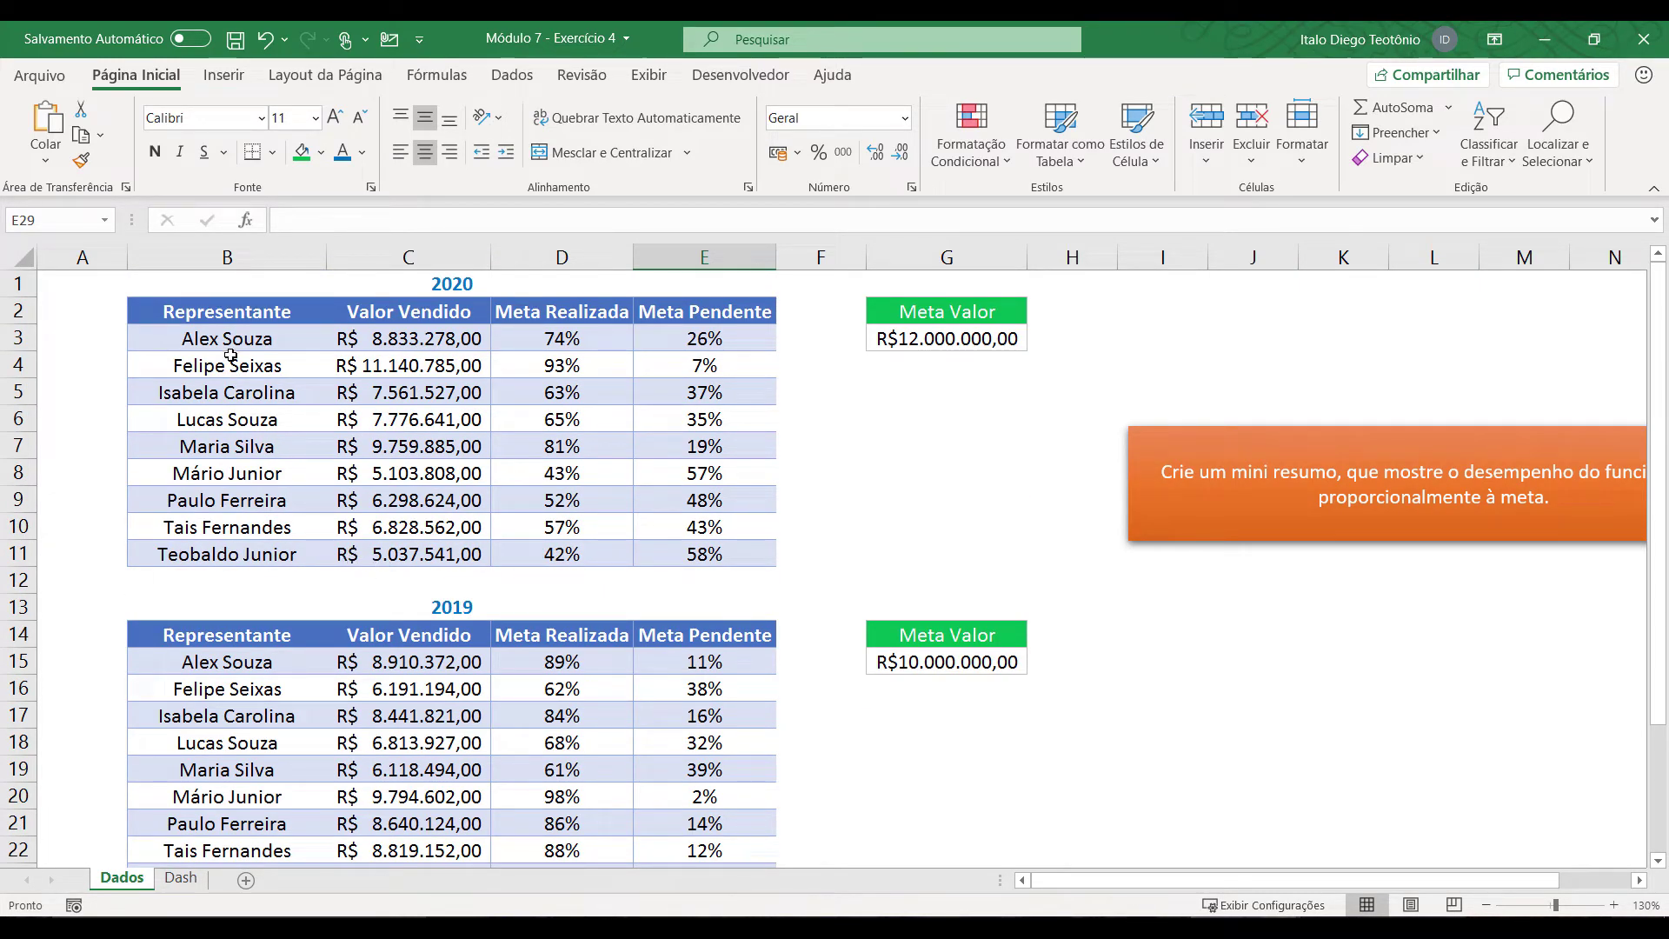
drag(228, 339, 224, 556)
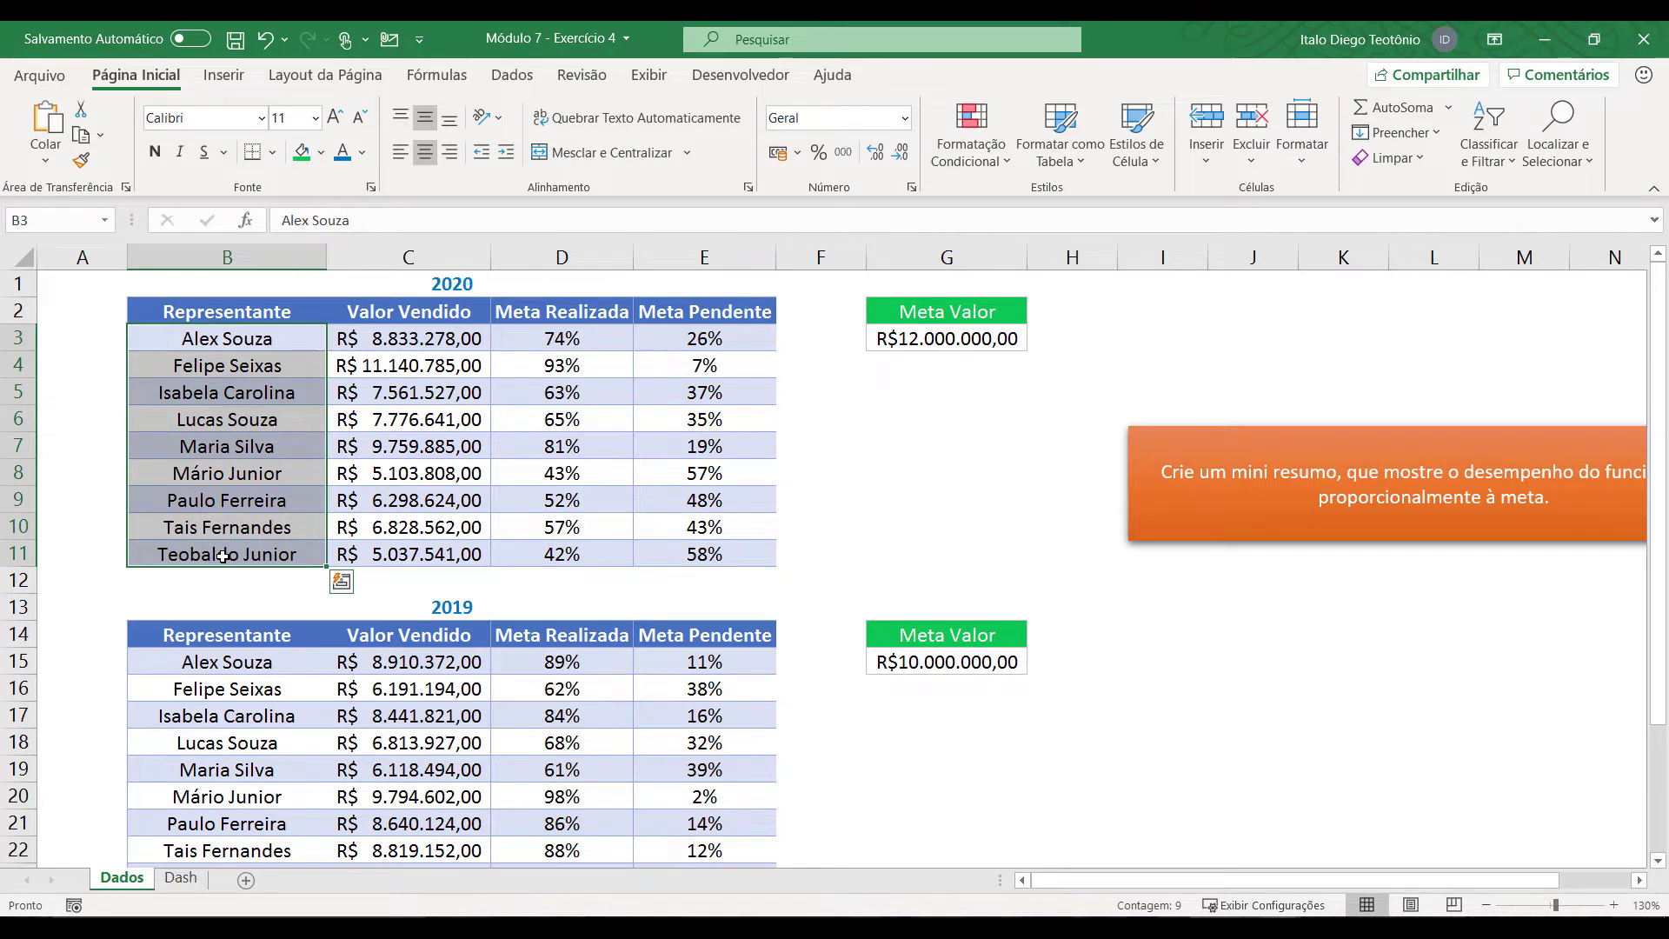
right_click(224, 556)
click(308, 863)
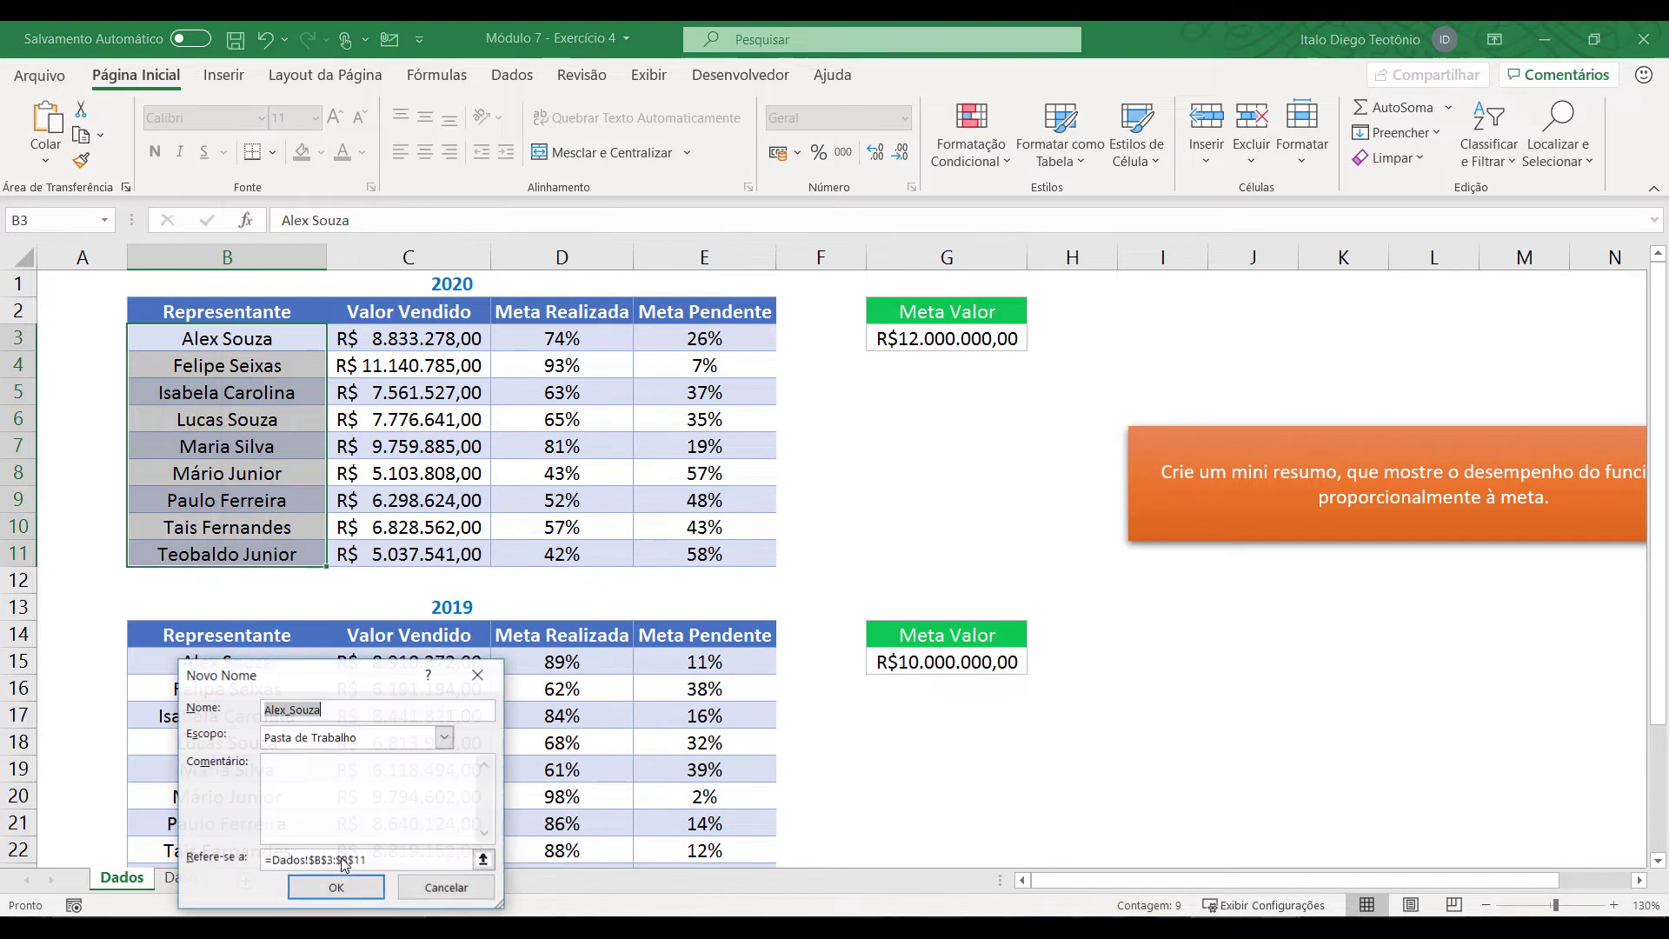
text(Represe)
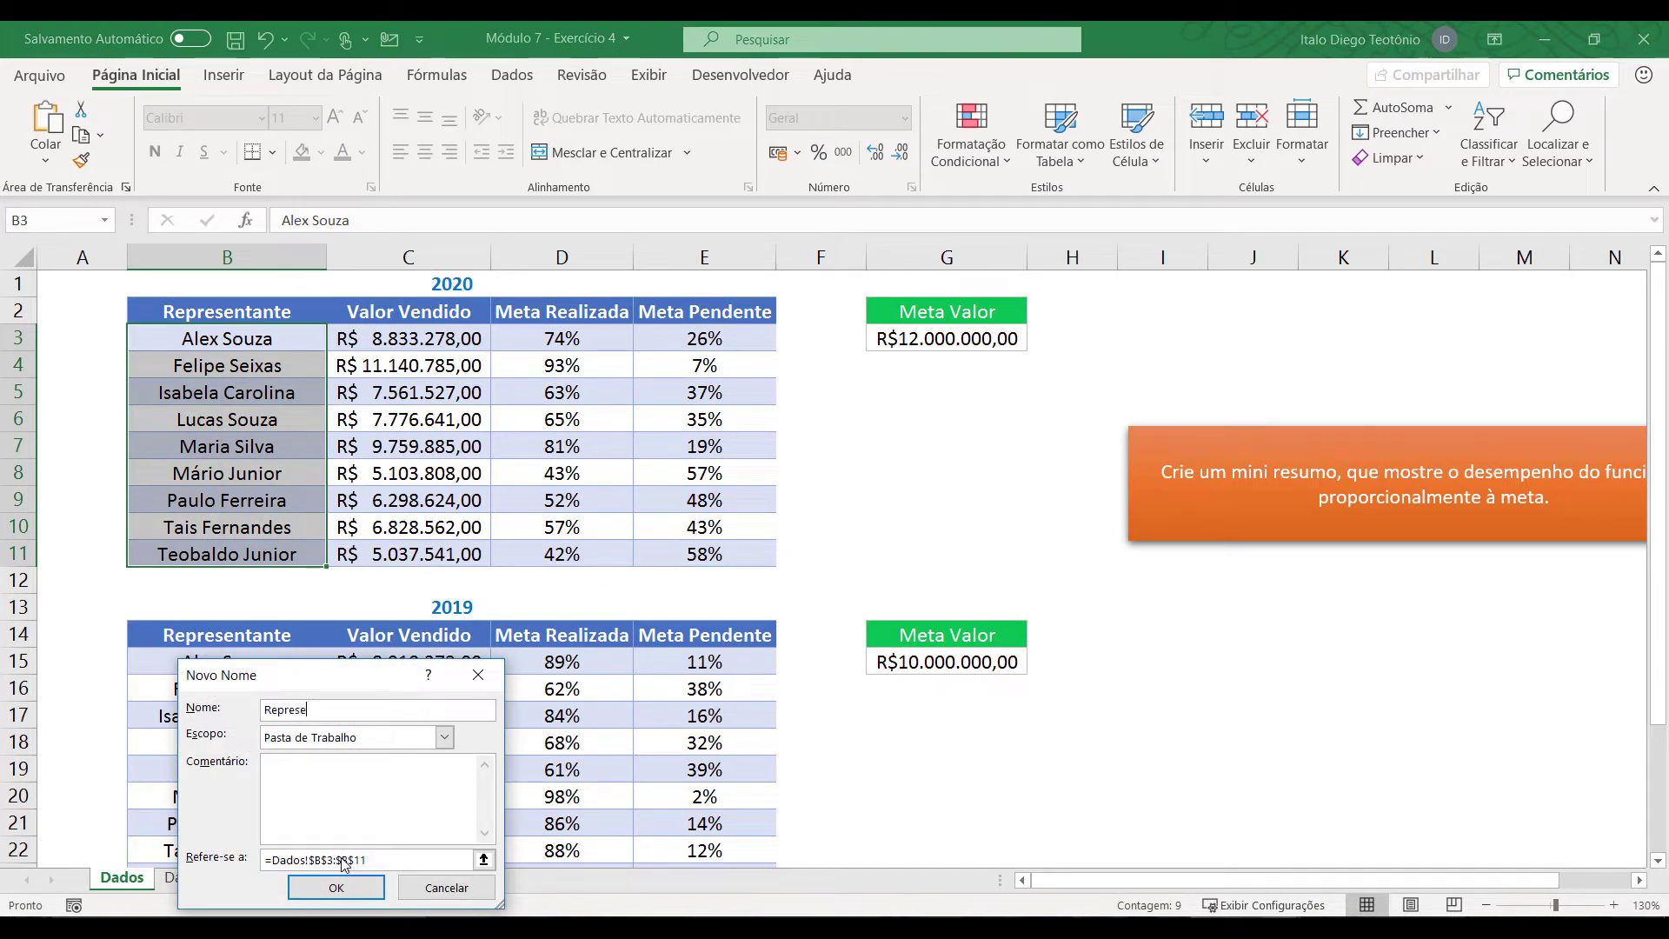
text(ntante)
key(Return)
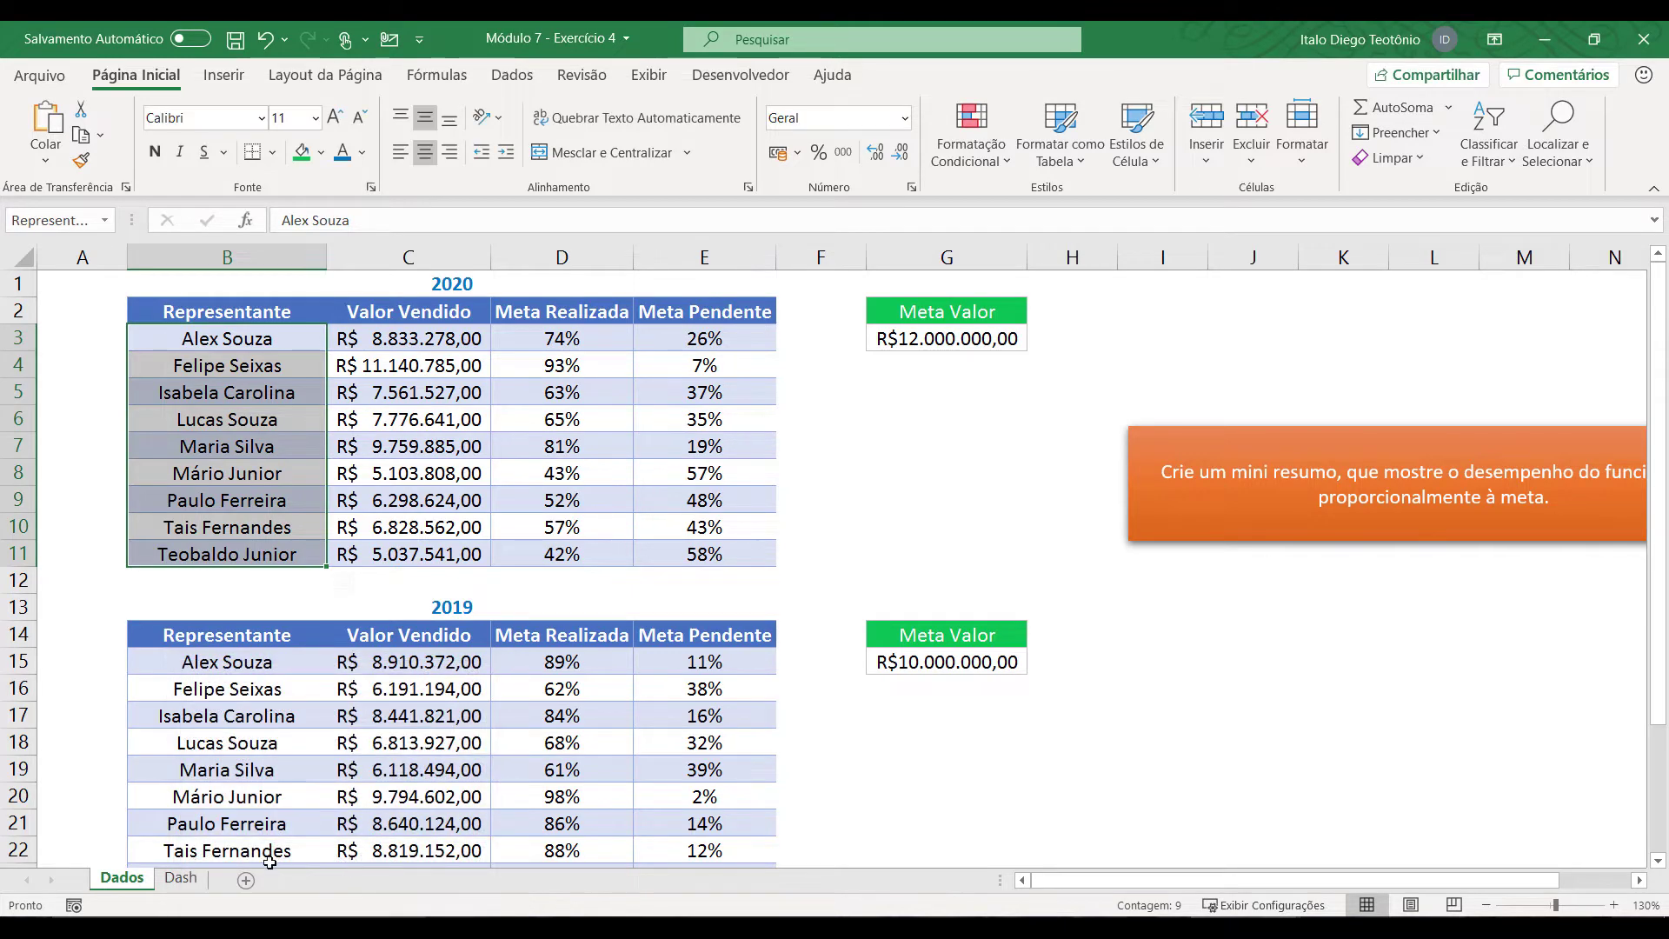
Step: Add list data validation to the employee cell C3 on Dash with =Representante as its source
click(182, 878)
click(280, 317)
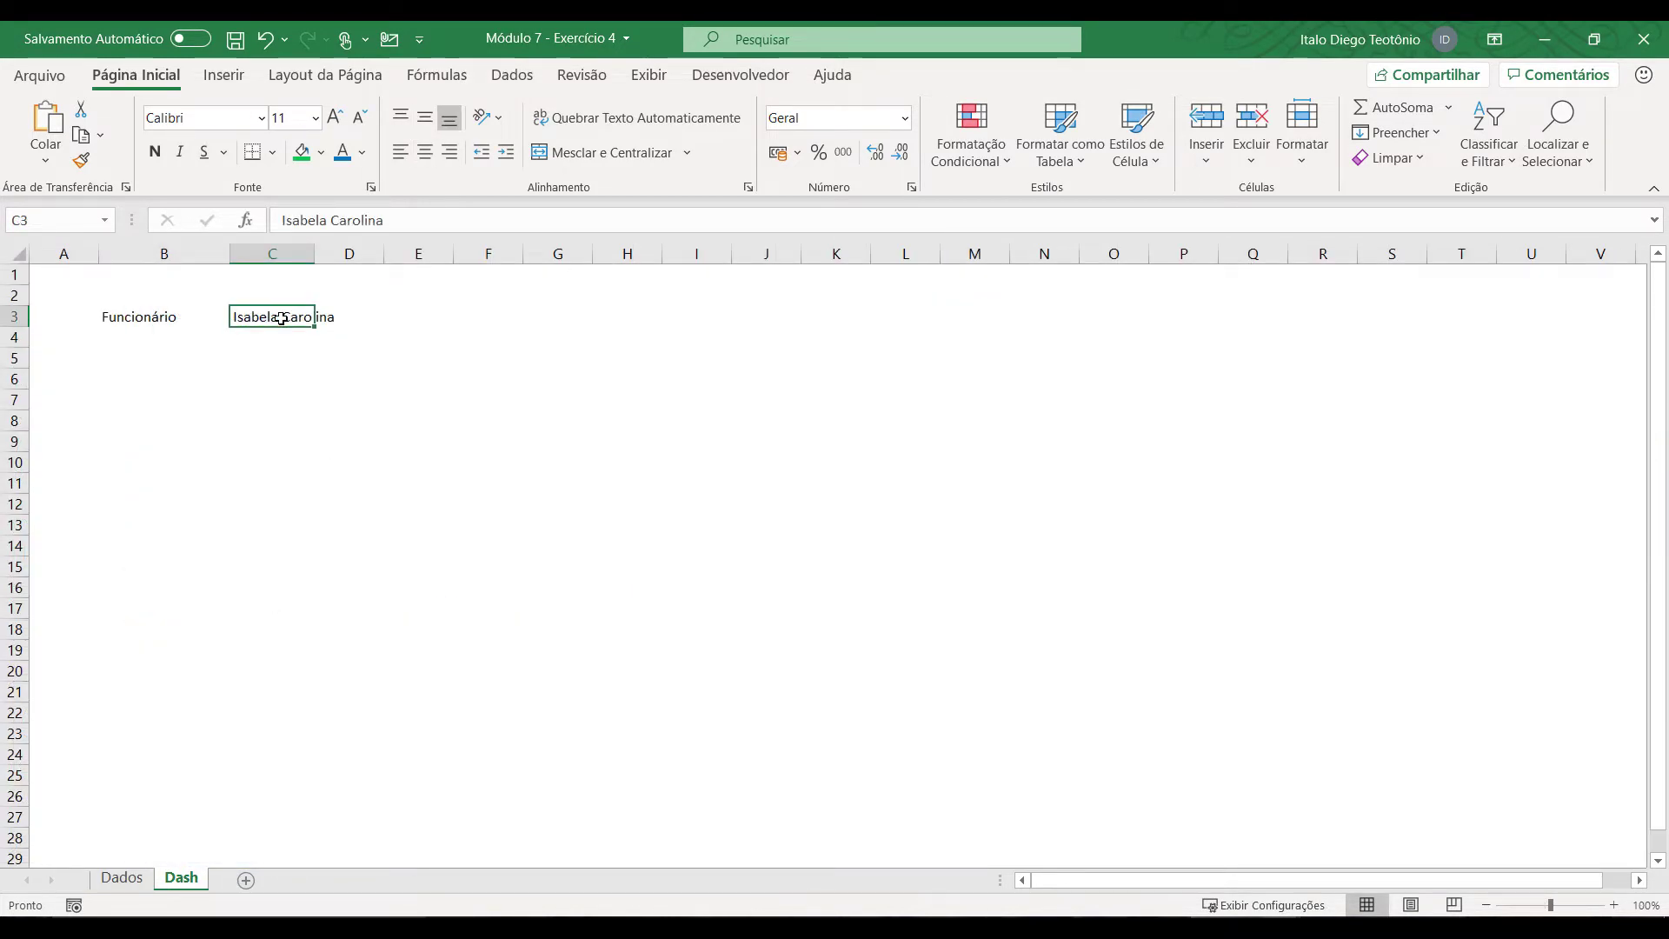
click(512, 76)
click(1157, 159)
click(1174, 183)
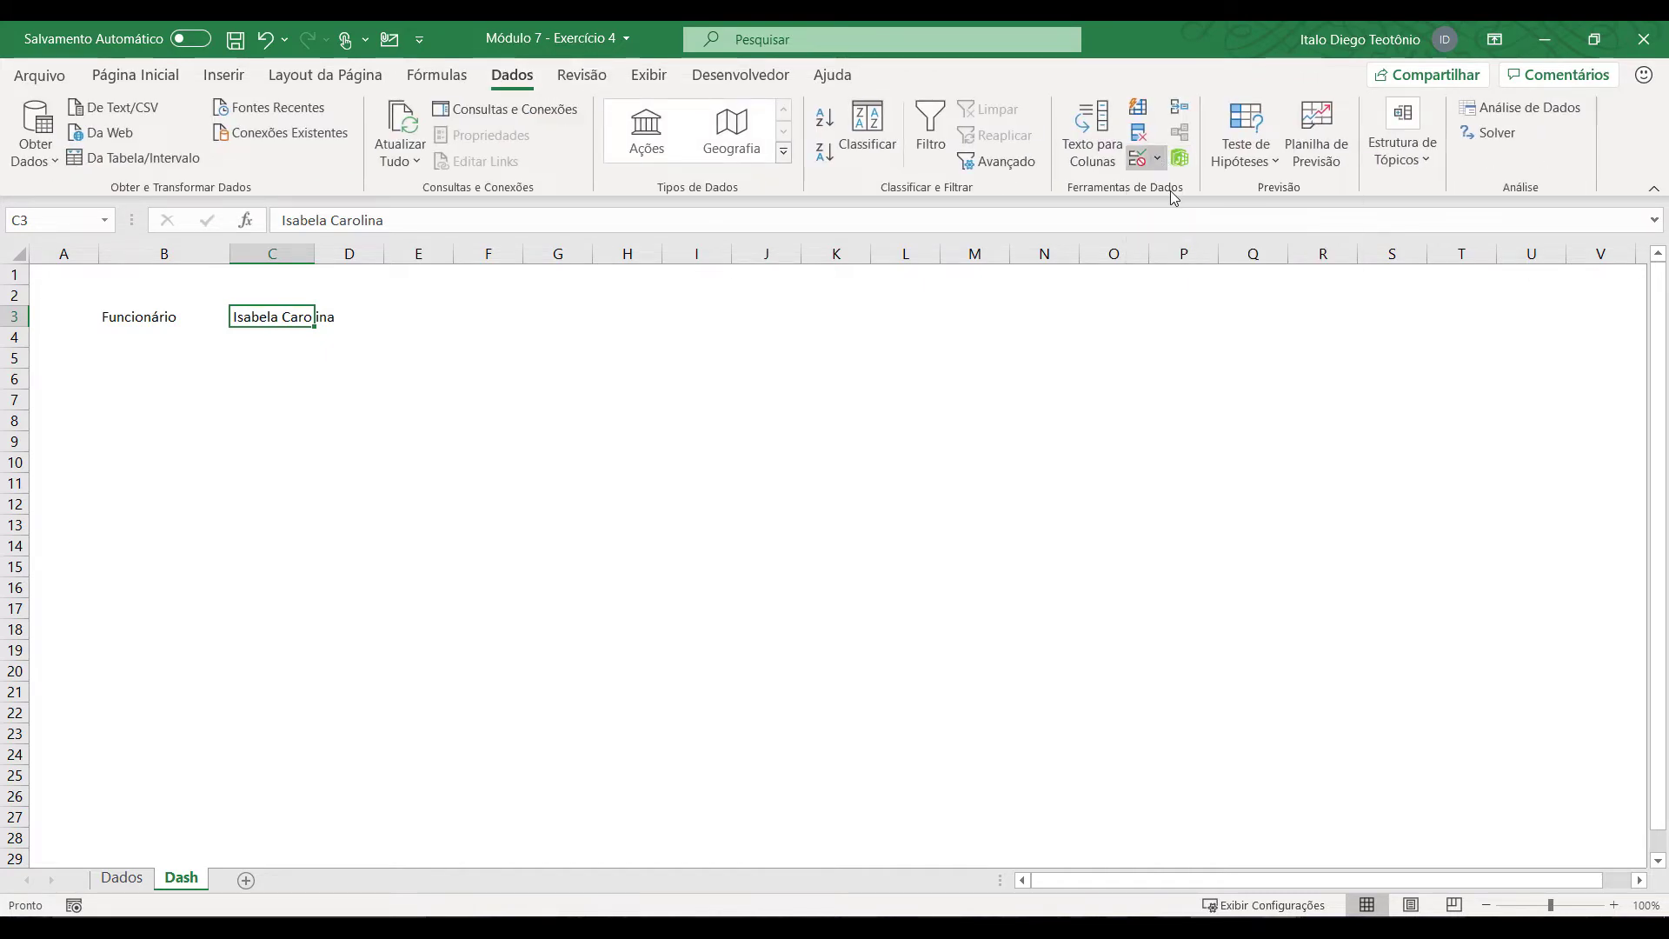
click(757, 446)
click(624, 510)
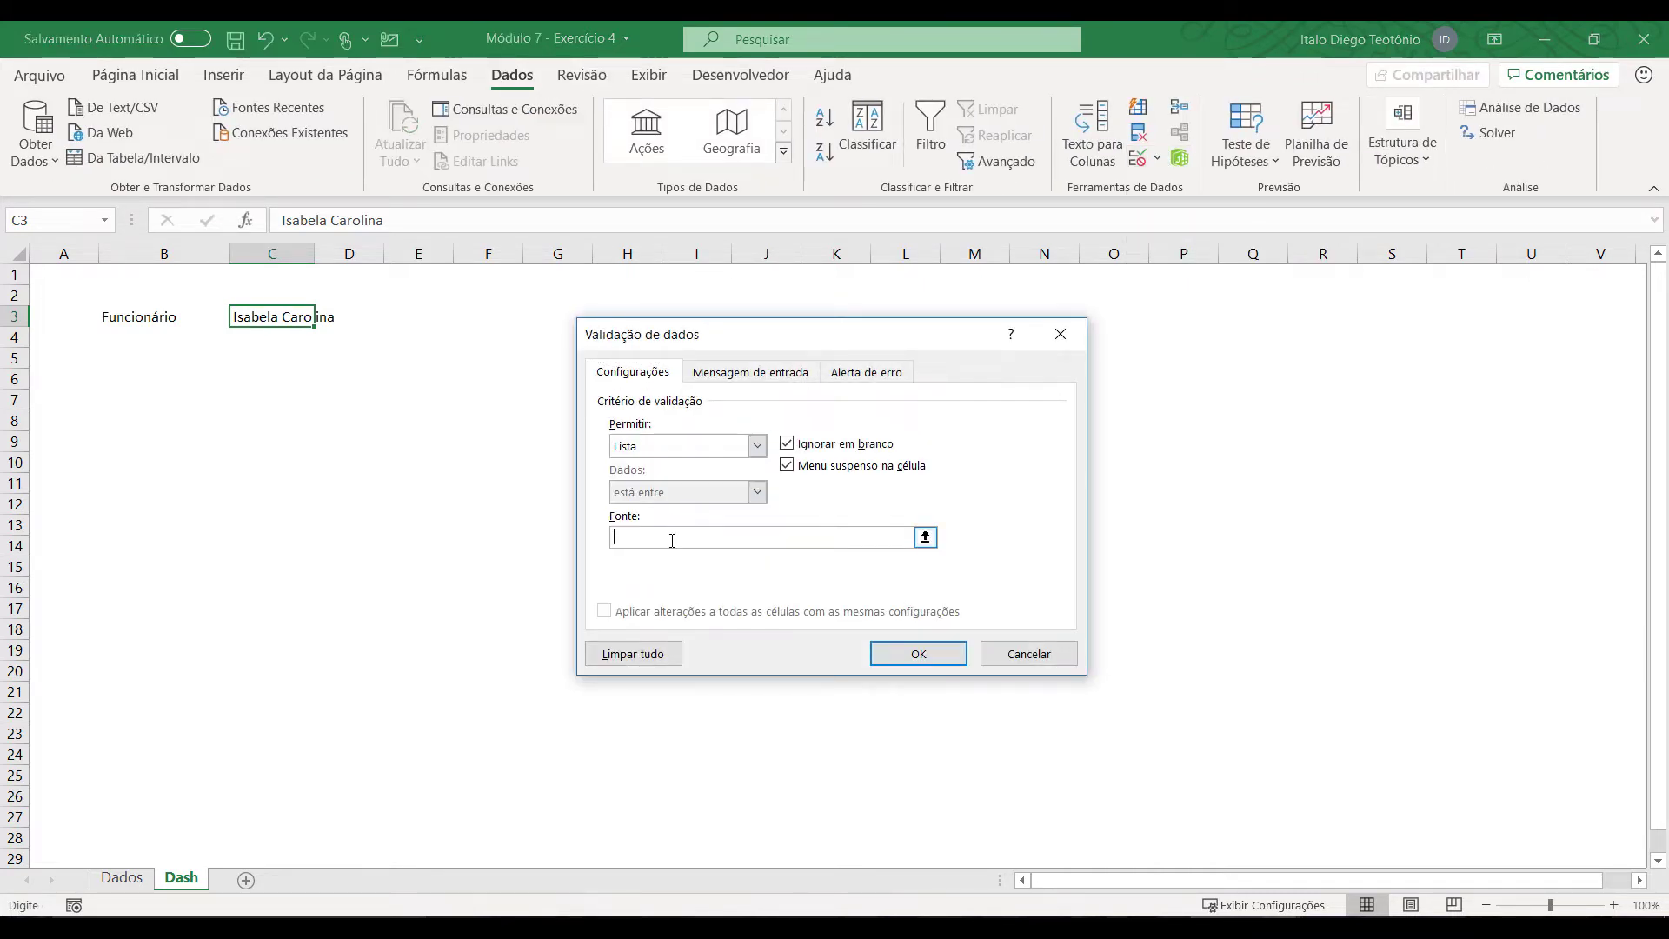
click(672, 538)
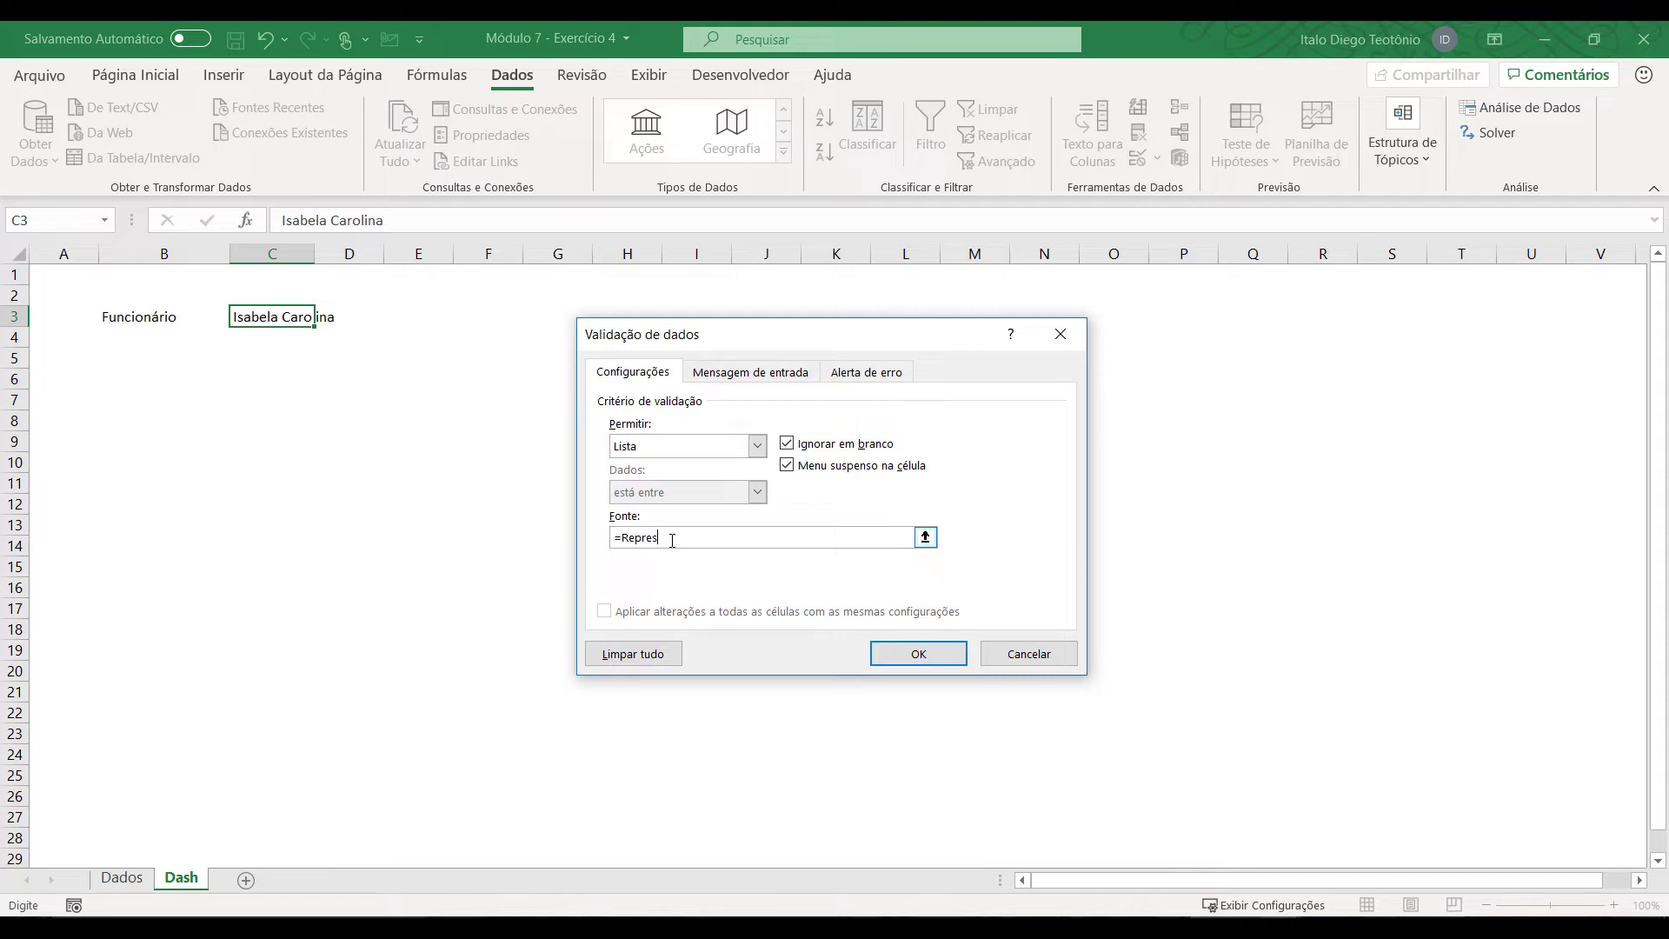
text(entante)
key(Return)
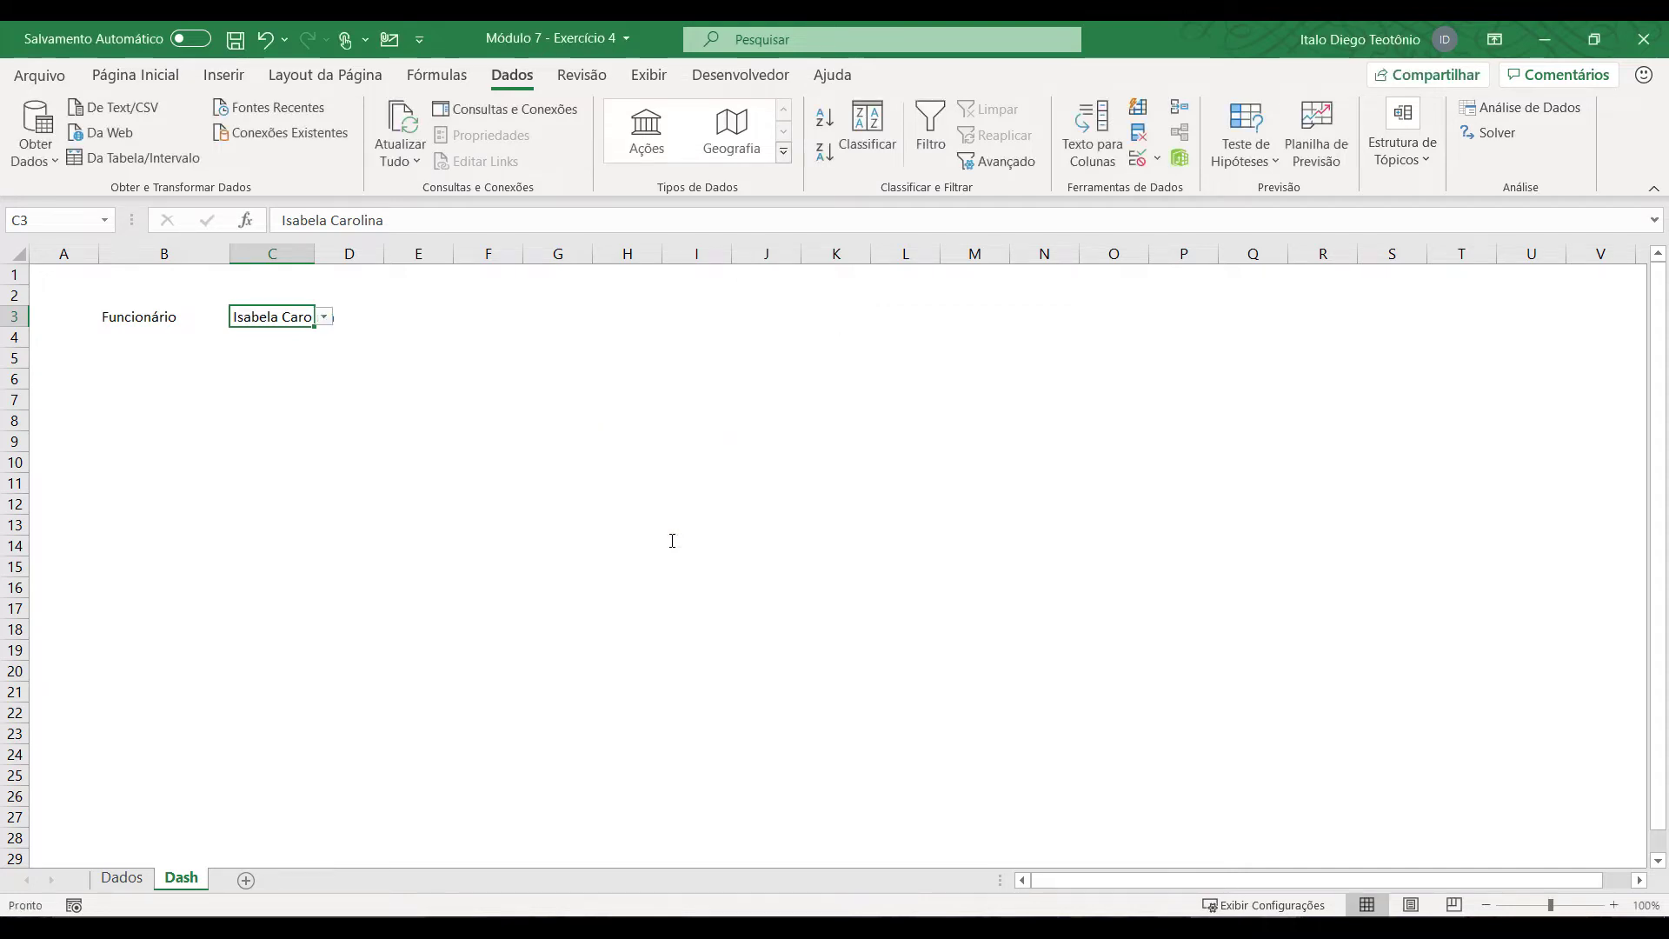
Step: Auto-fit column C on Dash and choose the representative listed in B10 of Dados from the C3 drop-down
click(299, 398)
click(295, 319)
double_click(312, 253)
click(349, 316)
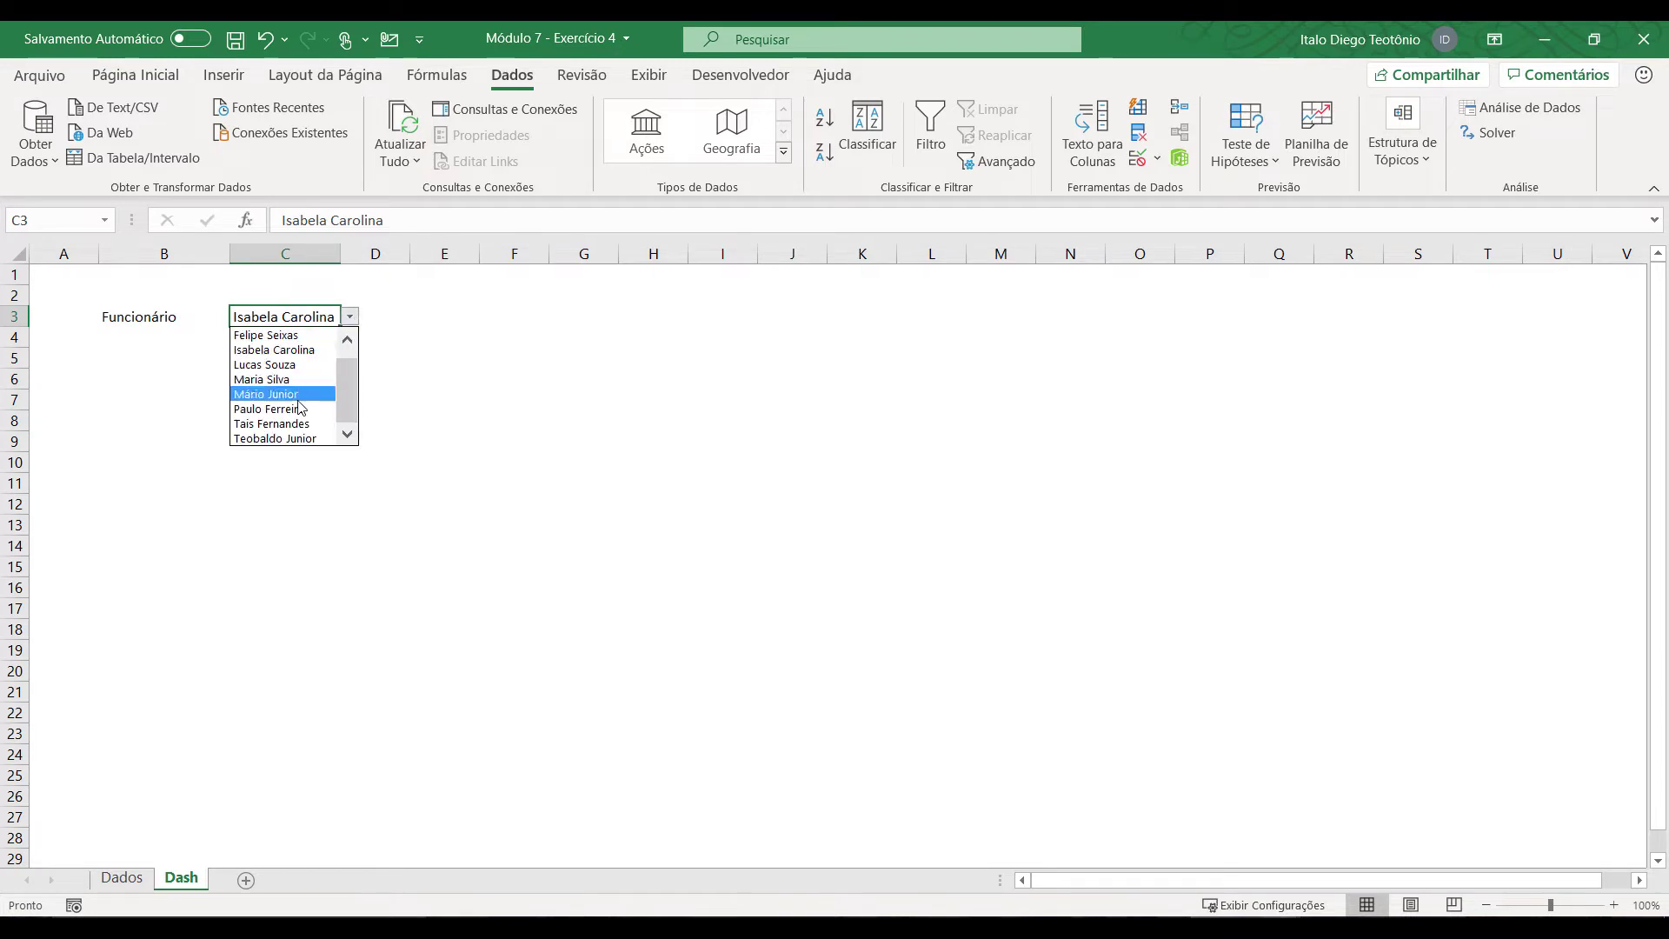
click(304, 388)
click(349, 317)
click(278, 426)
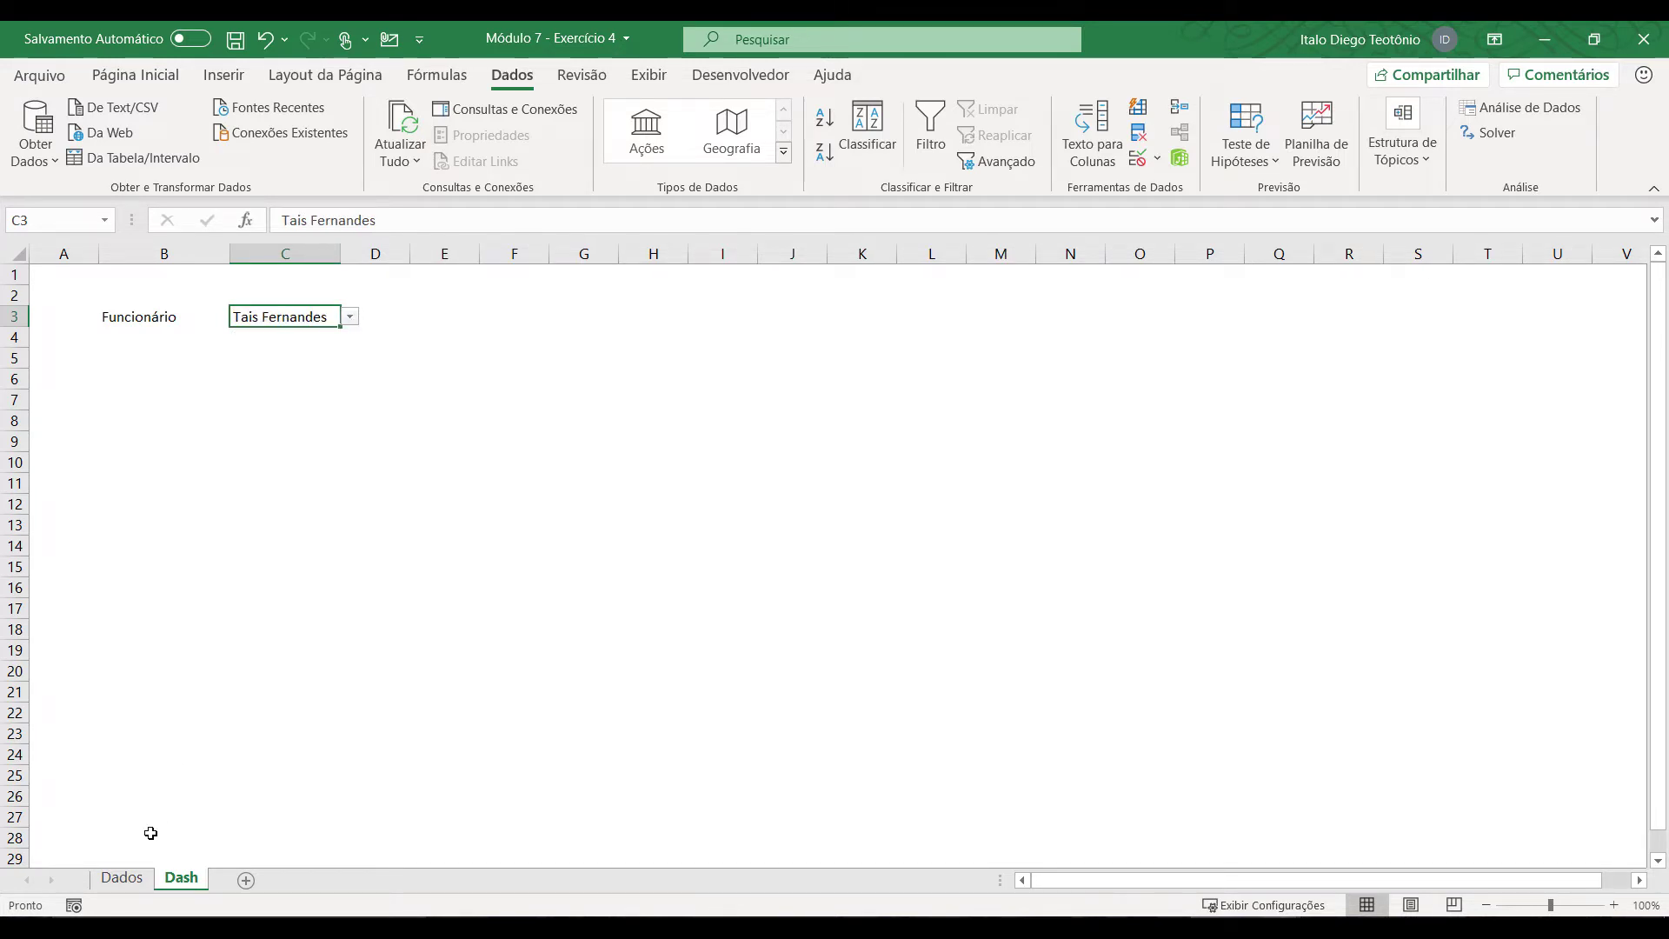
Step: Compare the lookup rows in B26:F28 of Dados with the Dash selection and the 2019 and 2020 tables
click(126, 879)
scroll(201, 654, down, 5)
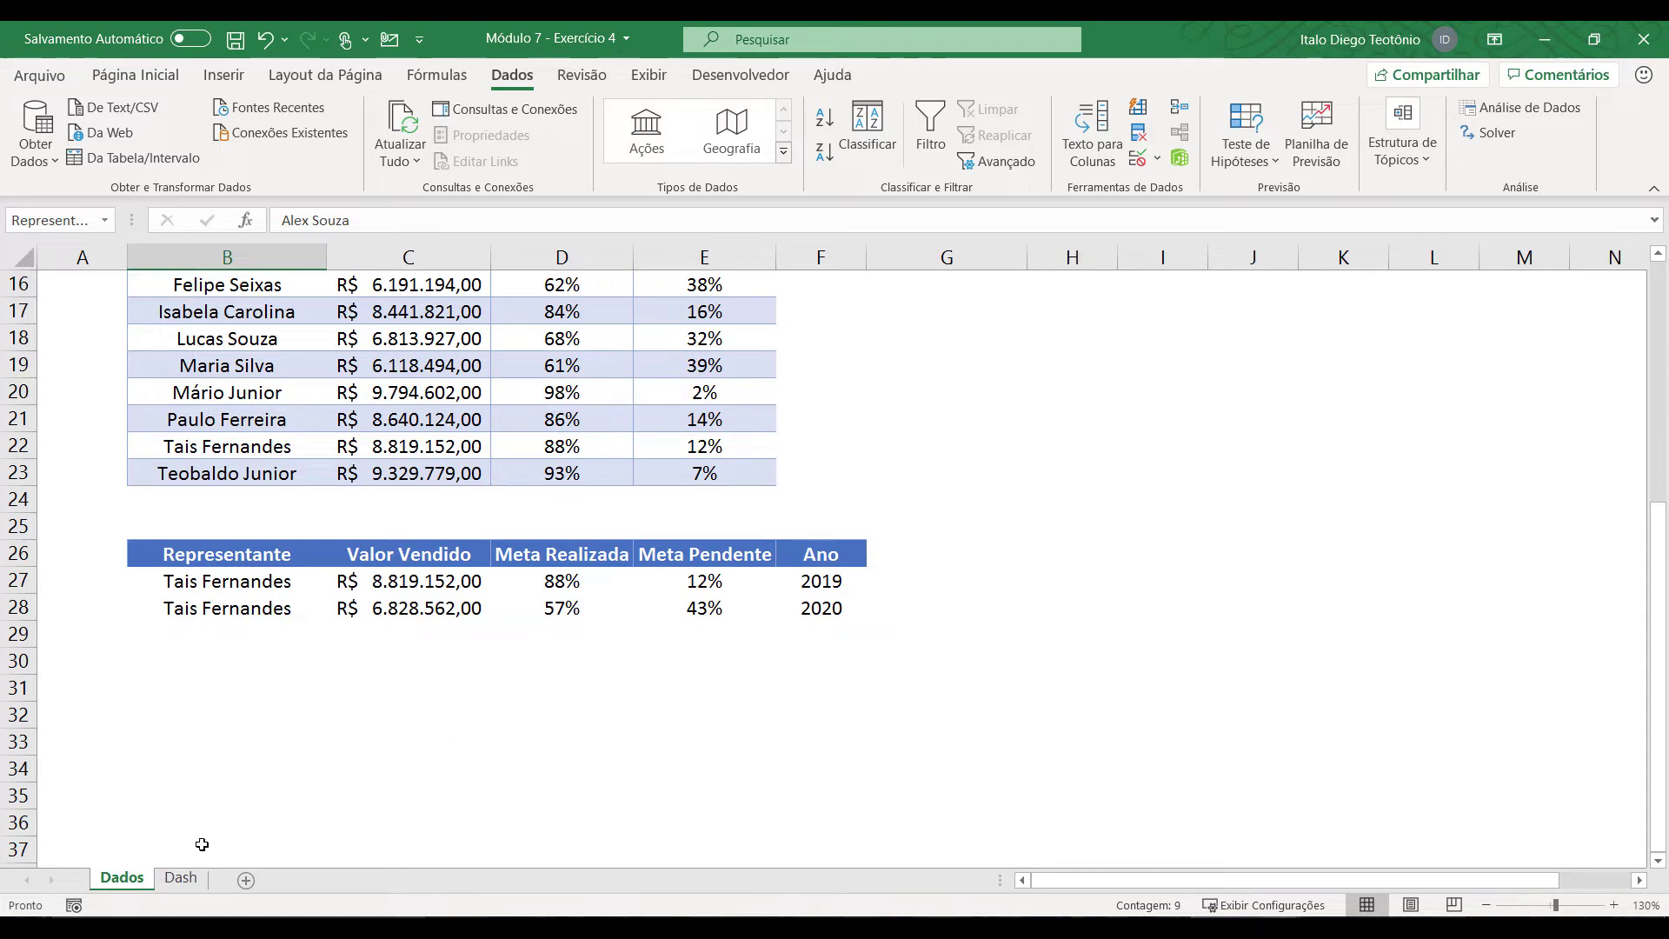
click(181, 878)
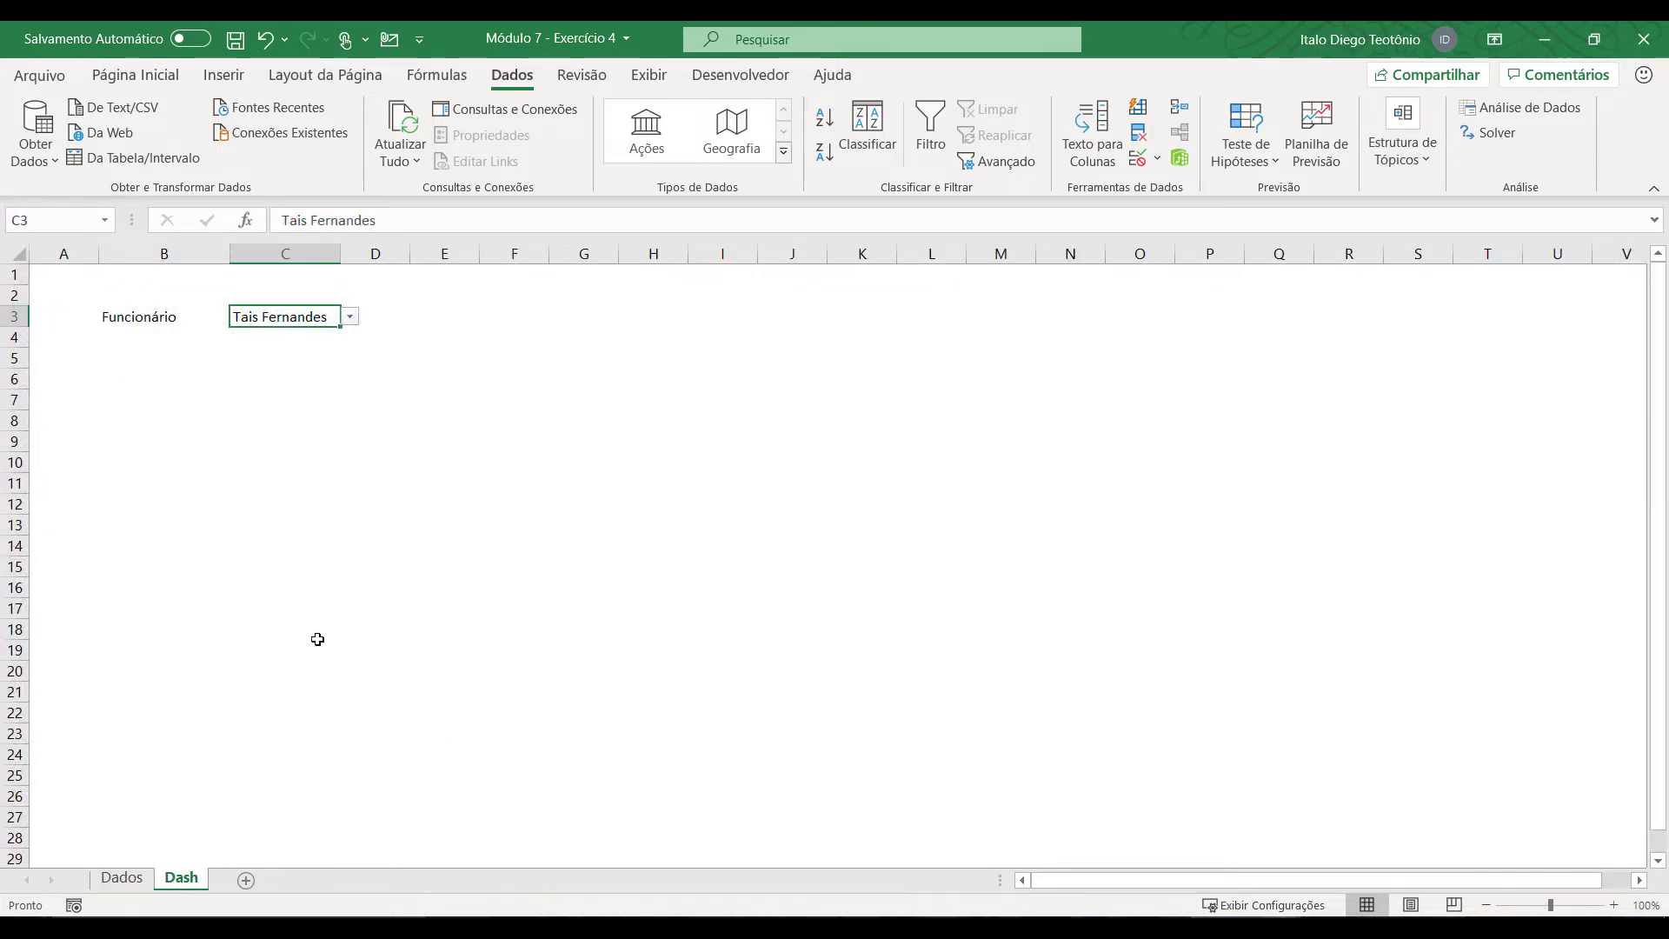
key(ctrl+Page_Up)
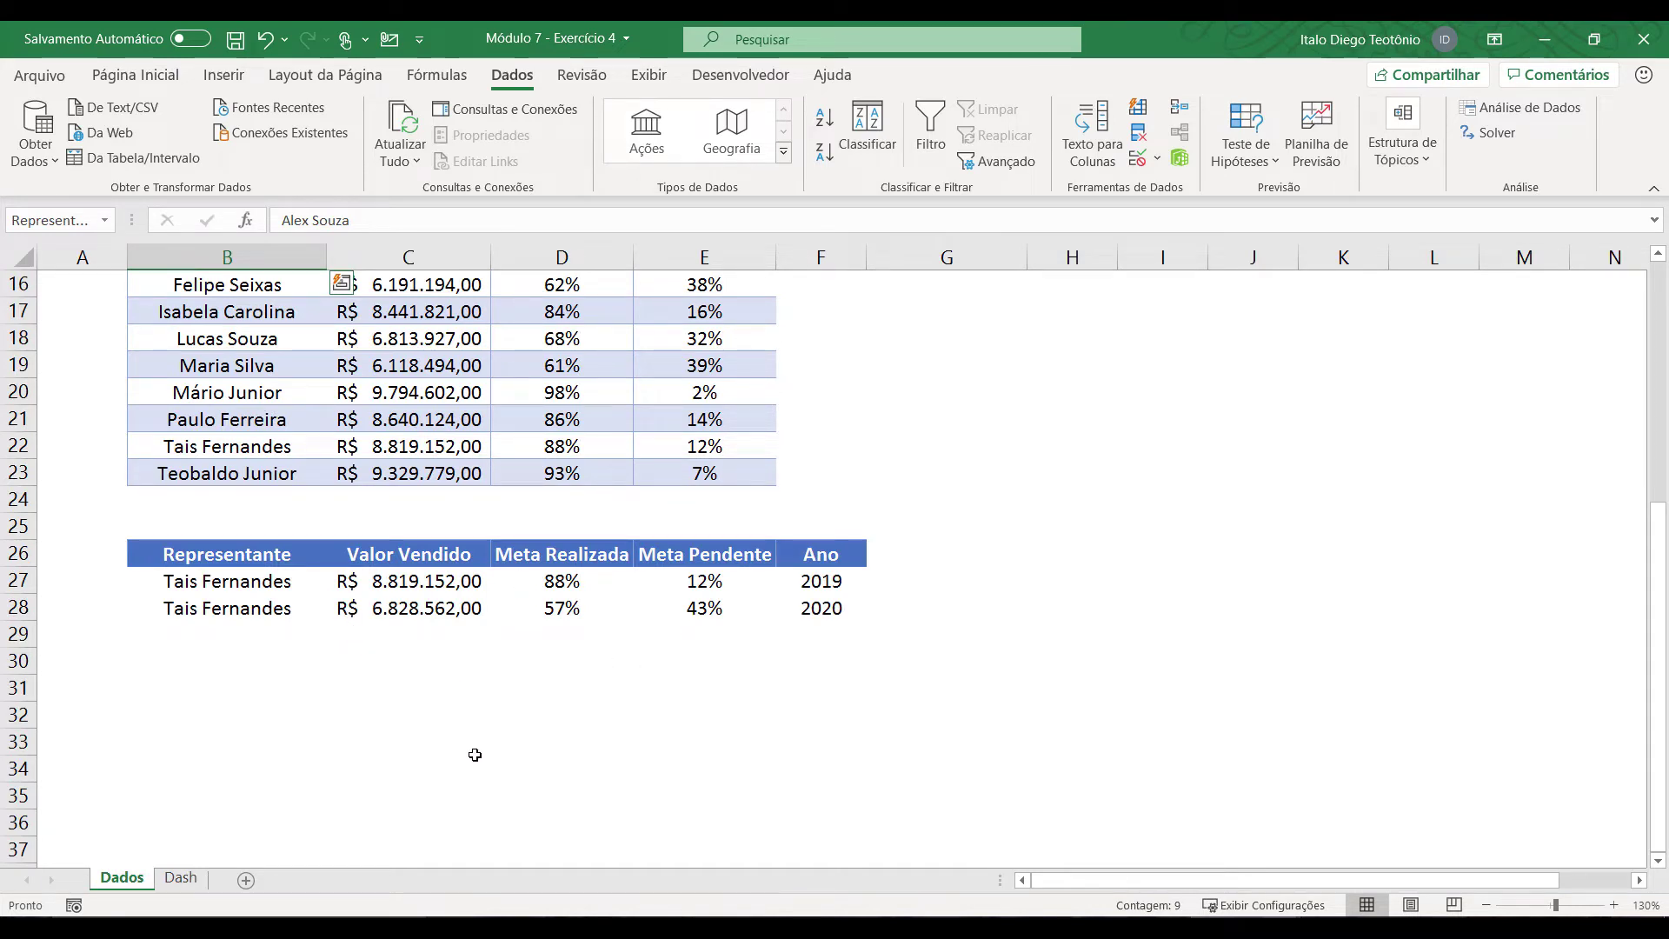
click(180, 878)
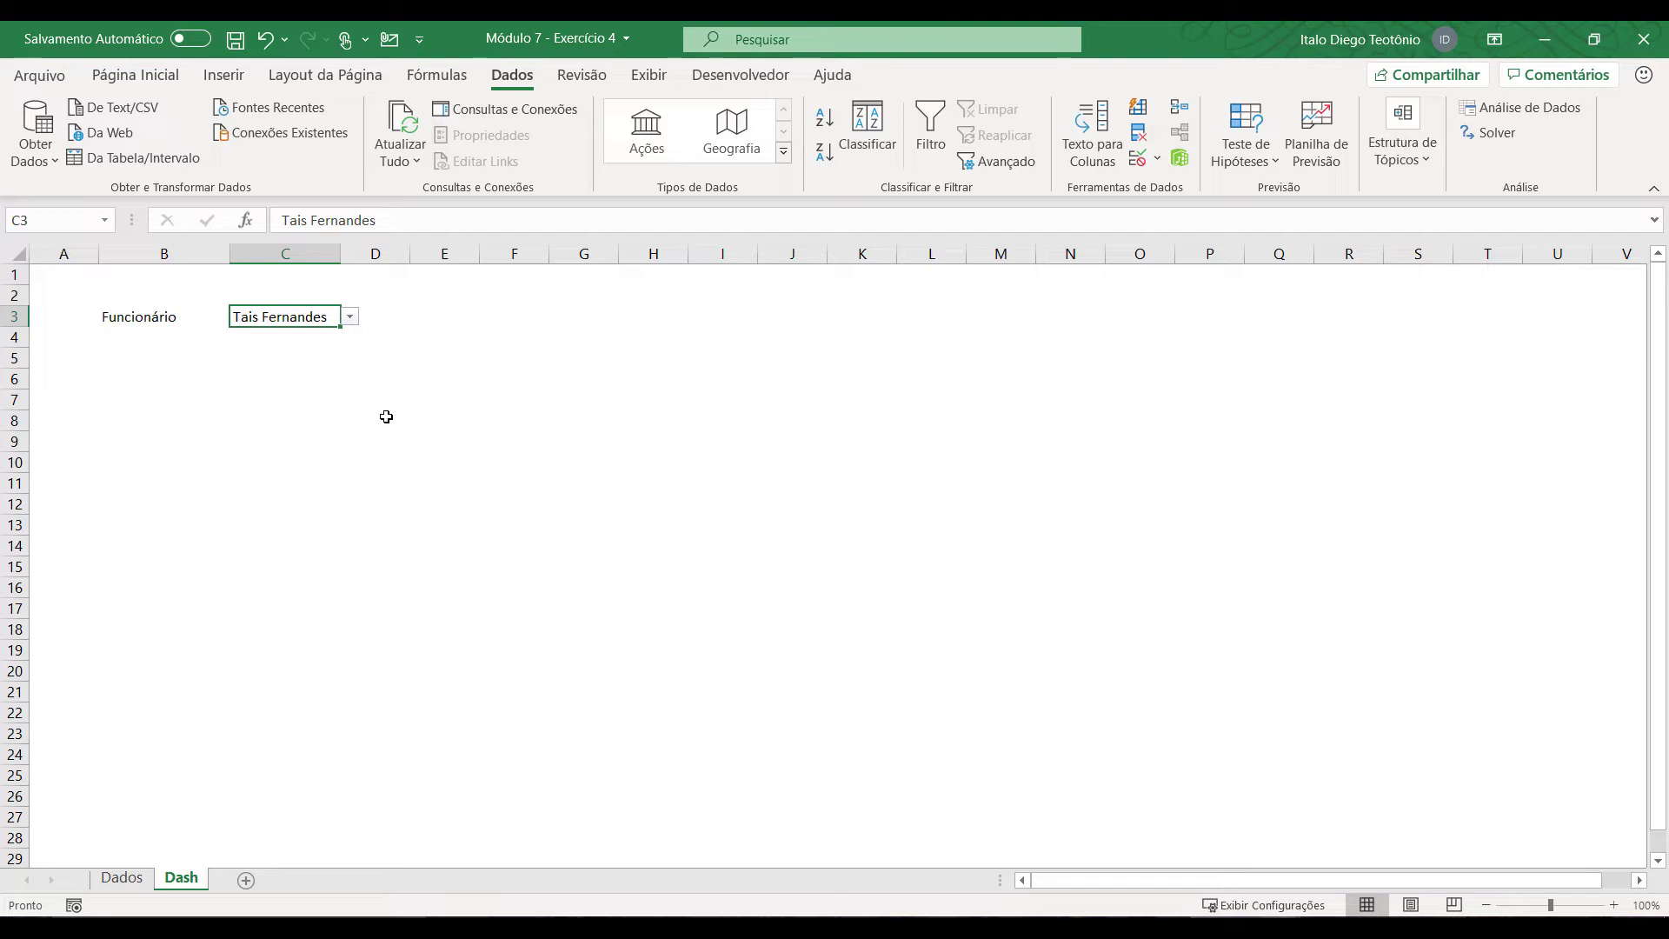
click(122, 877)
scroll(587, 639, up, 3)
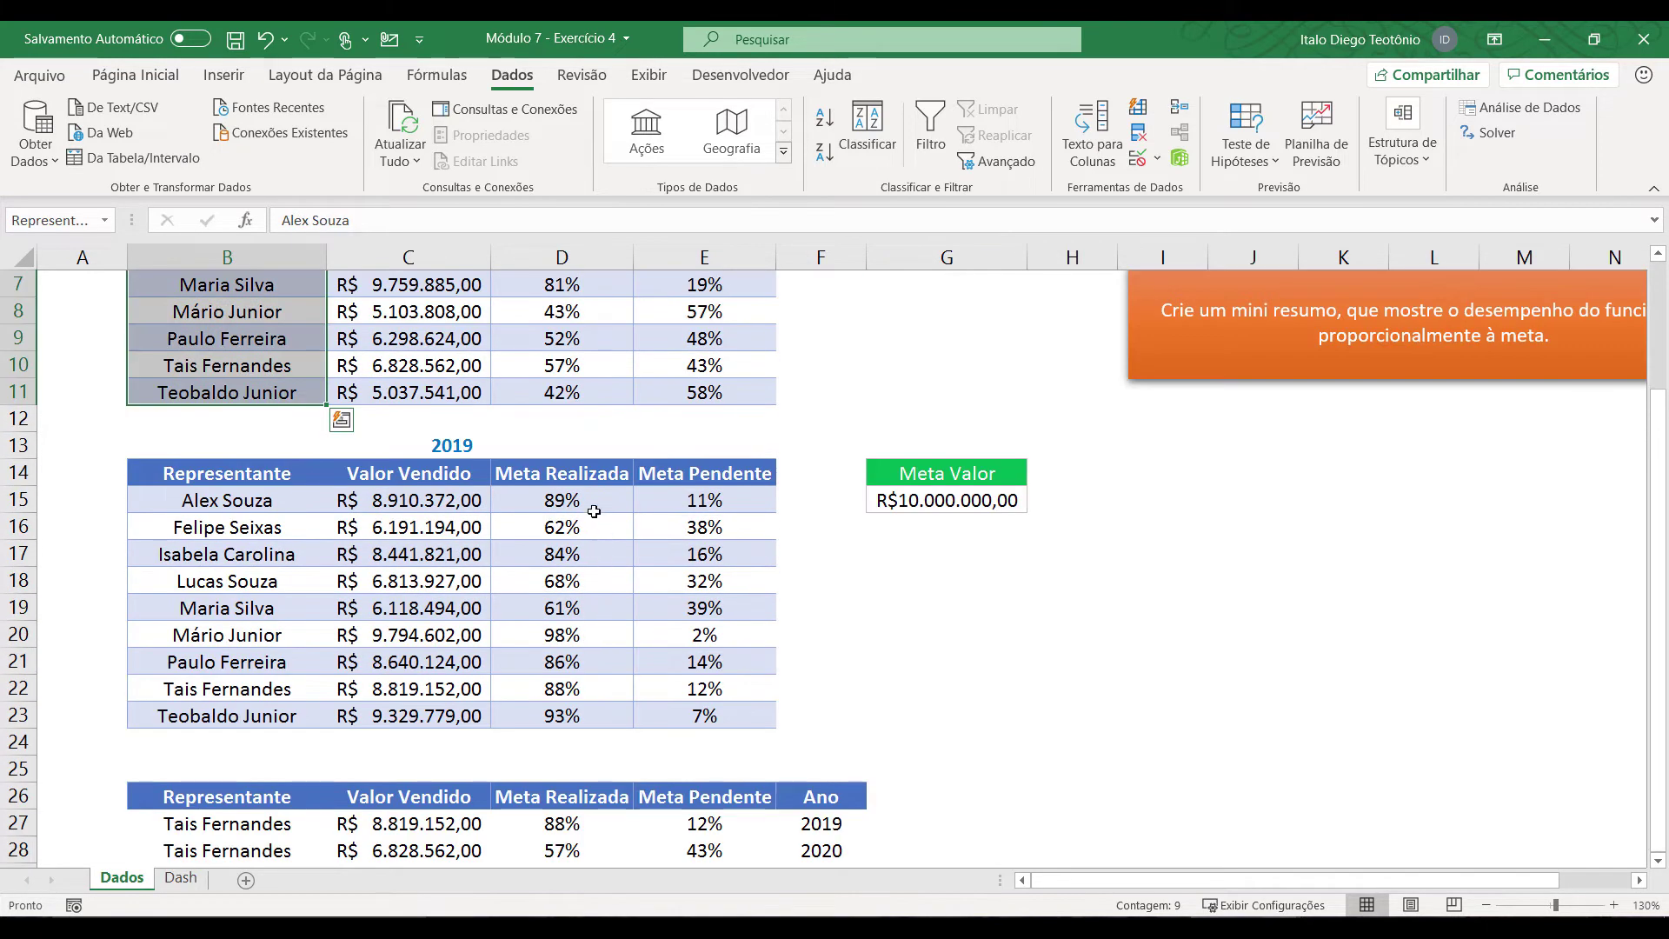
scroll(584, 508, up, 2)
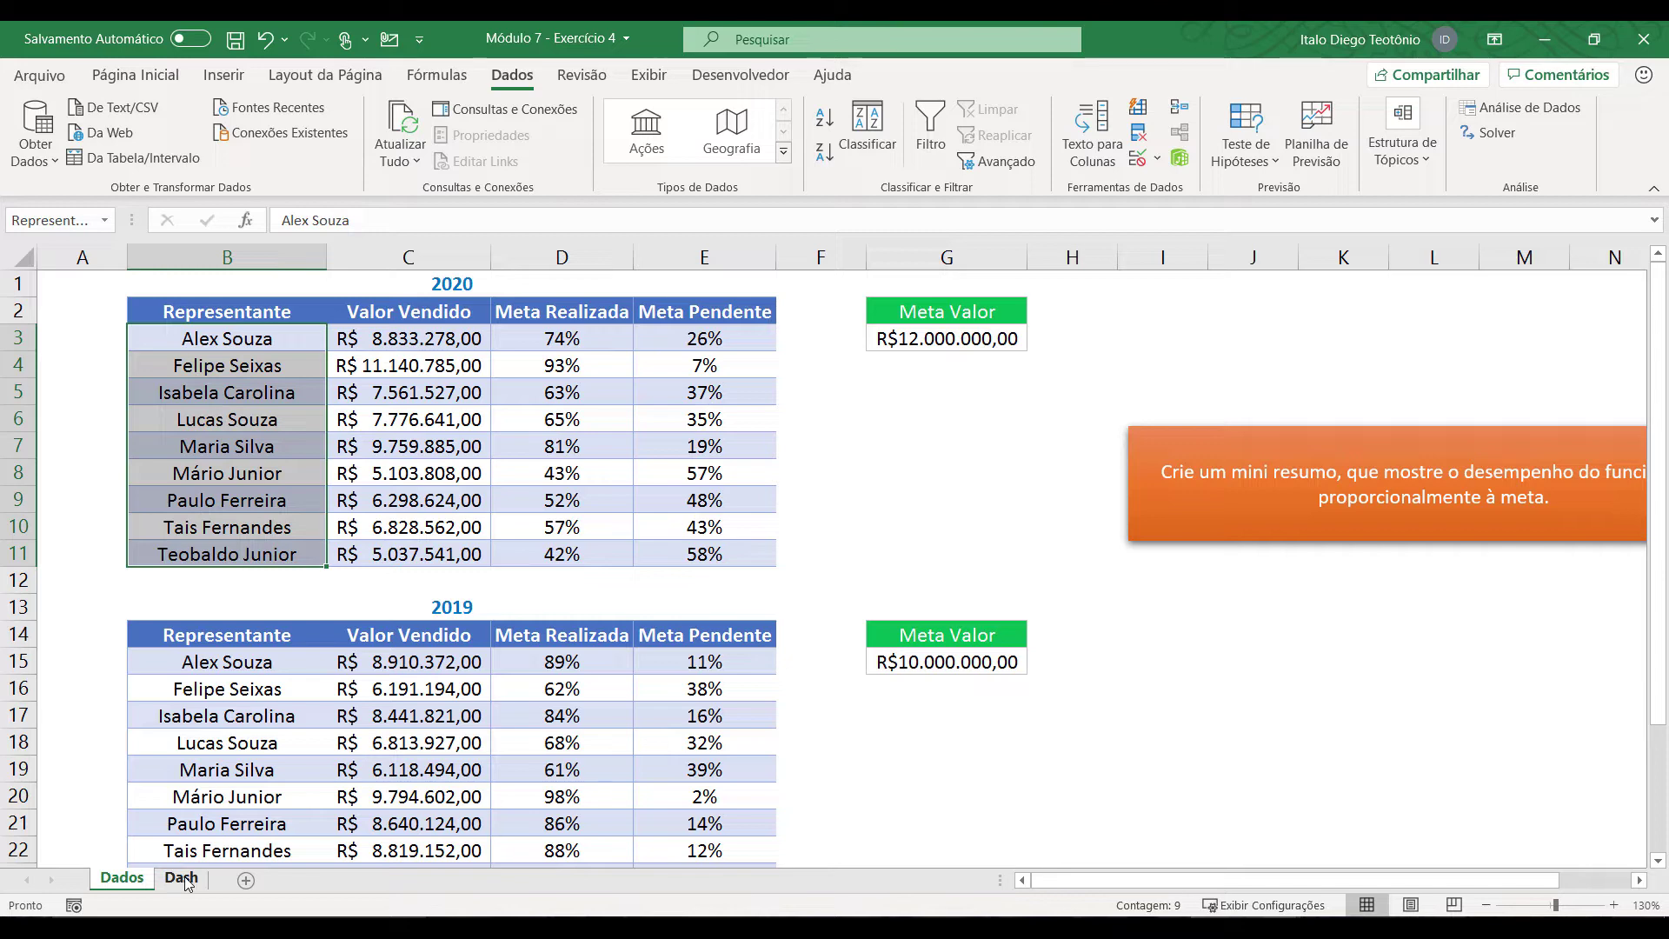
click(185, 879)
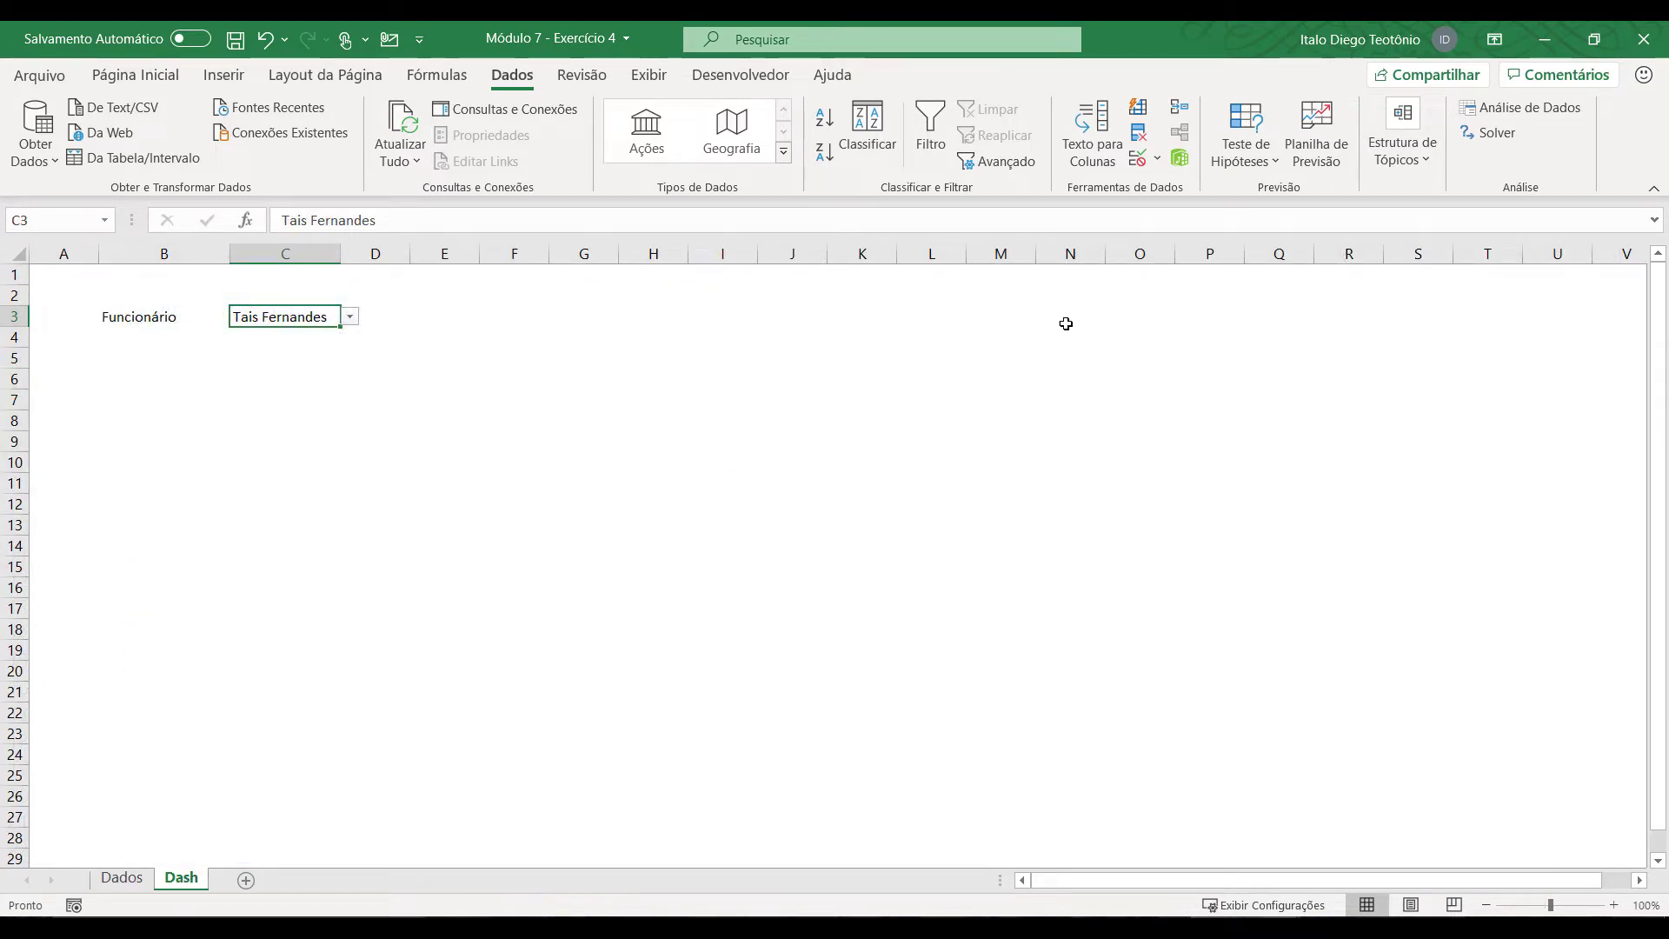
Step: Enter 1 in P2 of Dash as the start of a helper column
click(1227, 297)
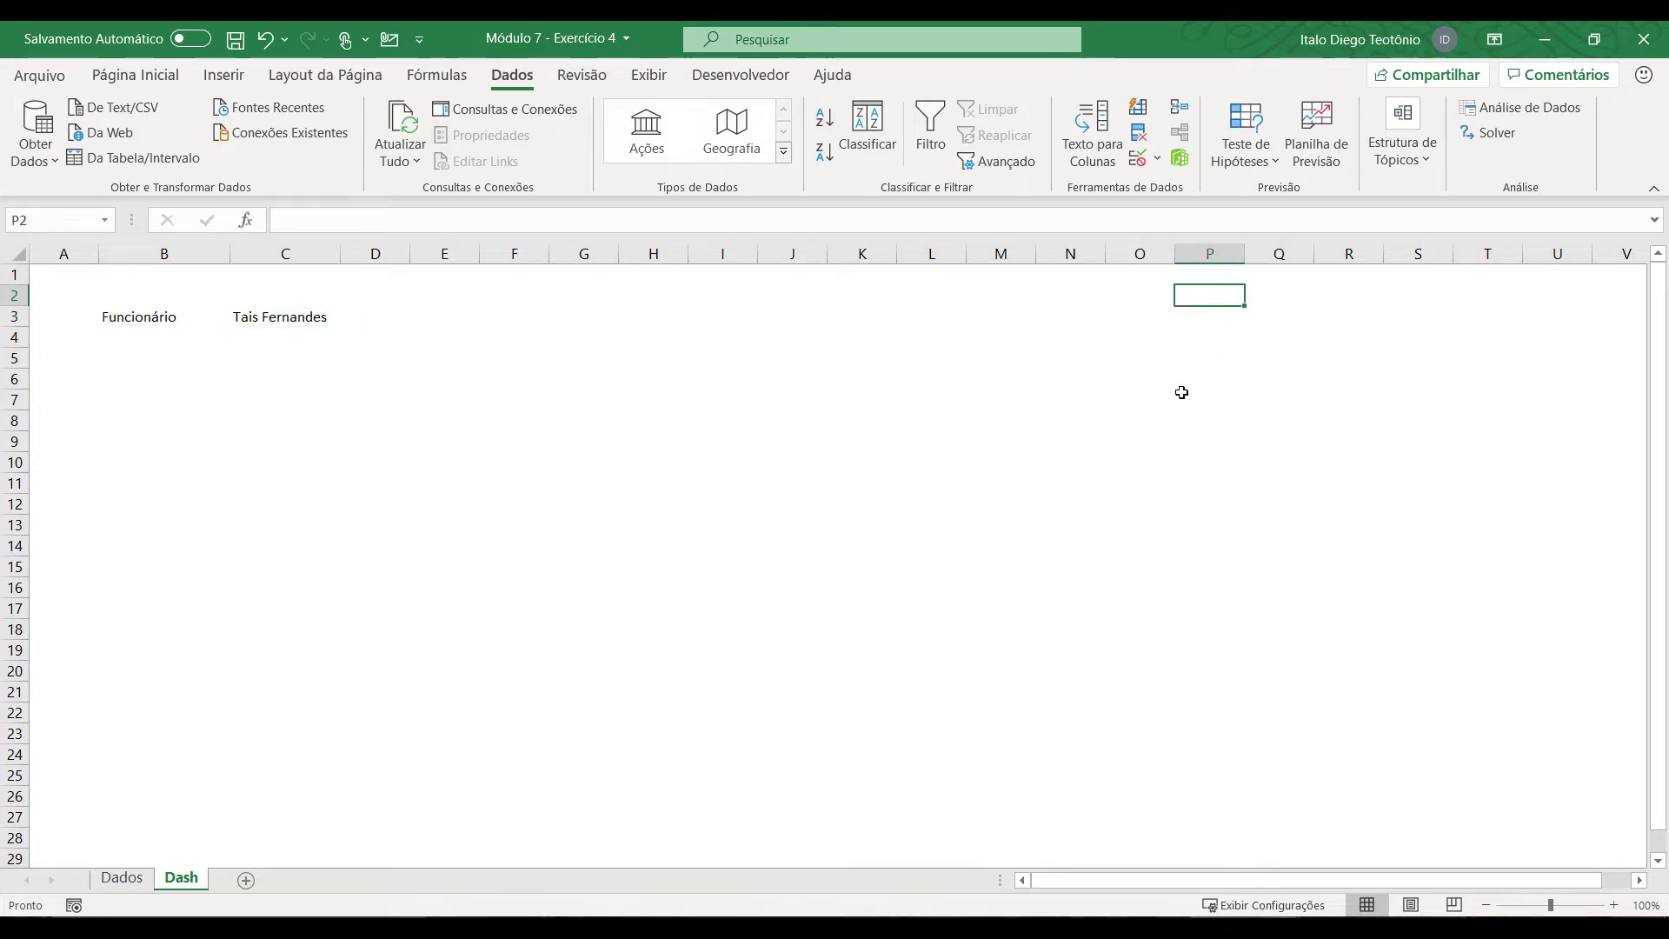
text(1)
click(1192, 348)
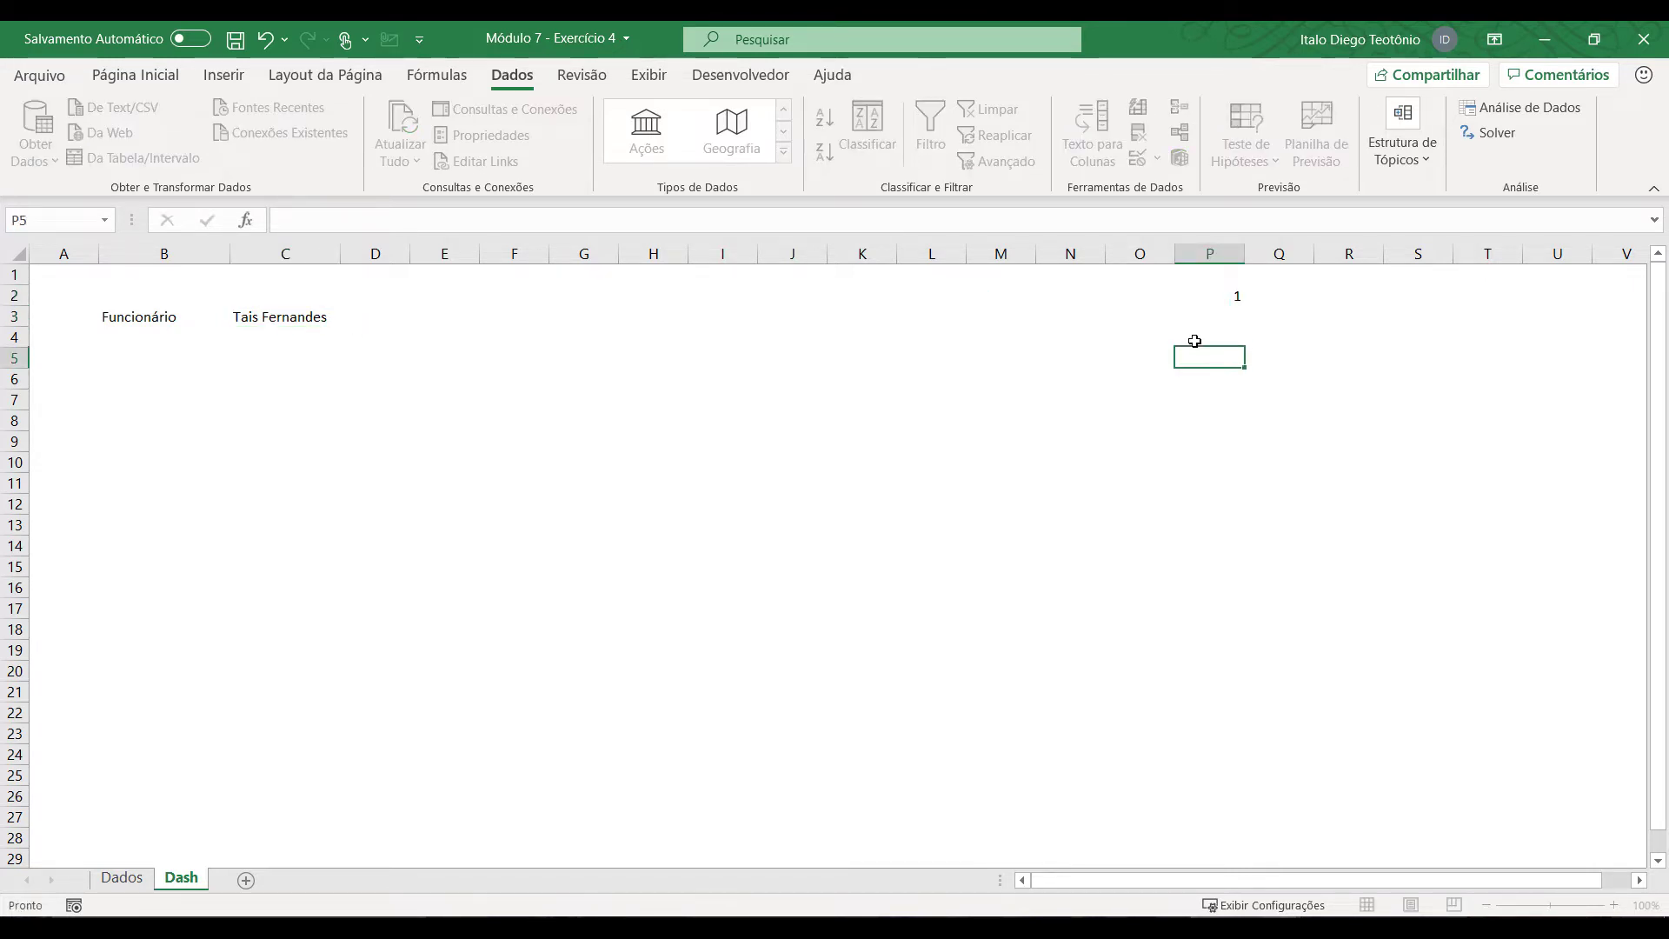
click(1229, 298)
drag(1244, 305, 1215, 688)
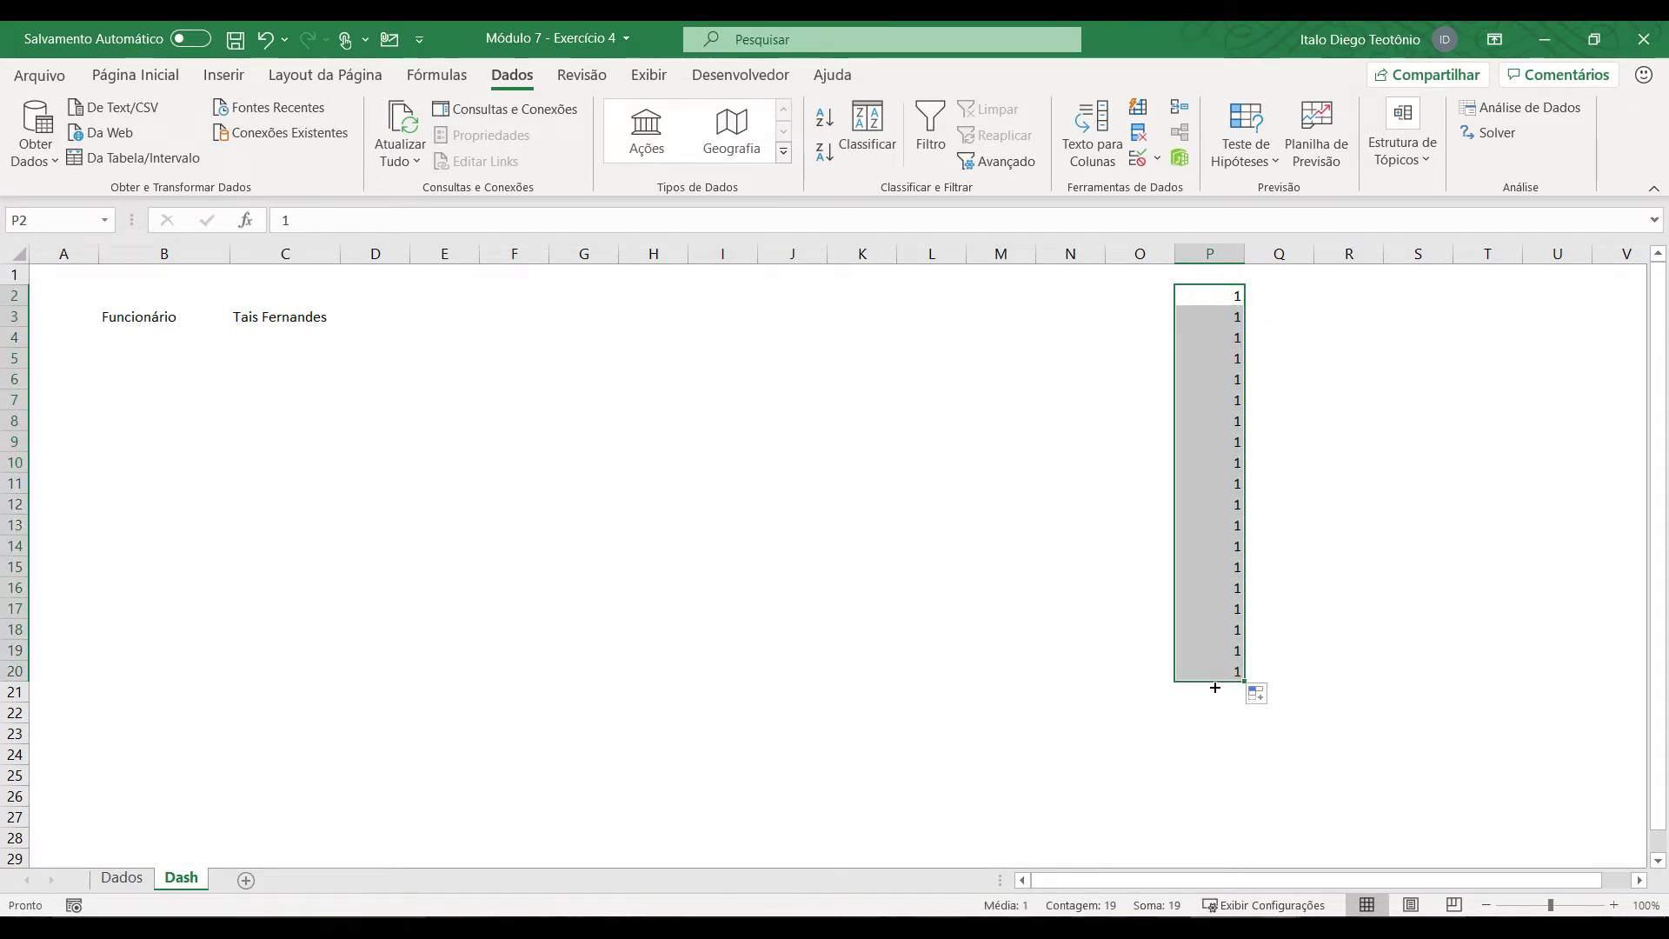
key(ctrl+z)
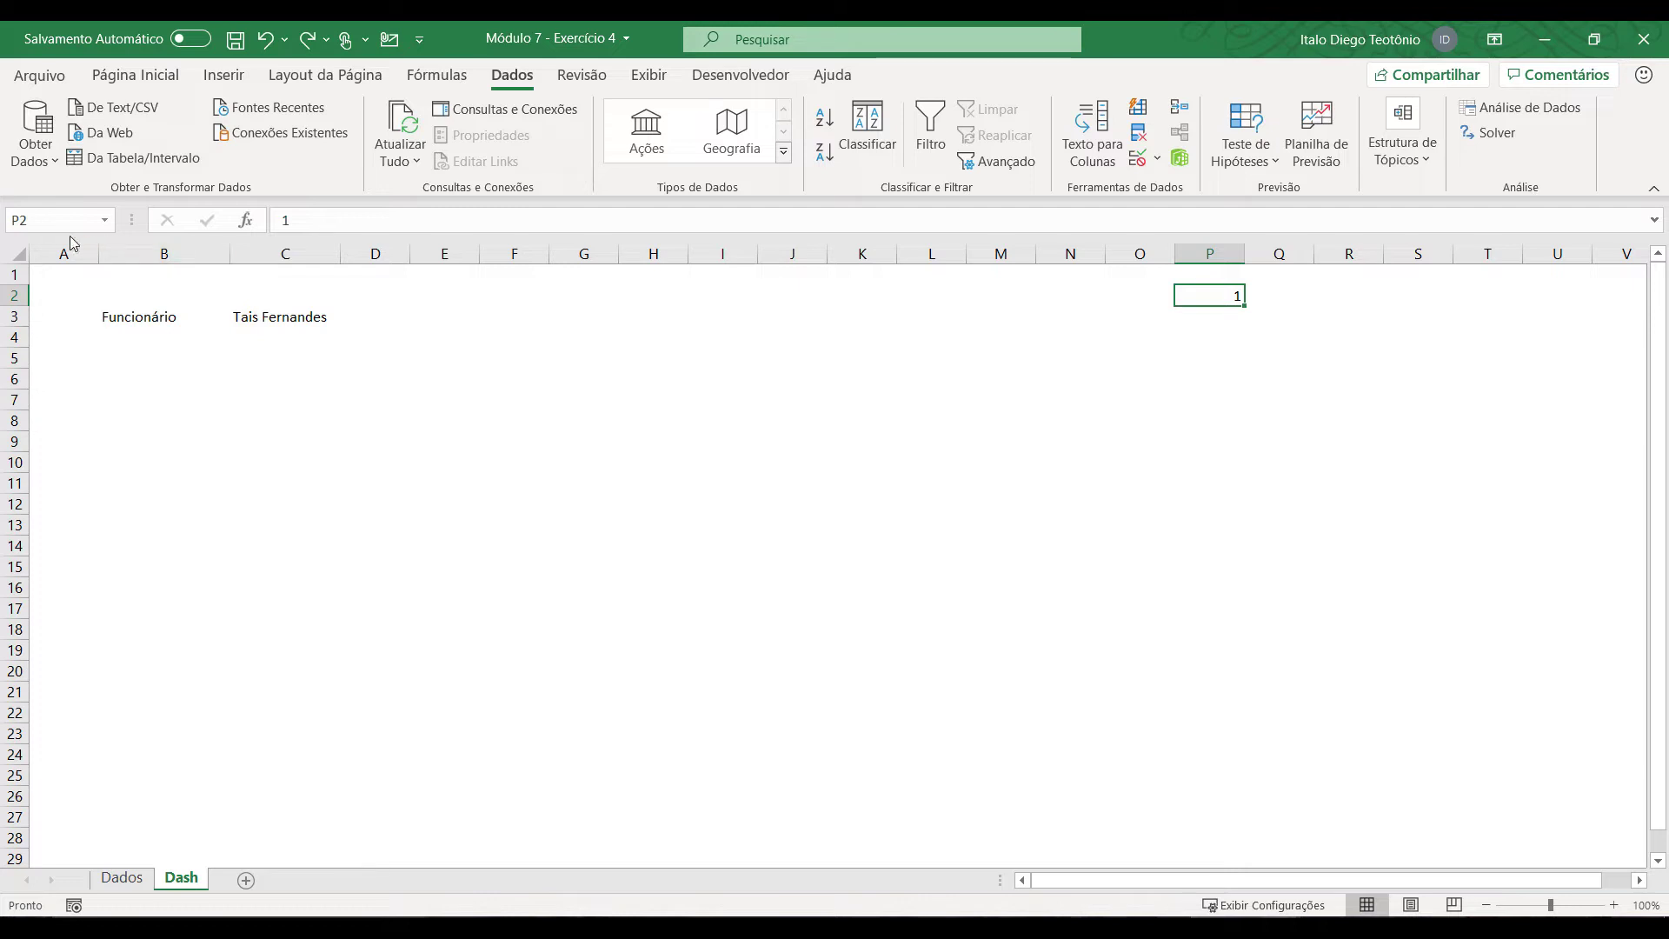
Step: Go to P102 on Dash and enter 1 there
click(22, 217)
text(P102)
key(Return)
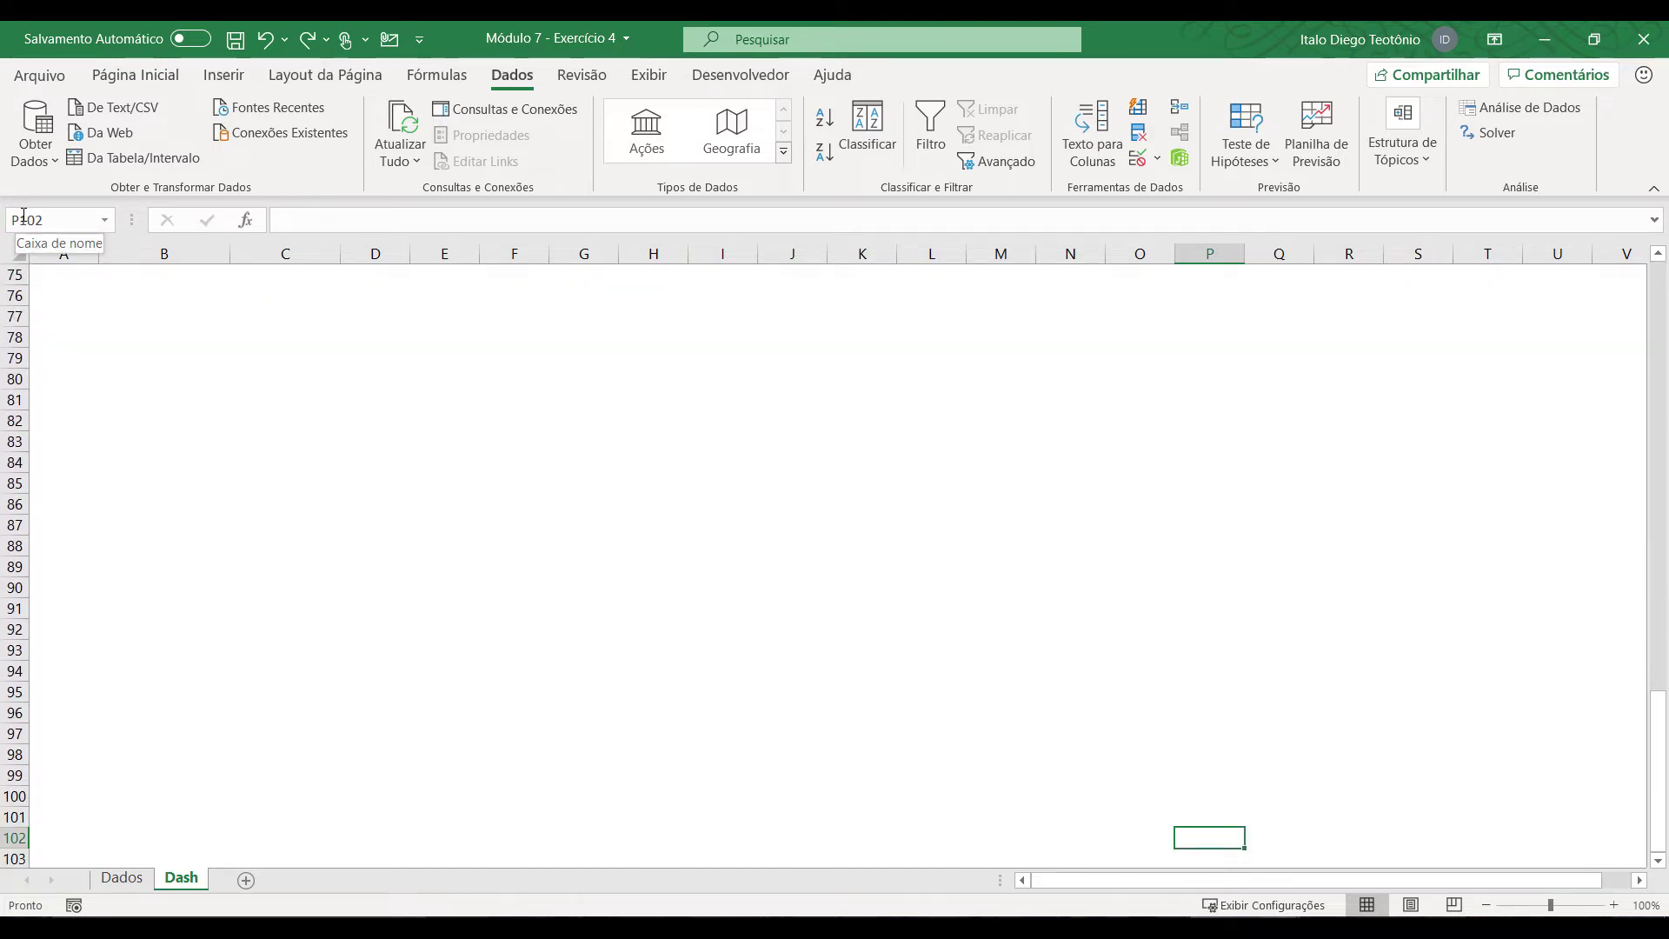
text(1)
key(Return)
key(Up)
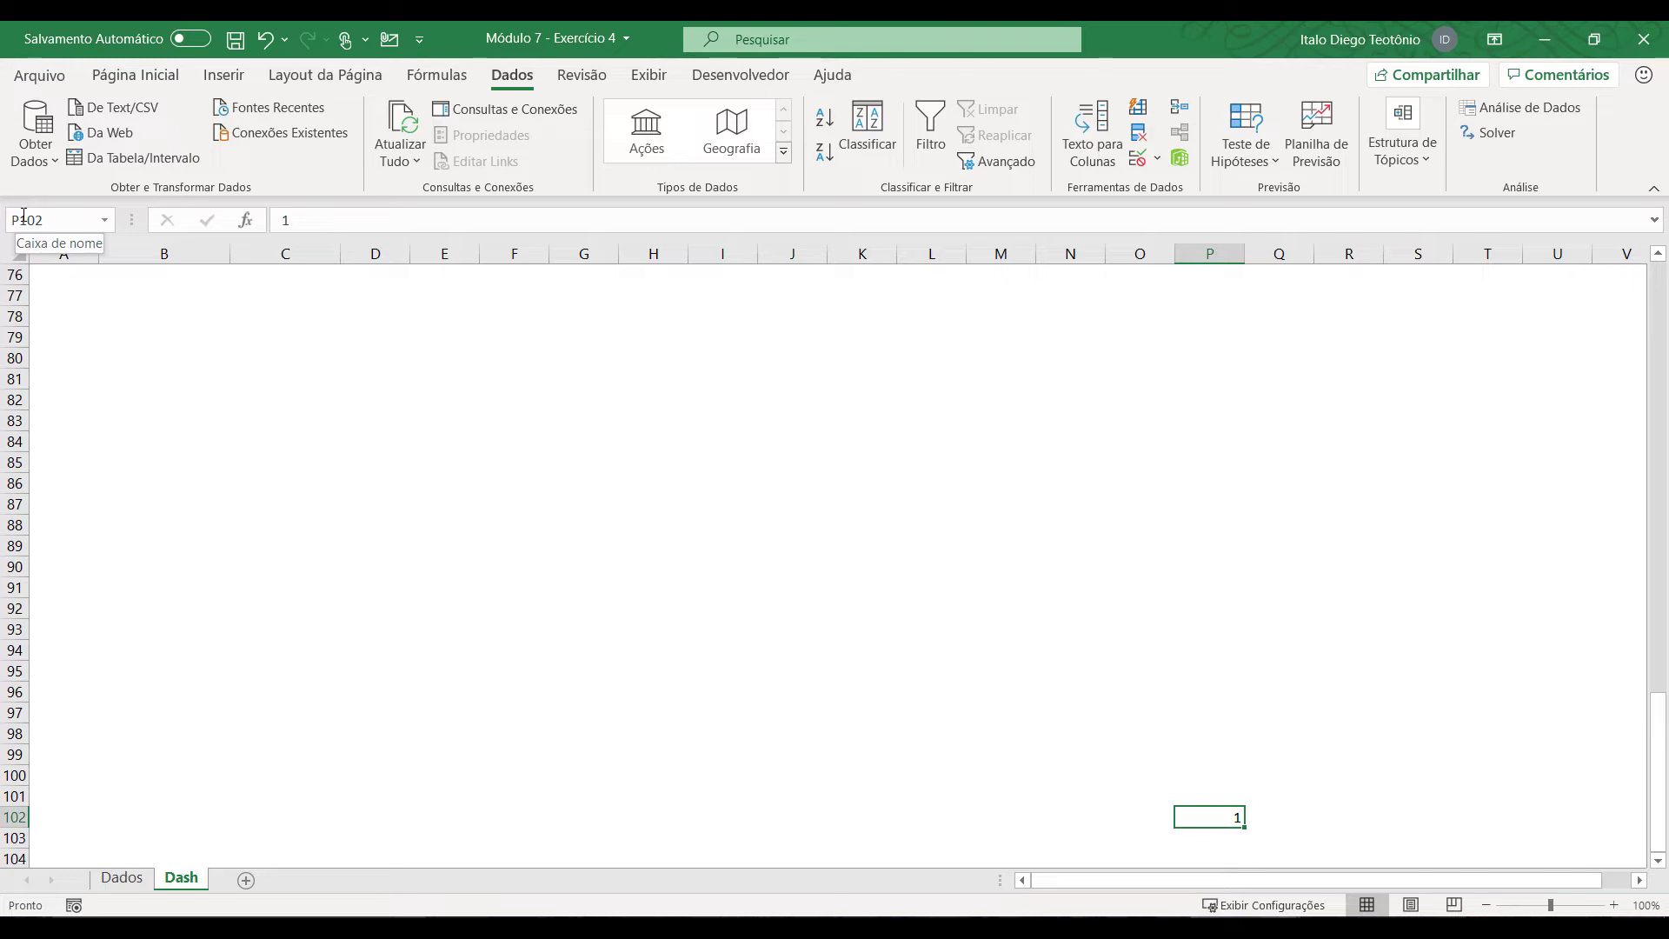
Step: Copy the 1 from P102 into the whole range P2:P101
key(ctrl+c)
key(Up)
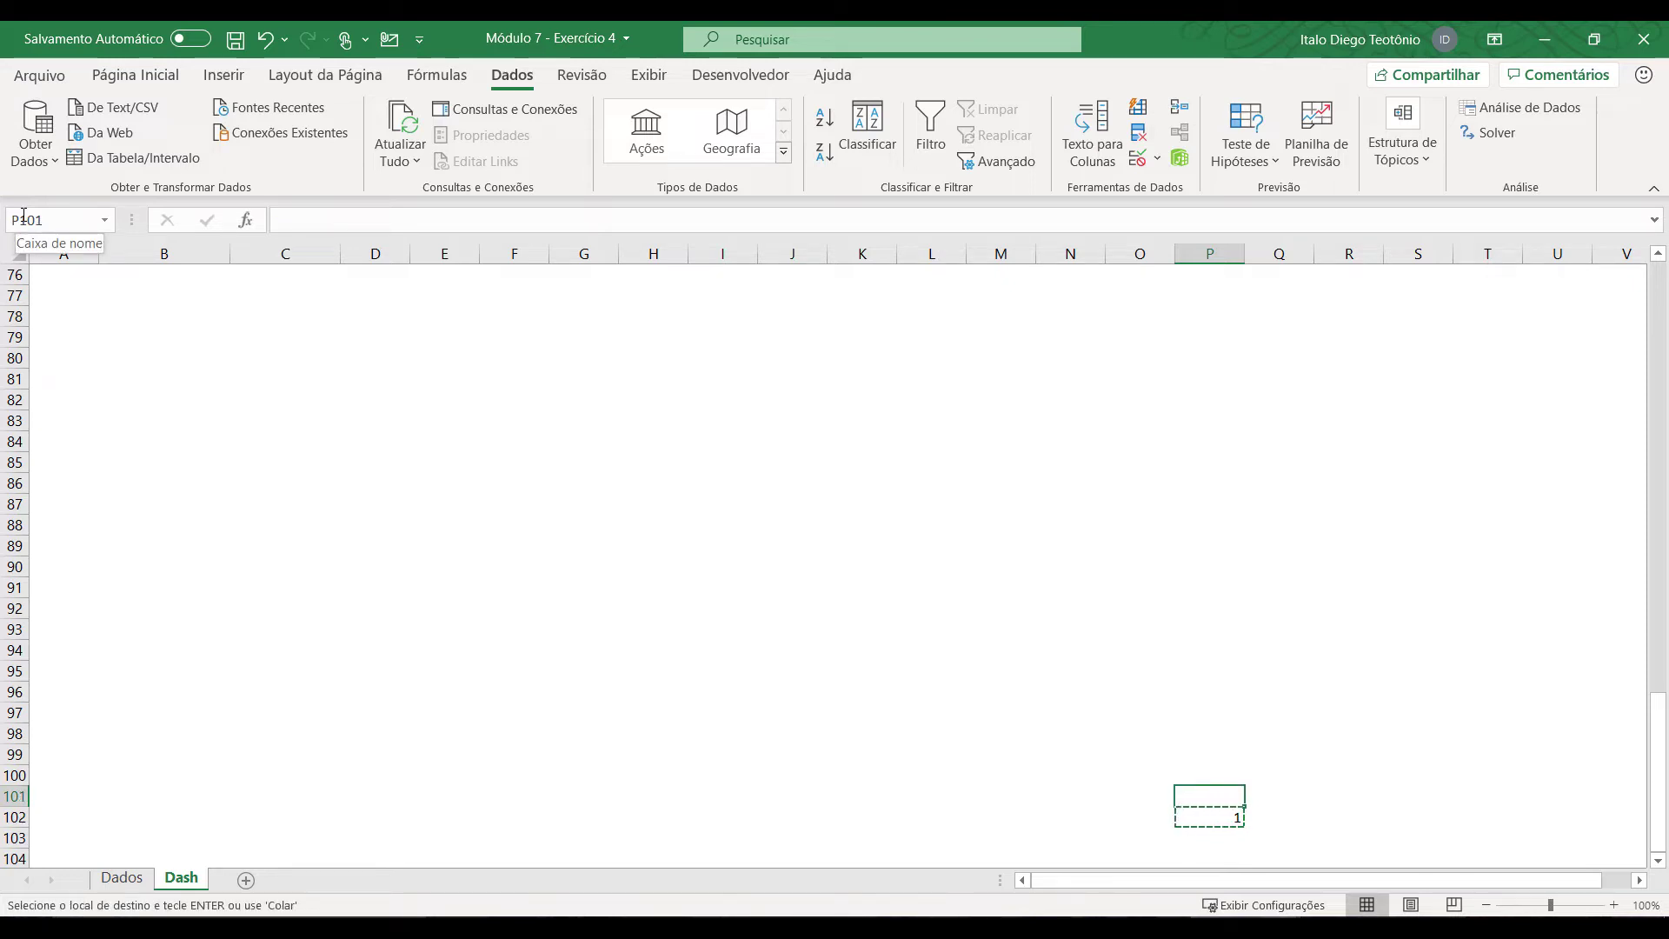
key(ctrl+shift+Up)
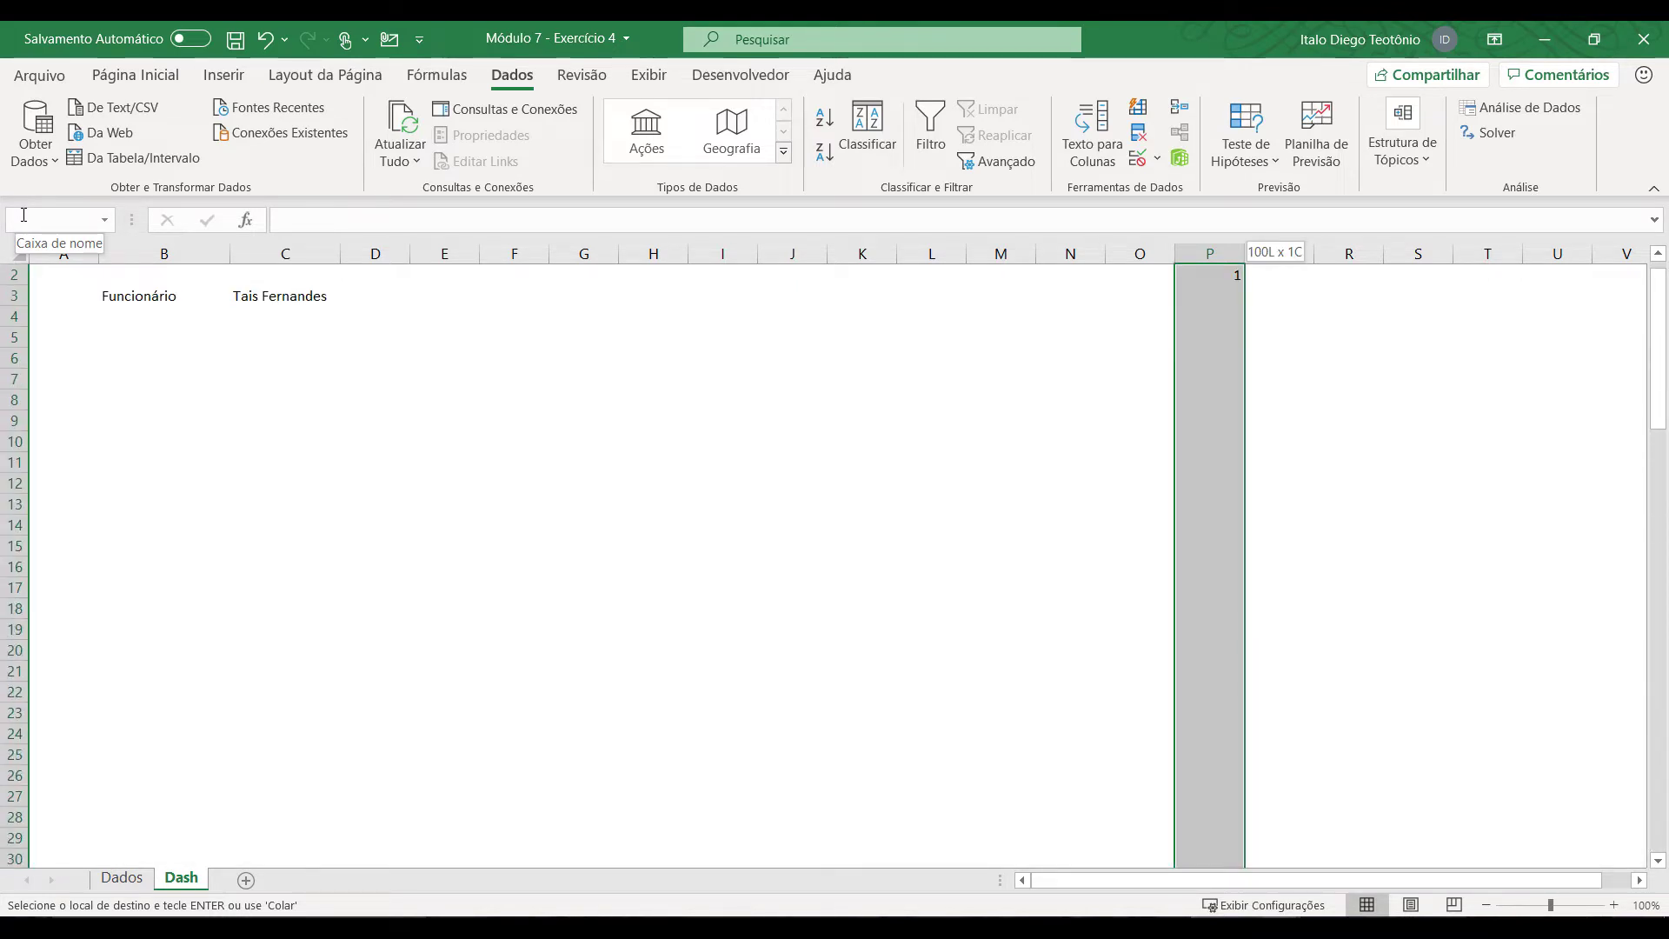
key(ctrl+v)
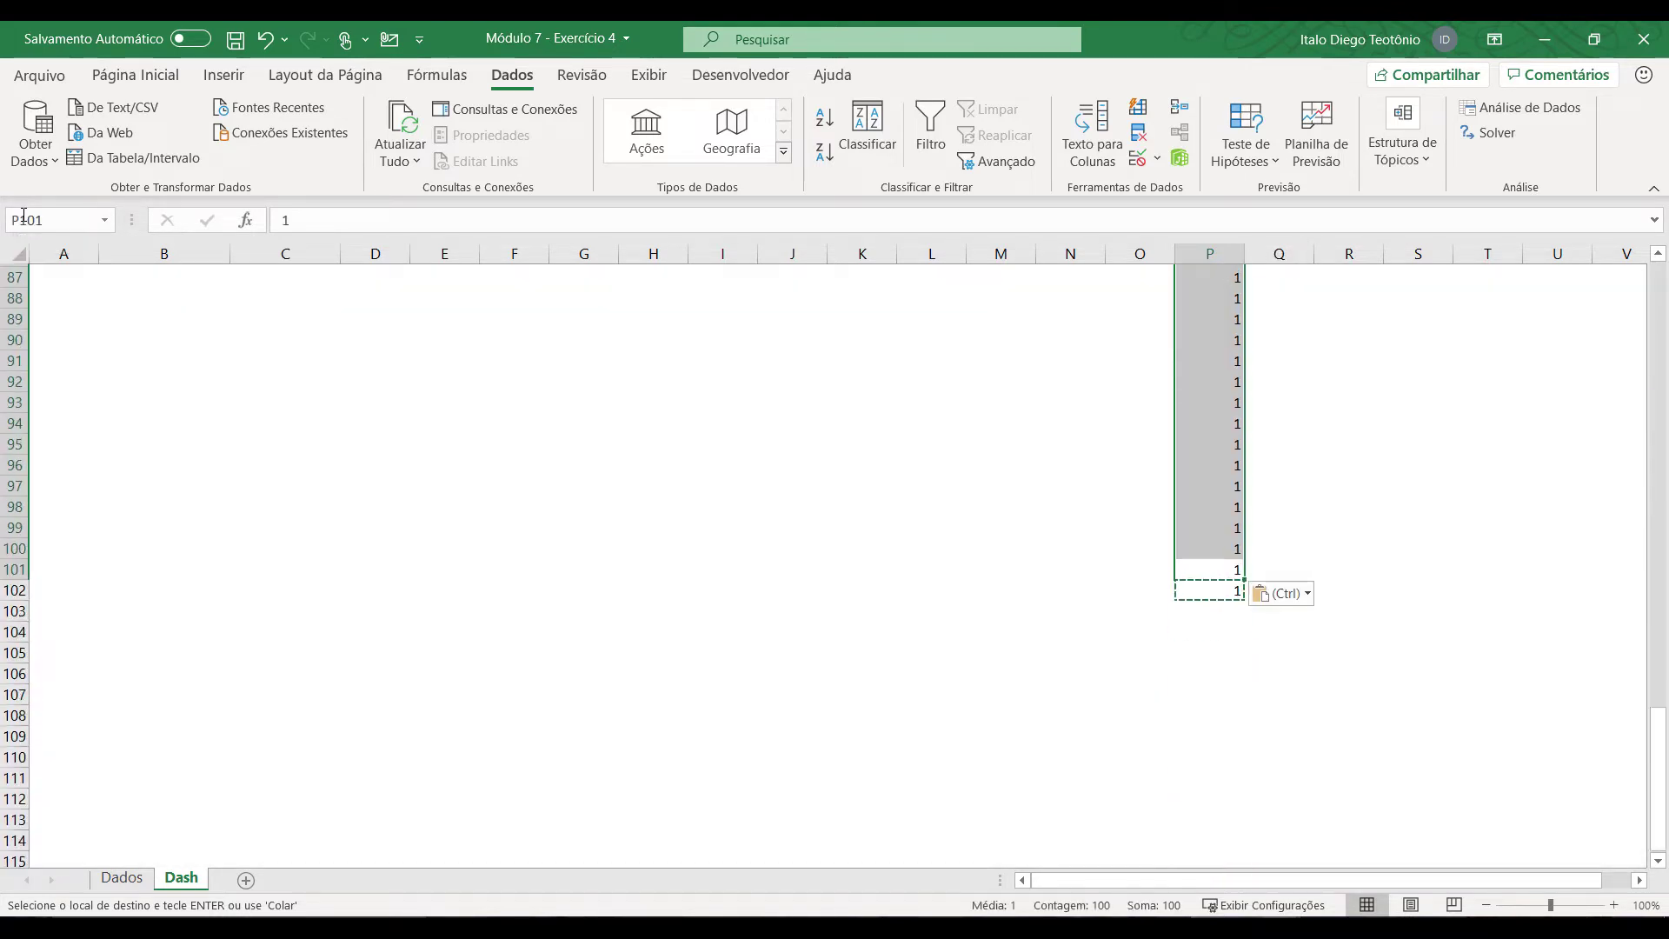
Step: Review the extent of the filled helper column and clear the extra 1 in P102, keeping only P2:P101
key(Up)
key(Down)
key(Up)
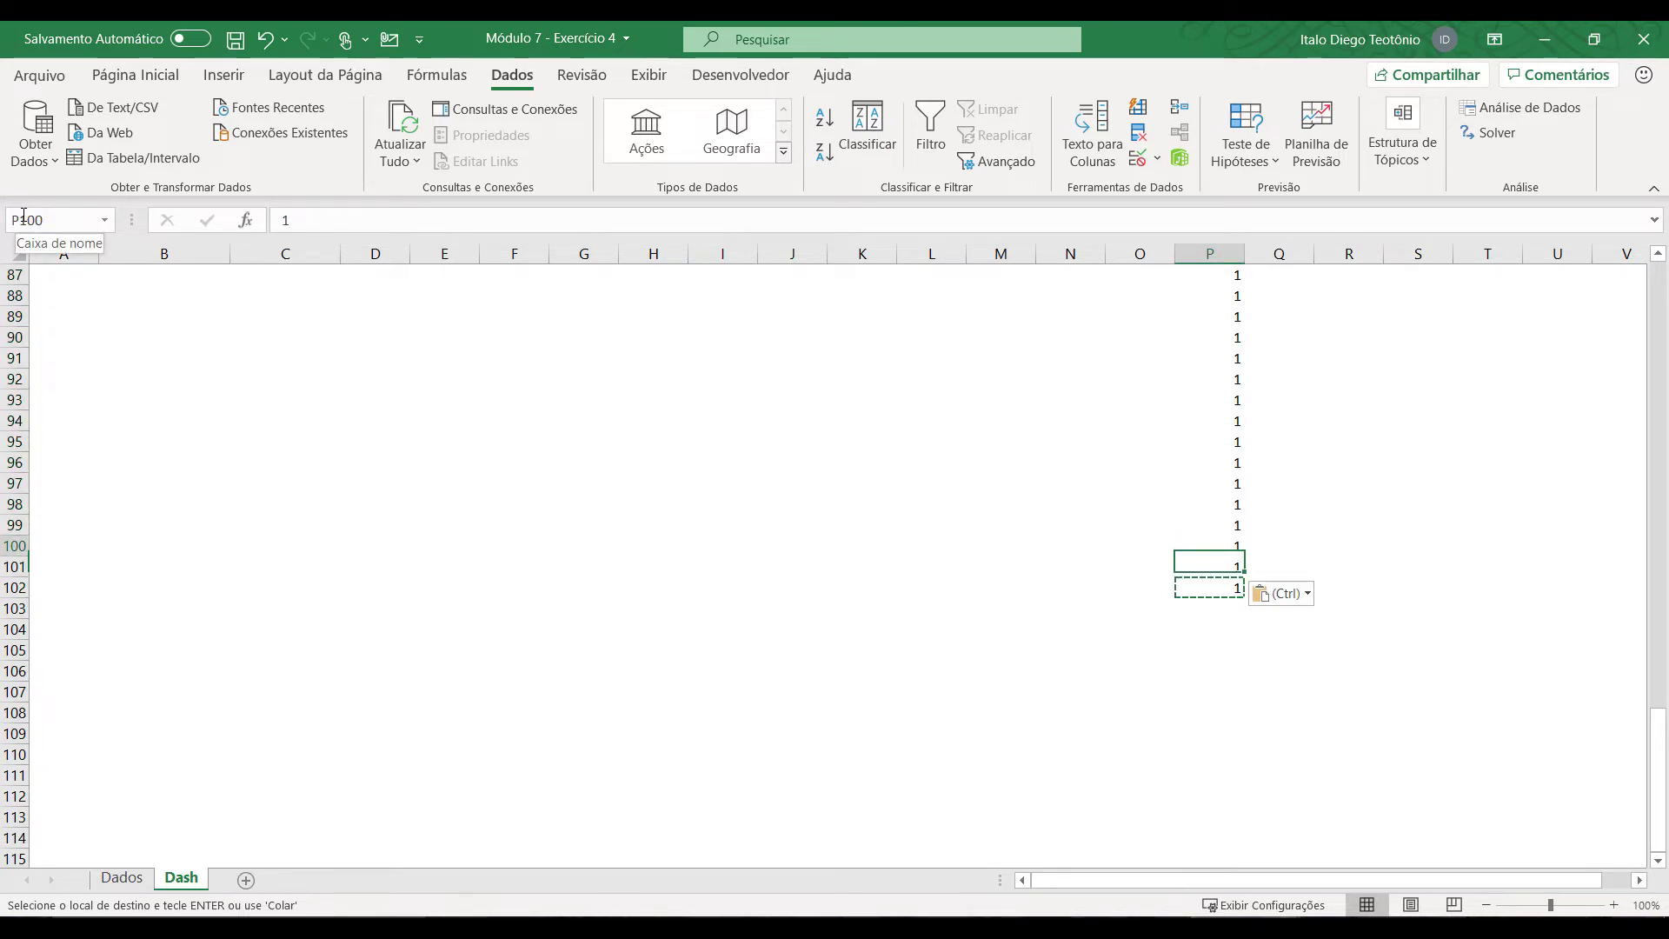
key(ctrl+Up)
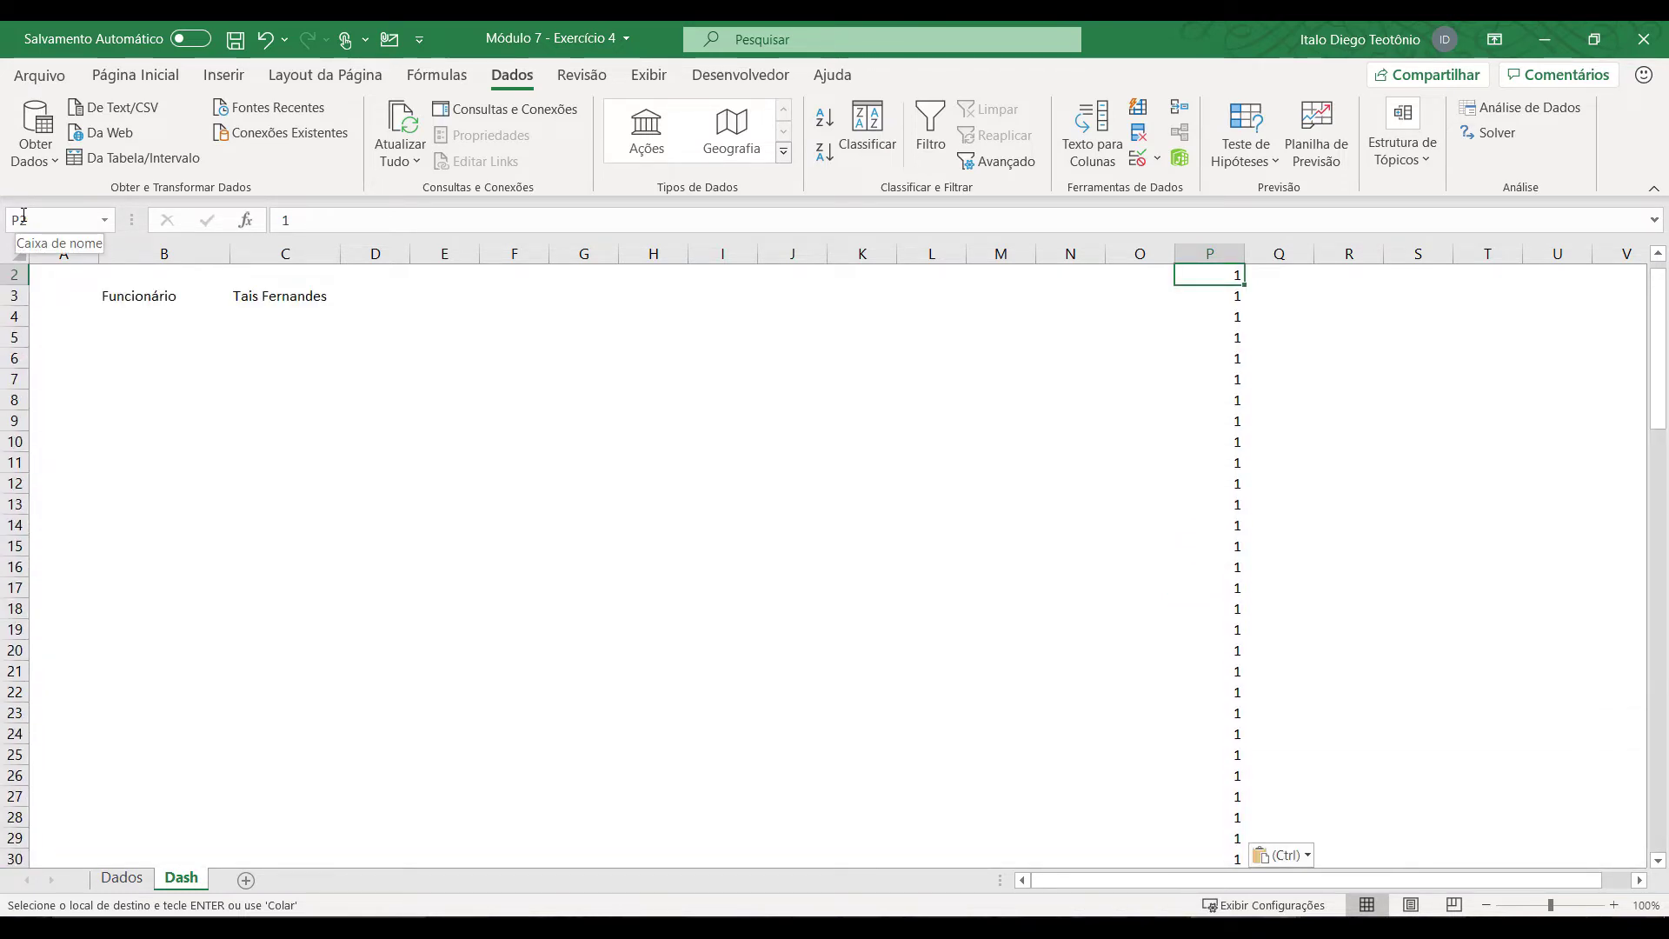
key(ctrl+shift+Down)
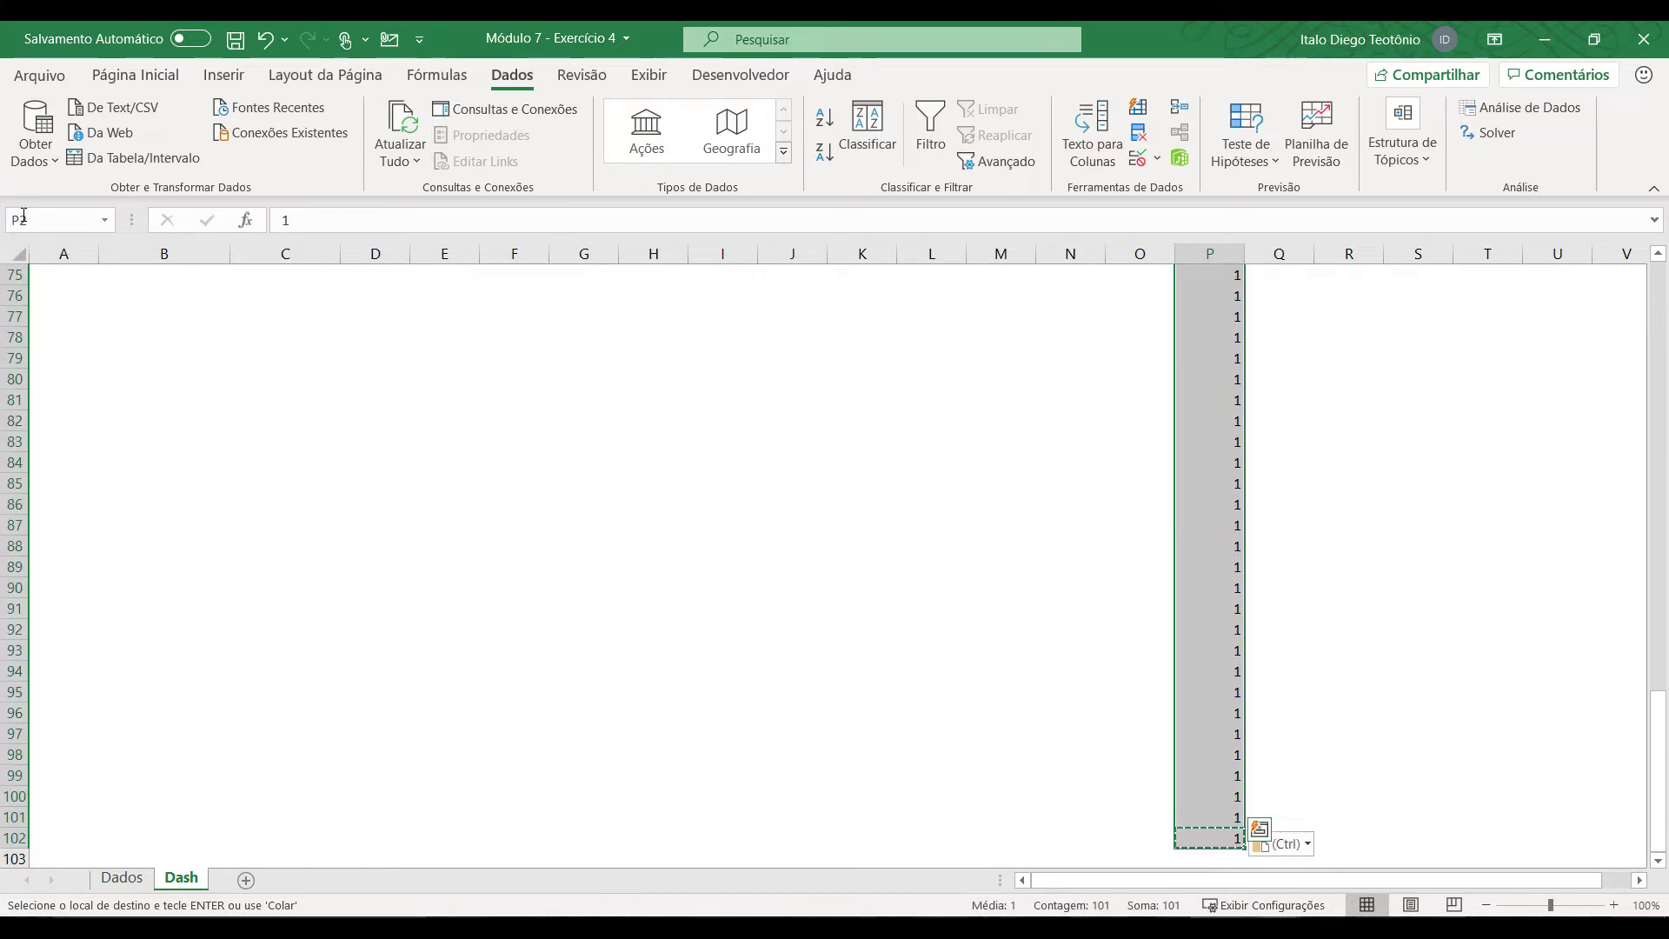
key(Up)
key(ctrl+Down)
key(ctrl+Down)
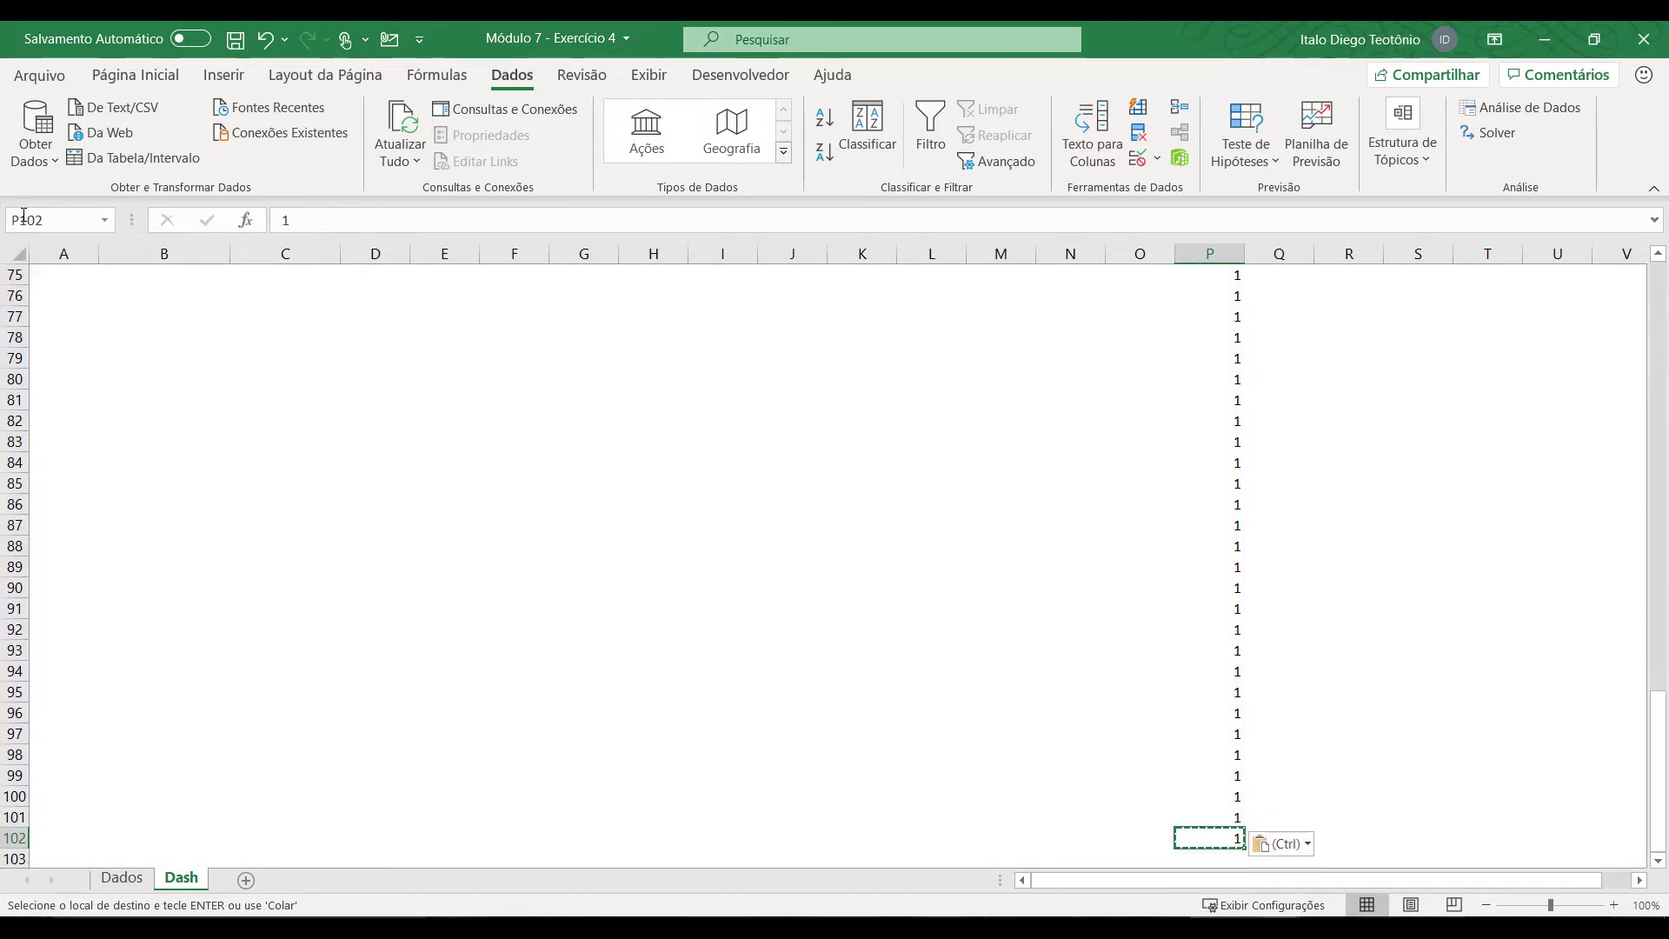
key(Escape)
key(ctrl+Up)
key(ctrl+Up)
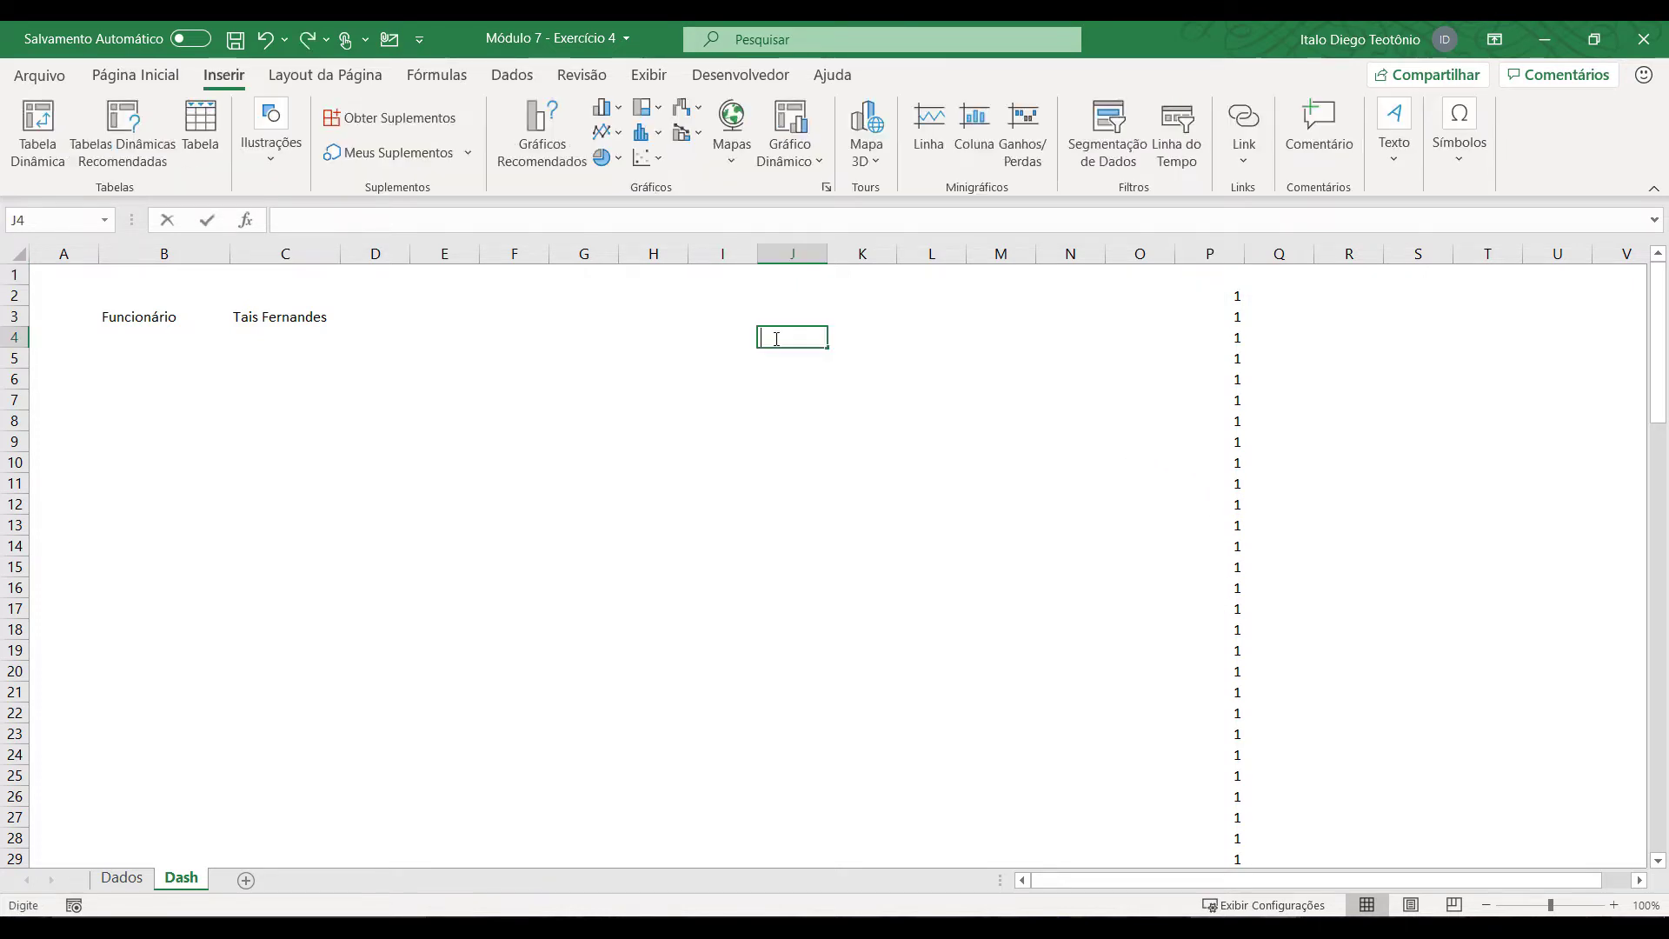
Step: Insert an empty doughnut chart on Dash and place it over about F2:M17
click(661, 399)
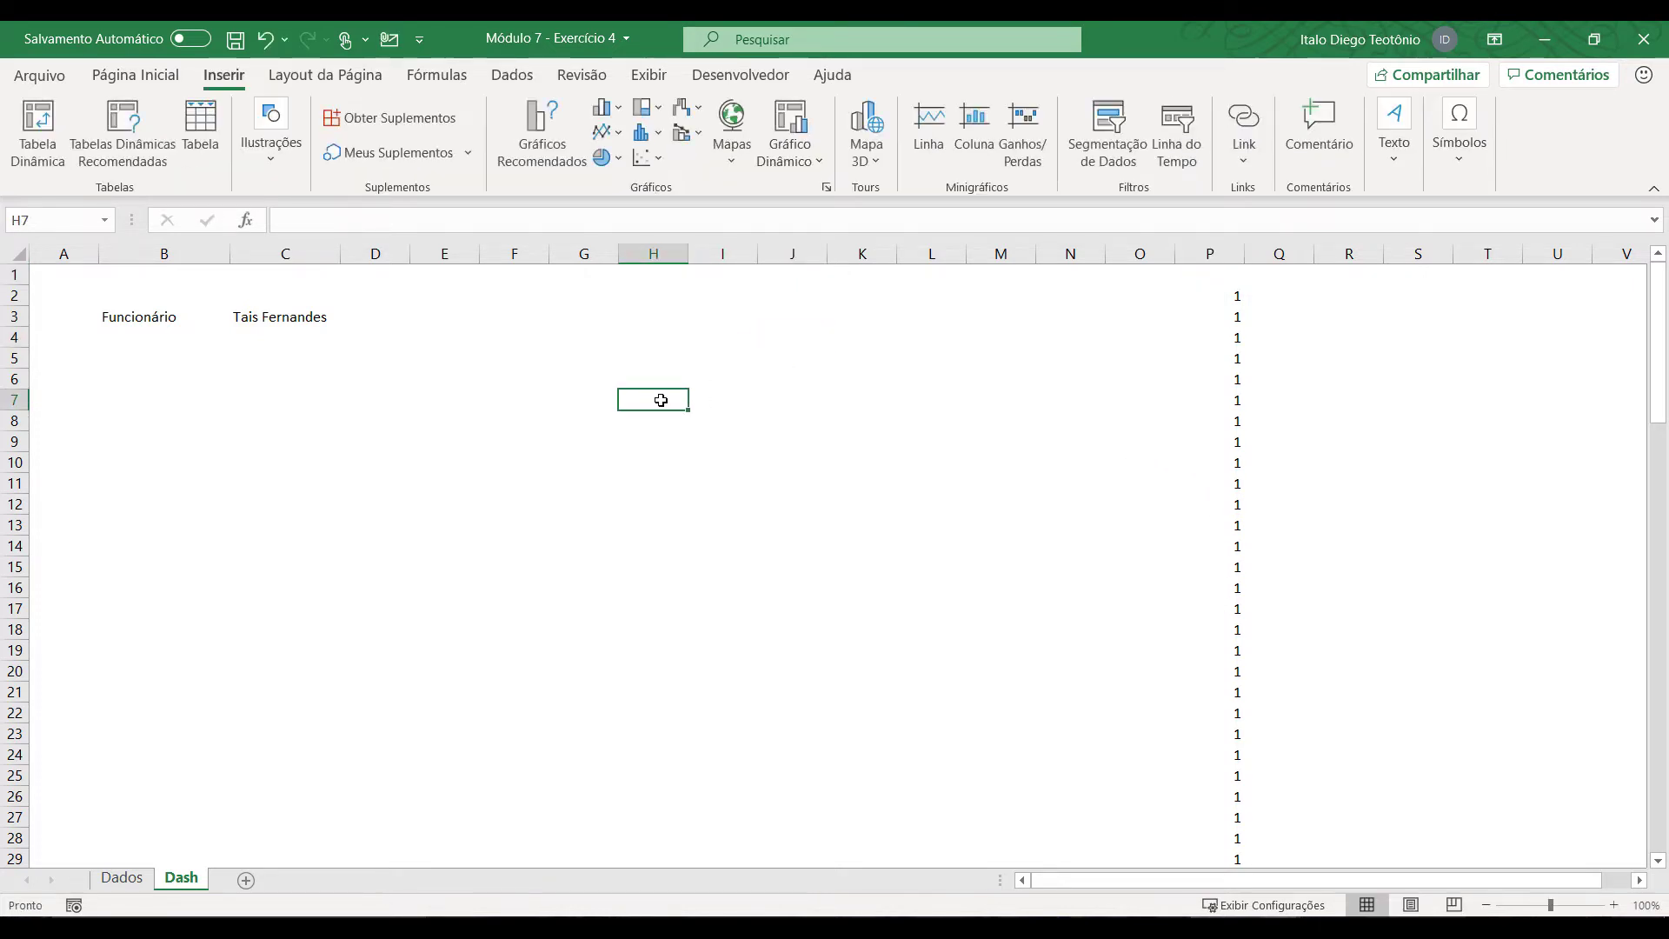
click(604, 158)
click(620, 441)
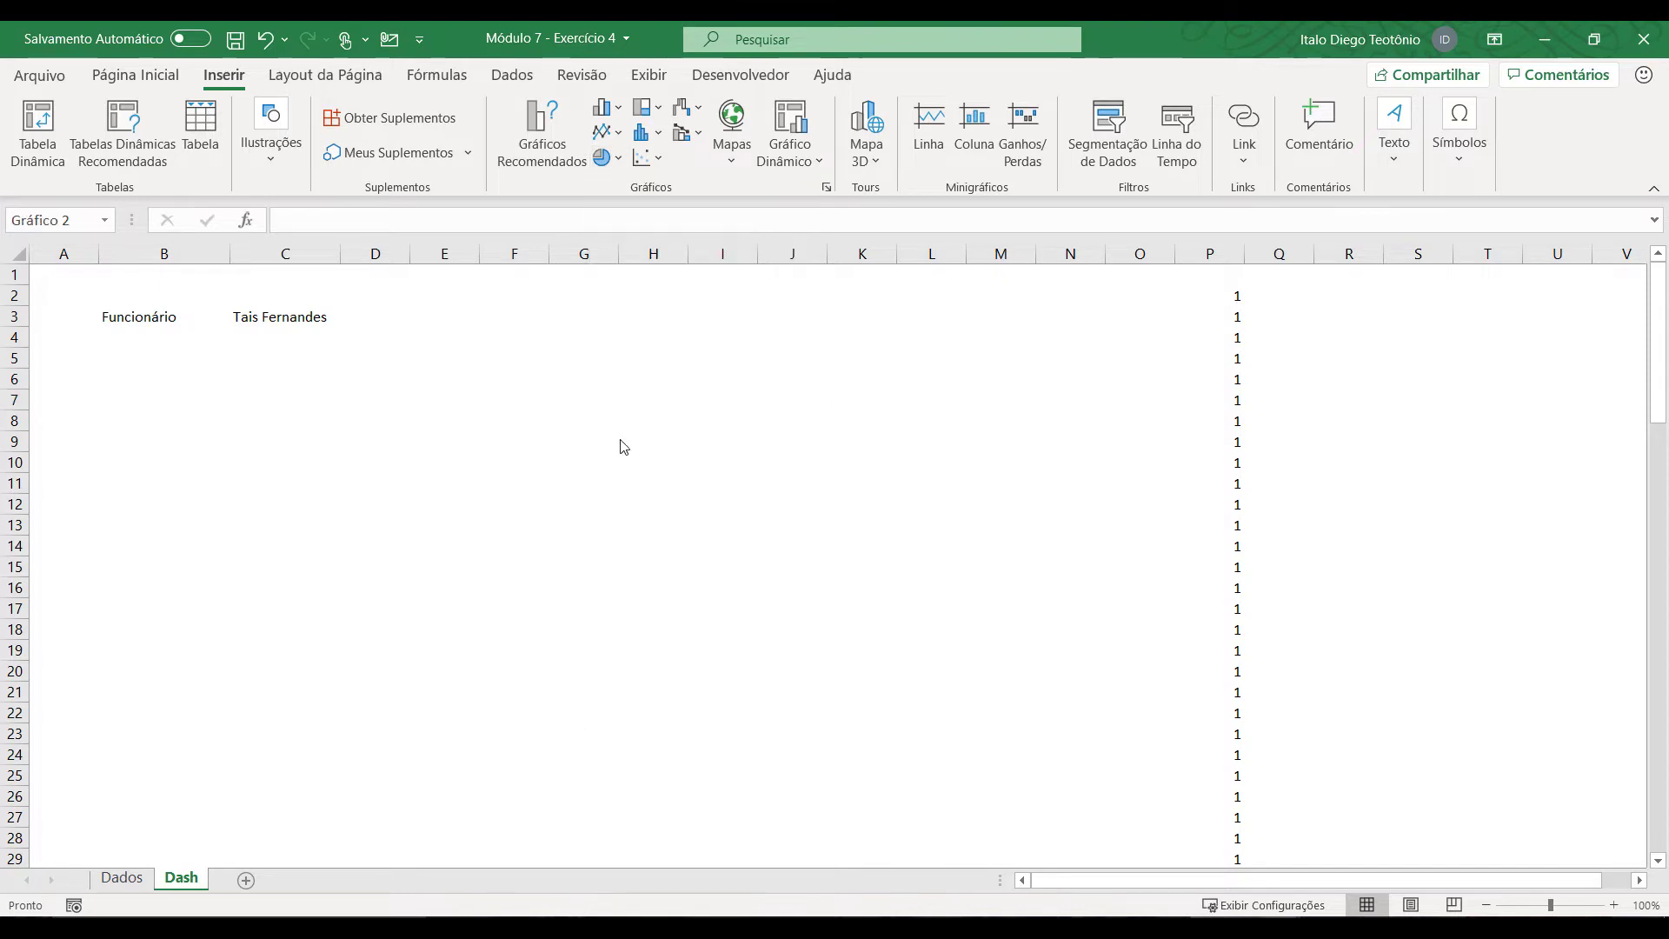
drag(707, 429, 626, 320)
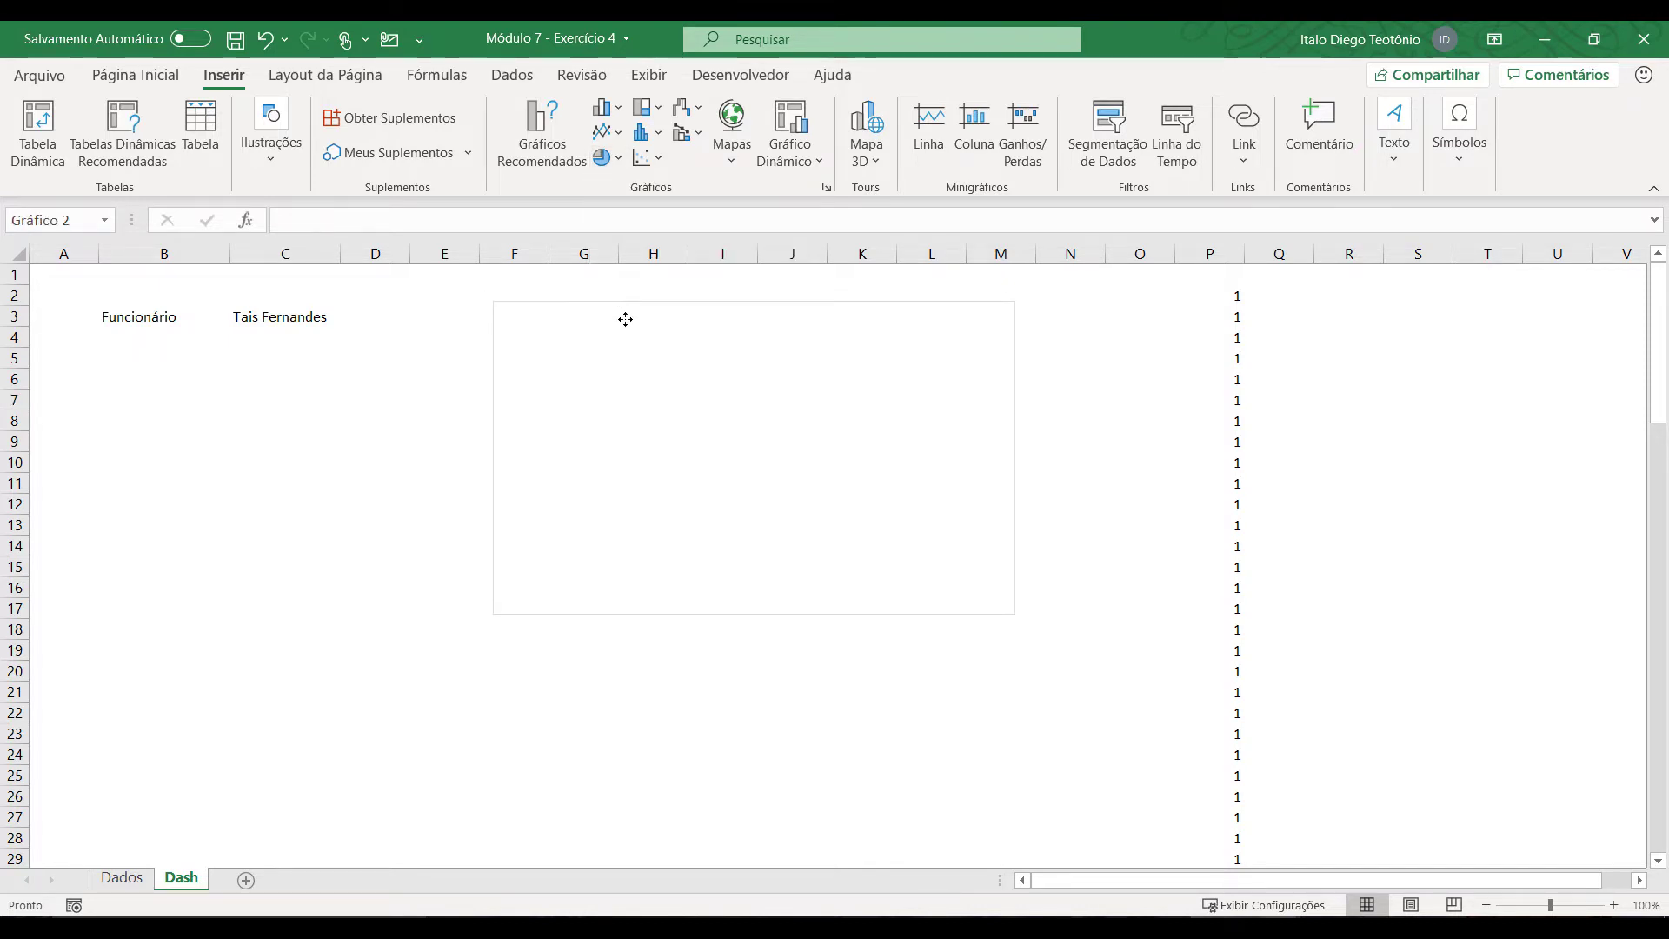
Step: Set the empty doughnut chart's data range to =Dash!$P$2:$P$101 and return to the start of the sheet
right_click(622, 365)
click(728, 606)
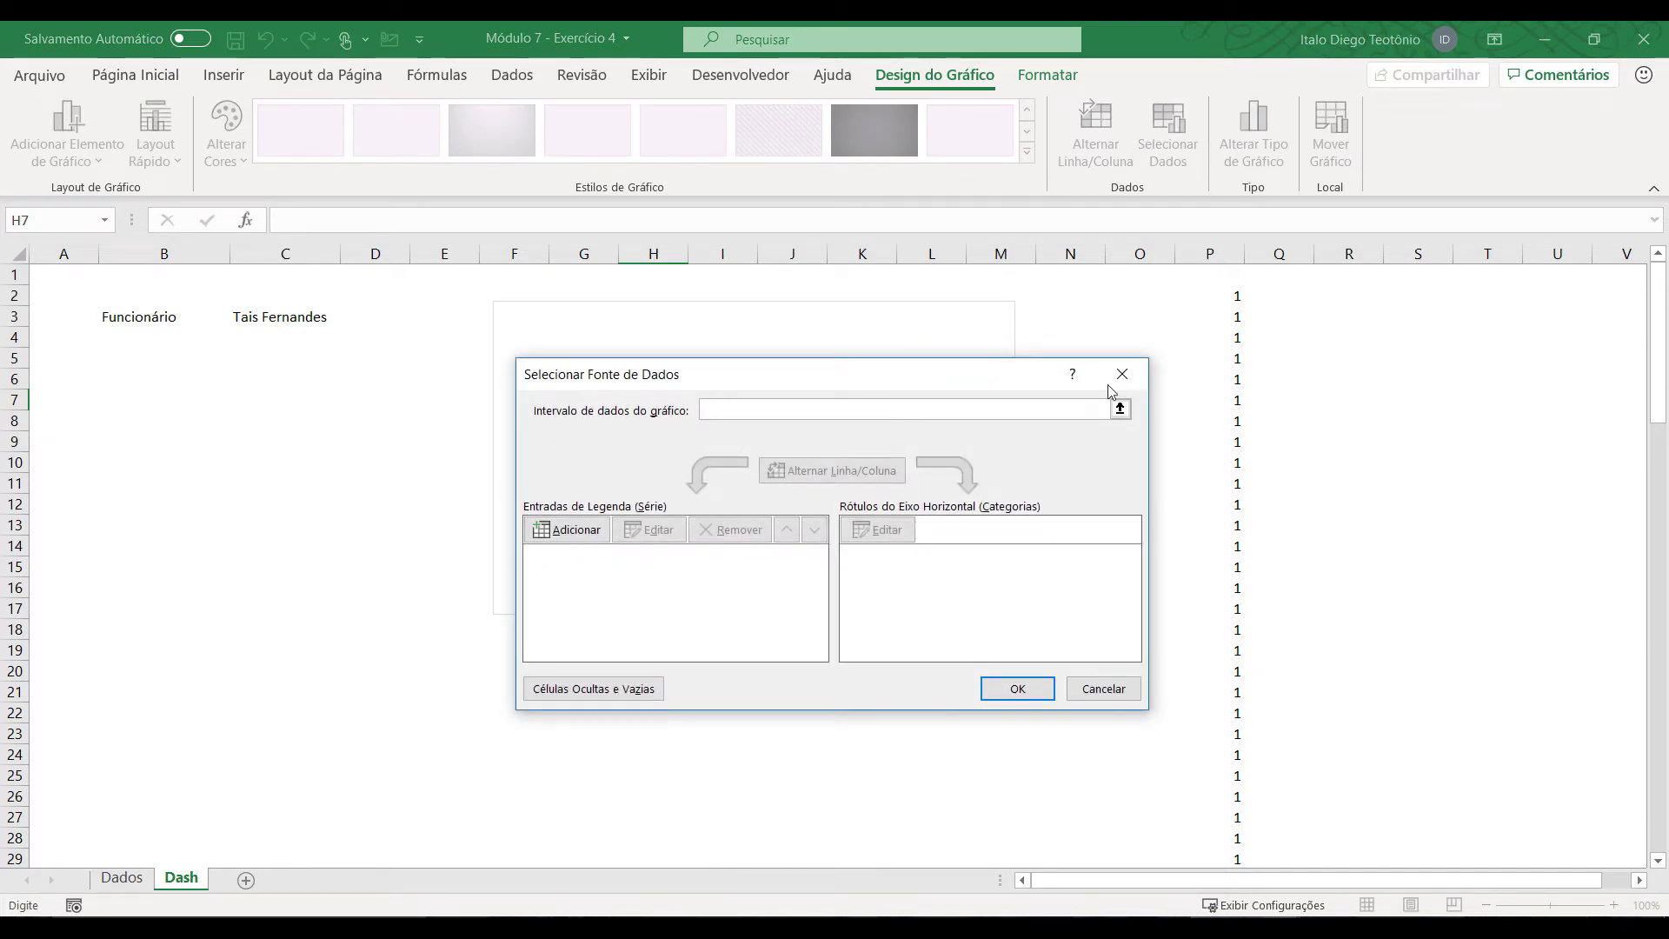
click(1120, 410)
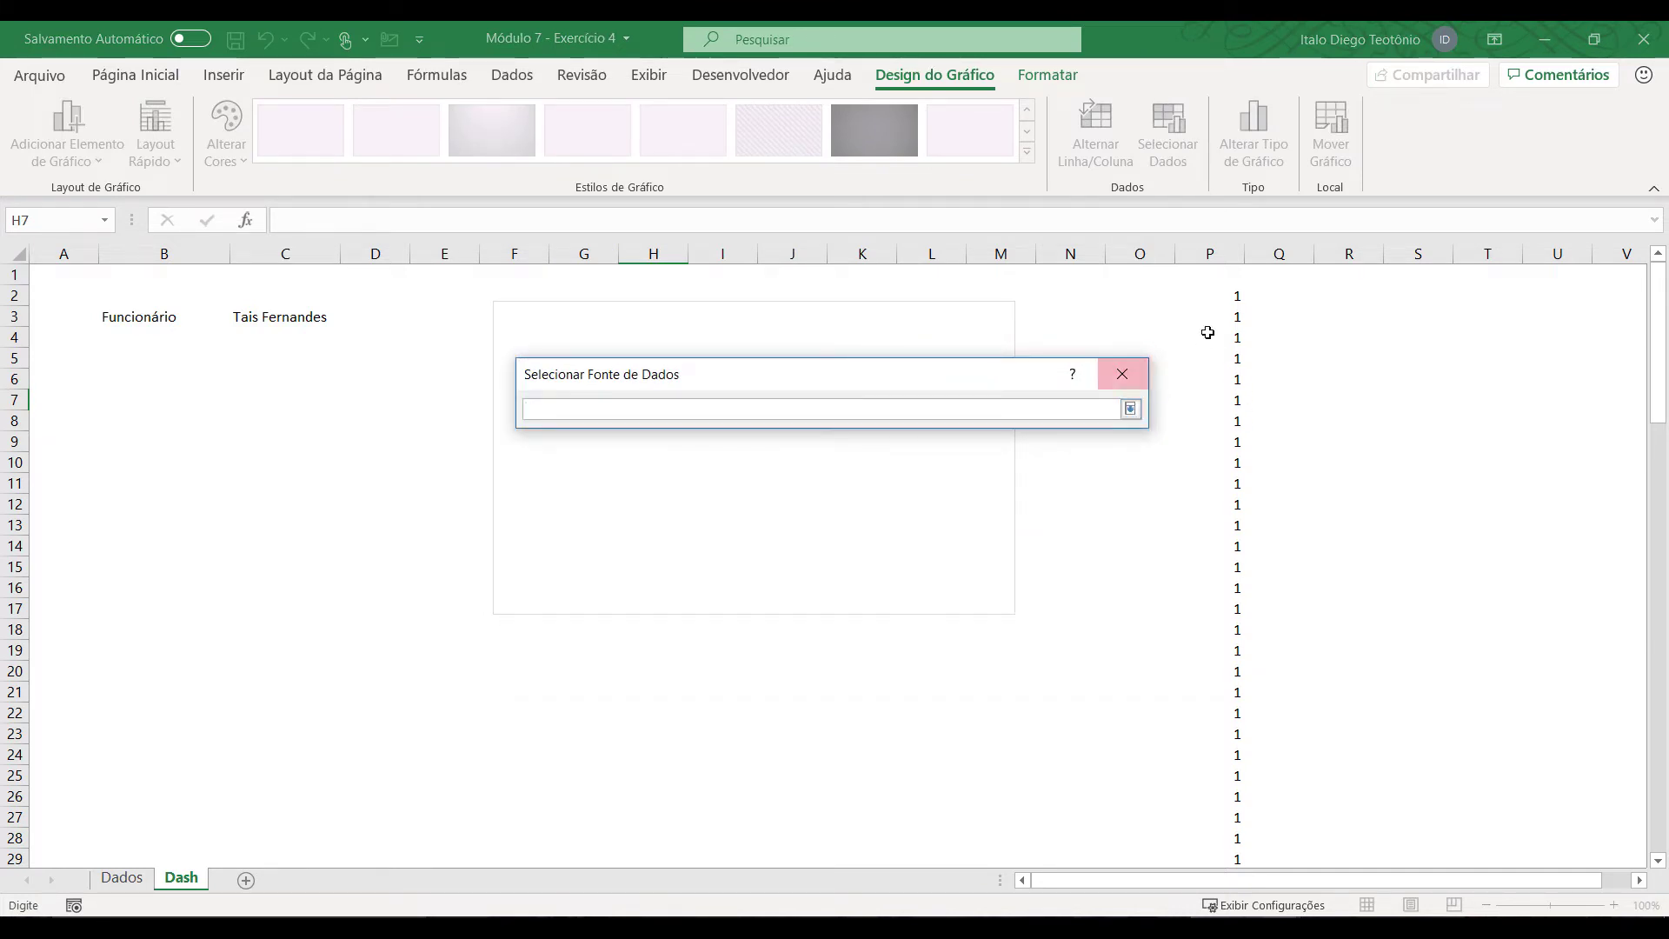
click(1222, 297)
key(ctrl+shift+Down)
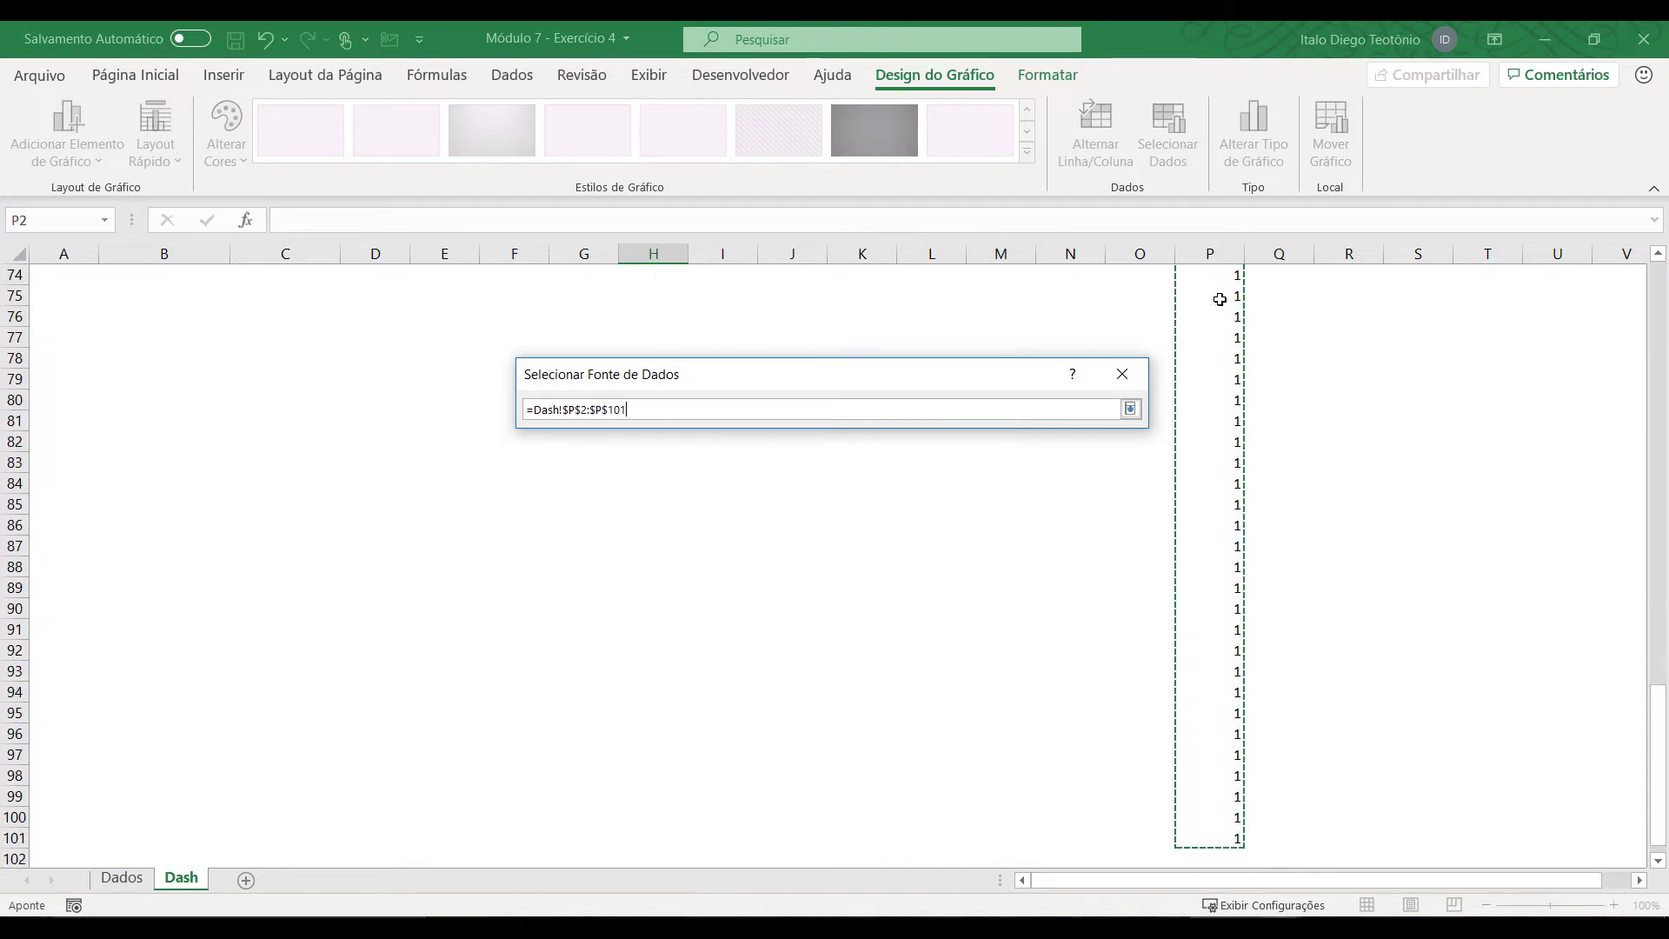
key(Return)
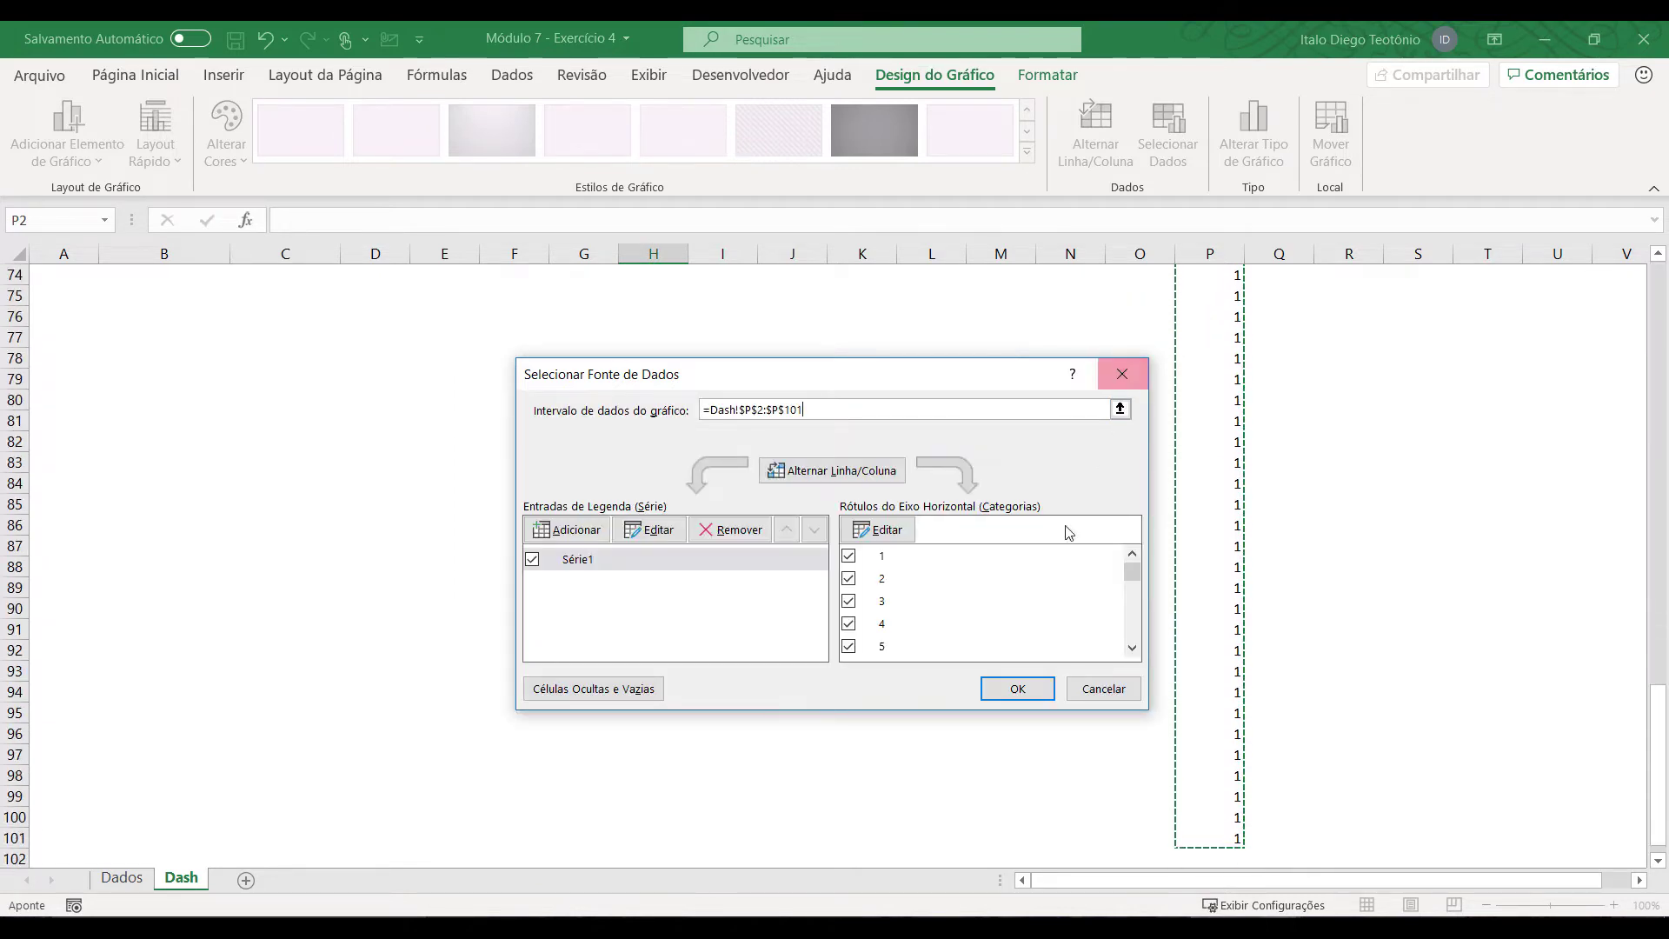
click(1017, 689)
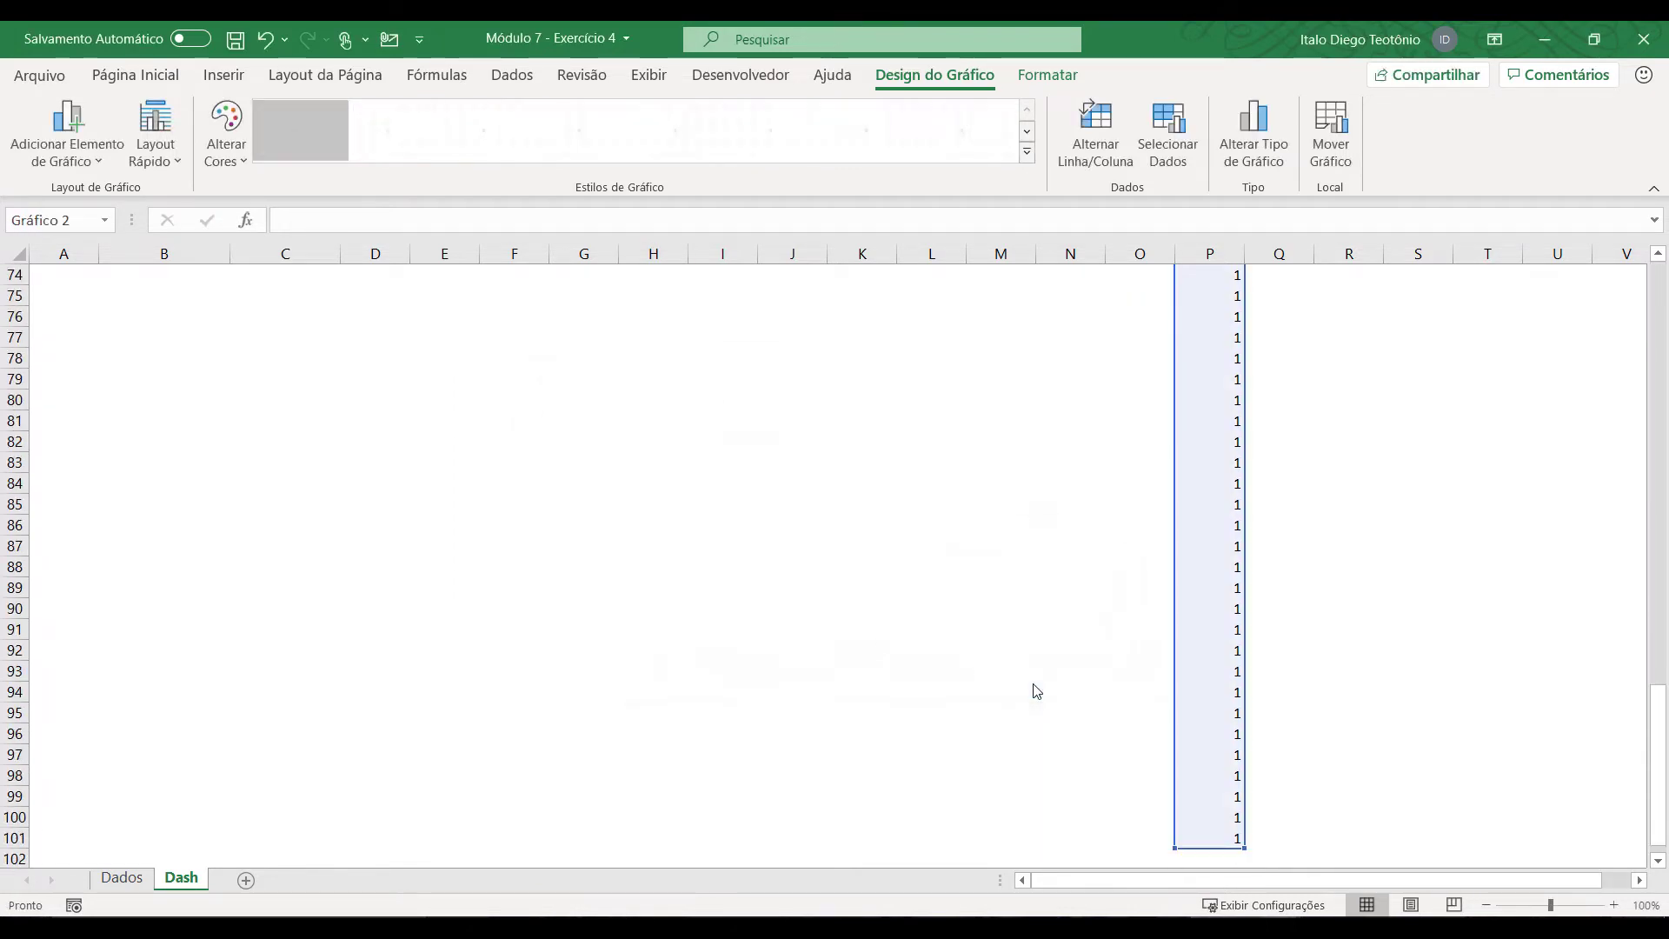
click(885, 531)
key(ctrl+Up)
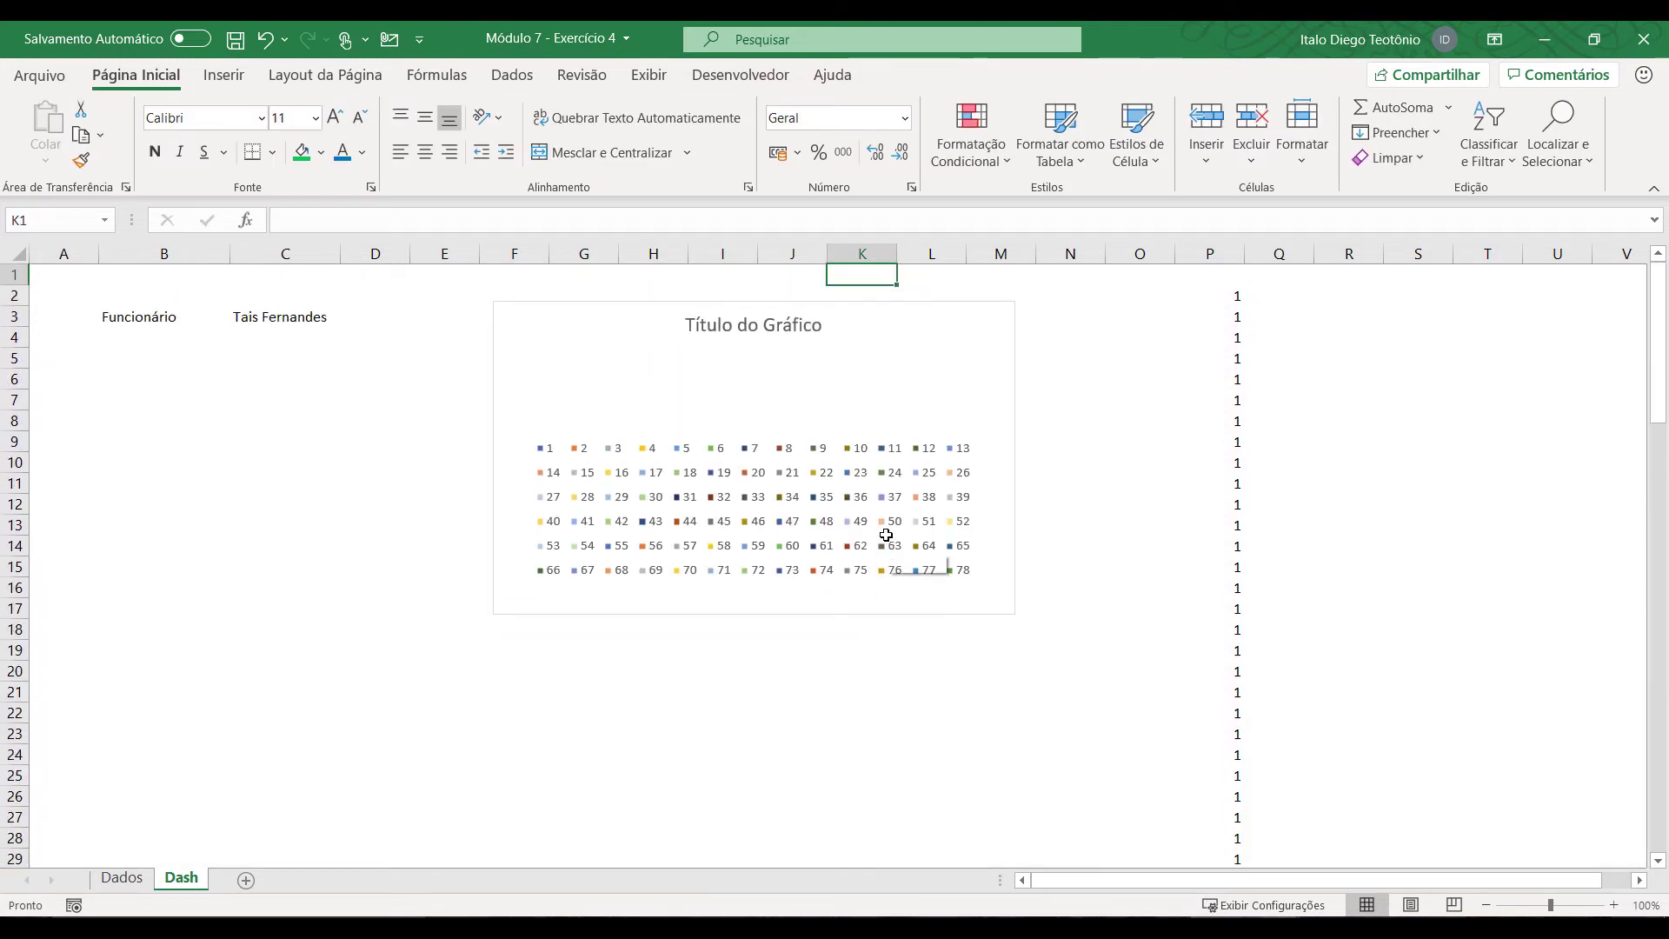
Step: Extend the doughnut chart's height down to about row 21 and delete its legend
click(783, 596)
drag(755, 616, 753, 696)
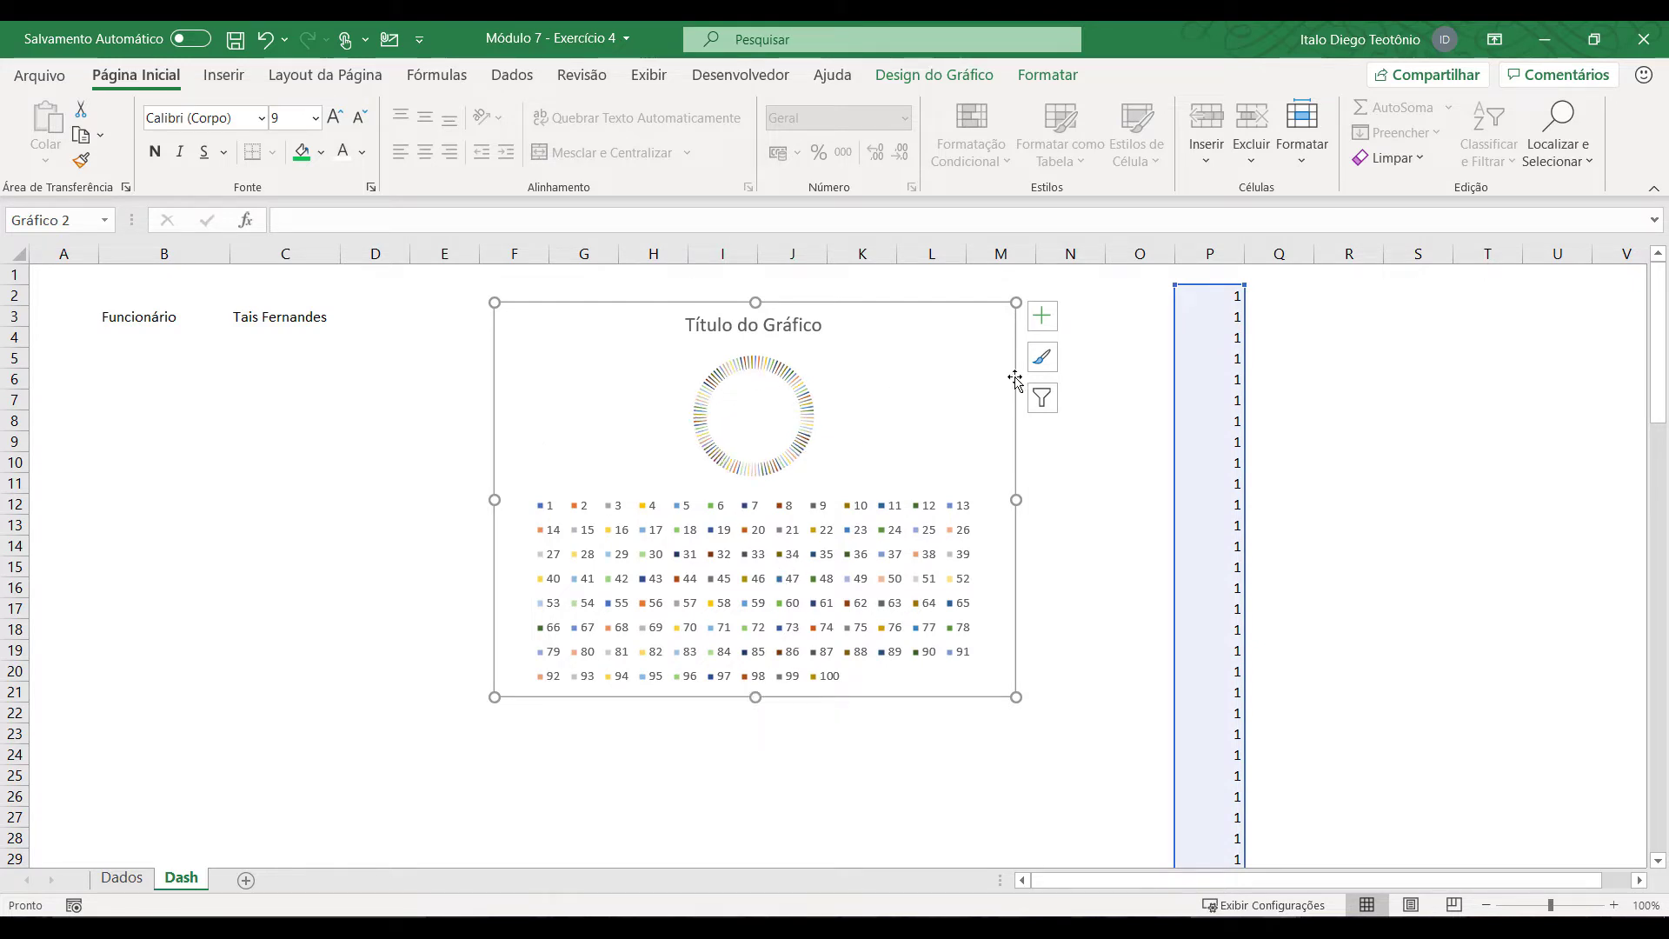
click(825, 620)
right_click(825, 620)
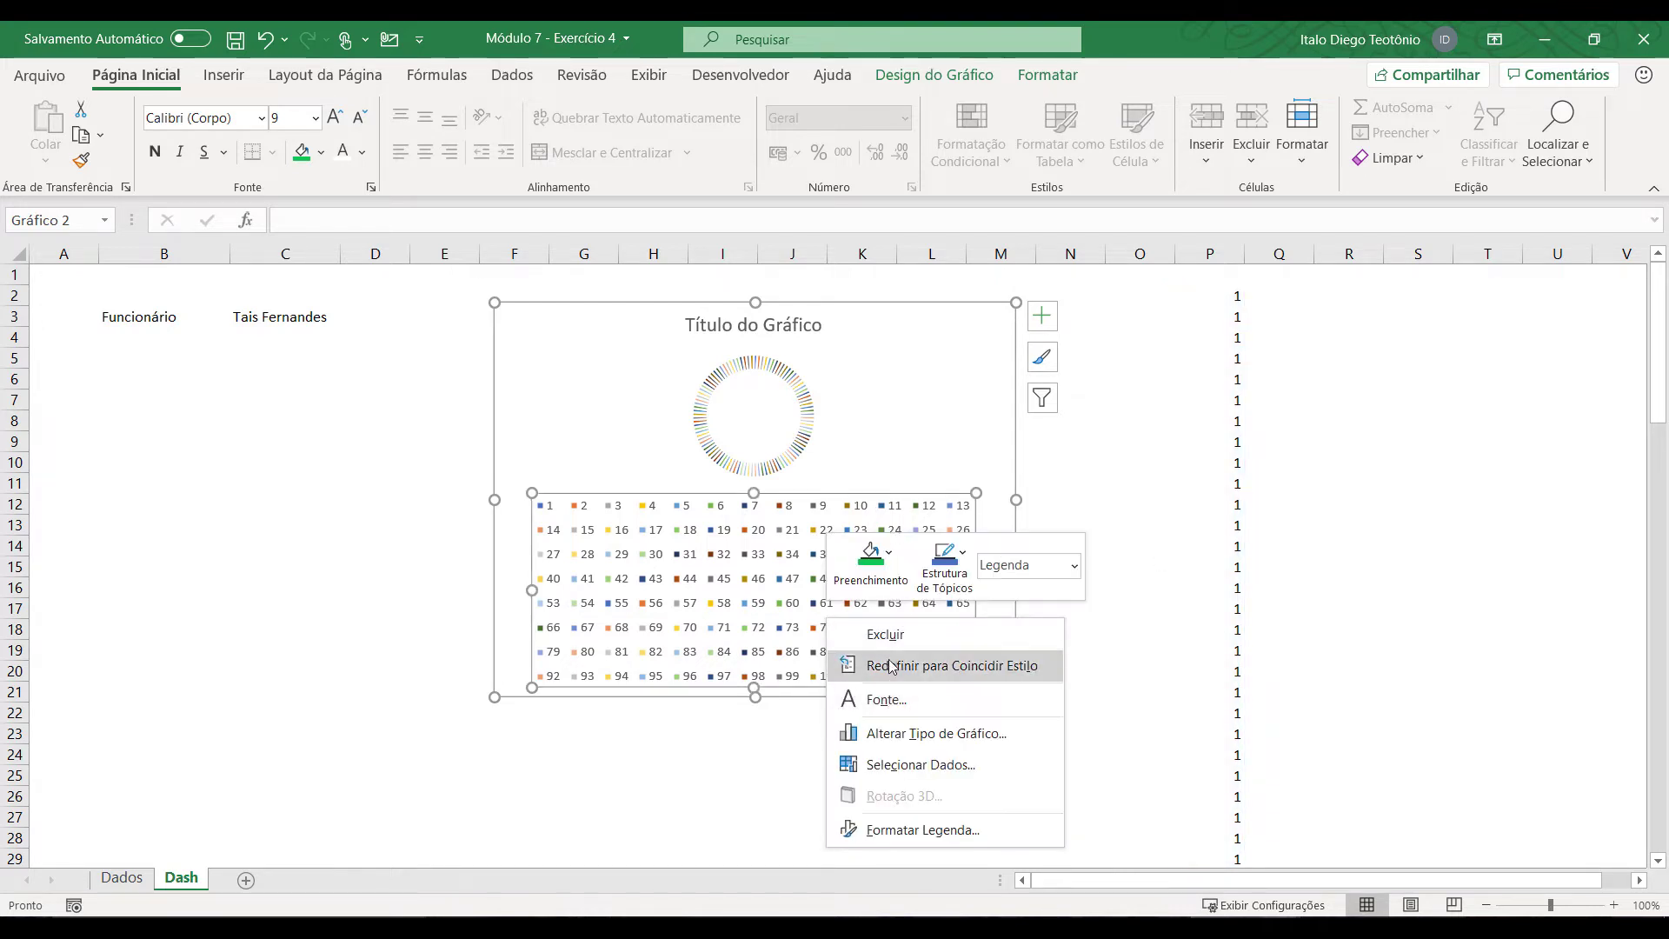
click(895, 647)
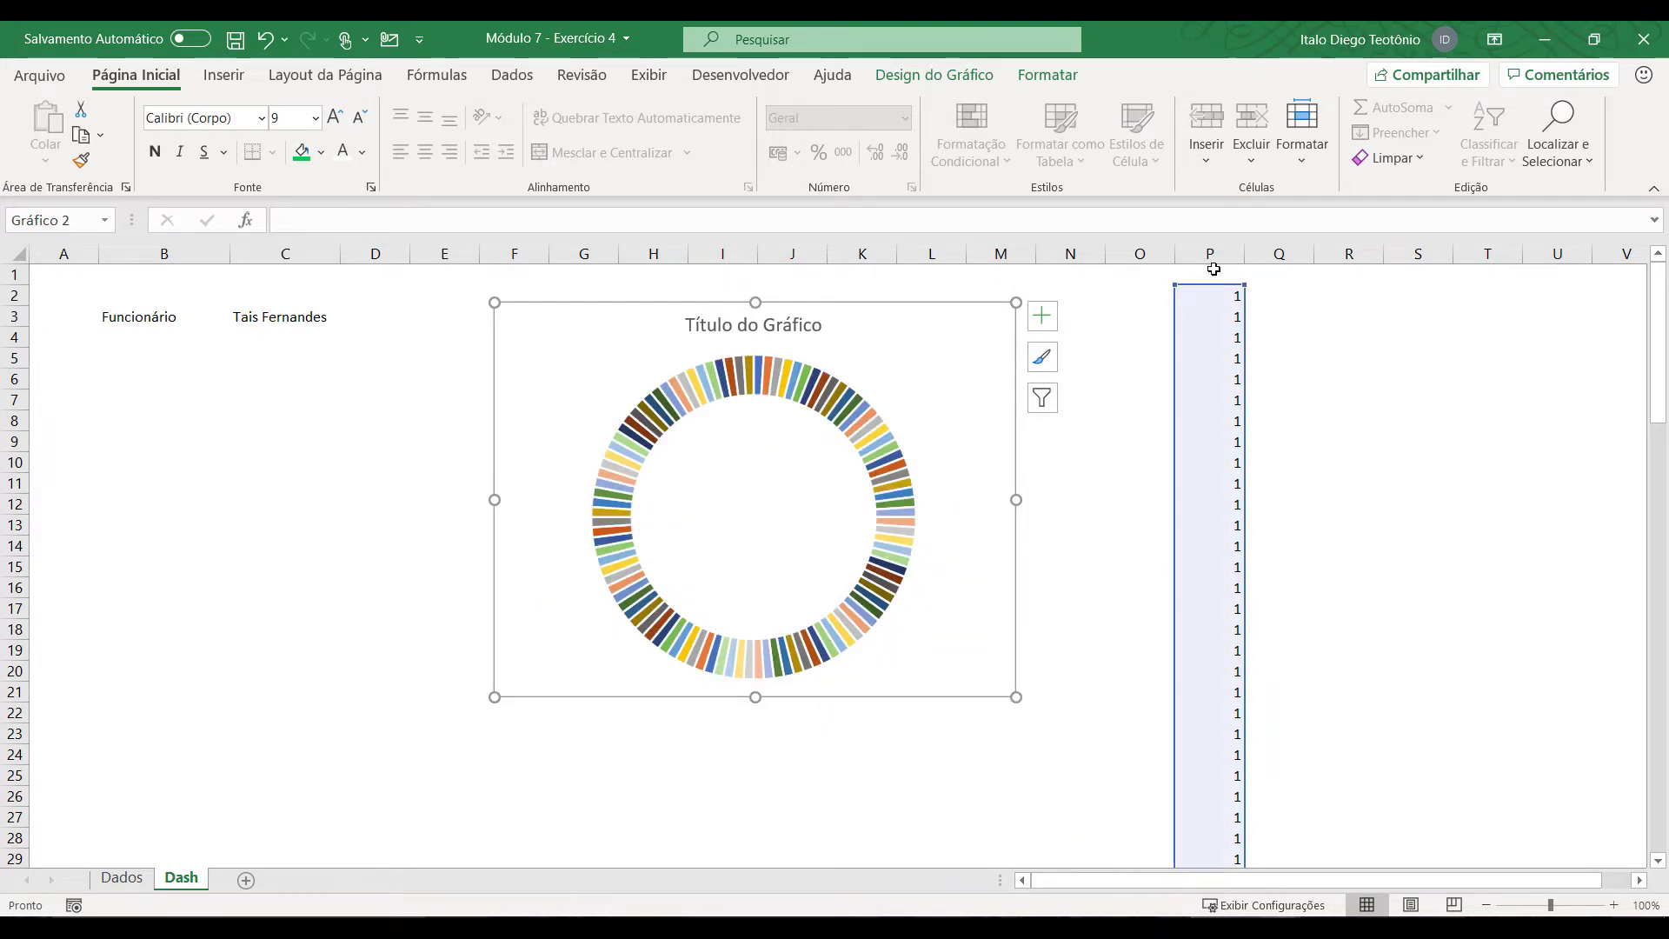
Step: Hide the helper values in P2:P101 on Dash by setting their font colour to white
click(1212, 298)
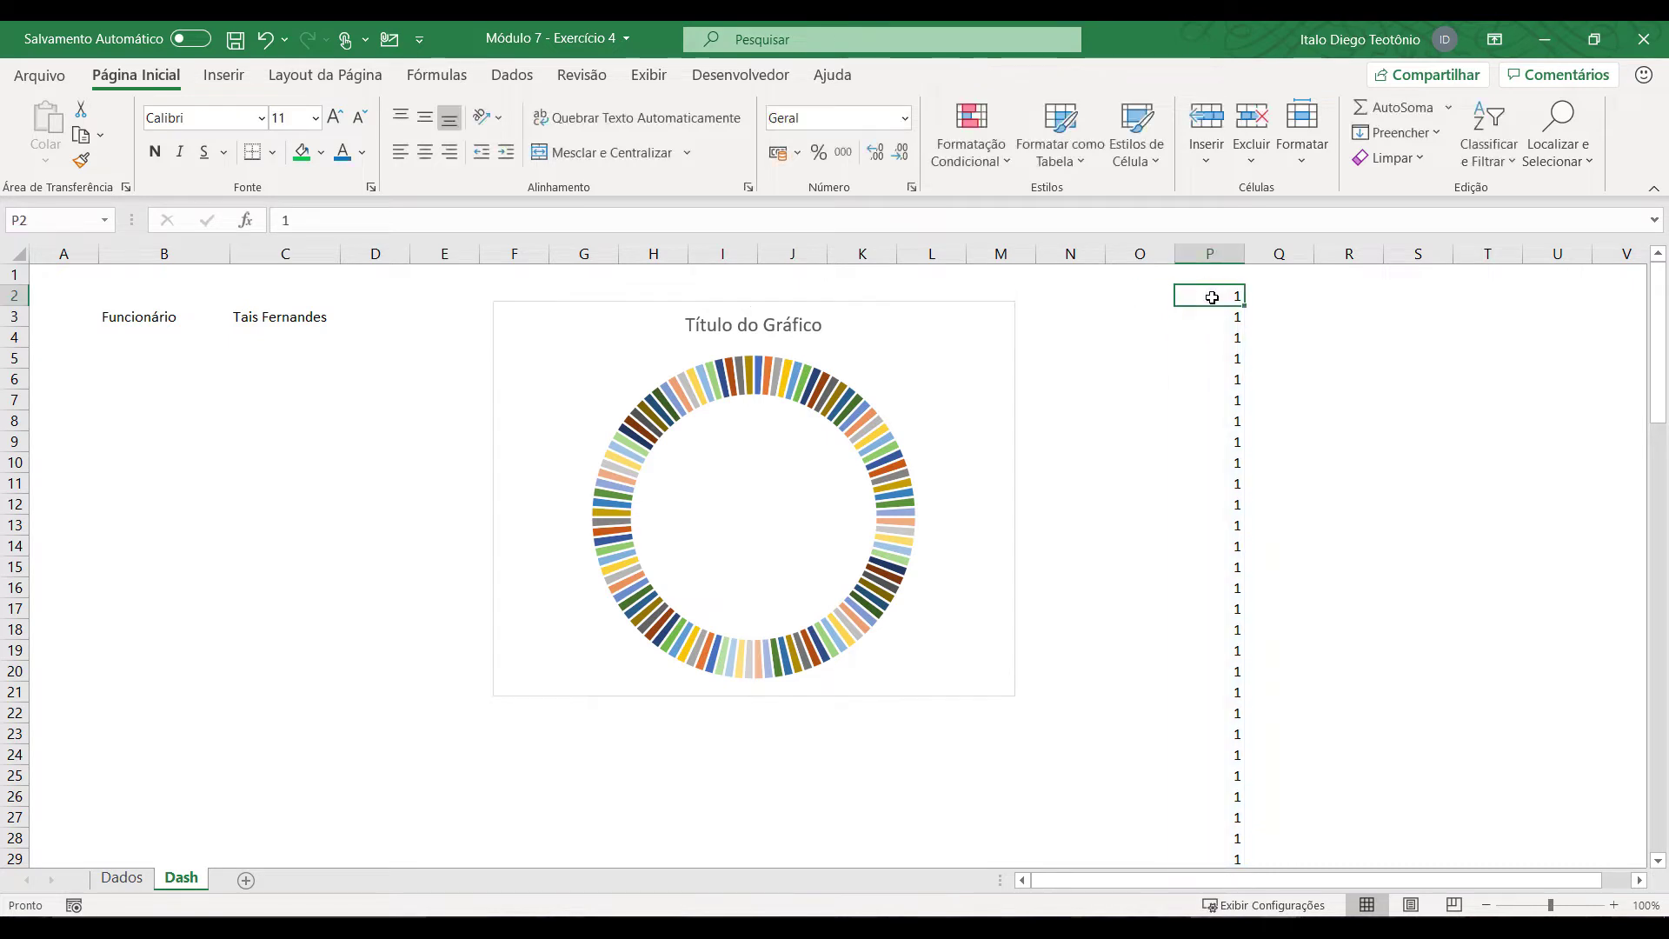
key(ctrl+shift+Down)
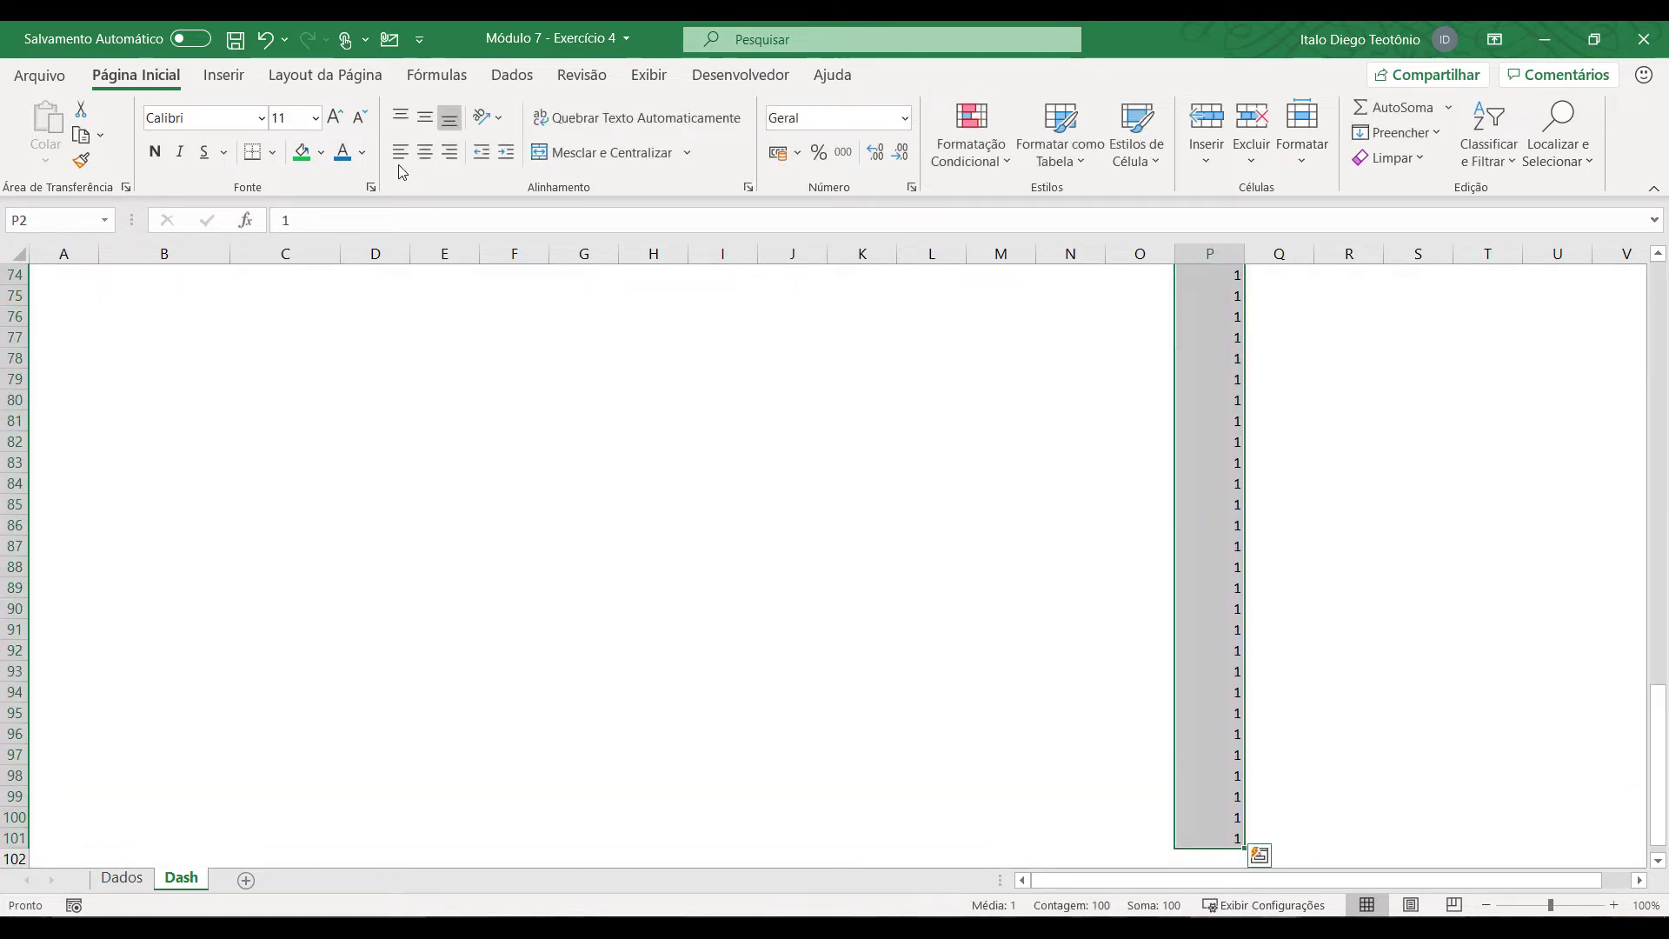
click(321, 152)
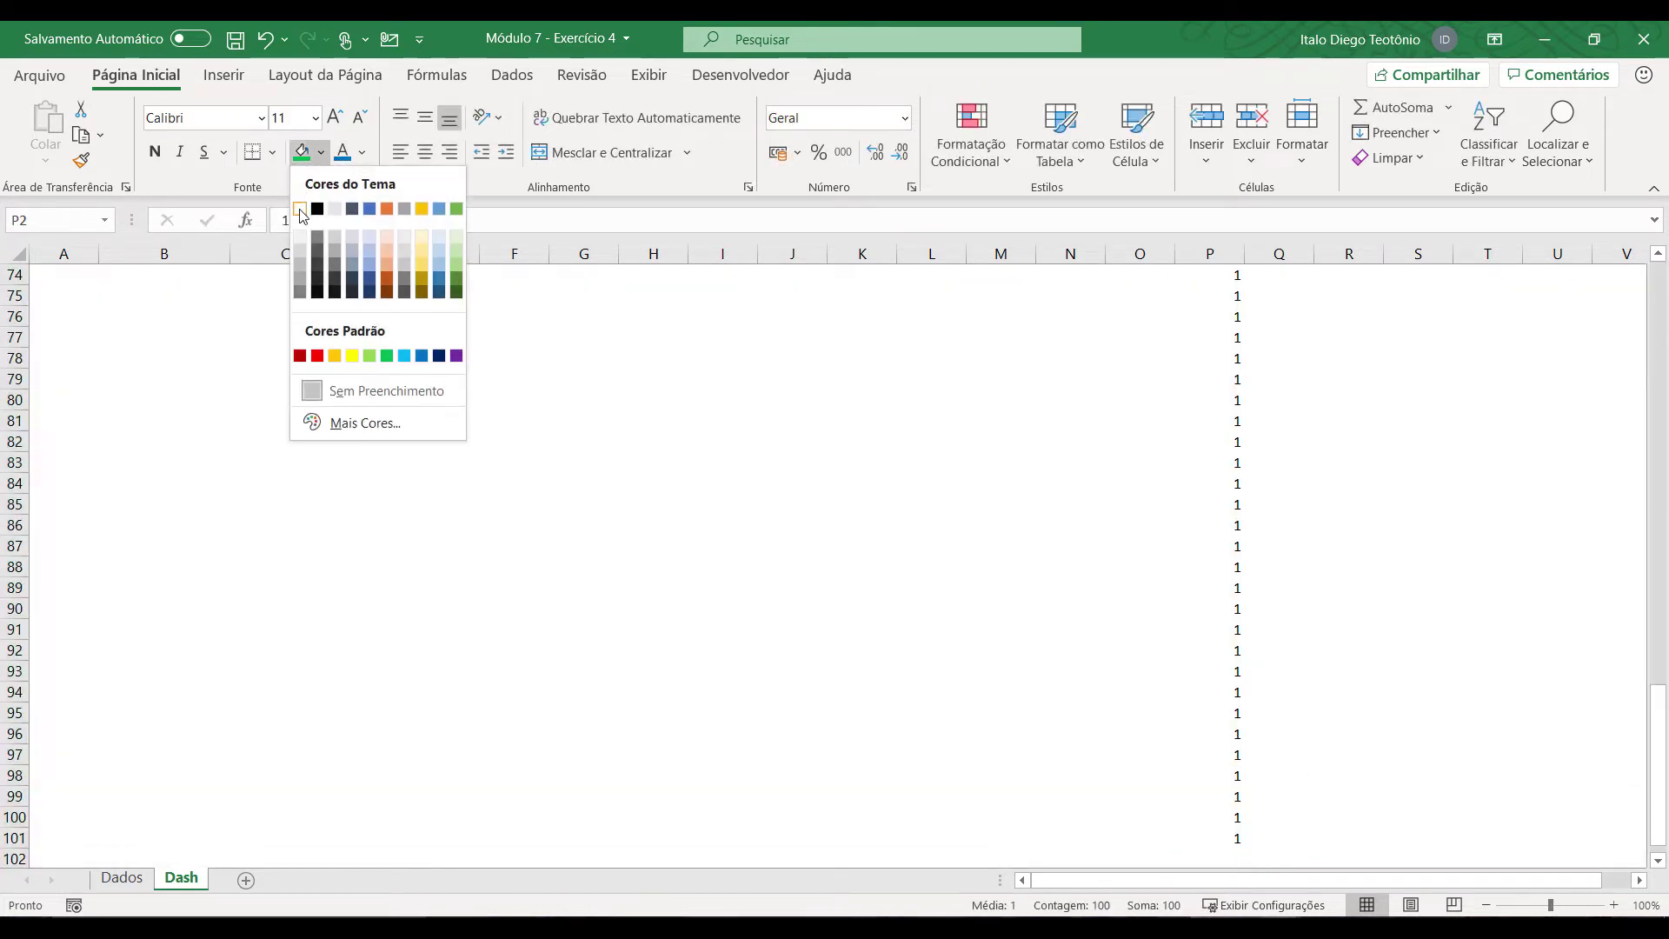
click(361, 153)
click(340, 243)
scroll(732, 288, up, 20)
scroll(732, 288, up, 1)
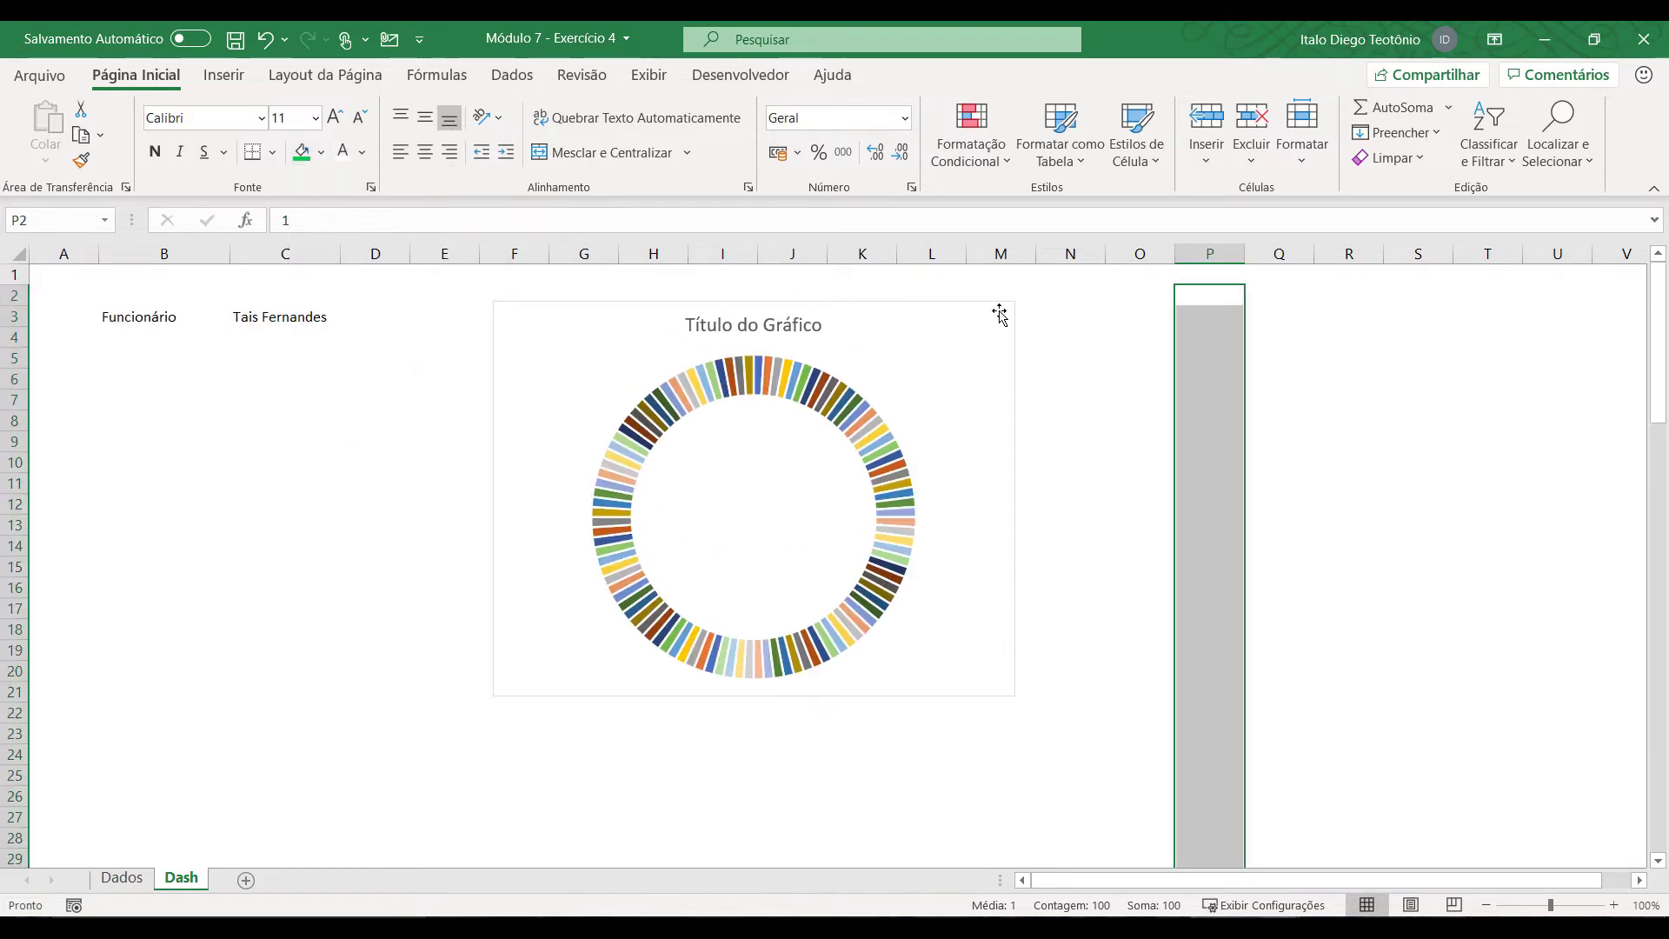
click(1131, 311)
key(Left)
key(Left)
key(Left)
key(Left)
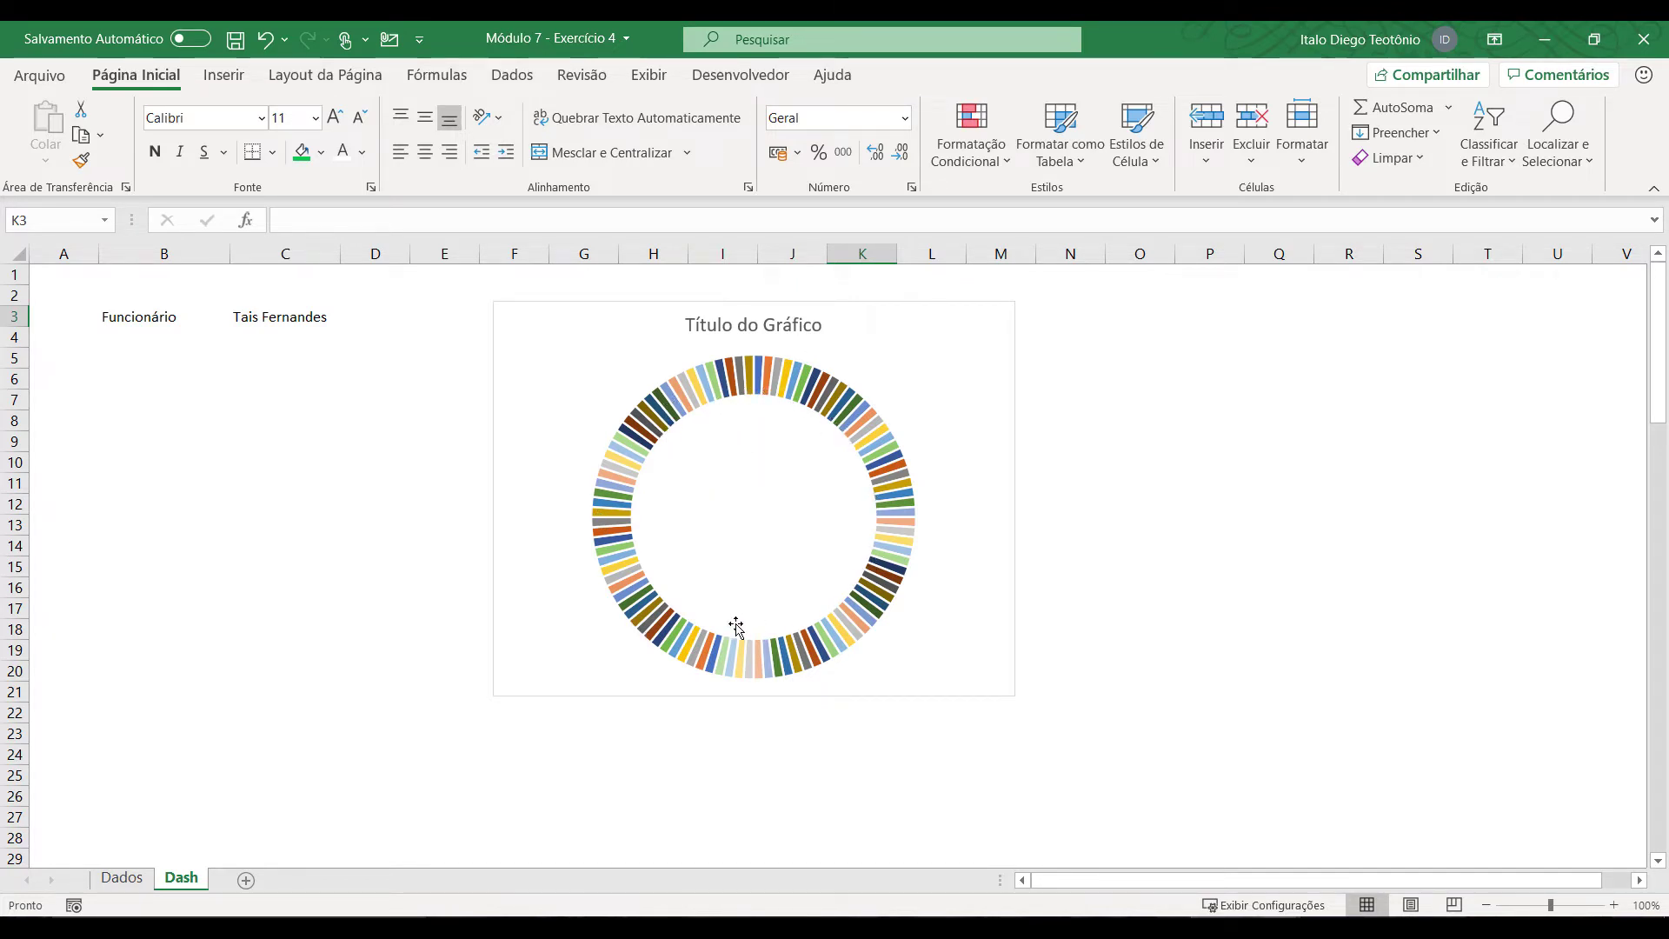
Step: Delete the doughnut chart's title, shift the chart slightly and shrink it to about 9 cm high by 12 cm wide
mouse_move(614, 449)
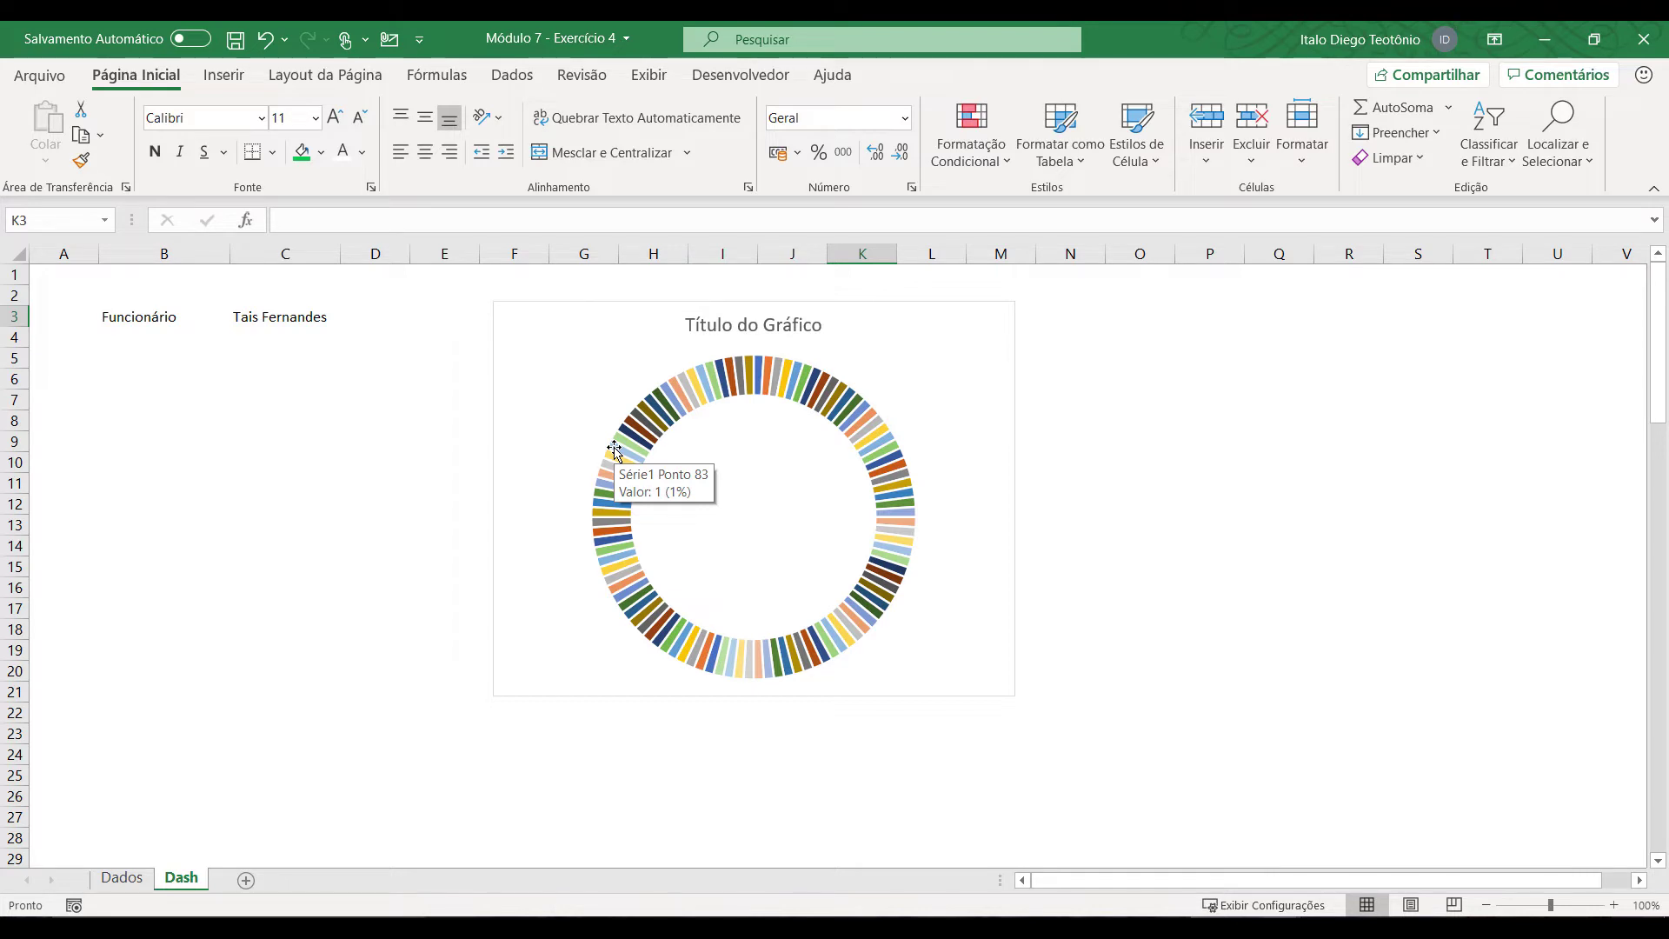
click(732, 335)
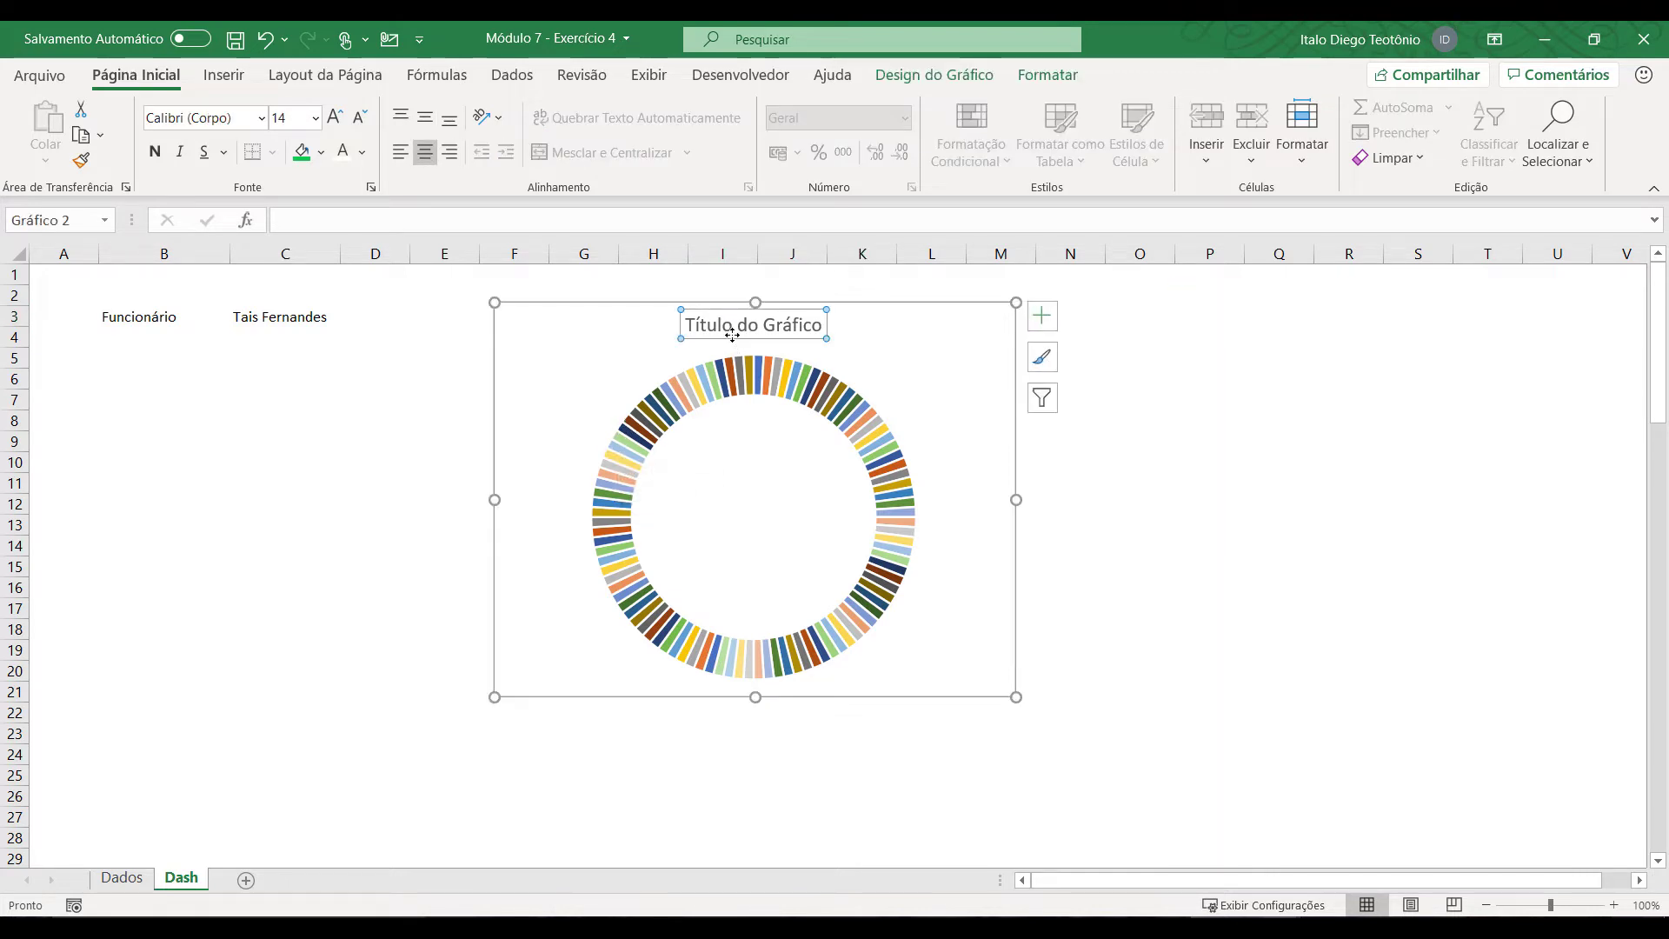
key(Delete)
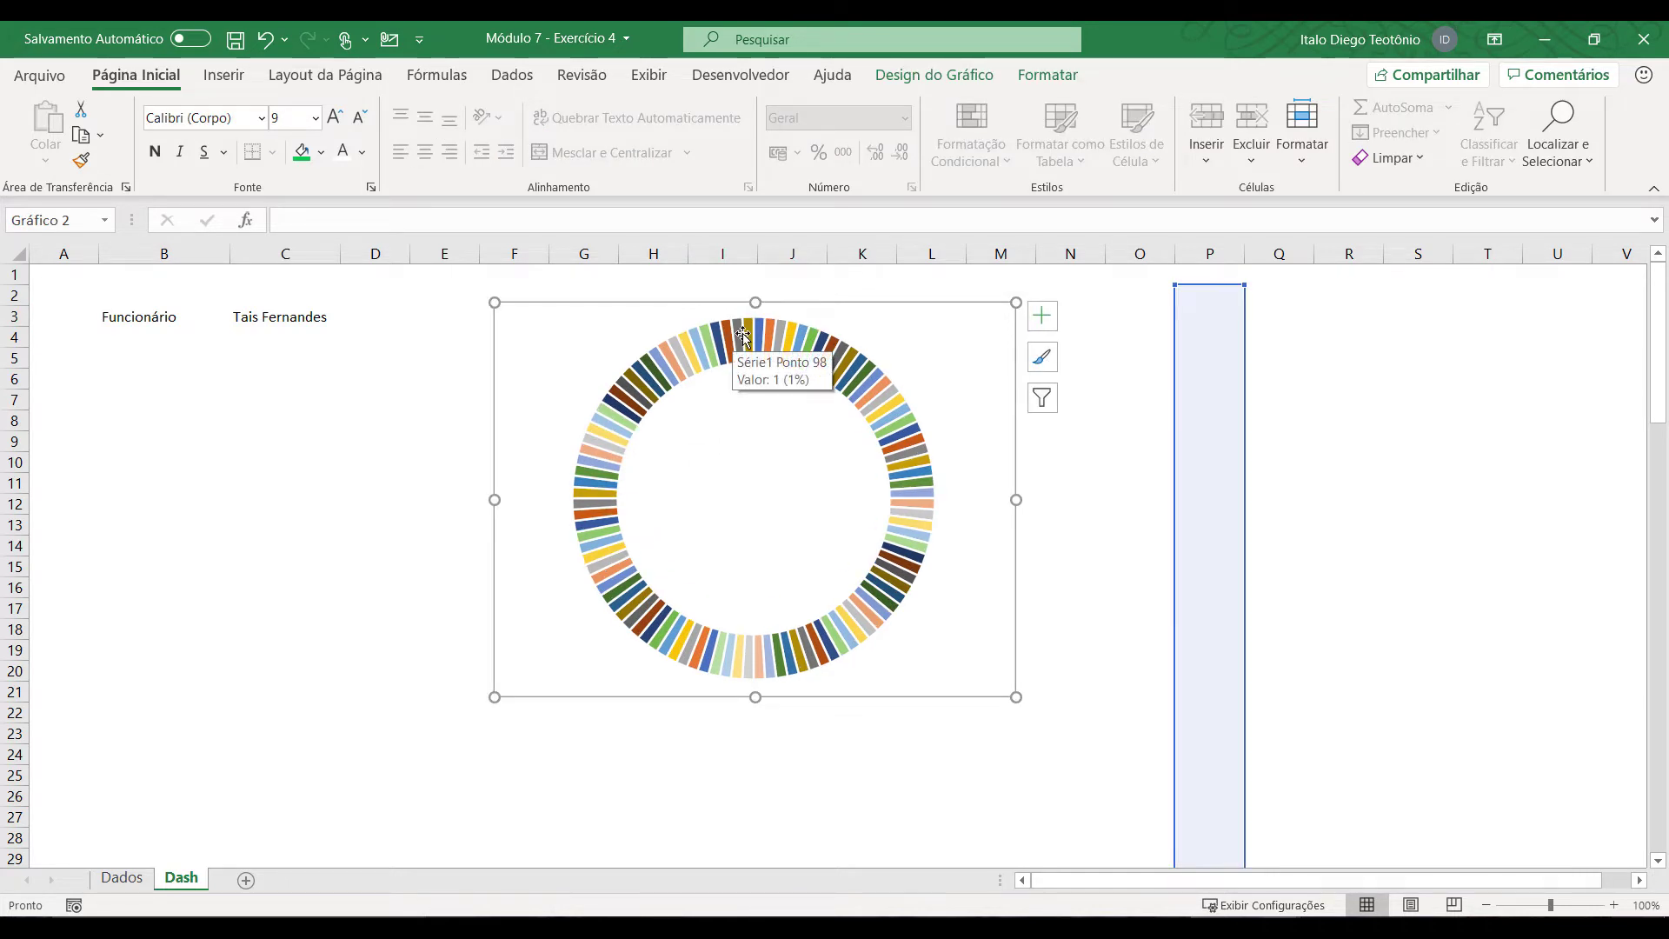
drag(804, 309, 831, 295)
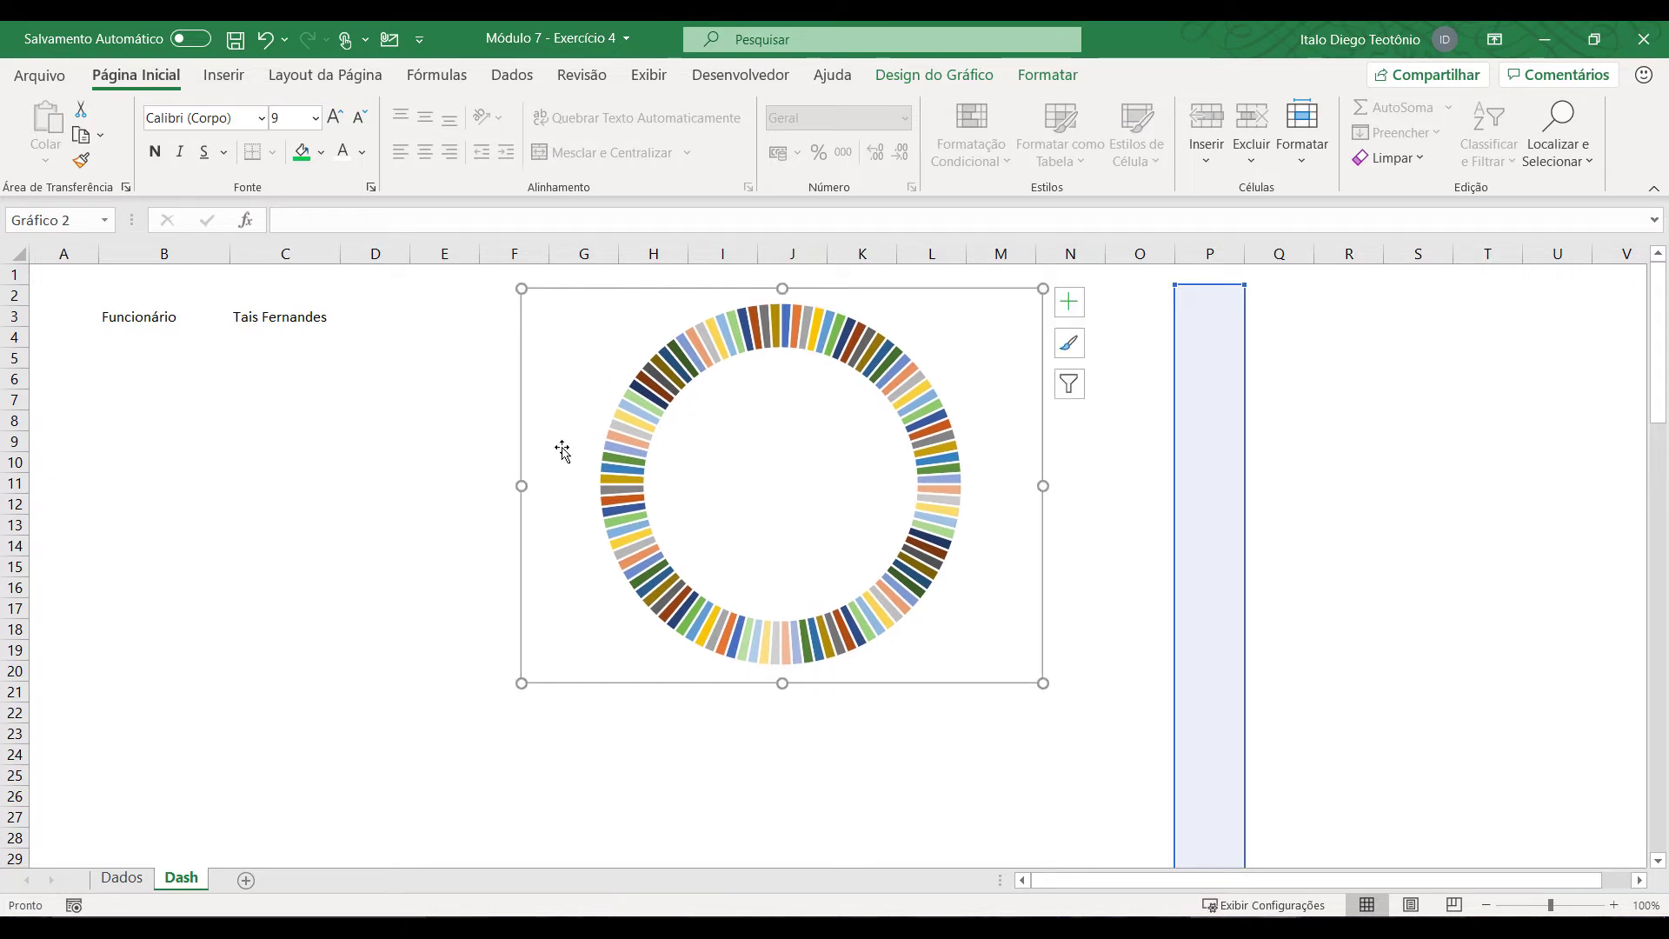
click(326, 475)
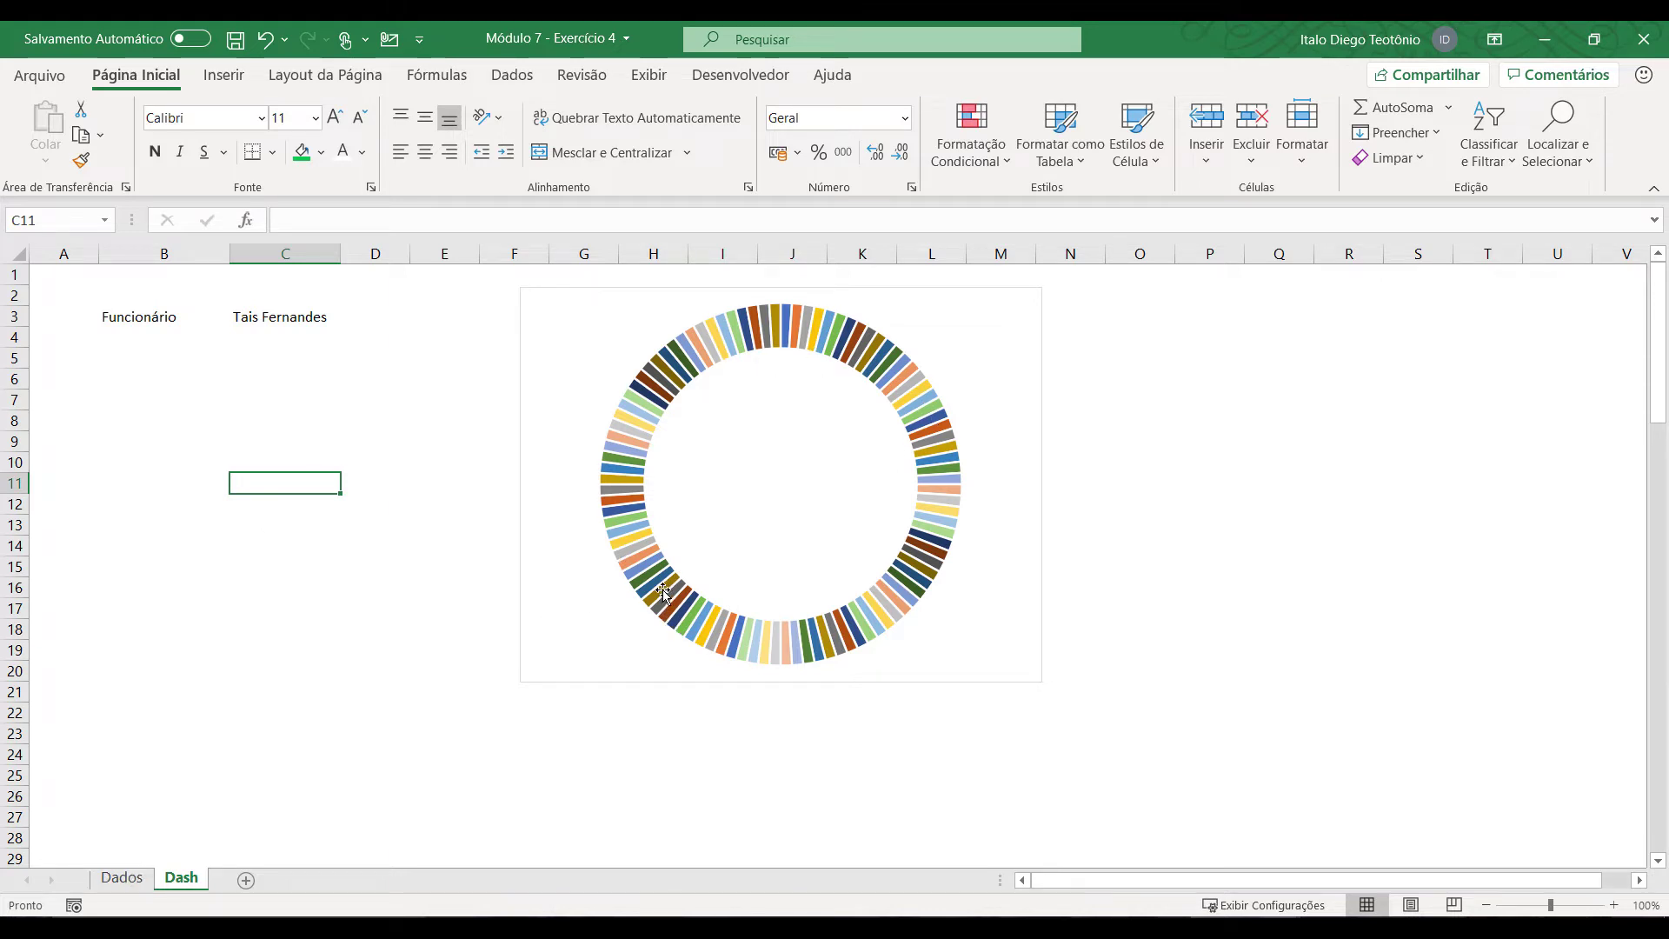
mouse_move(663, 592)
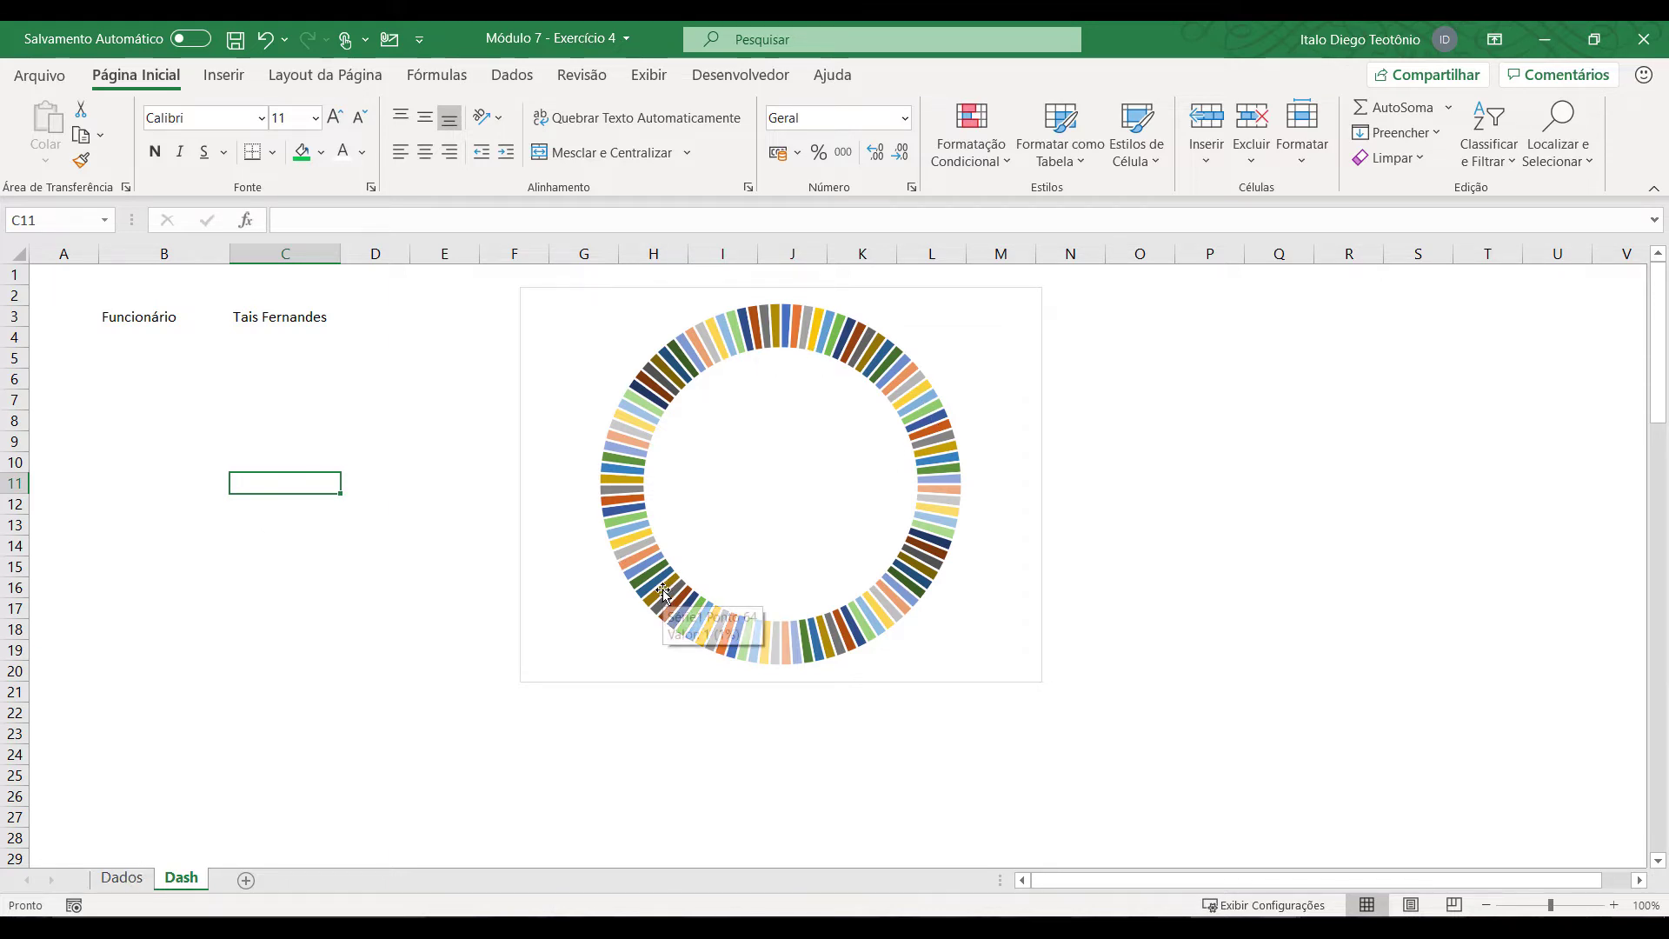
click(983, 653)
drag(1041, 681, 1011, 658)
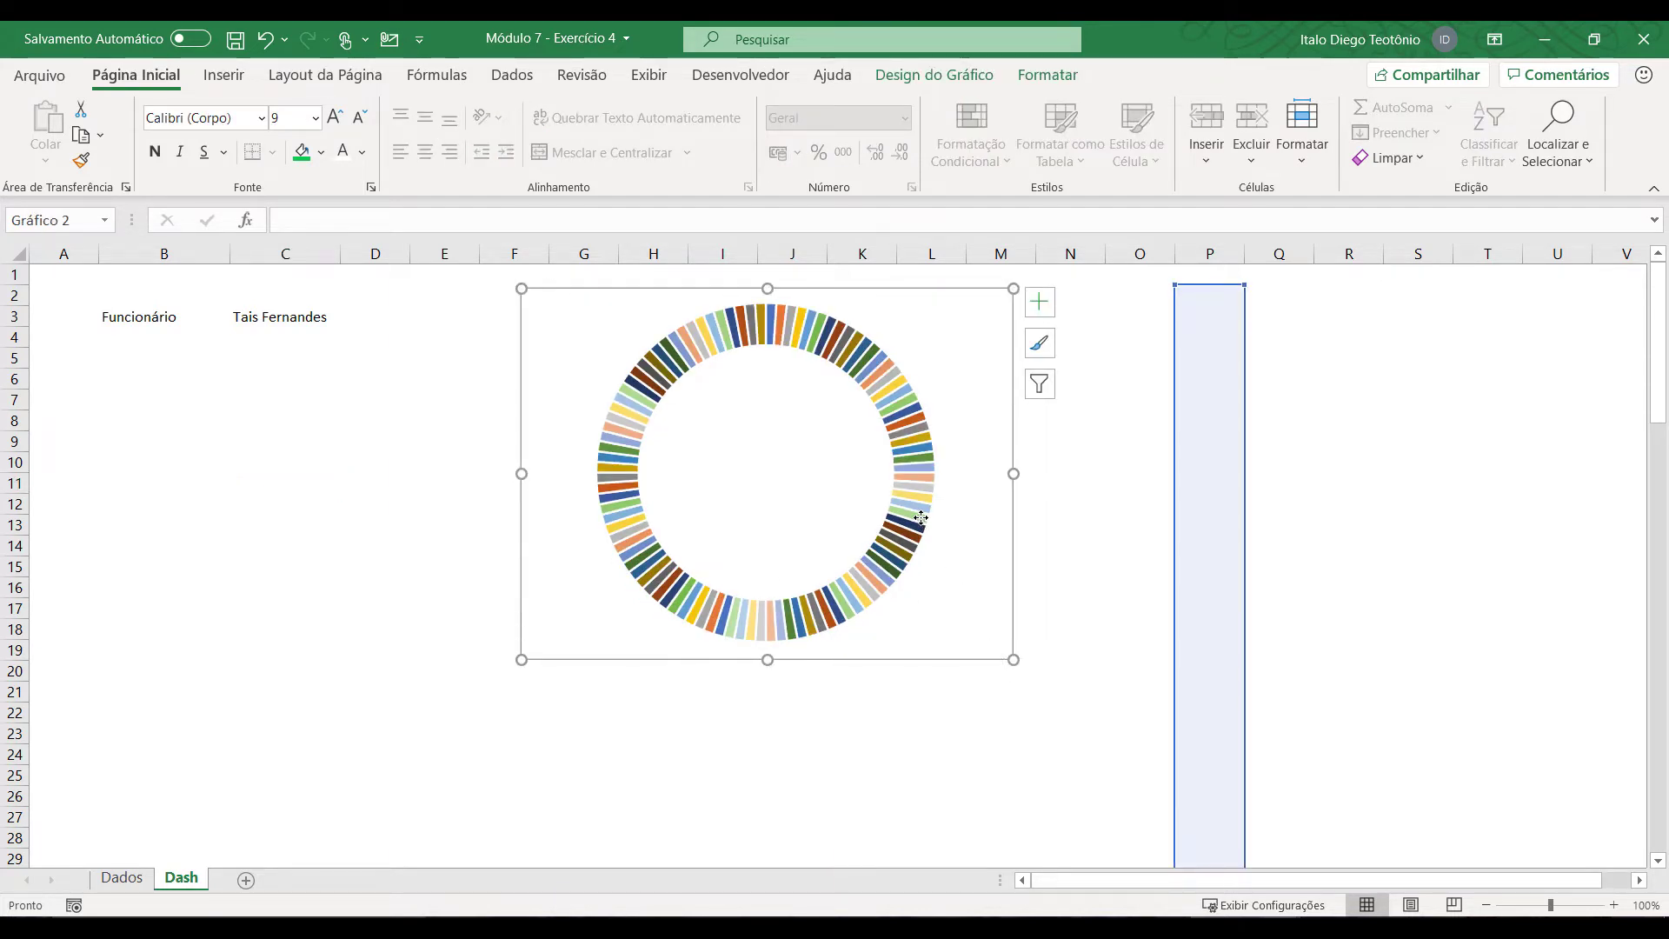
Step: Fill all segments of the doughnut's data series with green
click(897, 530)
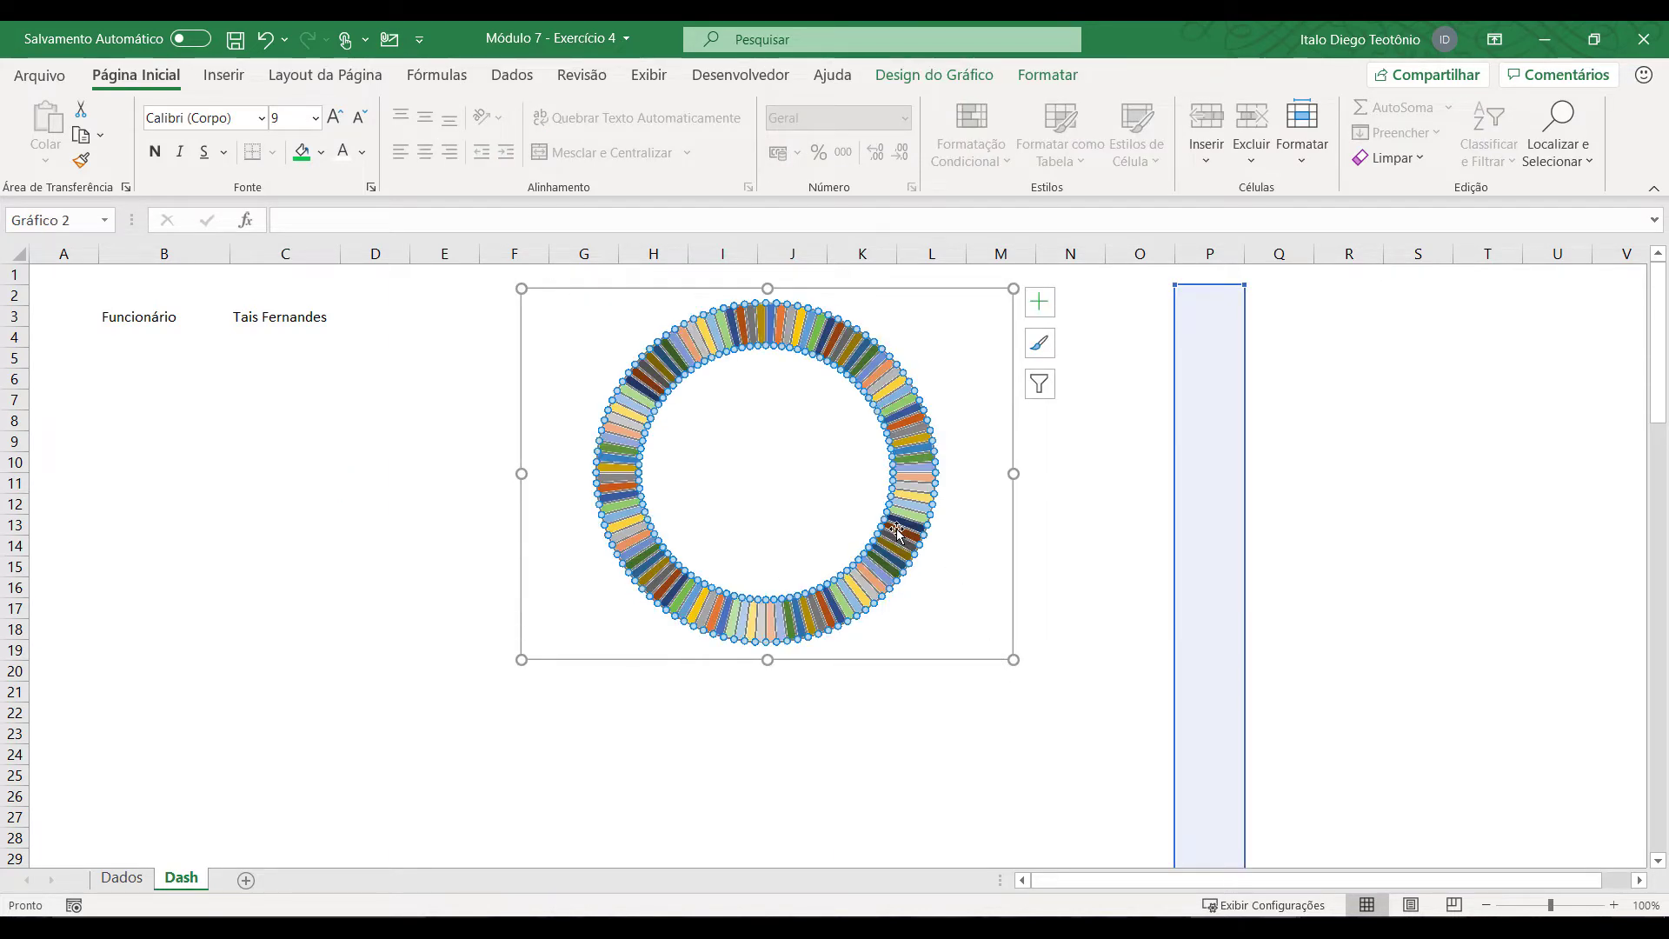
click(1049, 75)
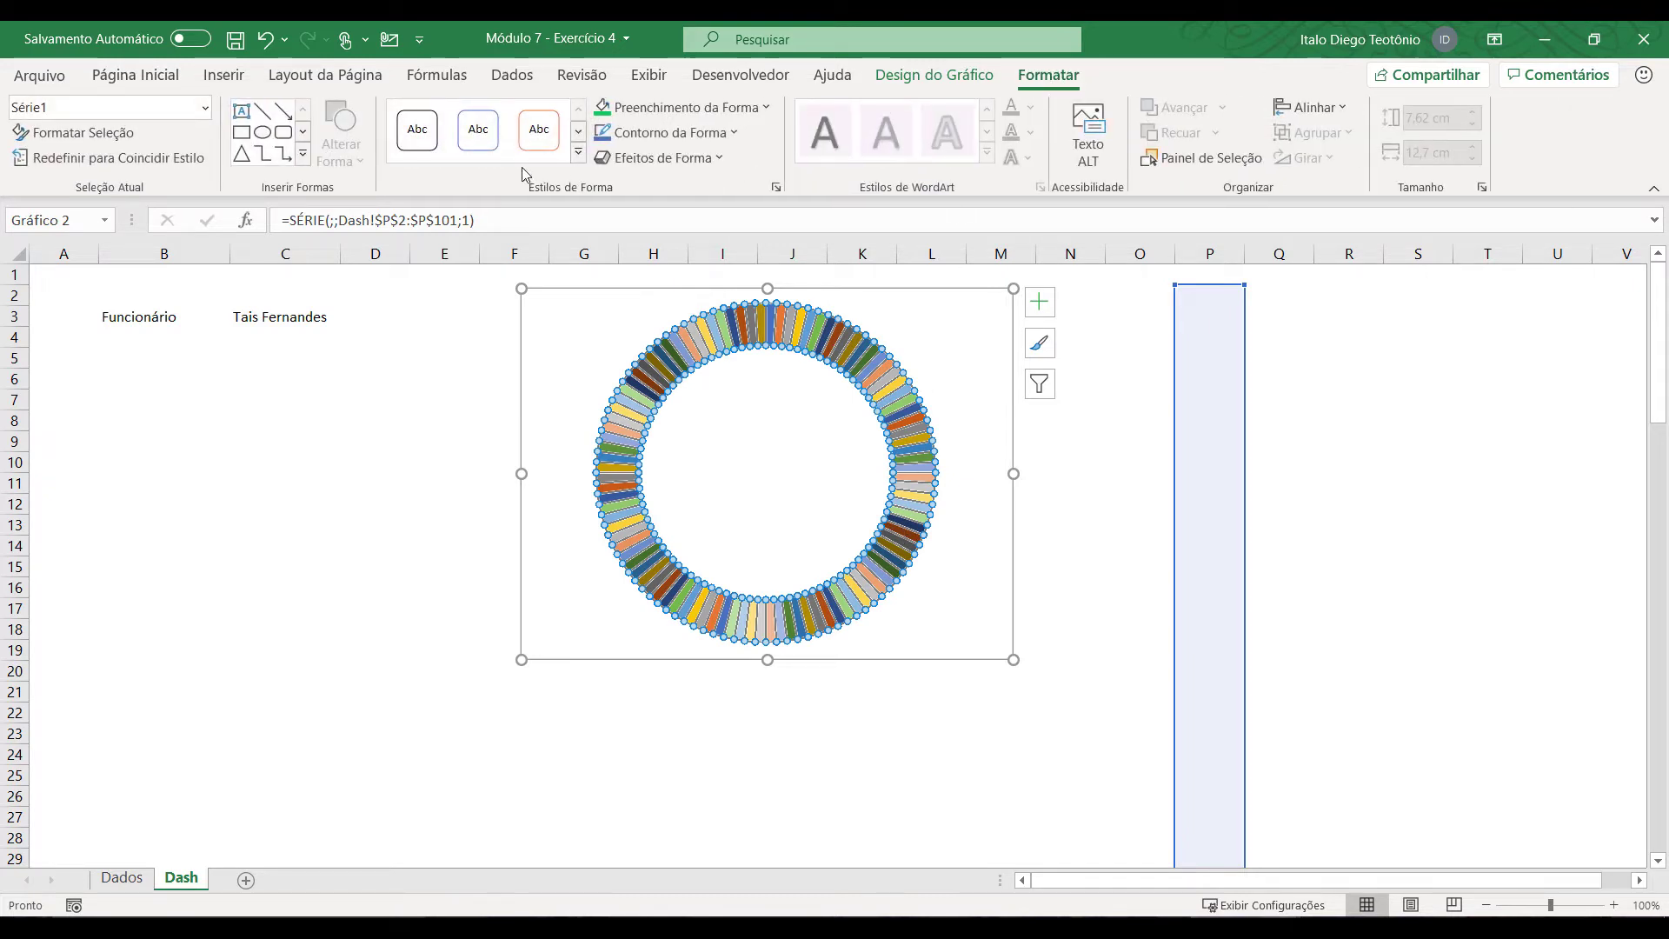
click(597, 106)
click(1139, 505)
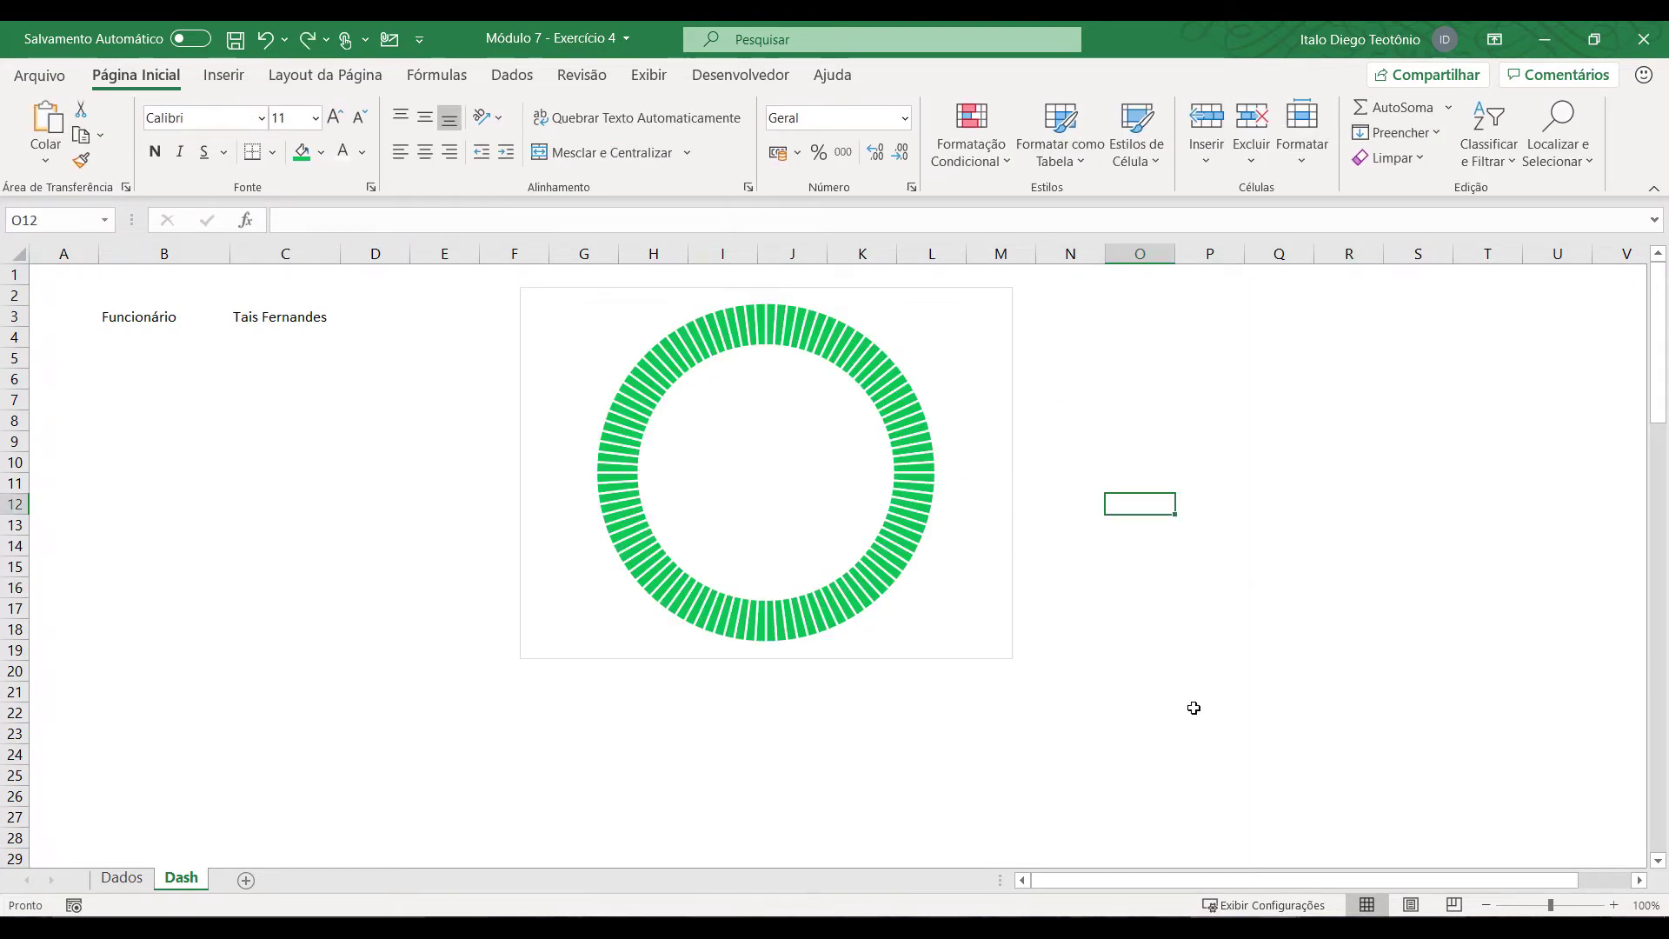
Step: Copy the green doughnut chart and place the duplicate beside the original, aligned with it over about N2:T19
click(1013, 532)
key(ctrl+c)
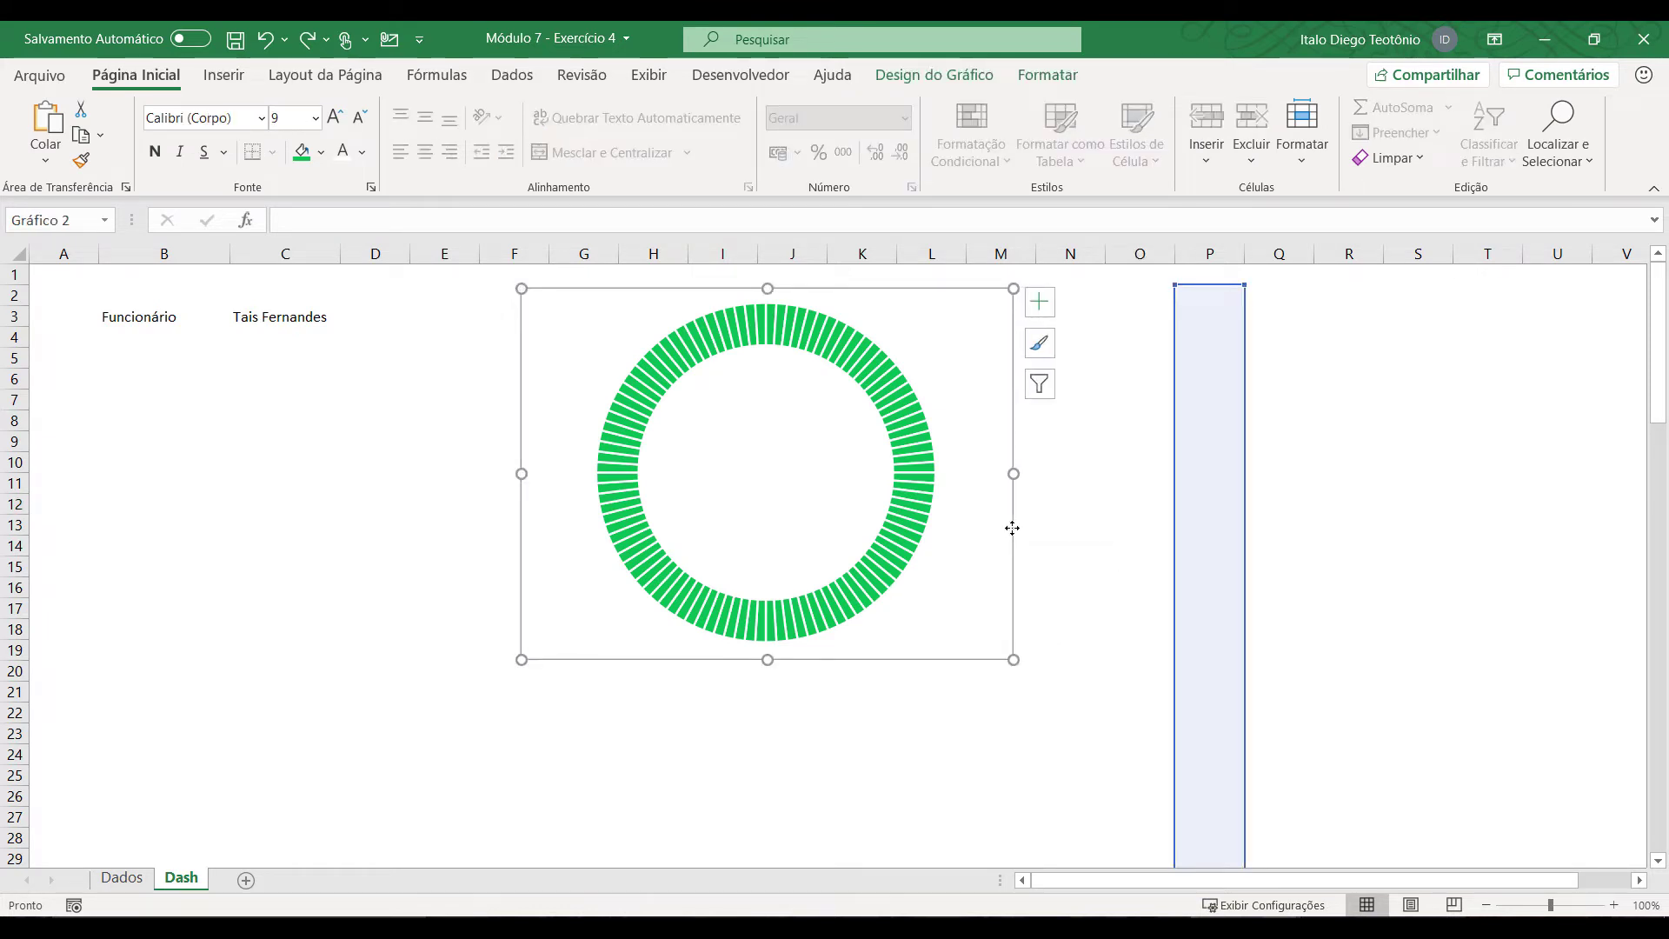
click(1082, 520)
key(ctrl+v)
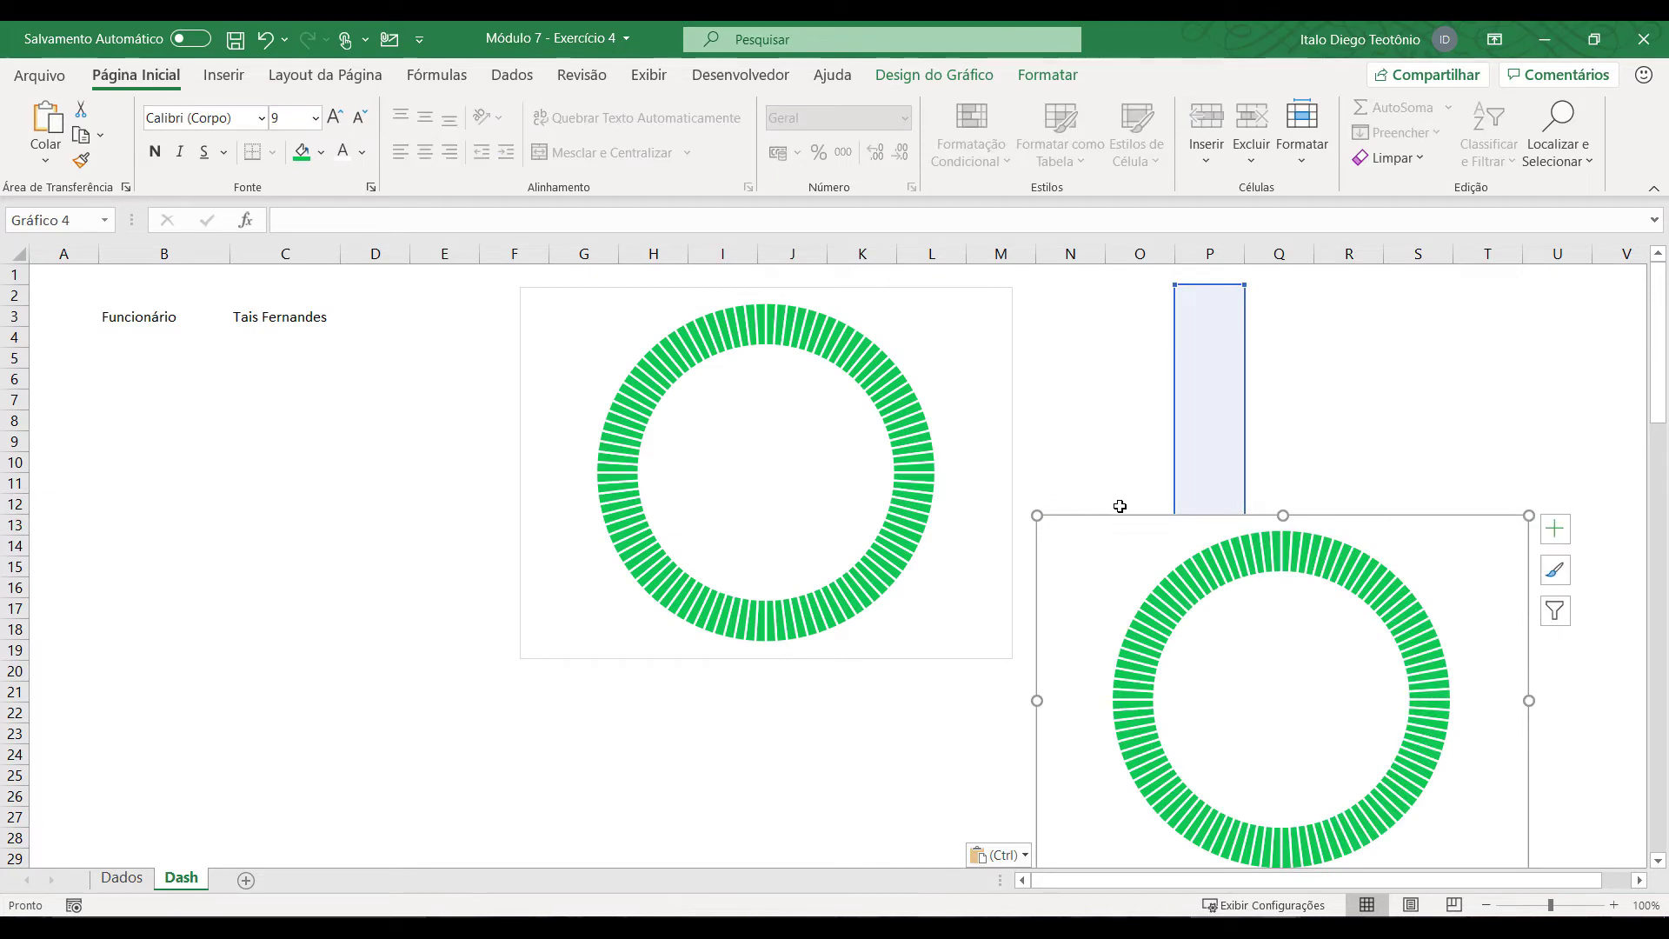
drag(1115, 520, 1108, 292)
click(898, 708)
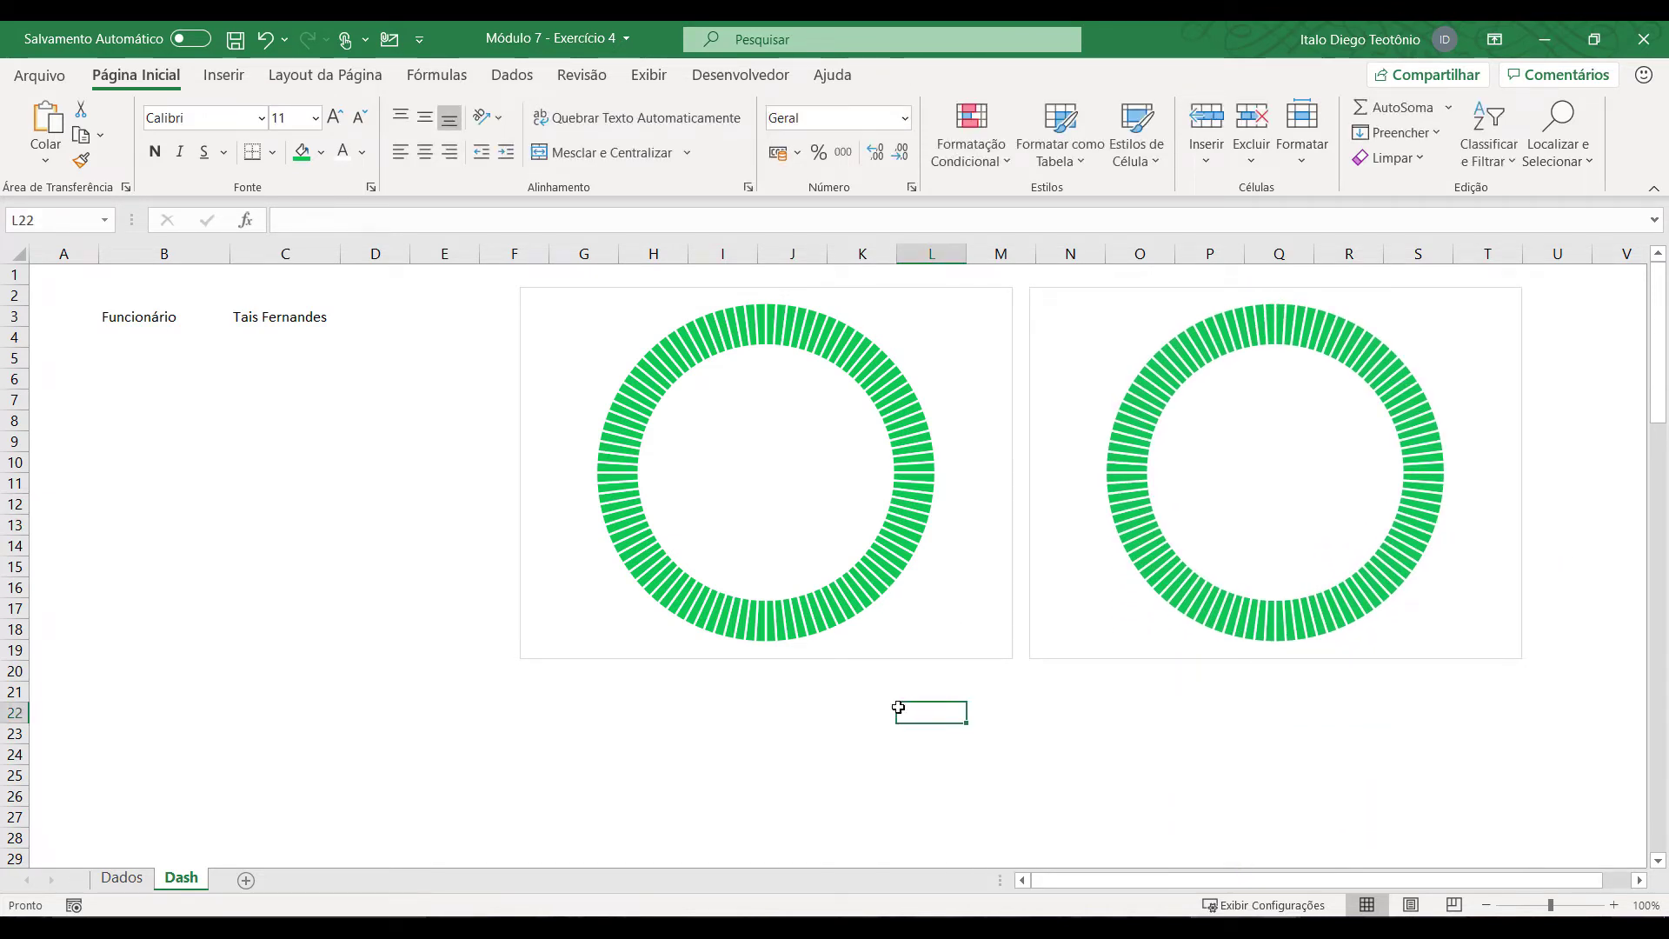
Step: Fill the duplicate doughnut's data series with the standard blue
click(1130, 533)
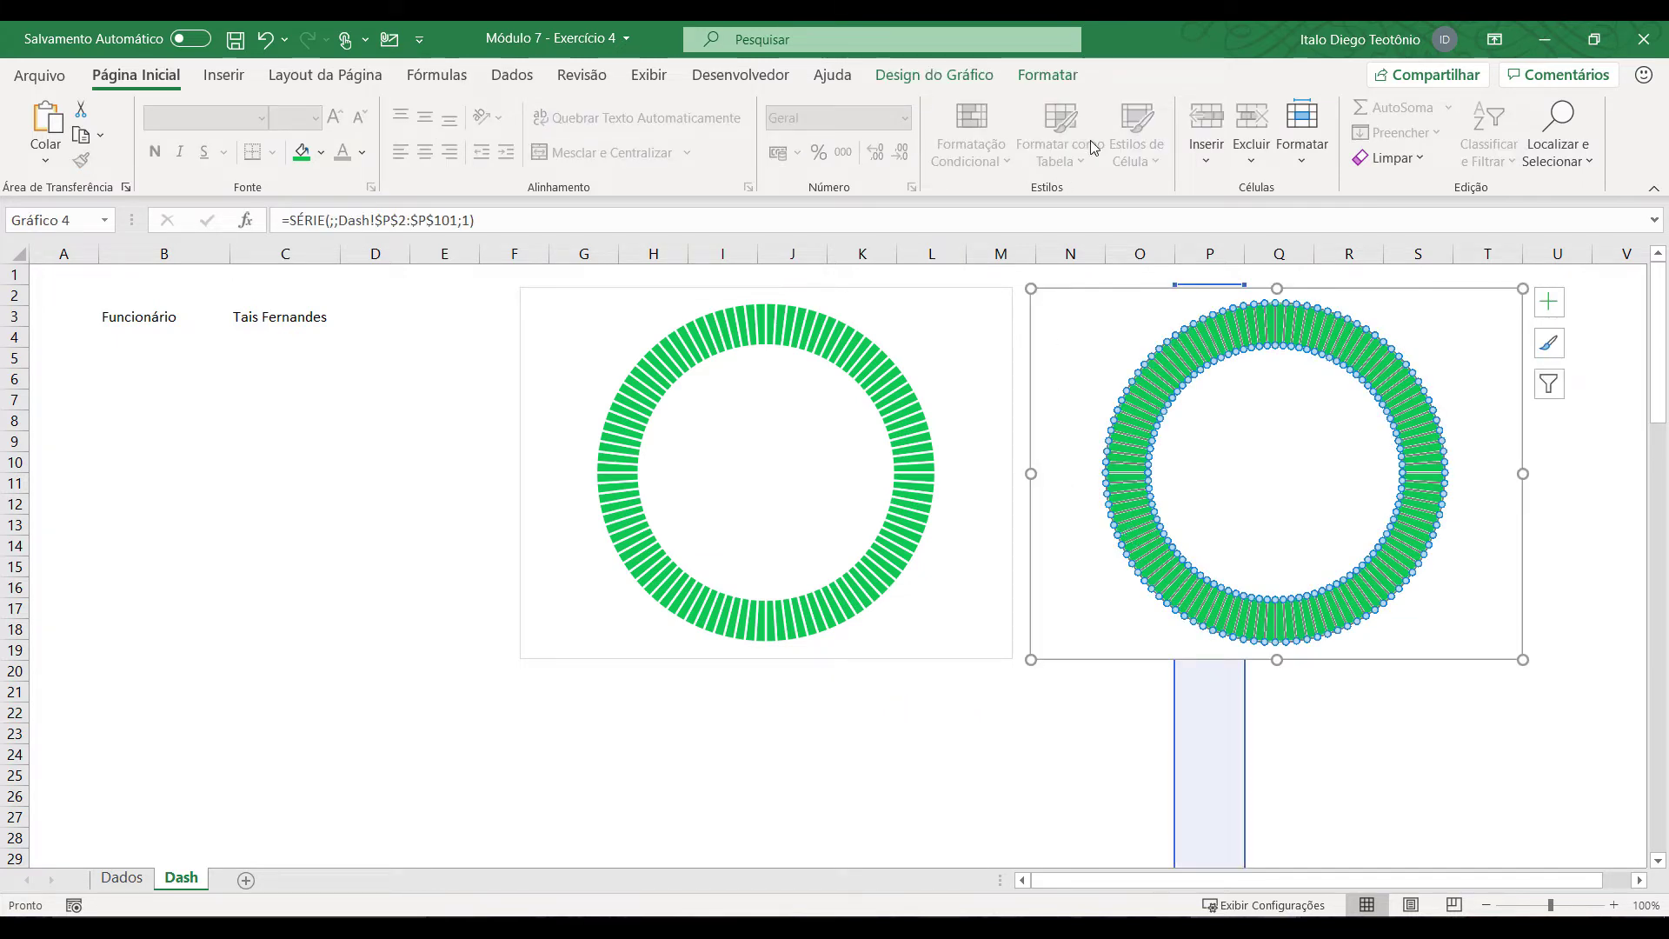
click(1046, 75)
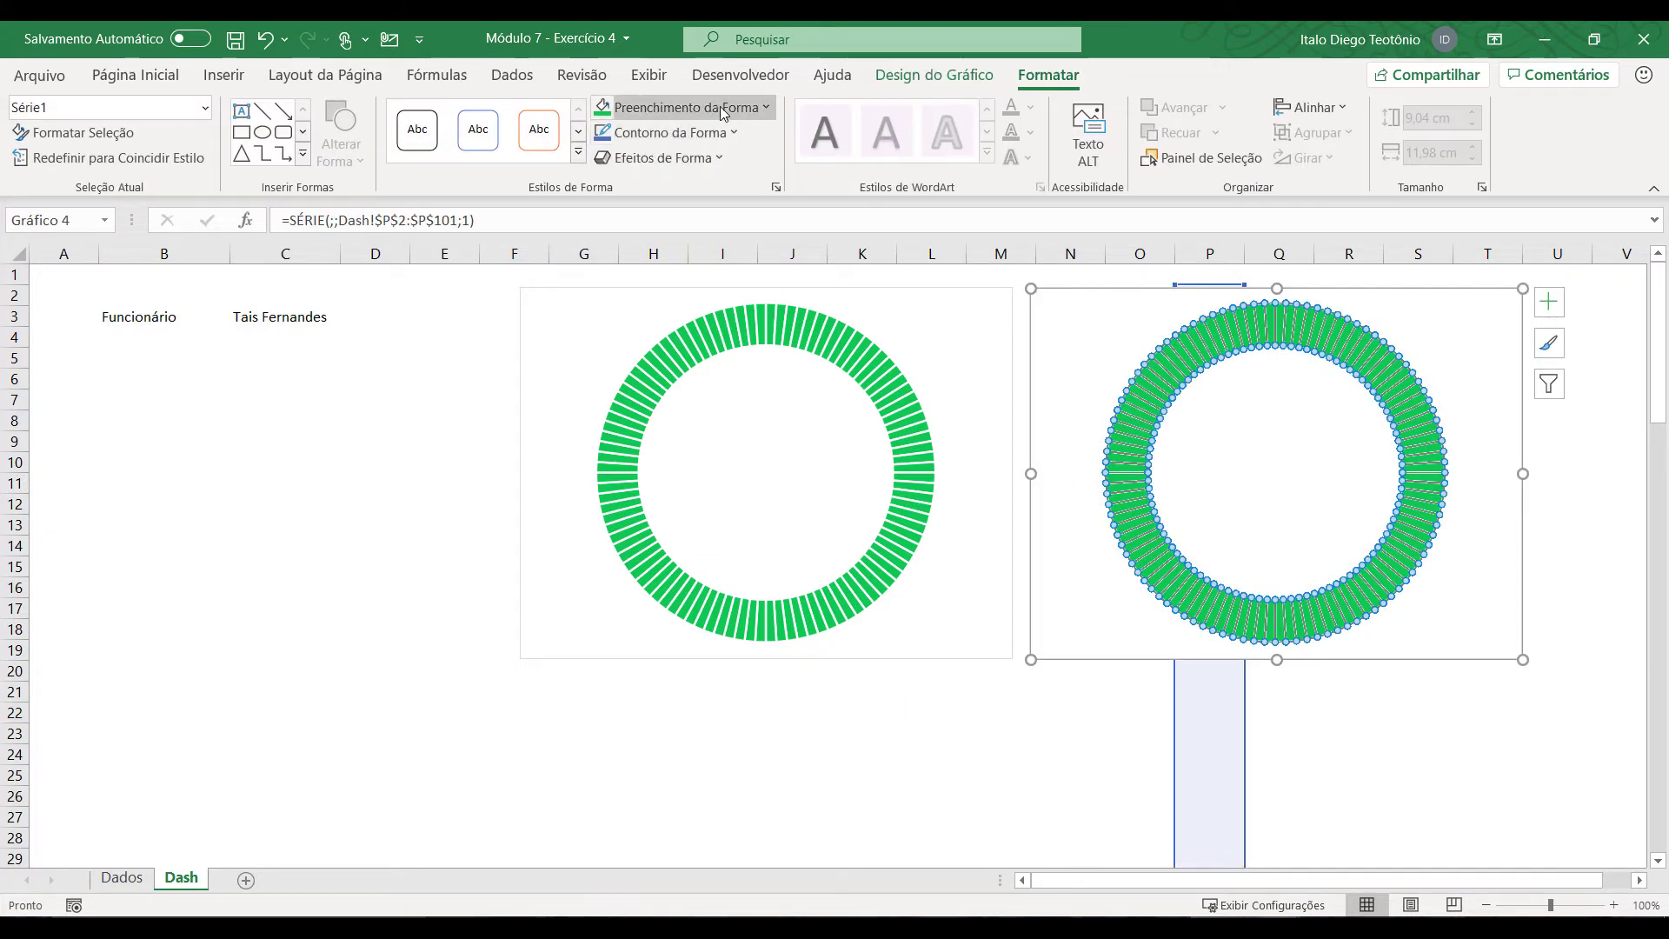
click(719, 106)
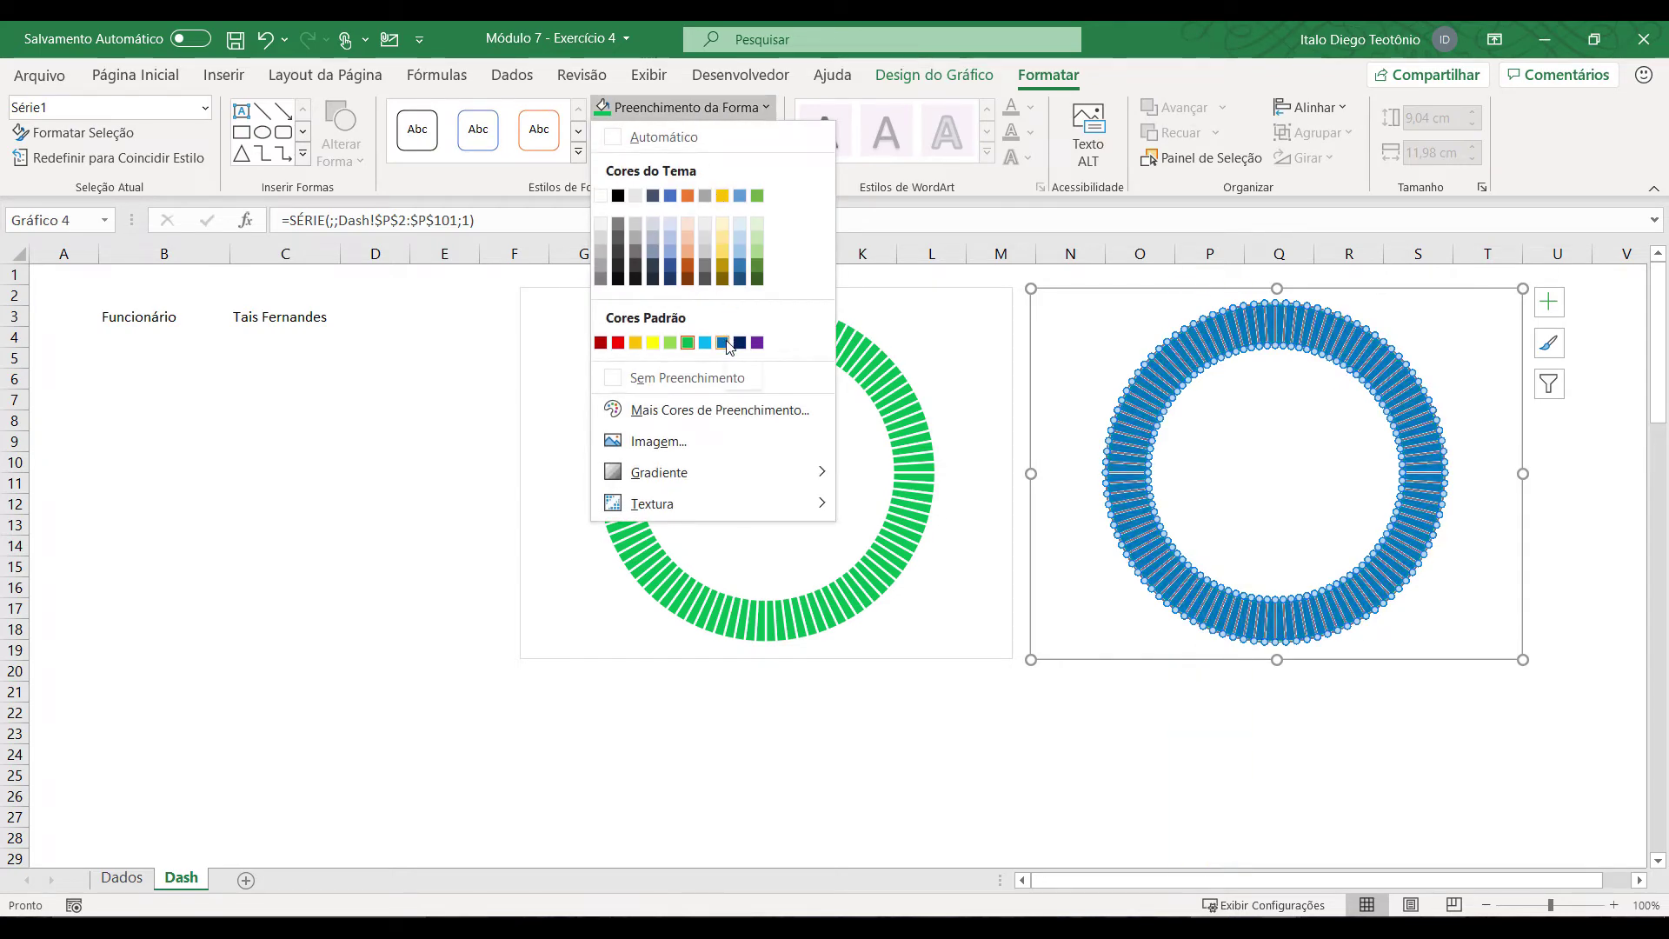
click(728, 344)
click(748, 737)
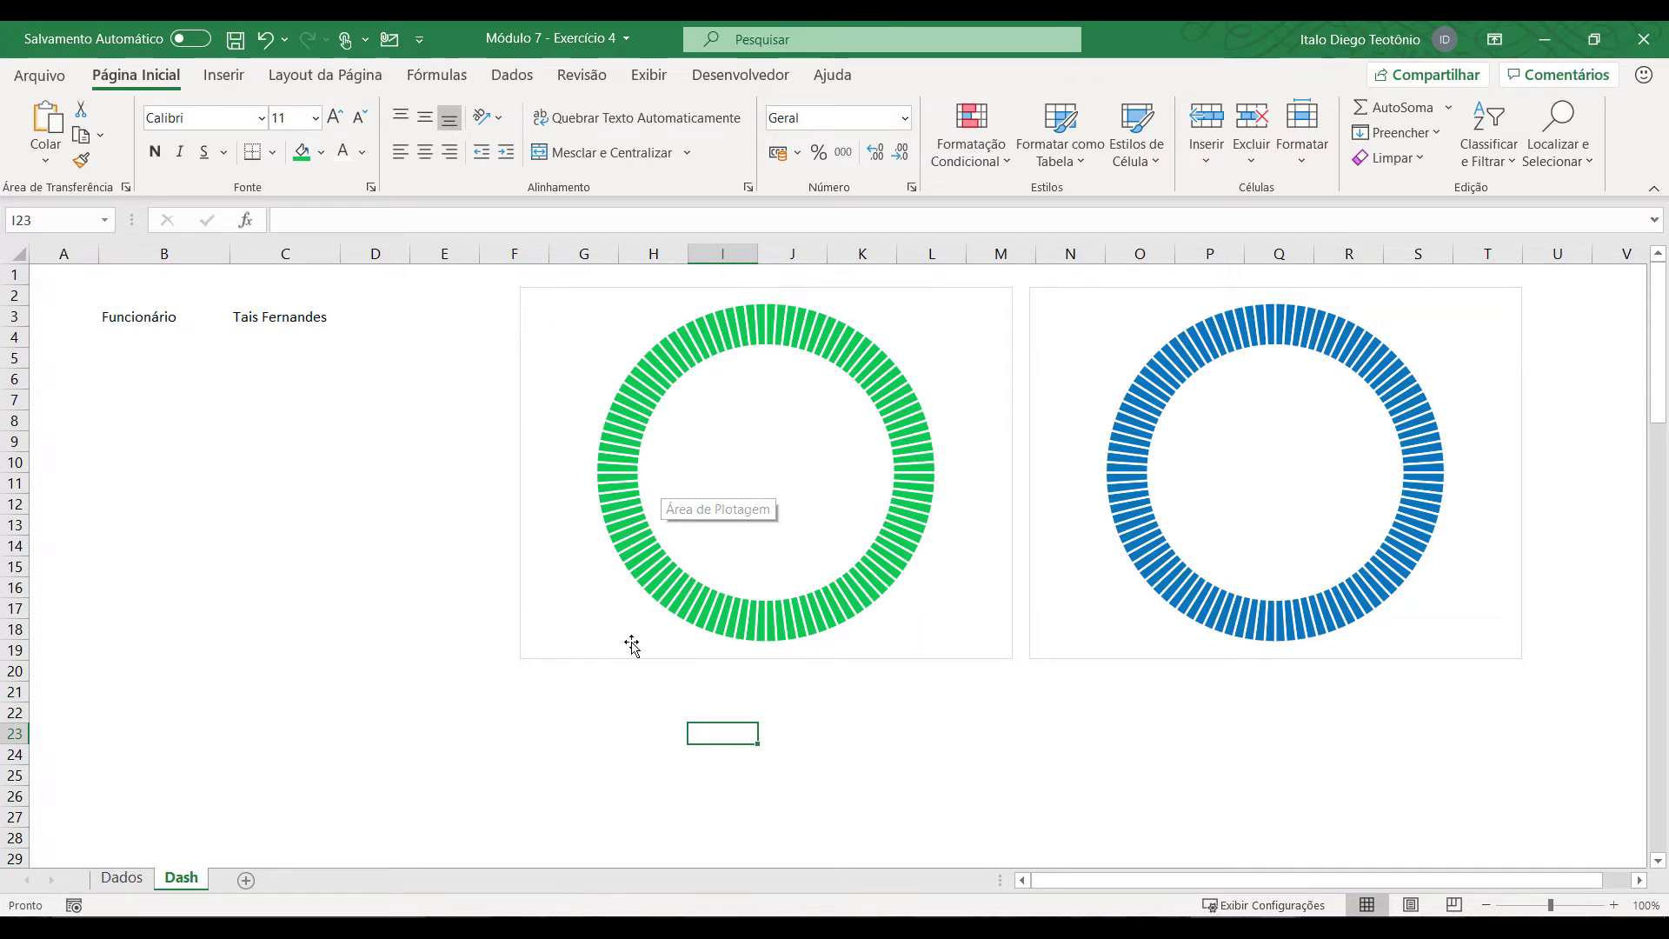
Step: Examine the 2019 row B27:F27 of the lookup table on the Dados sheet and return to Dash
click(122, 877)
scroll(202, 753, down, 6)
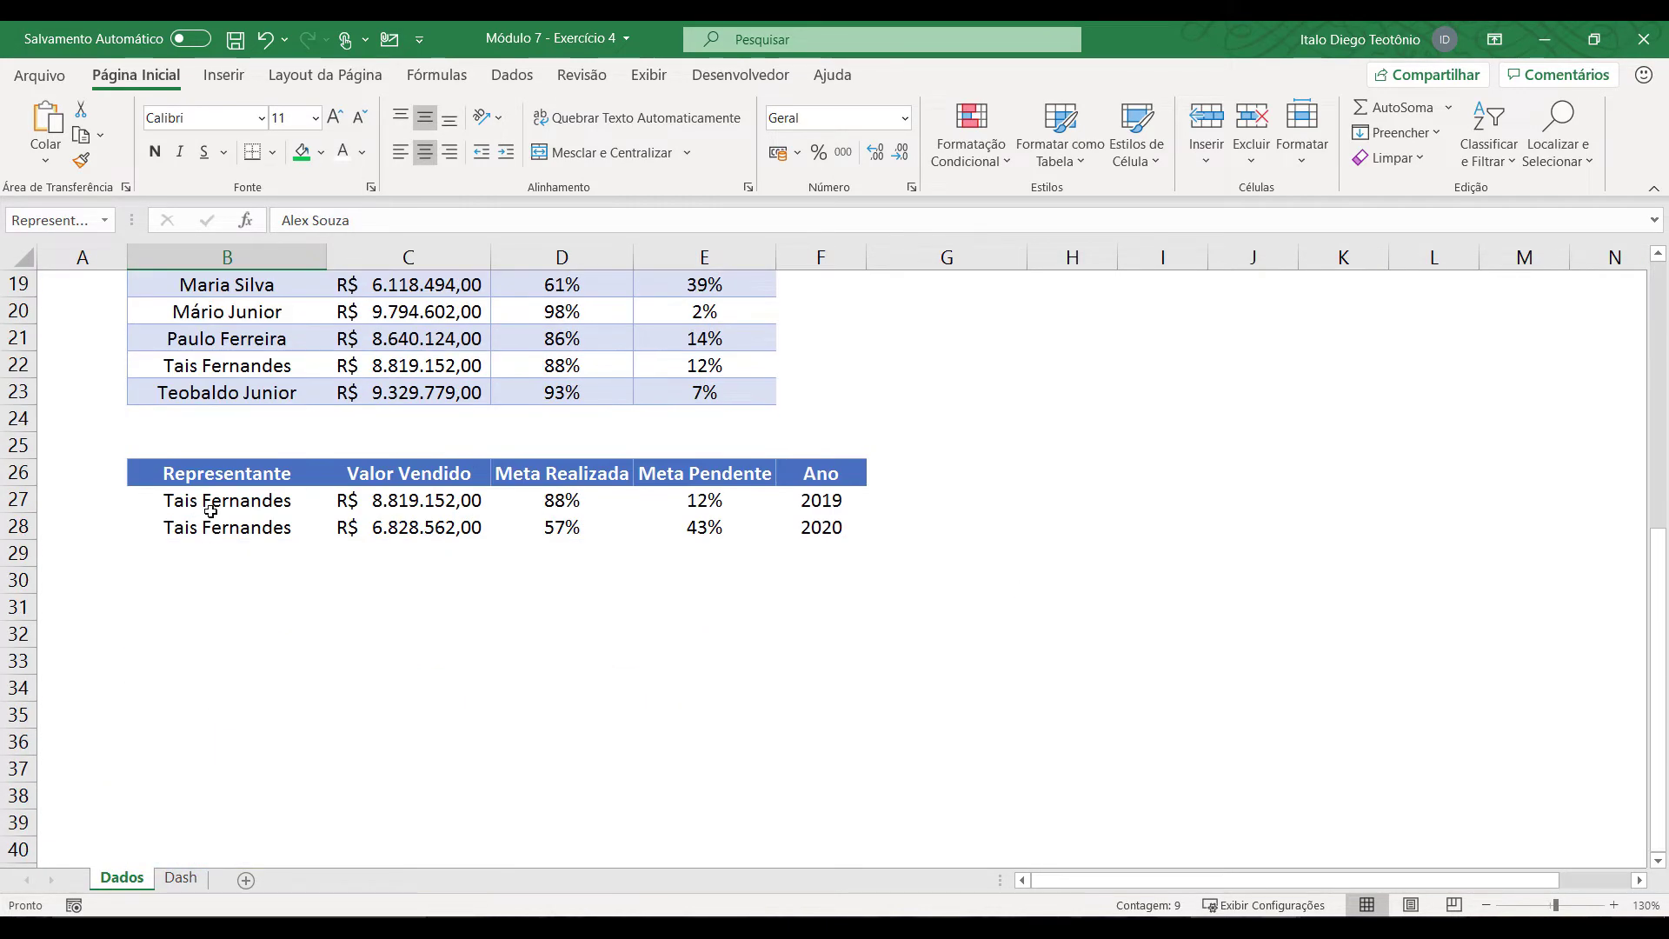
drag(214, 501, 821, 502)
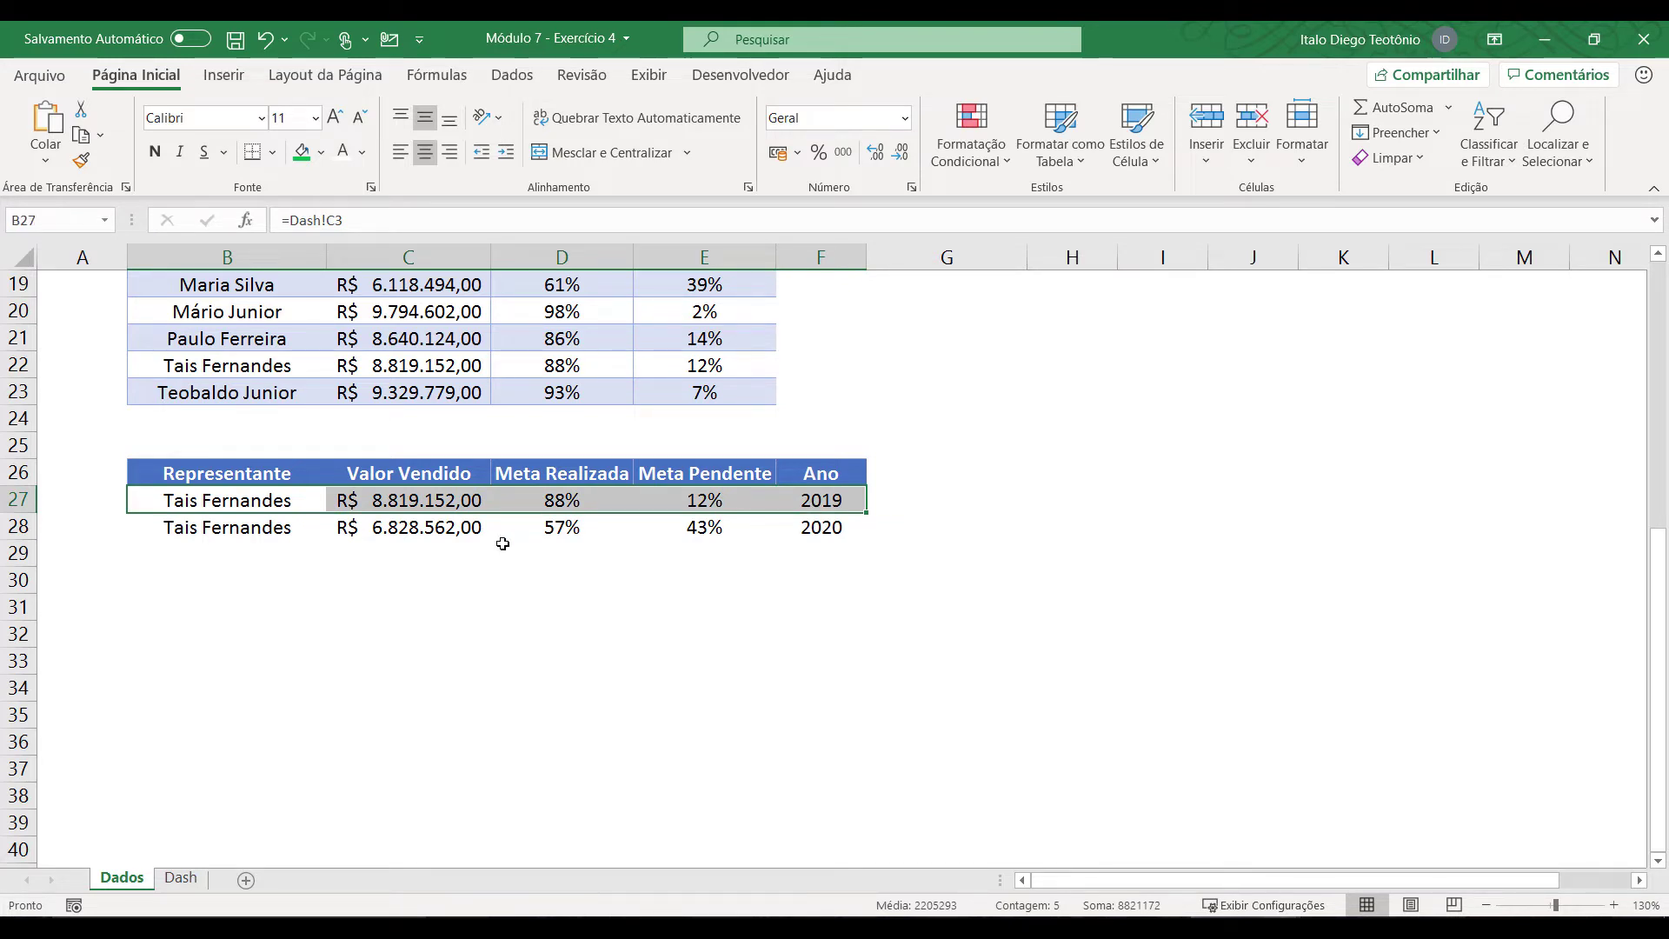
click(180, 877)
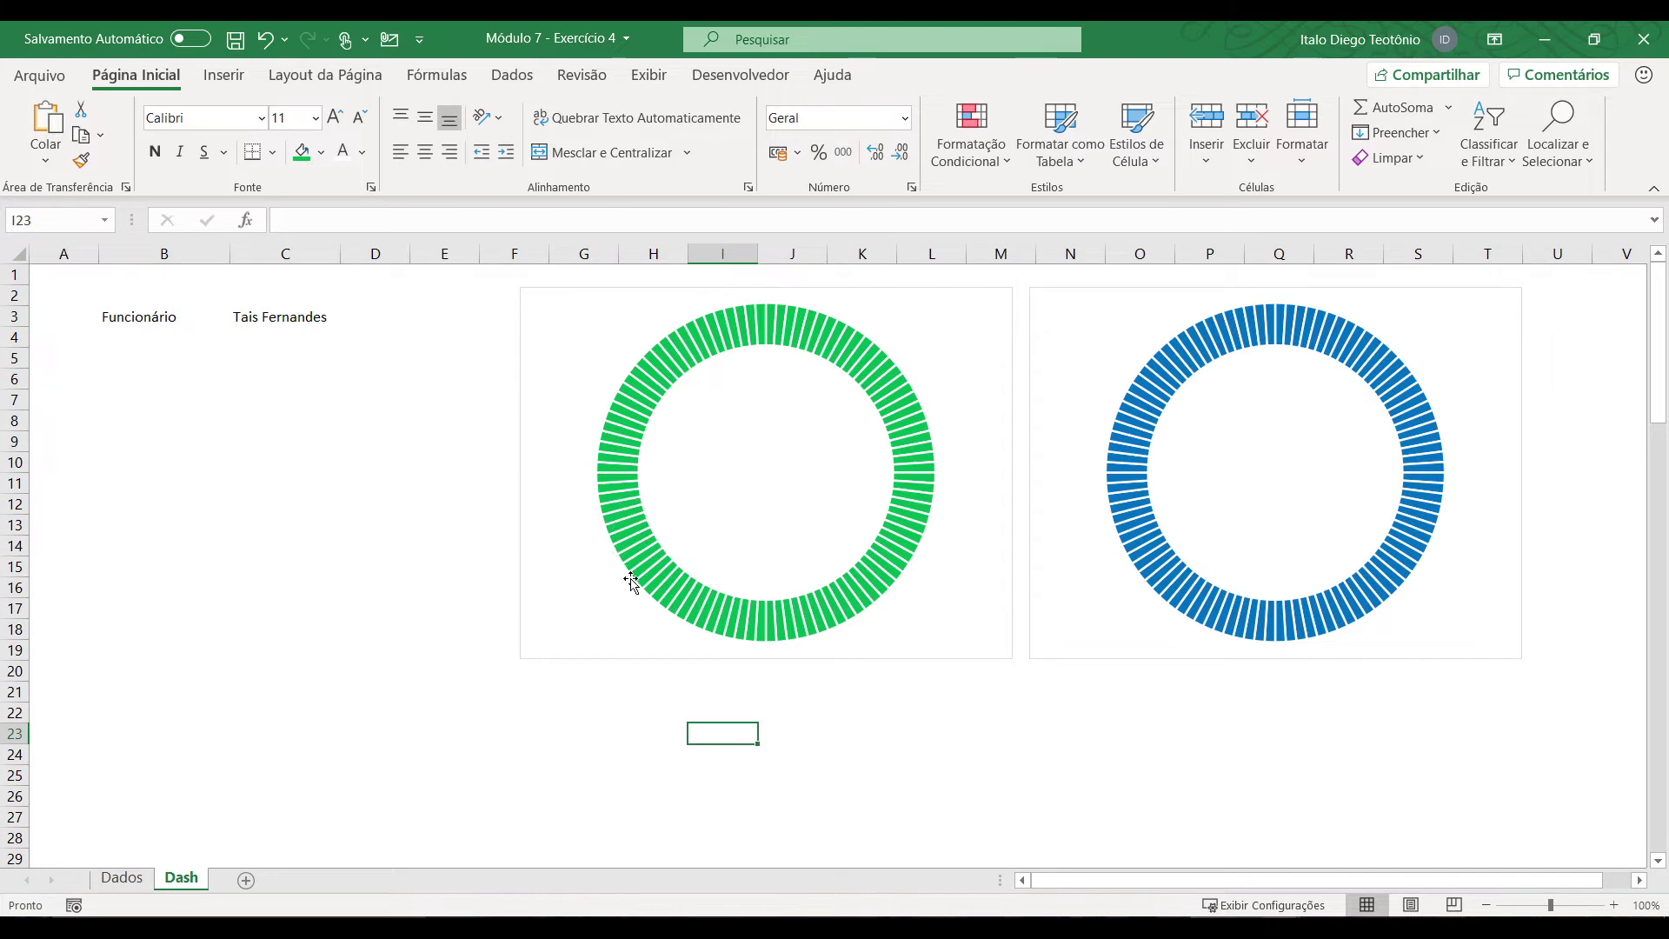
Step: Rename the green doughnut chart's existing data series as Fundo in its data source
right_click(623, 481)
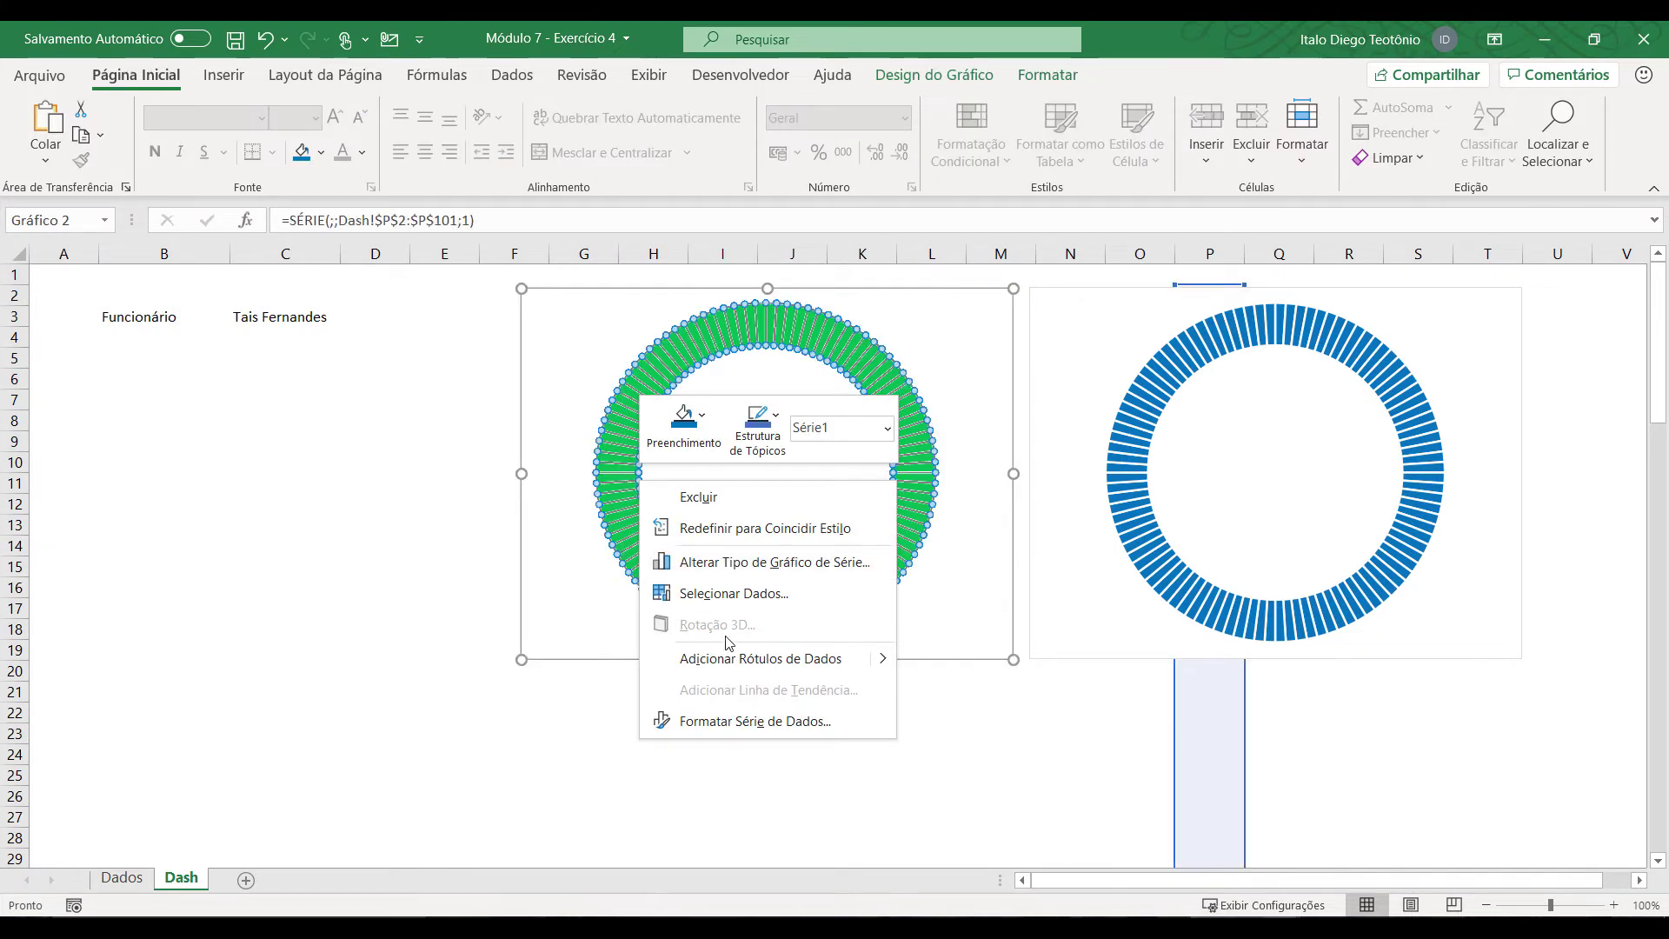
click(737, 598)
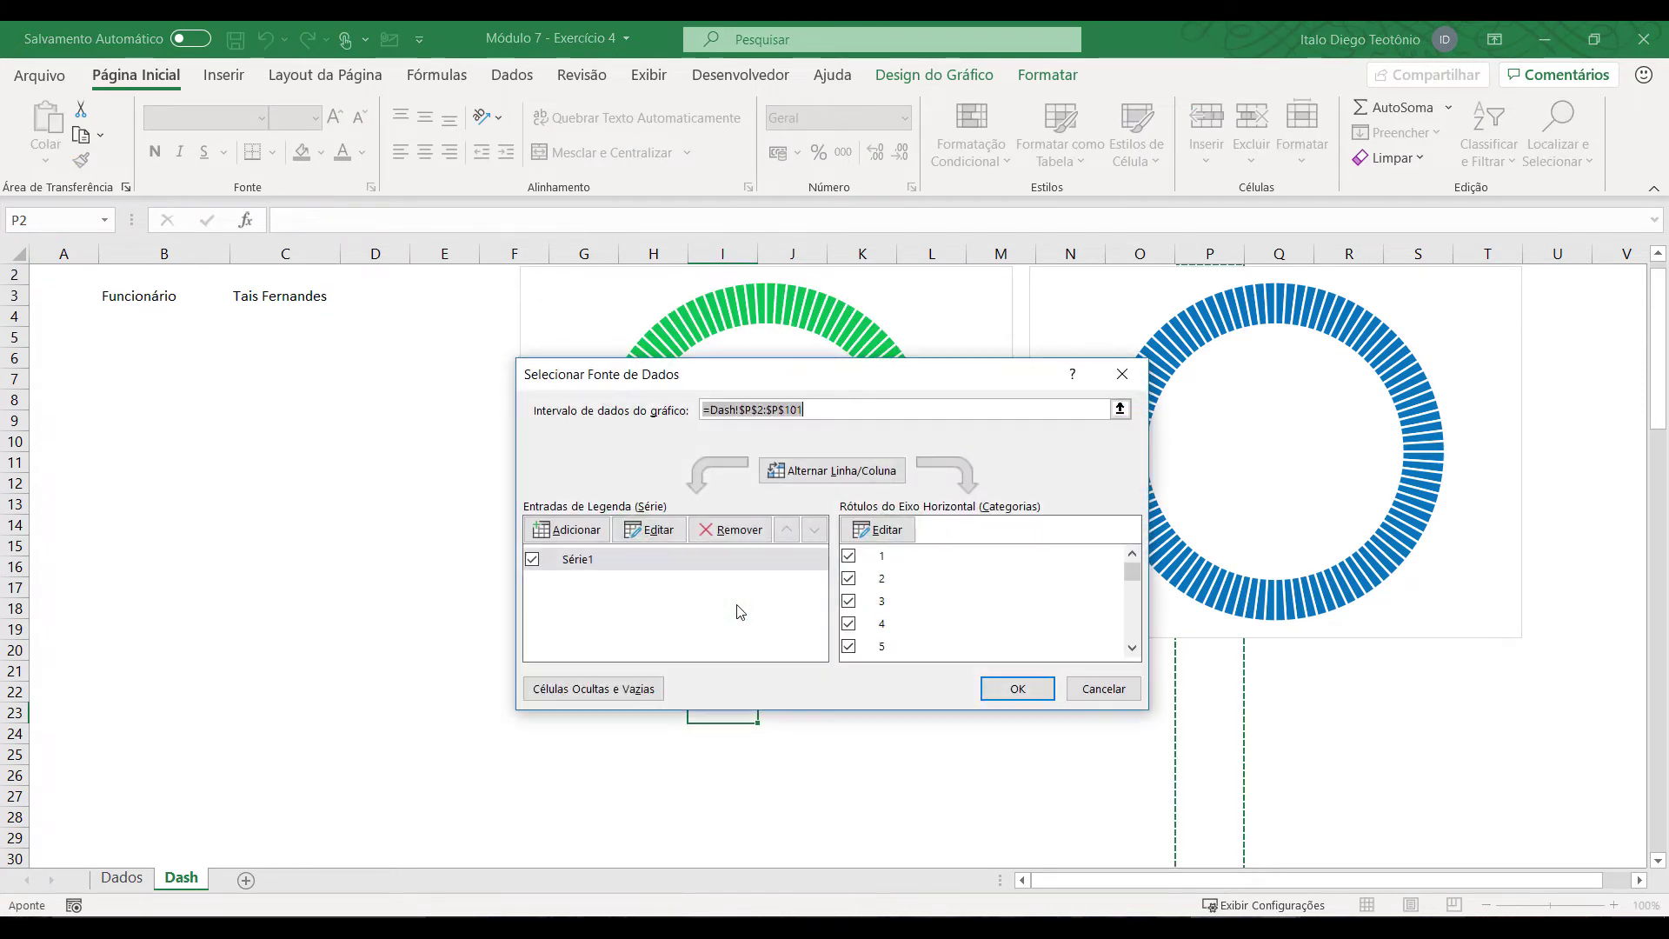
click(588, 559)
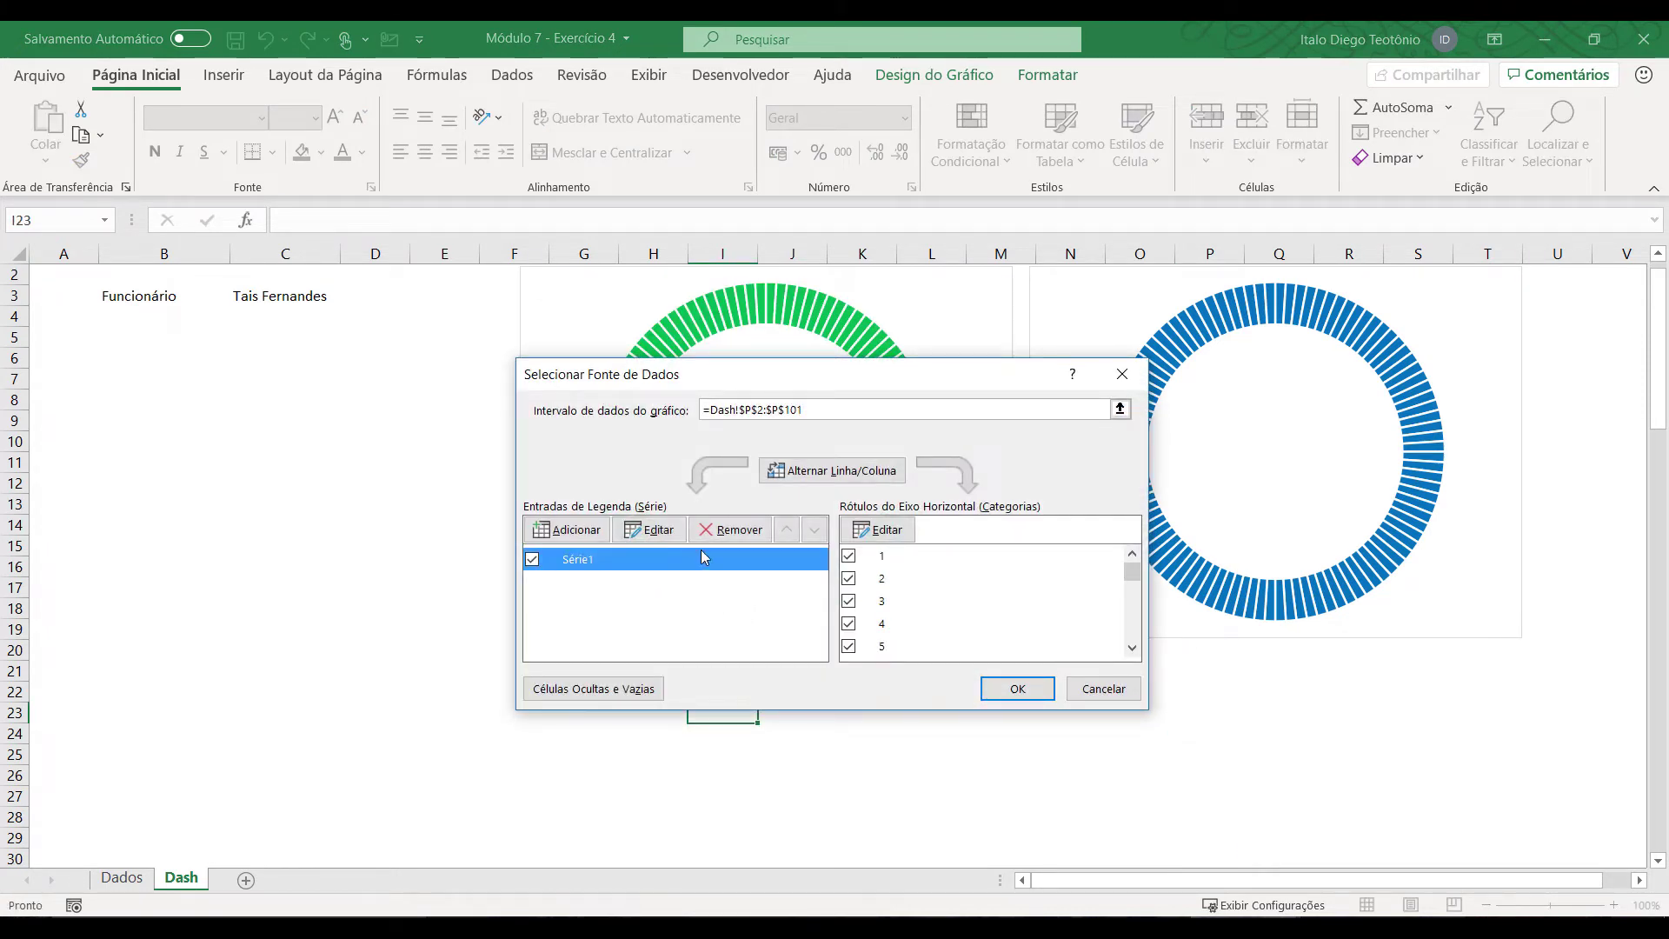
click(656, 529)
text(Fundo)
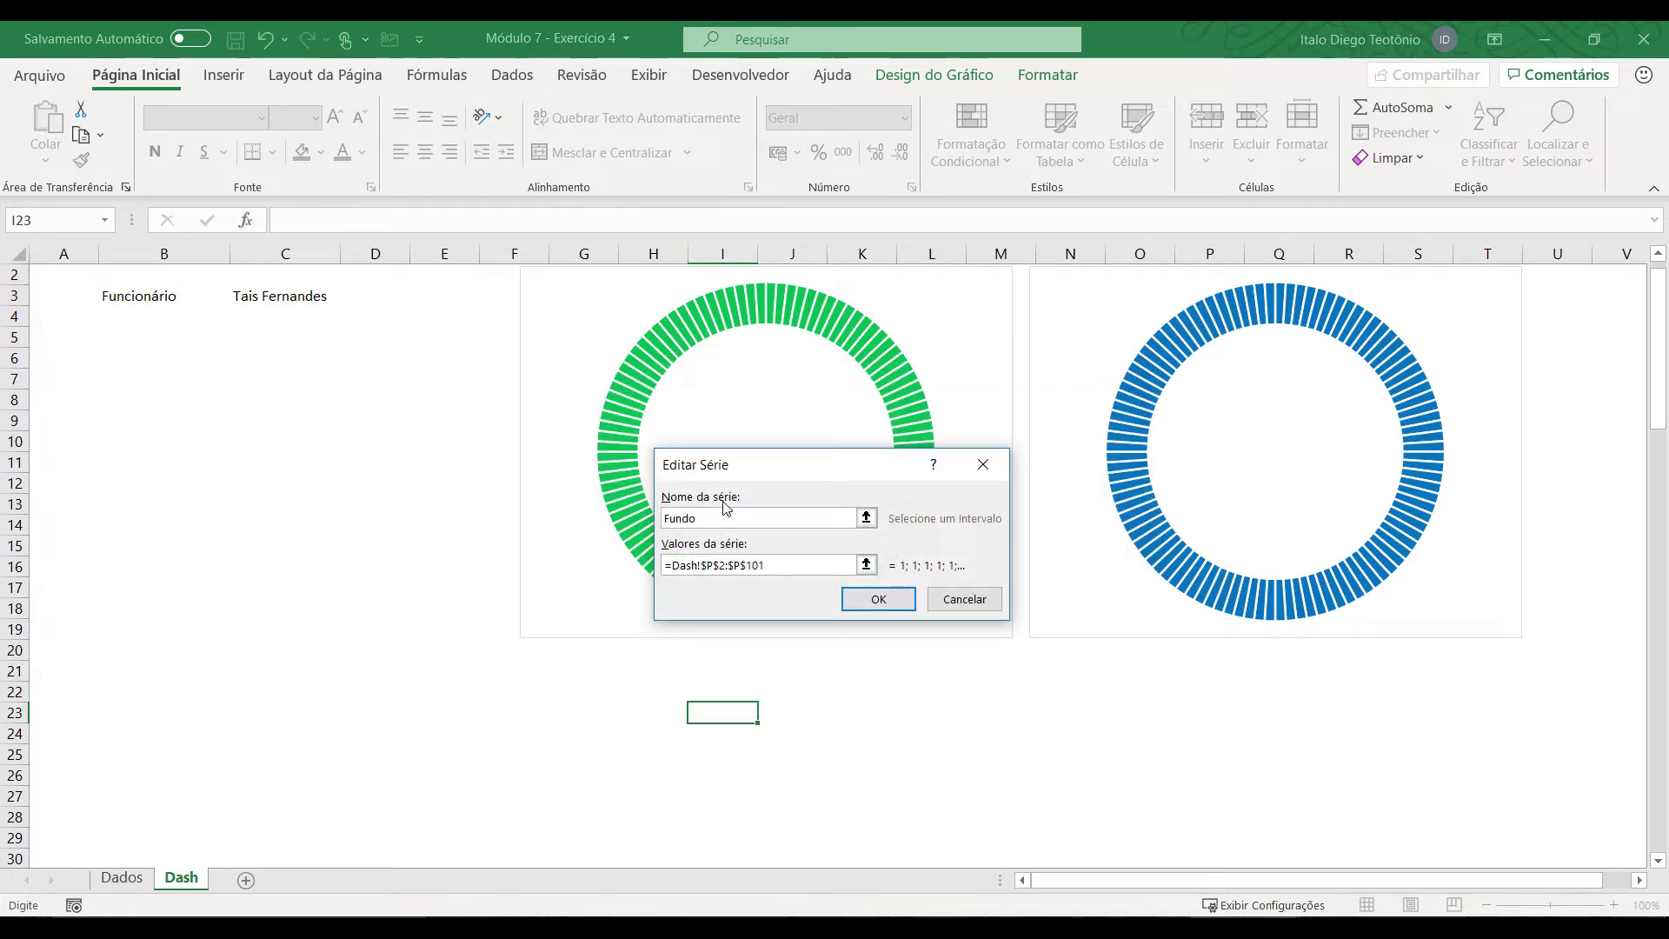
click(878, 599)
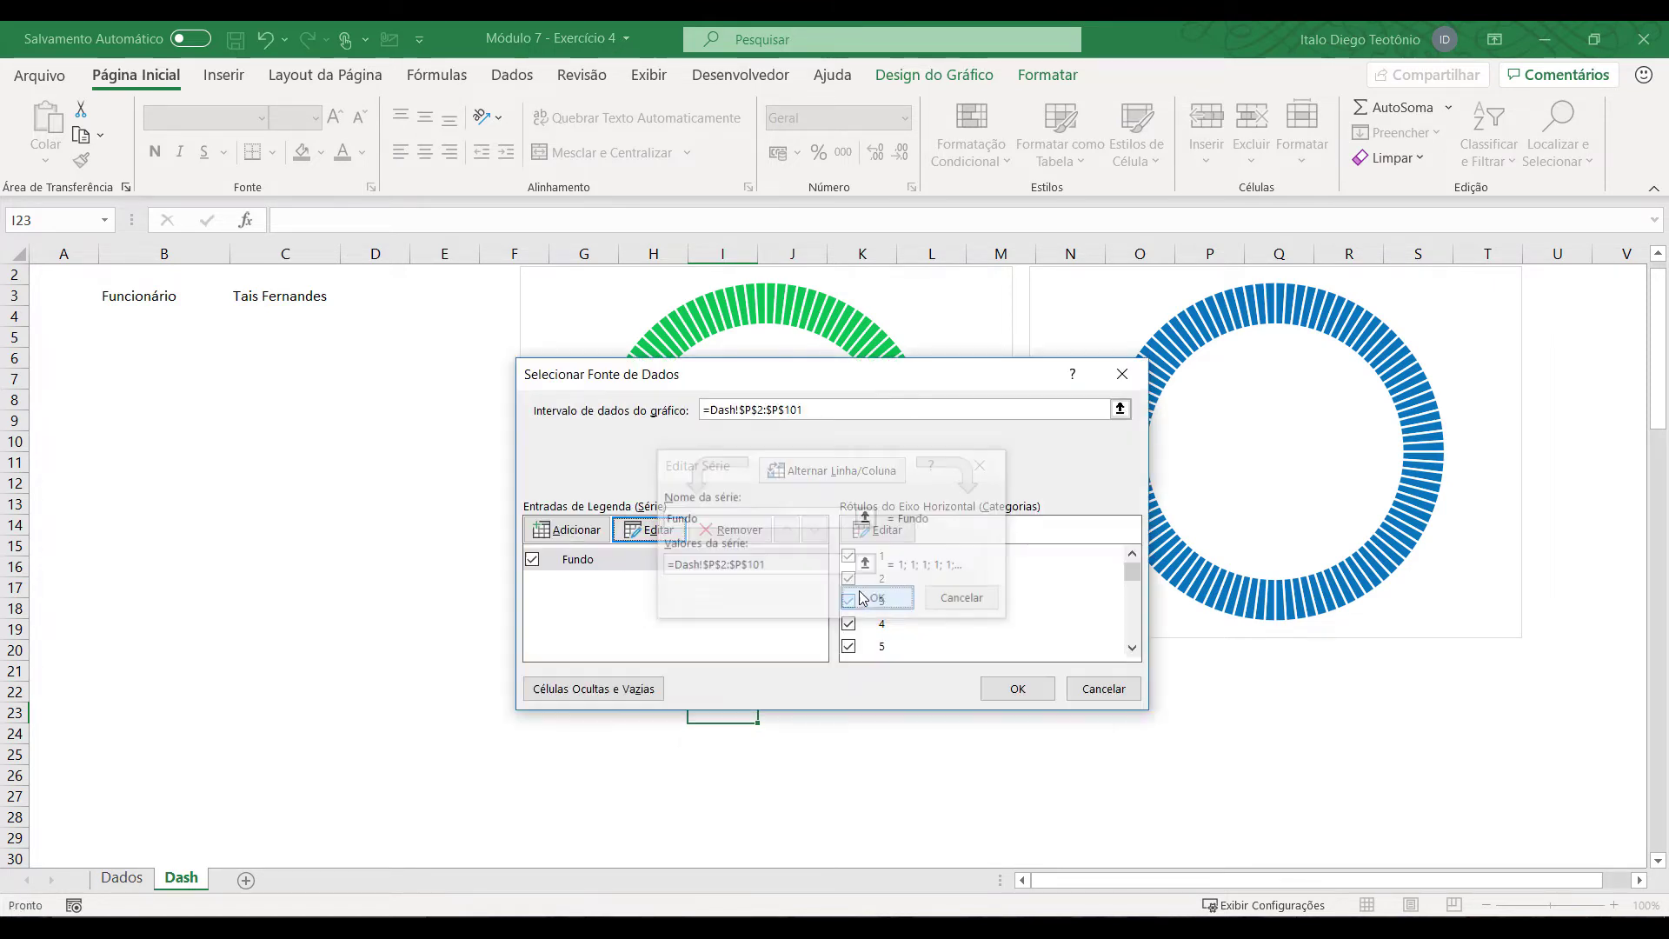
Step: Add a series named 2019 to the green doughnut chart with the values =Dados!$D$27:$E$27
click(573, 532)
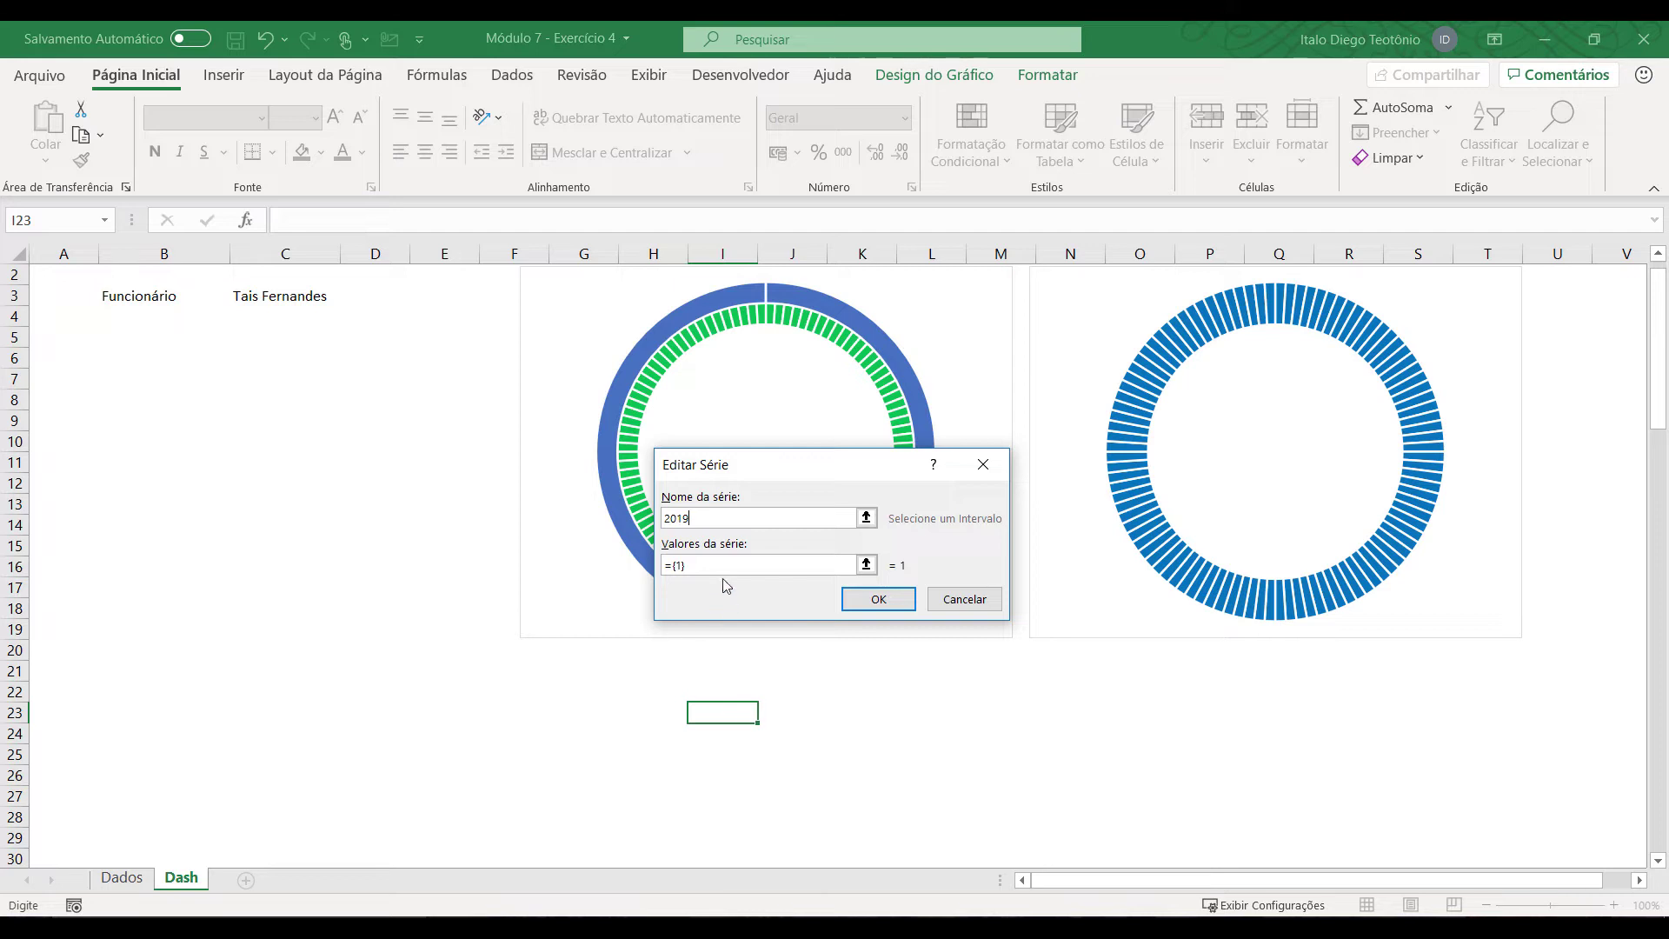
key(Tab)
click(139, 878)
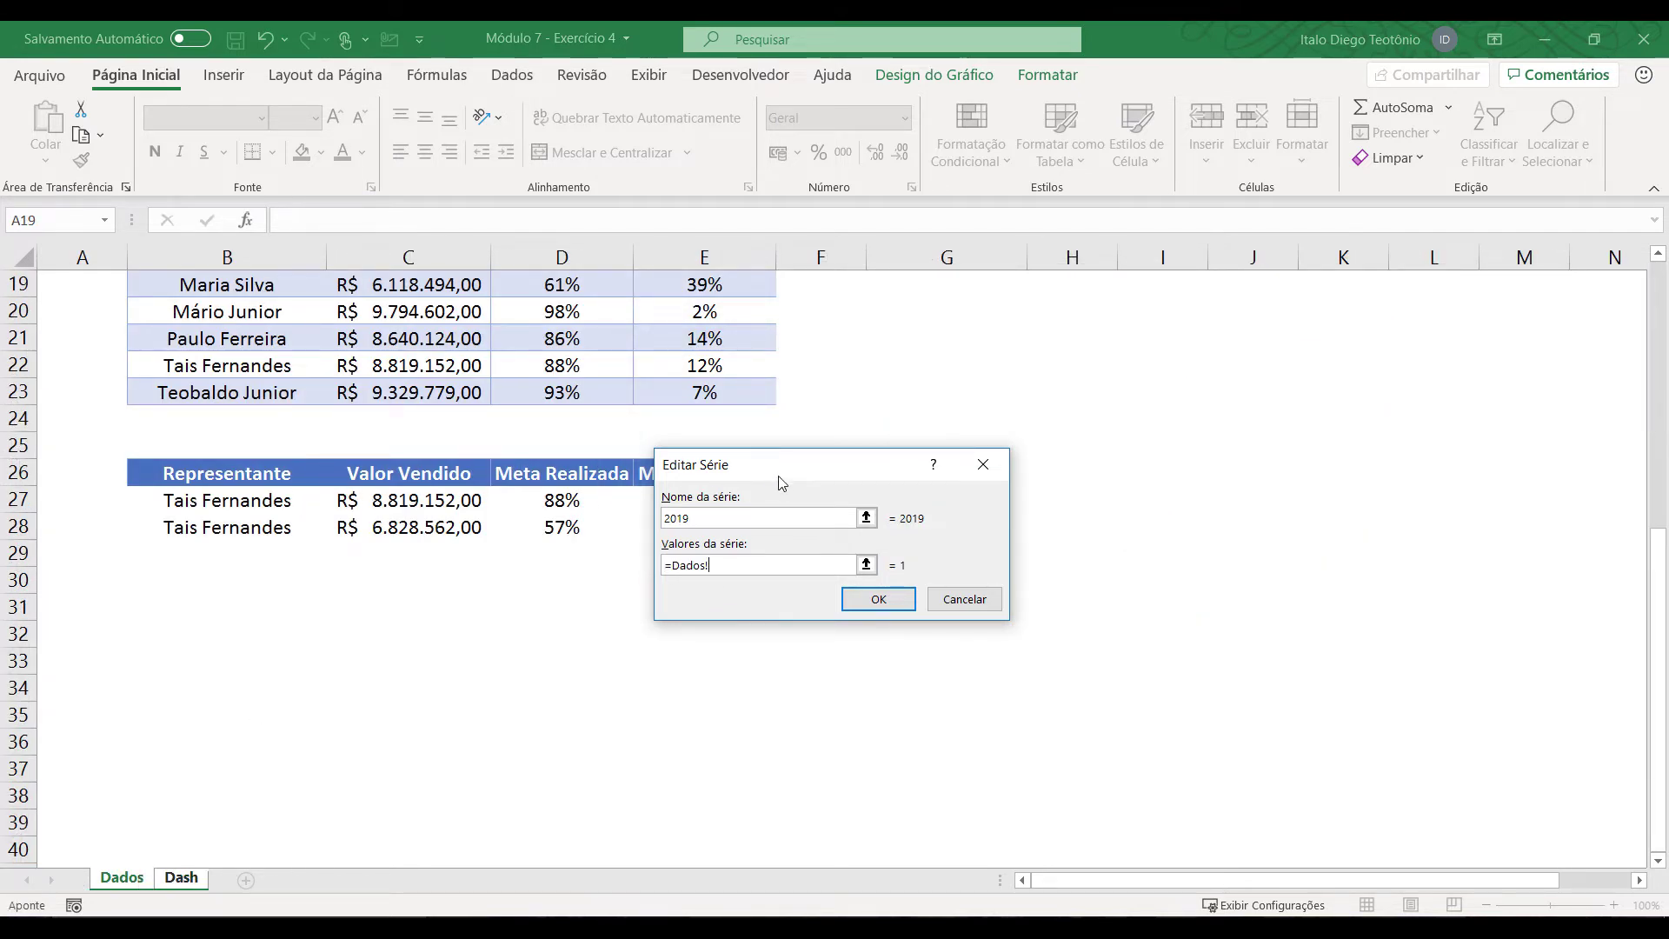
drag(780, 474, 816, 586)
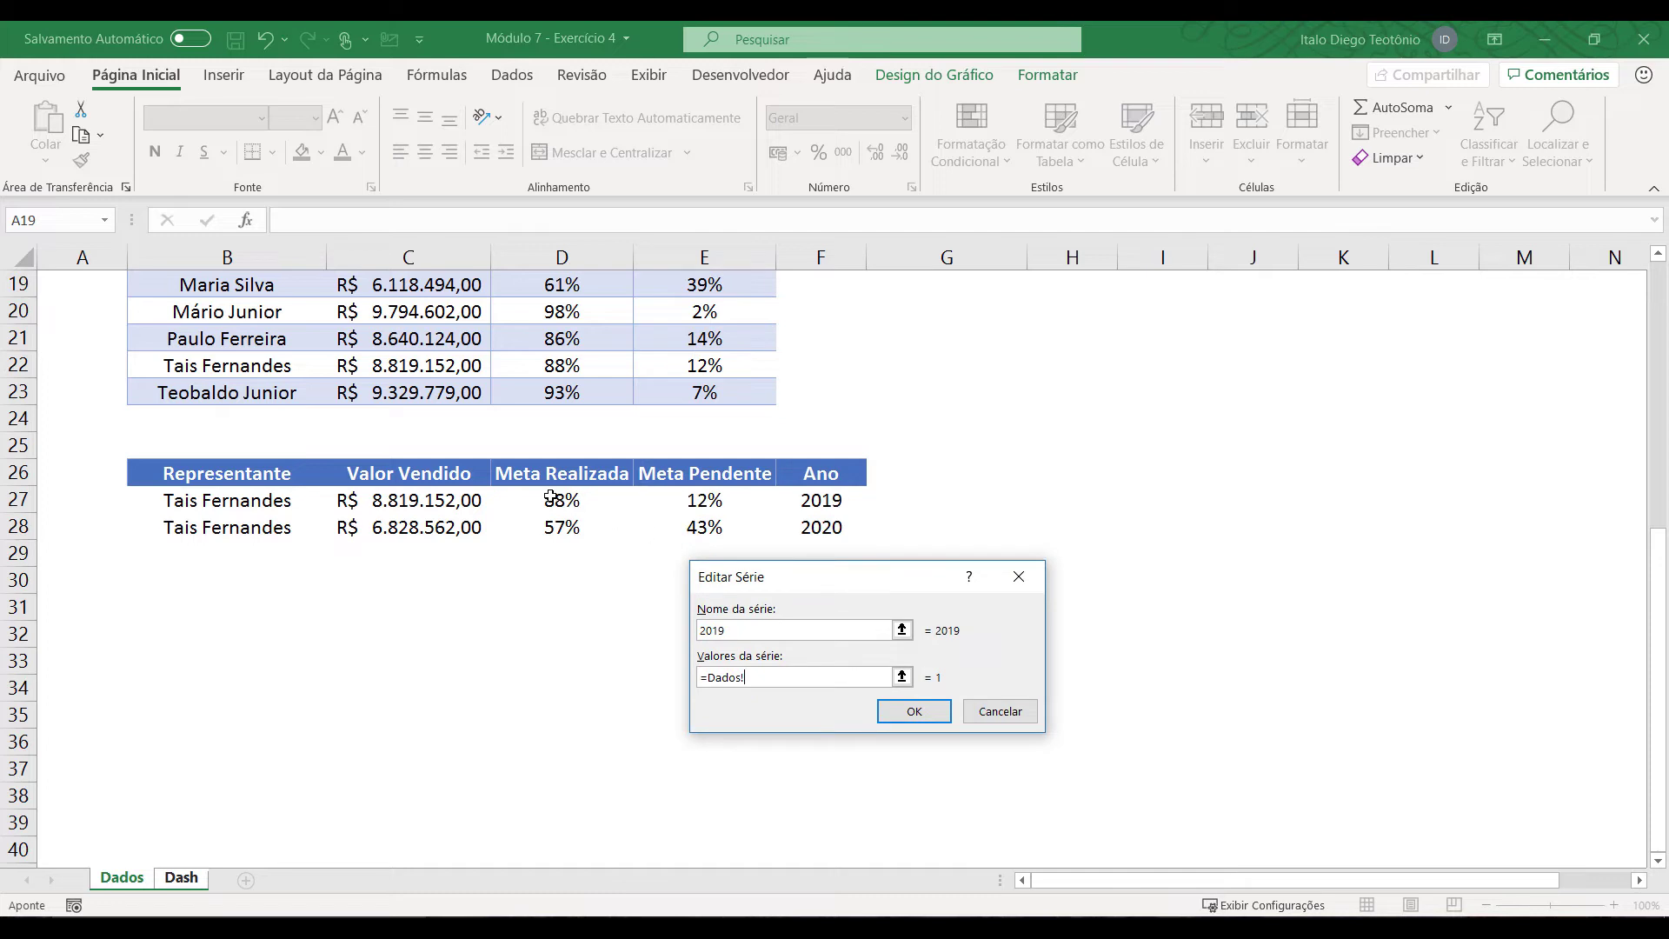
drag(552, 497, 643, 508)
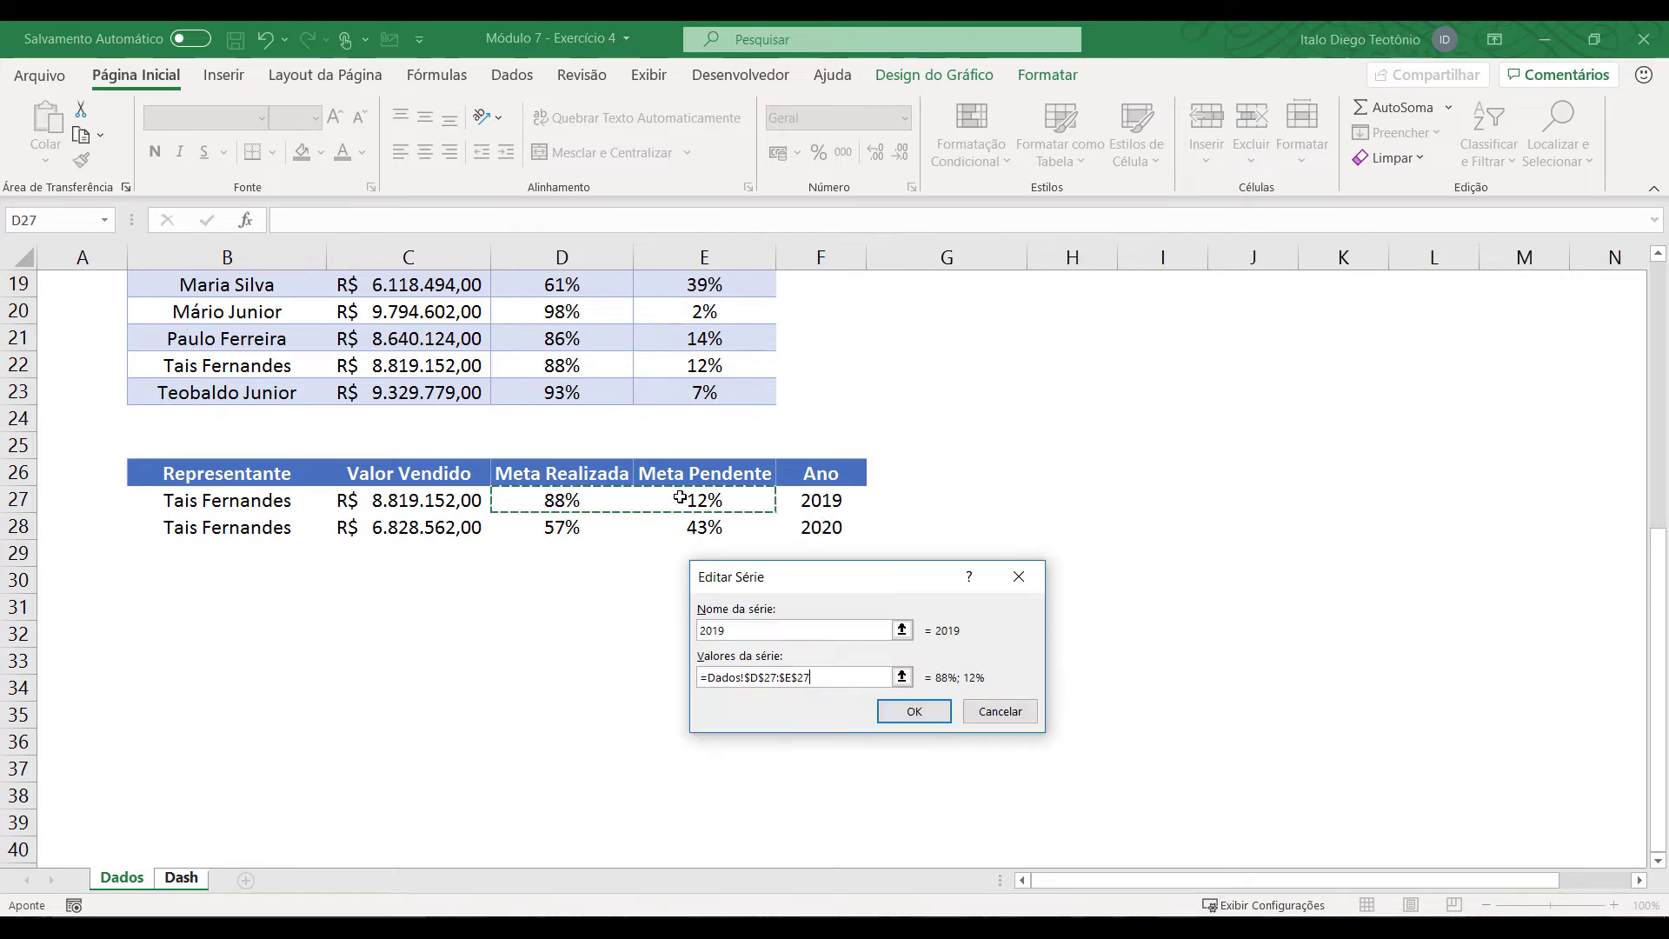
click(915, 713)
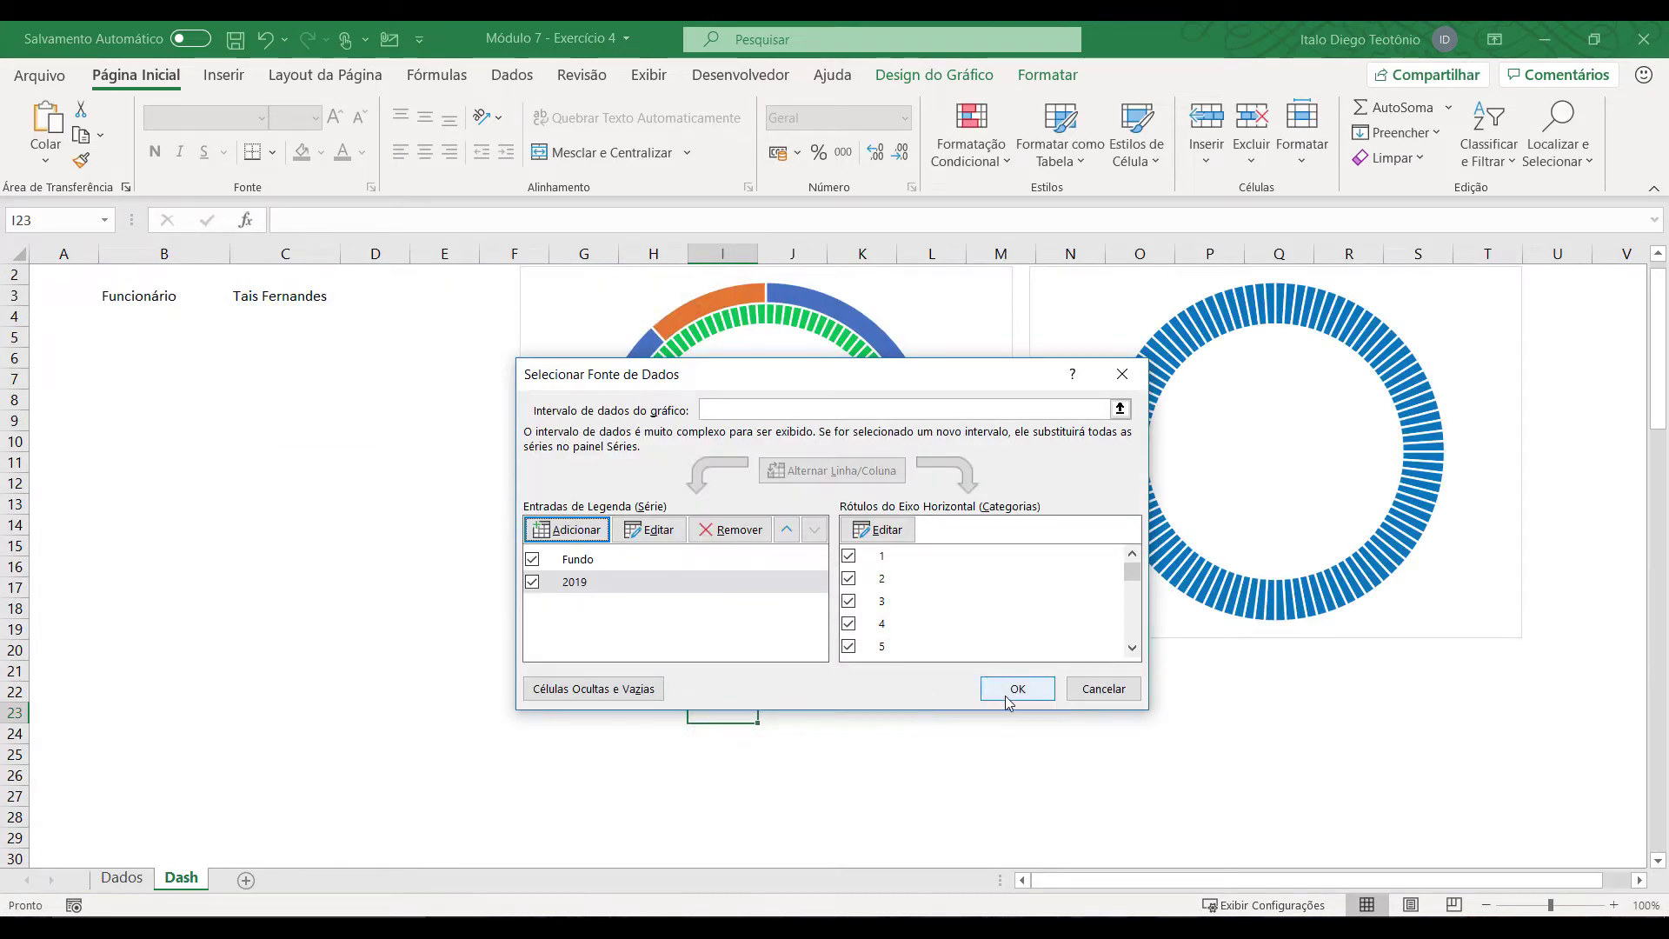
click(1017, 688)
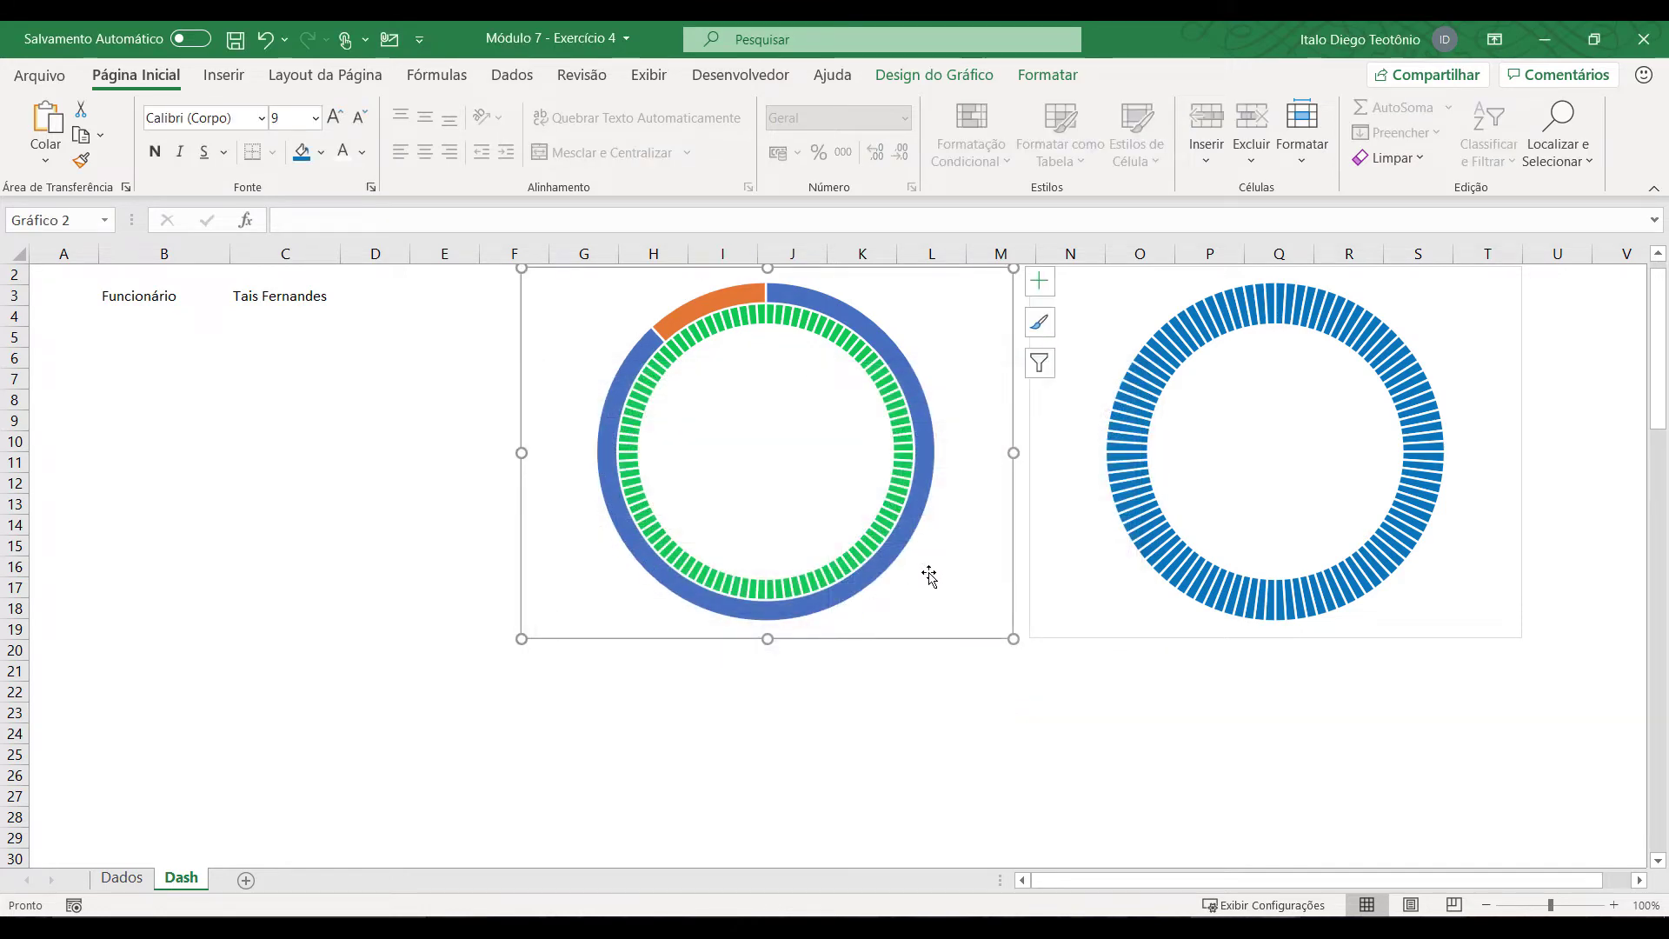
Step: Check the 2019 Meta Realizada value in D27 on Dados, and put the Dash chart's 2019 series on the secondary axis
click(126, 878)
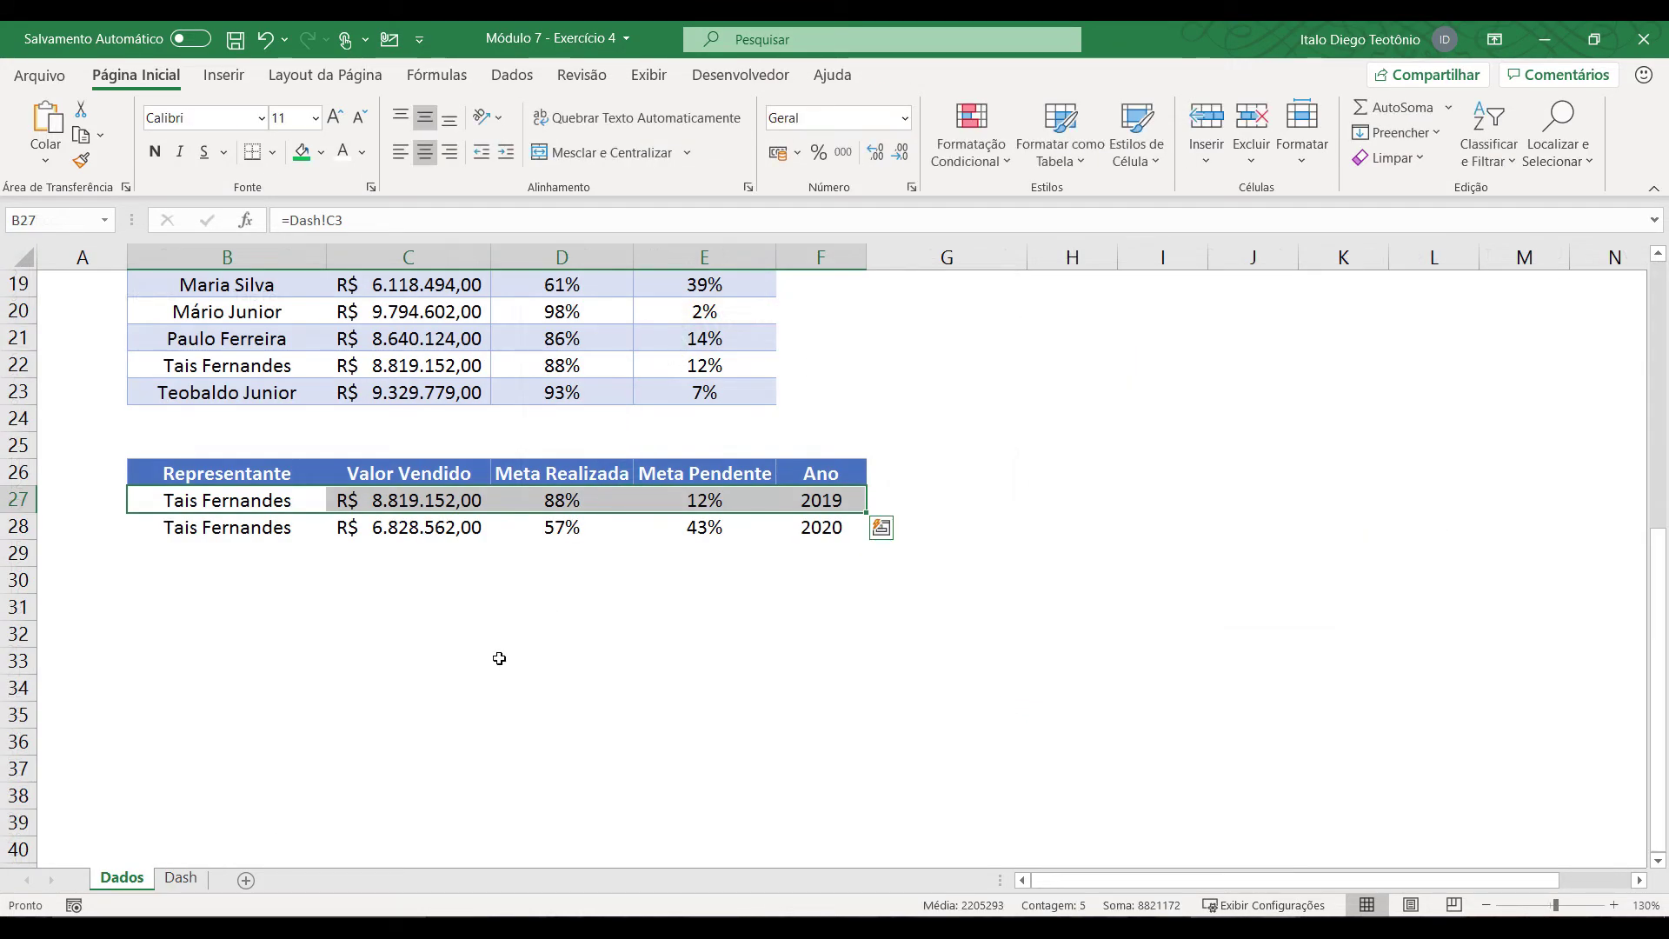
click(565, 503)
click(182, 878)
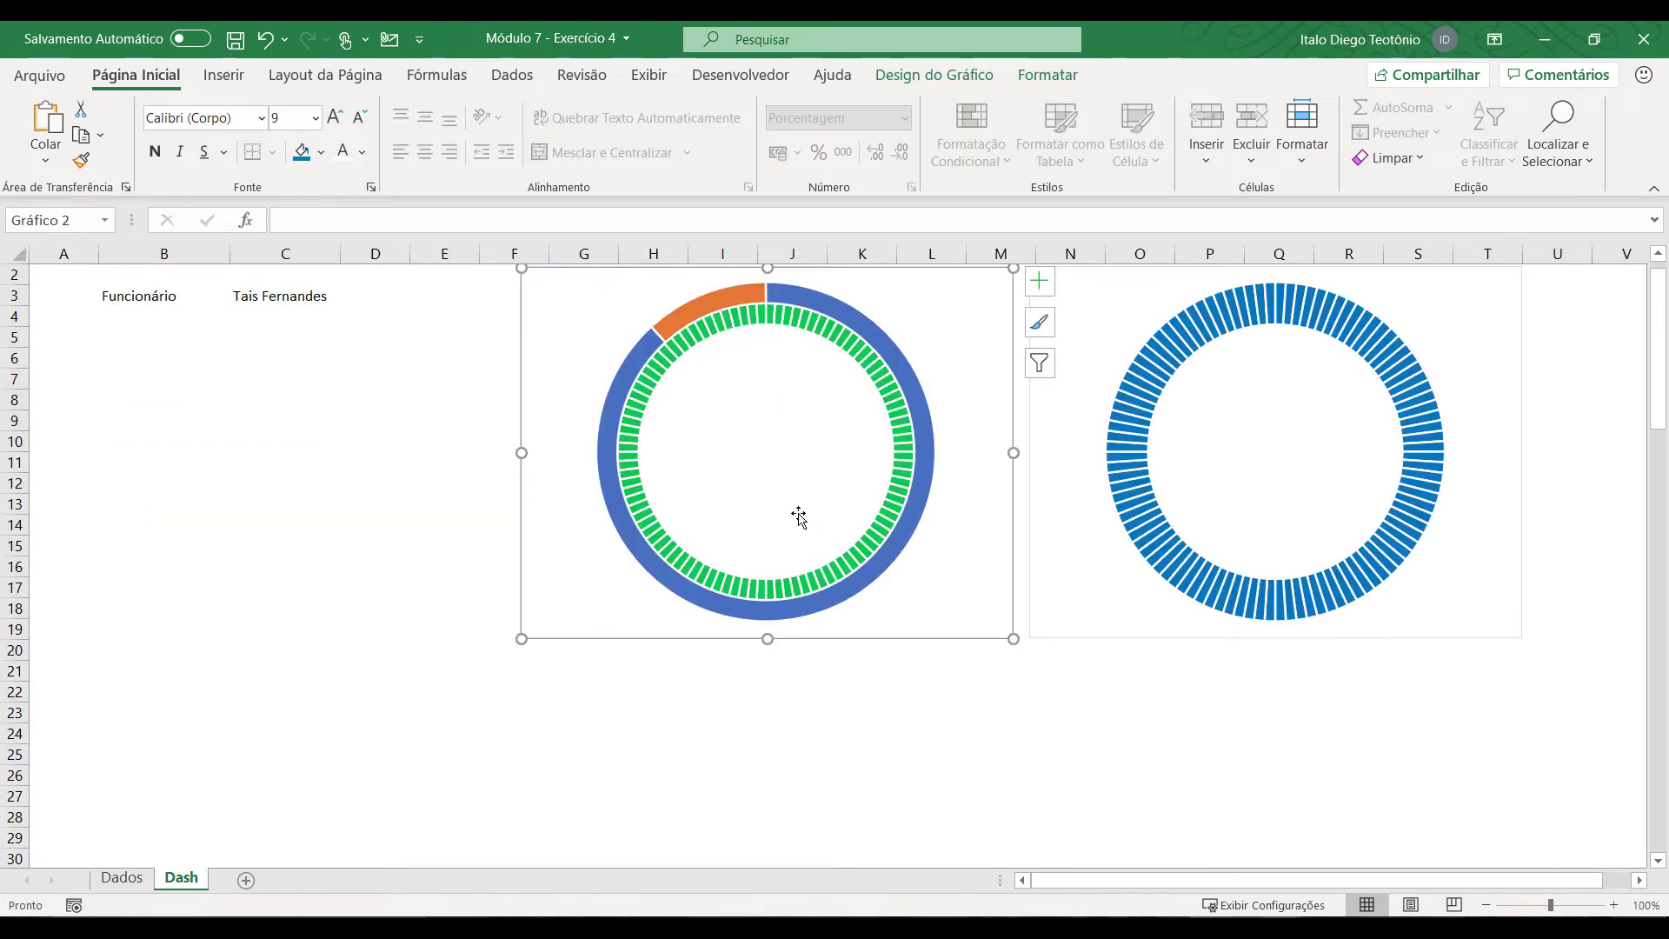
click(608, 453)
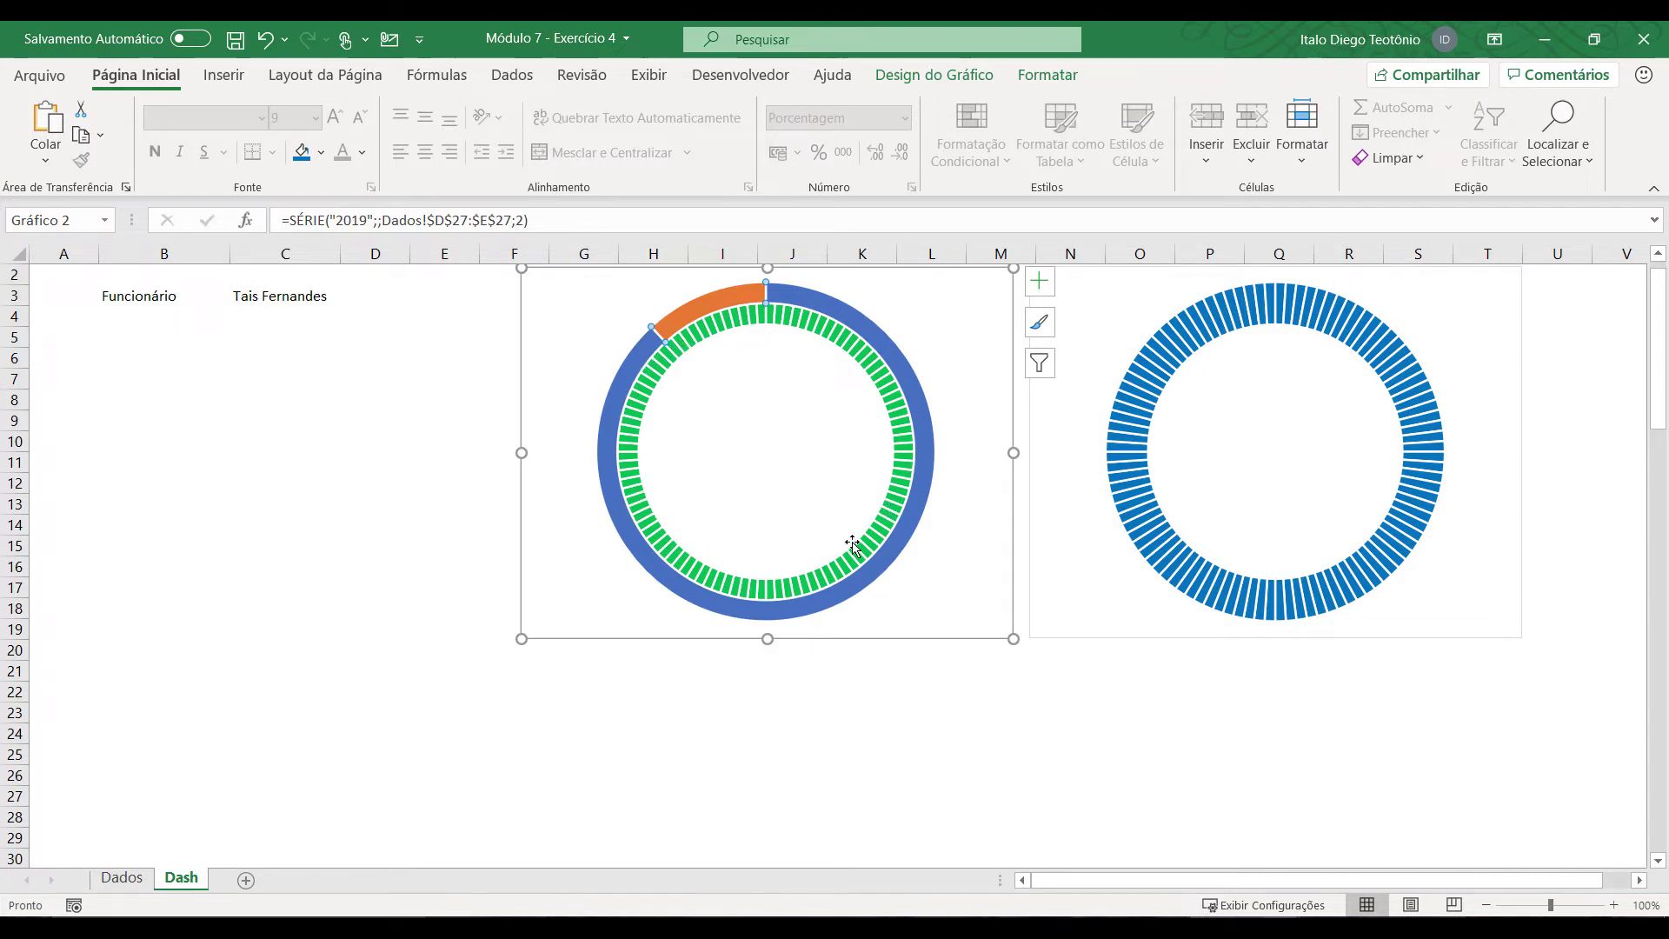
right_click(773, 614)
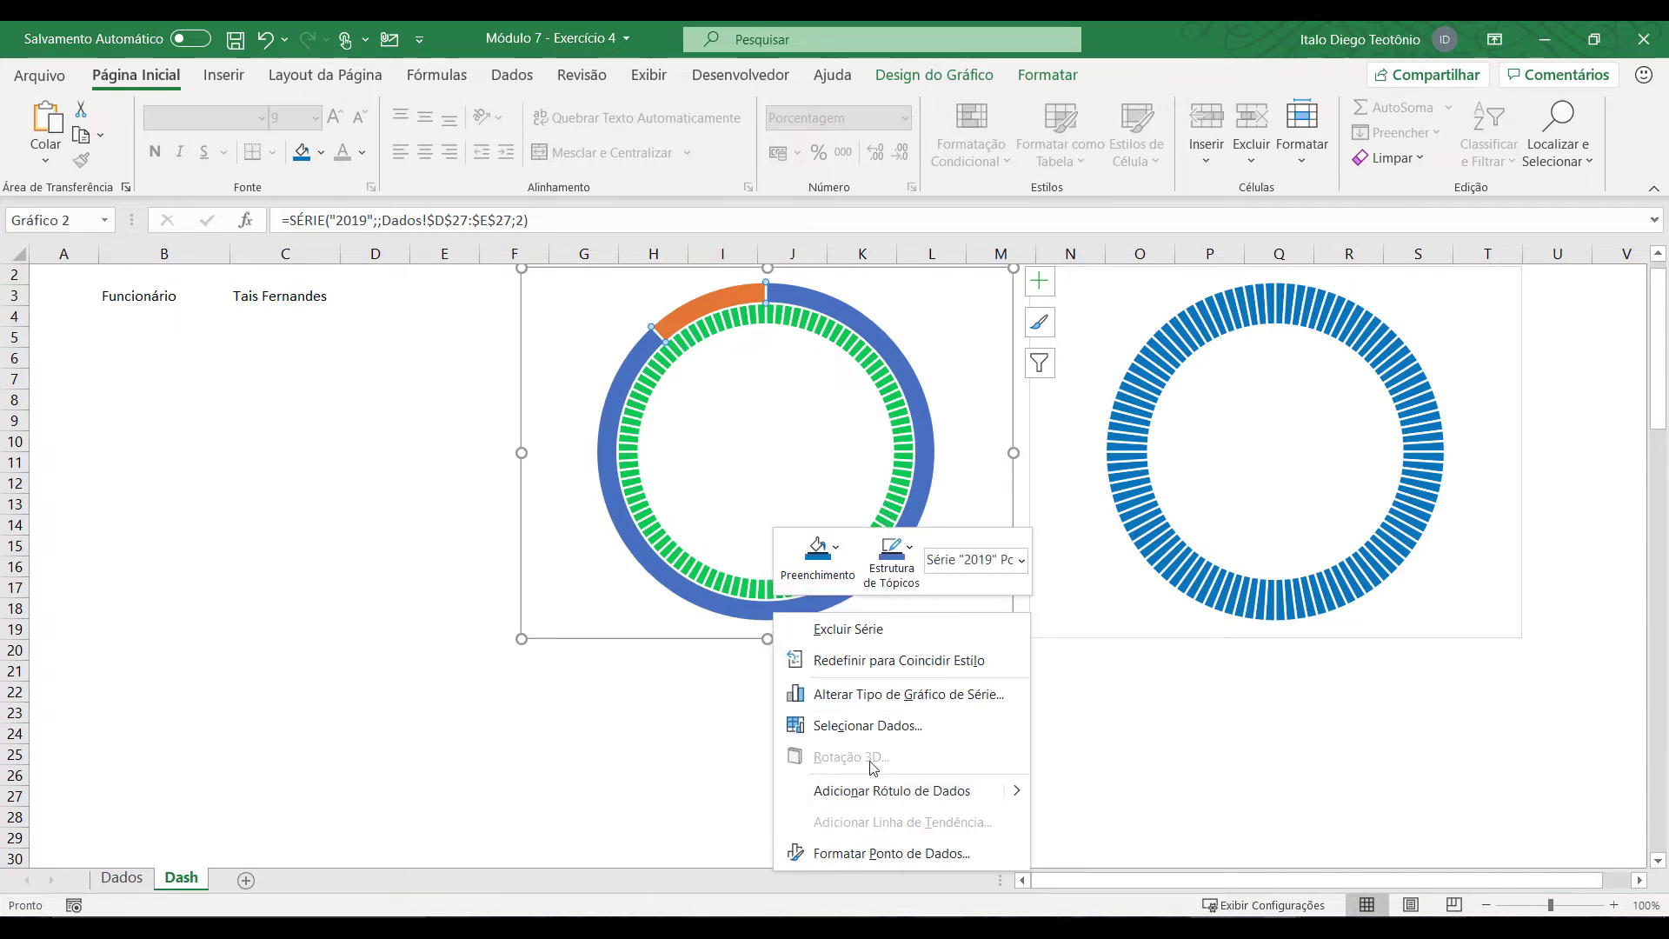
click(917, 700)
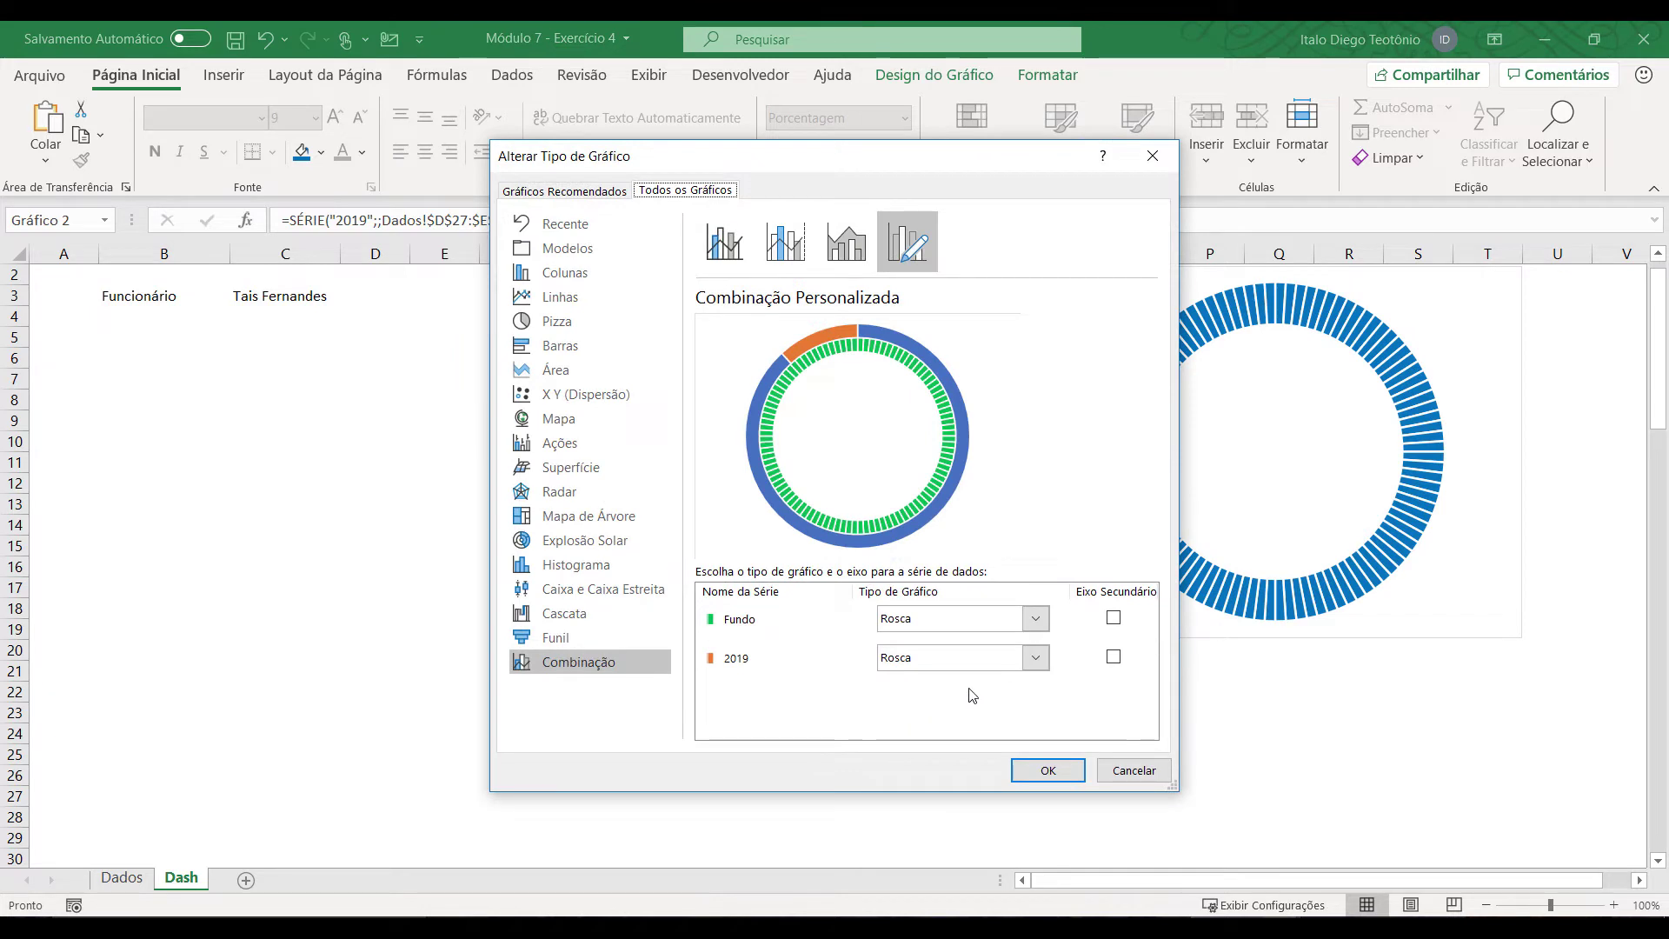
click(1114, 658)
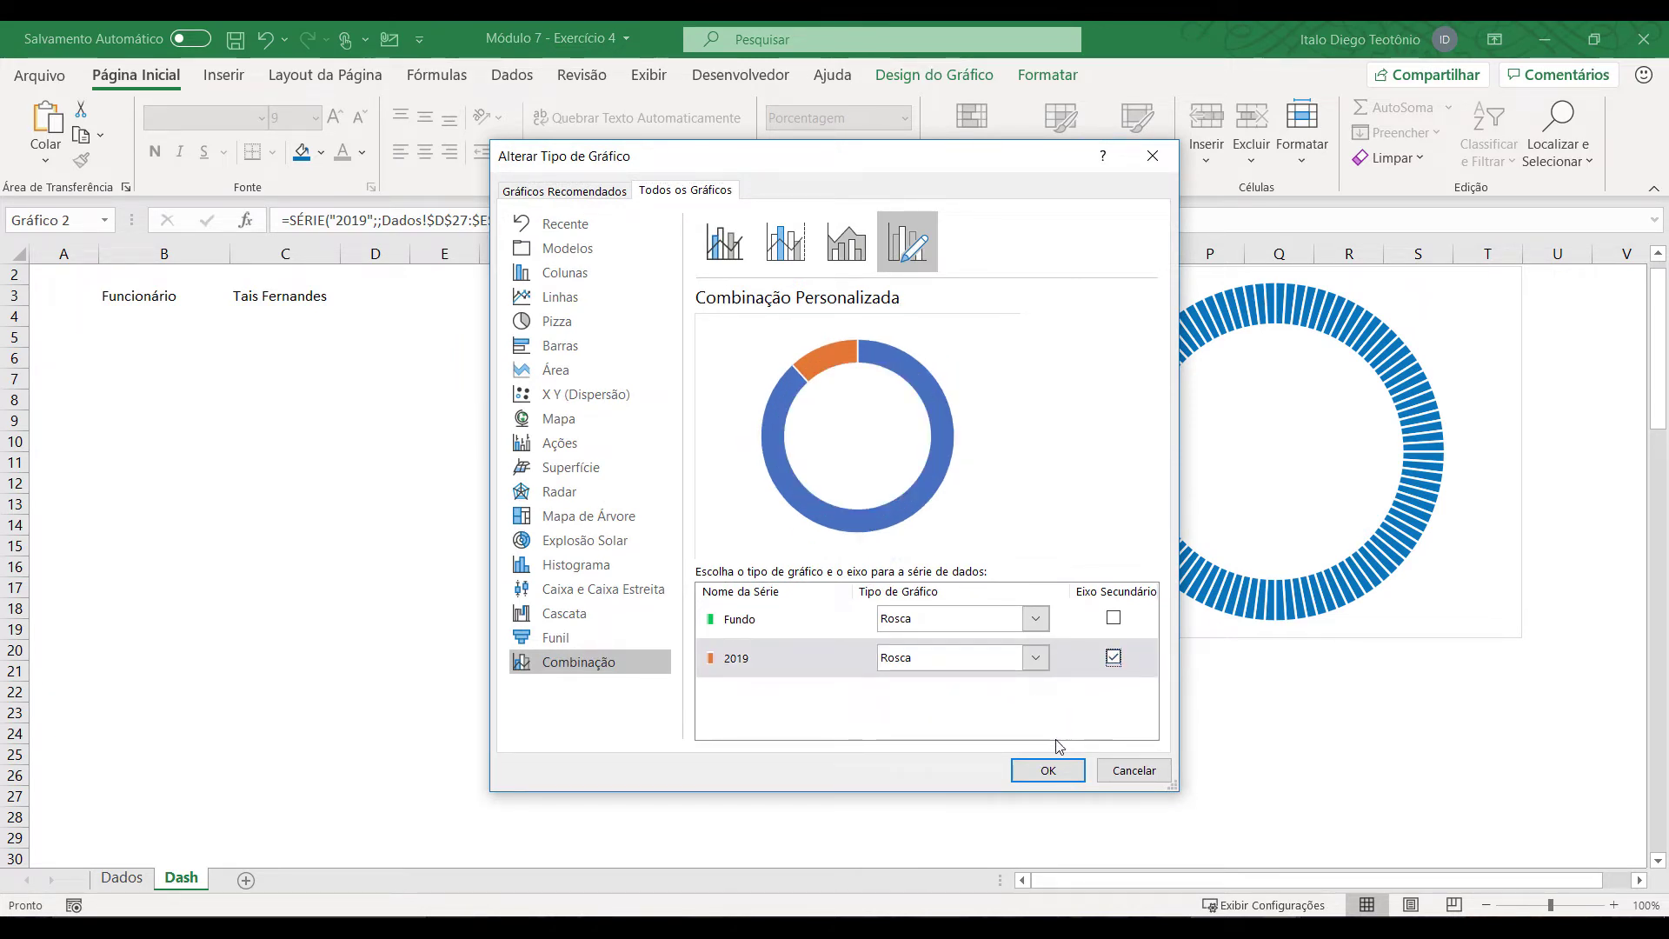
click(1049, 771)
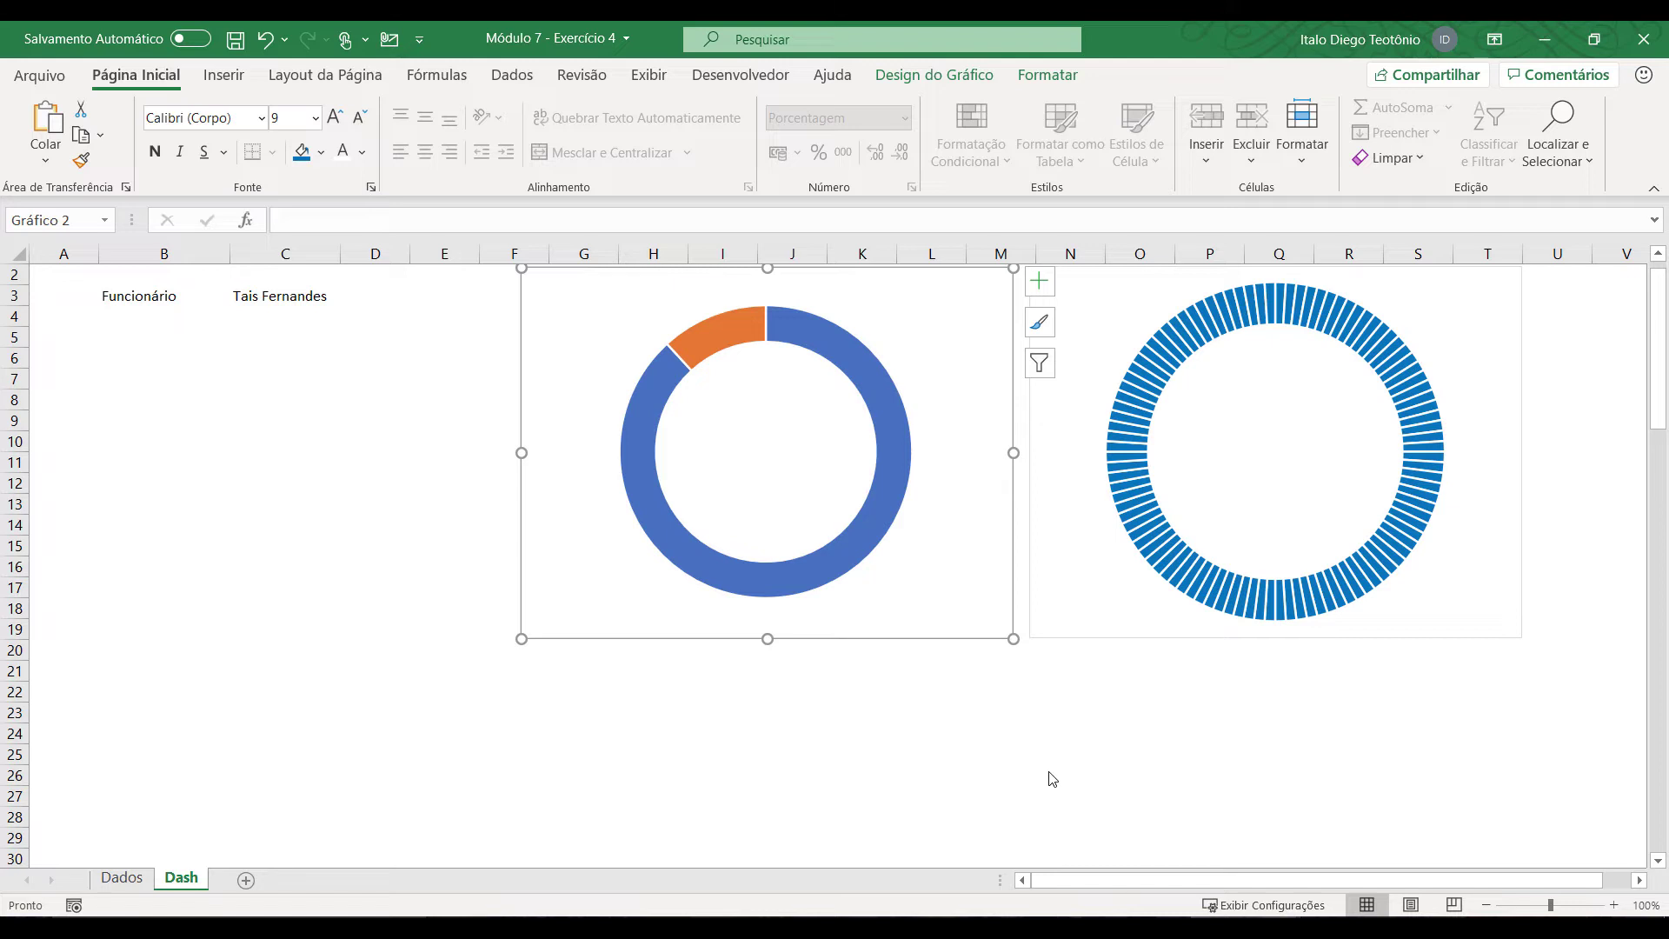
Step: Set the large Meta Realizada slice of the 2019 series to no fill
click(800, 569)
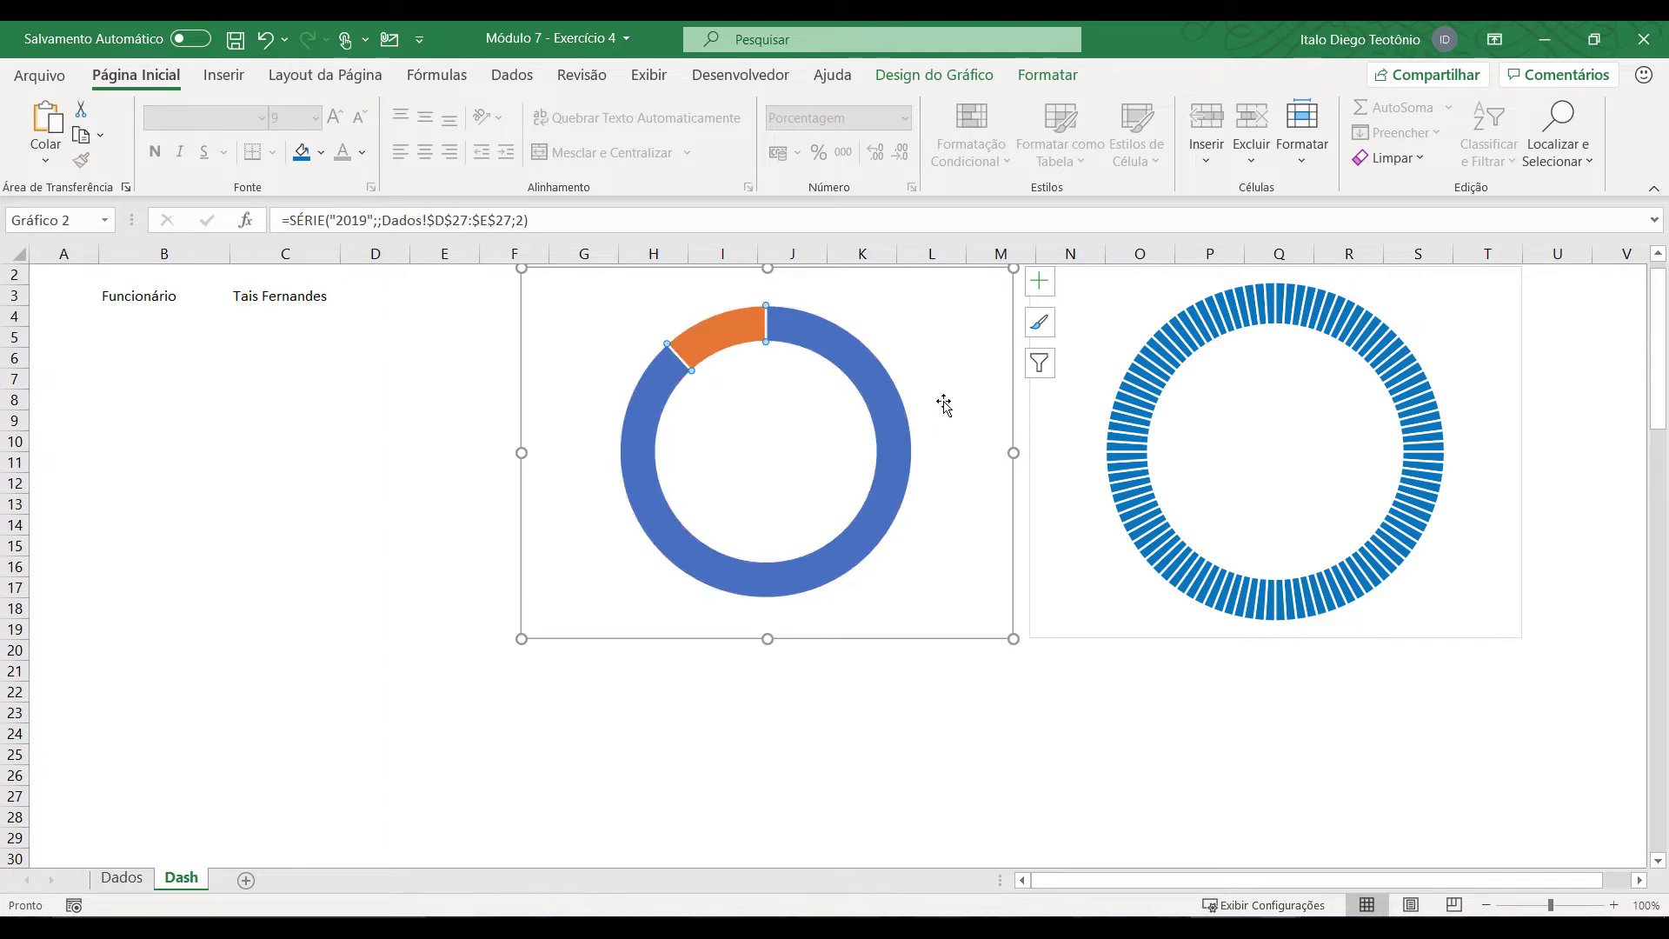
right_click(895, 443)
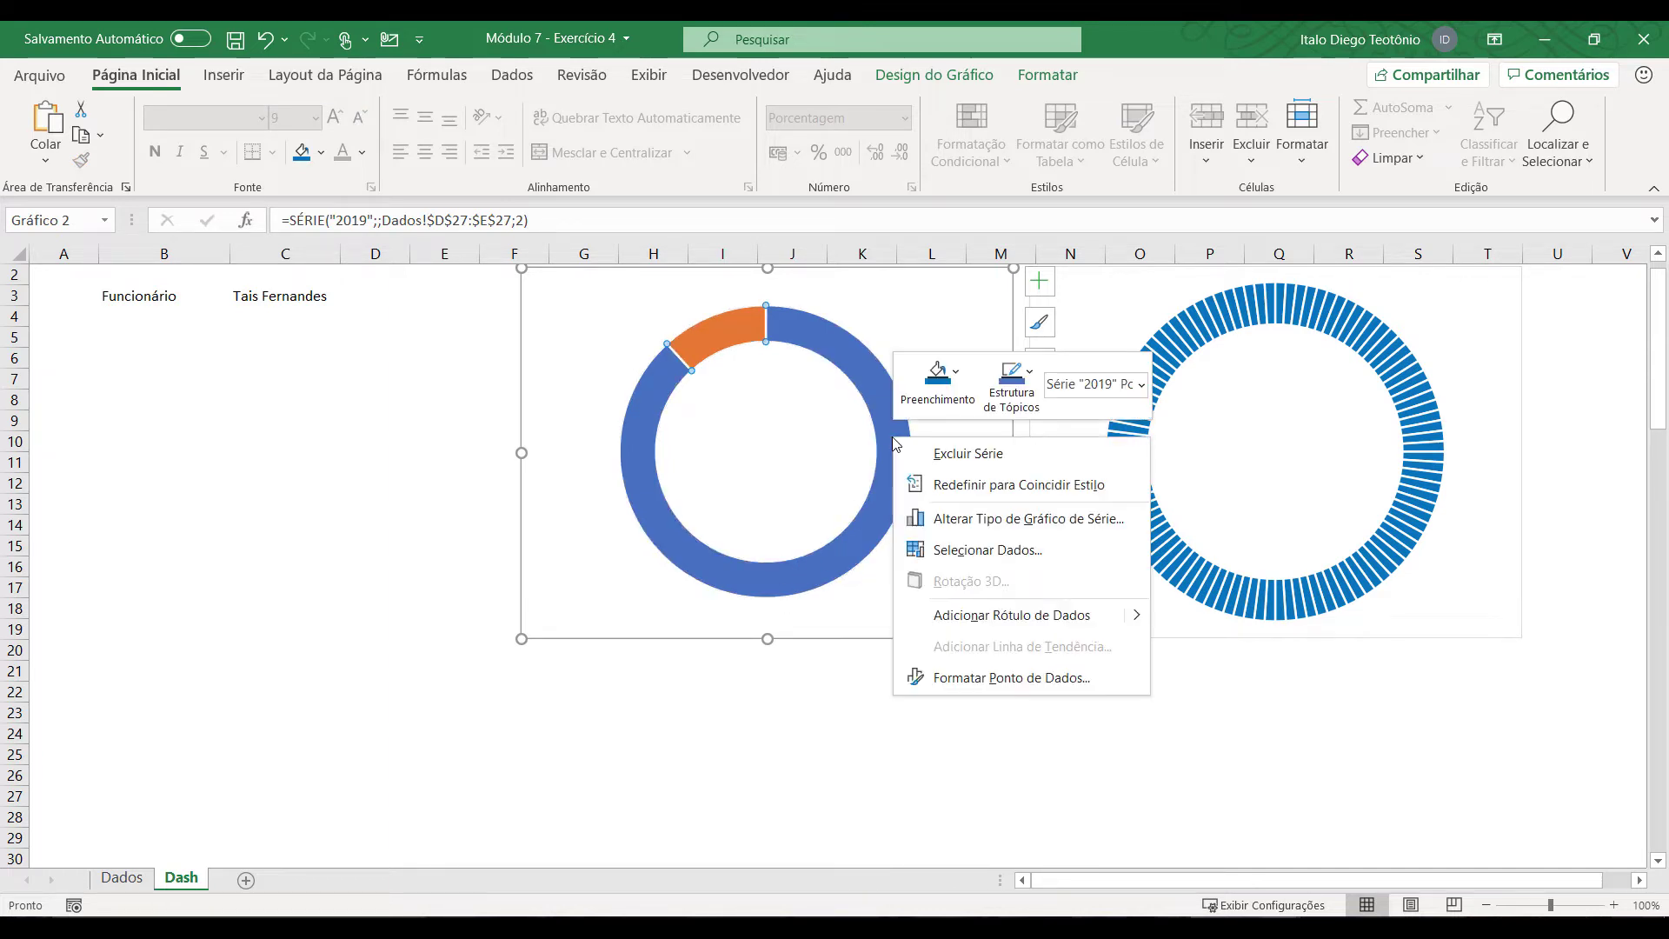
click(1008, 677)
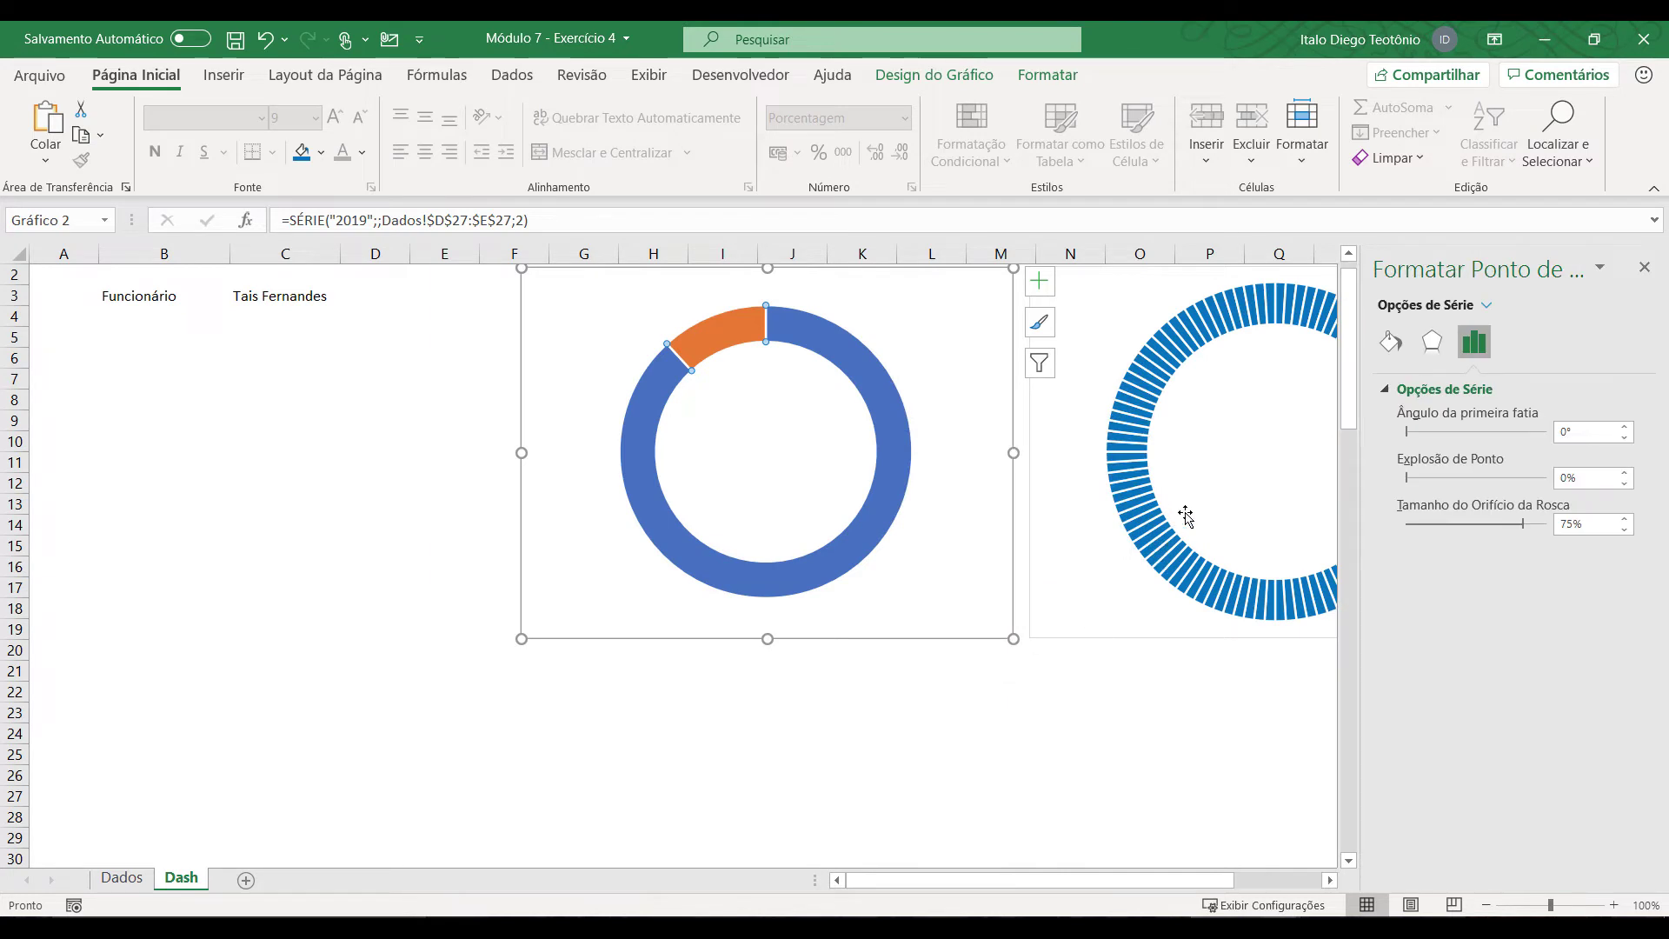
click(1391, 342)
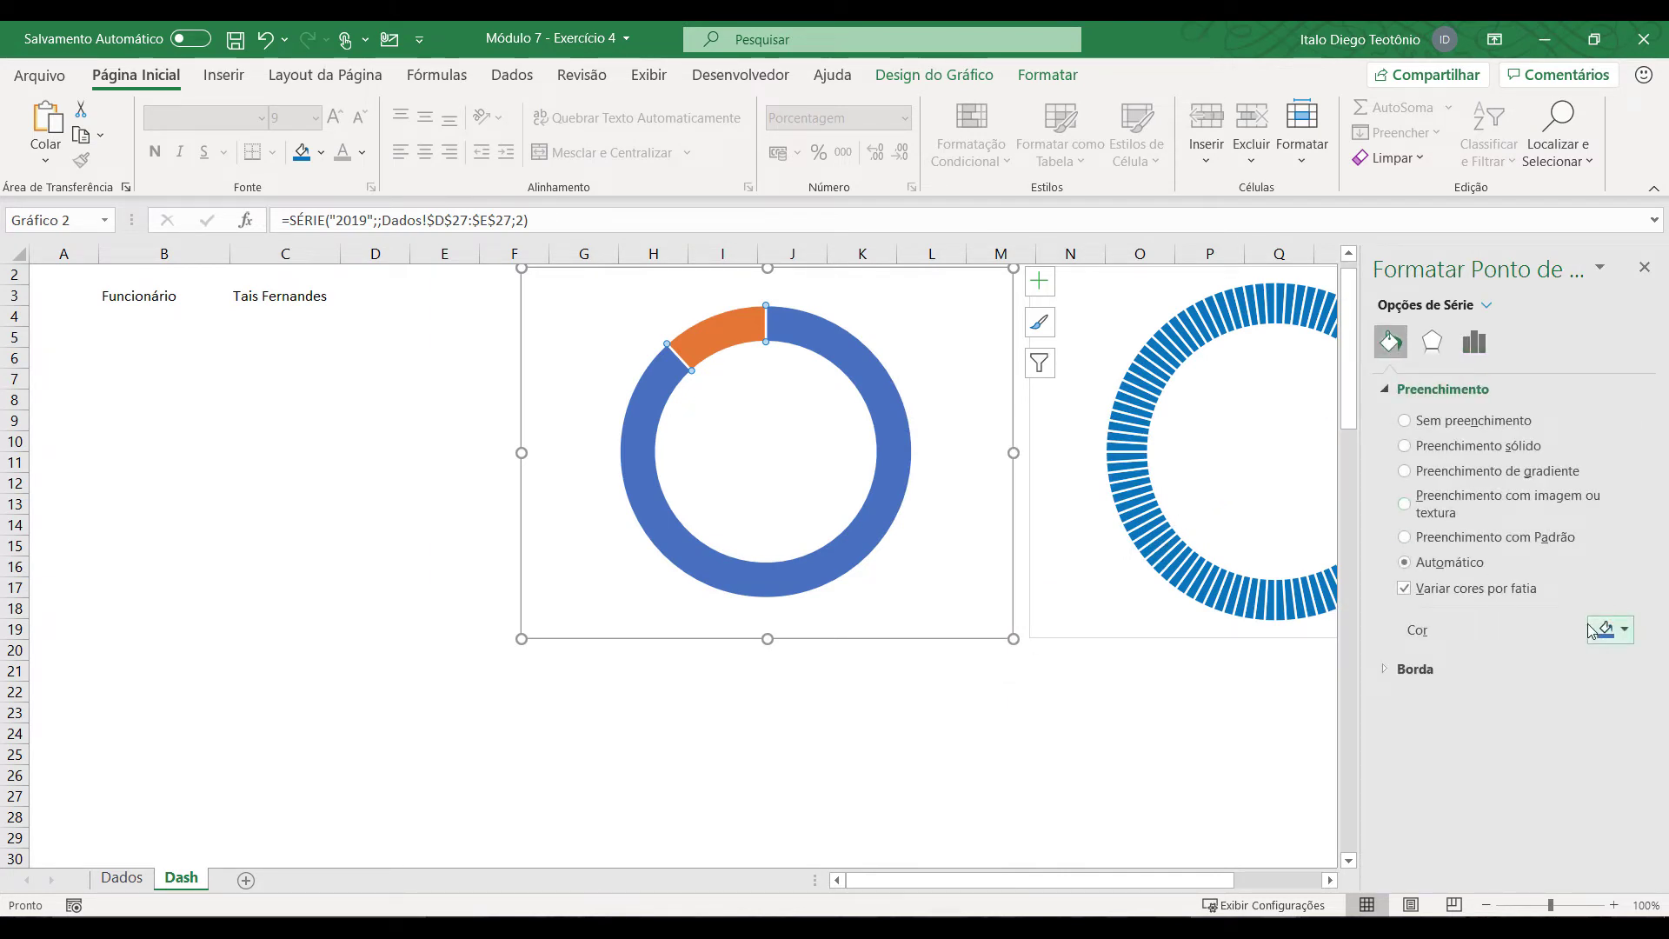
click(1622, 630)
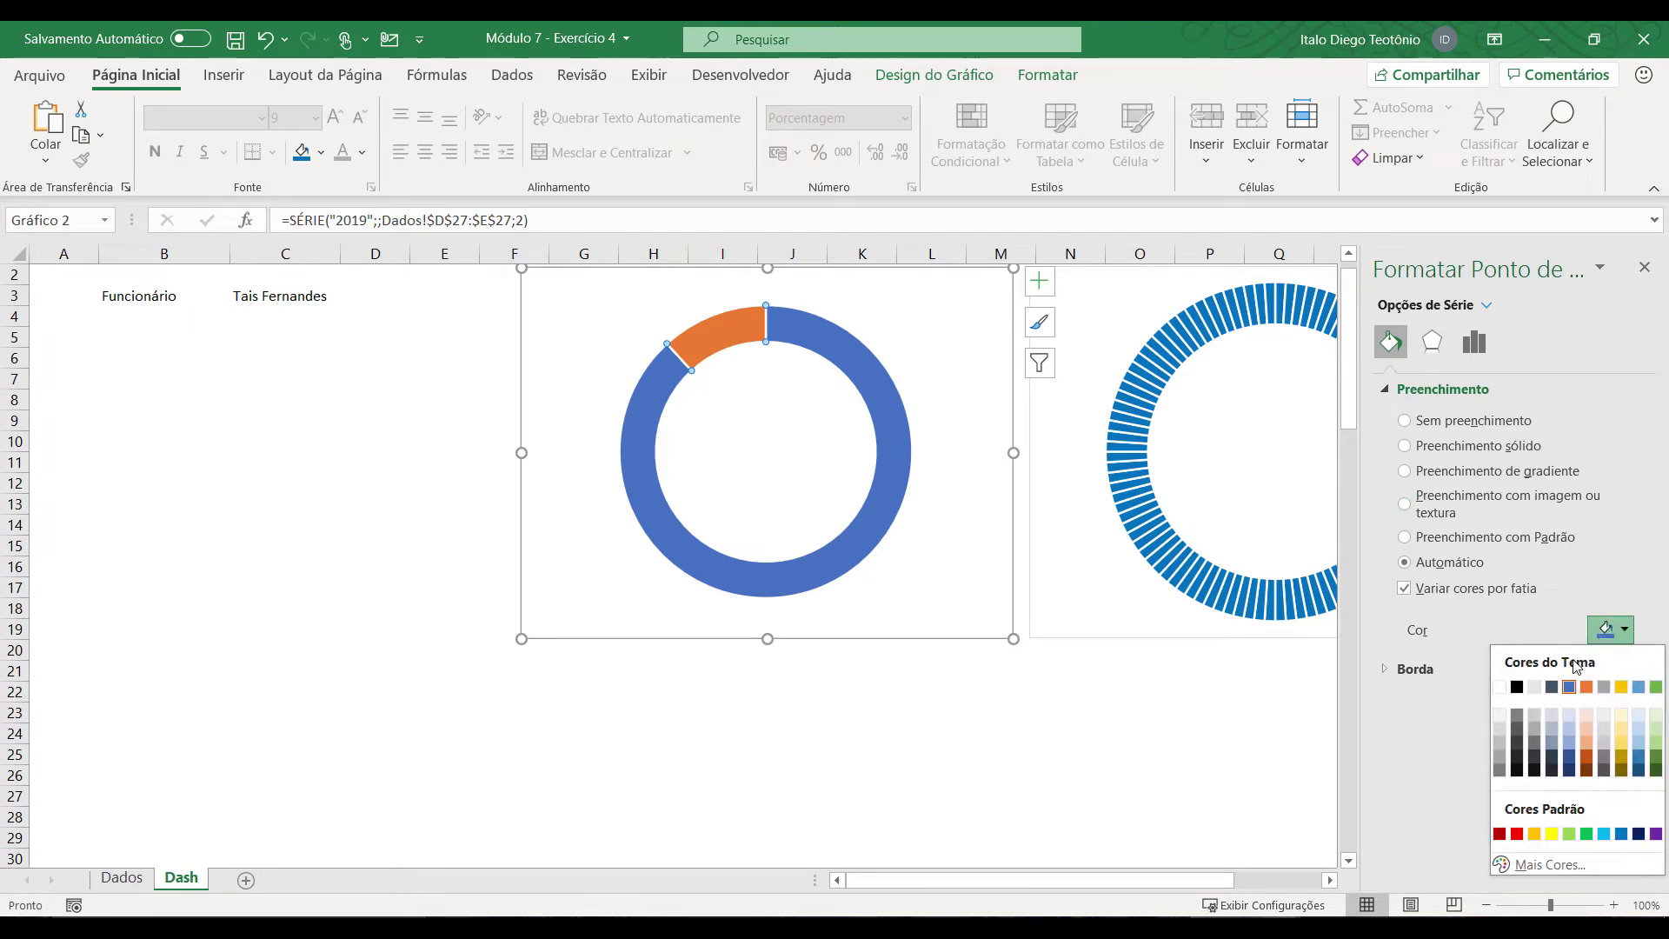
click(1410, 423)
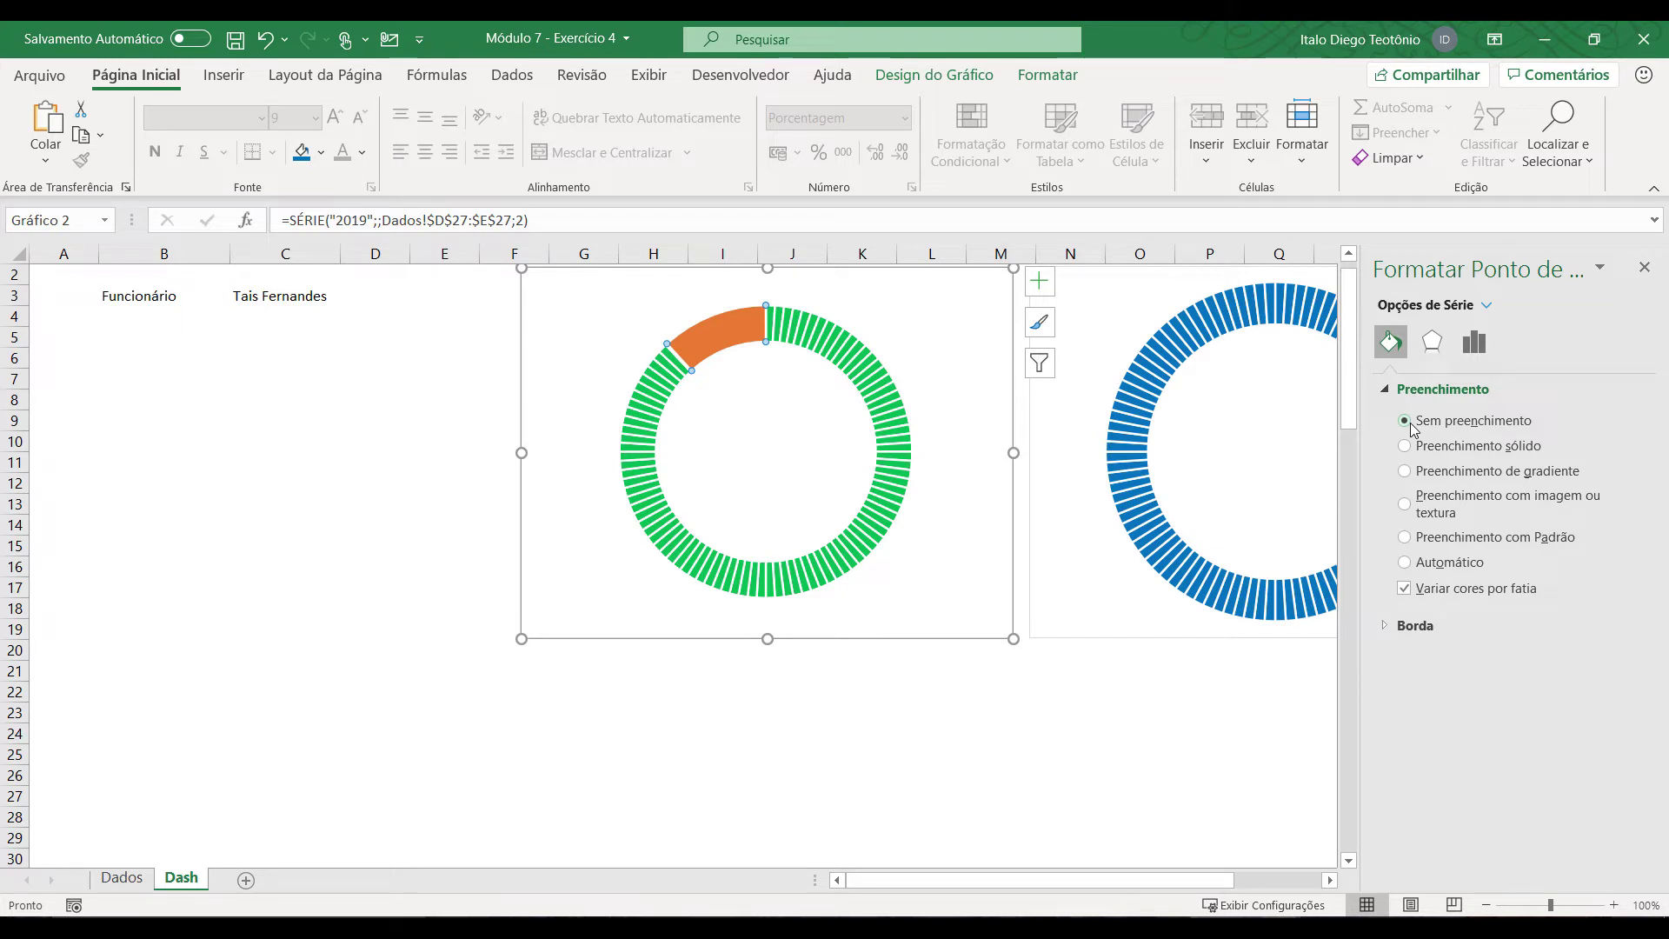
Step: Fill the orange Meta Pendente slice of the 2019 series with solid white at 15% transparency
key(Escape)
click(721, 342)
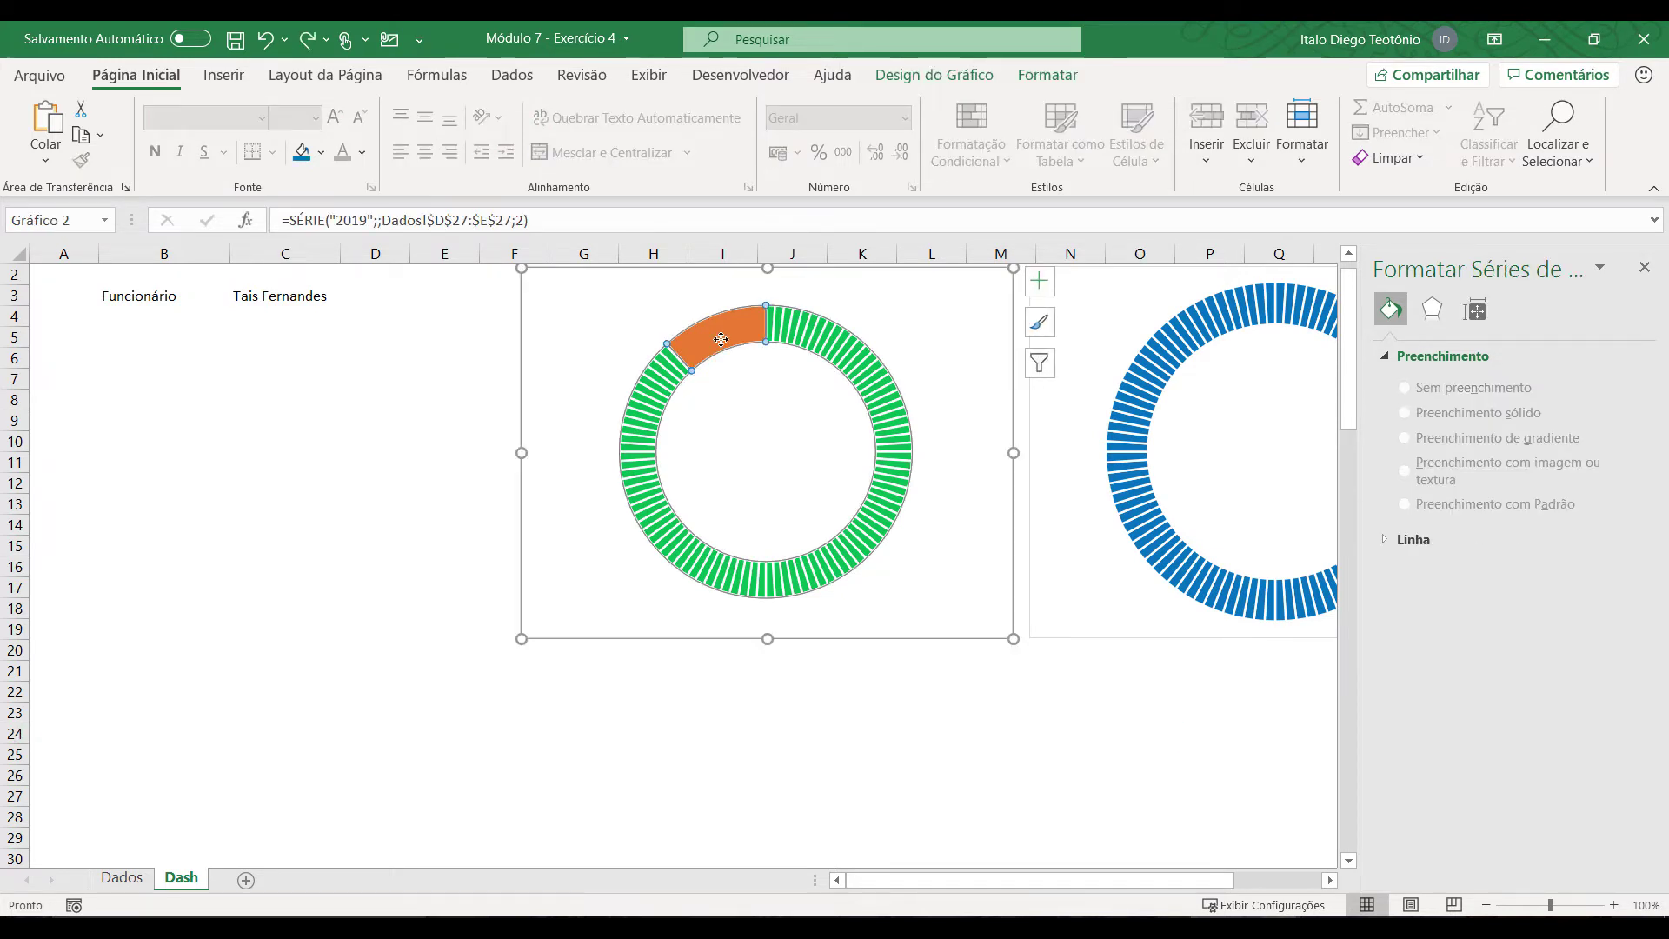
click(721, 340)
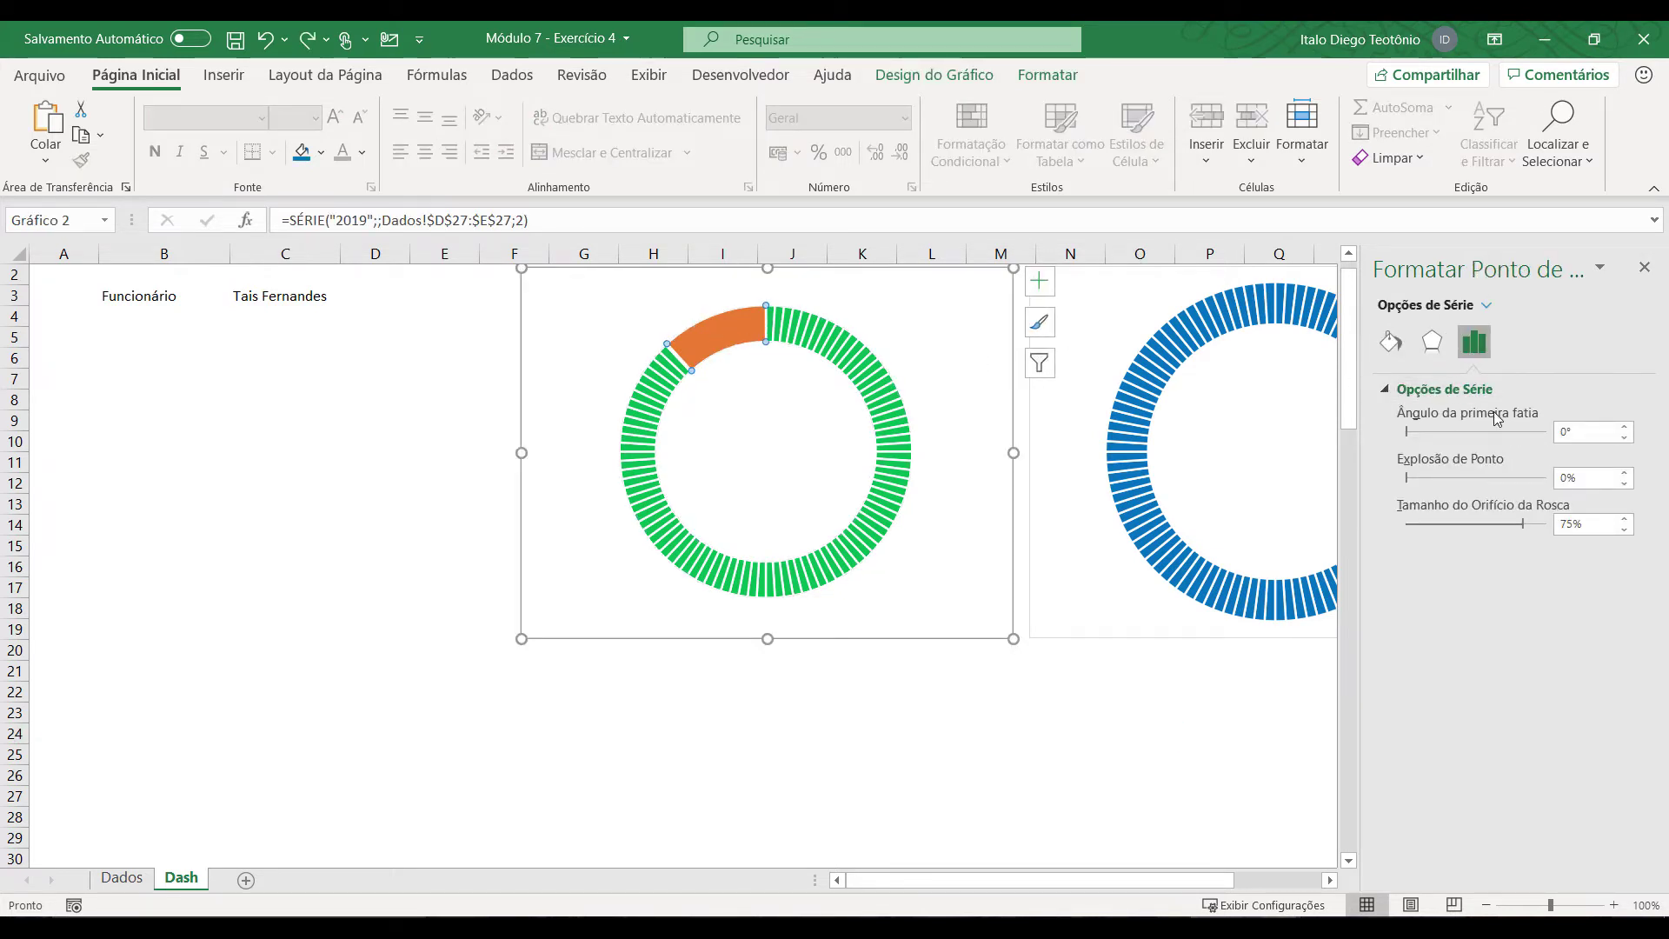
click(1388, 346)
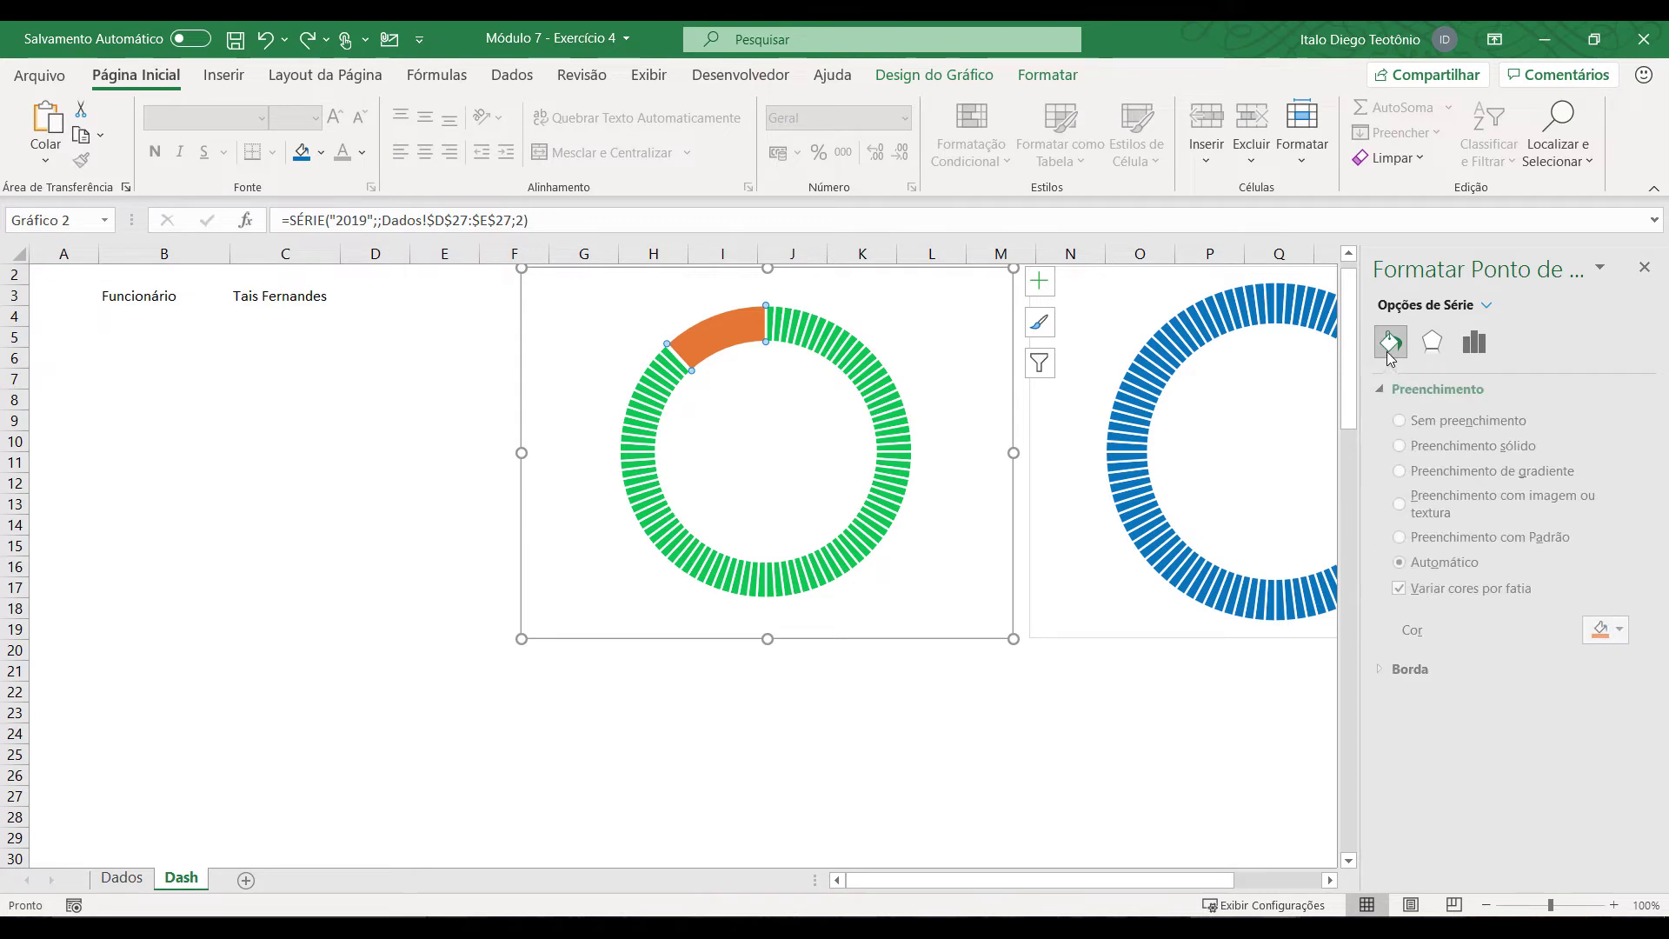
click(1615, 634)
click(1500, 689)
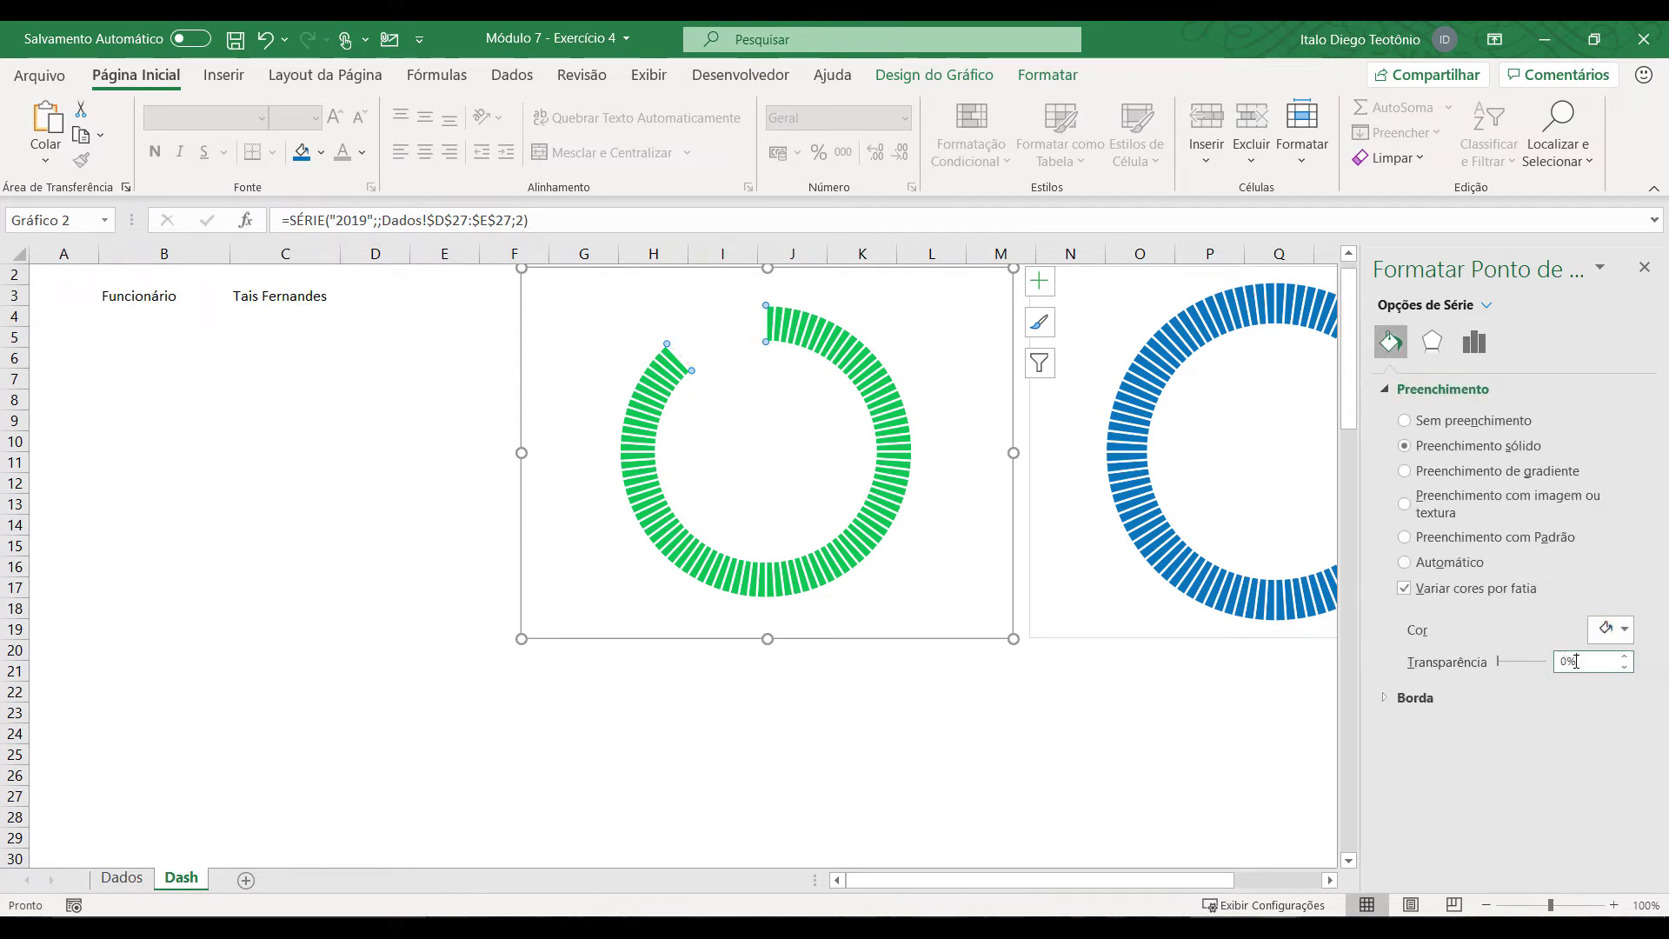
drag(1576, 662, 1551, 665)
text(15)
key(Return)
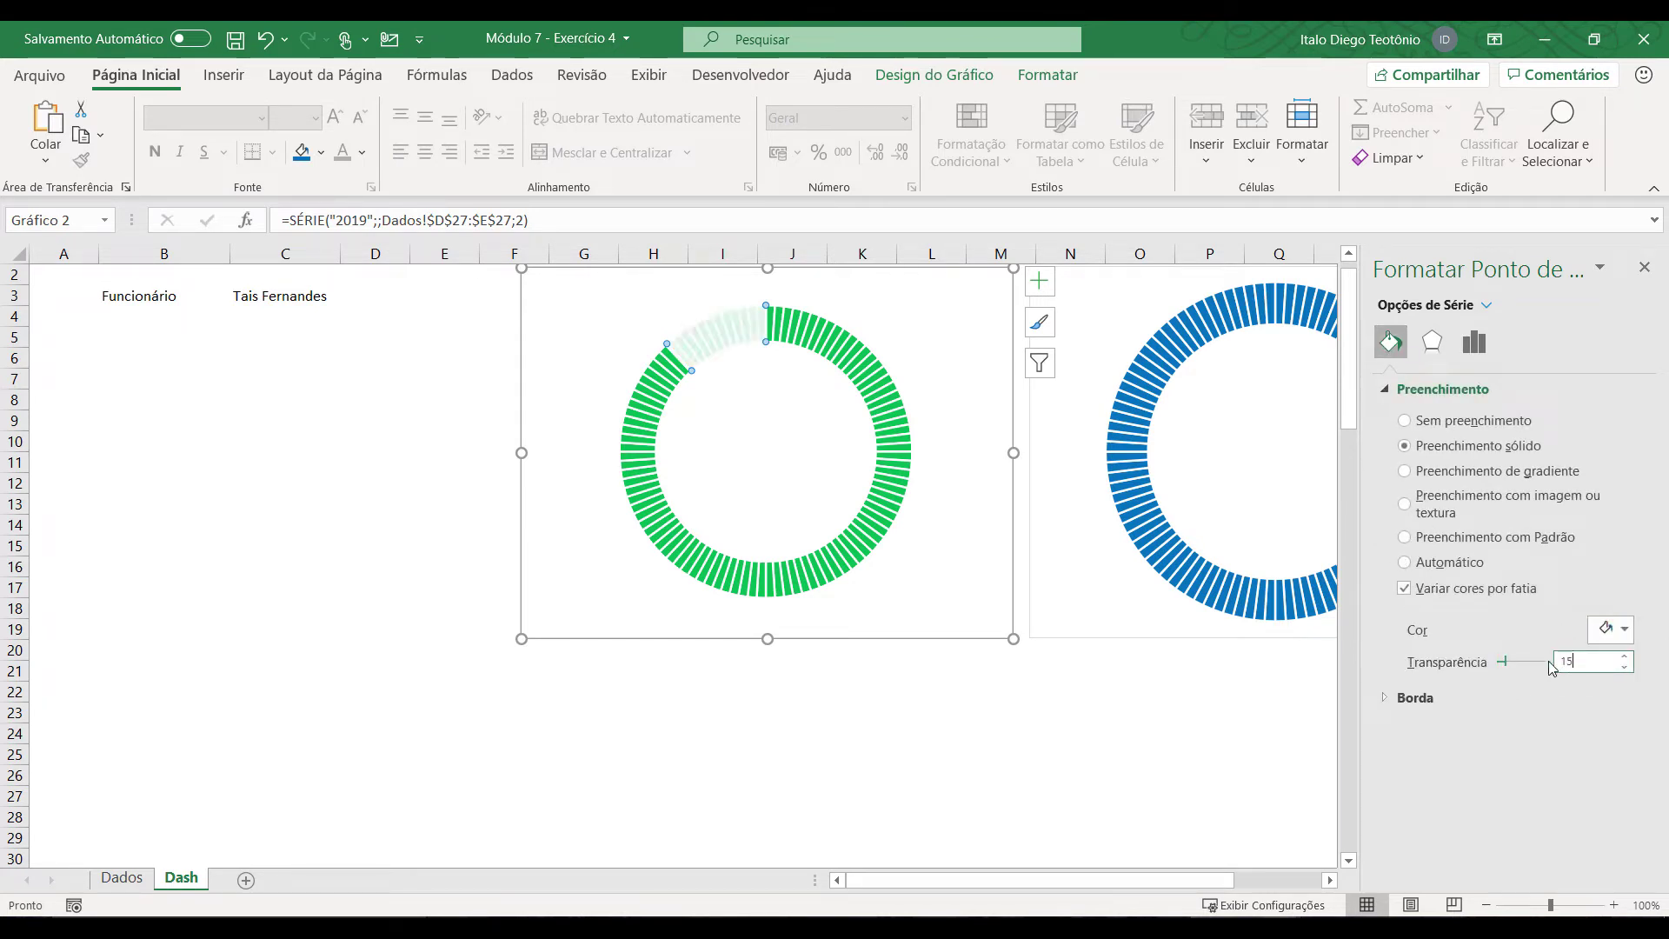
click(1119, 735)
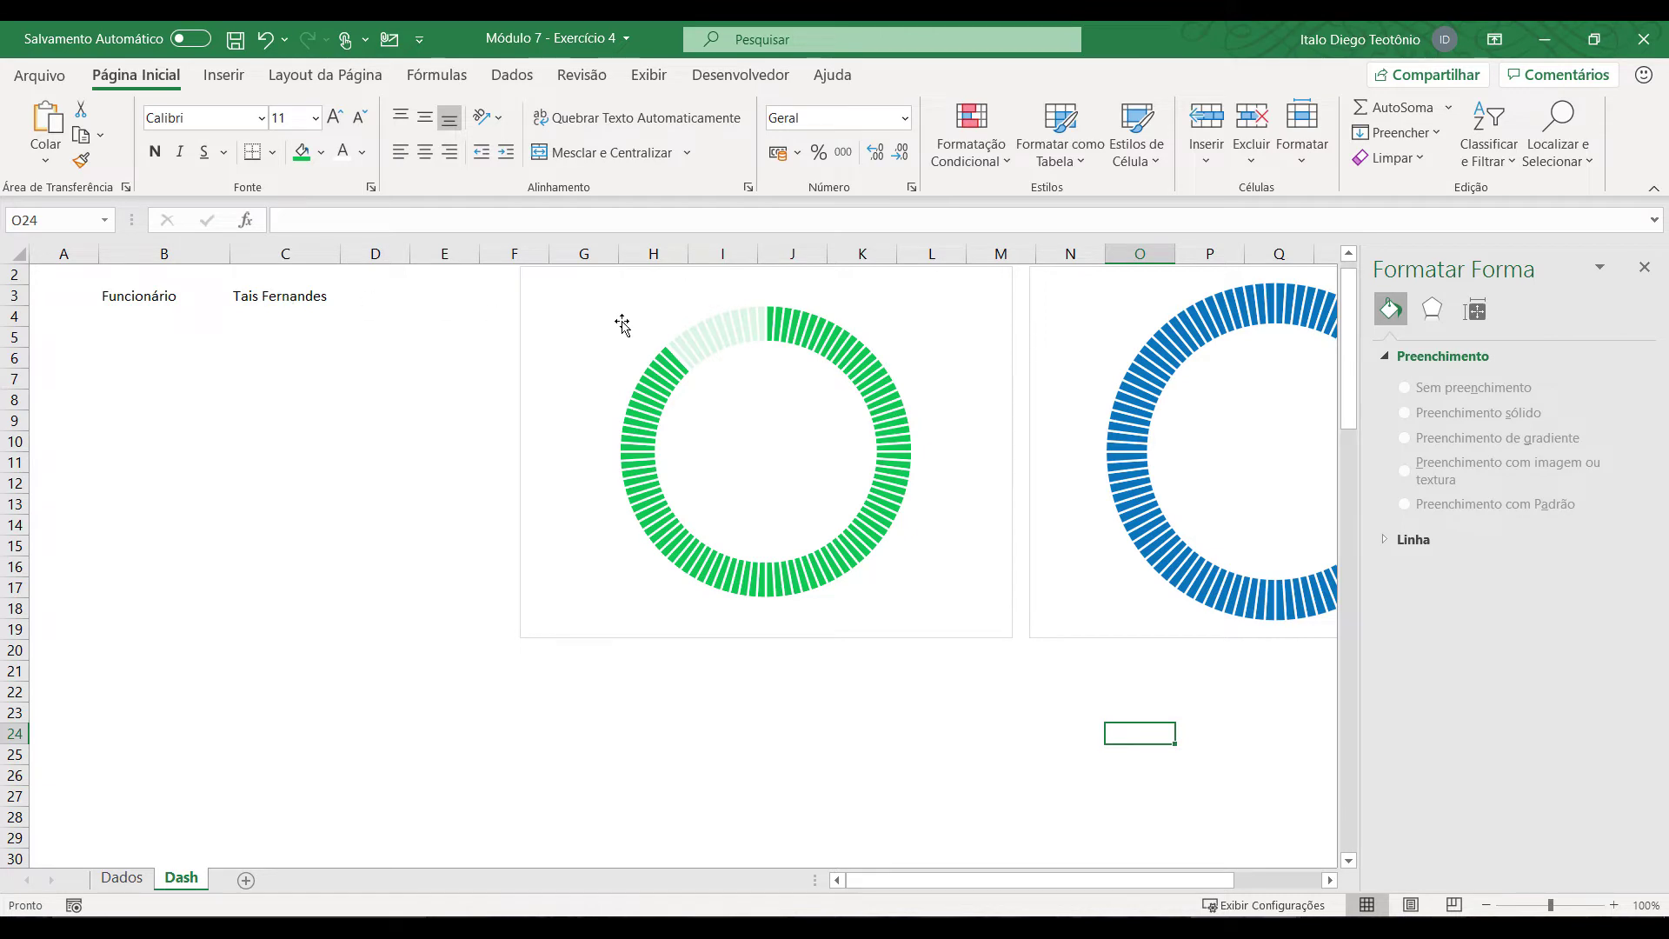
Step: Test the green doughnut chart by choosing three different employees in turn from the Funcionário drop-down in C3
mouse_move(664, 379)
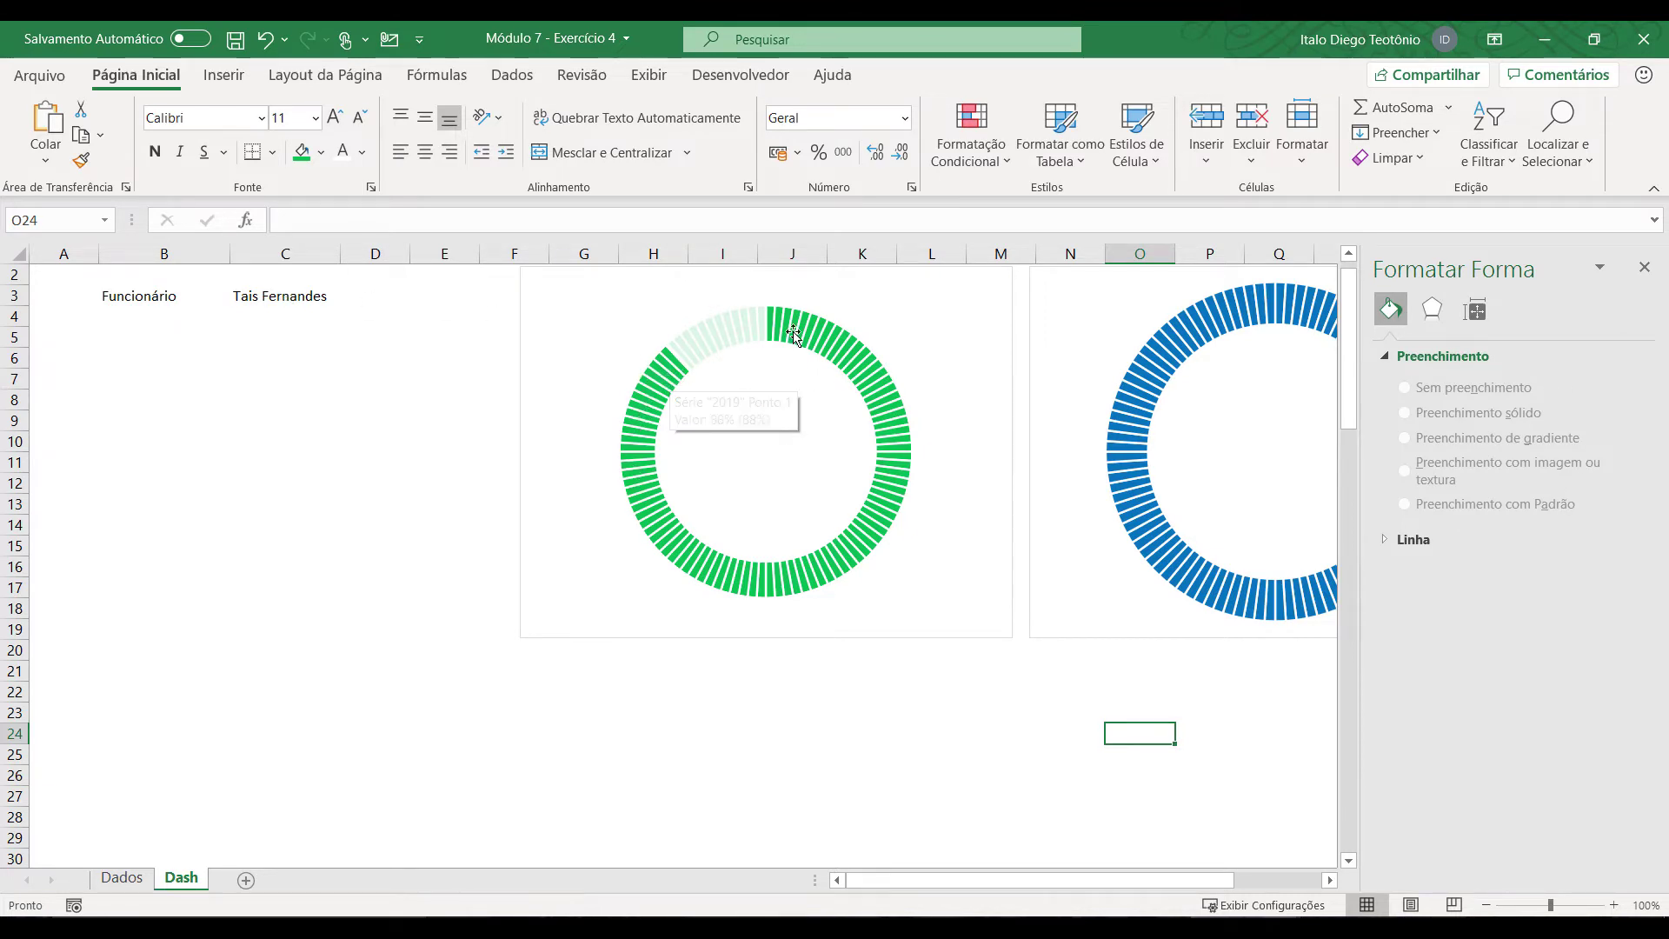
click(318, 304)
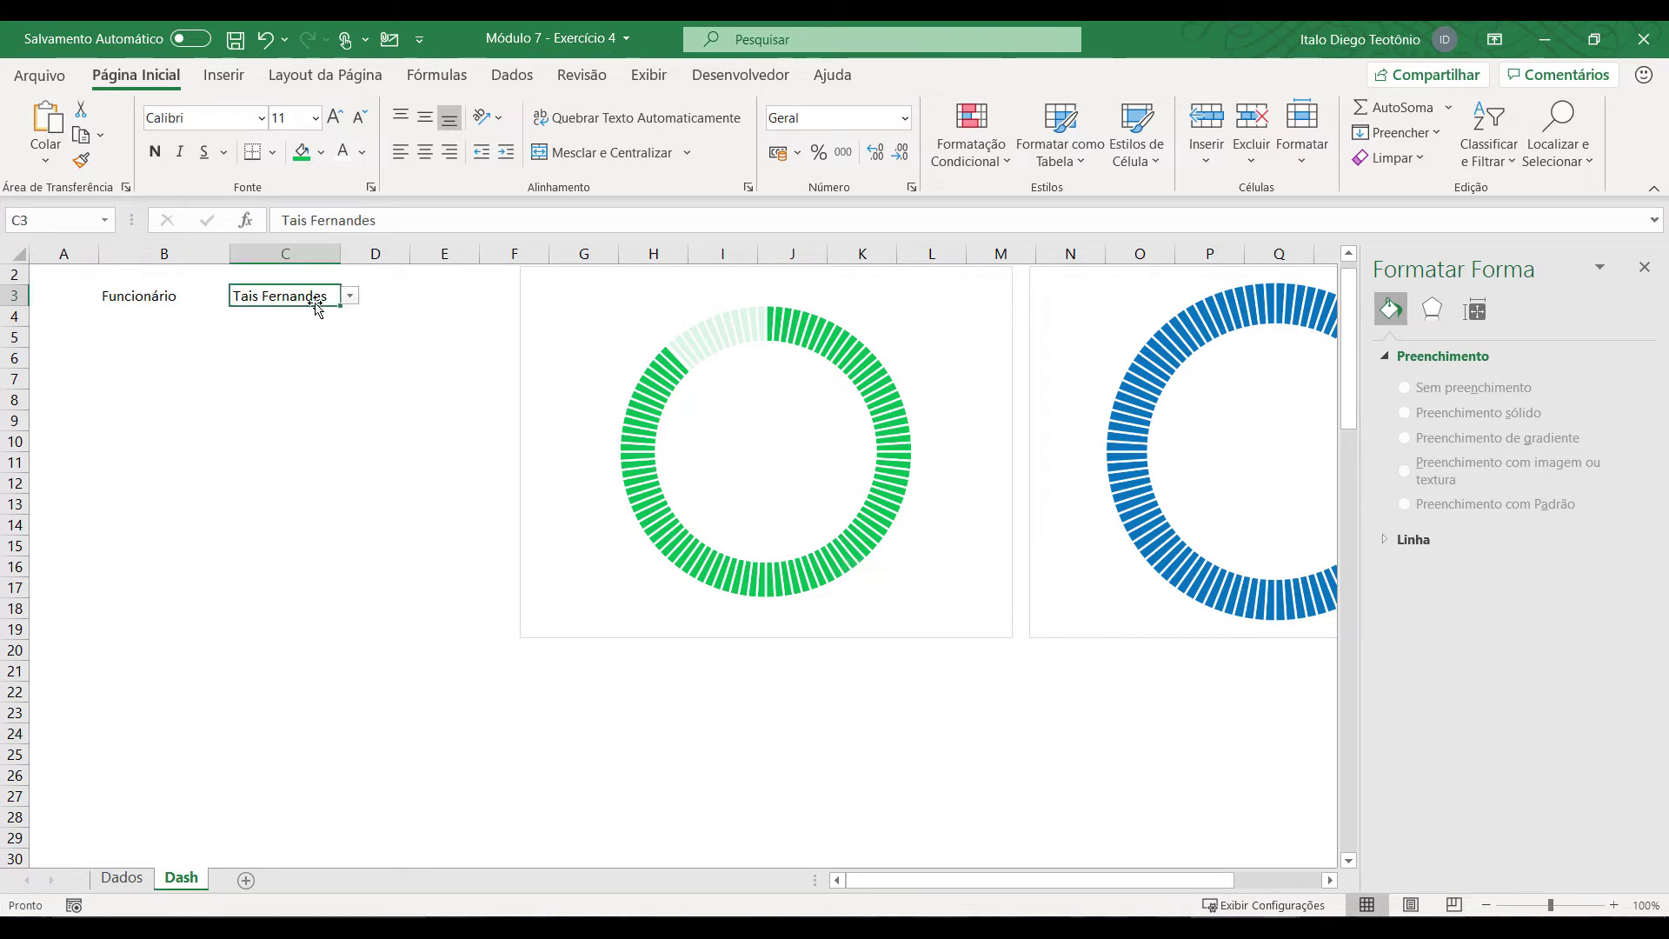
click(352, 297)
click(311, 353)
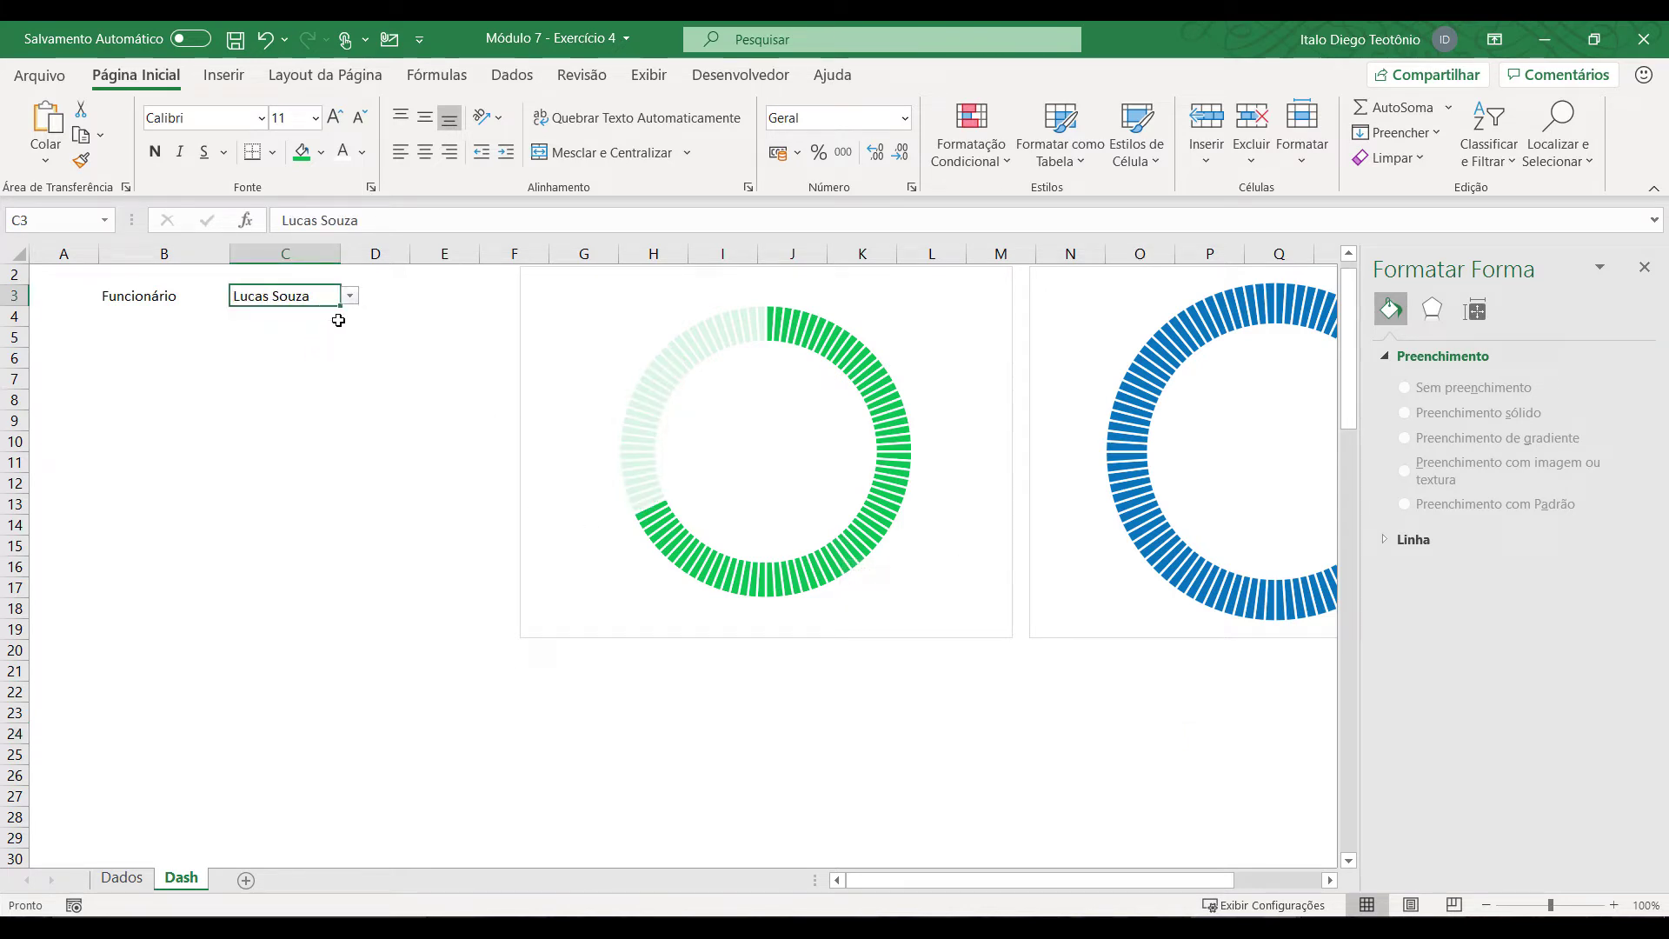
click(351, 297)
click(287, 415)
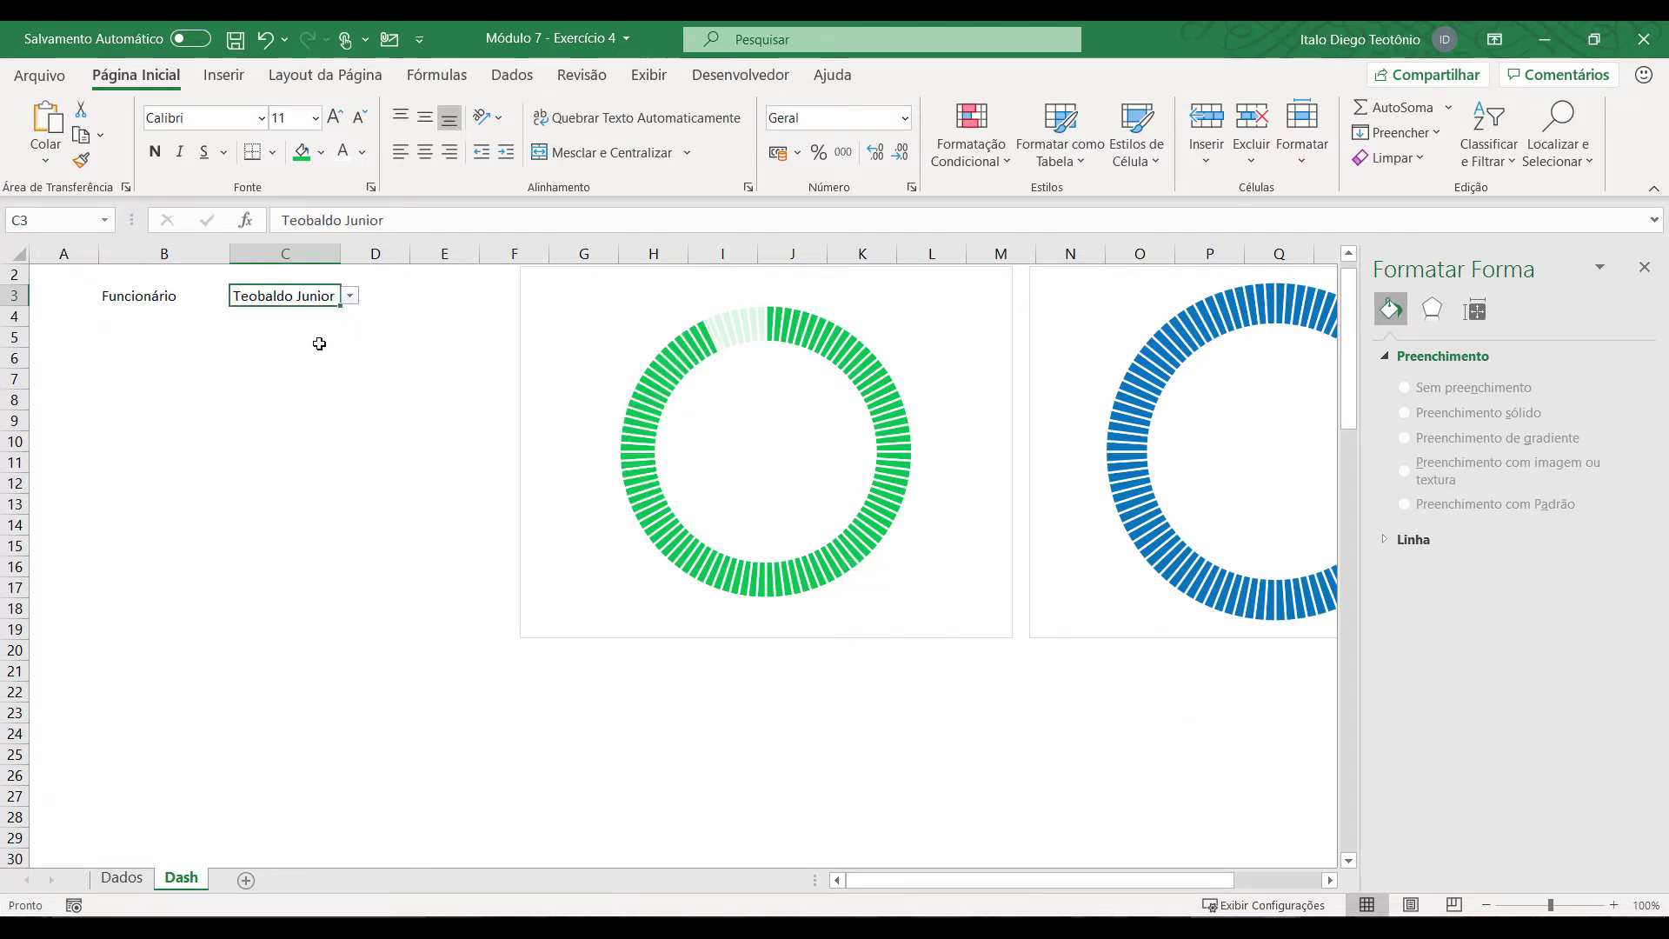
click(351, 297)
click(305, 329)
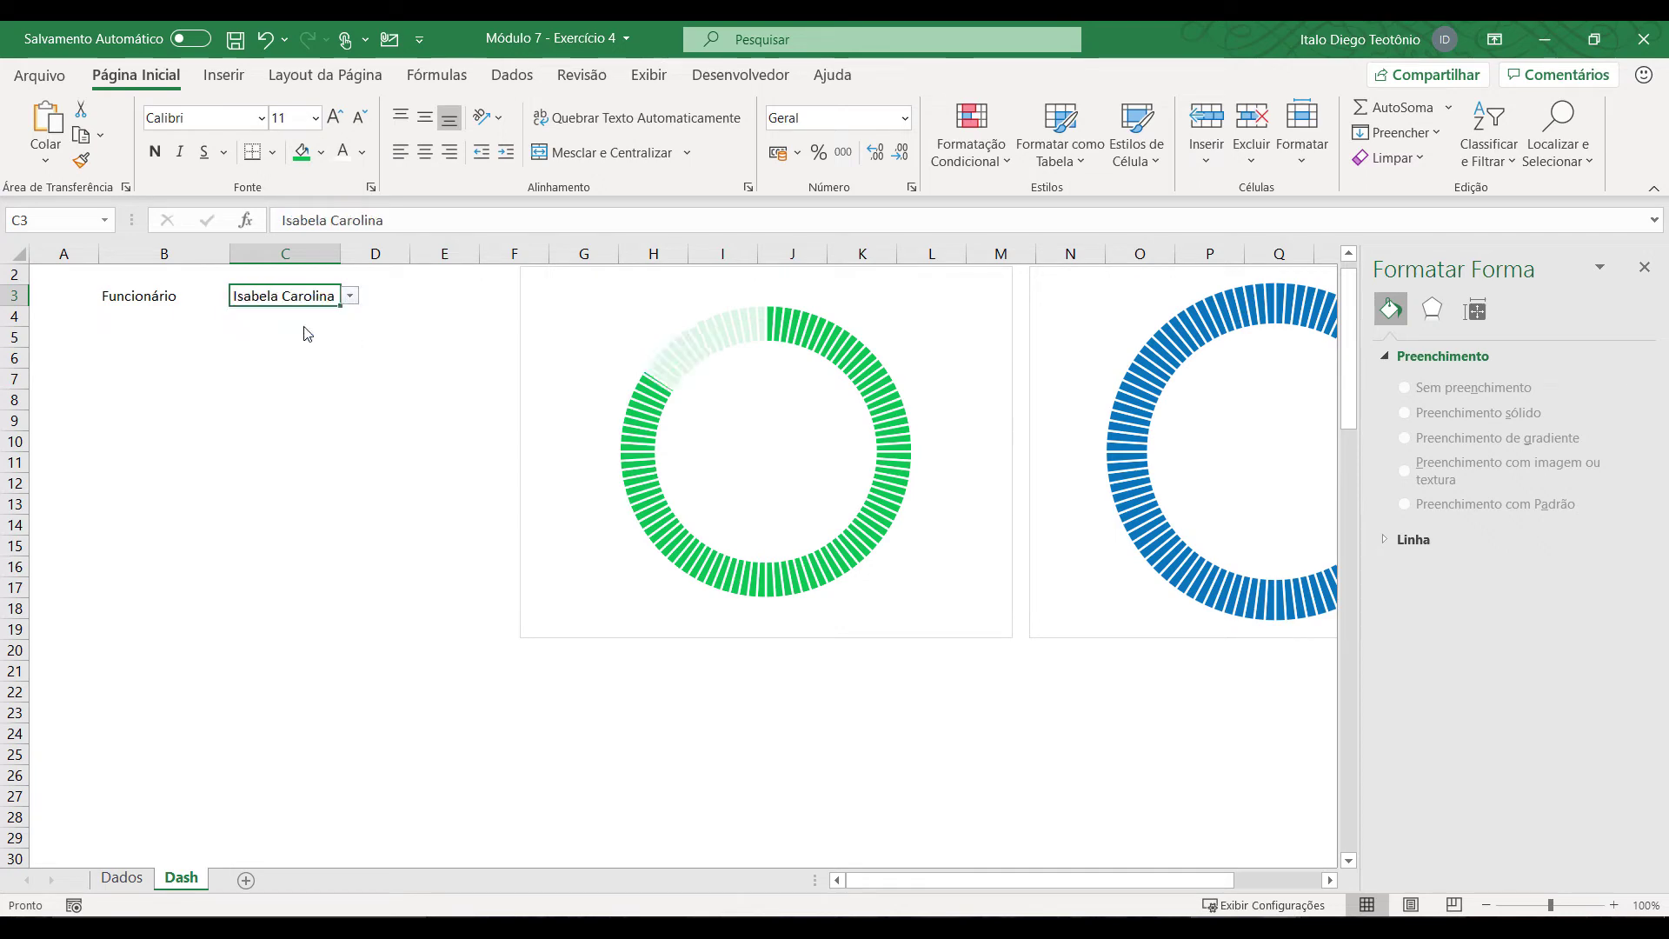
Step: Check the selected employee's 2019 Meta Realizada on the Dados sheet against the green doughnut chart on Dash
click(122, 878)
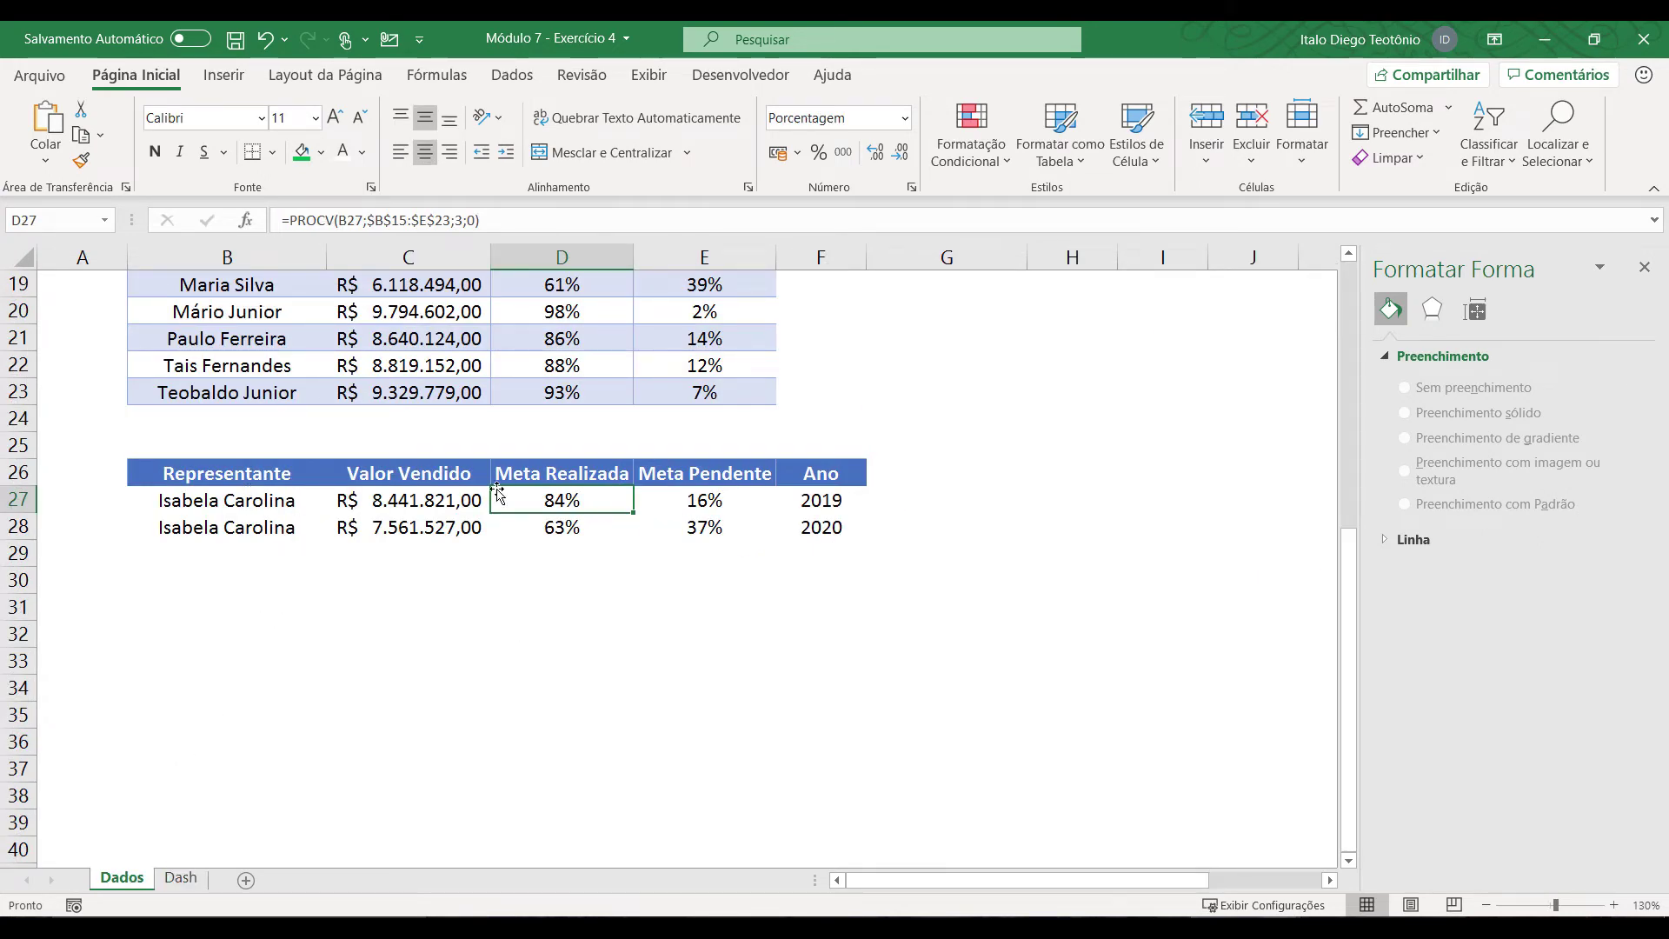
click(184, 878)
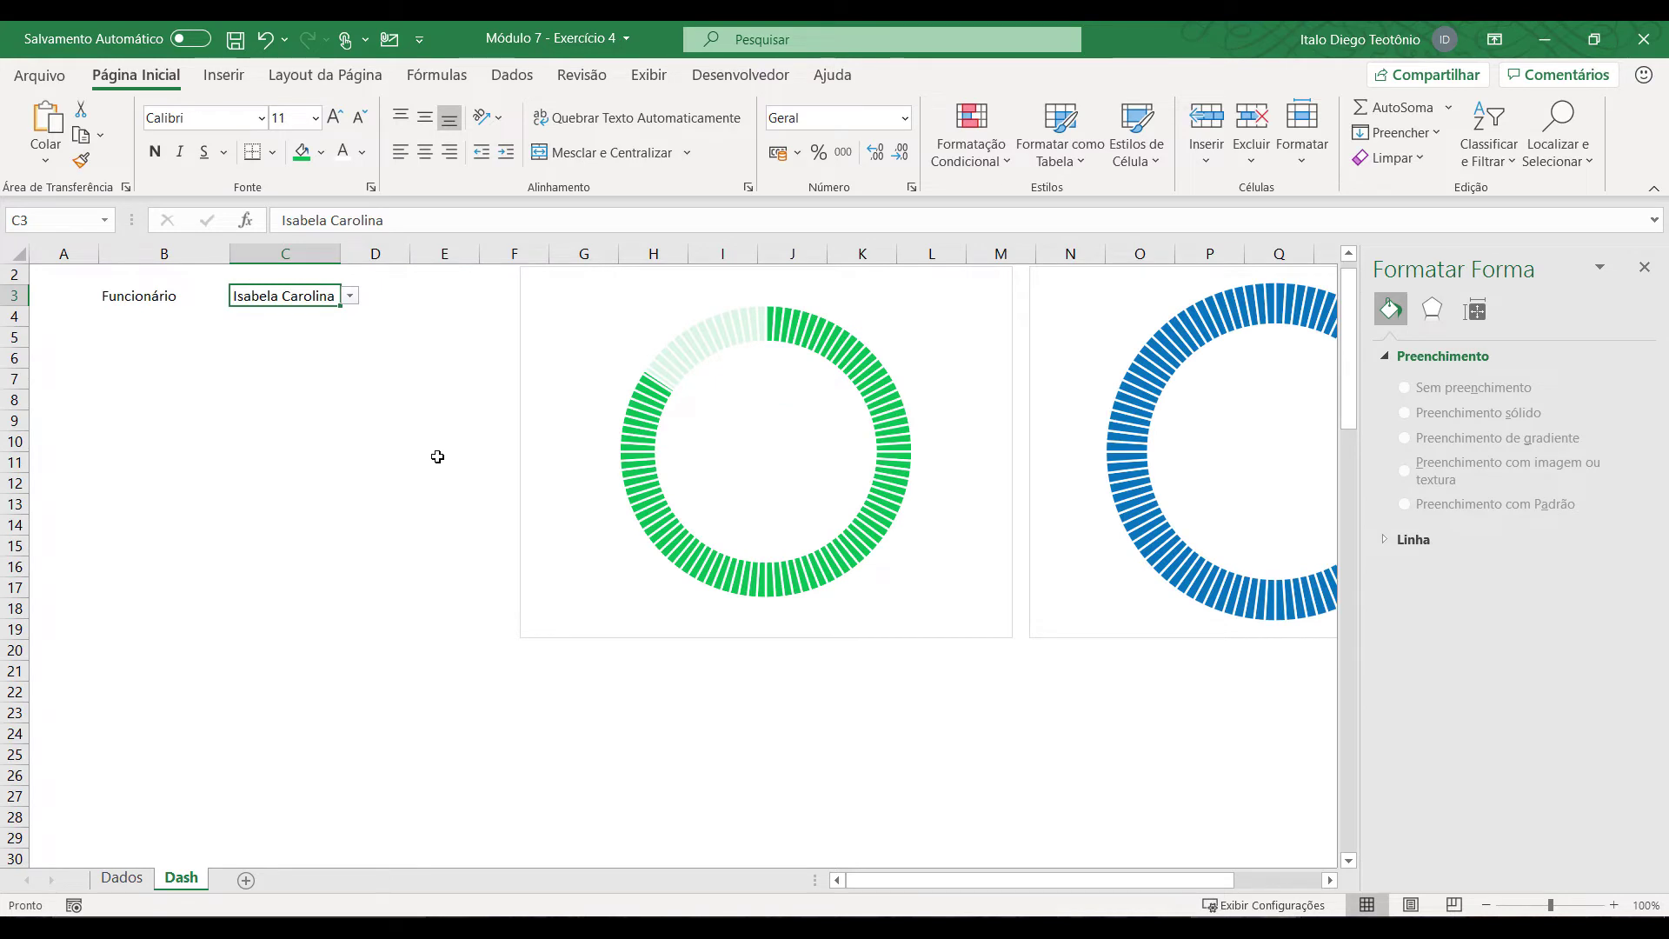
click(1645, 268)
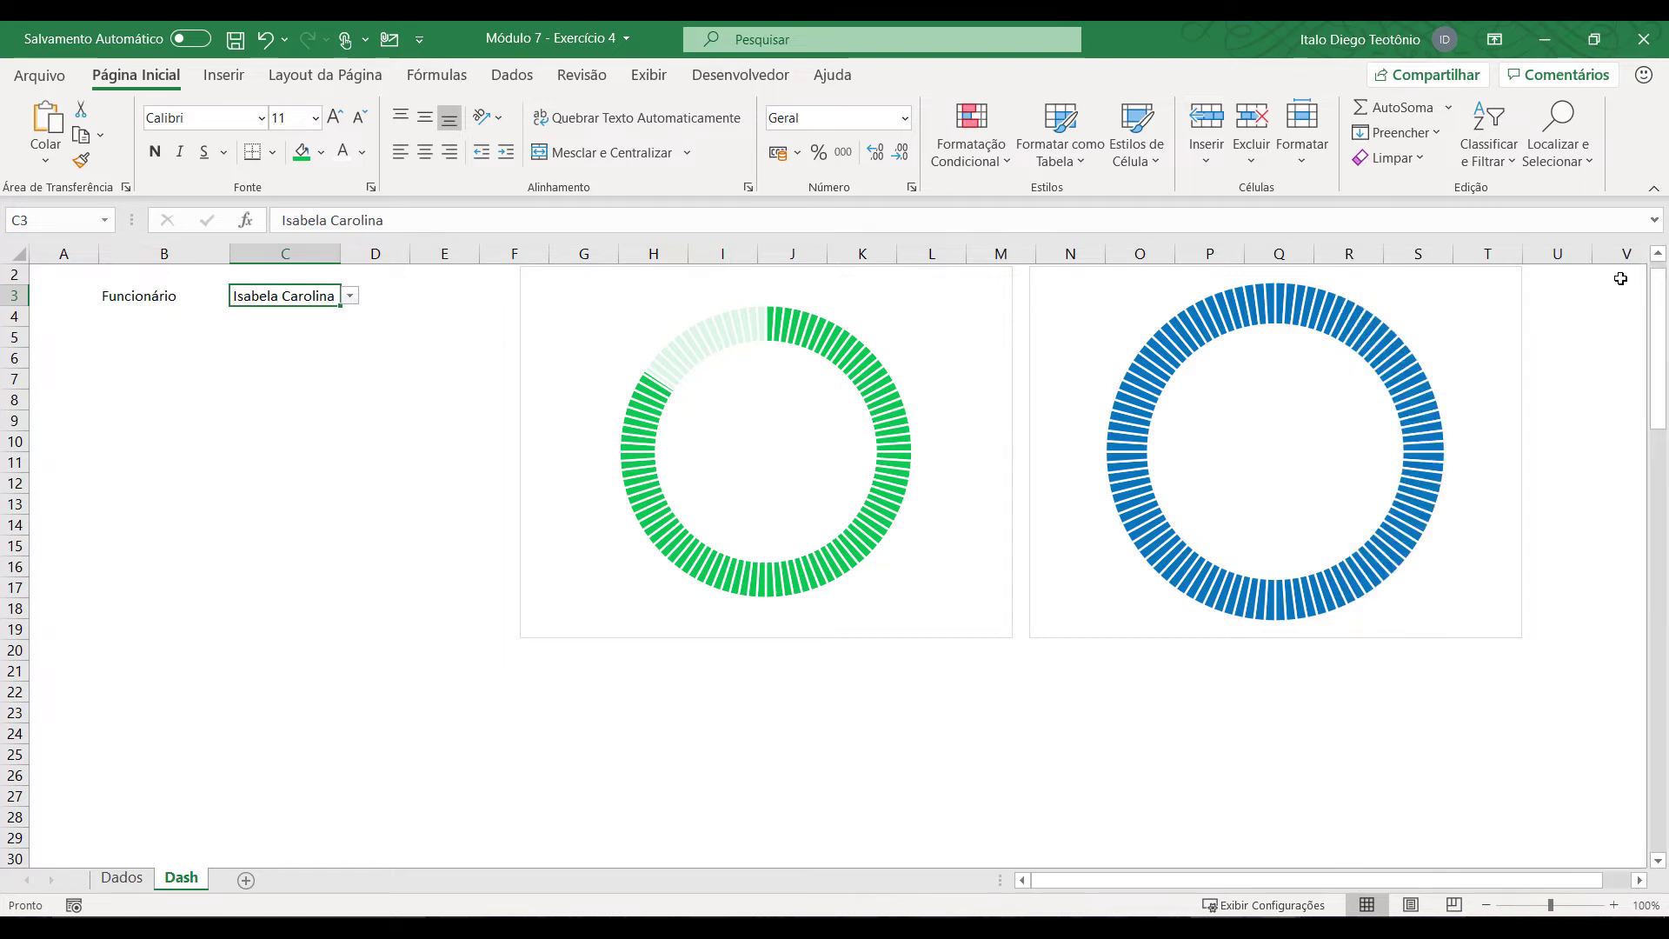
Step: Rename the blue doughnut chart's existing data series as Fundo
click(1179, 579)
click(1165, 553)
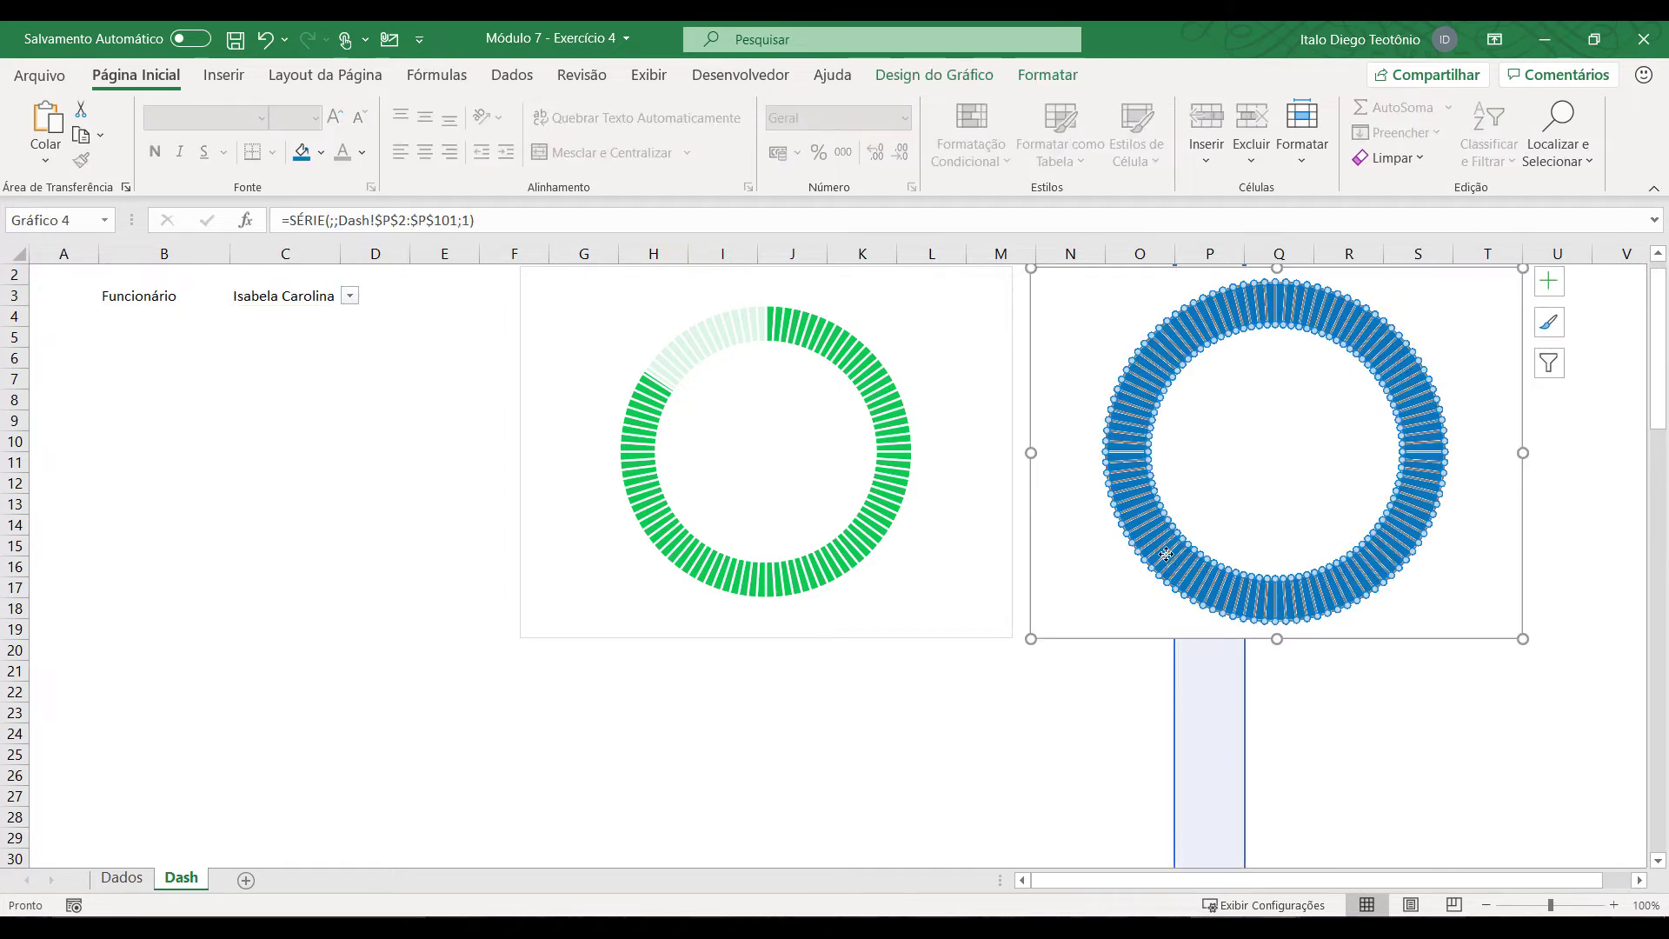
click(1157, 536)
click(1083, 584)
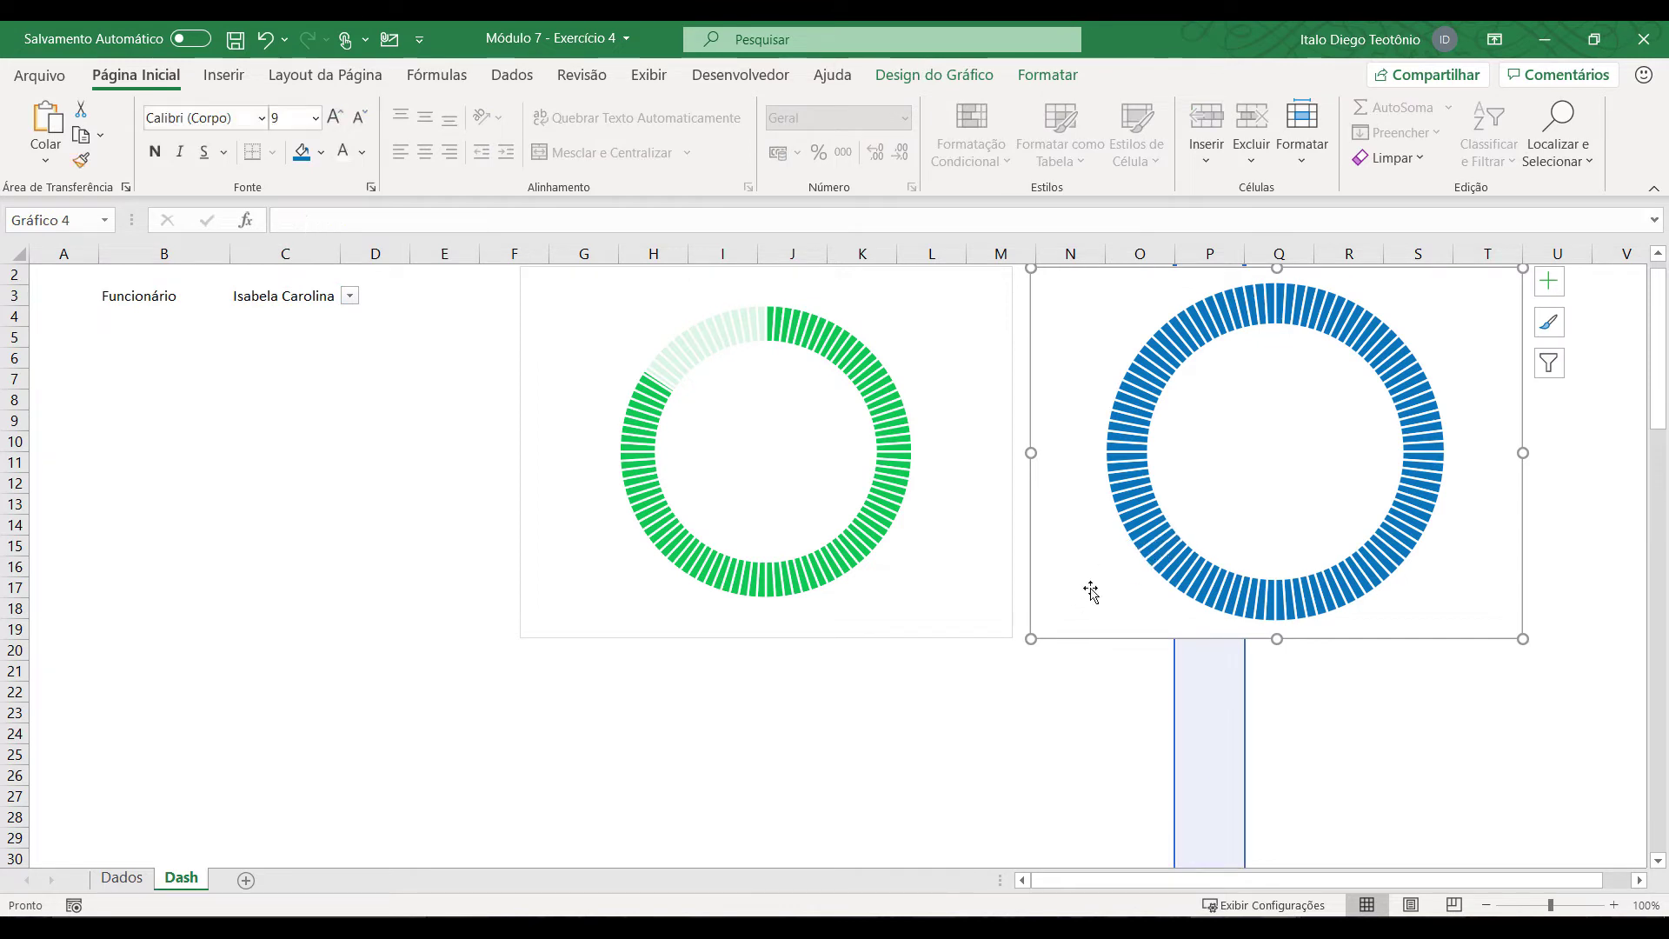
click(1142, 519)
right_click(1142, 519)
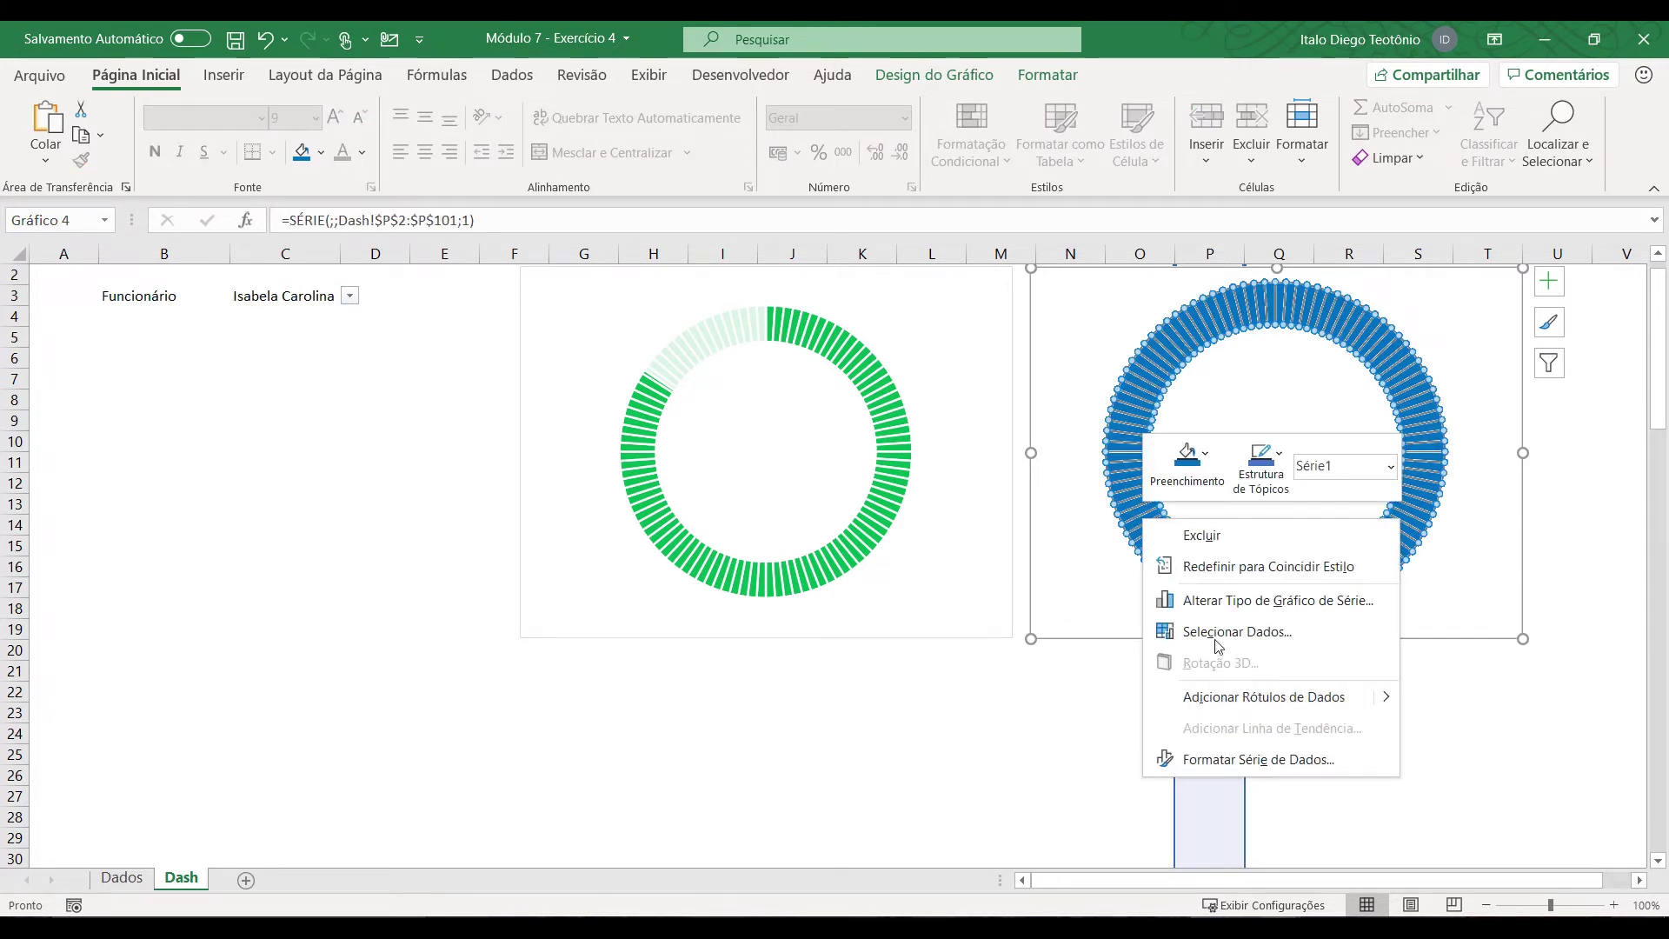
click(1217, 635)
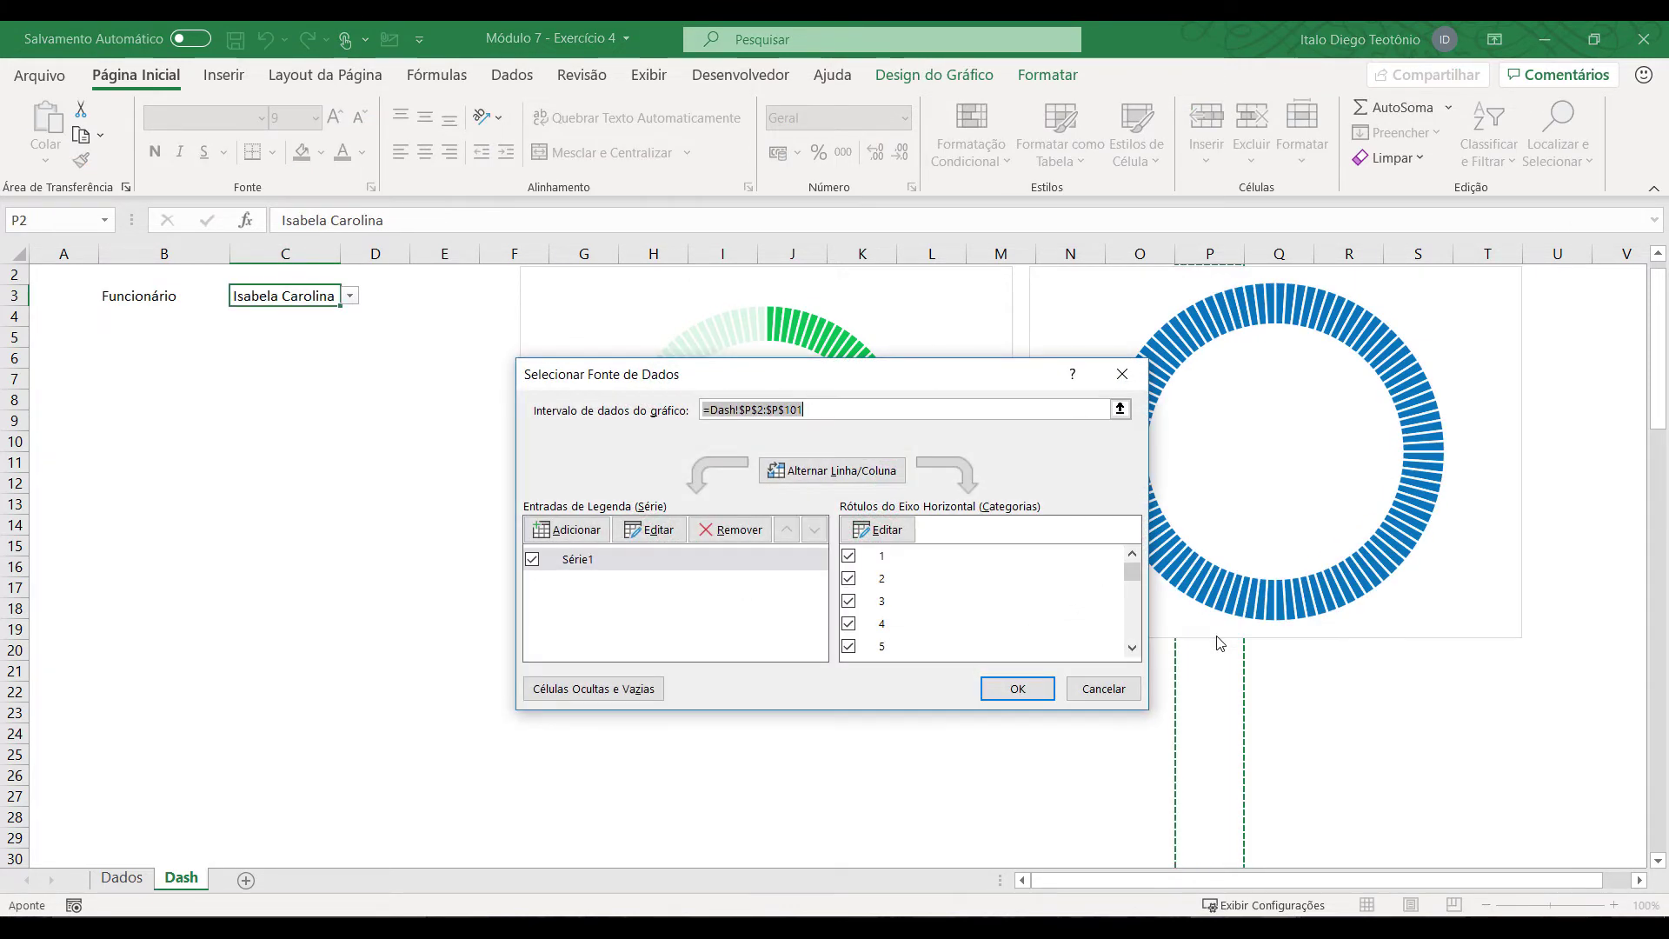
click(591, 561)
click(648, 529)
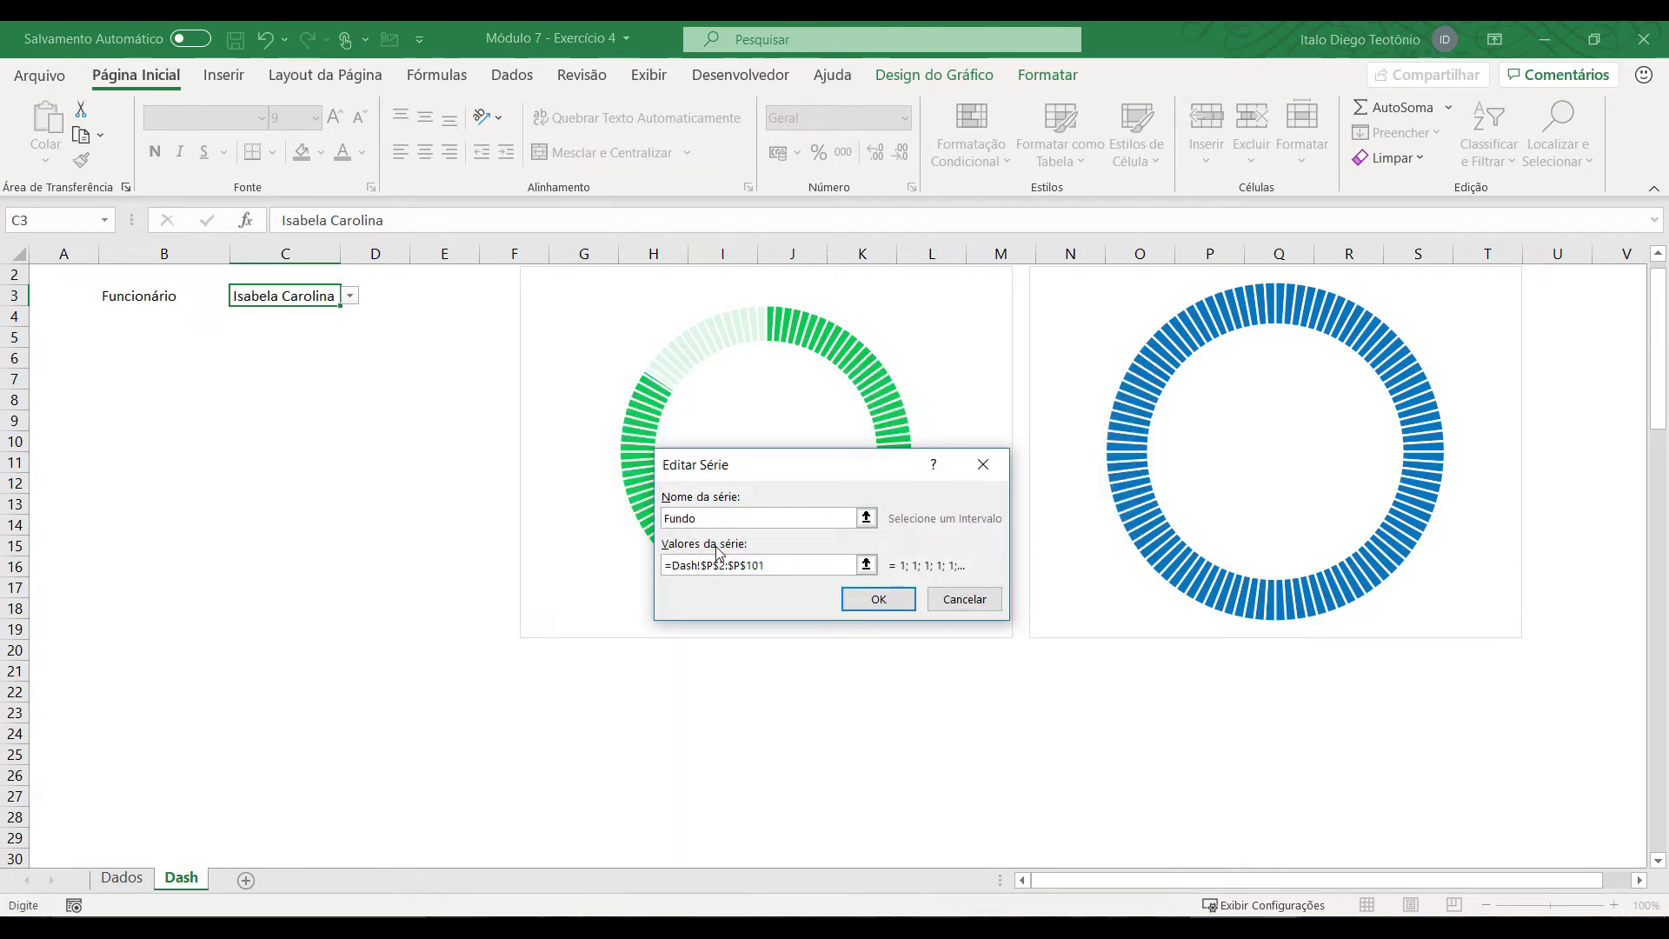
click(878, 599)
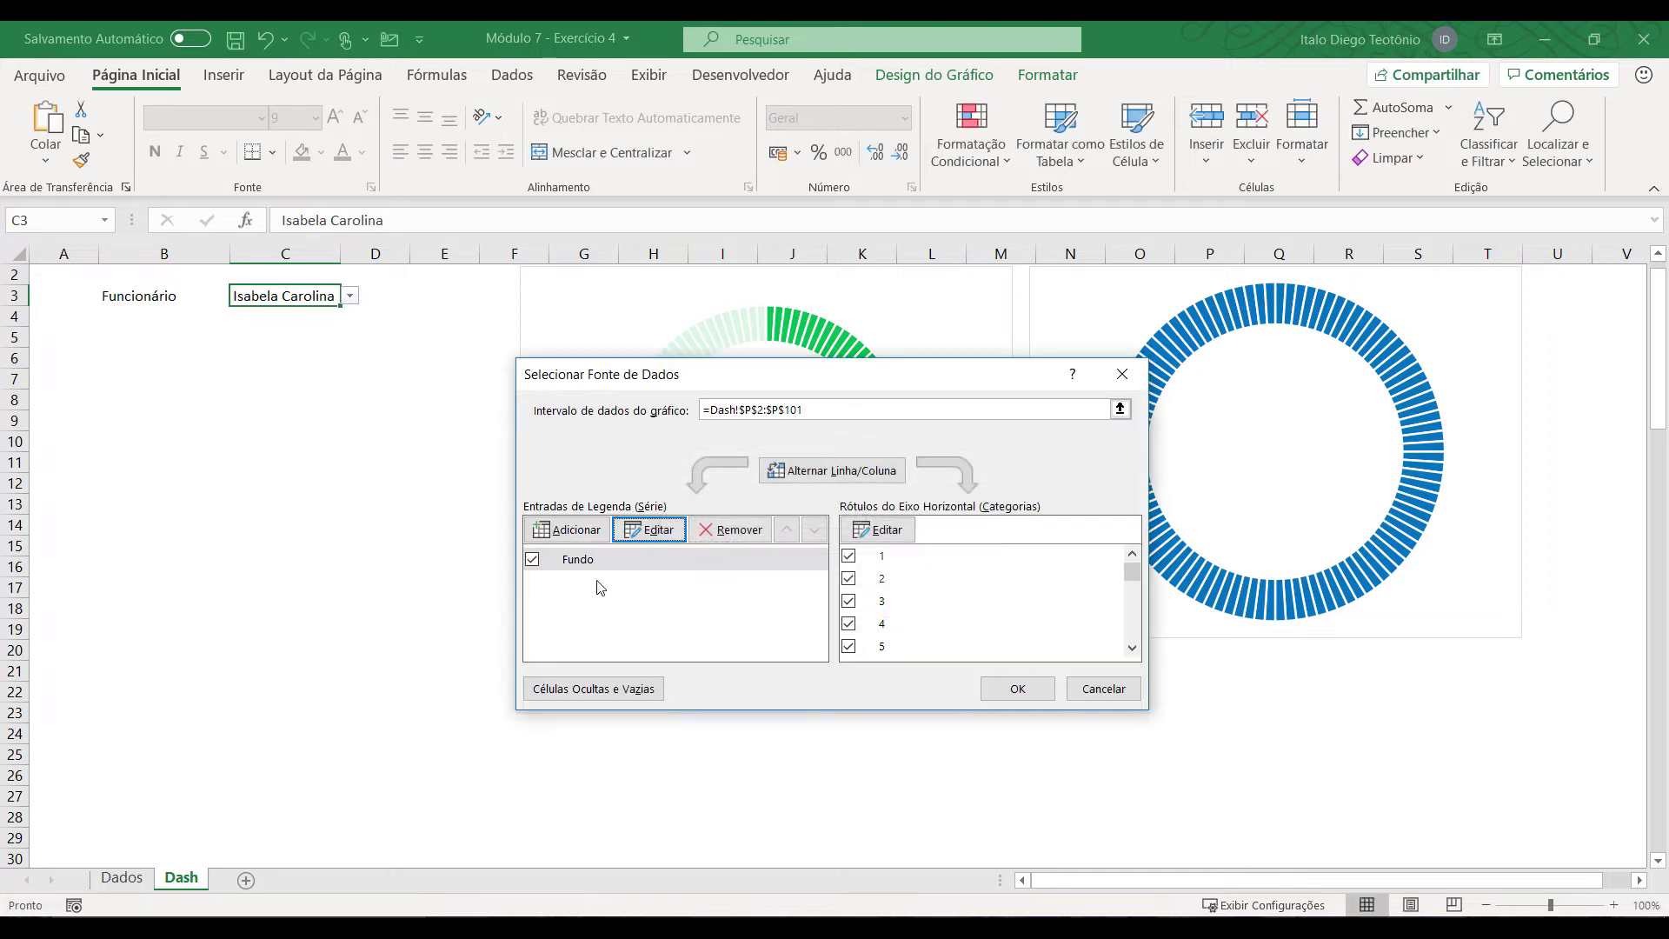
Step: Add a series to the blue chart, named from Dados cell F28 with values from D28:E28
click(577, 531)
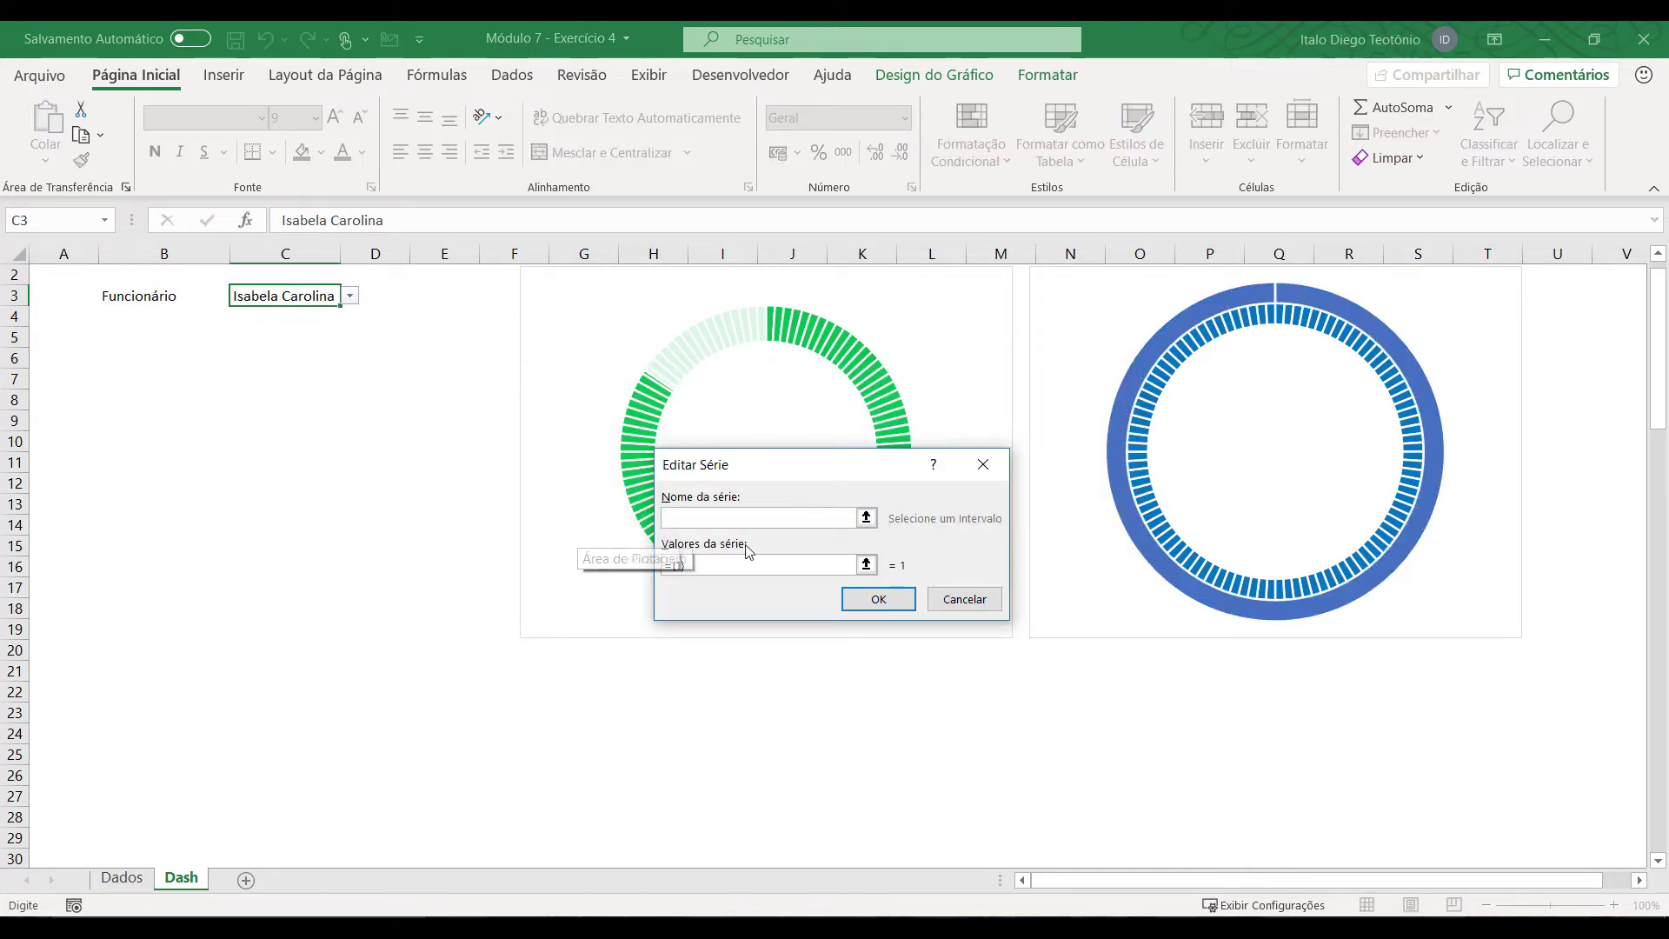
click(122, 877)
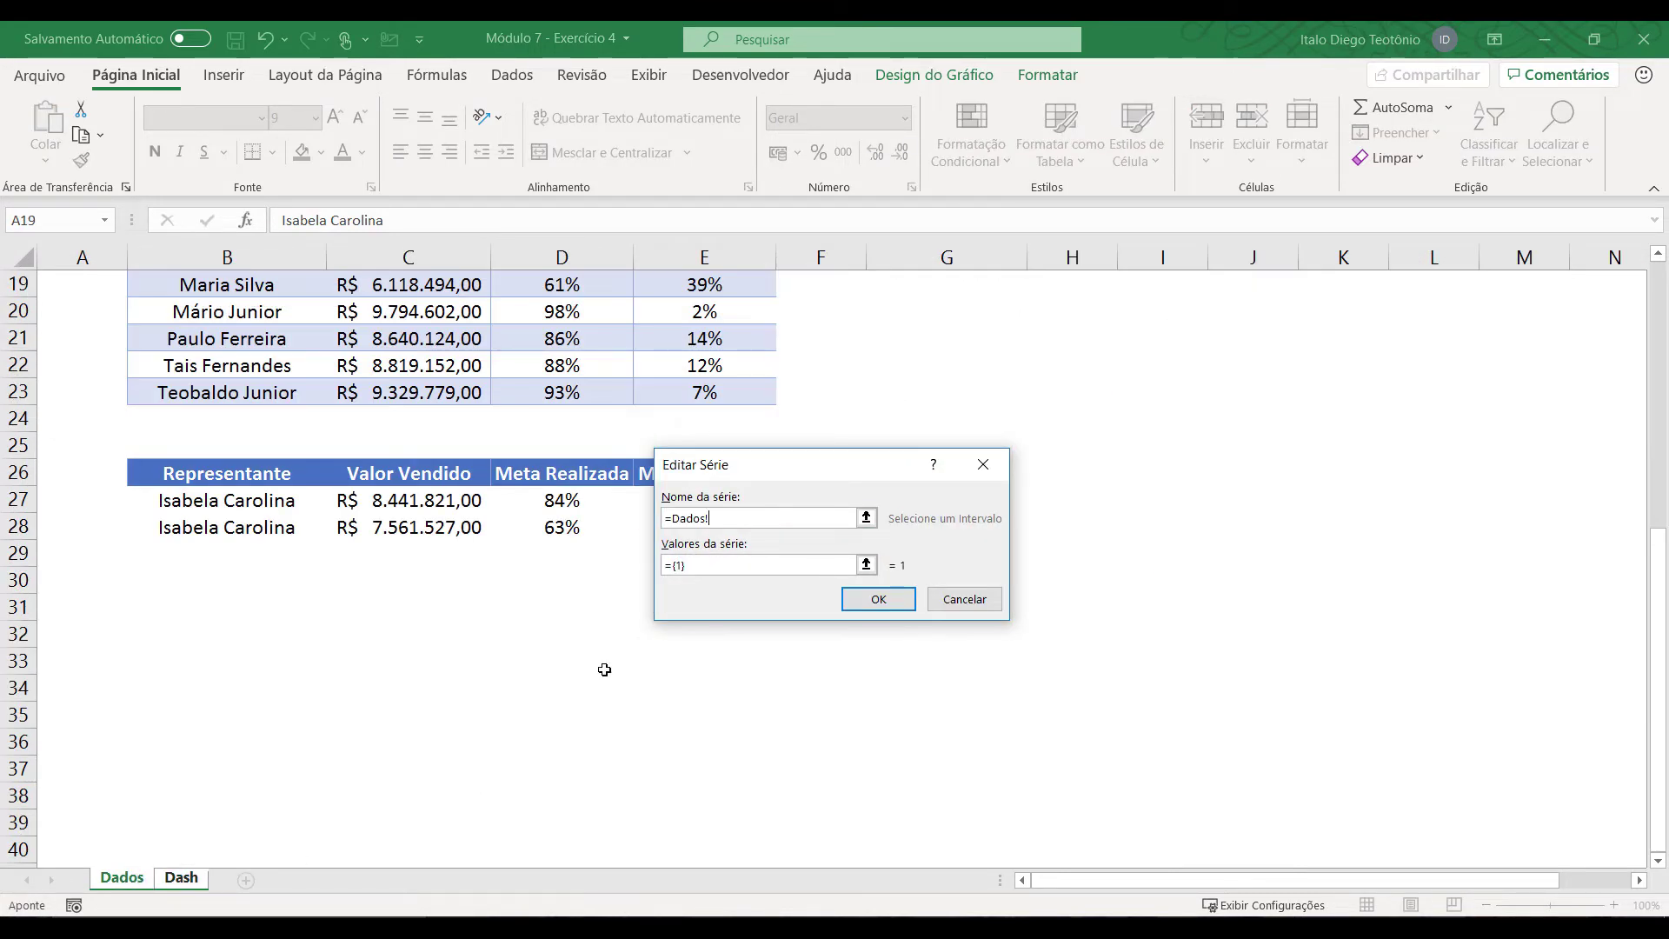
drag(859, 471, 1085, 476)
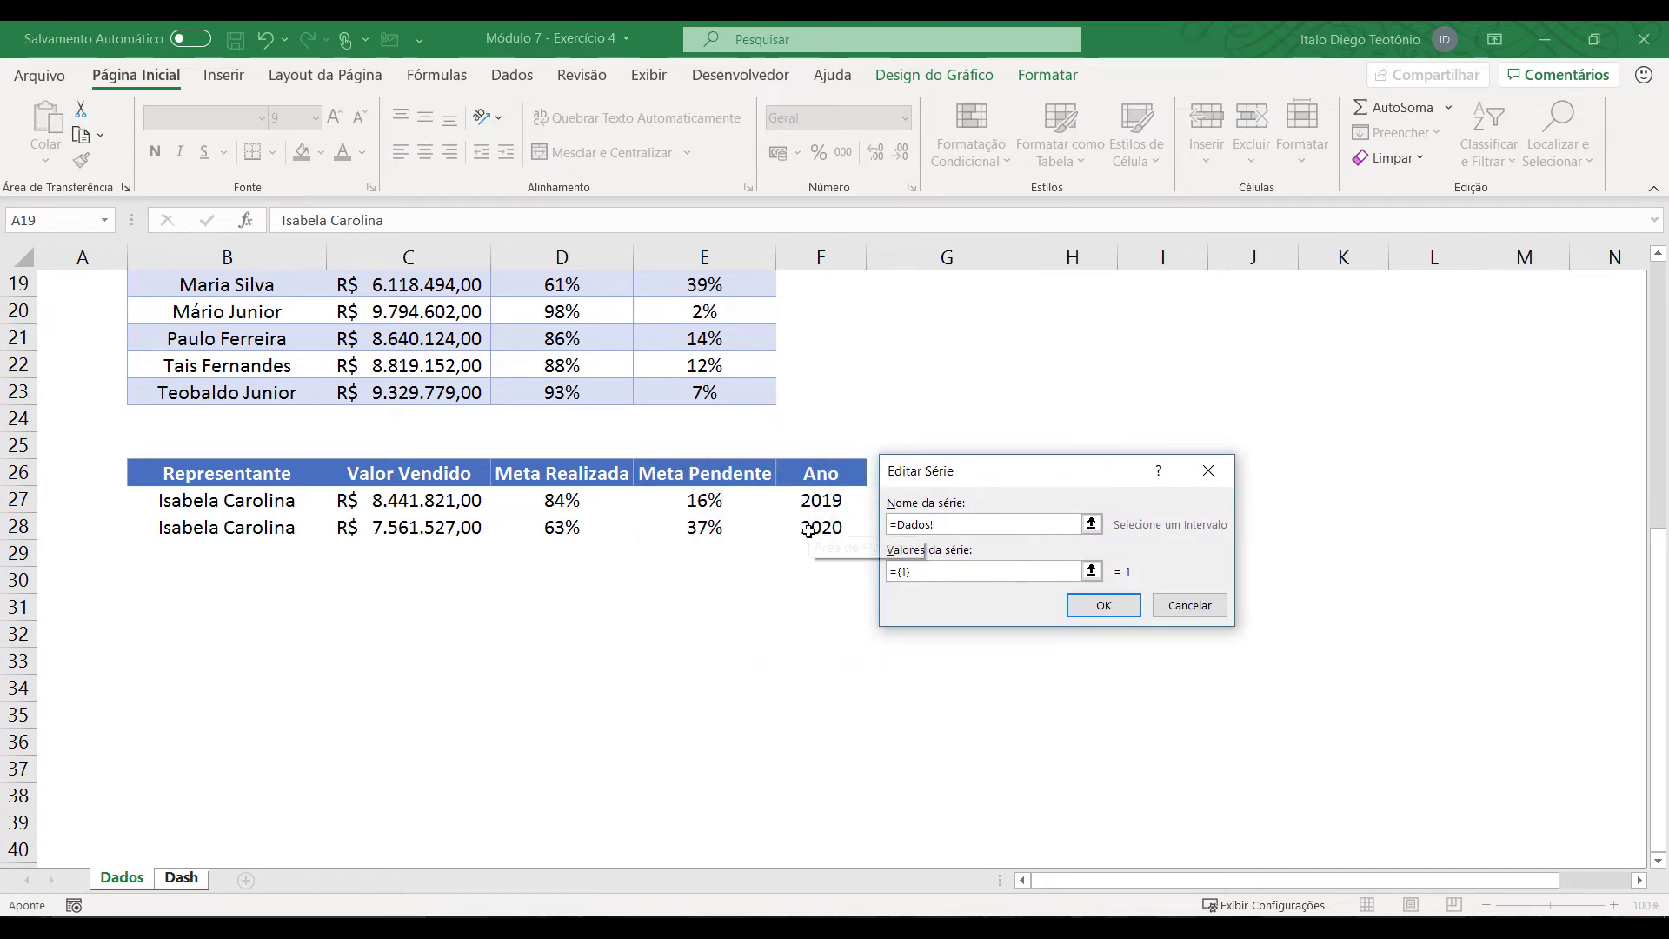
click(817, 527)
click(971, 567)
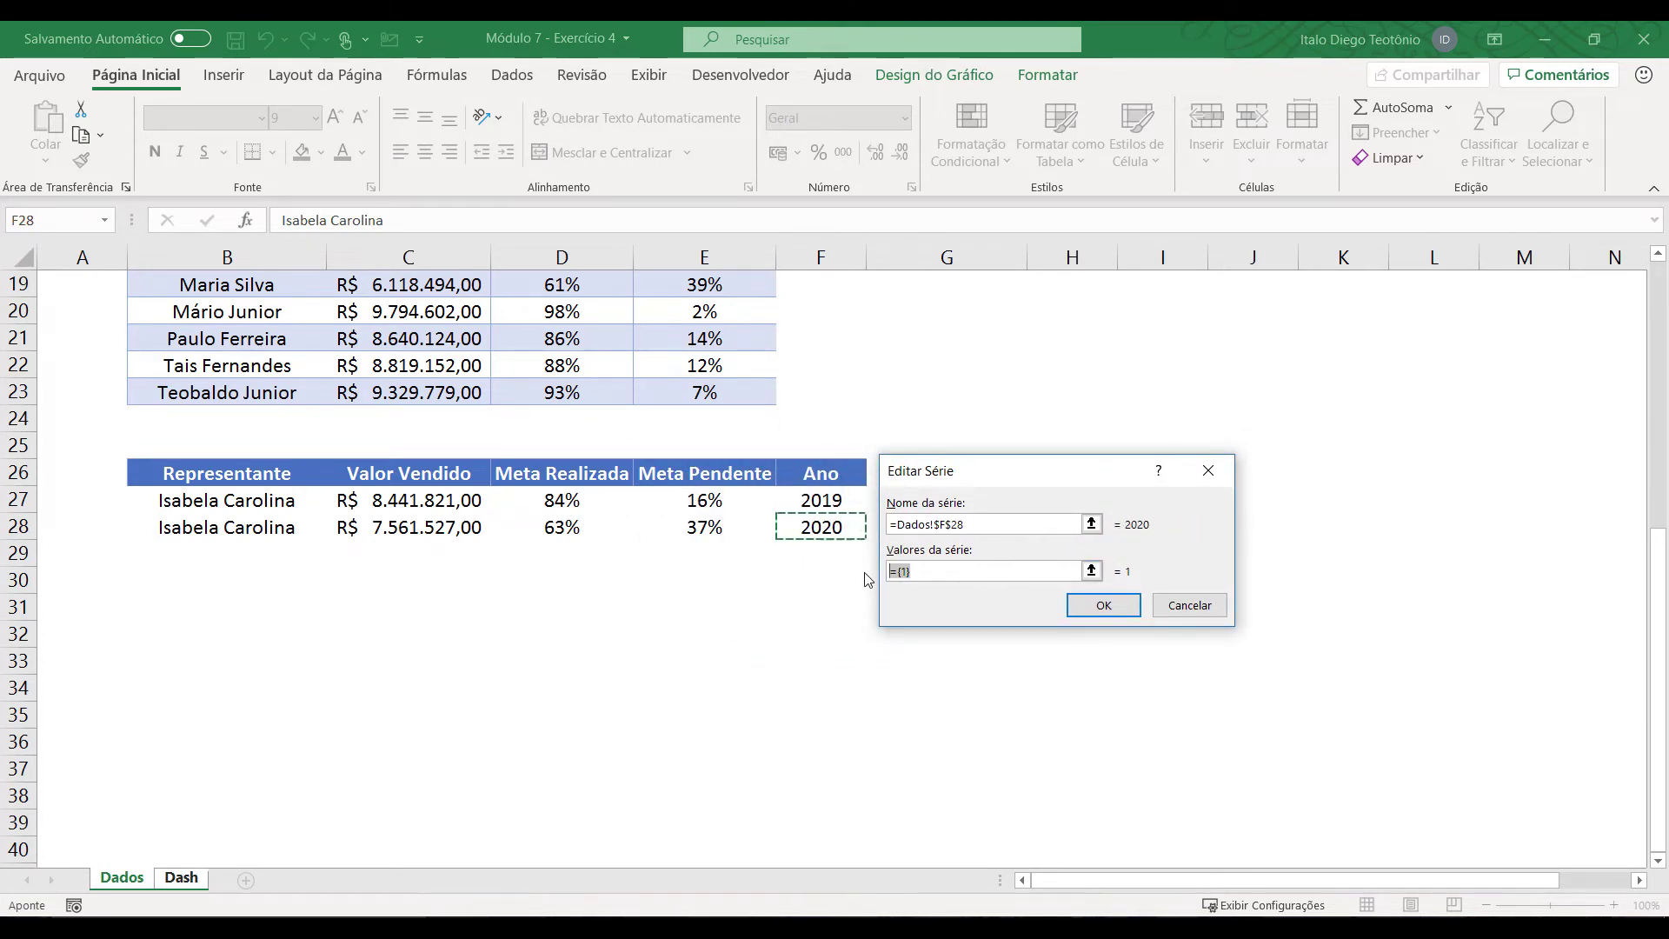
key(BackSpace)
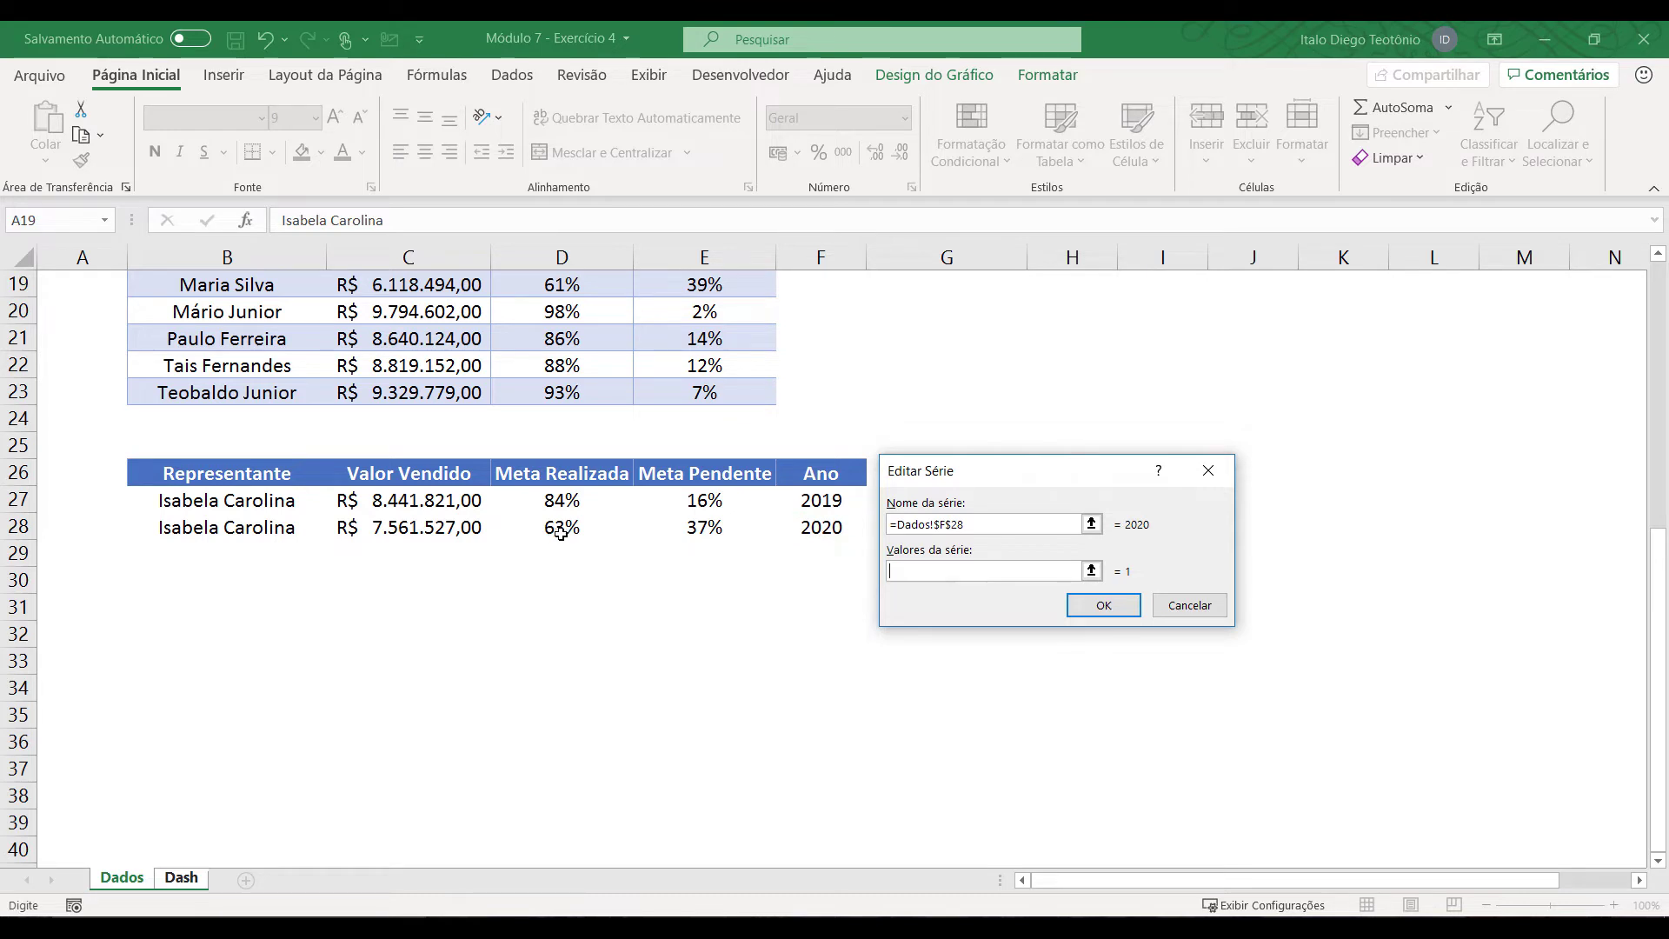
drag(549, 540, 707, 532)
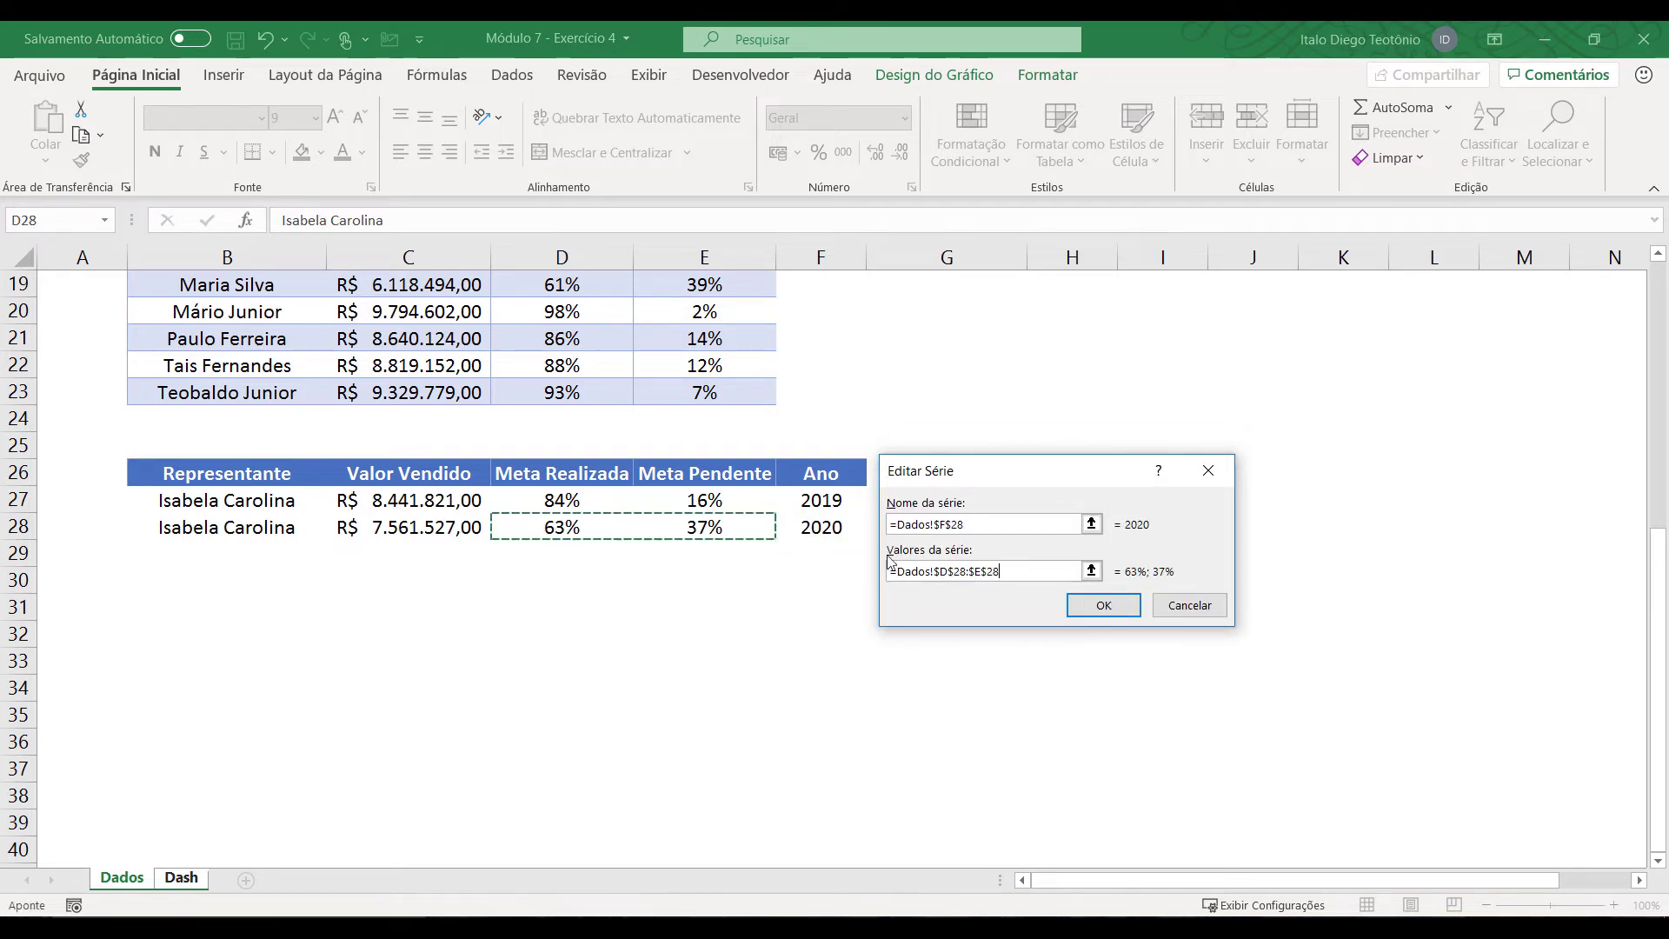
click(1094, 609)
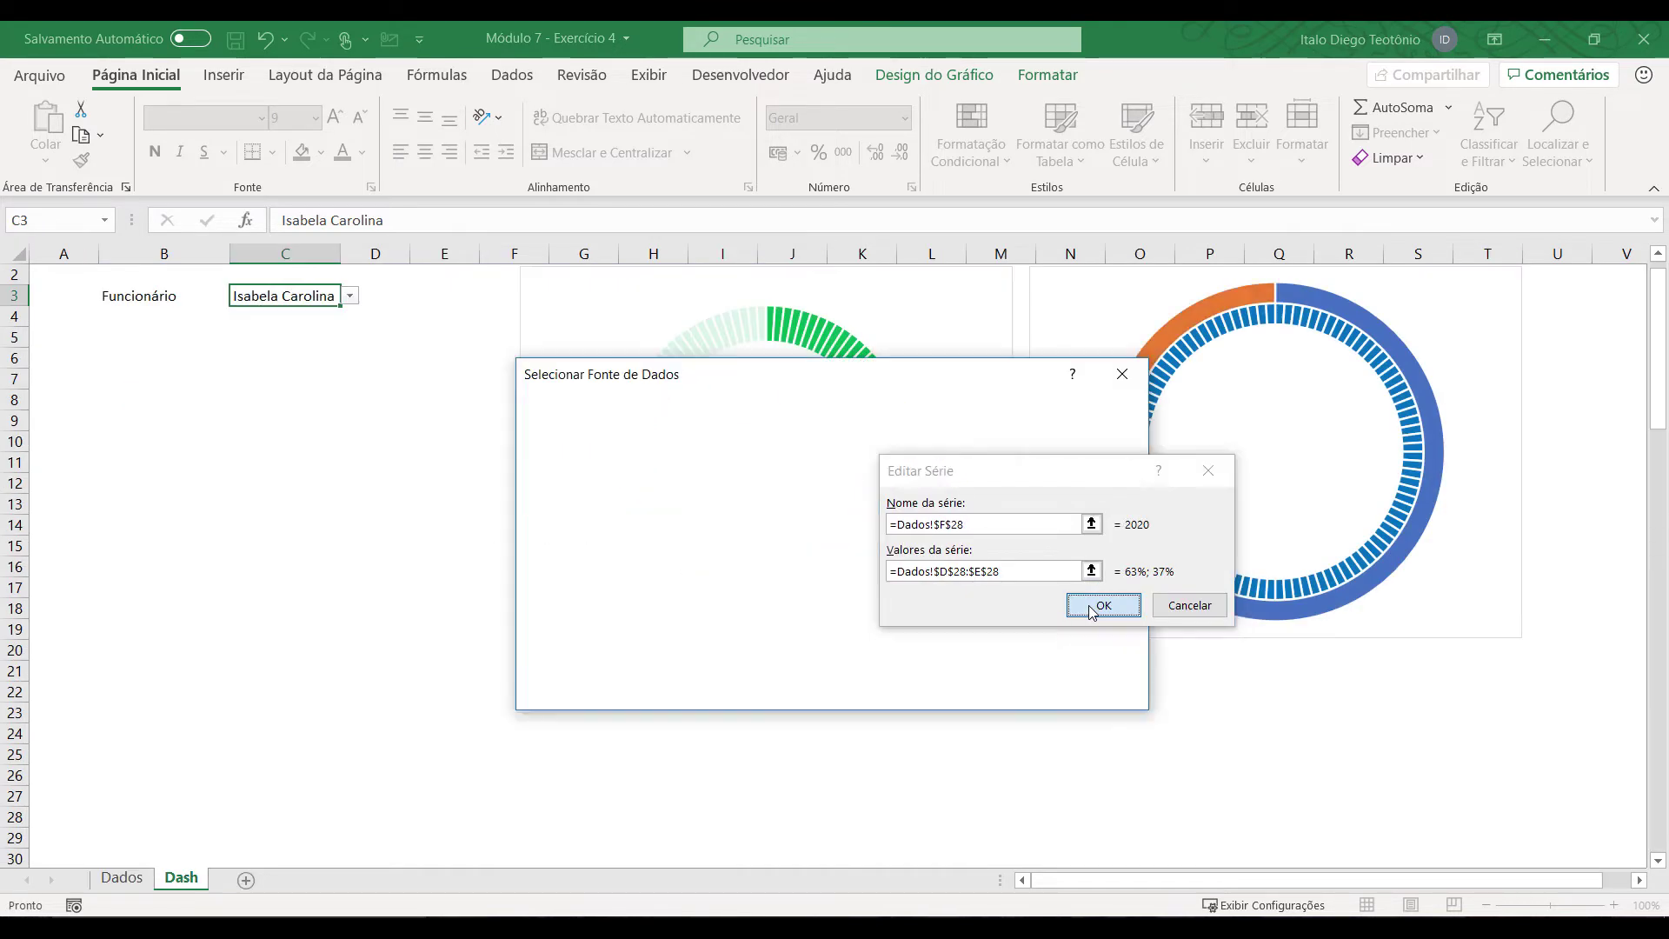
click(1037, 693)
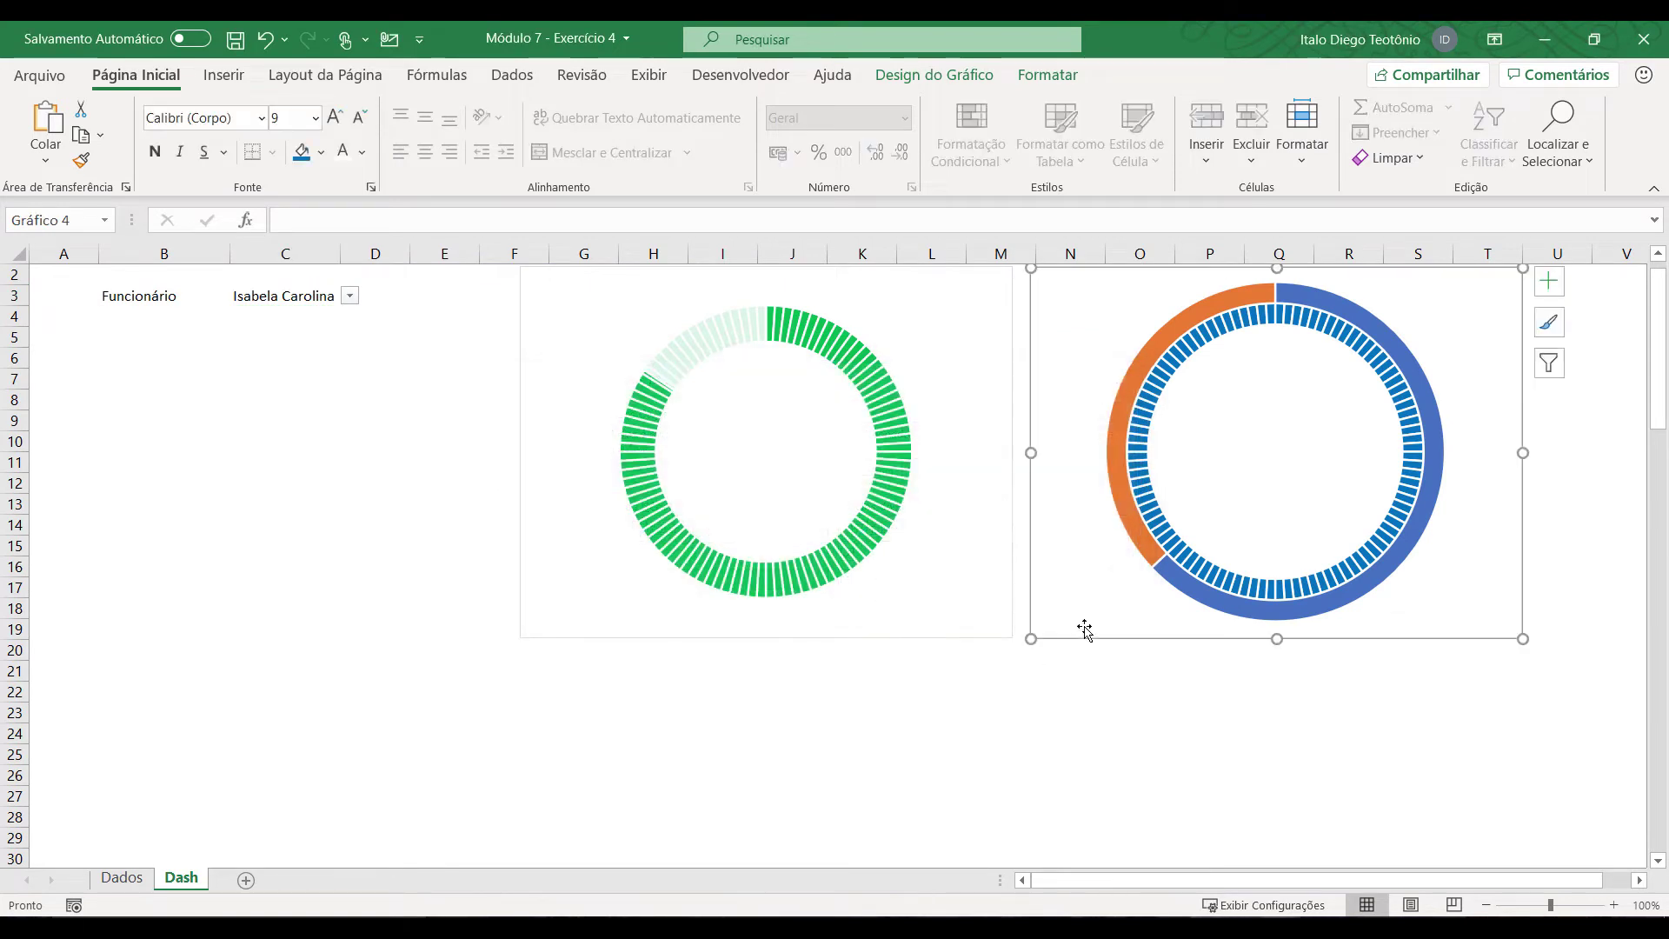
Step: Put the blue chart's 2020 series on the secondary axis, keeping the Rosca chart type
right_click(1134, 527)
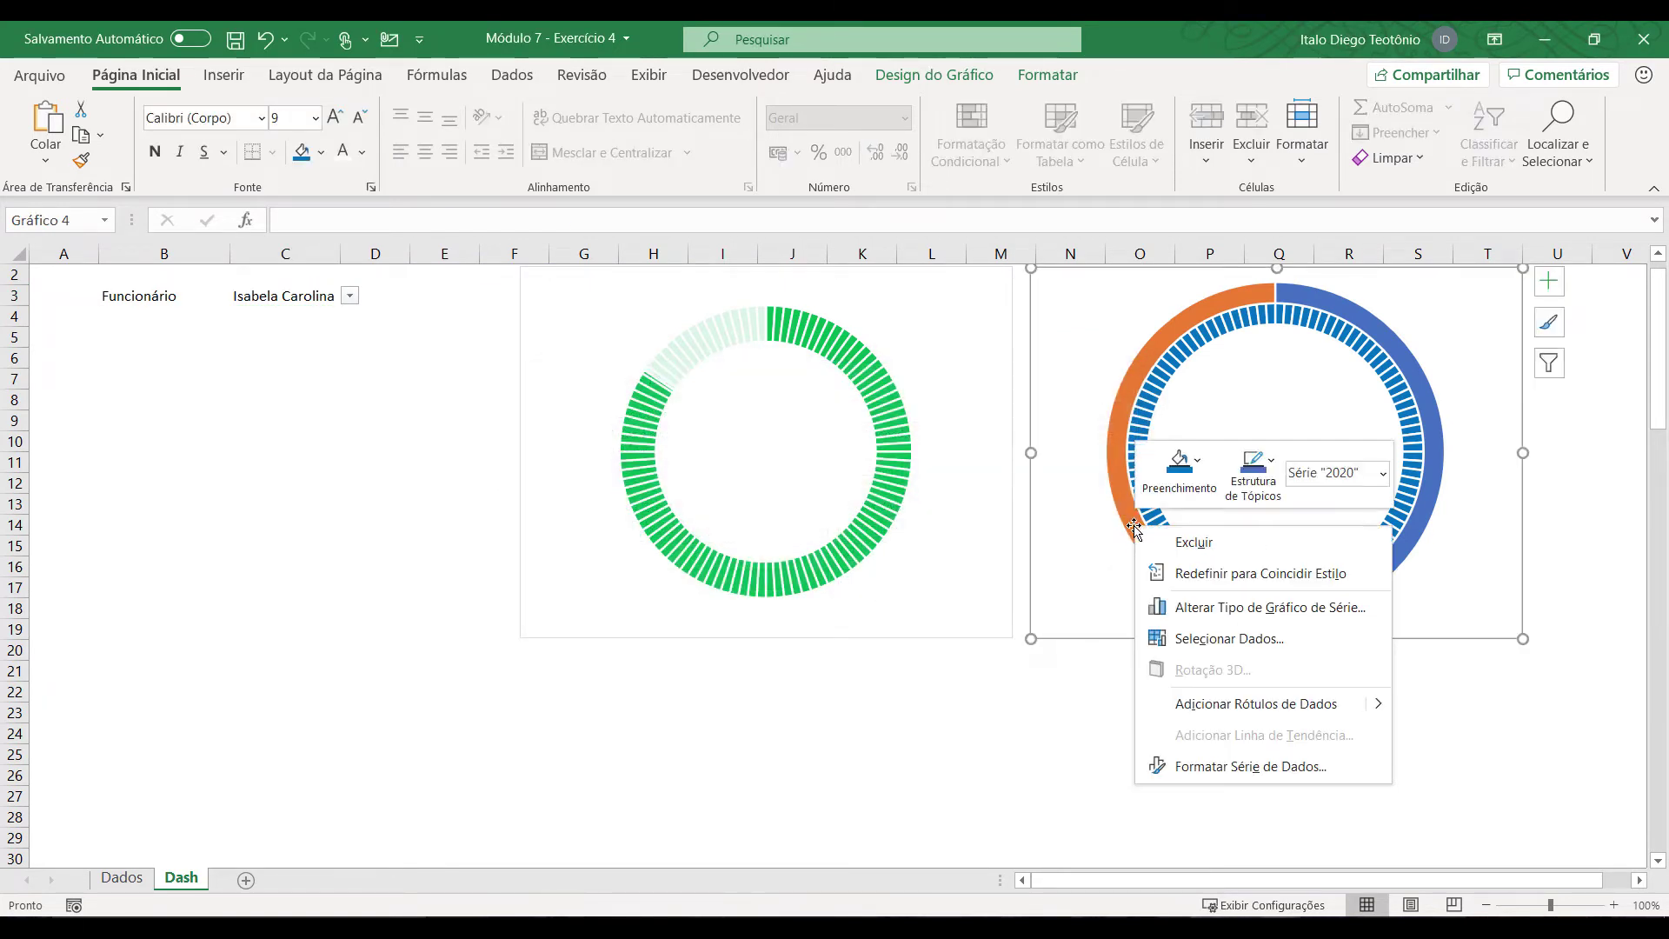
click(1213, 609)
click(1116, 660)
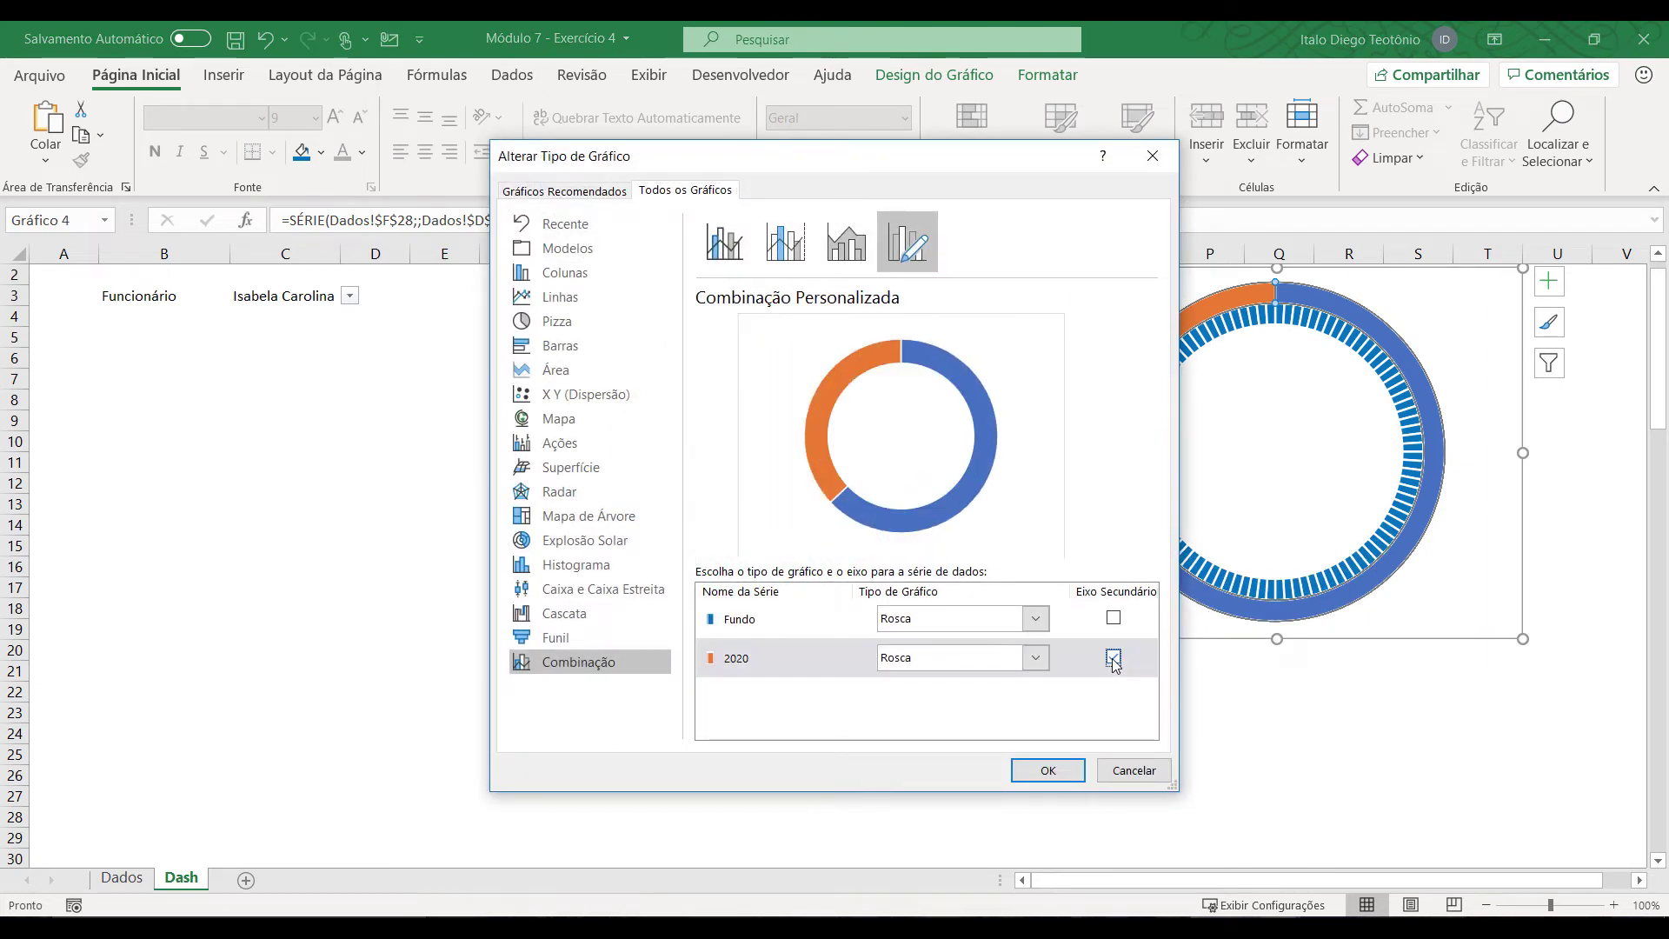
click(1046, 771)
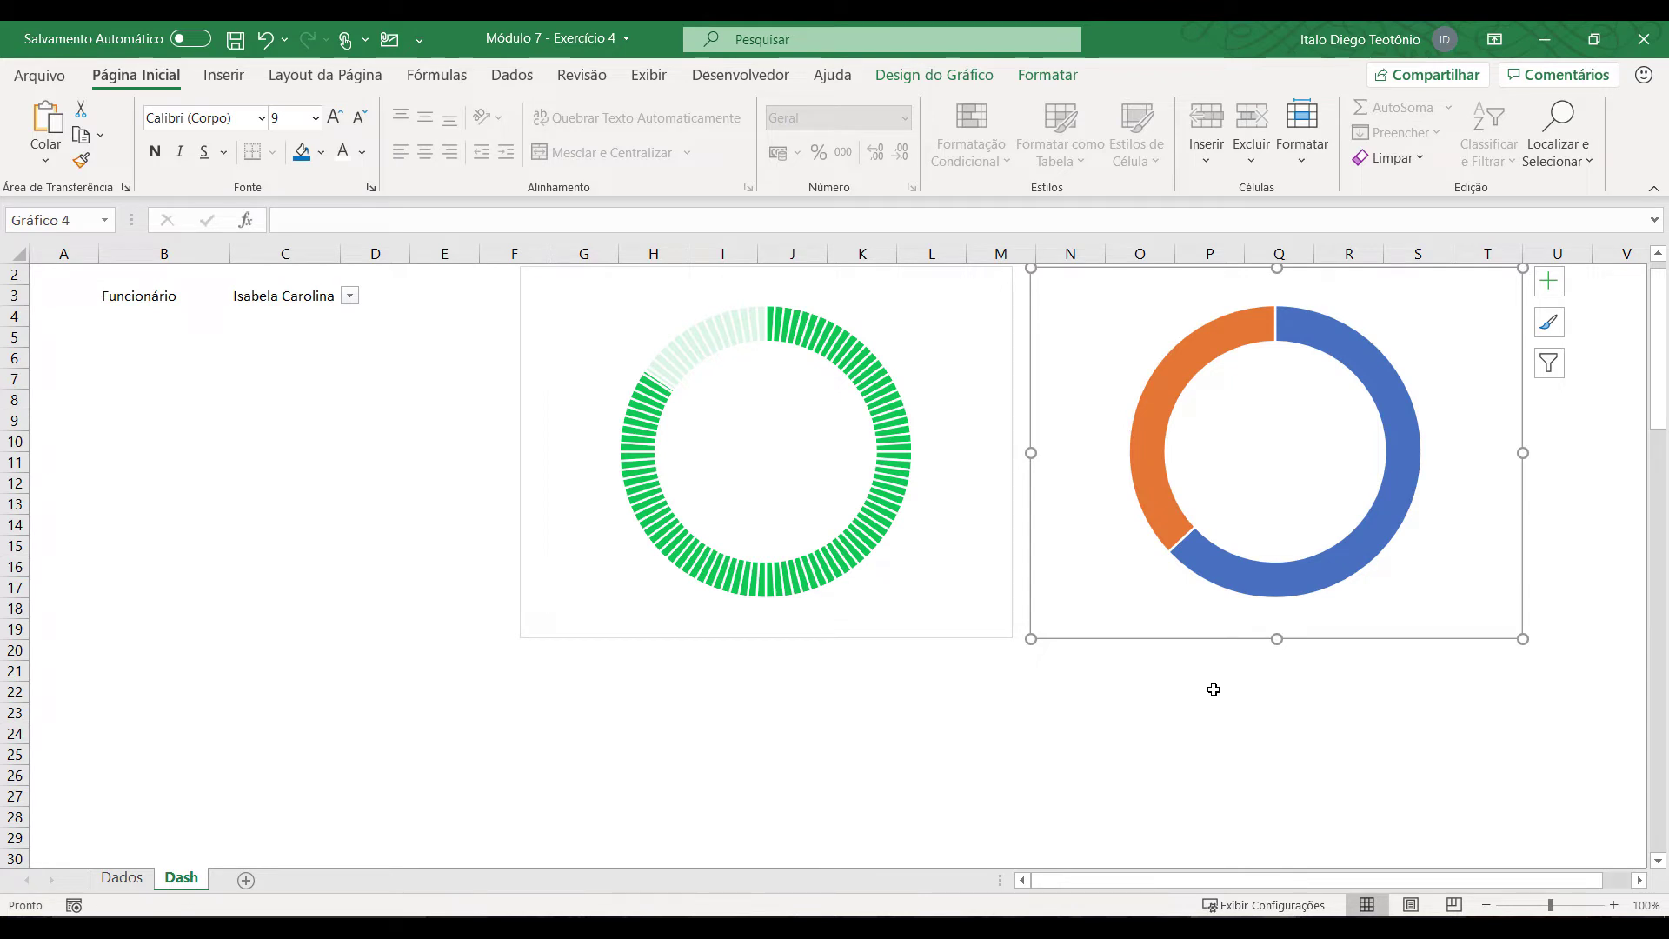
Step: Set the large Meta Realizada slice of the 2020 series to no fill
click(1339, 569)
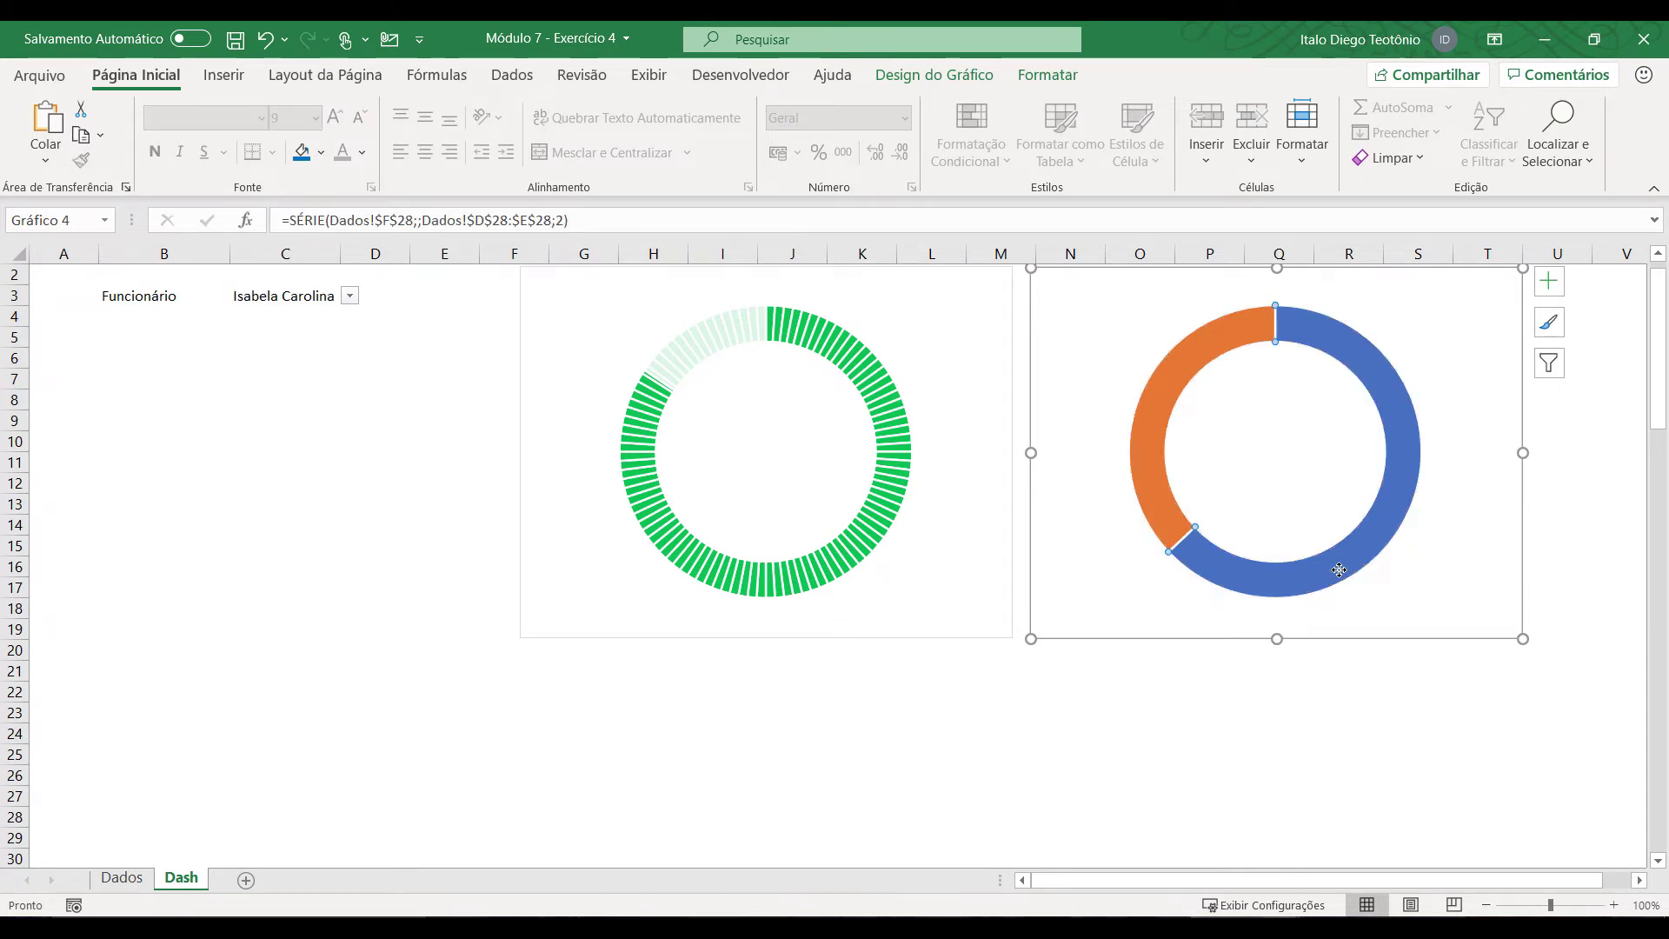
right_click(1338, 569)
click(1405, 812)
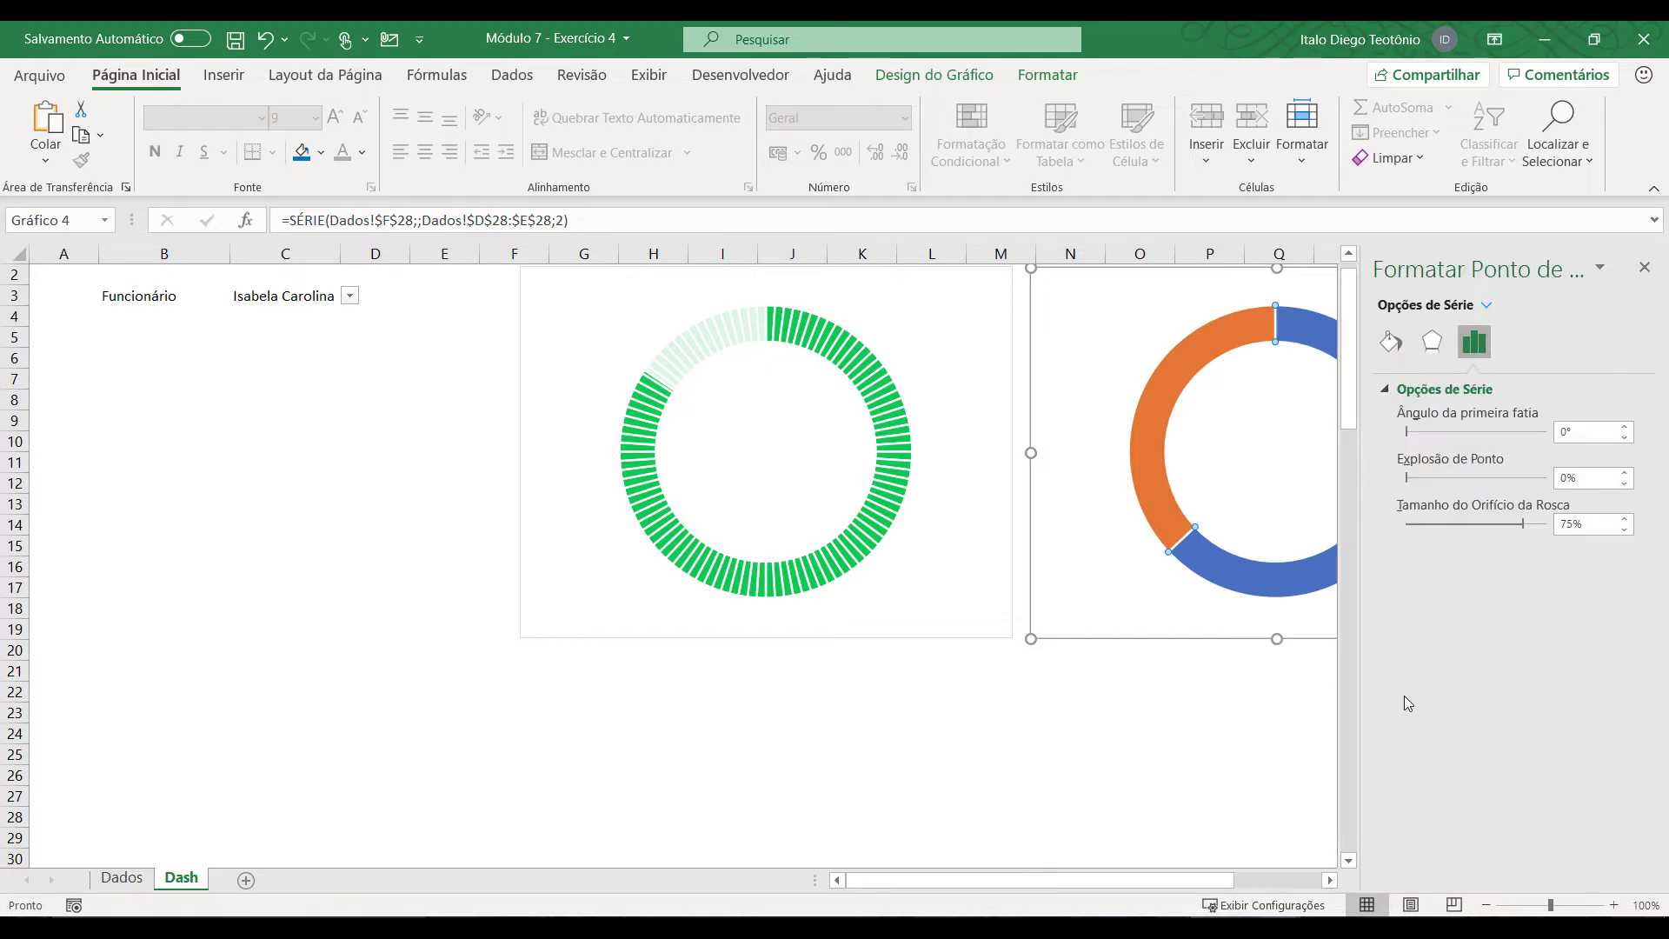
click(1391, 343)
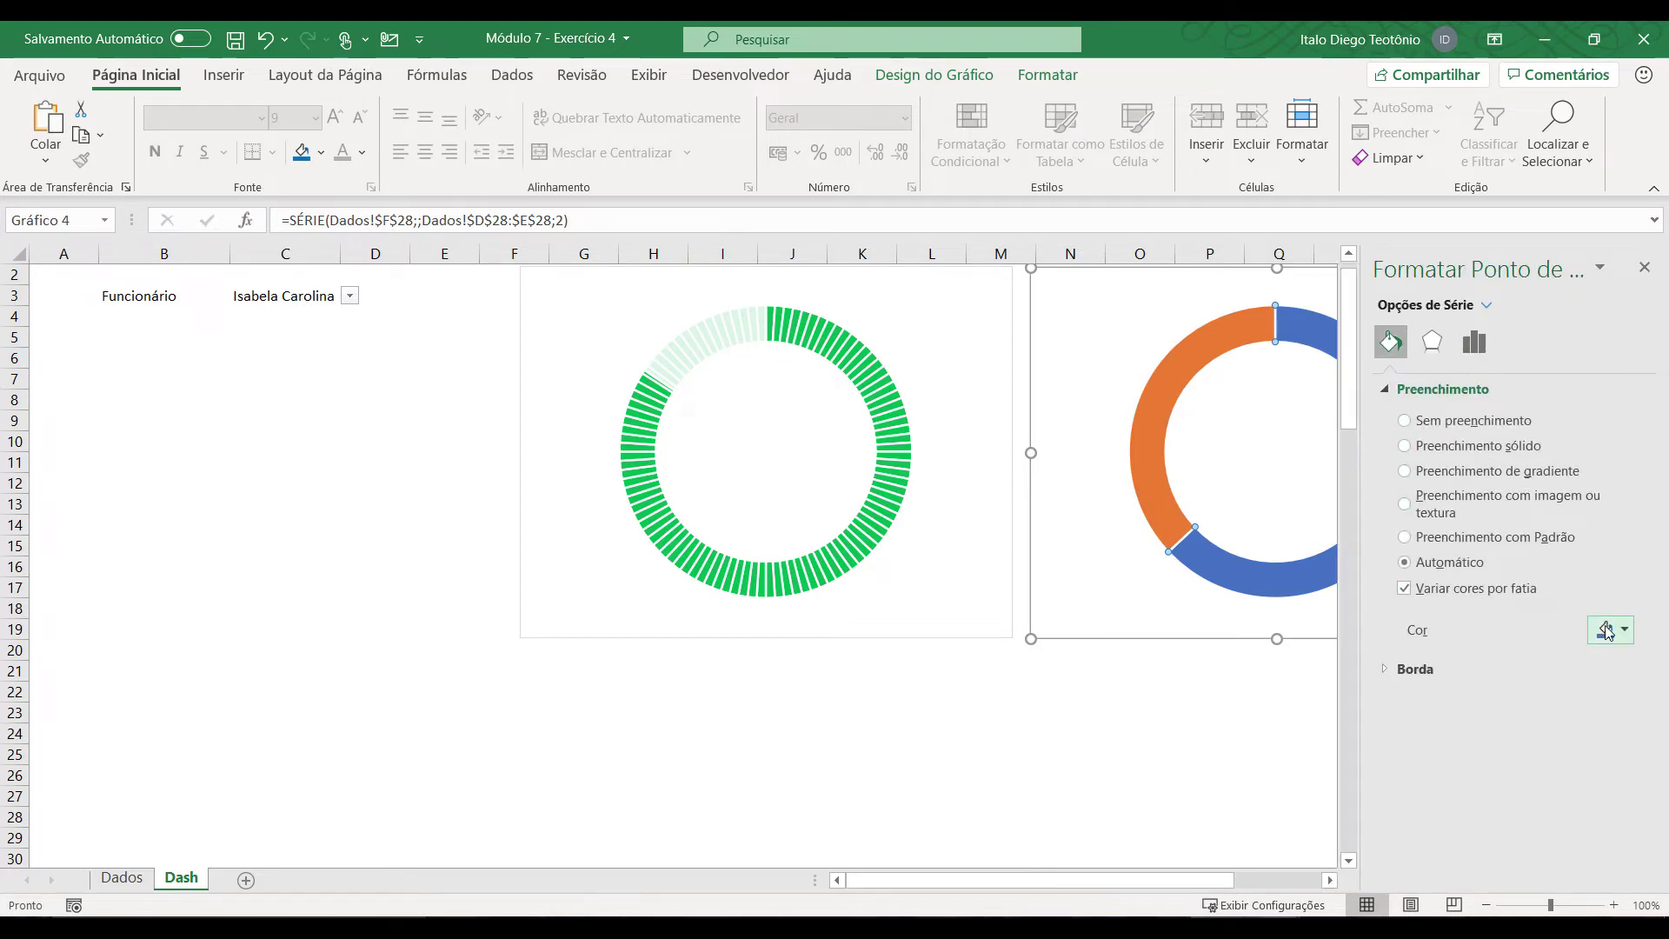
click(1607, 631)
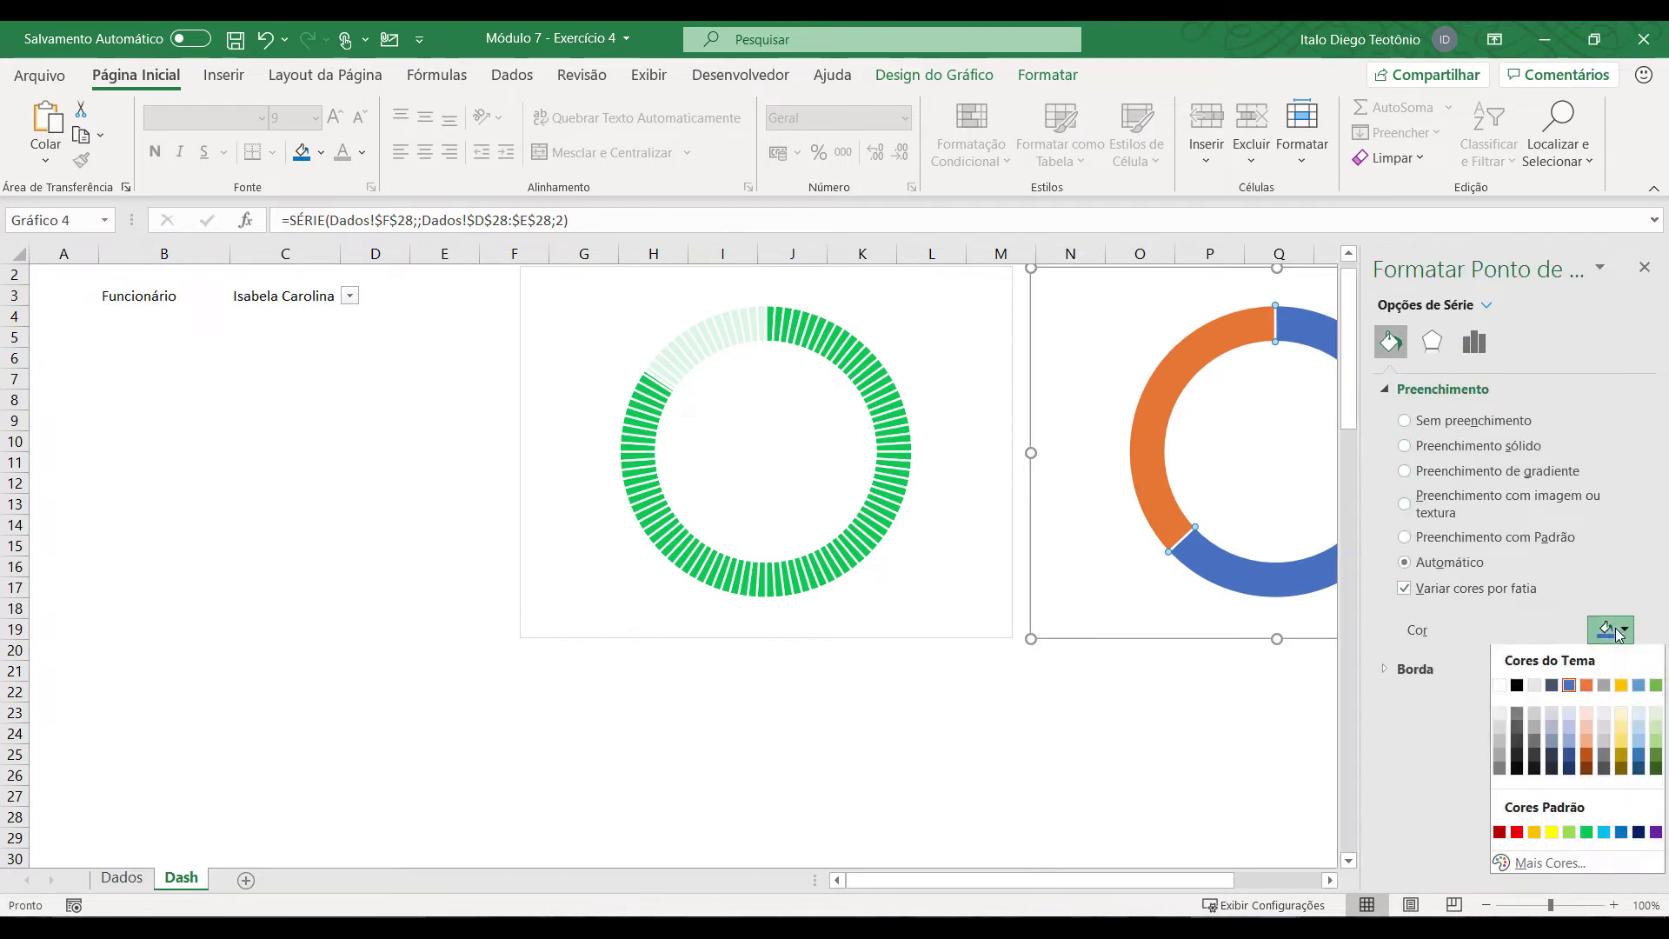
click(1403, 420)
Step: Fill the orange Meta Pendente slice of the 2020 series with solid white at 15% transparency
click(1171, 392)
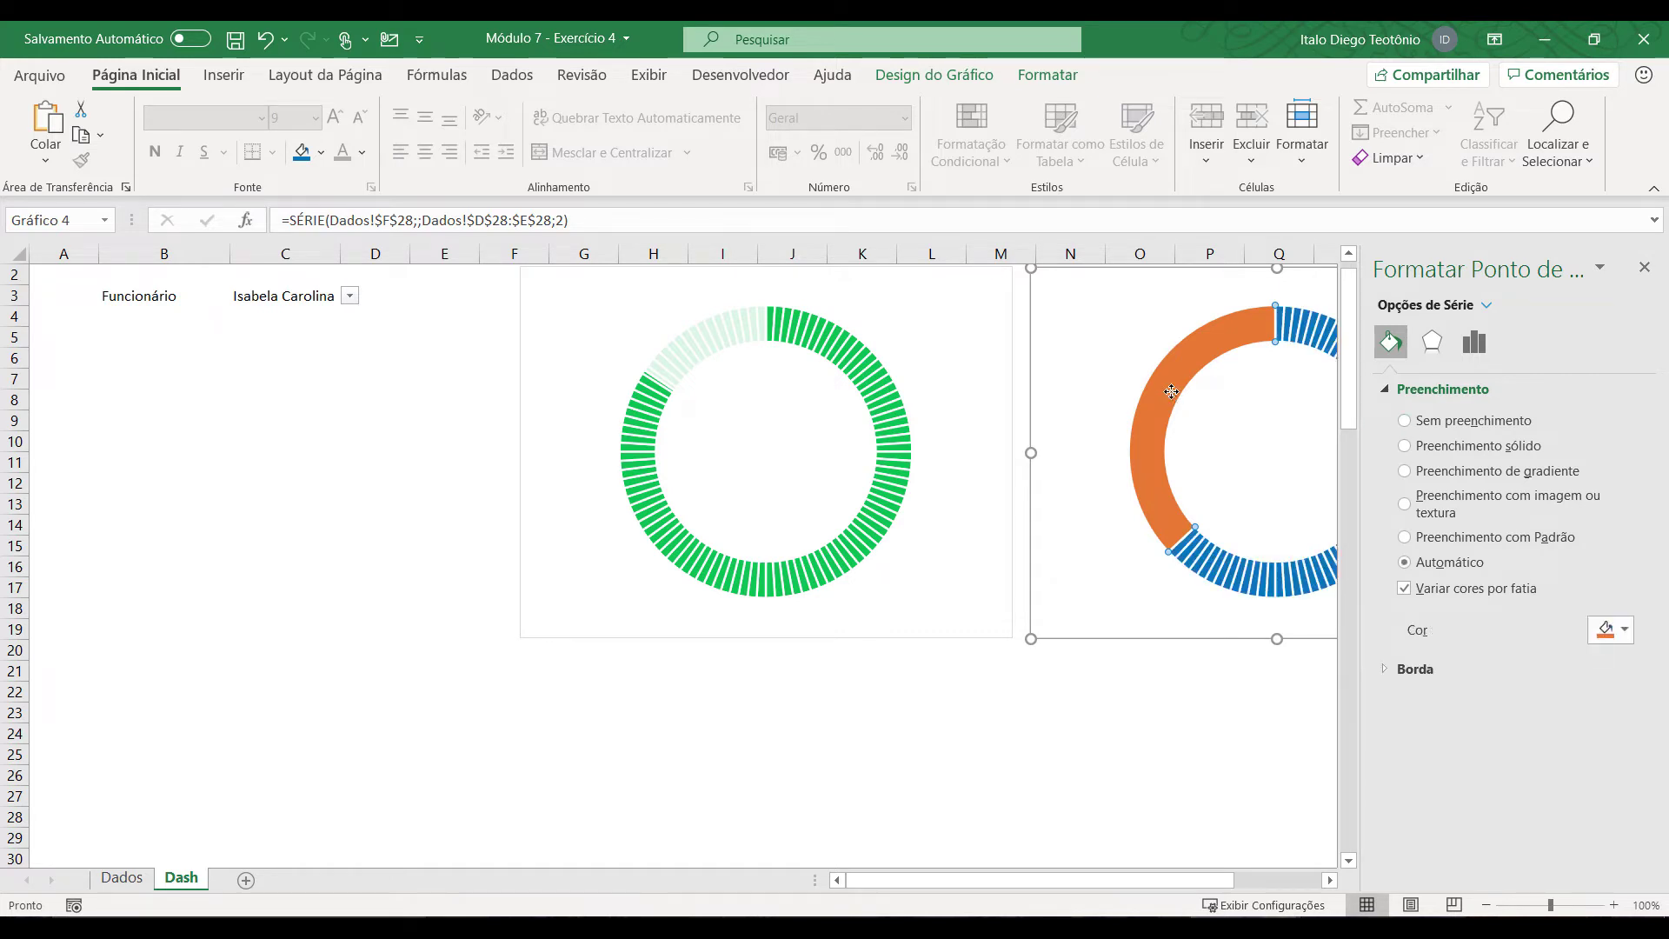
click(1610, 632)
click(1499, 686)
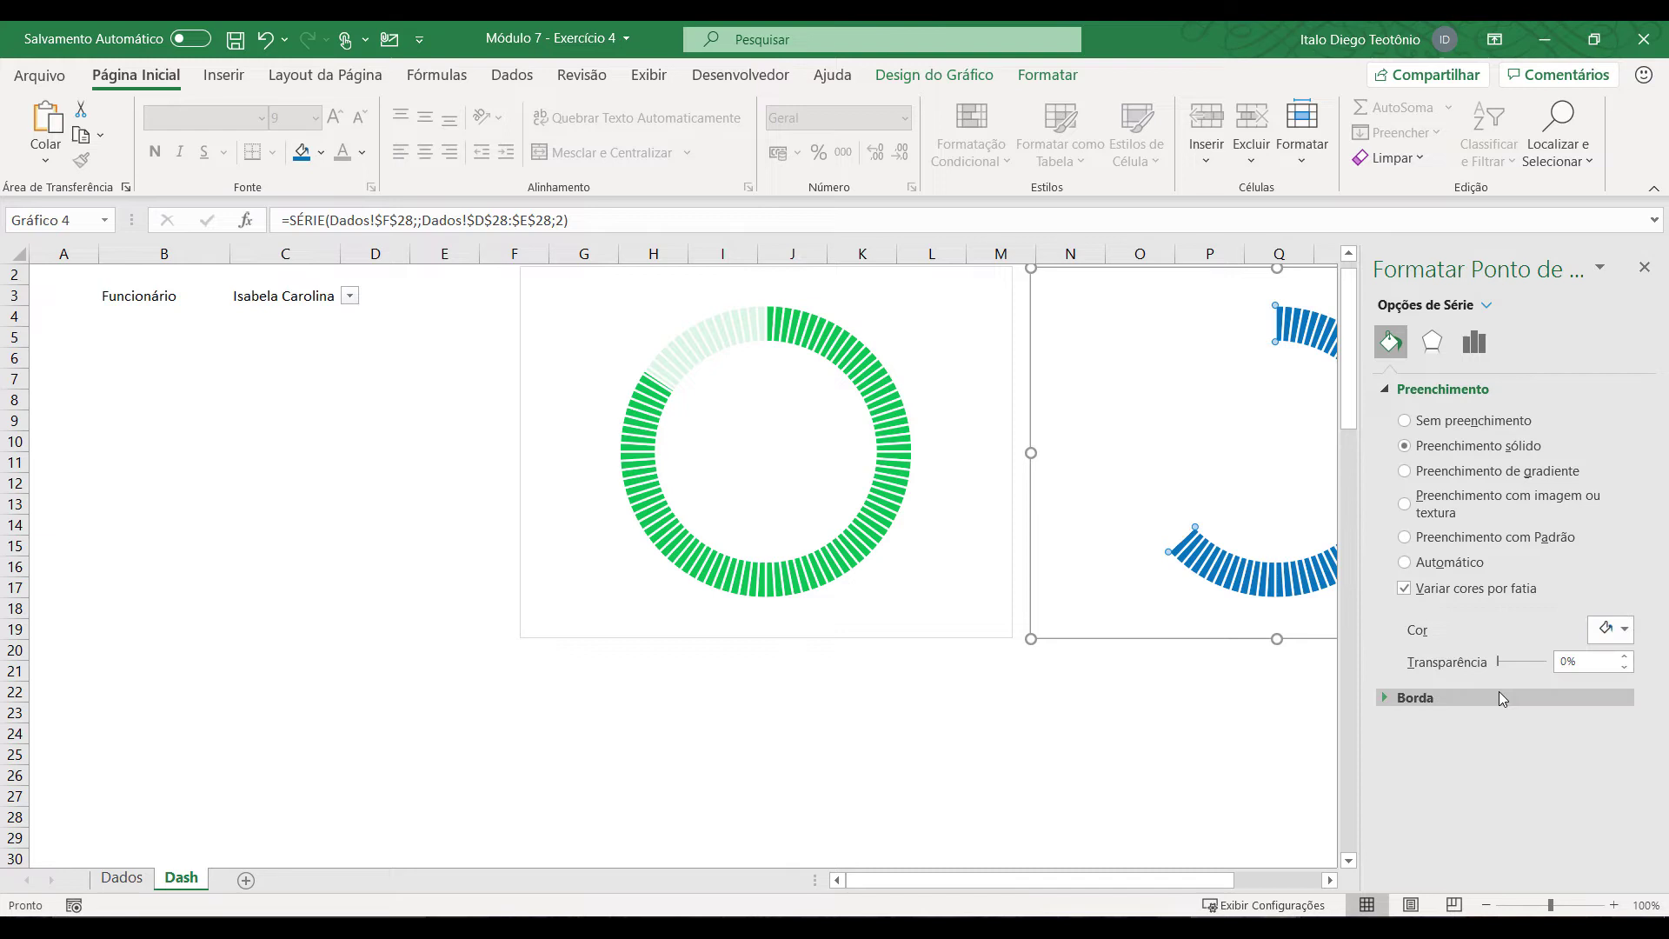
click(1581, 661)
text(15)
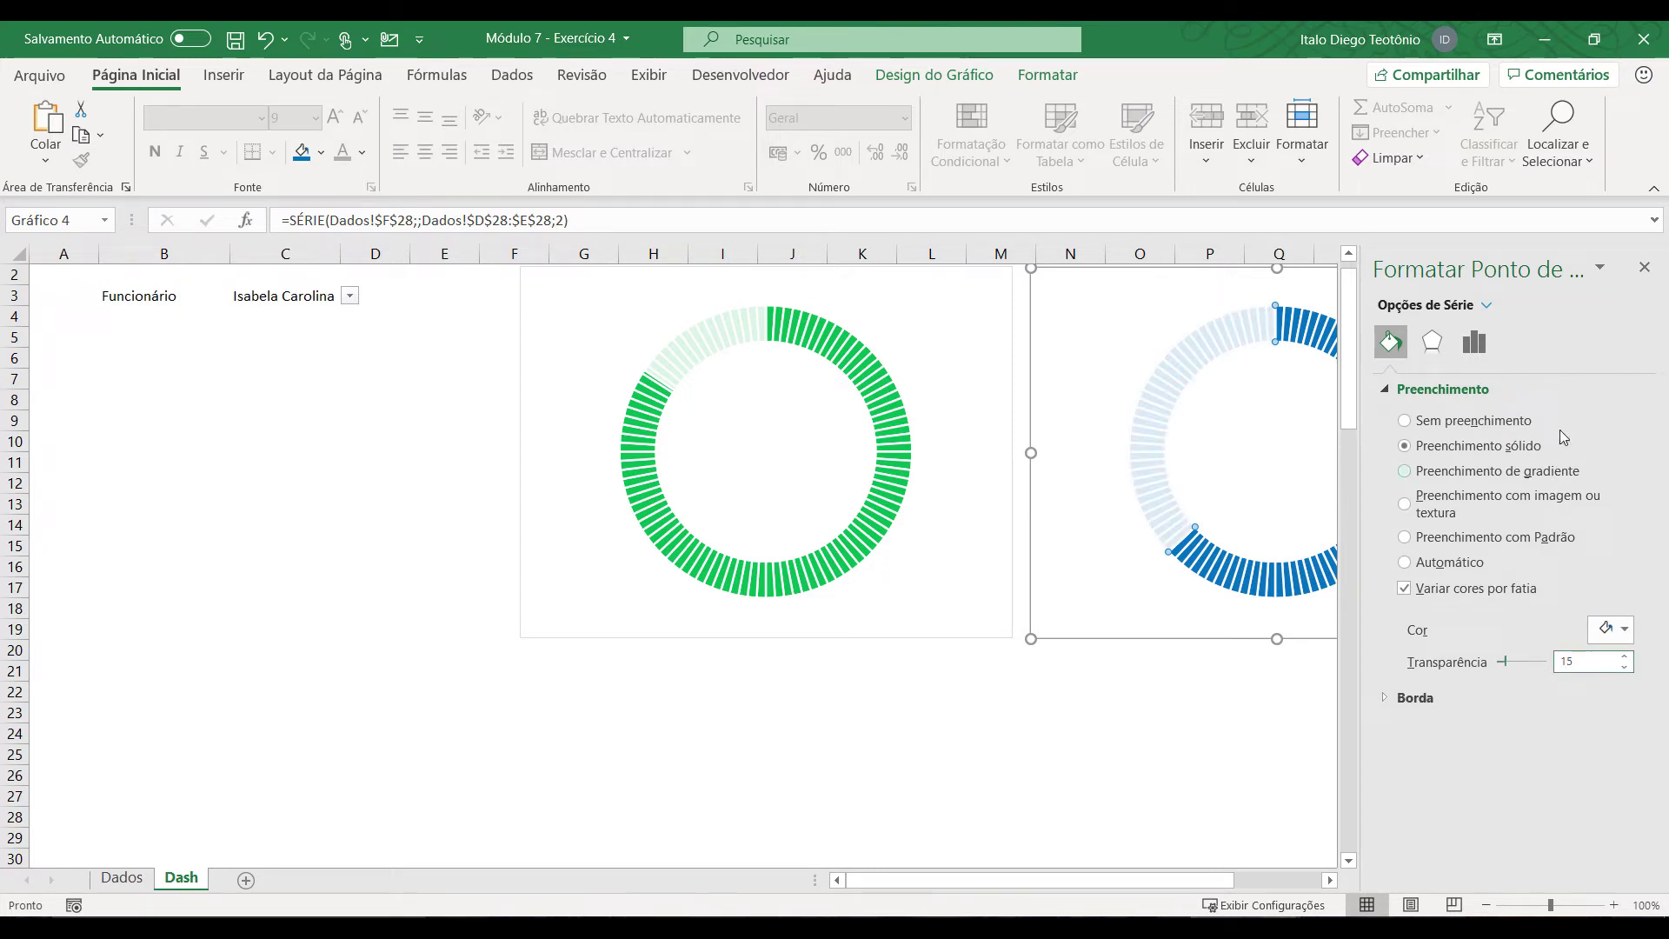
click(1646, 270)
click(1241, 717)
scroll(810, 510, up, 1)
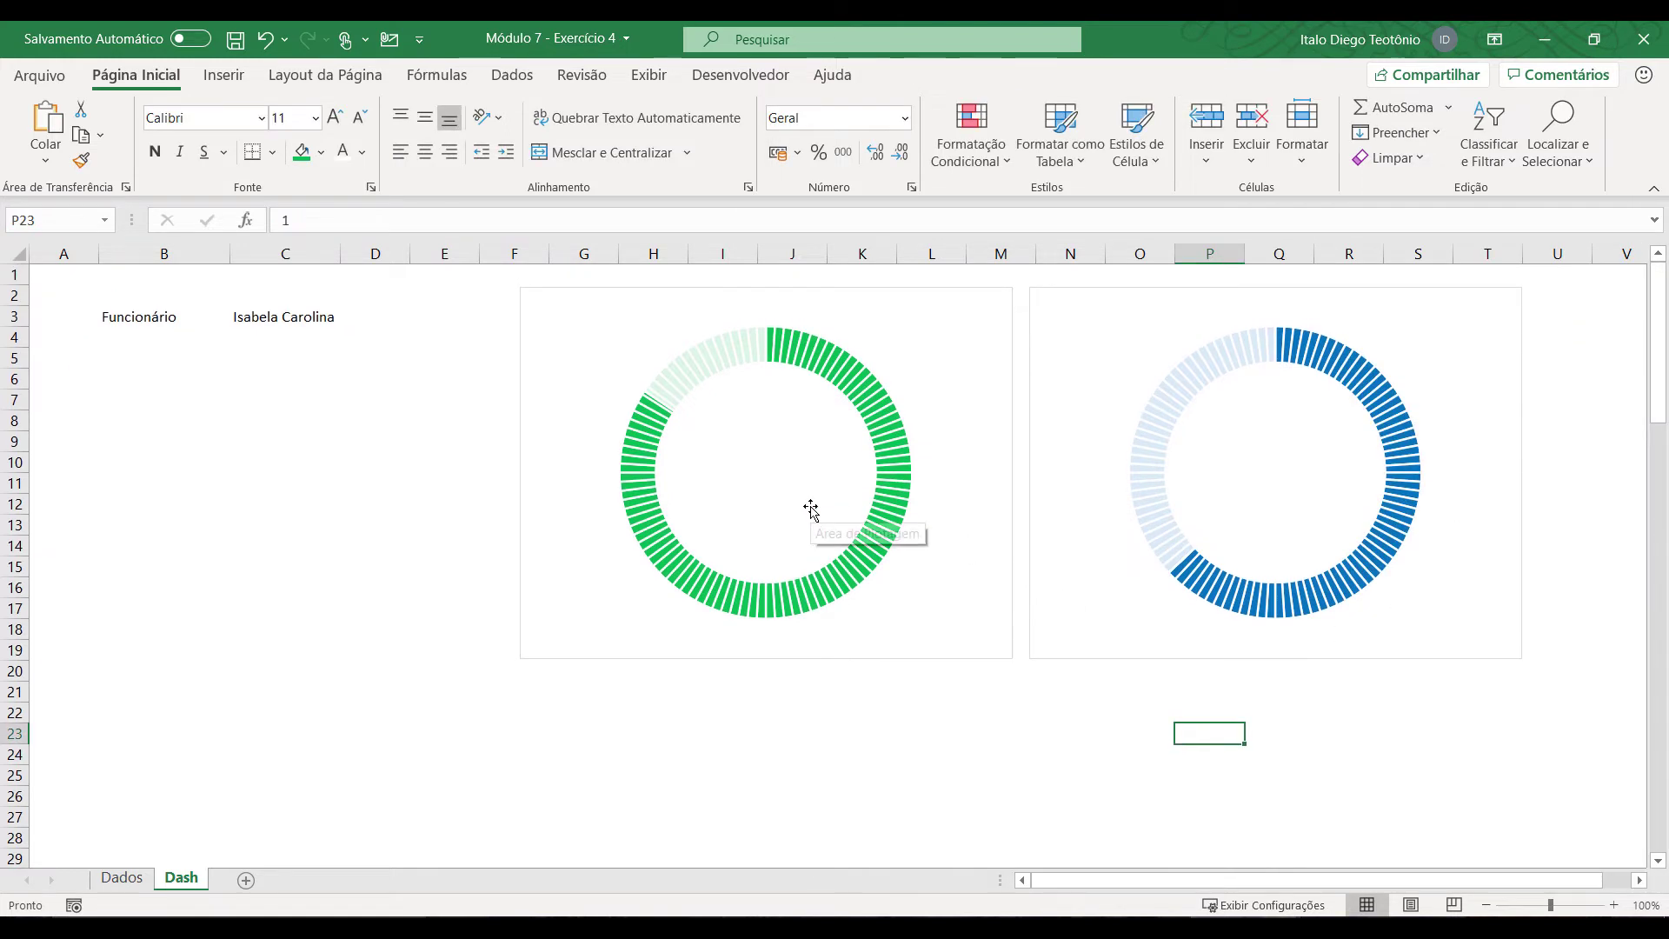
Step: Change the employee selected in cell C3 twice to test both doughnut charts with different employees
click(298, 319)
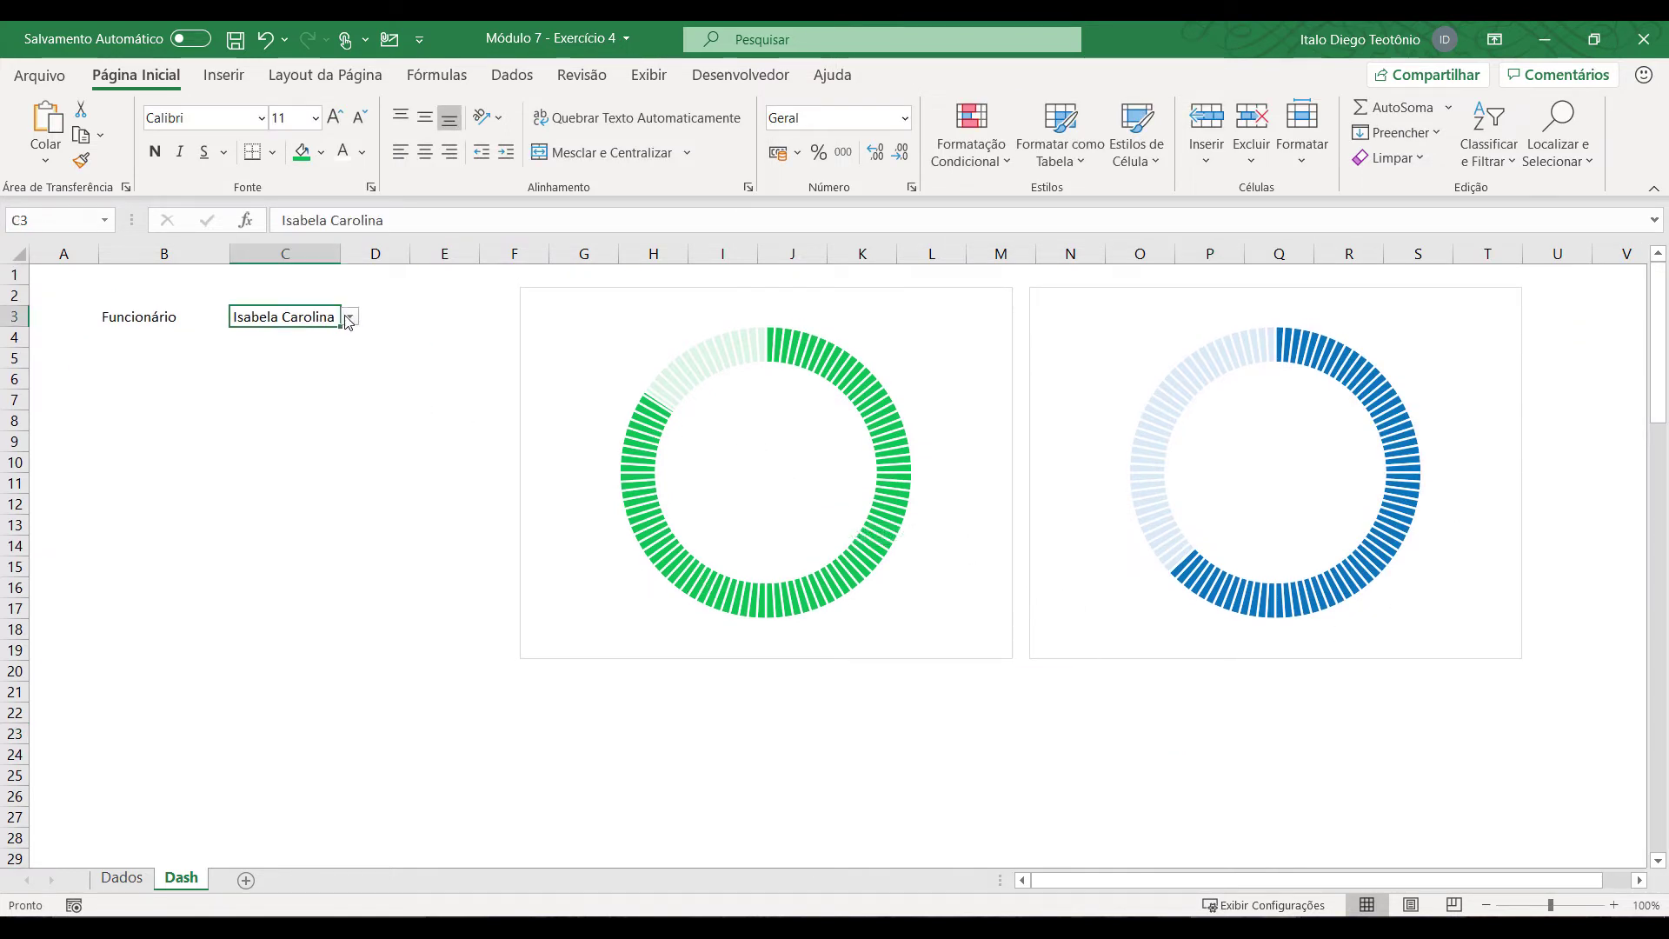
click(350, 317)
click(303, 395)
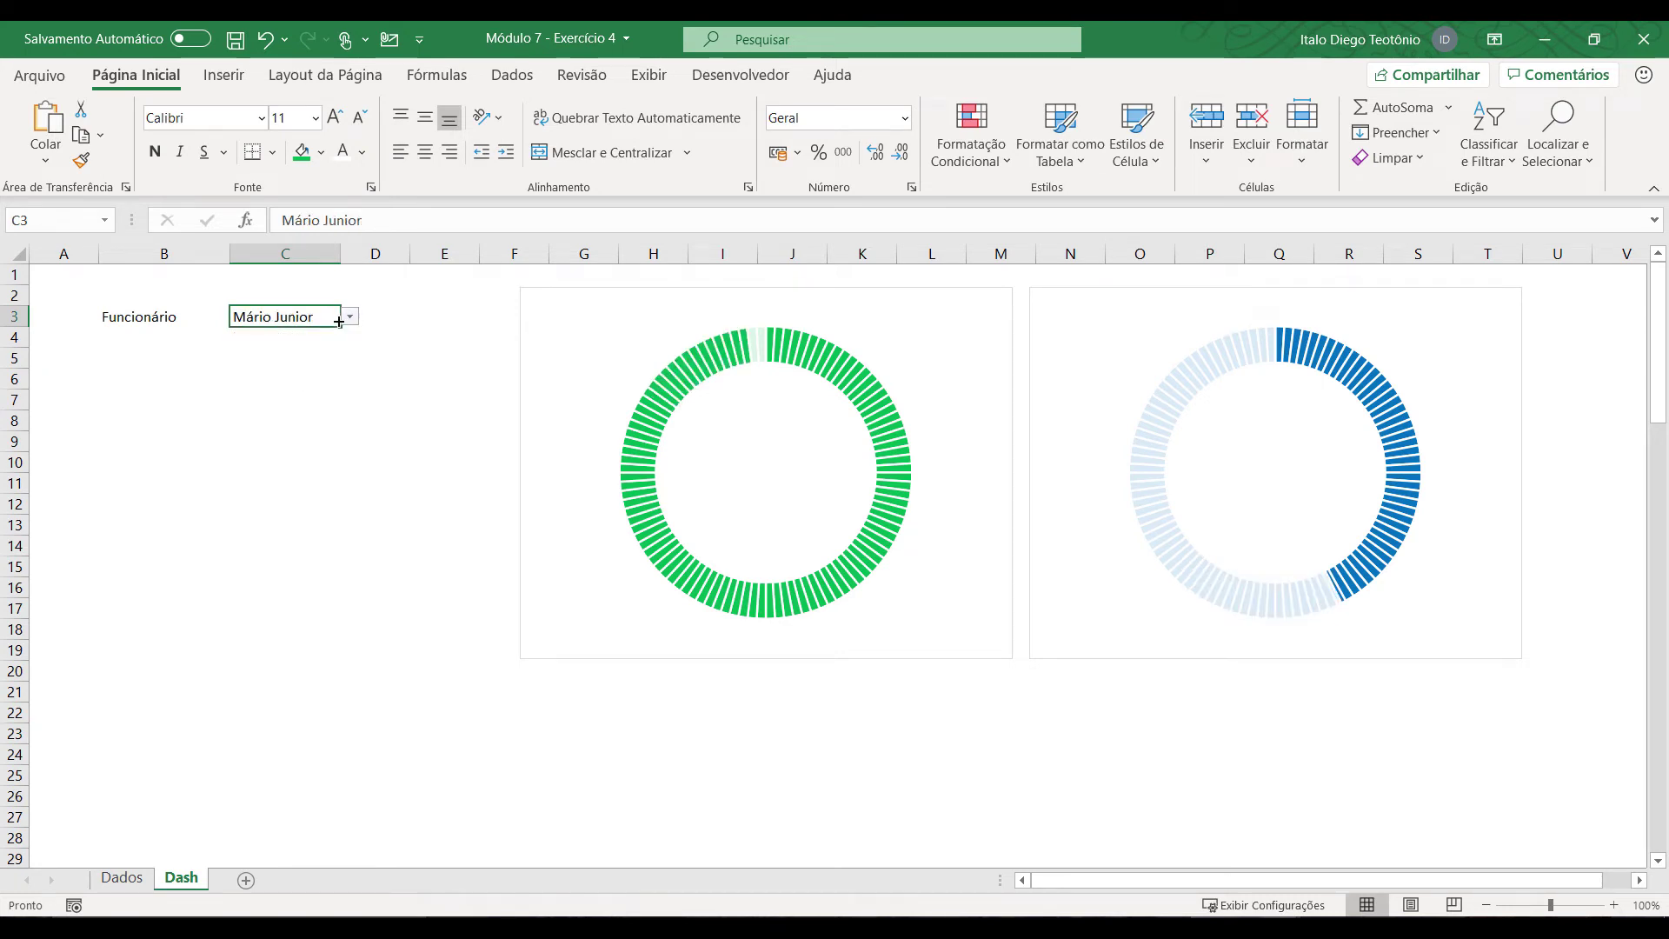
click(349, 317)
click(310, 422)
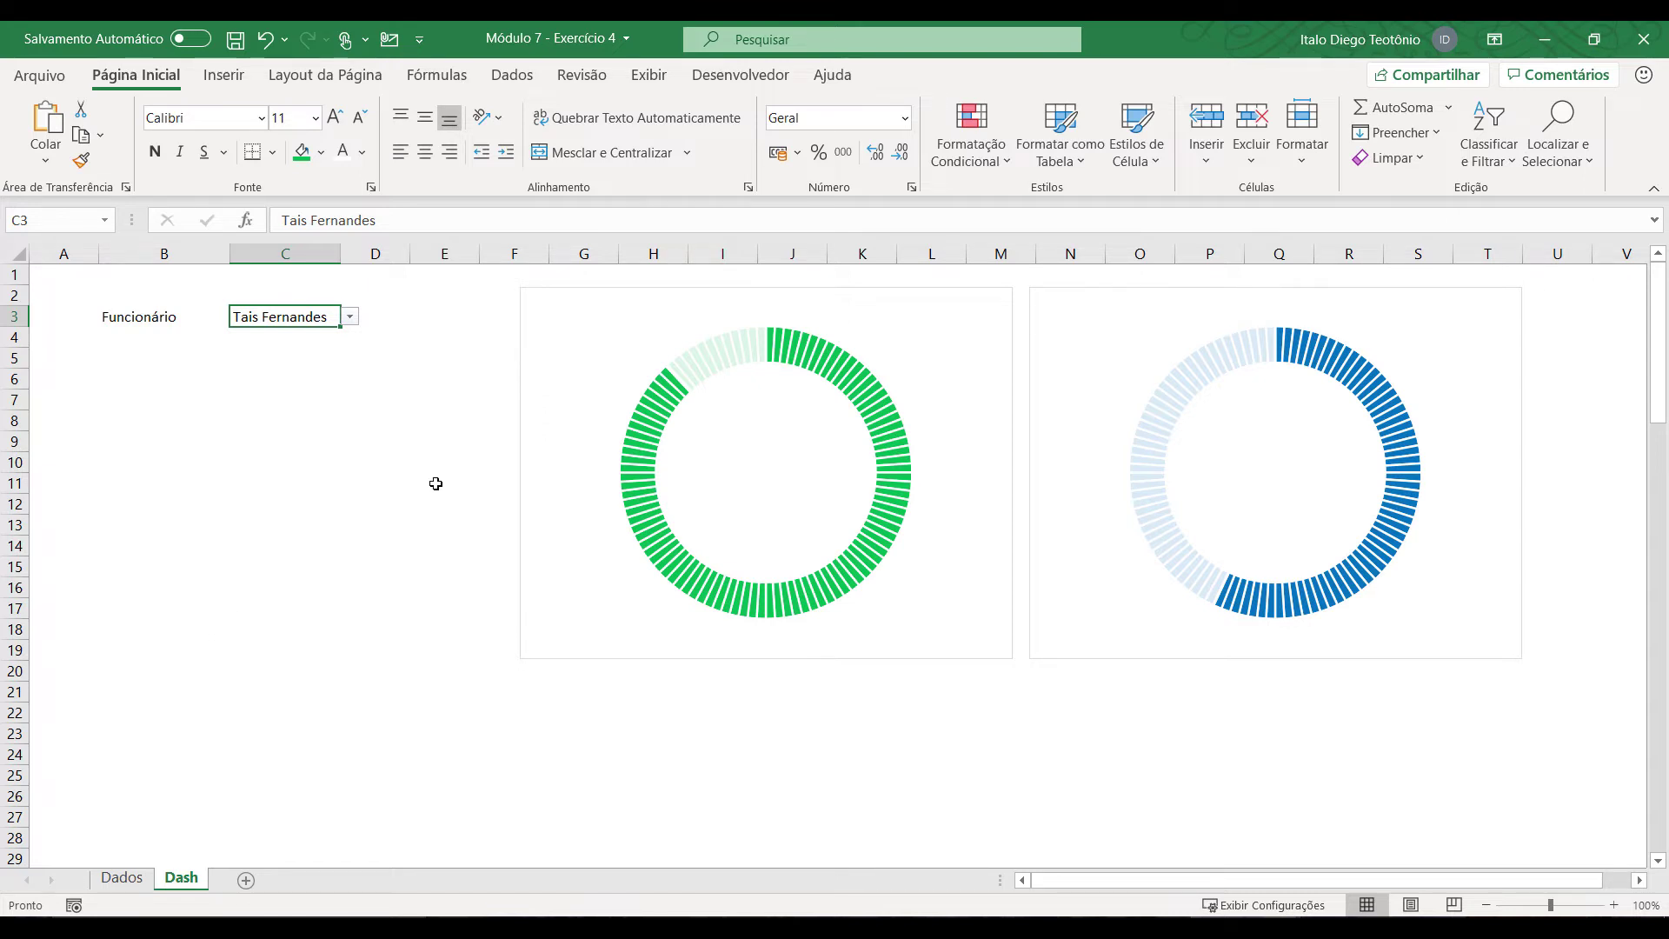
Step: Draw a text box about 2.1 cm high and 4.4 cm wide in the centre of the green doughnut chart
click(223, 75)
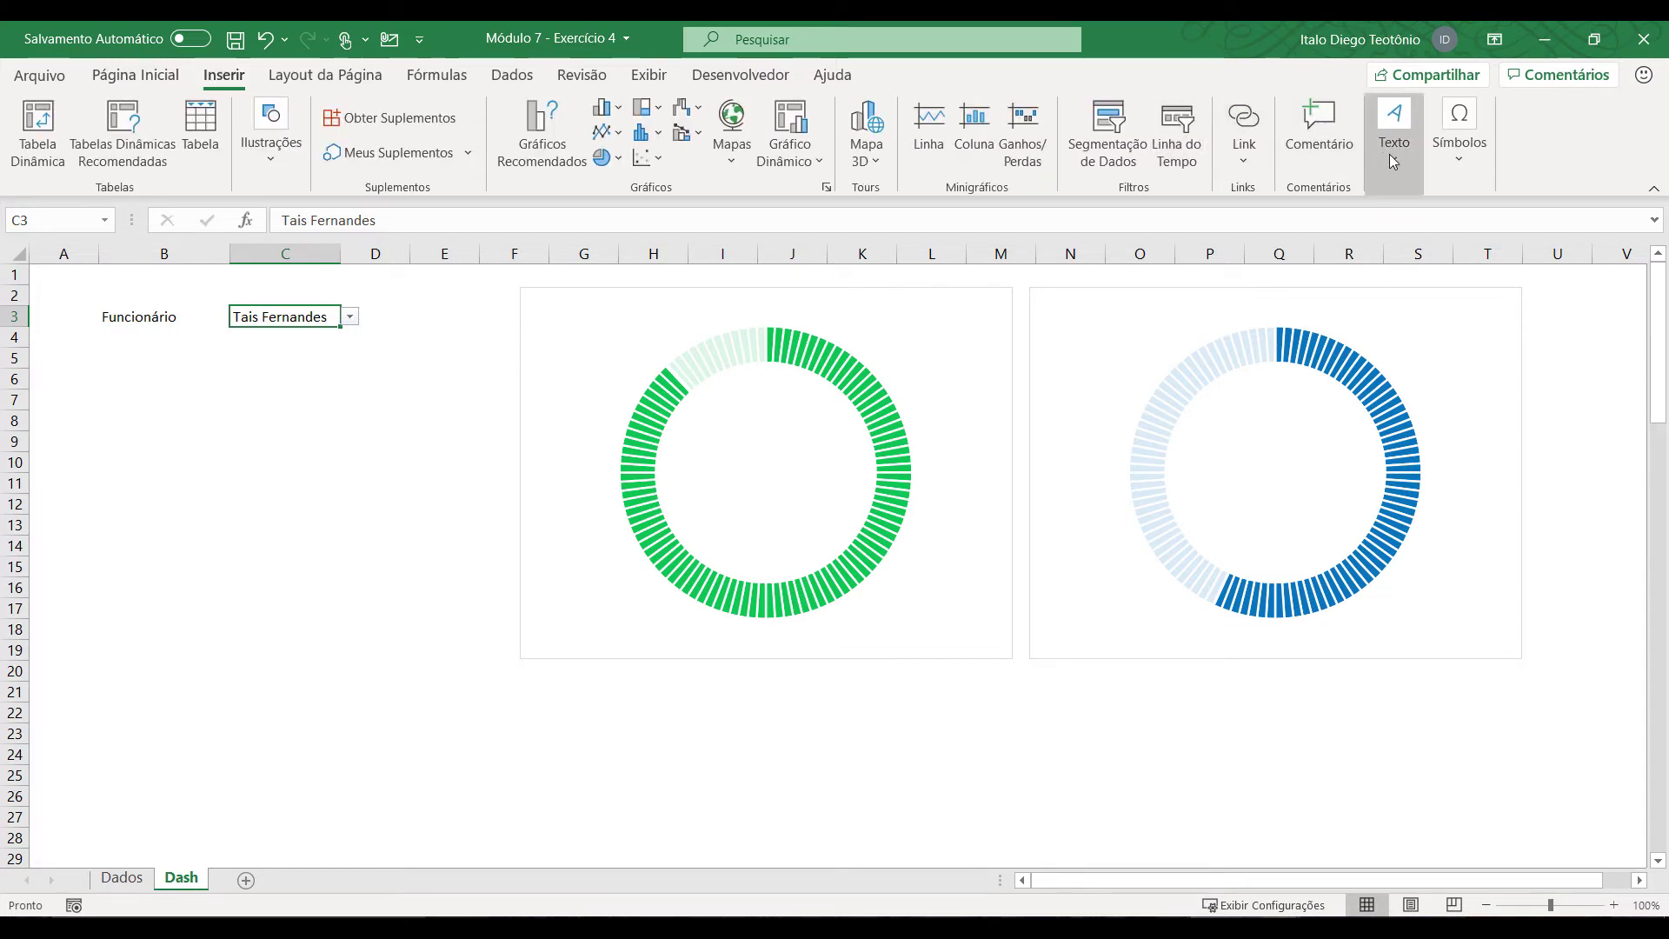
click(1389, 154)
click(1389, 230)
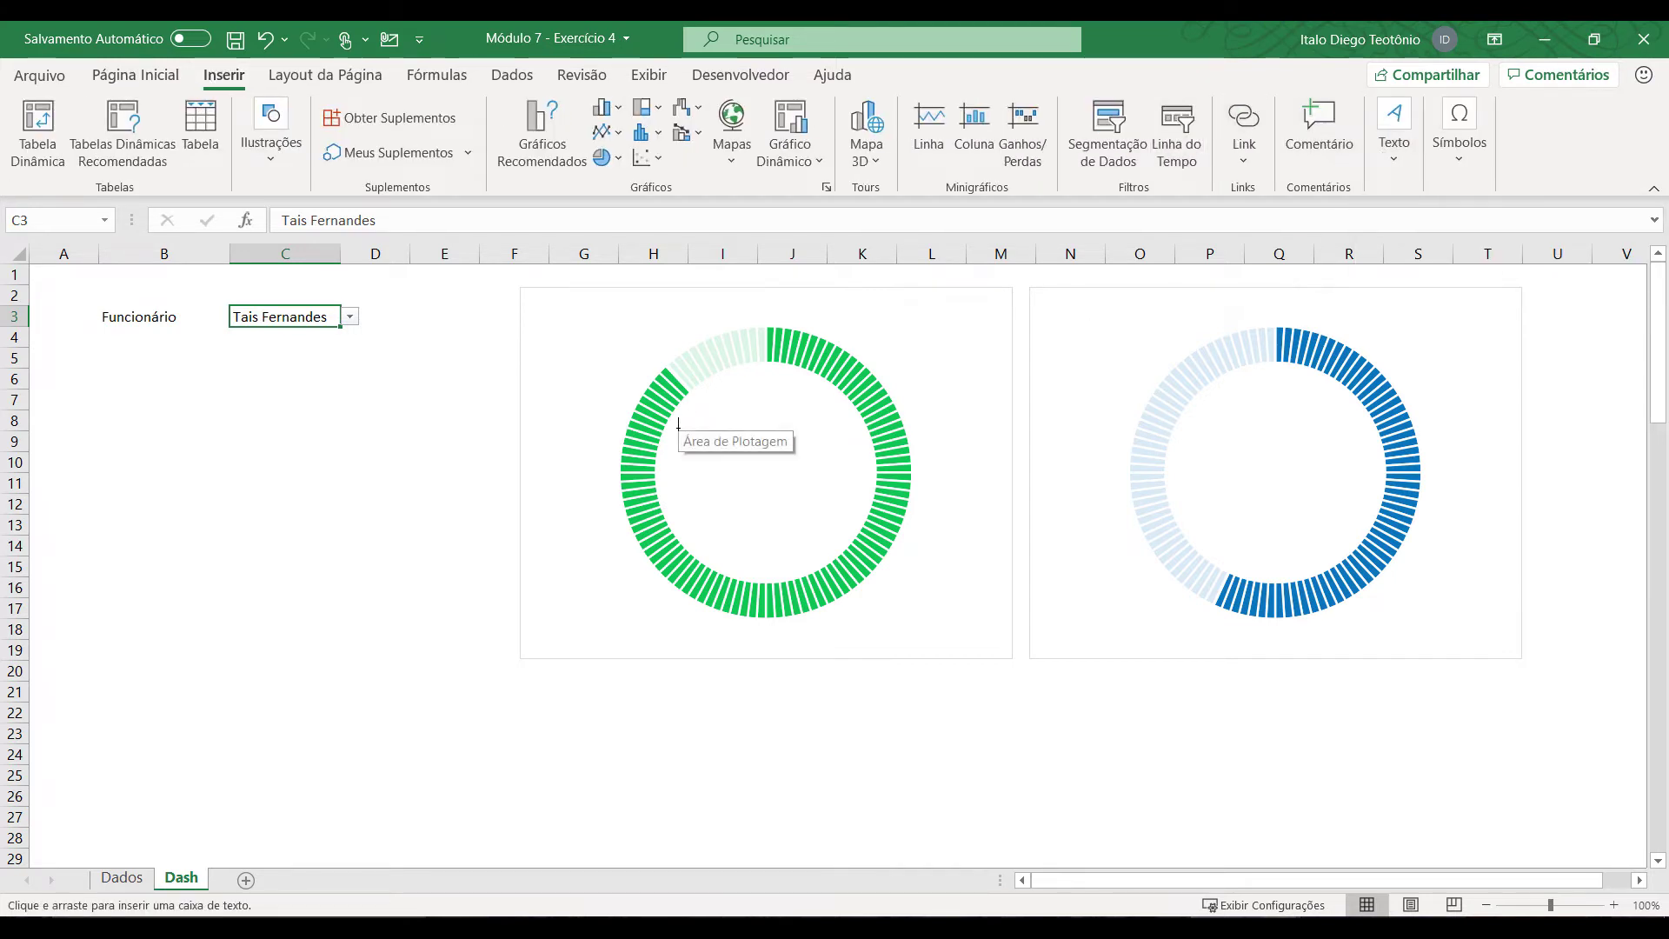
drag(779, 487, 859, 516)
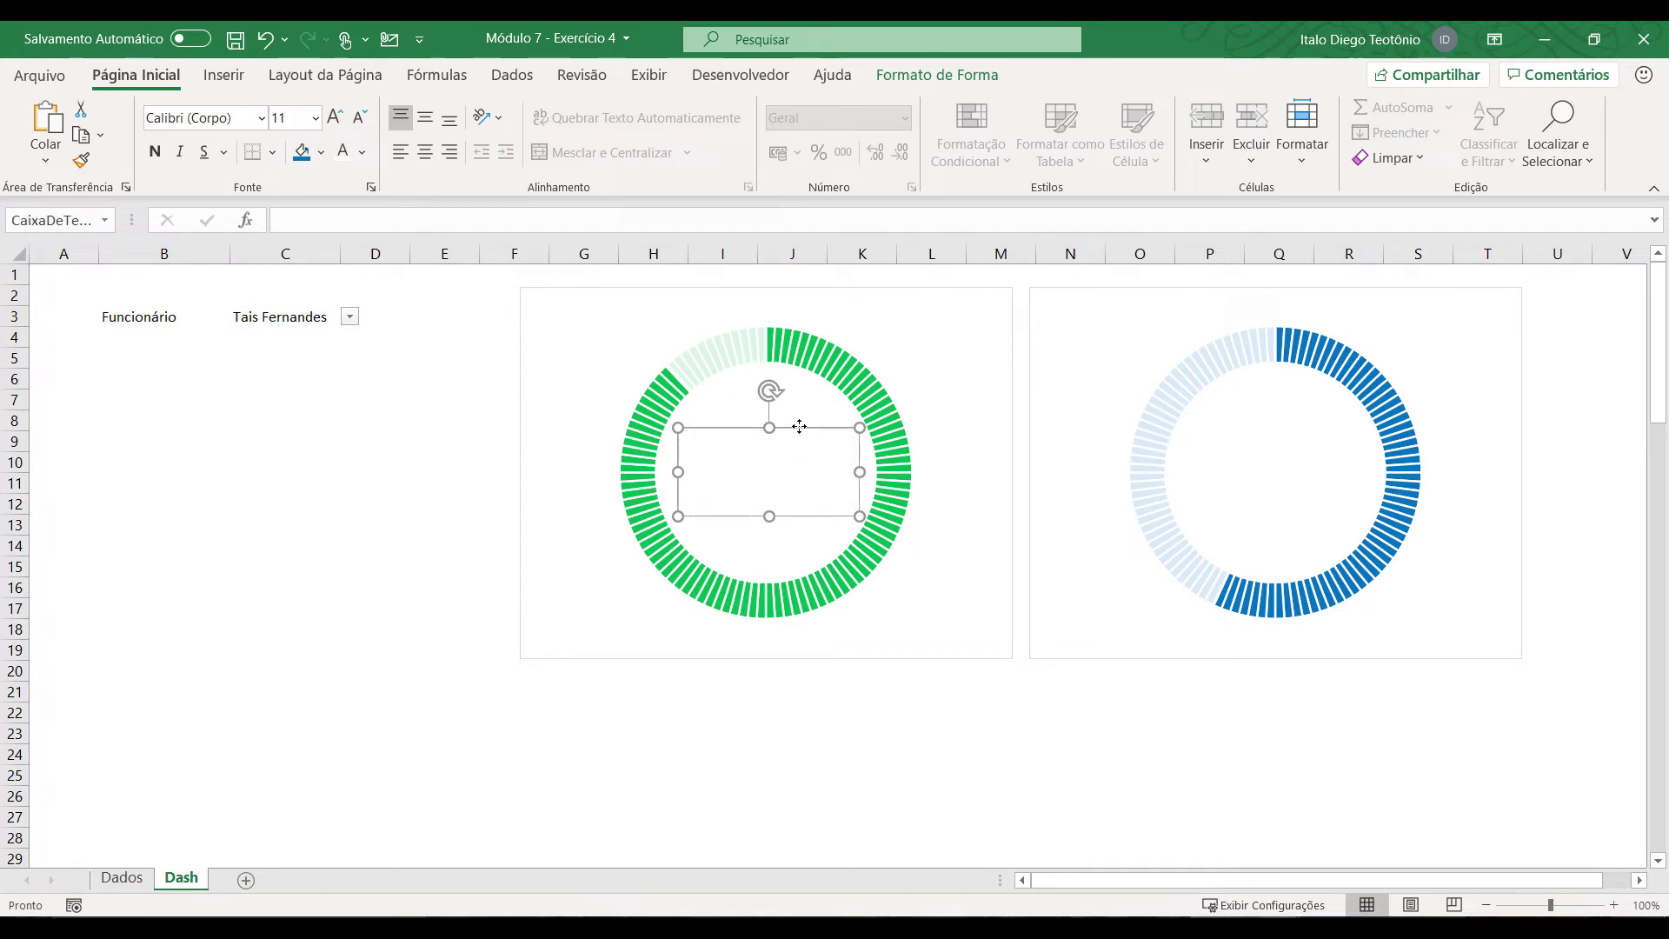
Step: Link the green chart's text box to the 2019 Meta Realizada value with the formula =Dados!D27
click(323, 222)
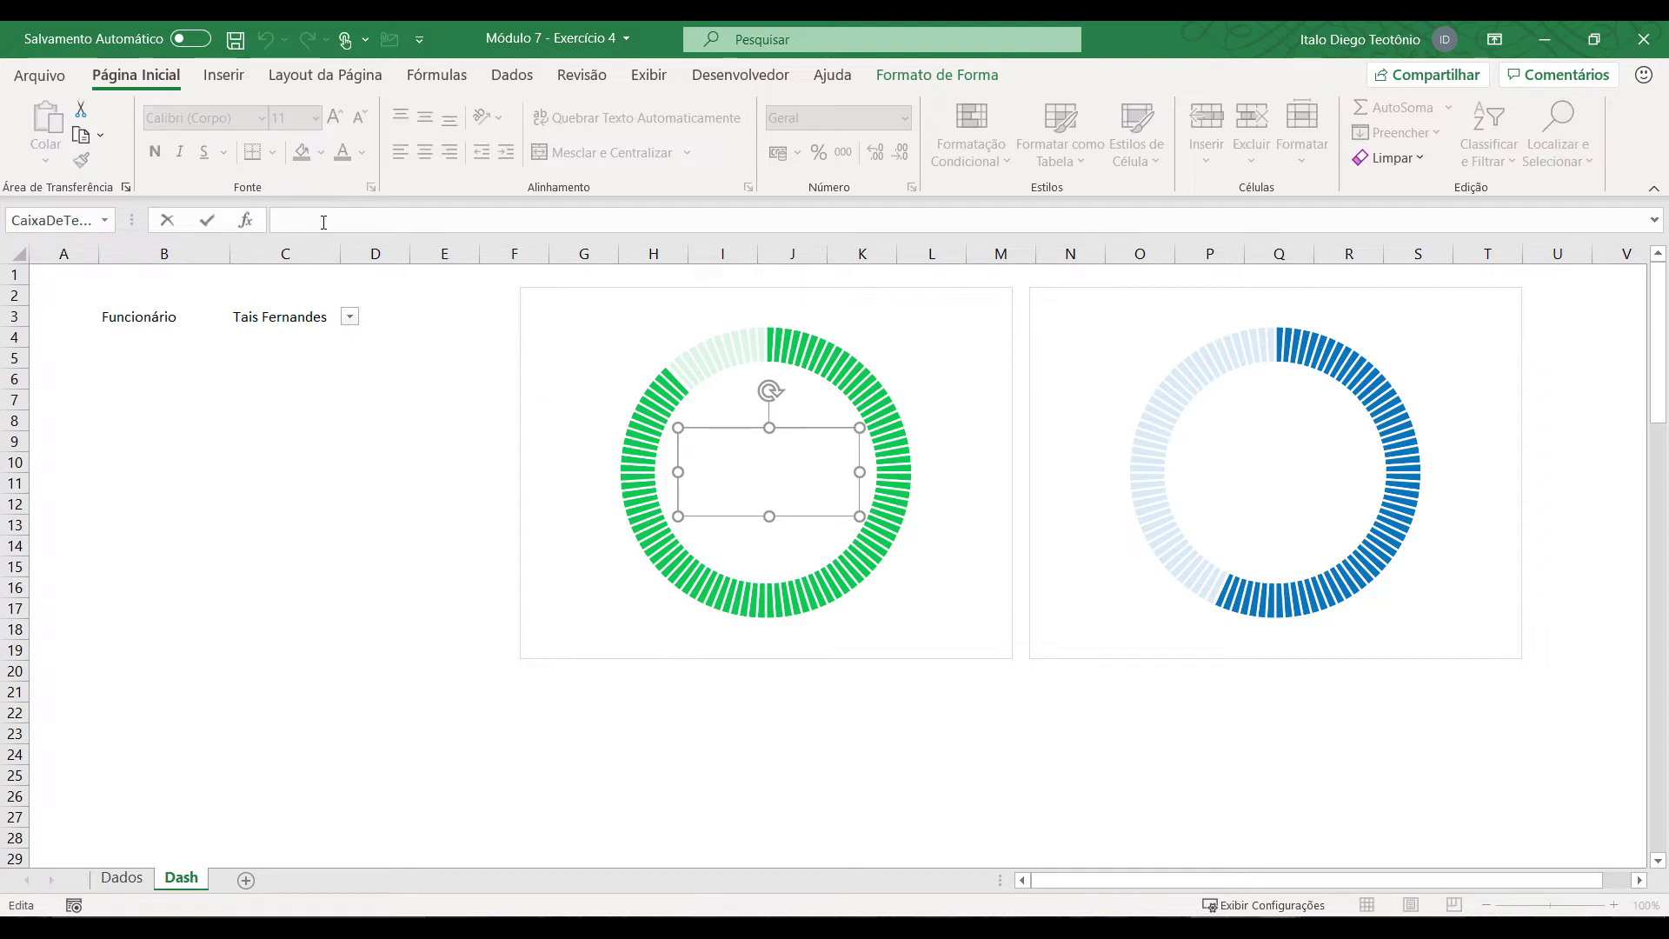
text(=)
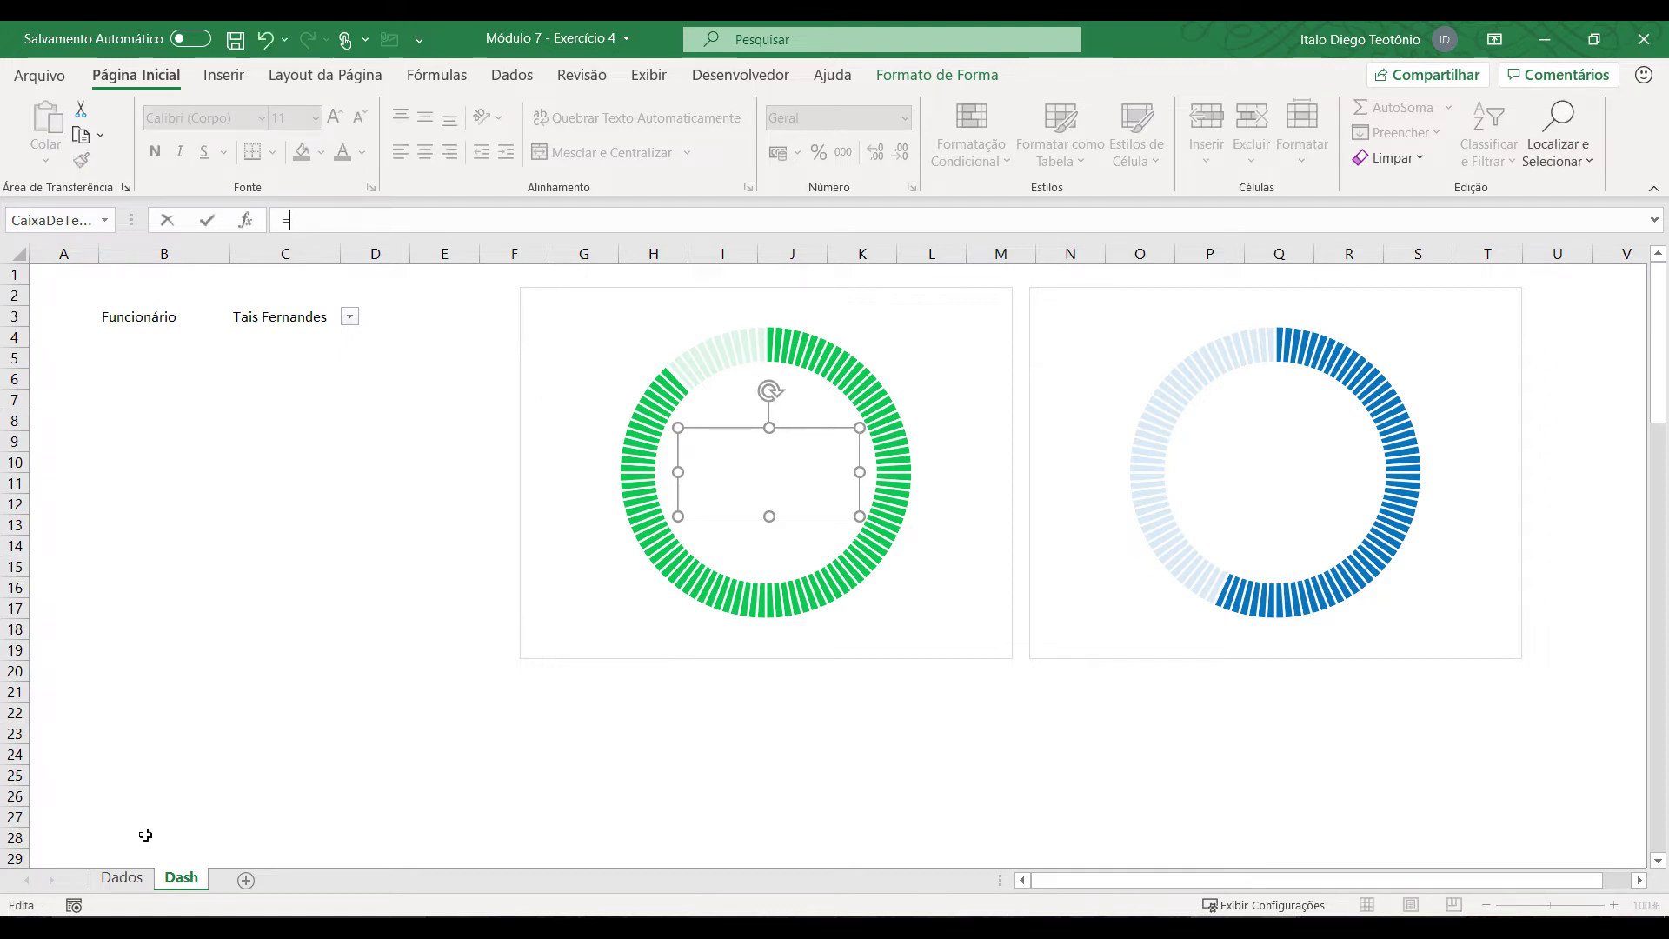
click(137, 880)
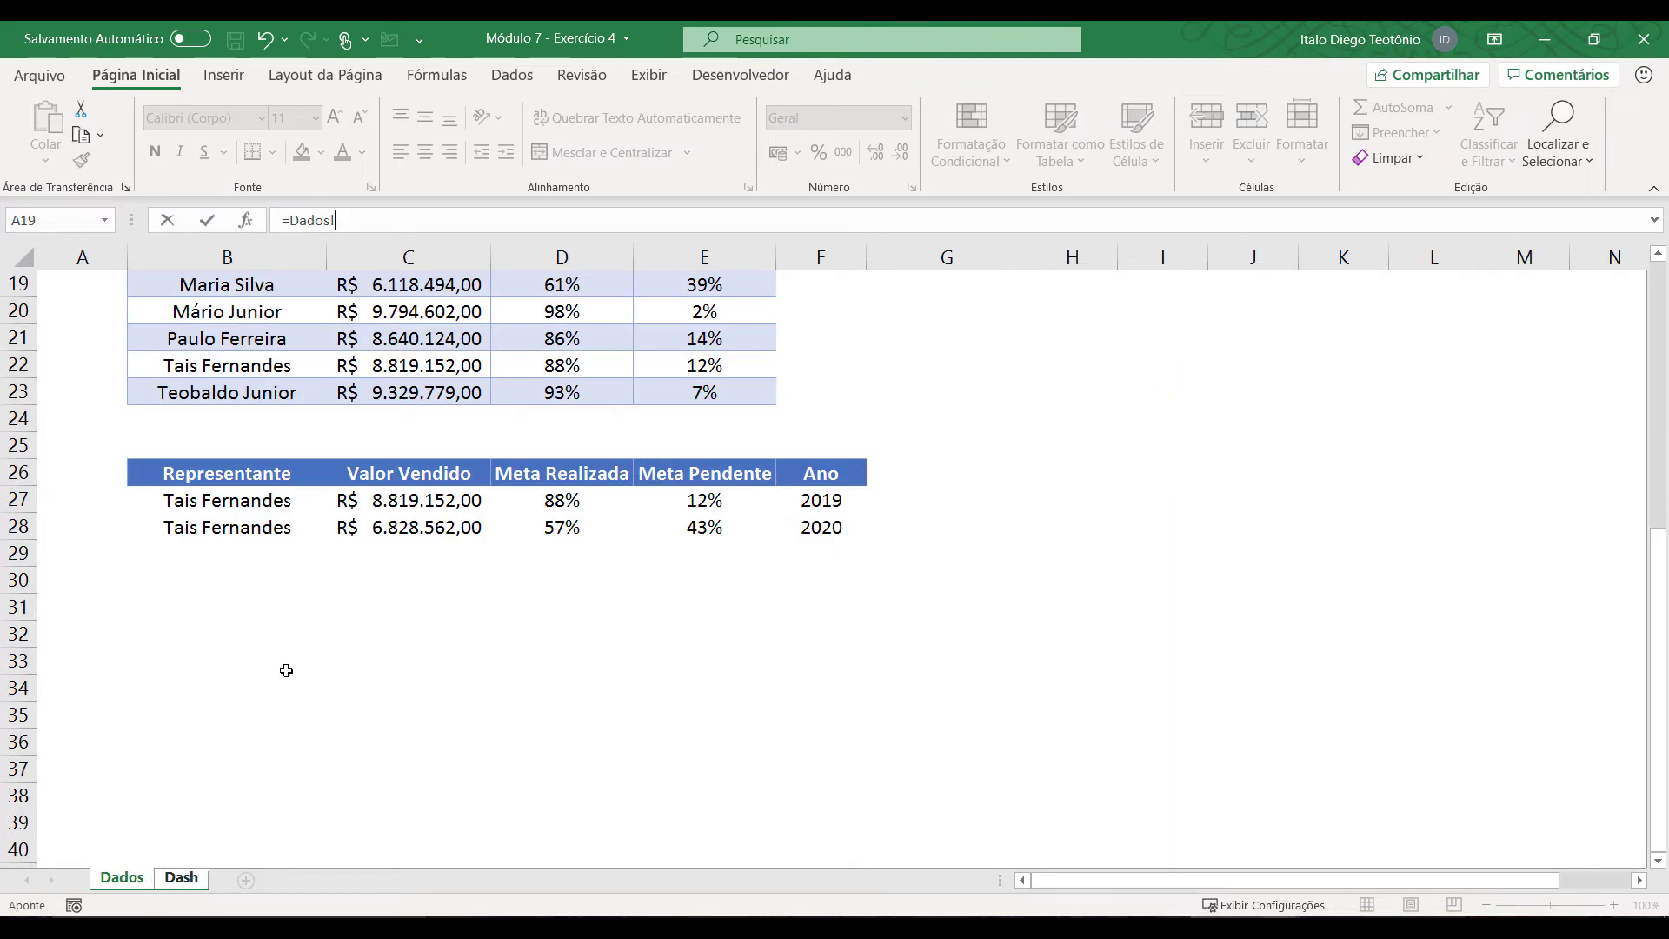
click(588, 499)
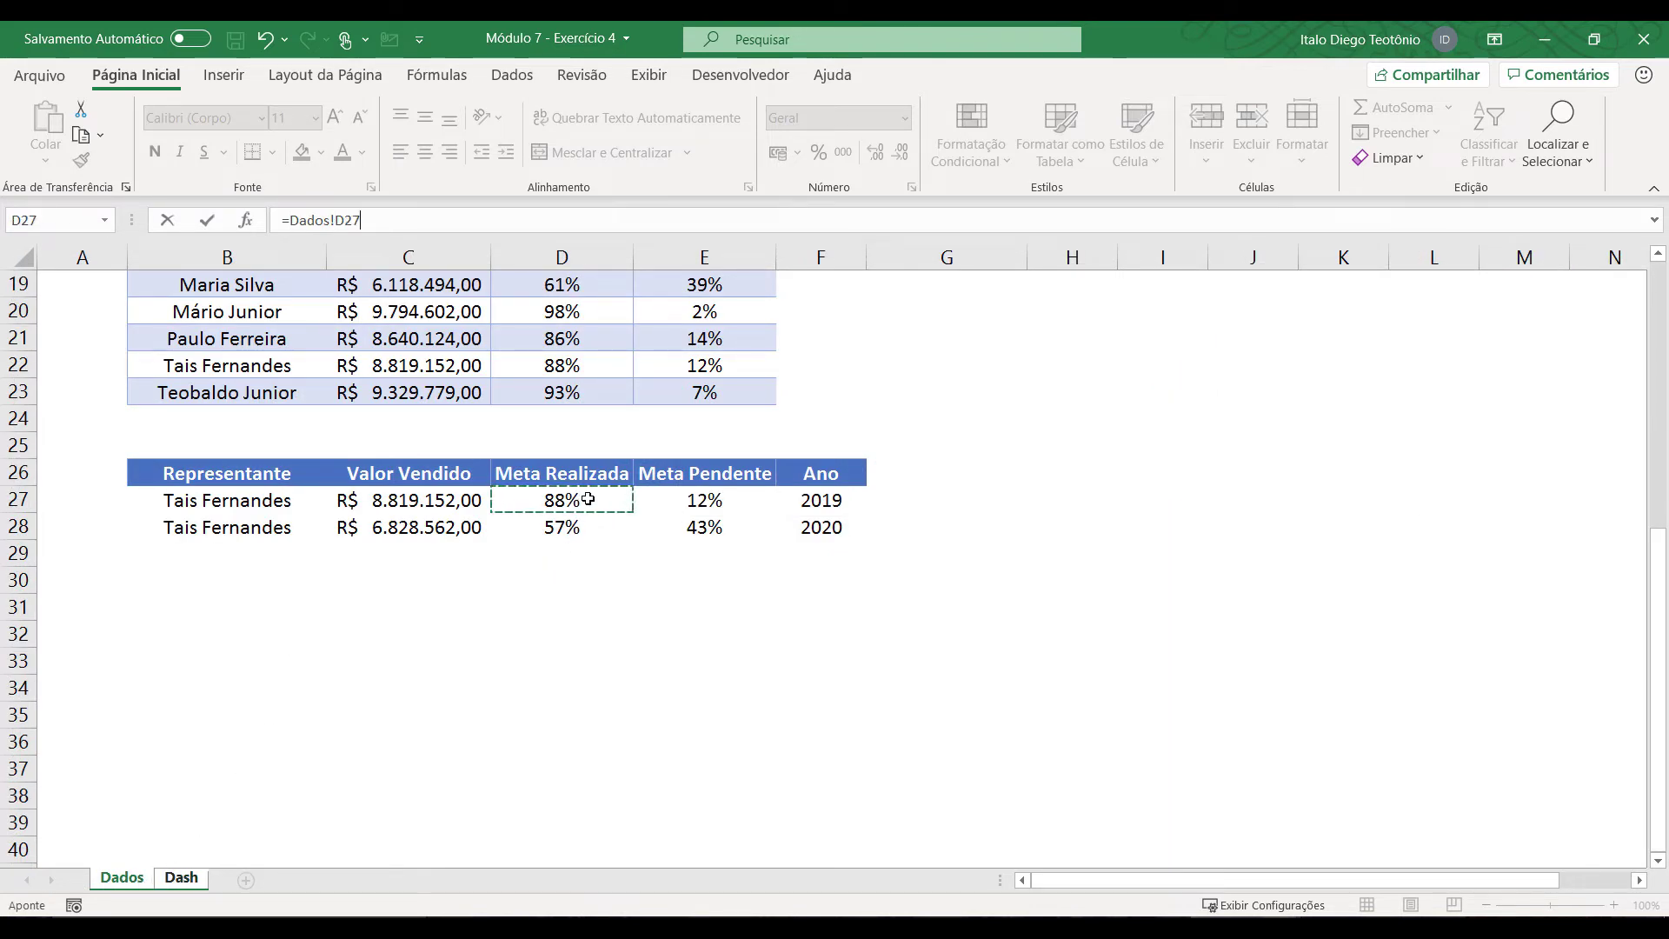
key(Return)
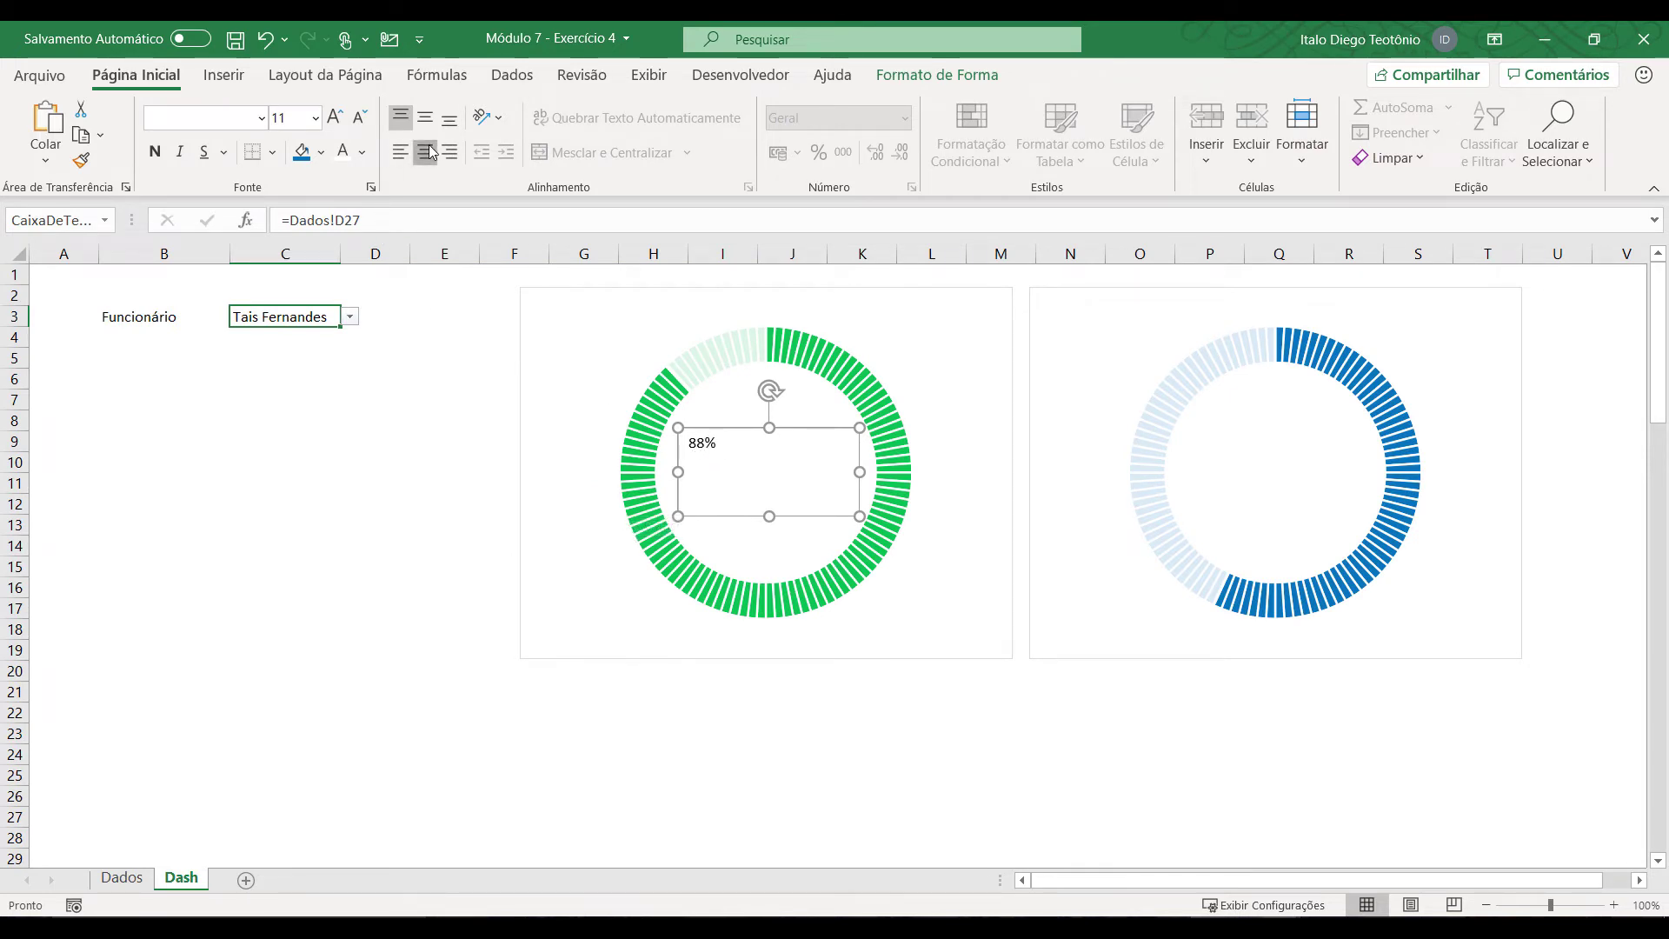
Step: Centre the linked percentage vertically and horizontally in its text box and set the font size to 36
click(426, 117)
click(315, 118)
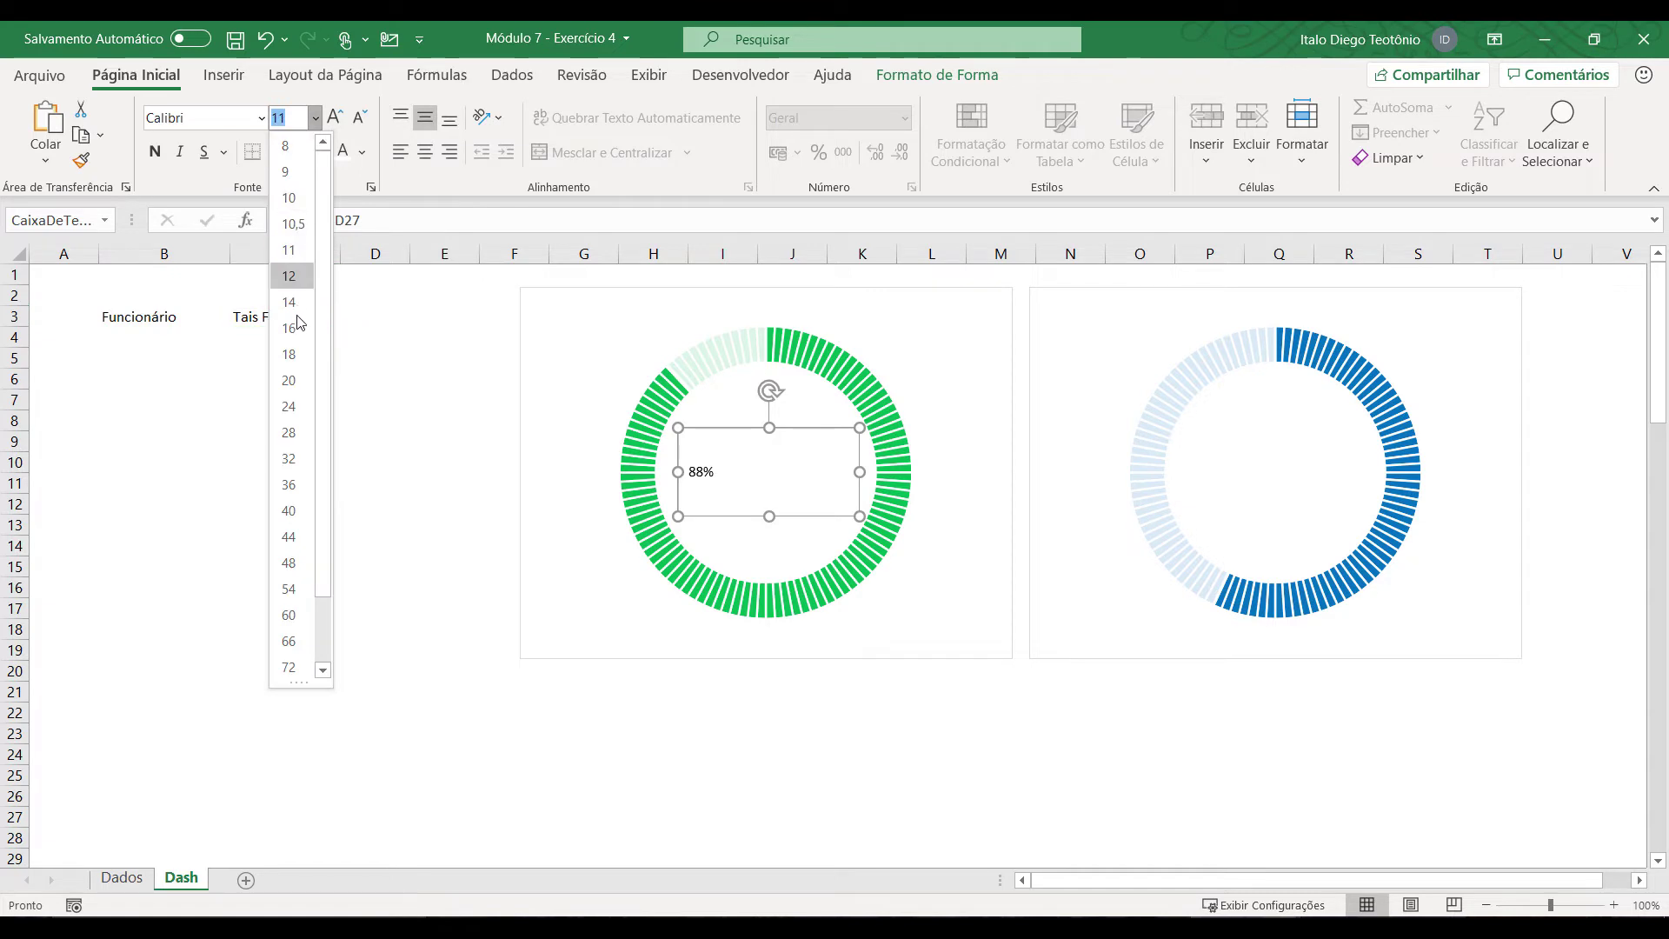
click(289, 484)
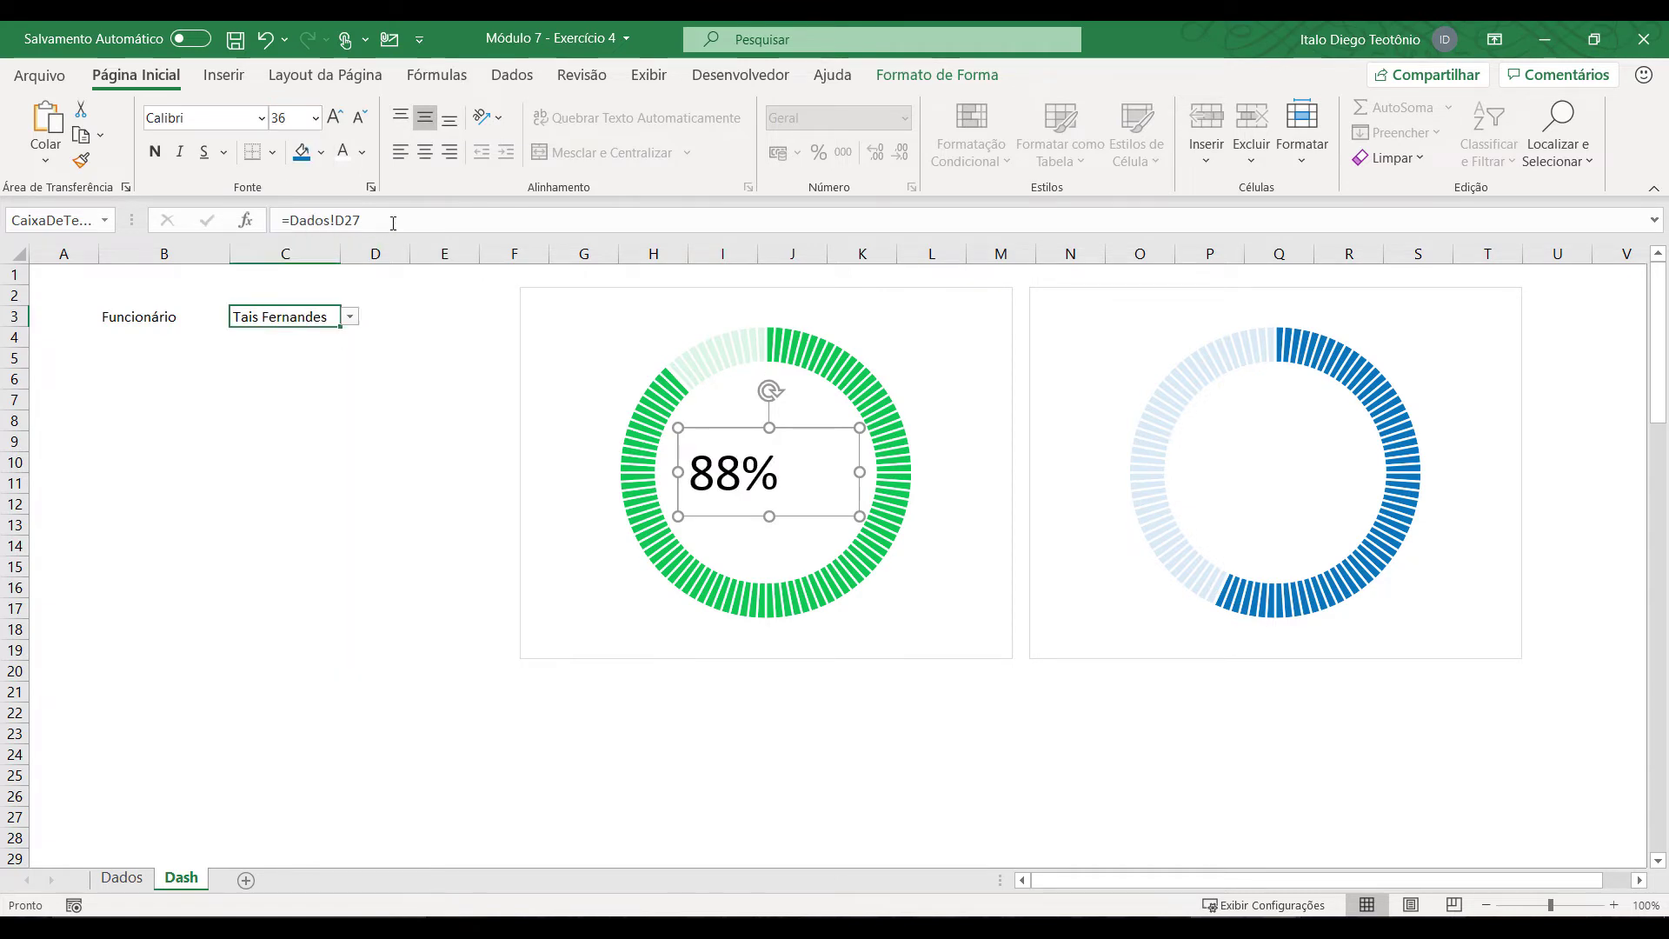
click(426, 156)
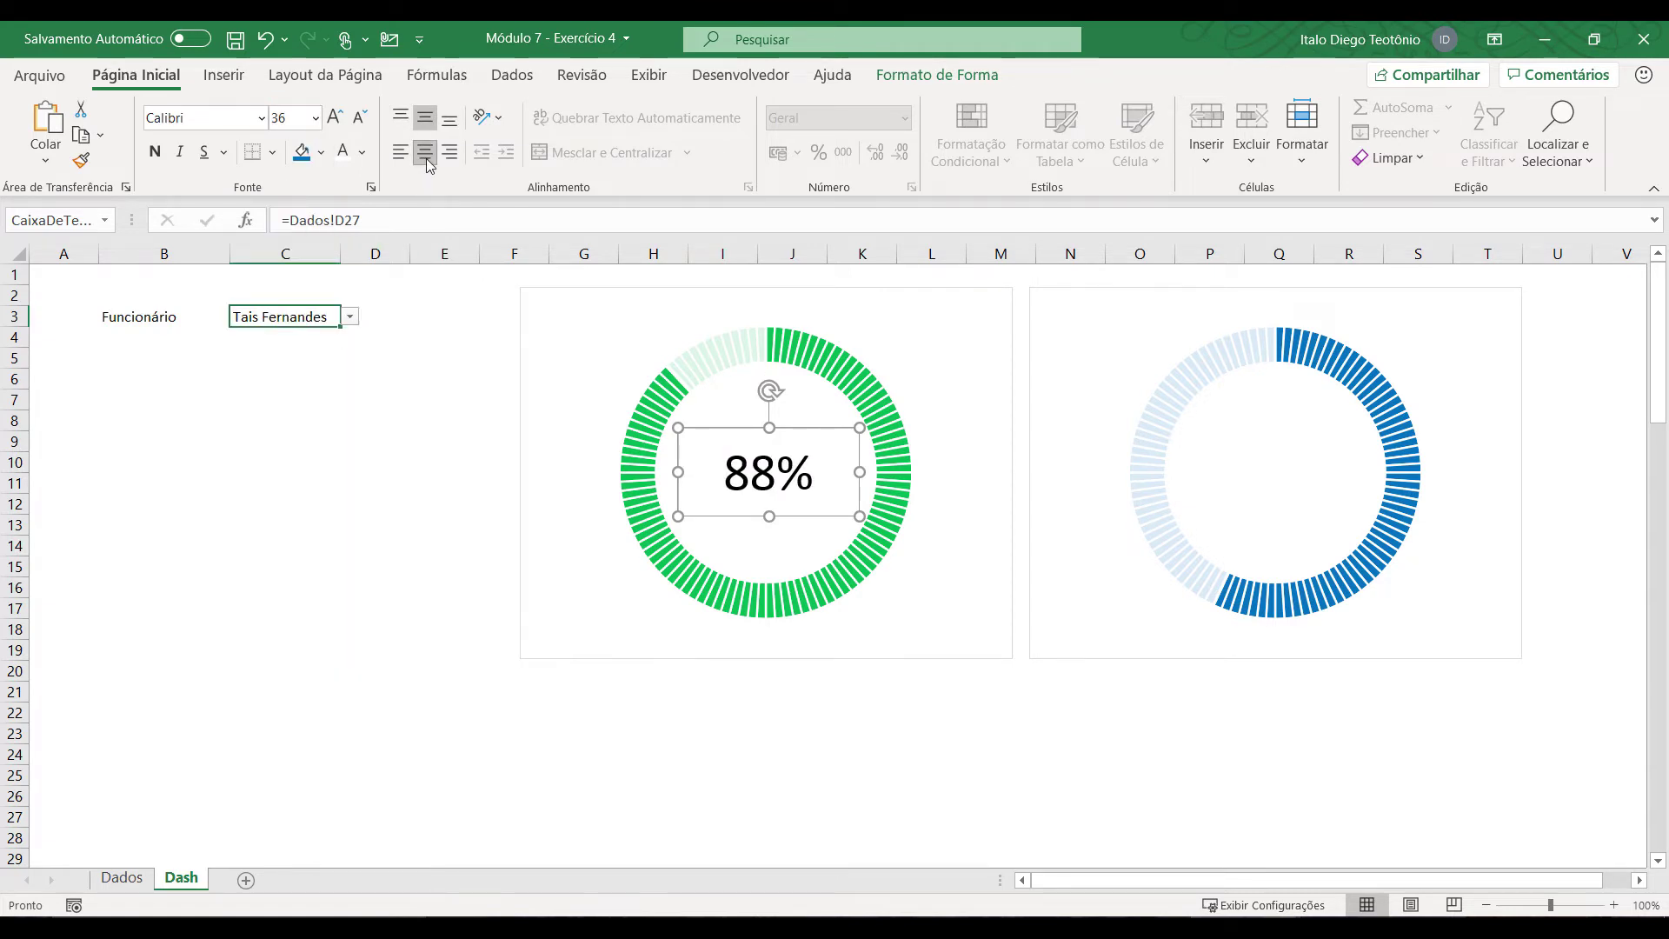
Step: Make the percentage text inside the green doughnut bold and standard green
click(320, 153)
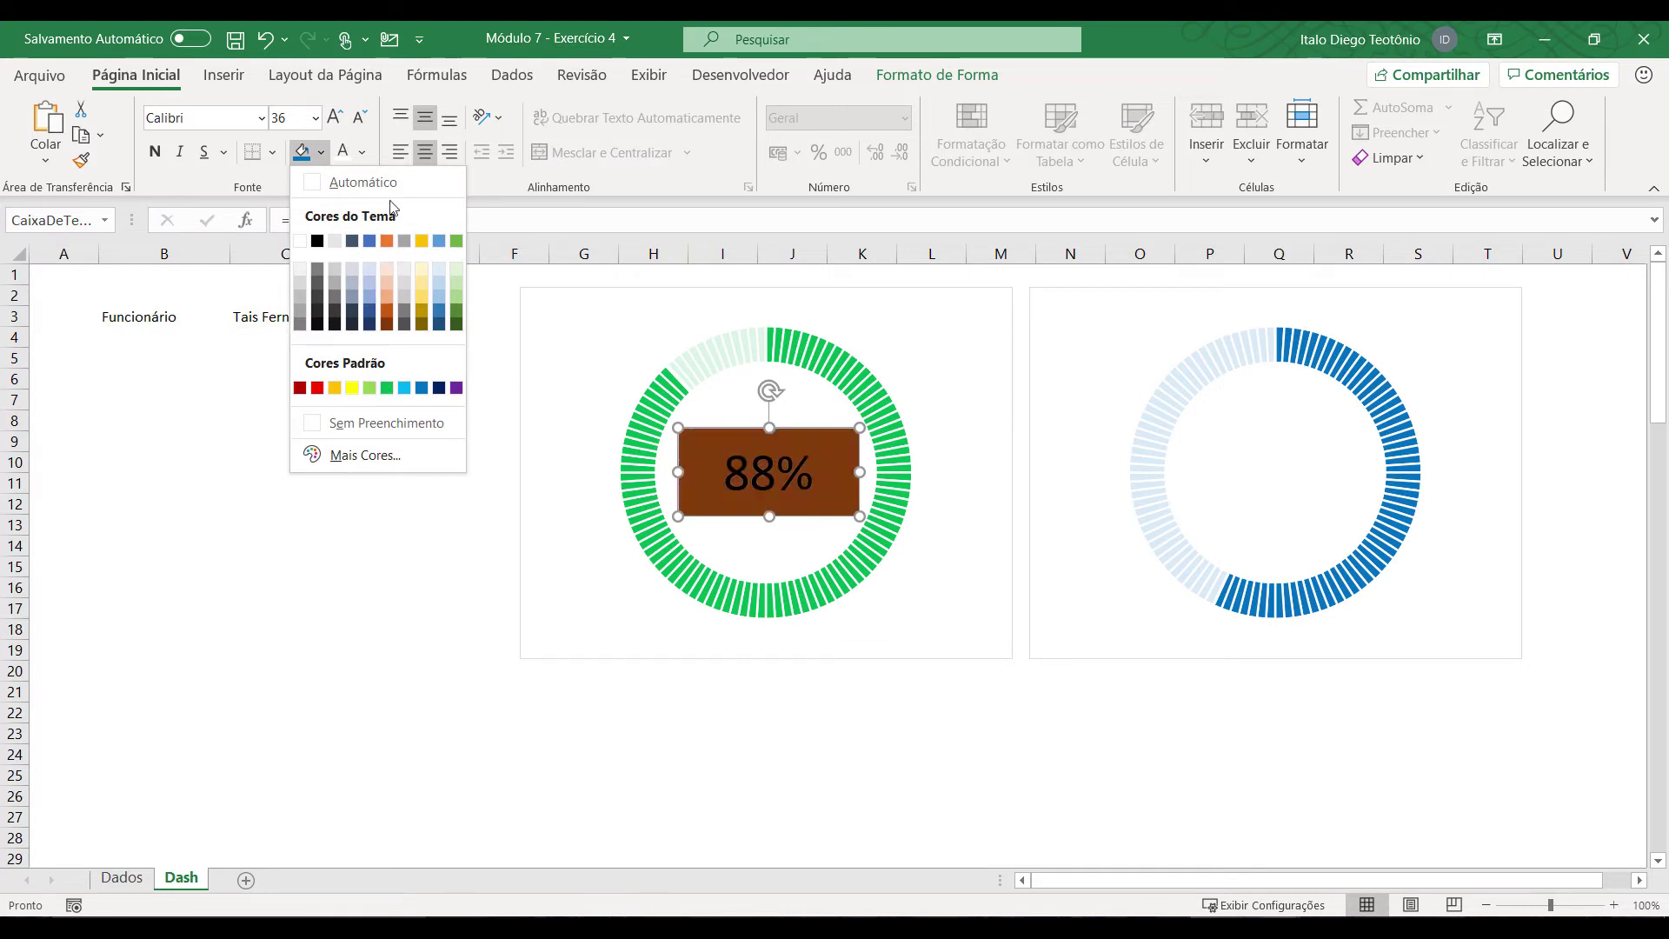
click(362, 152)
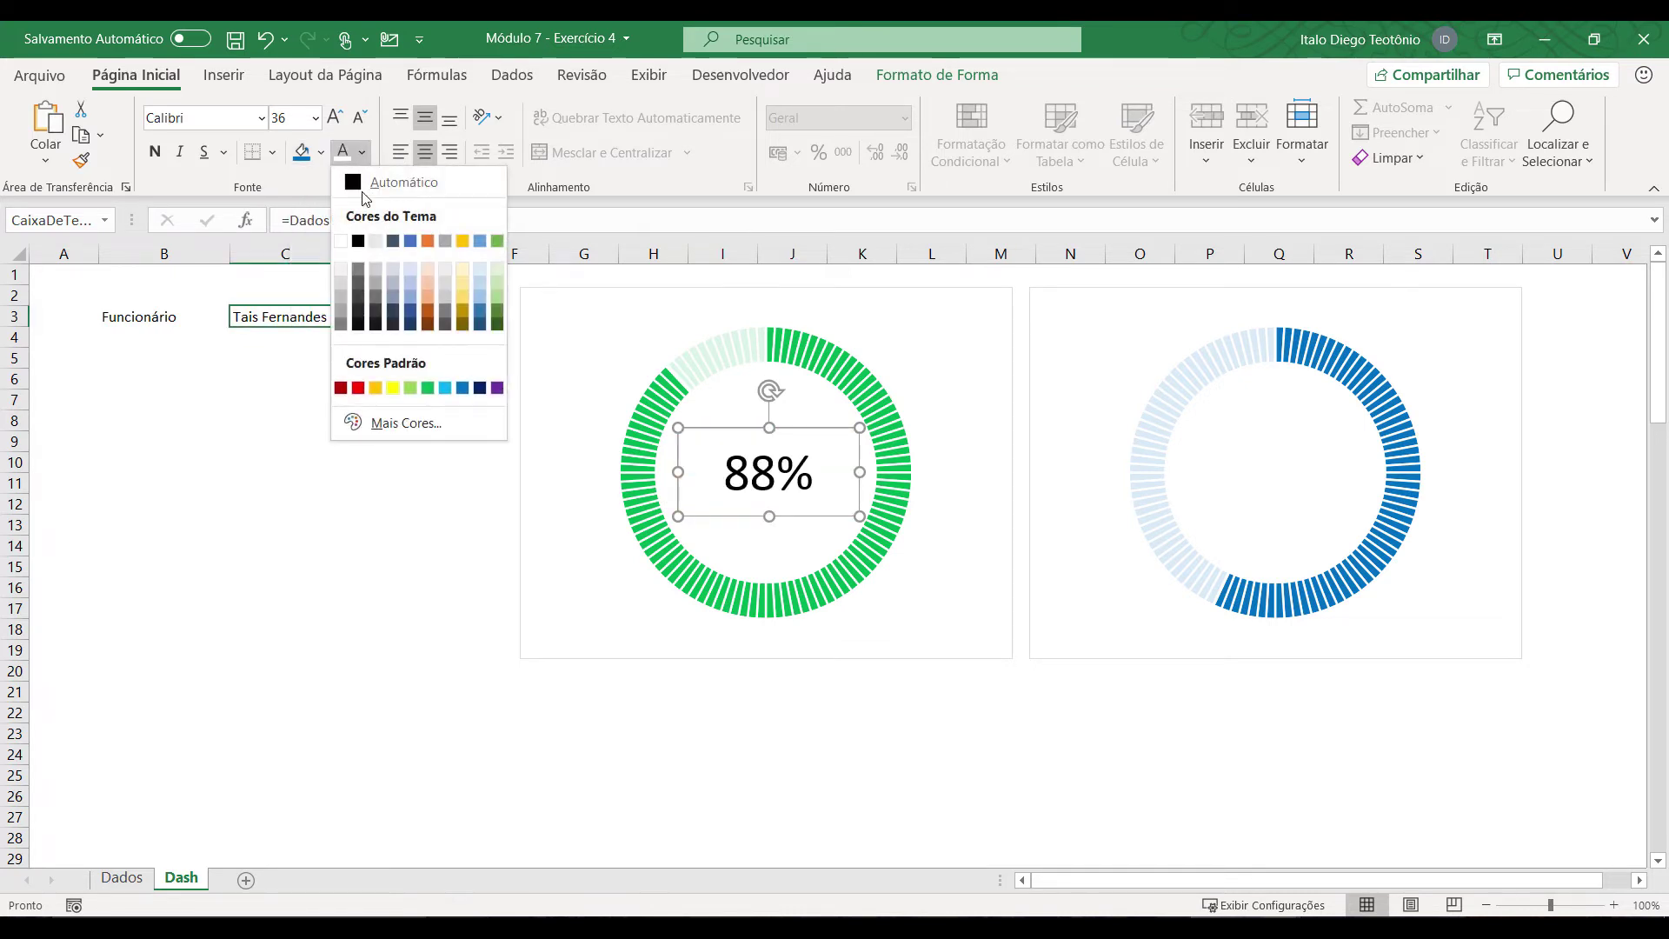
click(423, 392)
click(155, 152)
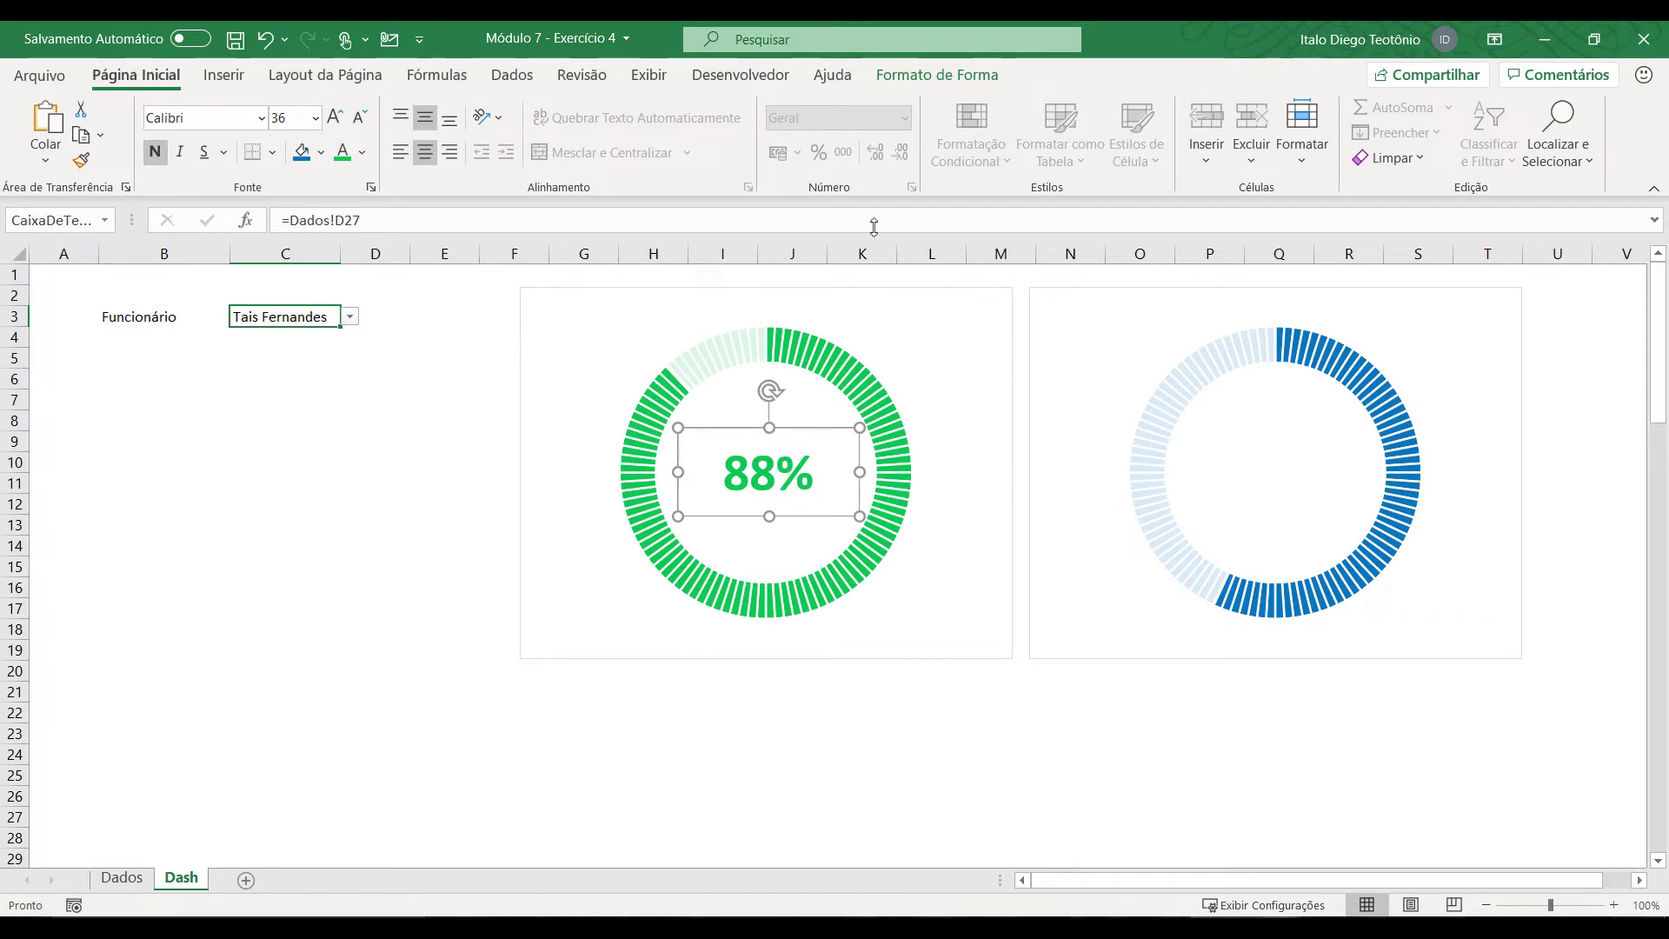
Step: Remove the outline from the percentage text box in the green chart
click(923, 77)
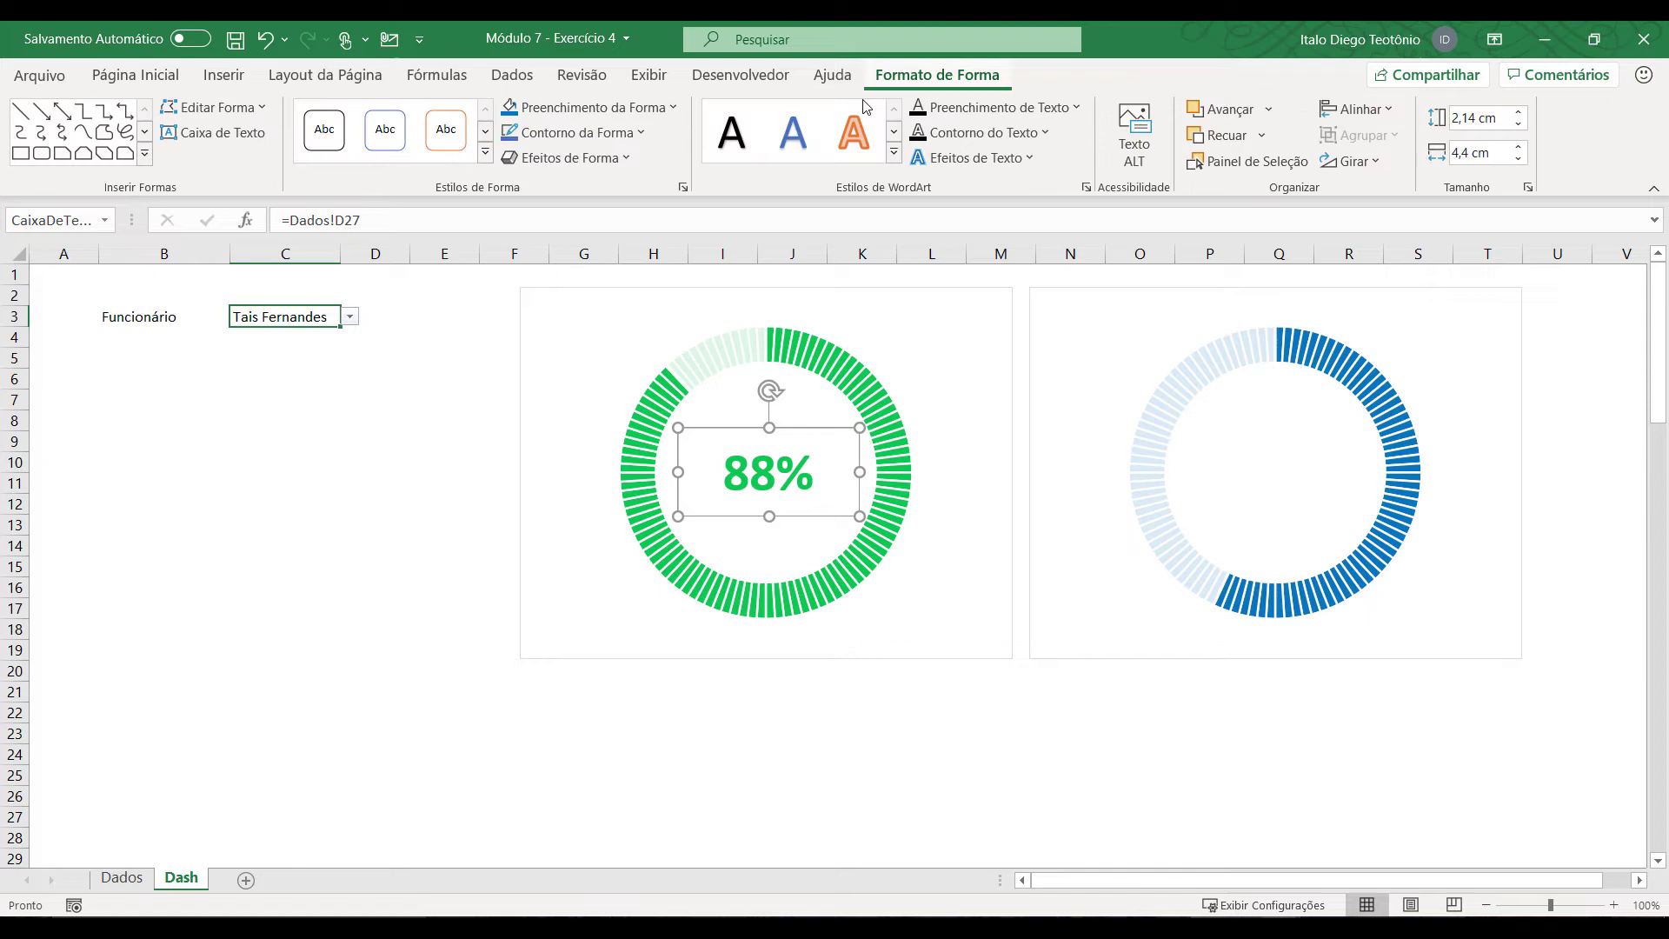
click(574, 133)
click(553, 406)
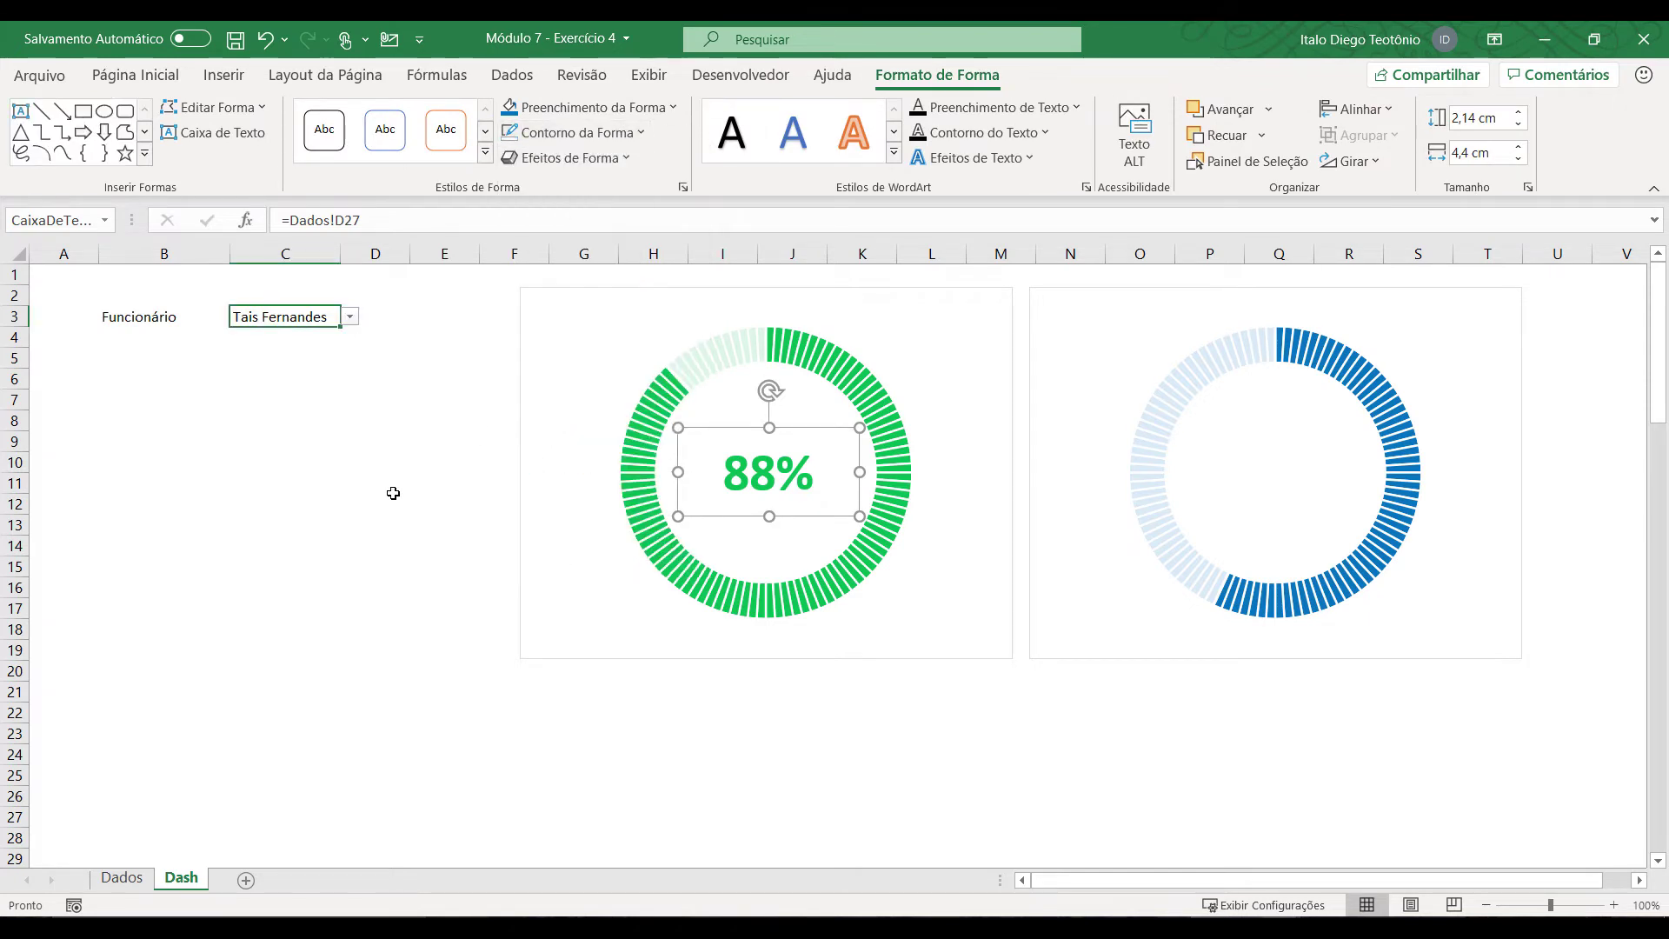
click(392, 498)
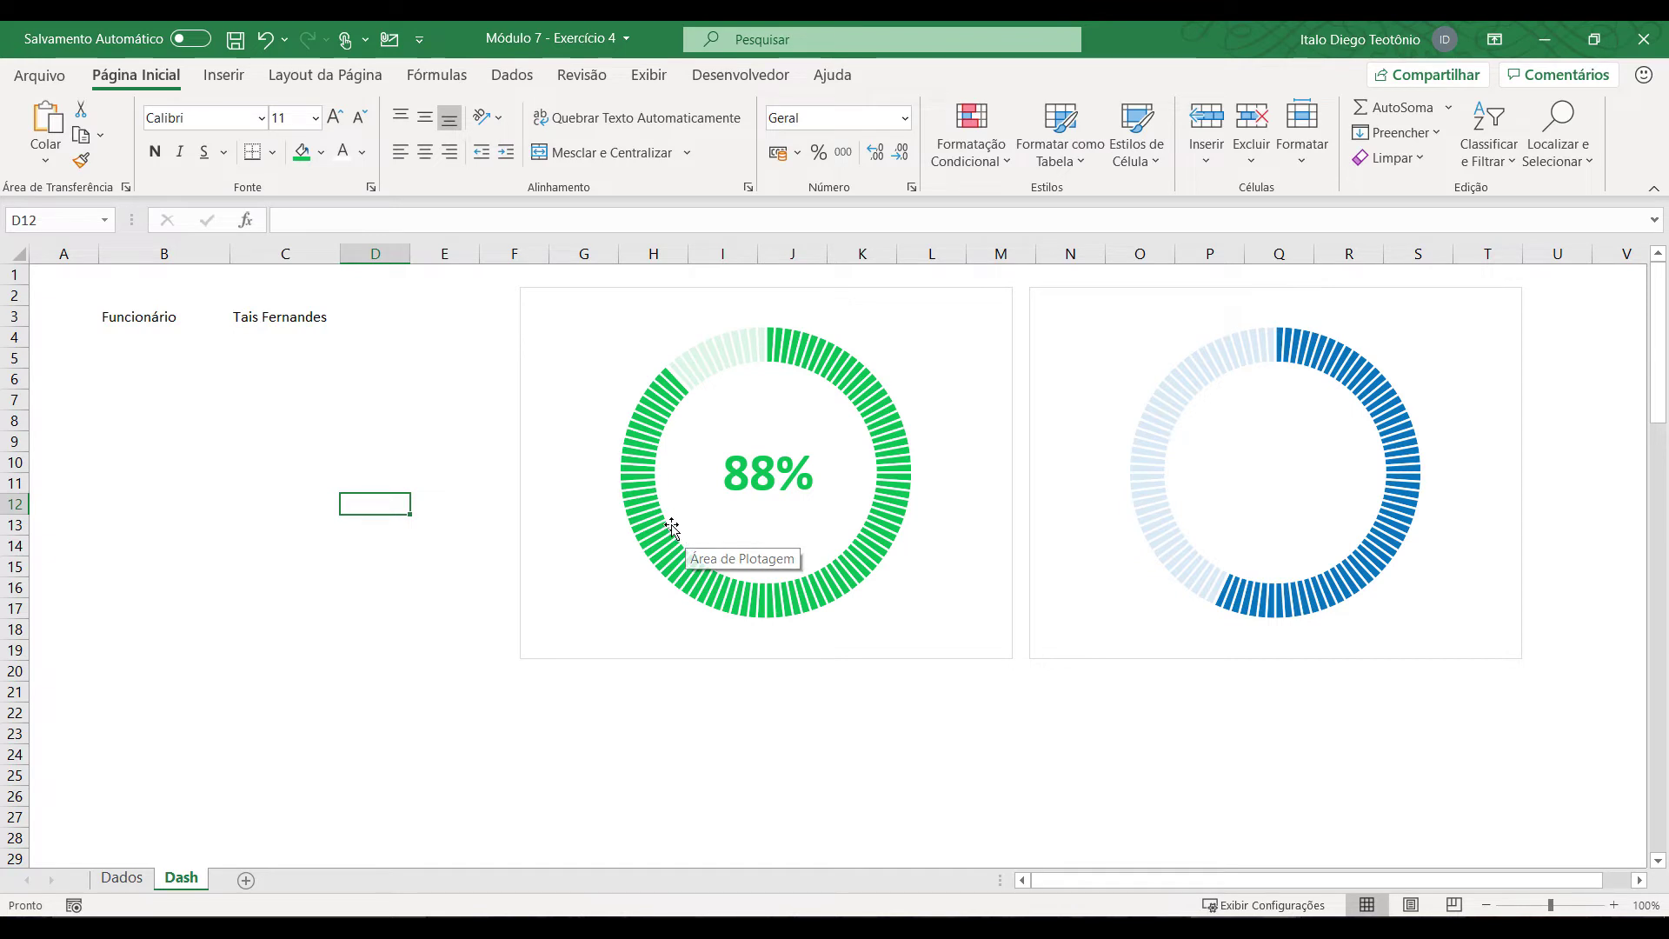
Step: Group the percentage text box with the green doughnut chart
click(729, 491)
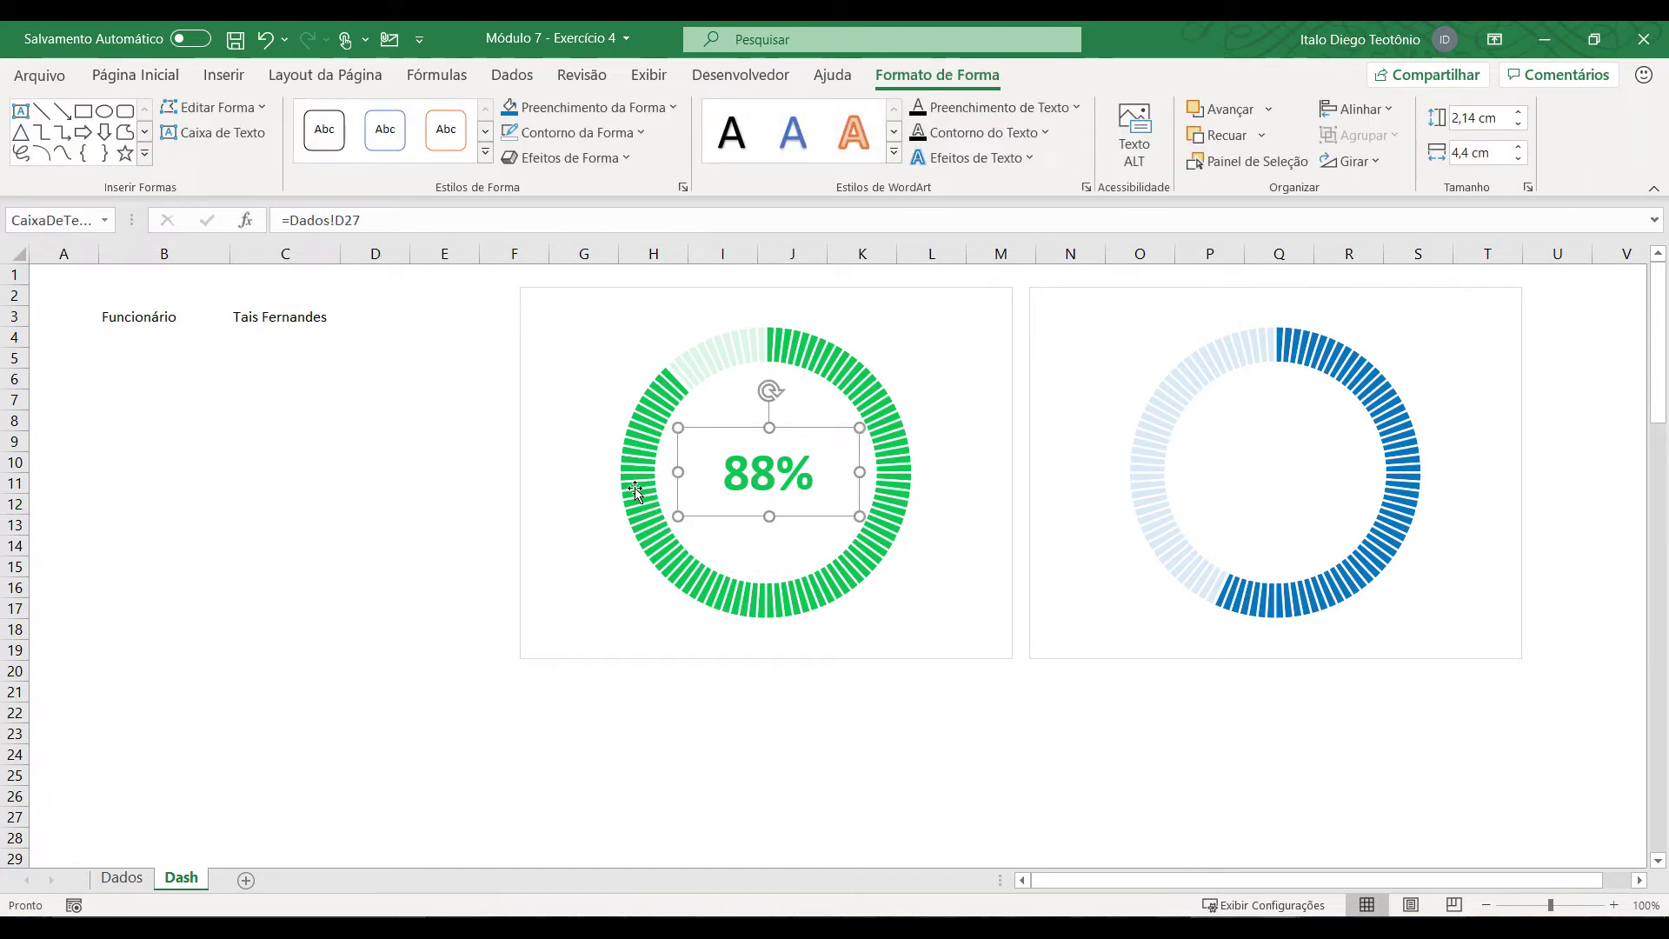
ctrl+click(566, 492)
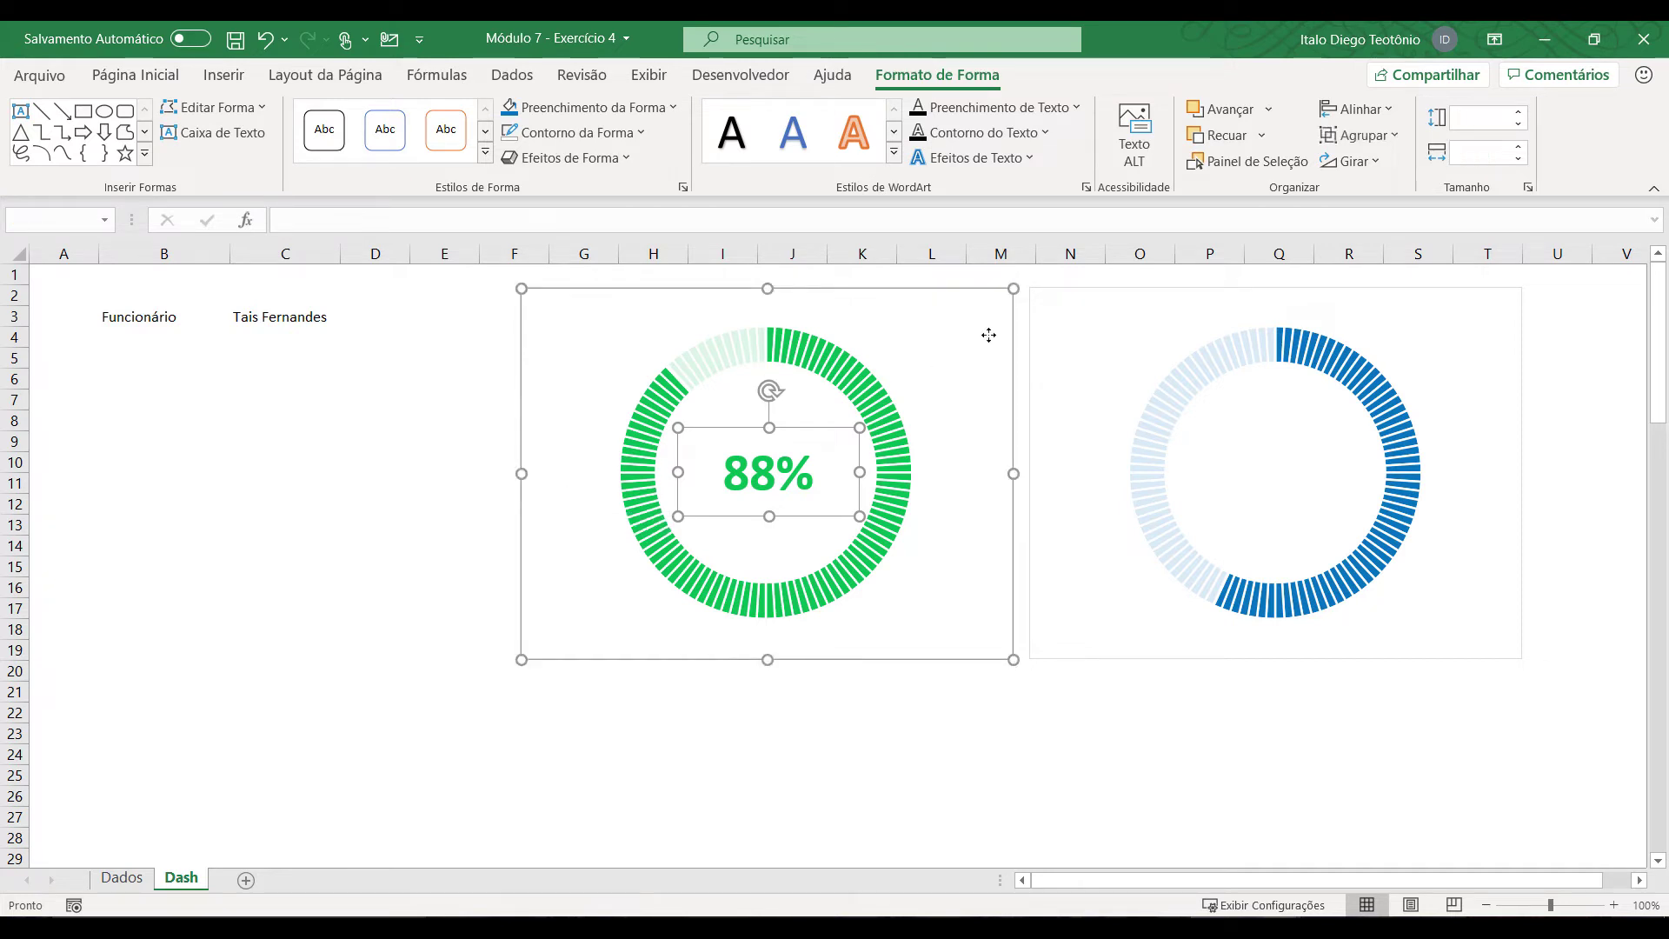
click(1358, 134)
click(1373, 164)
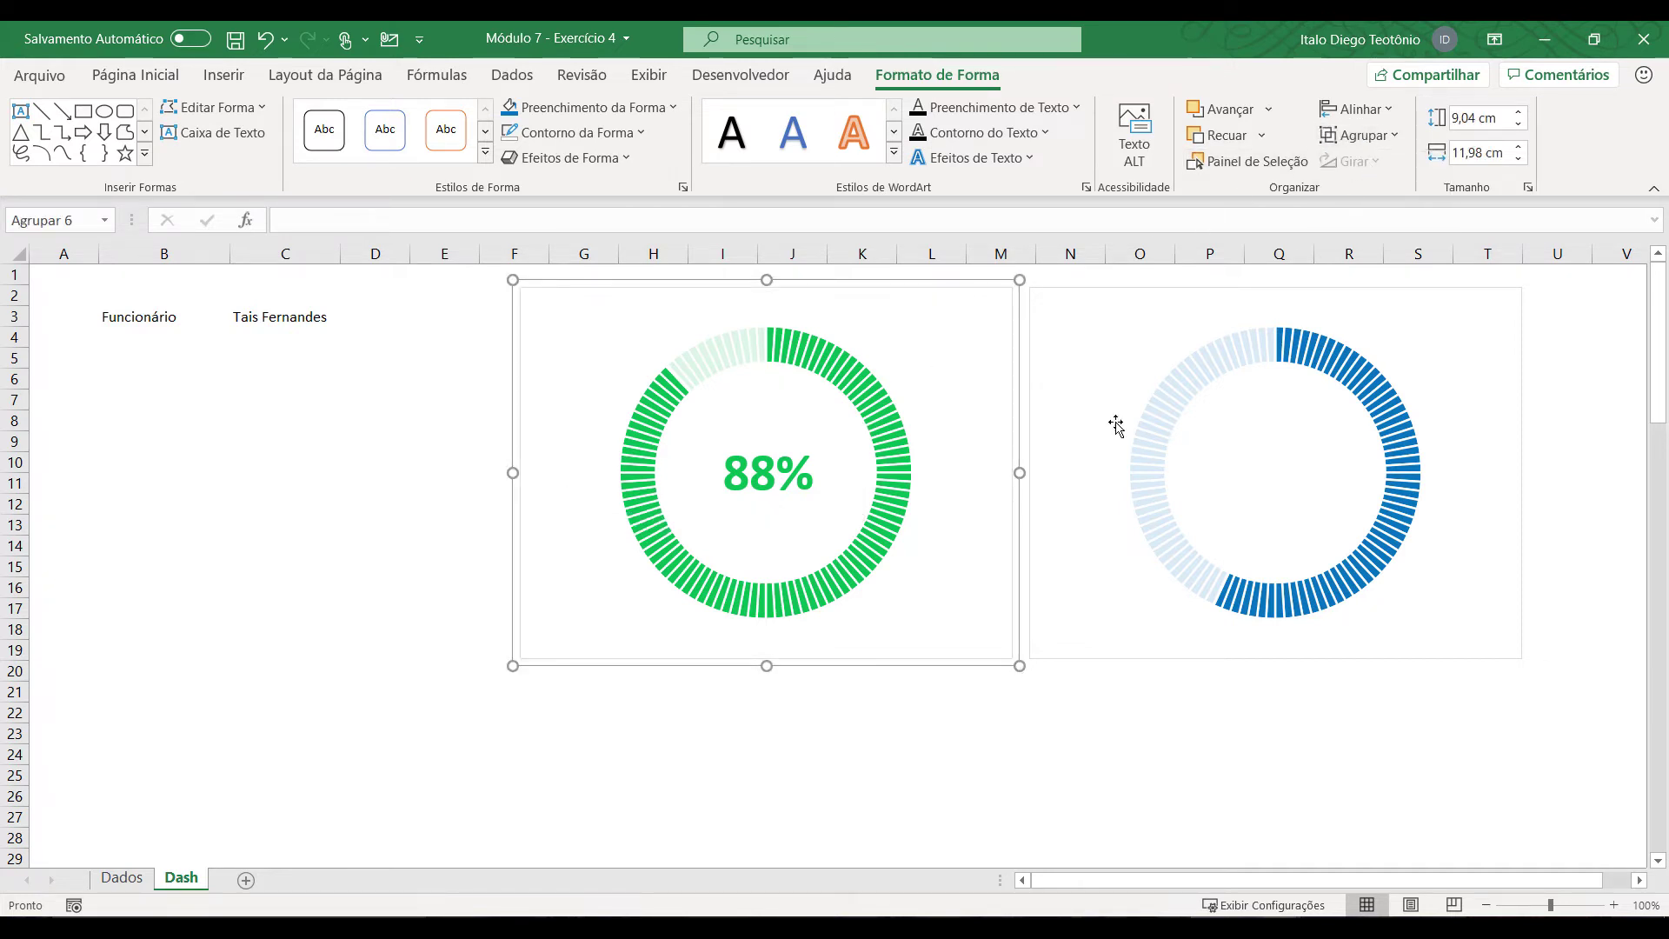
Step: Move the grouped green chart slightly left, widening the gap to the blue chart
click(742, 719)
mouse_move(921, 622)
mouse_down()
mouse_move(831, 696)
mouse_move(924, 608)
mouse_up()
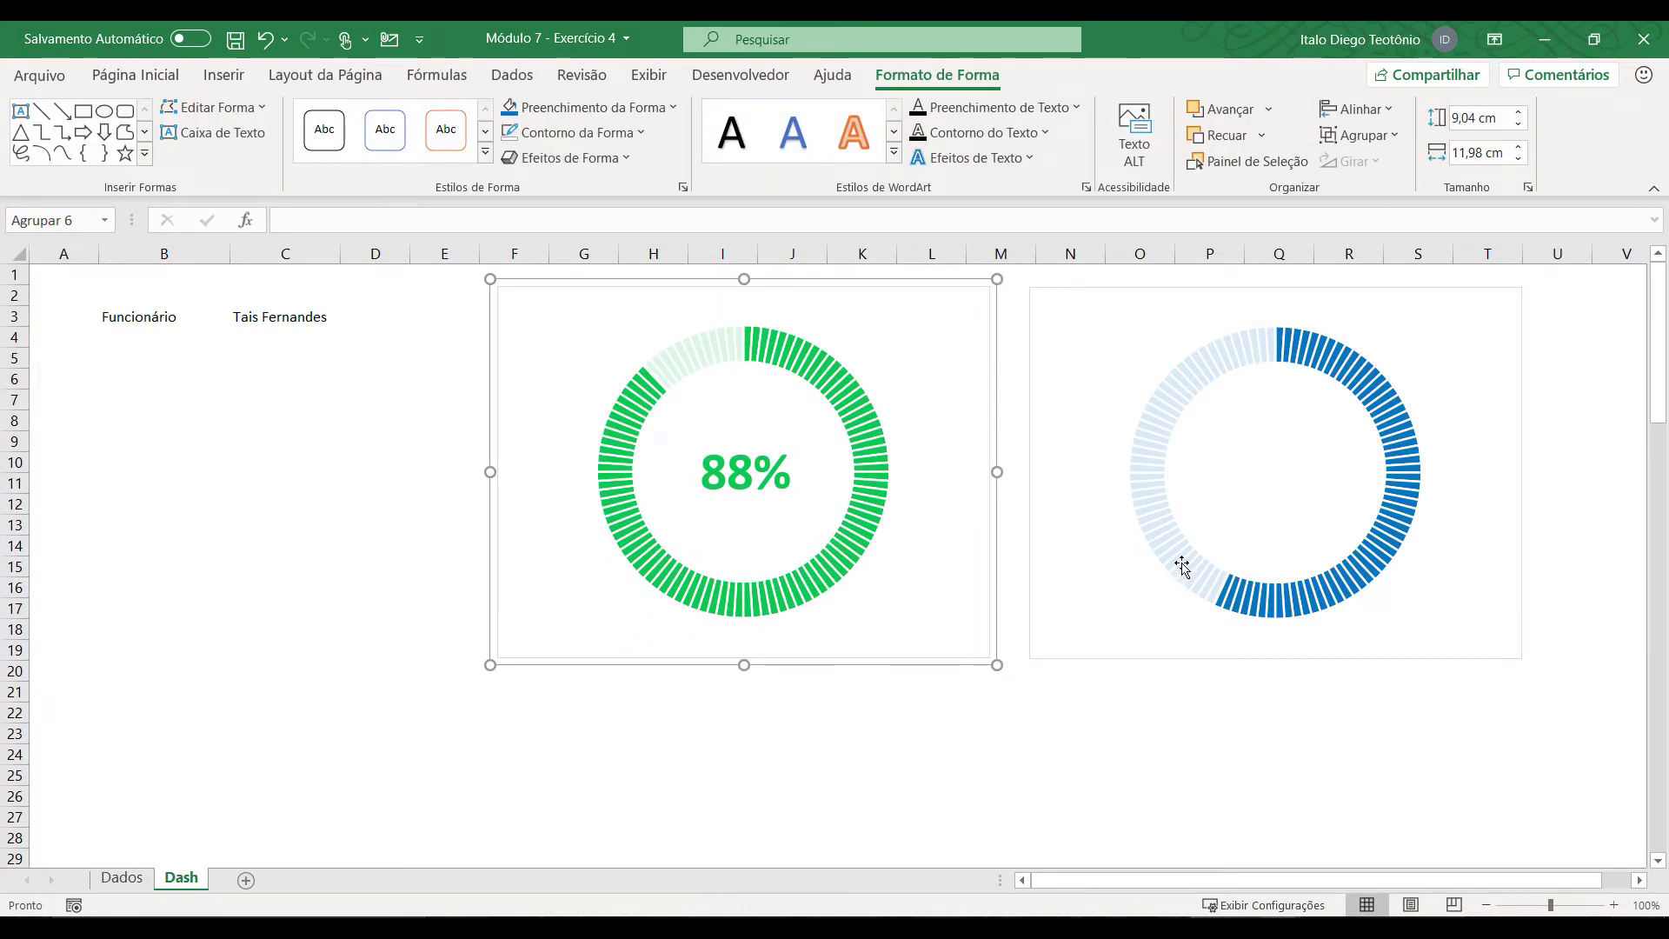
click(1026, 726)
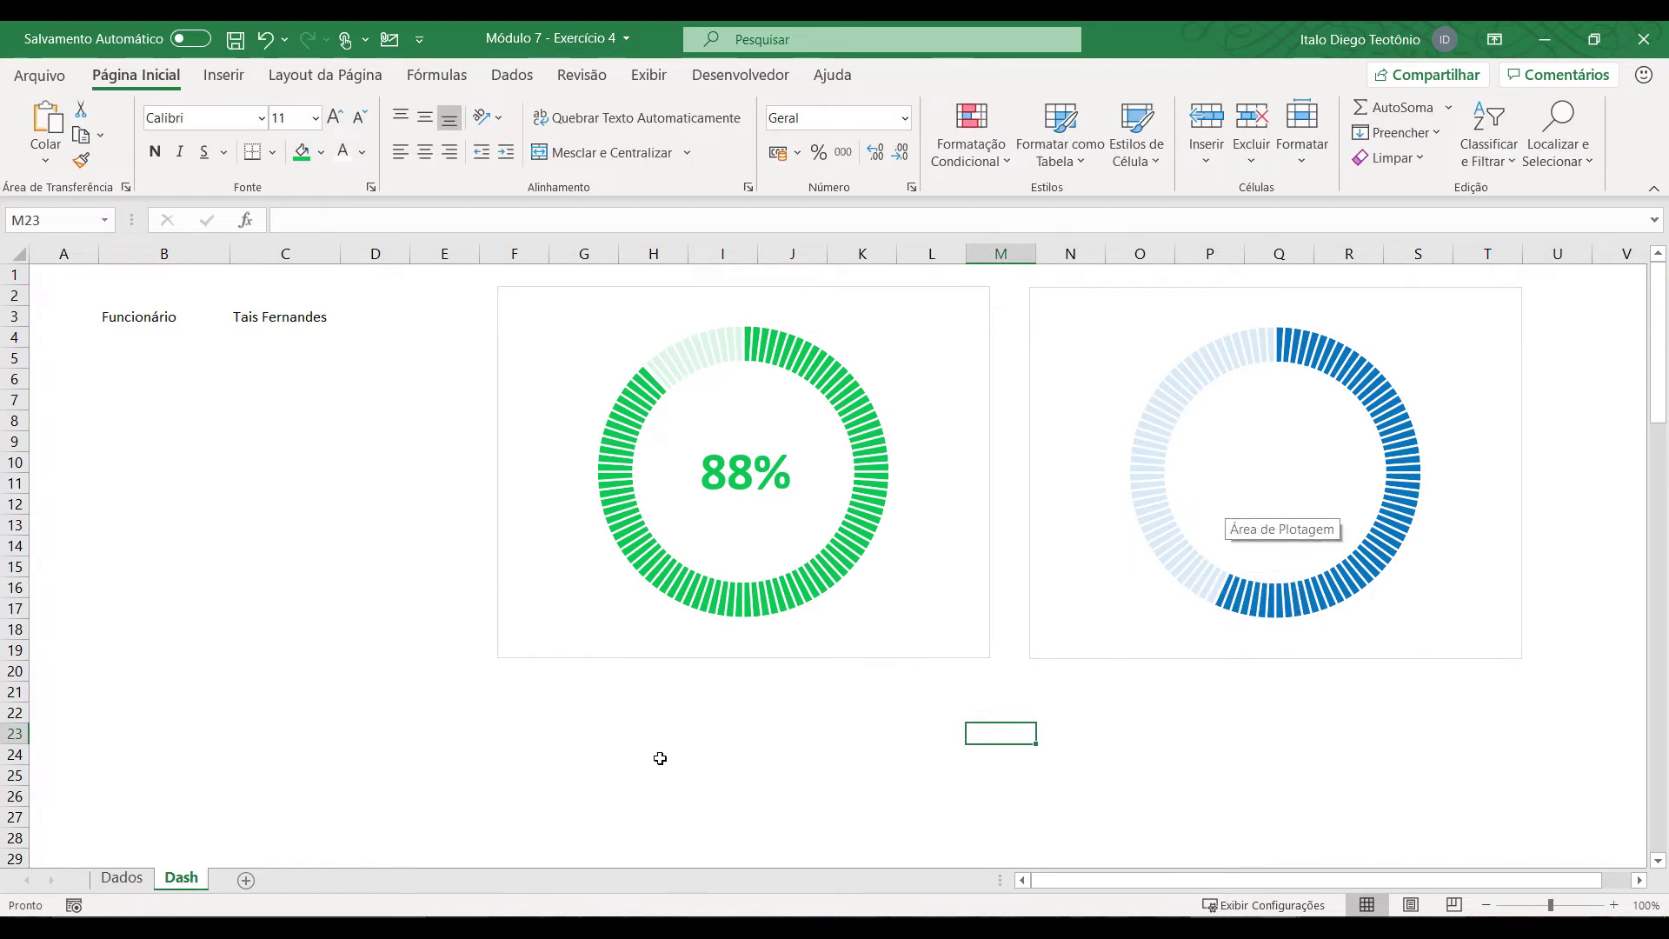
Step: Draw a text box in the centre of the blue doughnut chart
click(223, 75)
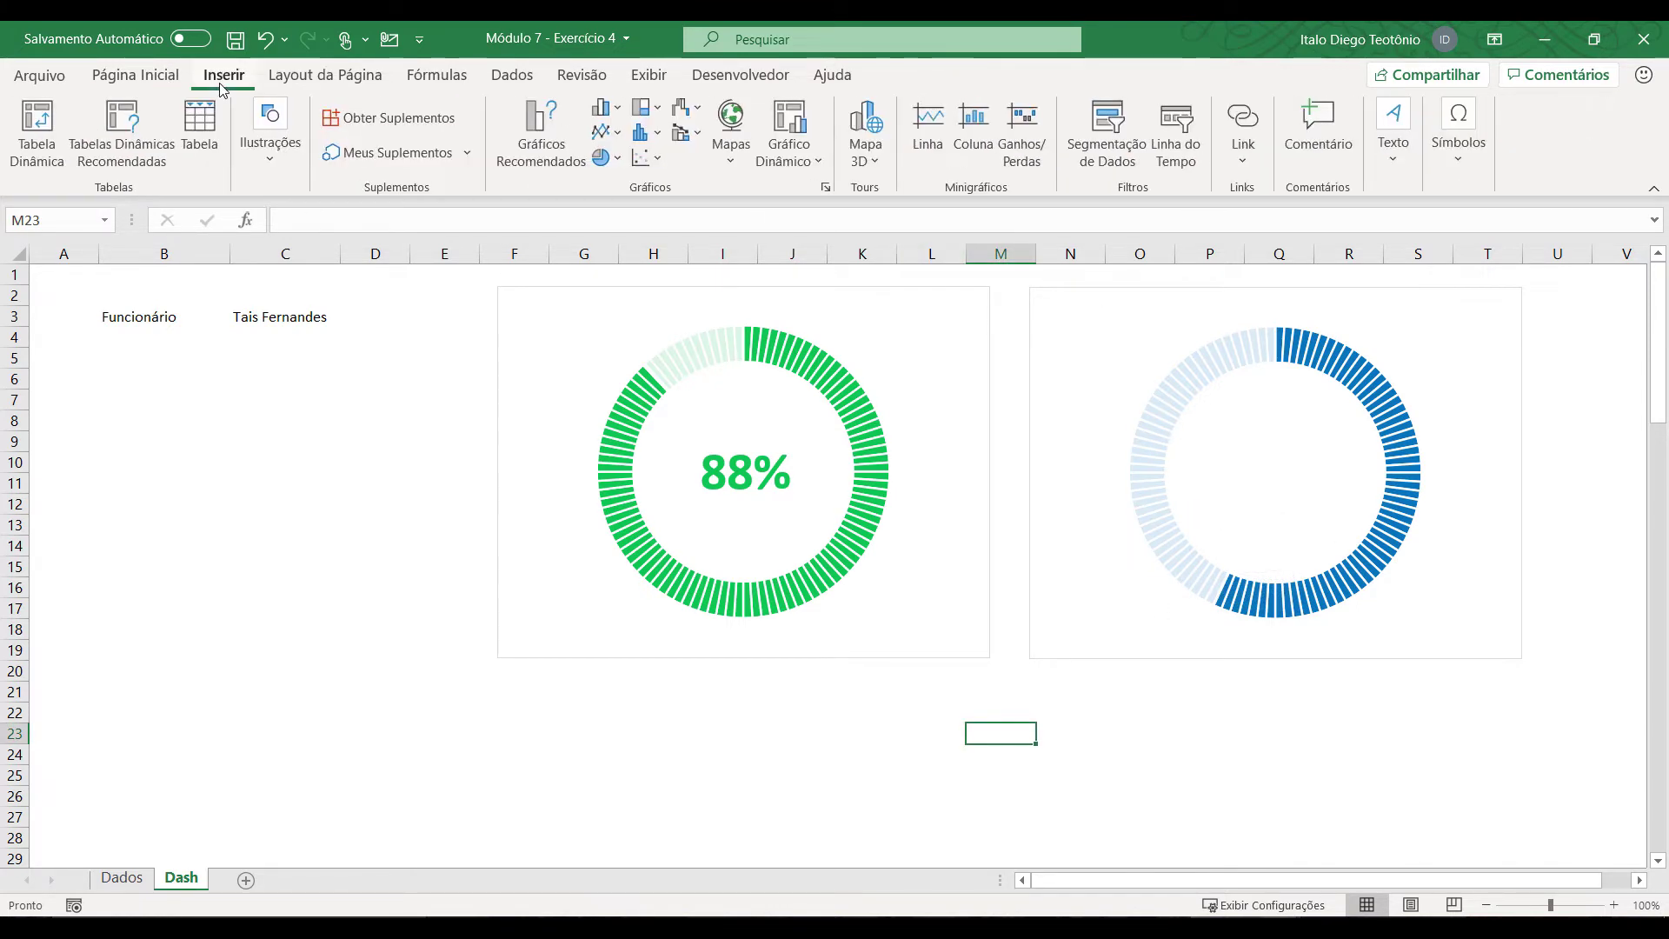
click(1394, 130)
click(1396, 213)
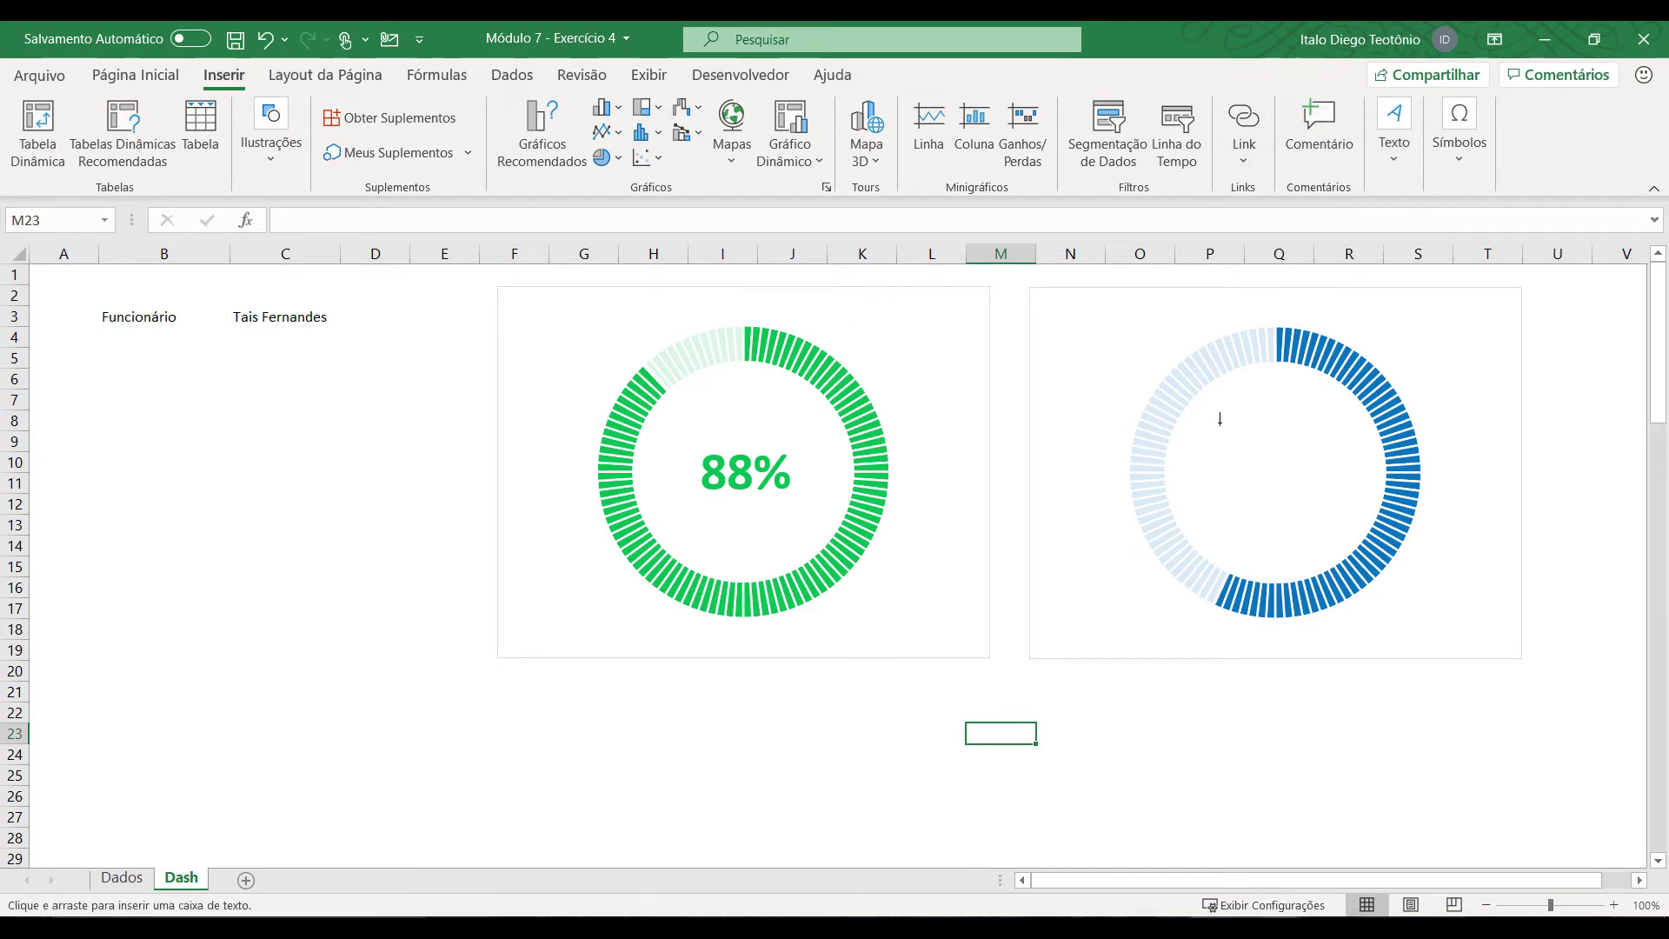
drag(1193, 425, 1366, 523)
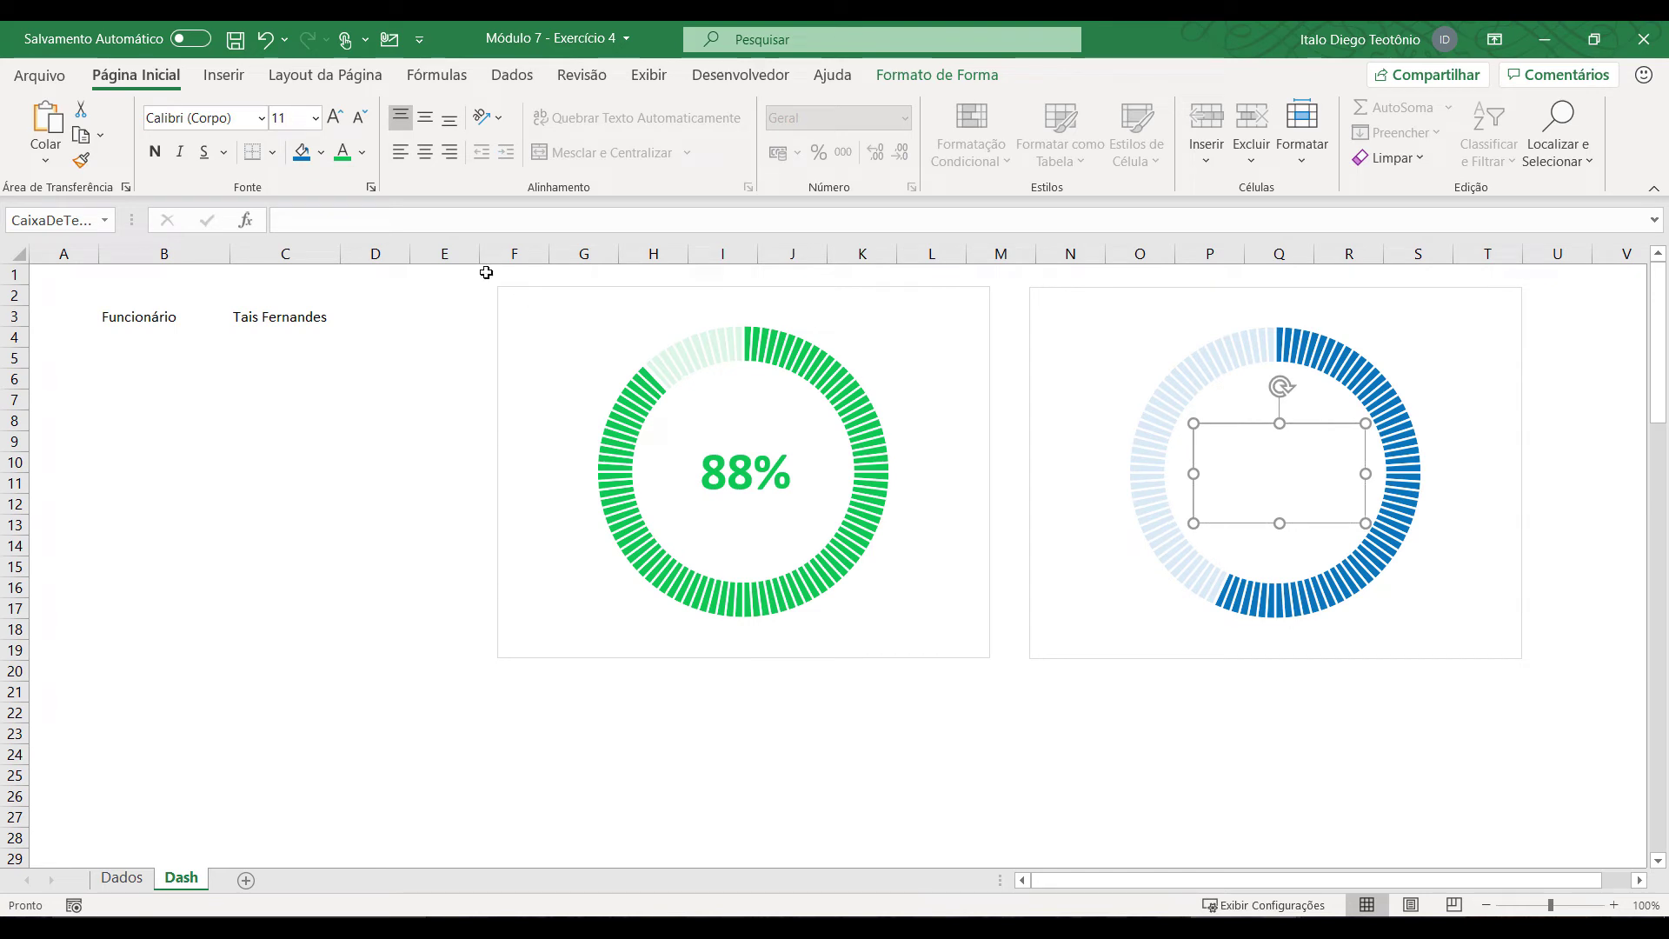
Step: Link the blue chart's text box to the 2020 Meta Realizada value with the formula =Dados!D28
click(423, 224)
text(=)
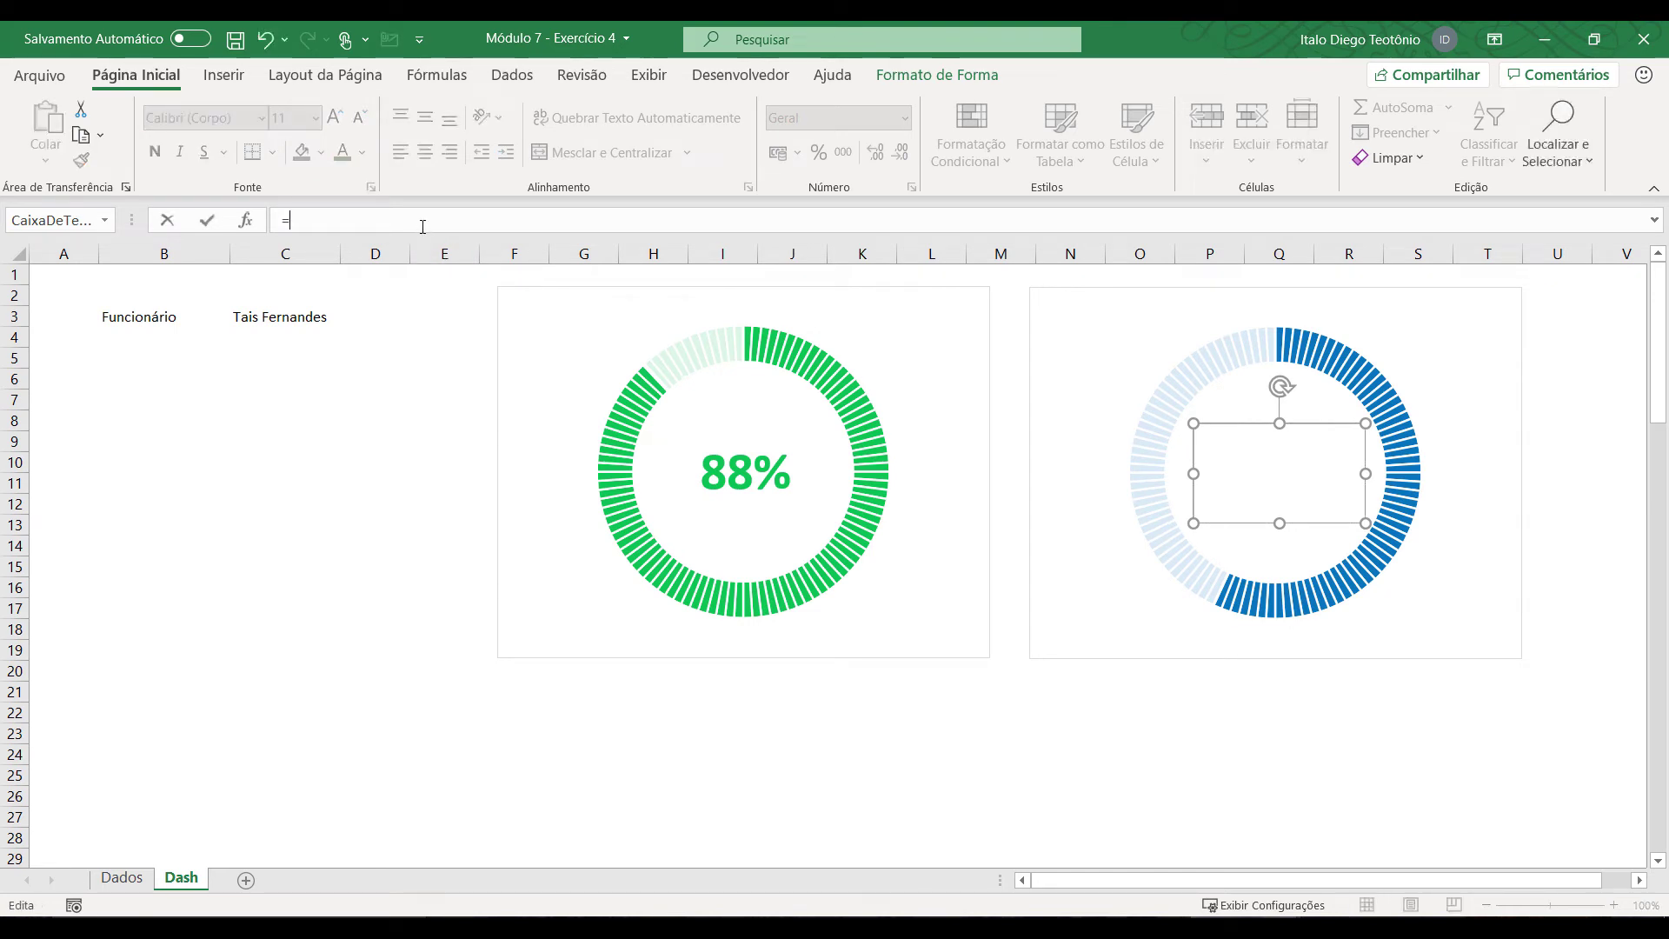
click(127, 877)
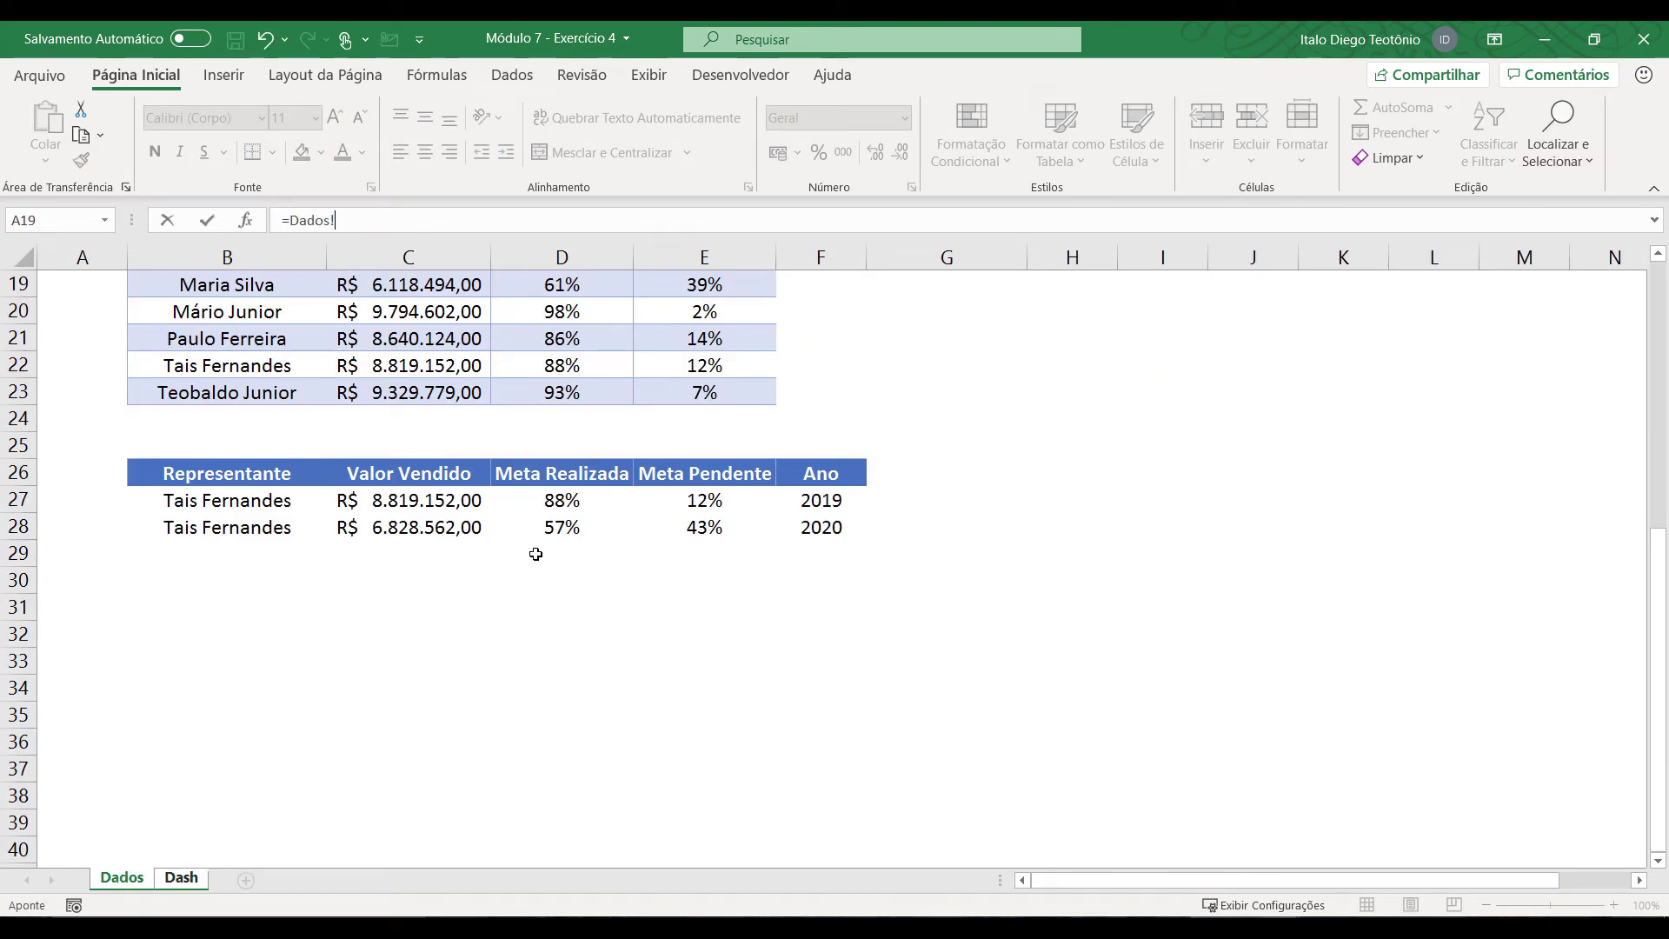
click(563, 533)
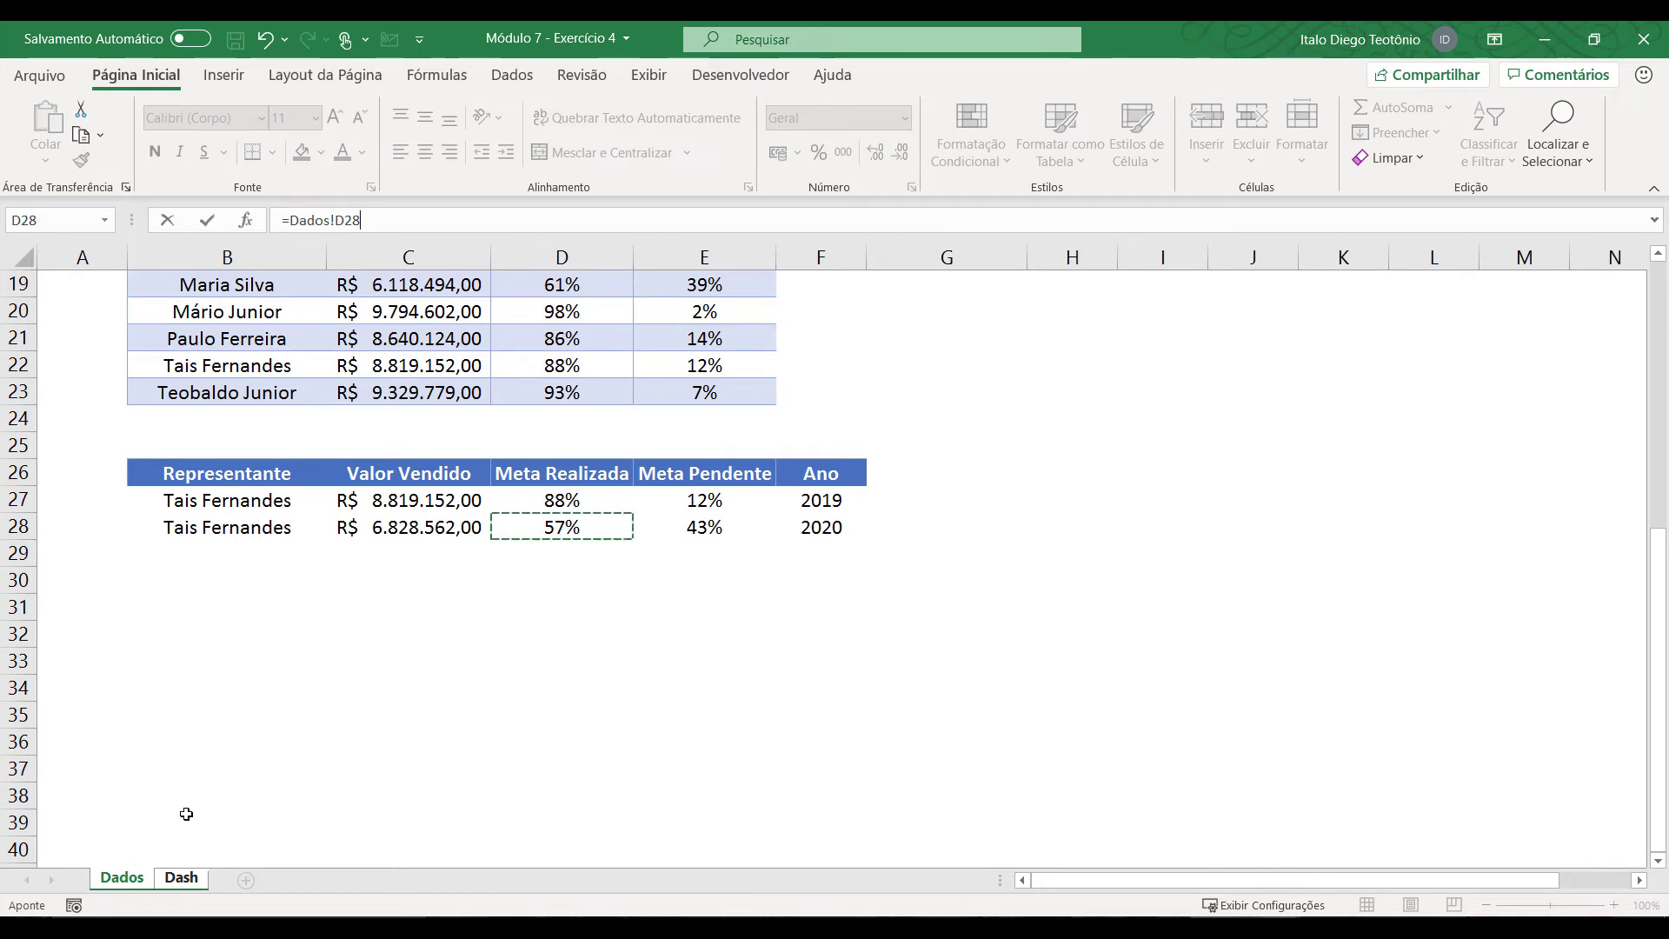
key(Return)
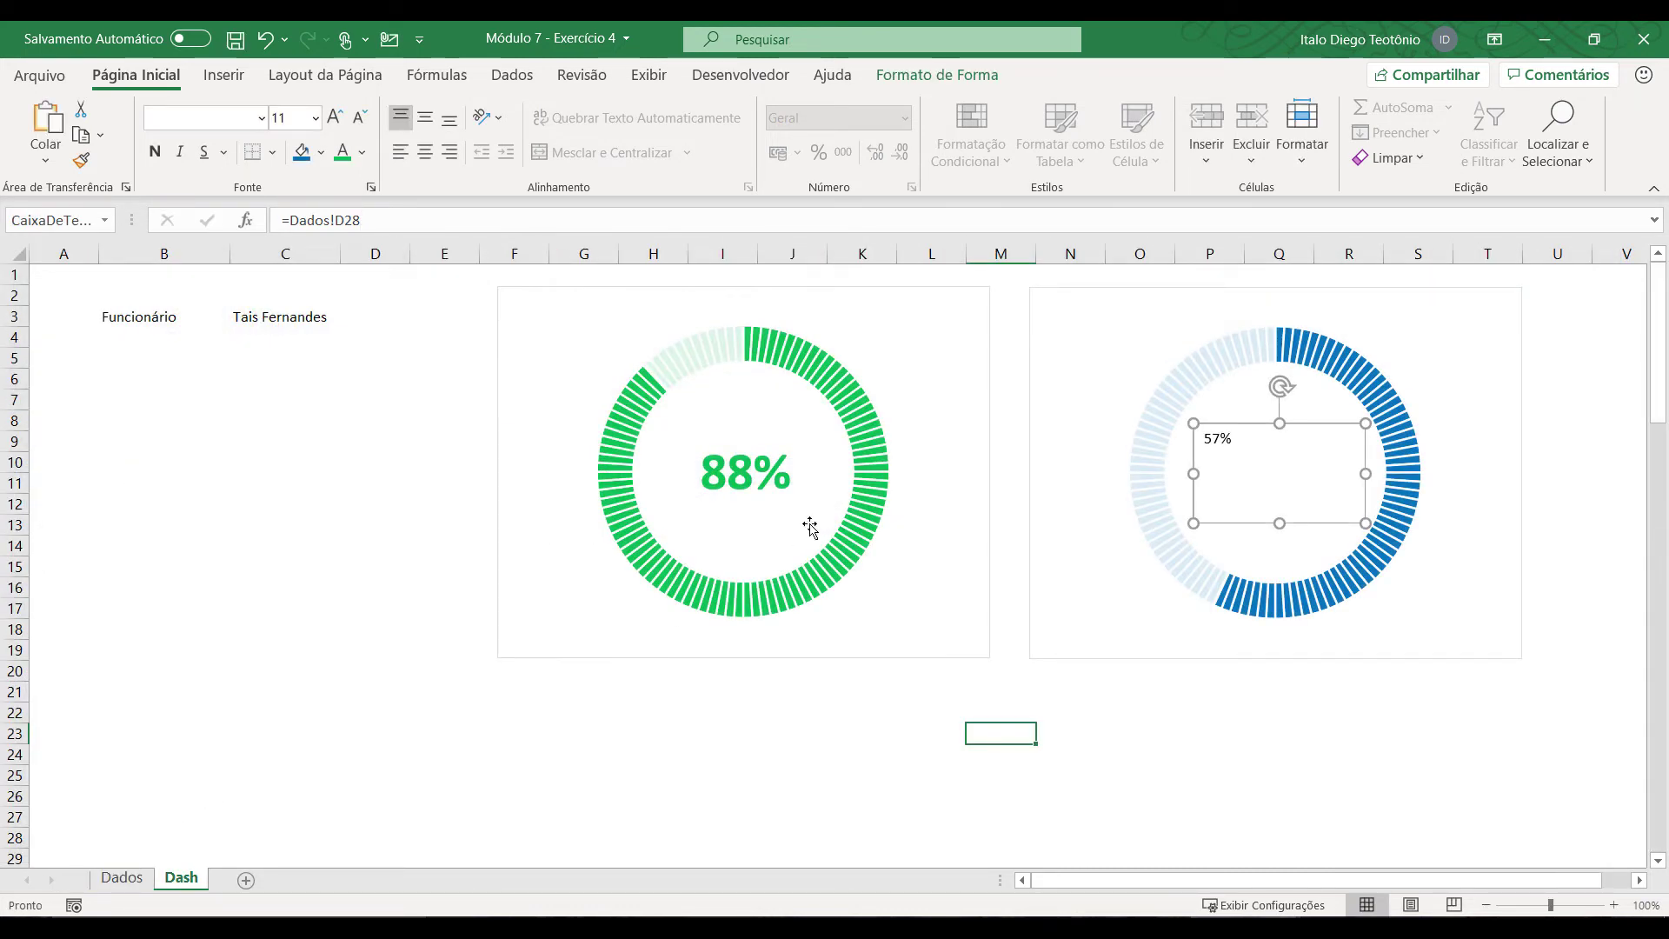
Step: Match the blue chart's percentage text to the green one: 36 pt, bold, centred horizontally and vertically in its box
click(778, 498)
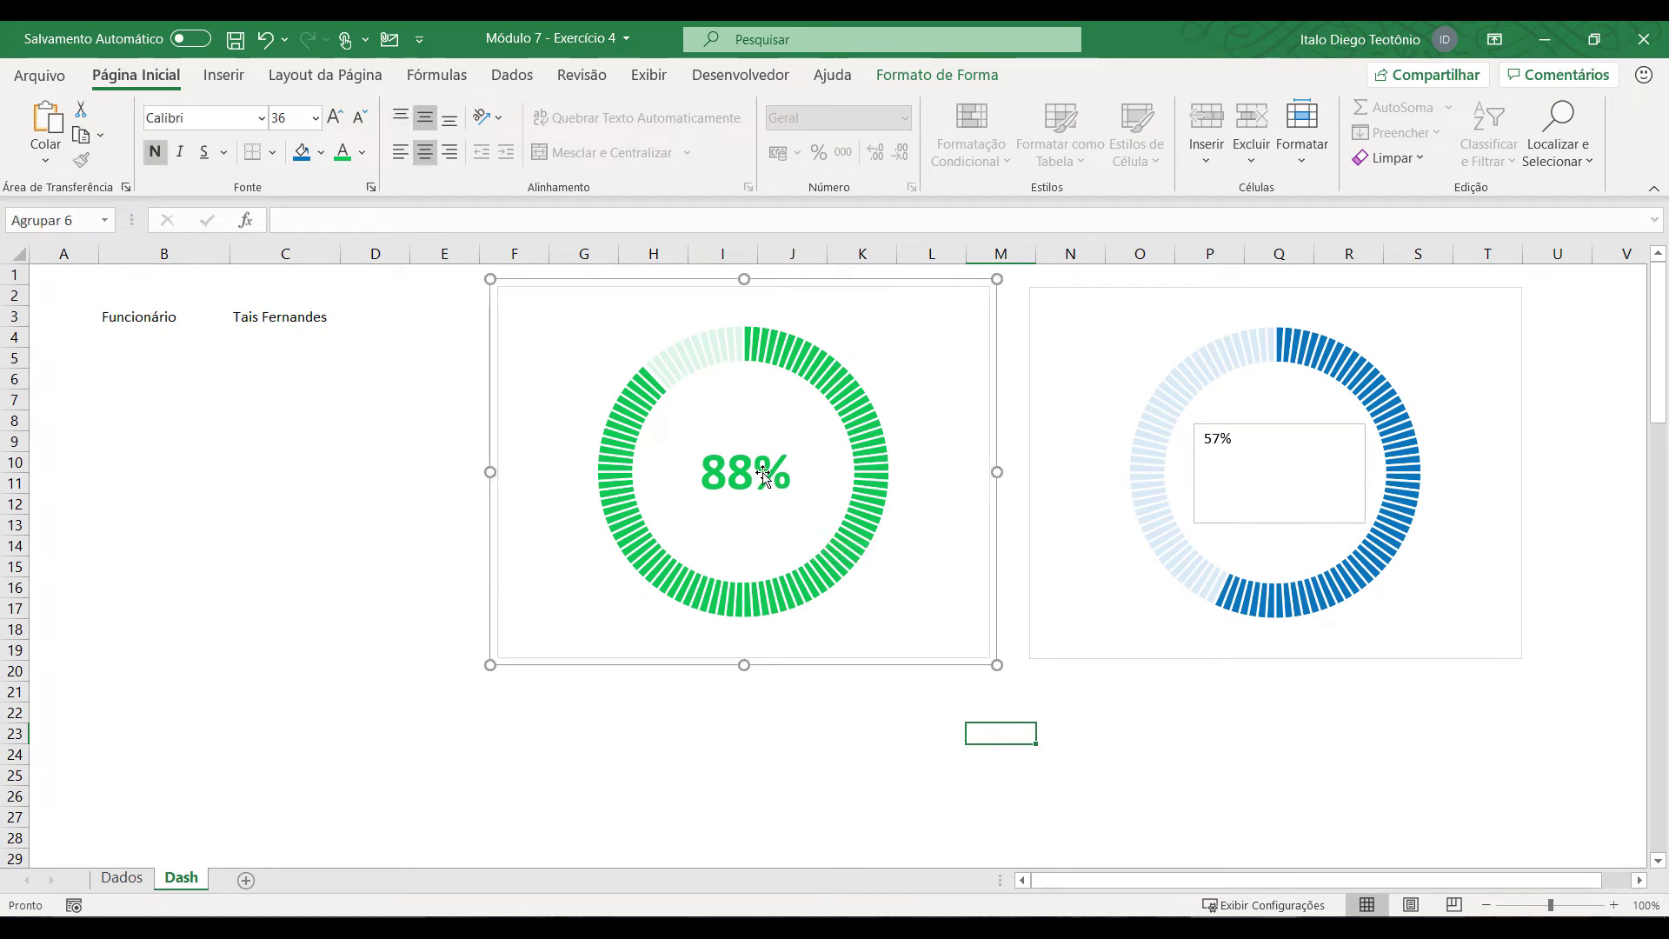
click(754, 475)
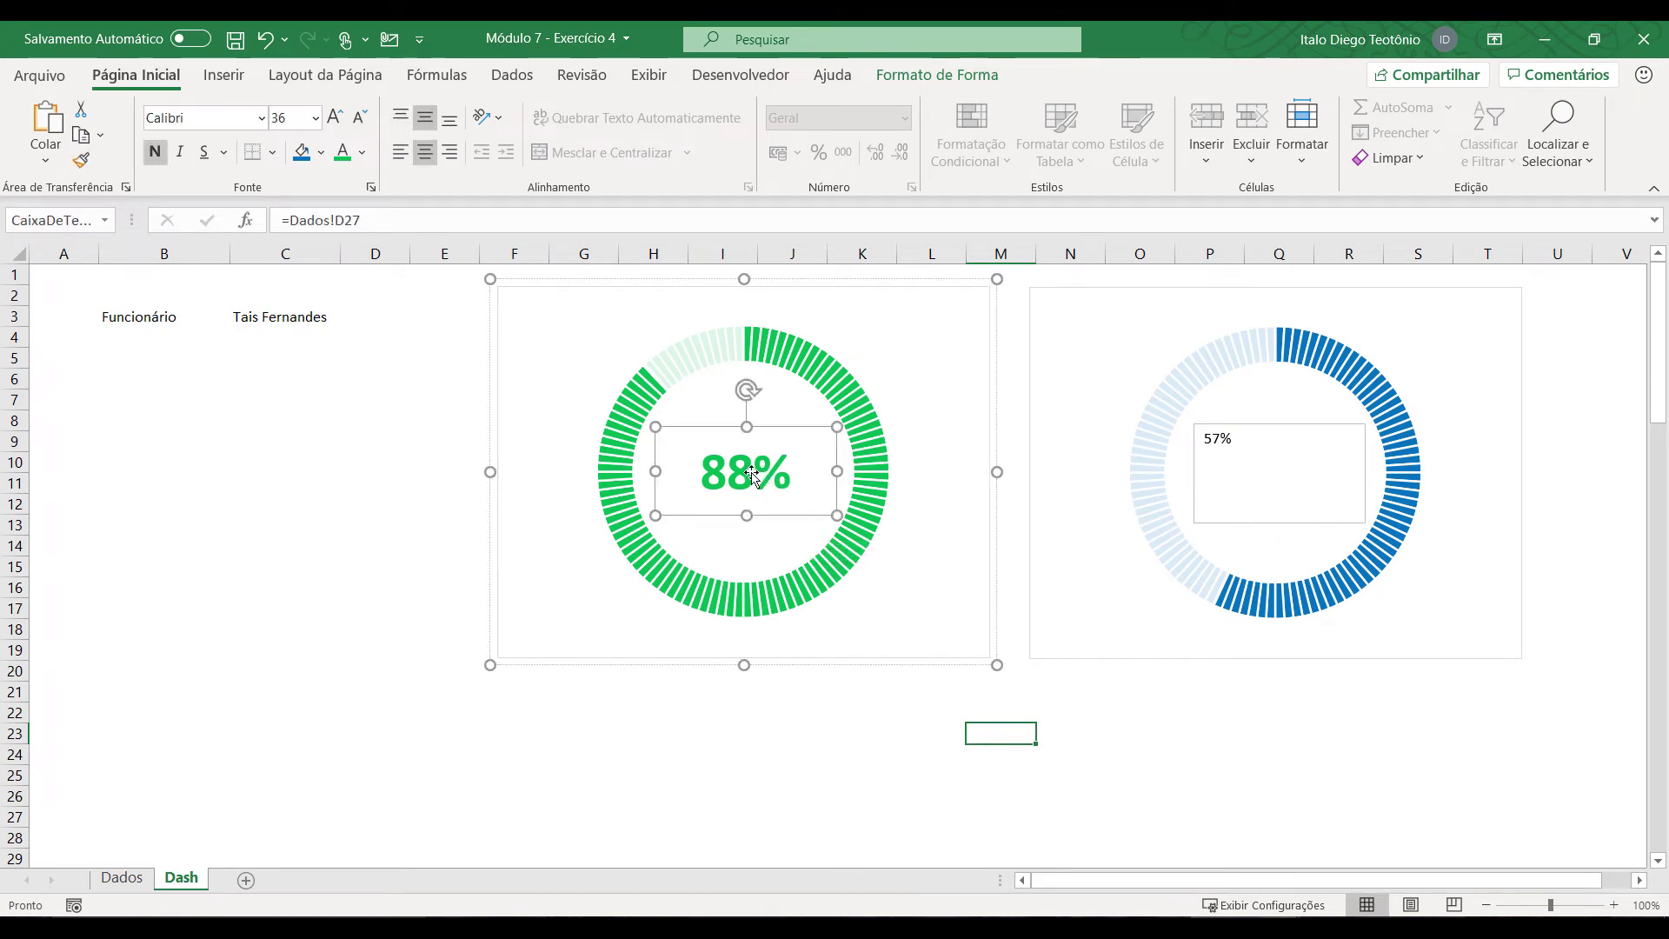
click(1215, 434)
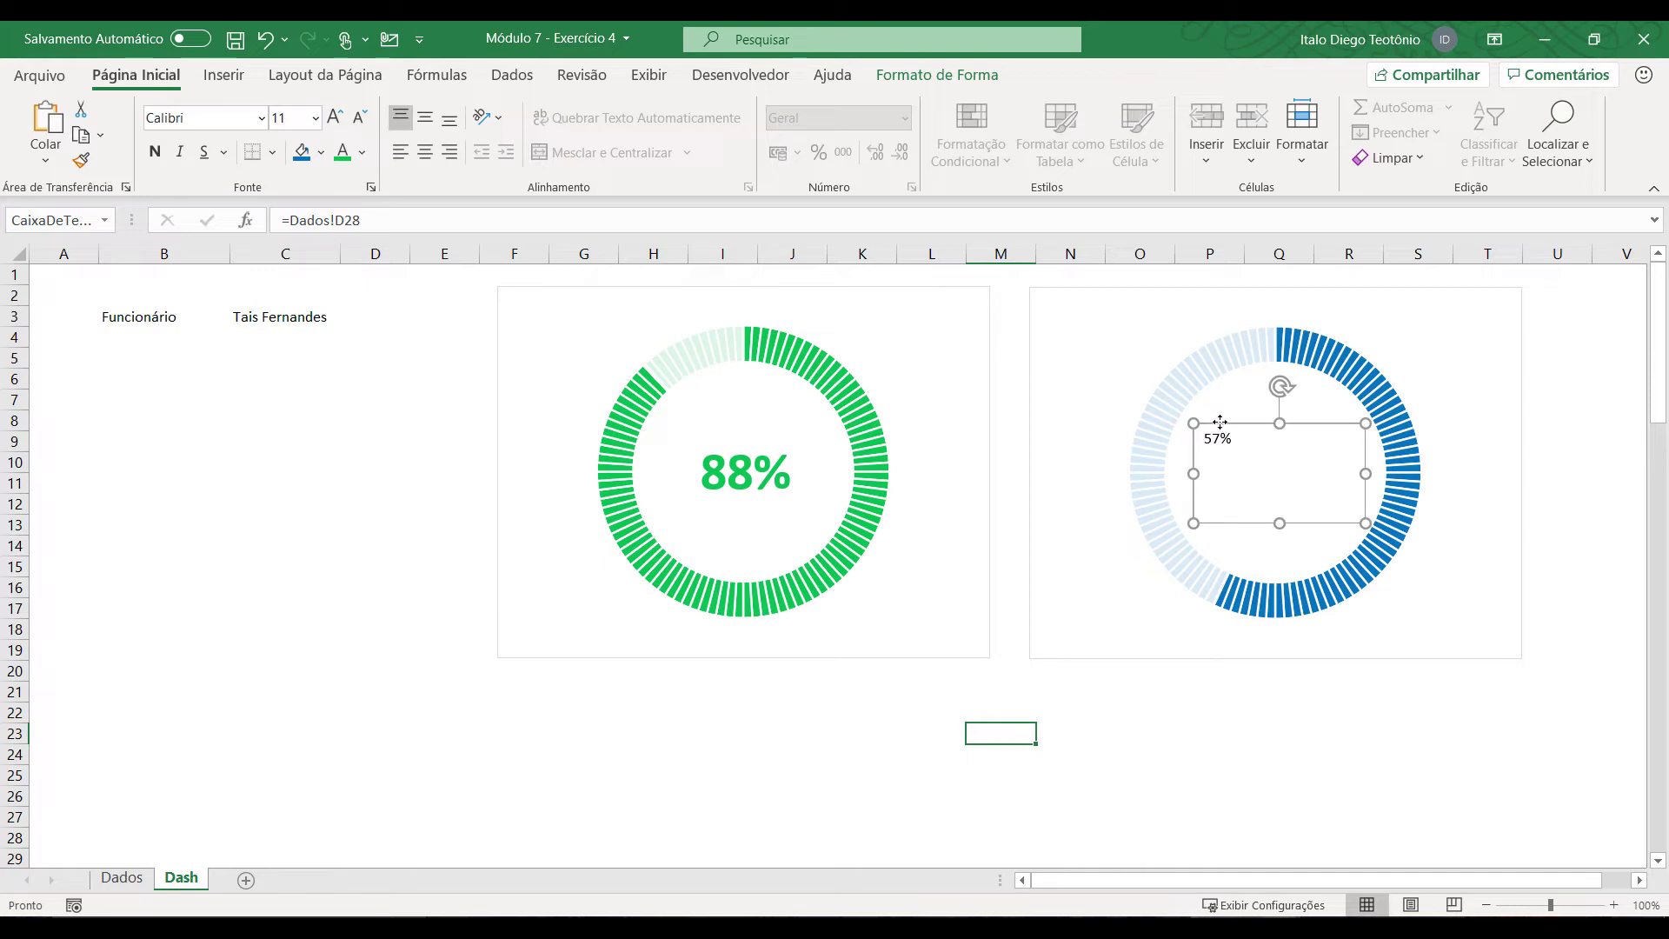
click(315, 118)
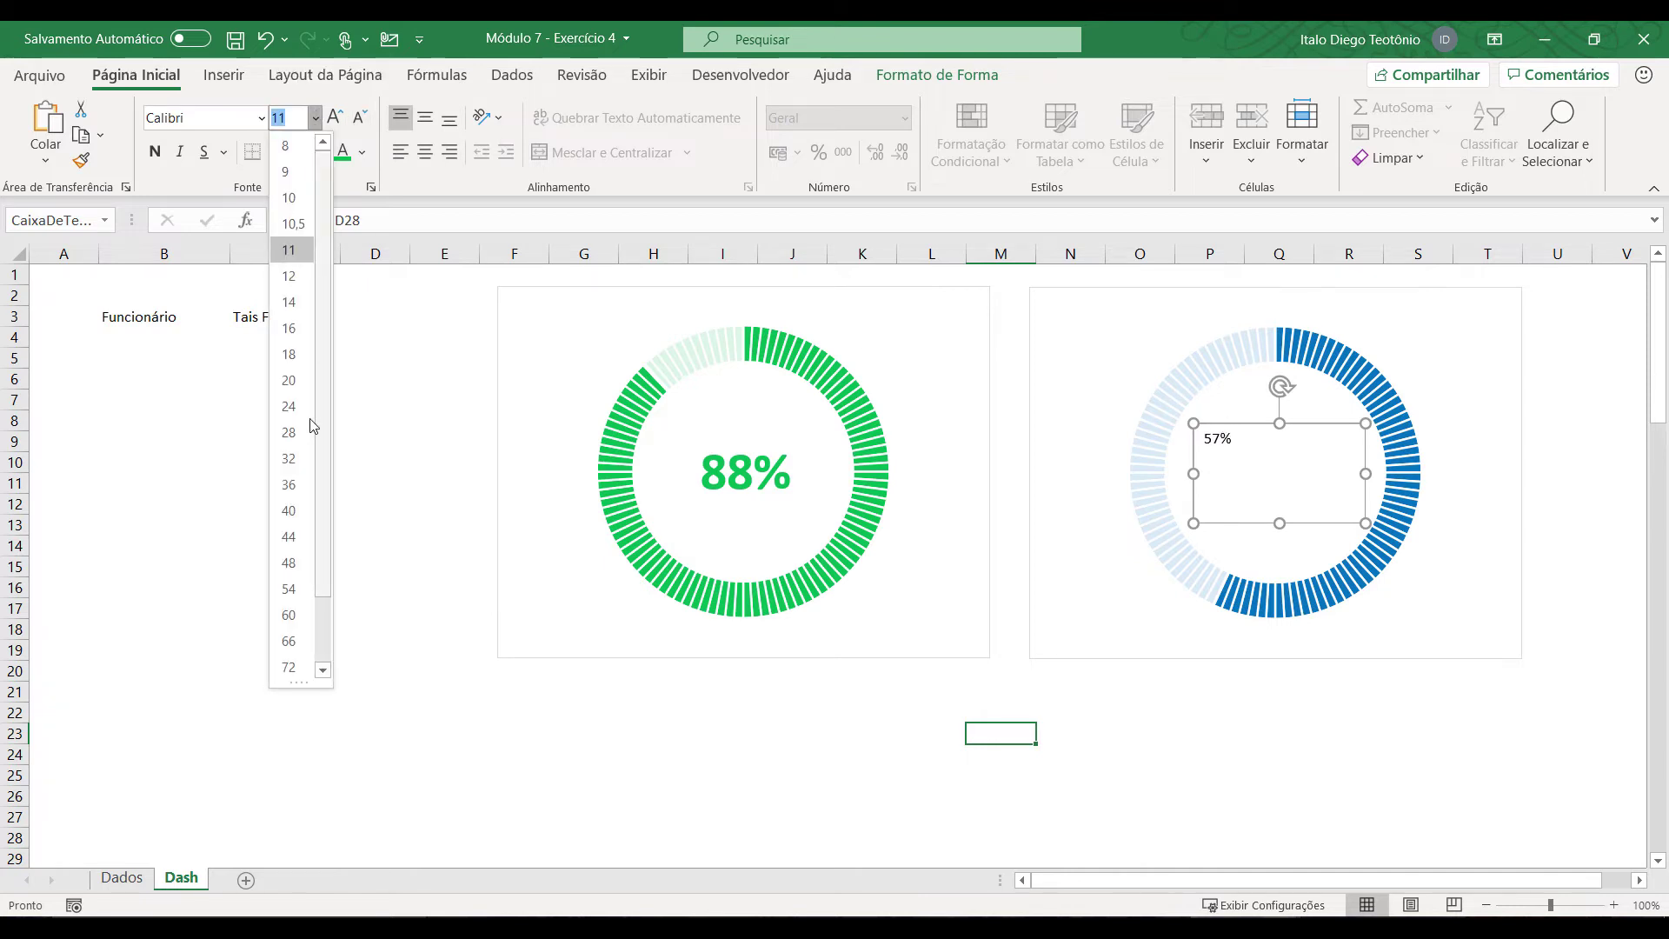
click(308, 501)
click(155, 152)
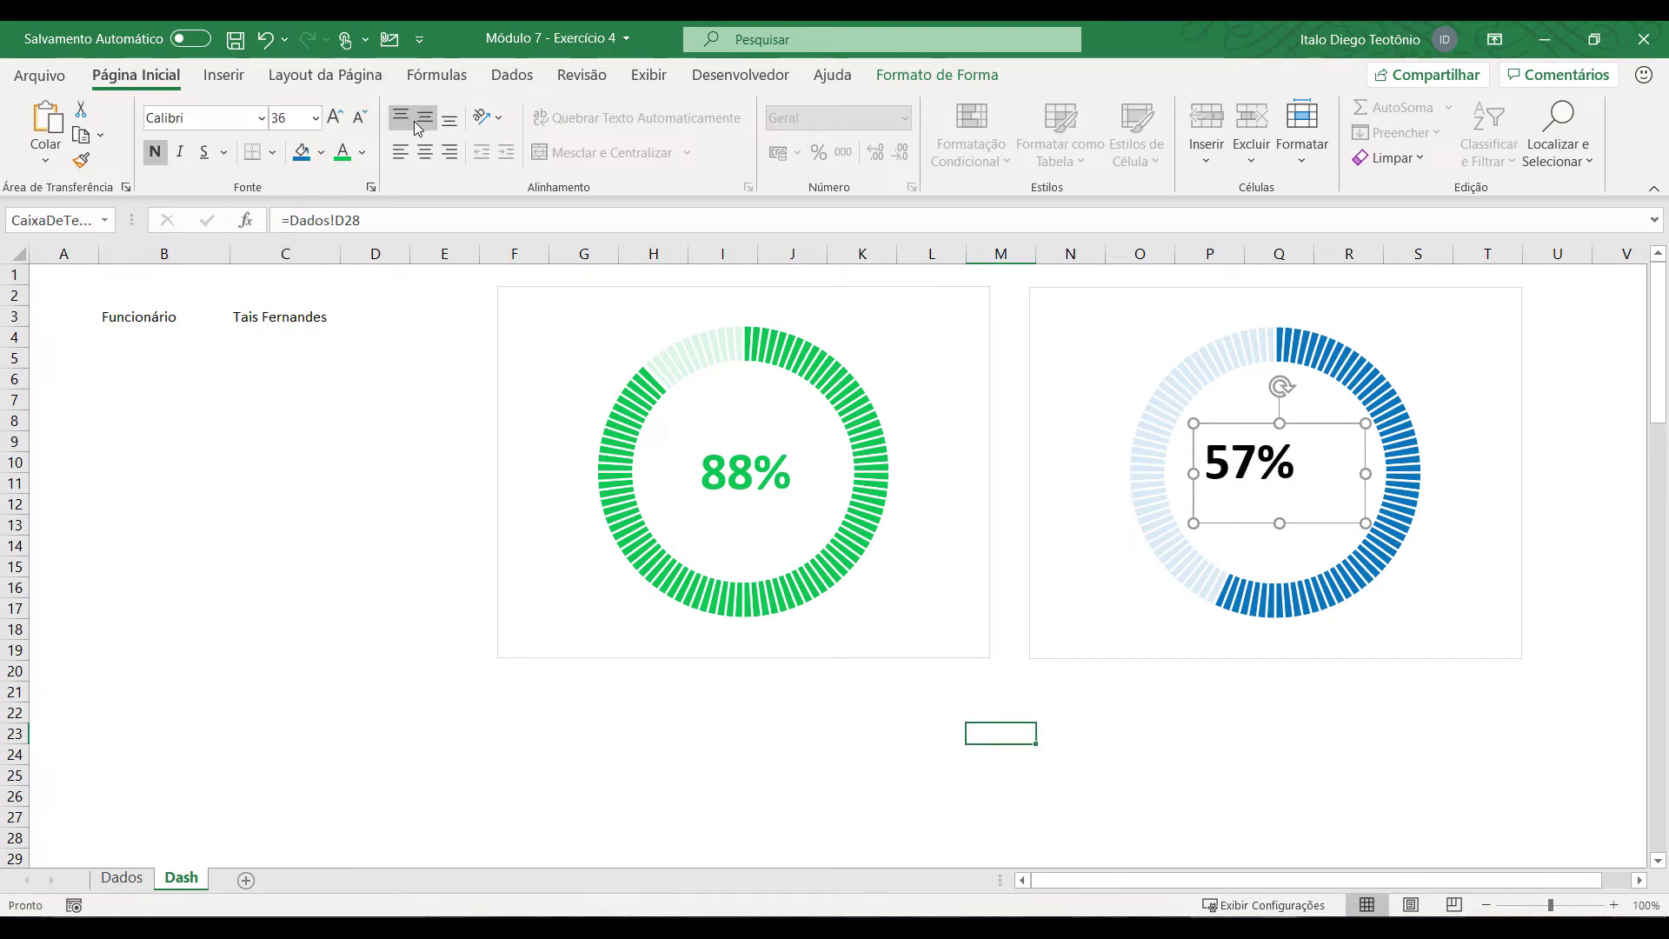
click(426, 151)
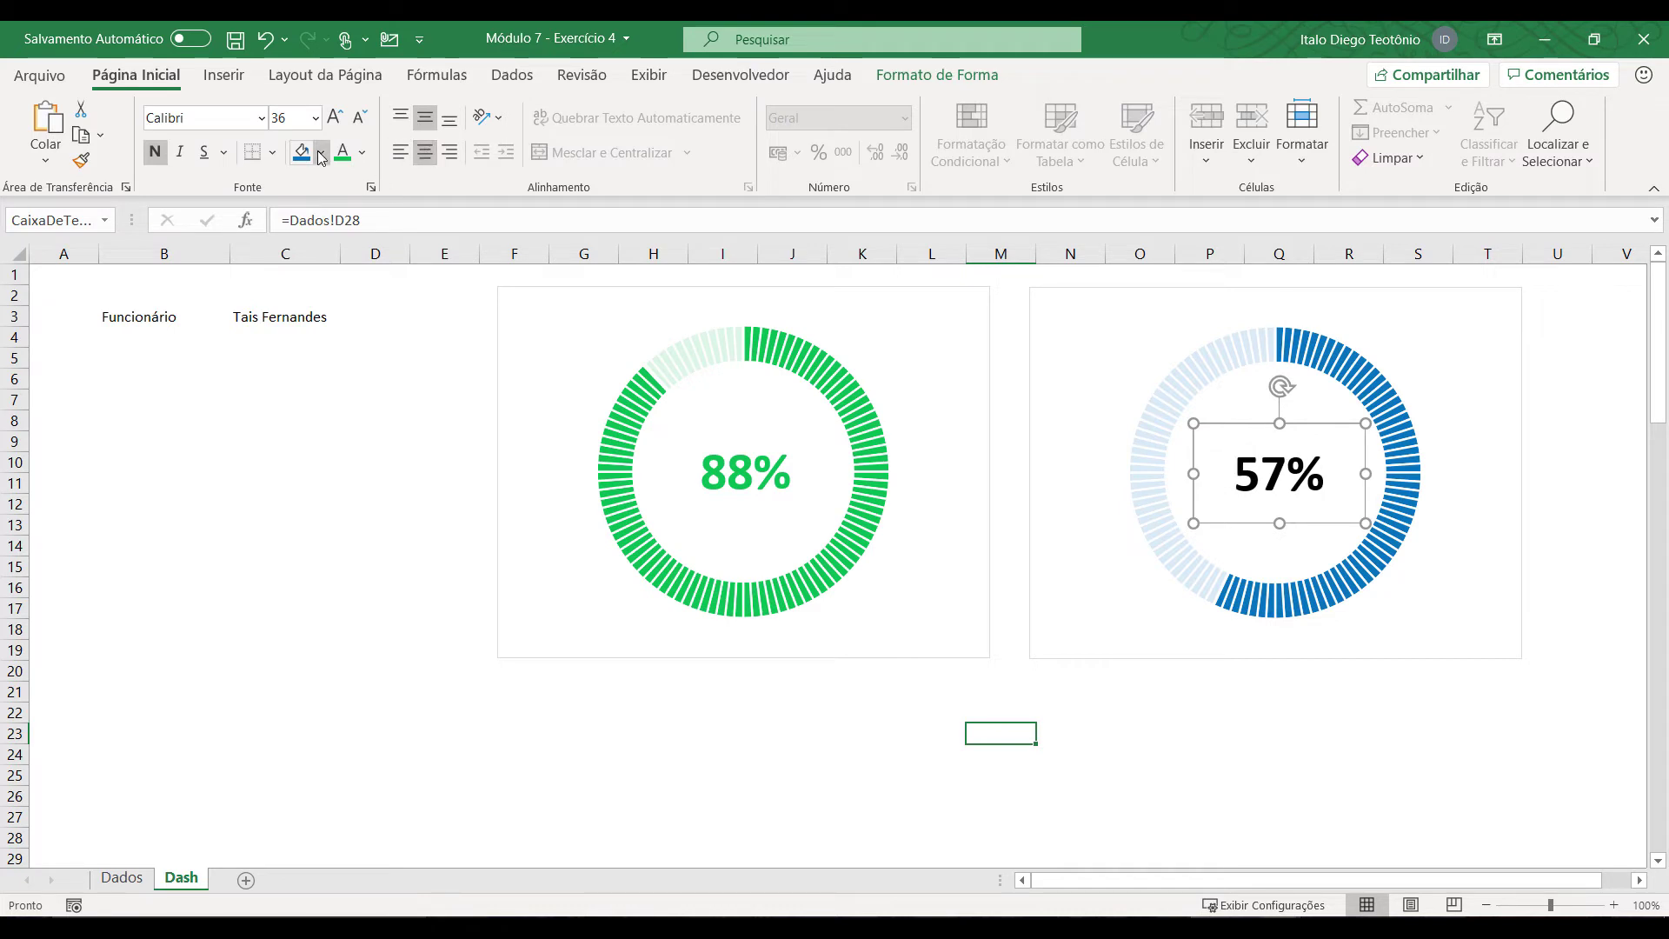
Step: Colour the percentage text inside the blue doughnut chart with the standard blue
click(363, 153)
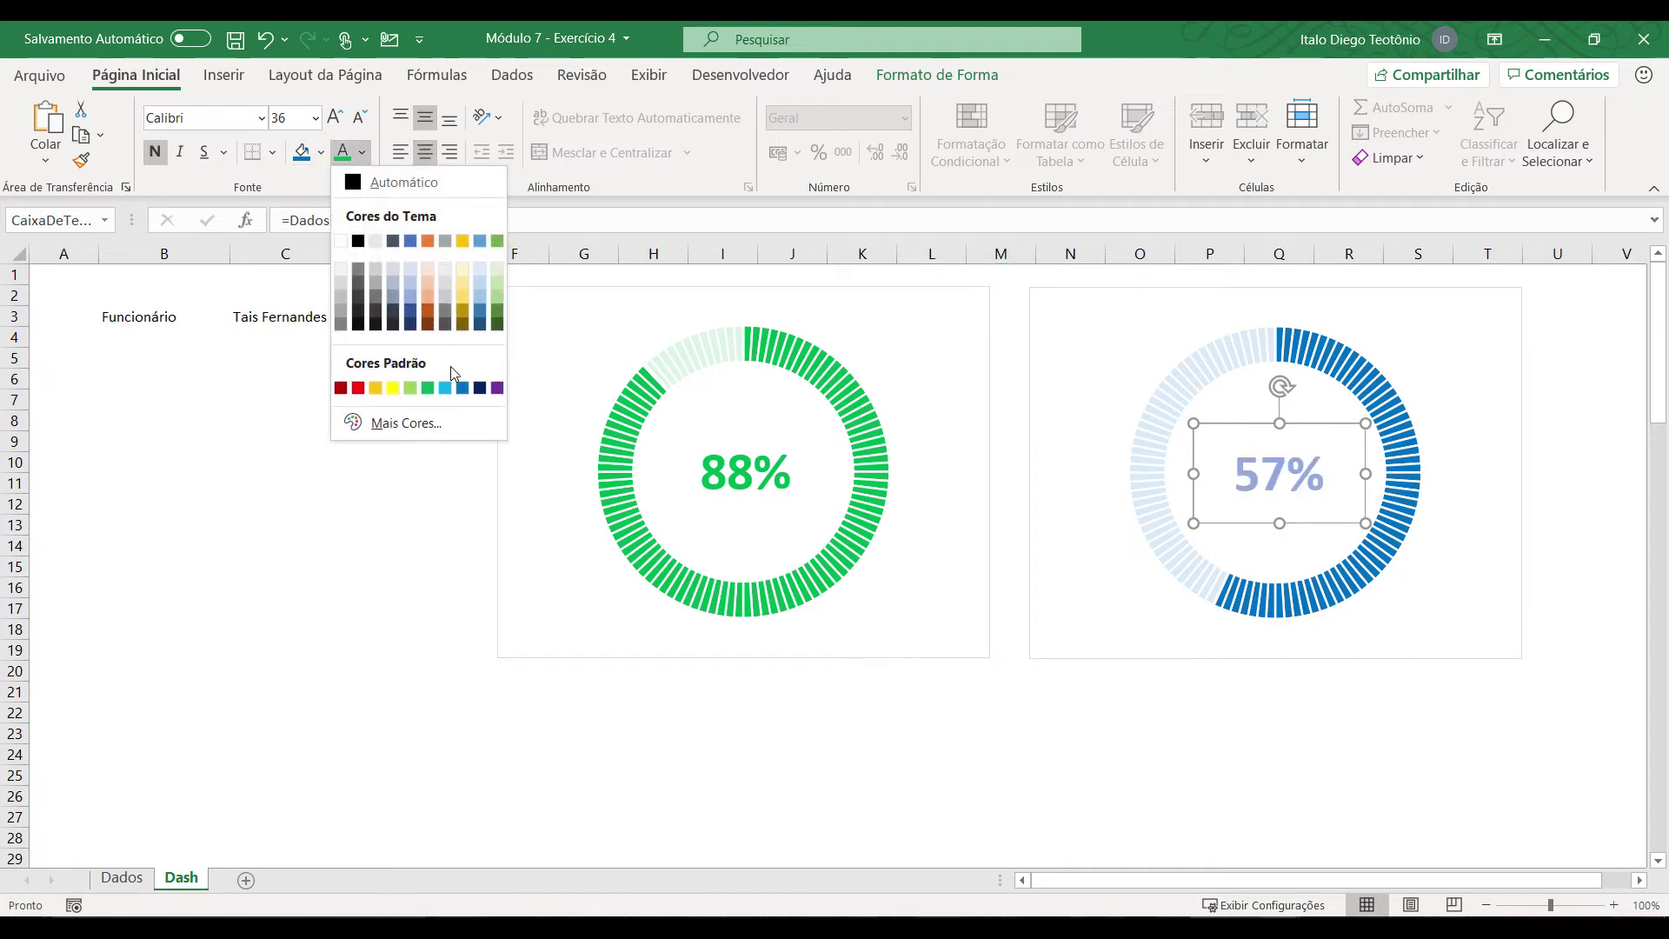
click(464, 388)
click(878, 733)
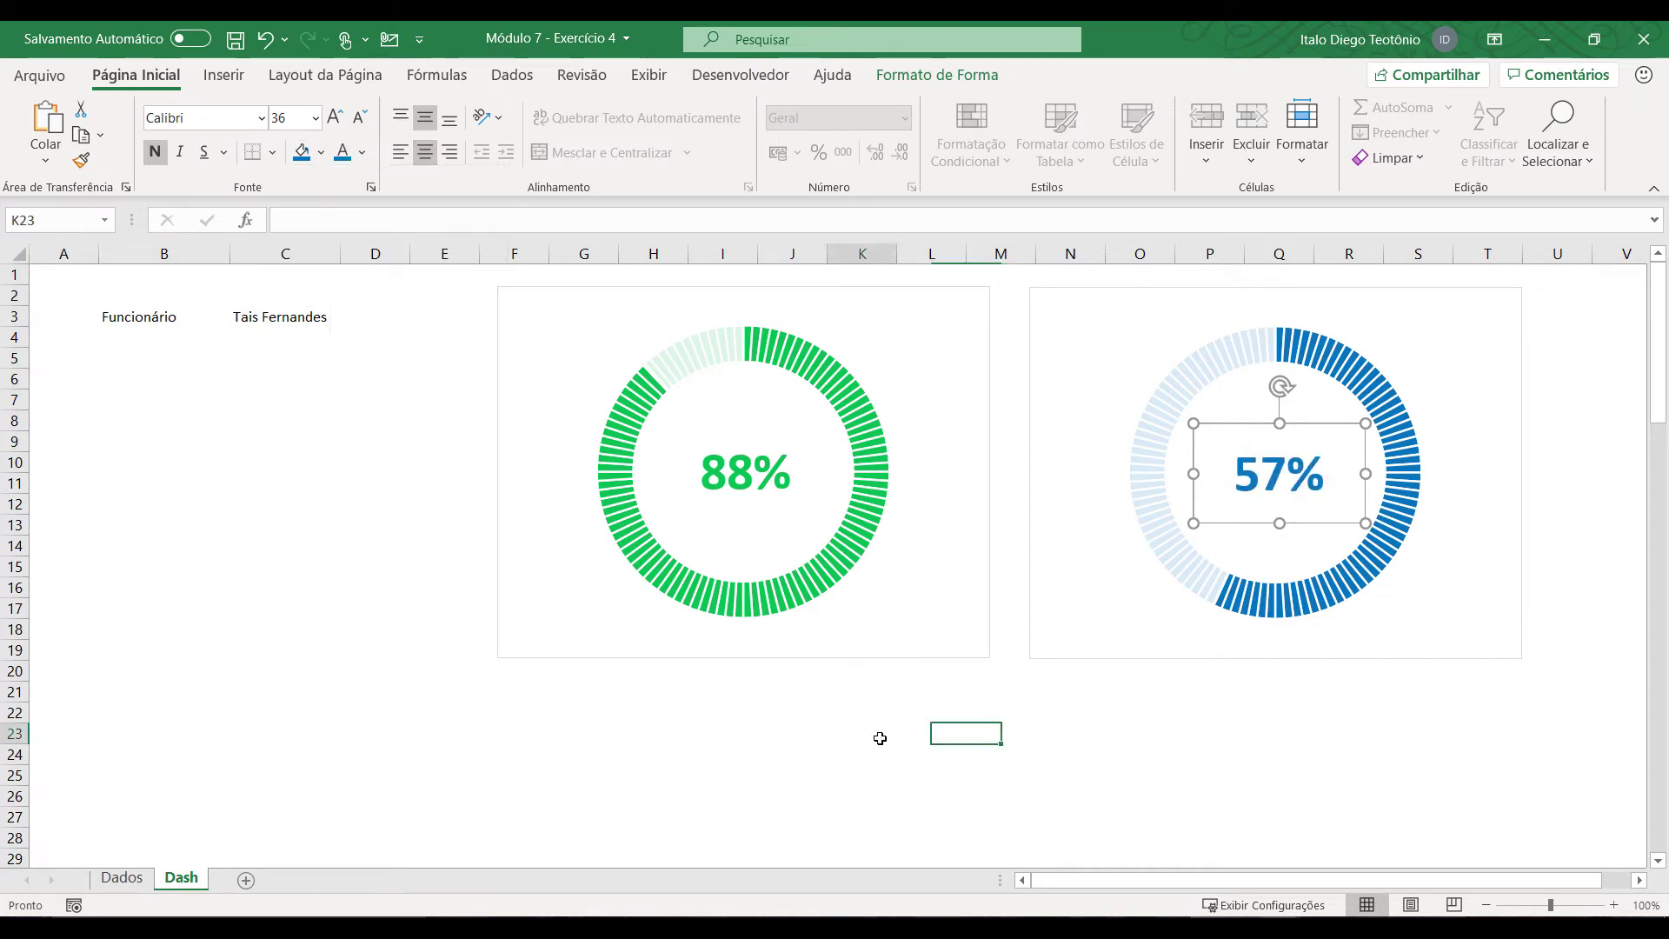
Step: Remove the outline from the percentage text box in the blue doughnut chart
click(1188, 504)
click(926, 75)
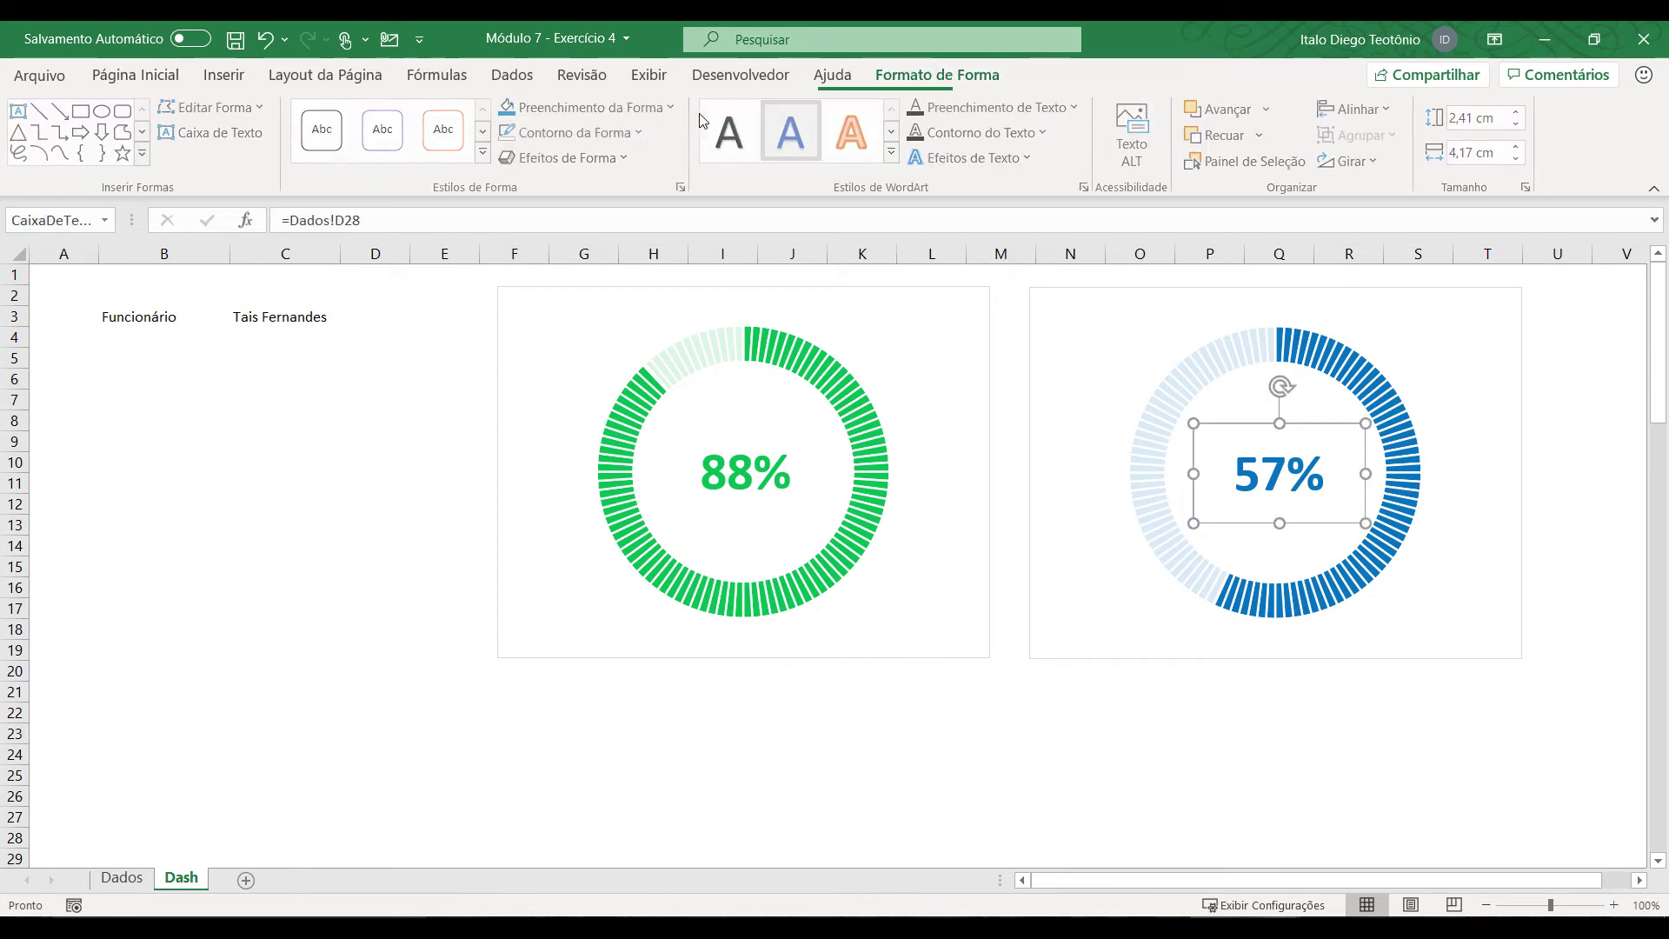
click(574, 132)
click(559, 405)
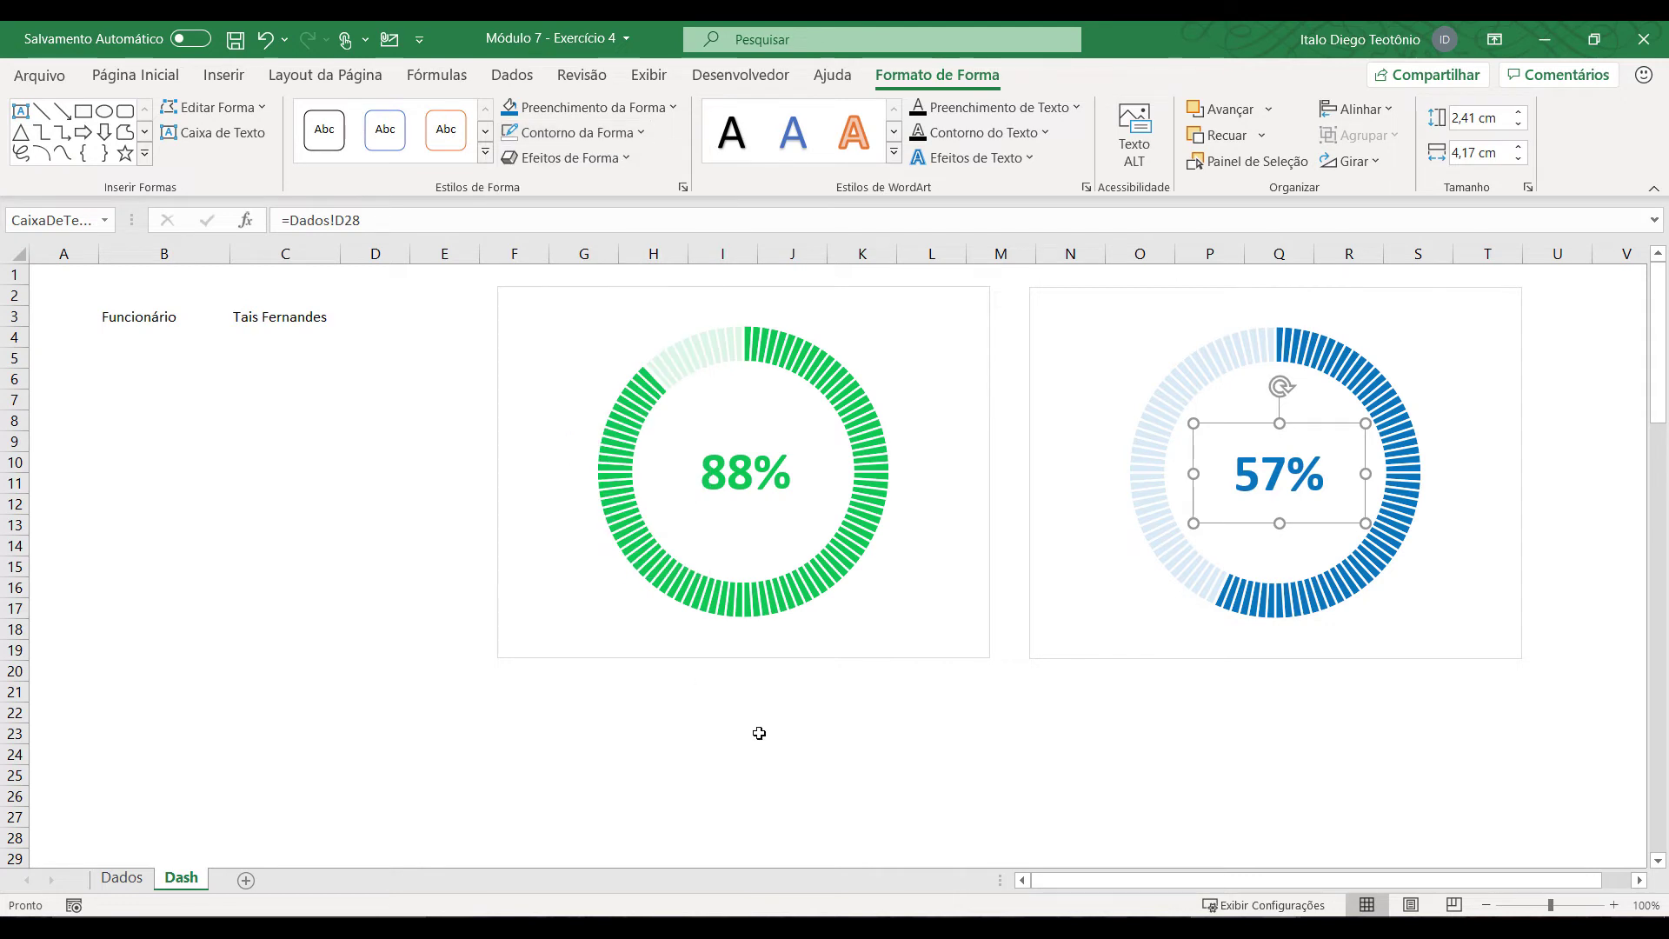
click(830, 780)
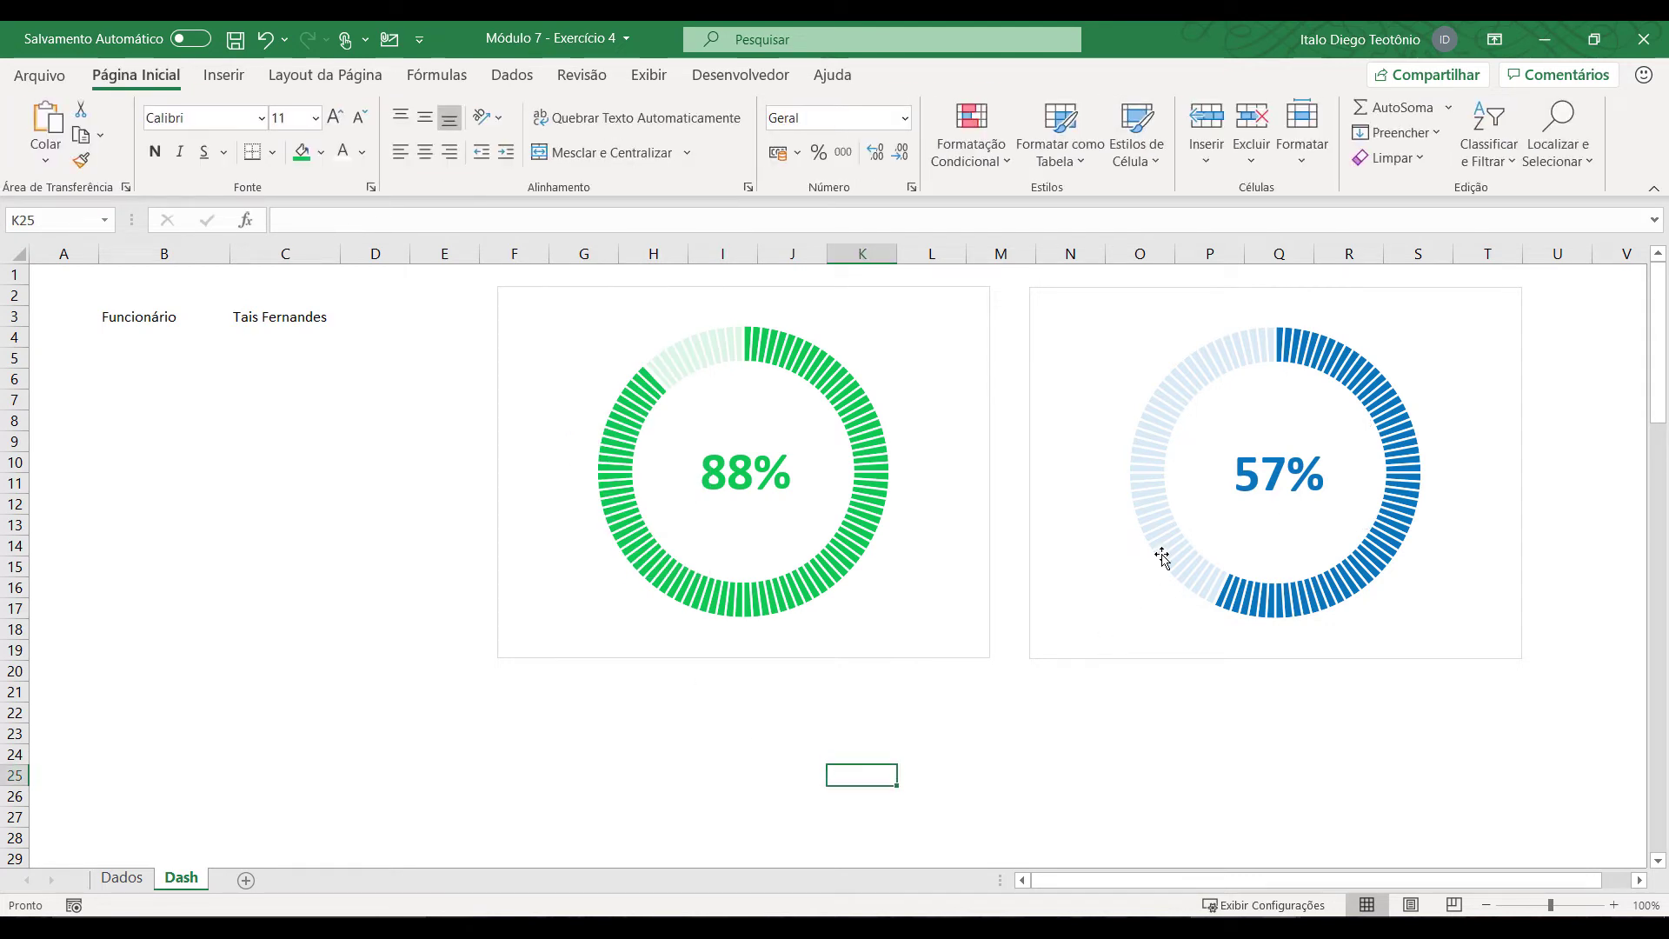
Step: Group the percentage text box with the blue doughnut chart
click(1234, 490)
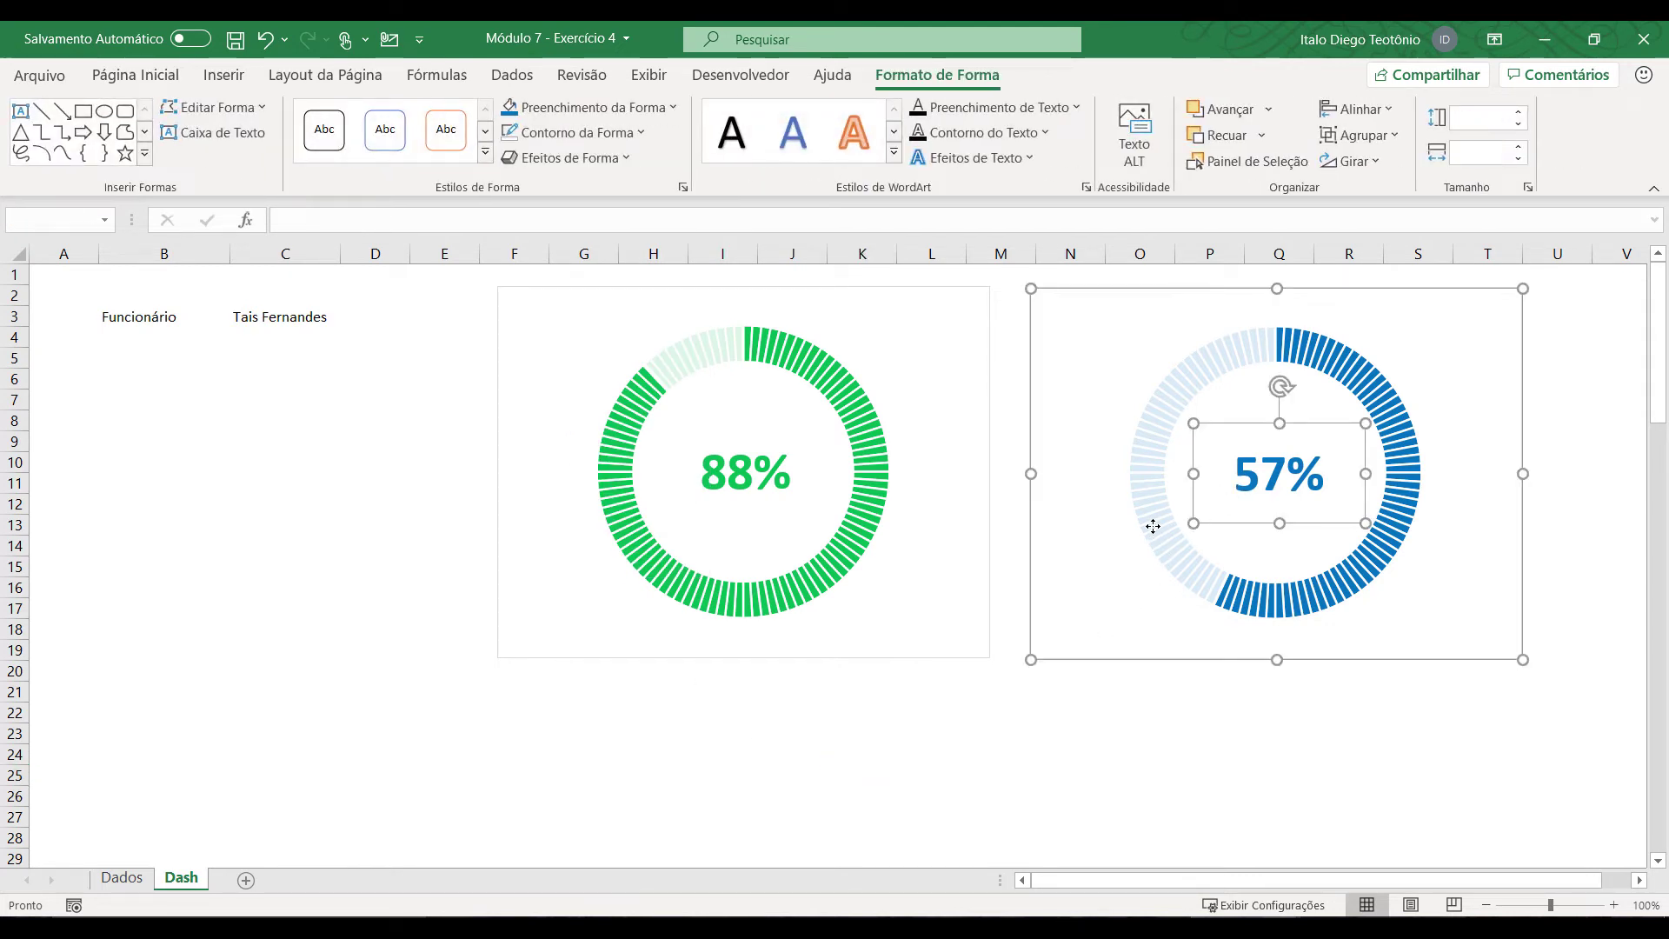
click(1358, 135)
click(1383, 160)
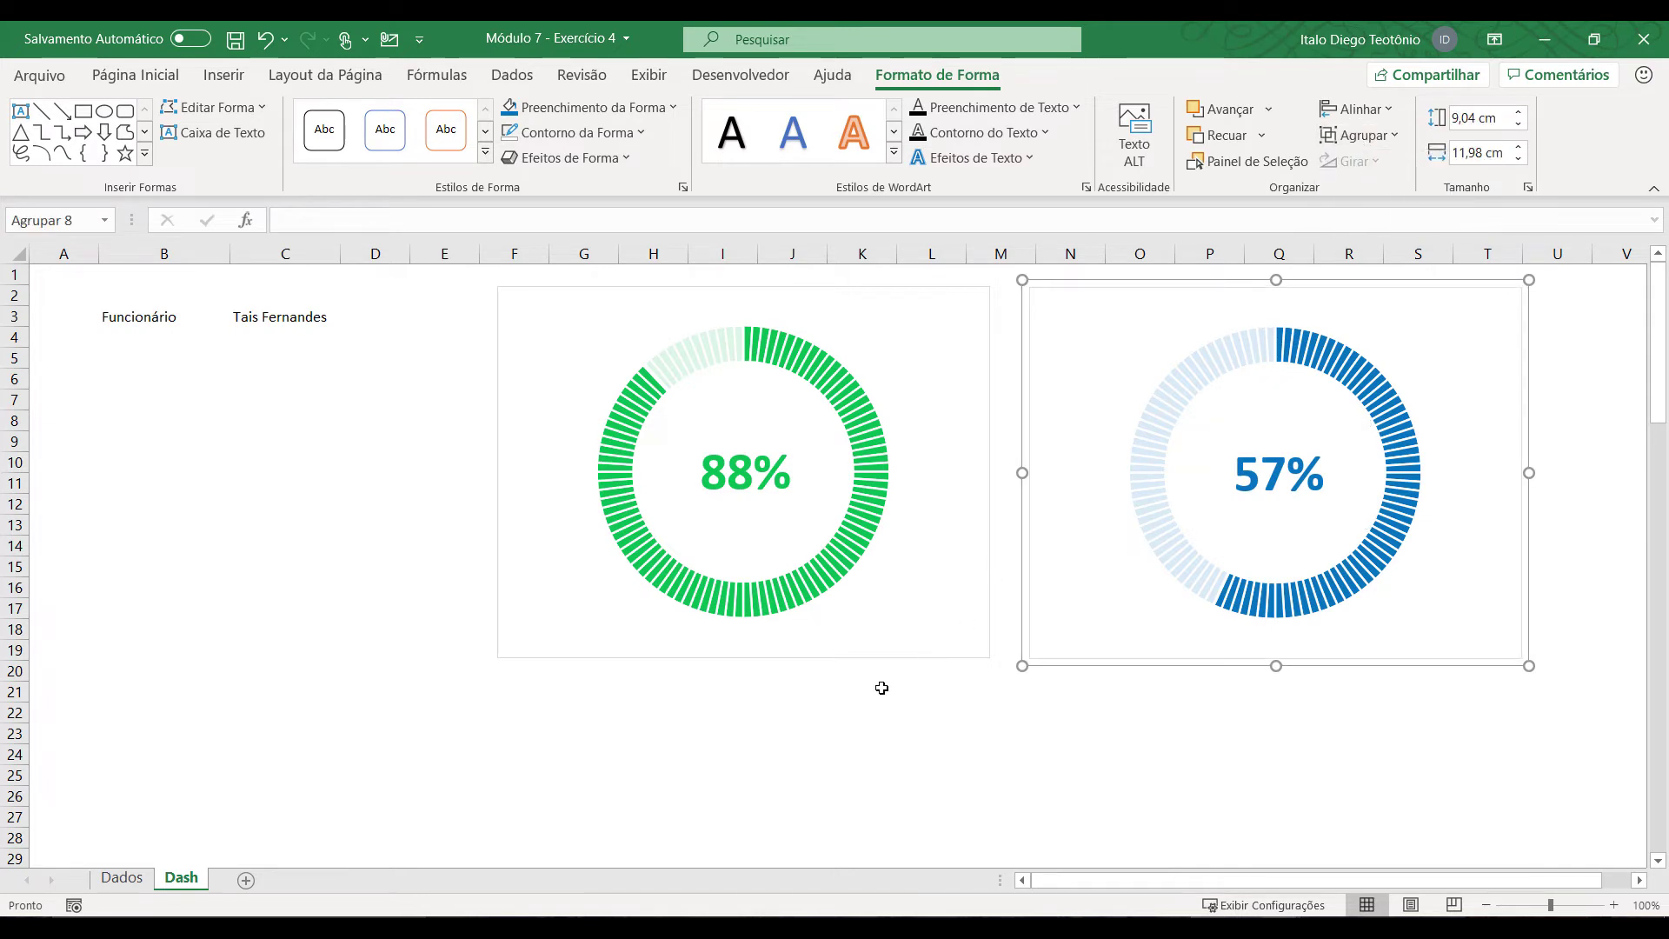
click(835, 741)
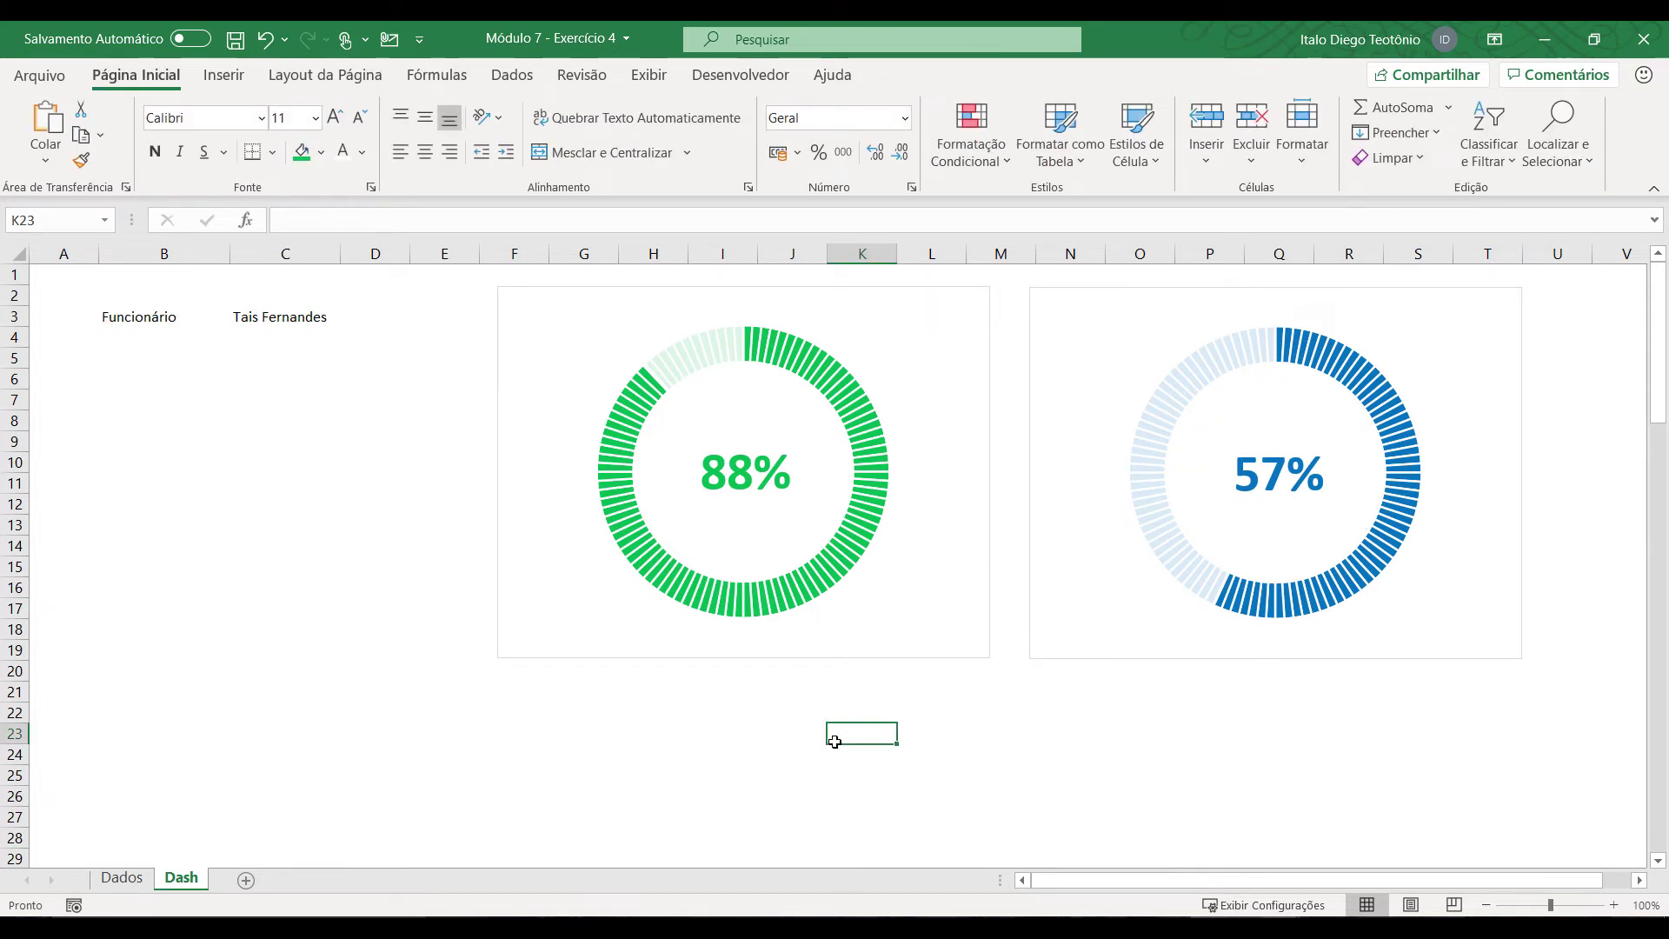
Step: Remove the outline from the blue doughnut chart's chart area within its group
click(1034, 589)
click(1032, 586)
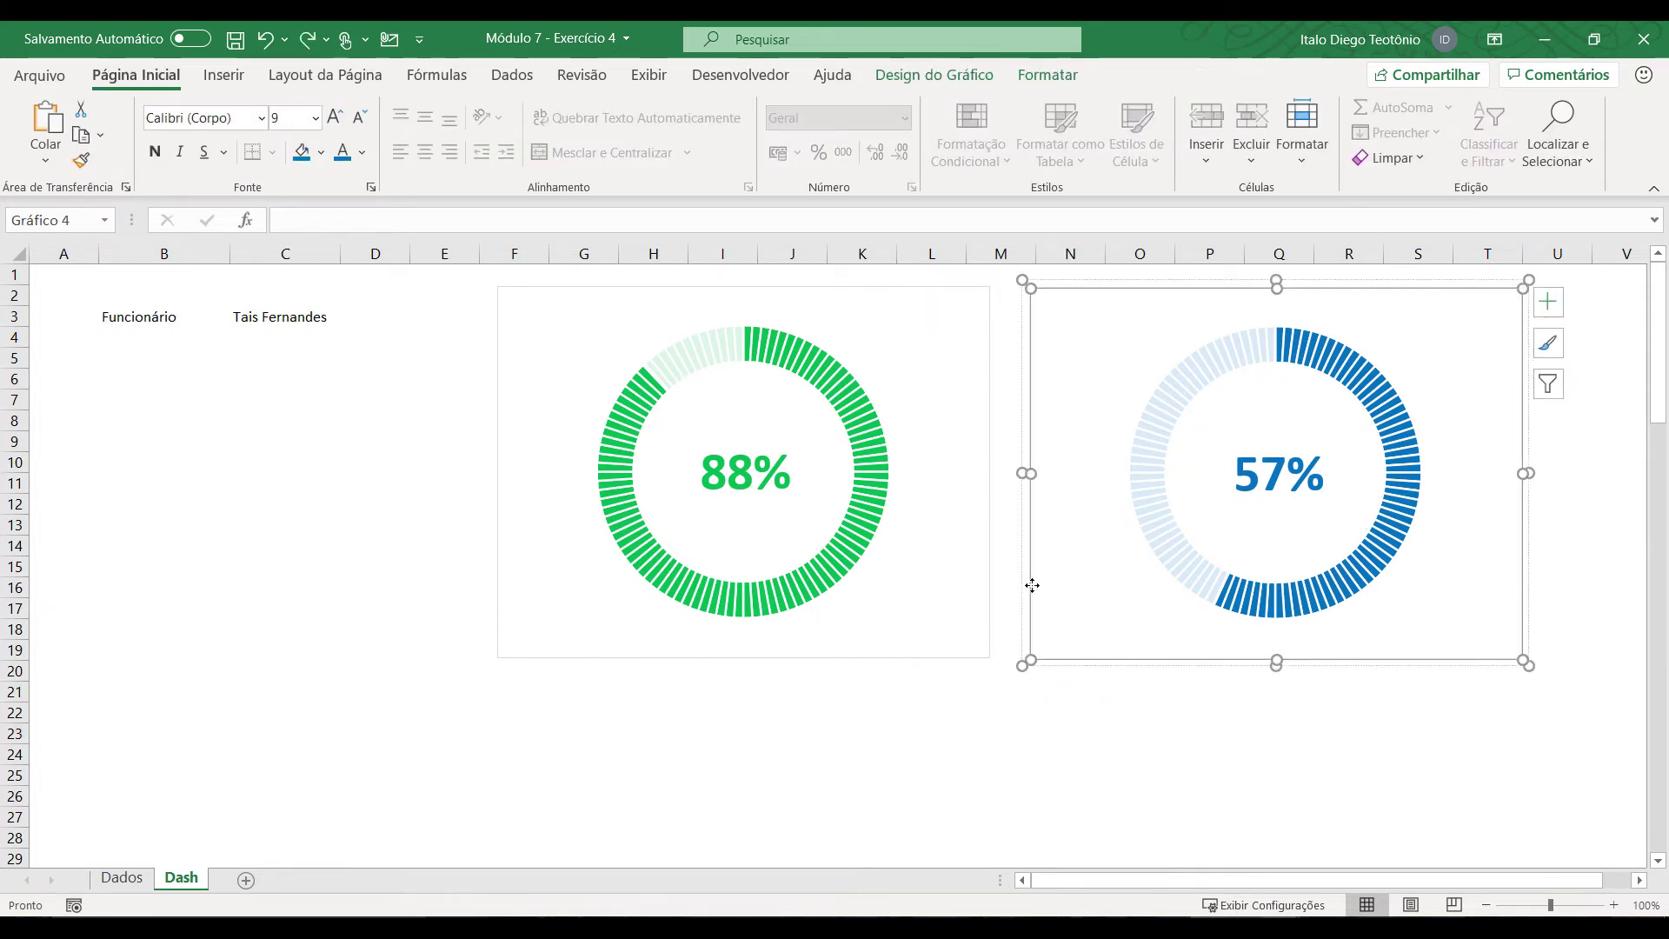
click(1047, 74)
click(670, 132)
click(637, 403)
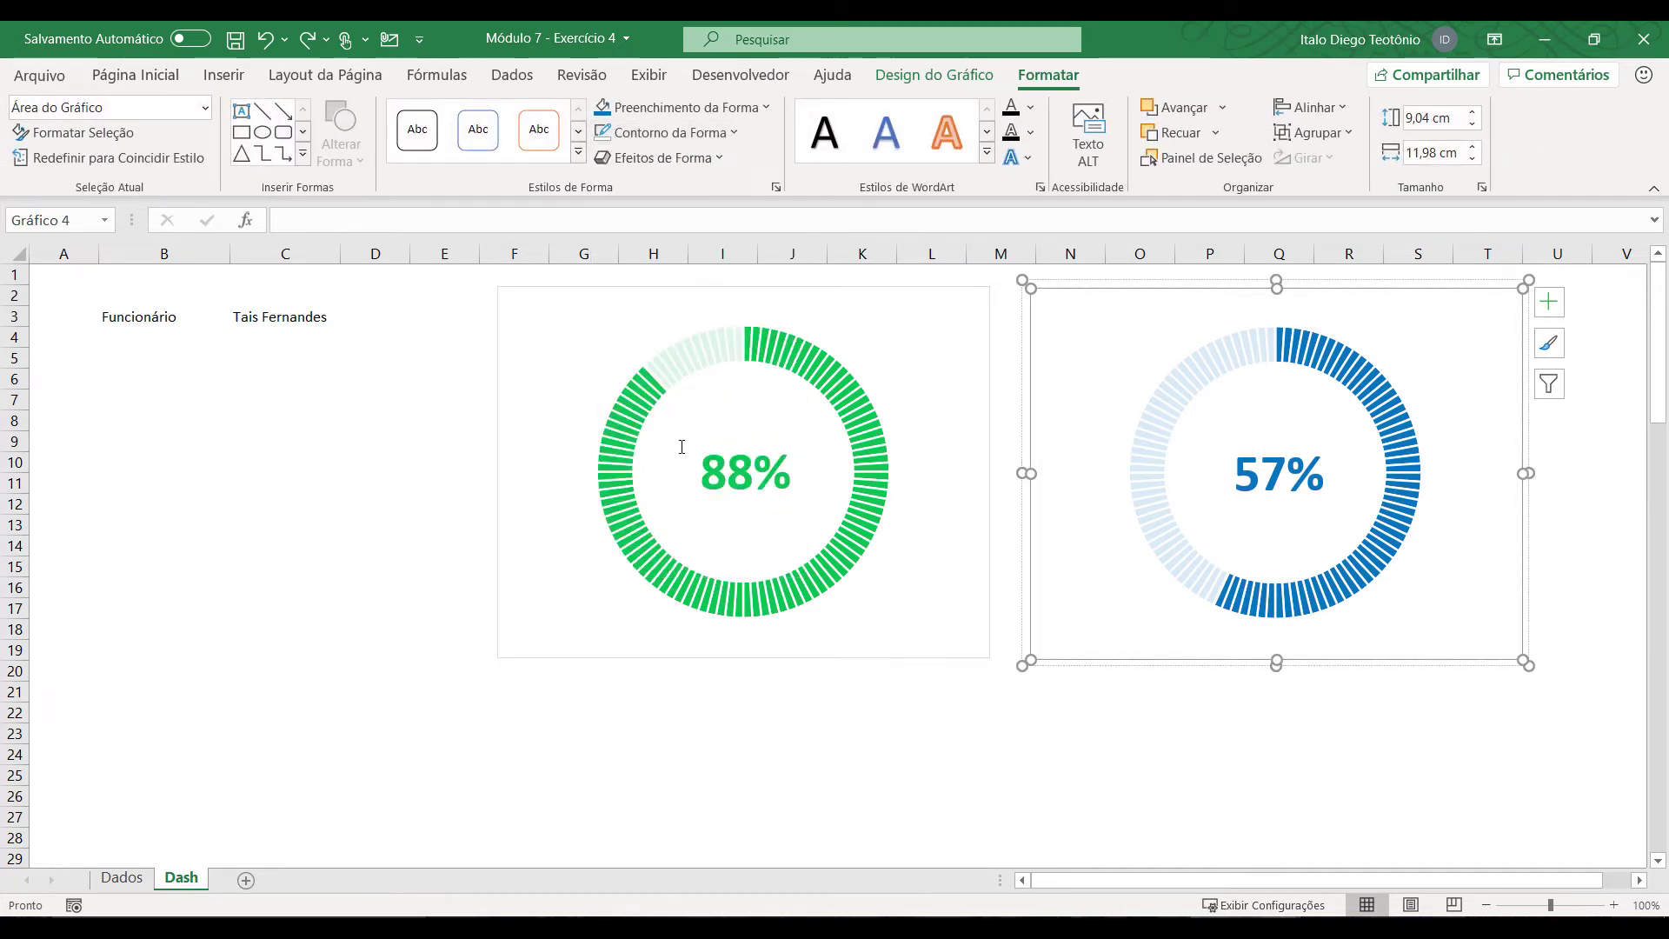
click(916, 791)
Step: Remove the outline from the green doughnut chart's chart area within its group
click(965, 576)
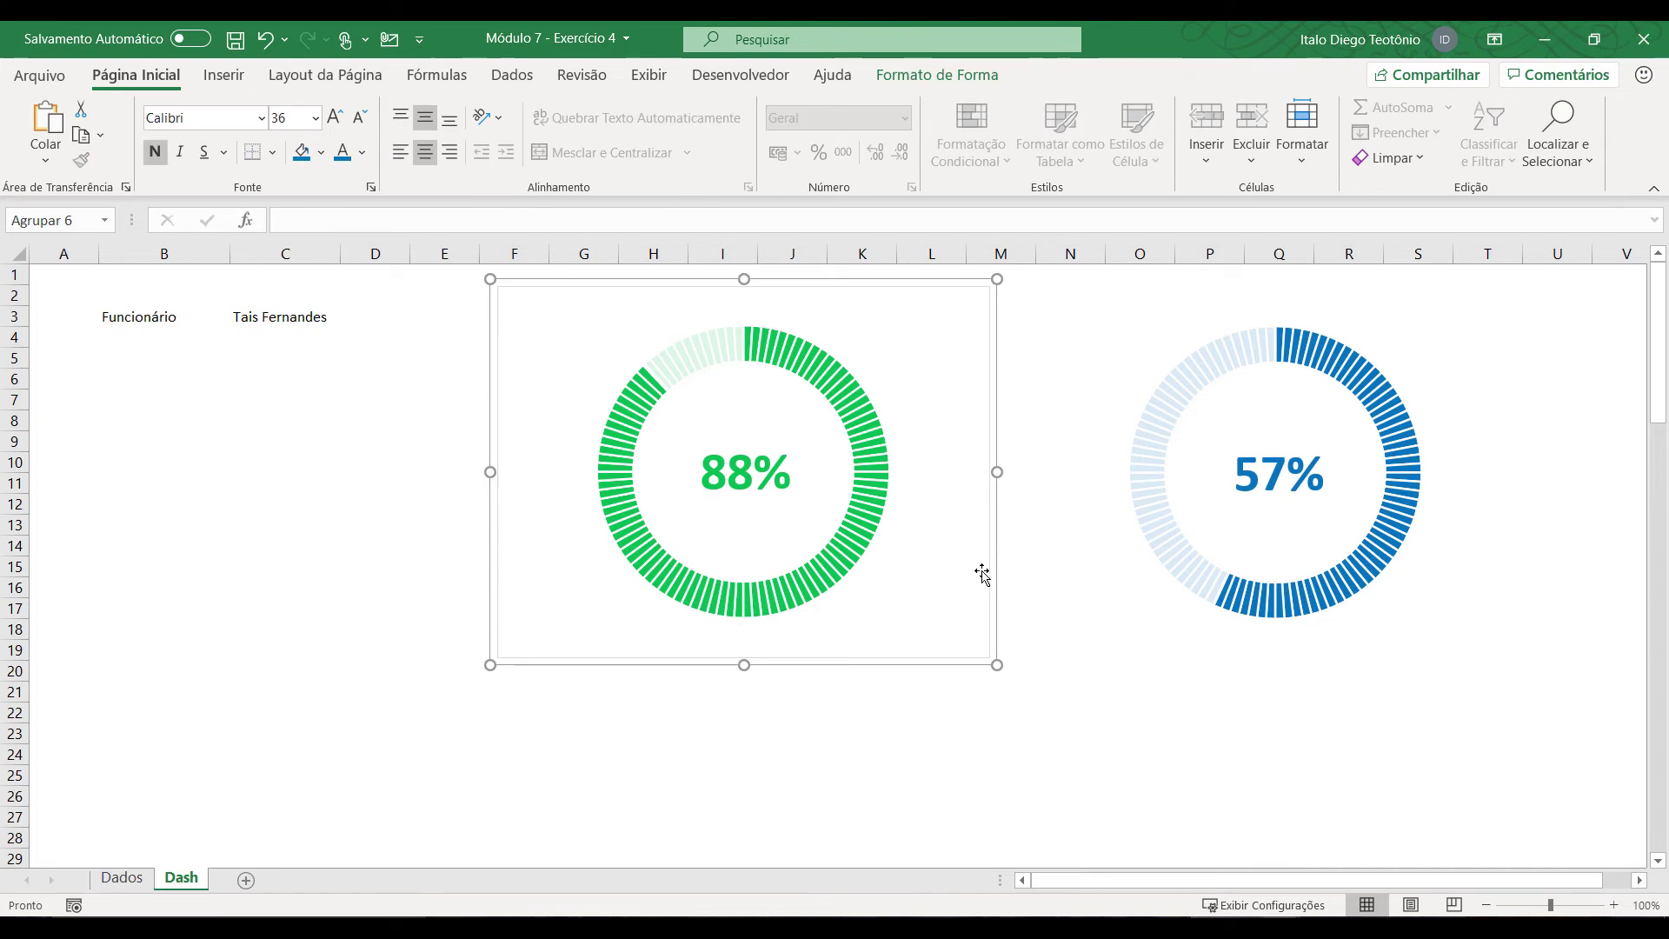
click(978, 571)
click(1047, 75)
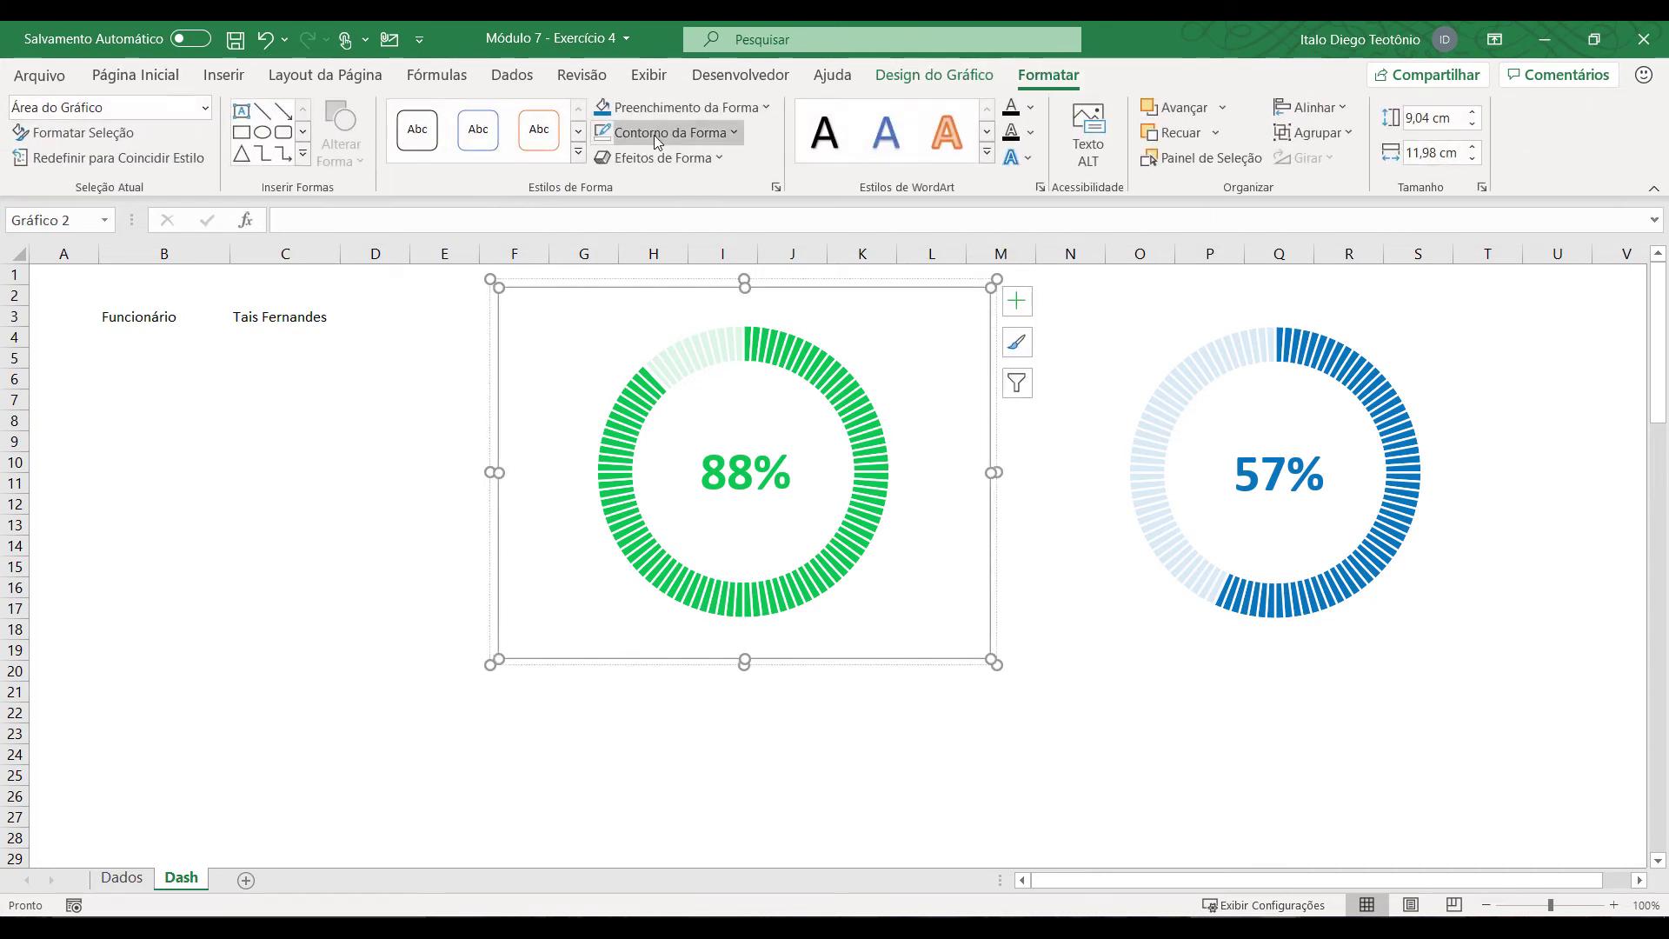
click(670, 132)
click(672, 408)
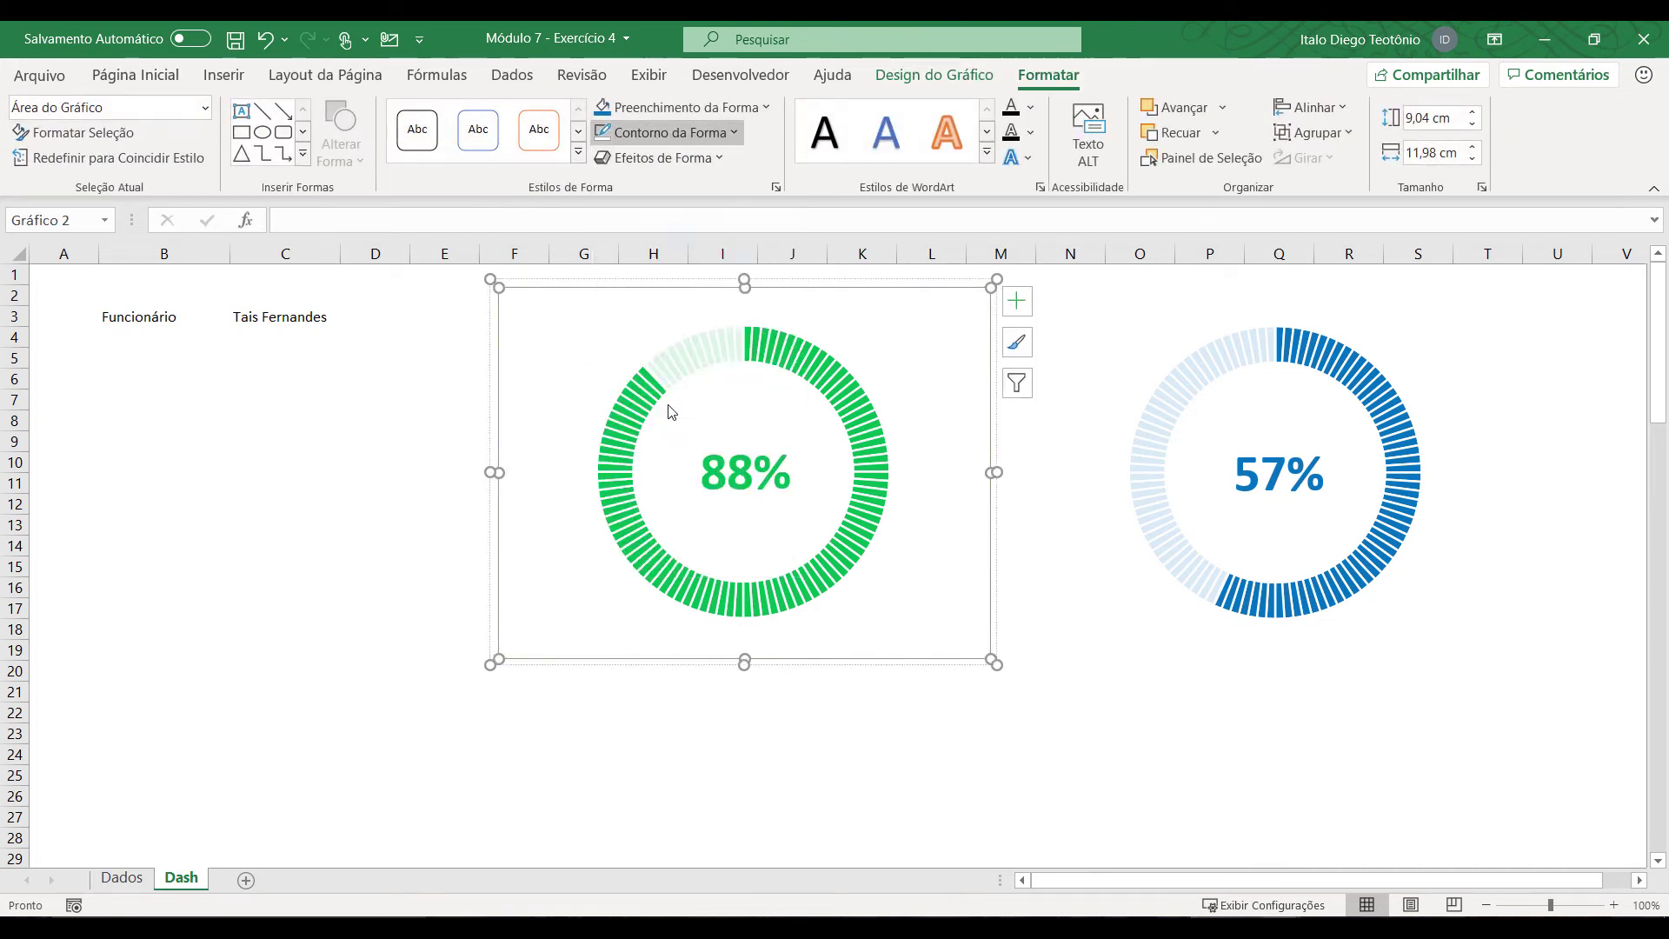
click(1134, 749)
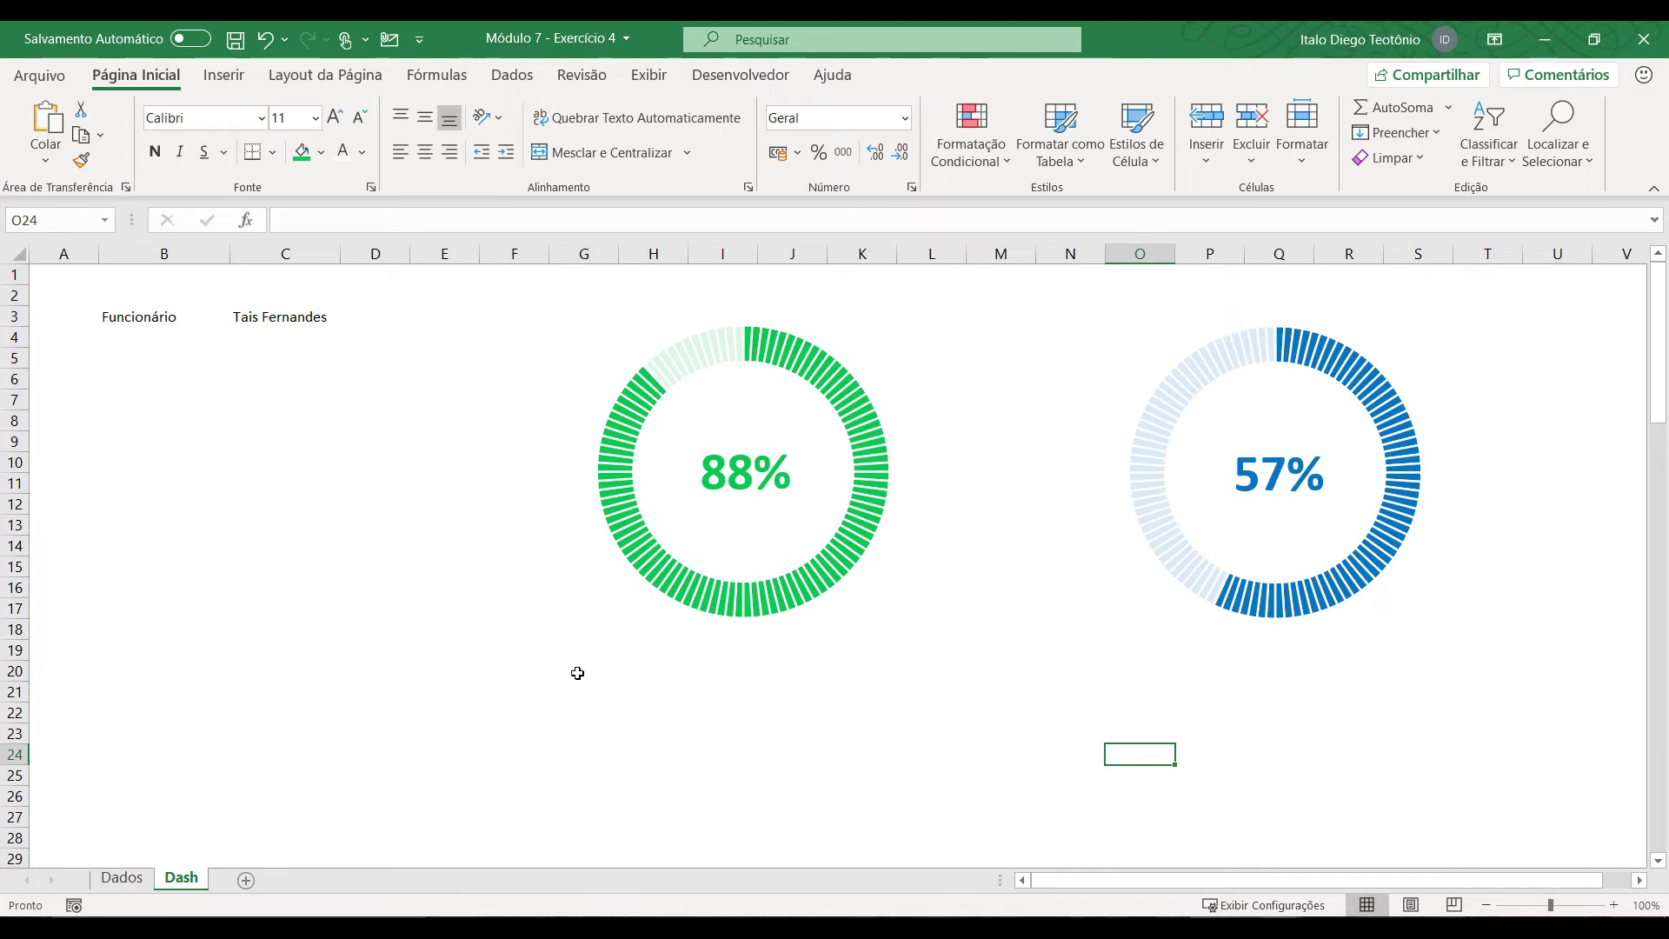
Step: Draw a text box directly below the green doughnut chart, spanning about columns H to J and rows 18 to 21
click(224, 75)
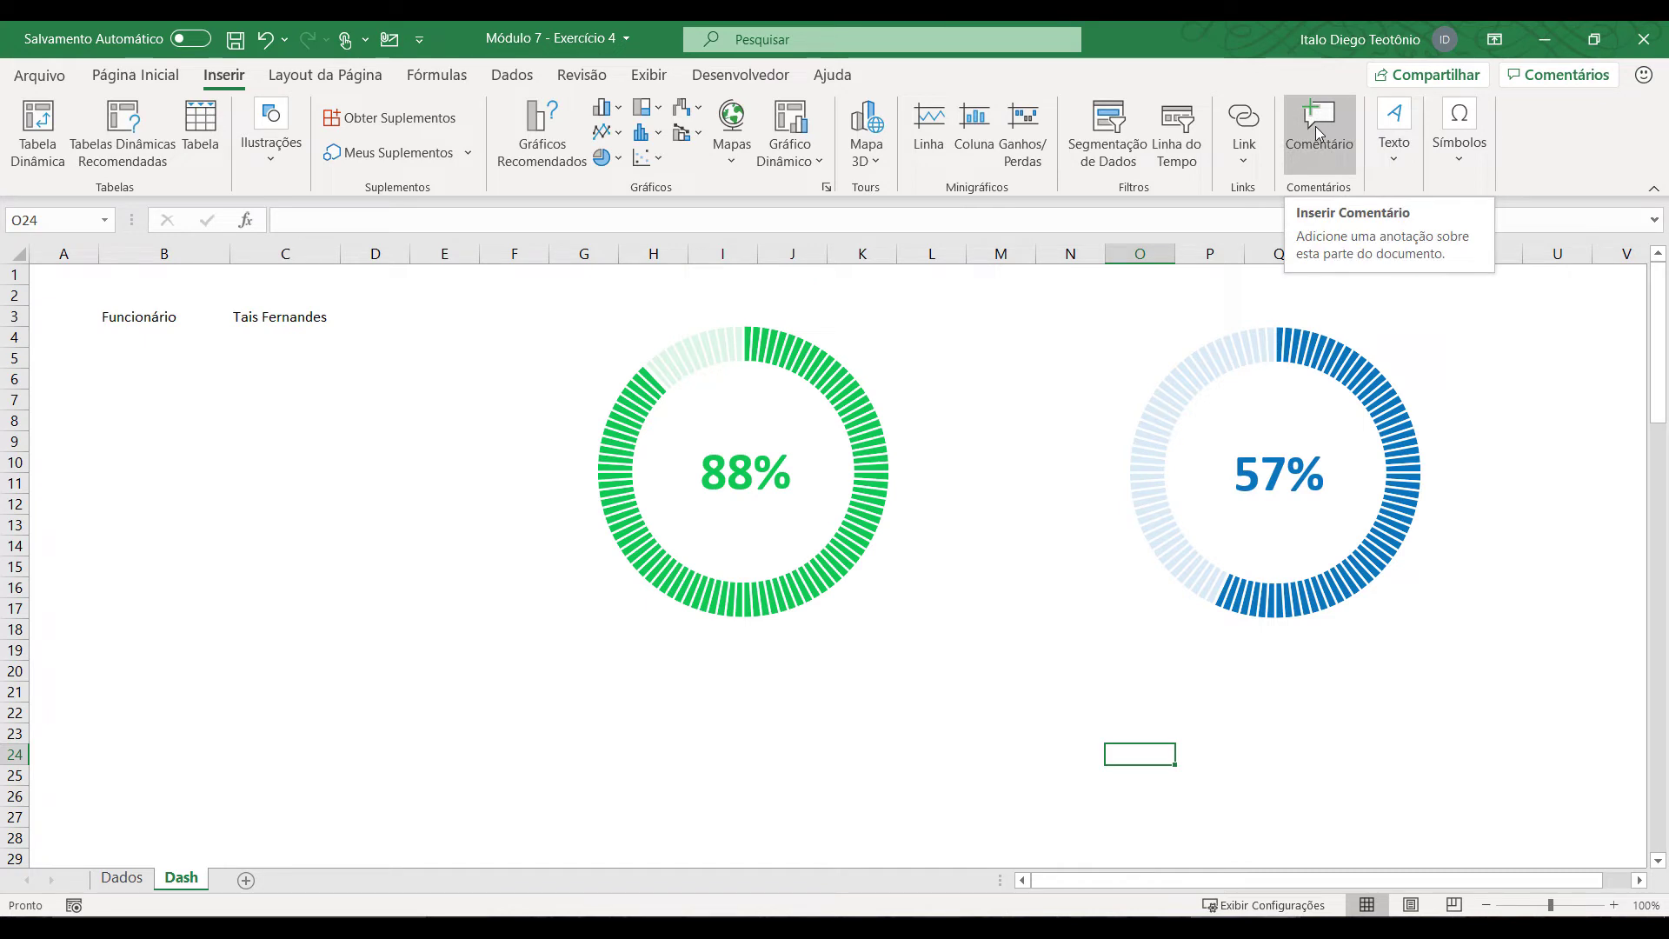
click(1394, 131)
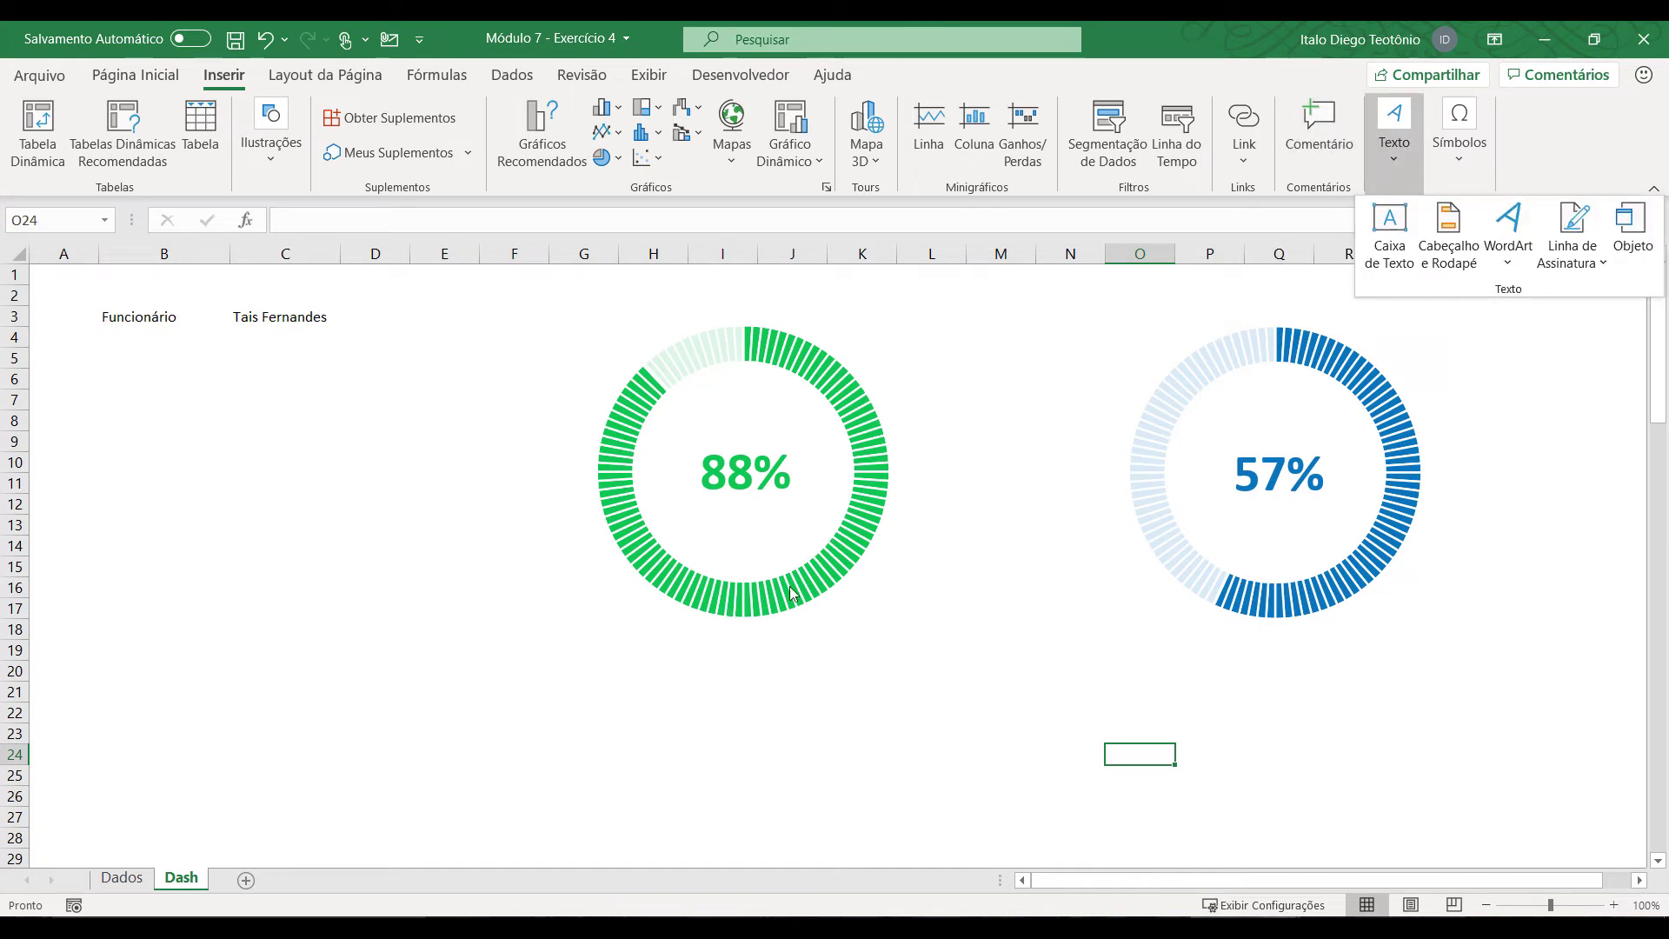
click(1382, 231)
drag(653, 627, 843, 706)
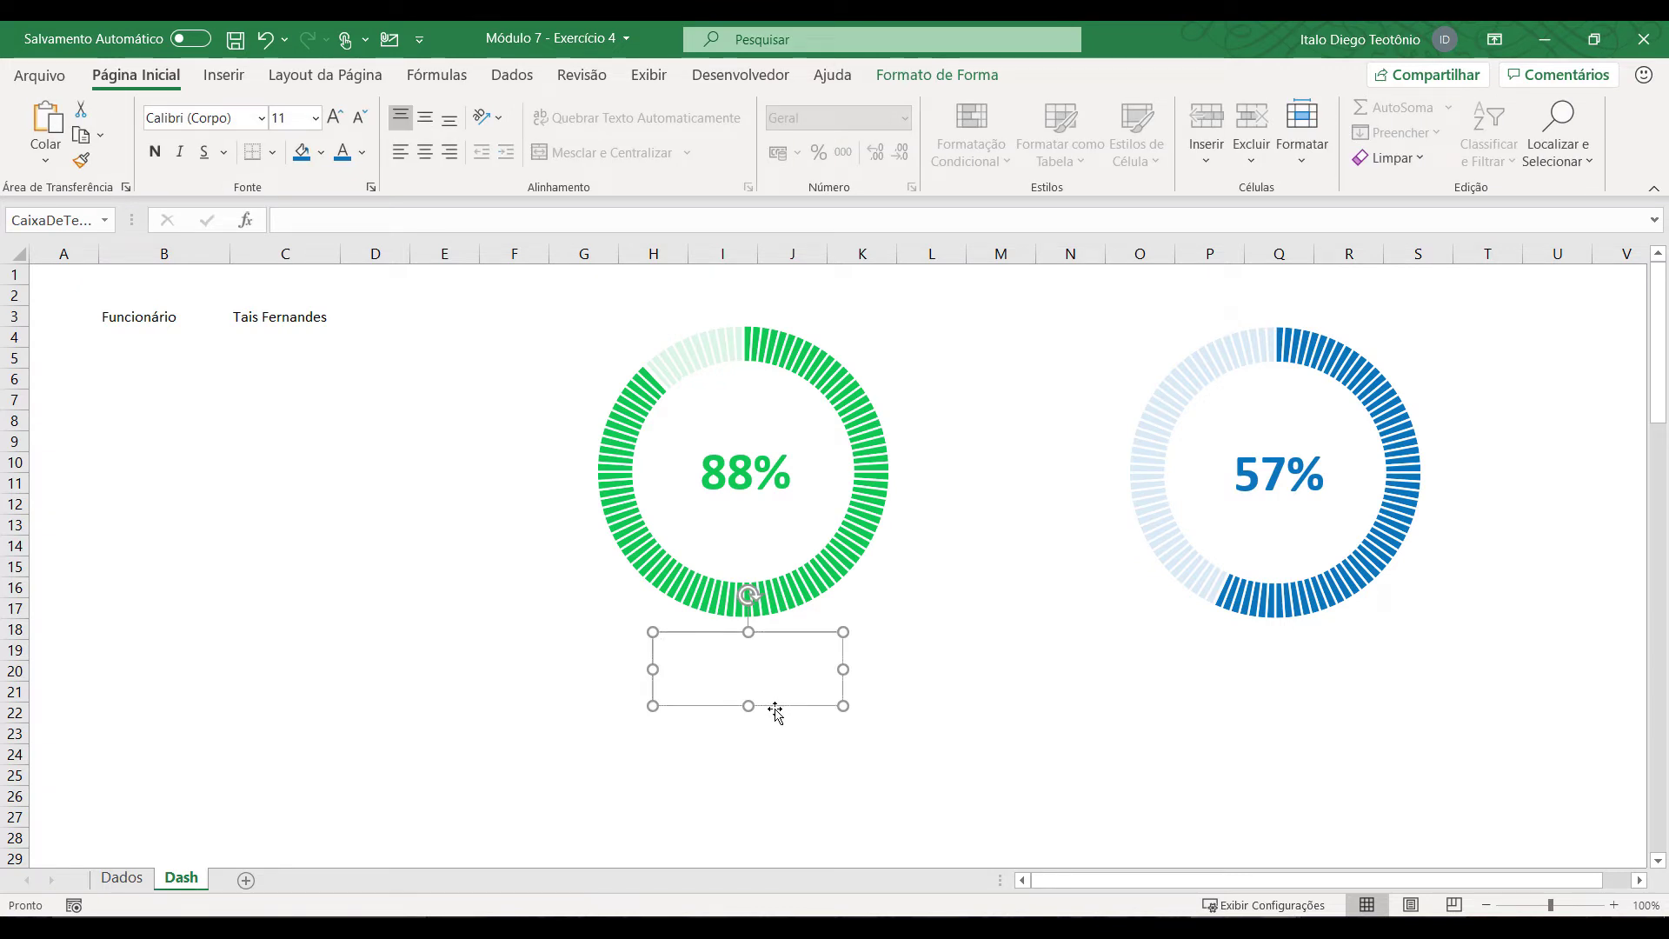
Step: Link the text box below the green chart to the 2019 Valor Vendido with the formula =Dados!C27
click(310, 221)
text(=)
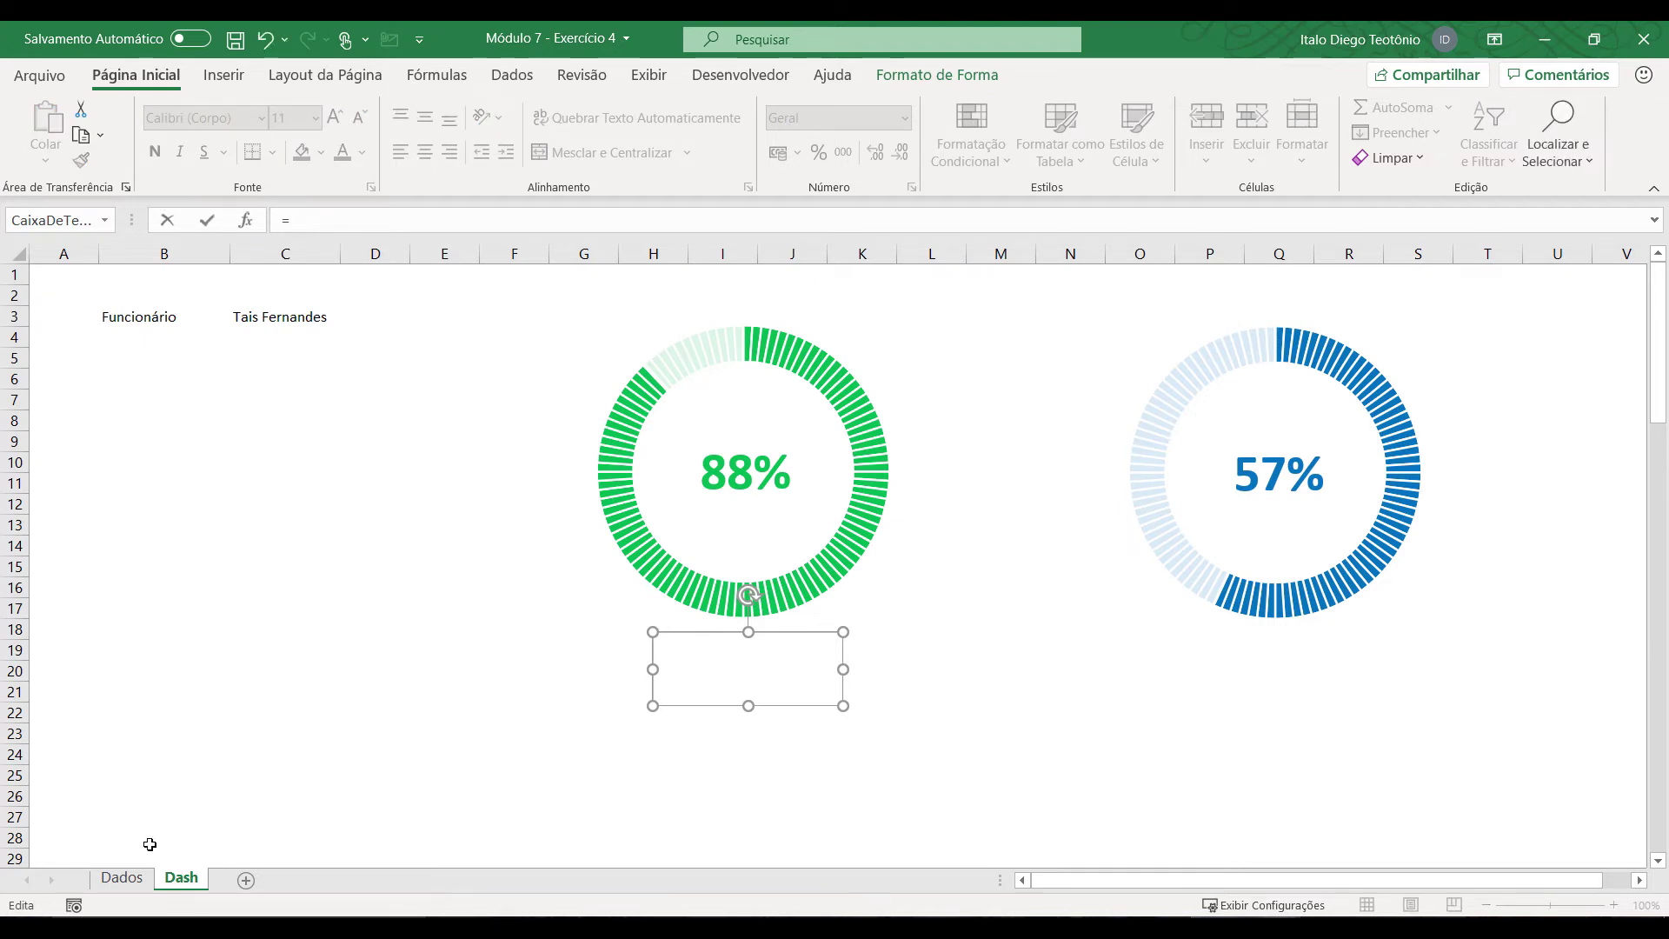
click(121, 878)
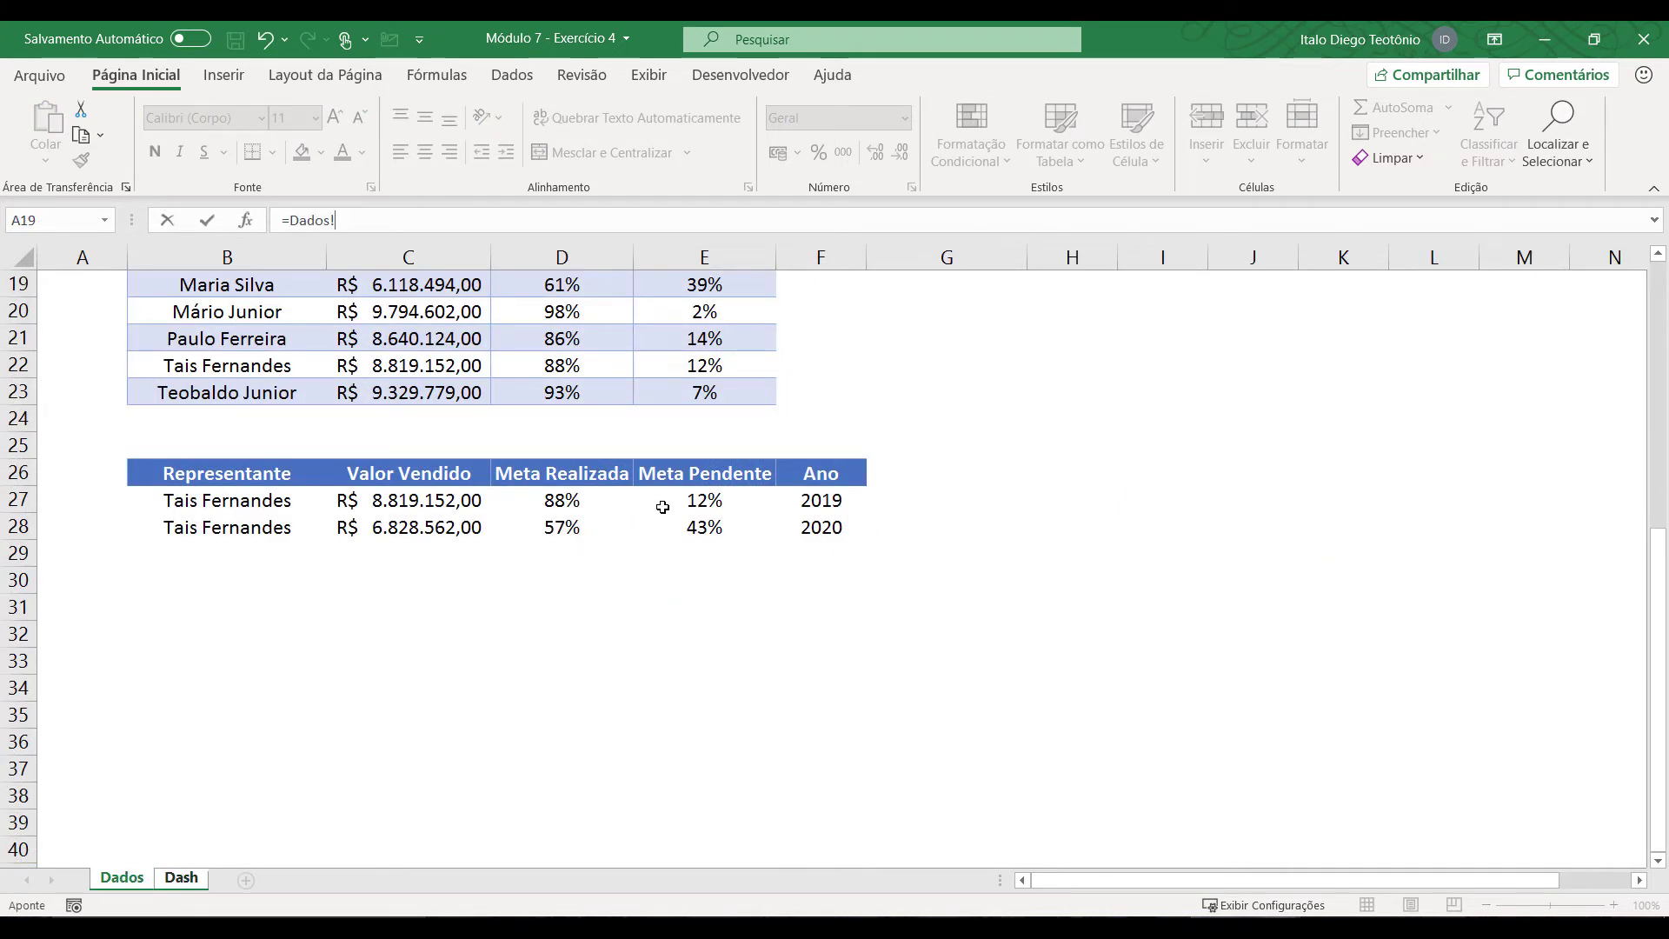
click(444, 500)
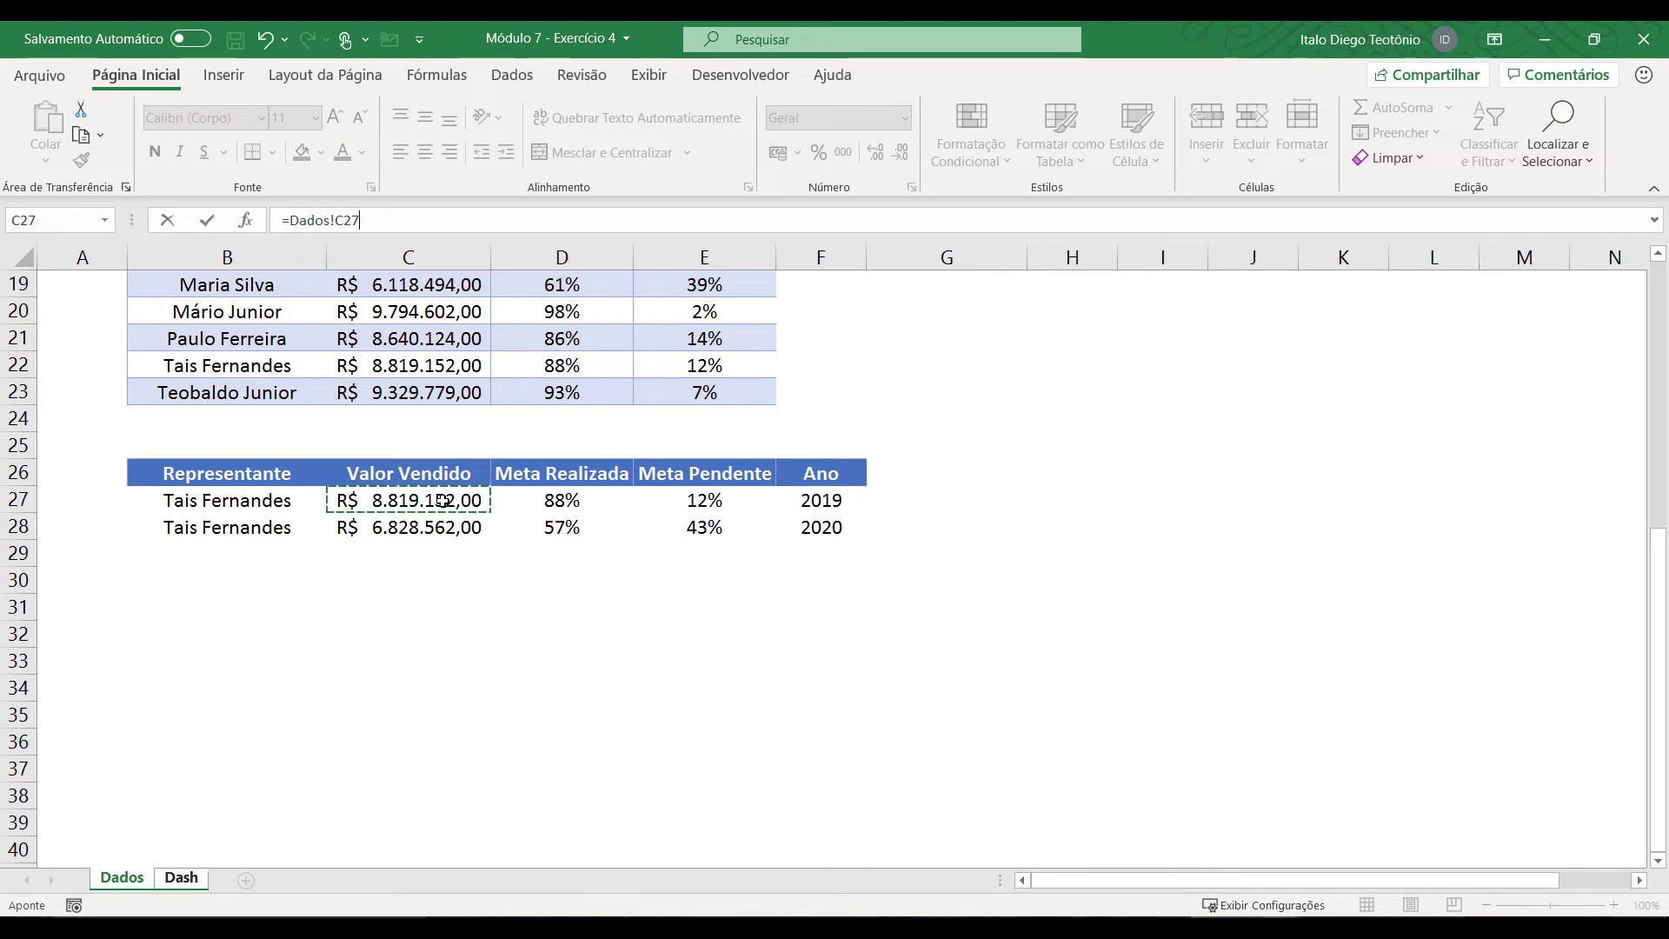
key(Return)
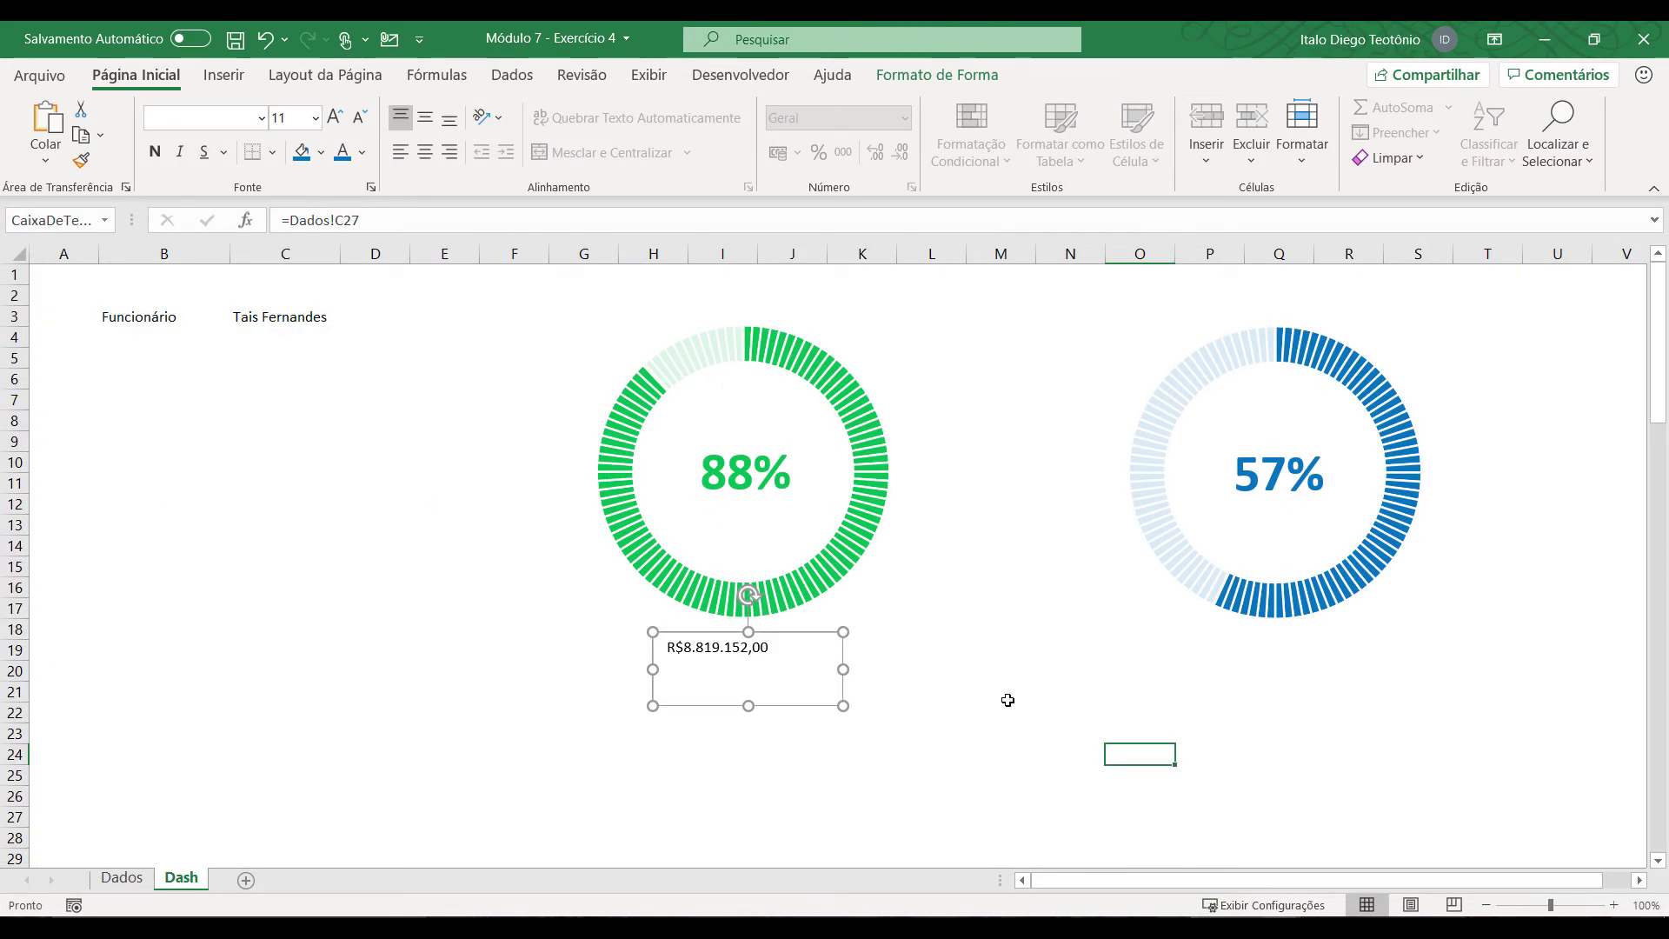
Step: Draw a text box directly below the blue doughnut chart, spanning about columns O to R and rows 18 to 22
click(223, 75)
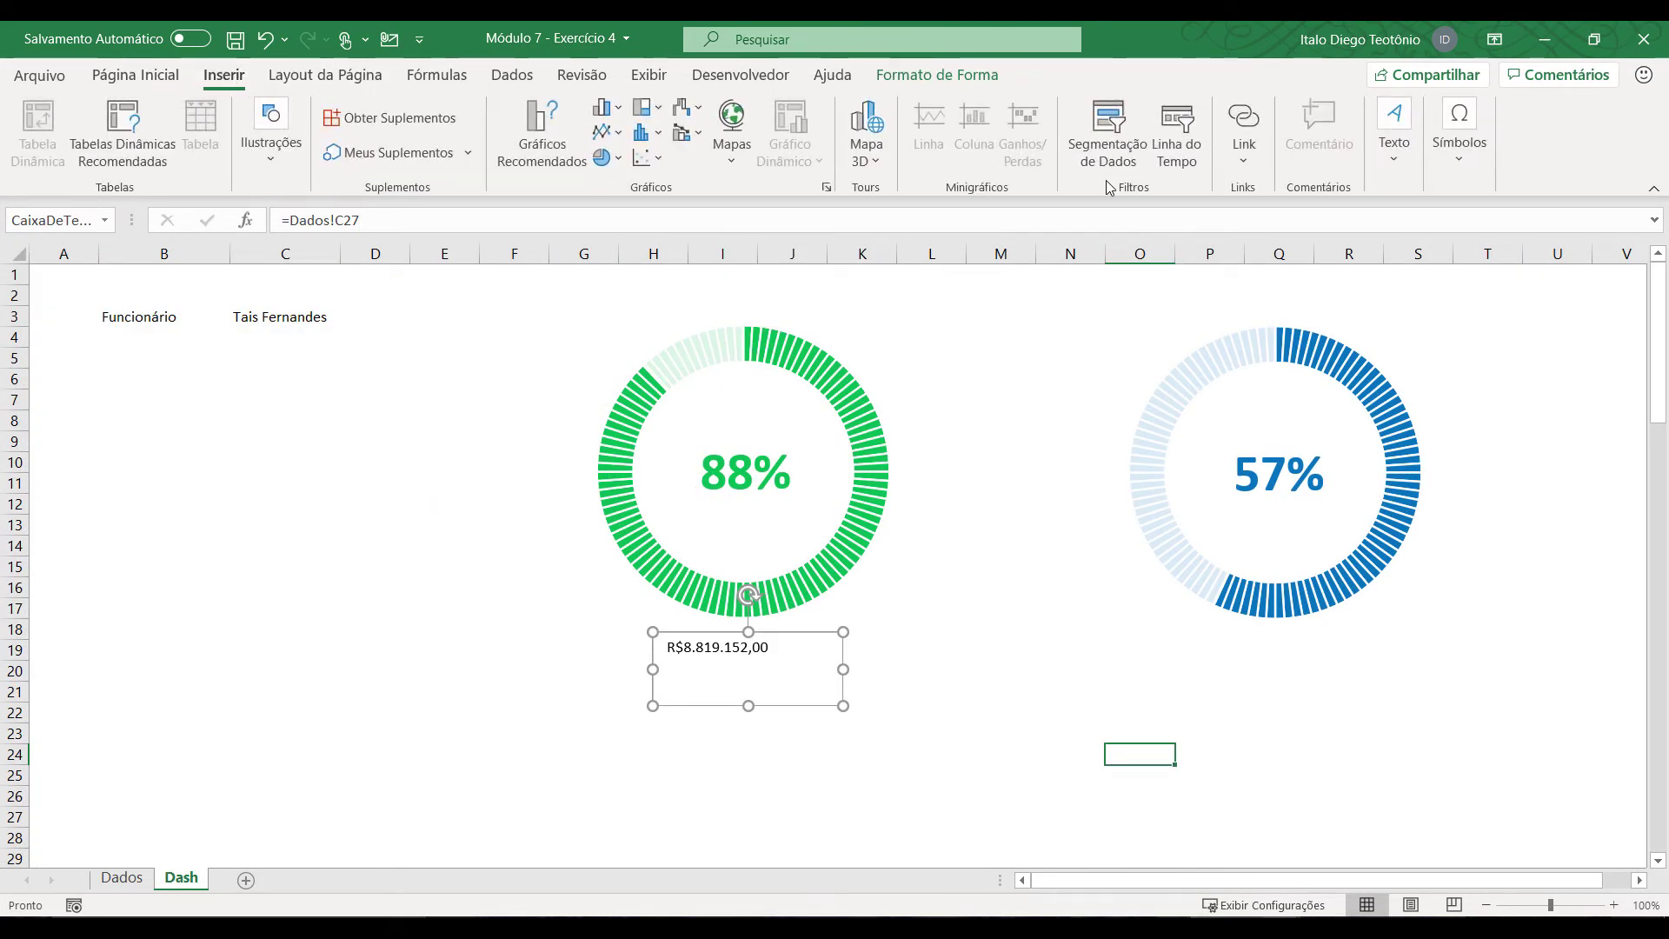
click(1198, 687)
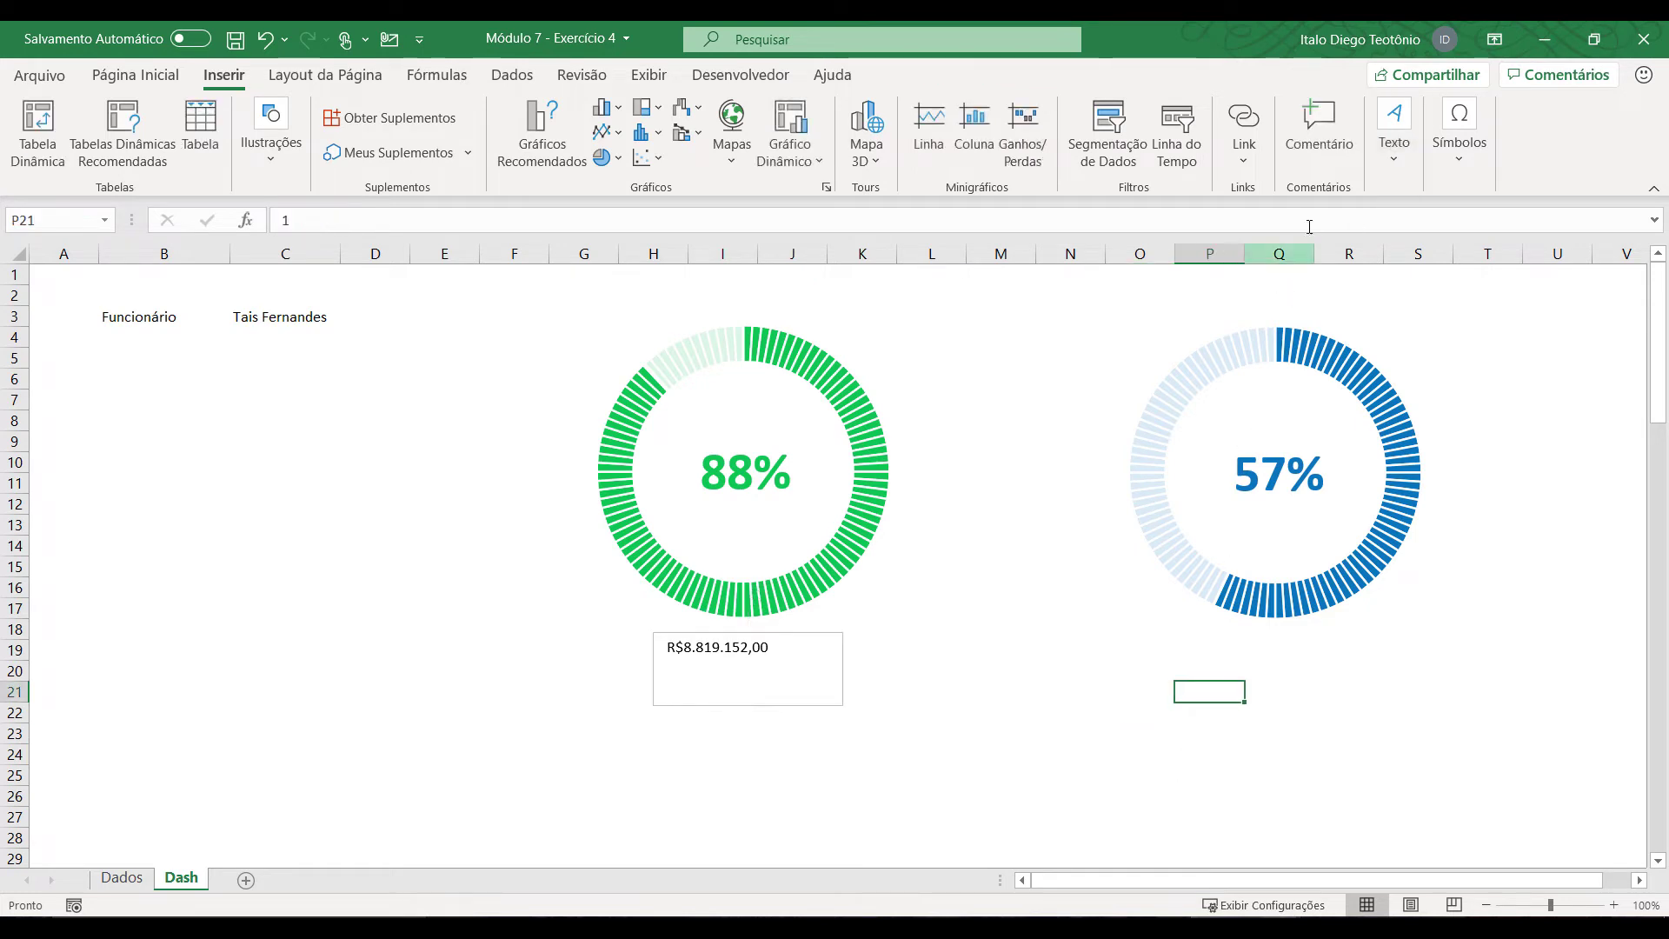
click(1389, 164)
click(1393, 228)
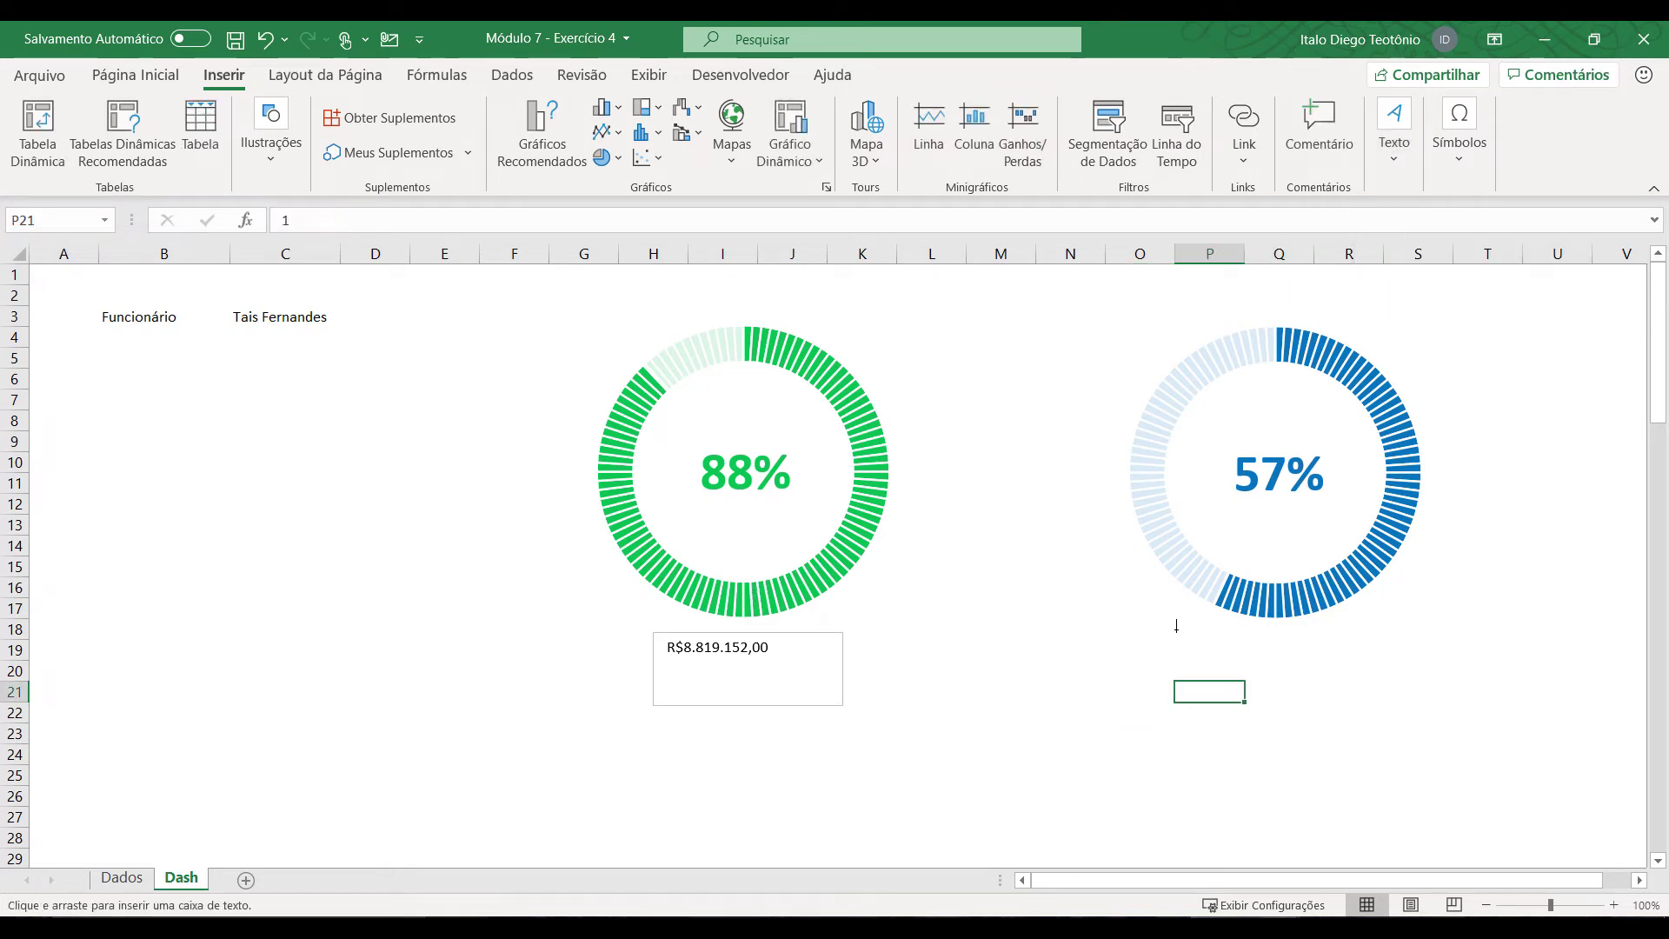
drag(1158, 617, 1339, 716)
Step: Link the text box below the blue chart to the 2020 Valor Vendido with the formula =Dados!C28
click(548, 222)
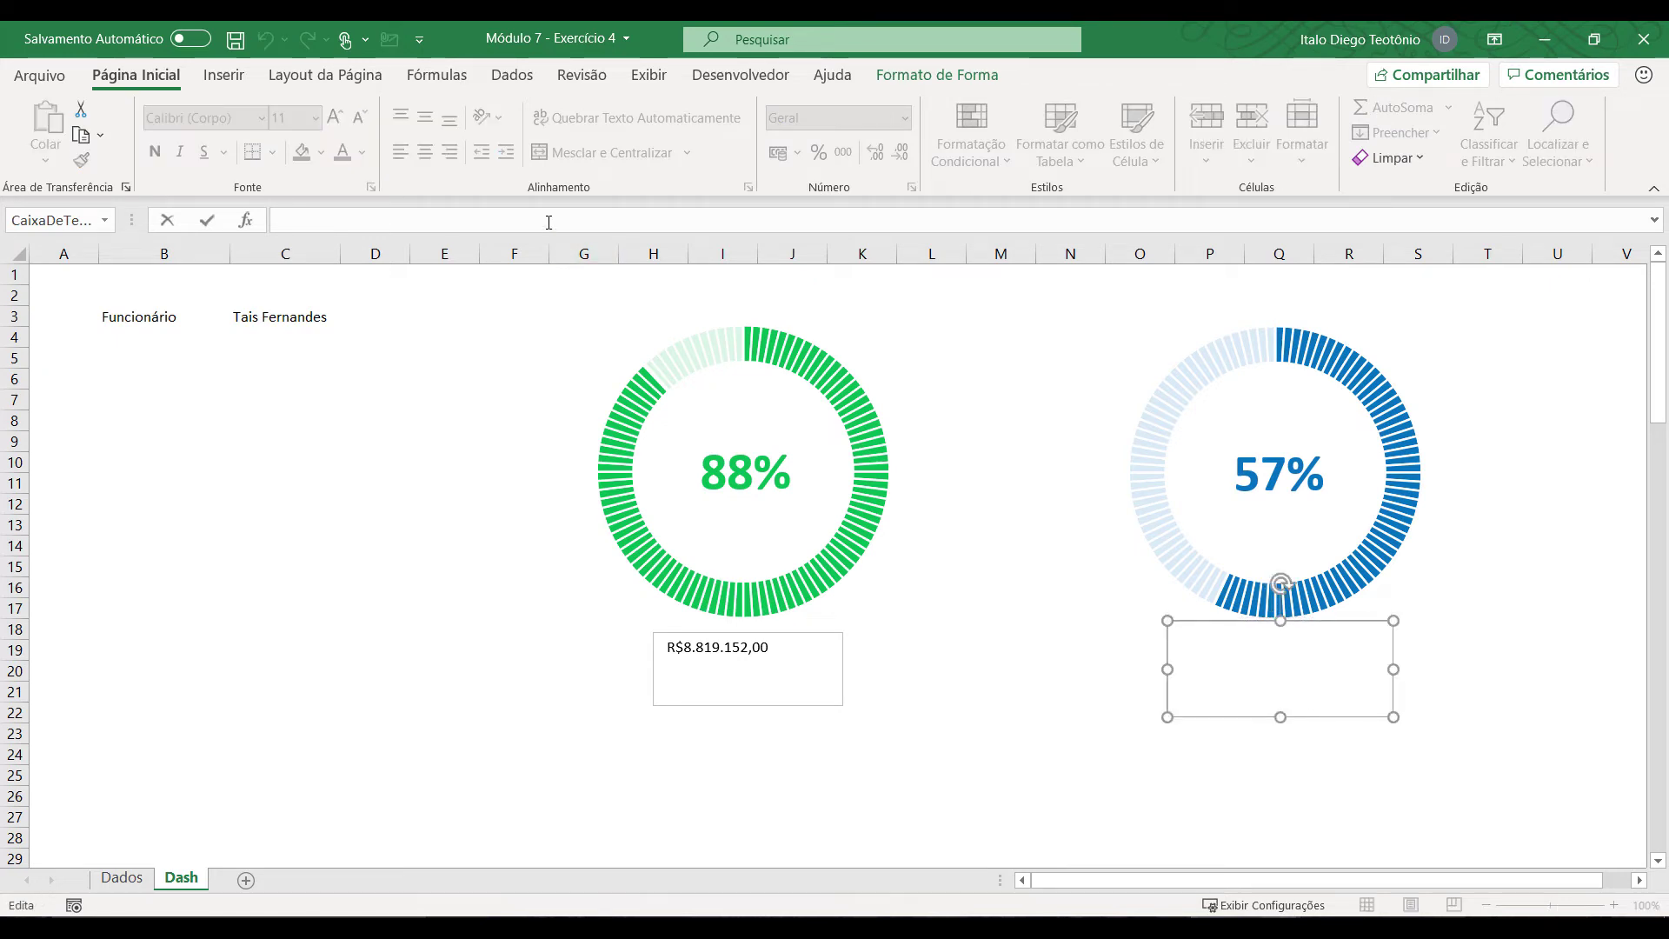
text(=)
click(122, 878)
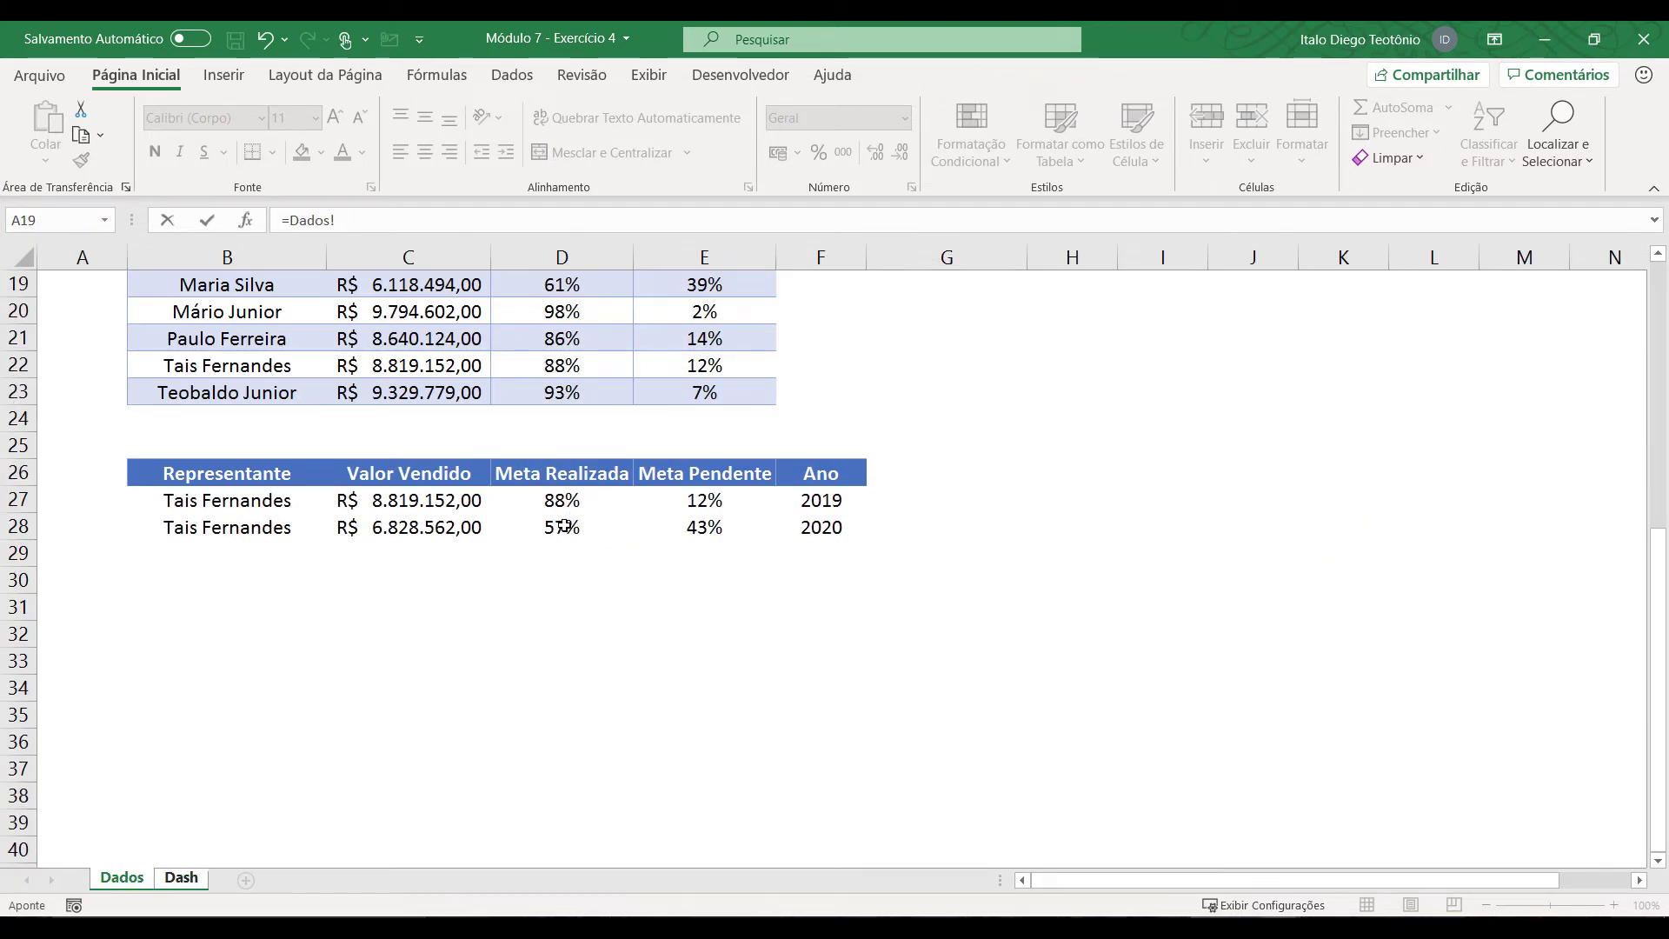
click(454, 533)
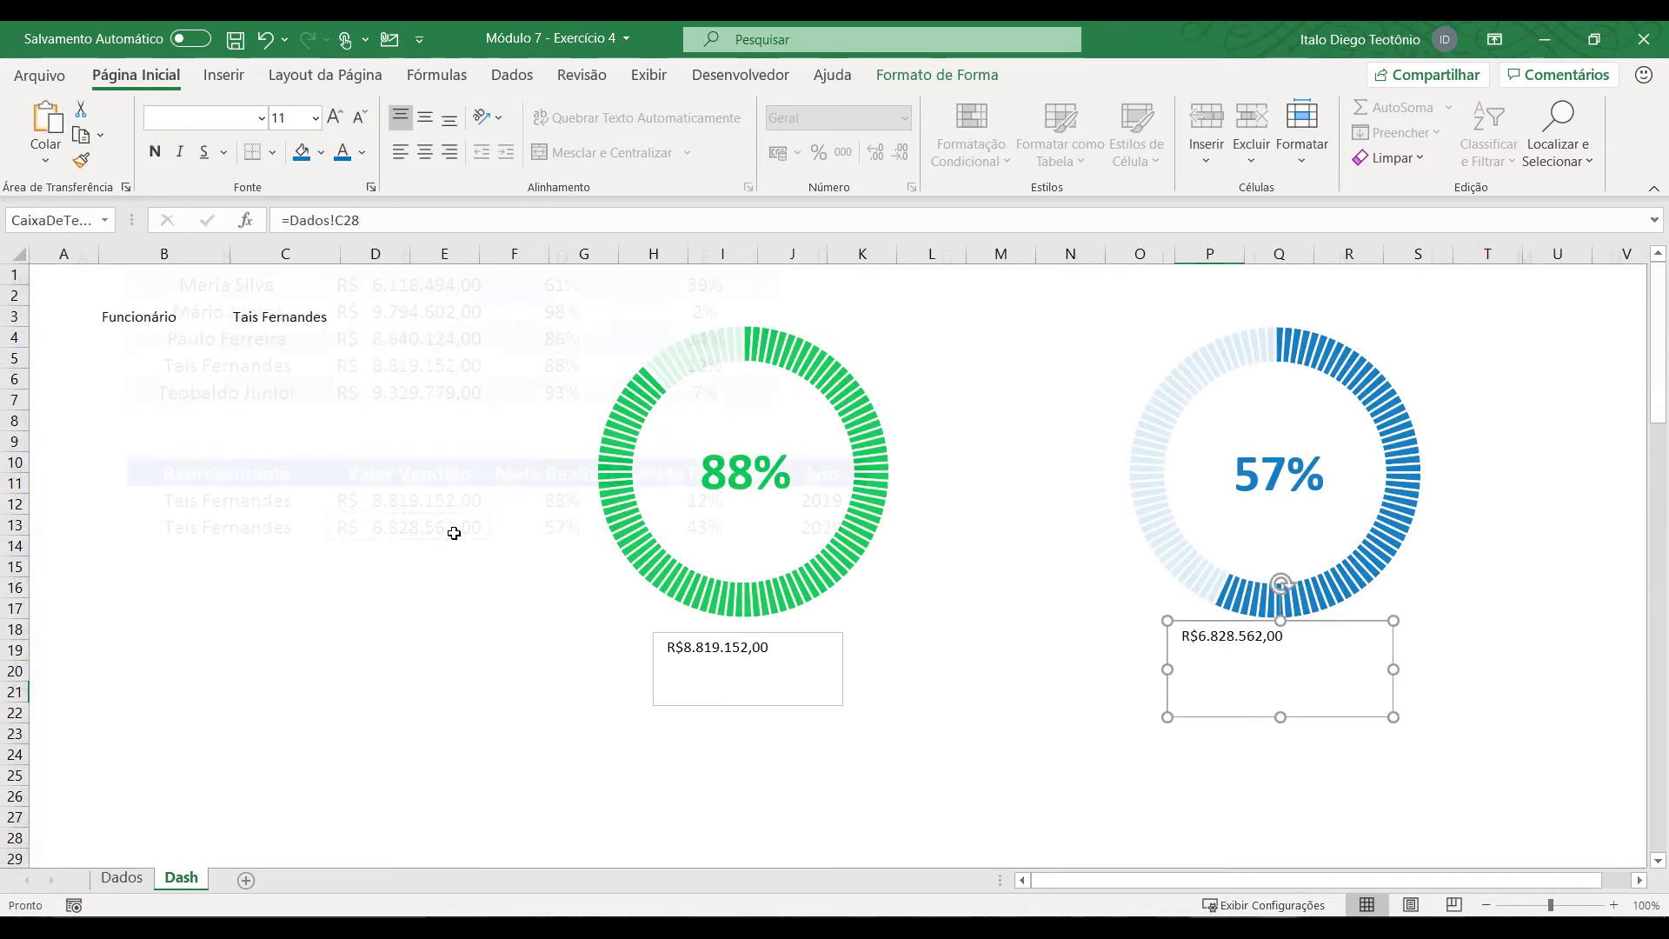
key(Return)
click(815, 767)
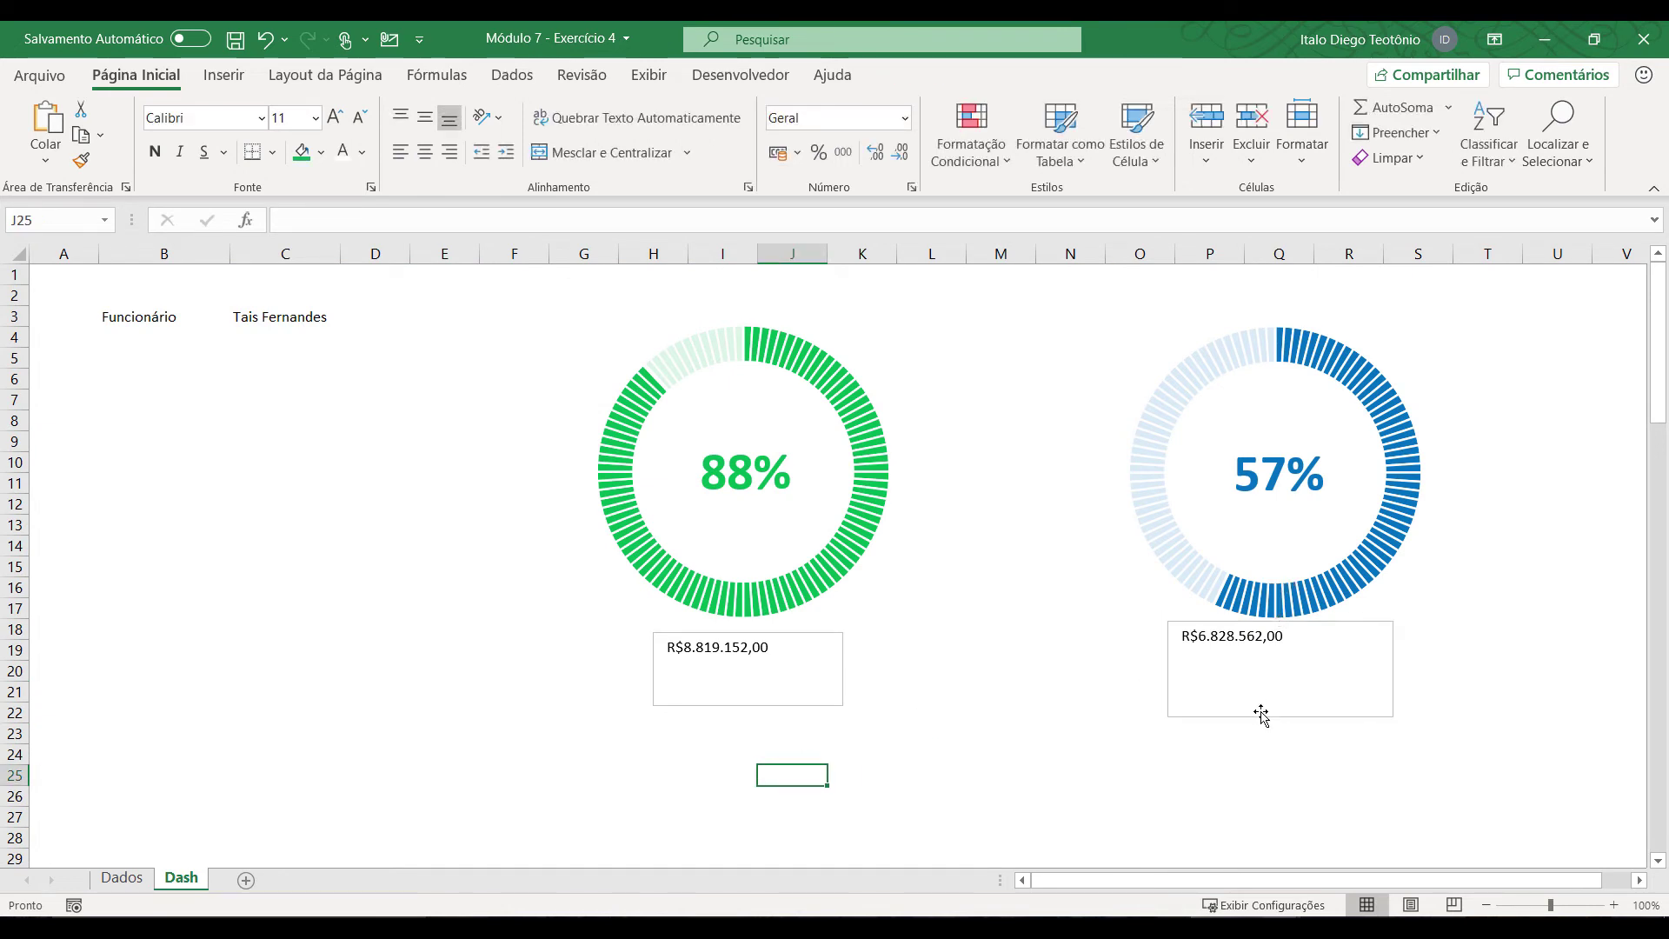
Step: Set both sales value text boxes to font size 18 and widen the one below the green chart
drag(1261, 713, 1267, 721)
shift+click(817, 713)
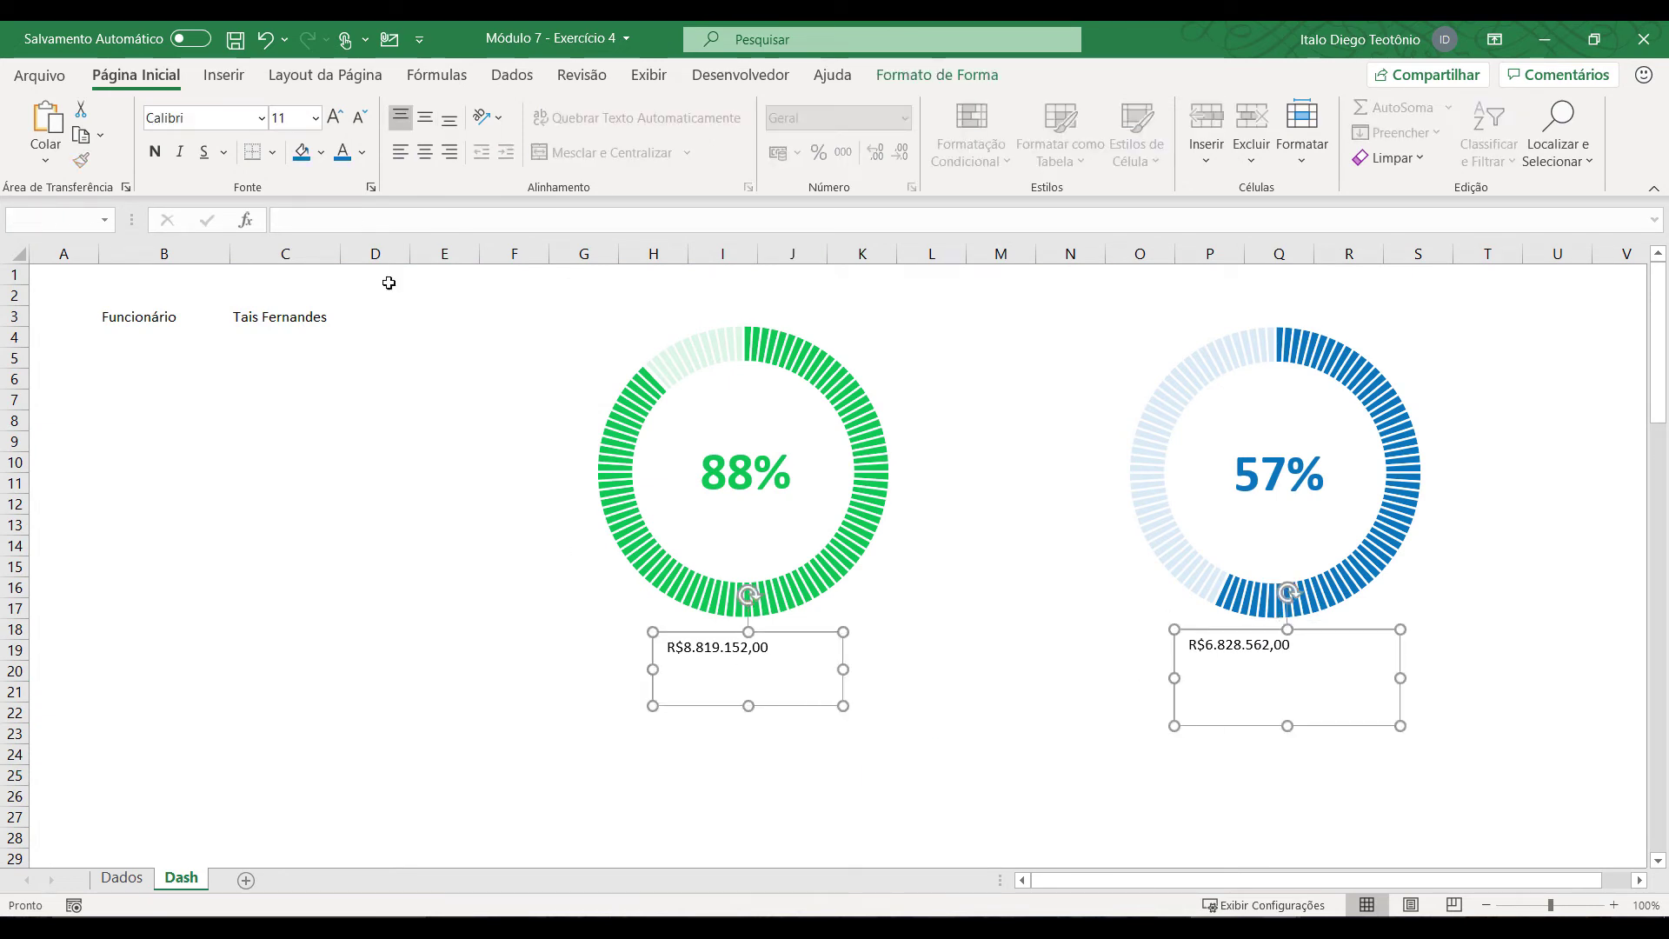
click(315, 118)
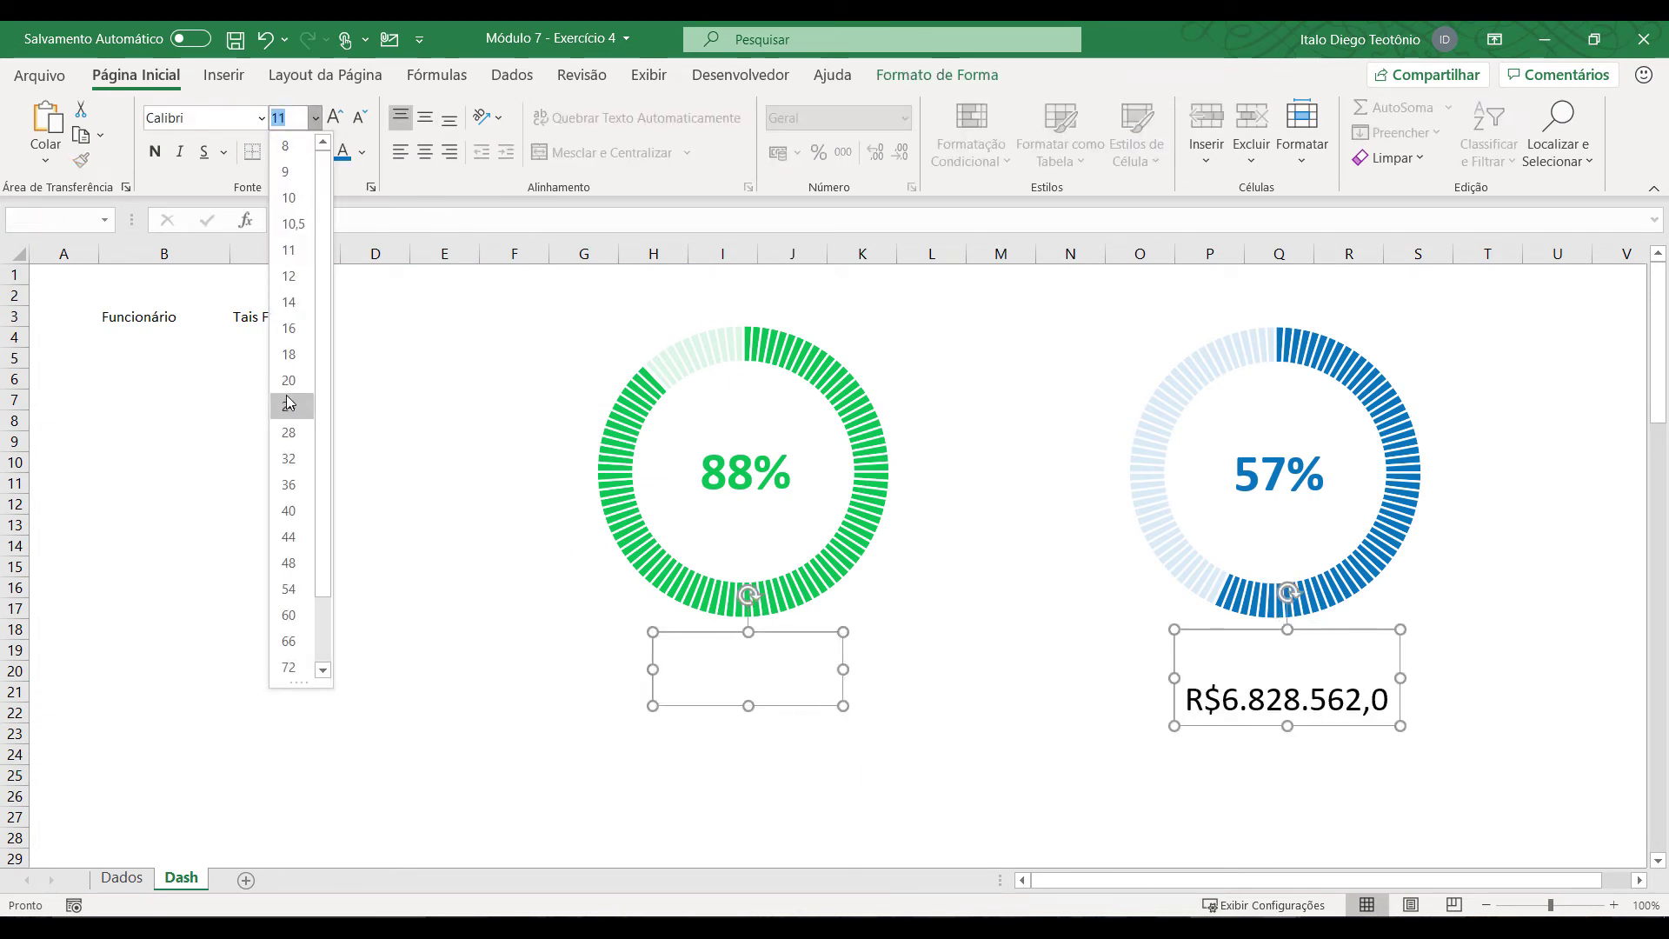
click(306, 357)
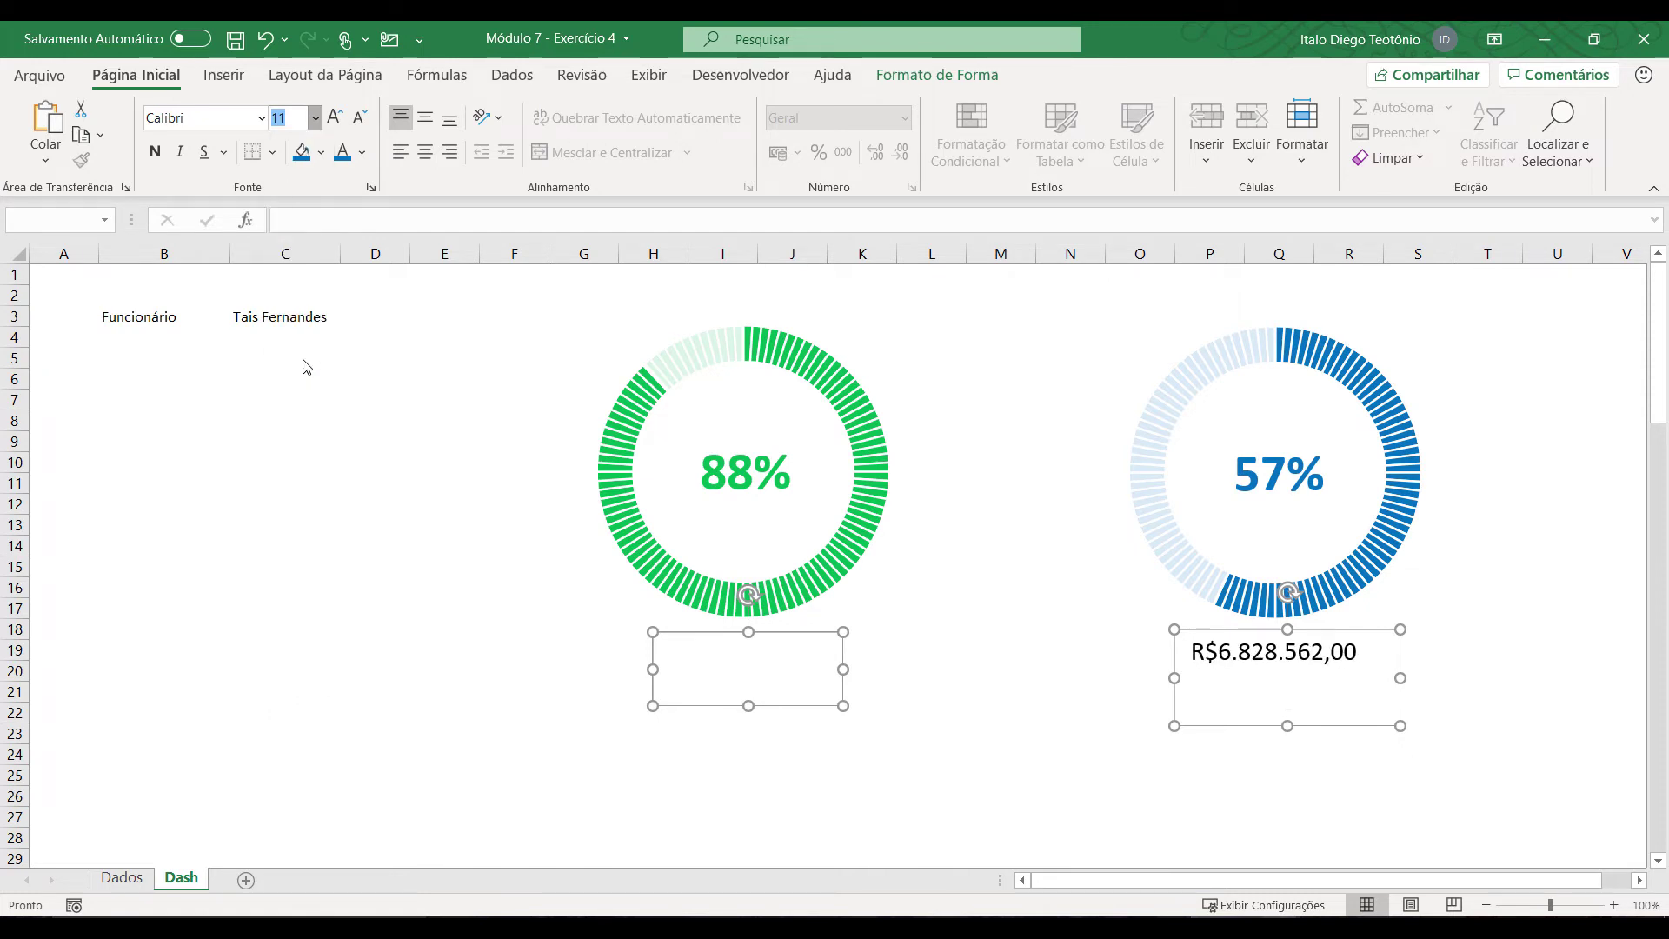
click(573, 718)
click(655, 671)
drag(655, 672, 590, 668)
Step: Center both sales values horizontally and vertically in their text boxes, make them bold, and shift the boxes slightly
shift+click(1181, 679)
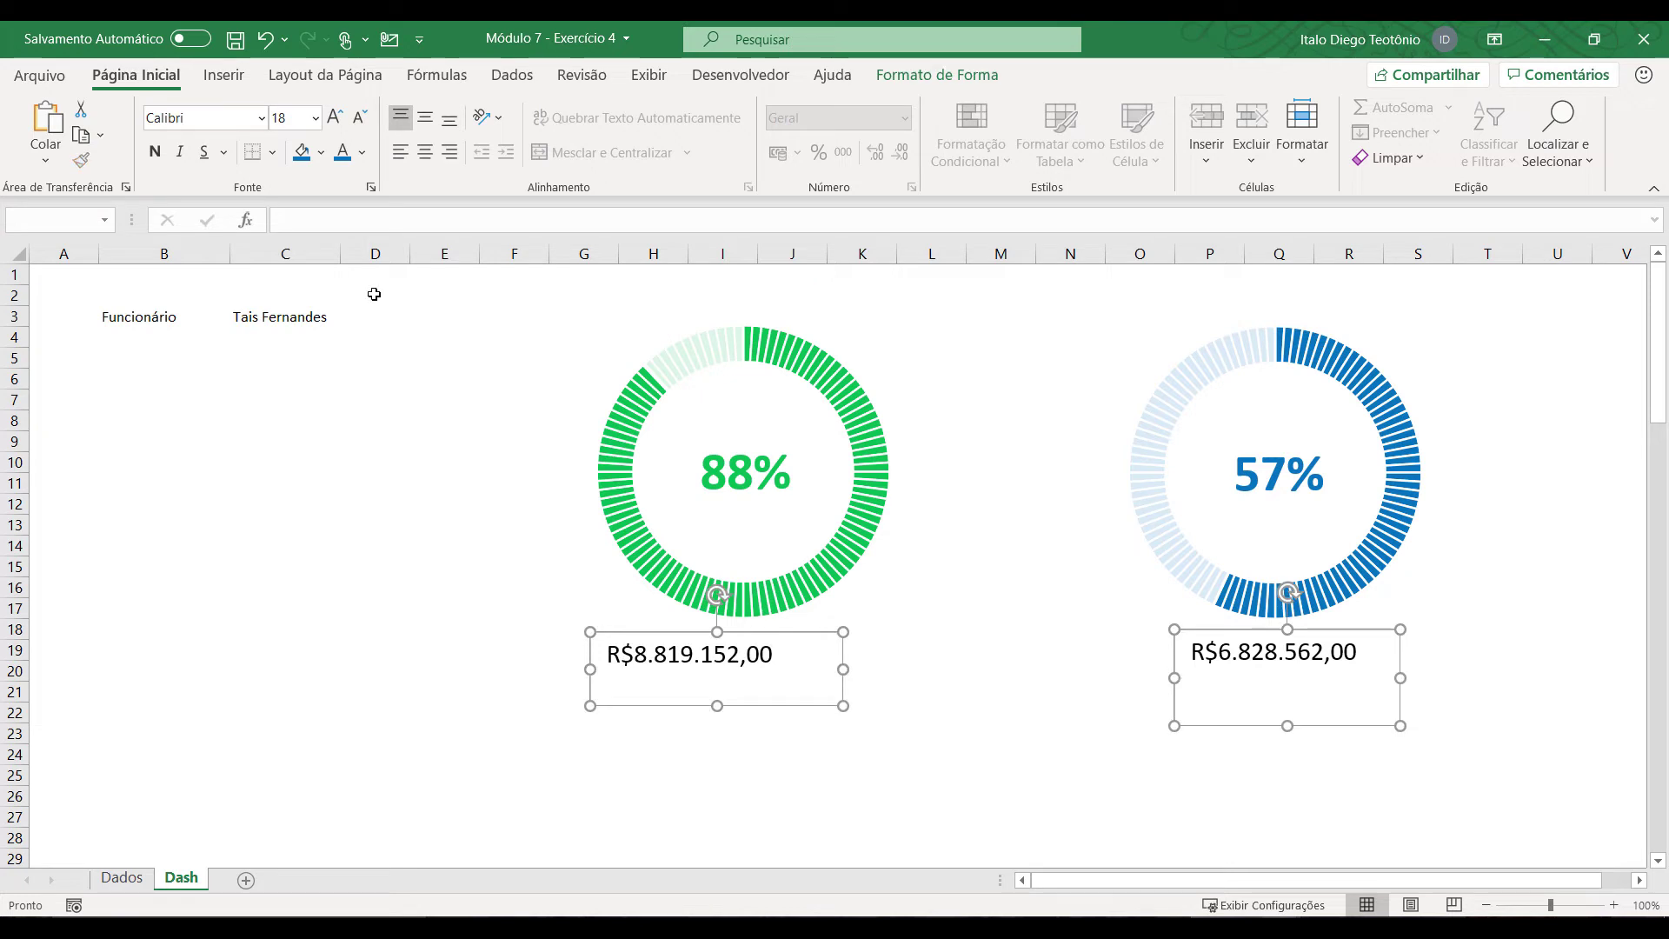
click(429, 149)
click(424, 117)
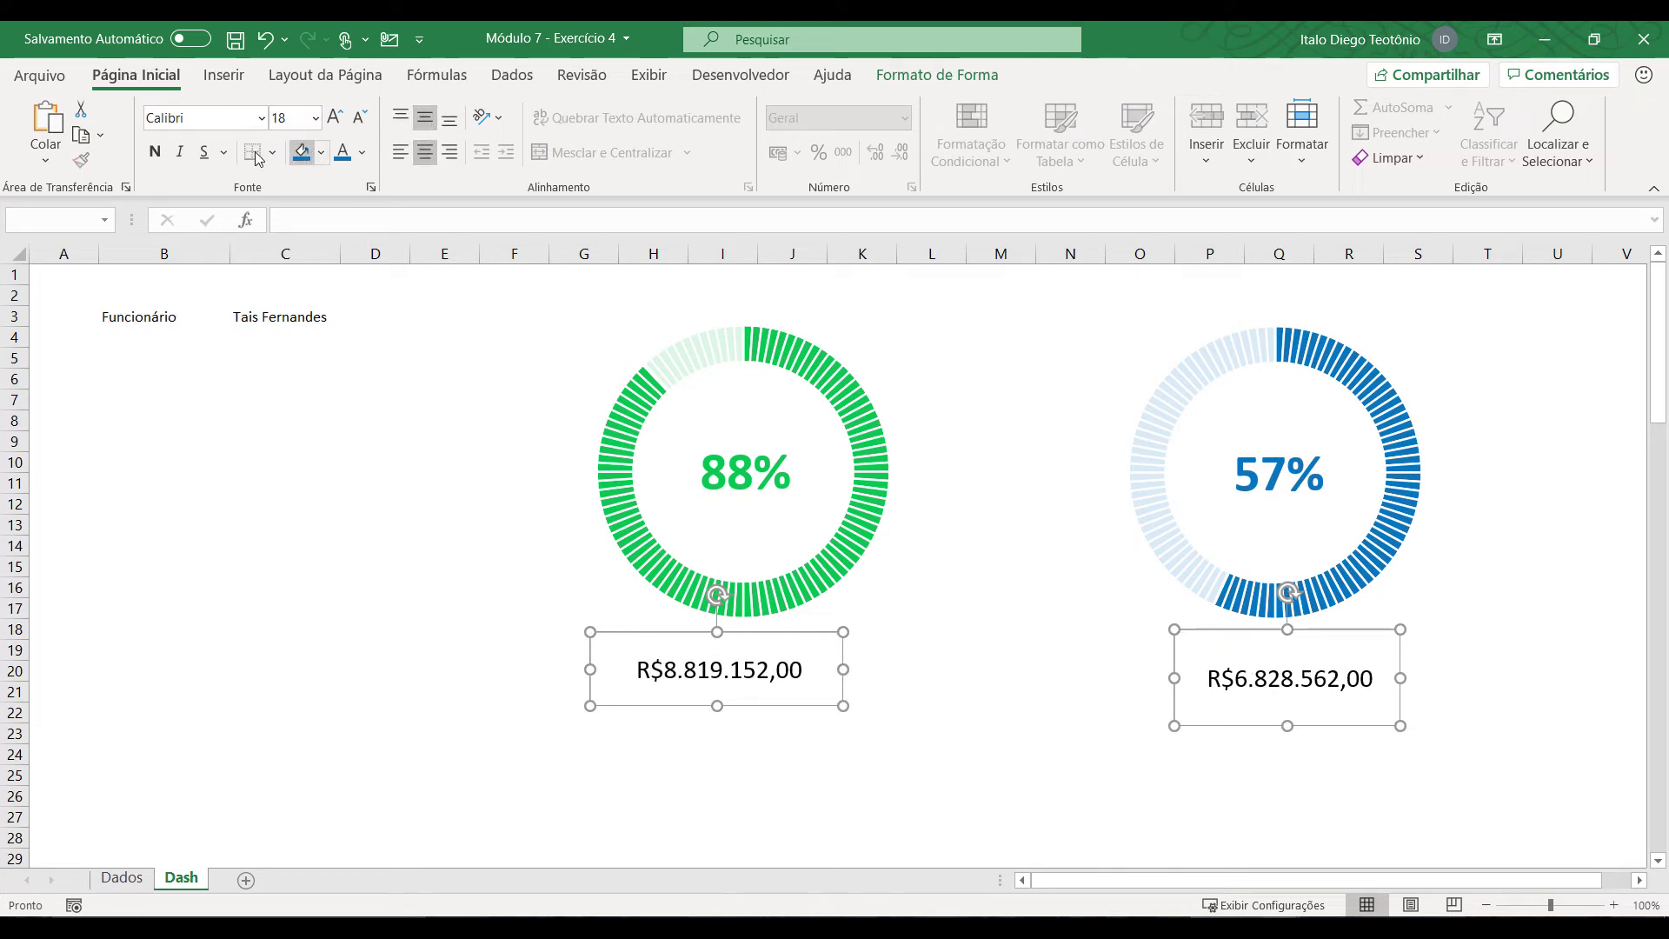
click(155, 151)
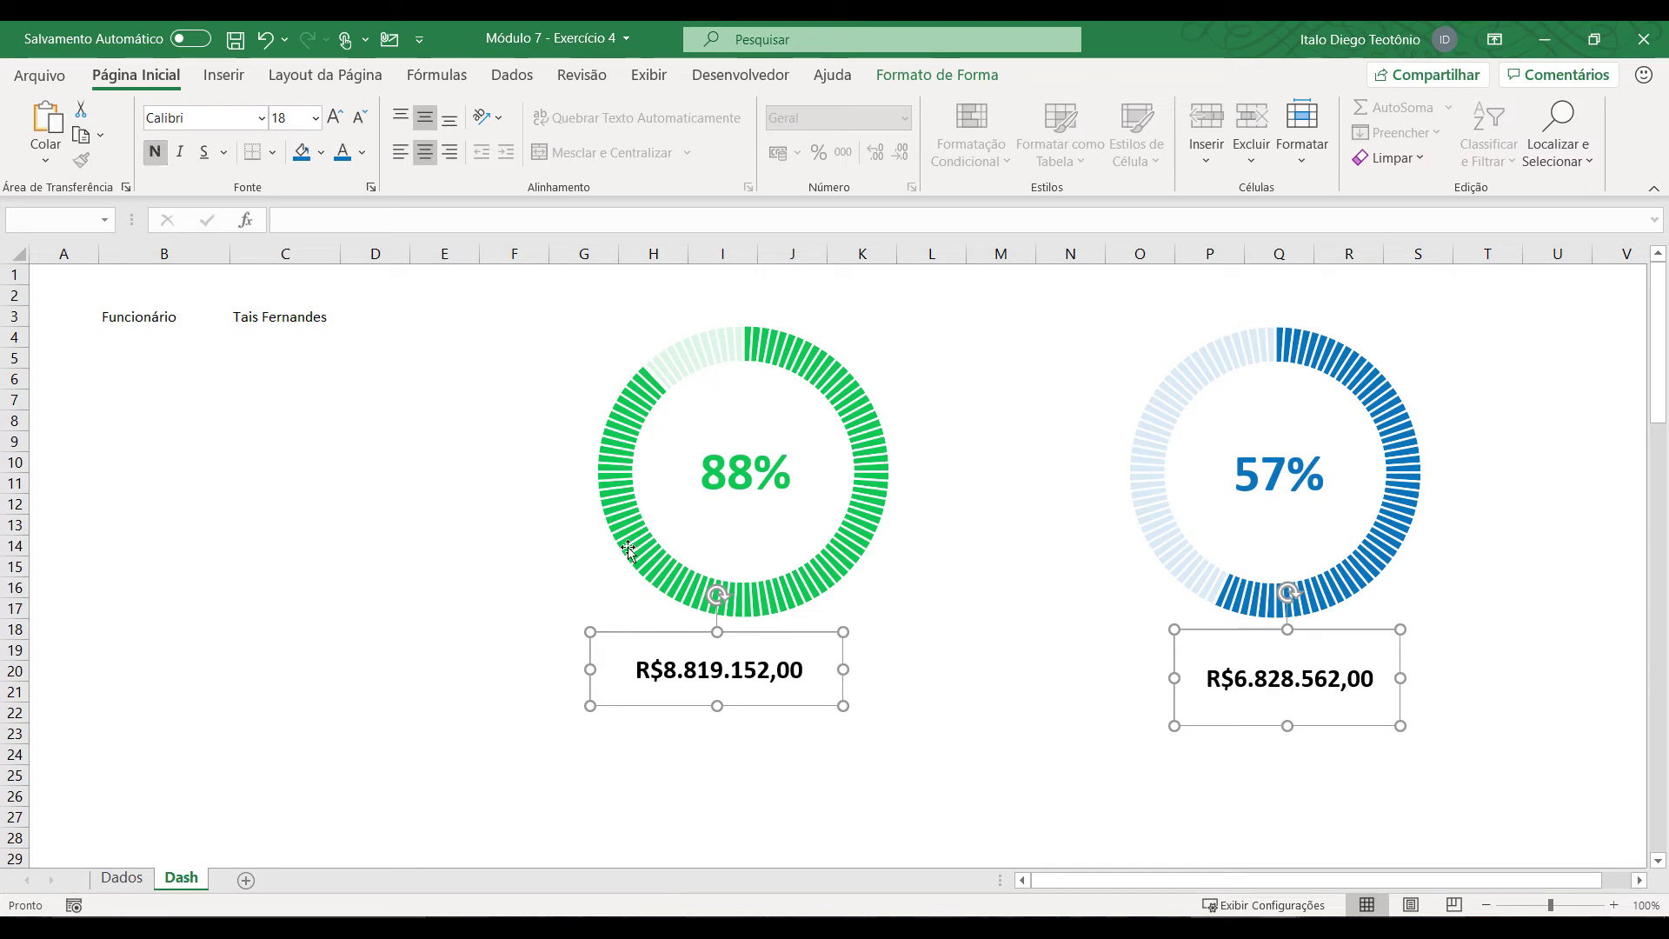
drag(808, 634, 816, 635)
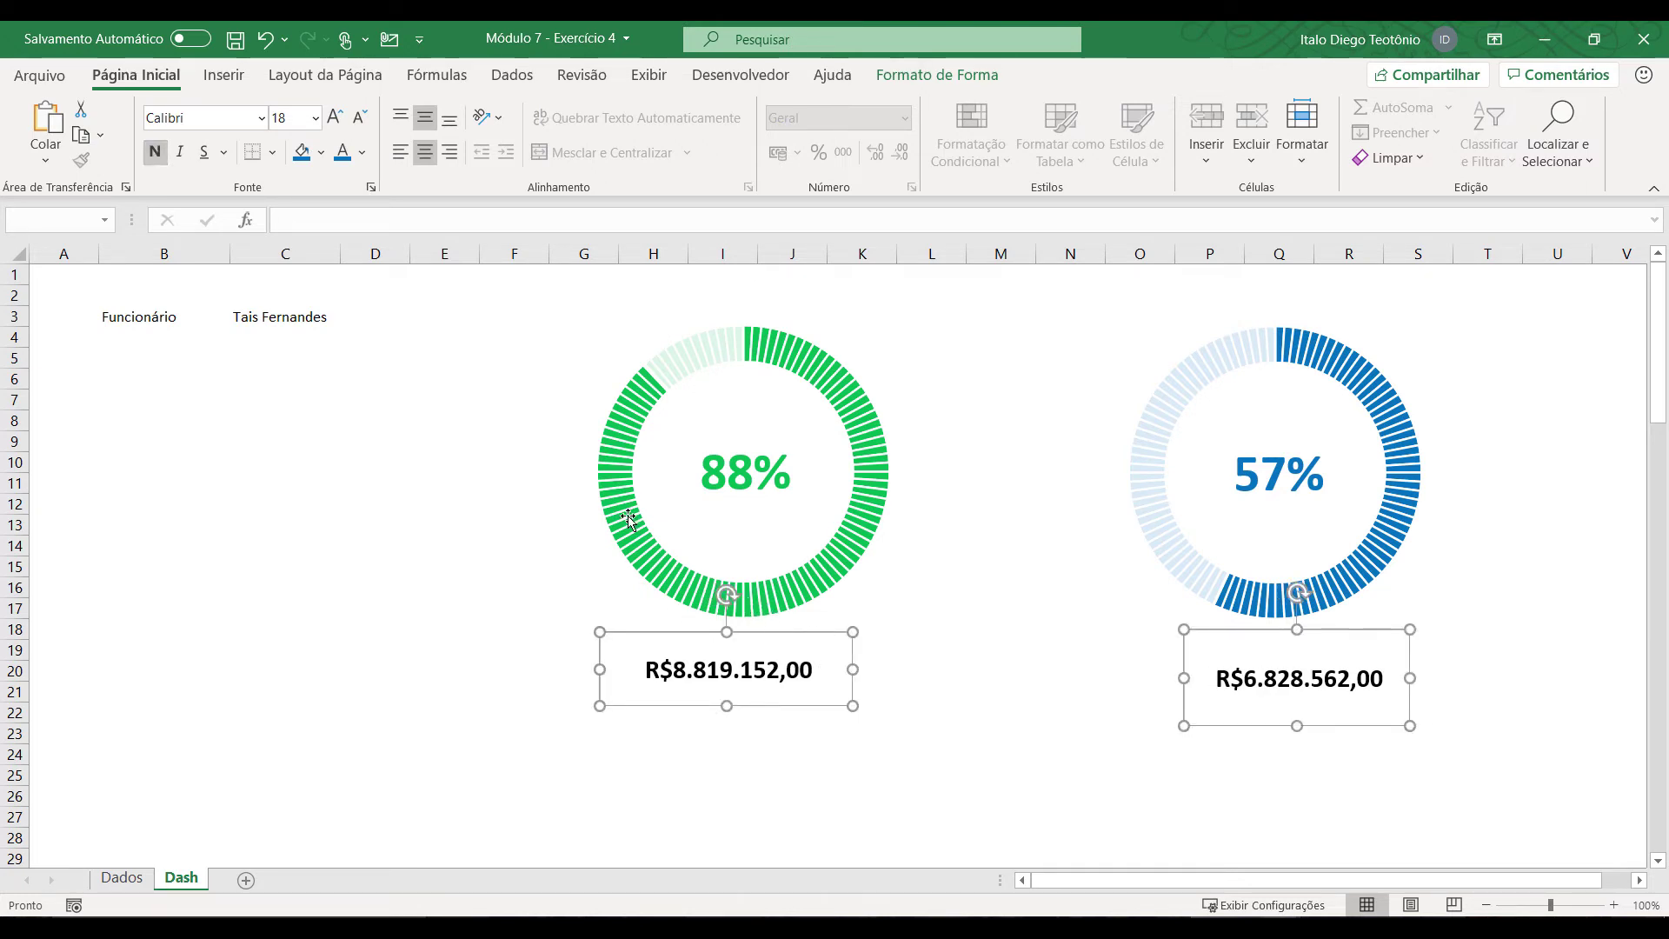
Step: Color the text of both sales value boxes in the standard red
click(322, 156)
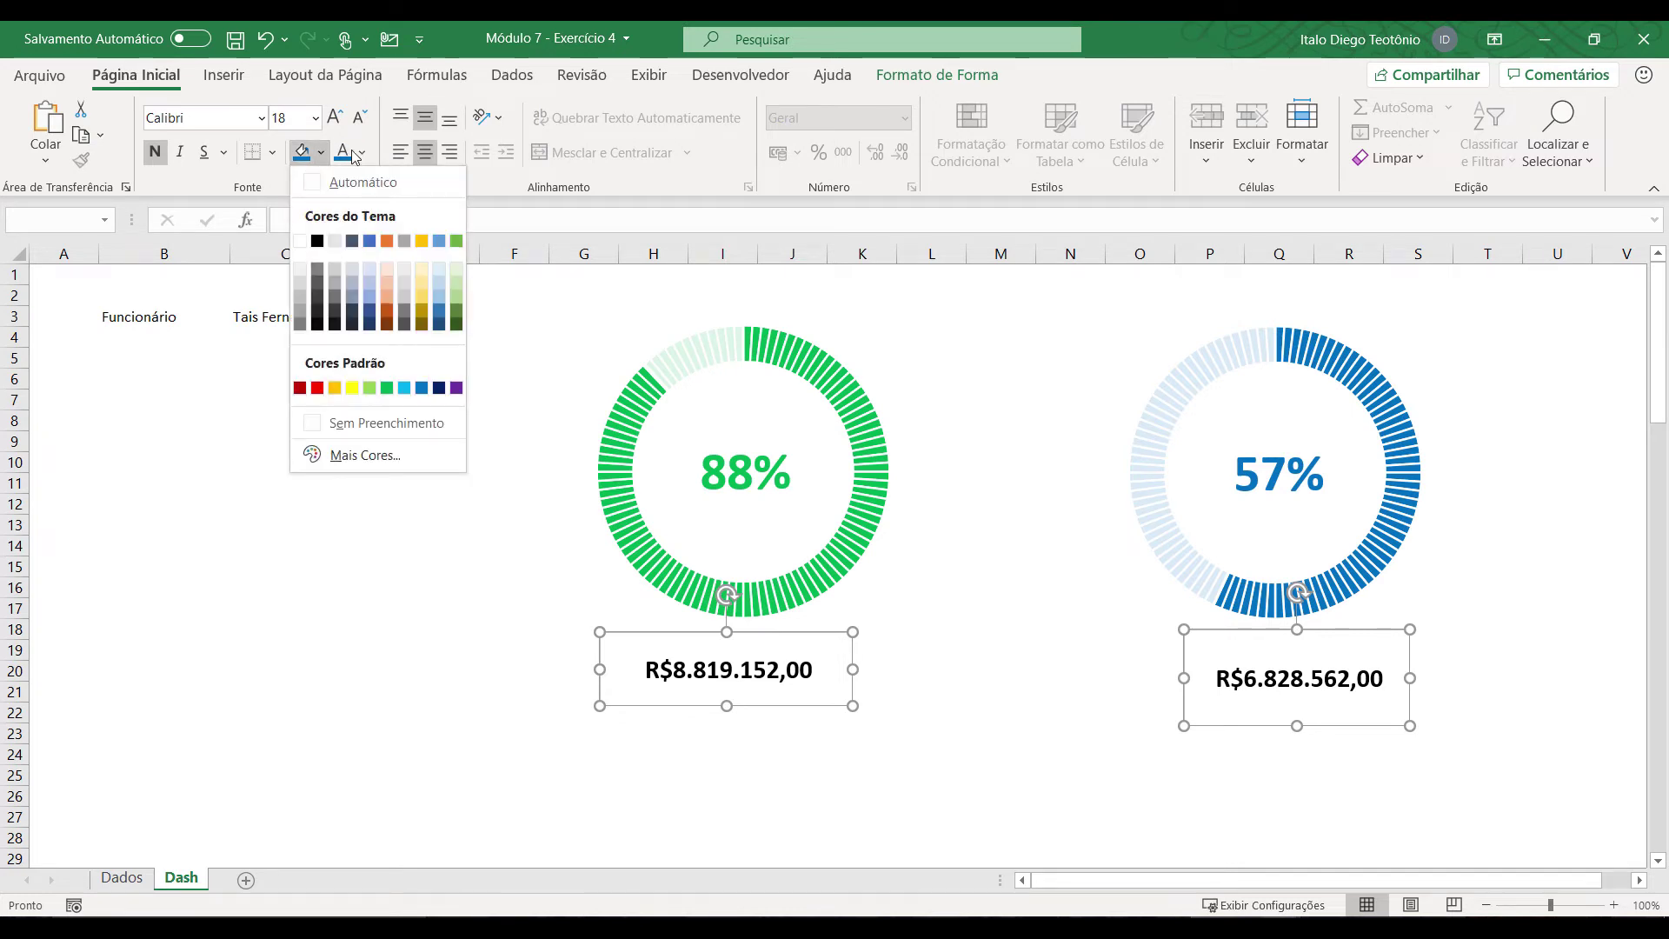
click(361, 157)
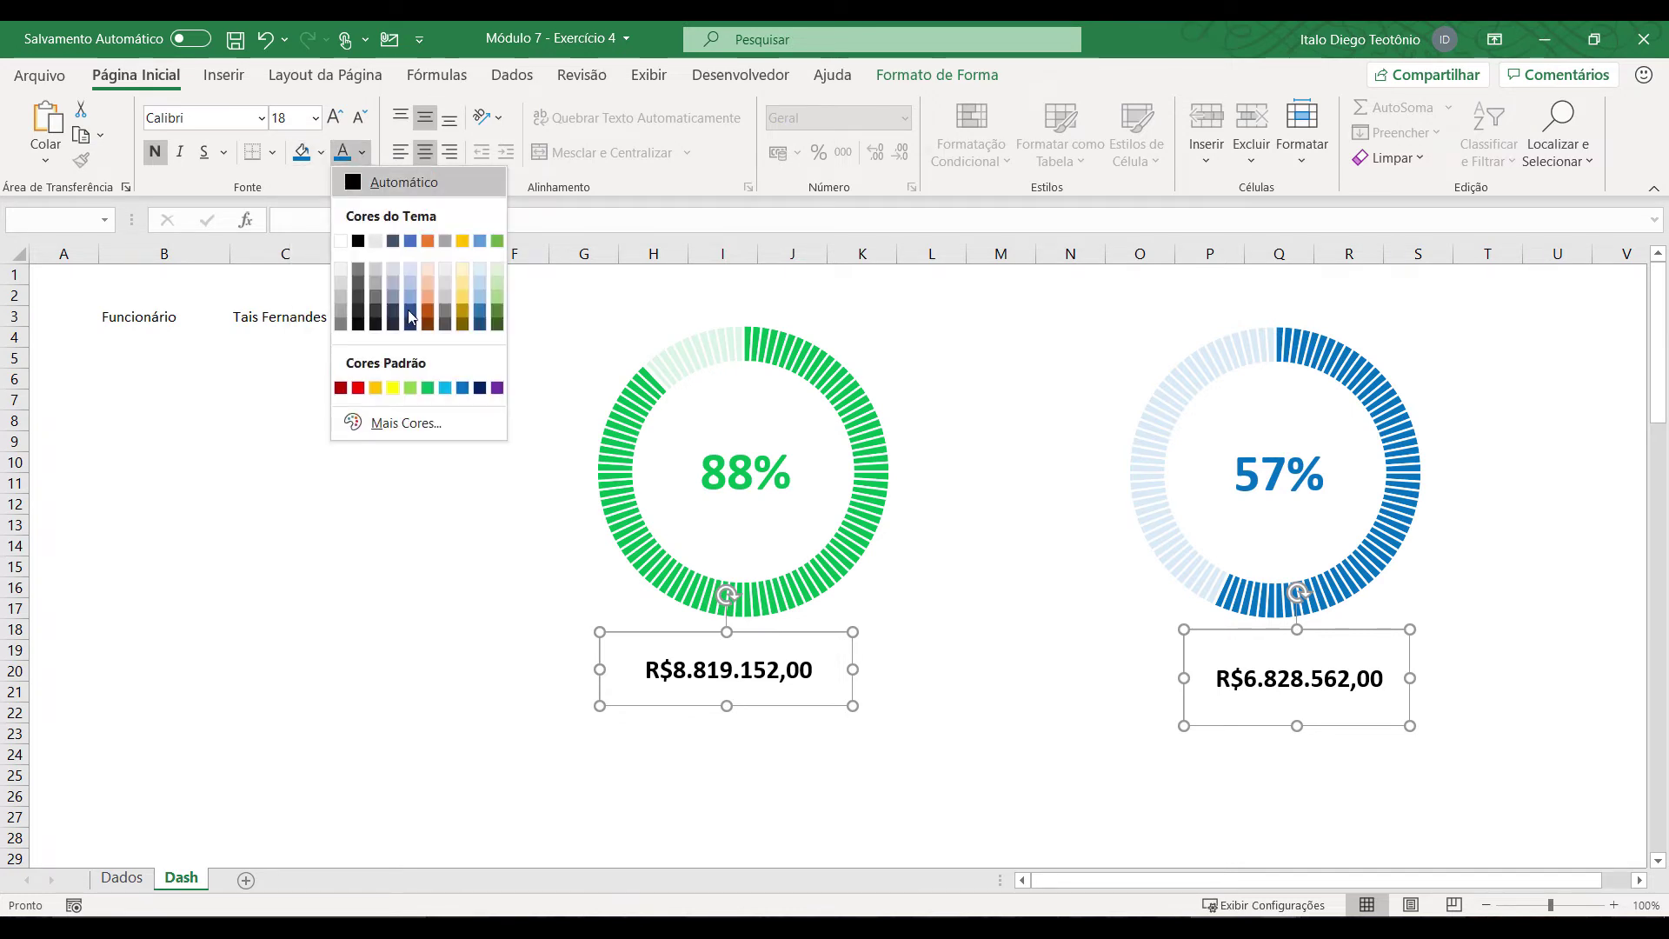
click(358, 388)
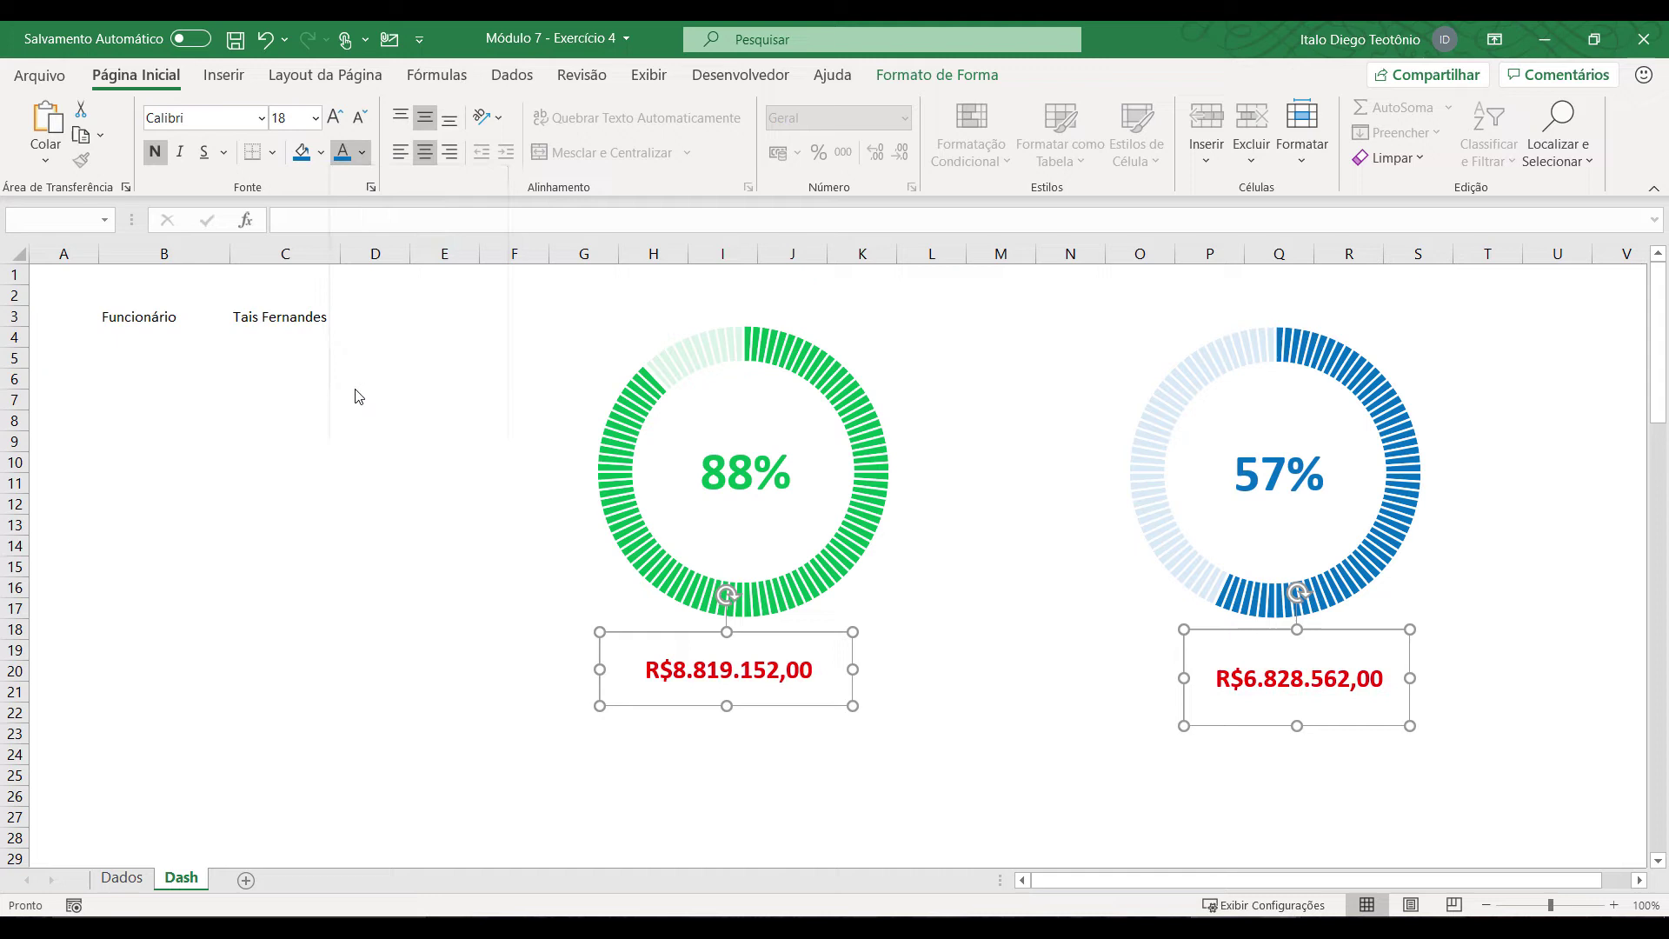
click(700, 774)
Step: Remove the outline from the two sales value text boxes below the charts
click(854, 663)
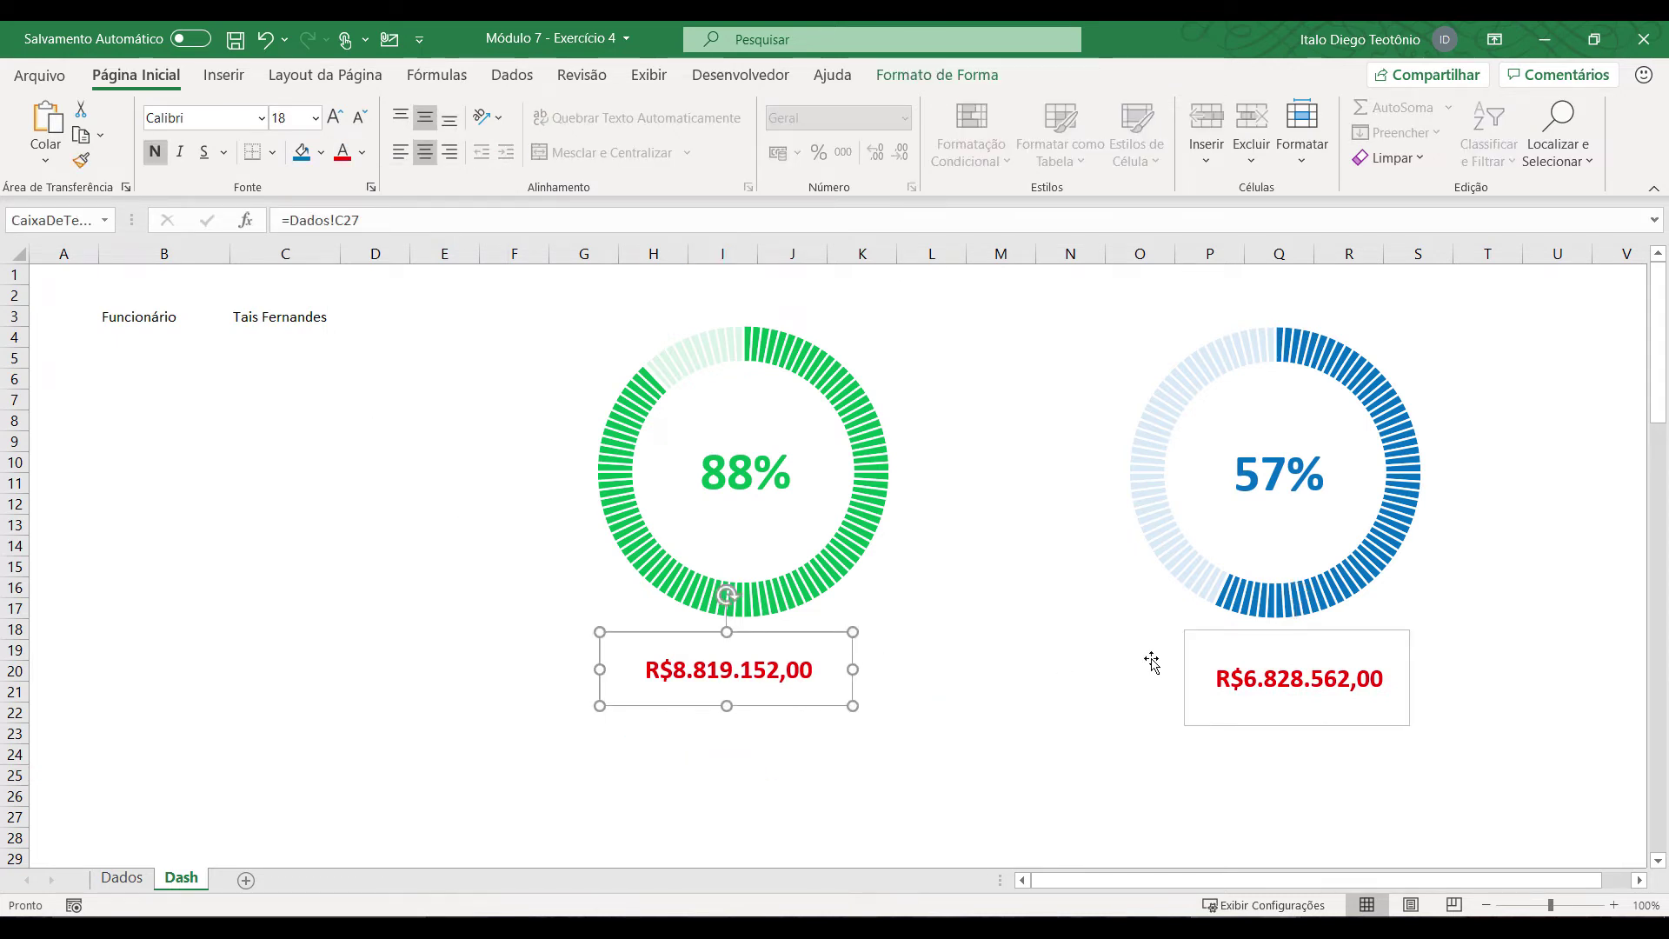
ctrl+click(1186, 659)
click(941, 75)
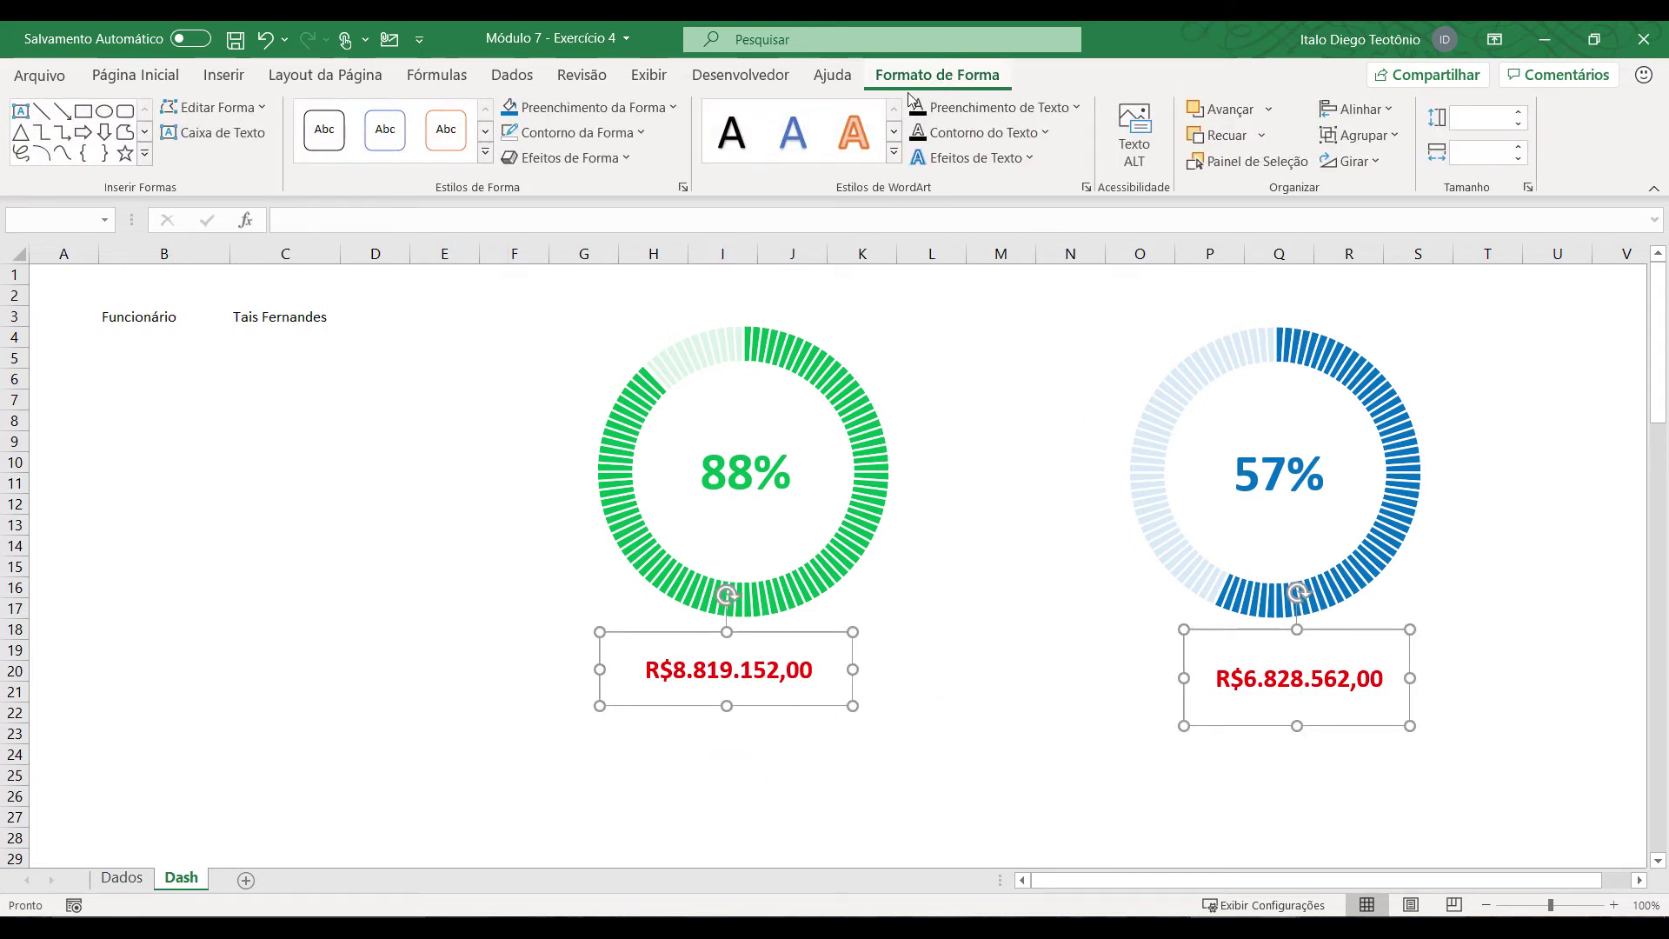
click(577, 133)
click(556, 403)
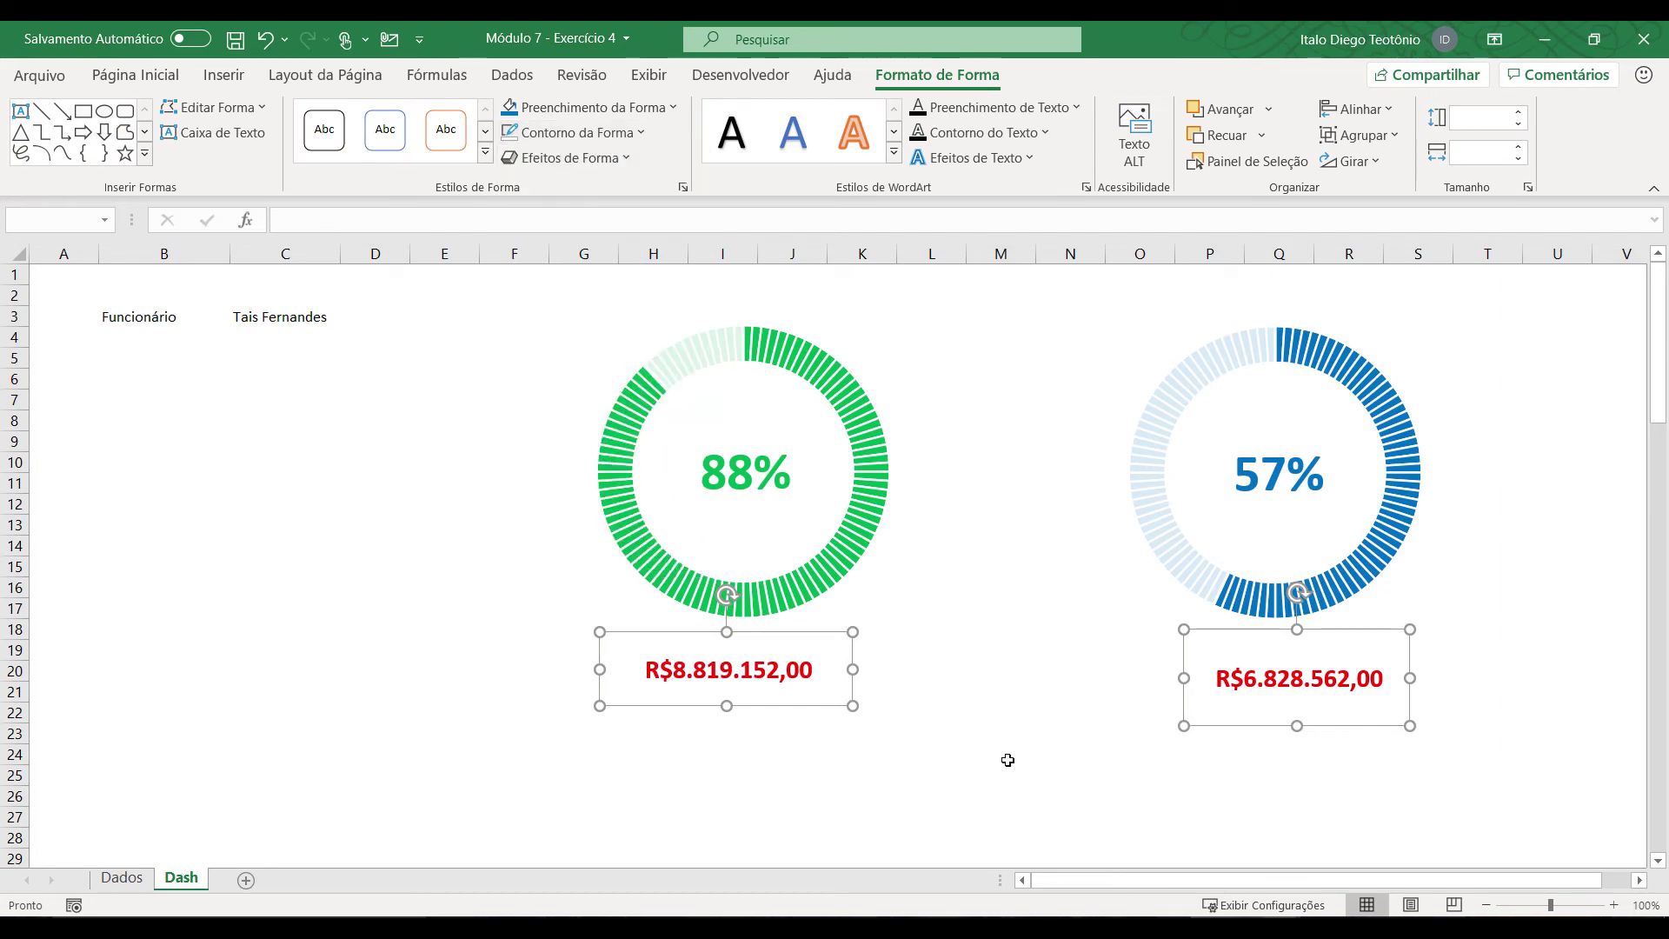
click(999, 774)
Step: Reposition both sales value boxes centered just beneath their charts, with the blue chart's box about 1.65 cm high
drag(769, 683, 785, 670)
click(1282, 682)
drag(1282, 682, 1295, 630)
click(1208, 749)
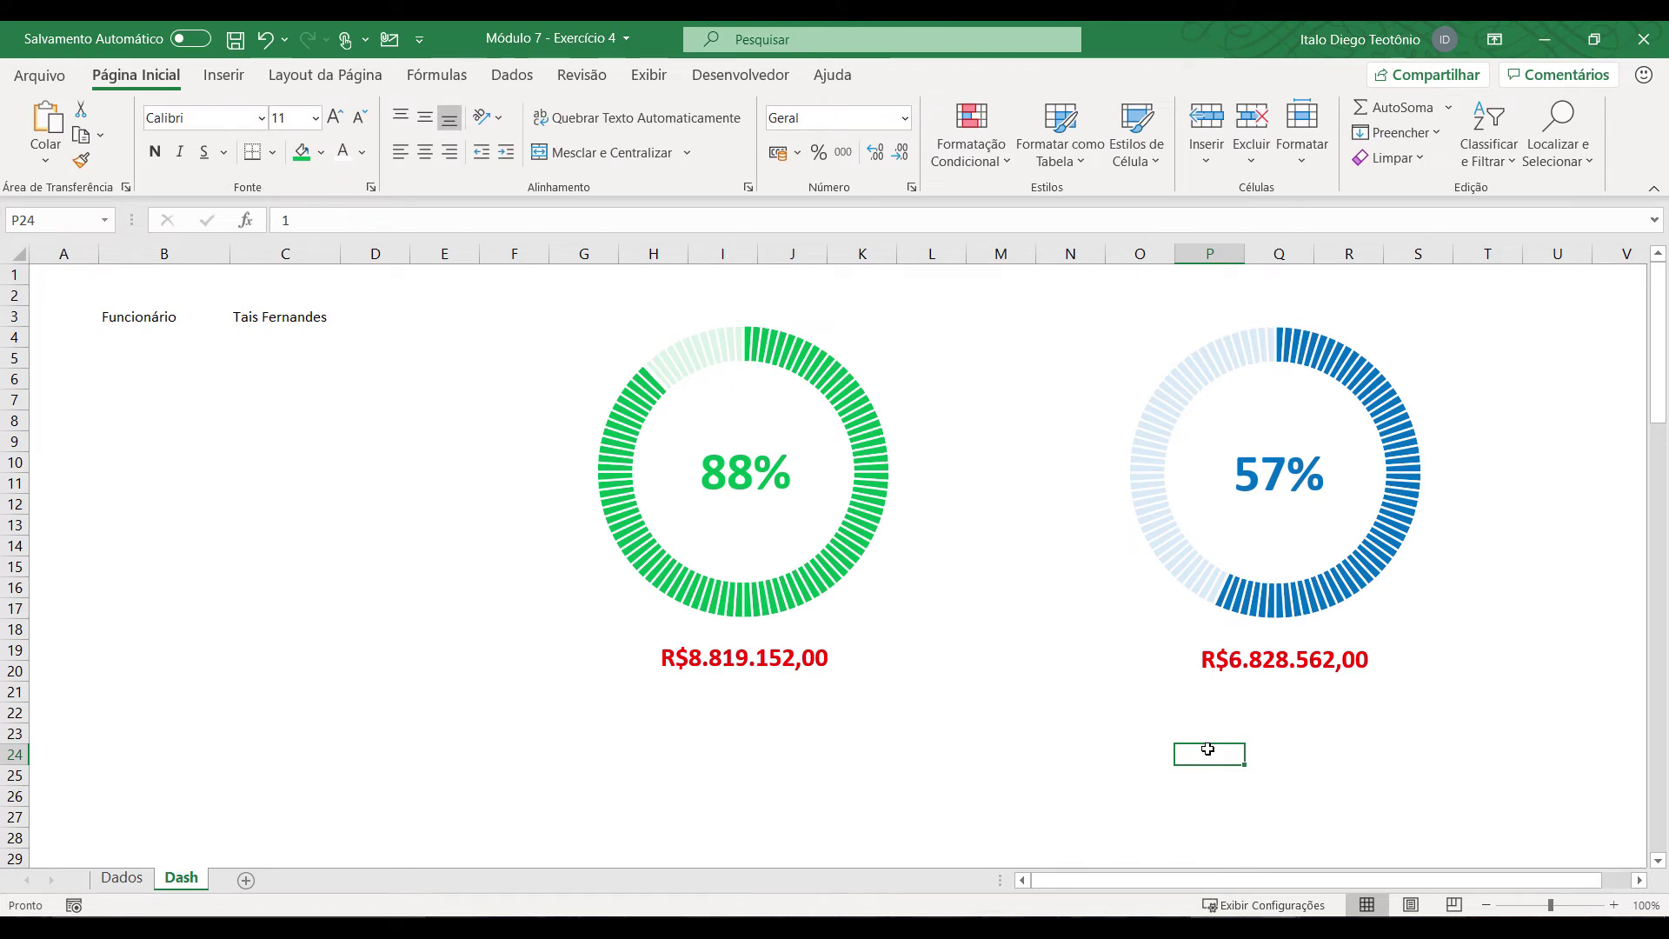
click(1243, 659)
drag(1243, 659, 1243, 656)
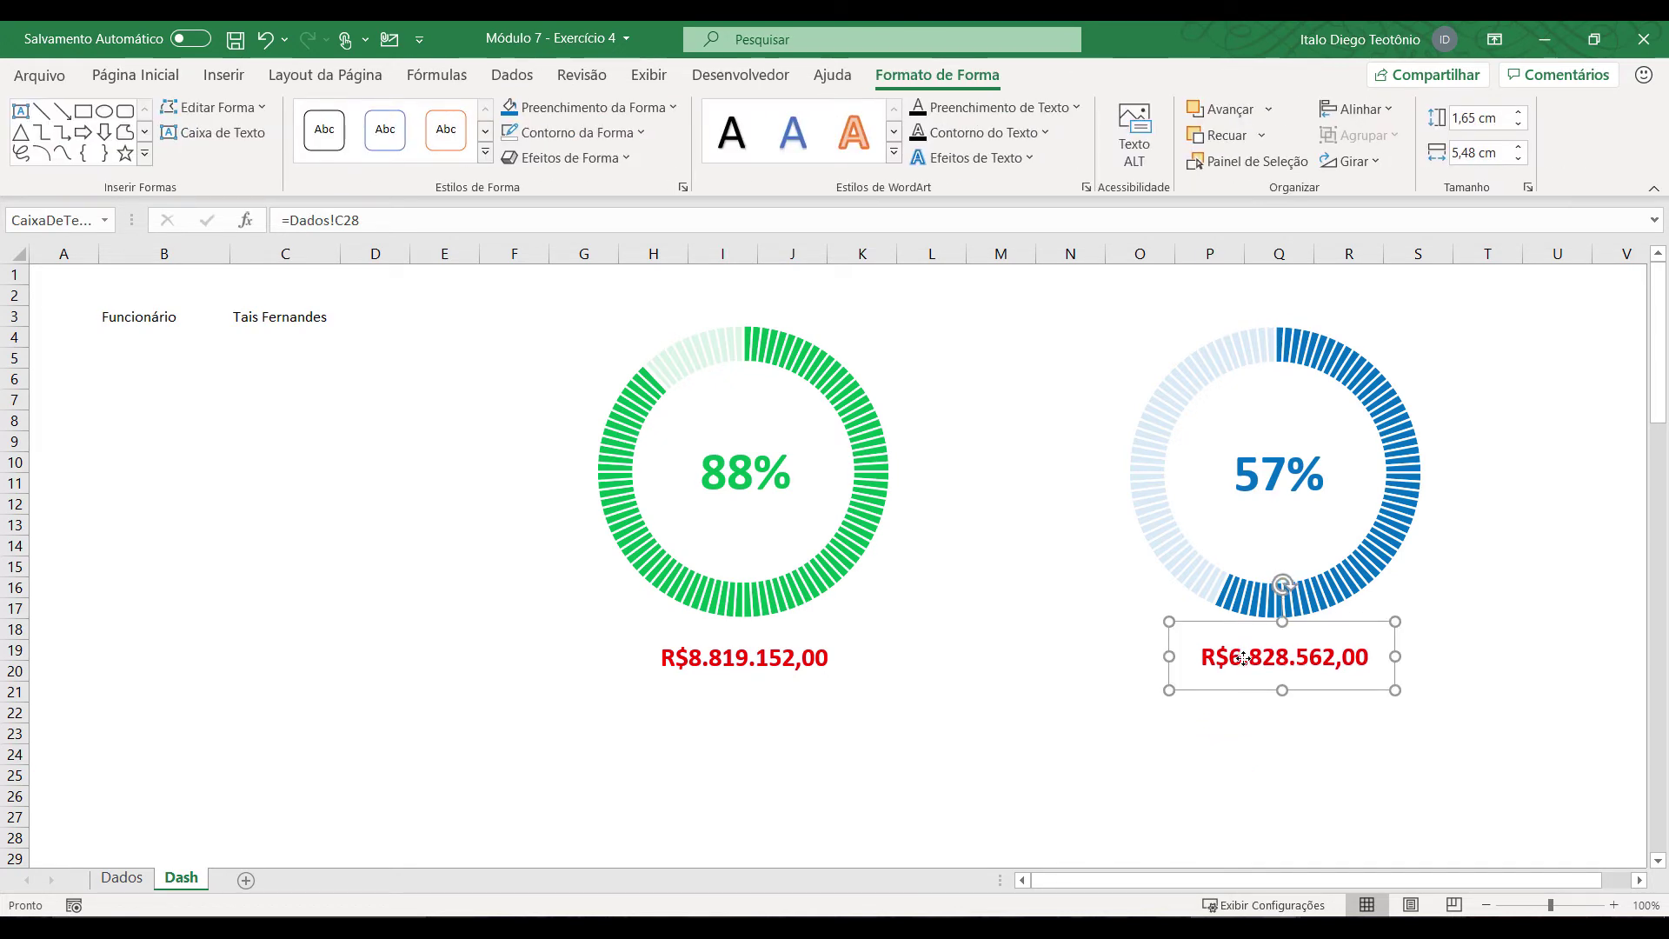
click(687, 793)
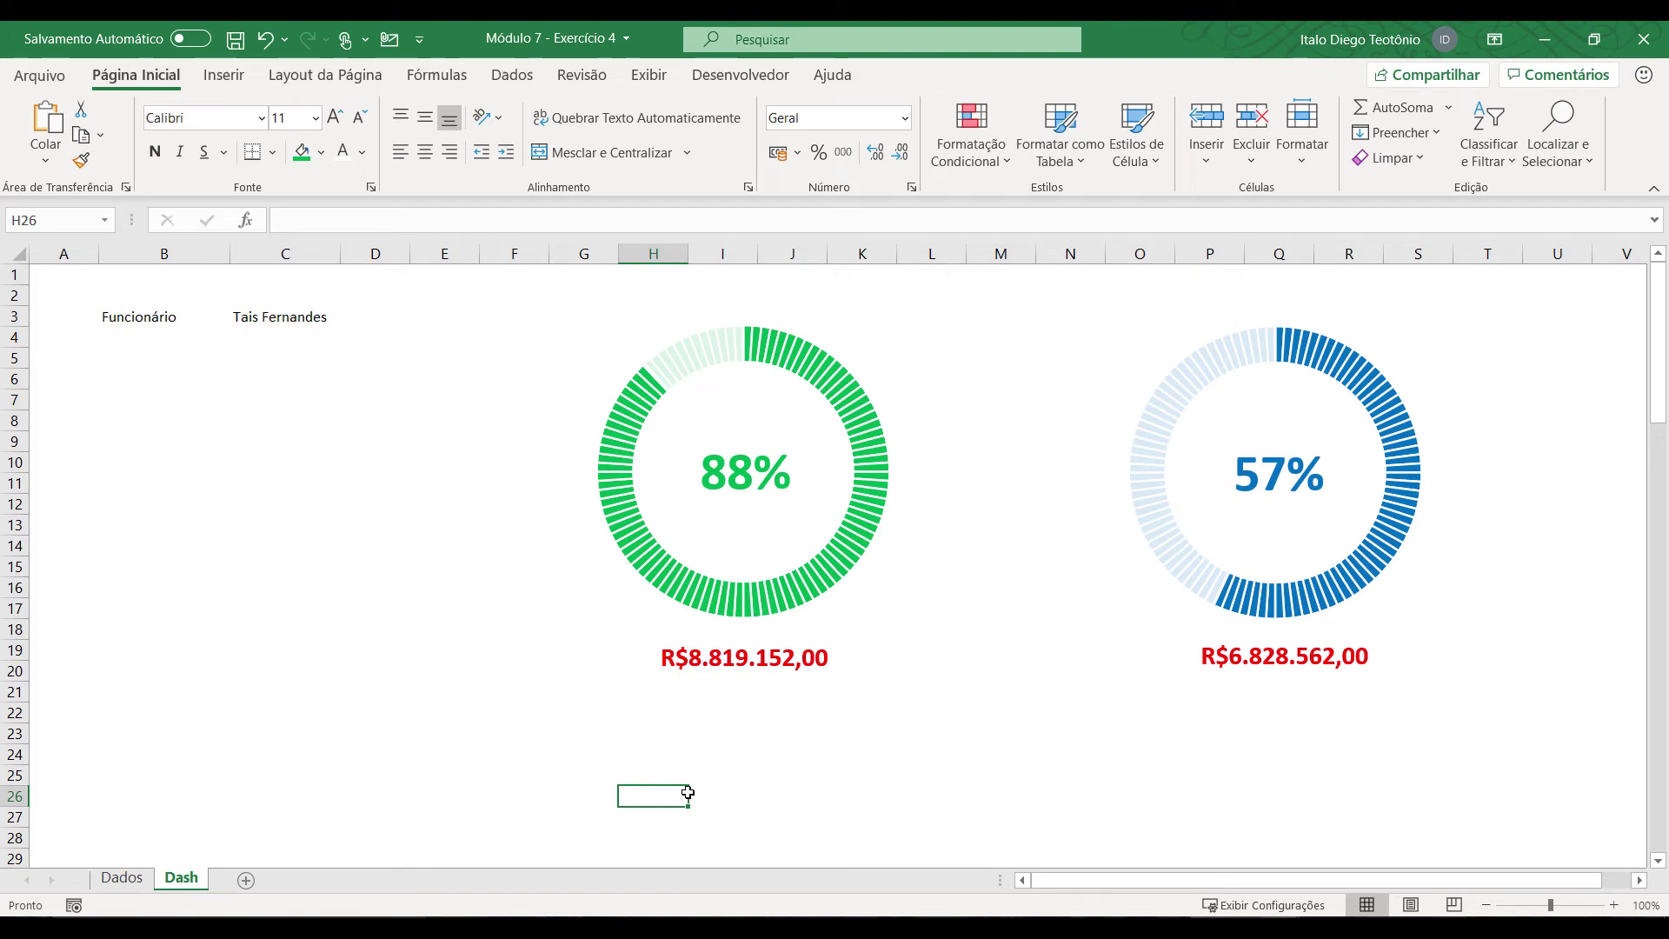
Step: Test the dashboard by choosing several different employees in the Funcionário selector in cell C3, ending with the last one listed
click(300, 319)
click(349, 317)
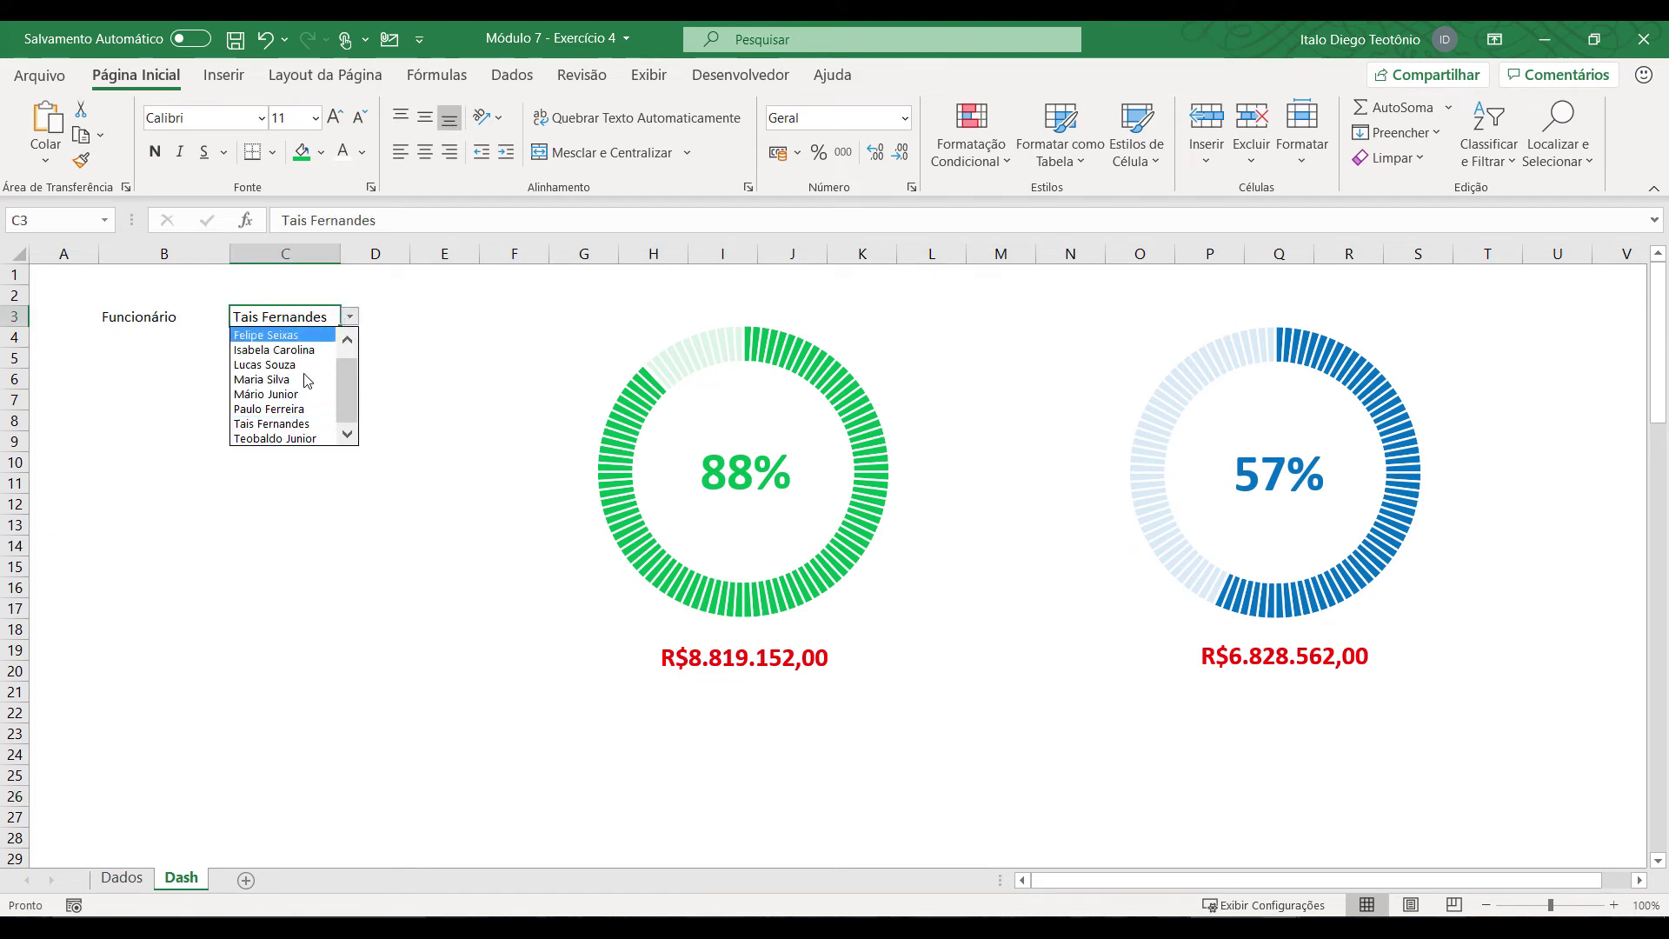
click(262, 380)
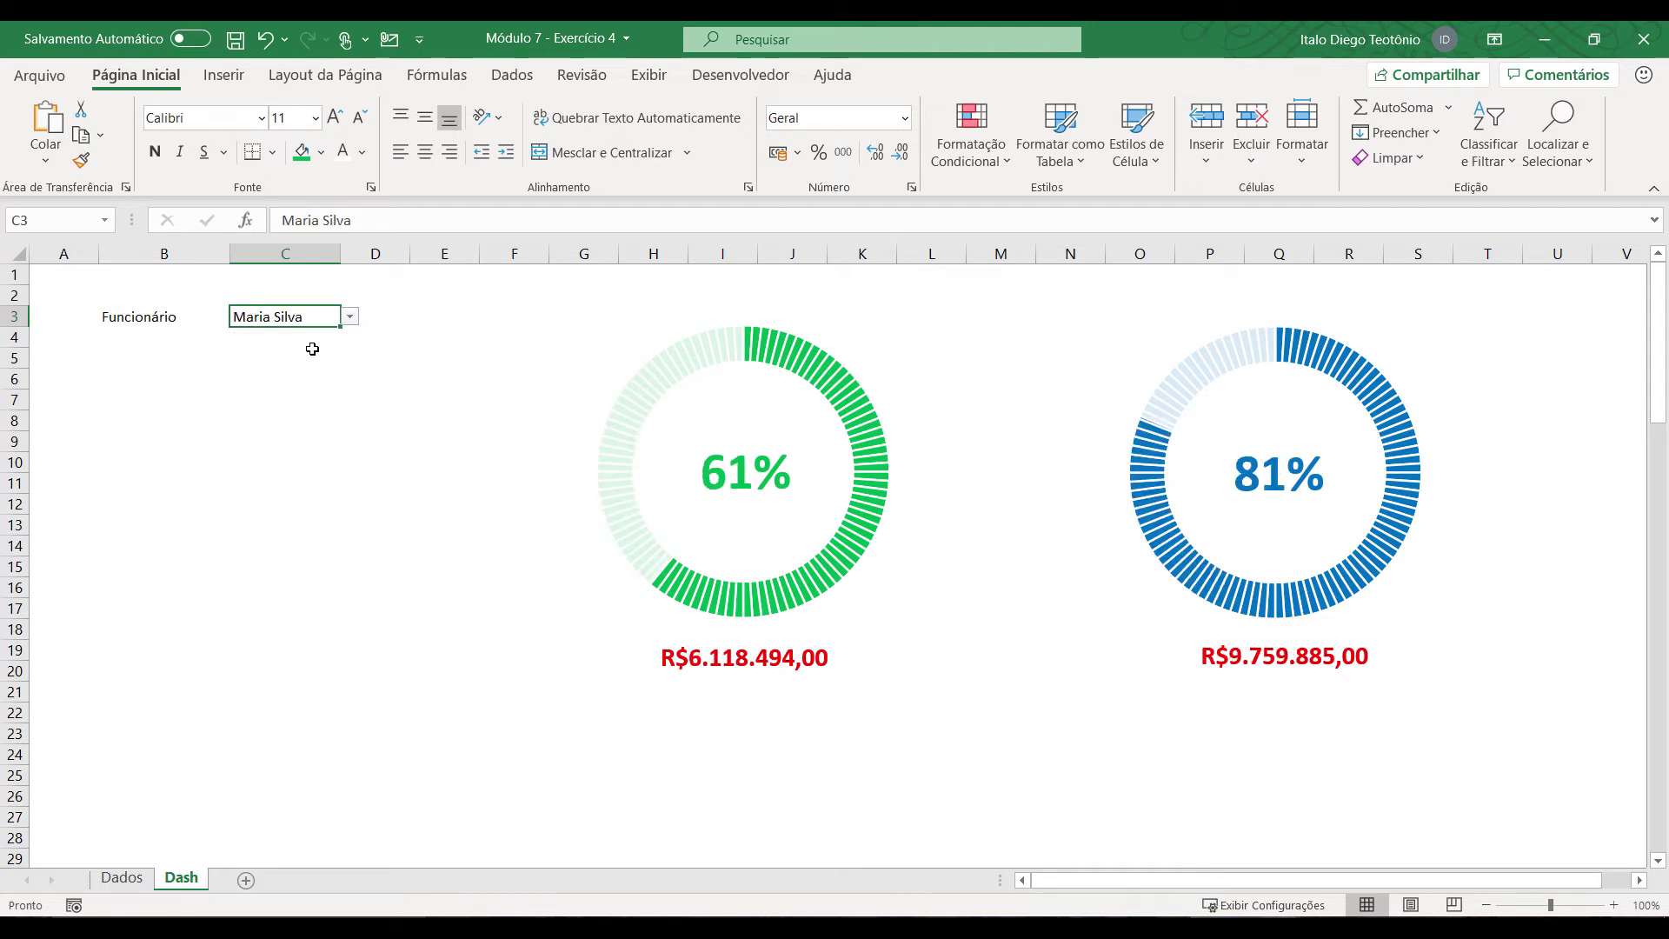
click(350, 318)
click(322, 346)
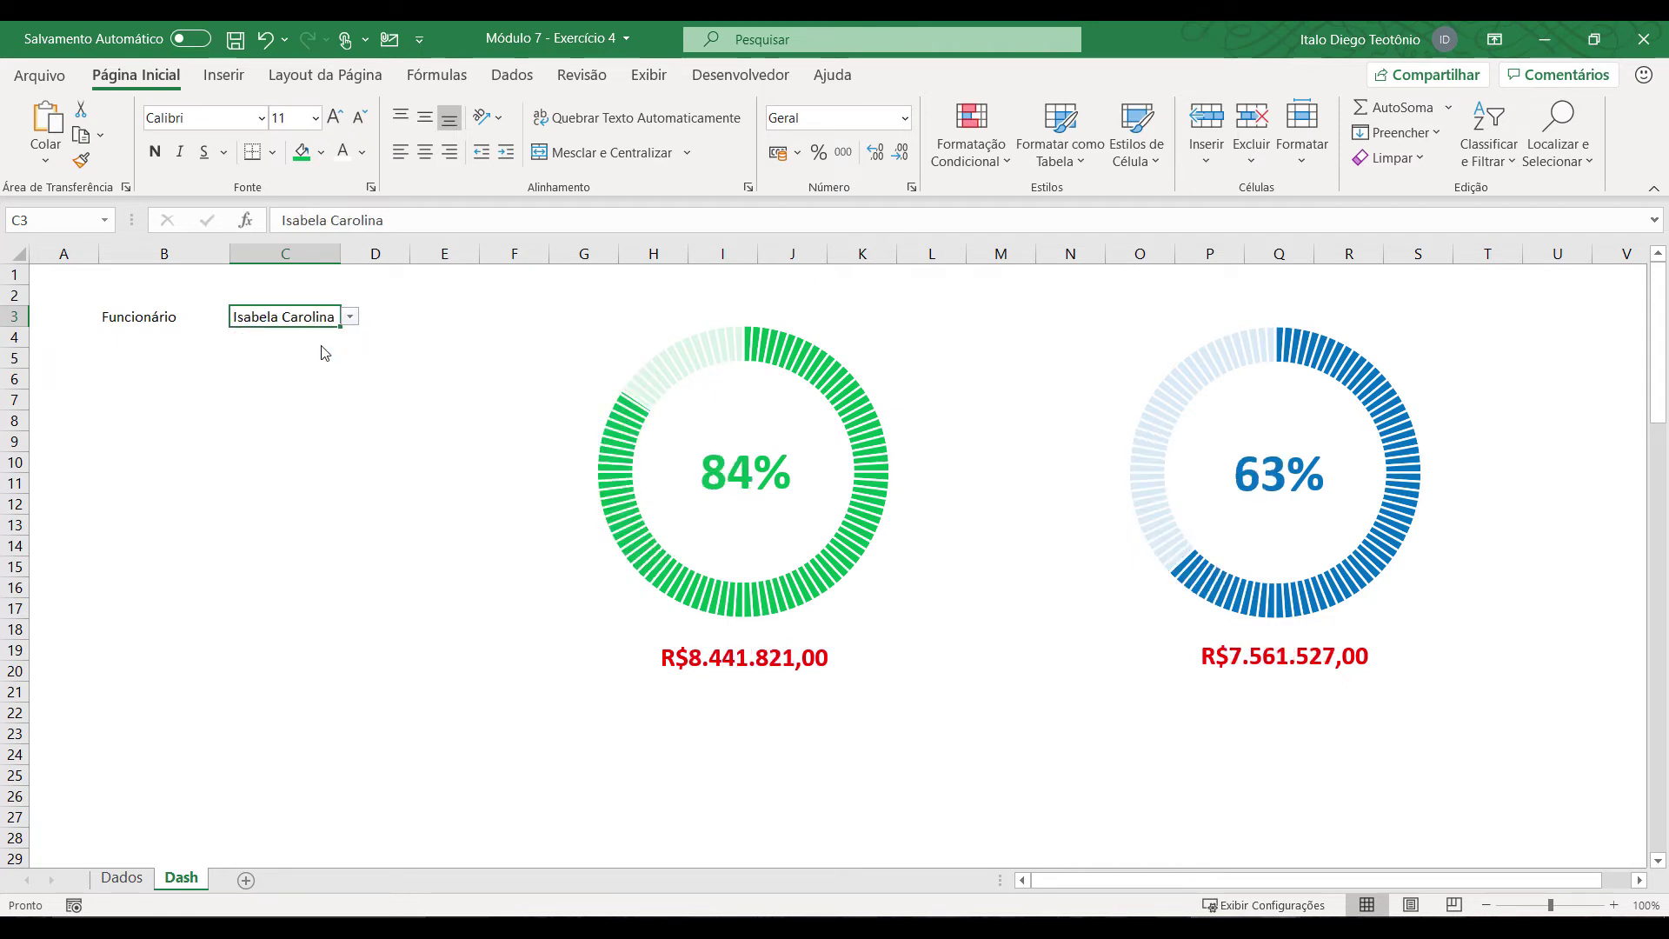
click(350, 317)
click(266, 335)
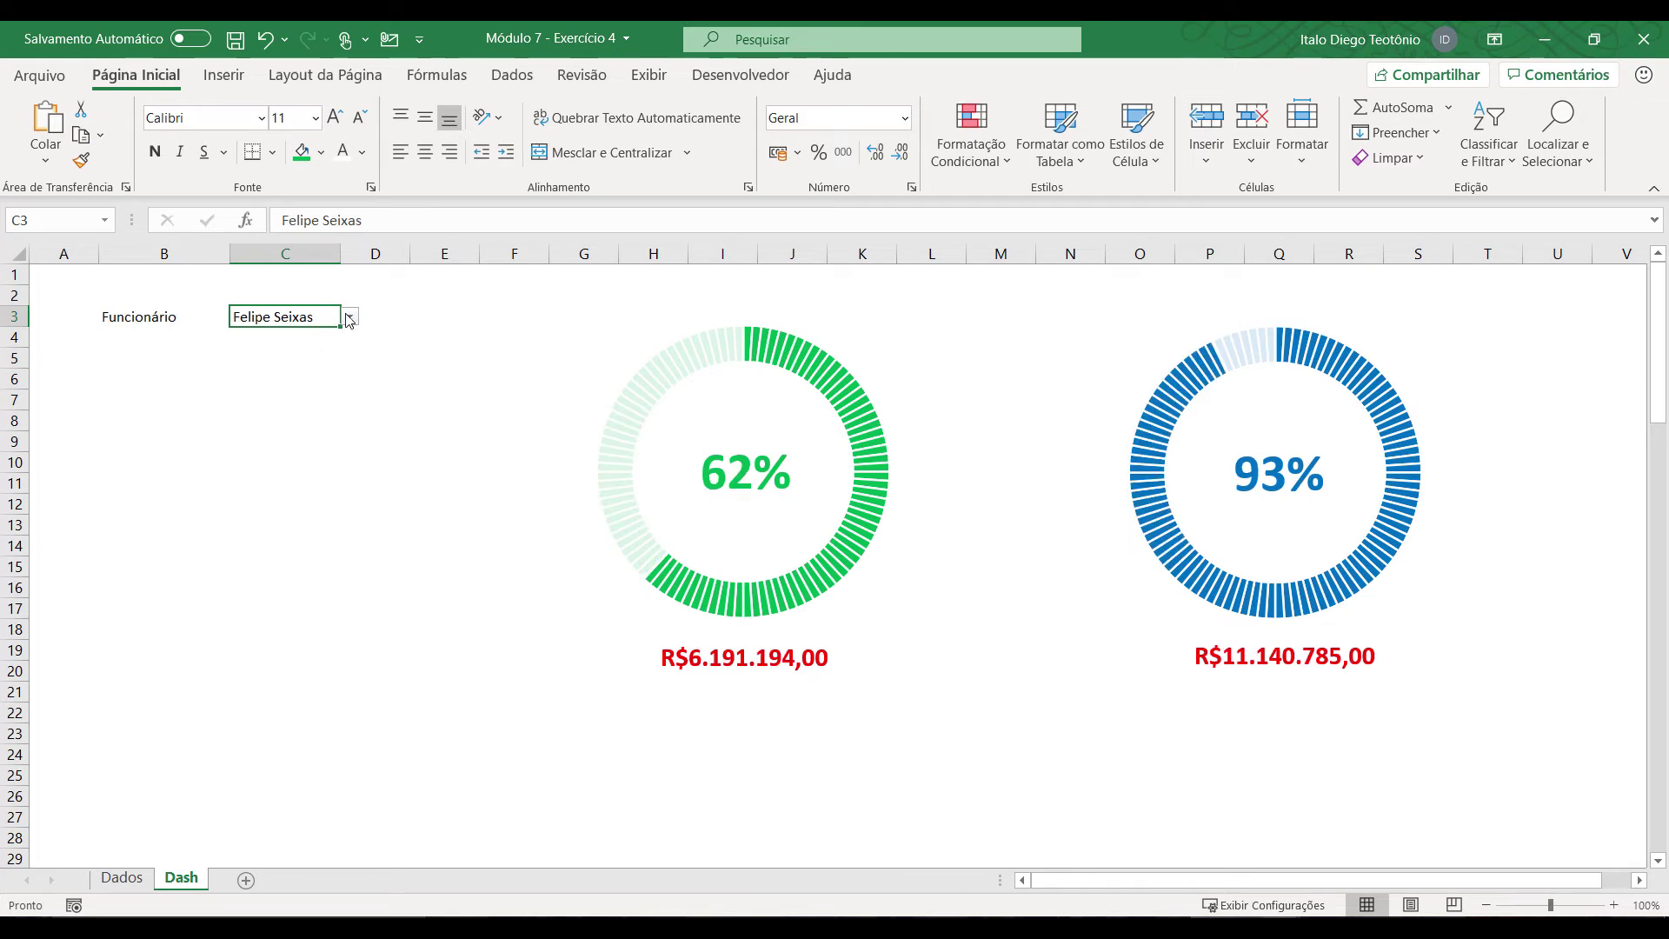
click(349, 316)
click(301, 409)
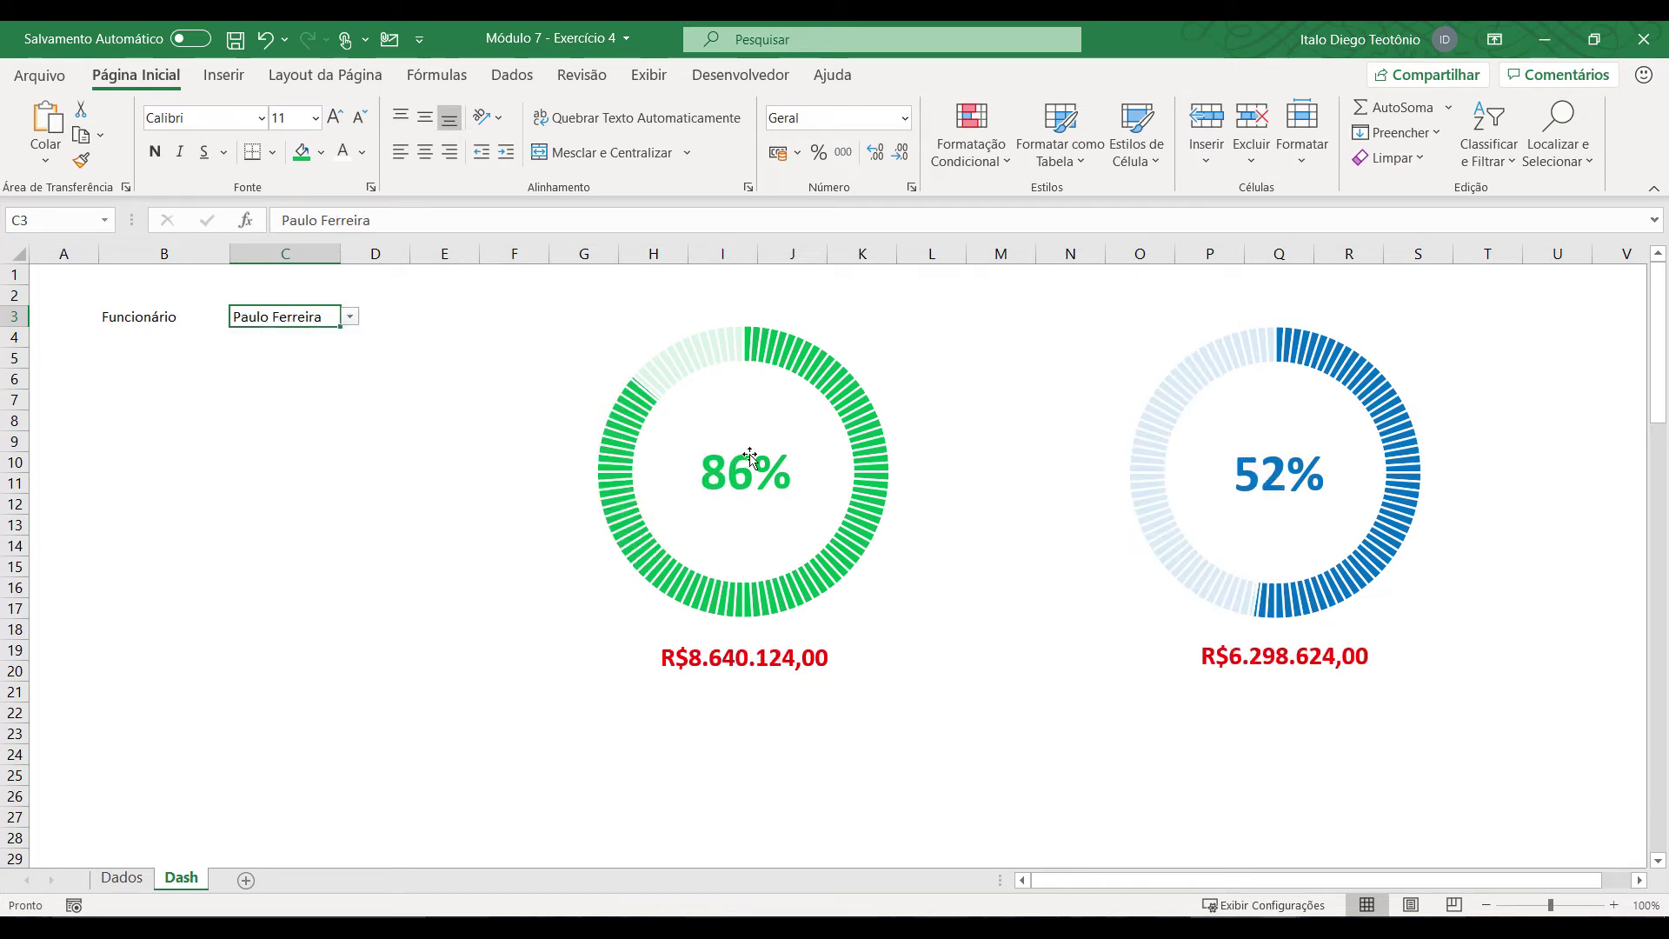
click(349, 317)
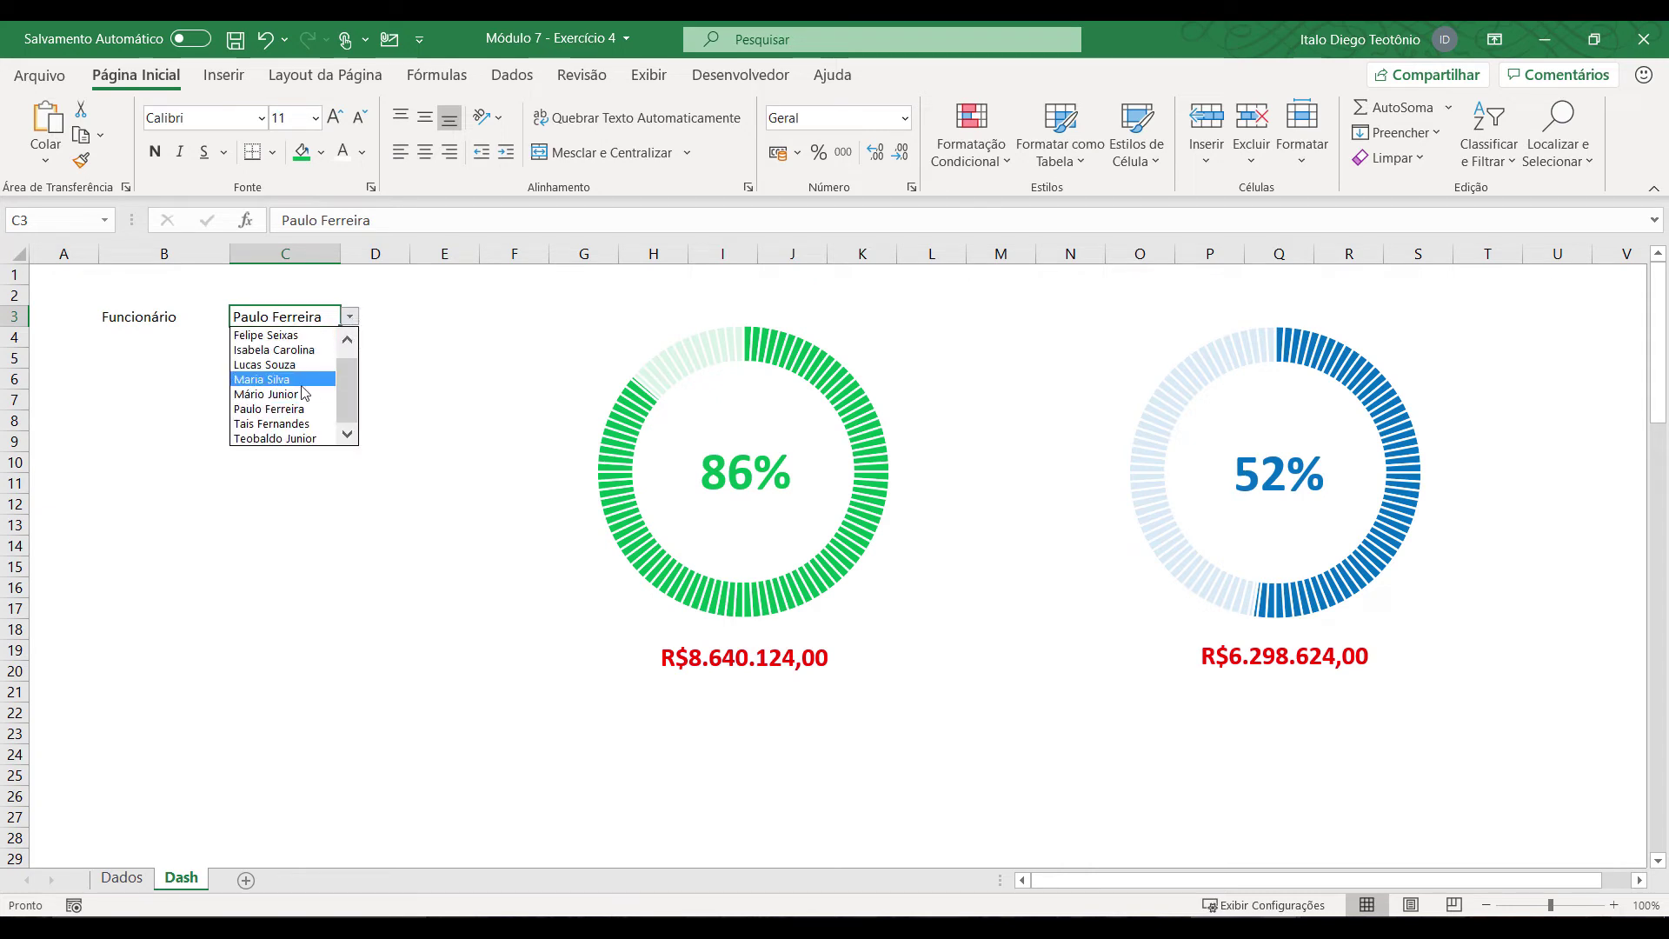
click(281, 439)
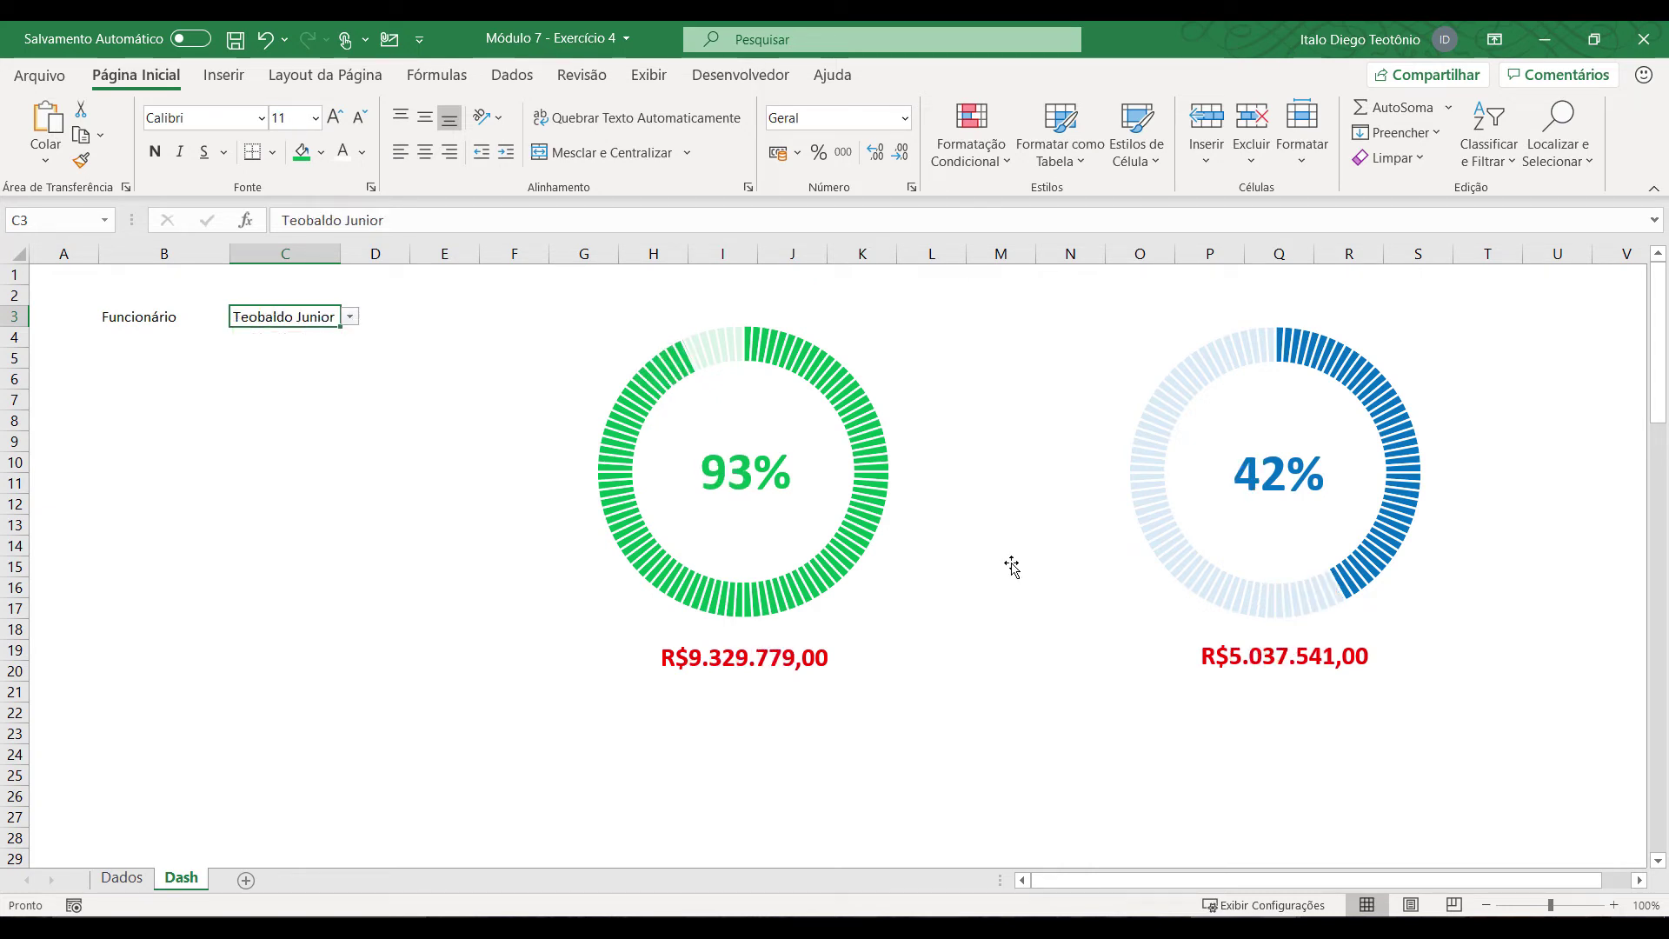
Step: Nudge the sales value box below the blue doughnut chart slightly downward
click(1212, 674)
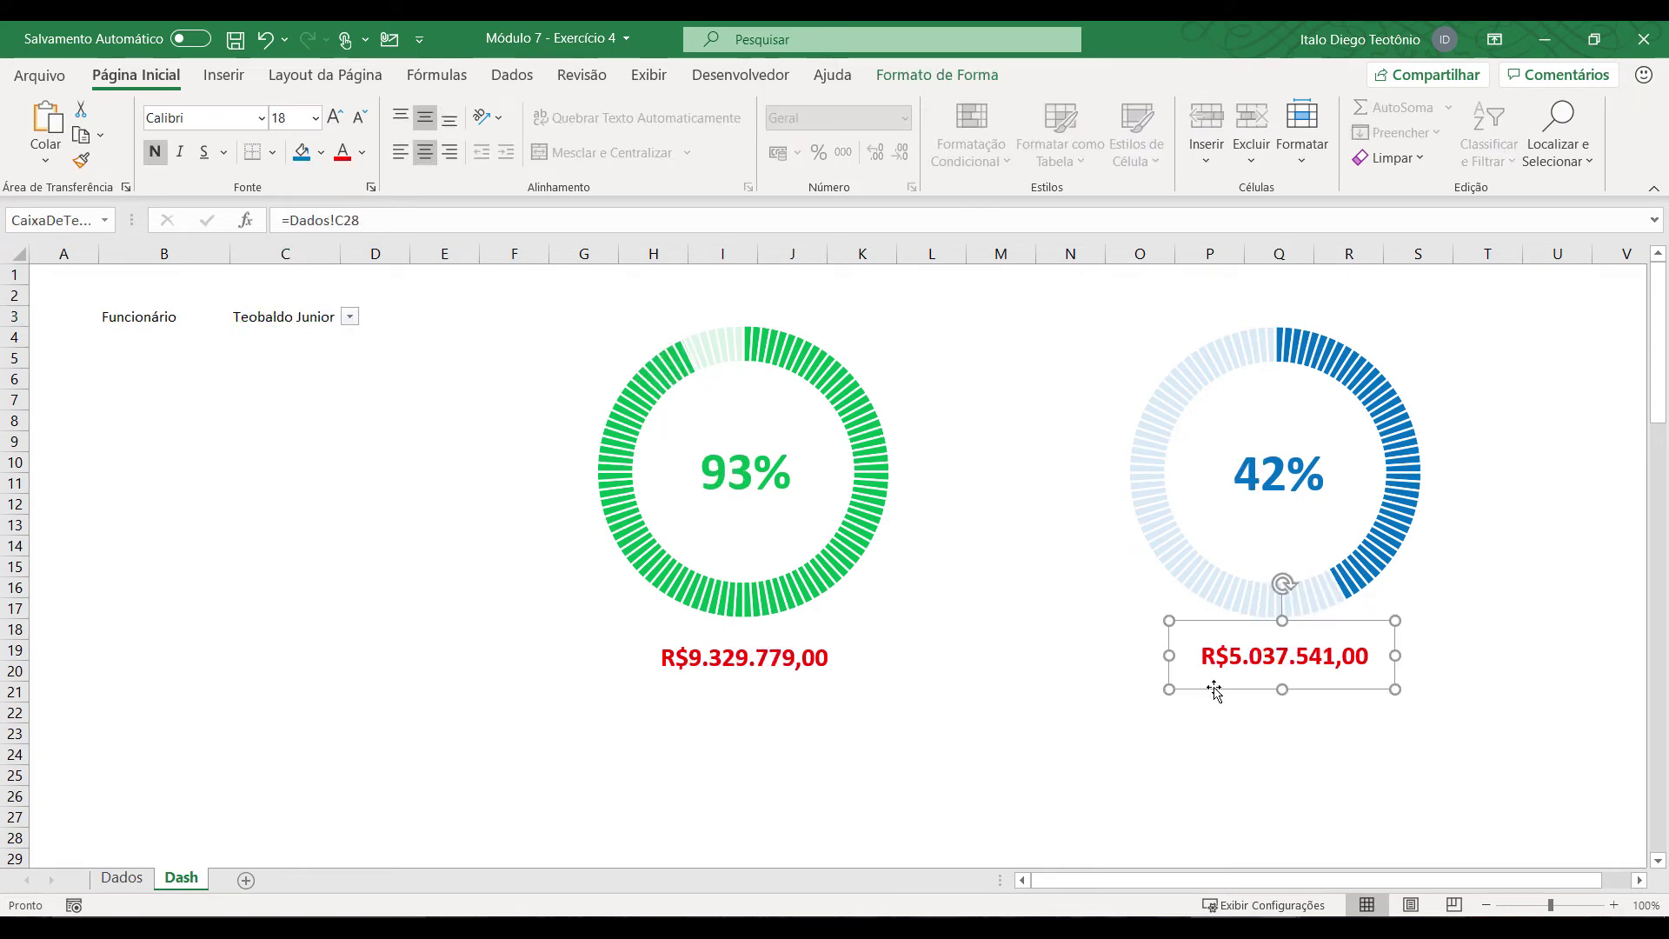
key(Down)
key(Down)
key(Down)
key(Down)
key(Down)
key(Down)
key(Down)
key(Down)
key(Down)
key(Down)
key(Down)
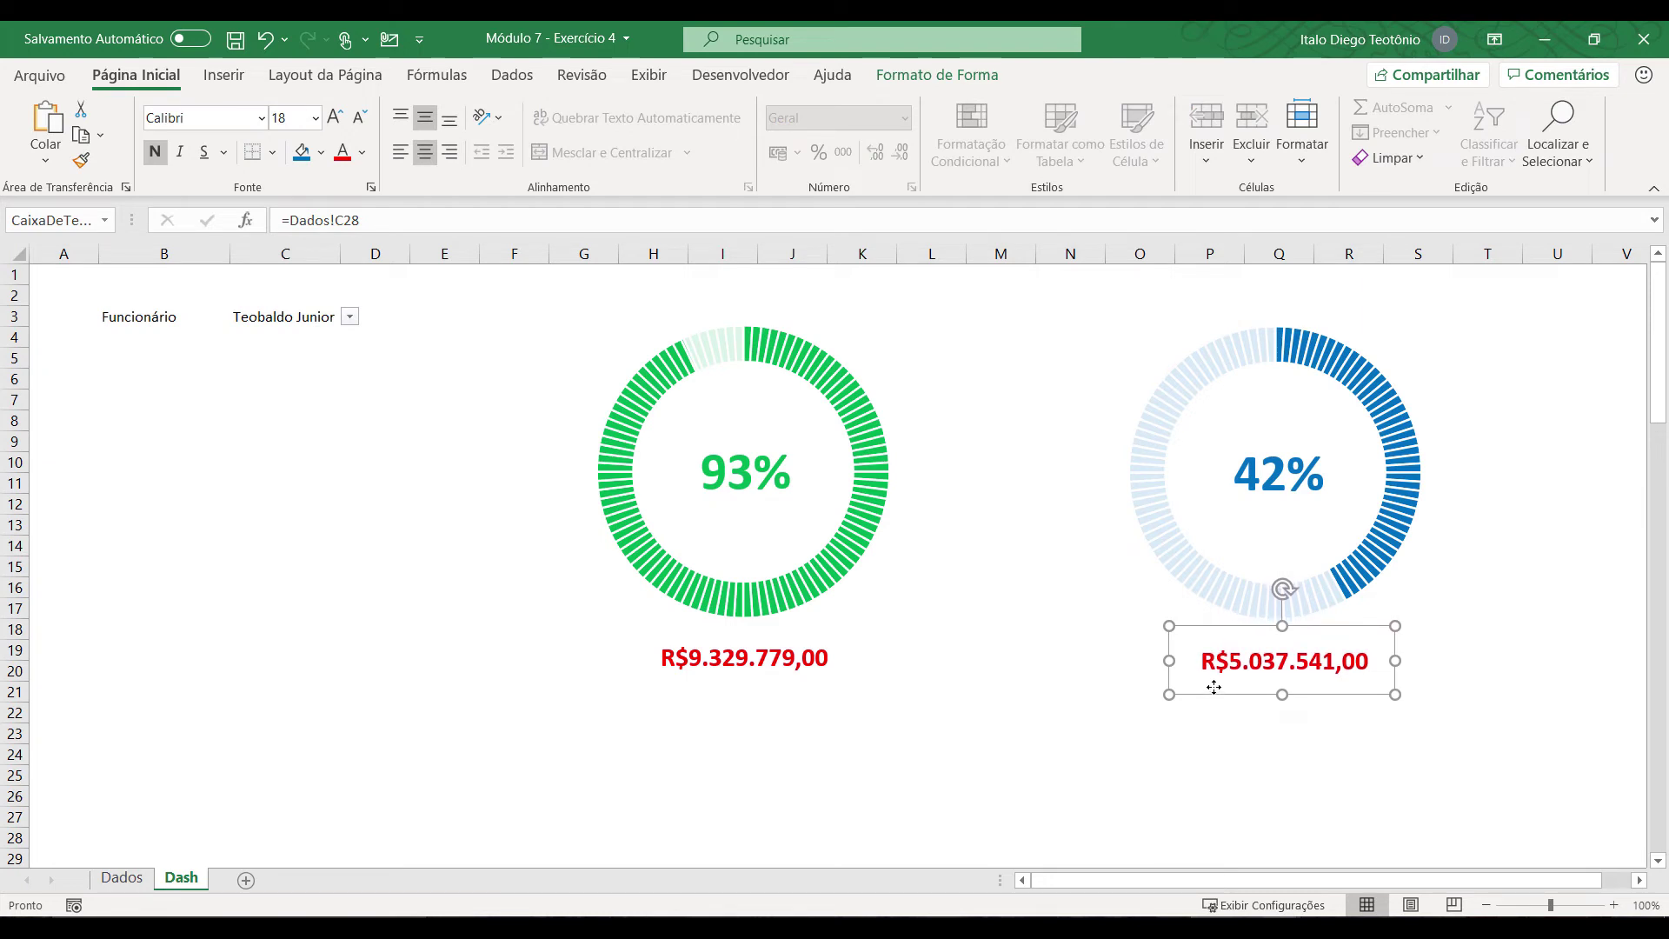
click(955, 822)
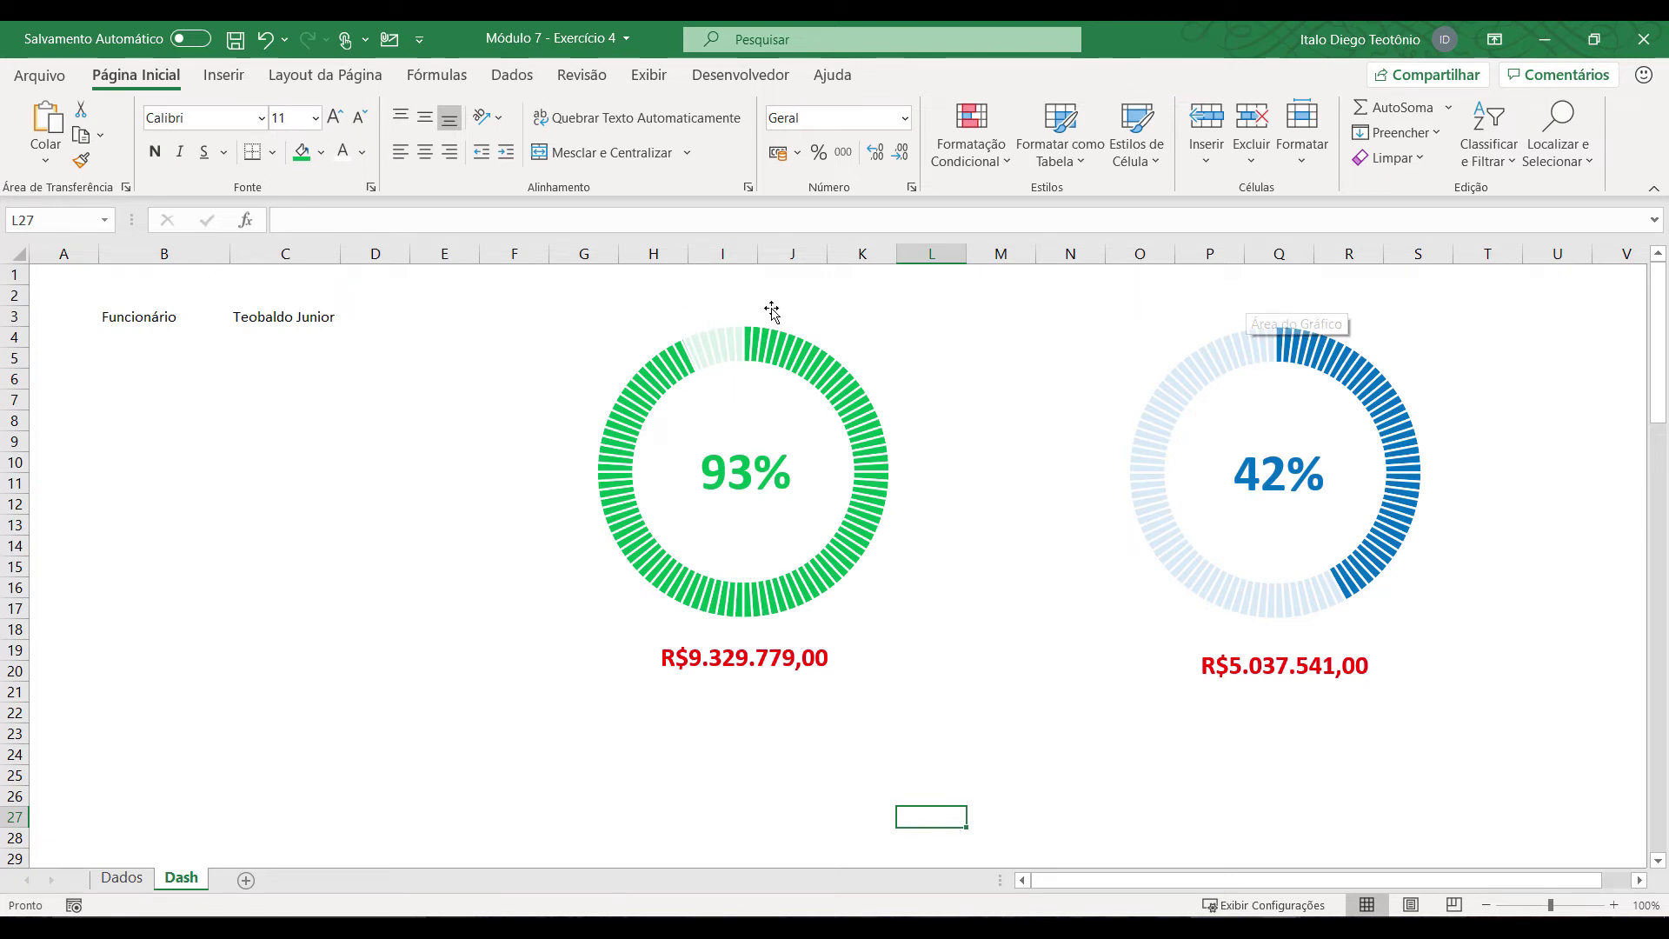
Step: Draw a text box above the green chart, spanning about columns H to K and rows 1 to 3, and duplicate it above the blue chart
click(247, 75)
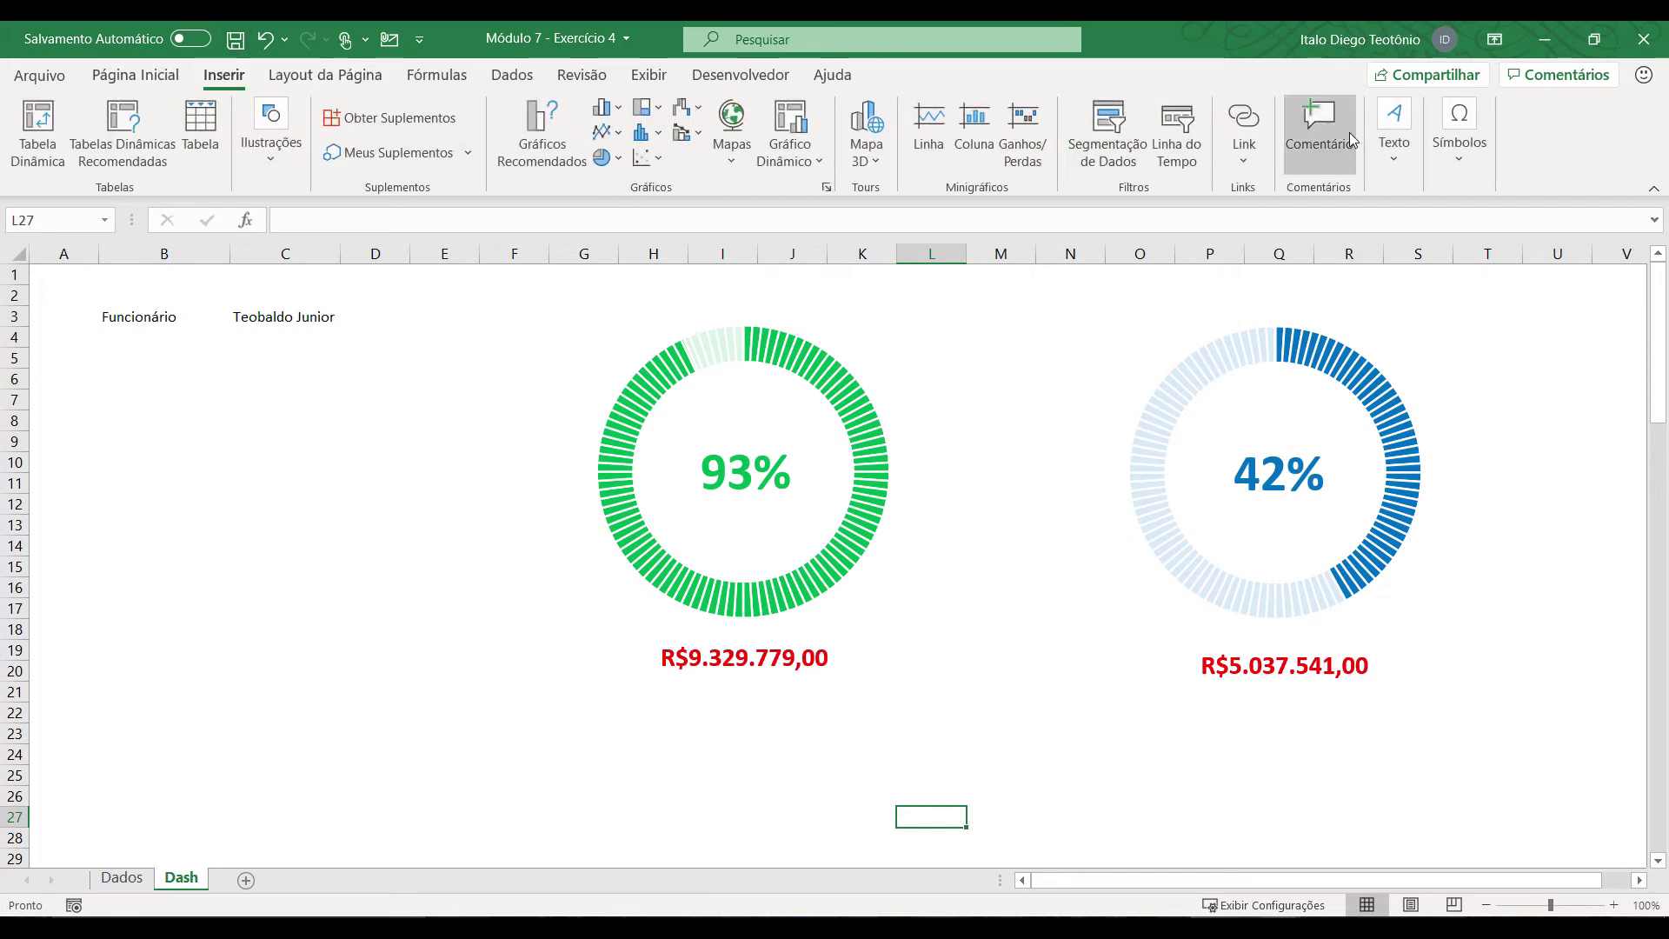
click(1393, 131)
click(1387, 233)
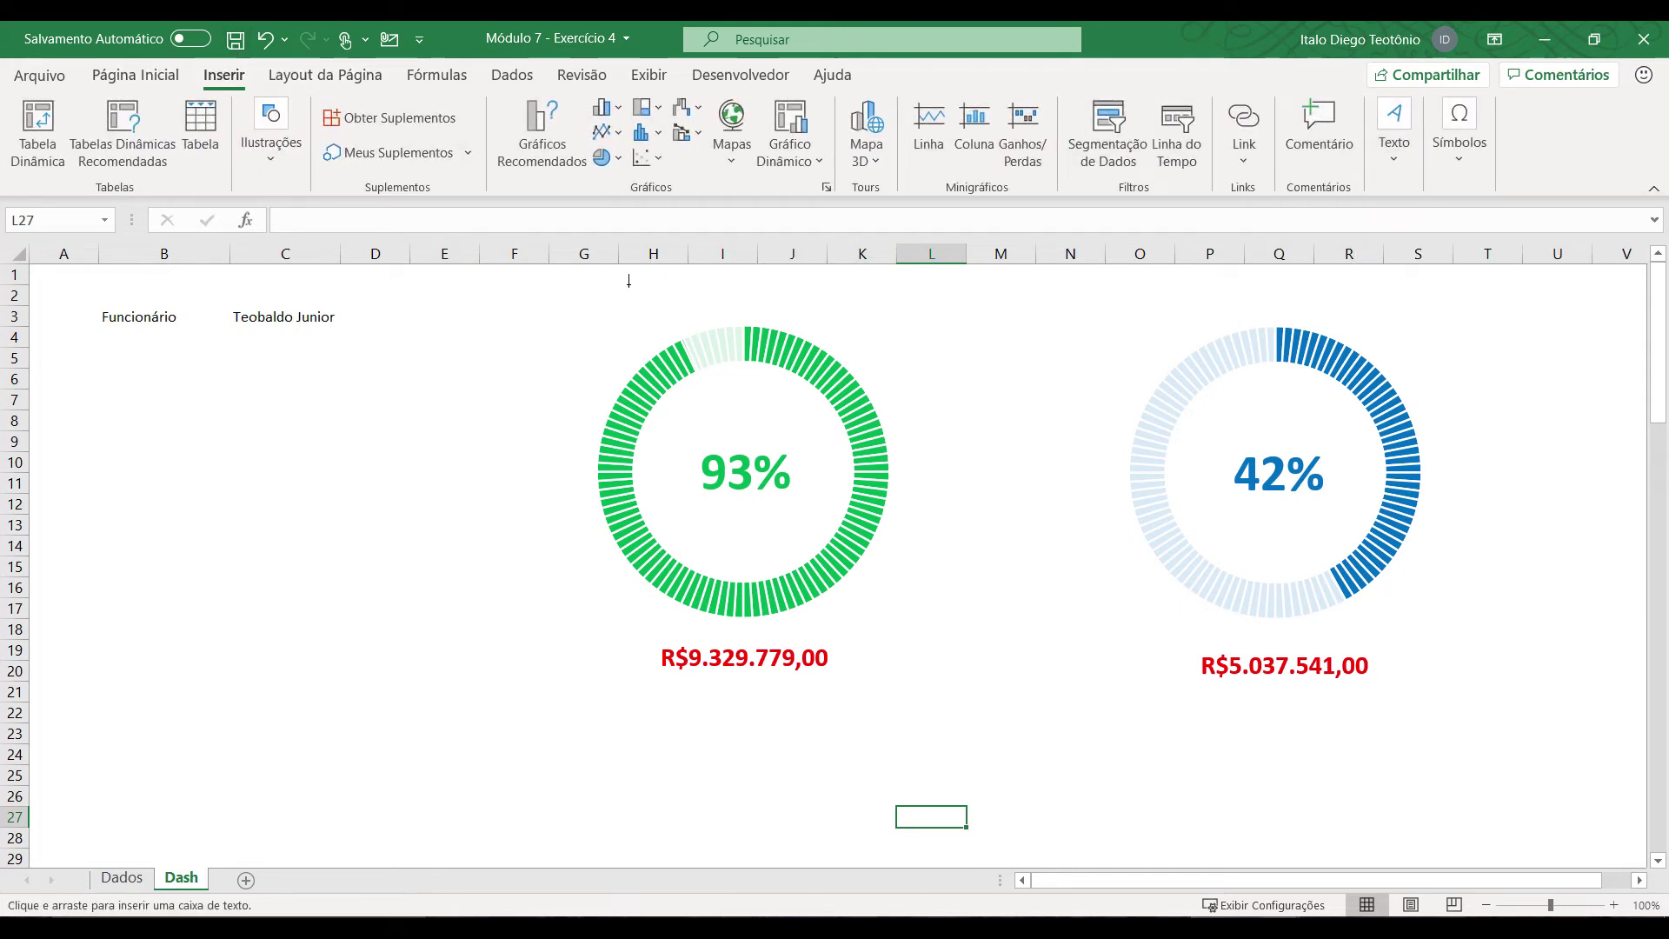
drag(618, 272, 842, 313)
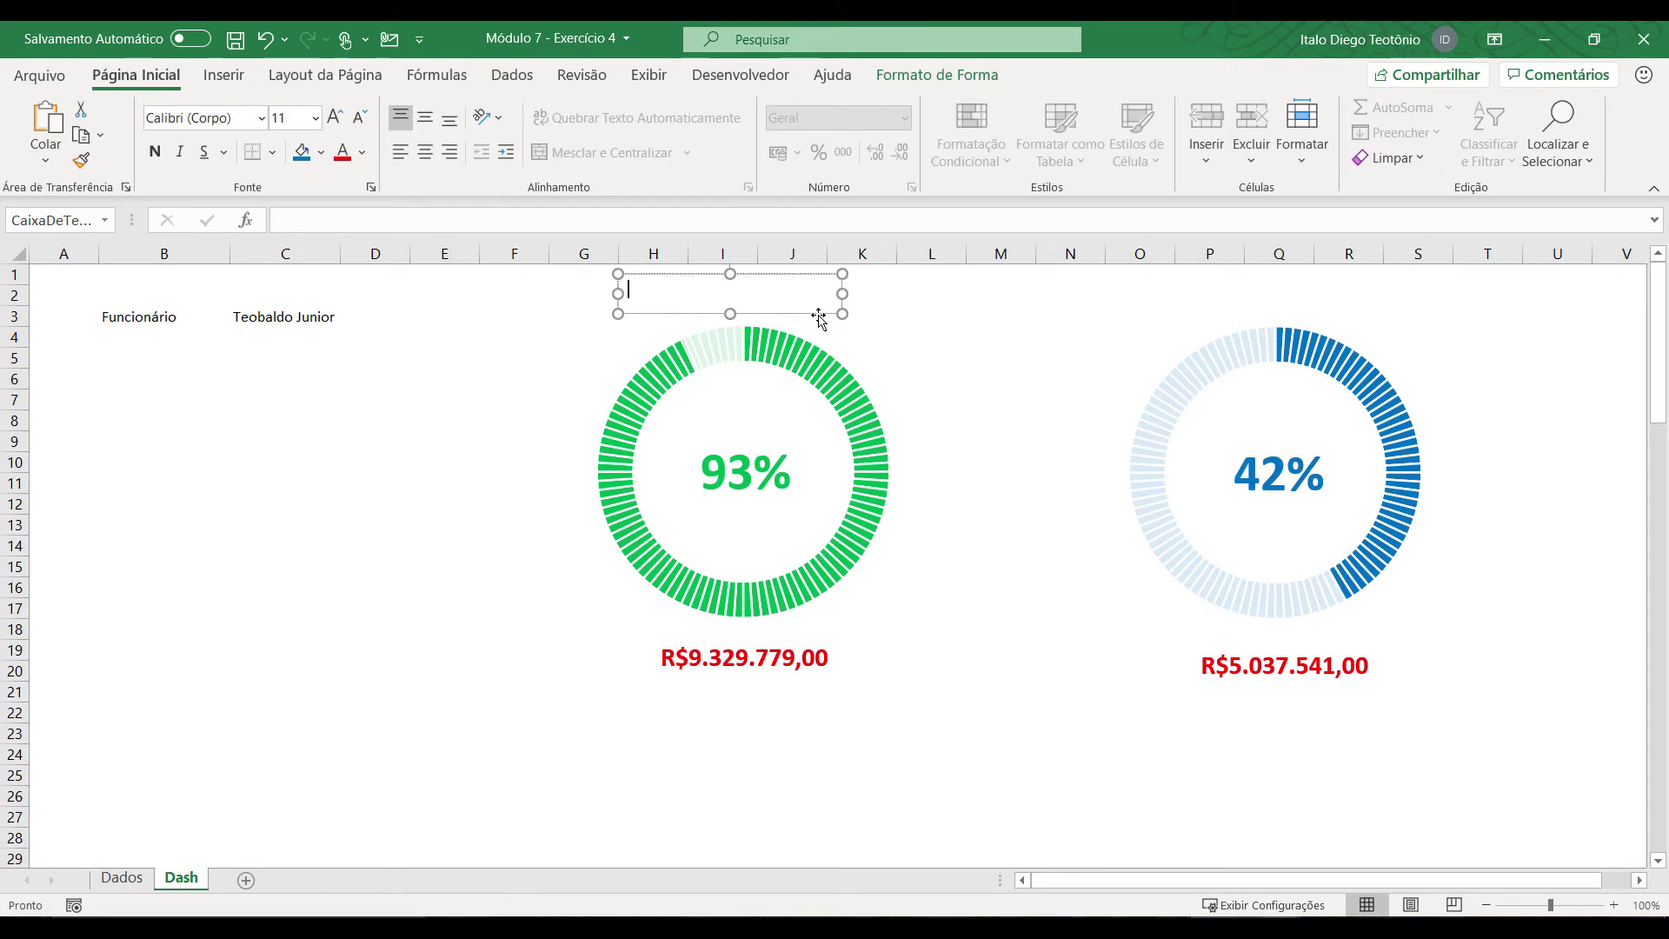
click(818, 315)
drag(816, 315, 1361, 322)
Step: Link the text box above the green chart to the 2019 Ano cell with the formula =Dados!F27
click(817, 315)
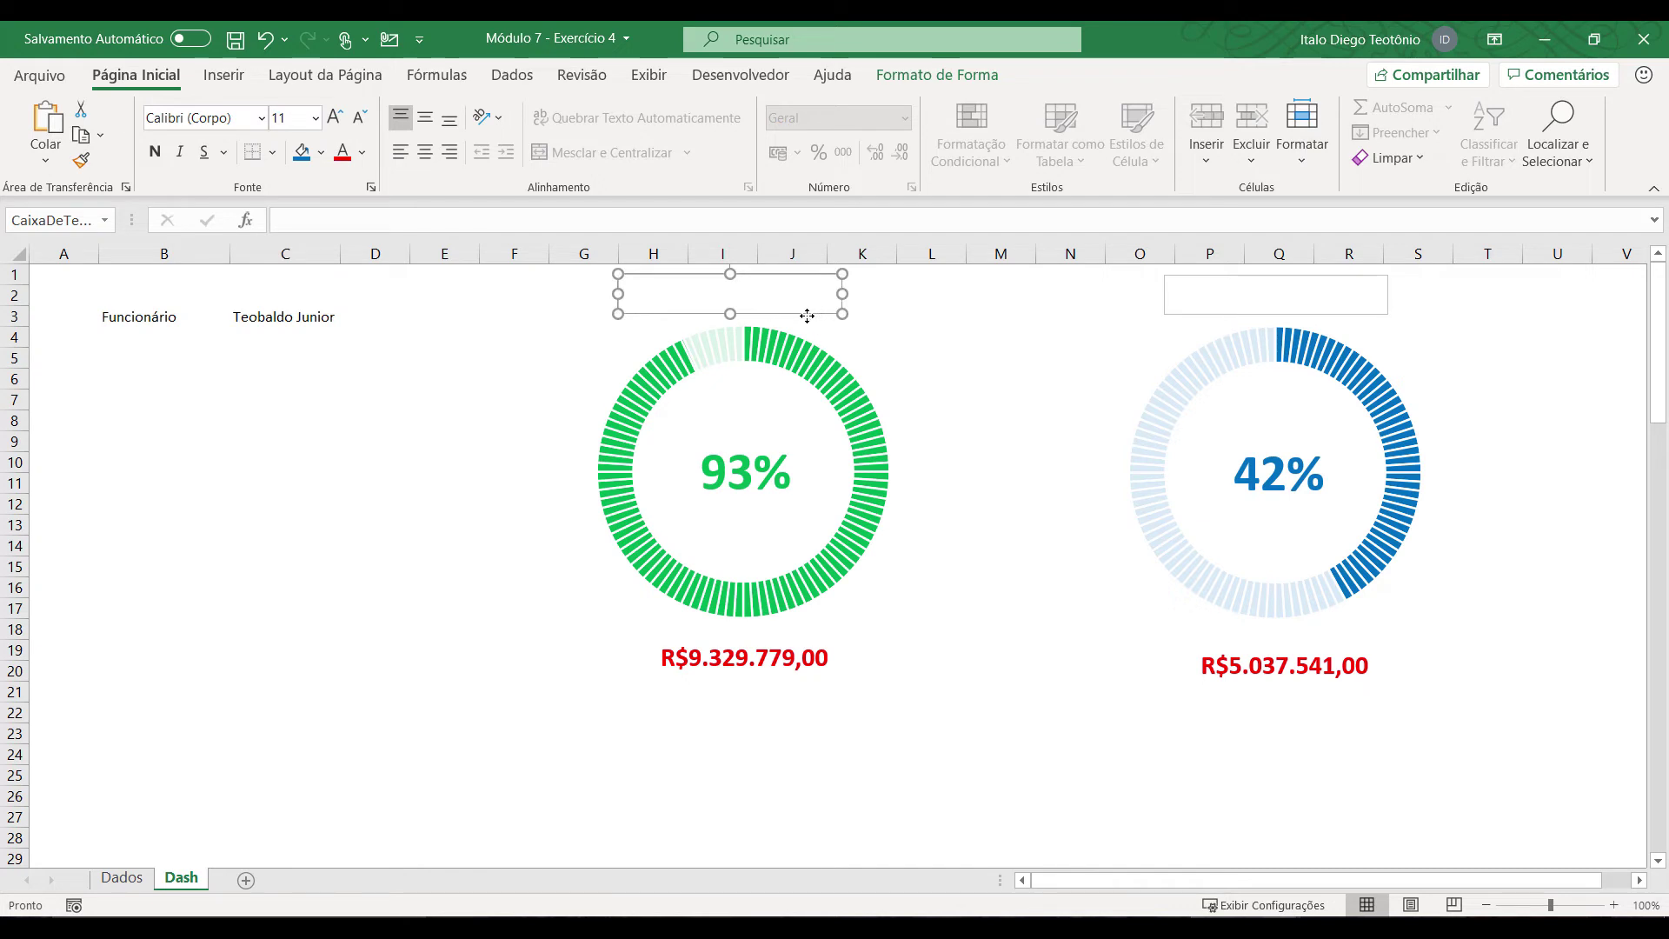
click(528, 229)
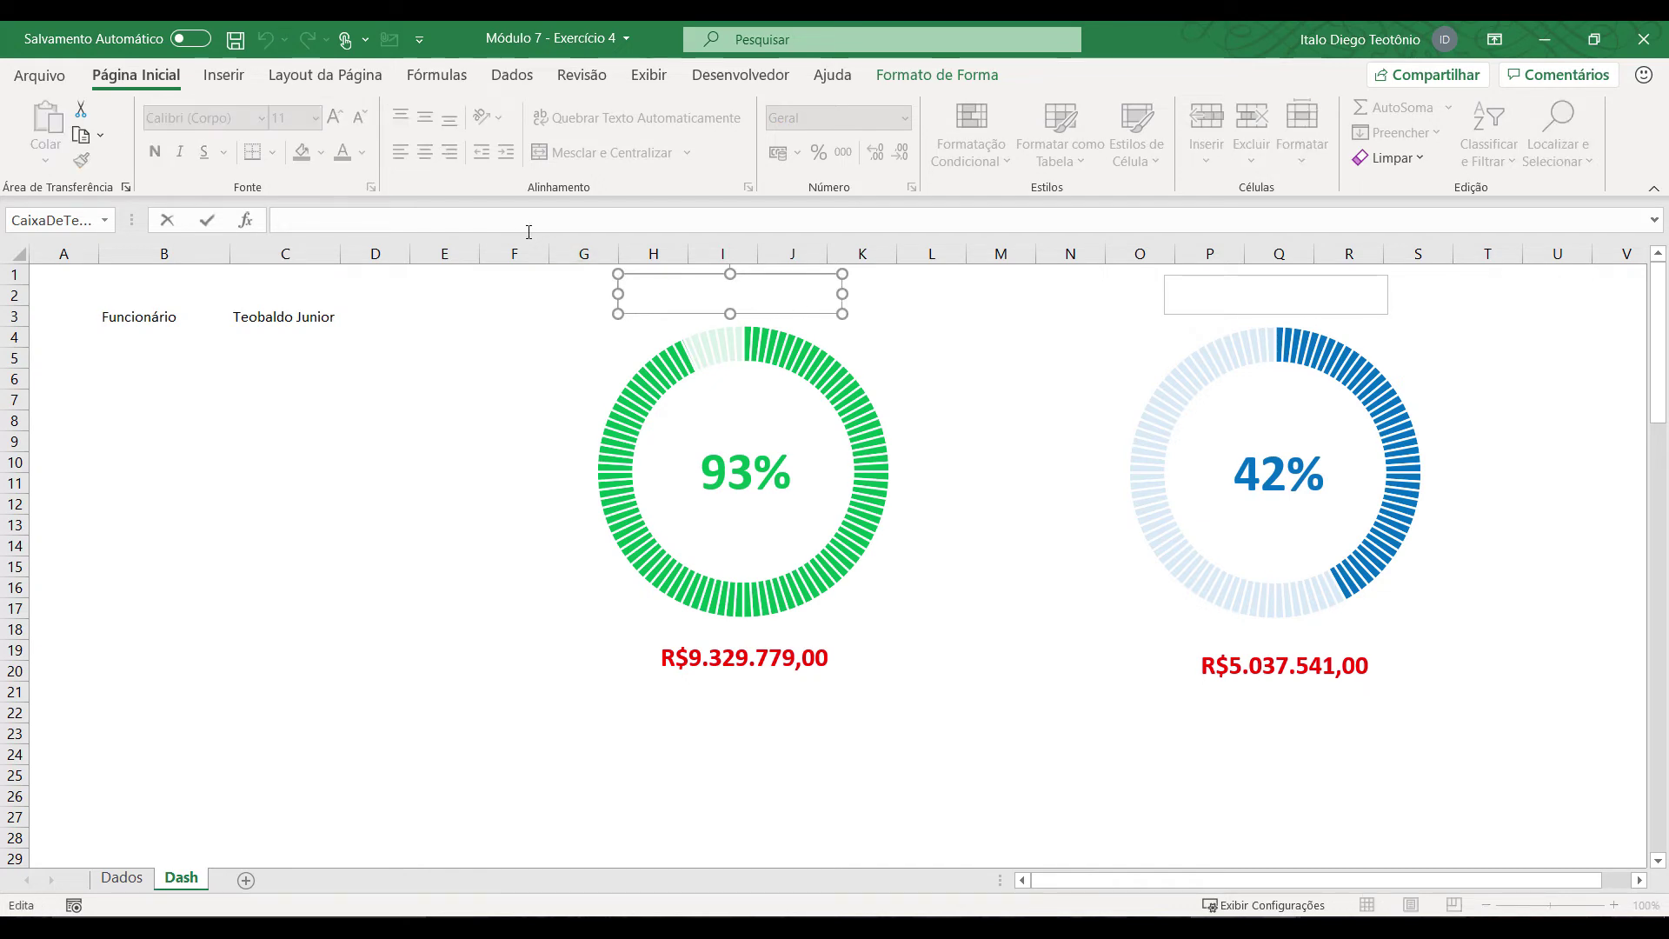
text(=)
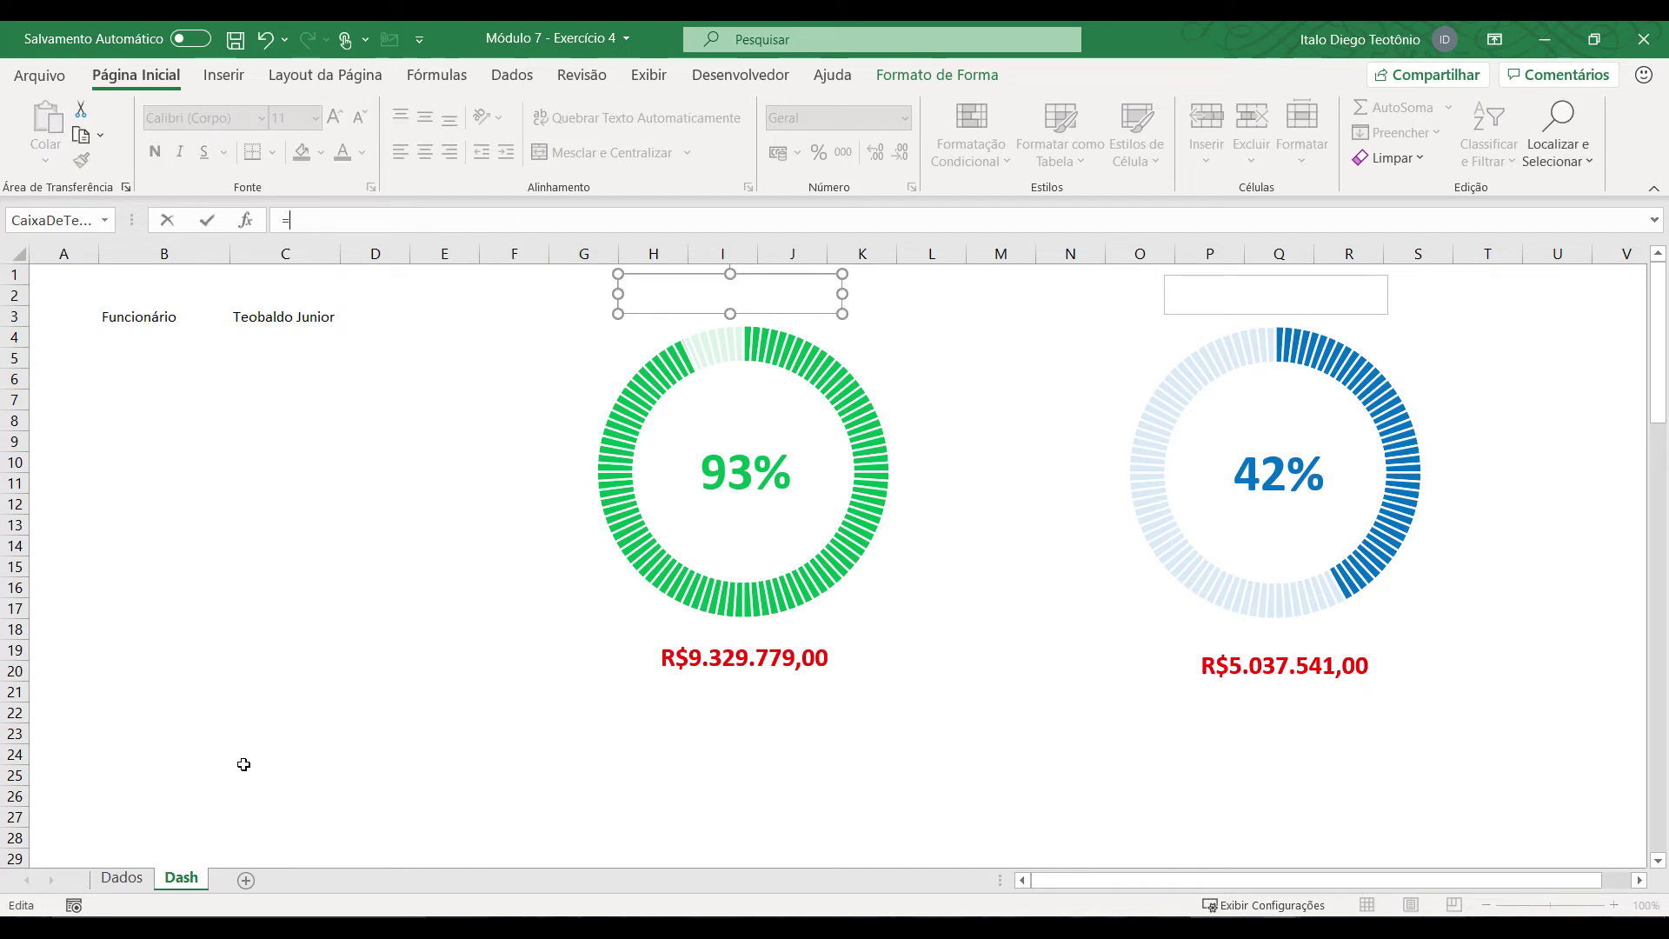
click(121, 878)
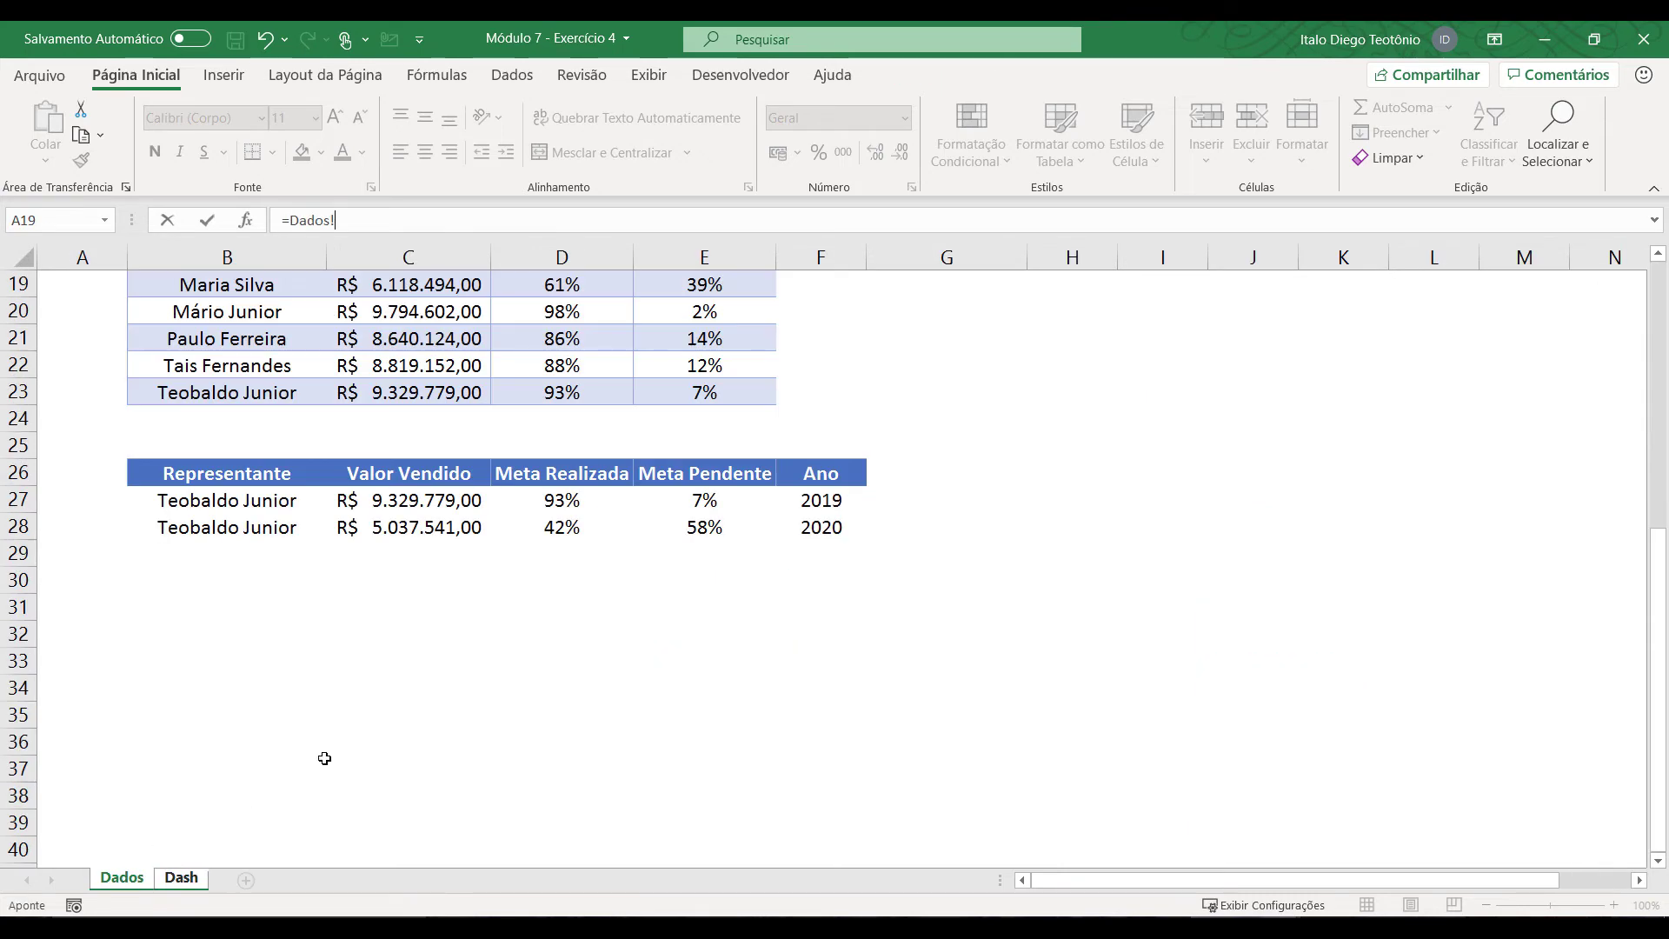
click(818, 501)
key(Return)
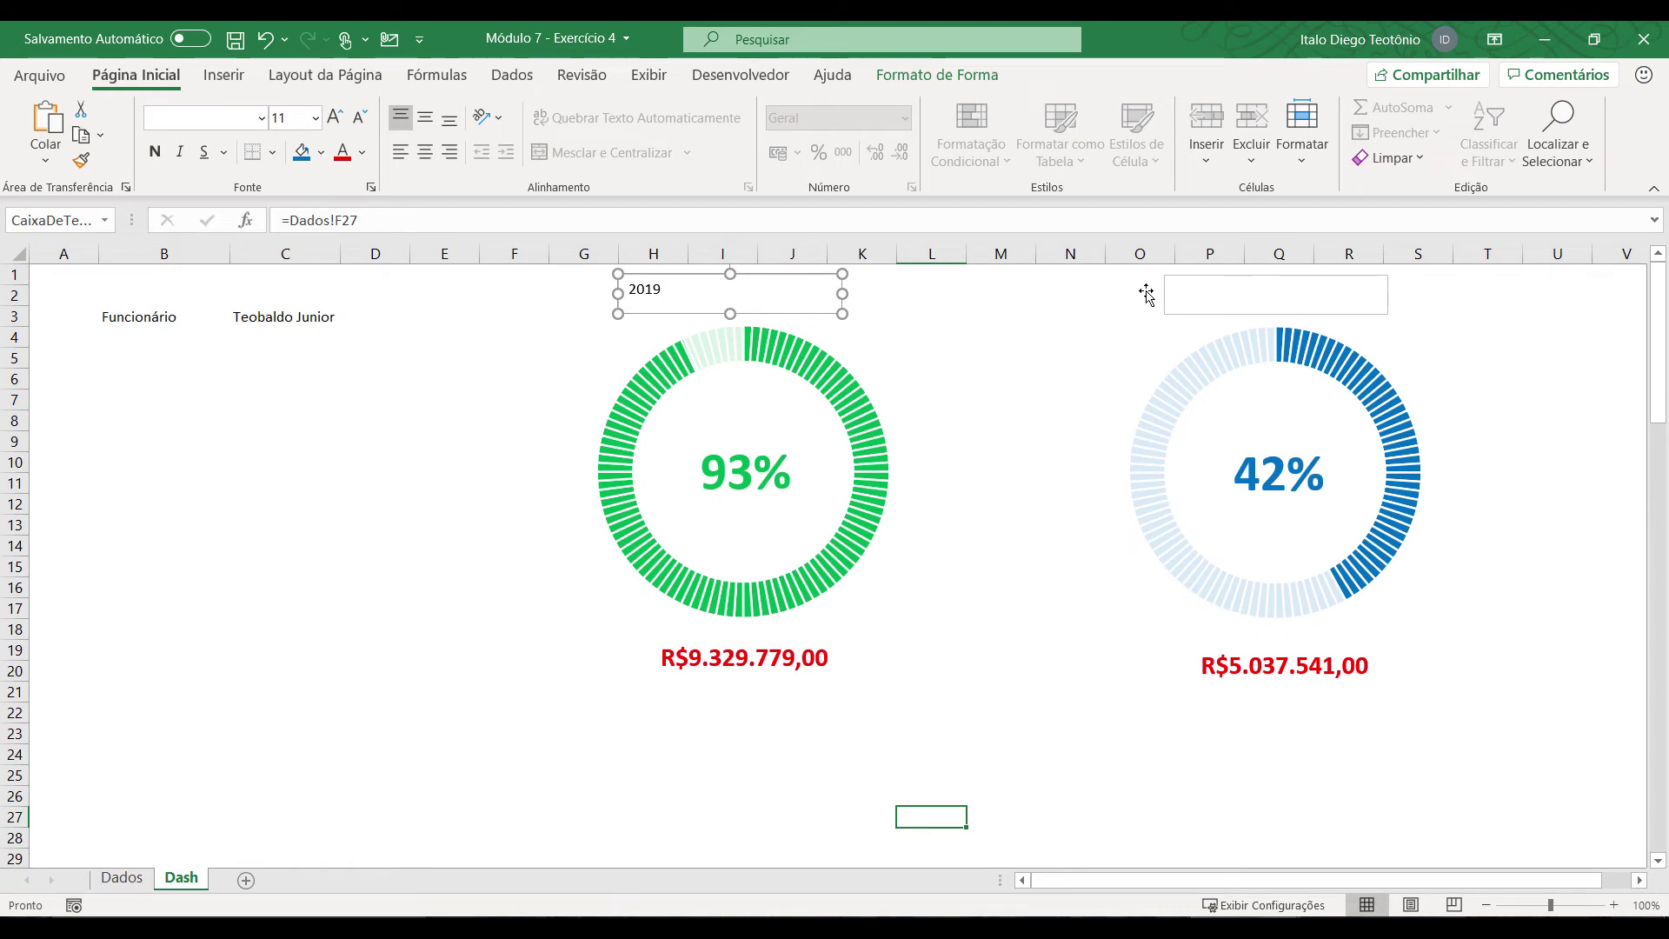
click(1162, 291)
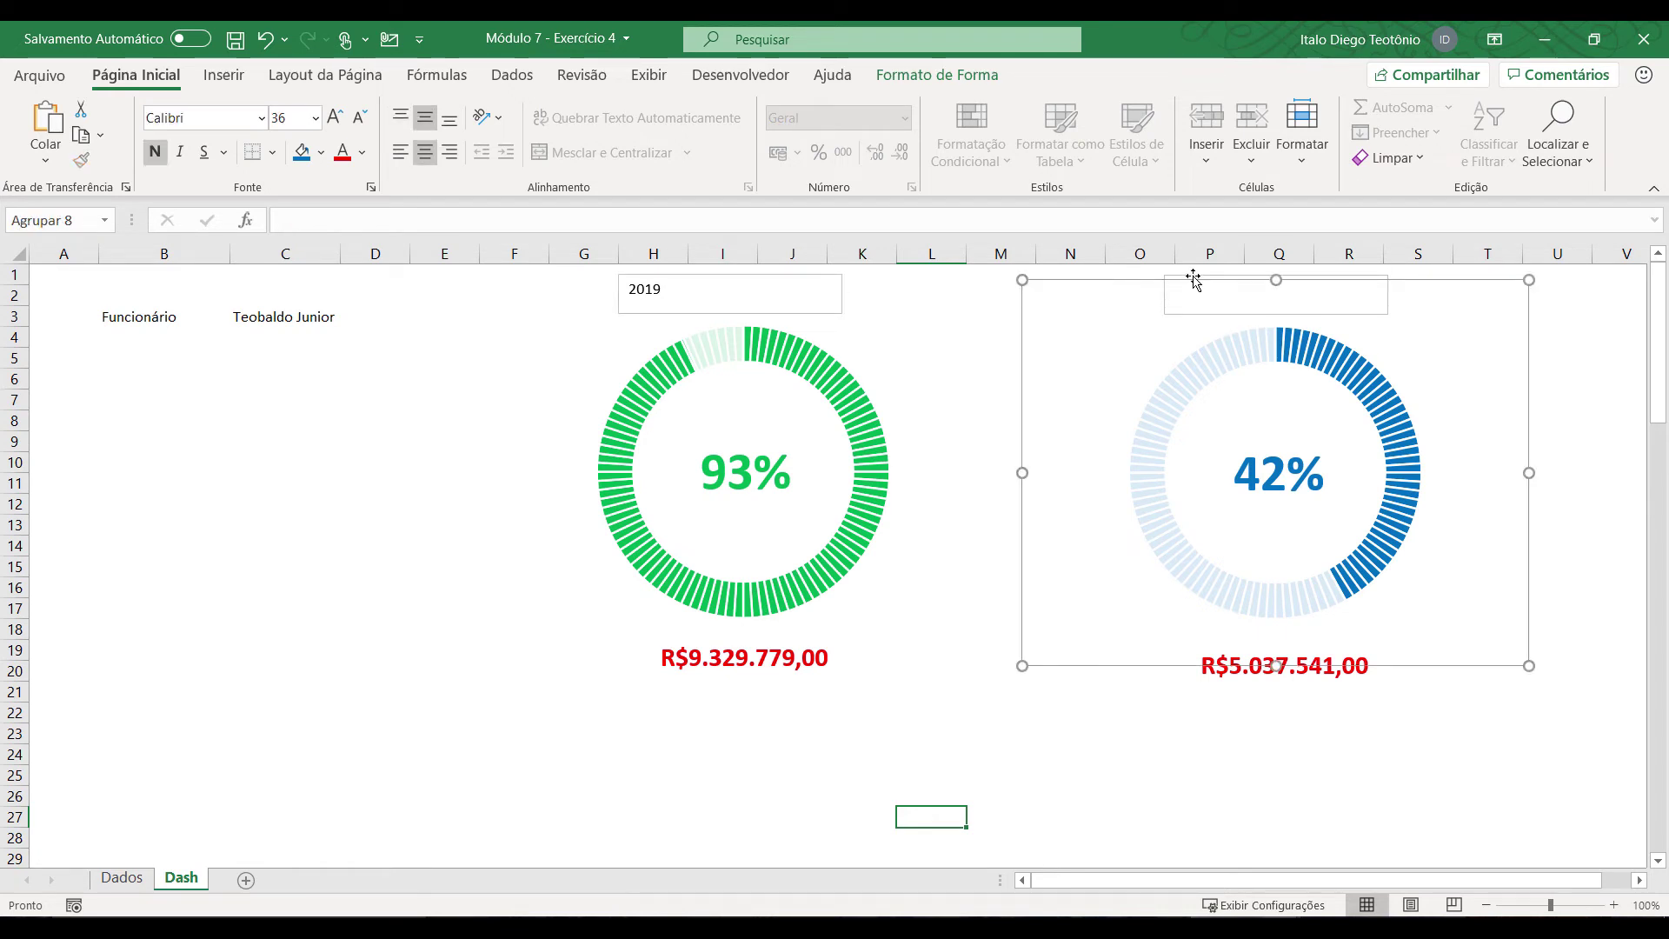
click(1193, 279)
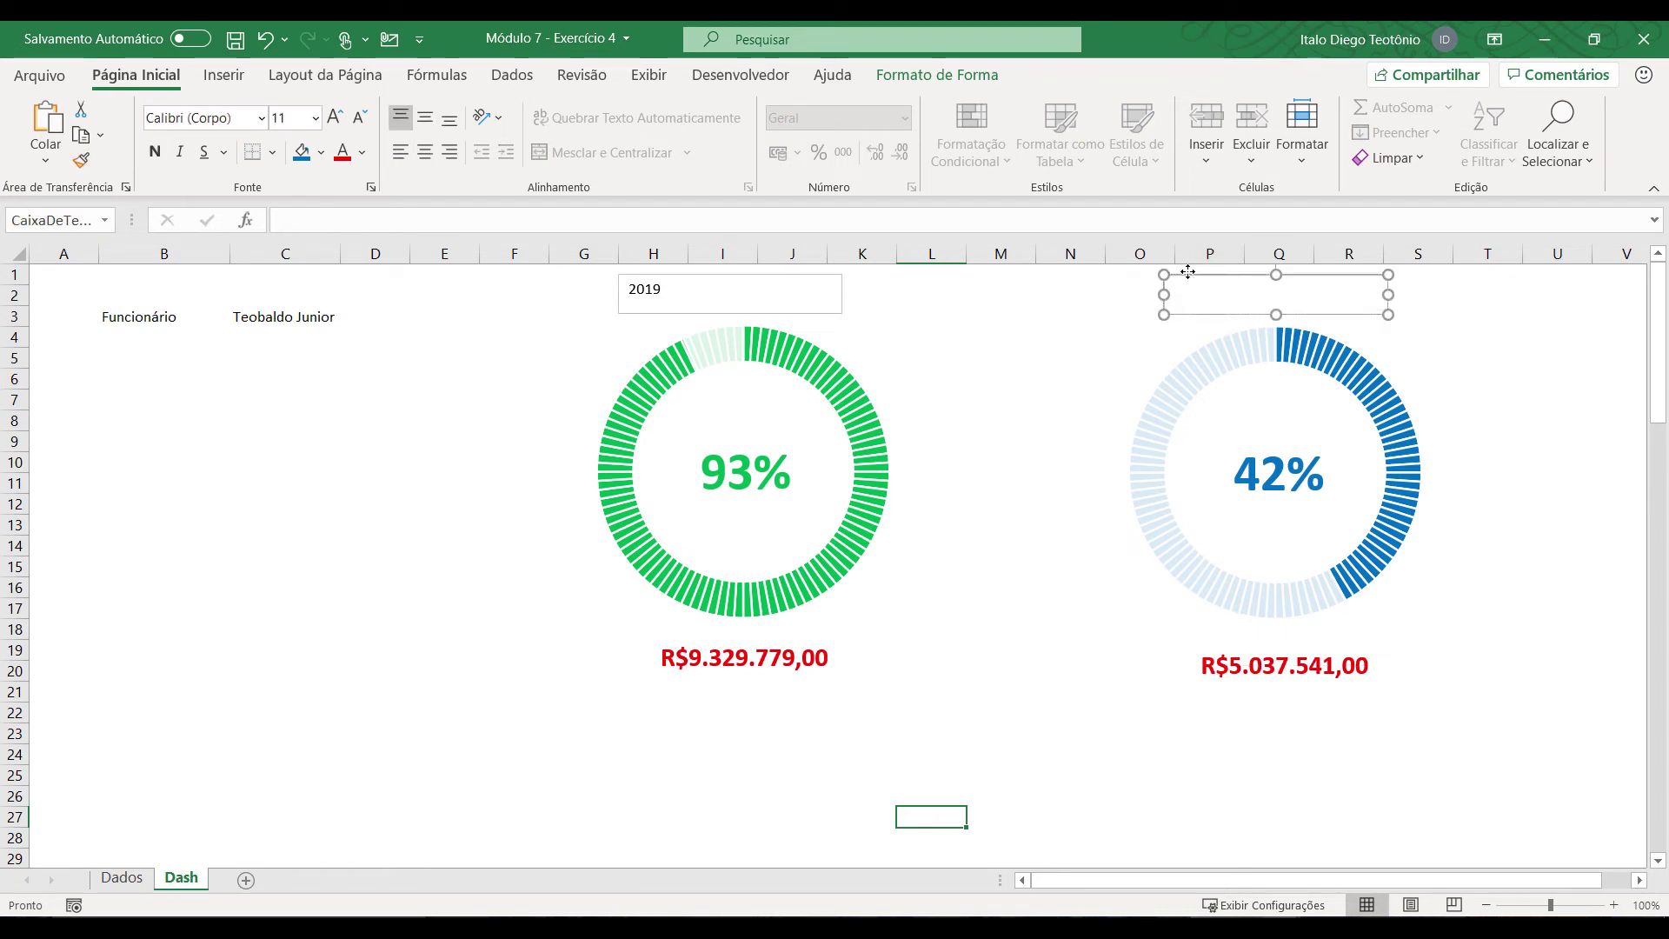
click(136, 880)
click(810, 531)
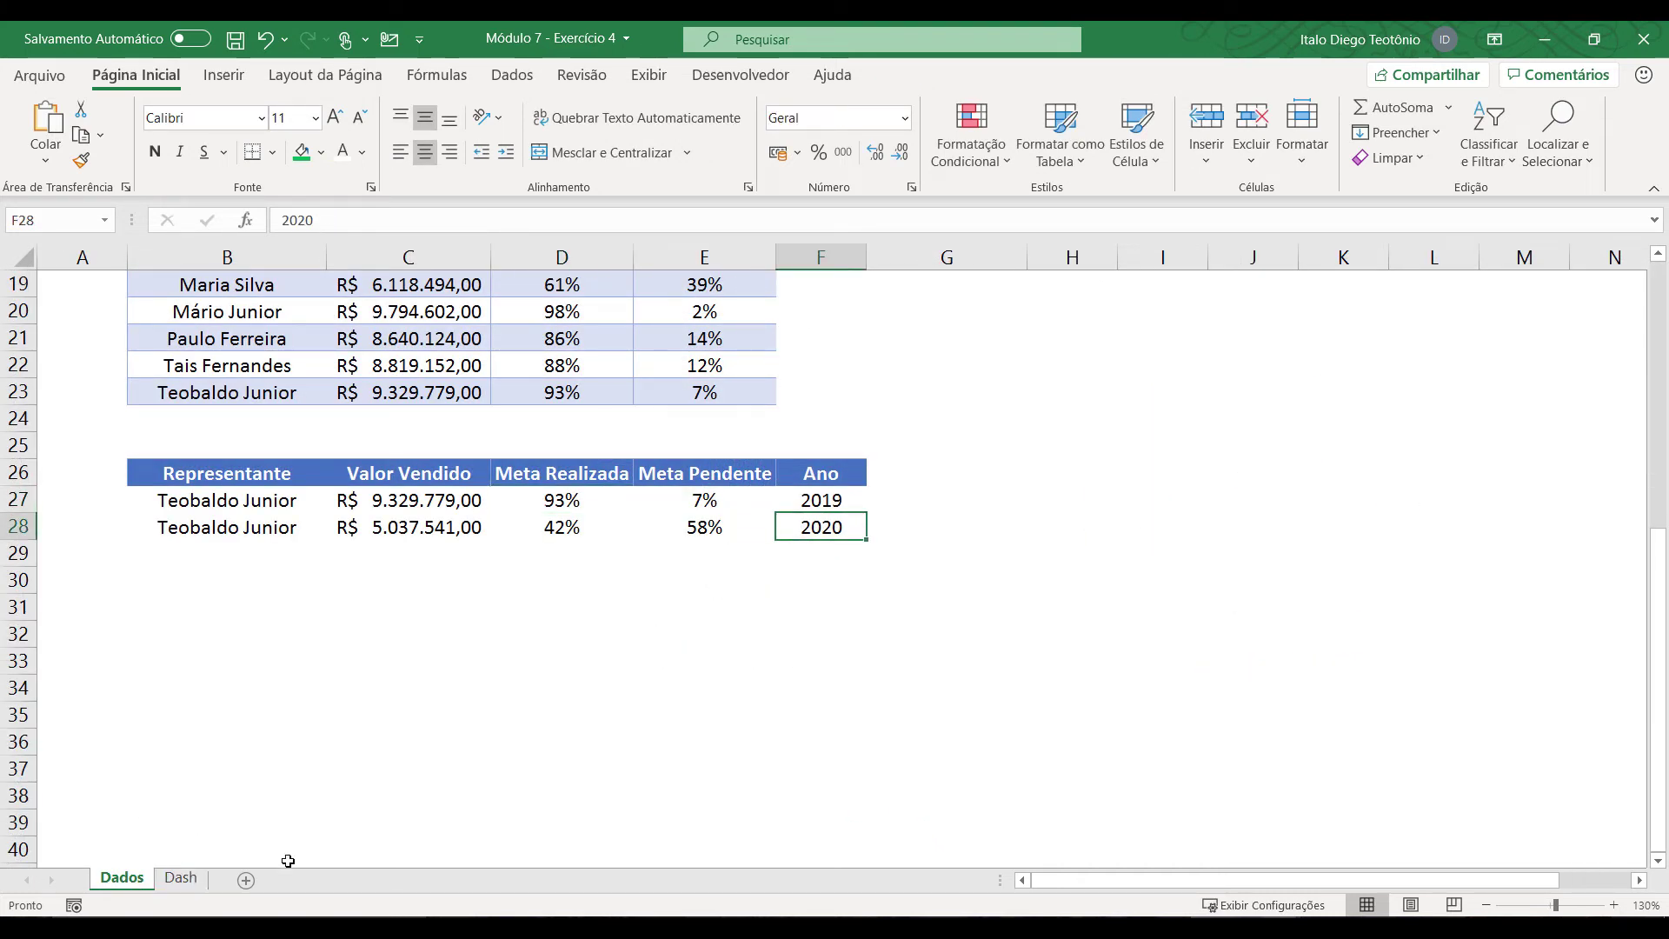
click(181, 878)
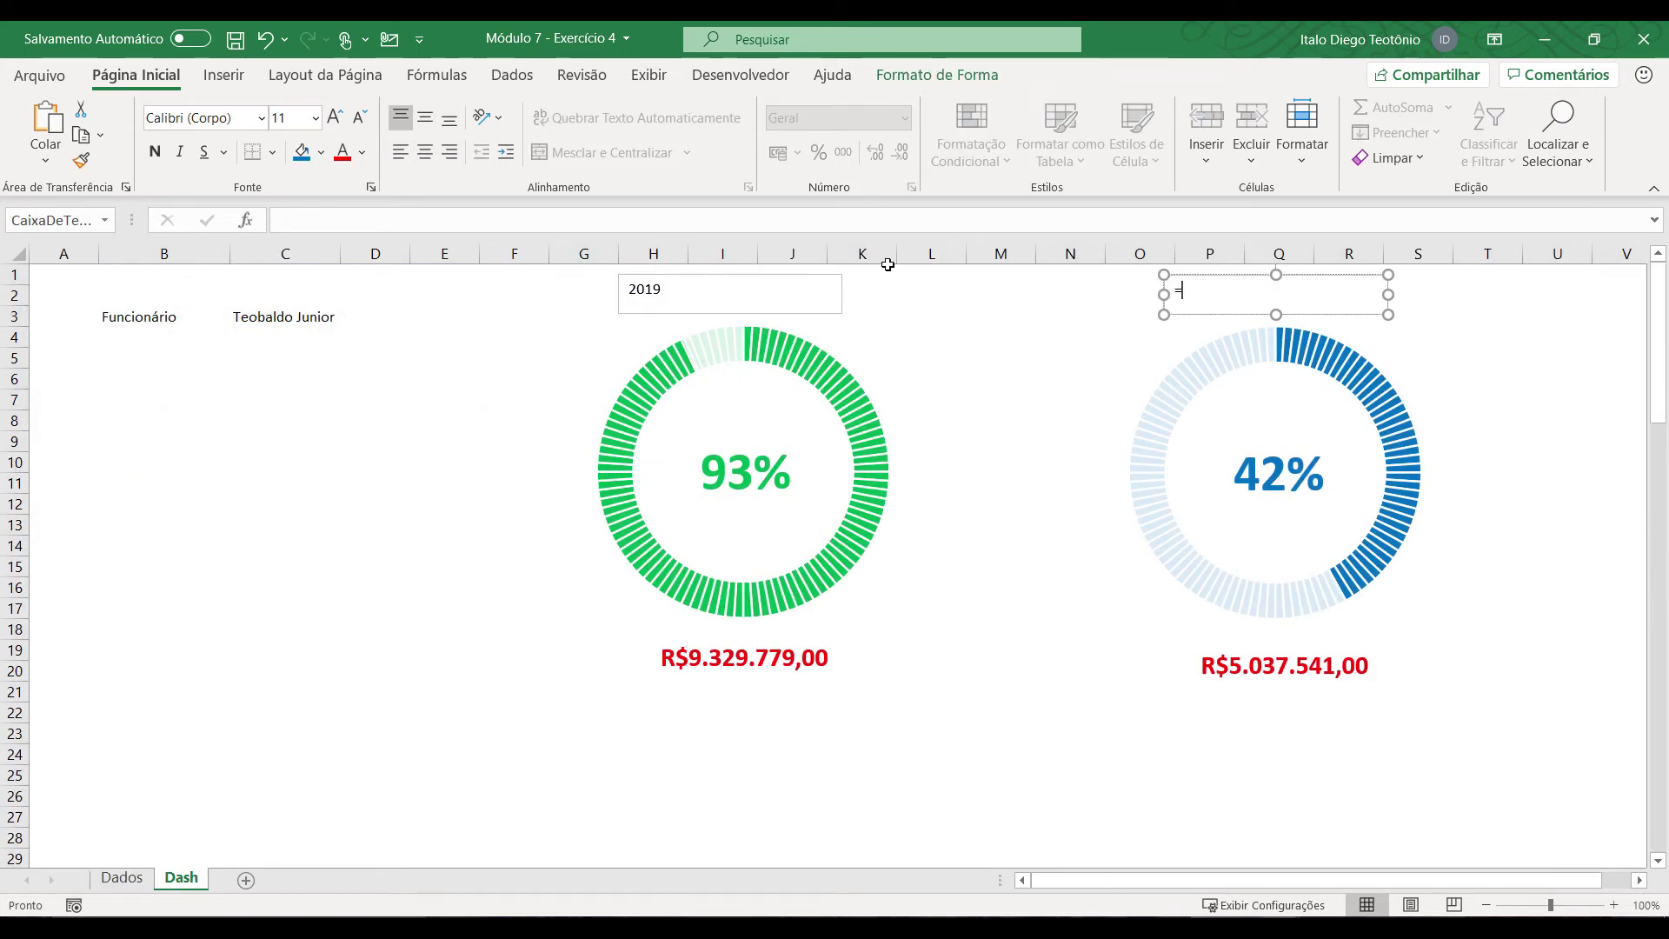
key(BackSpace)
Step: Link the text box above the blue chart to the 2020 Ano cell with the formula =Dados!F28
click(1273, 273)
click(439, 218)
text(=)
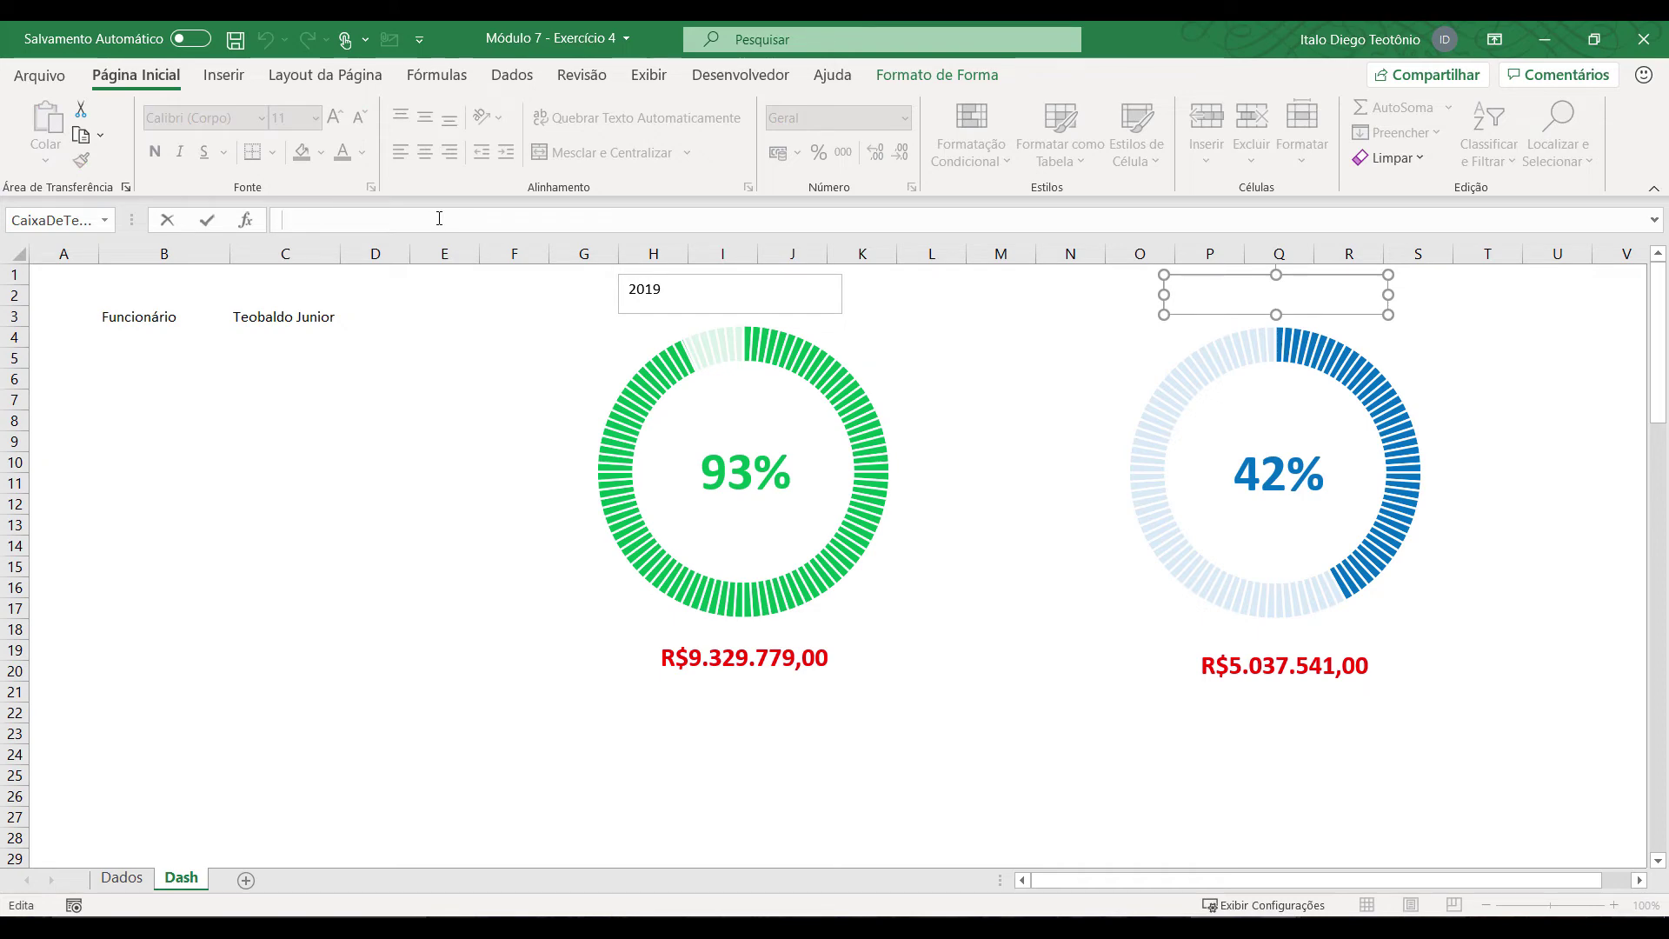
click(122, 878)
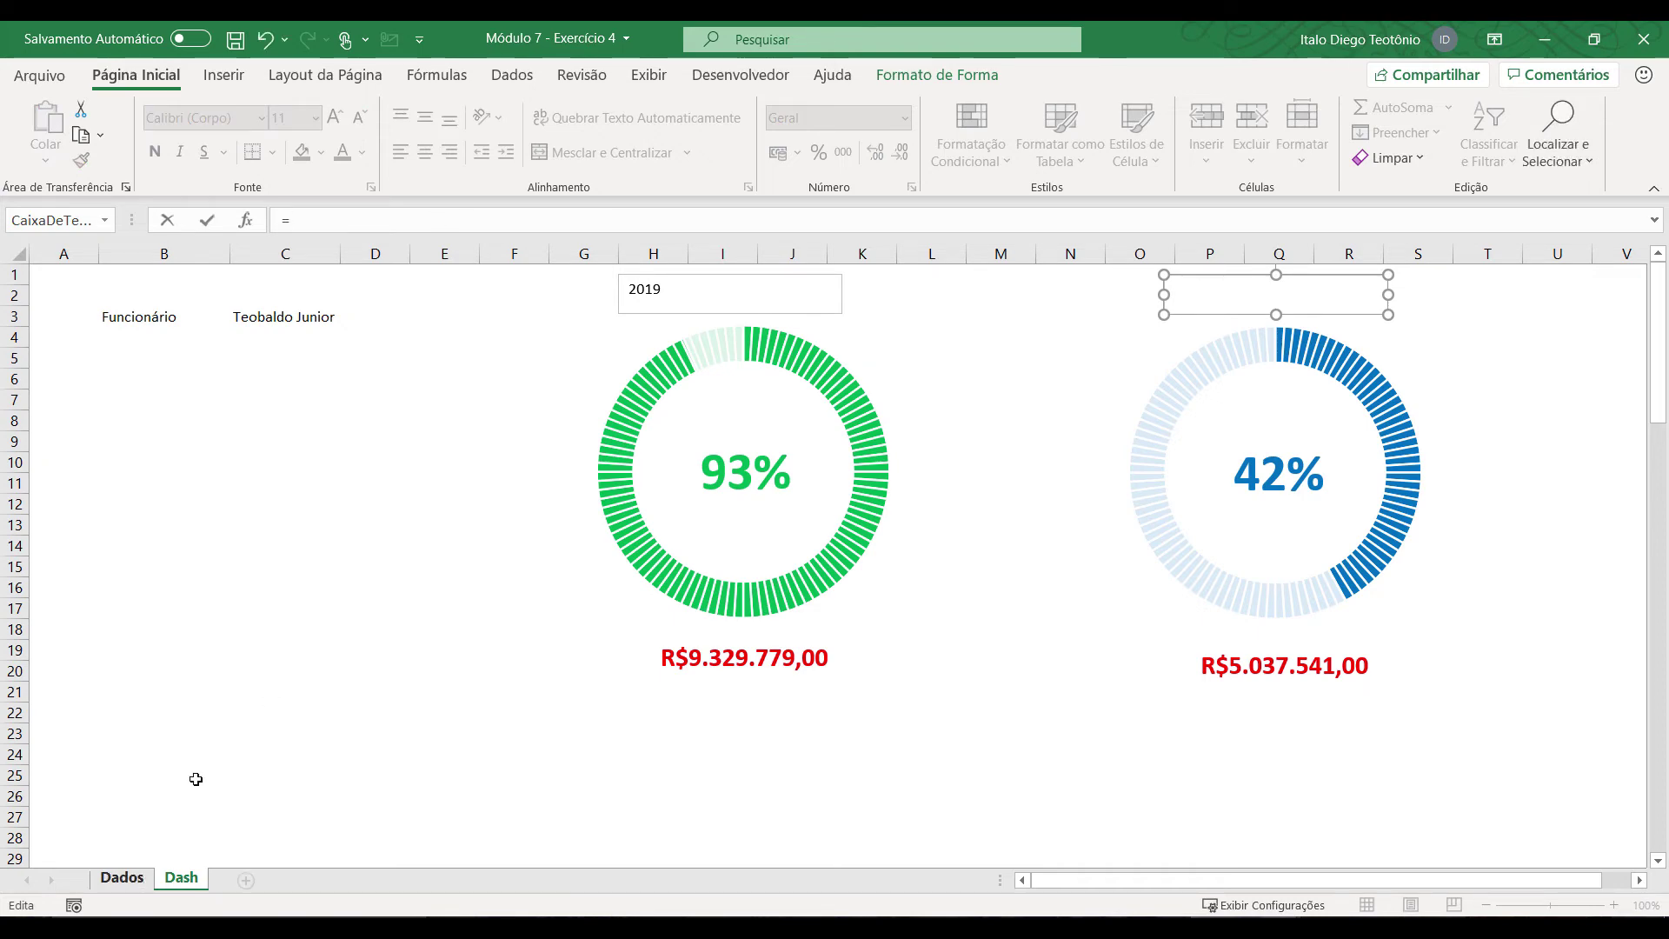
click(815, 526)
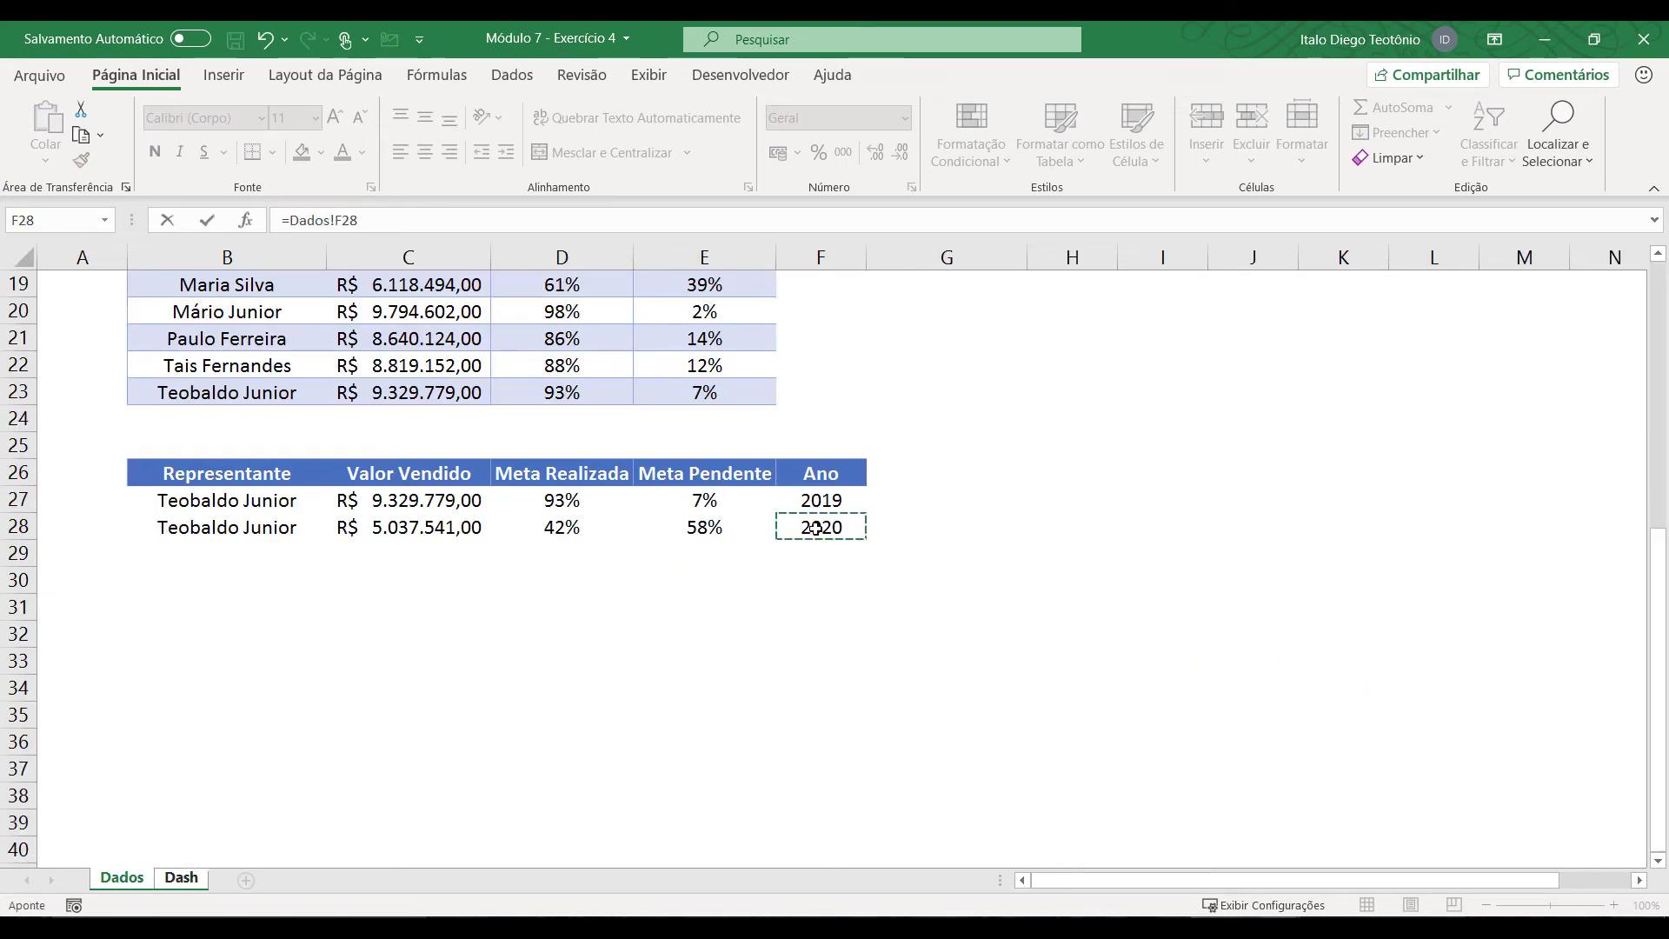
key(Return)
Step: Centre the text horizontally and vertically in both year boxes above the charts
shift+click(722, 296)
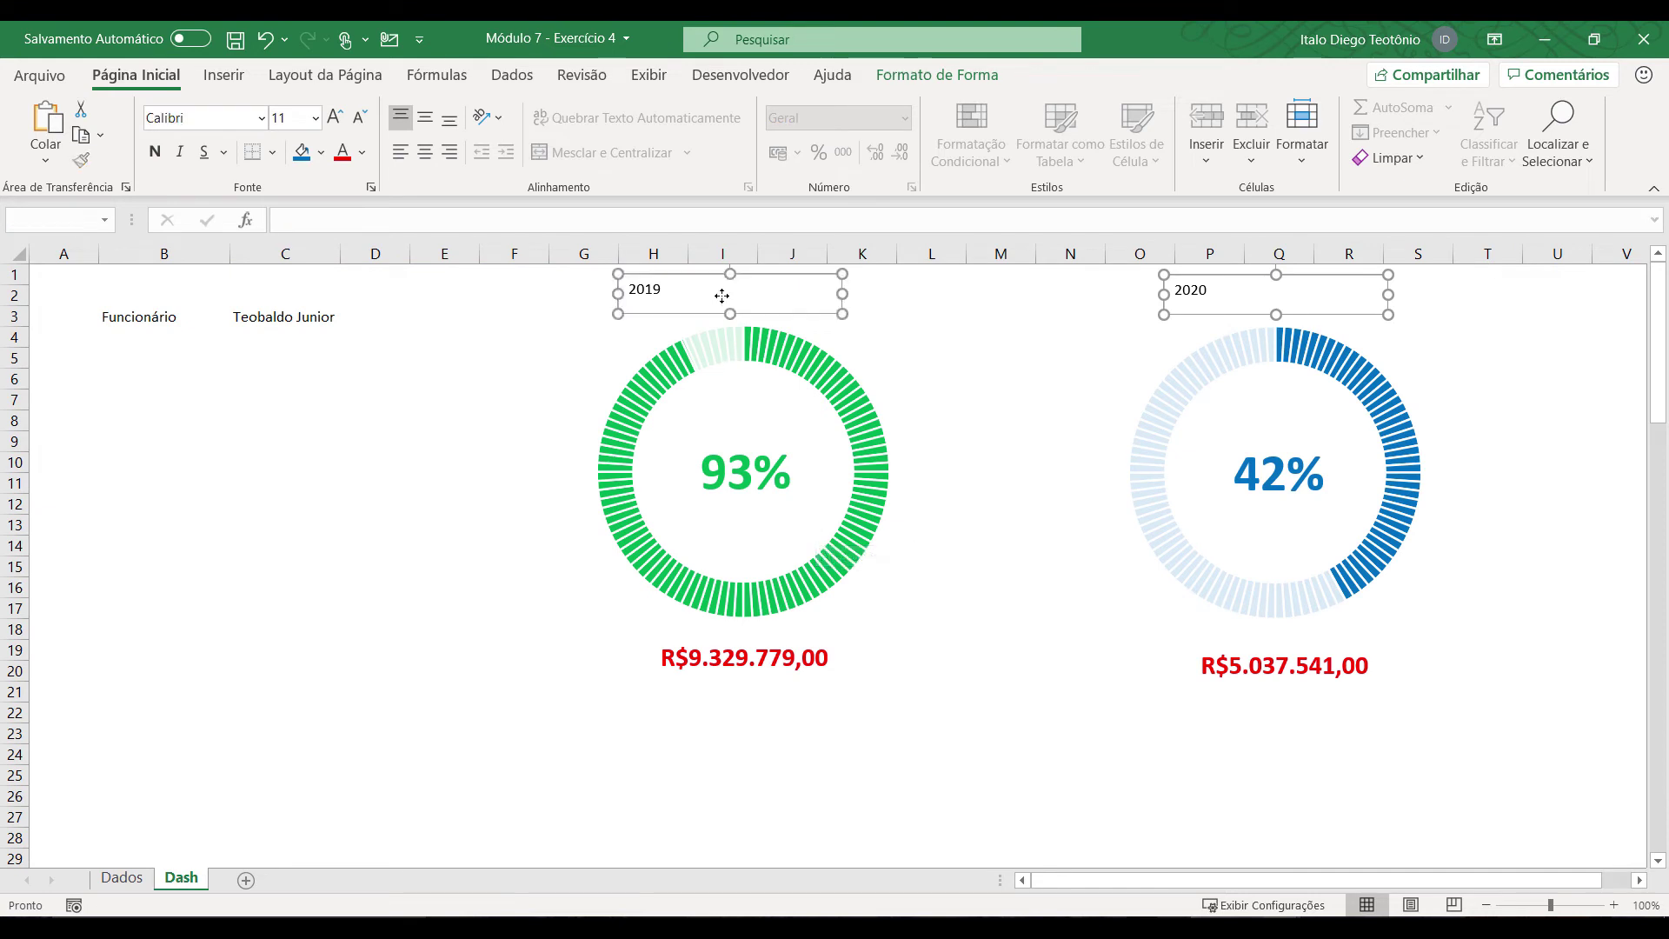
click(422, 151)
click(425, 118)
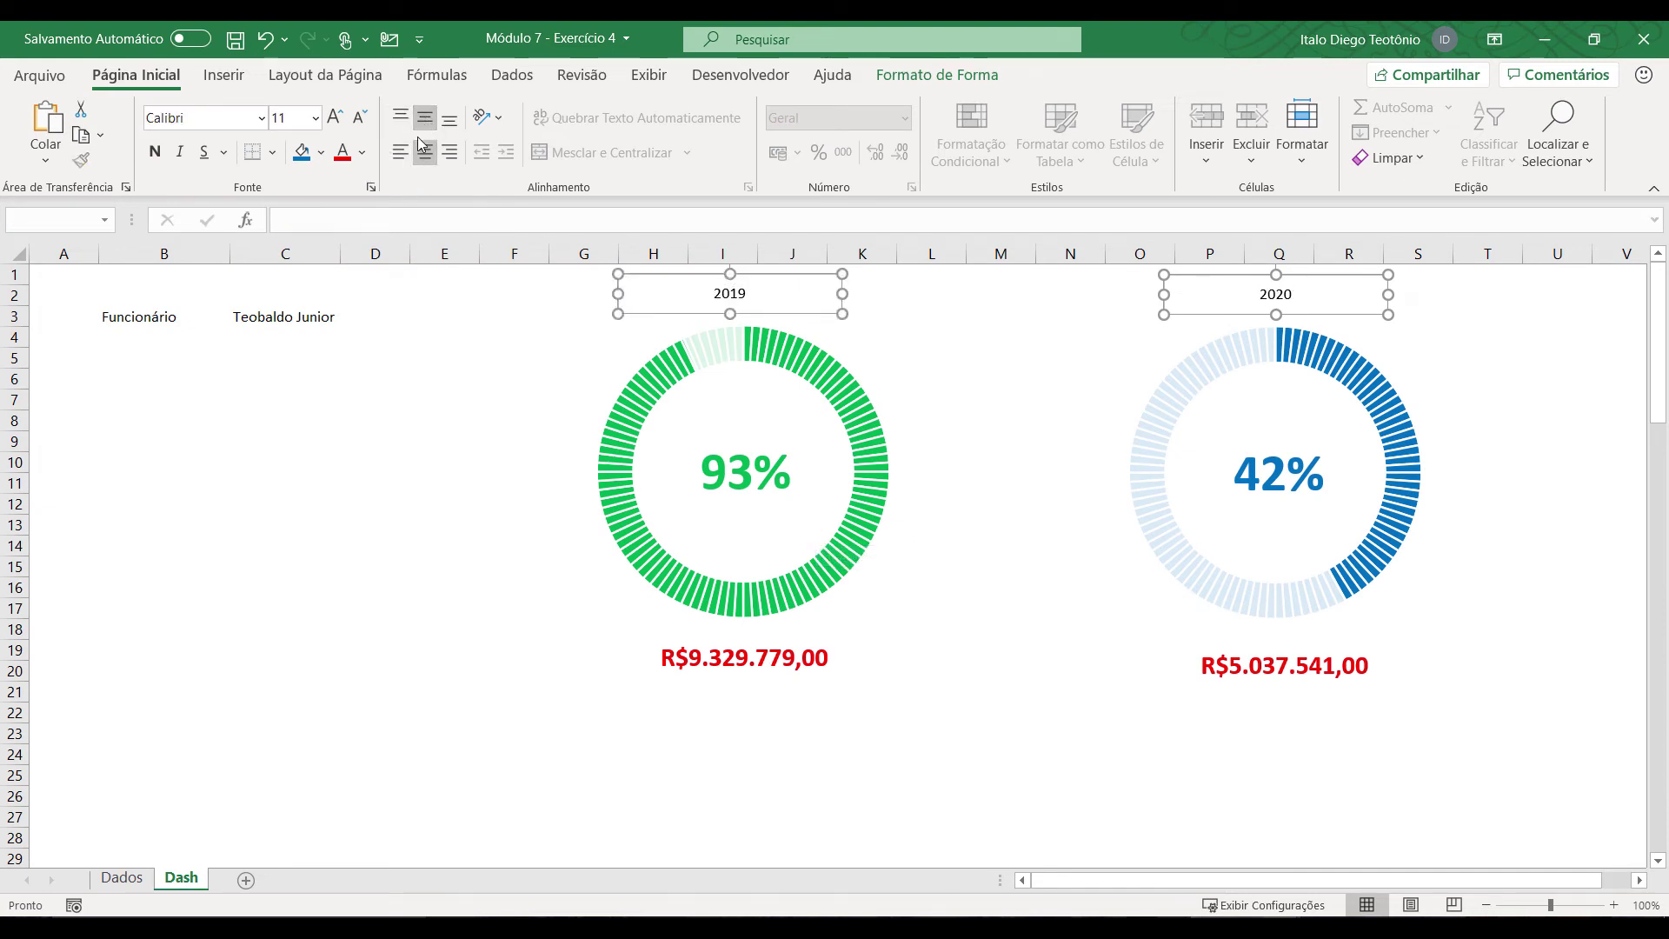
Step: Format both year labels in bold dark orange text at font size 24
click(362, 152)
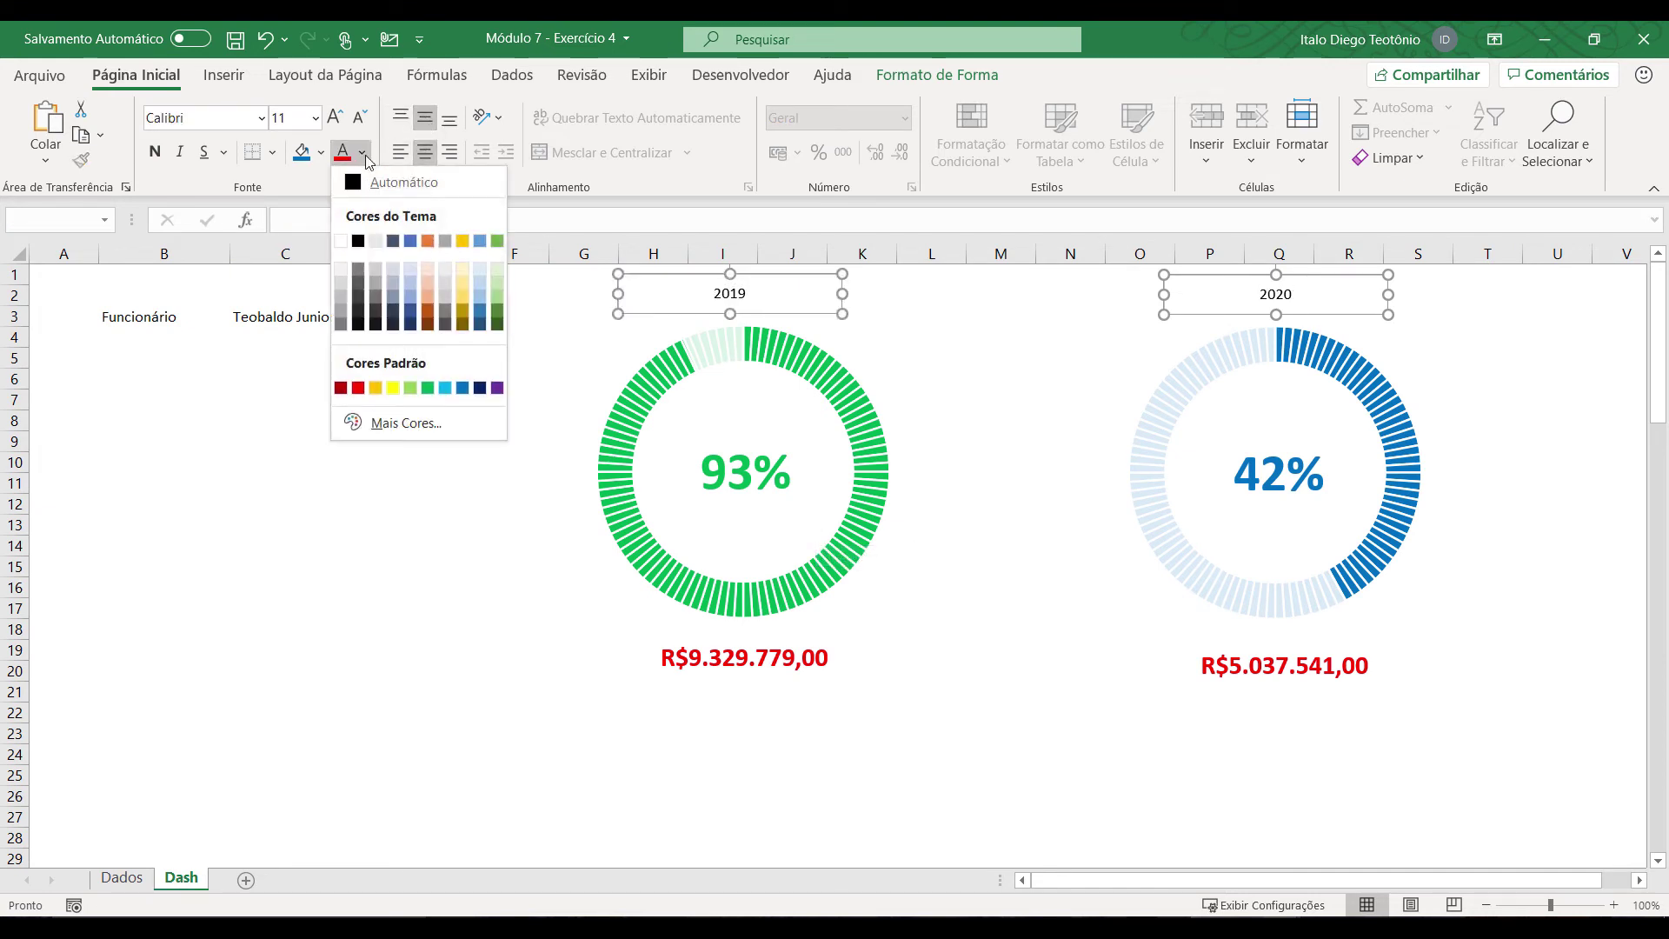
click(431, 311)
click(155, 152)
click(314, 117)
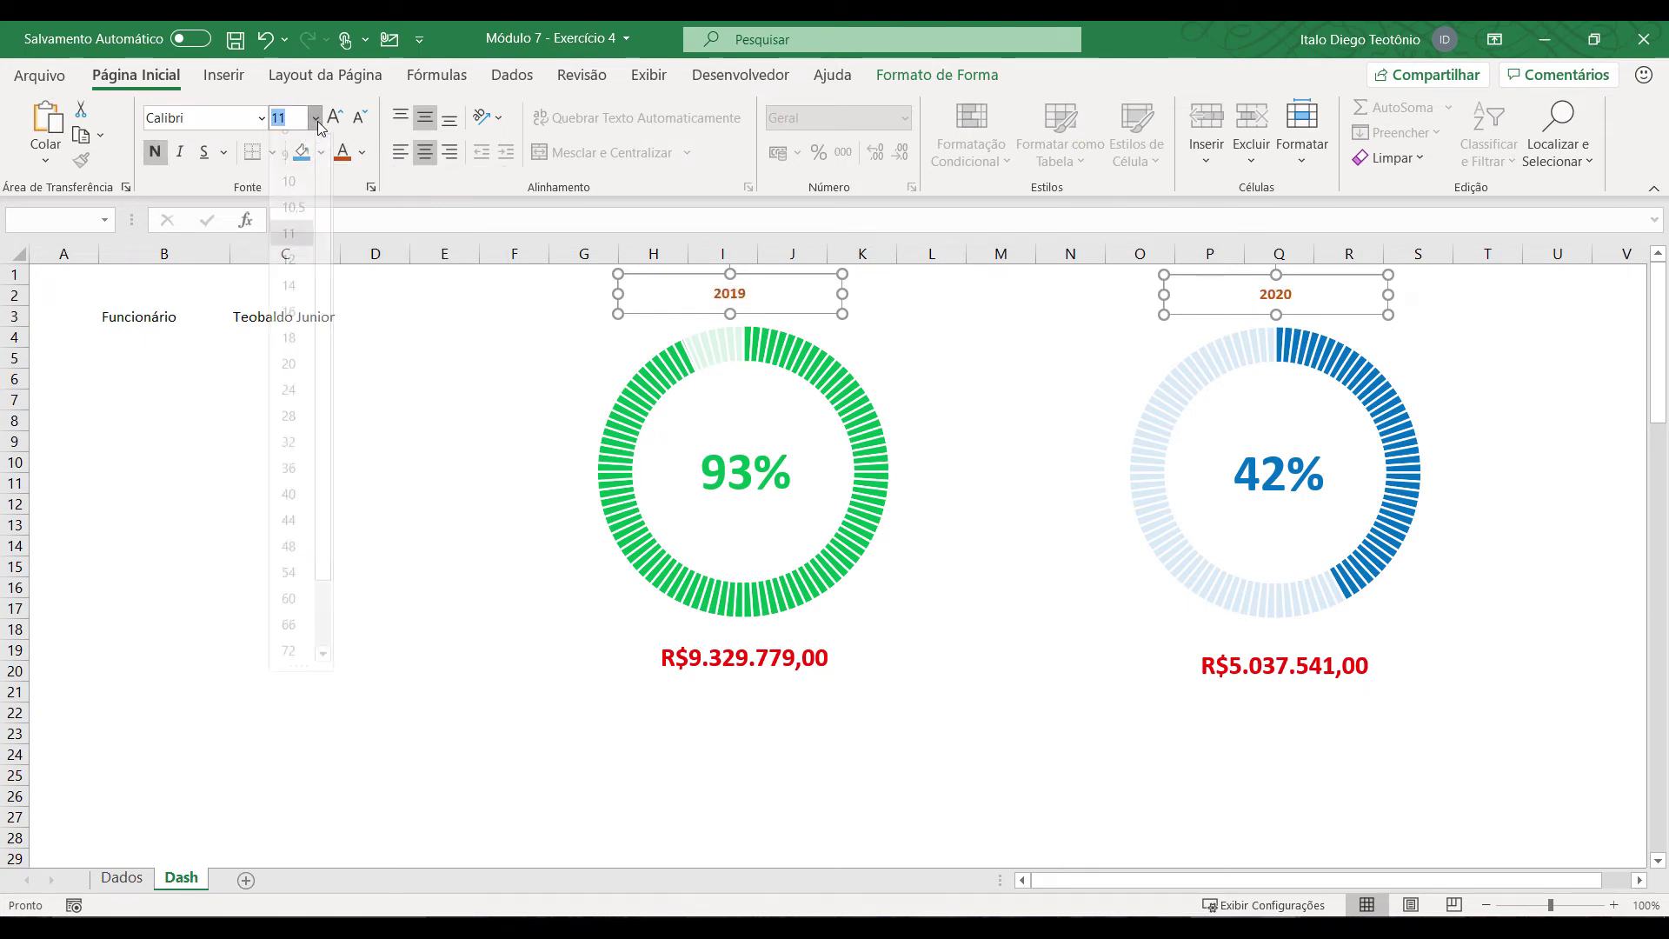
click(289, 407)
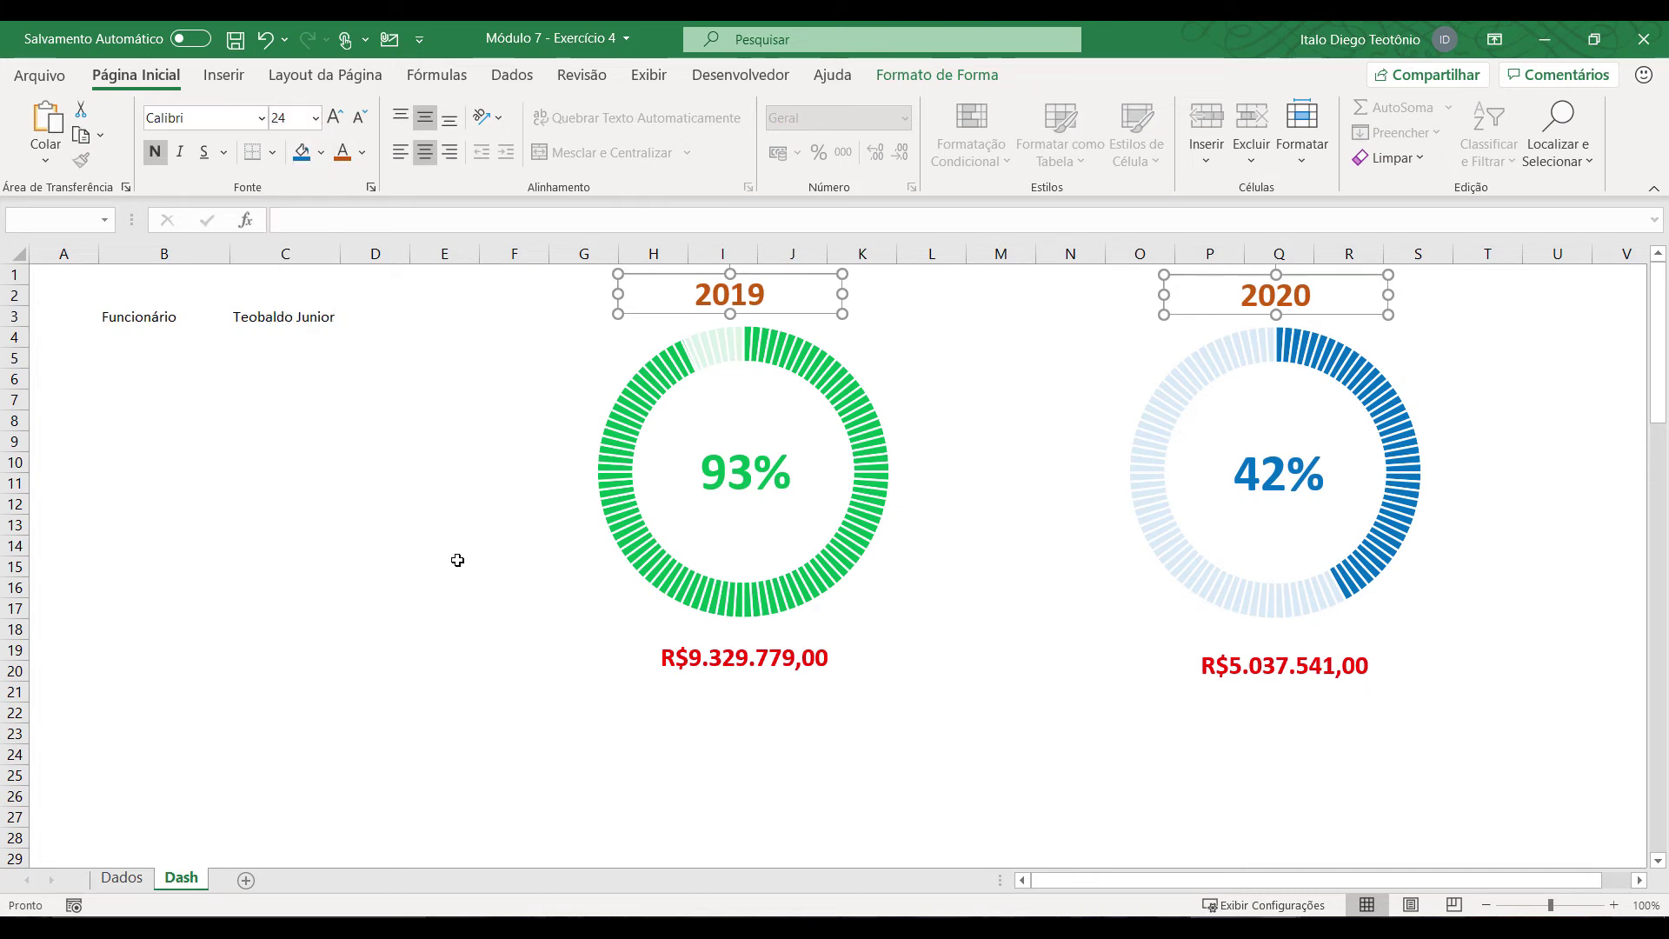
click(466, 689)
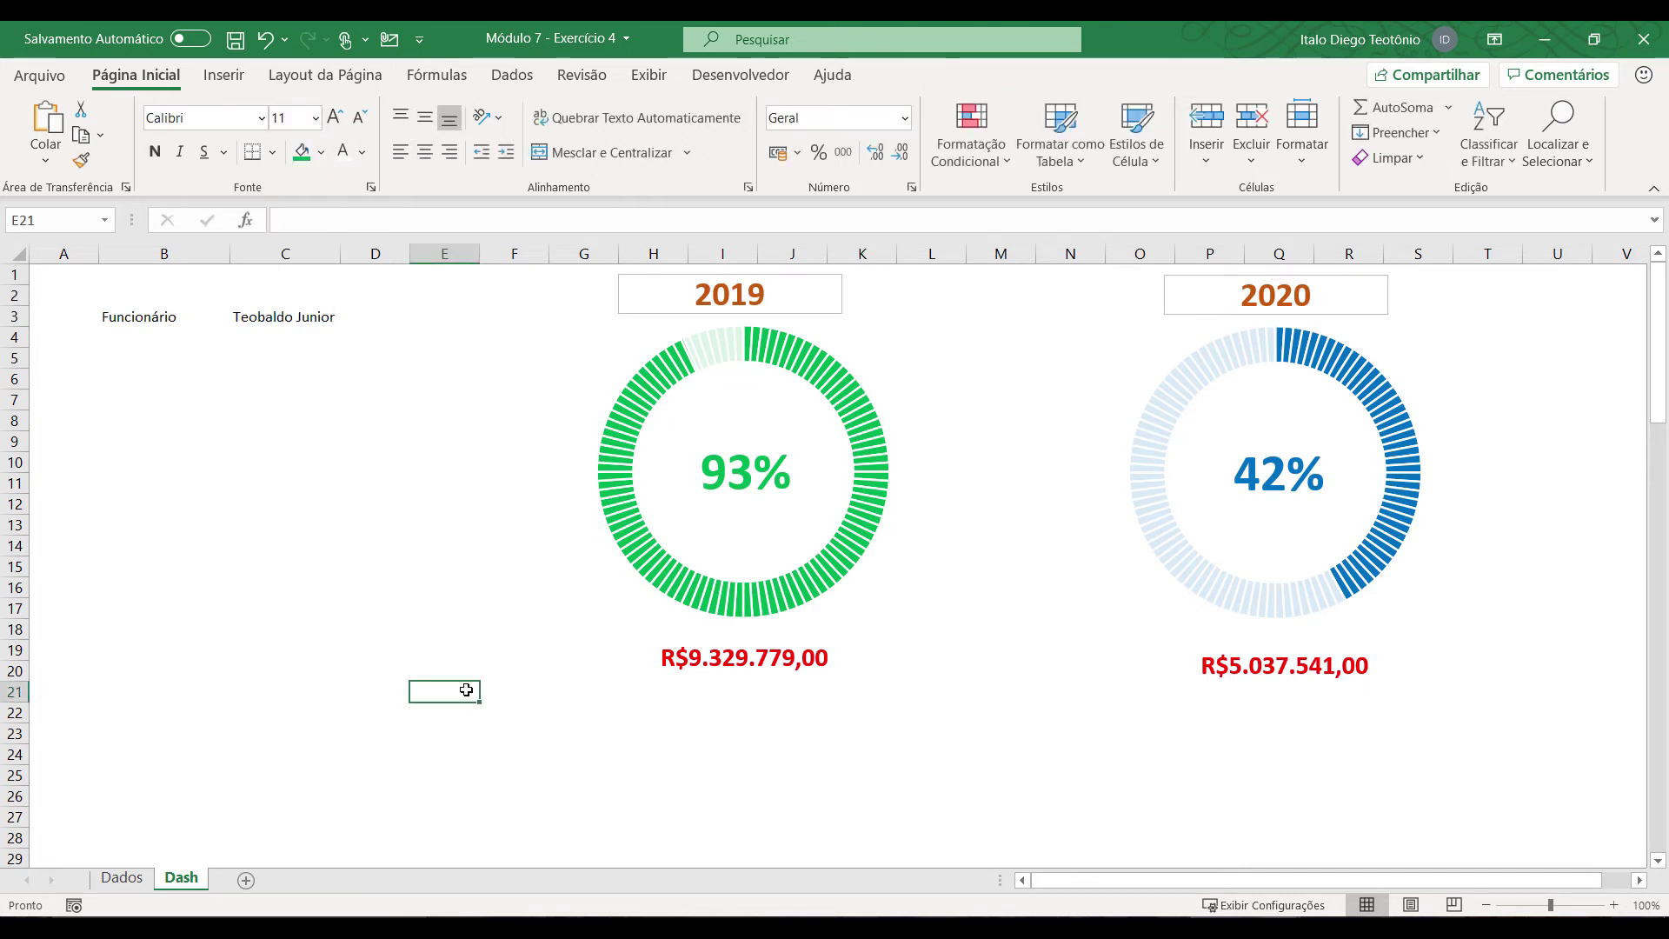
Step: Remove the outline from the 2019 and 2020 text boxes
click(836, 314)
shift+click(1352, 296)
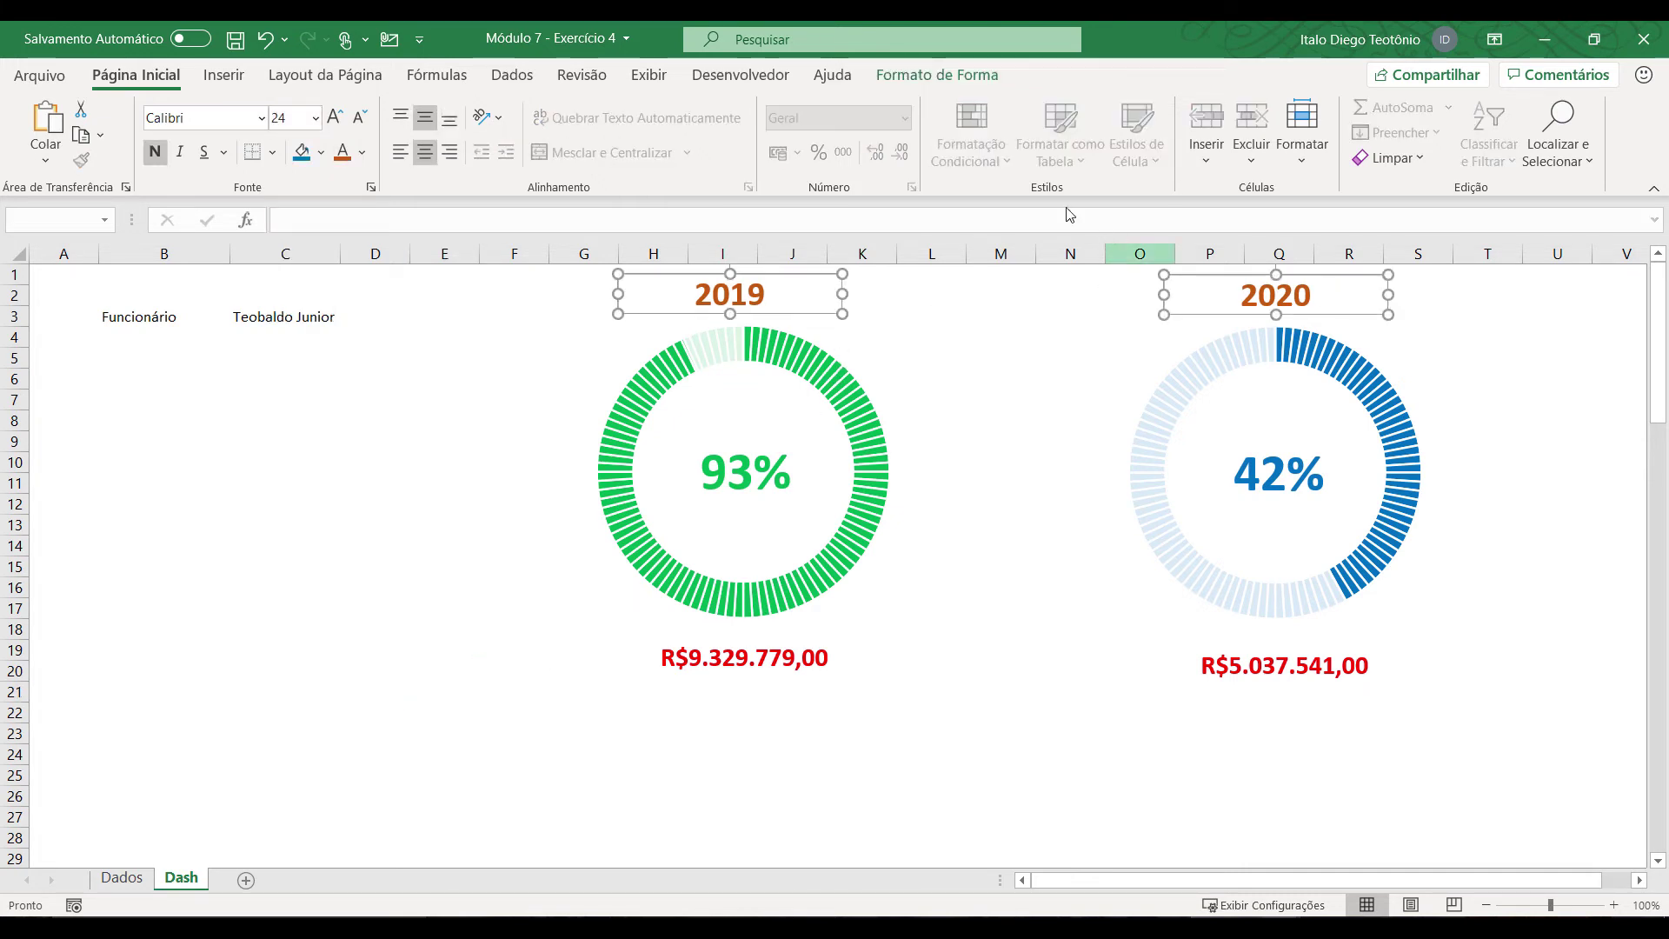
click(974, 75)
click(577, 132)
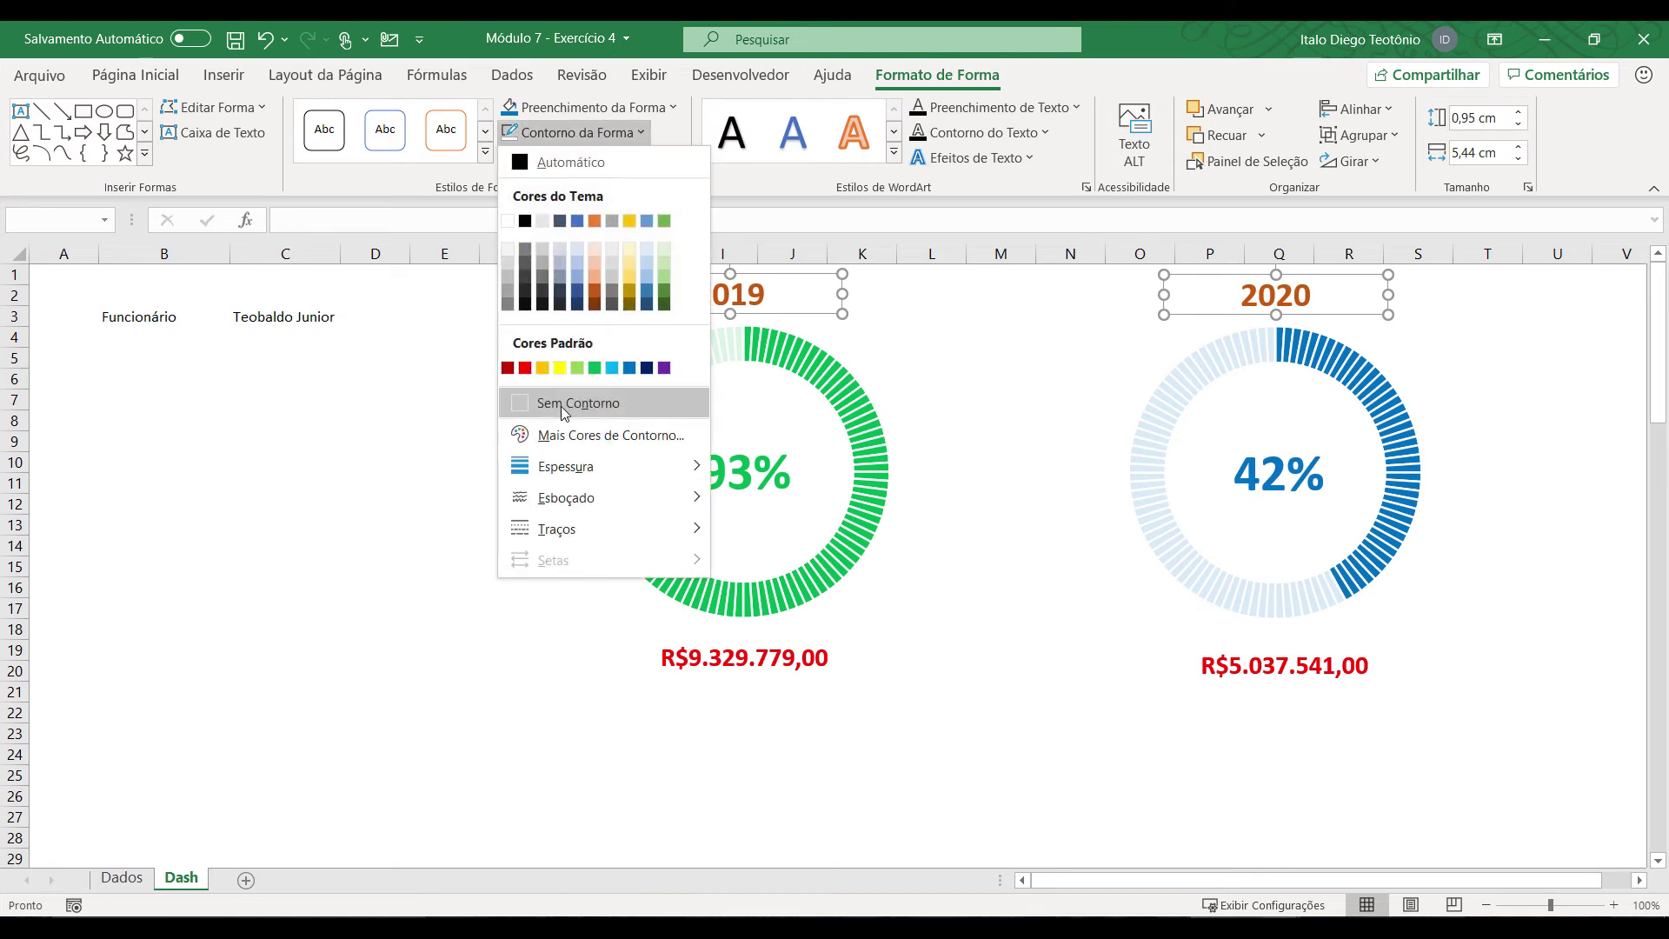
click(522, 372)
click(626, 783)
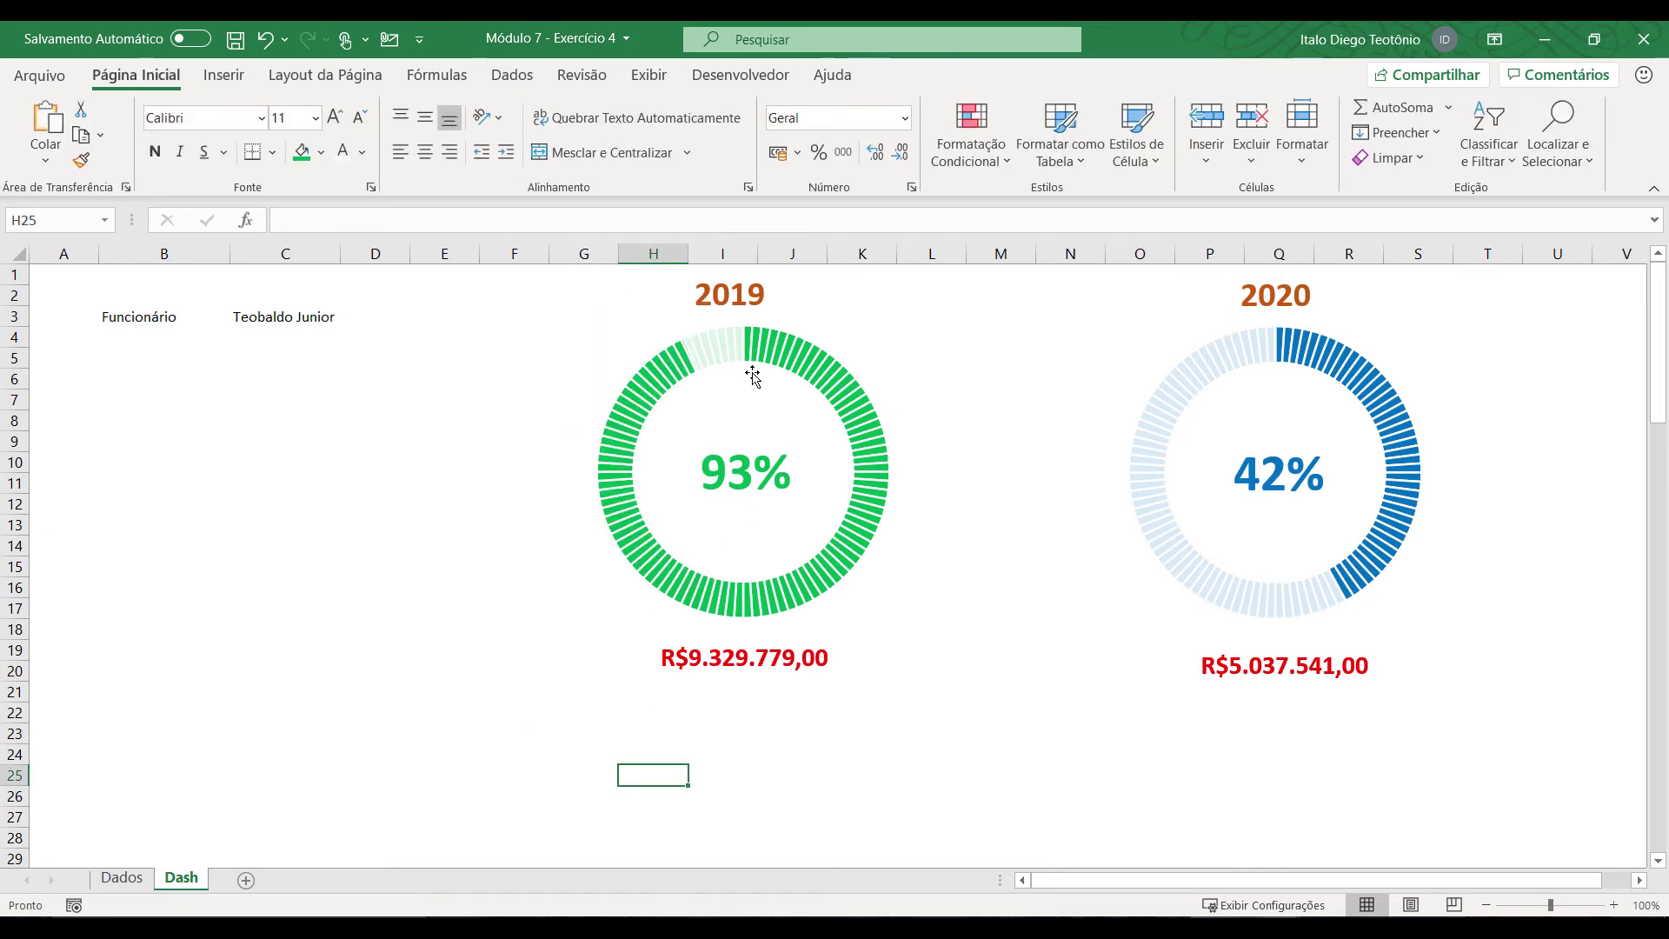
Step: Group the green chart with its sales value box and the 2019 label
click(679, 658)
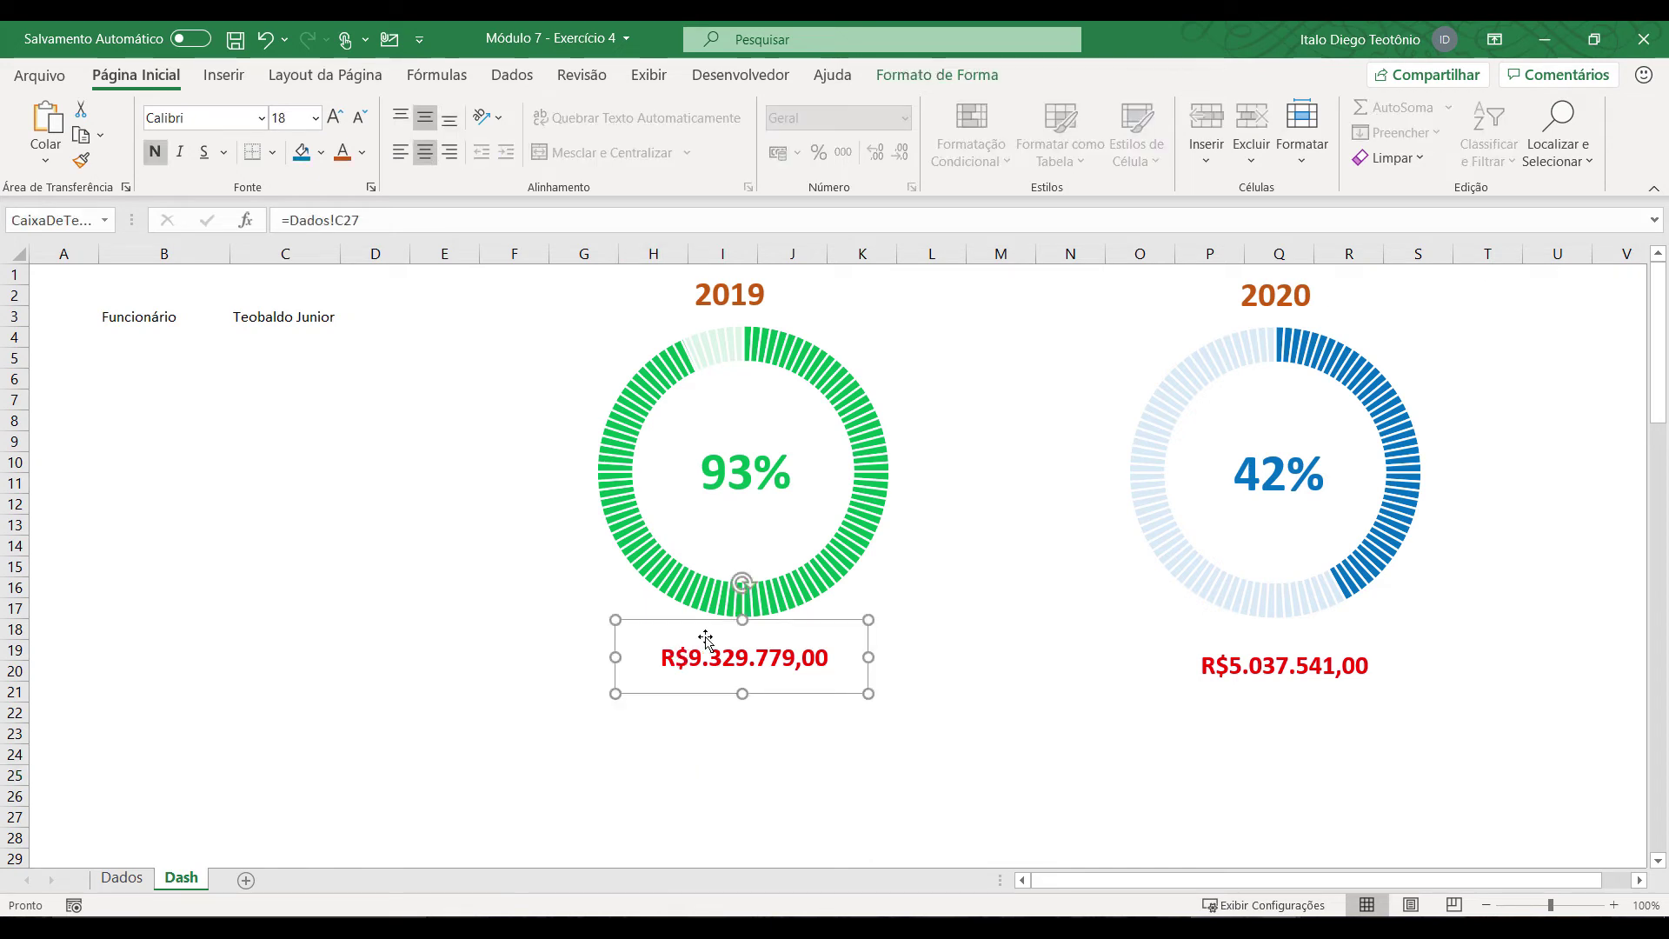
ctrl+click(695, 476)
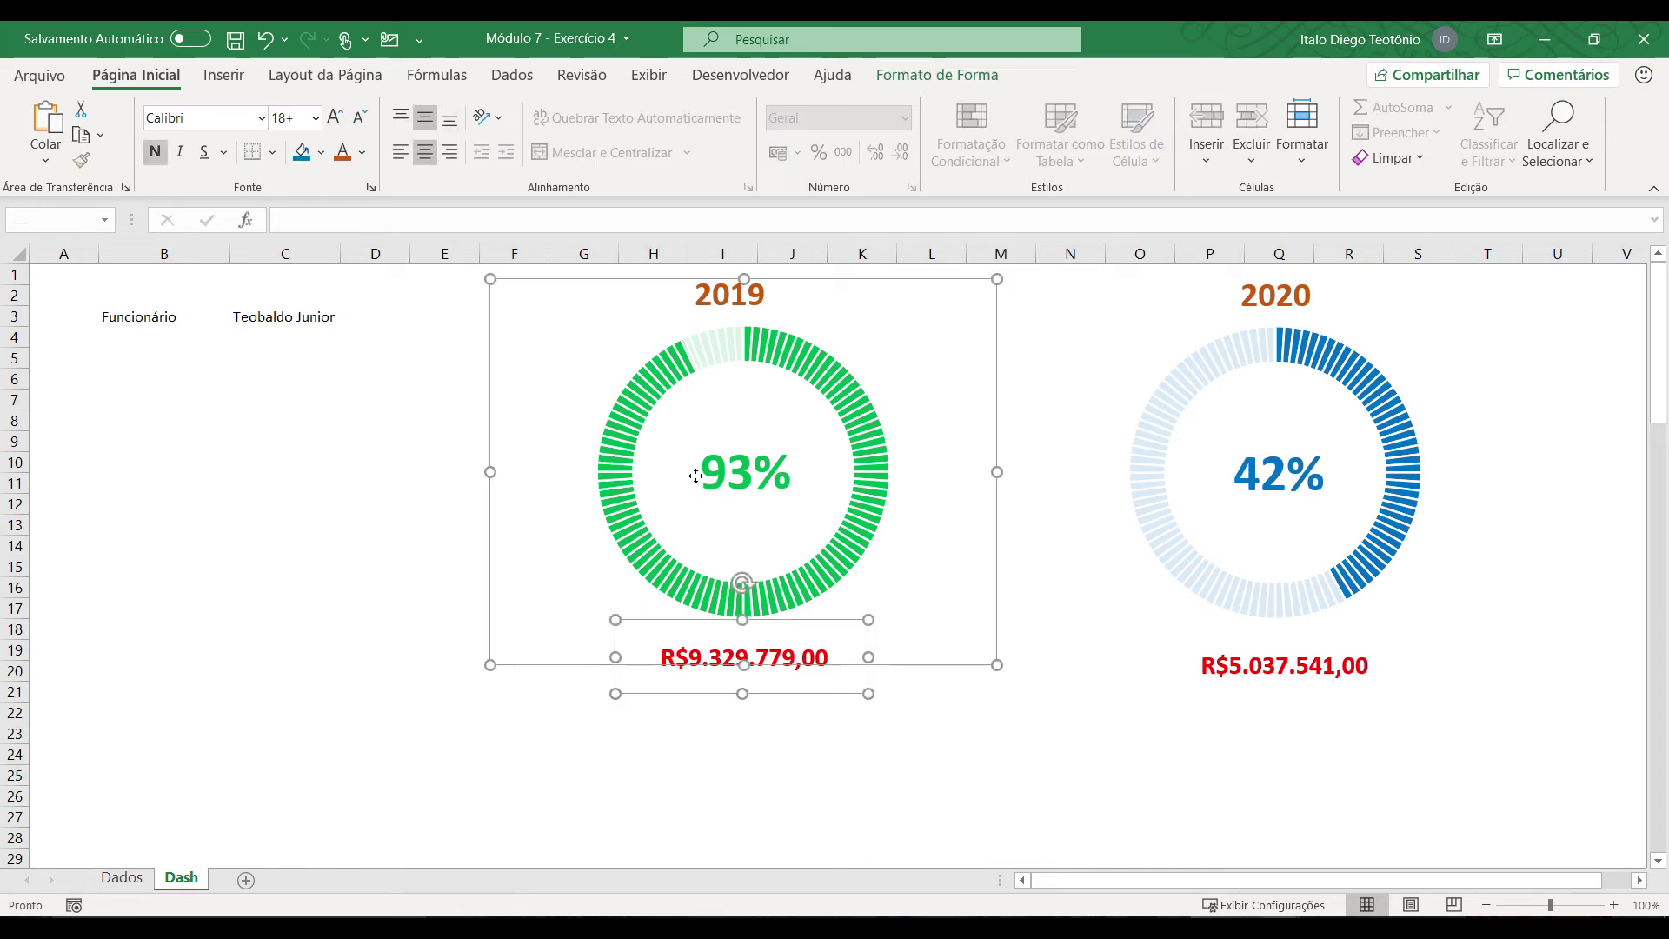
ctrl+click(720, 300)
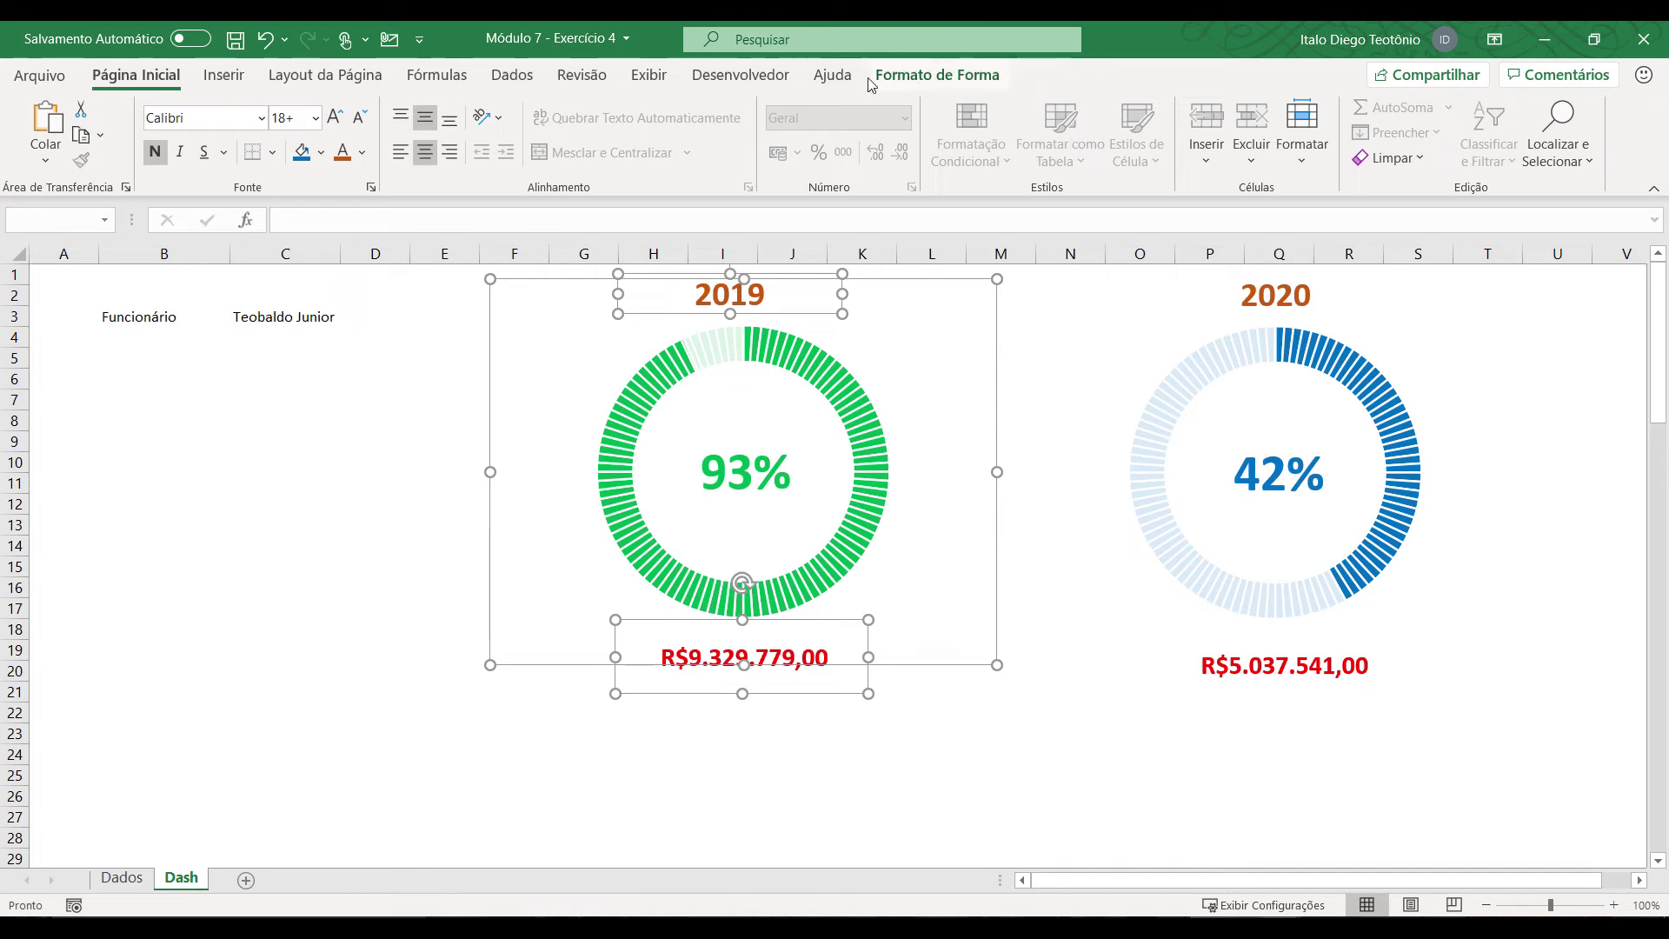
click(932, 78)
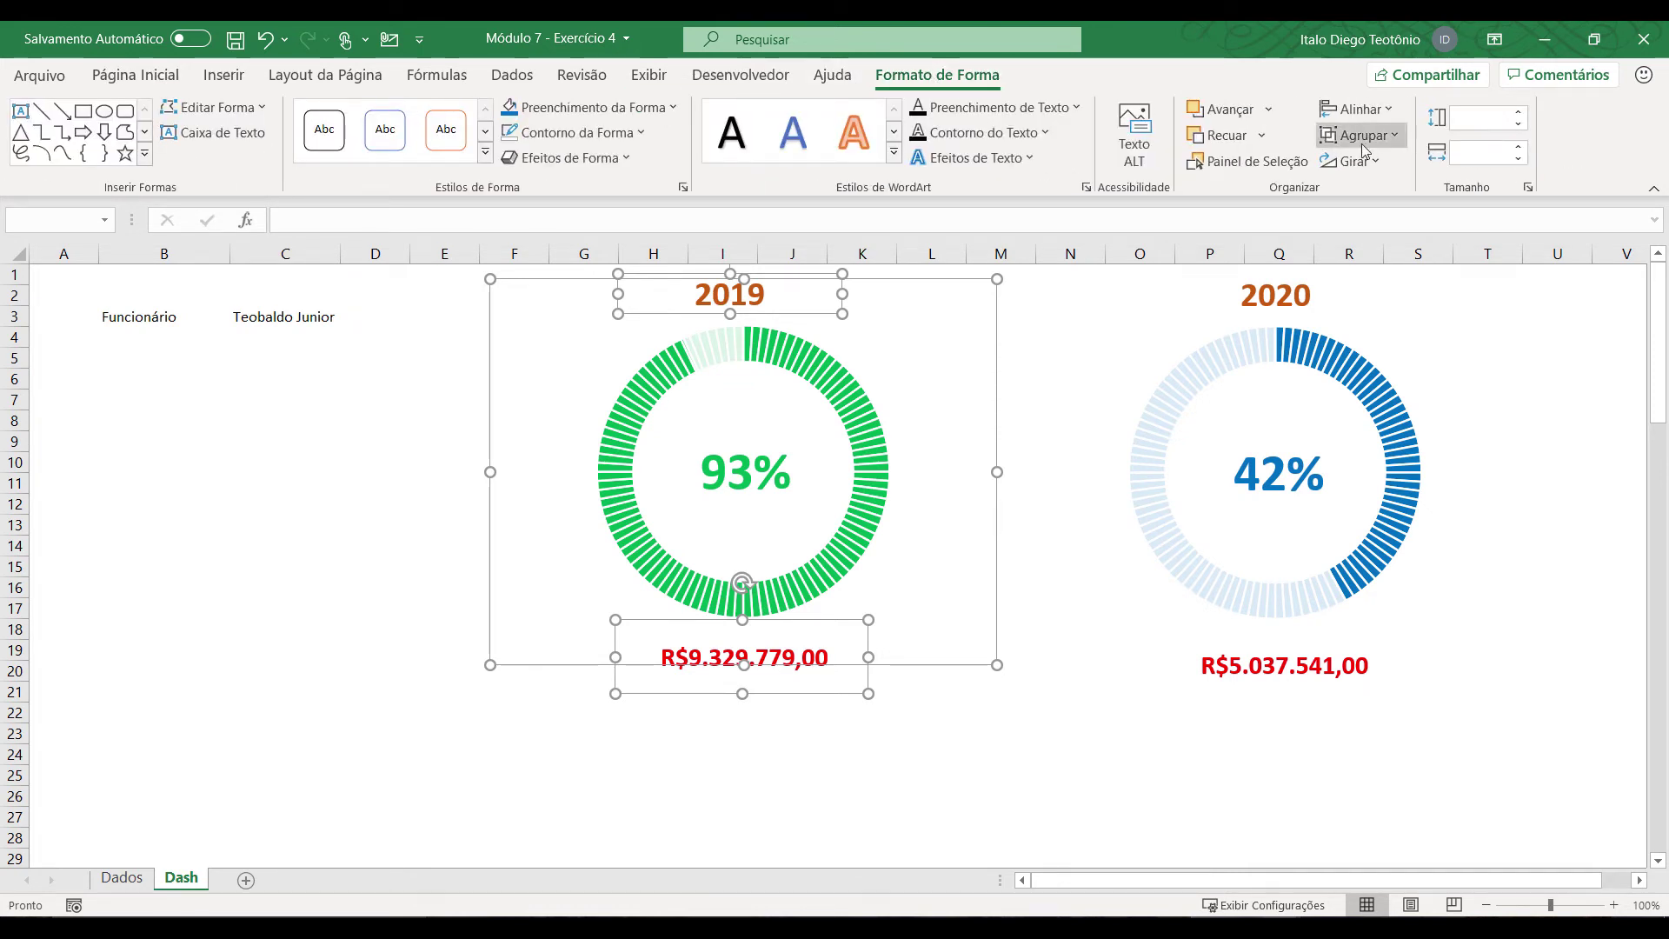
click(1356, 134)
click(1360, 179)
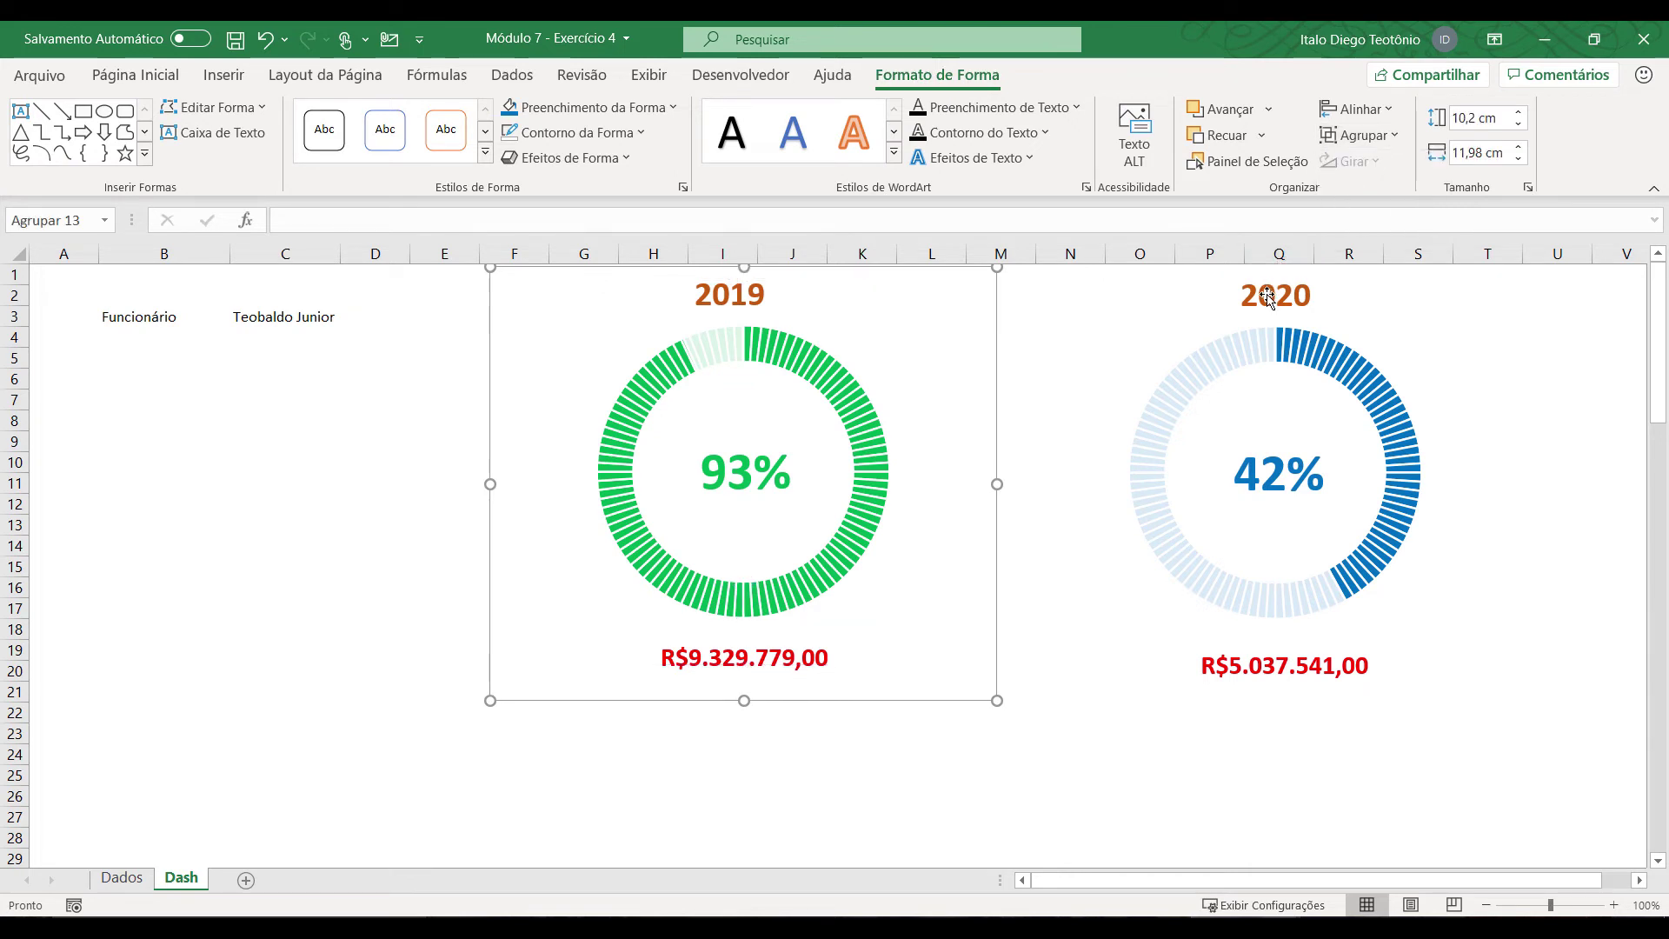
Step: Group the blue chart with the 2020 label and its sales value box
click(1268, 297)
ctrl+click(1244, 339)
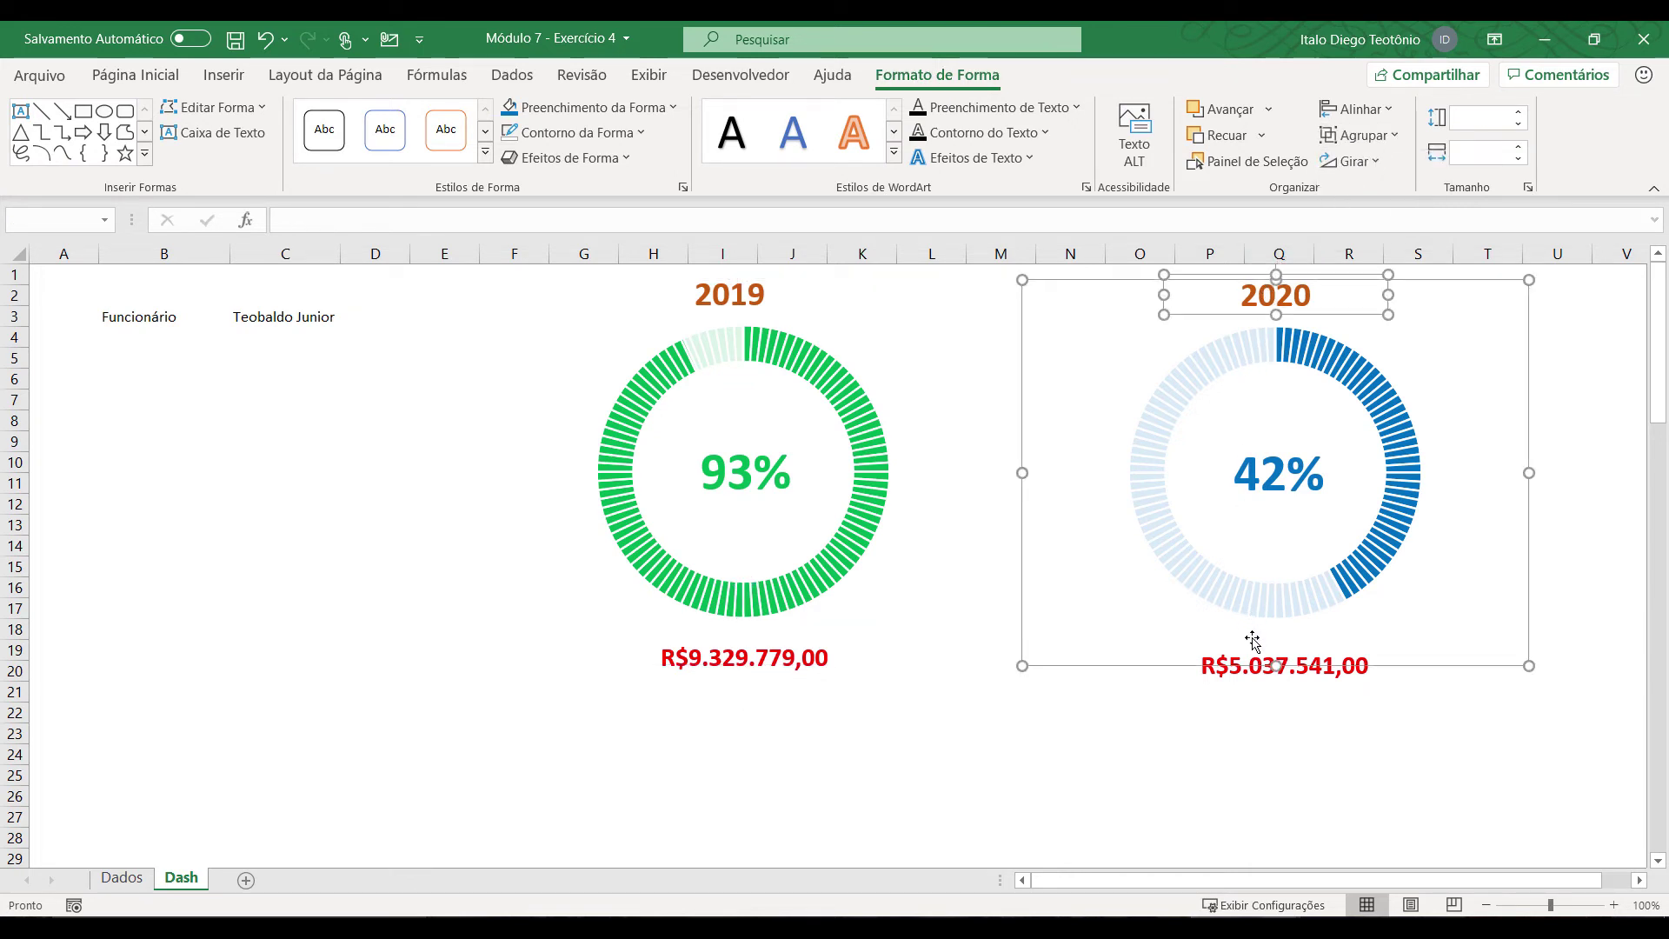
ctrl+click(1257, 678)
click(1356, 135)
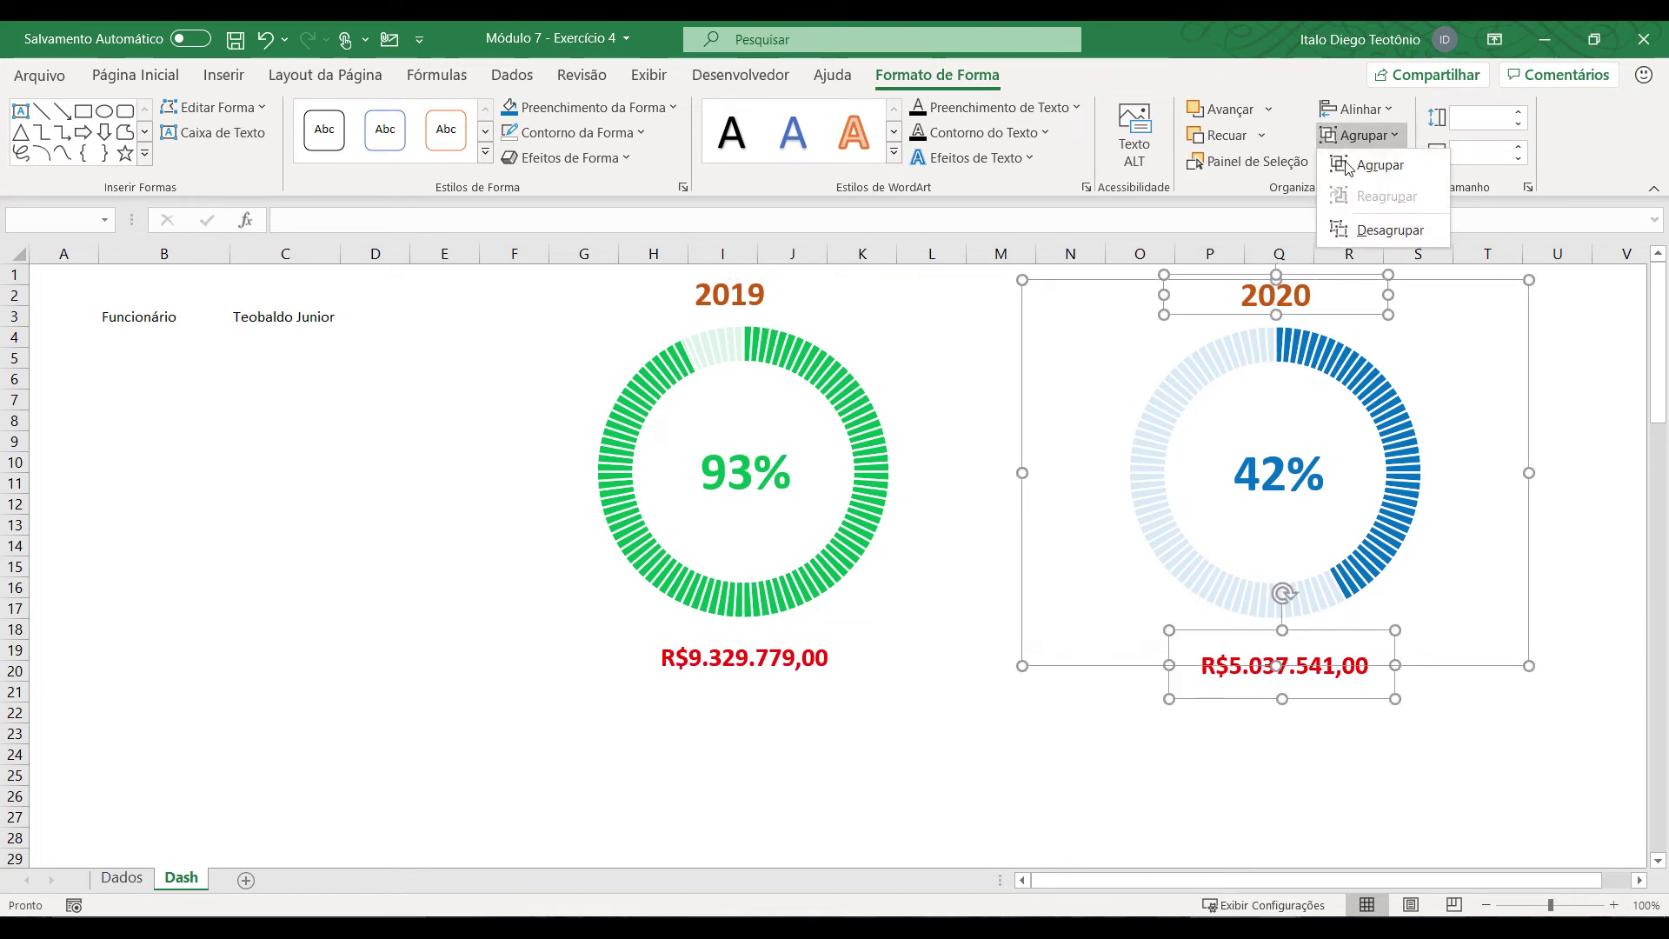
click(1361, 179)
click(975, 711)
Step: Try moving the grouped green chart down and to the left, and undo the move
drag(794, 485, 726, 535)
key(ctrl+z)
click(732, 772)
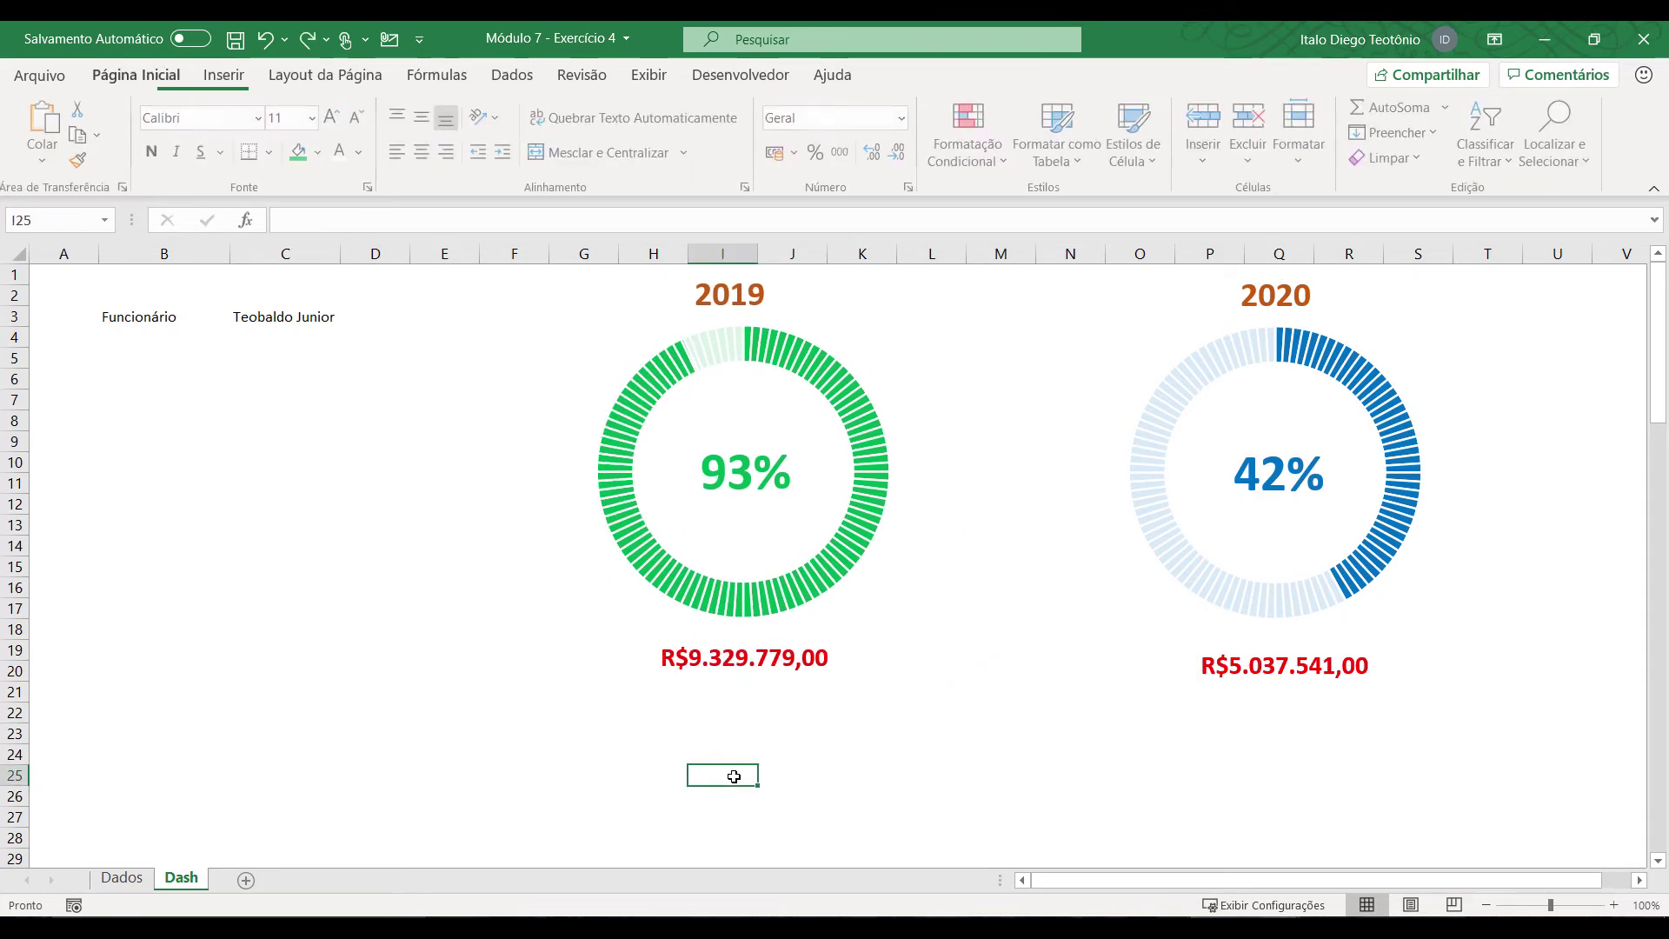
click(758, 663)
click(749, 652)
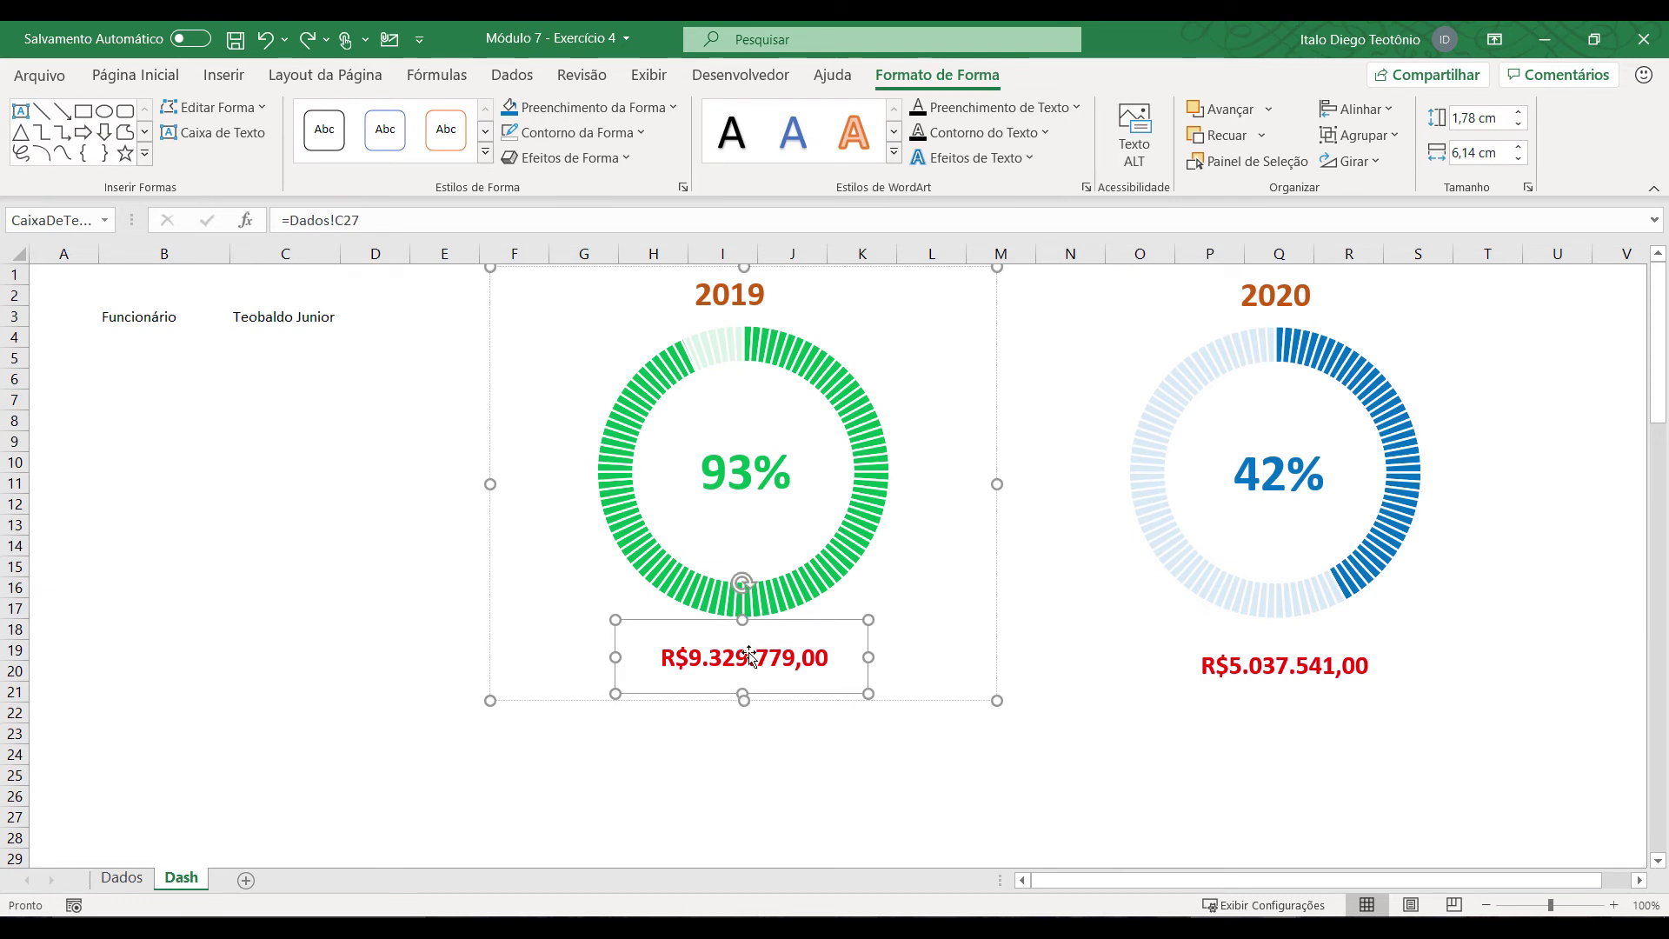
click(872, 766)
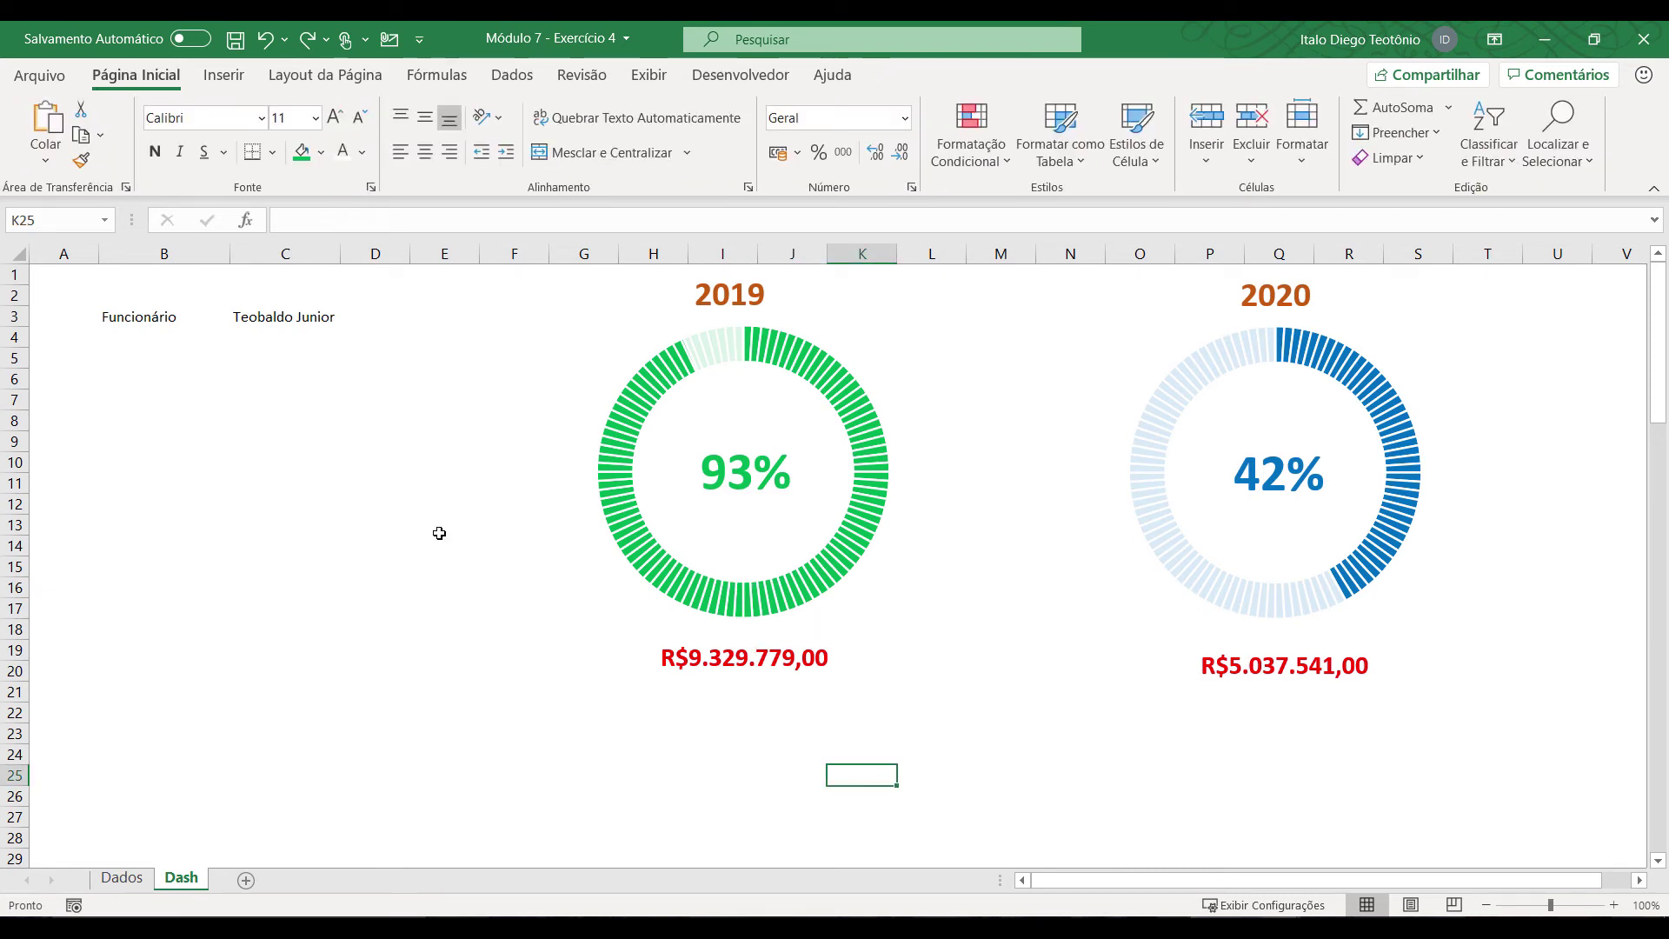
Step: Insert a blank row above row 1 of the Dash sheet
click(19, 276)
right_click(23, 276)
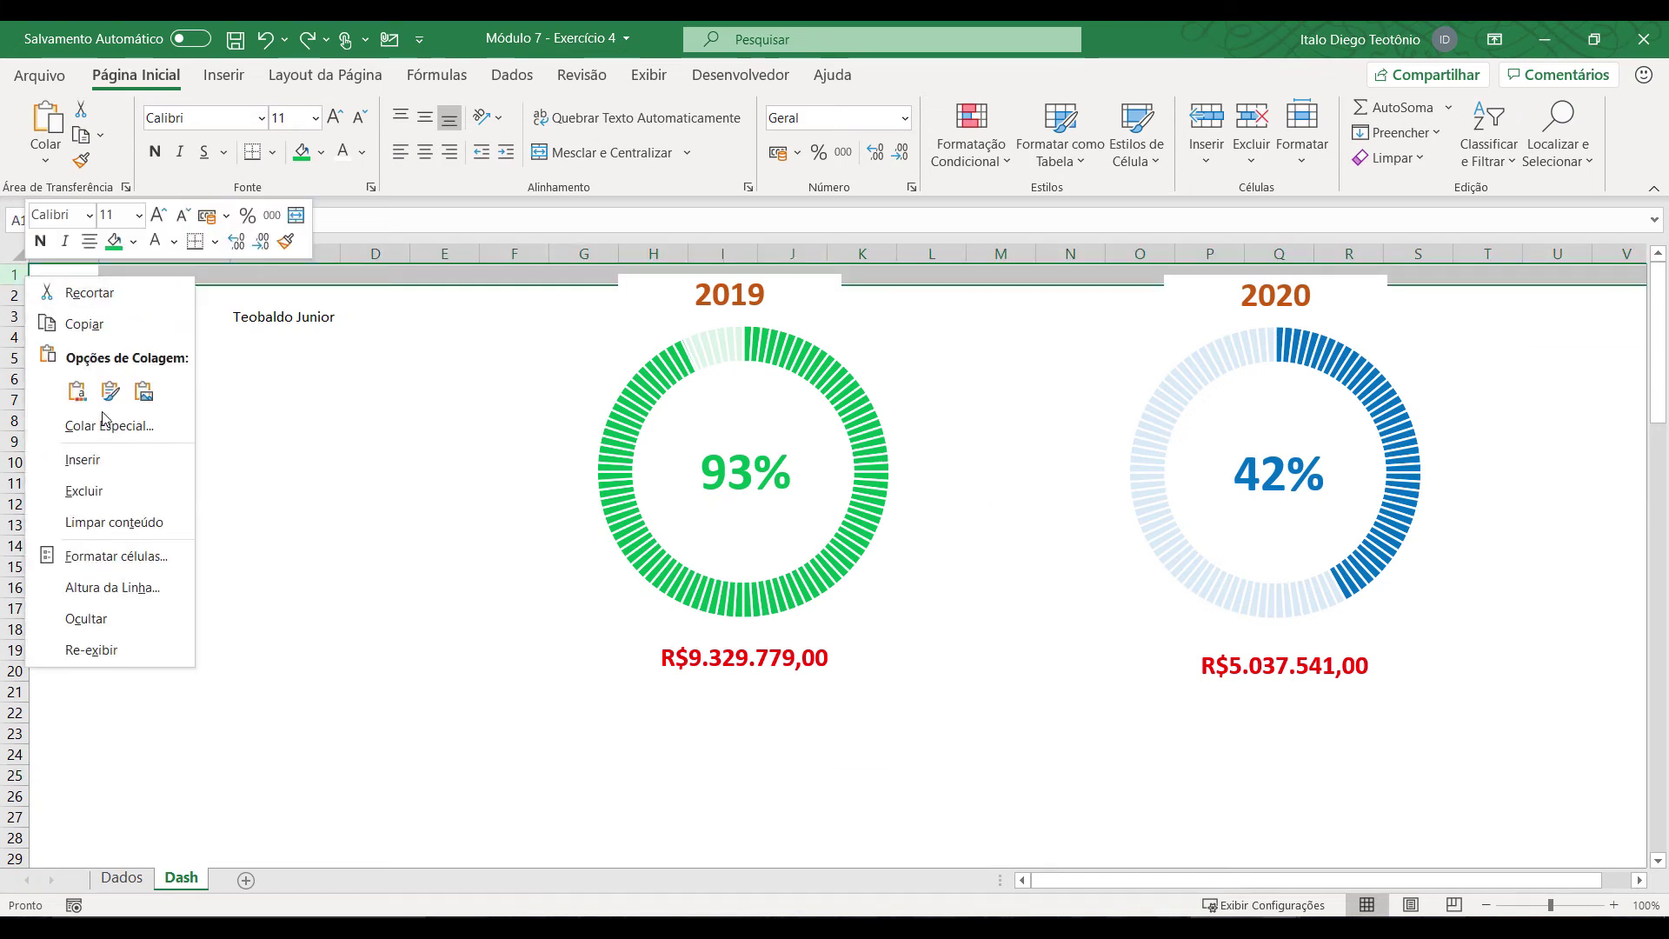
click(83, 460)
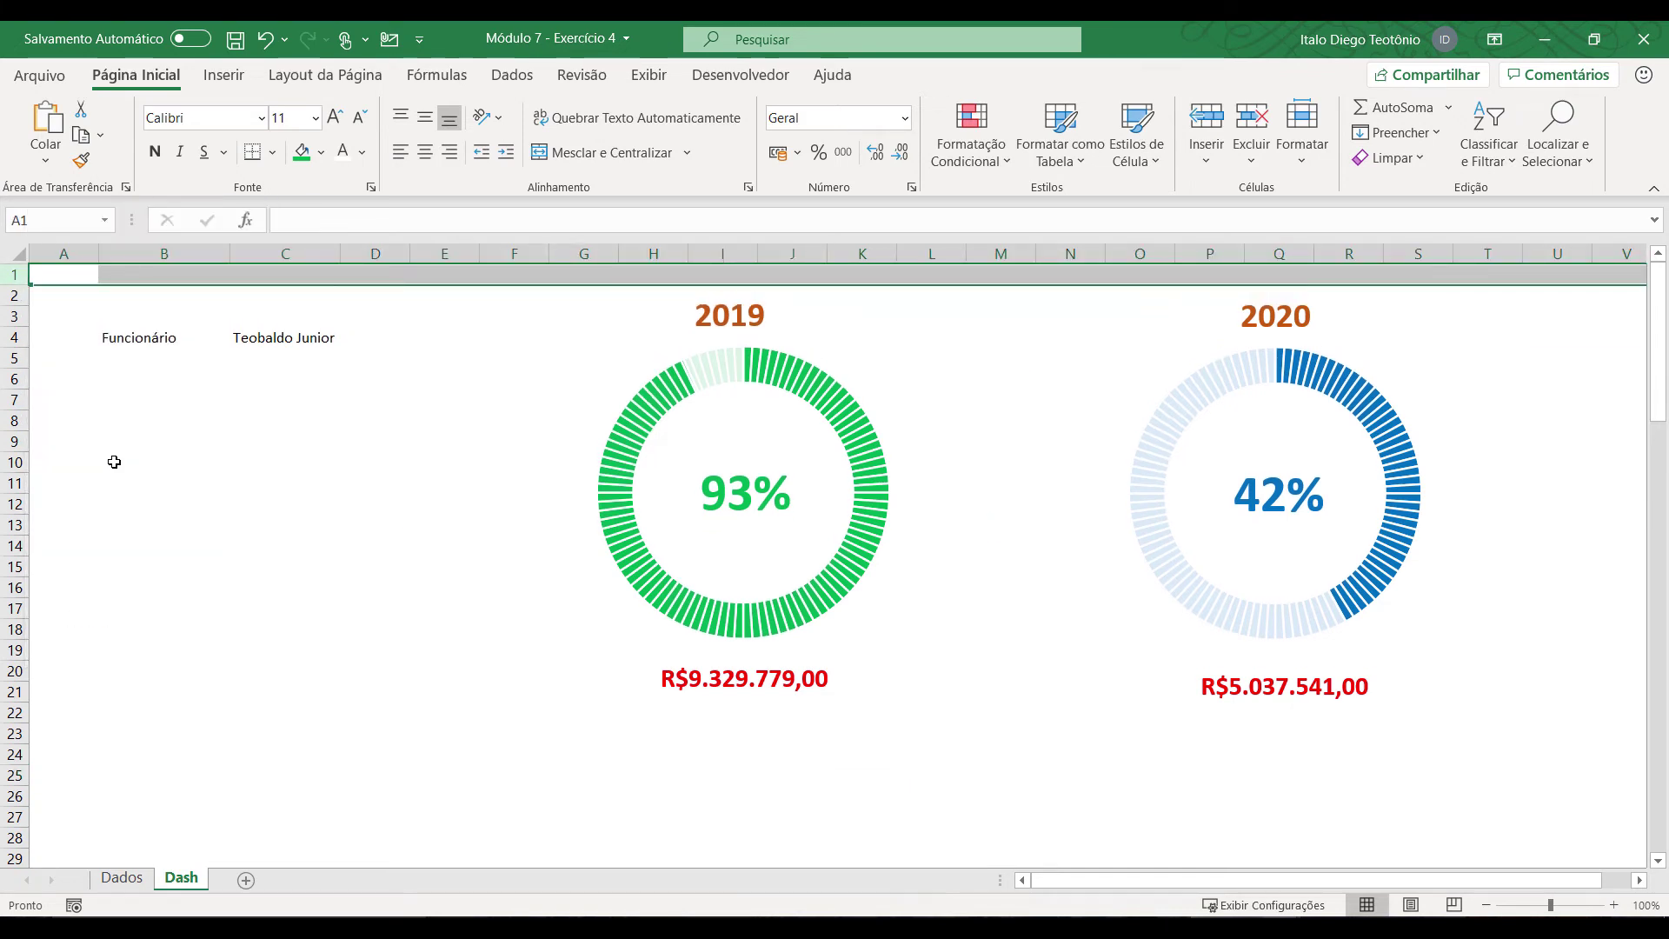
Step: Fill all cells of the Dash sheet with medium grey
click(18, 253)
click(321, 152)
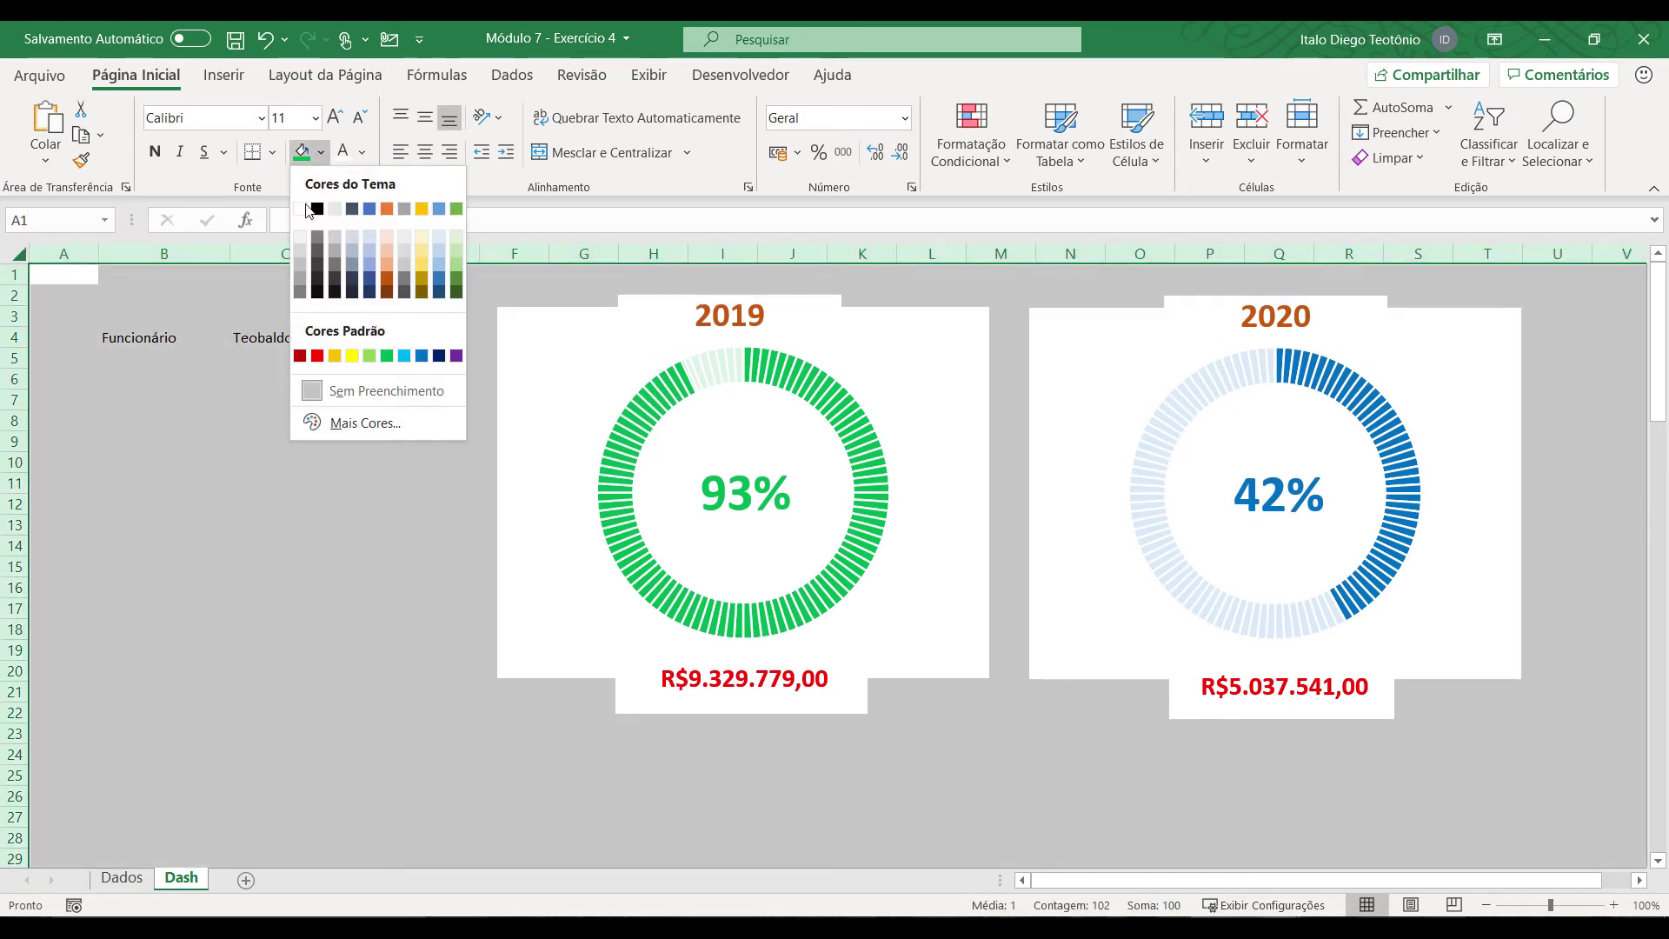
click(299, 270)
click(246, 525)
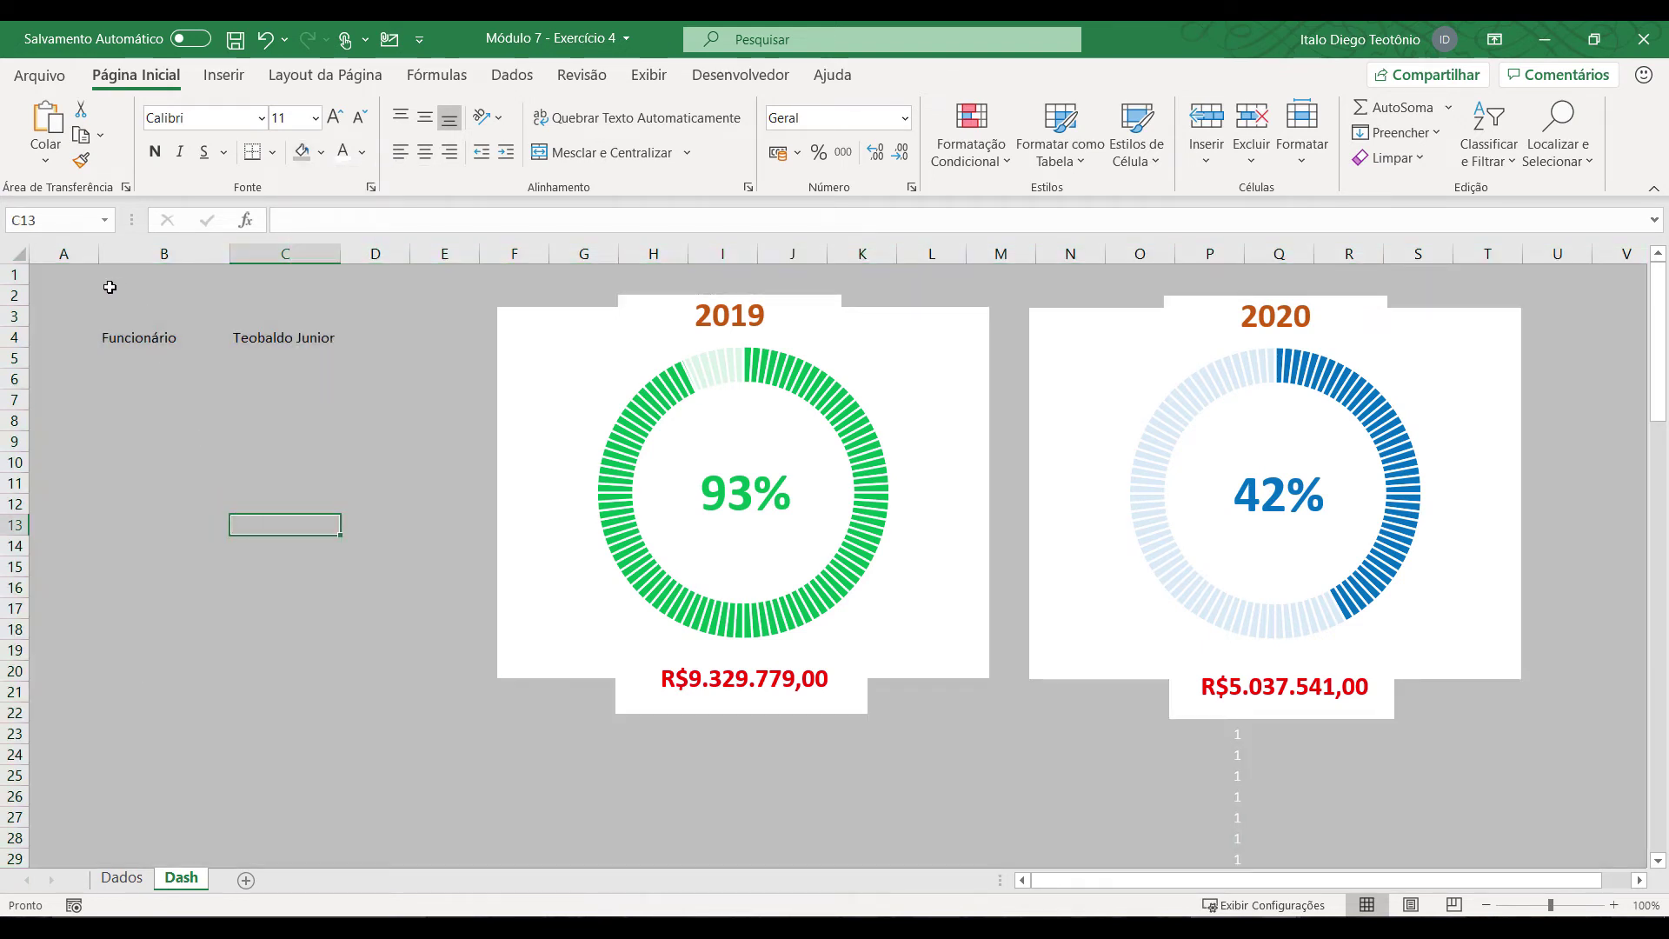
Step: Fill the range B2:U27 behind the charts with white as the dashboard area
mouse_move(114, 292)
mouse_down()
mouse_move(764, 555)
mouse_move(1446, 805)
mouse_move(1537, 813)
mouse_up()
click(320, 152)
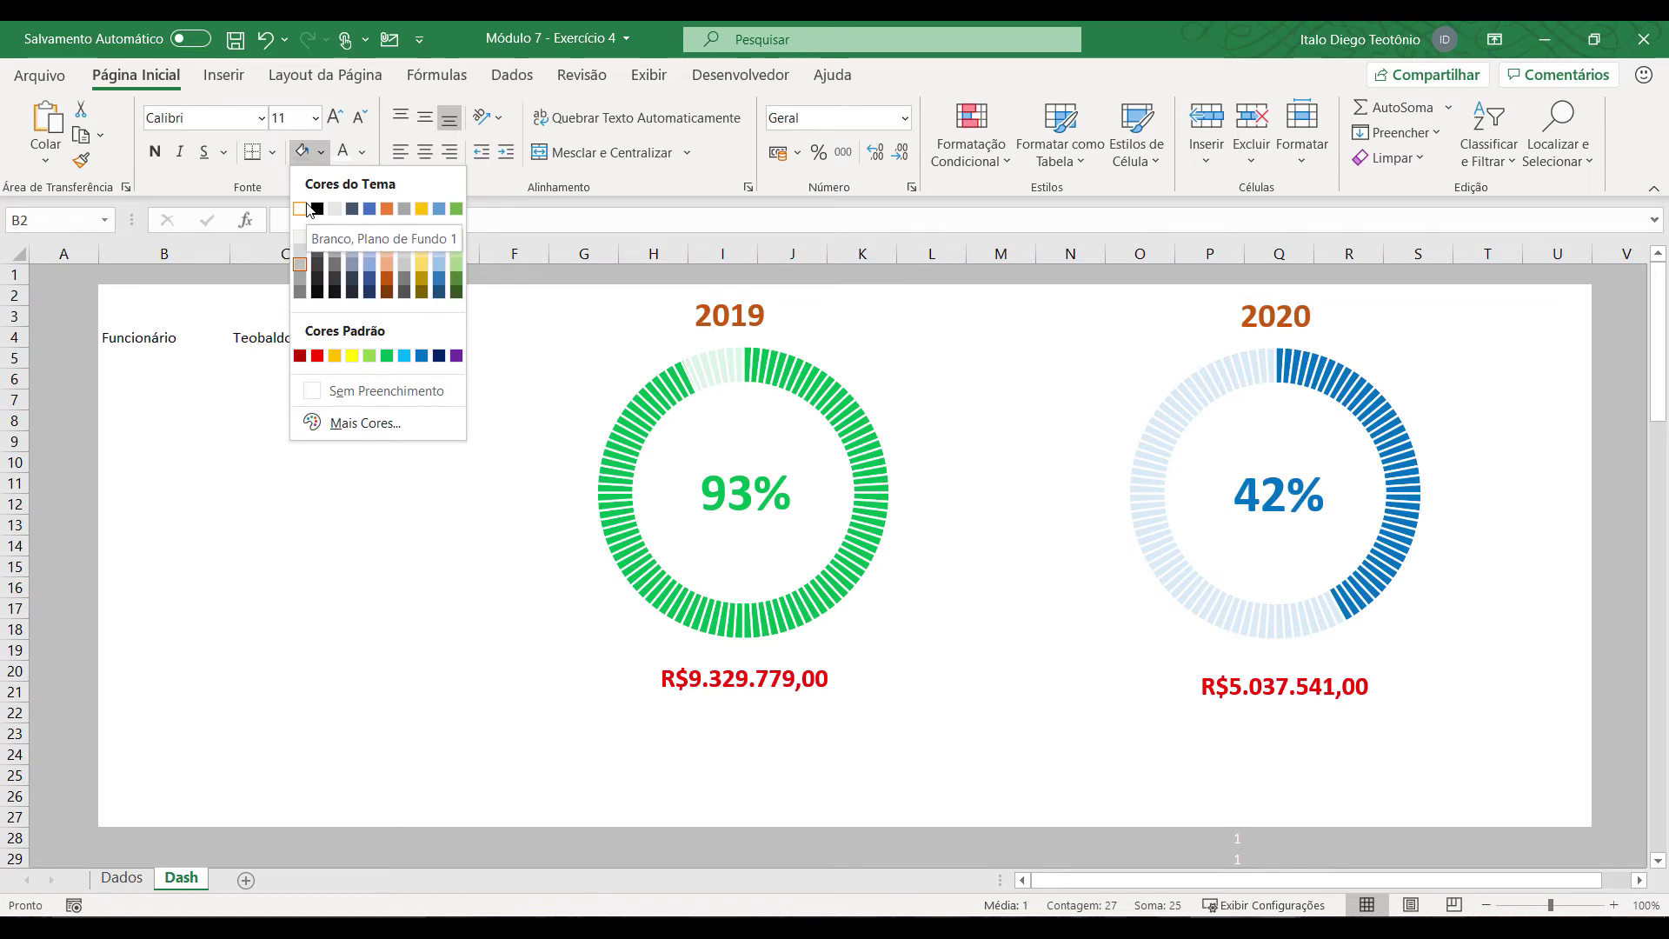
click(309, 209)
click(260, 495)
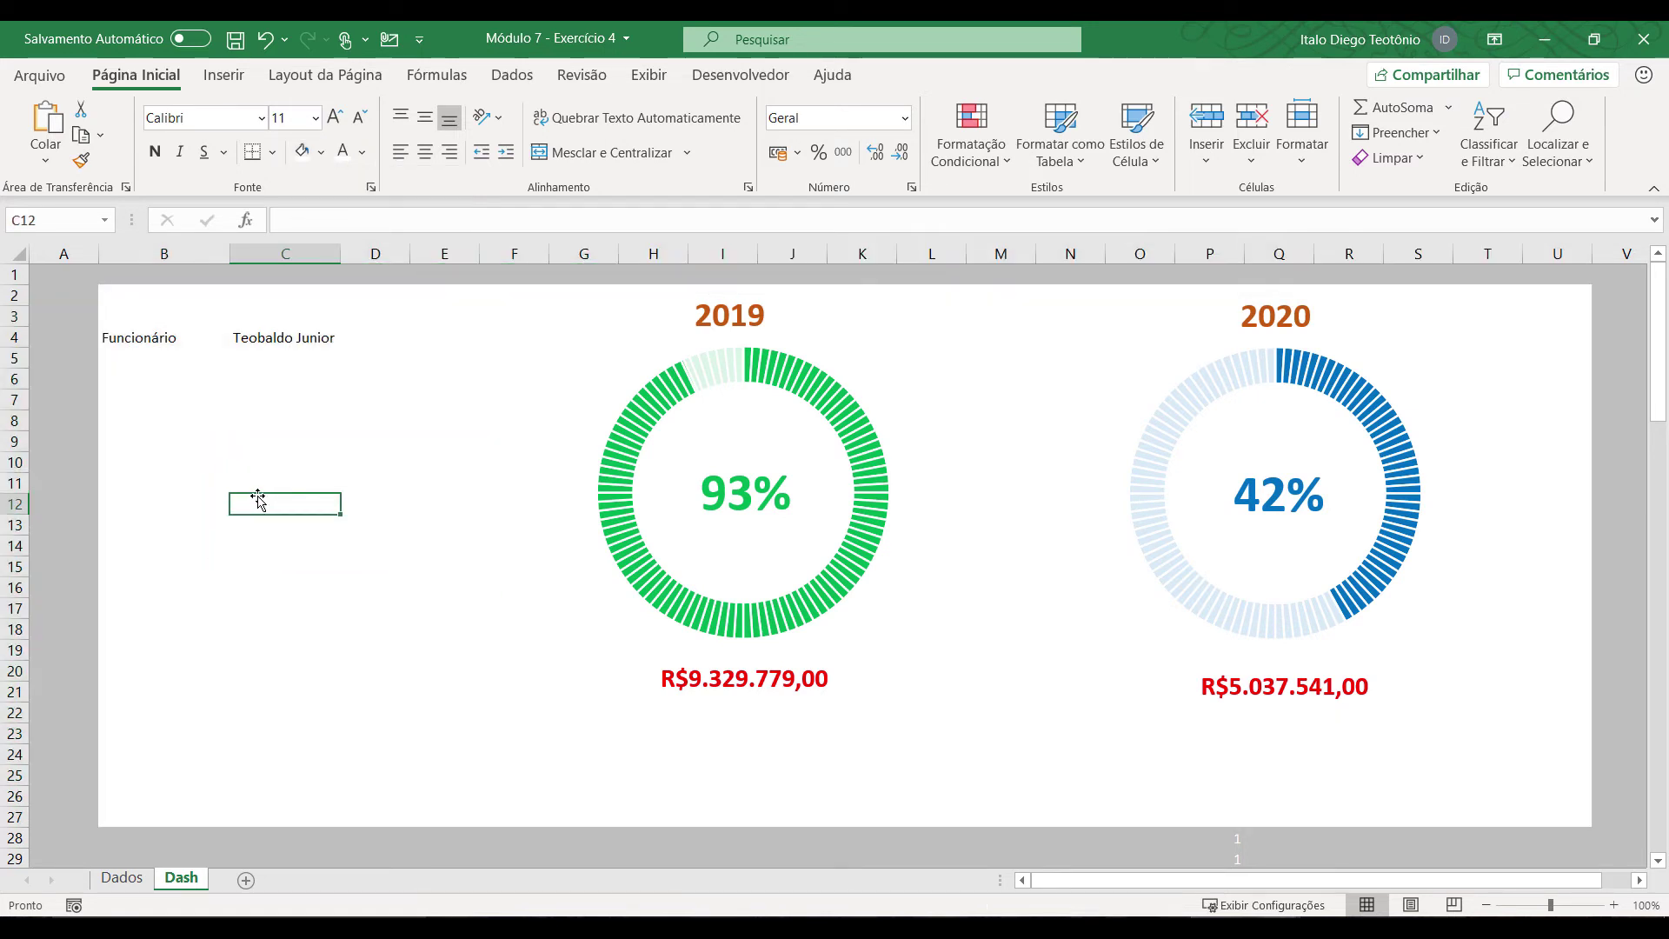
Step: Insert a new column before column B, the one holding the Funcionário label
right_click(213, 254)
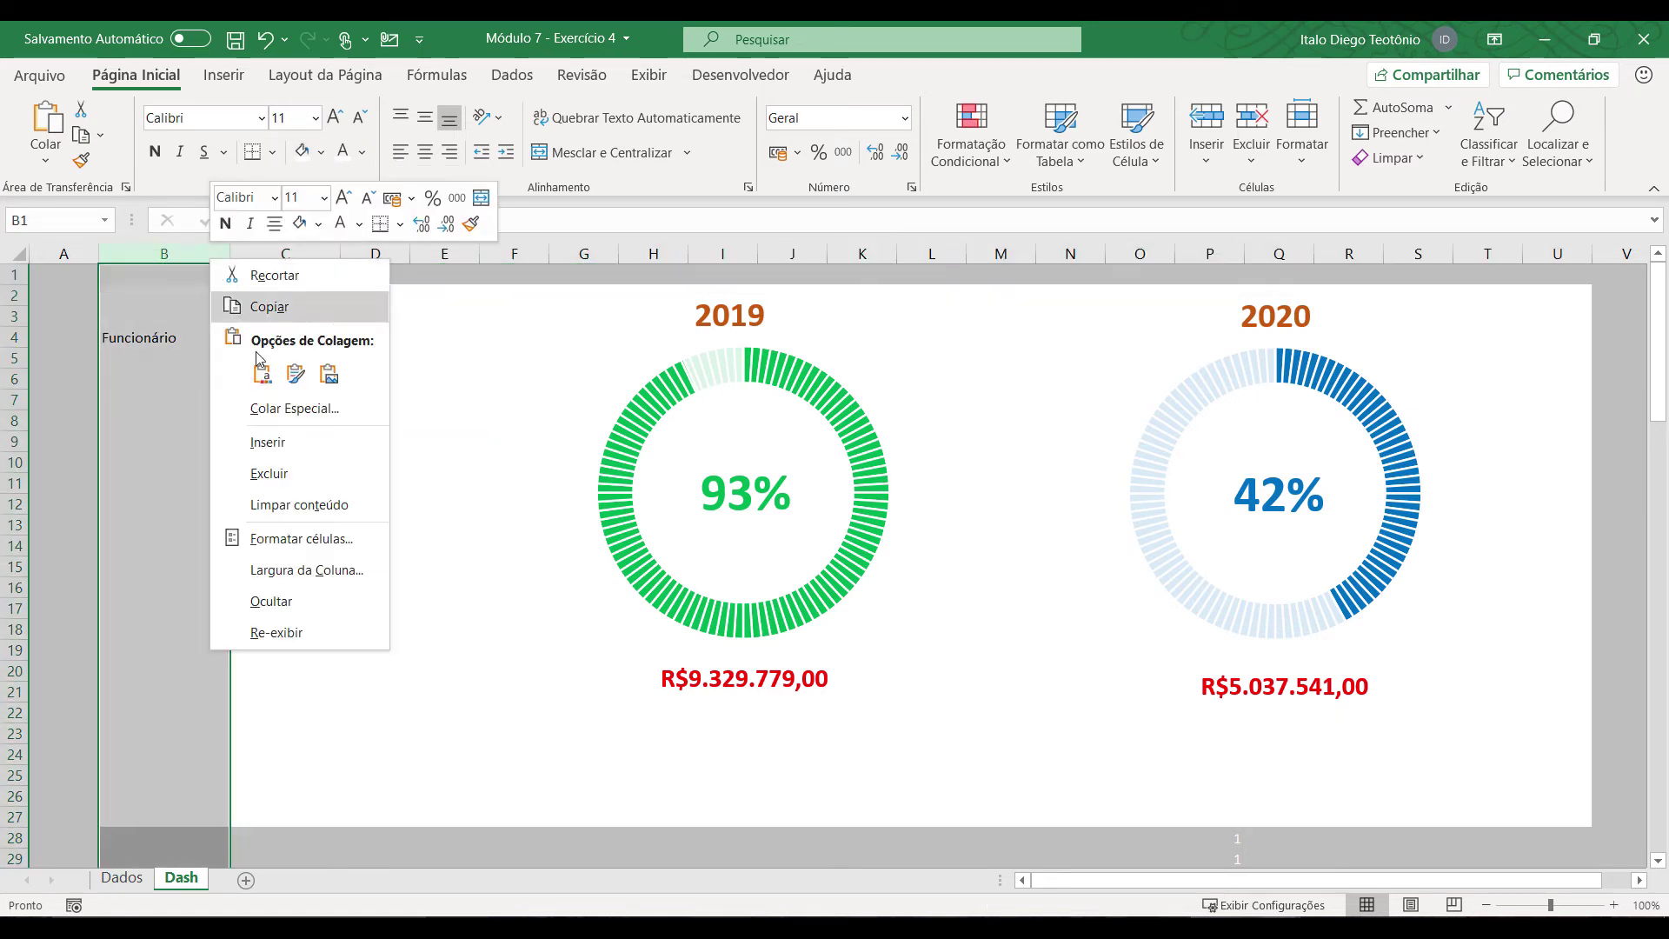
click(228, 437)
click(222, 398)
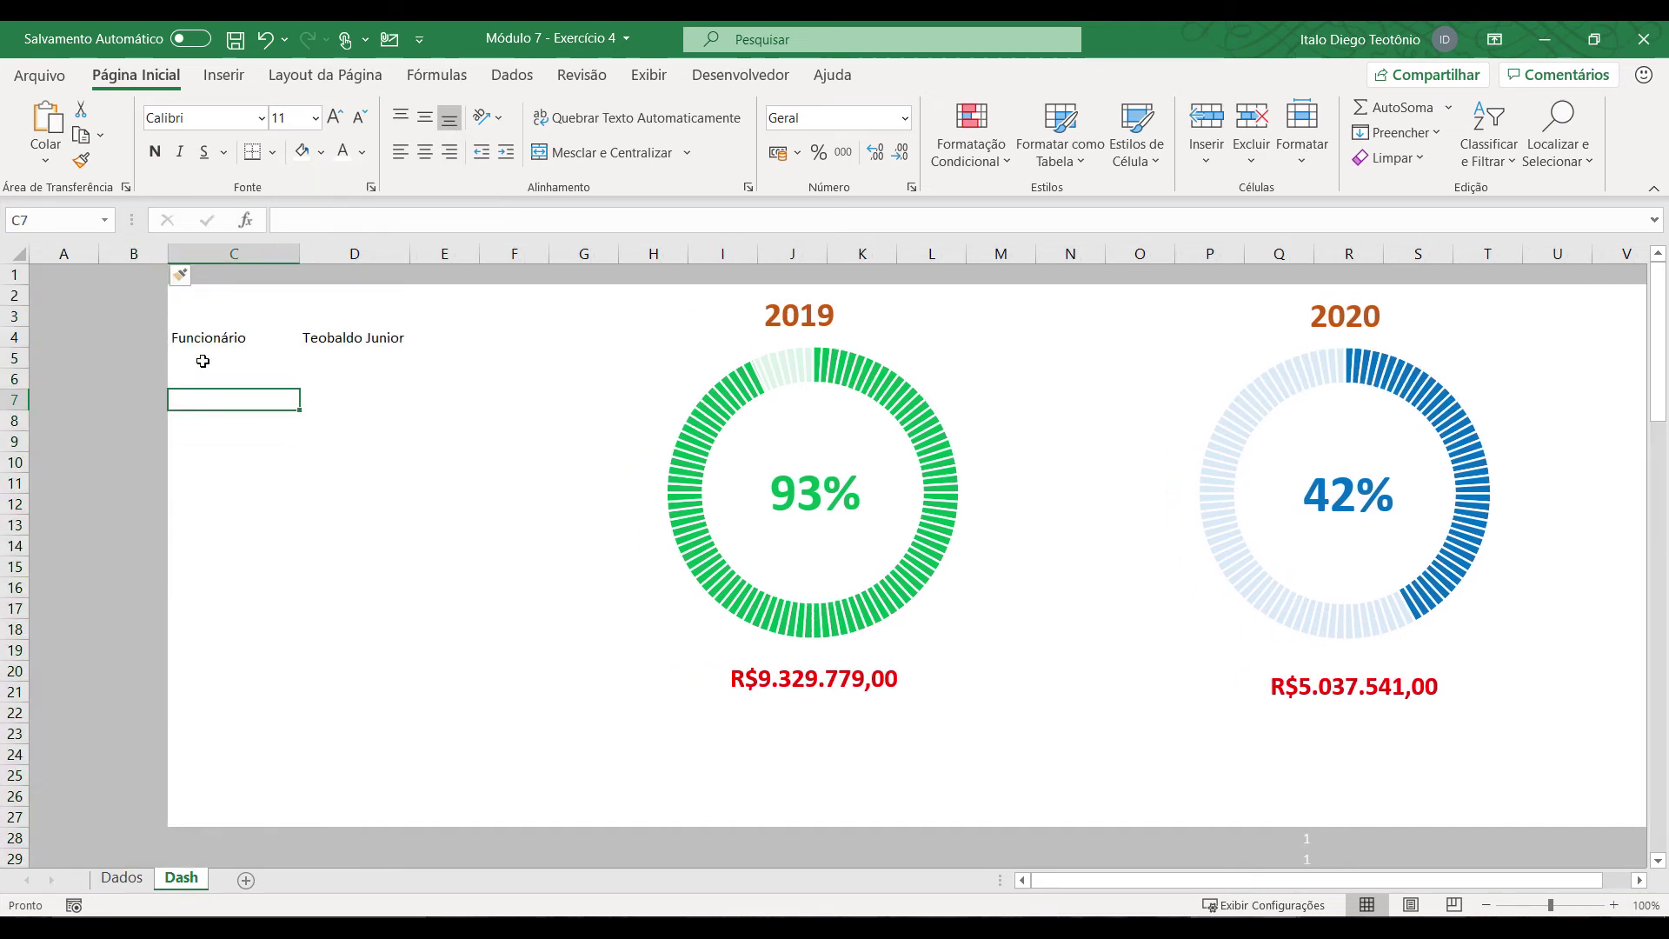
Step: Fill B2:B27 with white and narrow column B to a thin margin before the Funcionário label
drag(155, 303, 126, 817)
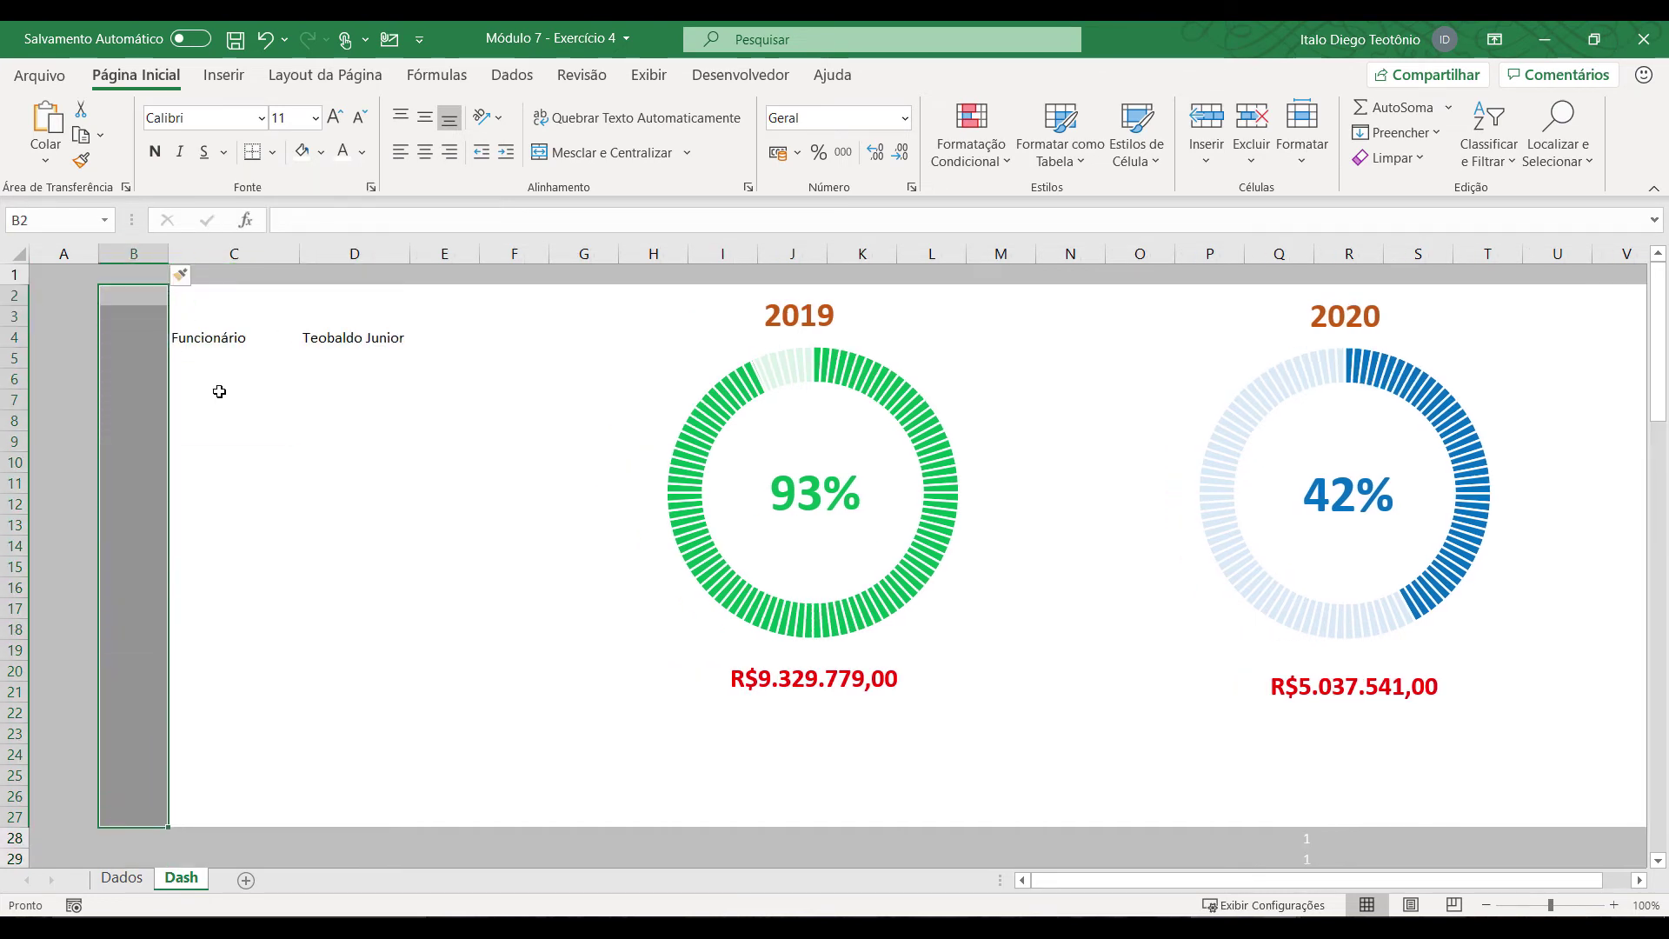
click(306, 160)
click(224, 402)
drag(169, 254, 127, 255)
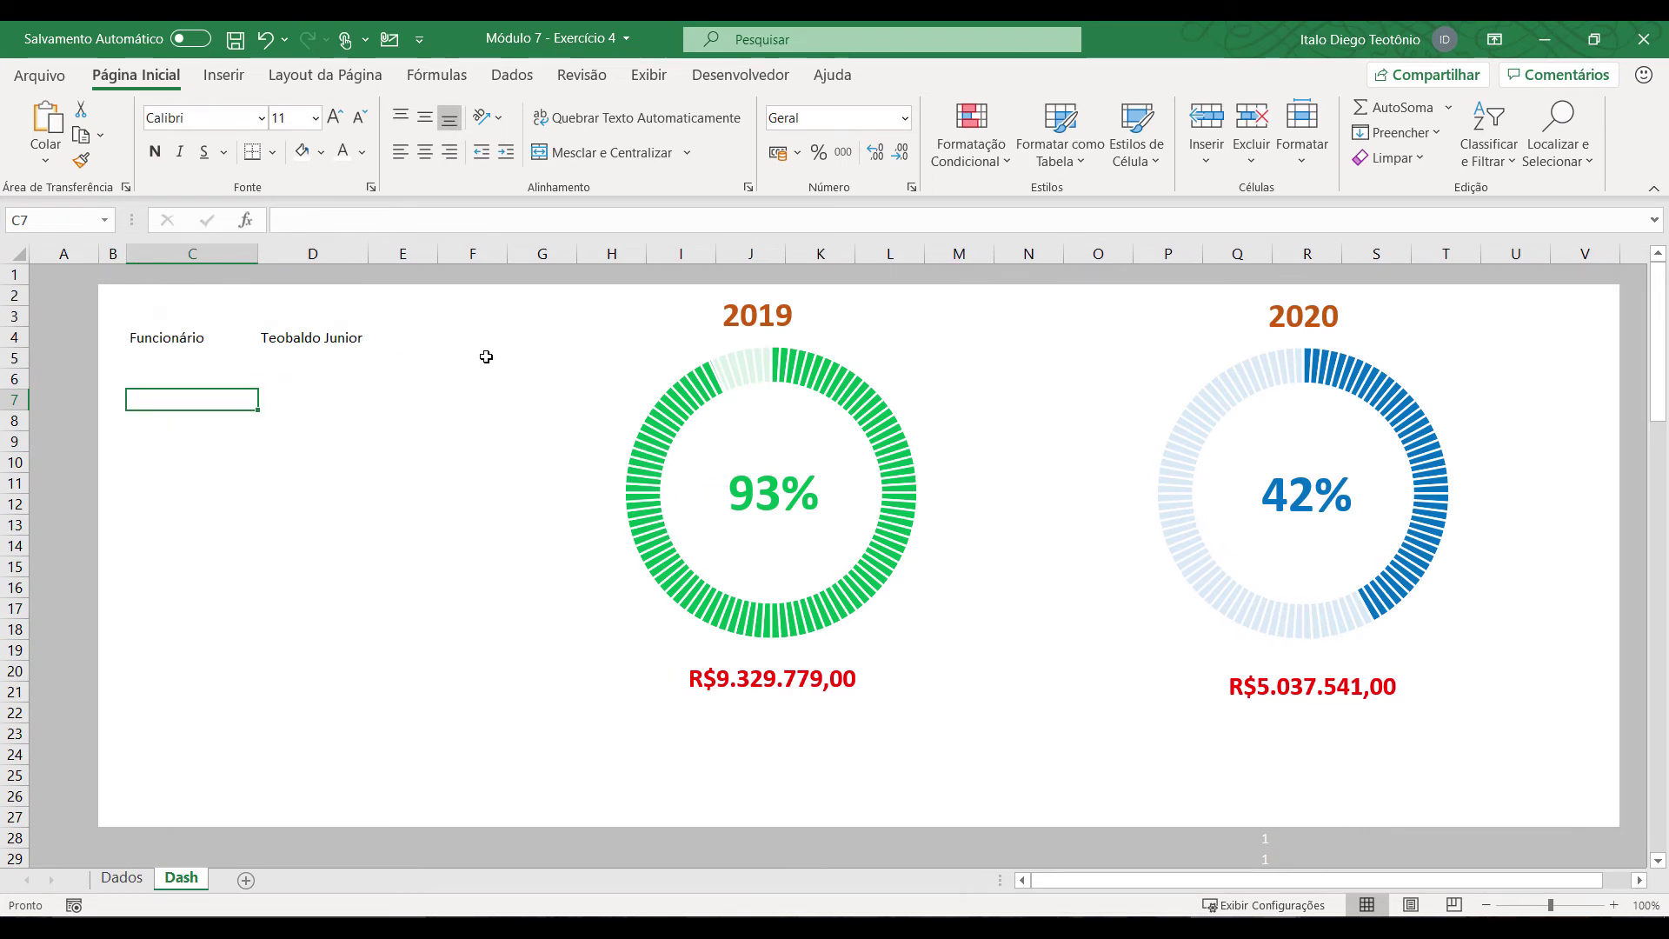
Step: Delete the spare columns F and G between the employee name and the 2019 chart
drag(472, 253, 521, 253)
right_click(521, 254)
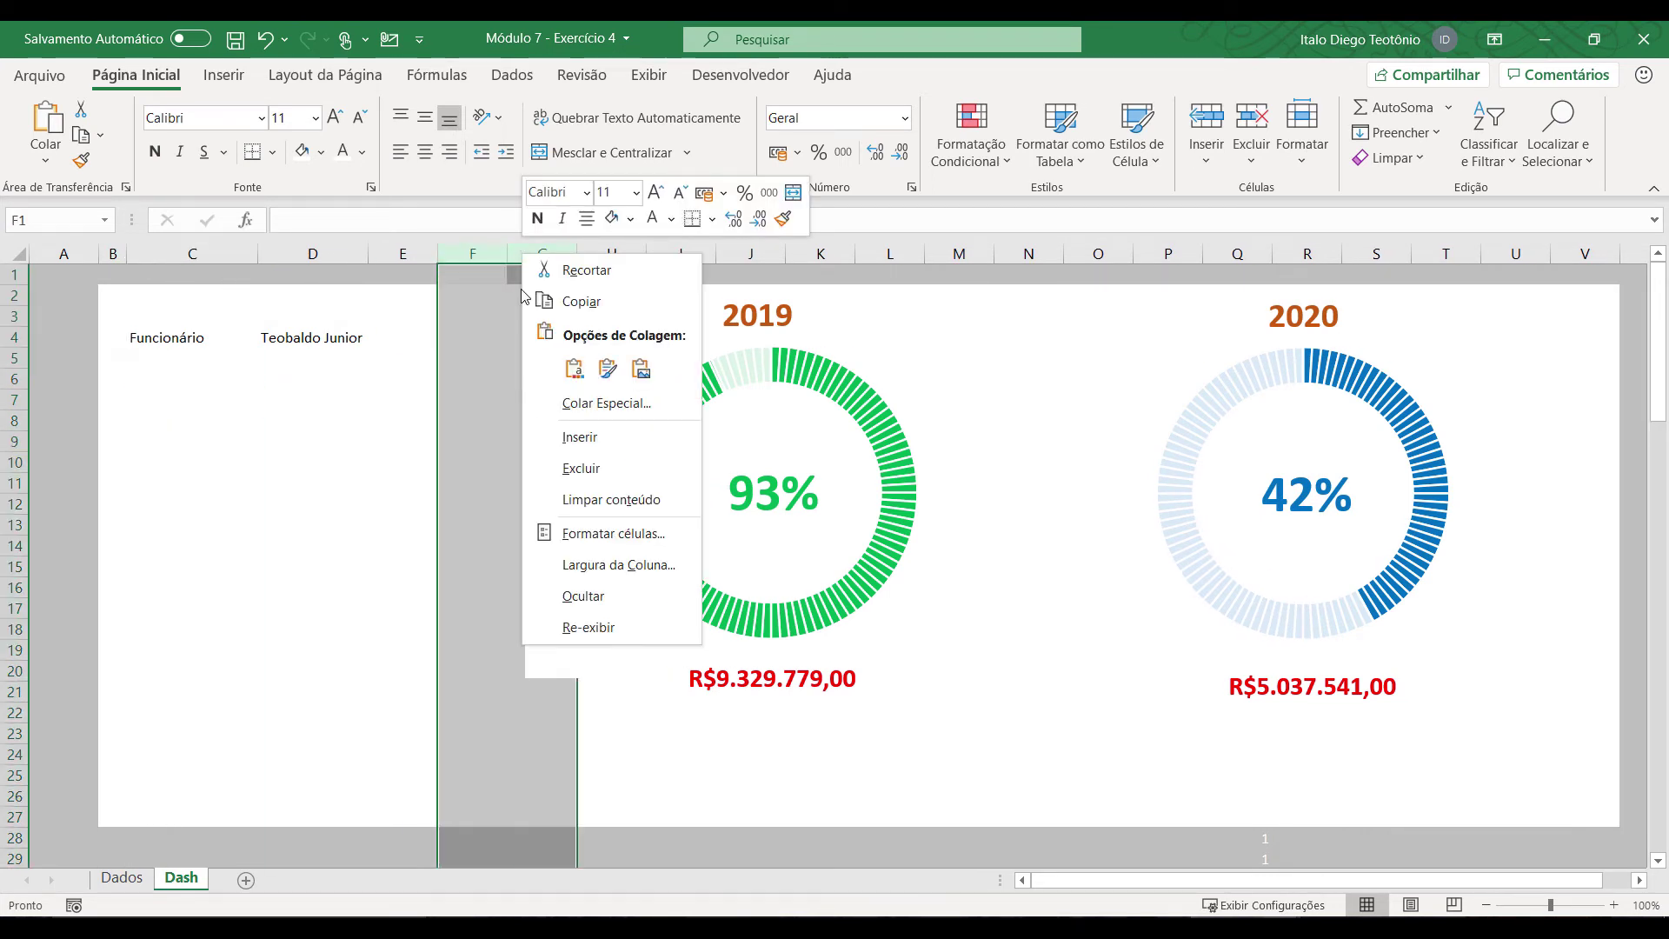
click(570, 471)
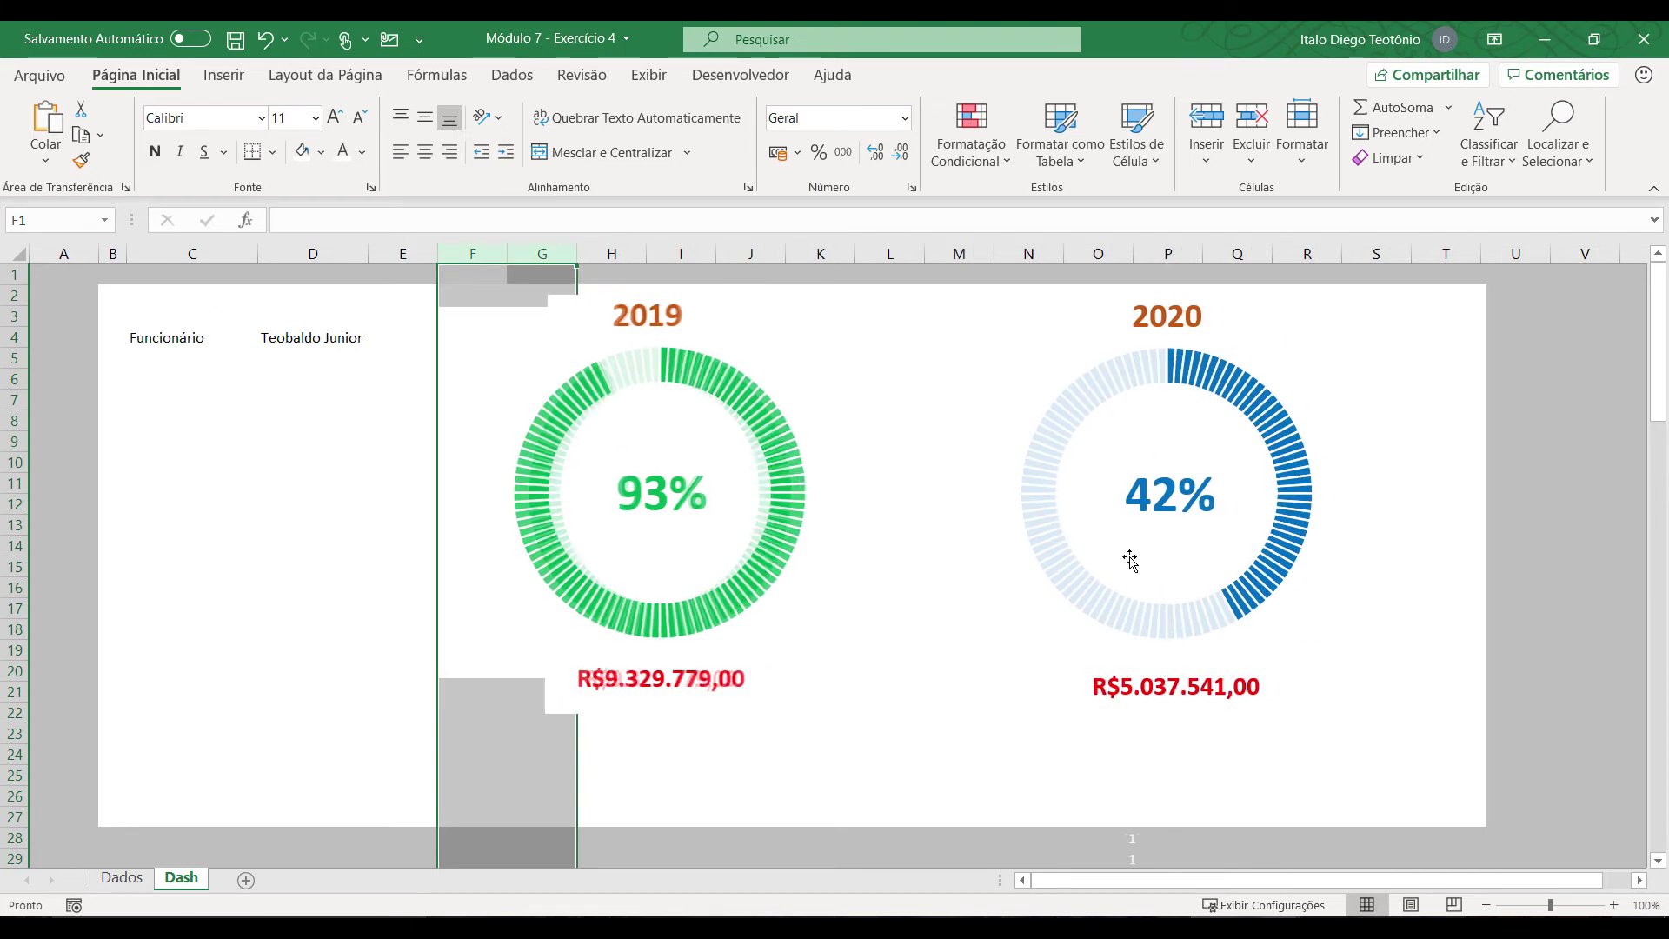
Step: Hide the helper values in O28:O102 by setting their font colour to the sheet background's medium grey
click(1123, 836)
drag(1123, 836, 1120, 838)
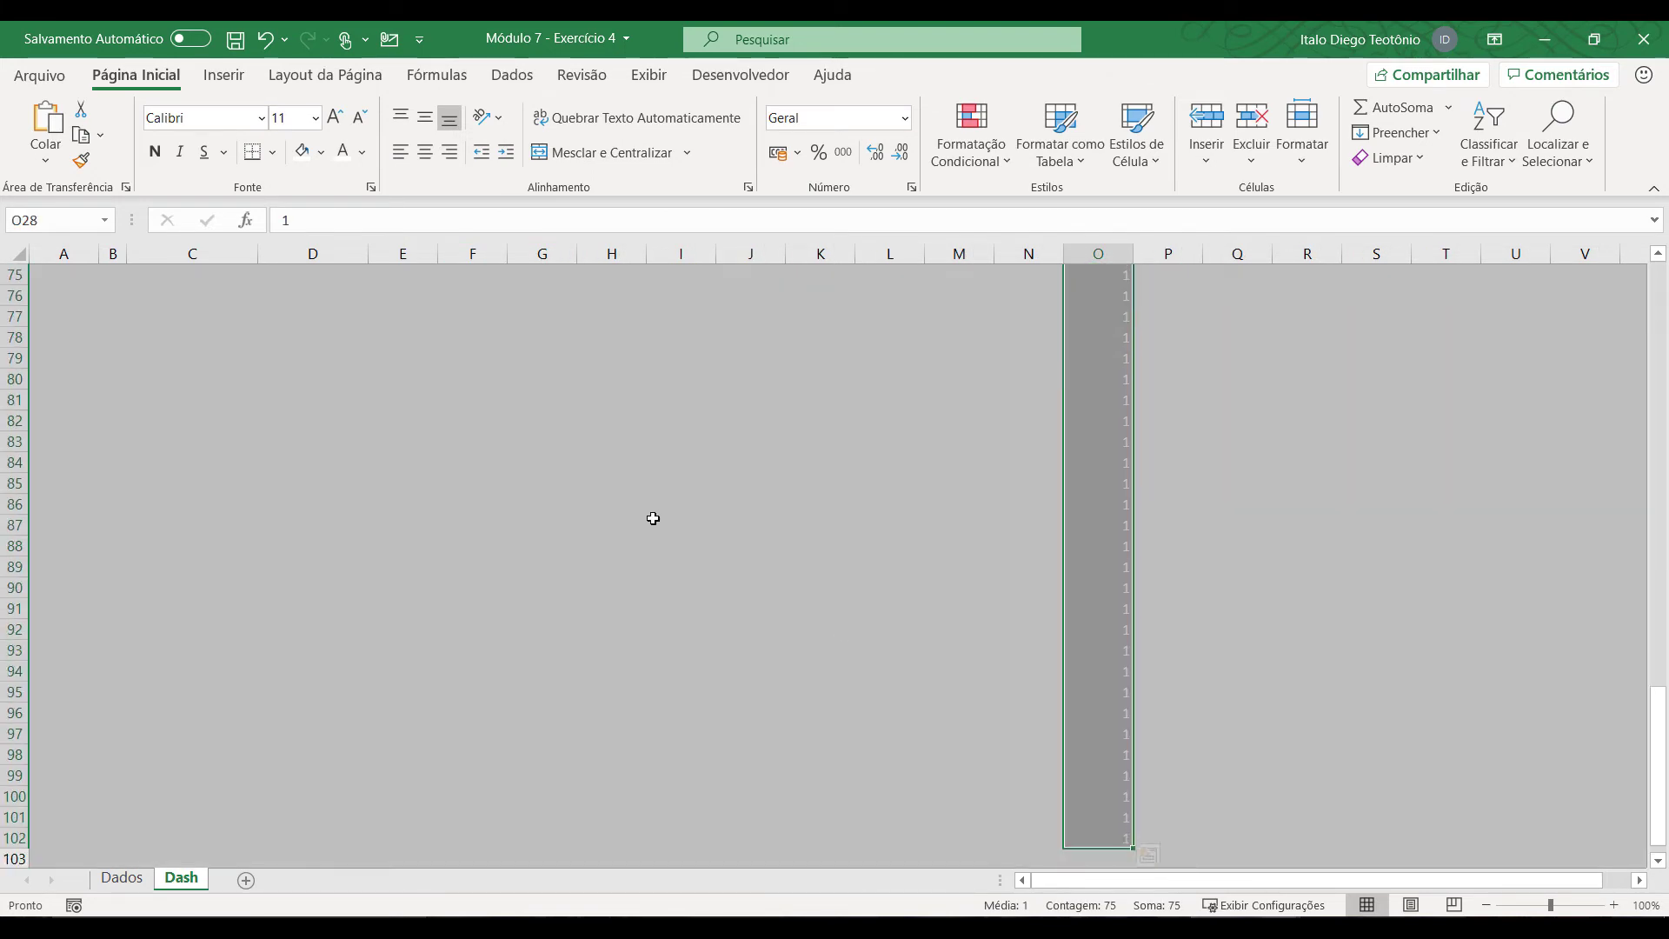
click(321, 152)
click(300, 280)
click(363, 152)
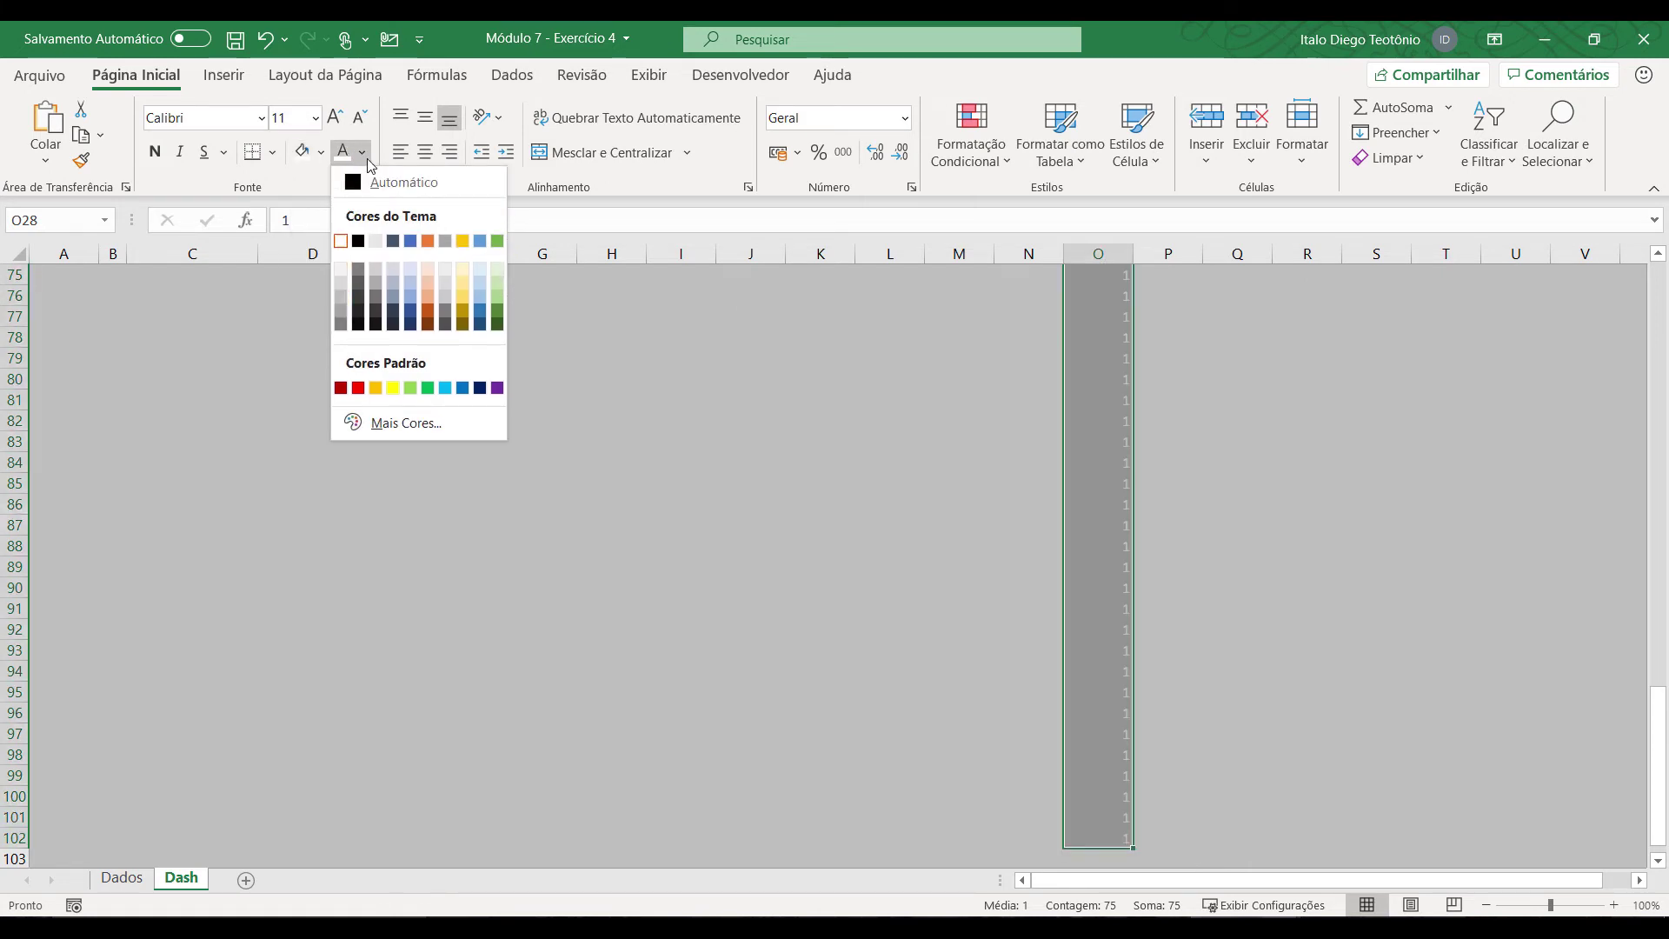
click(343, 301)
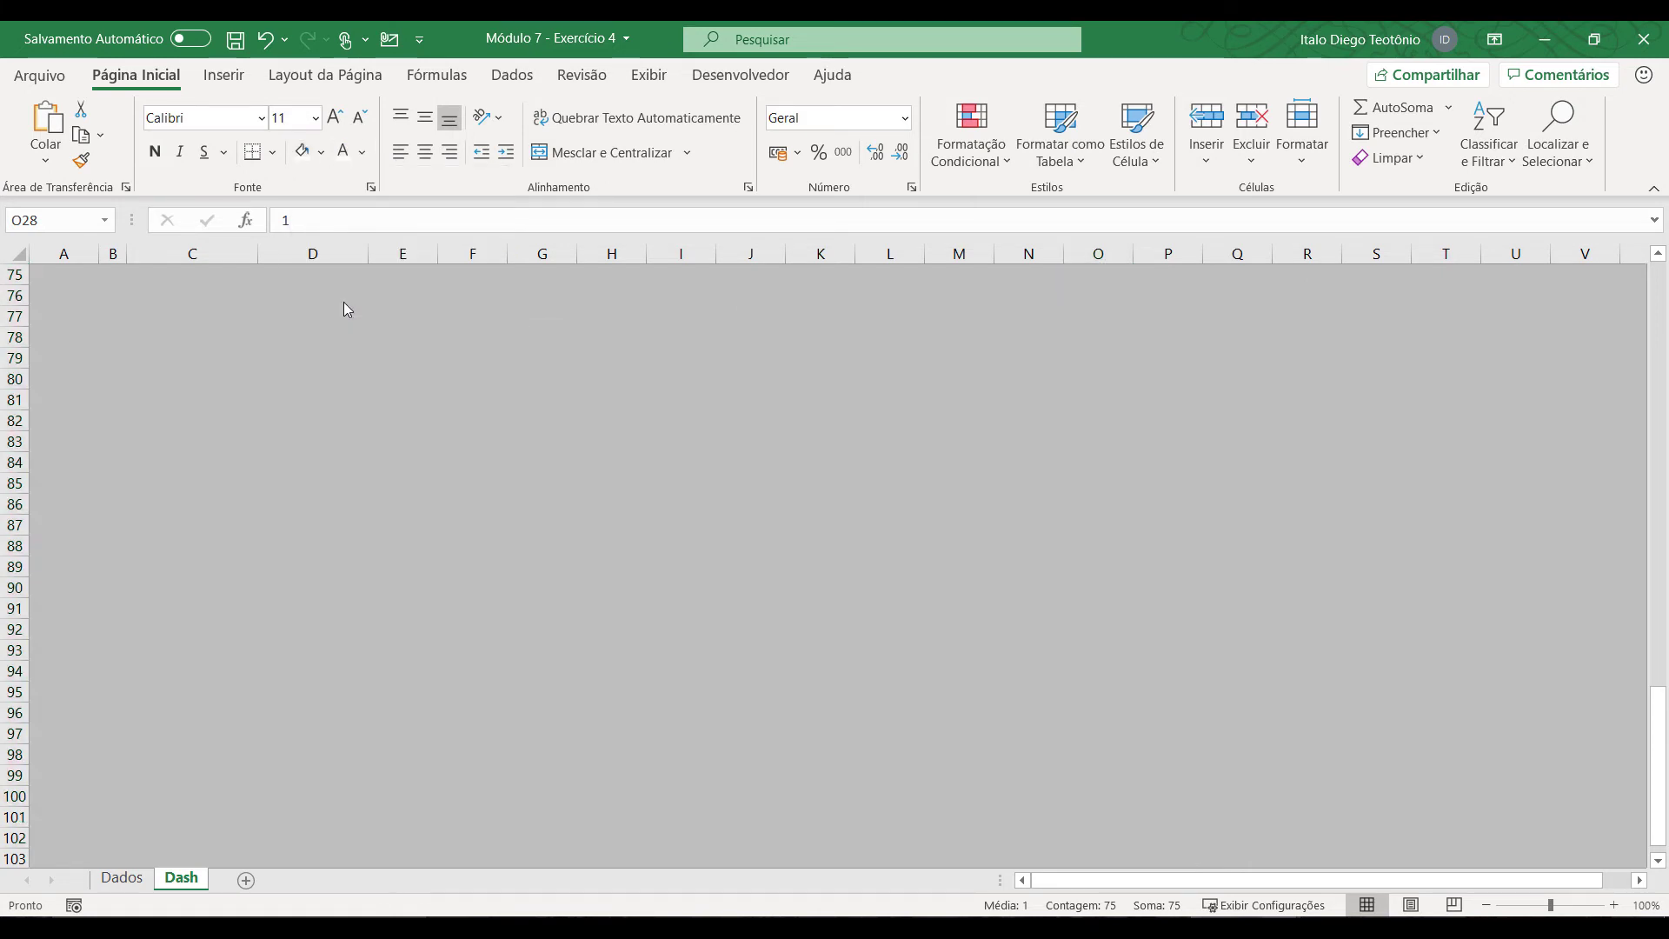
scroll(469, 361, up, 20)
click(540, 587)
scroll(542, 596, up, 5)
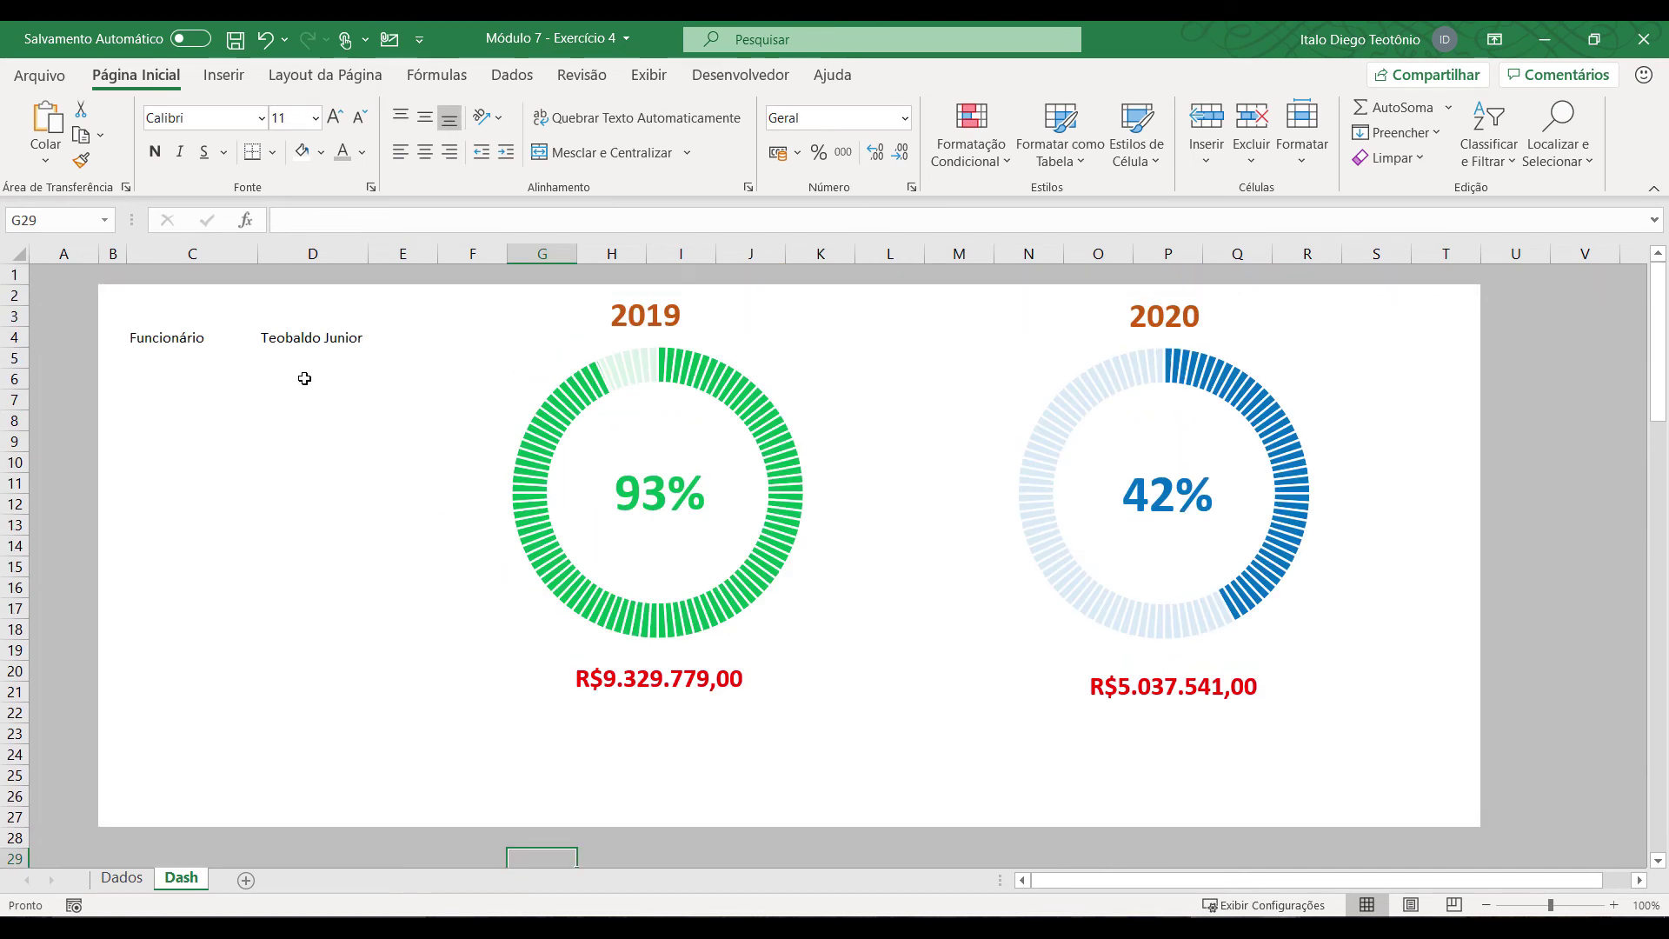
Step: Move the grouped 2019 and 2020 doughnut charts slightly down and right within the white dashboard area
drag(529, 425, 575, 453)
drag(1150, 454, 1180, 480)
drag(667, 471, 680, 471)
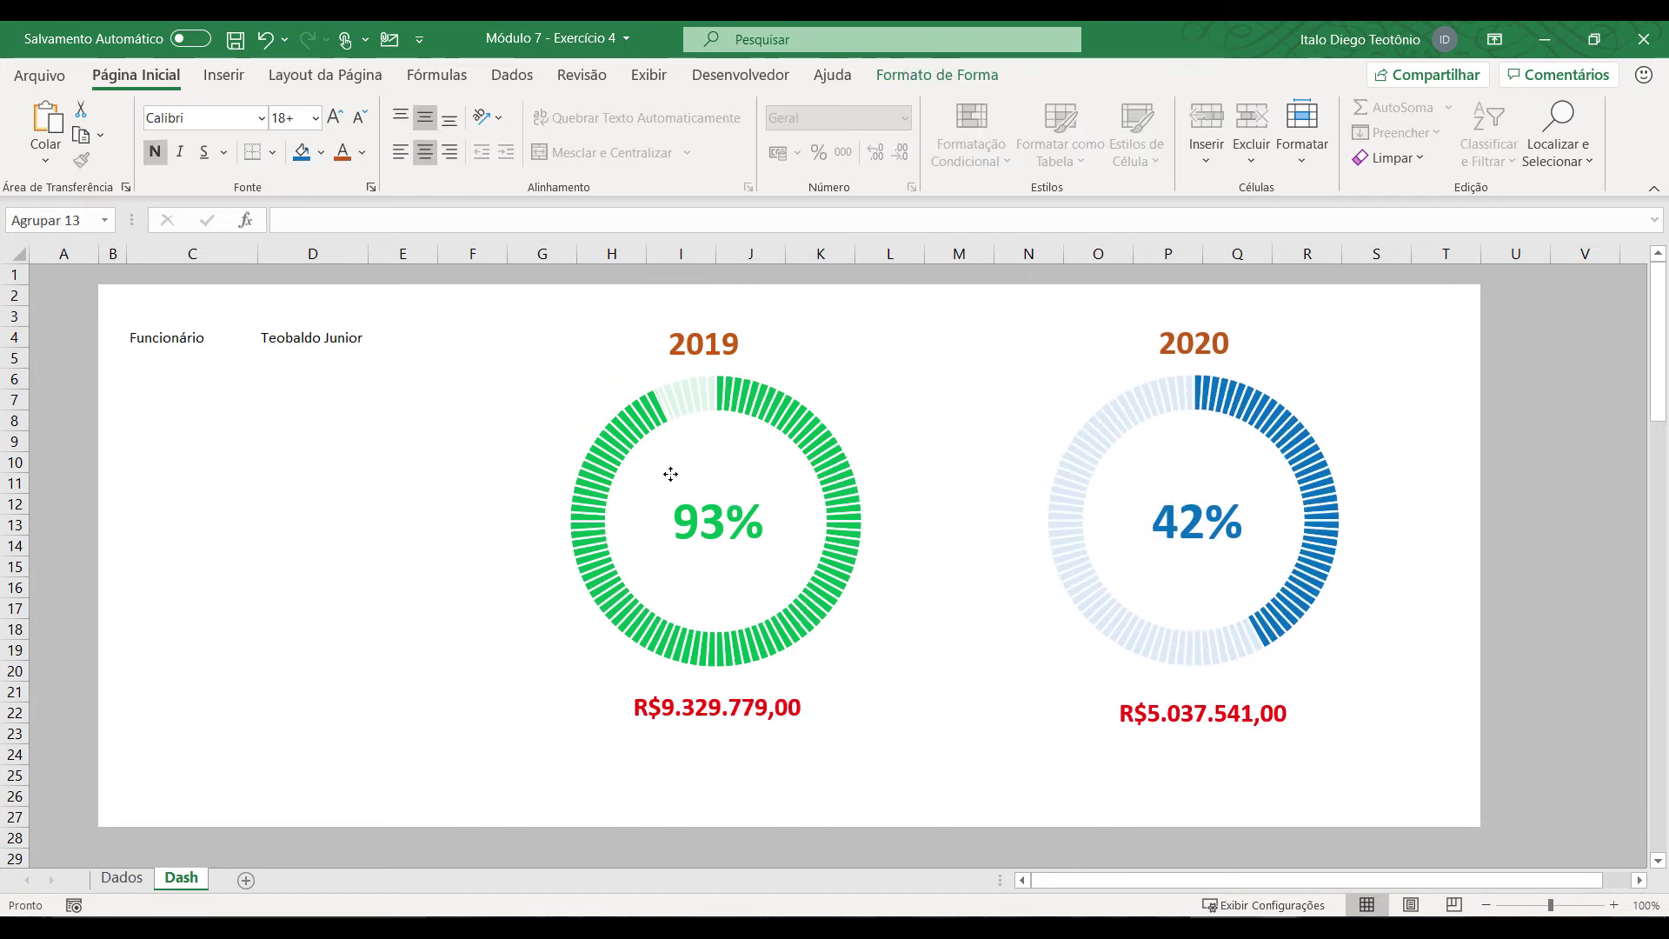
click(352, 652)
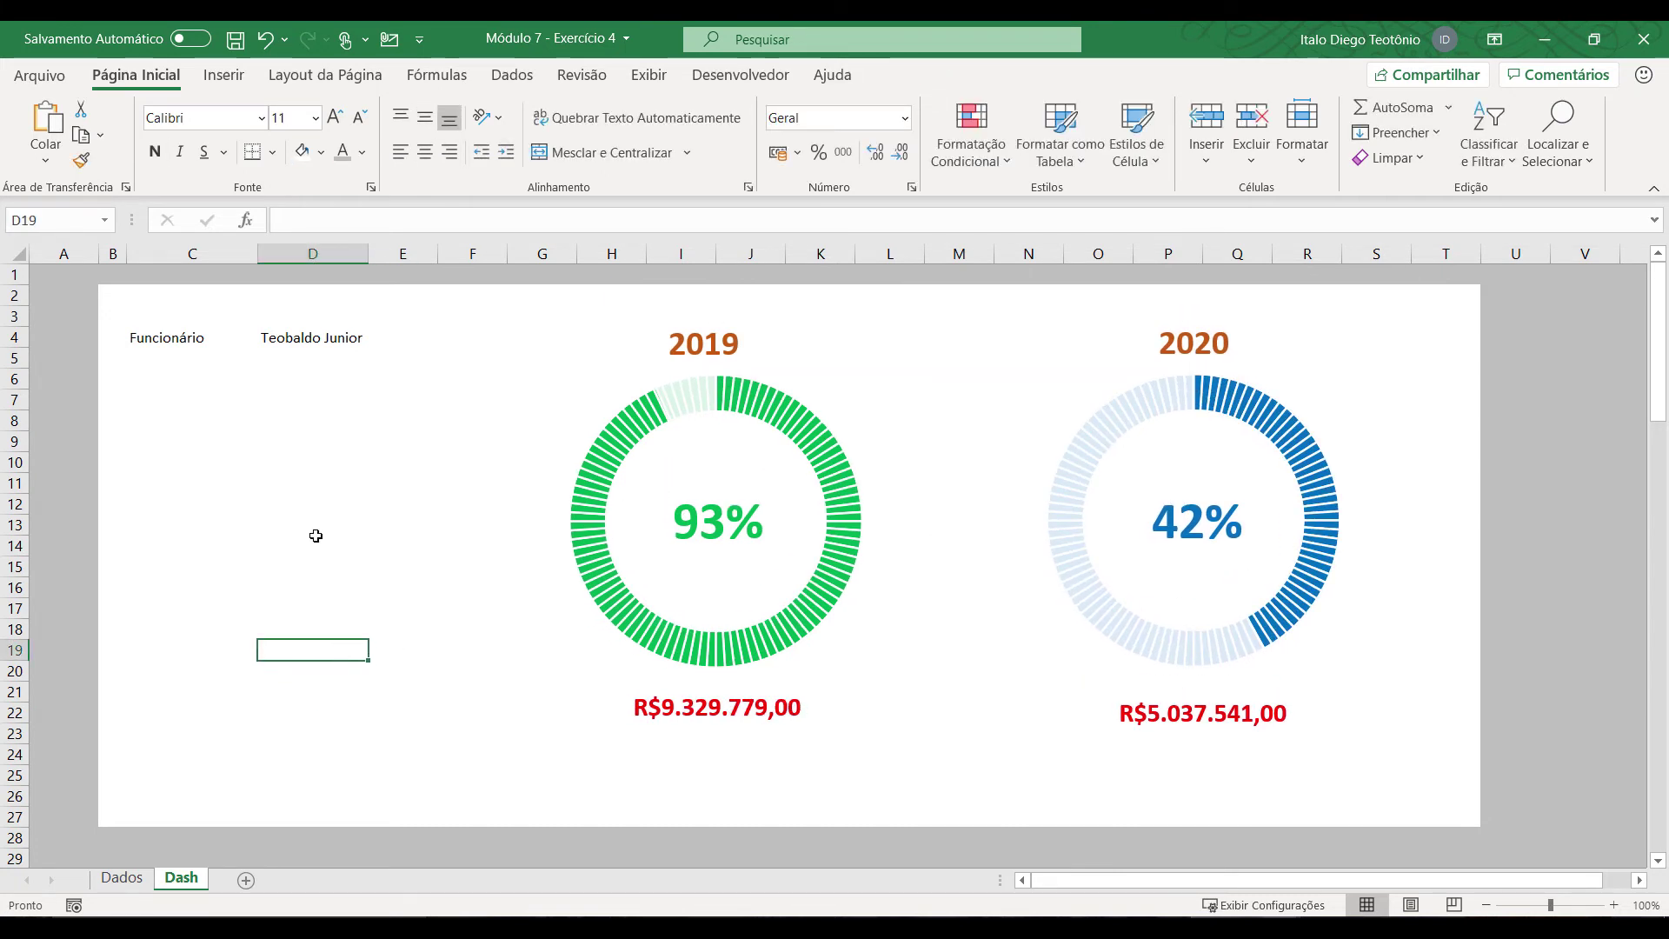
Step: Draw a rounded rectangle about 6.1 cm wide and 2.1 cm high below the Funcionário label
click(220, 76)
click(274, 155)
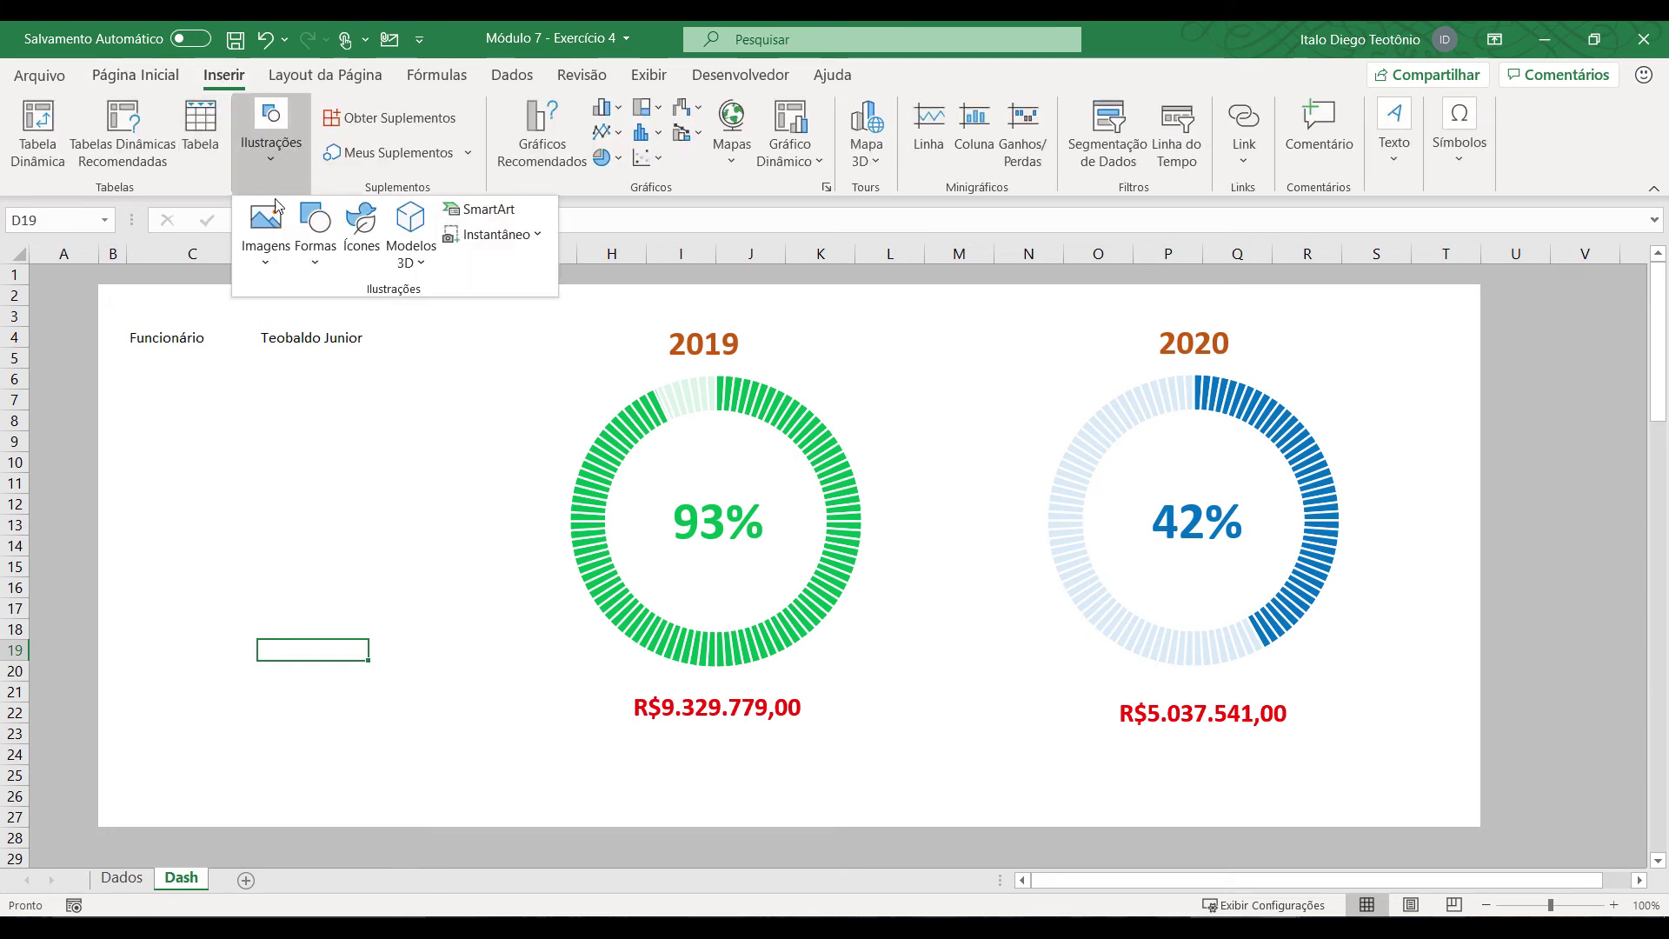
click(306, 269)
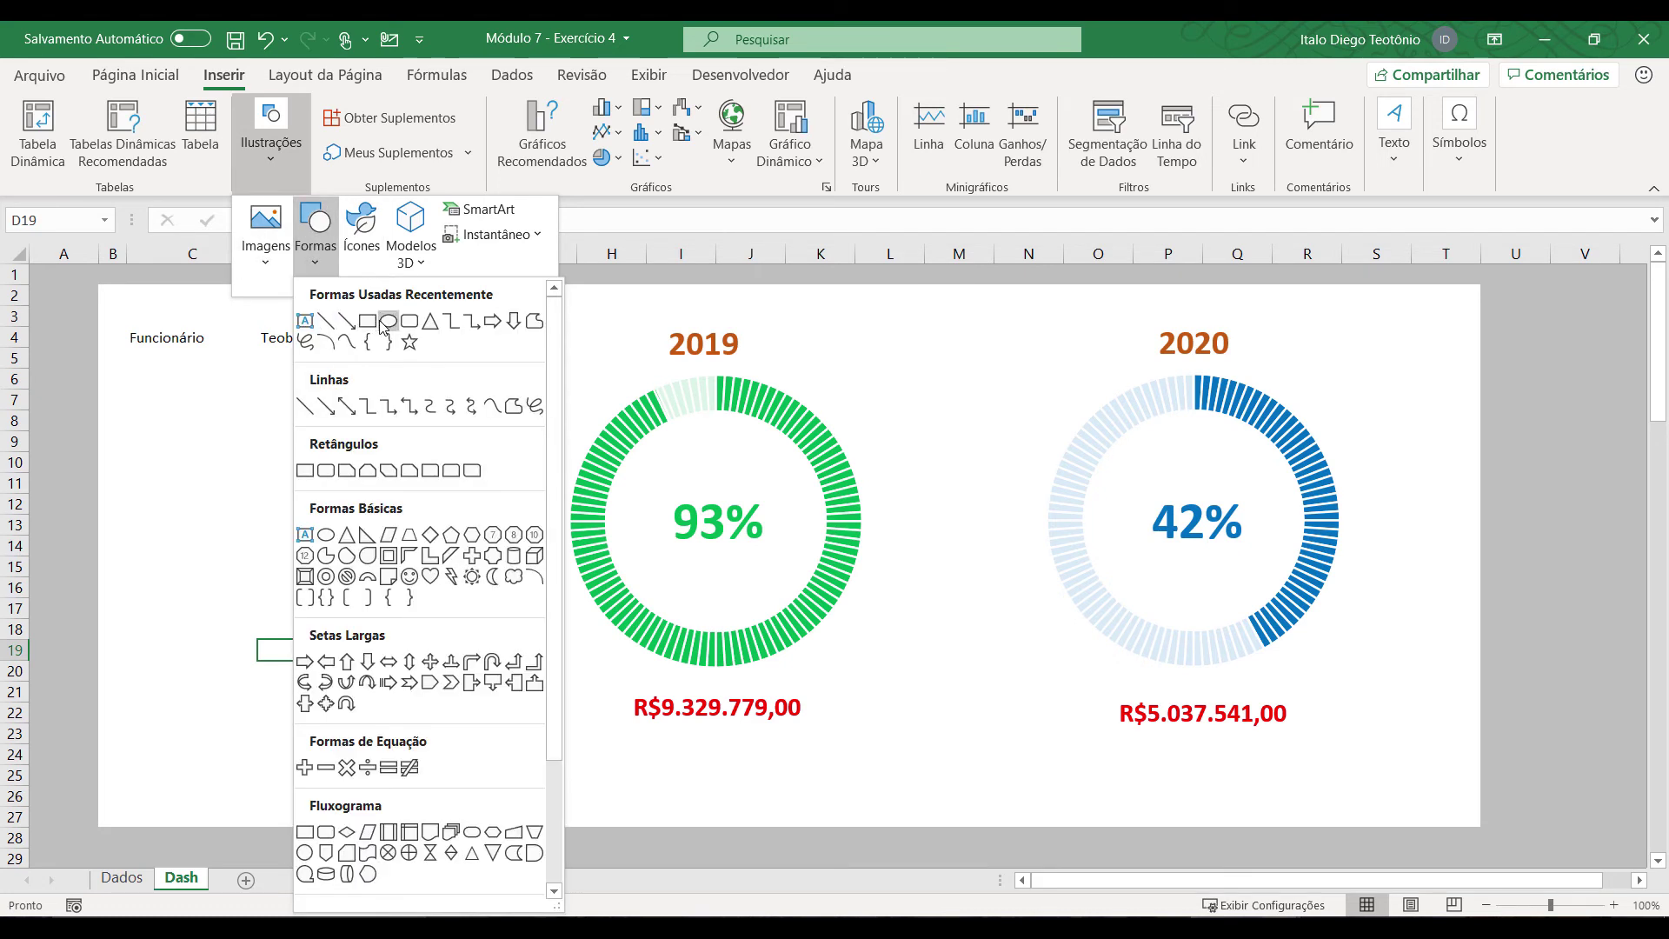
click(409, 322)
drag(162, 462, 414, 546)
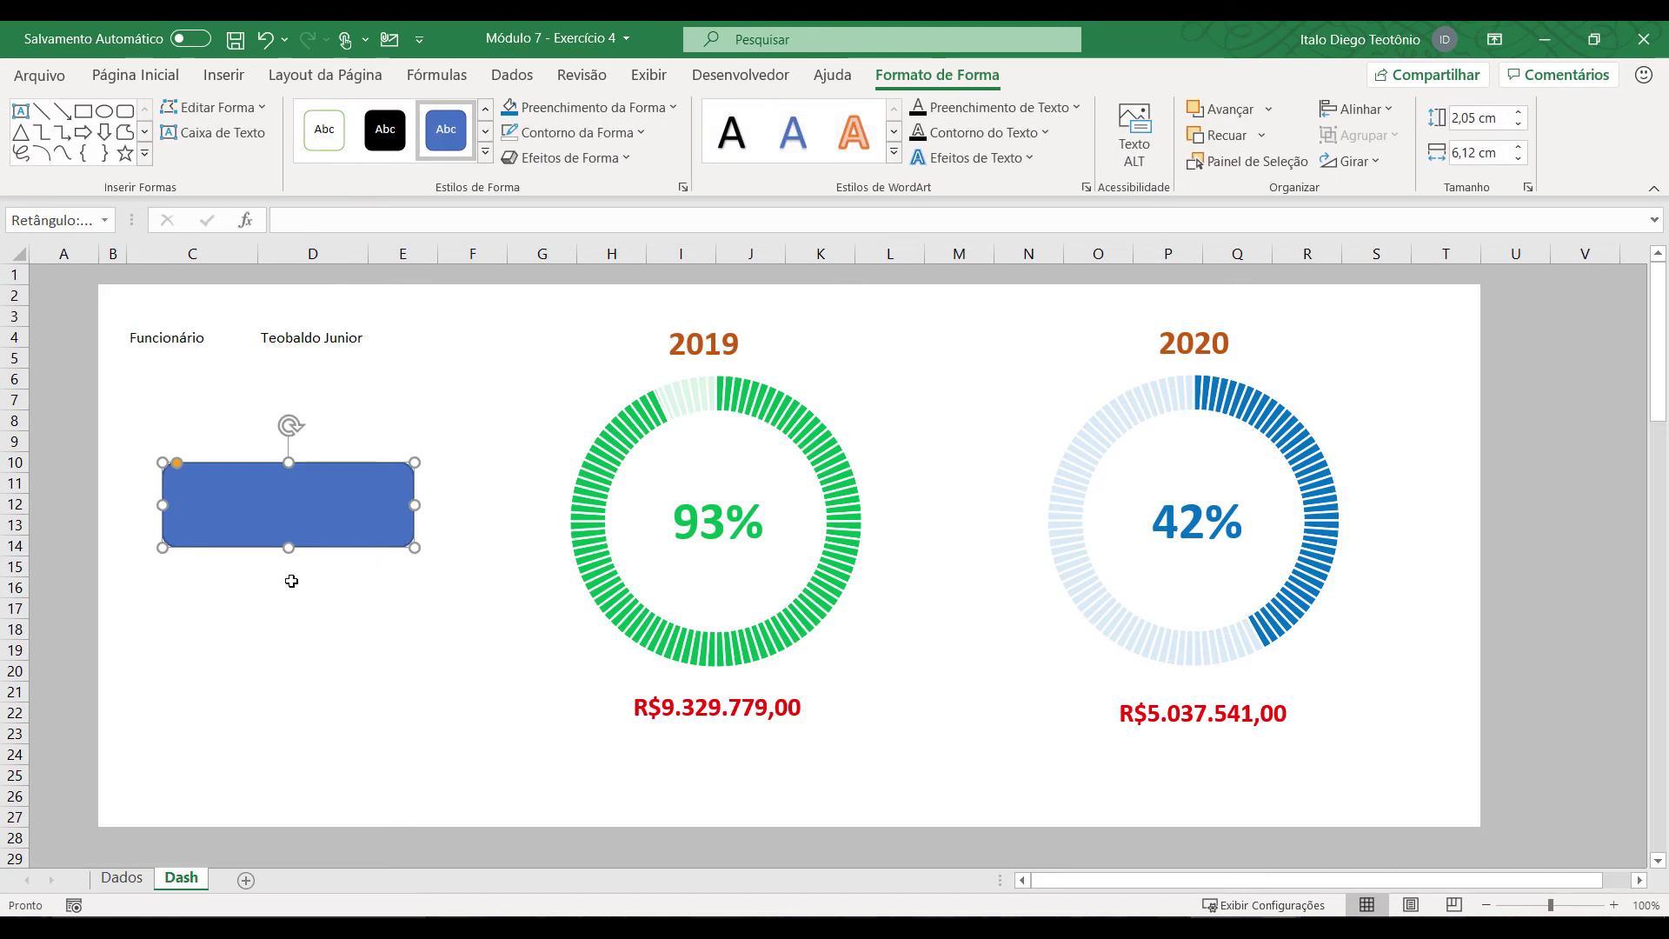
drag(326, 476, 331, 429)
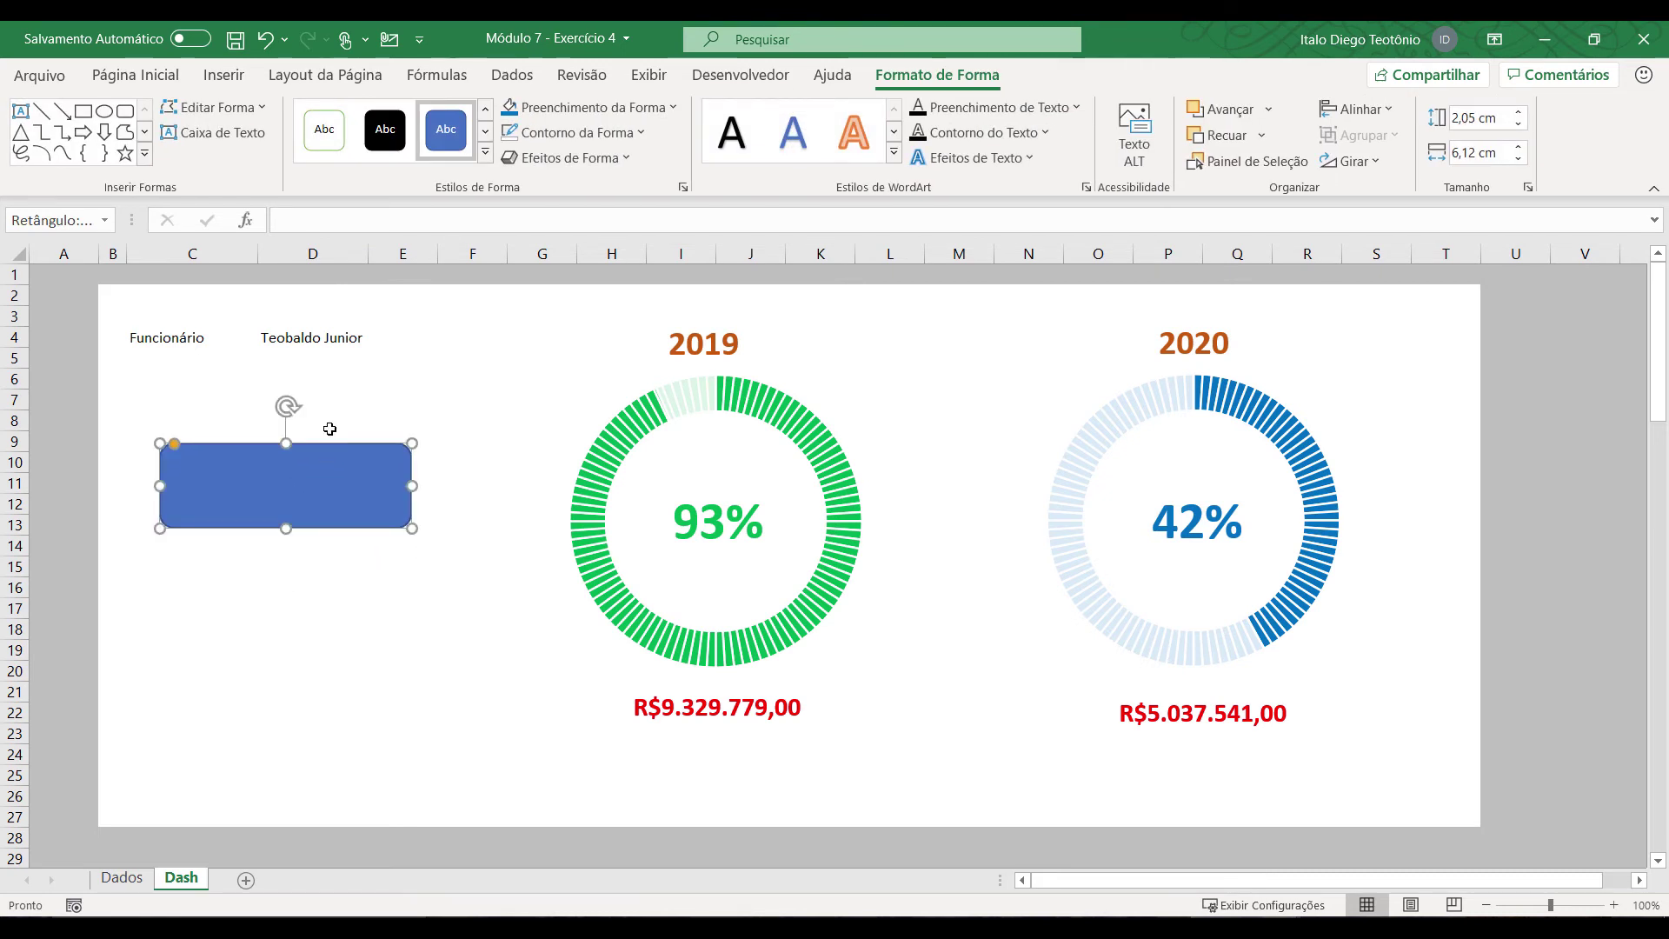
Step: Apply a borderless green gradient theme style to the rounded rectangle and place a copy of it directly below
click(614, 116)
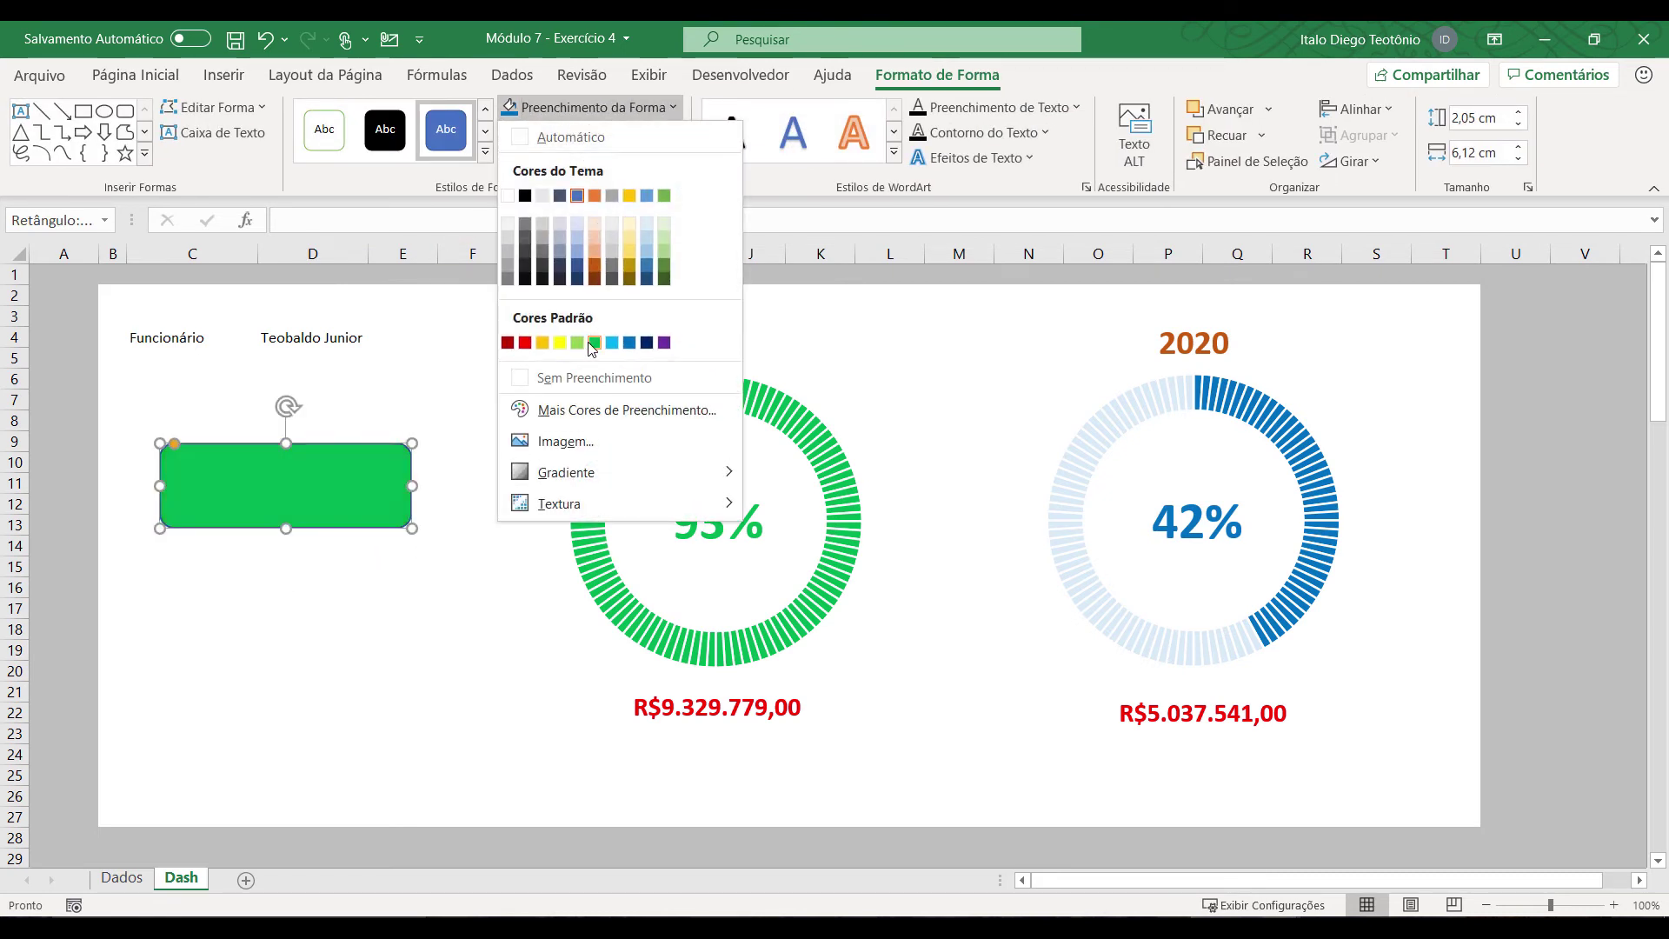
click(608, 338)
click(485, 153)
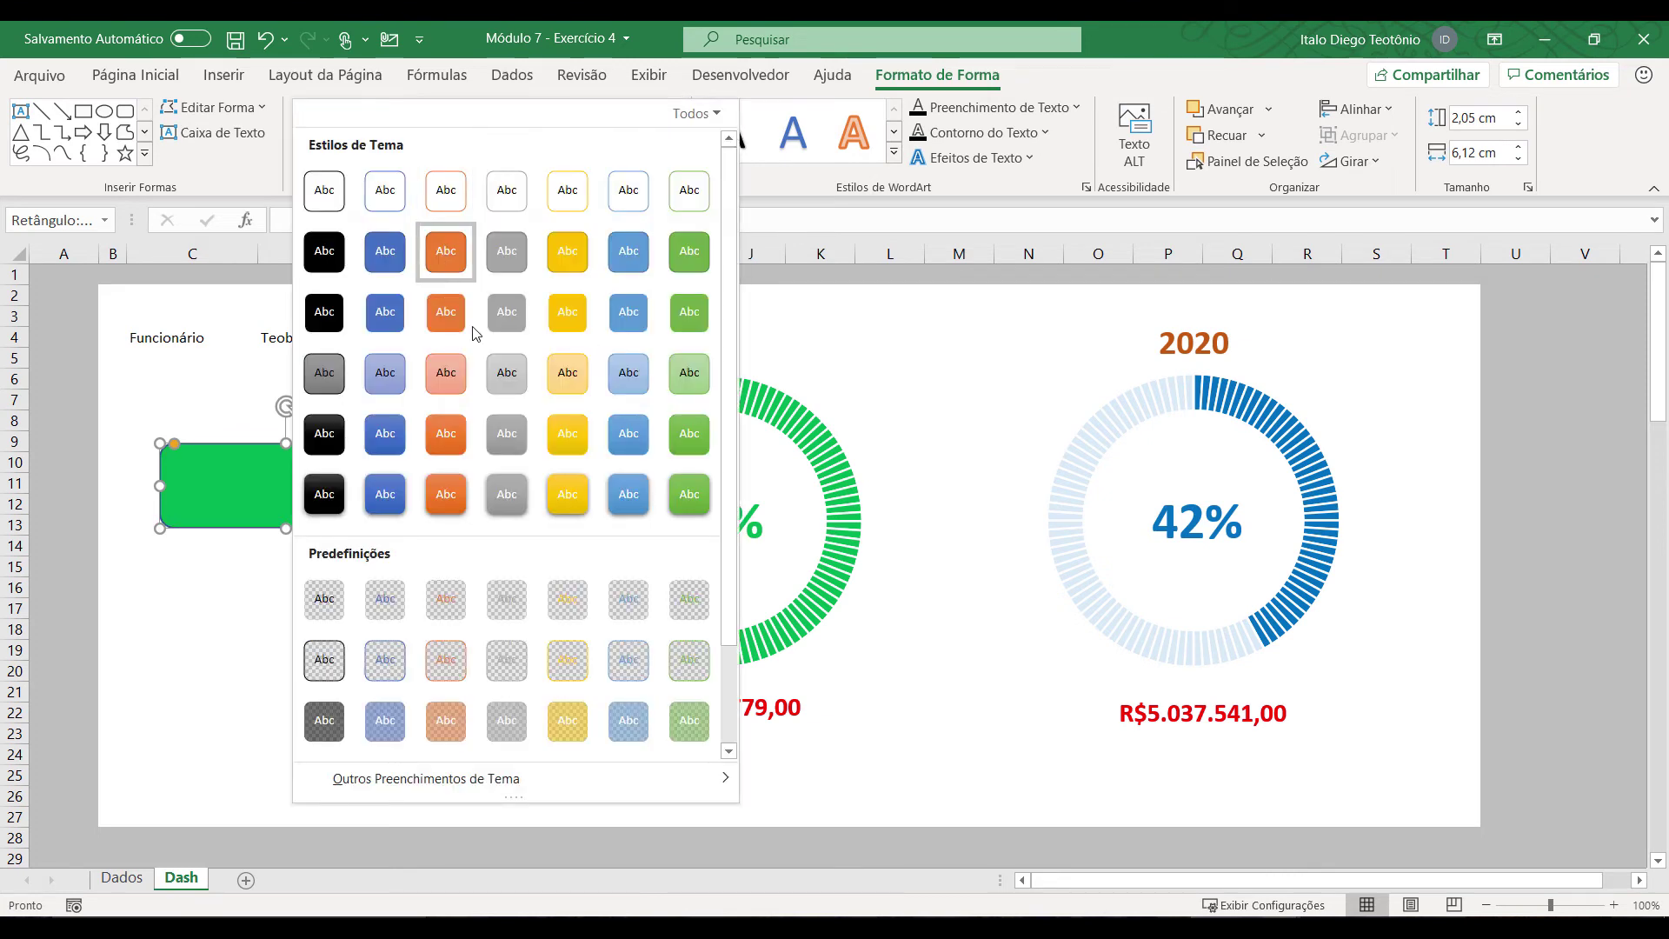
click(670, 458)
drag(365, 506, 353, 629)
Step: Fill the upper rounded rectangle with standard green and the lower one with standard blue
click(370, 470)
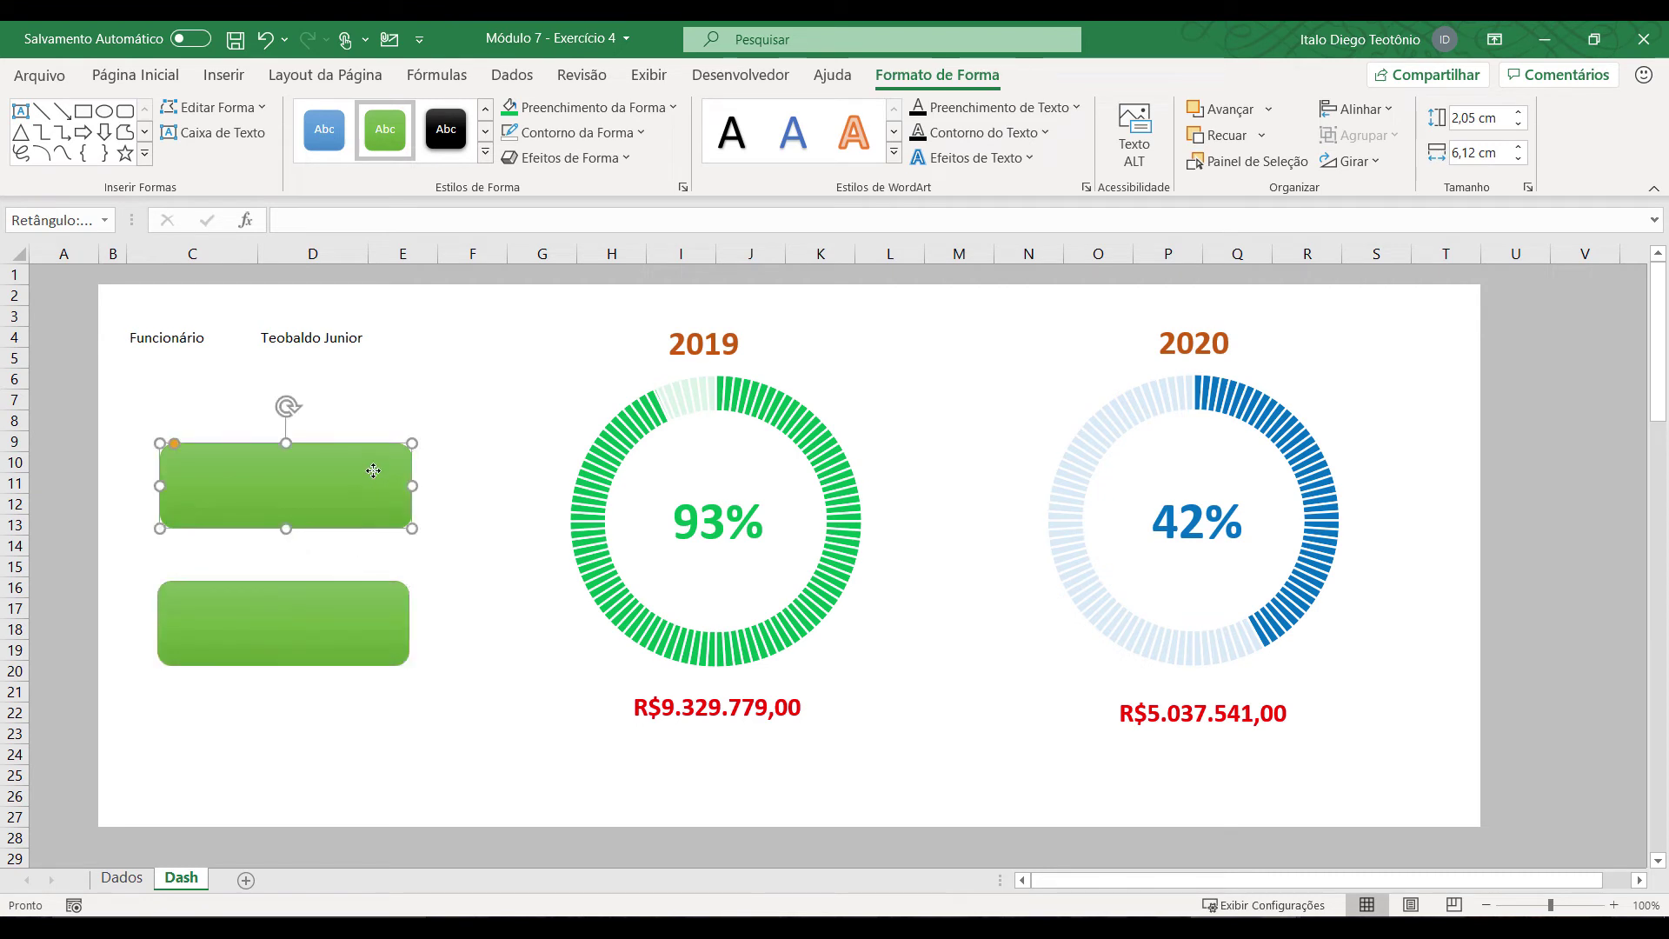
click(511, 107)
click(369, 617)
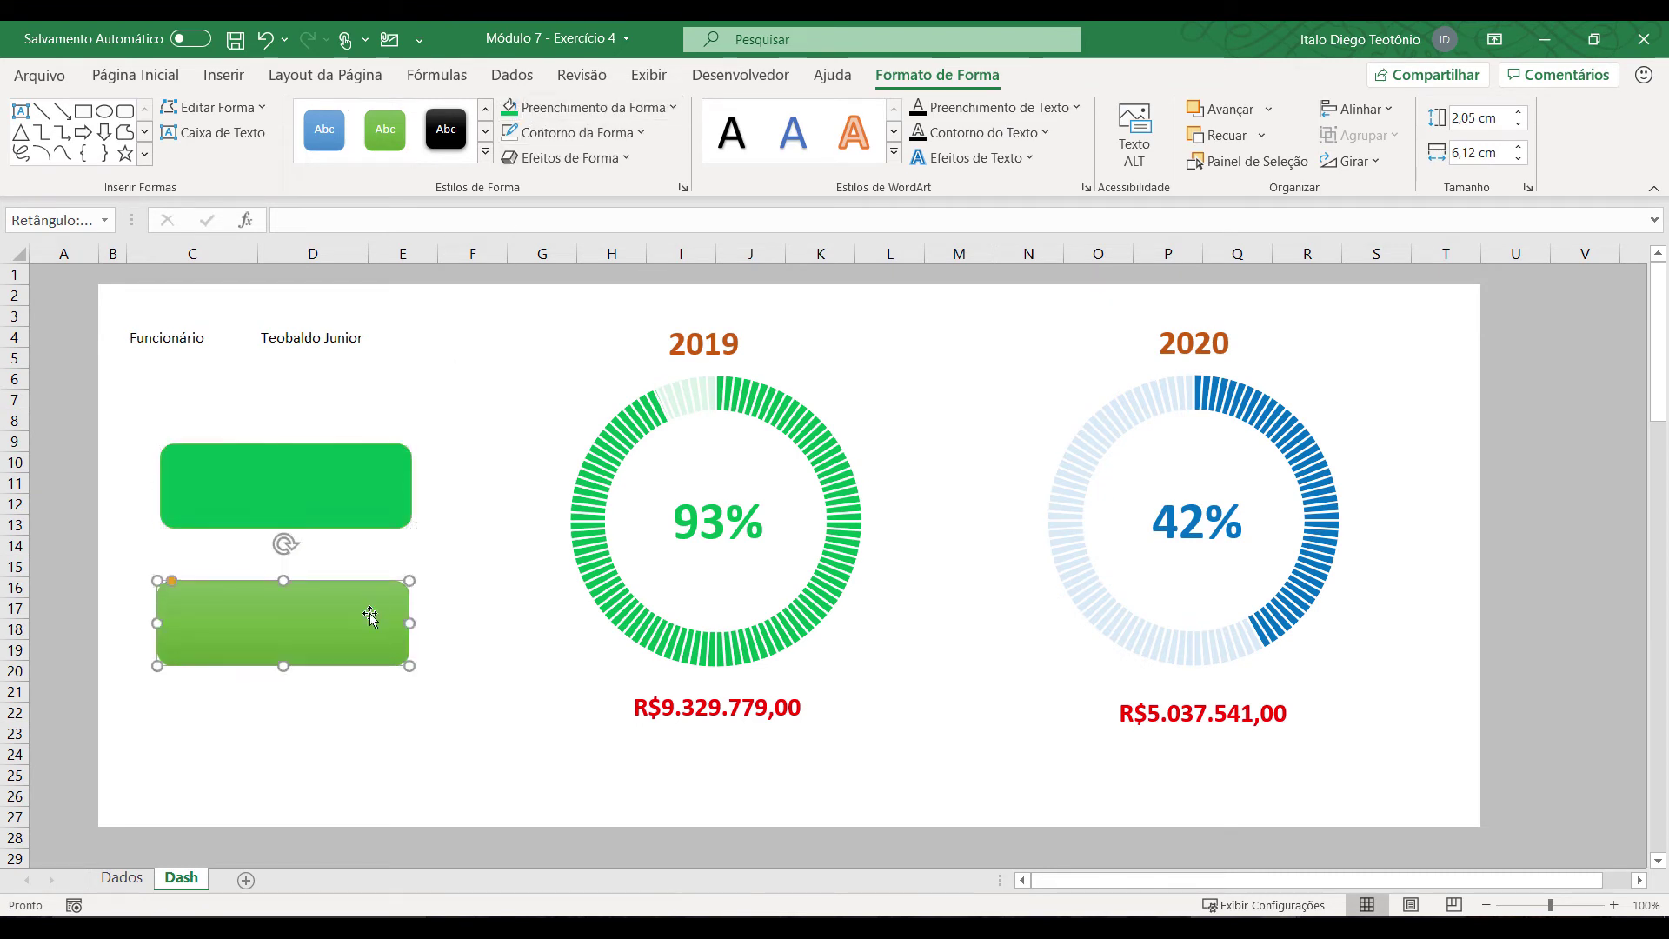
click(658, 107)
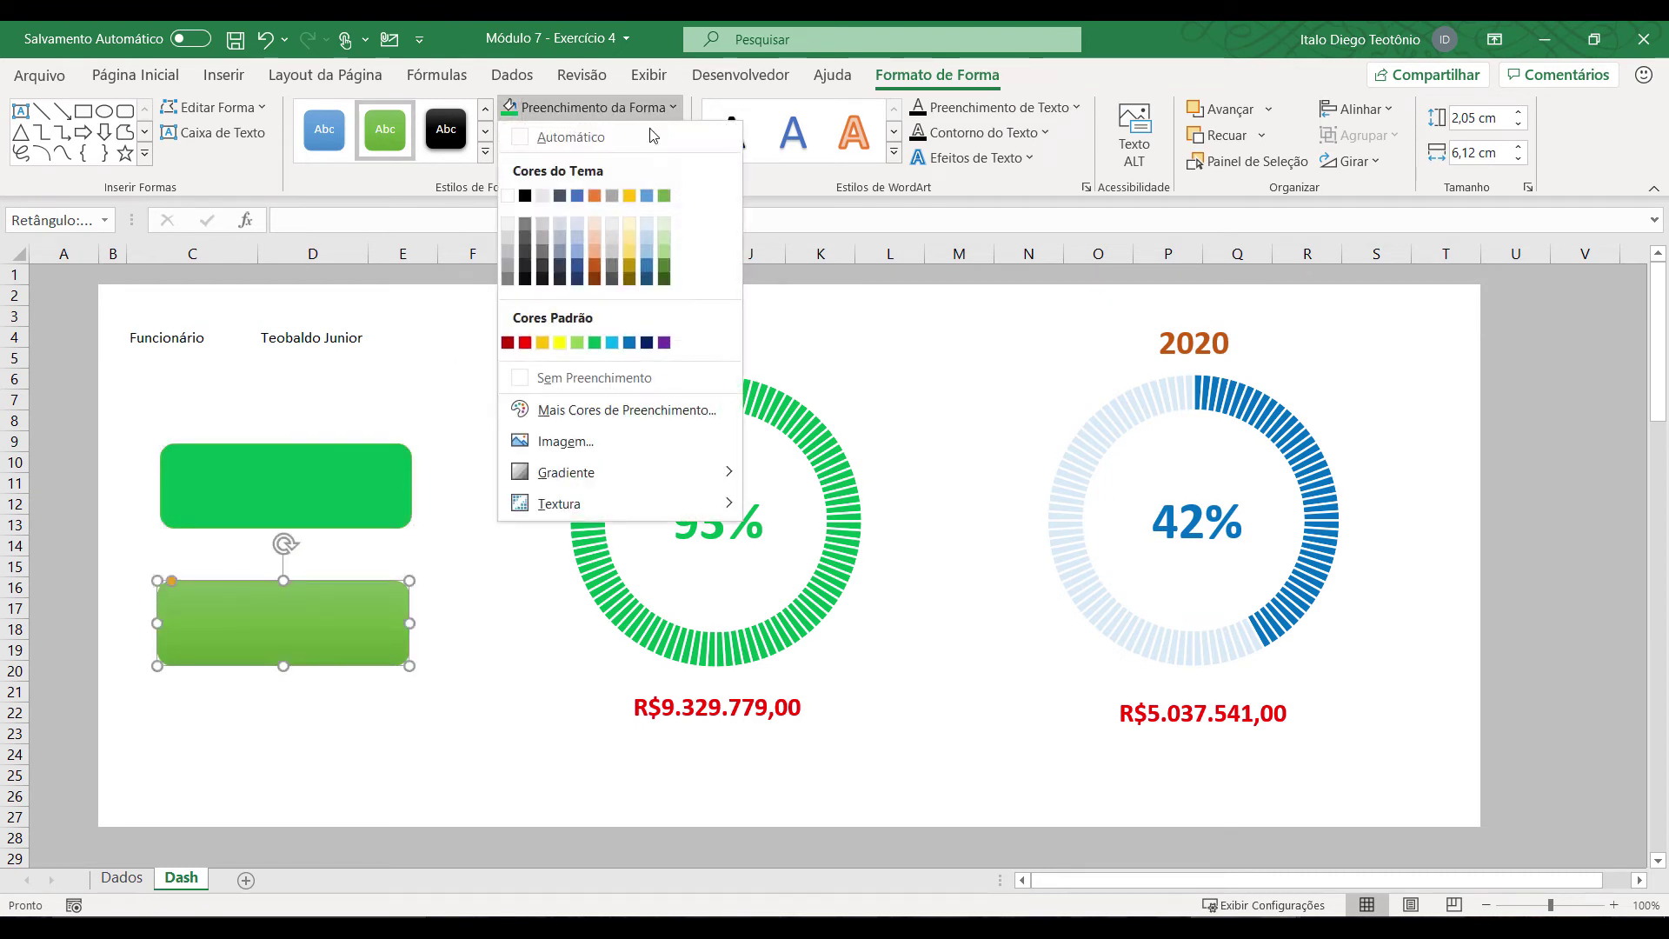
click(630, 341)
click(434, 688)
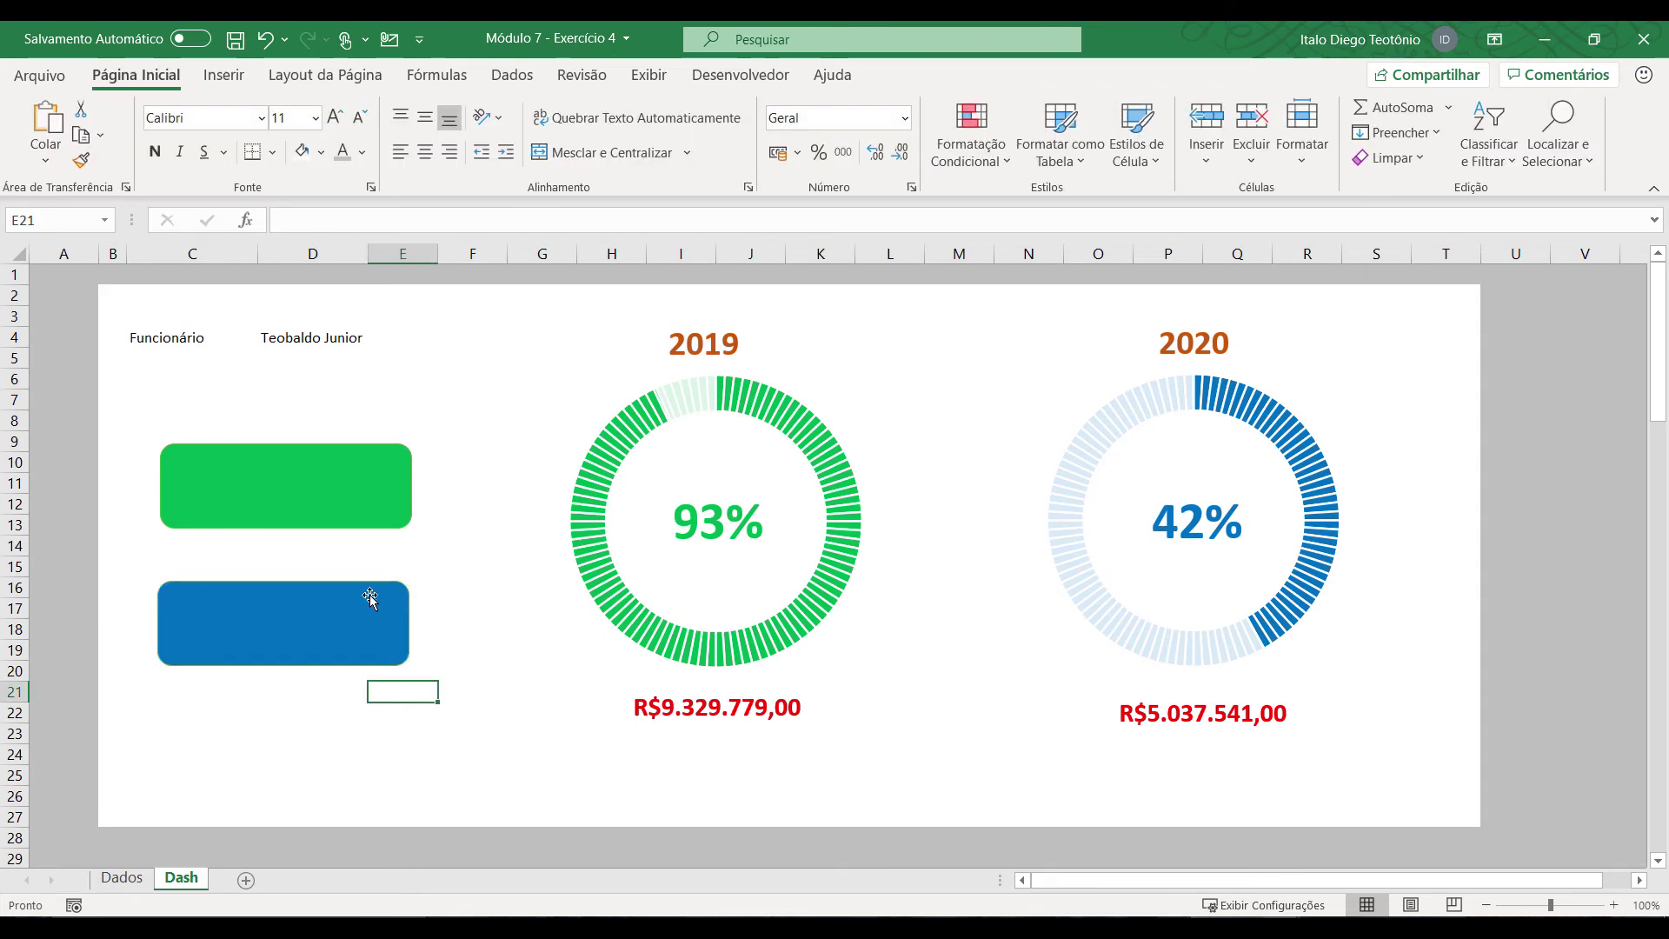
Step: Link the green rectangle's text to the 2019 Meta Valor with the formula =Dados!G15
click(346, 491)
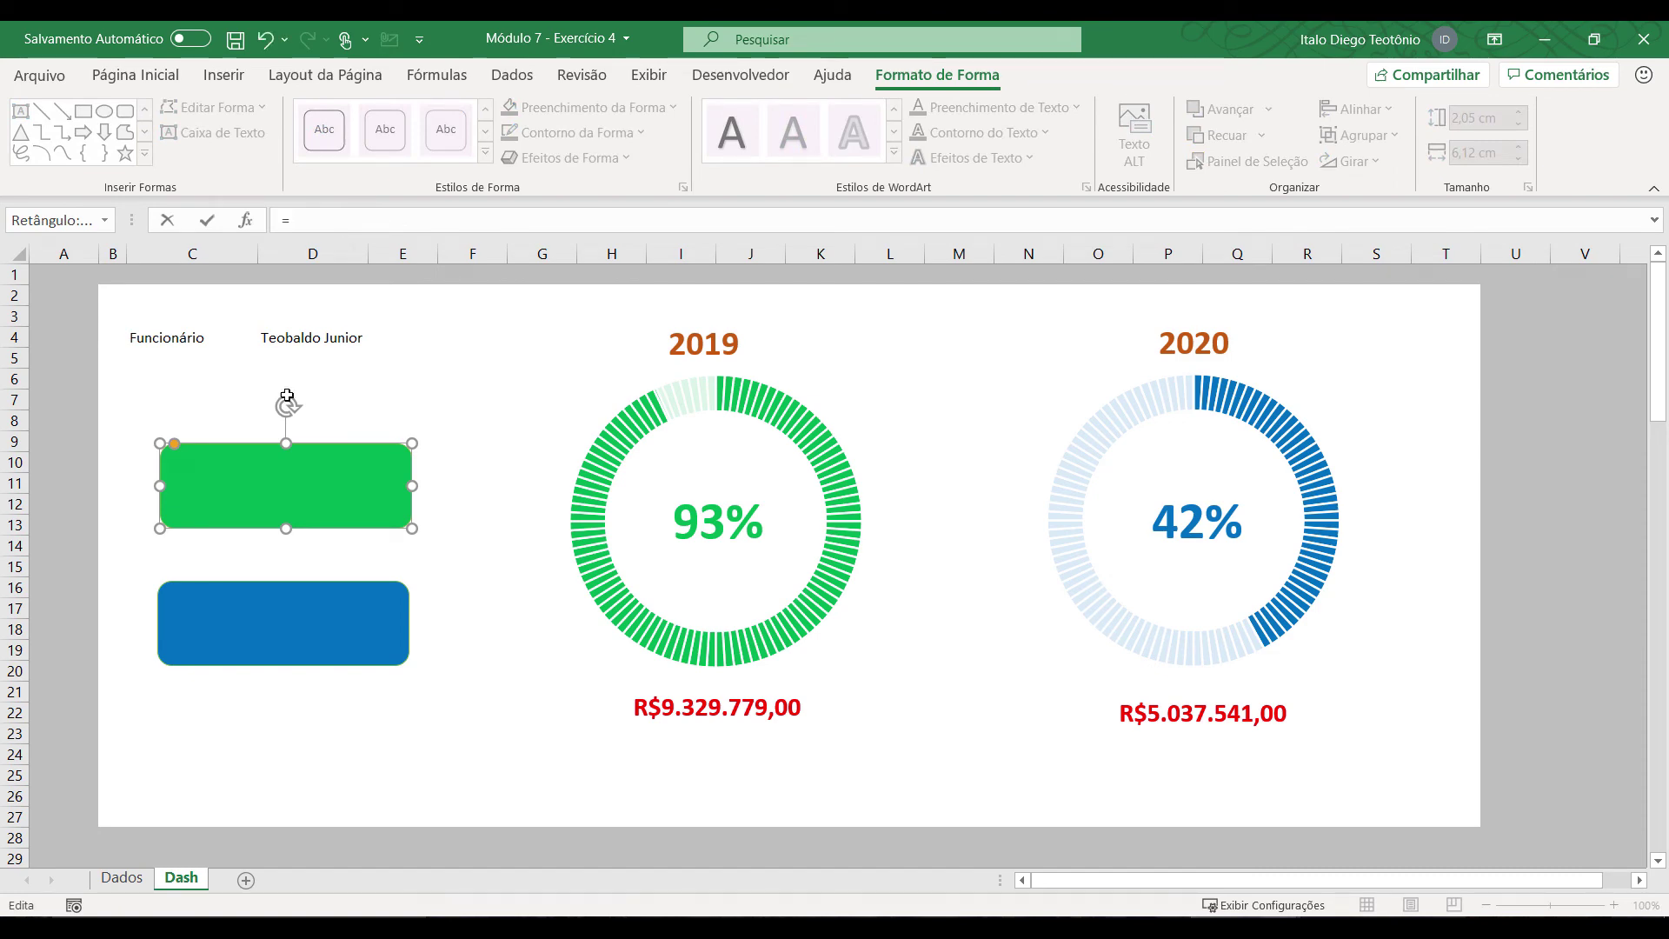
click(142, 880)
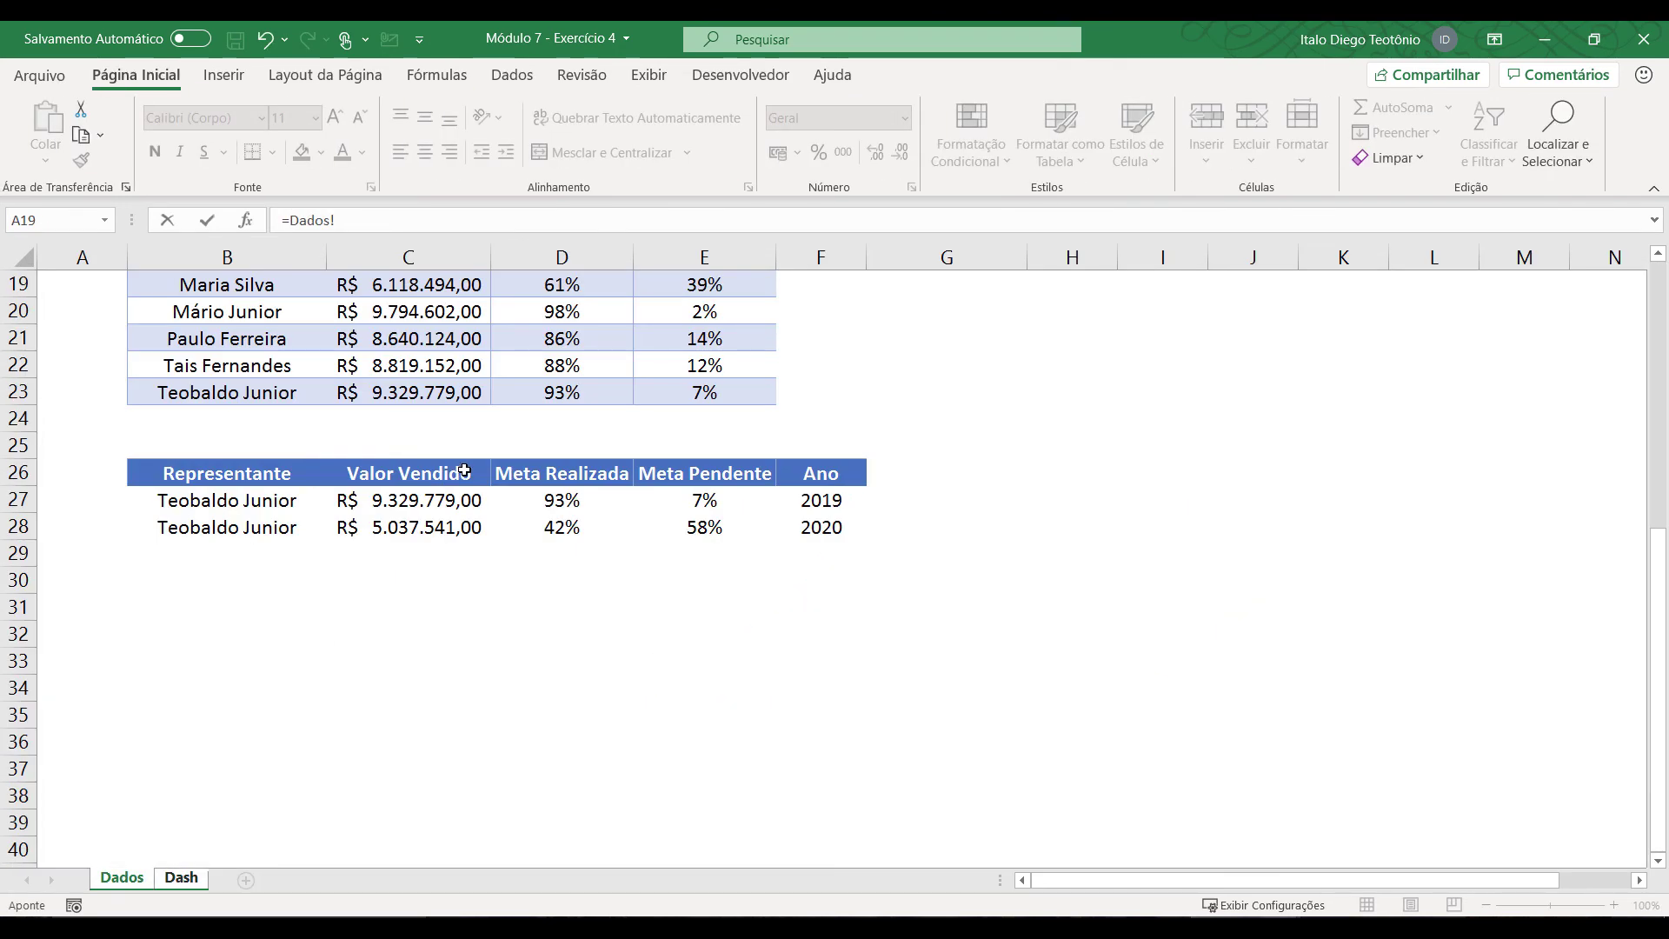
scroll(943, 358, up, 6)
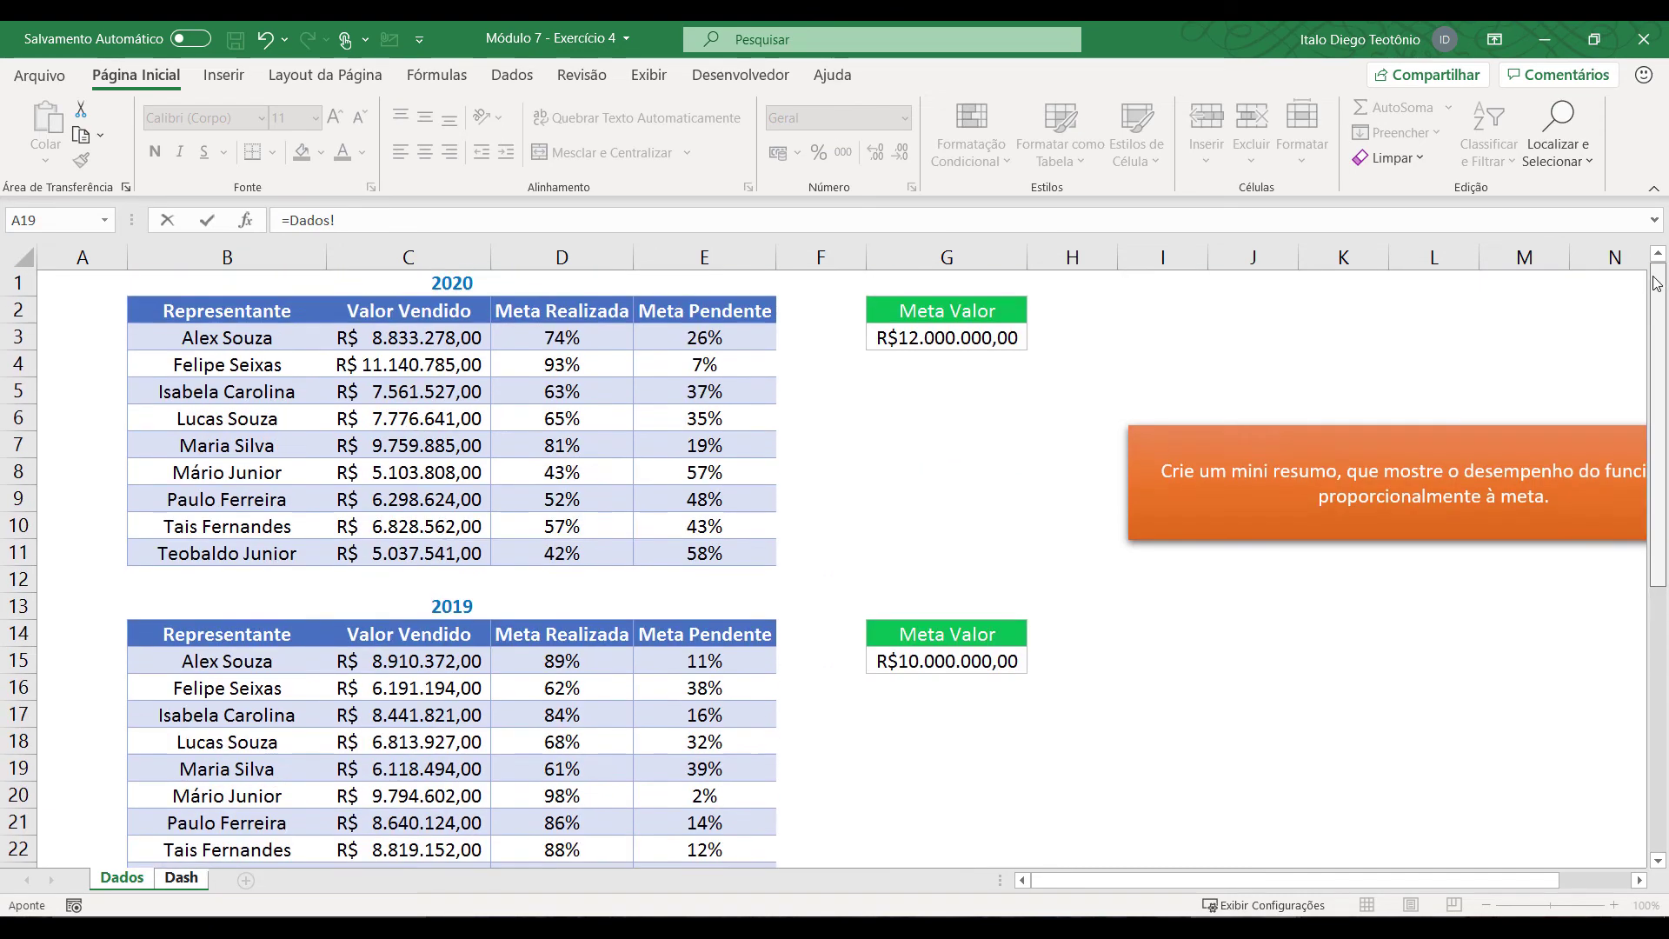
click(934, 664)
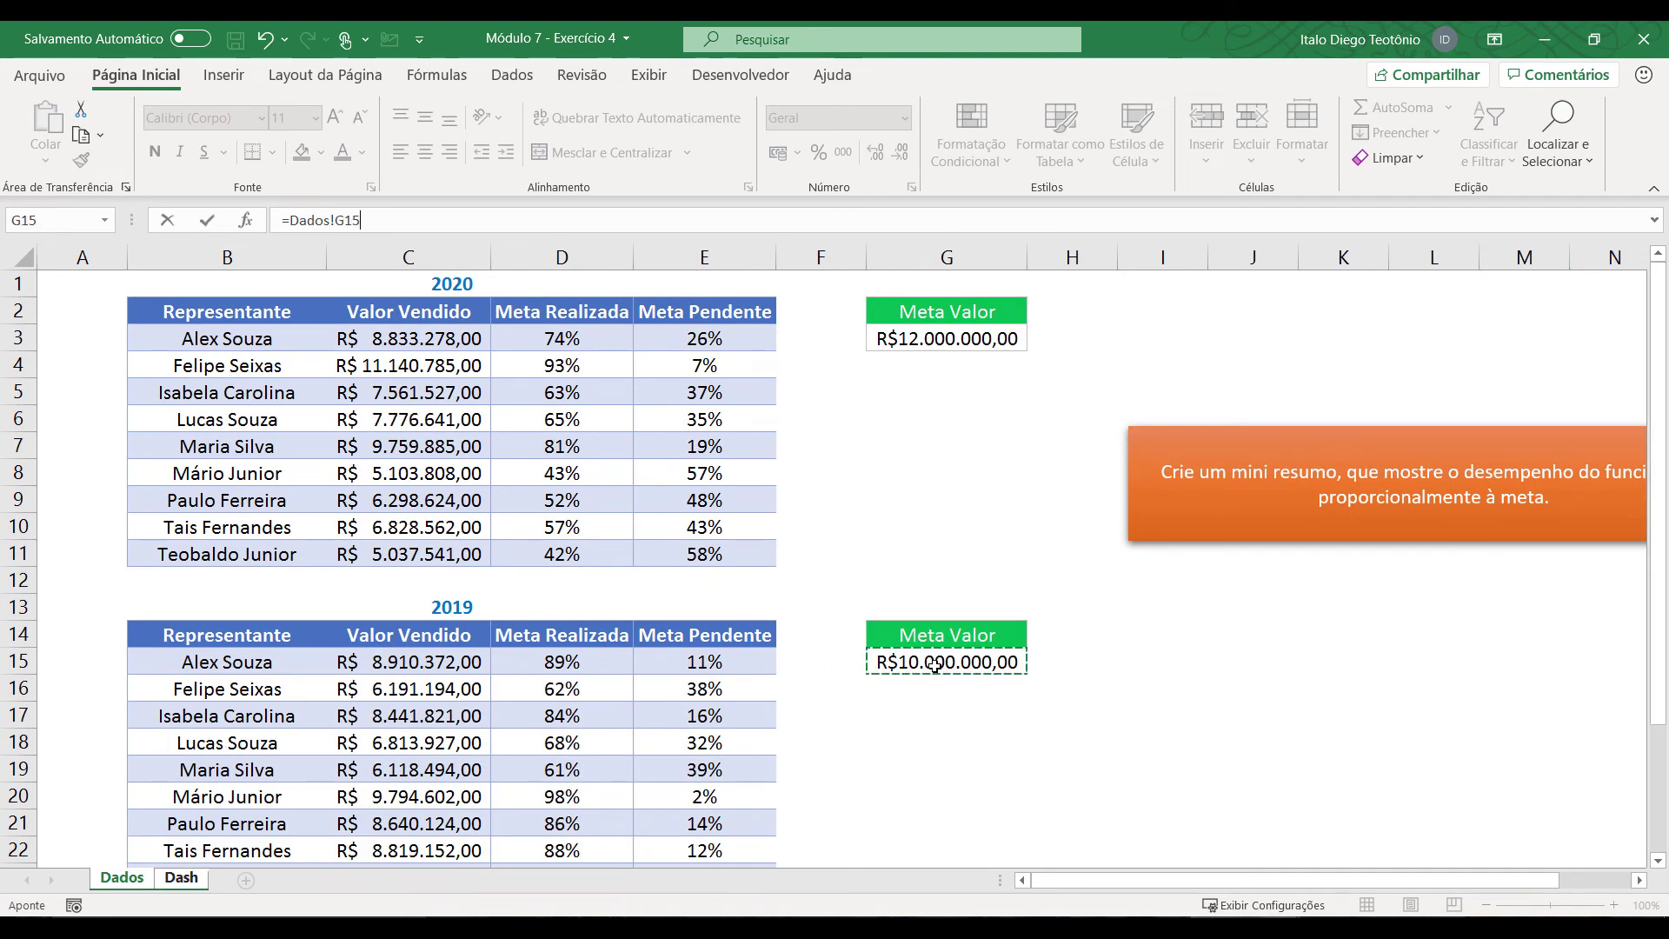
key(Return)
Step: Link the blue rectangle's text to the 2020 Meta Valor with the formula =Dados!G3
click(383, 631)
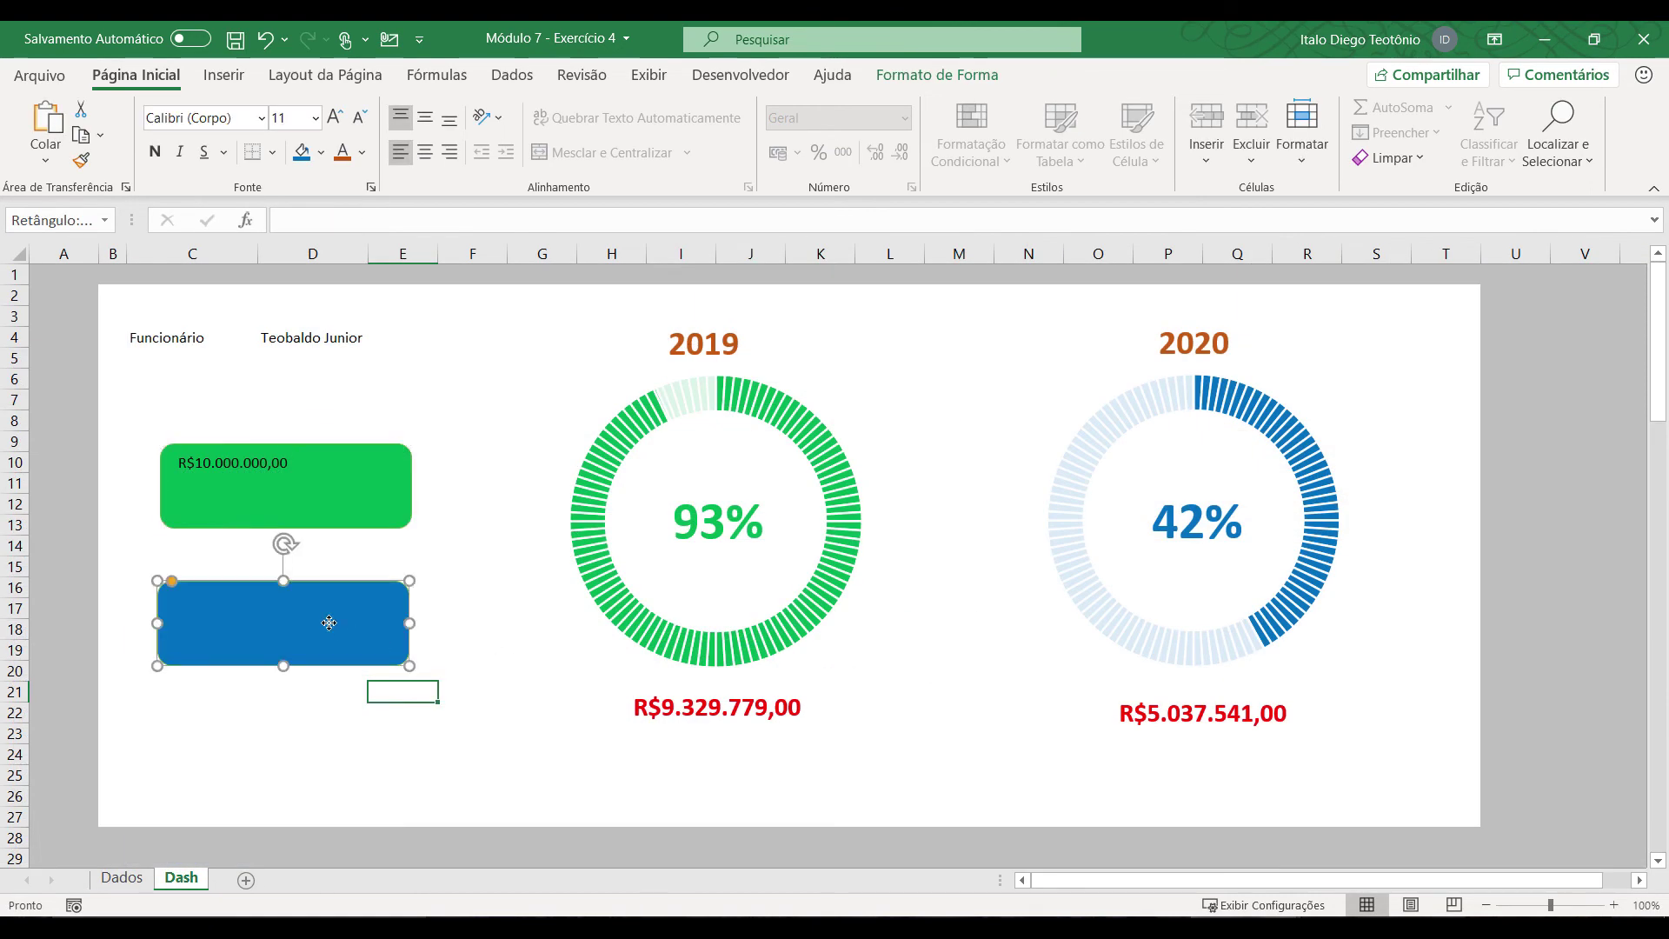
click(316, 219)
text(=)
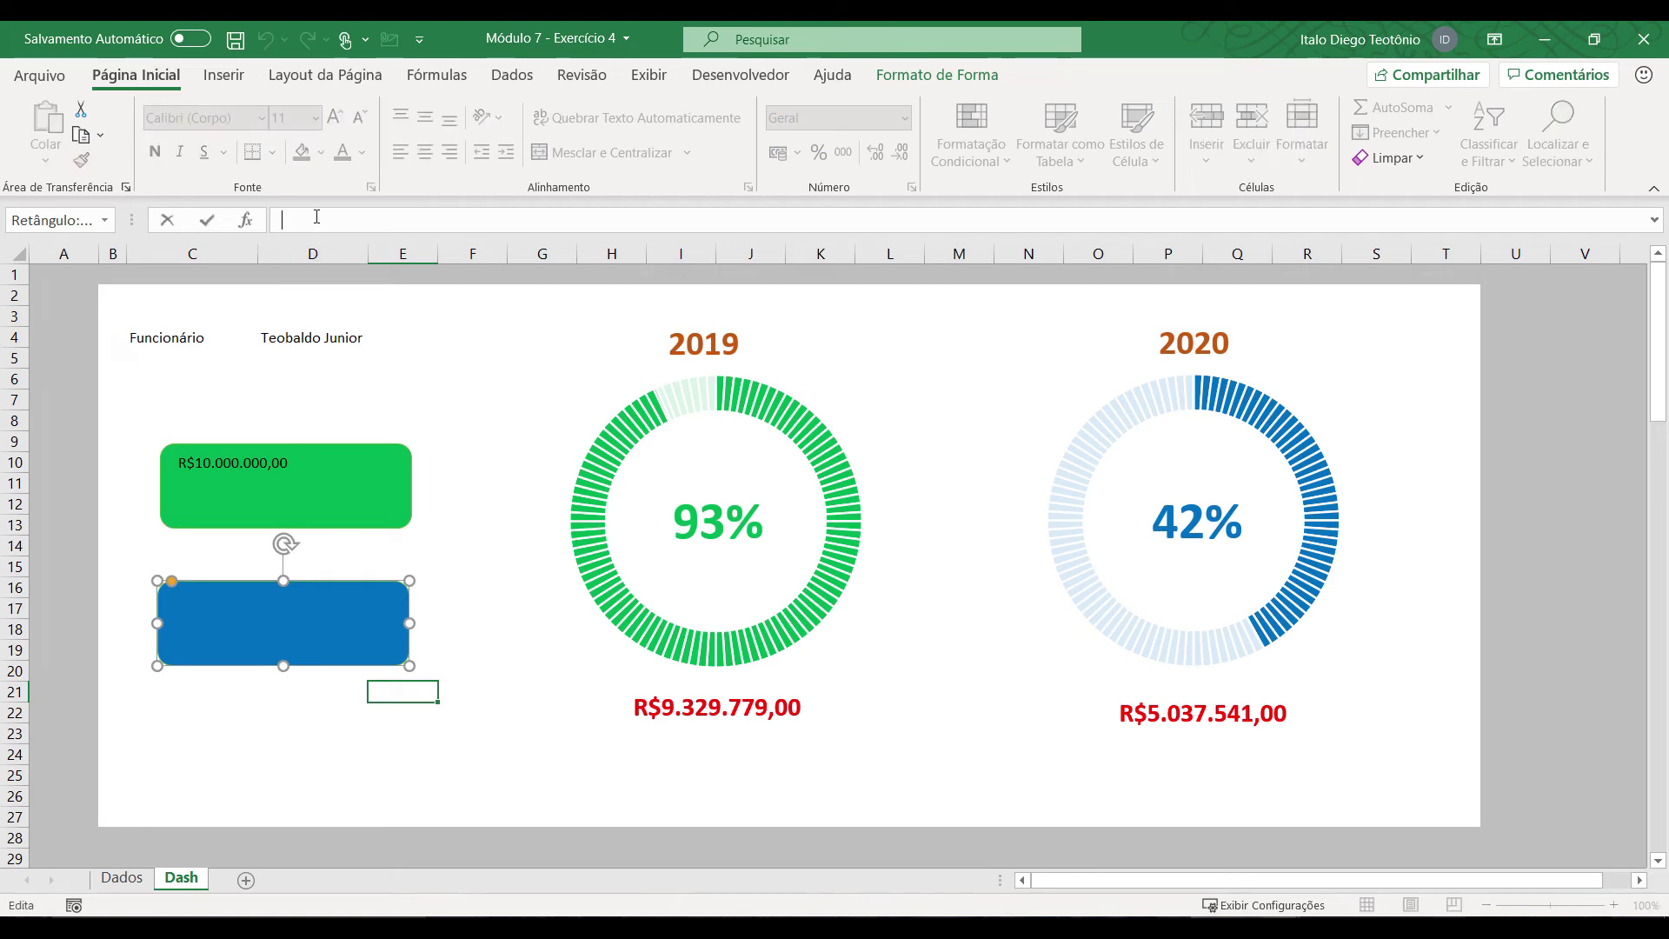
click(123, 878)
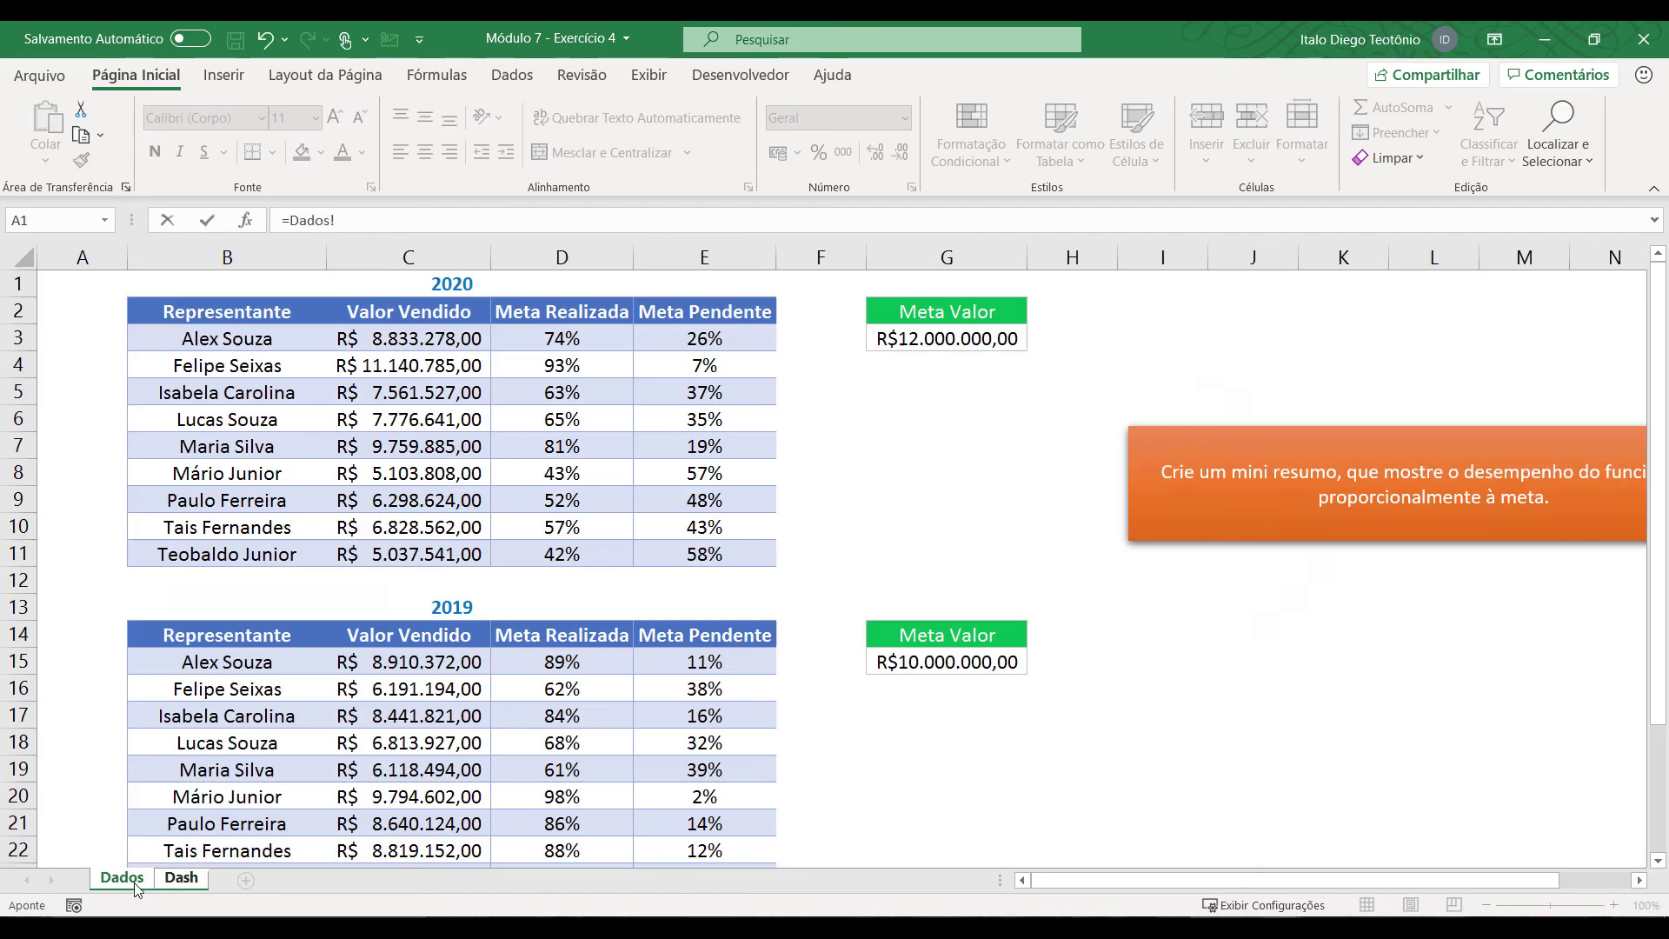
click(937, 331)
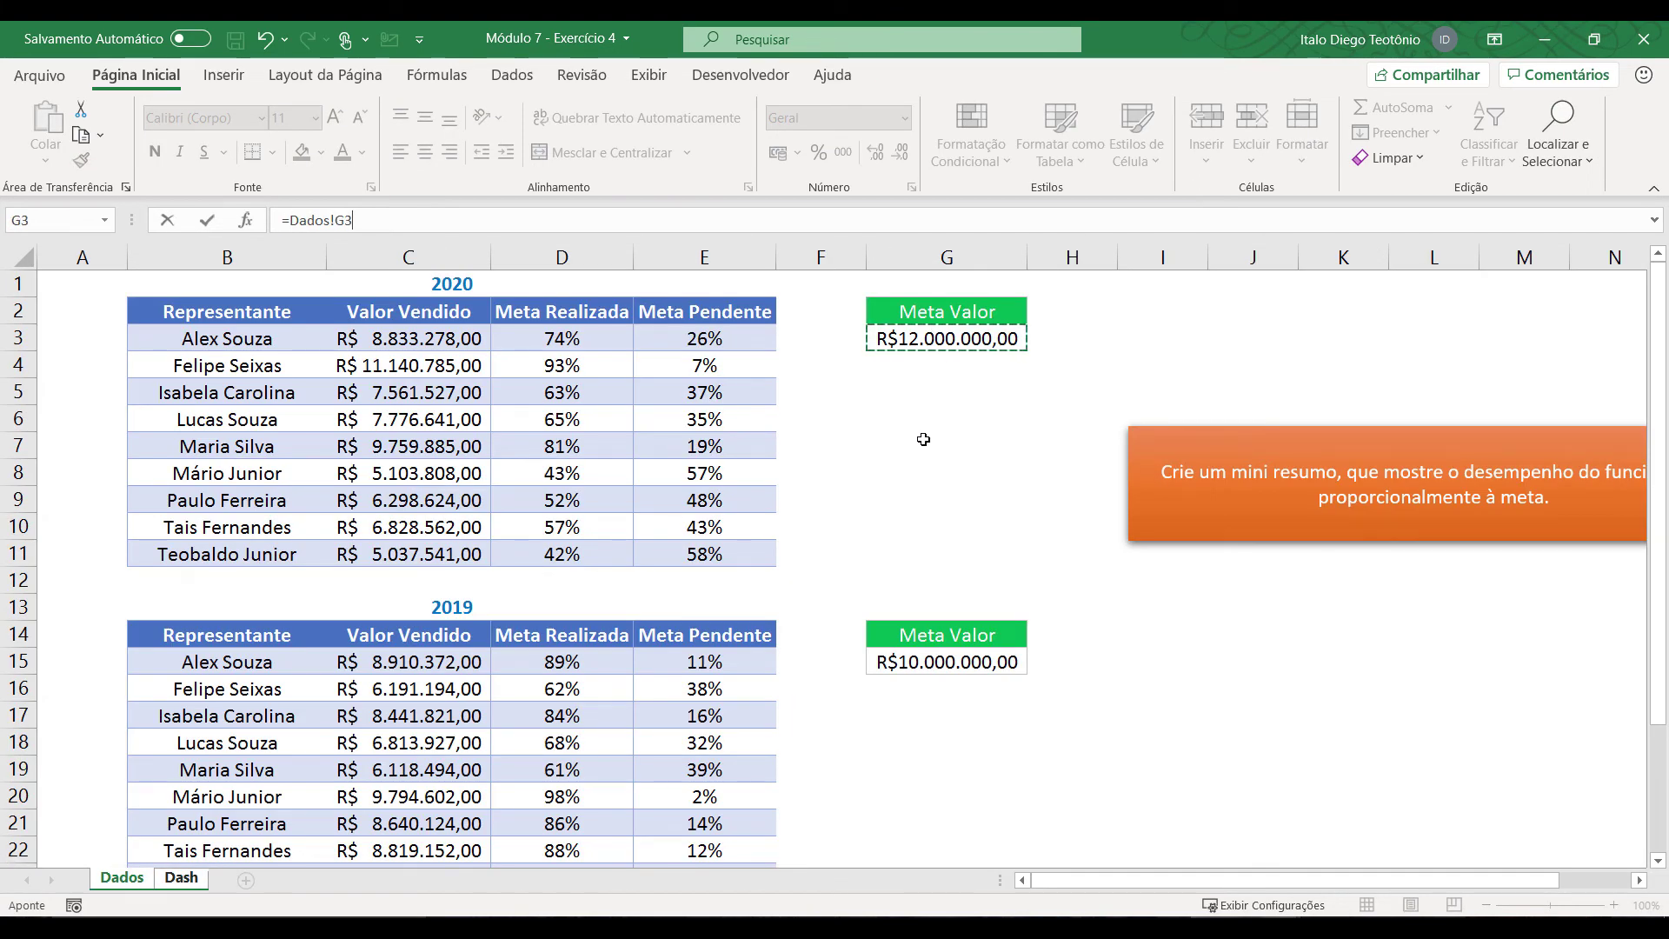
key(Return)
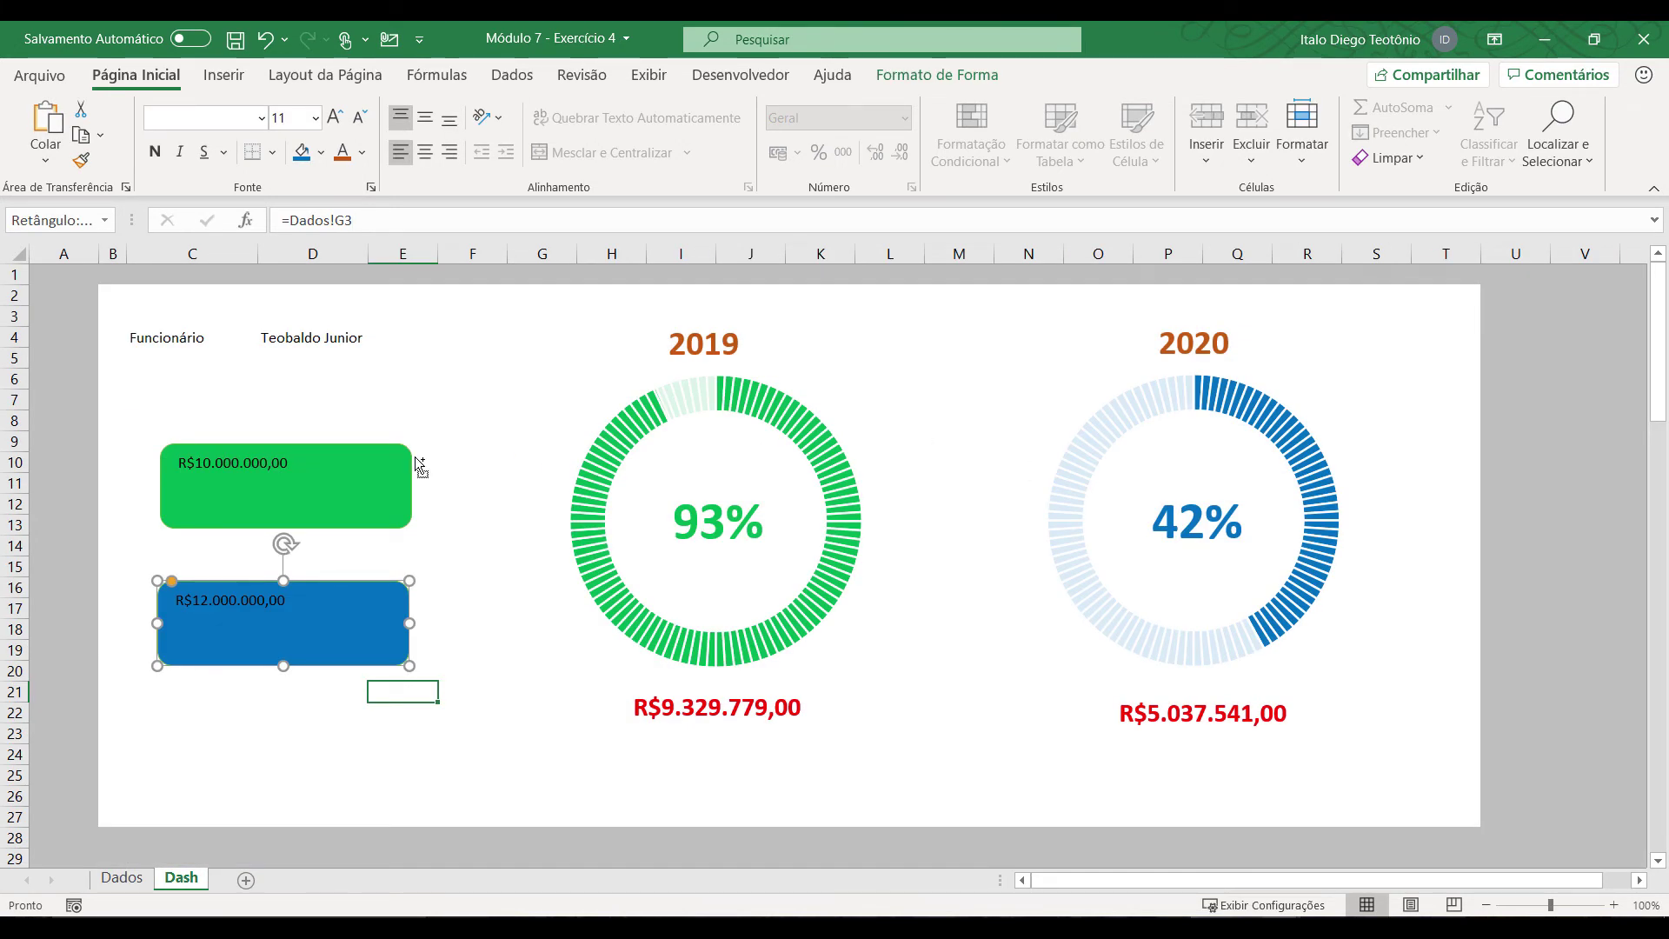
Step: Centre the text of the green and blue rectangles horizontally and vertically
shift+click(369, 466)
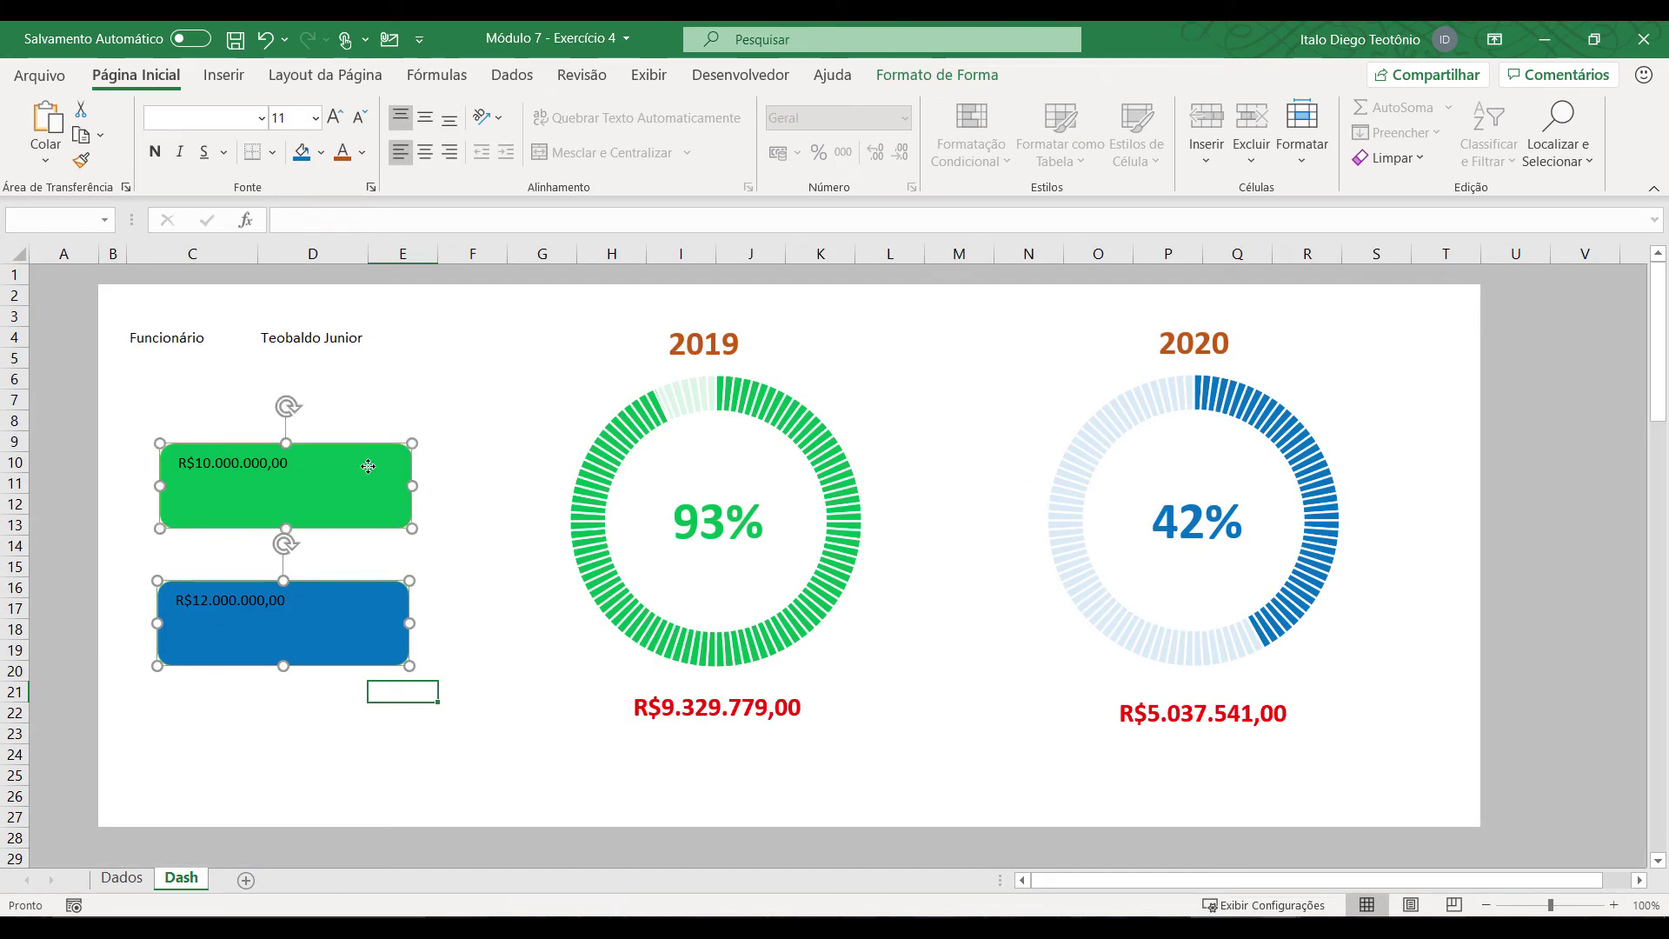
click(425, 152)
click(425, 119)
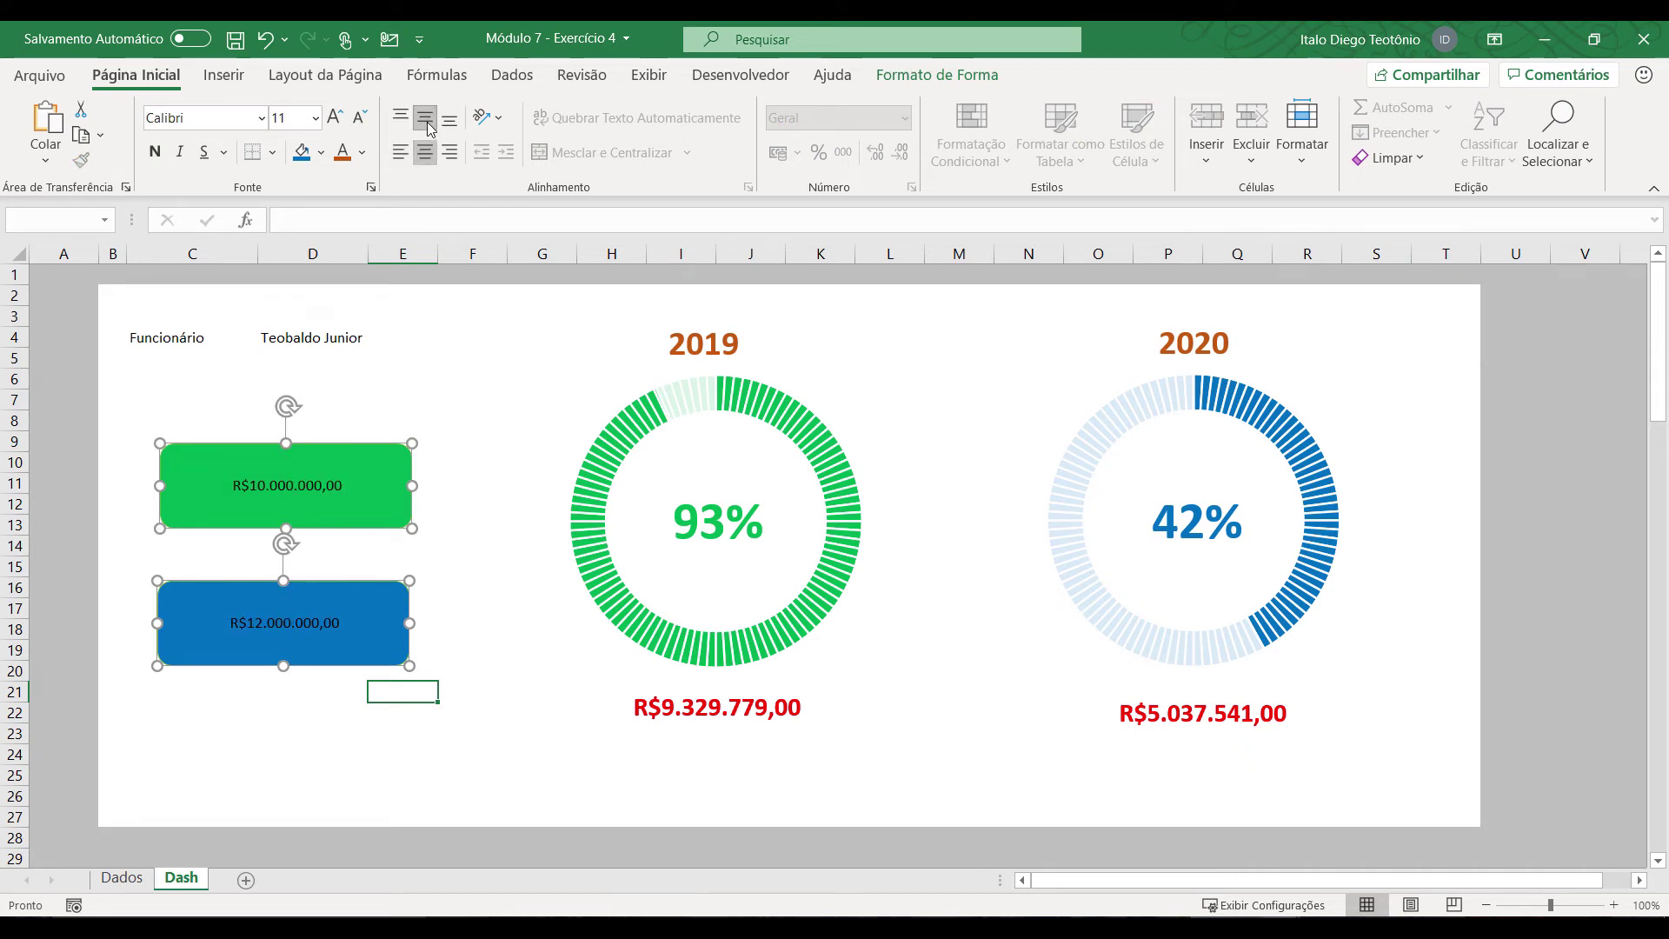
Step: Format the text of both rectangles as white, bold and size 20
click(361, 153)
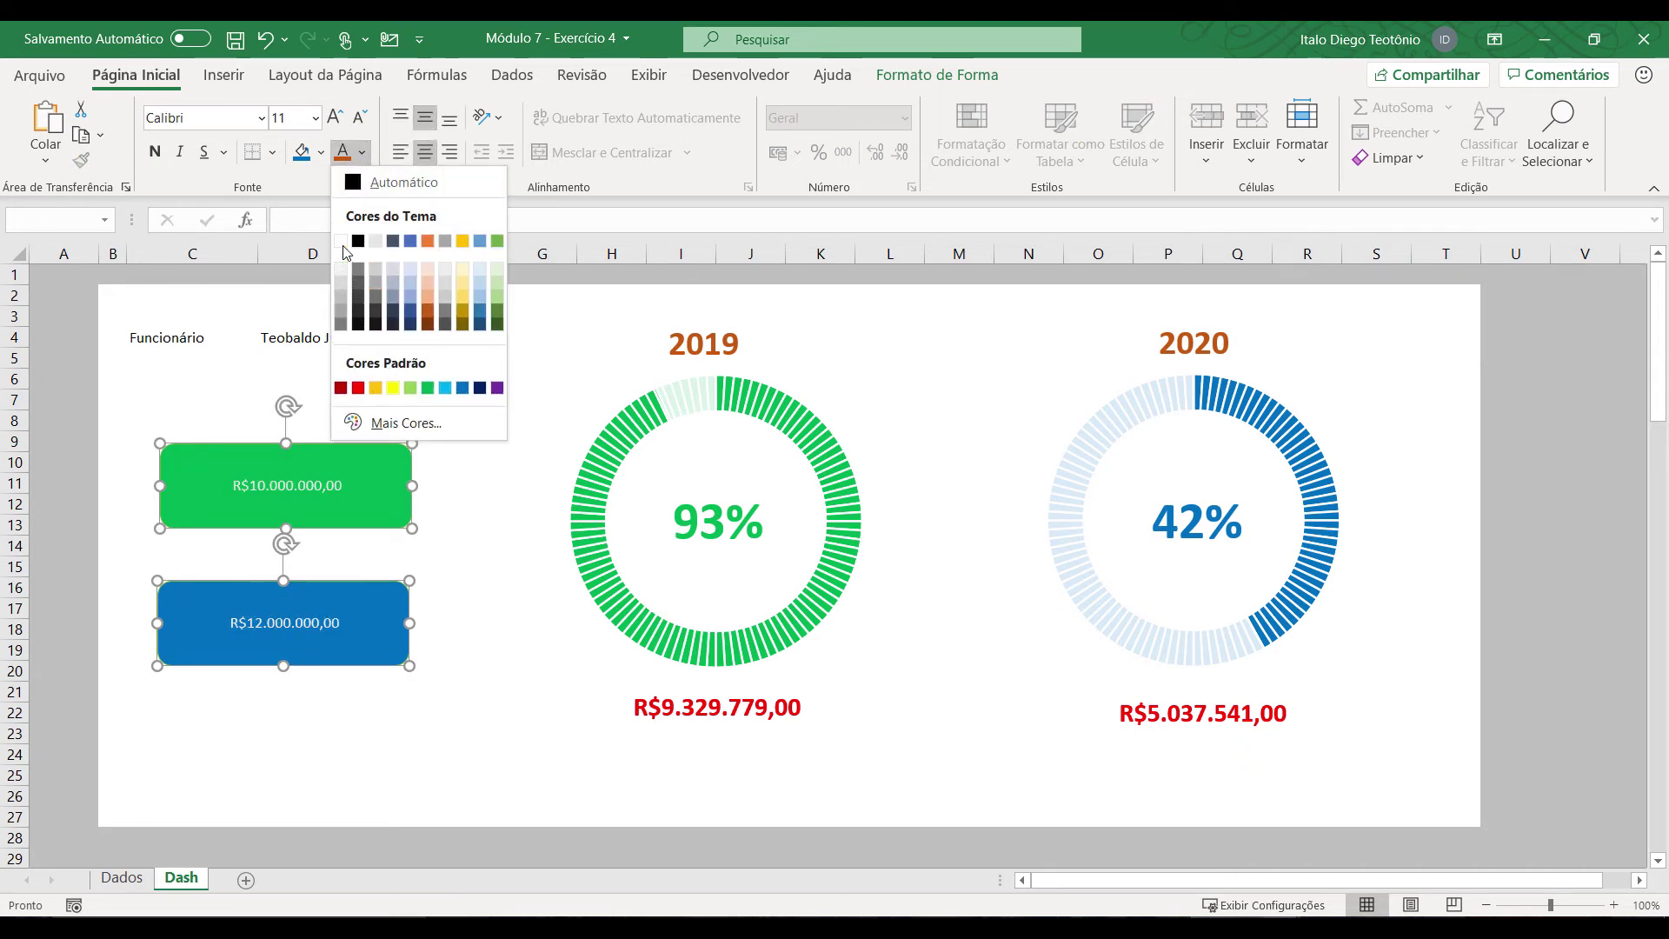
click(340, 242)
click(154, 152)
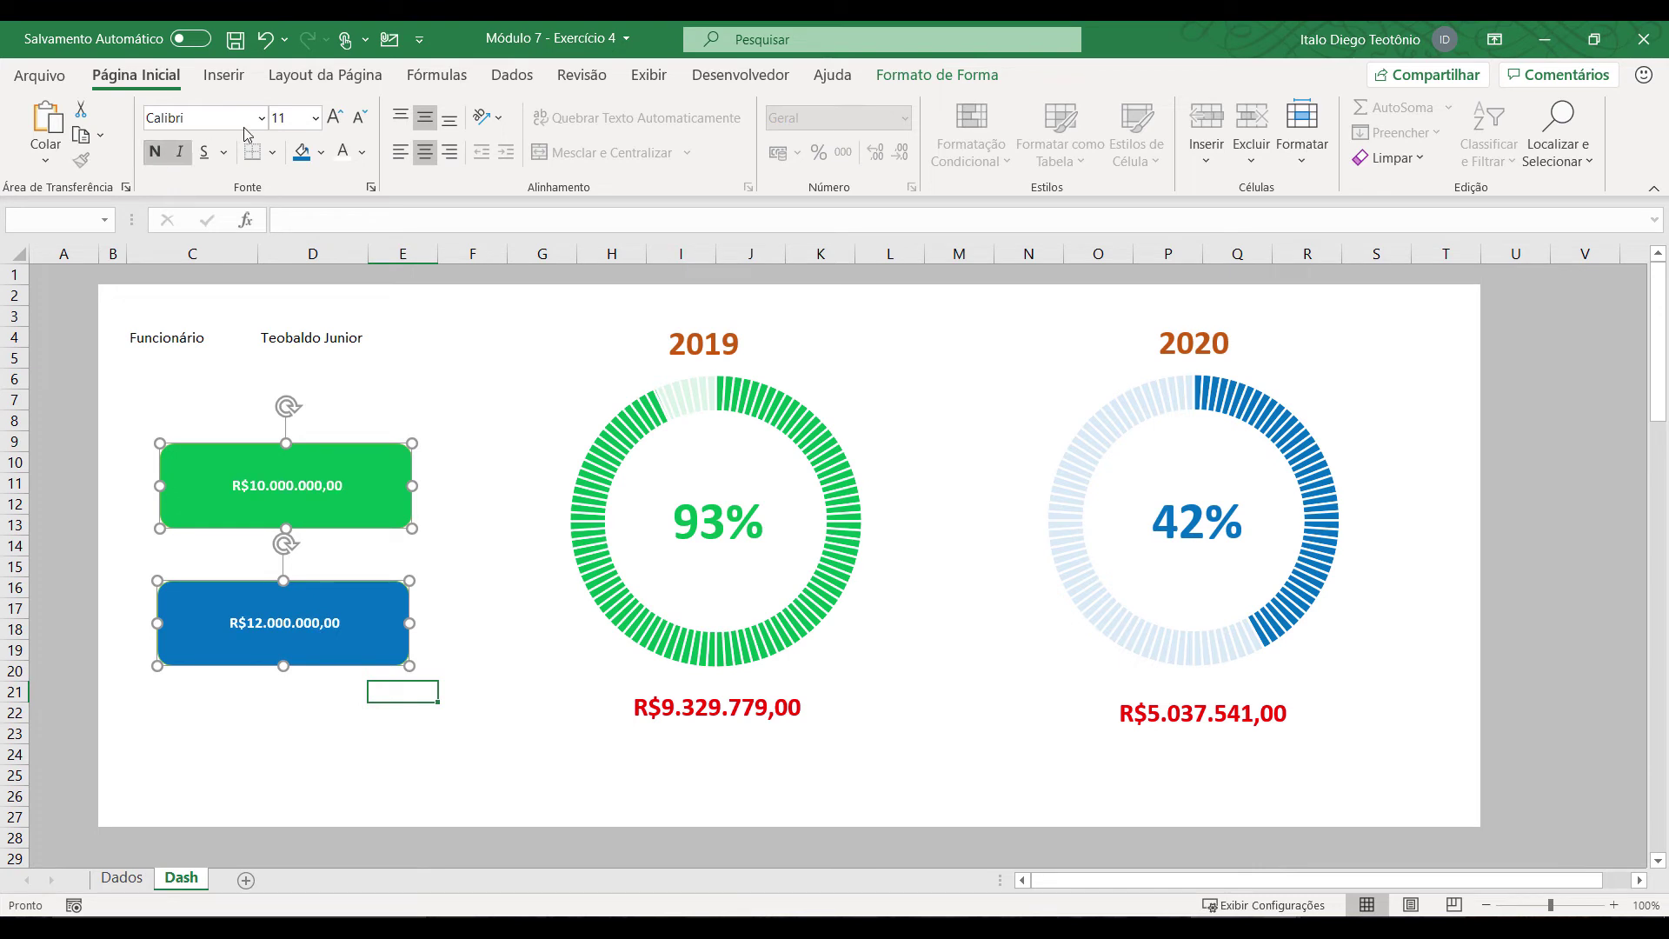
click(317, 119)
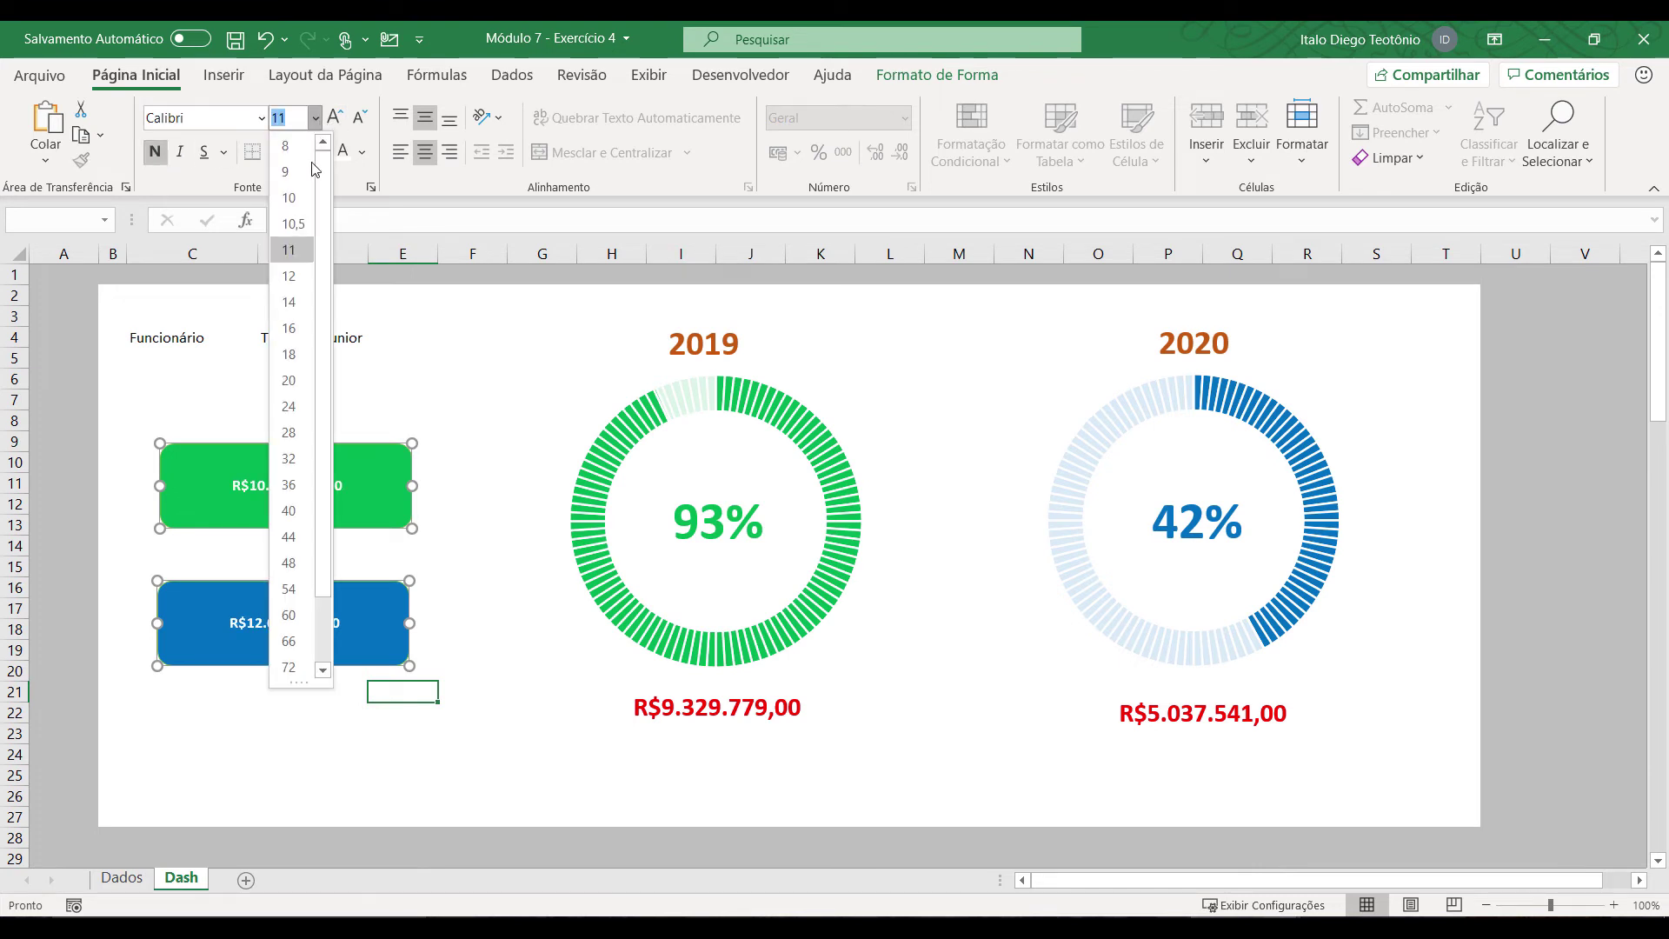
click(295, 382)
click(374, 781)
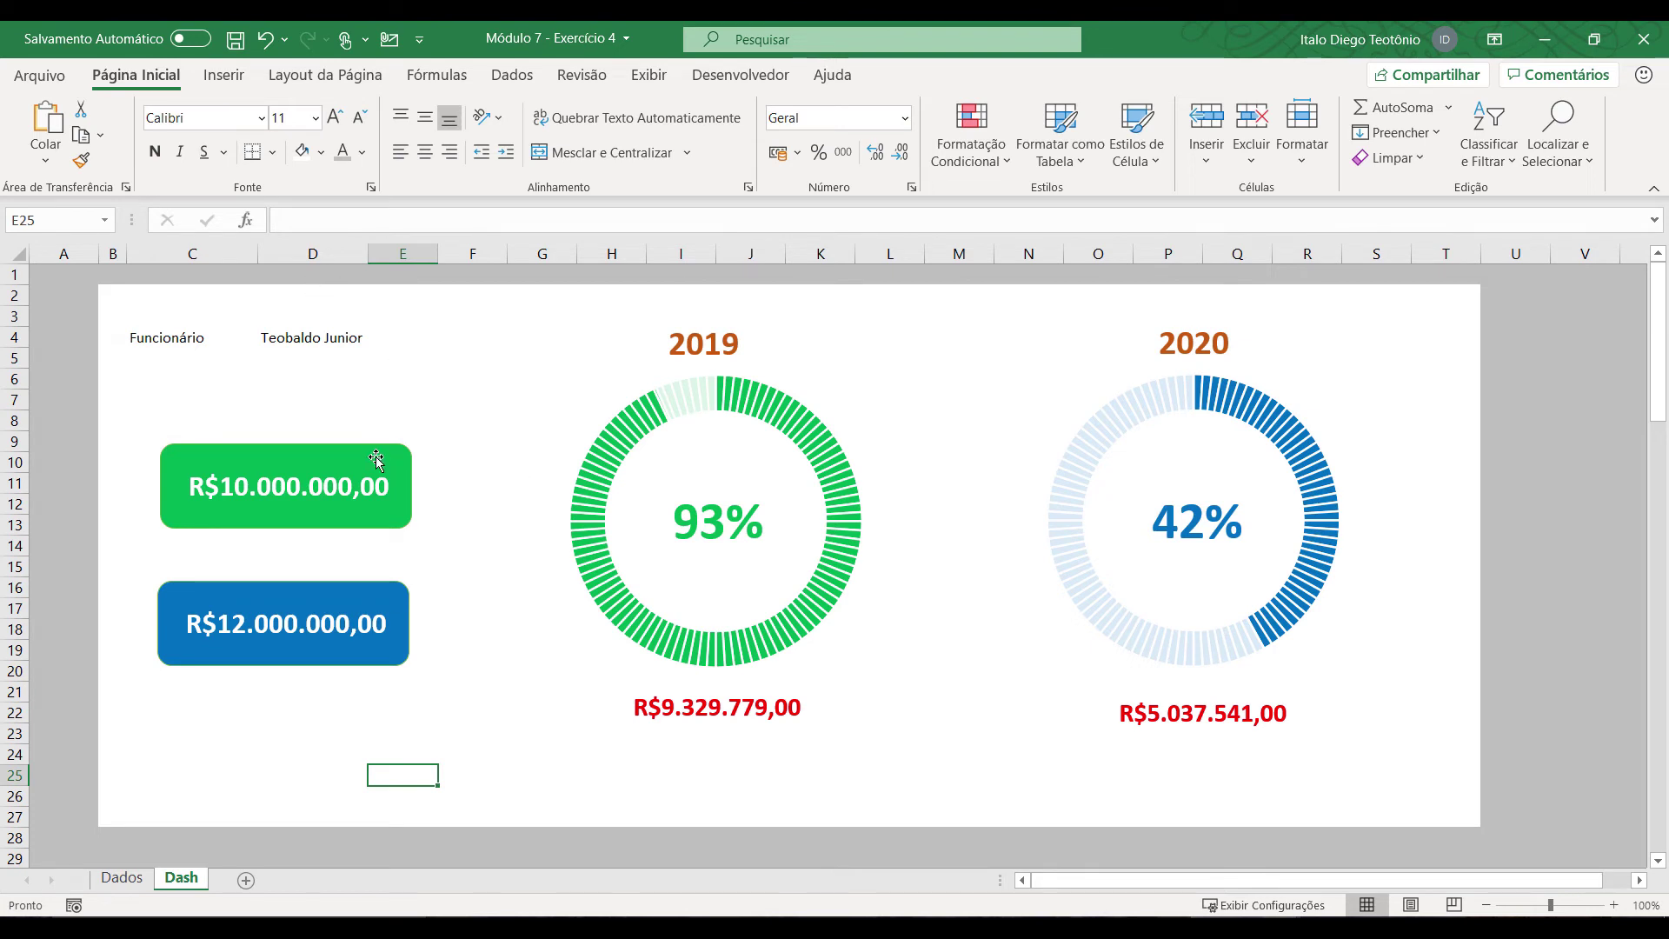
Step: Insert a text box just above the green rectangle containing the centred text META 2019
click(227, 87)
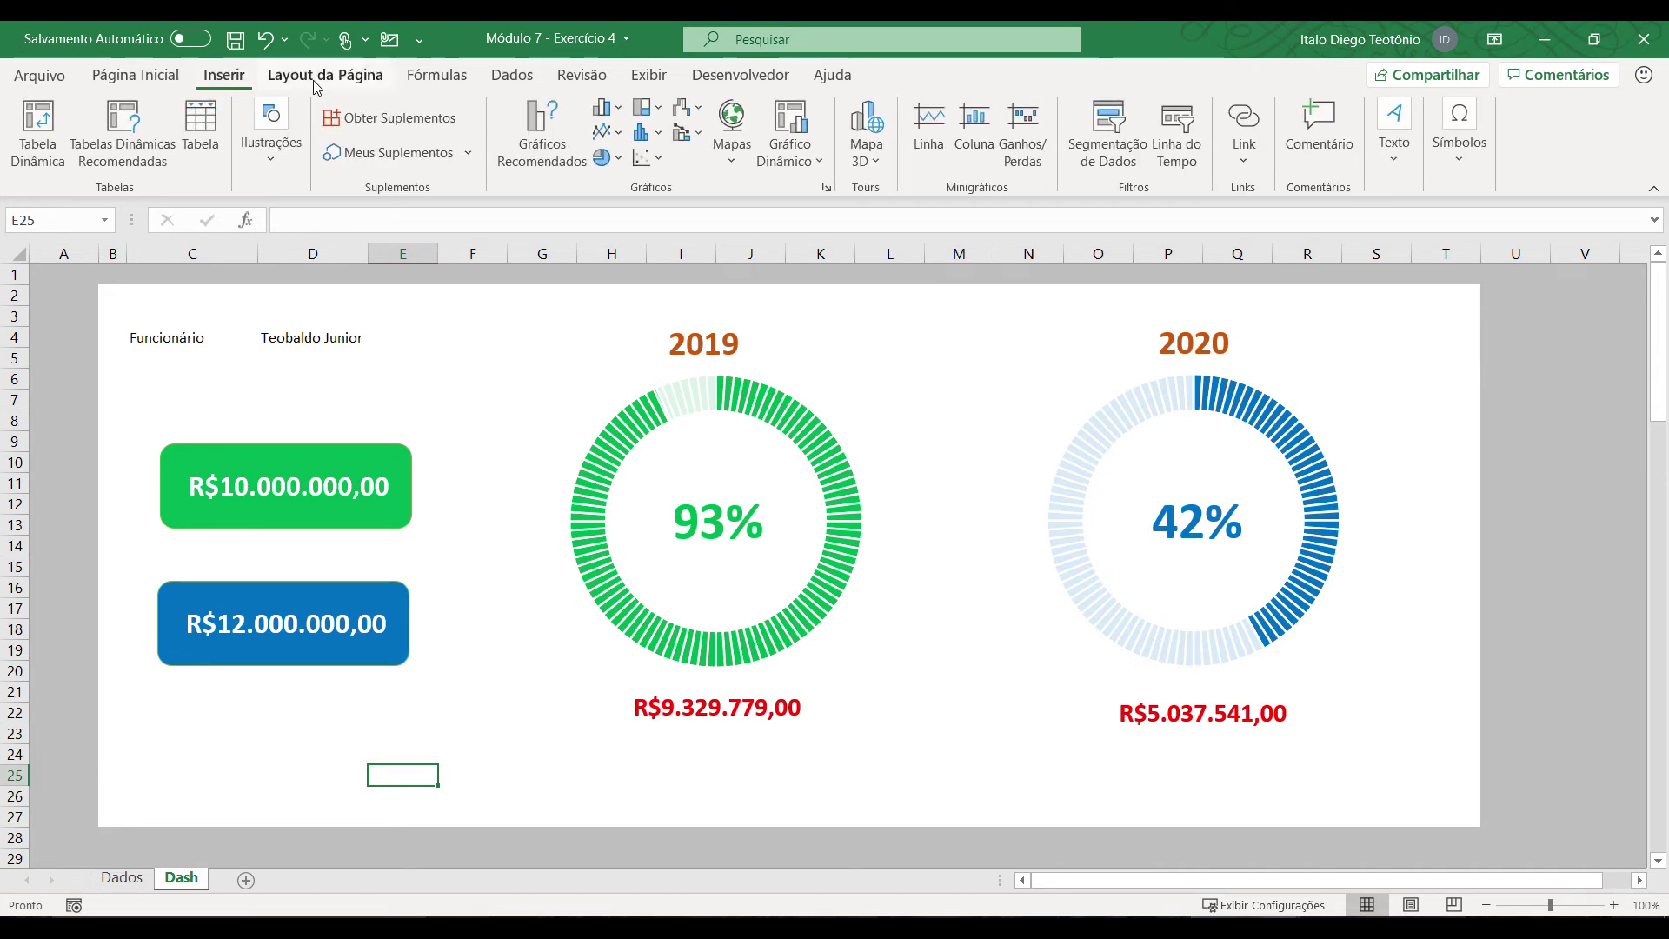
click(1395, 154)
click(1393, 233)
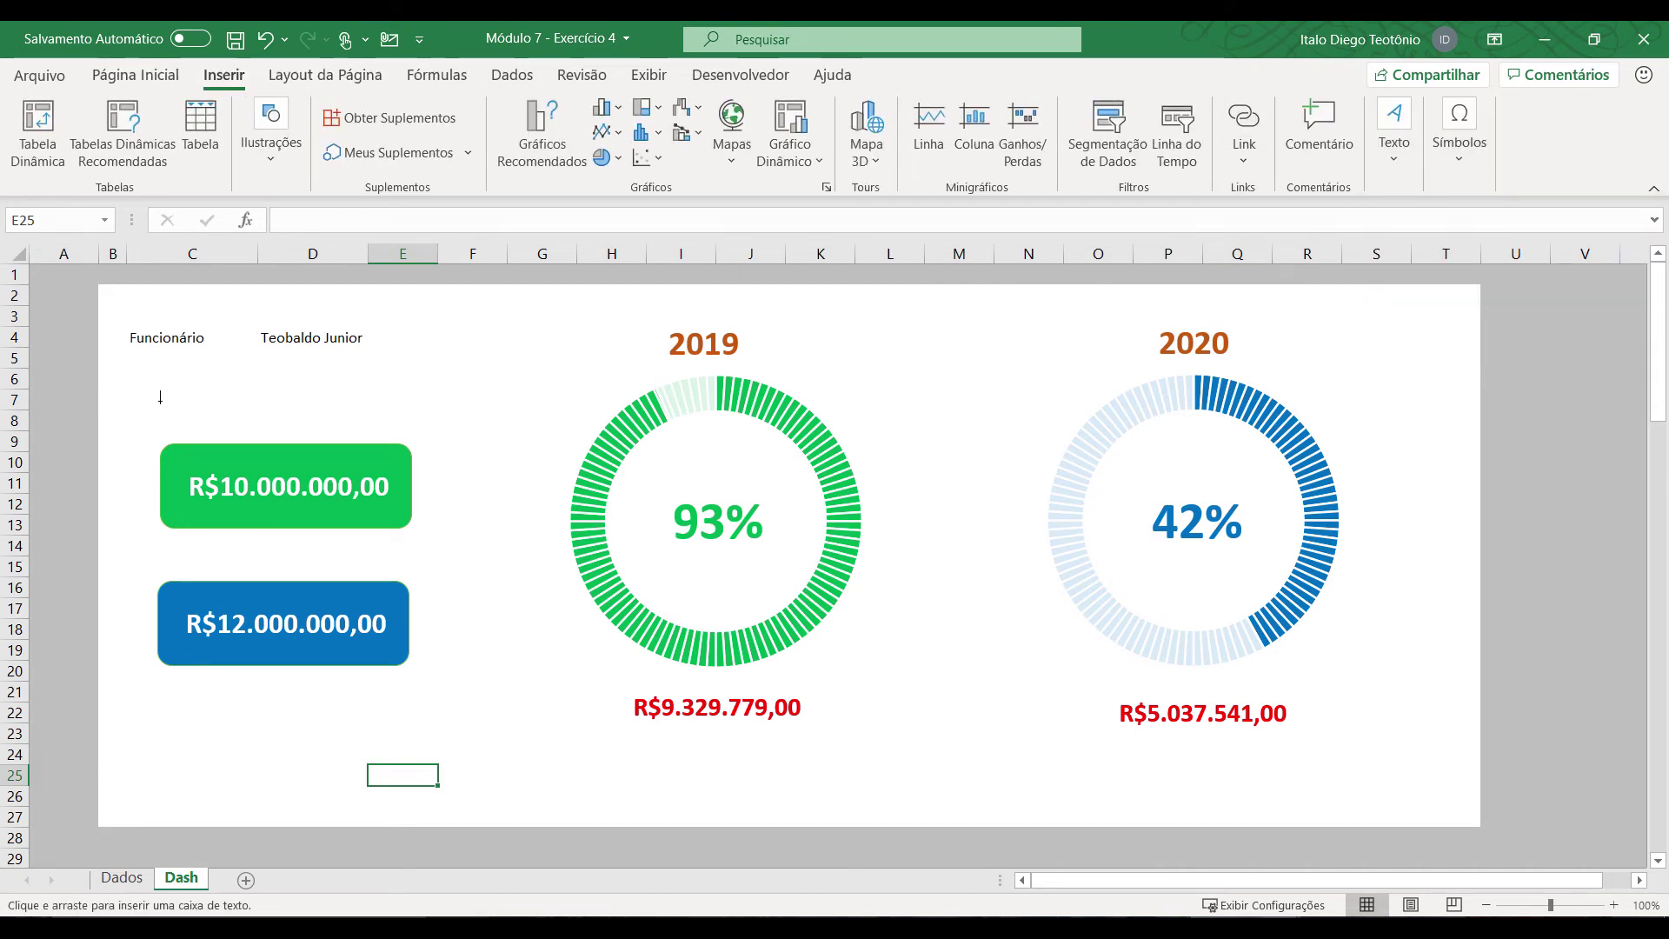
drag(161, 402, 408, 438)
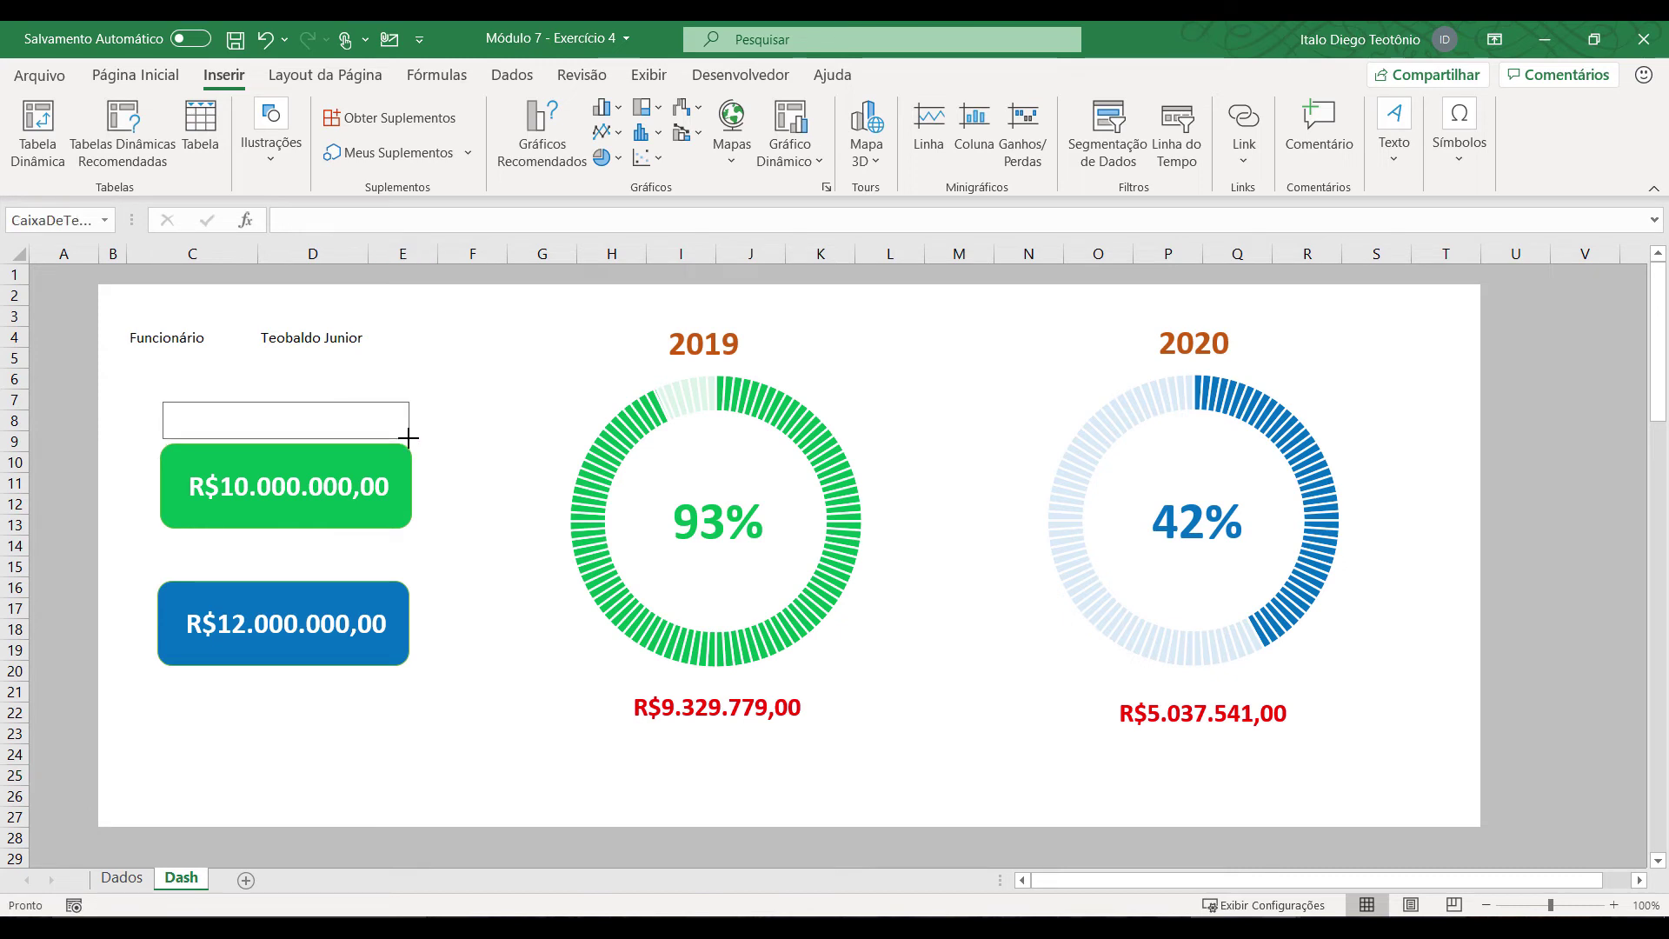
text(META 2019)
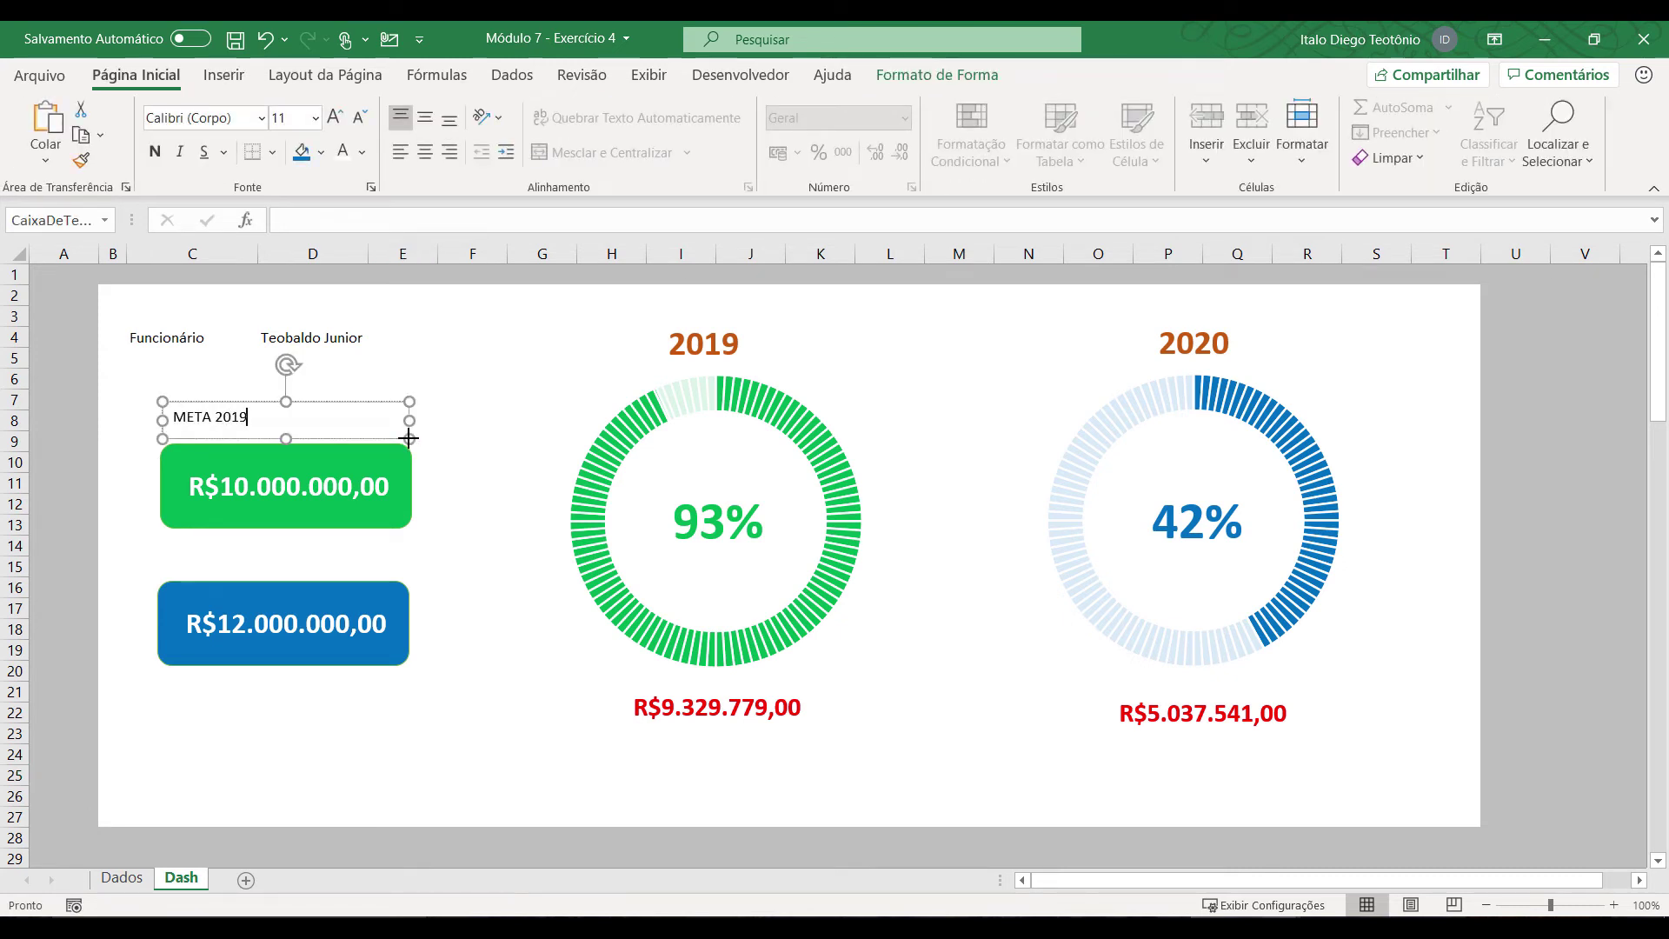
key(ctrl+e)
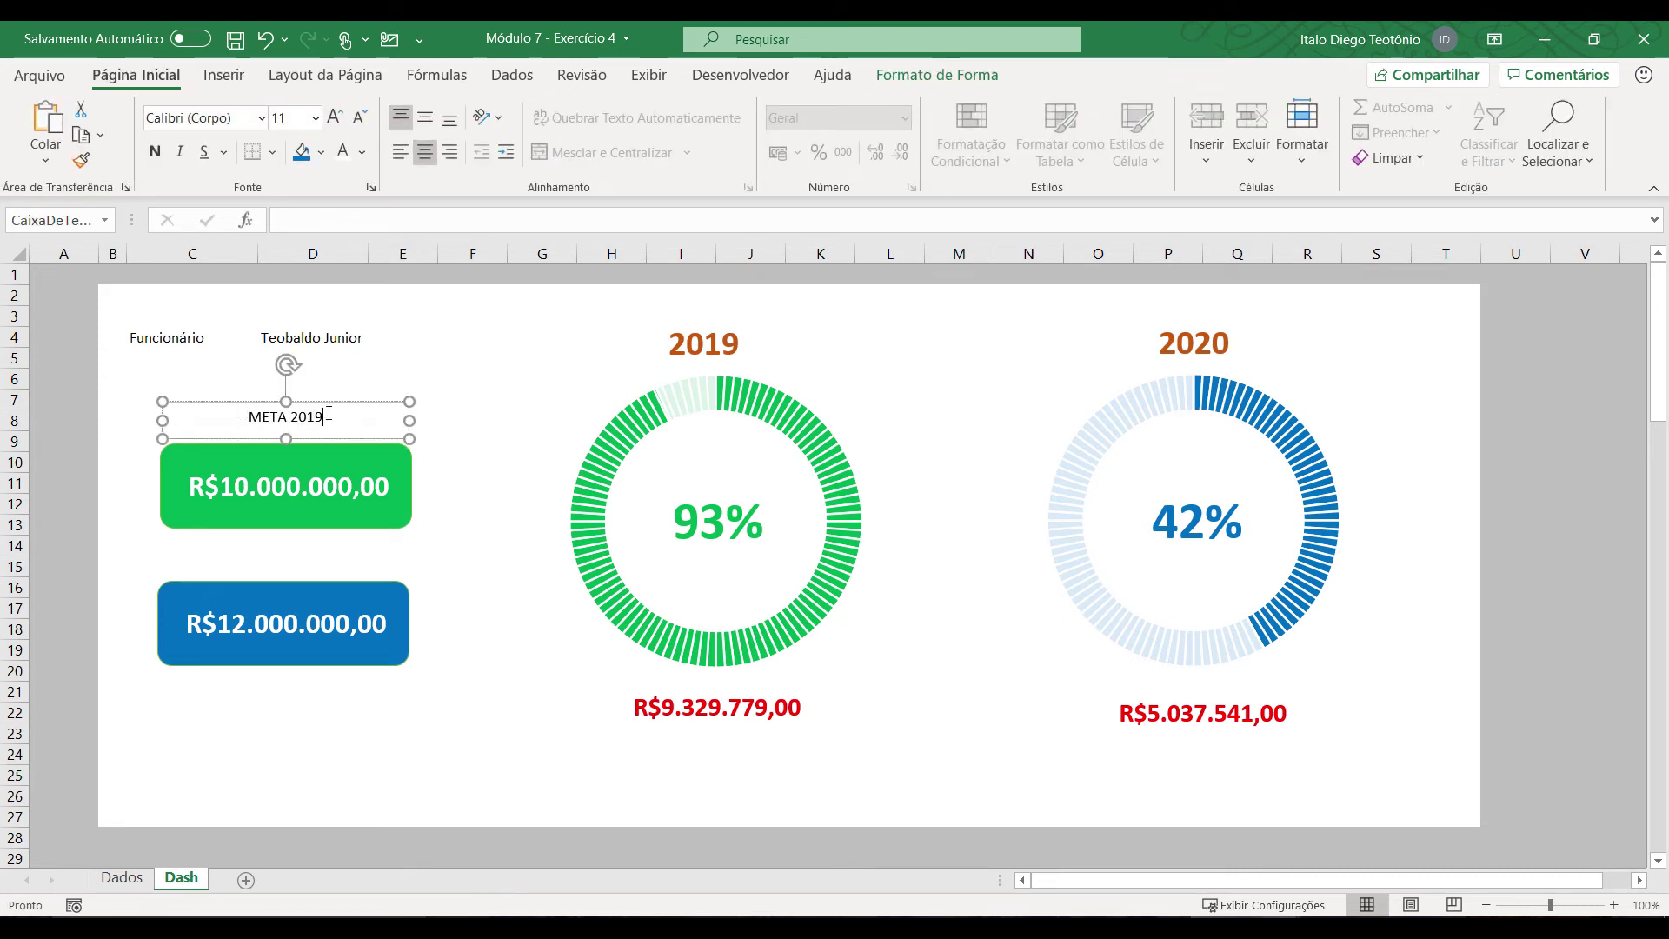
Step: Format the META 2019 text as dark orange, bold and size 18
drag(328, 415, 248, 417)
click(321, 153)
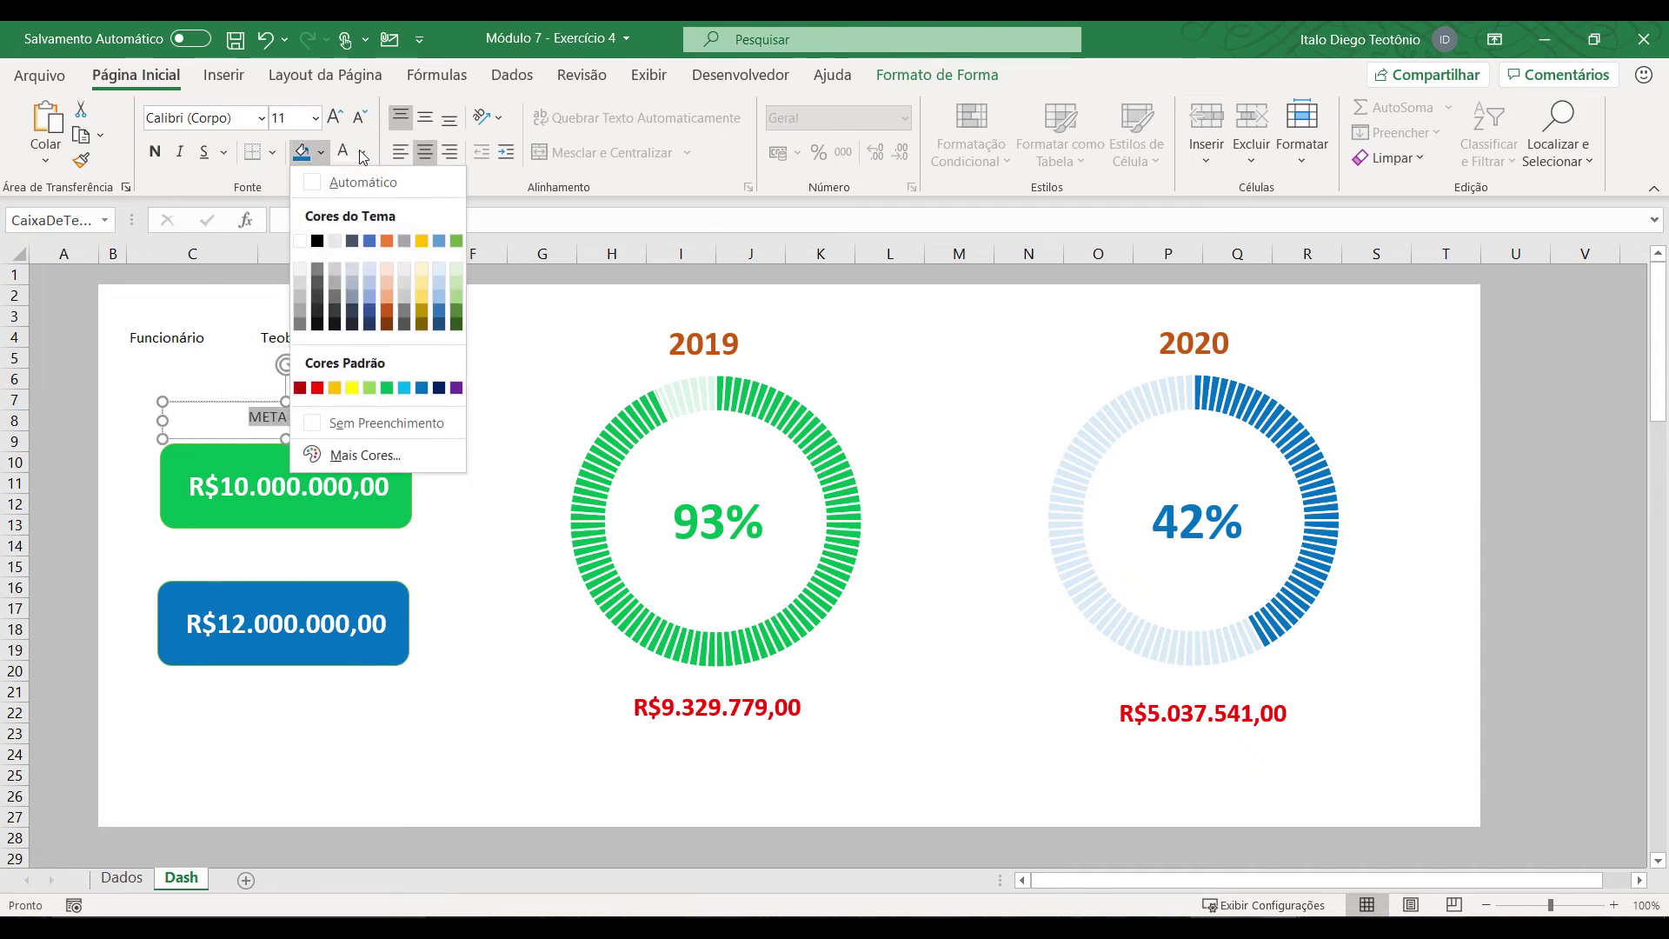
click(362, 153)
click(362, 153)
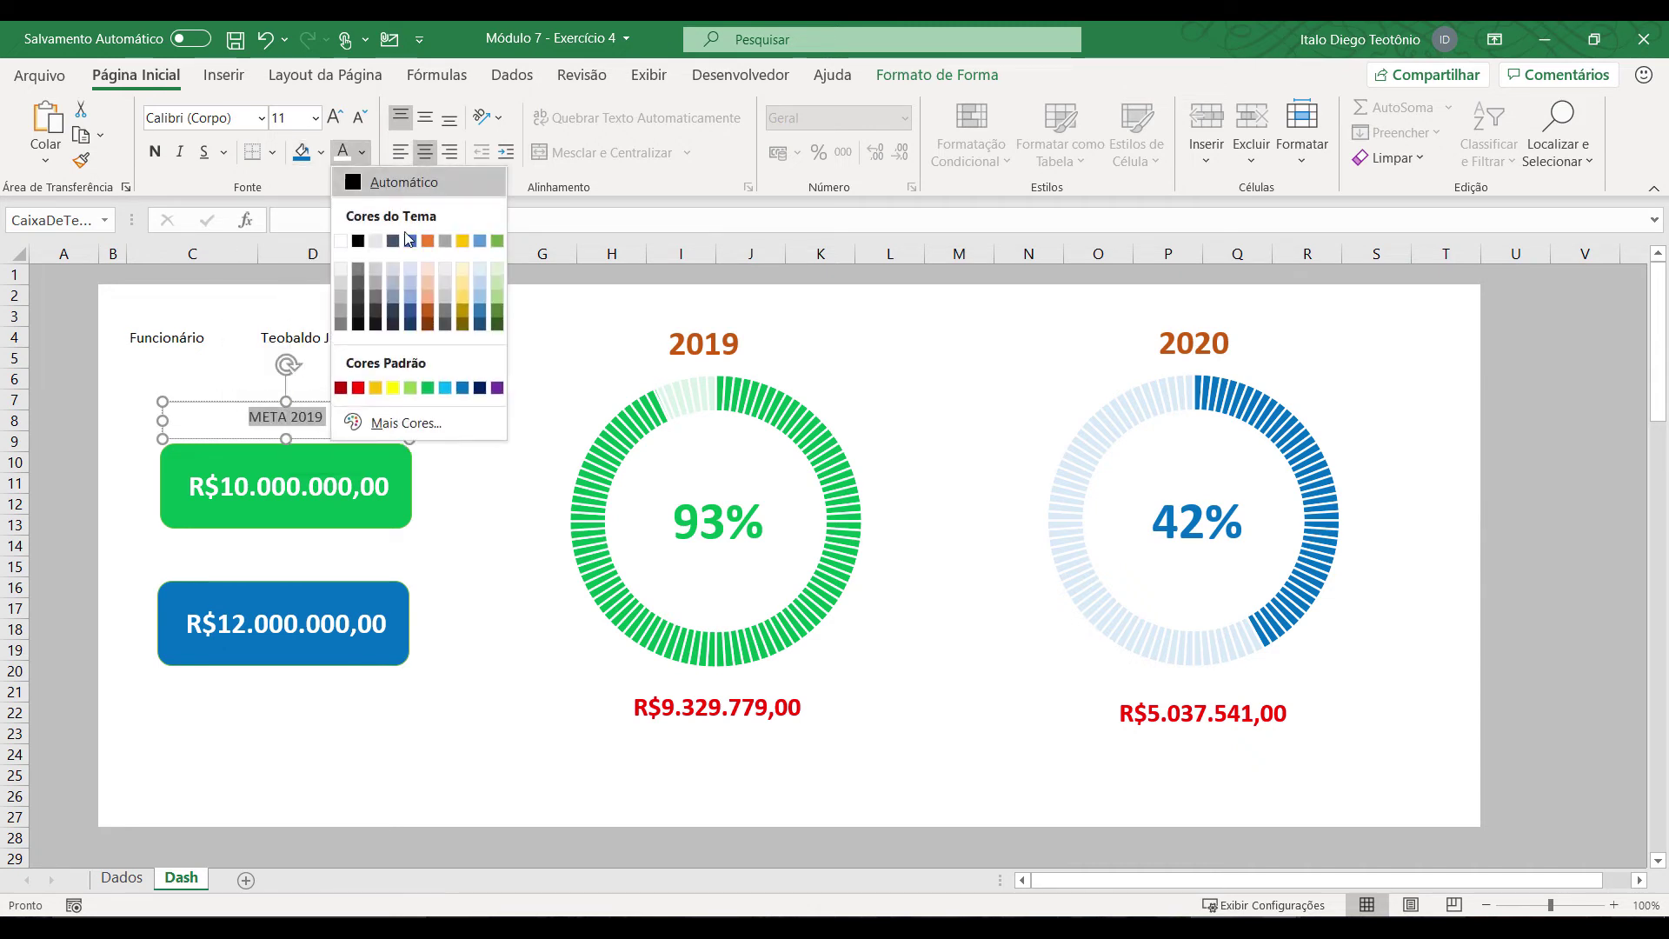
click(429, 310)
click(155, 151)
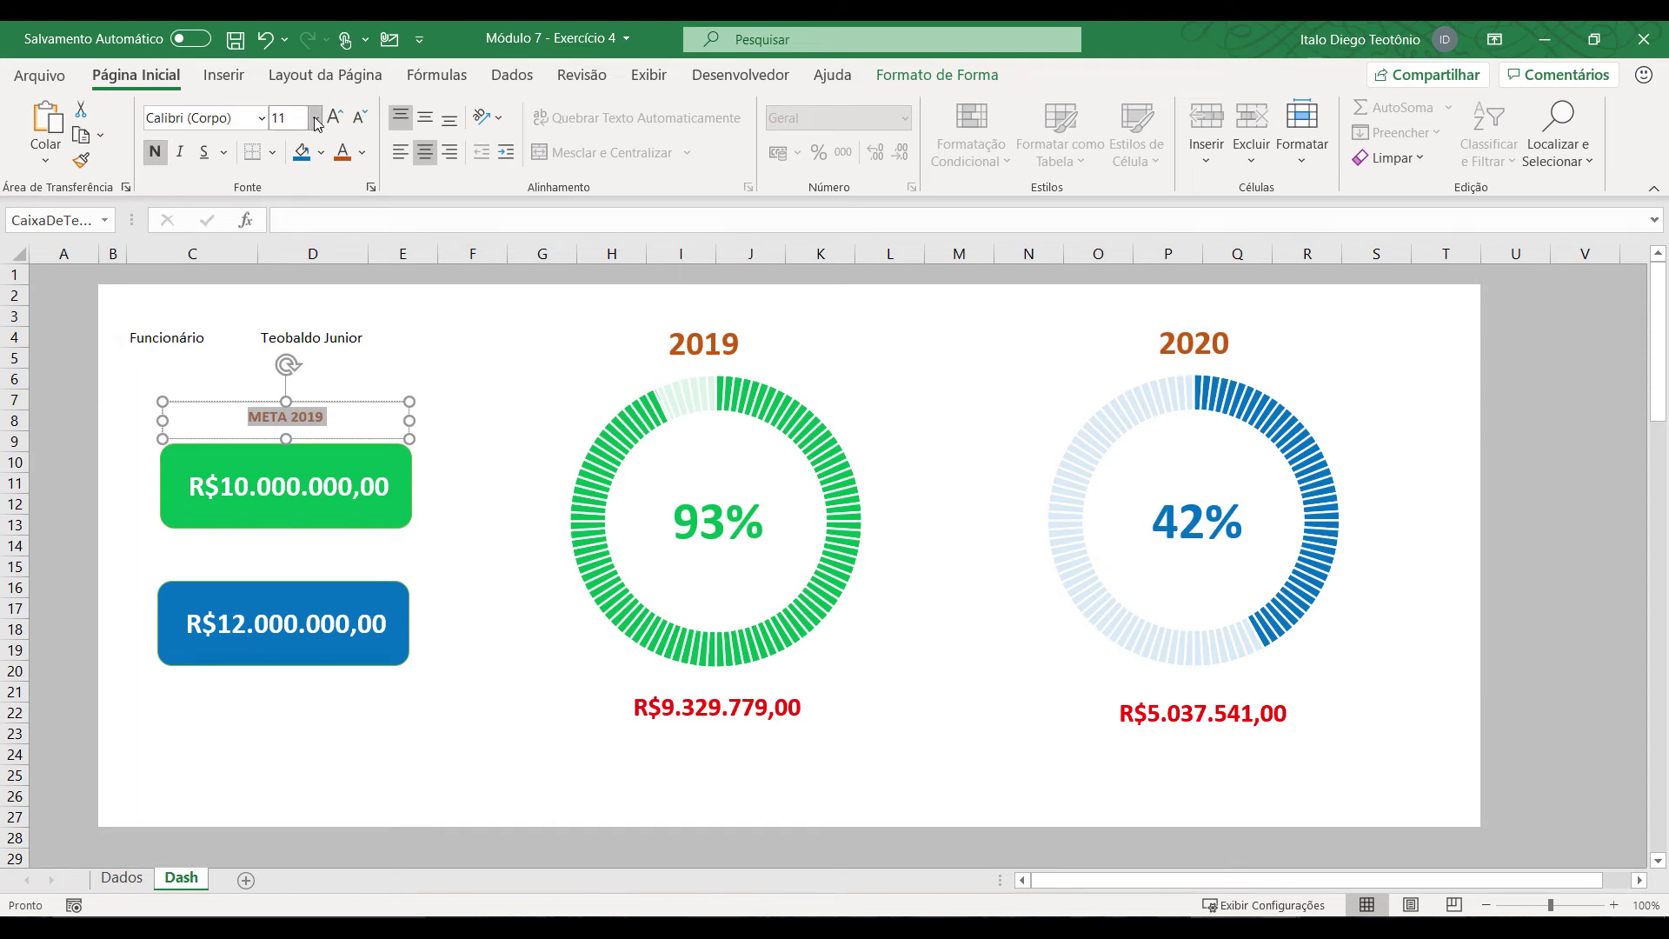
click(315, 118)
click(294, 356)
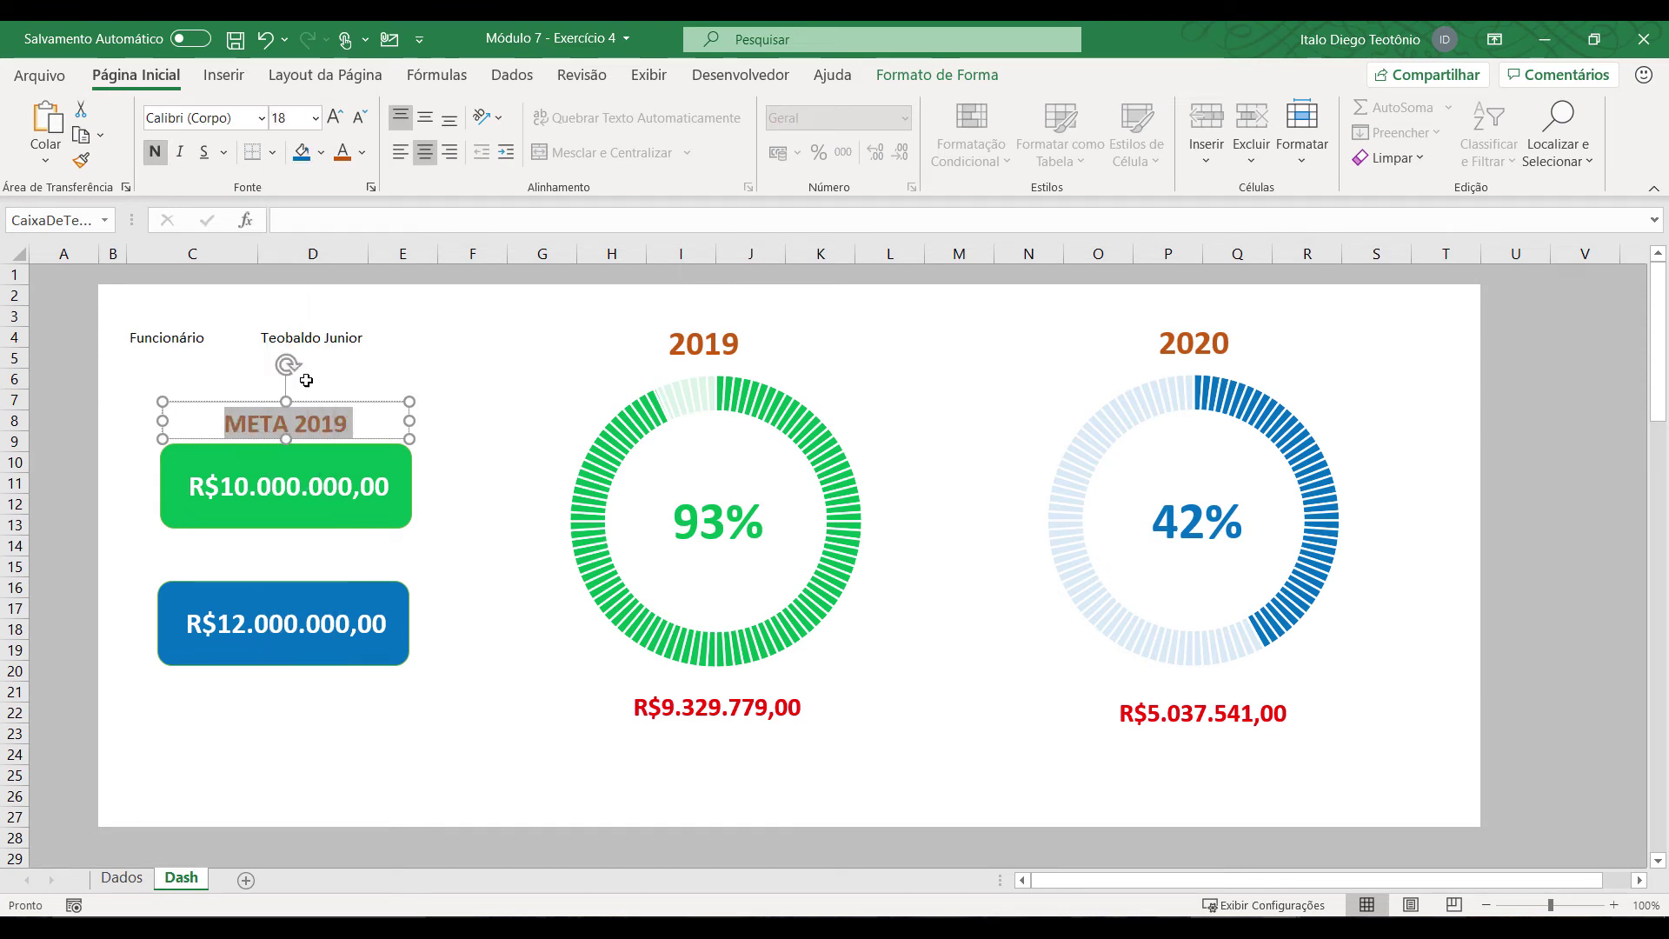
click(445, 509)
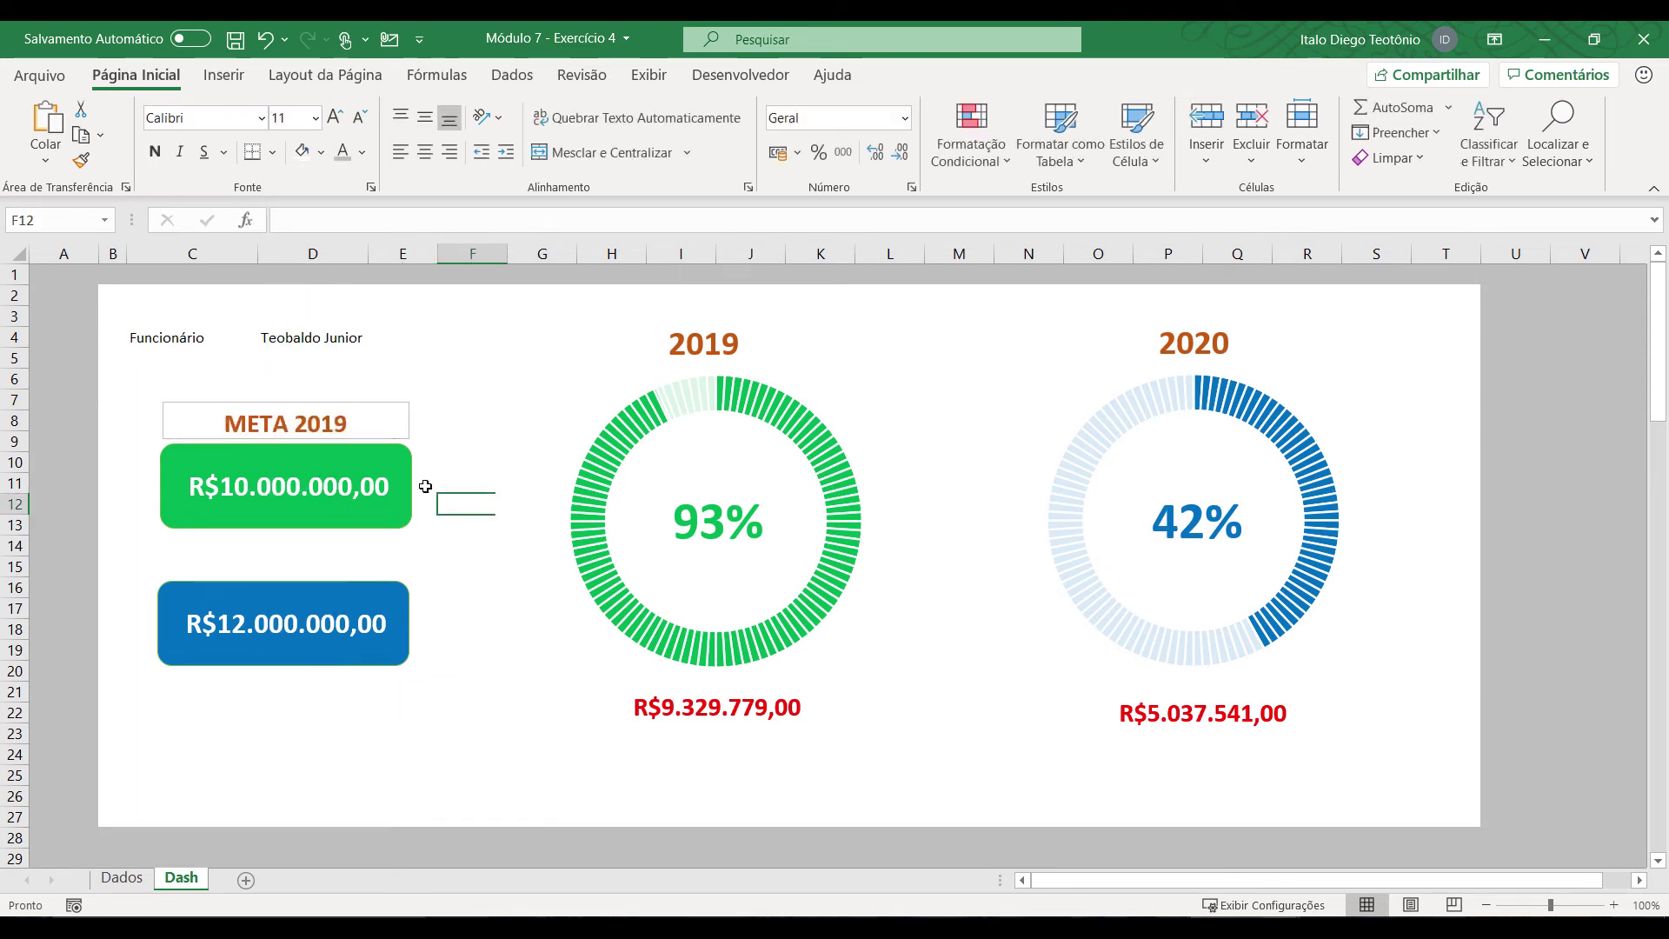
Step: Remove the outline from the META 2019 text box
click(377, 402)
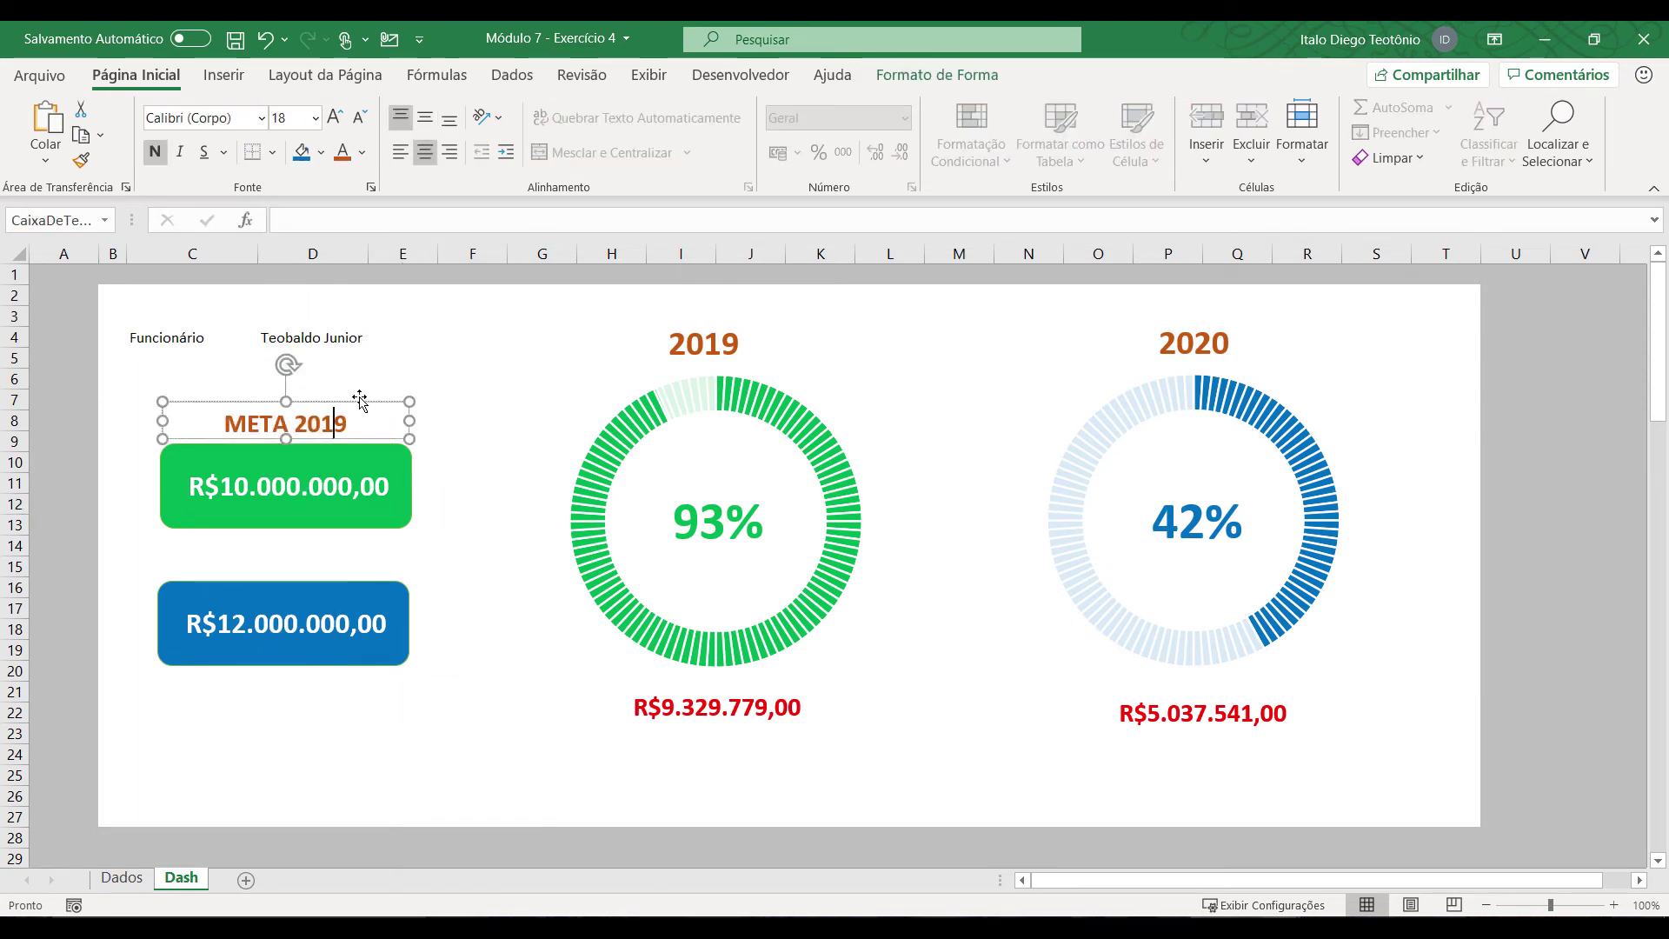
click(893, 78)
click(544, 134)
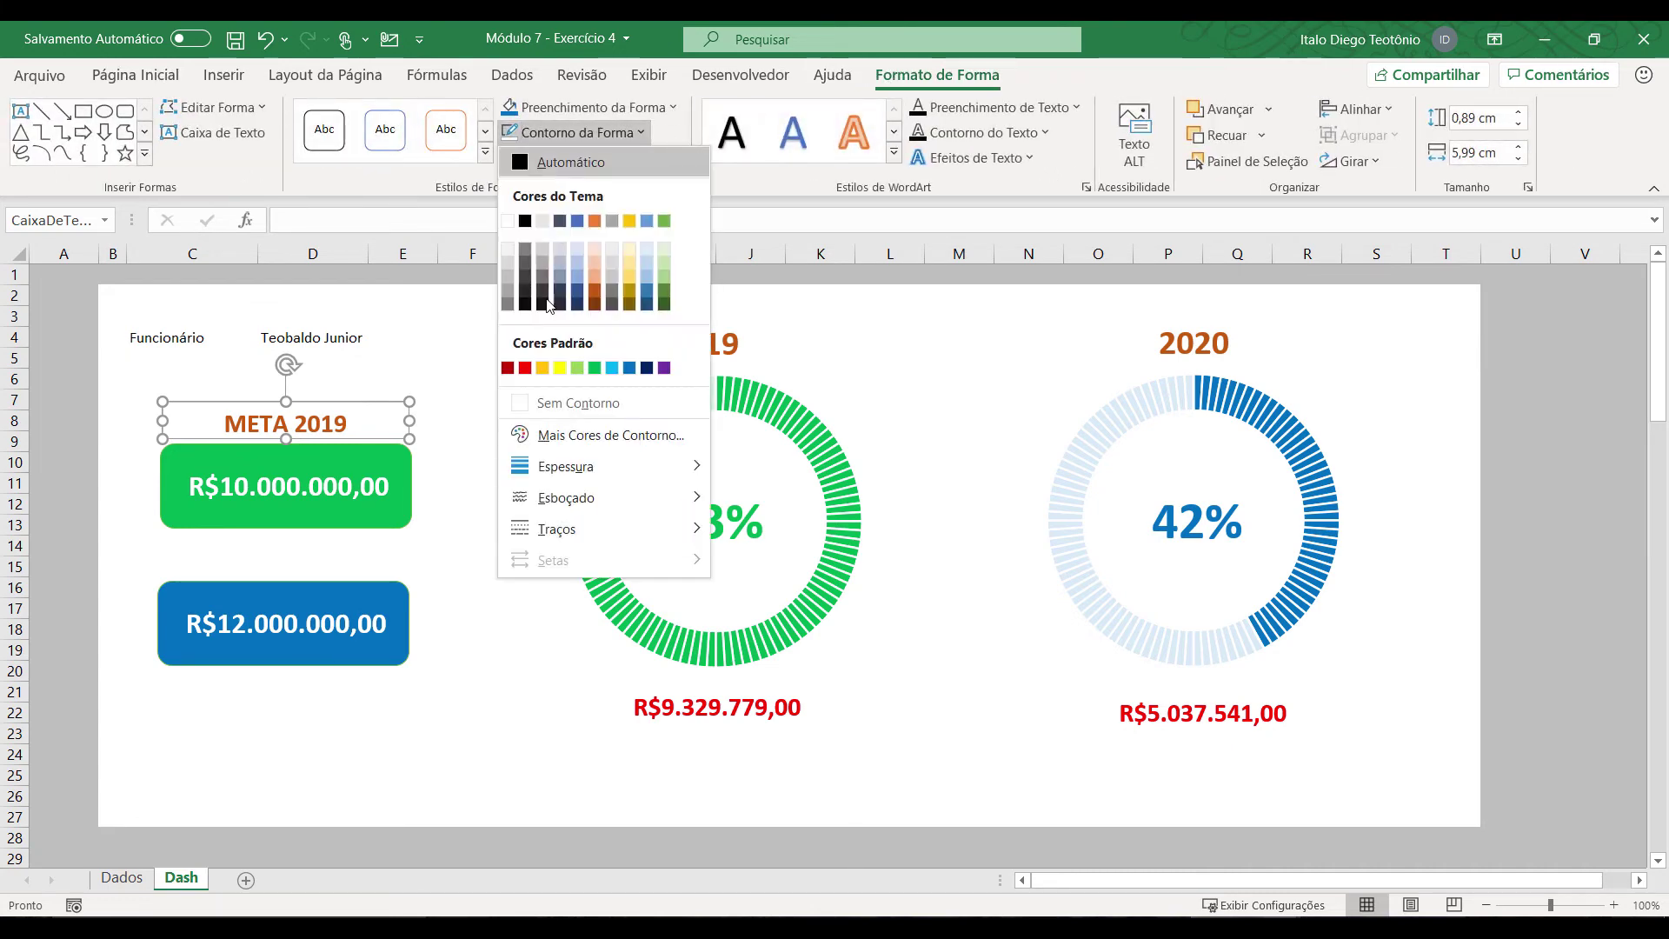
click(580, 403)
Step: Duplicate the META 2019 label to just above the blue rectangle and change the copy's text to META 2020
drag(379, 400, 385, 540)
double_click(367, 557)
text(2020)
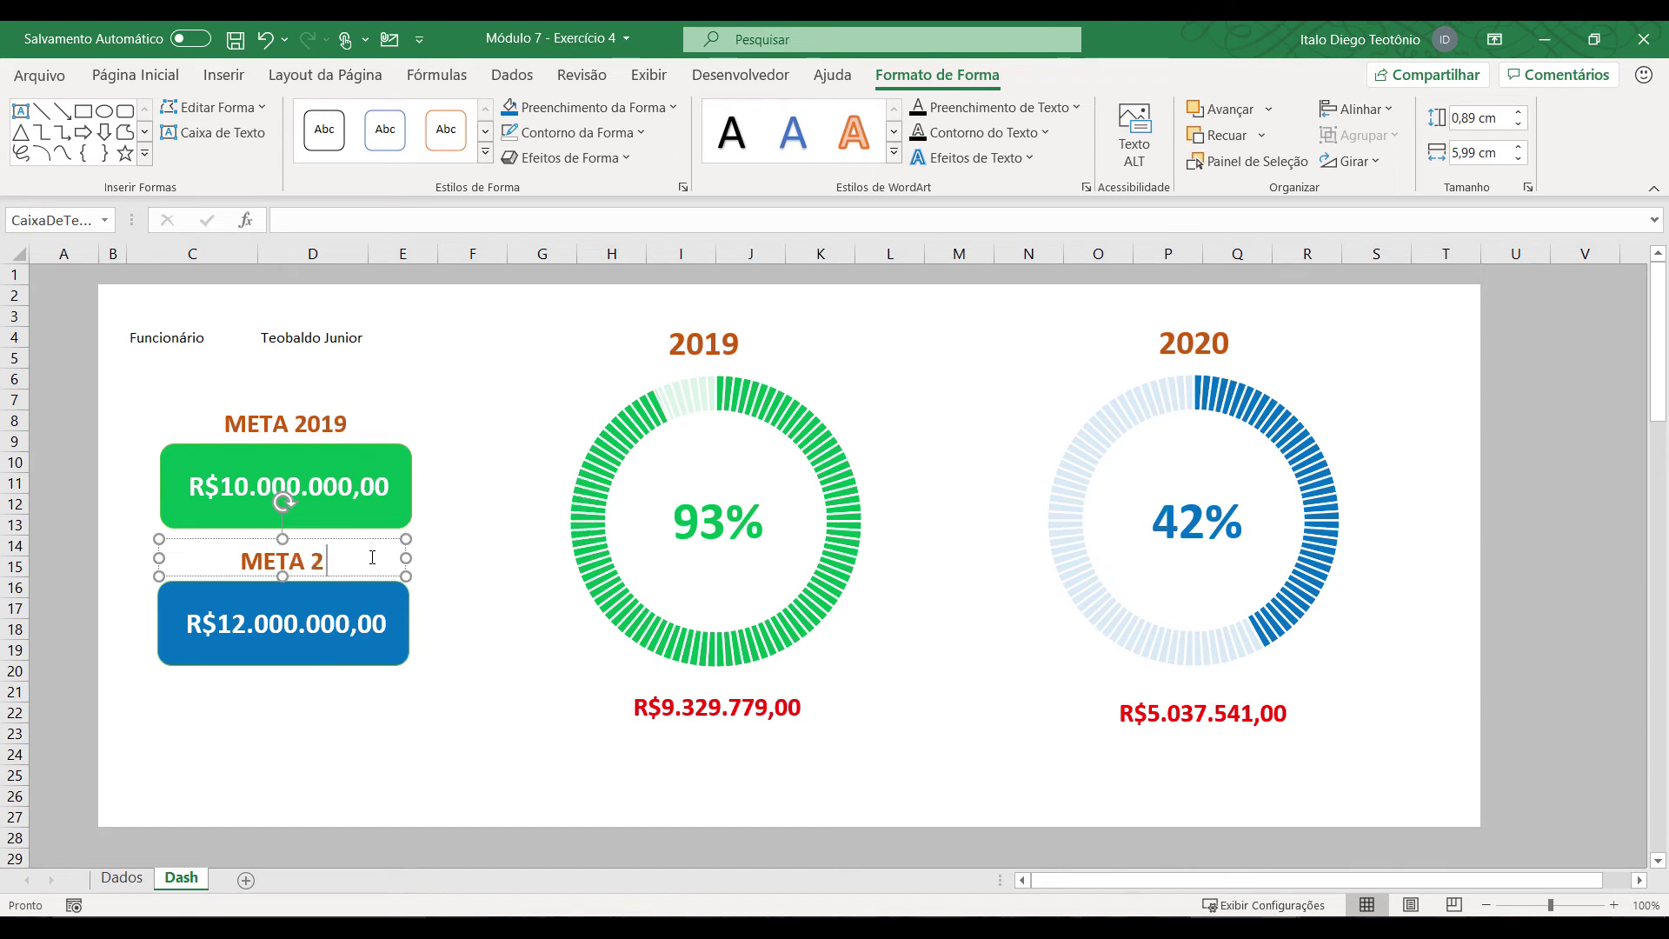
click(372, 777)
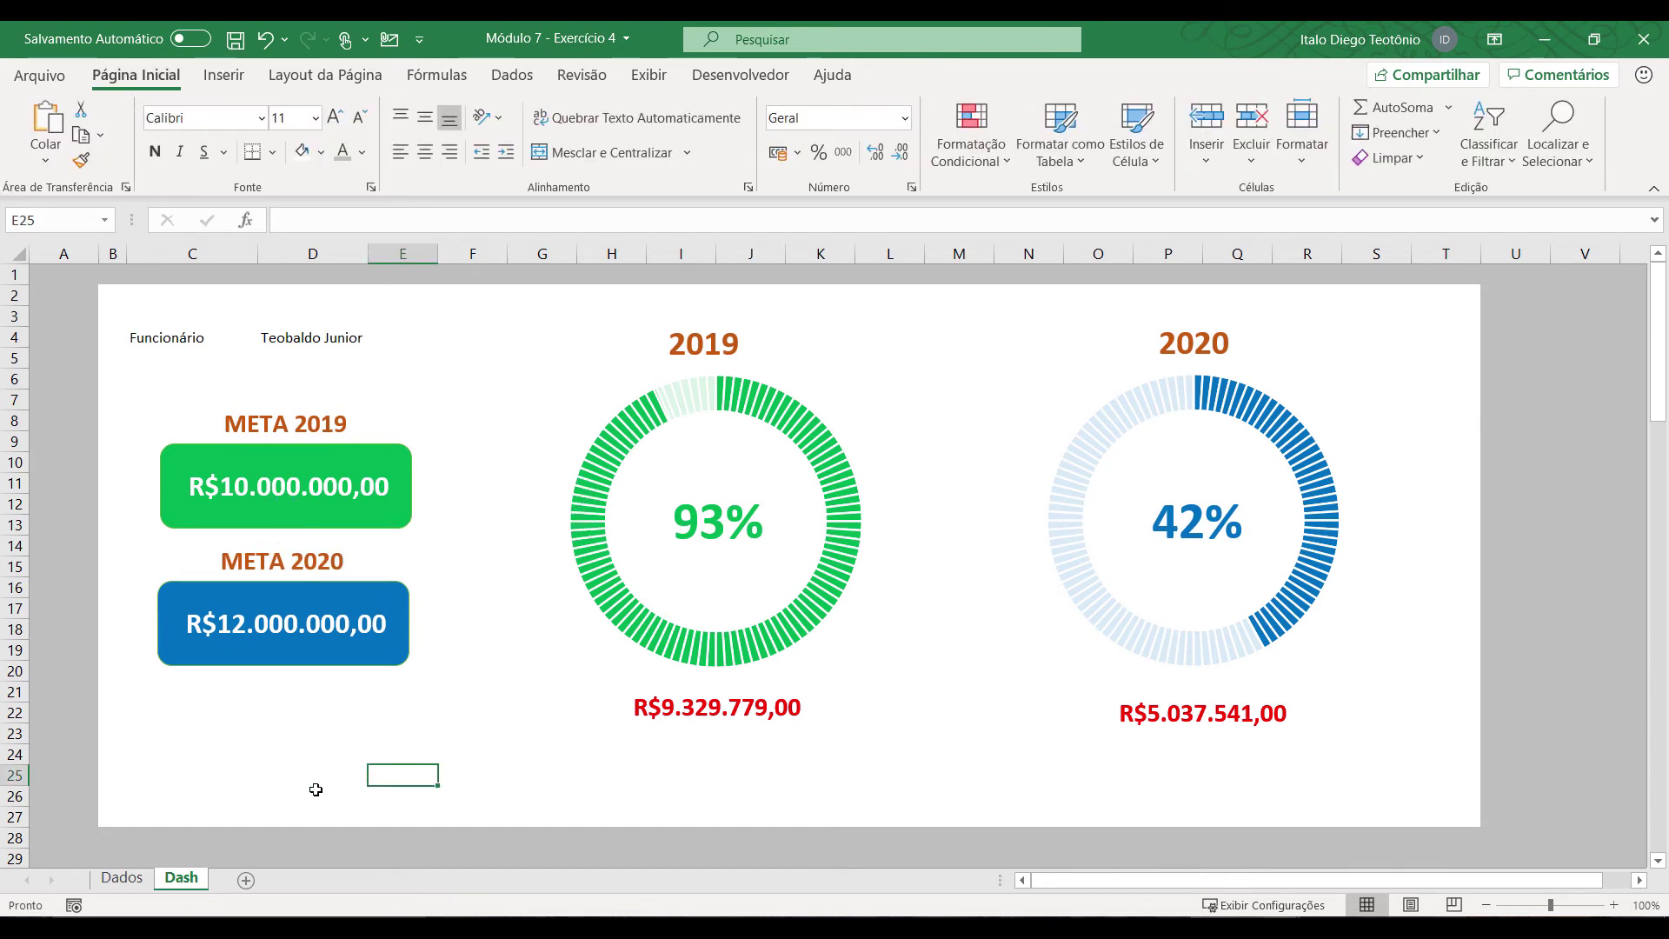
Step: Fill the Funcionário cell C4 with dark red and make its text white
drag(135, 341, 390, 337)
click(304, 339)
click(237, 339)
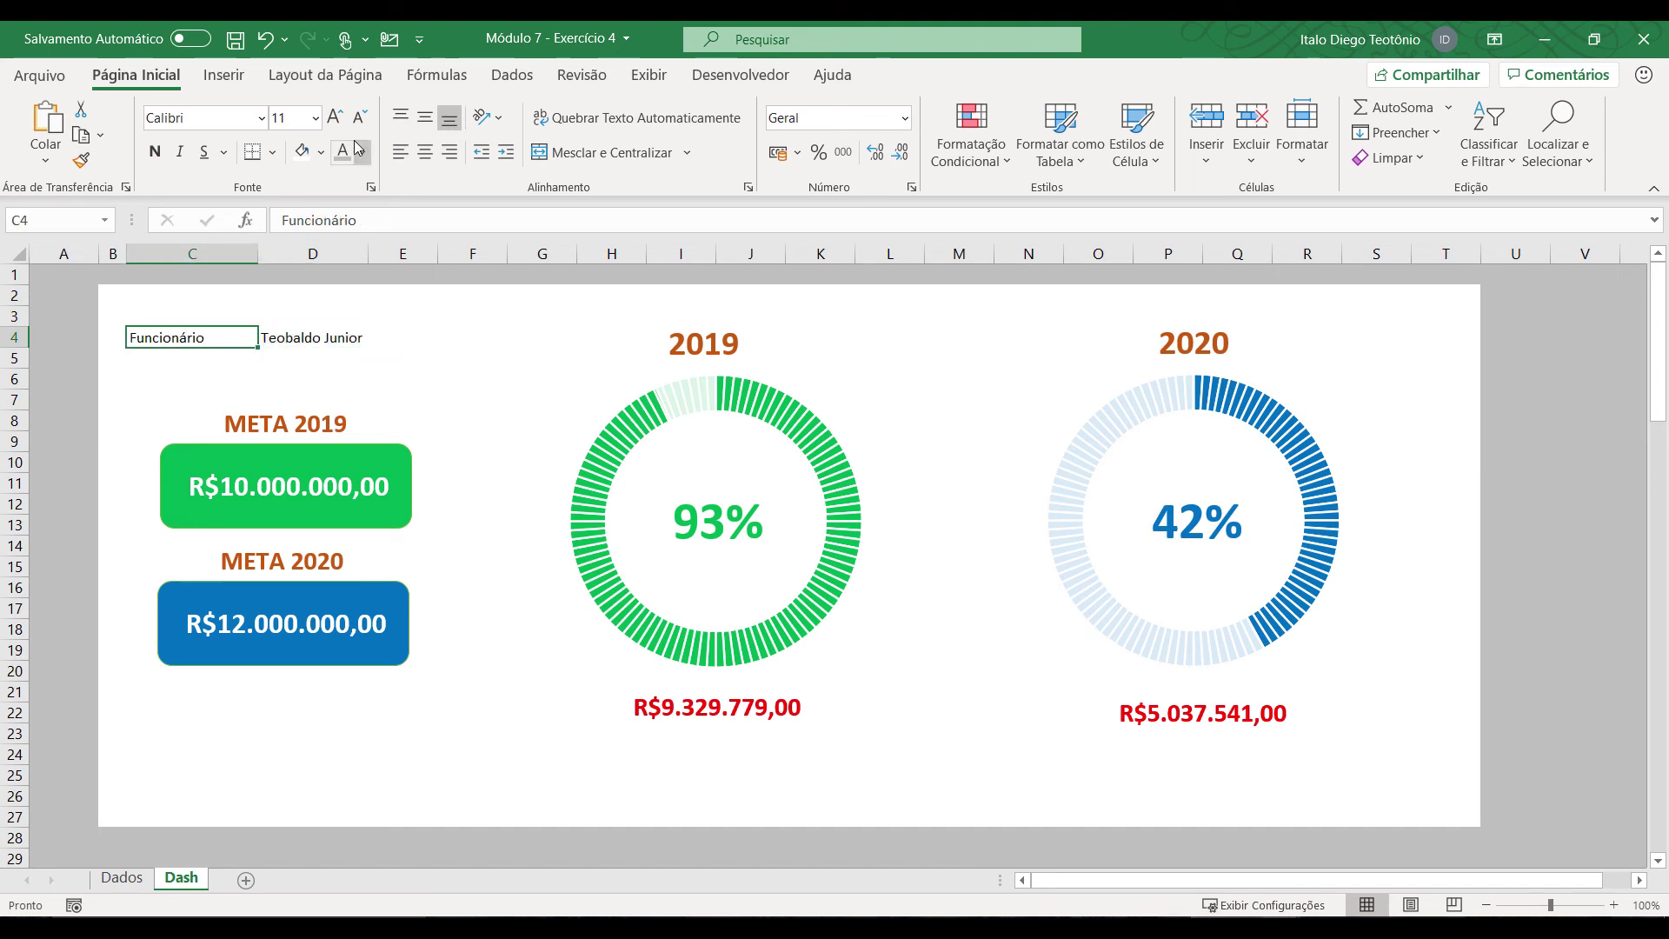
click(321, 152)
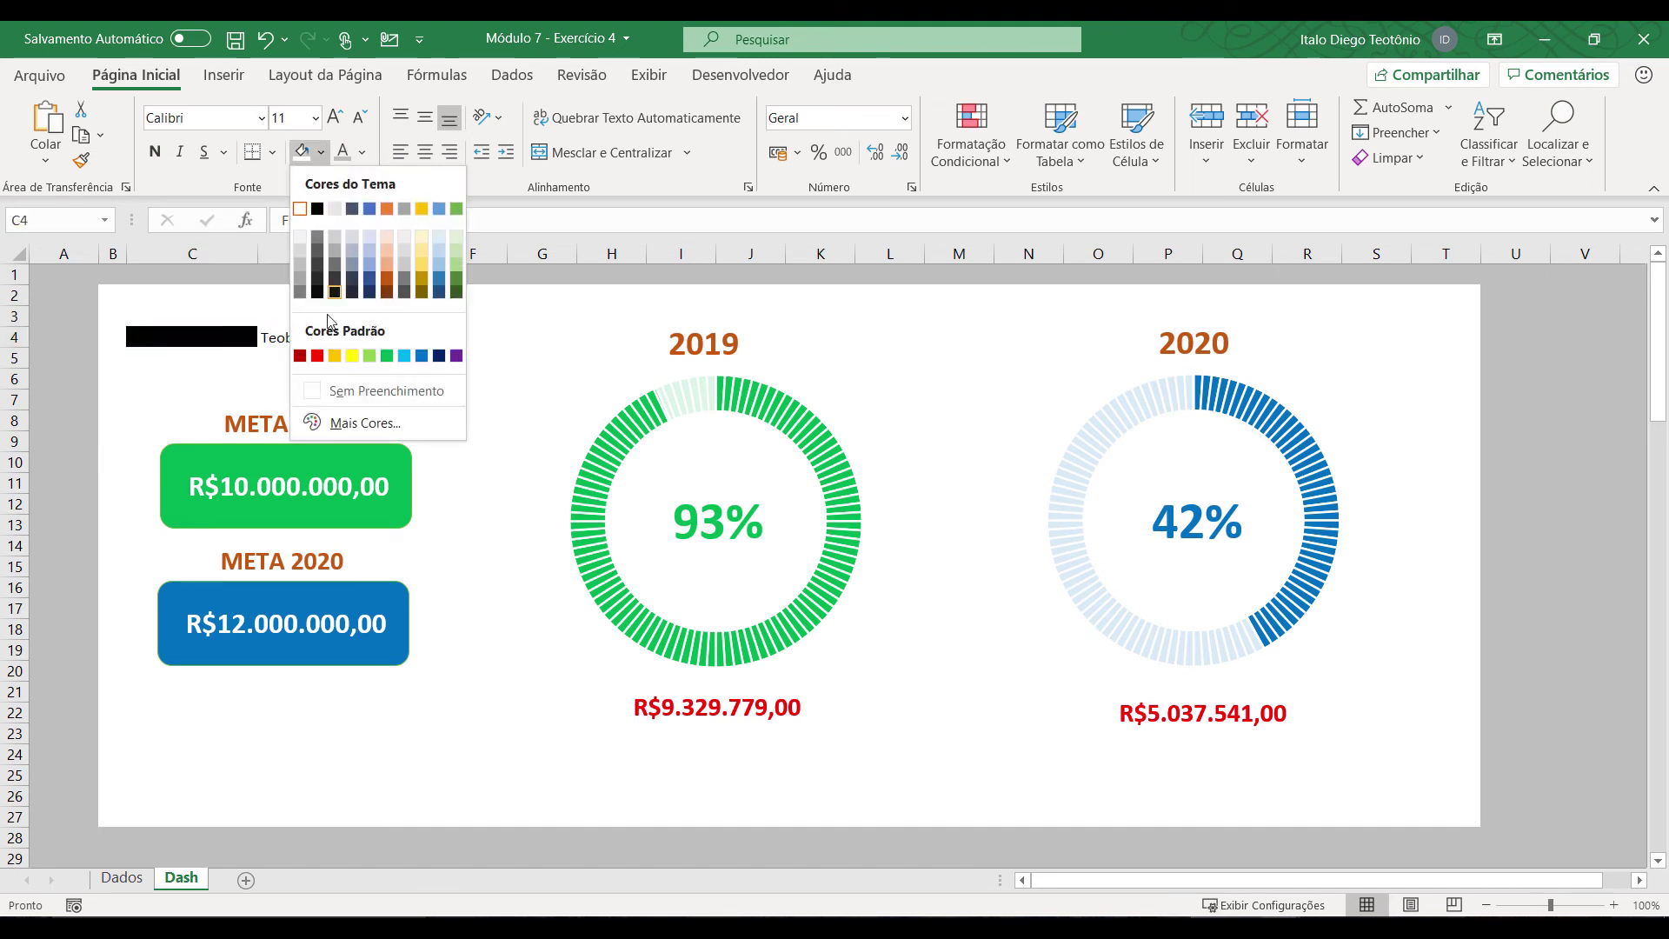
click(299, 355)
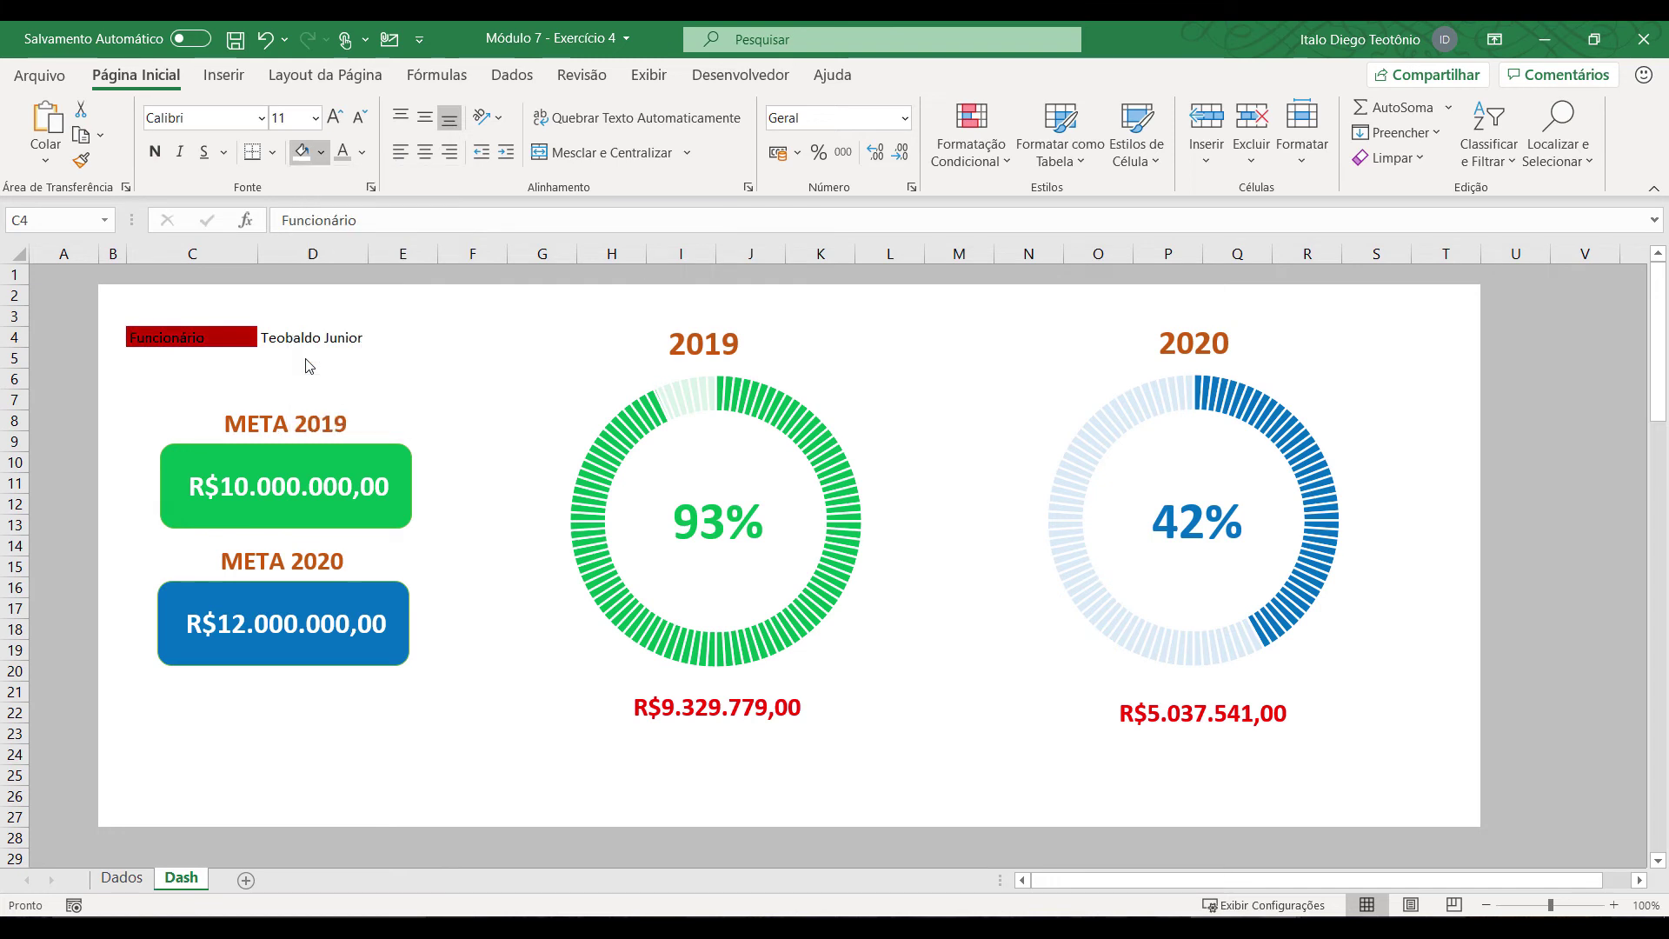
click(362, 156)
click(345, 243)
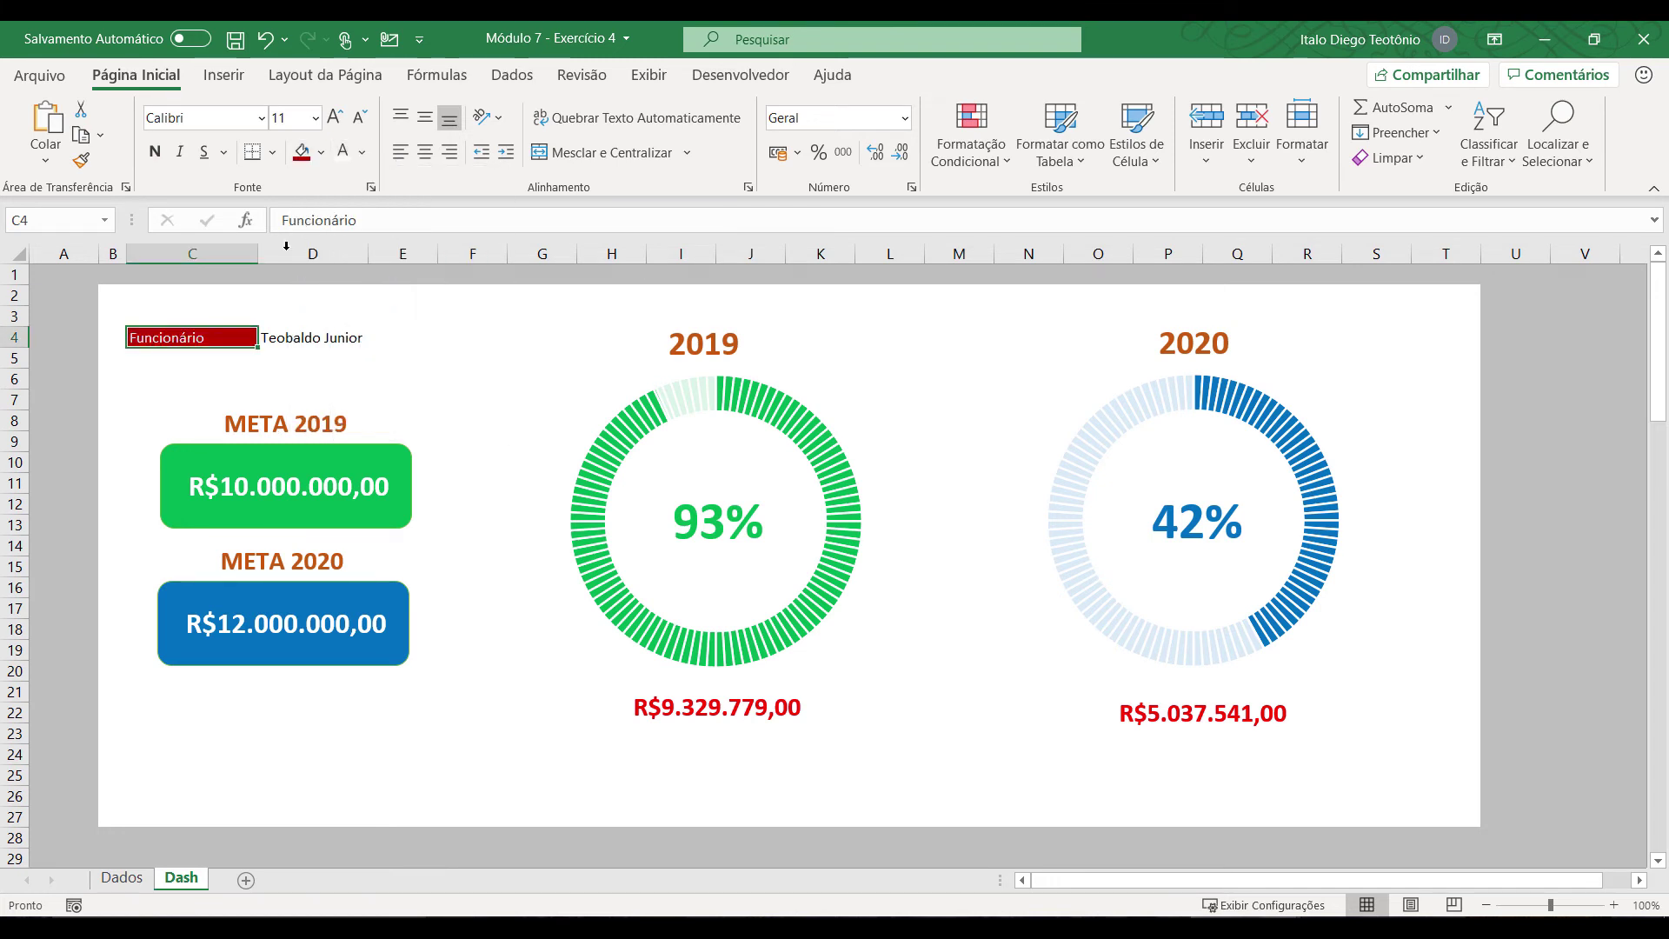
Step: Set the Funcionário text to size 24 and widen column C to fit it
click(314, 117)
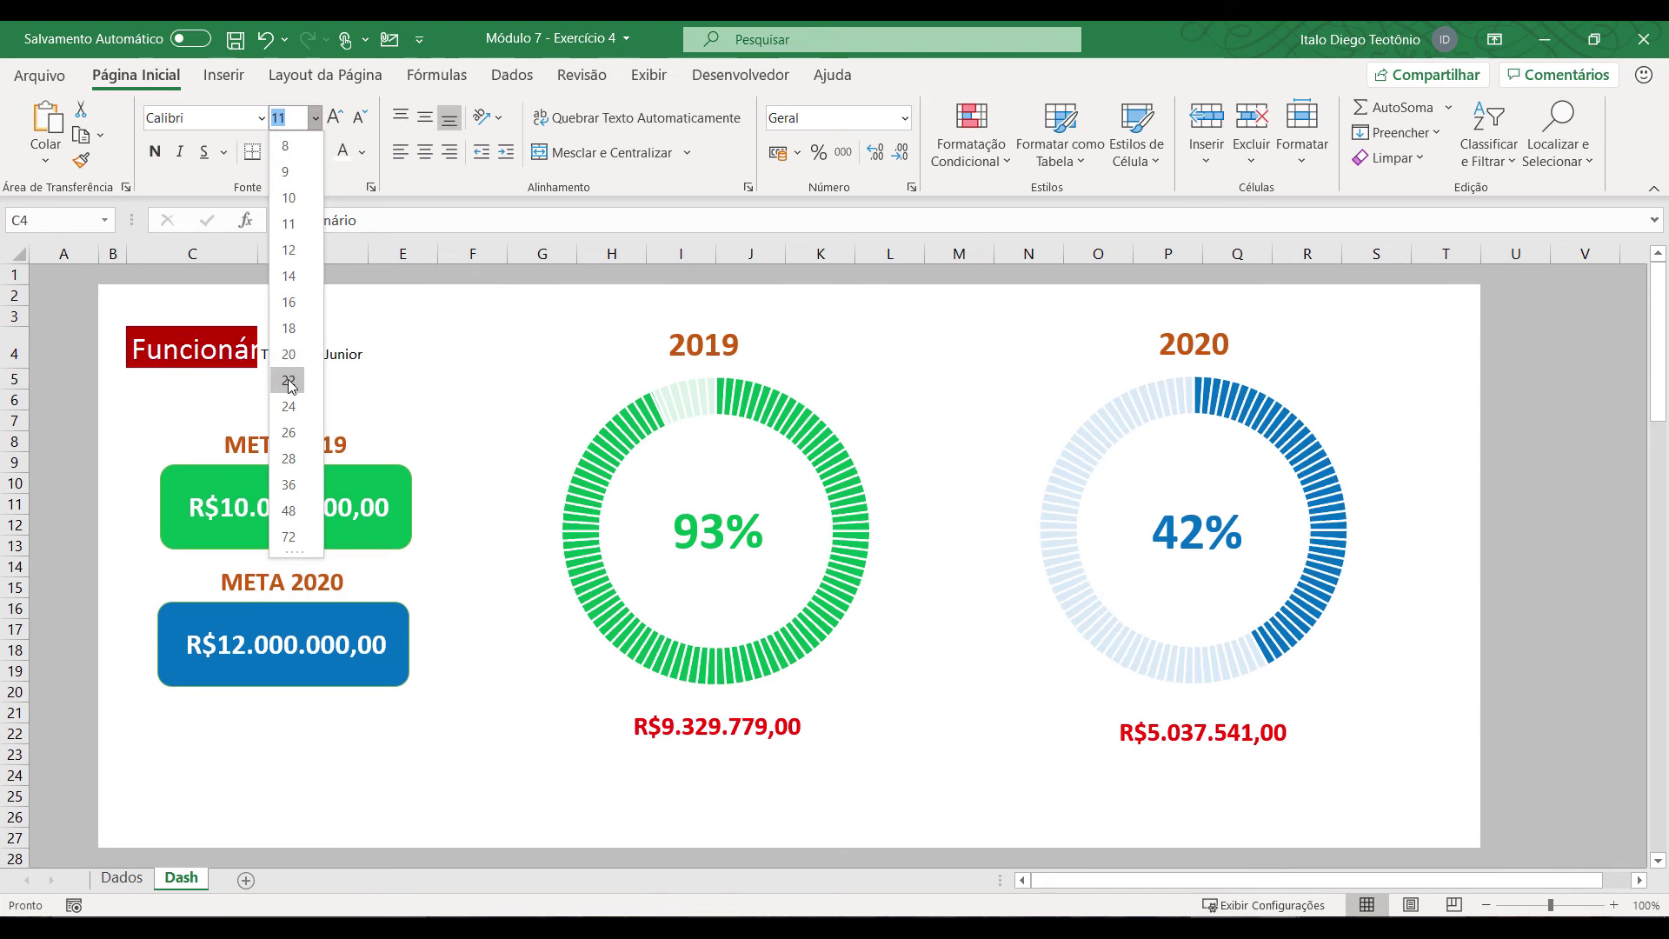
click(294, 406)
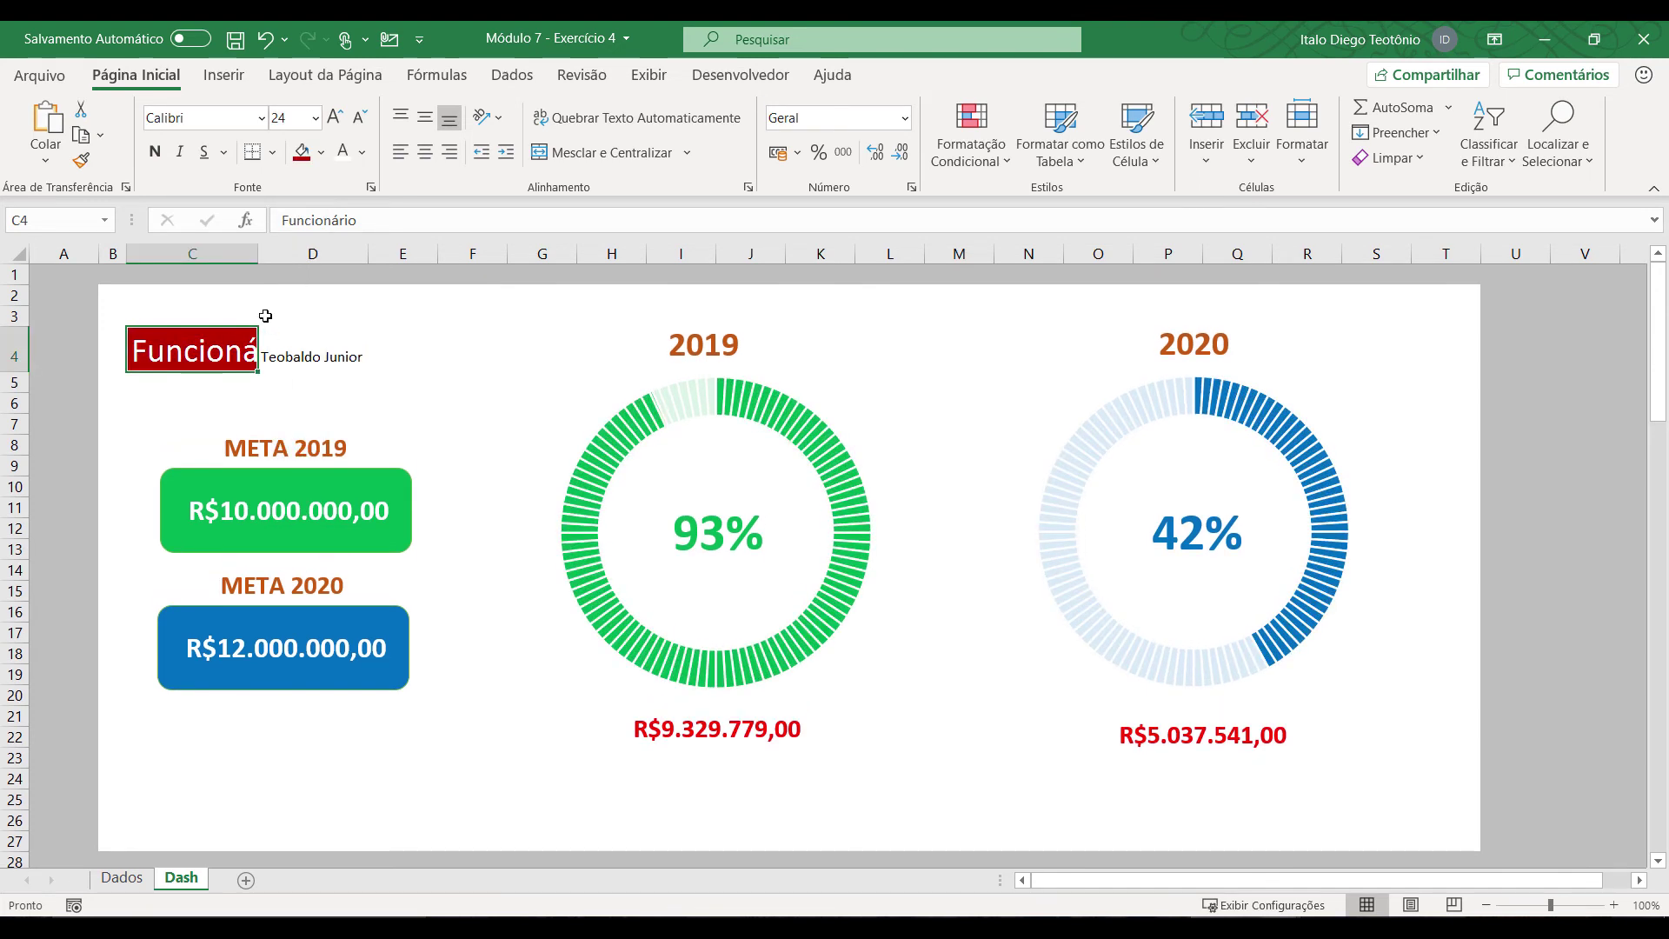
drag(256, 242, 319, 257)
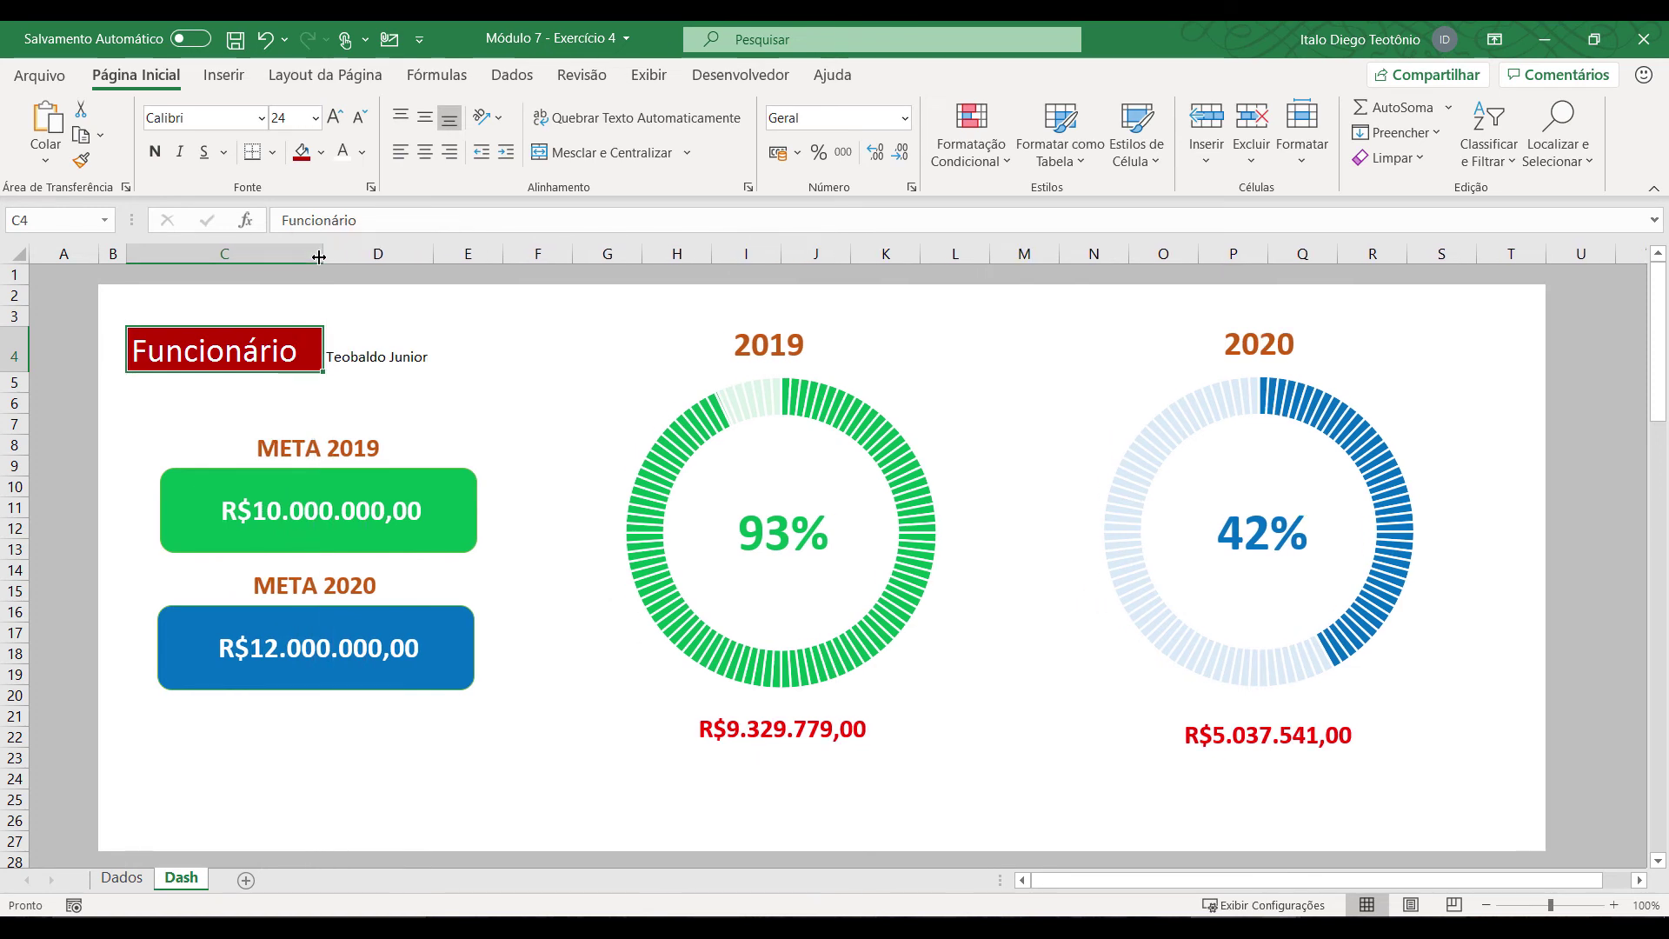
Step: Format the employee name in cell D4 as dark red and size 18, and autofit column D to it
click(483, 369)
click(384, 362)
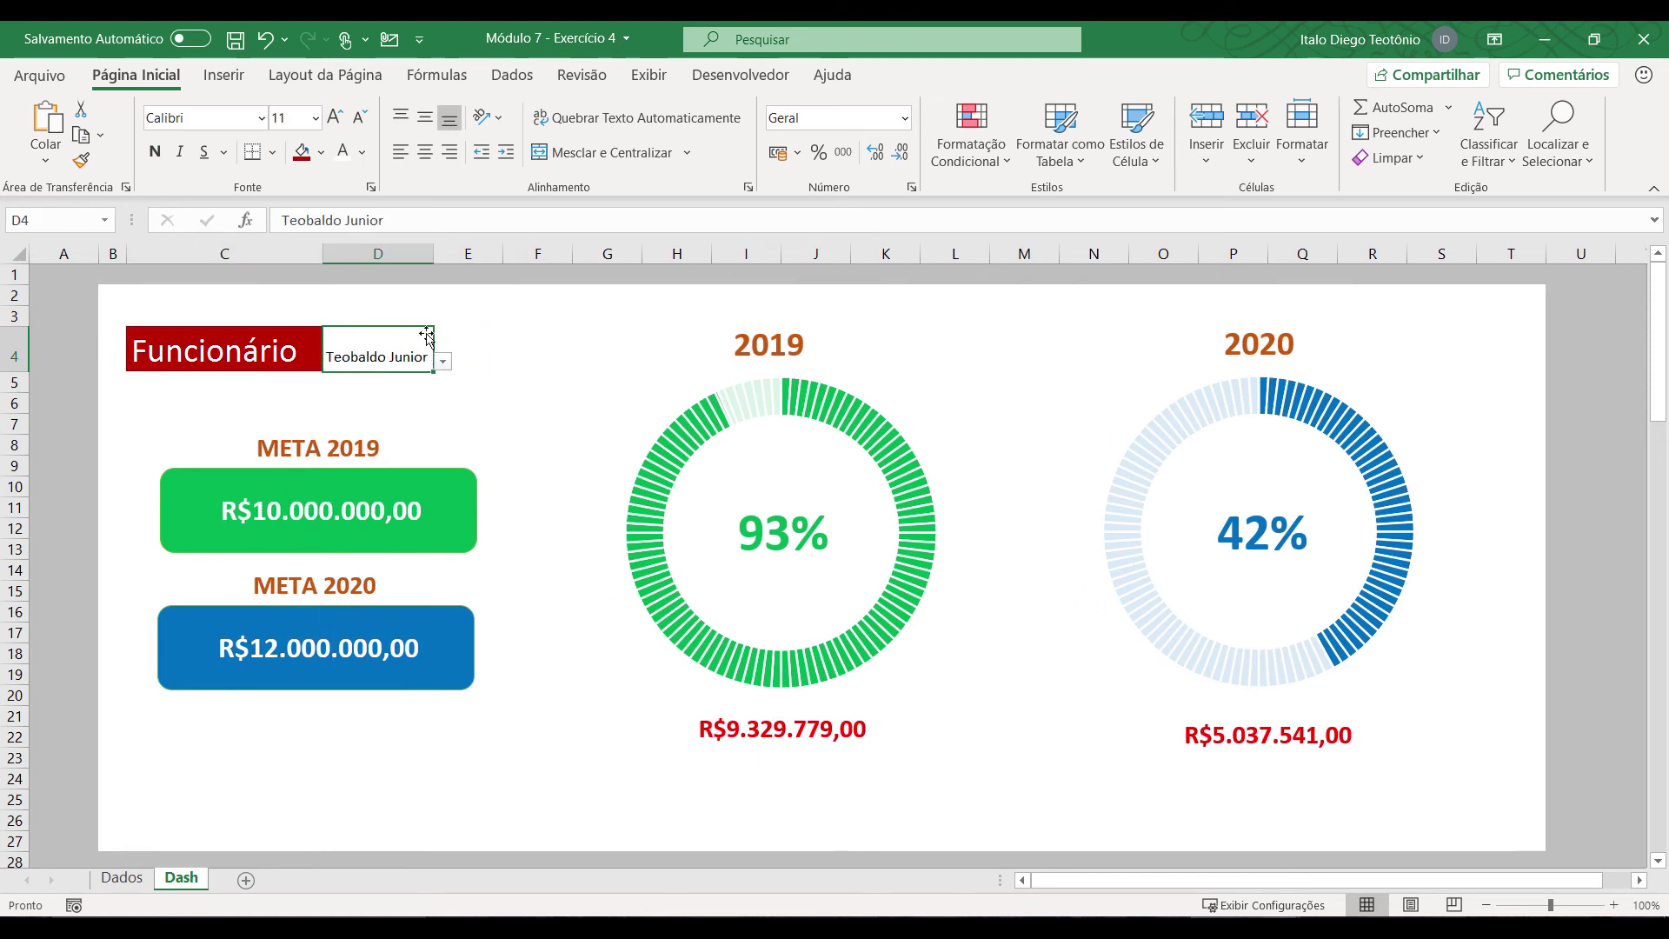
click(362, 153)
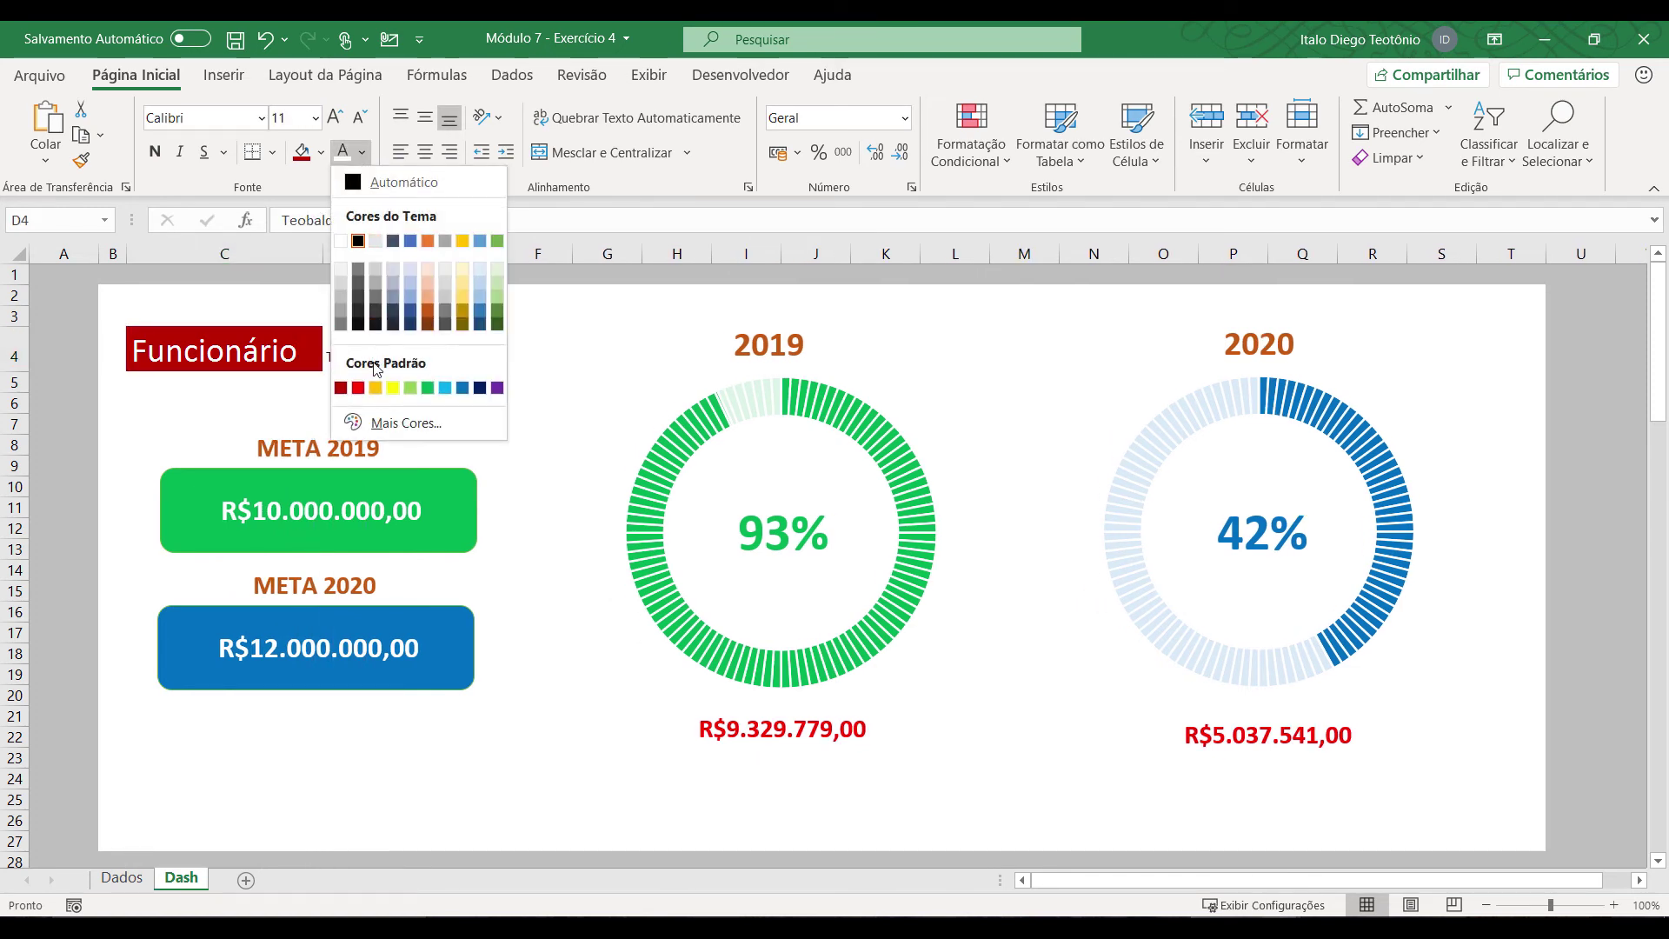
click(342, 387)
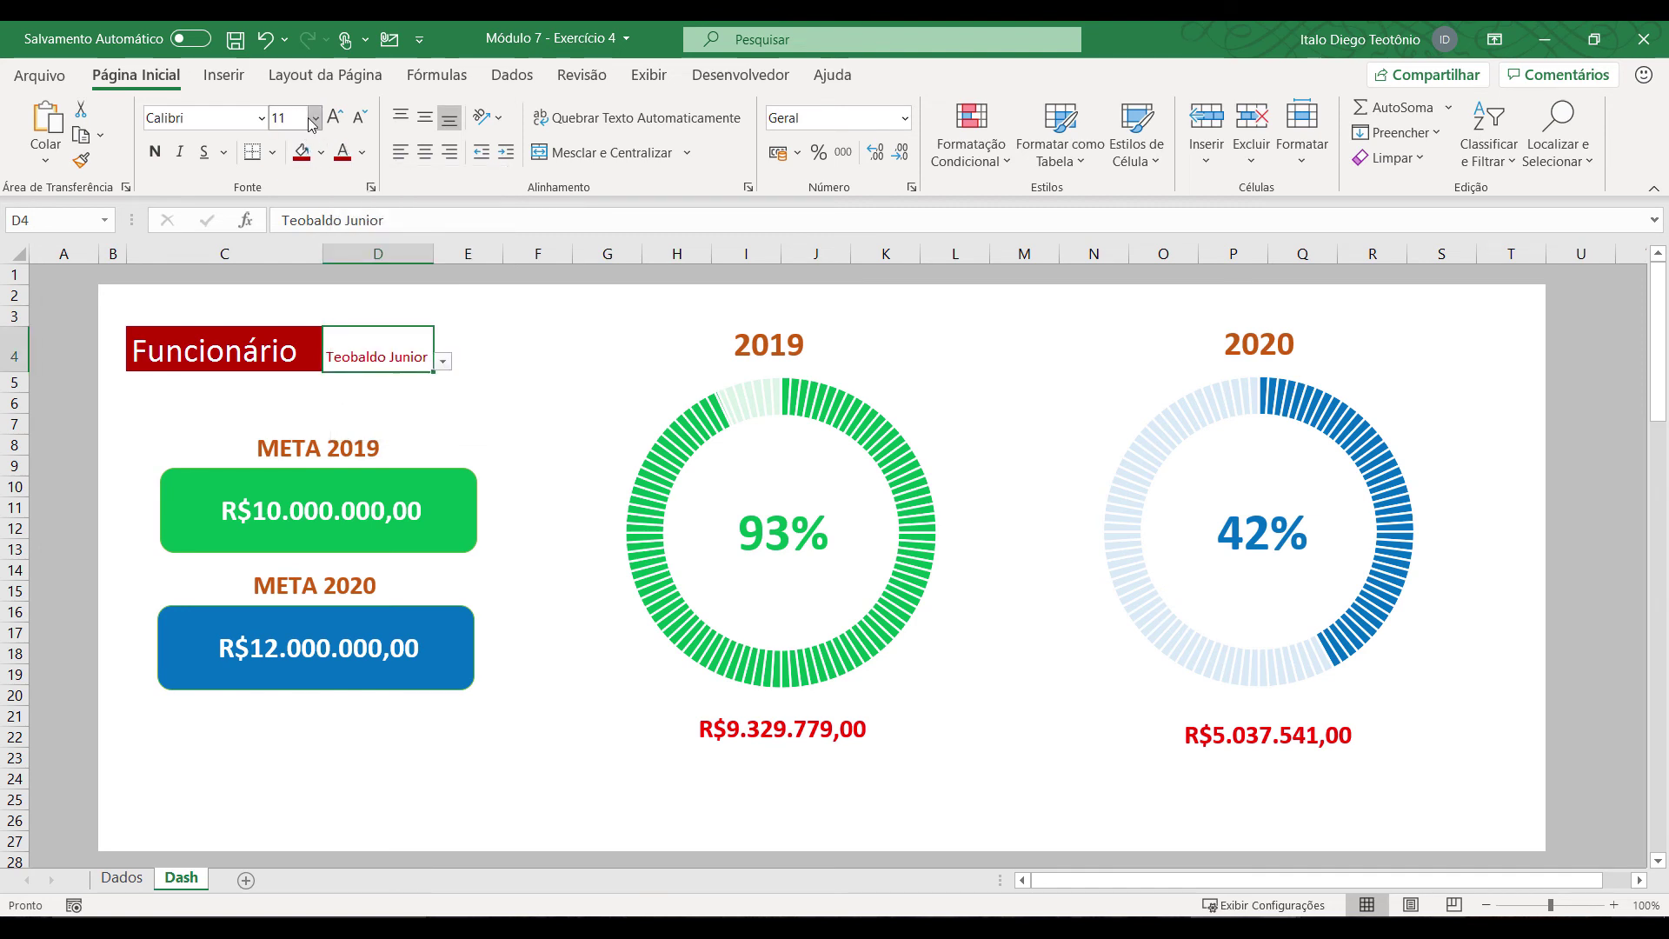
click(315, 117)
click(296, 328)
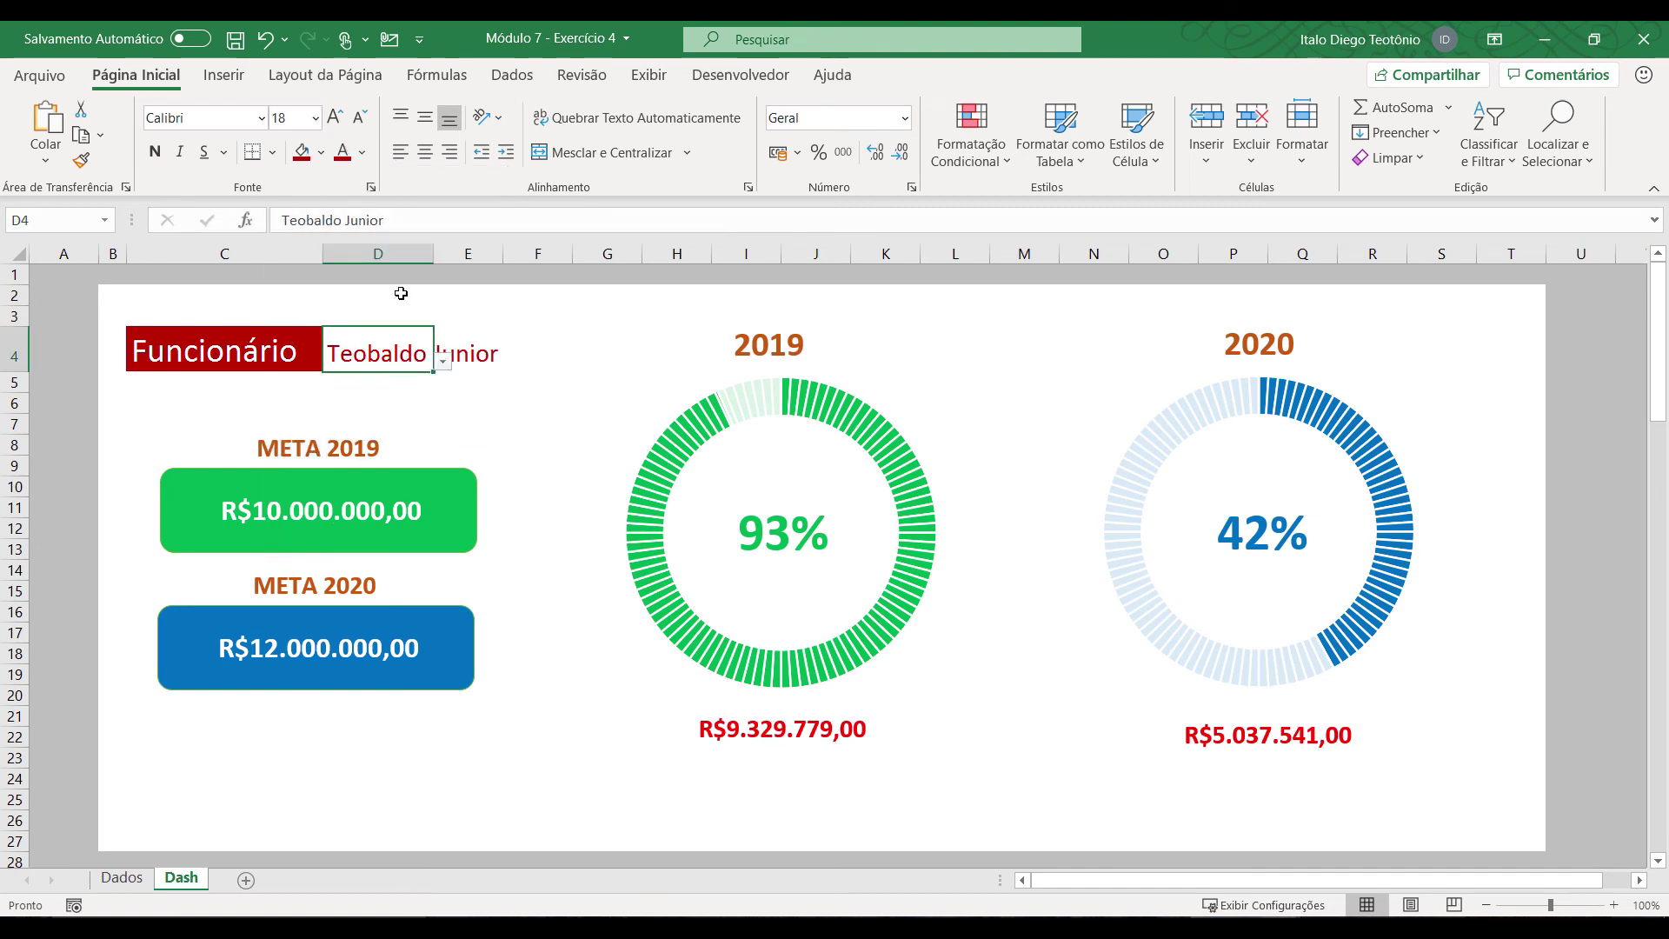
double_click(433, 252)
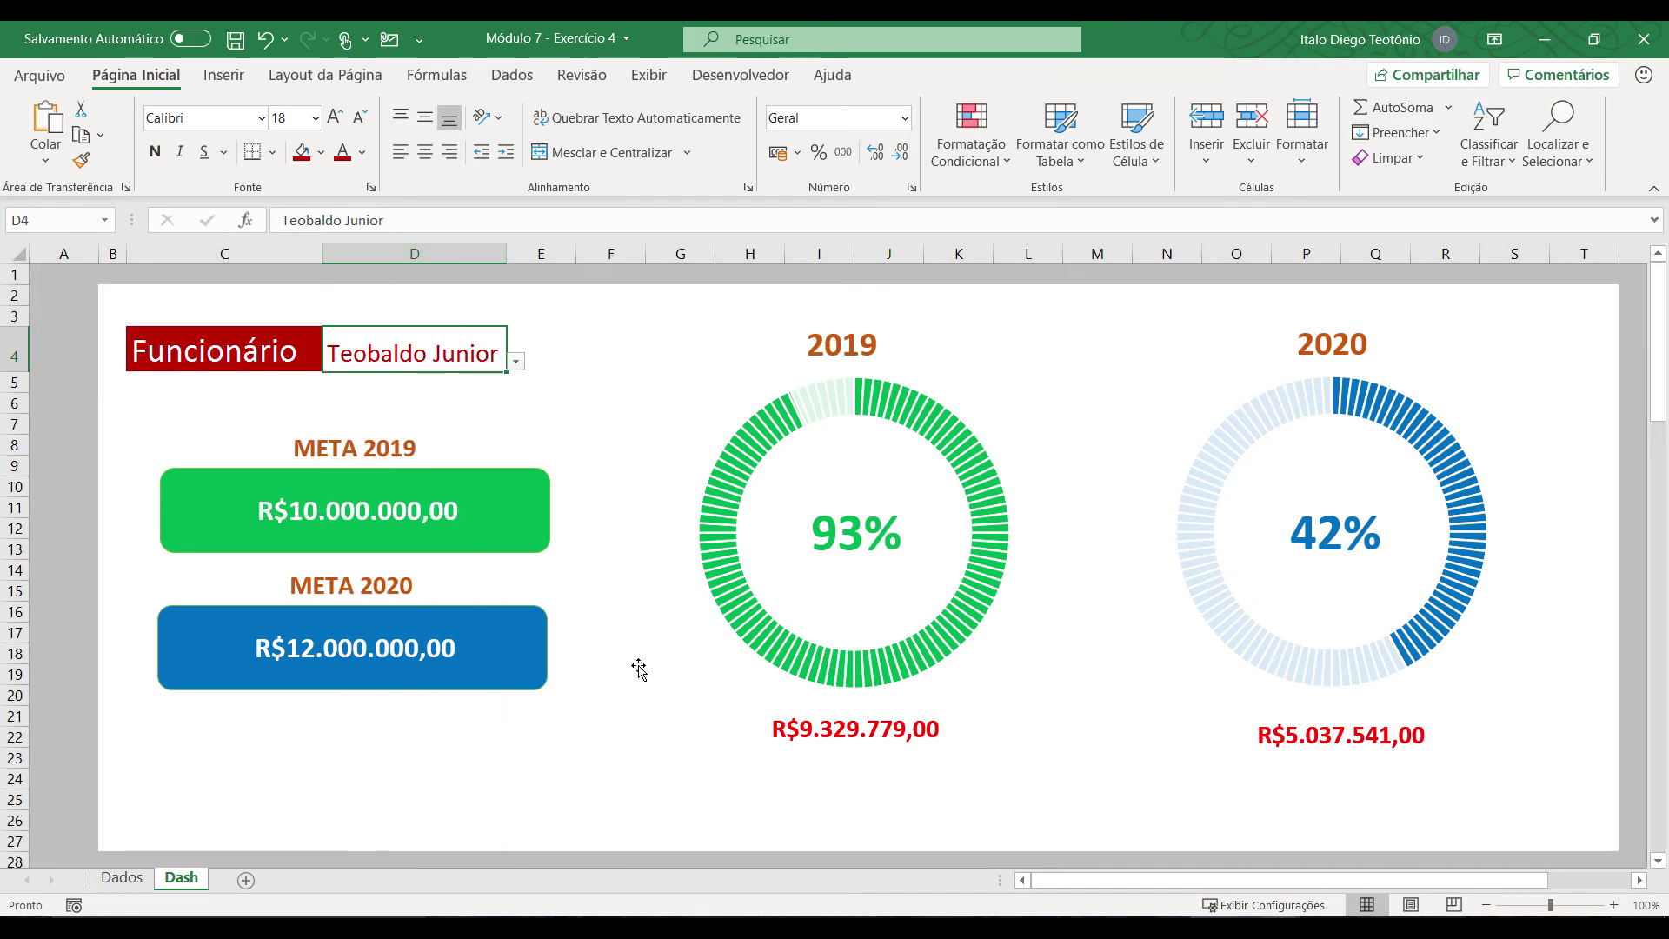
click(421, 753)
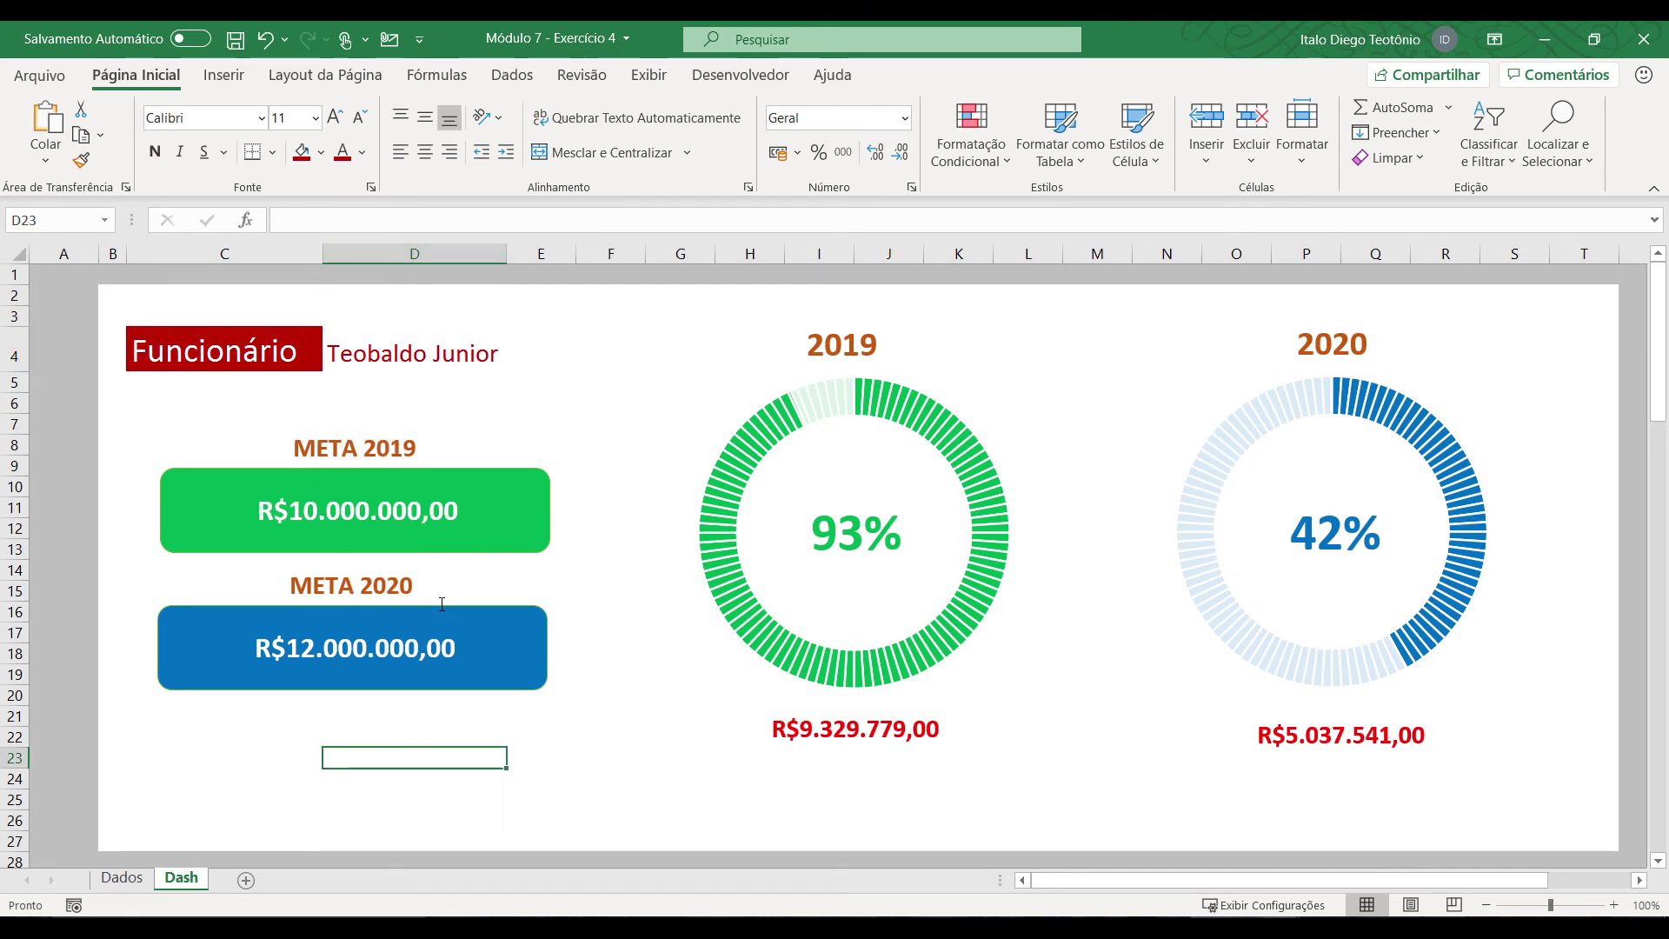
click(490, 515)
click(513, 771)
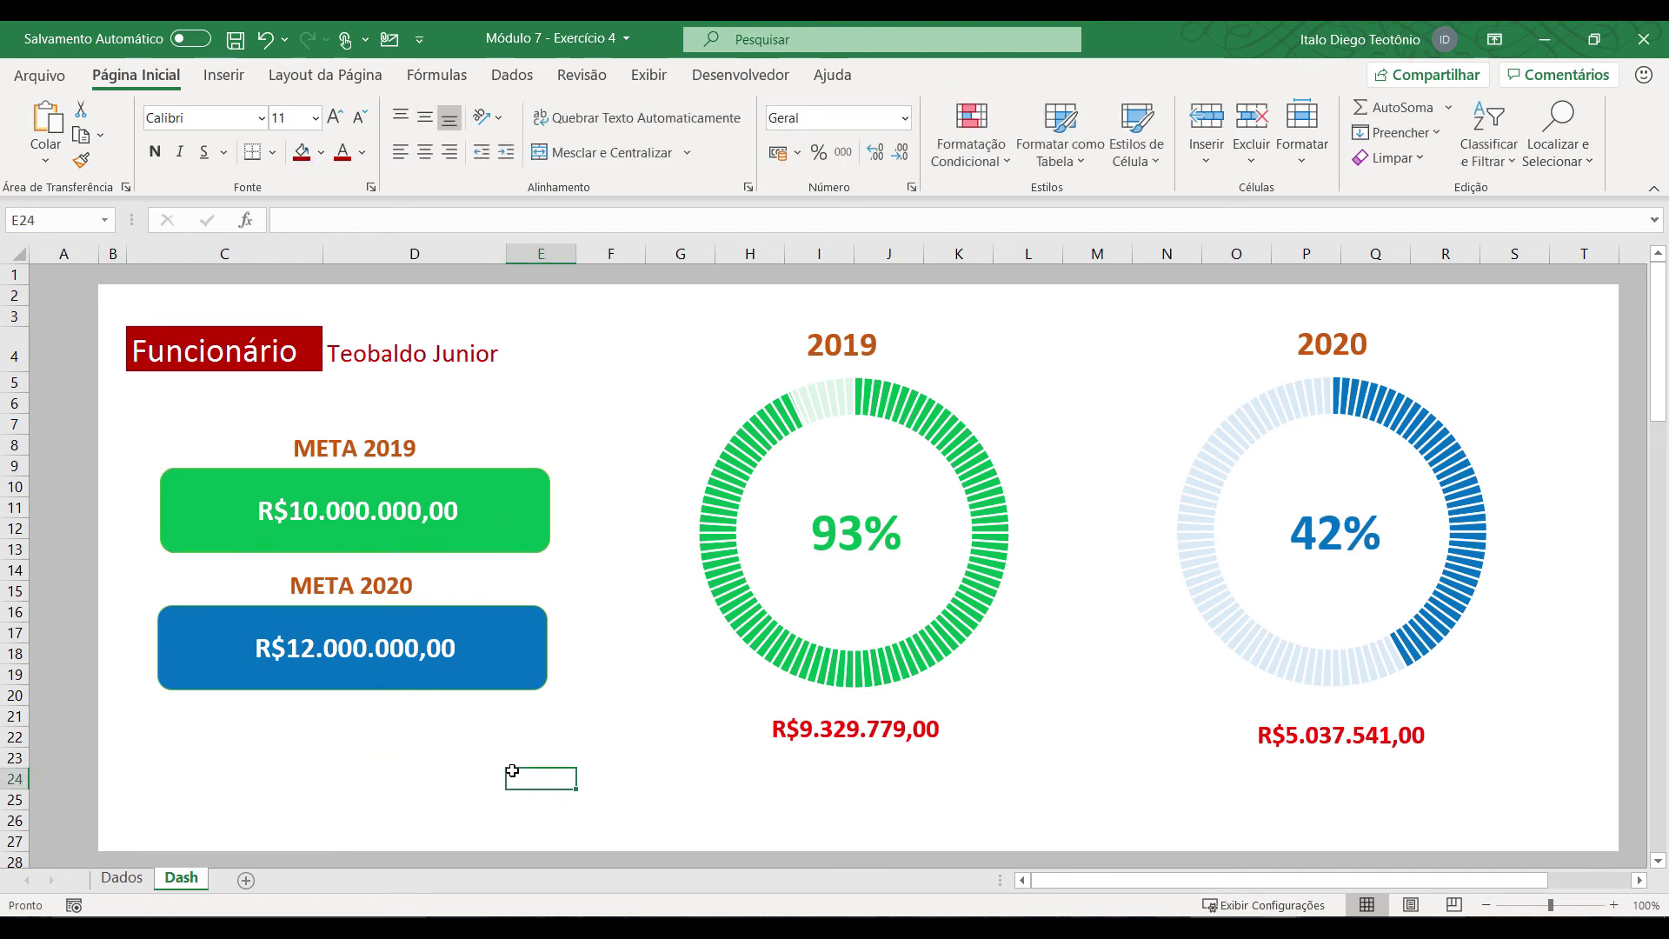
Step: Change the label in C4 to "Funcionário:" and centre the employee name in D4 horizontally and vertically
double_click(307, 356)
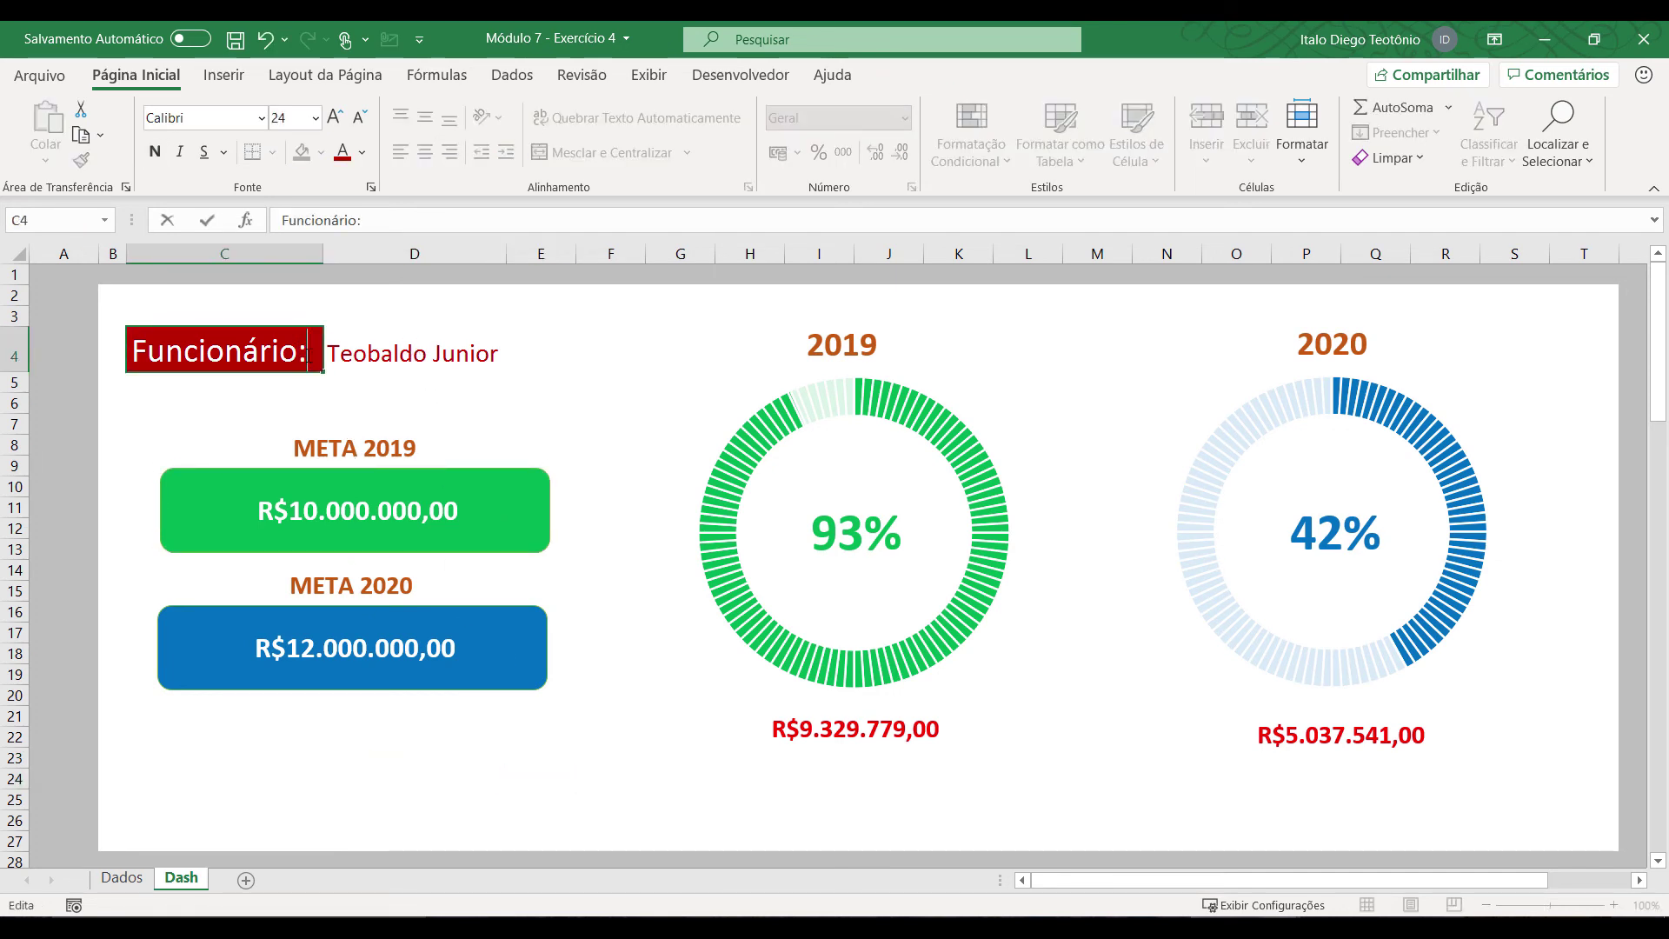
click(521, 402)
click(414, 352)
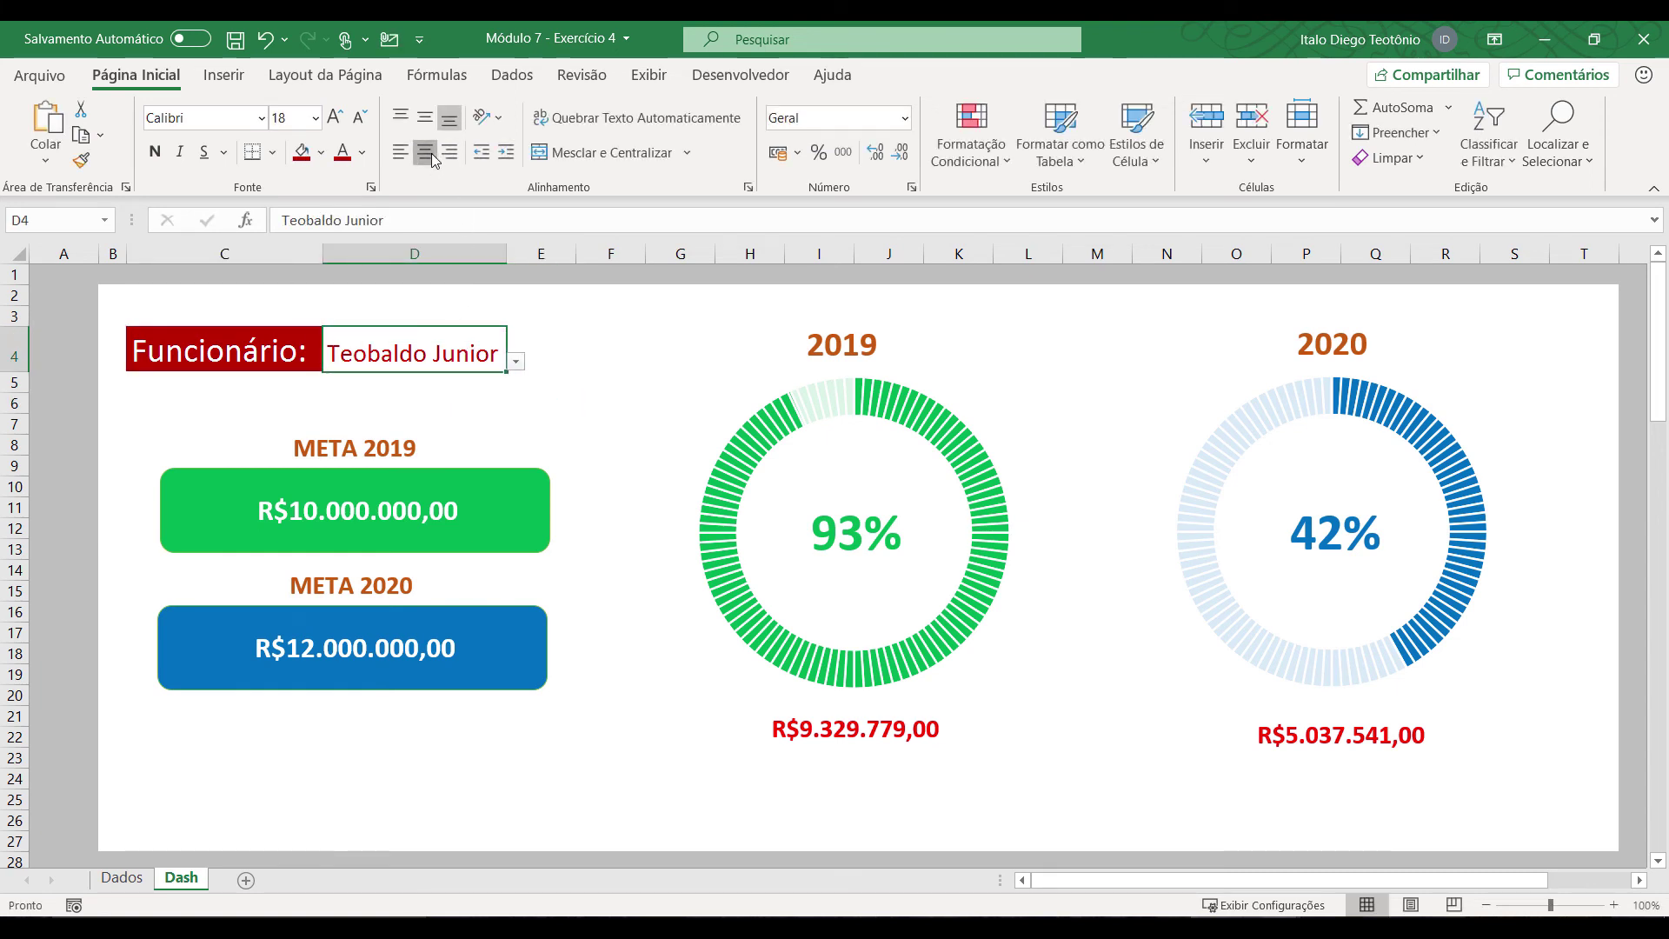
click(424, 117)
Step: Test the dashboard by choosing several different employees in turn from the validation list in cell D4
click(516, 361)
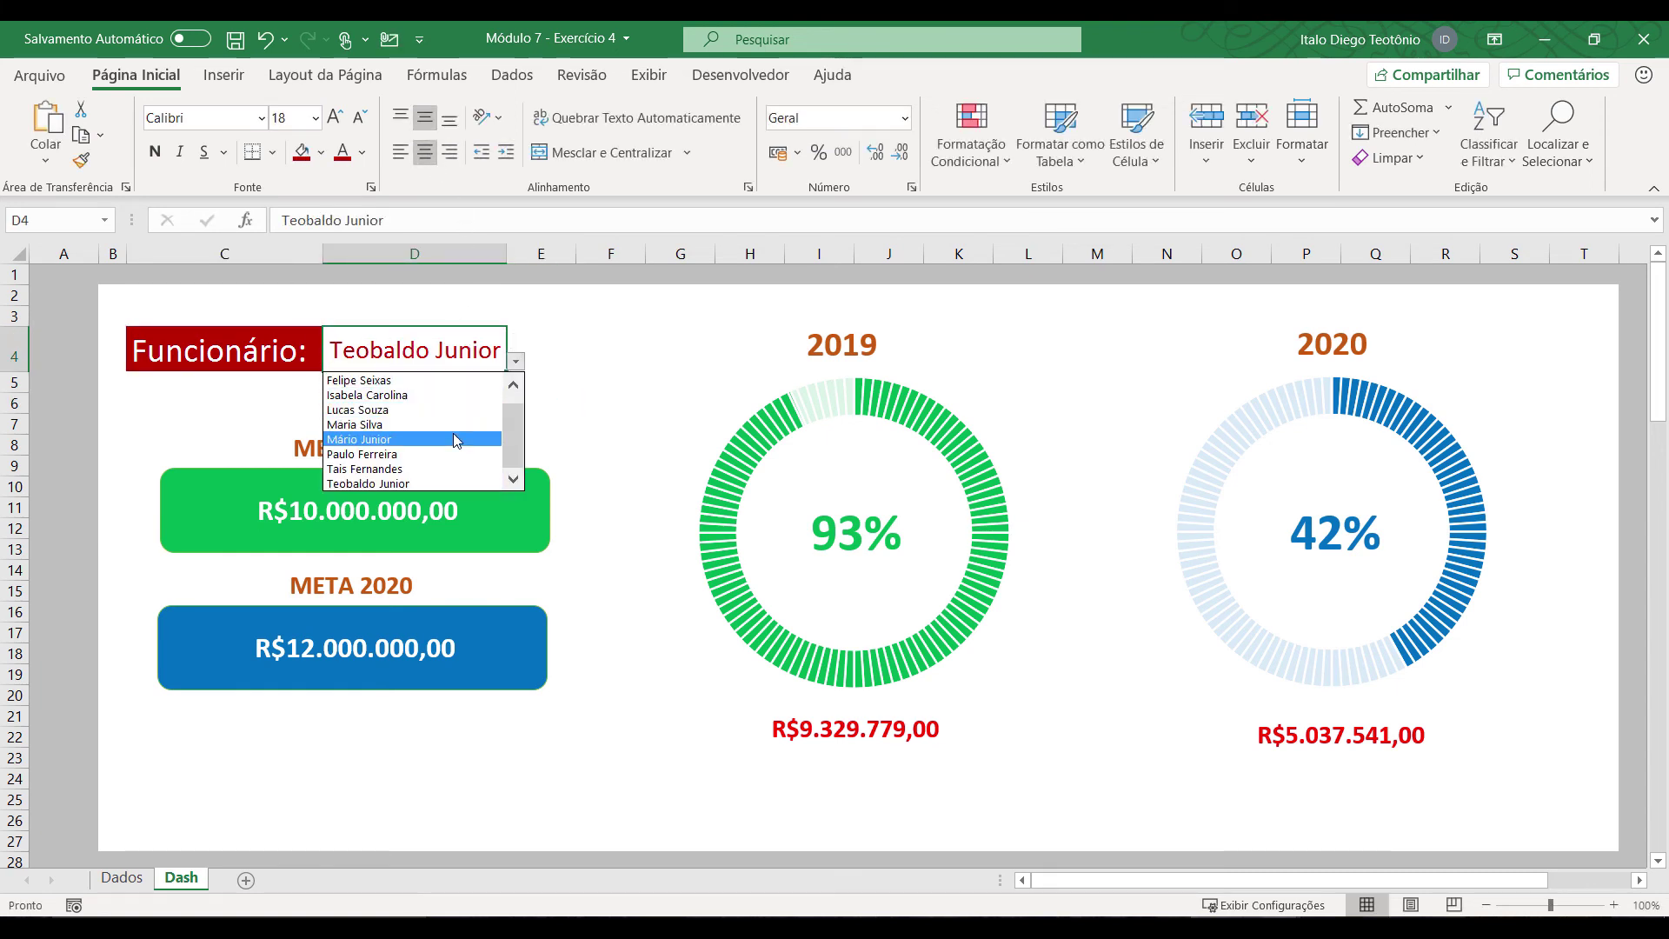
click(454, 439)
click(516, 362)
click(501, 383)
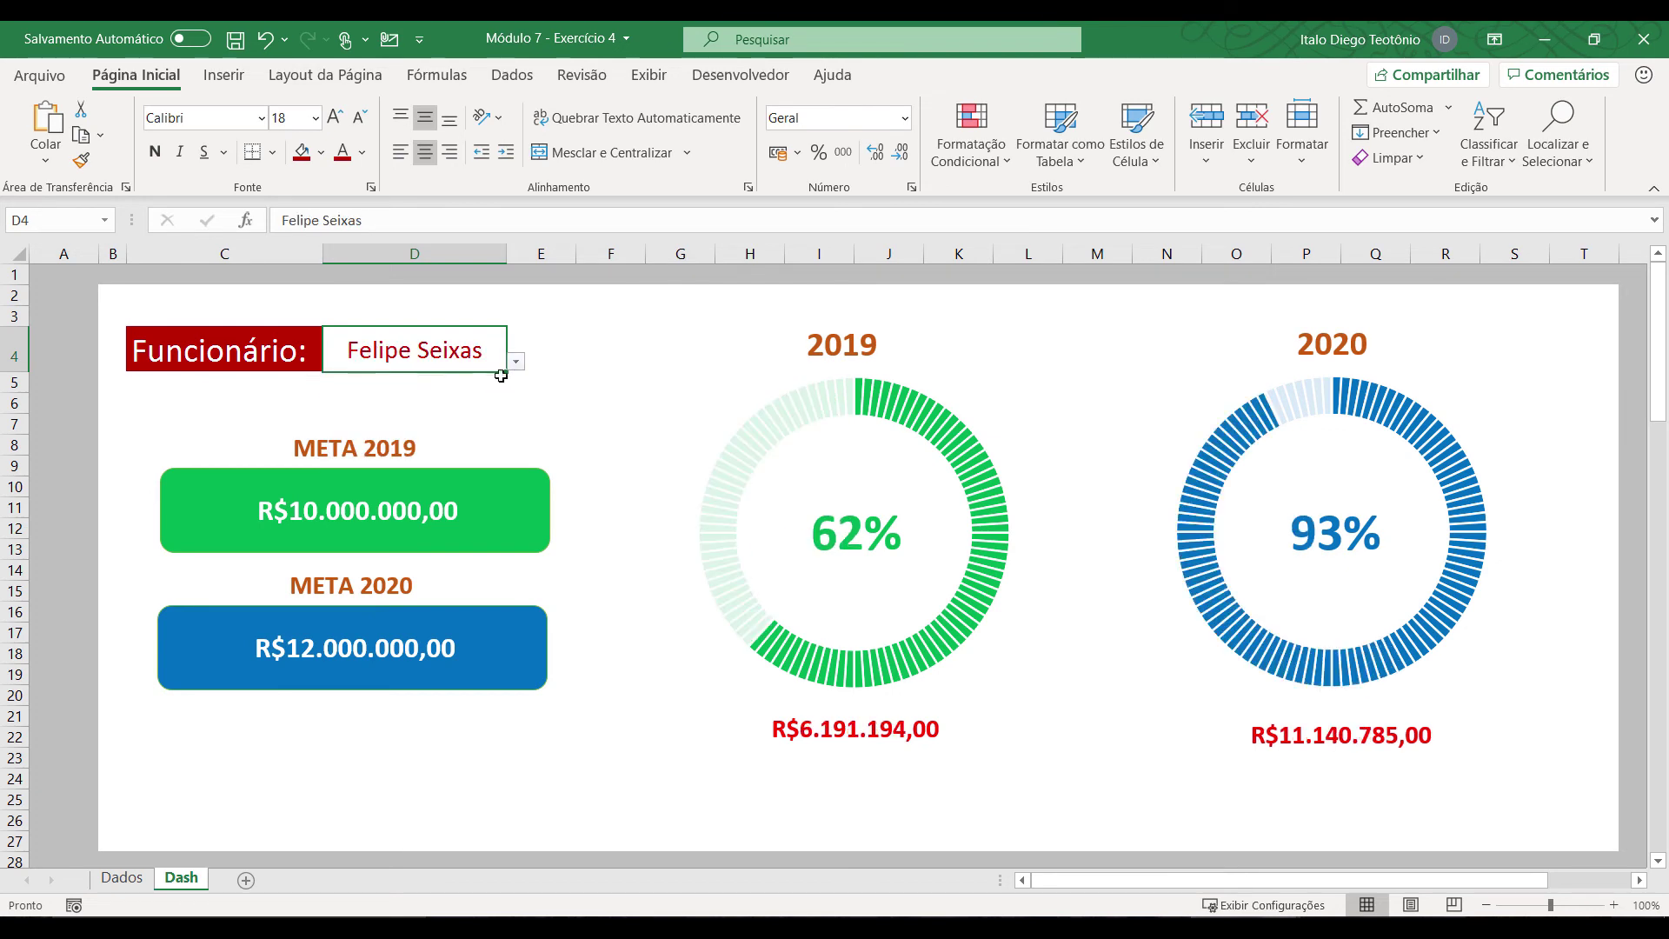
click(516, 362)
click(453, 439)
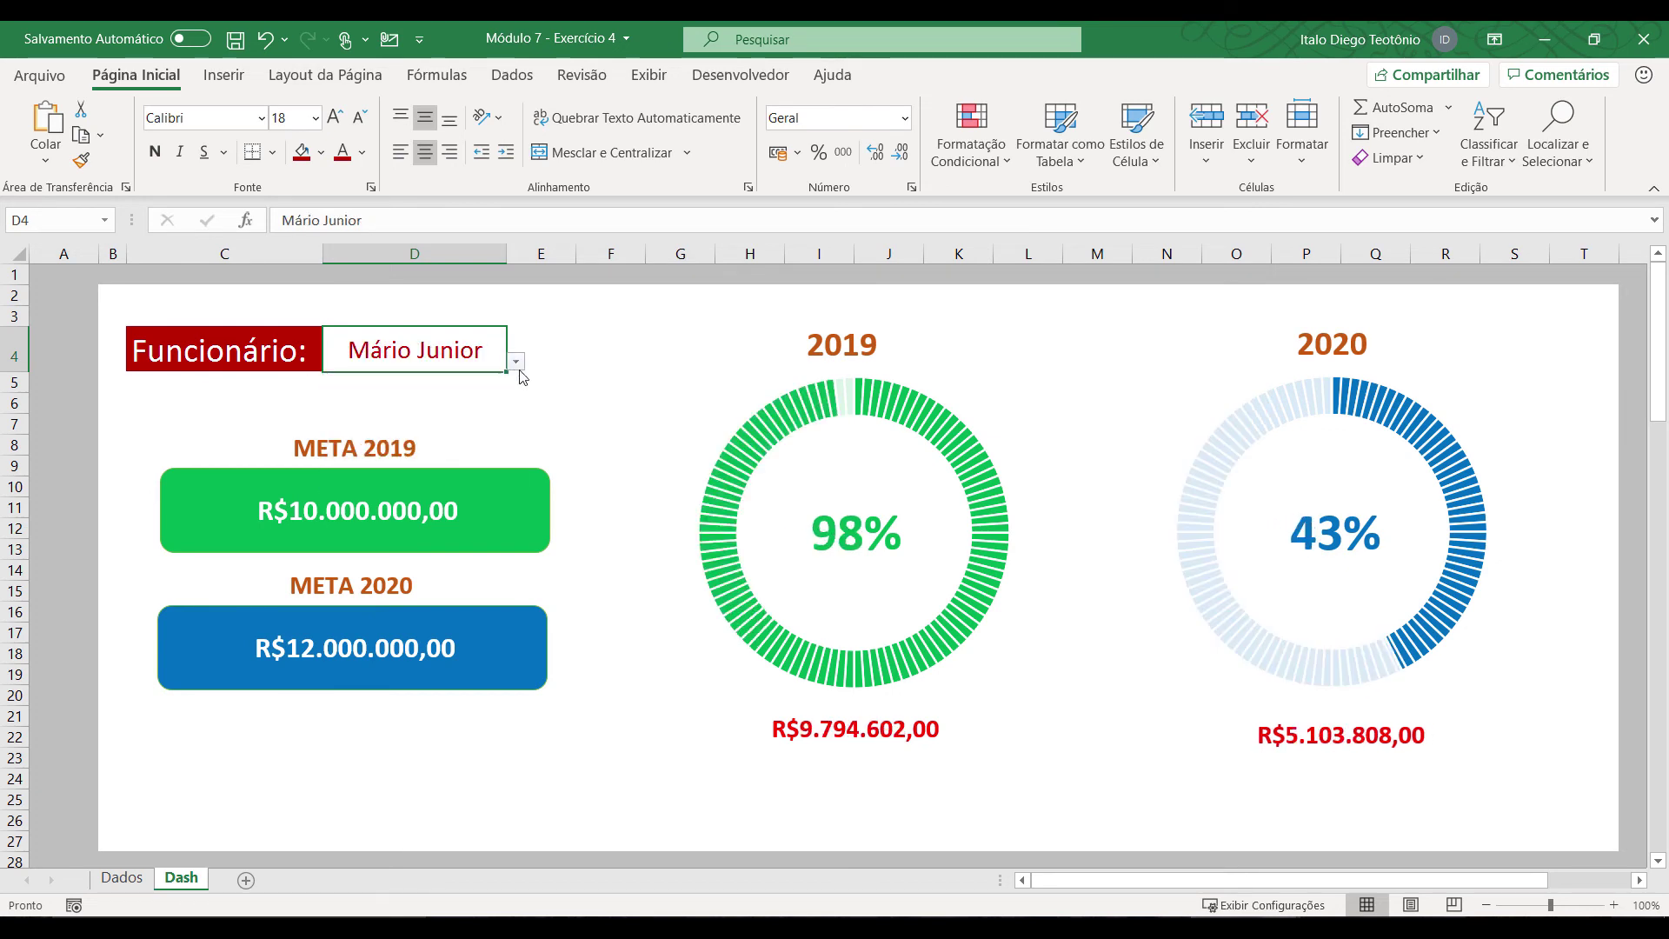
click(516, 361)
click(450, 476)
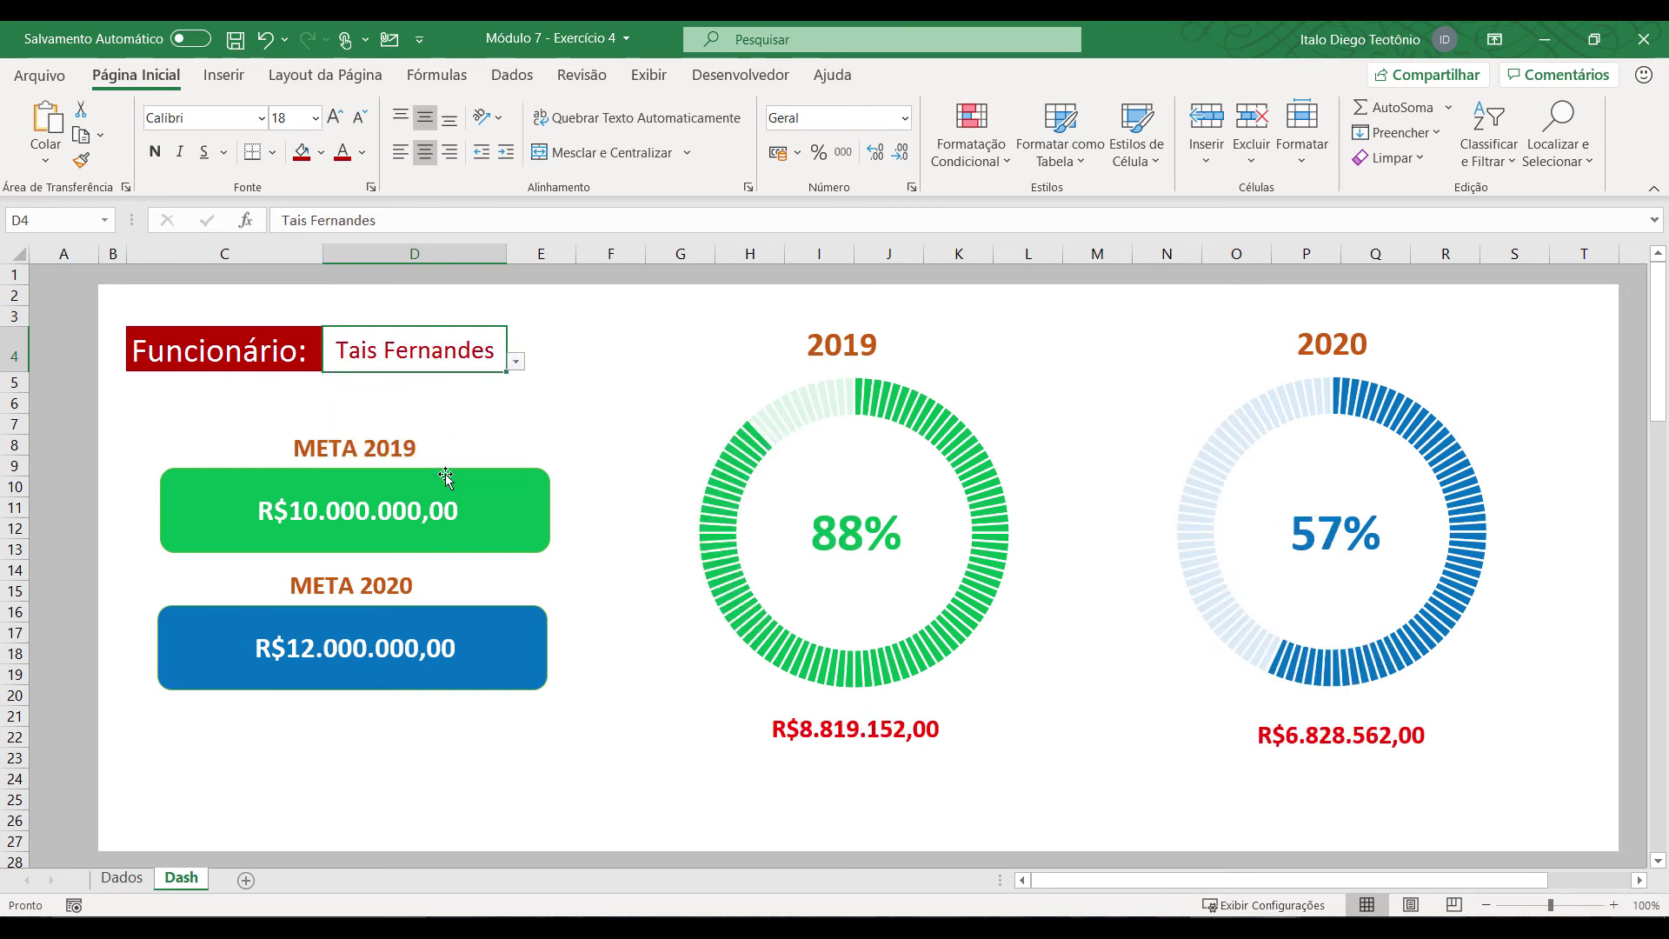
click(516, 362)
click(463, 392)
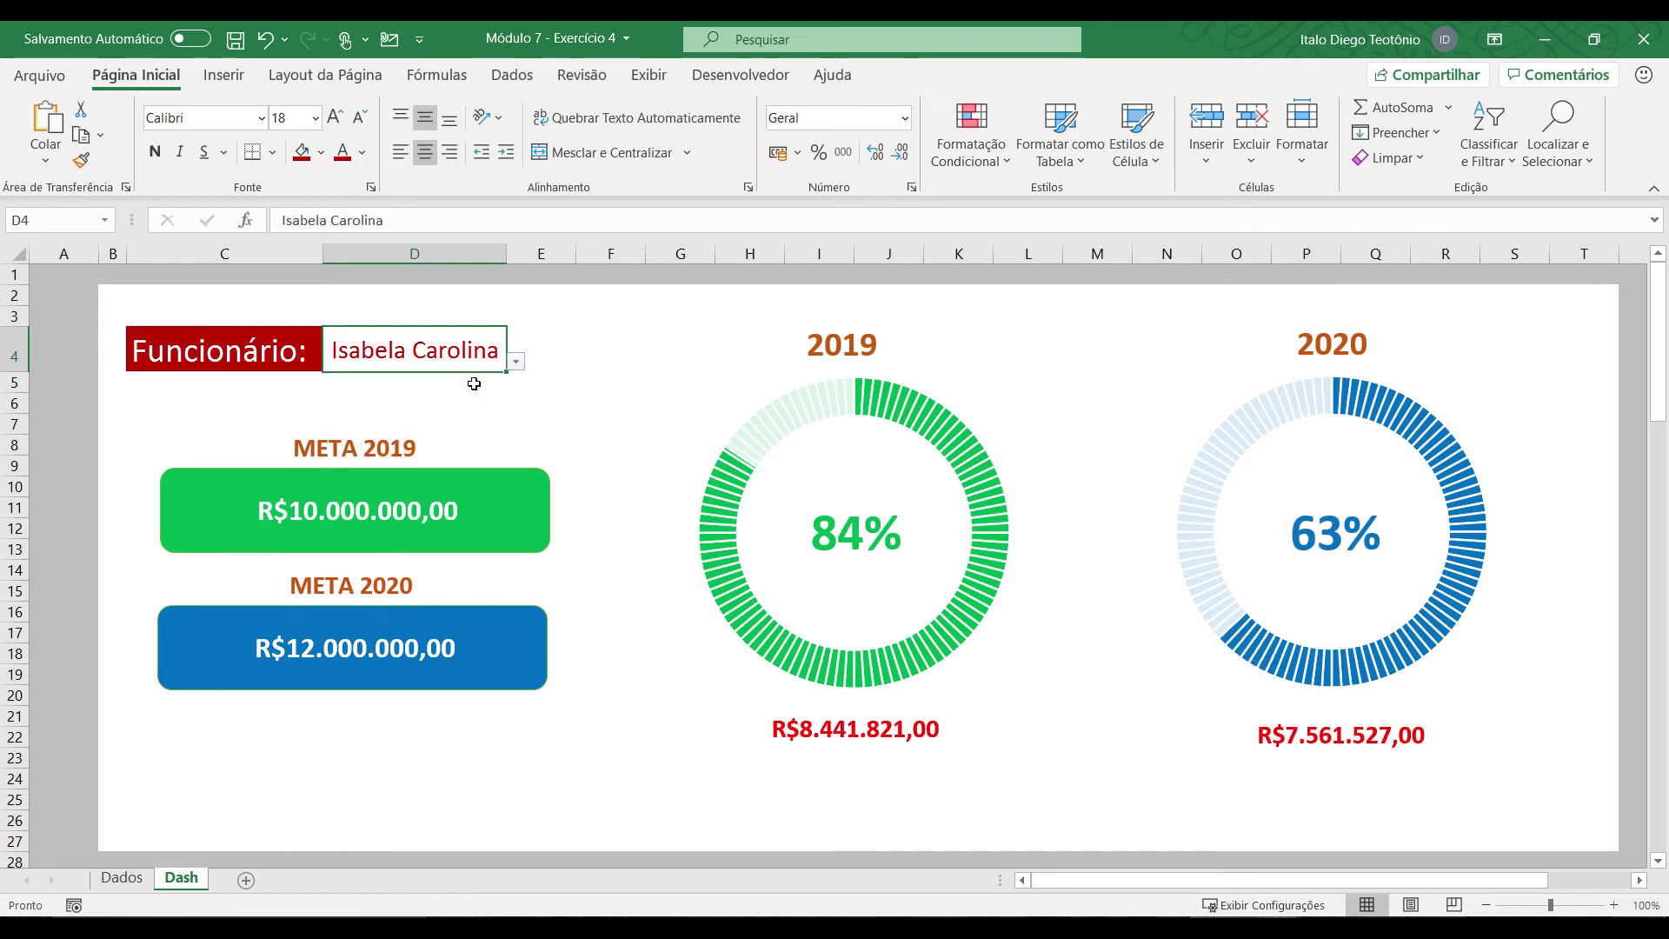
Step: Check both doughnut charts against the other employees by picking them one after another in D4, down to the end of the list
click(519, 361)
click(459, 380)
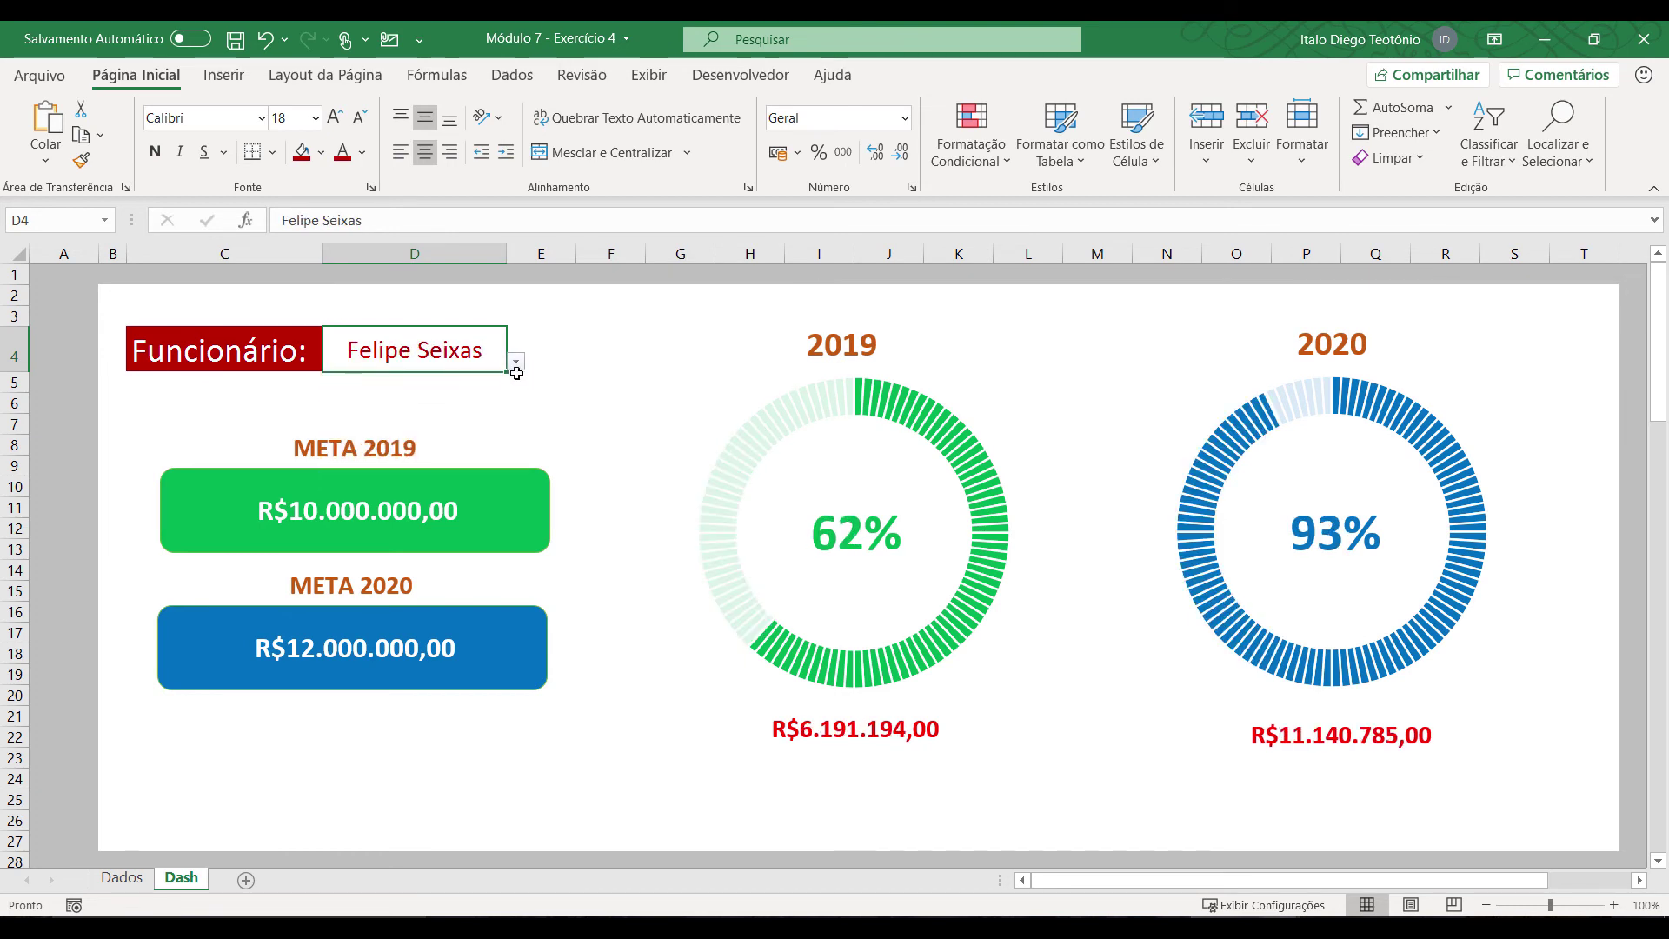
click(517, 362)
click(455, 426)
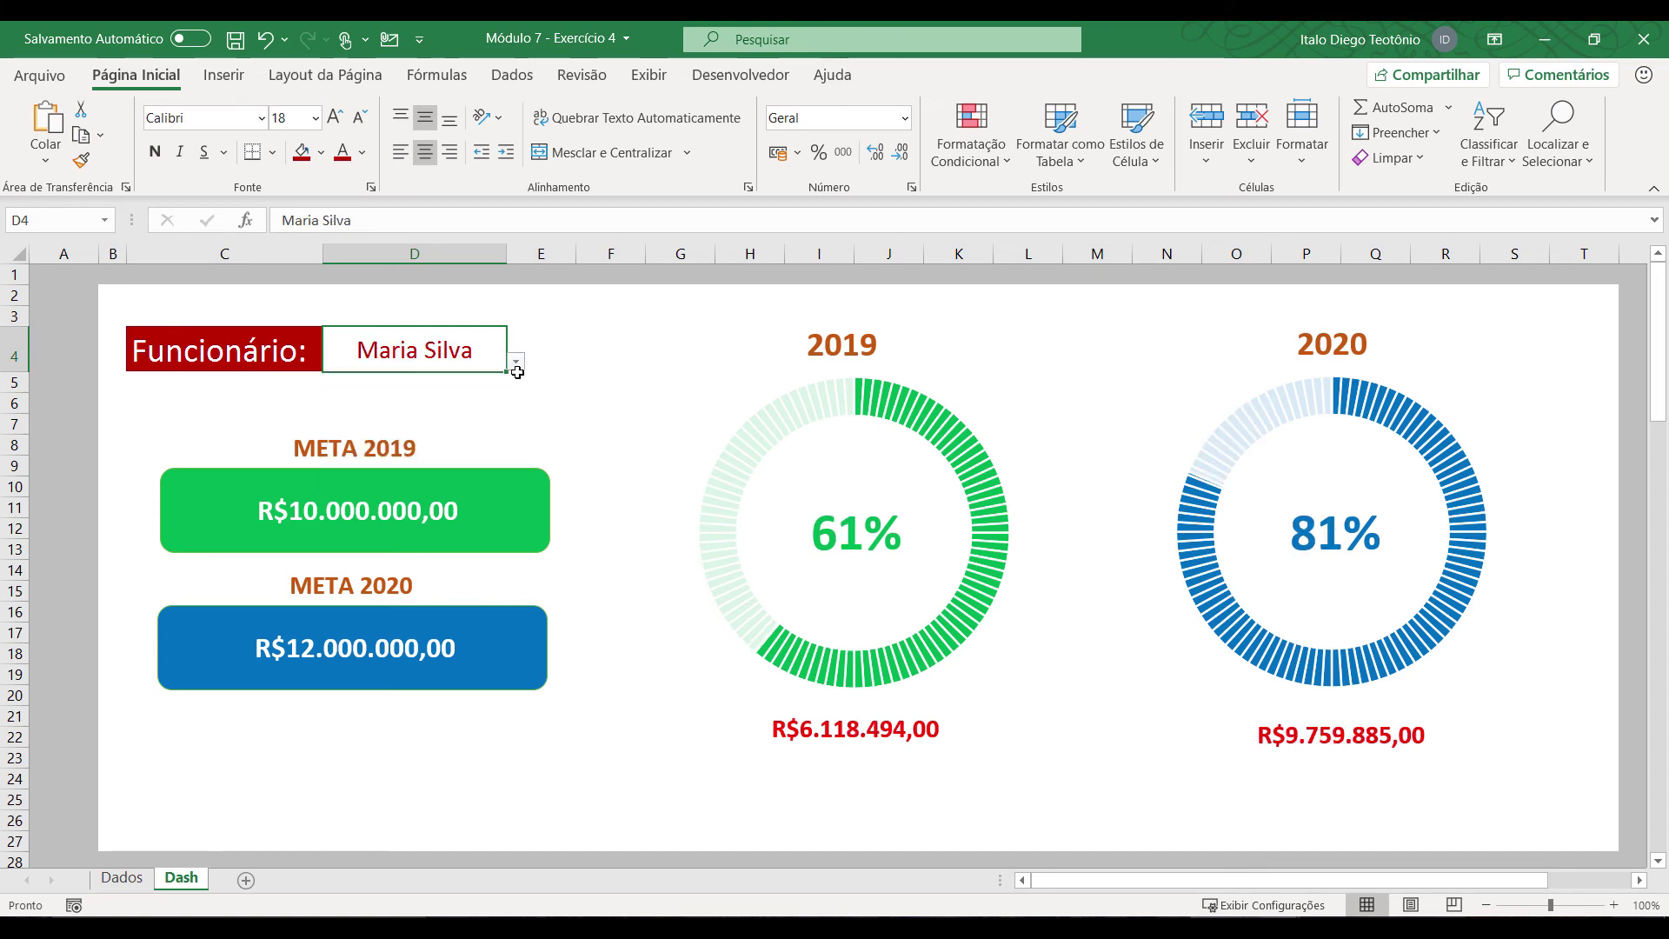
click(516, 361)
click(461, 440)
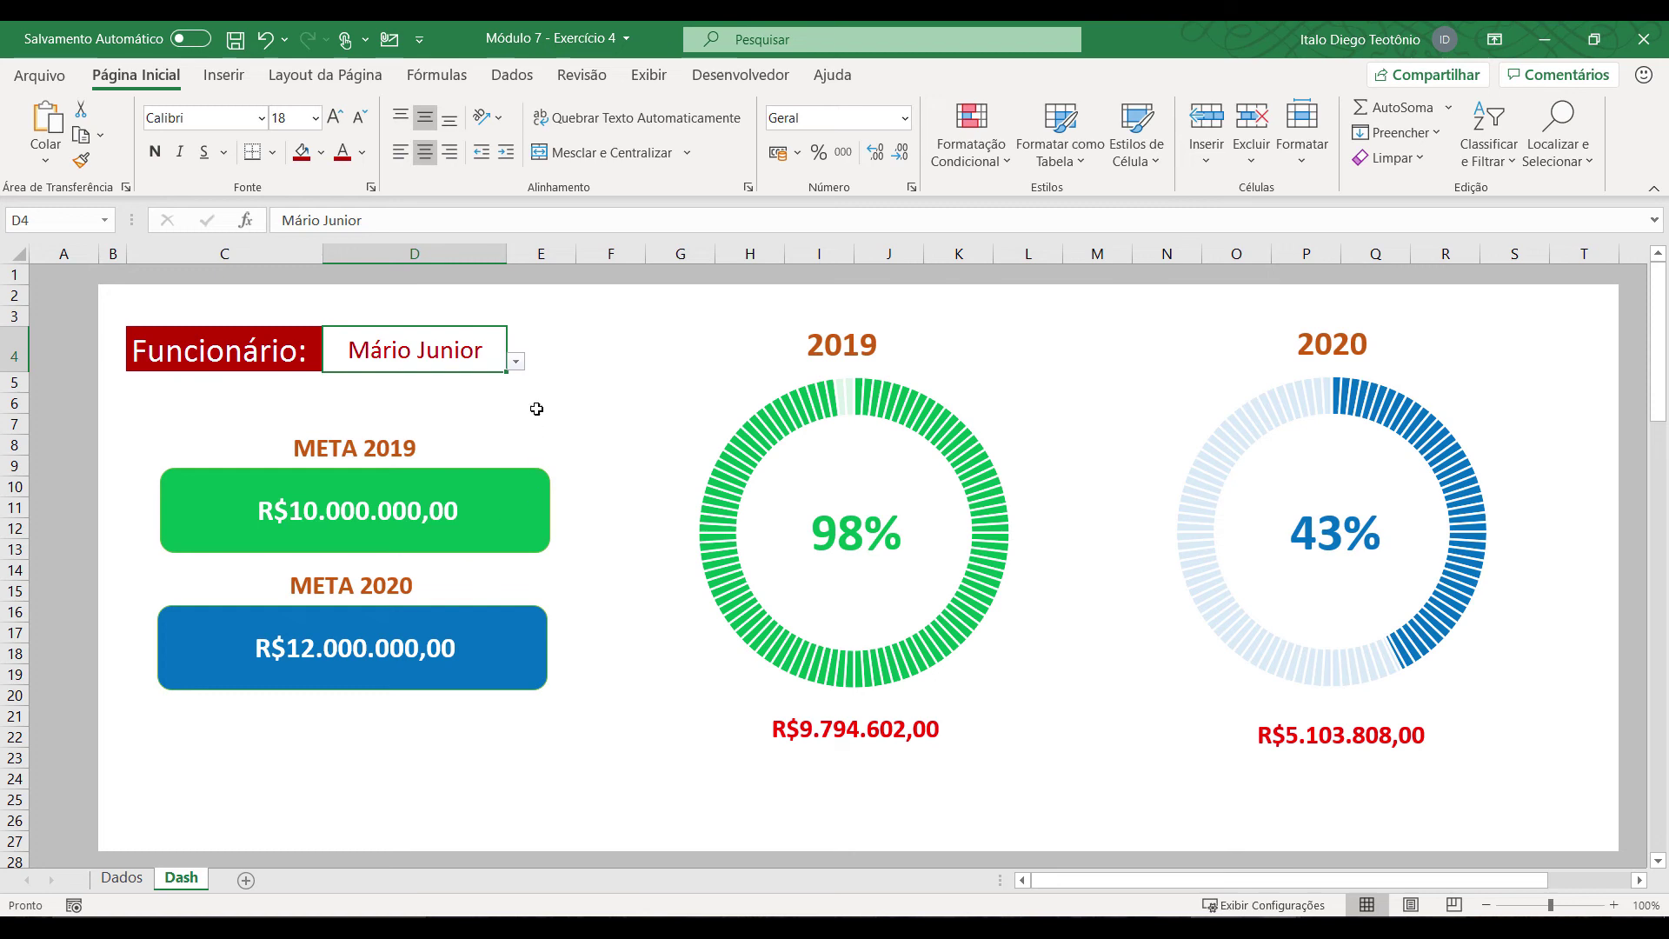
click(516, 361)
click(461, 452)
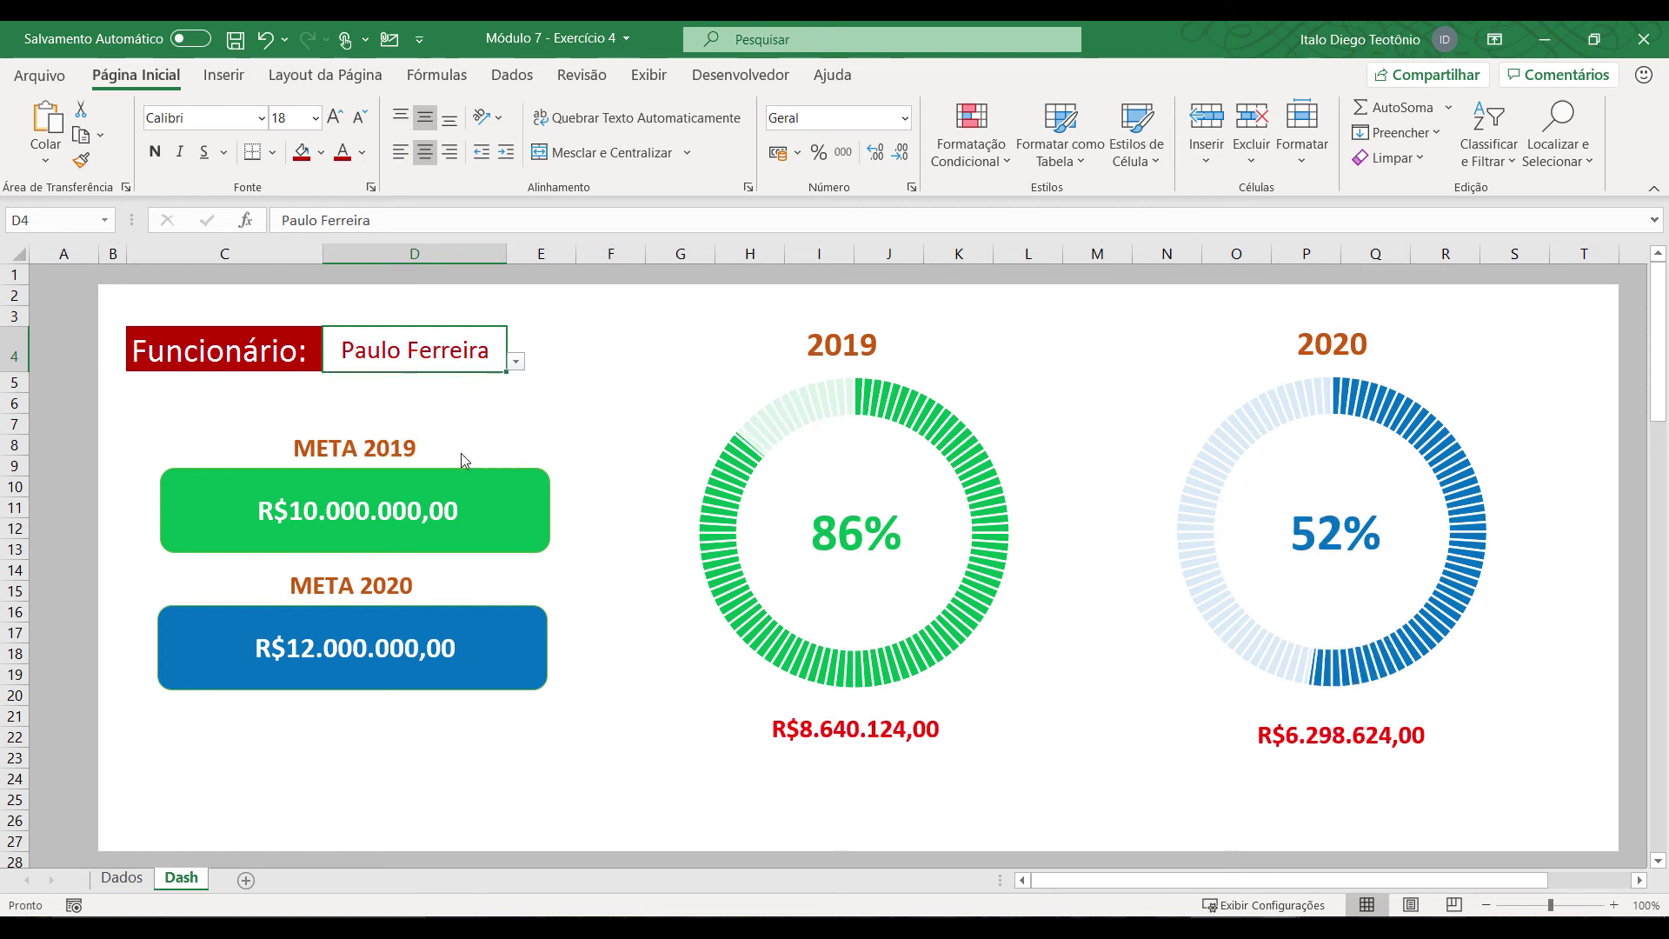
click(516, 362)
click(448, 467)
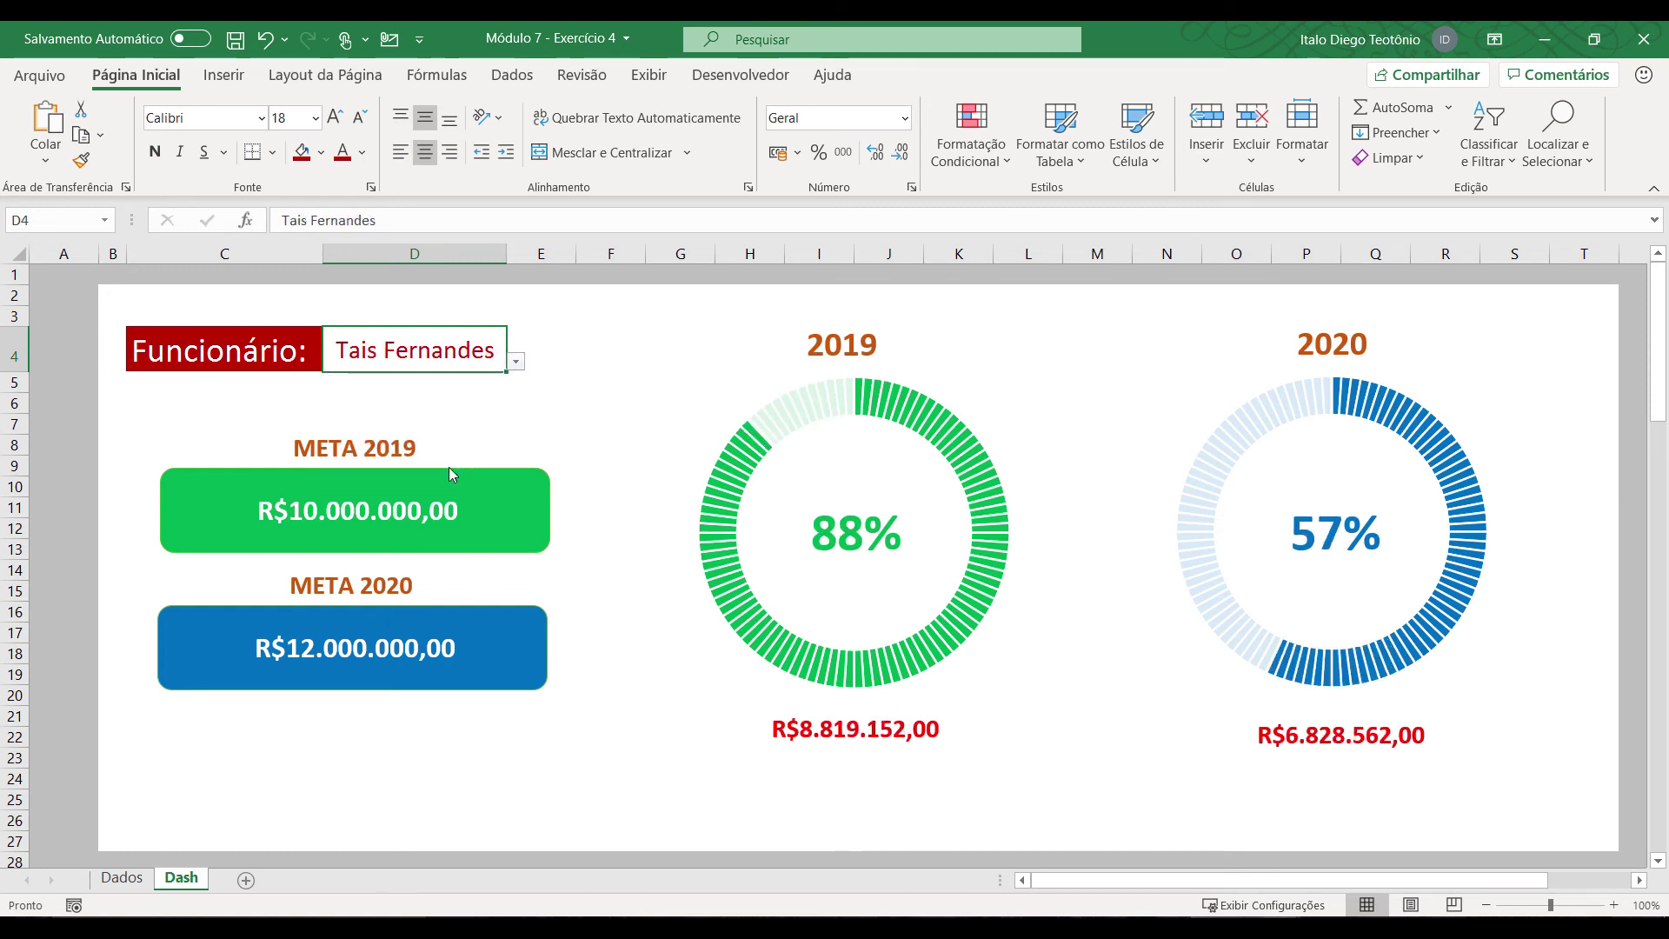
click(516, 361)
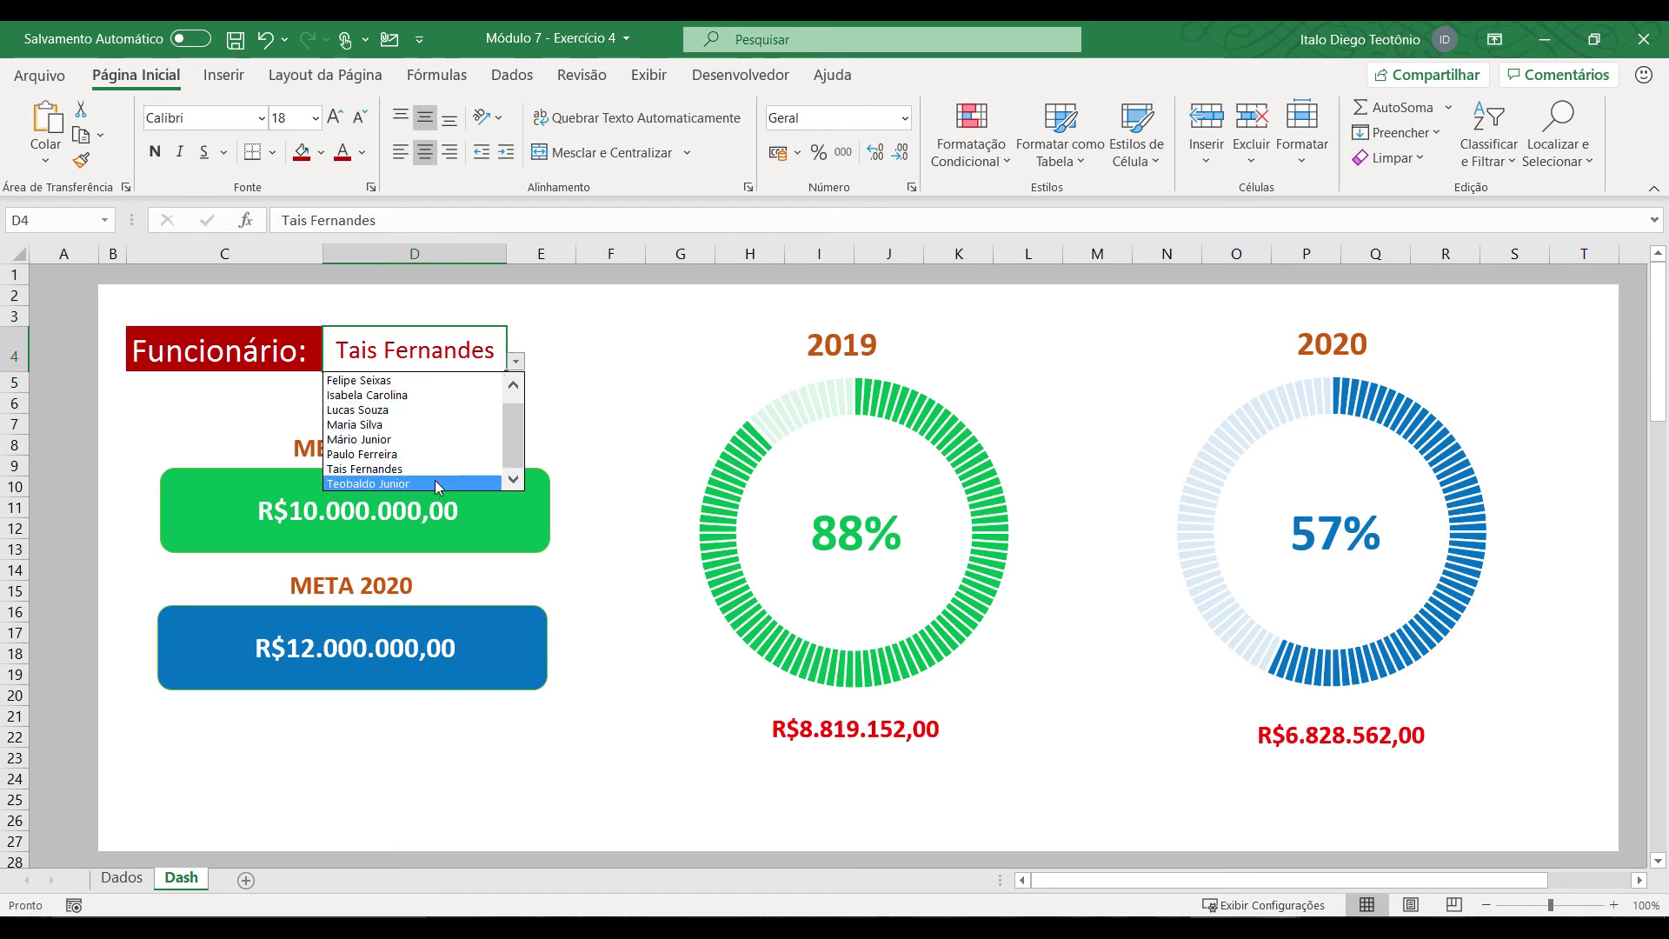
click(435, 480)
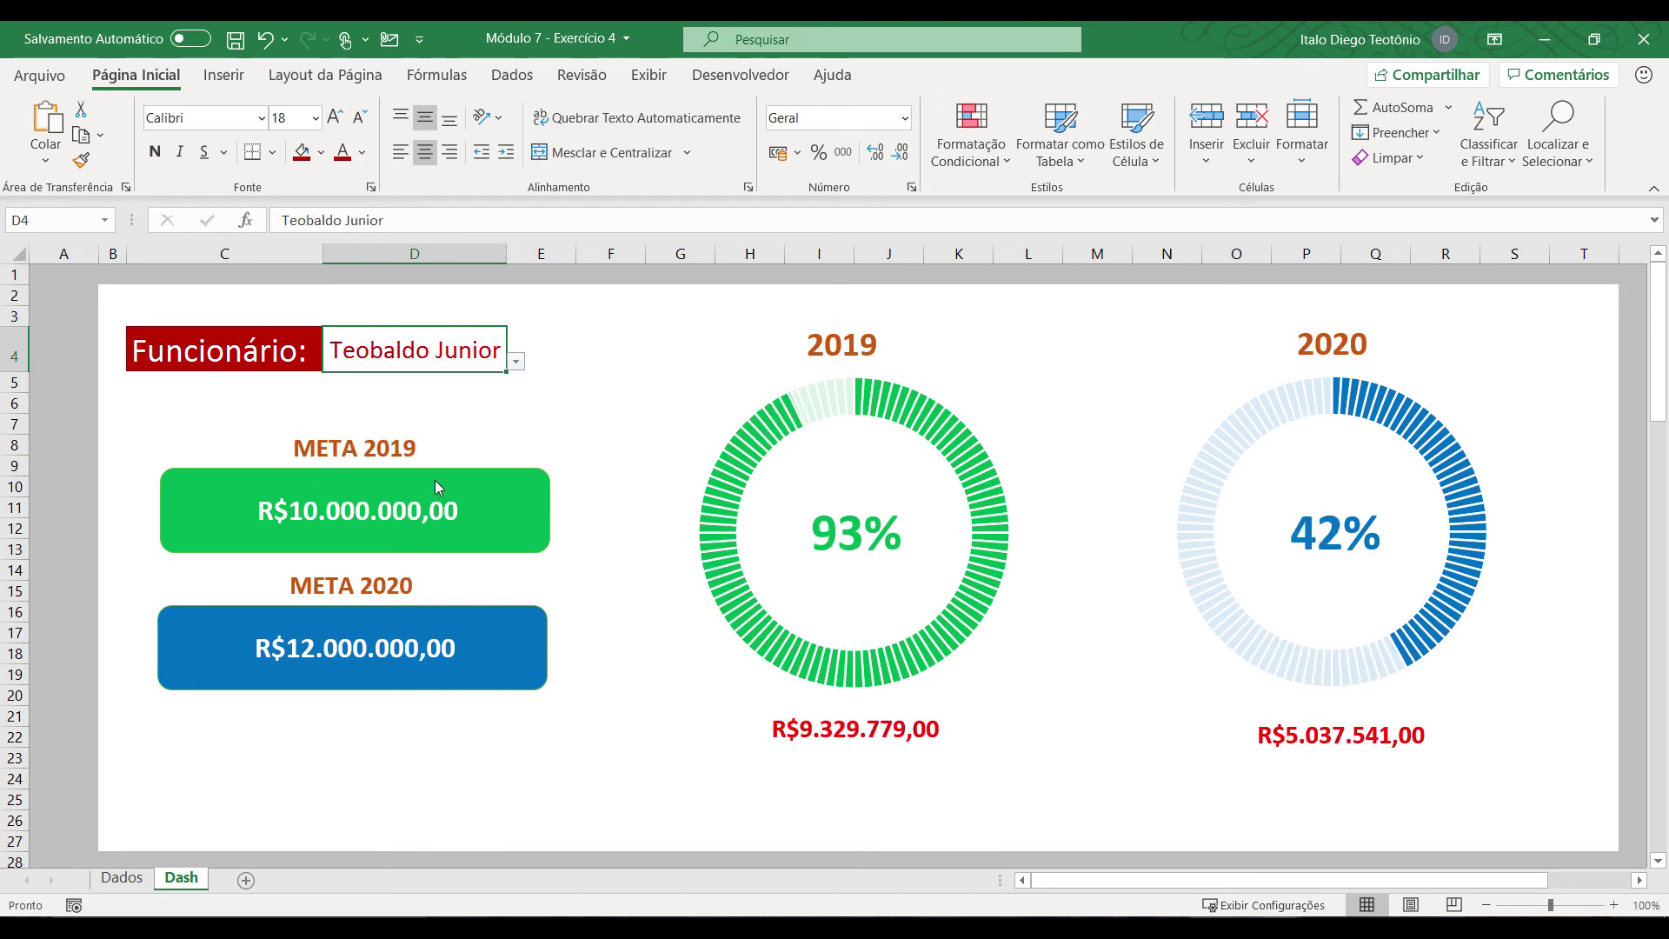
Step: Set the employee in D4 to the second name of the validation list
click(517, 362)
scroll(417, 400, up, 2)
click(454, 392)
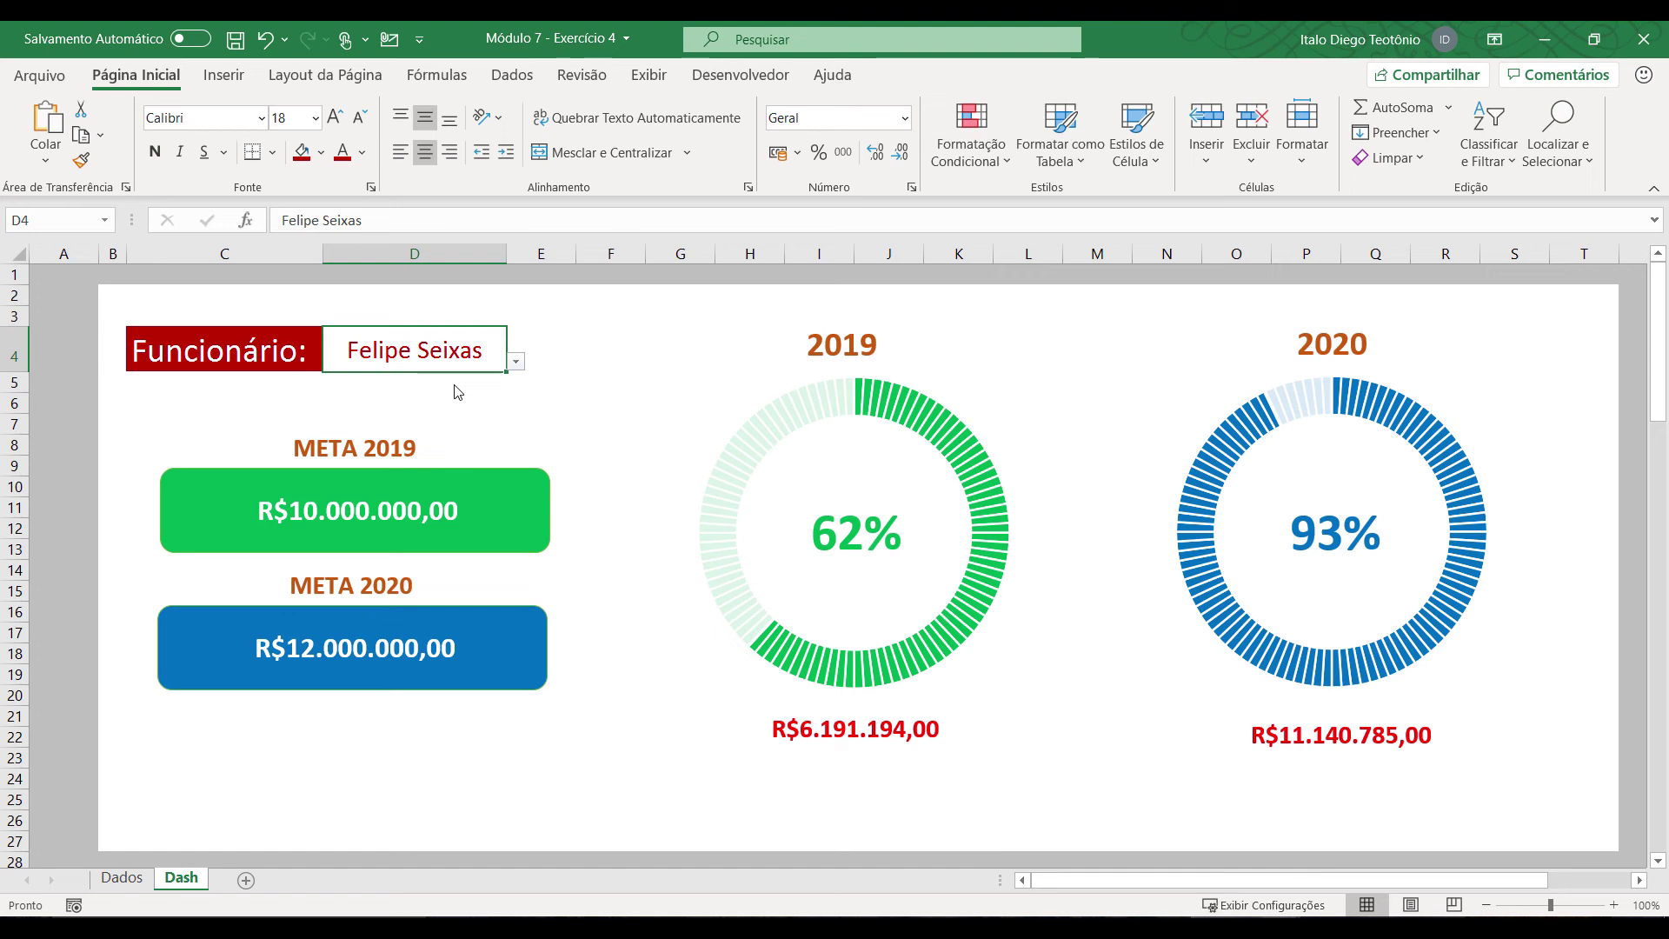
Step: Search the online pictures for "indicador icon" to illustrate the dashboard
click(224, 75)
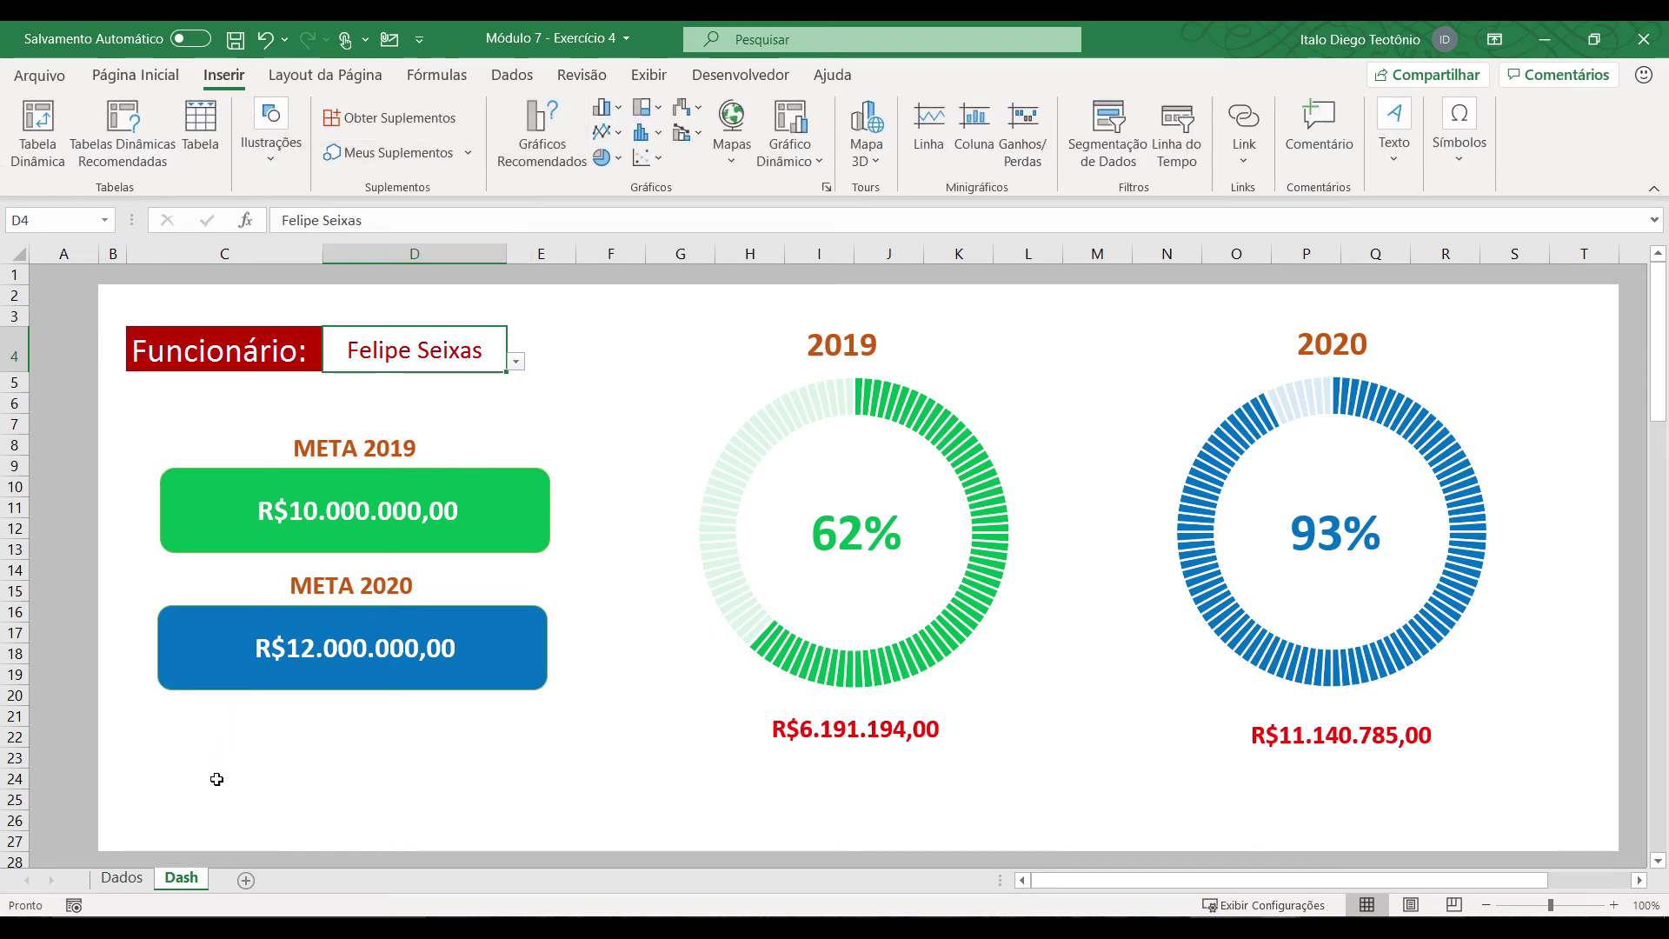
click(269, 149)
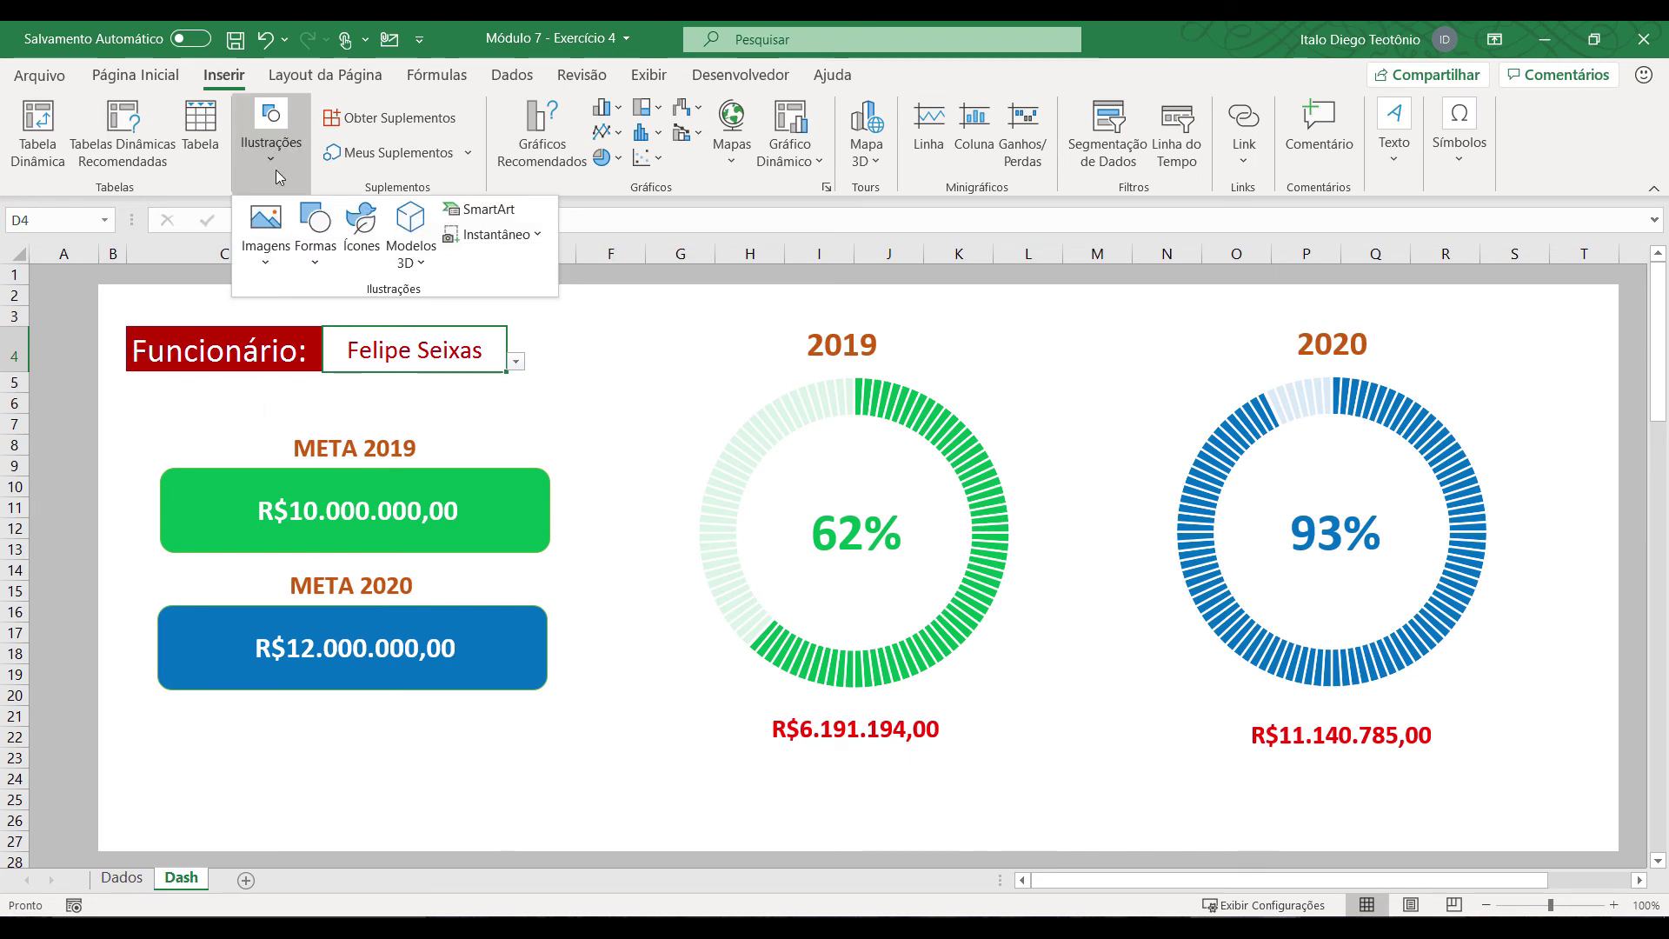
click(279, 264)
click(329, 391)
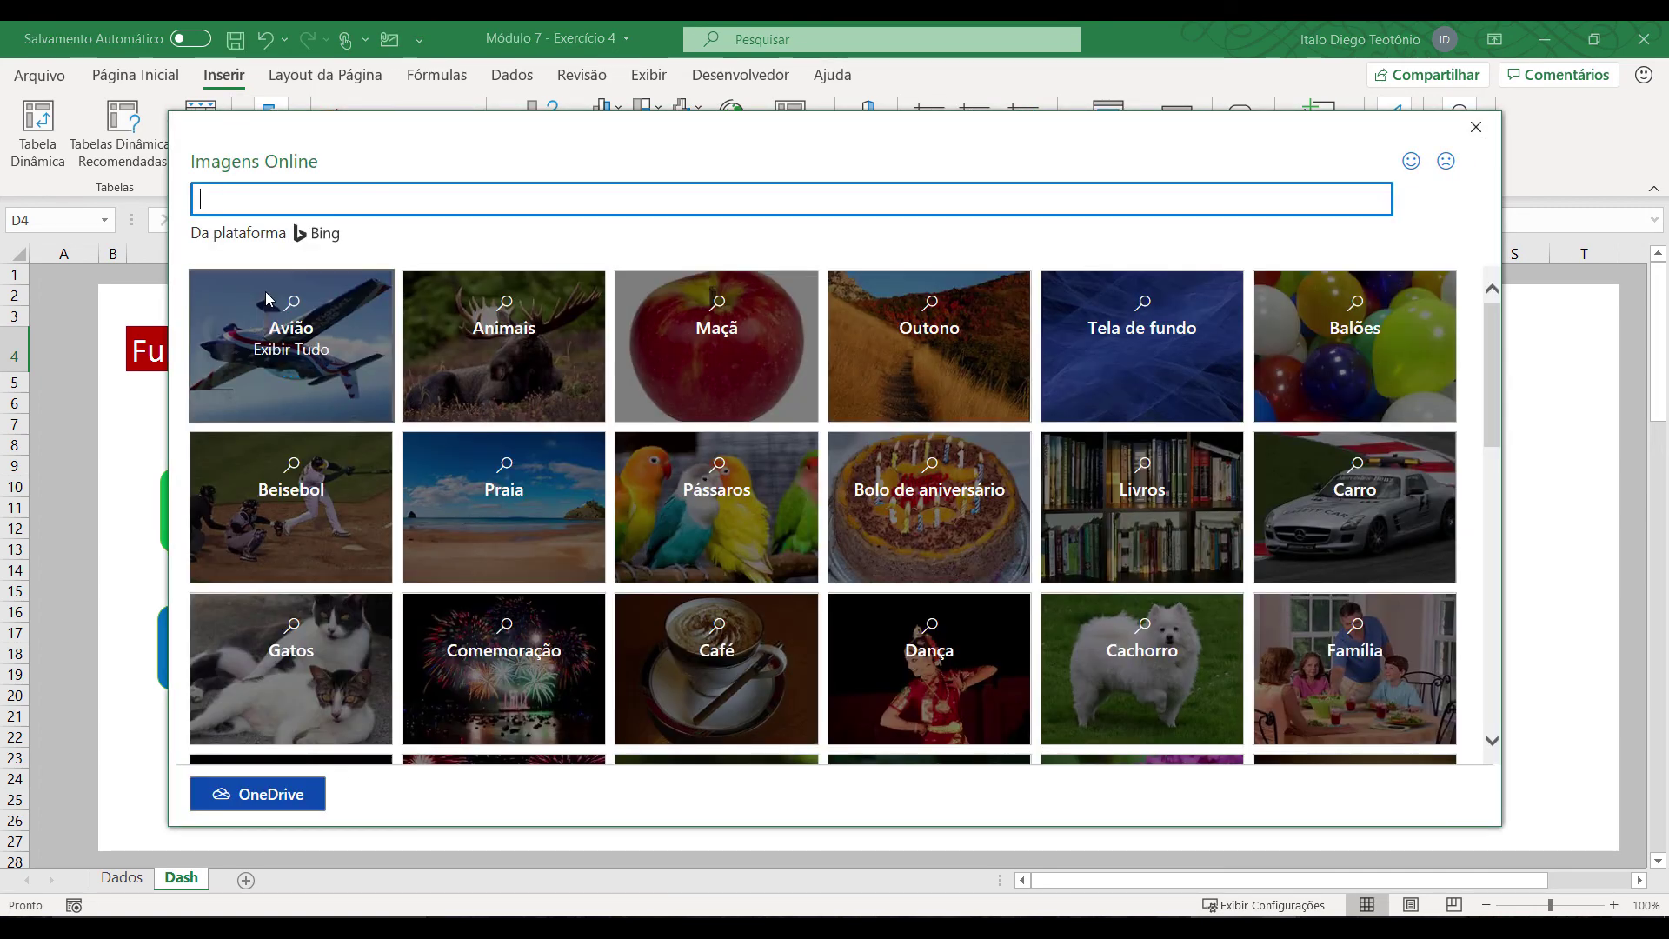
text(indicador icon)
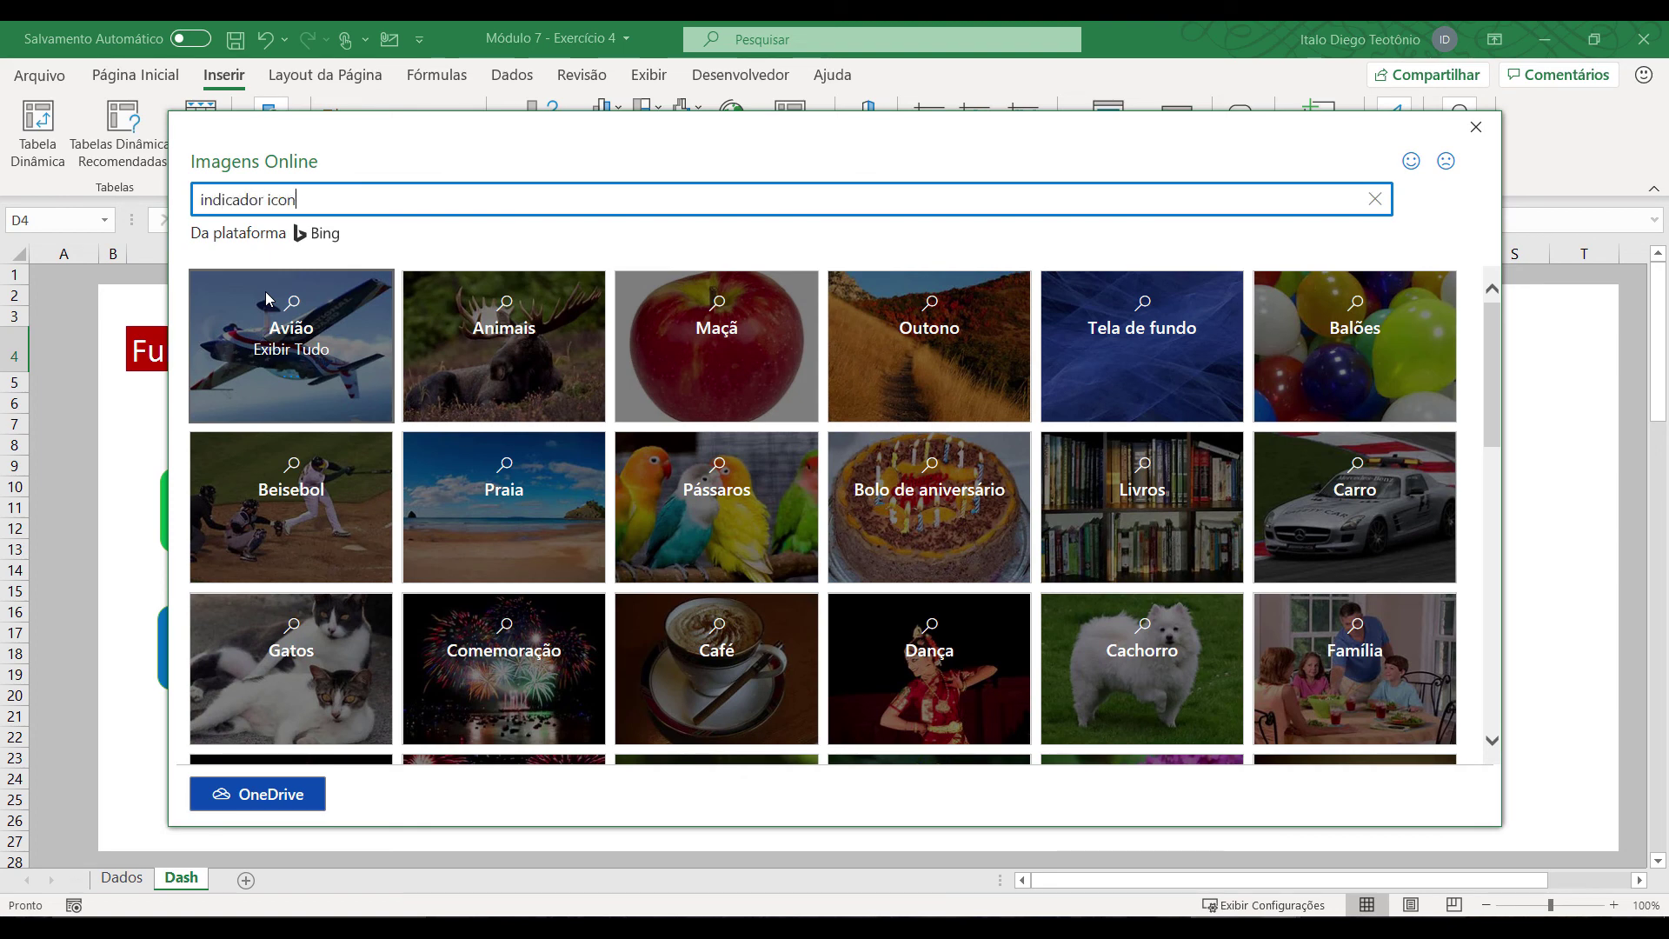
key(Return)
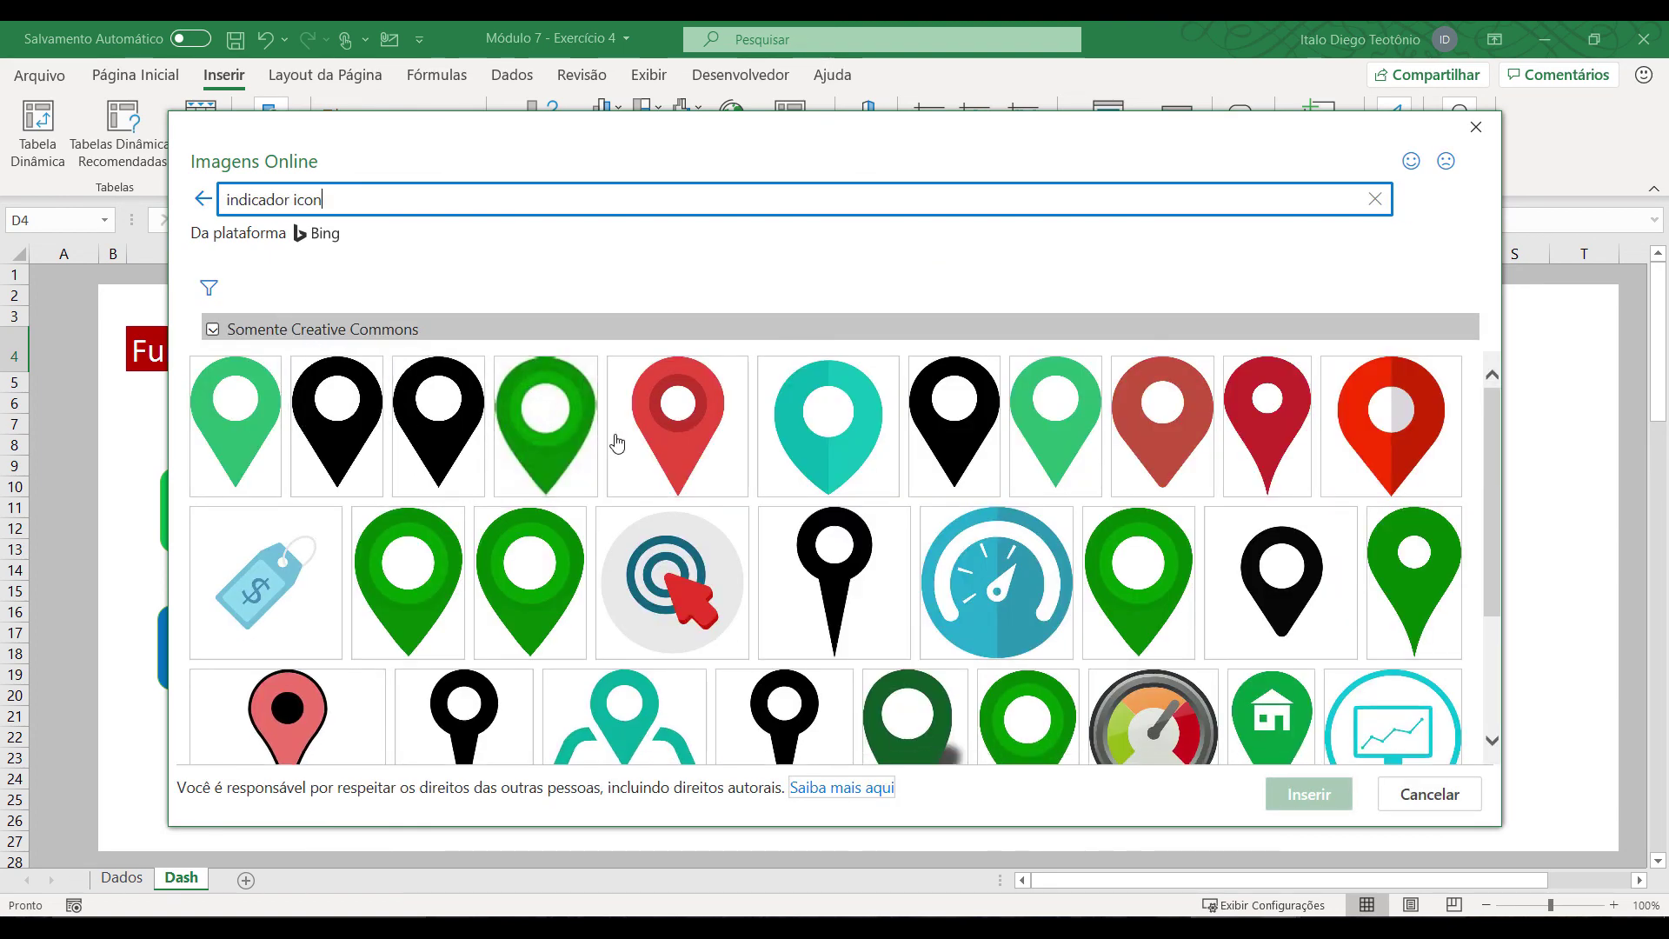
Step: Insert the found picture of a magnifying glass over devices showing charts
scroll(618, 443, down, 1)
scroll(618, 444, down, 2)
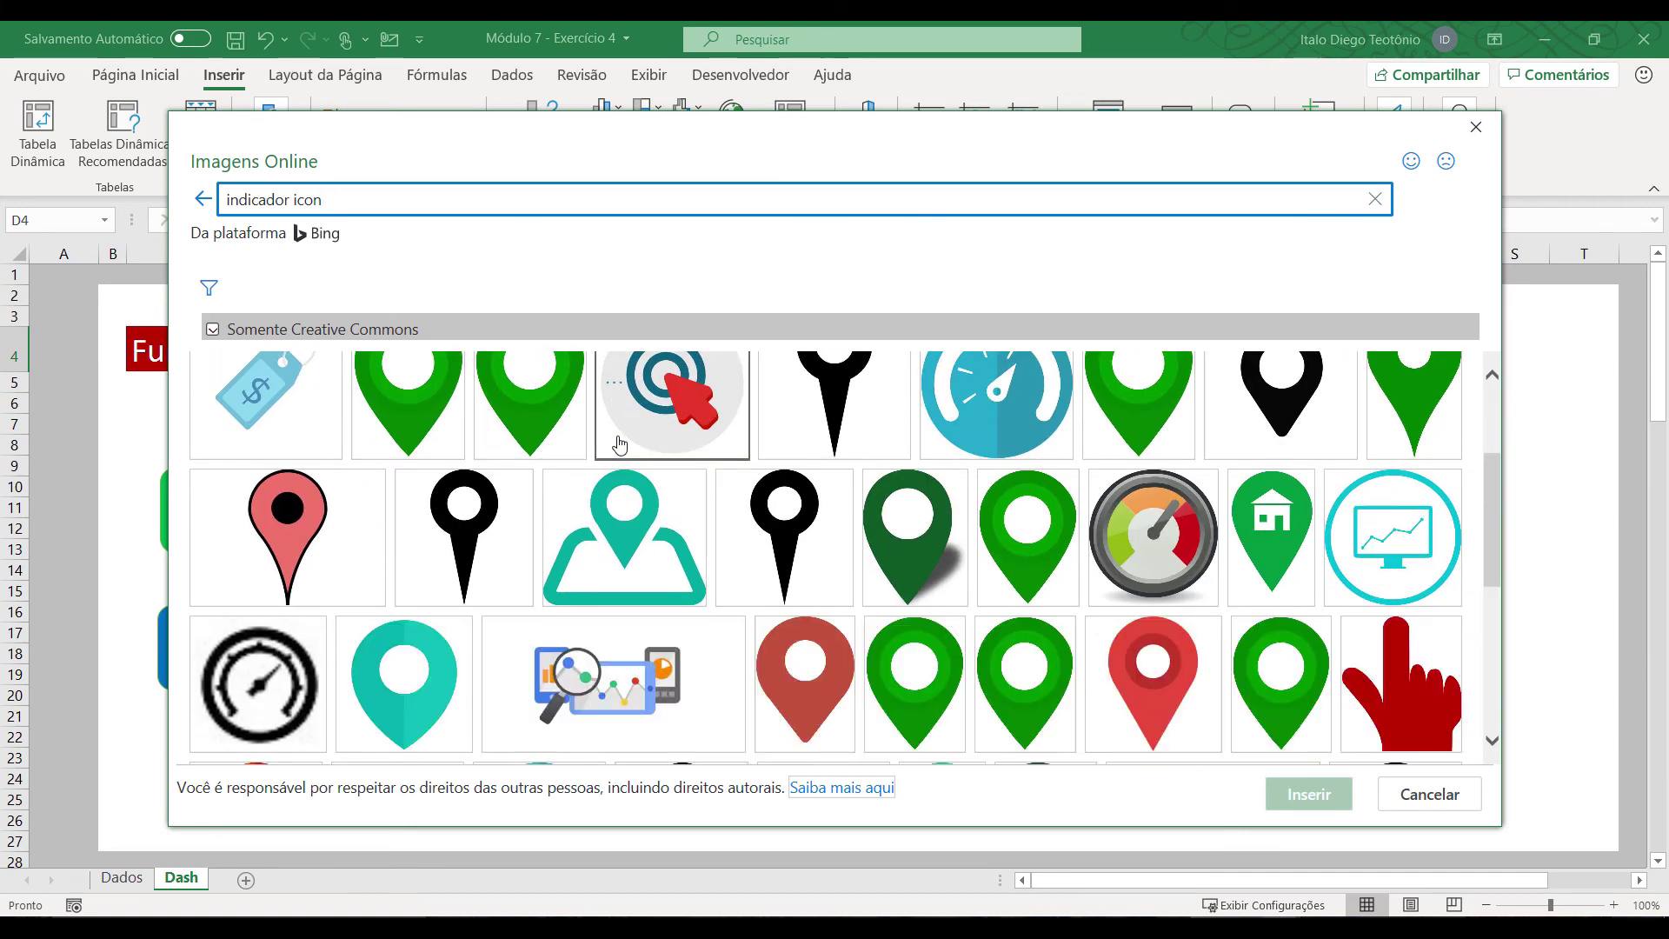
scroll(618, 443, down, 1)
click(696, 645)
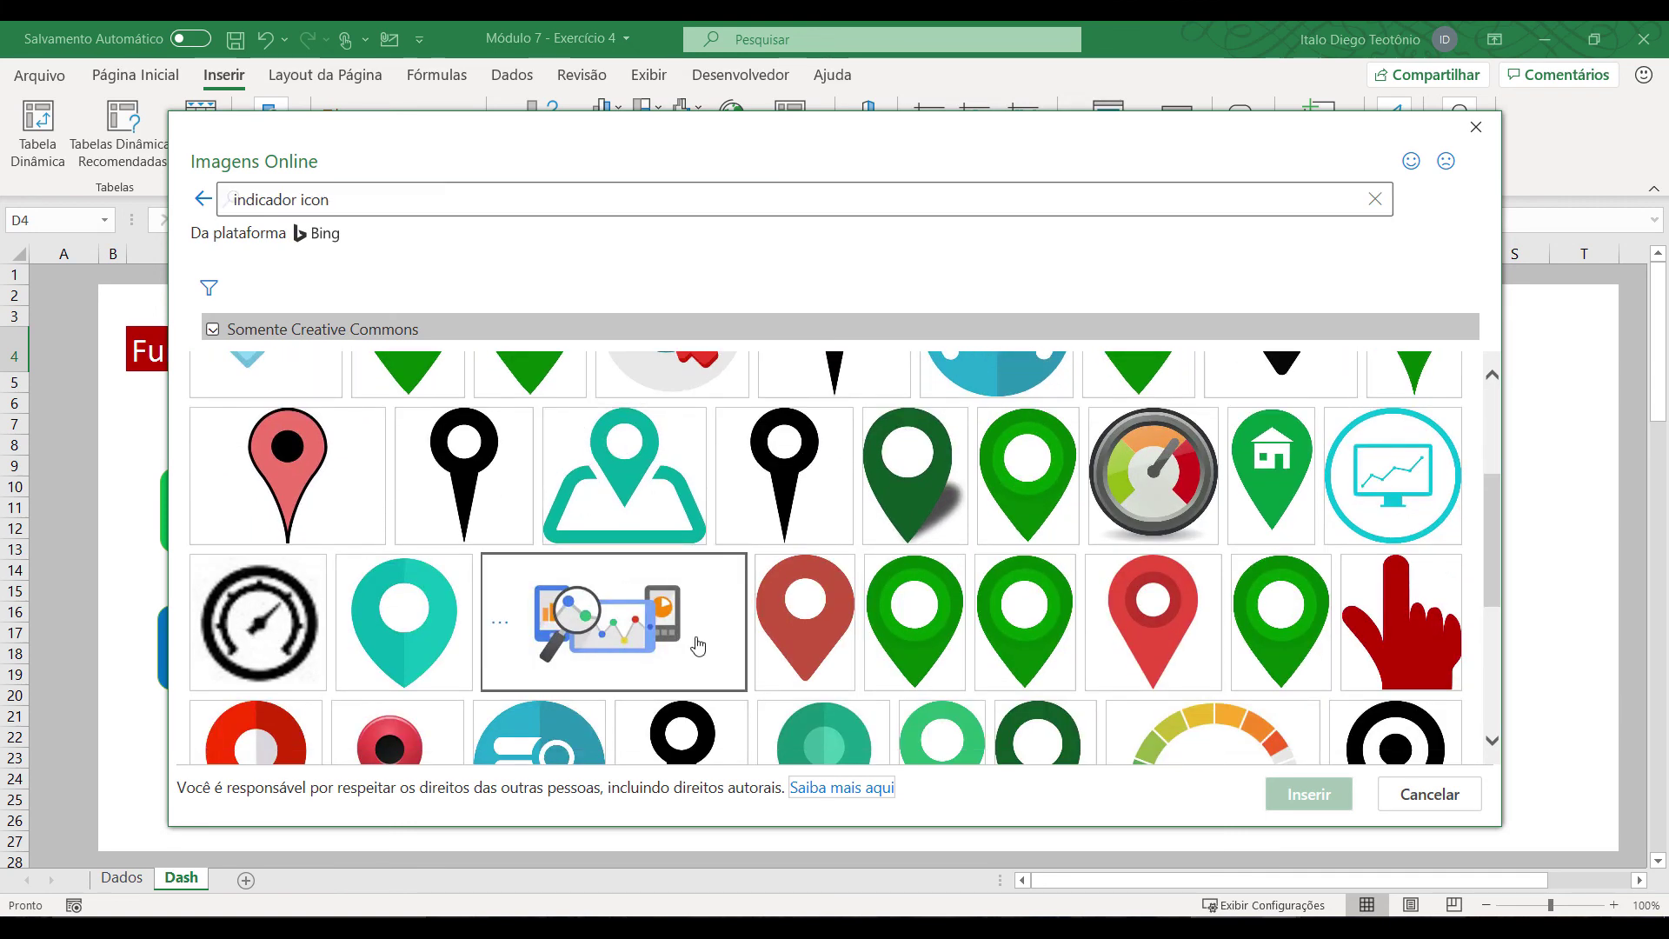
click(1293, 796)
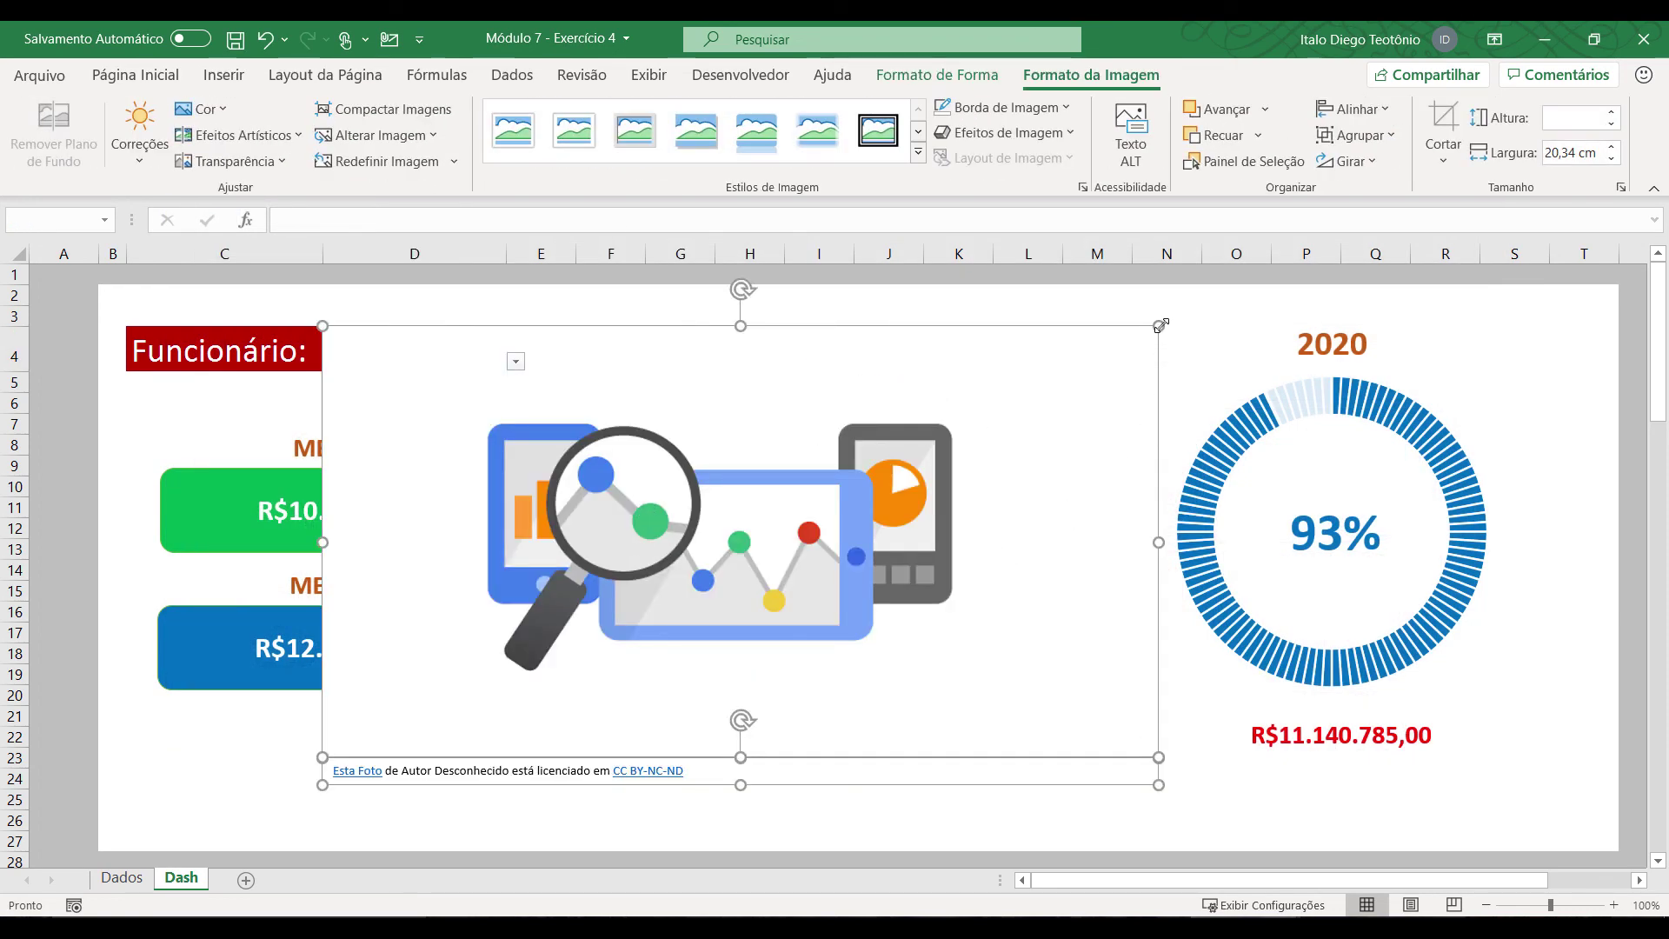
Step: Shrink the inserted picture to about 11.64 cm wide and delete its licence caption
drag(1161, 325, 800, 599)
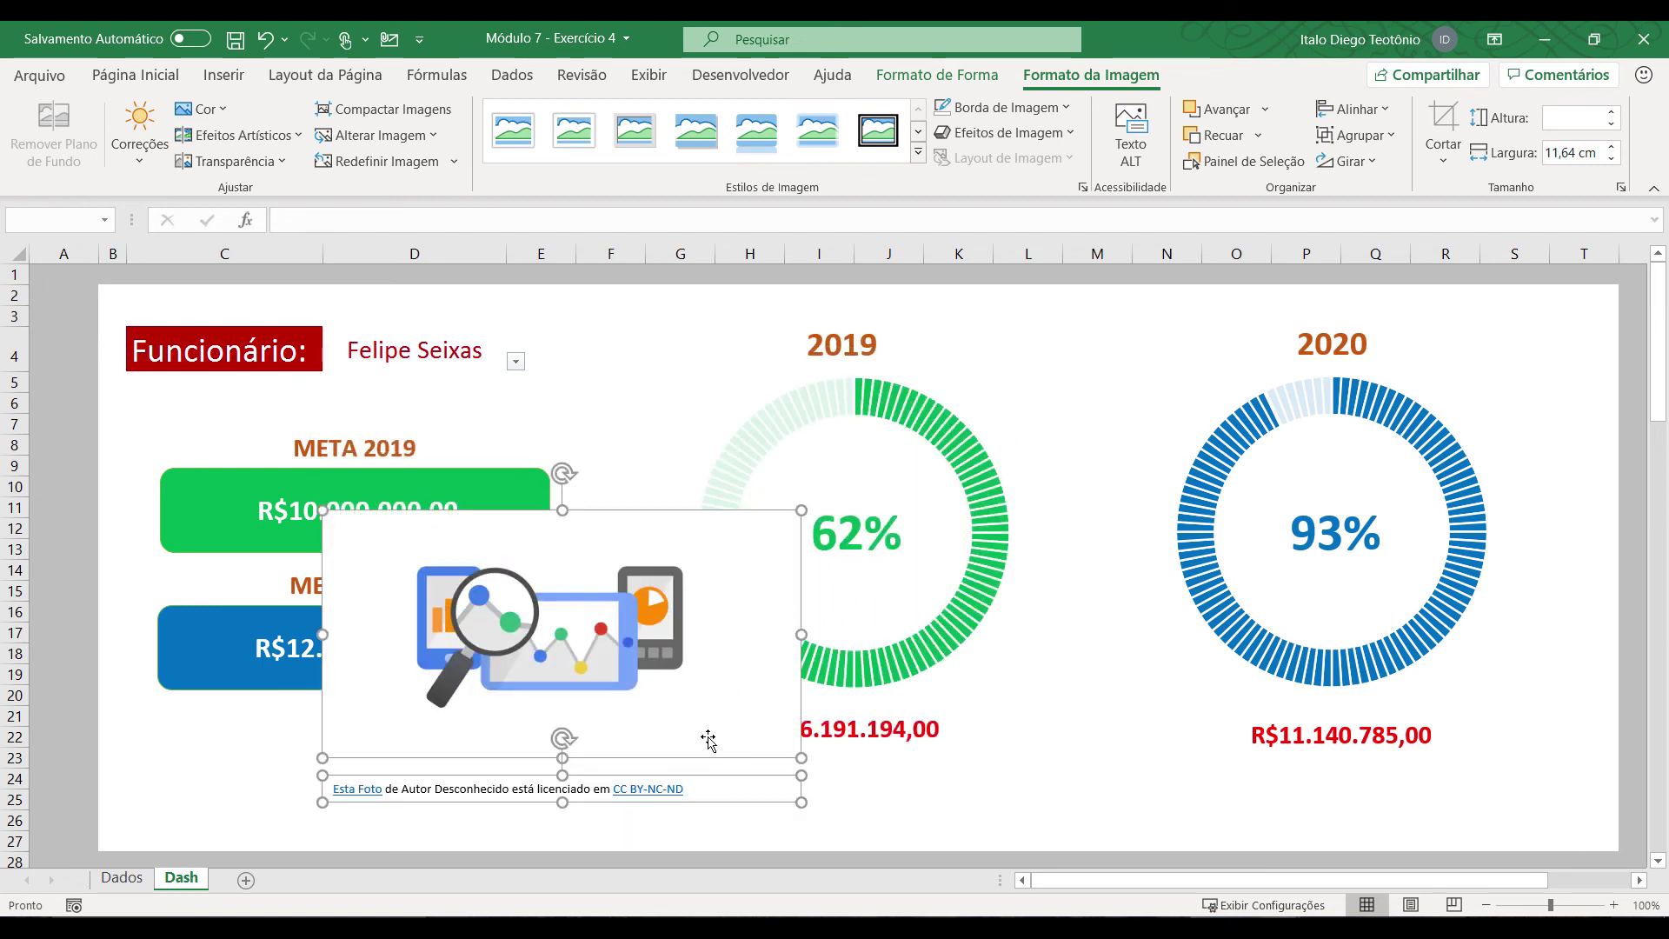
click(695, 799)
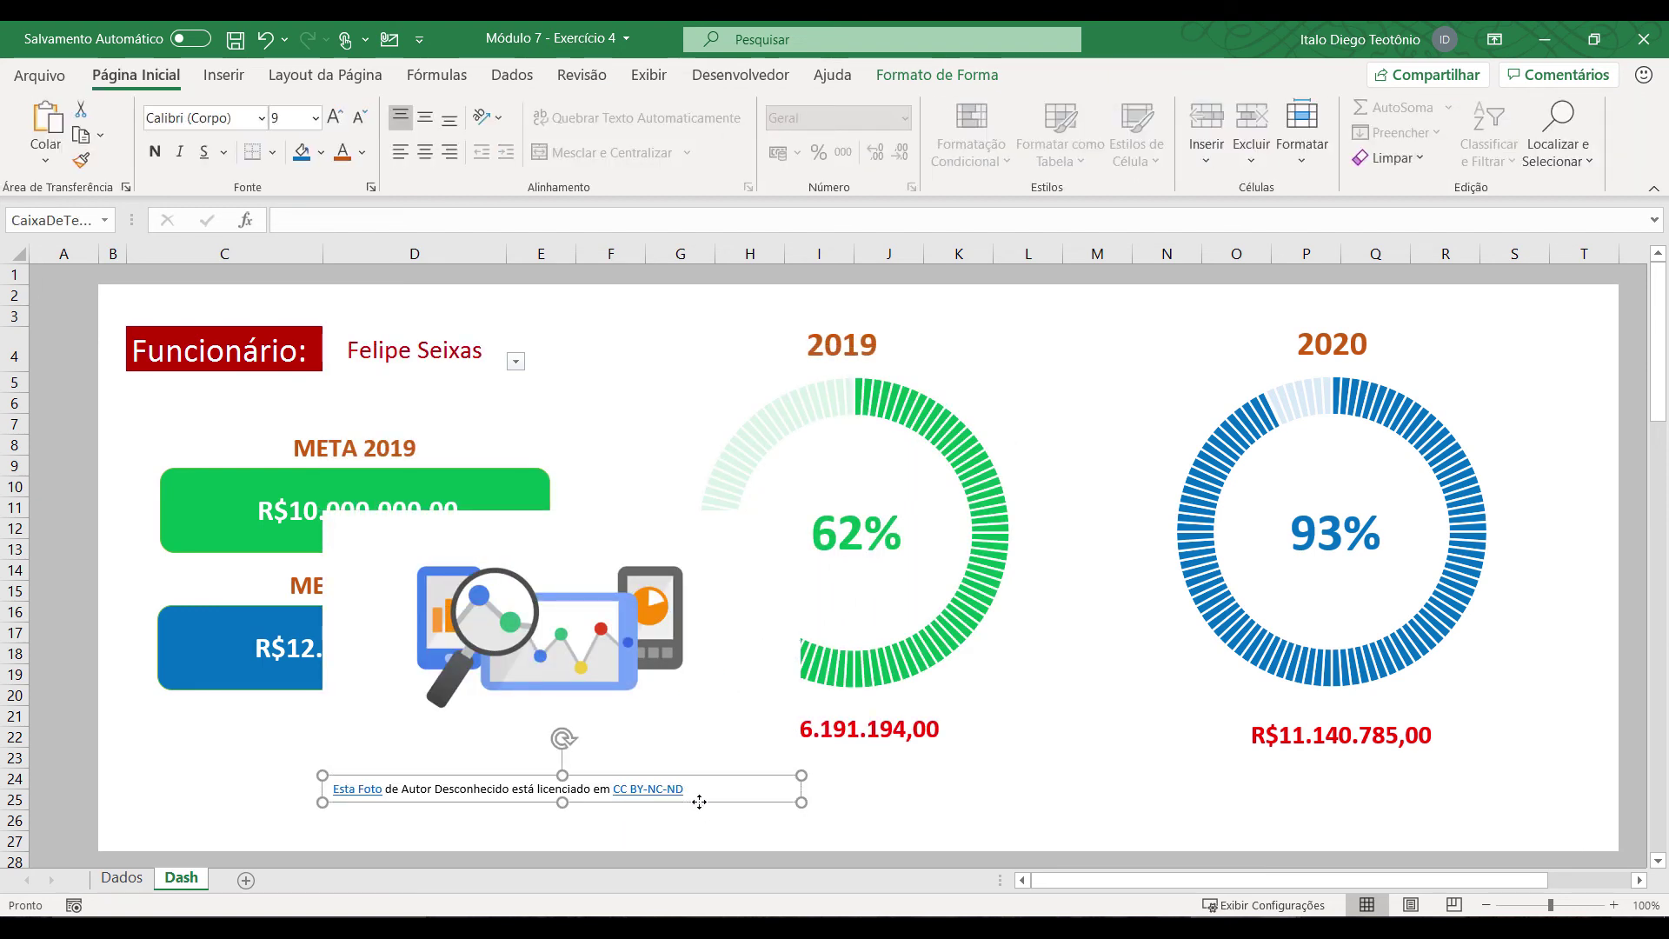
key(Delete)
Step: Move the picture below the blue META 2020 card and reduce it to a small icon that fits there
drag(732, 641, 606, 711)
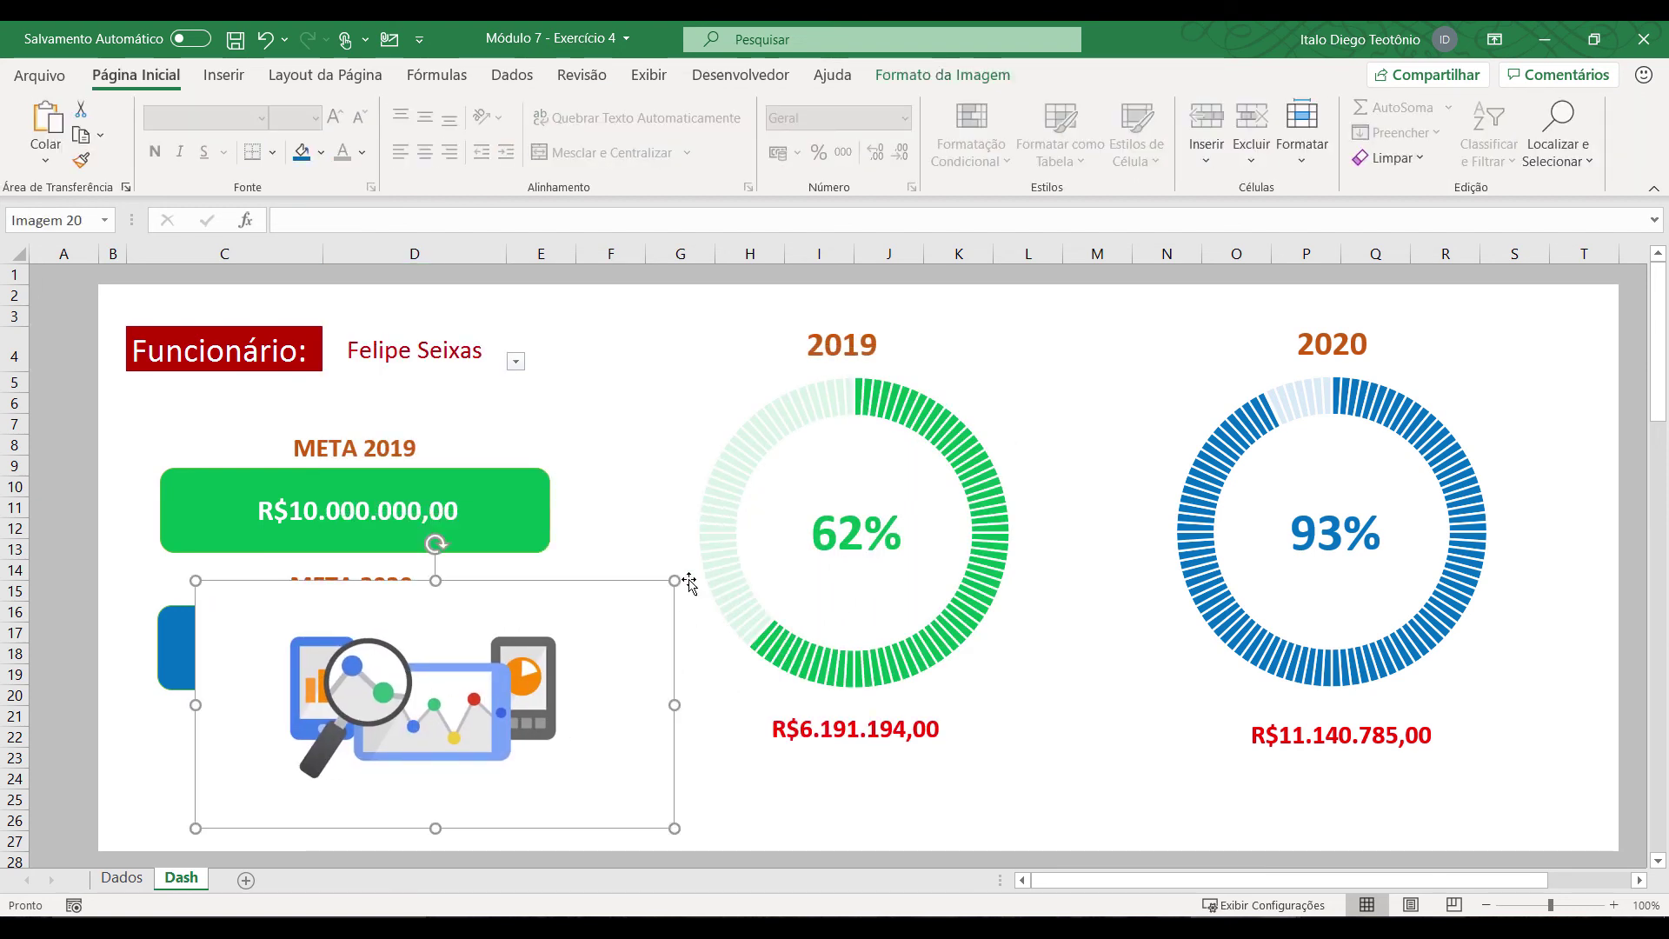
drag(675, 580, 404, 779)
click(531, 805)
click(489, 797)
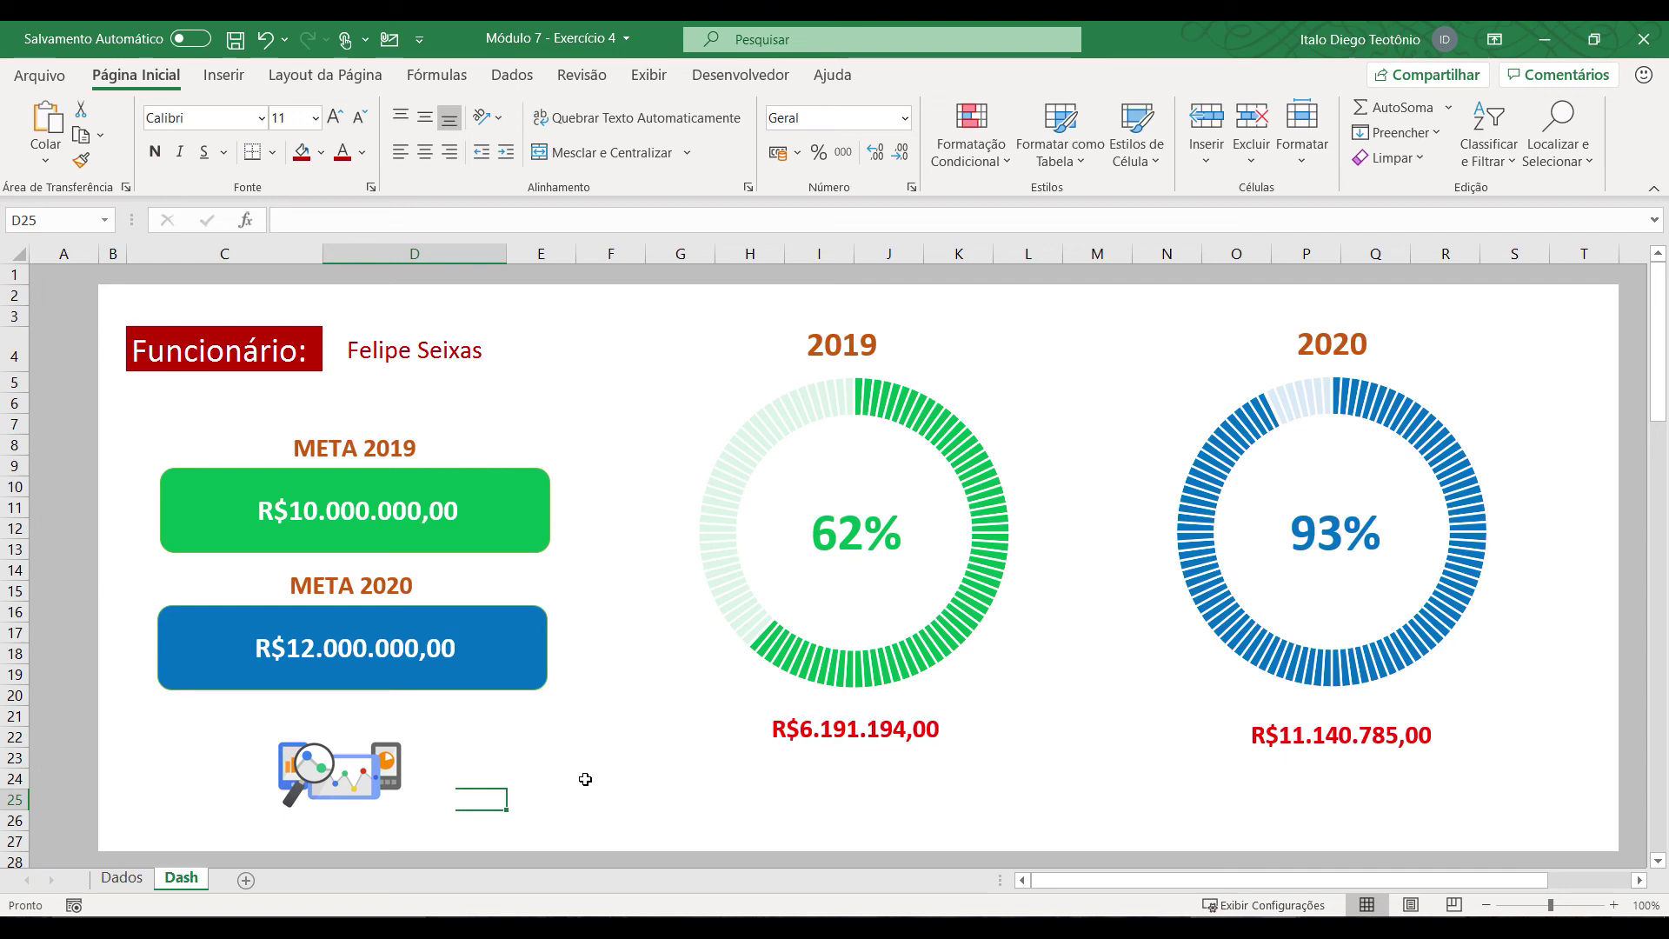
Step: Draw a right block arrow of about 2.84 by 4.85 cm on the Dash sheet and place it in the white area's upper-right corner
click(123, 878)
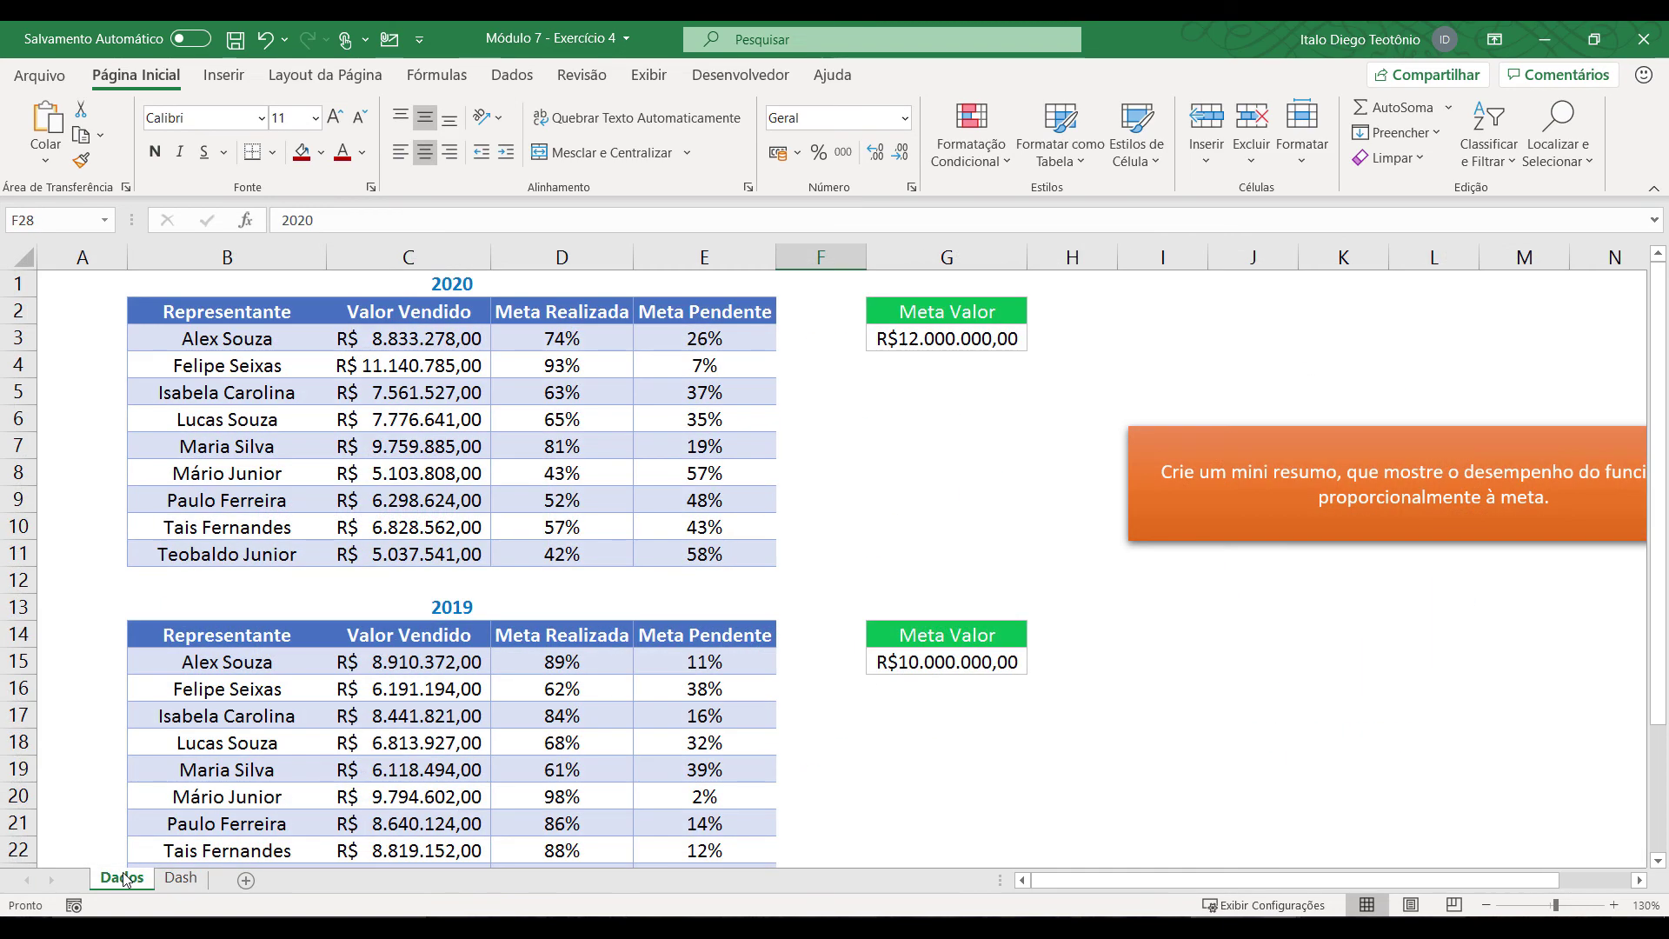
click(180, 878)
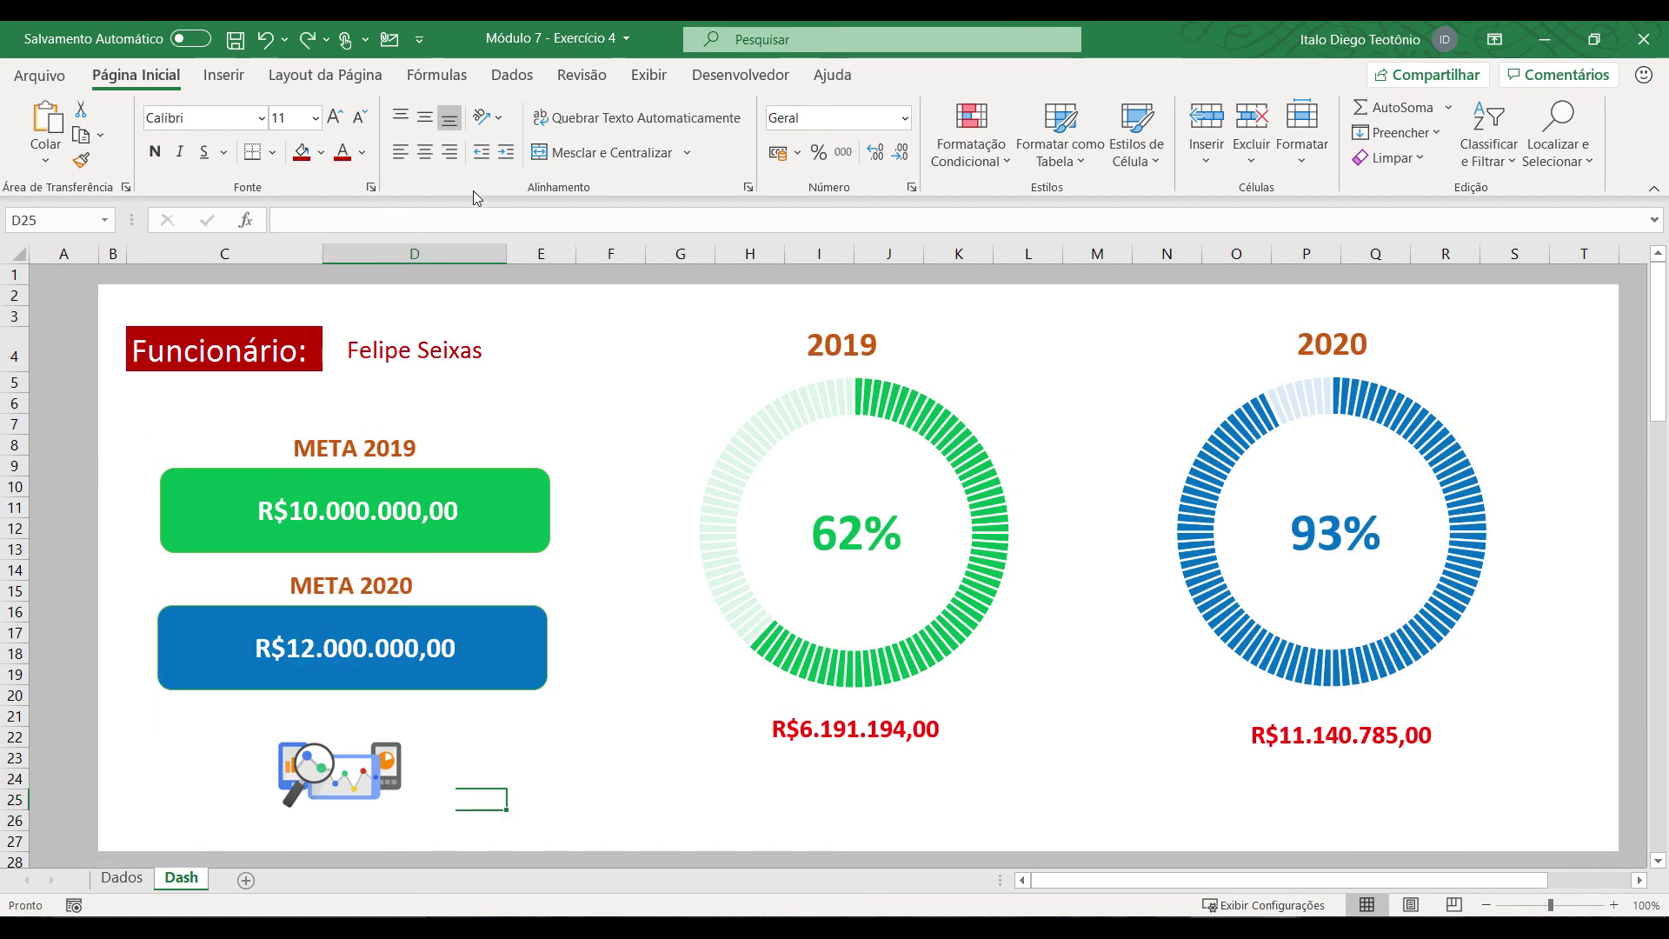
click(223, 75)
click(271, 165)
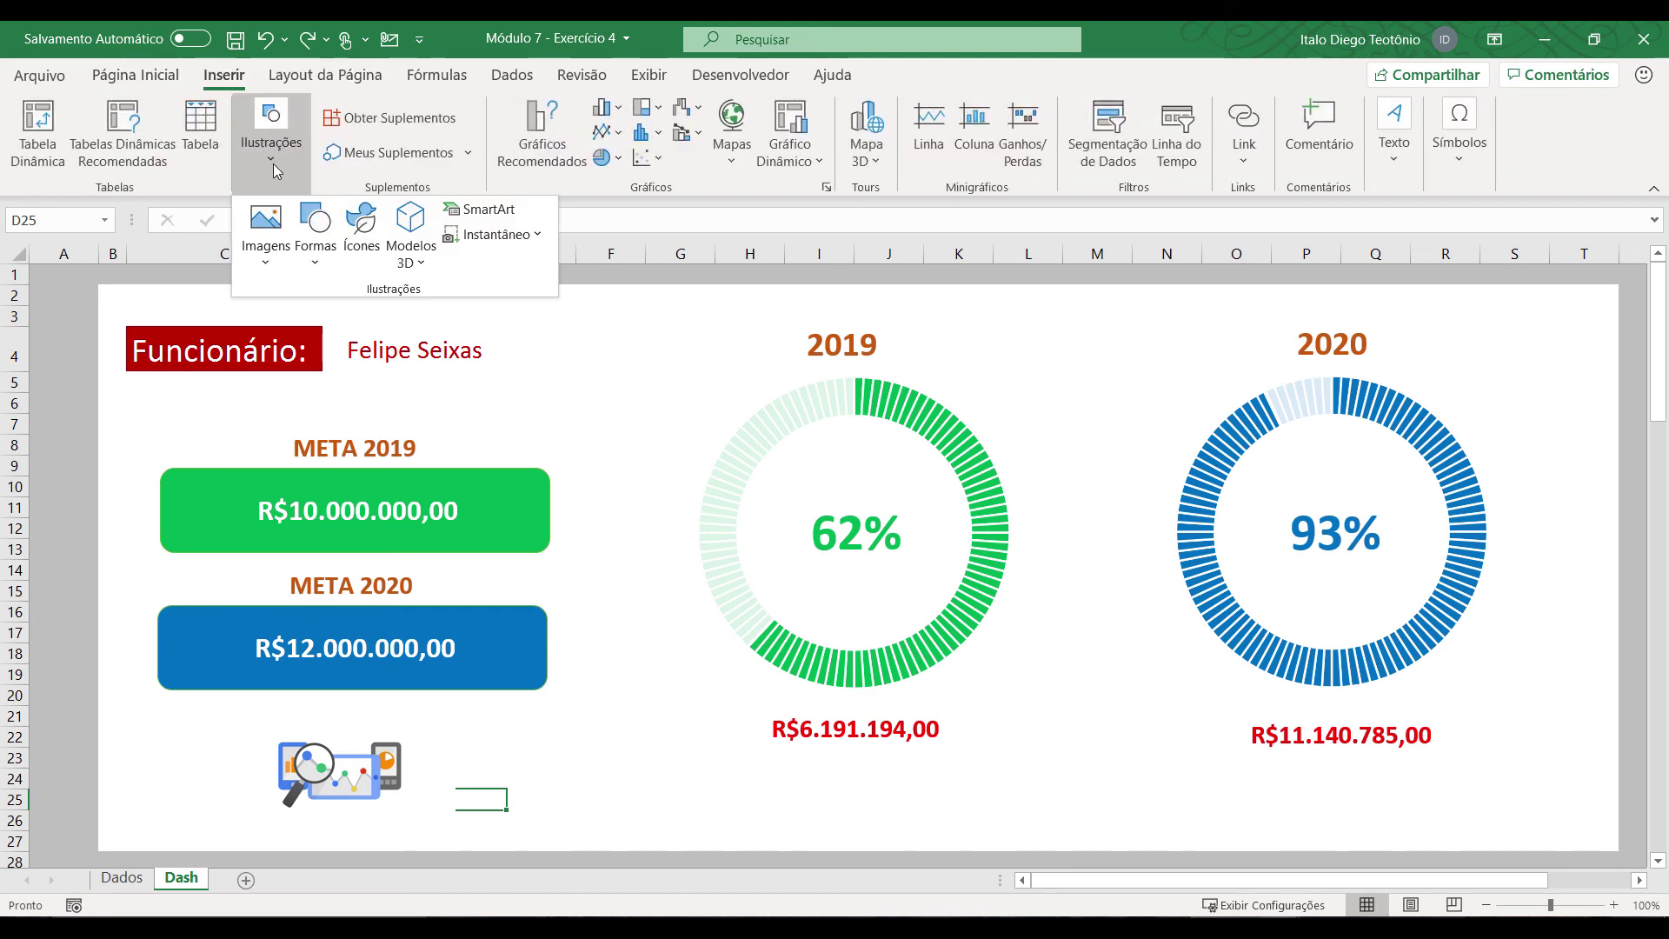
click(311, 266)
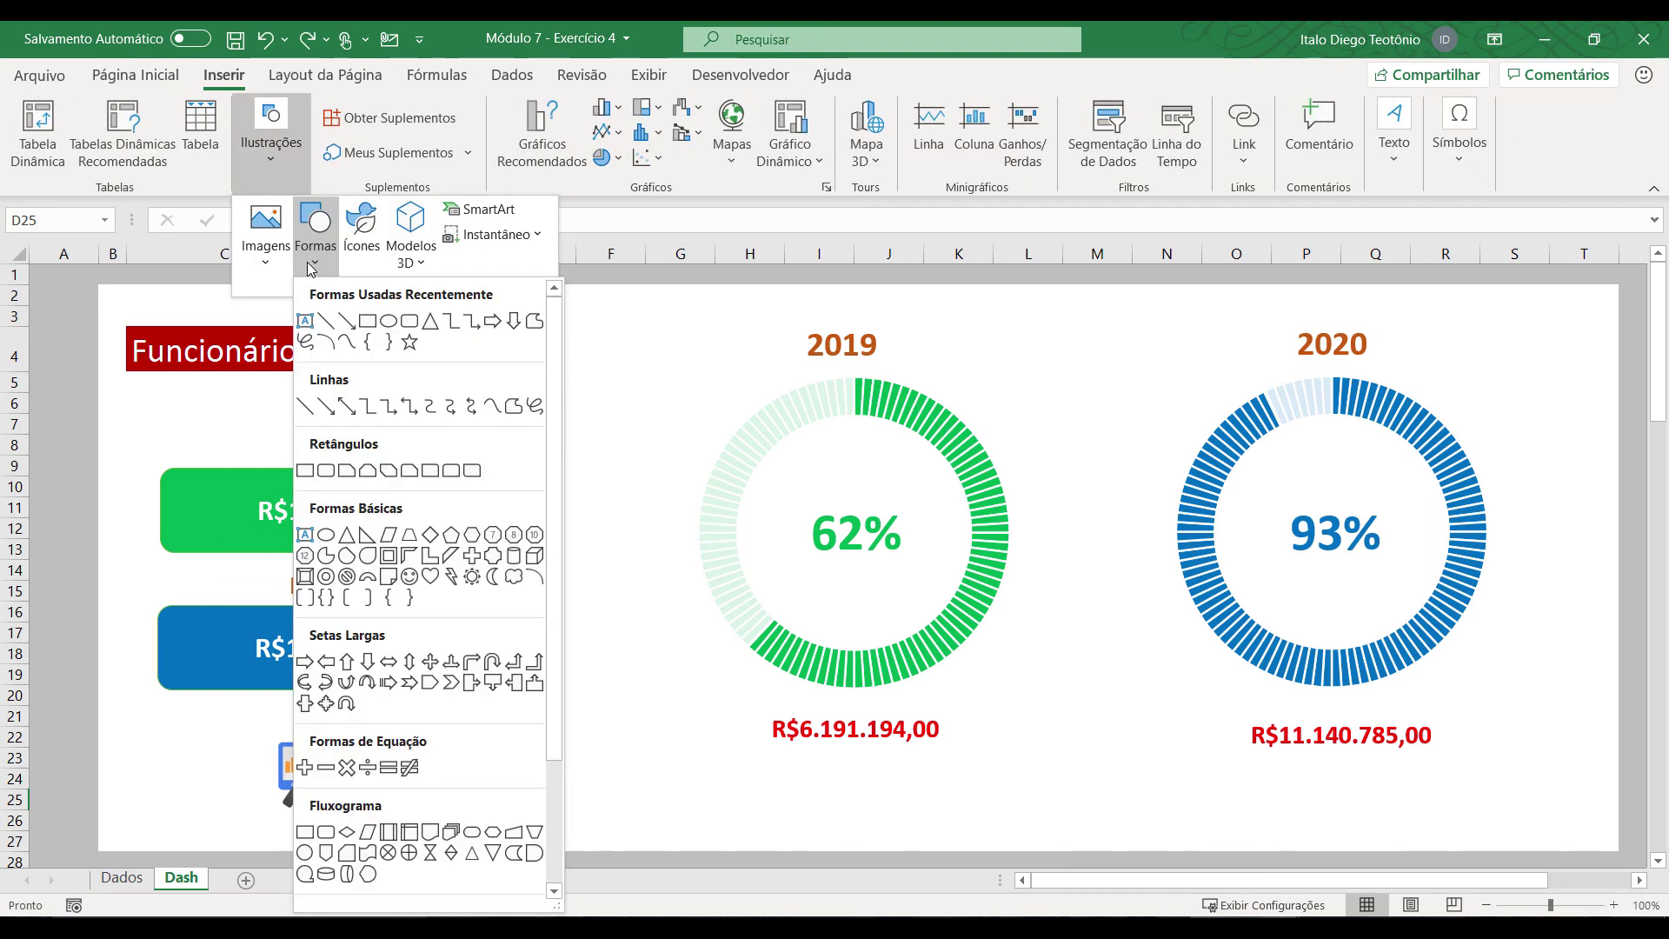
click(303, 662)
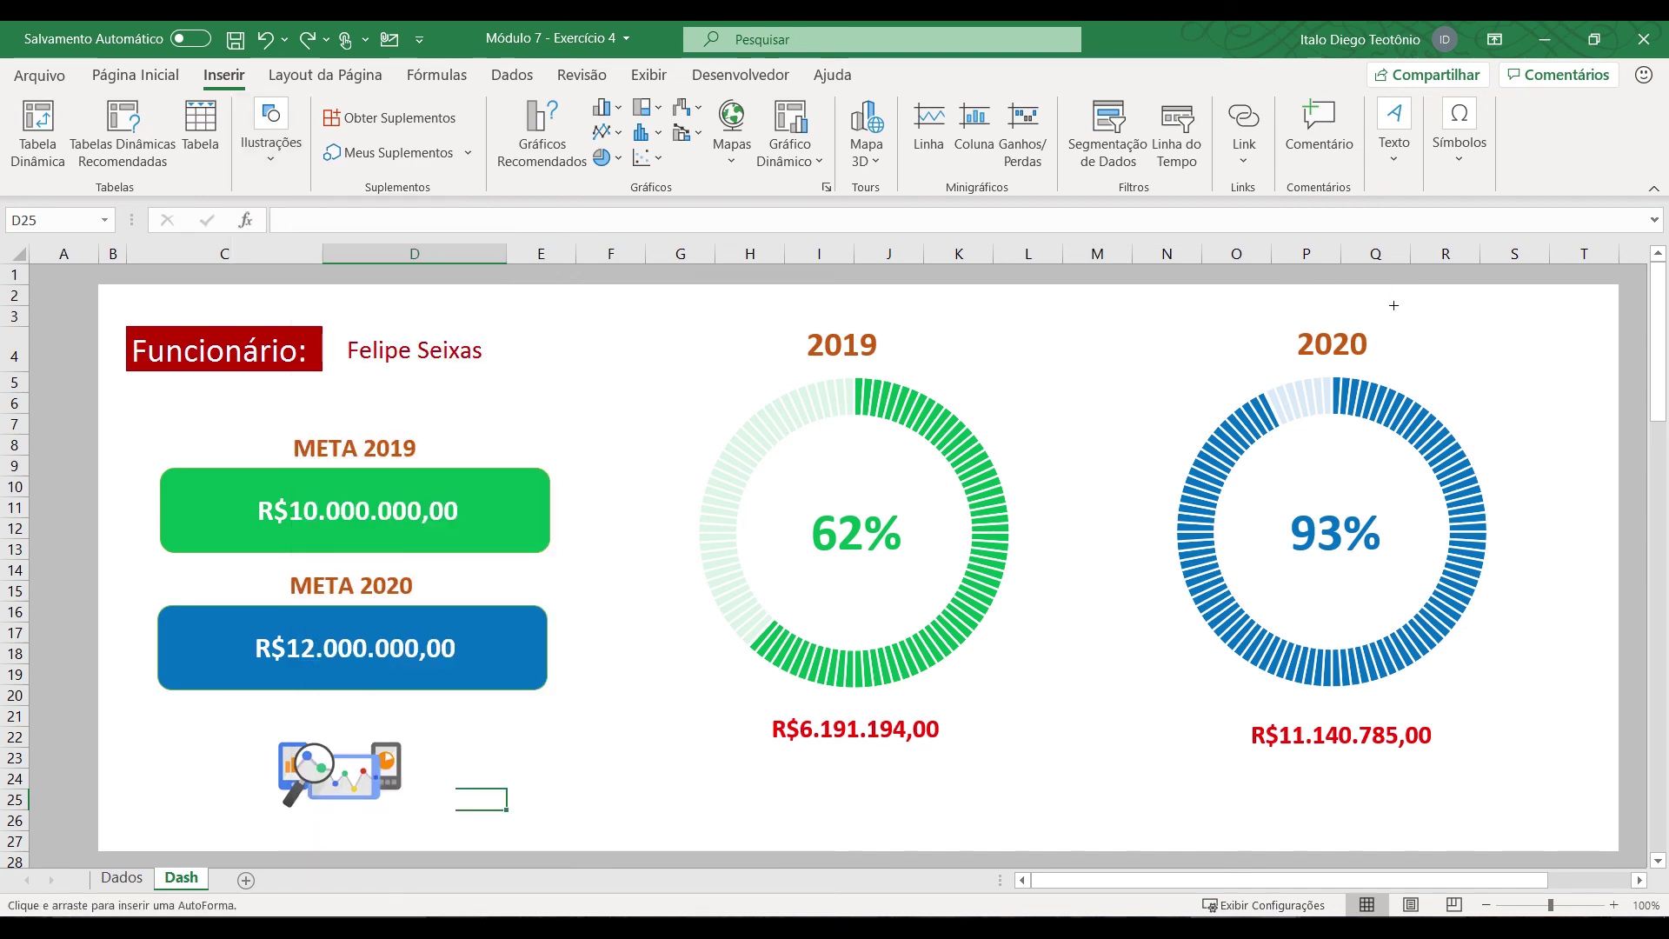
drag(1394, 305, 1593, 422)
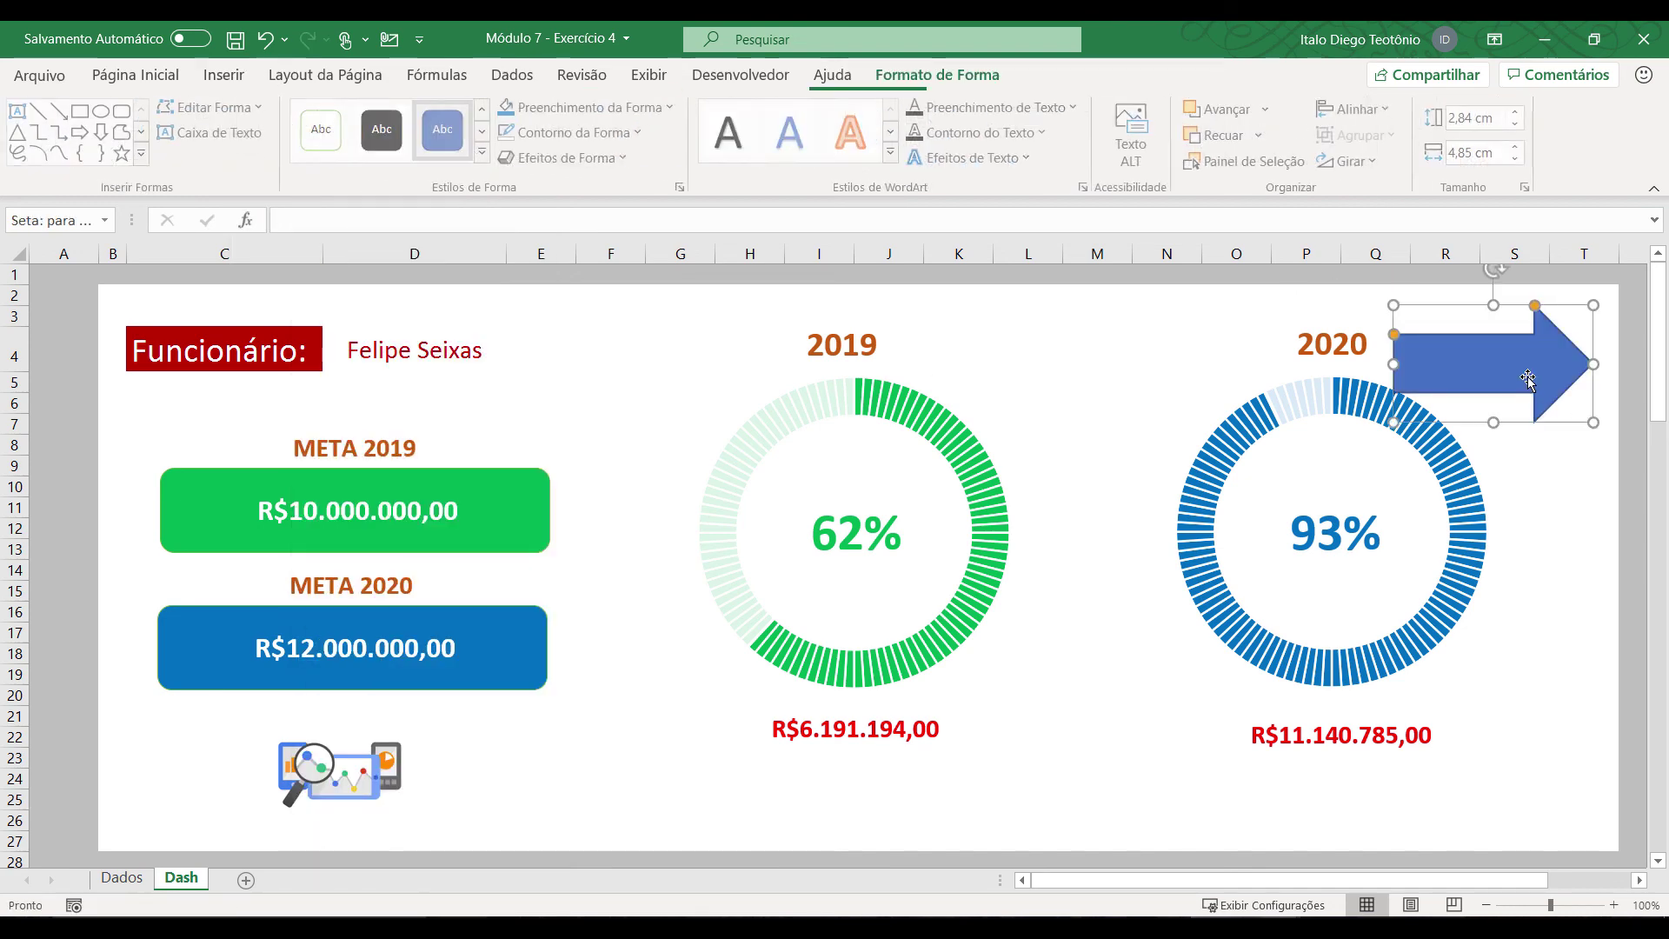
drag(1527, 379, 1527, 359)
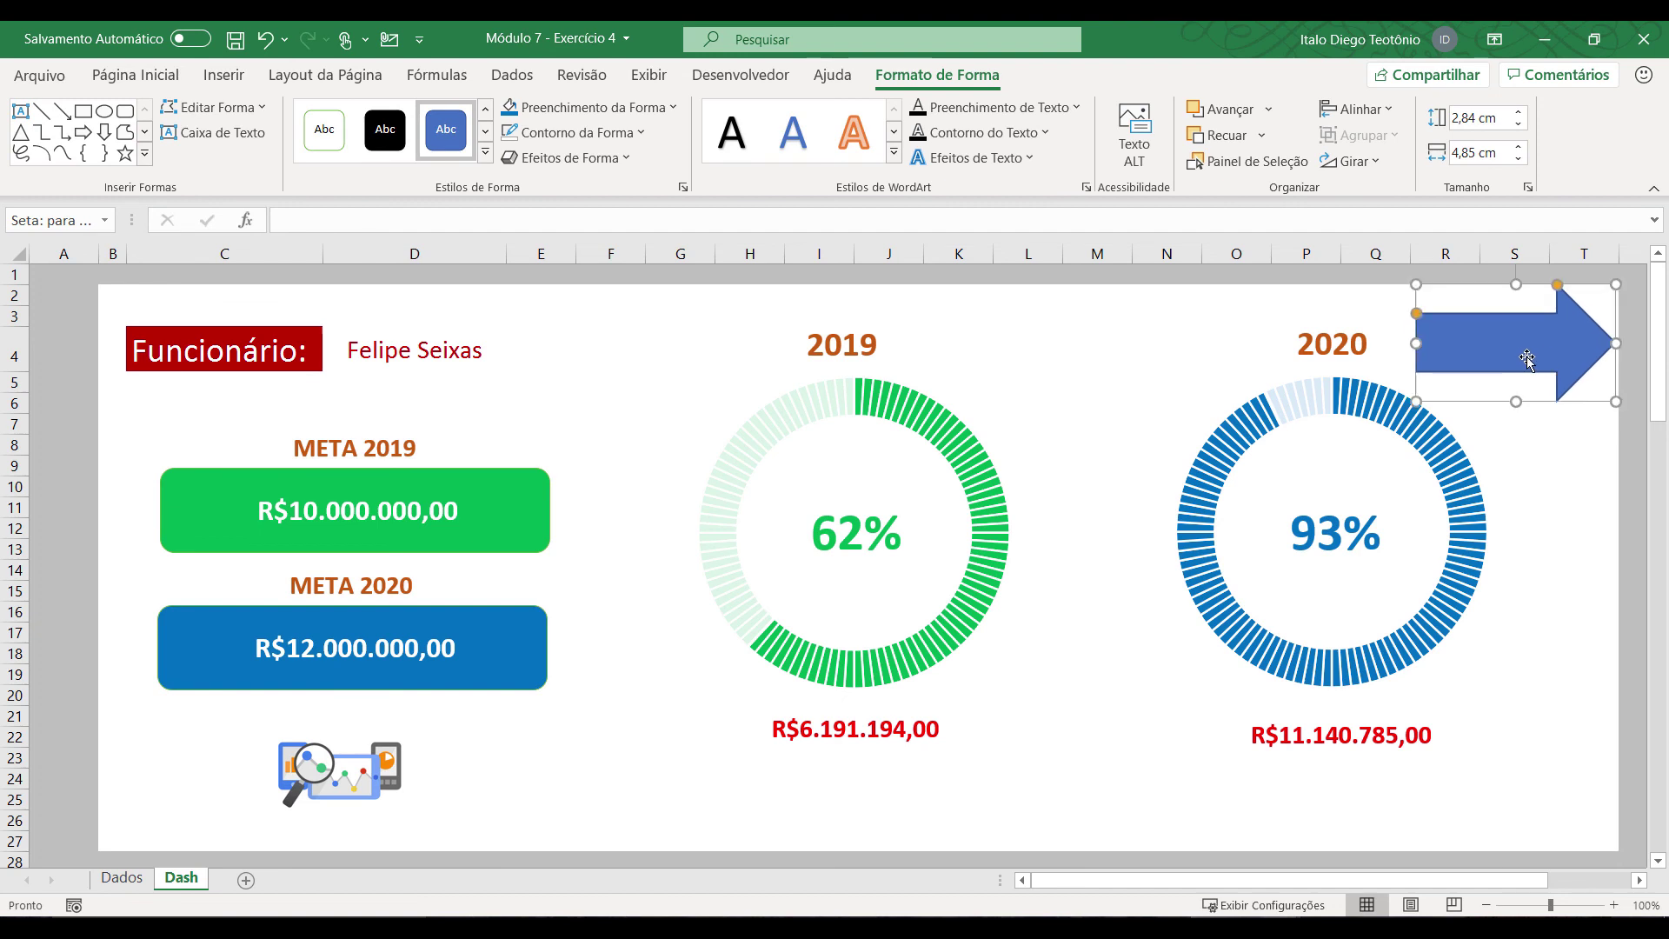
Step: Label the arrow "DADOS" and centre the text horizontally and vertically
text(DADOS)
key(ctrl+e)
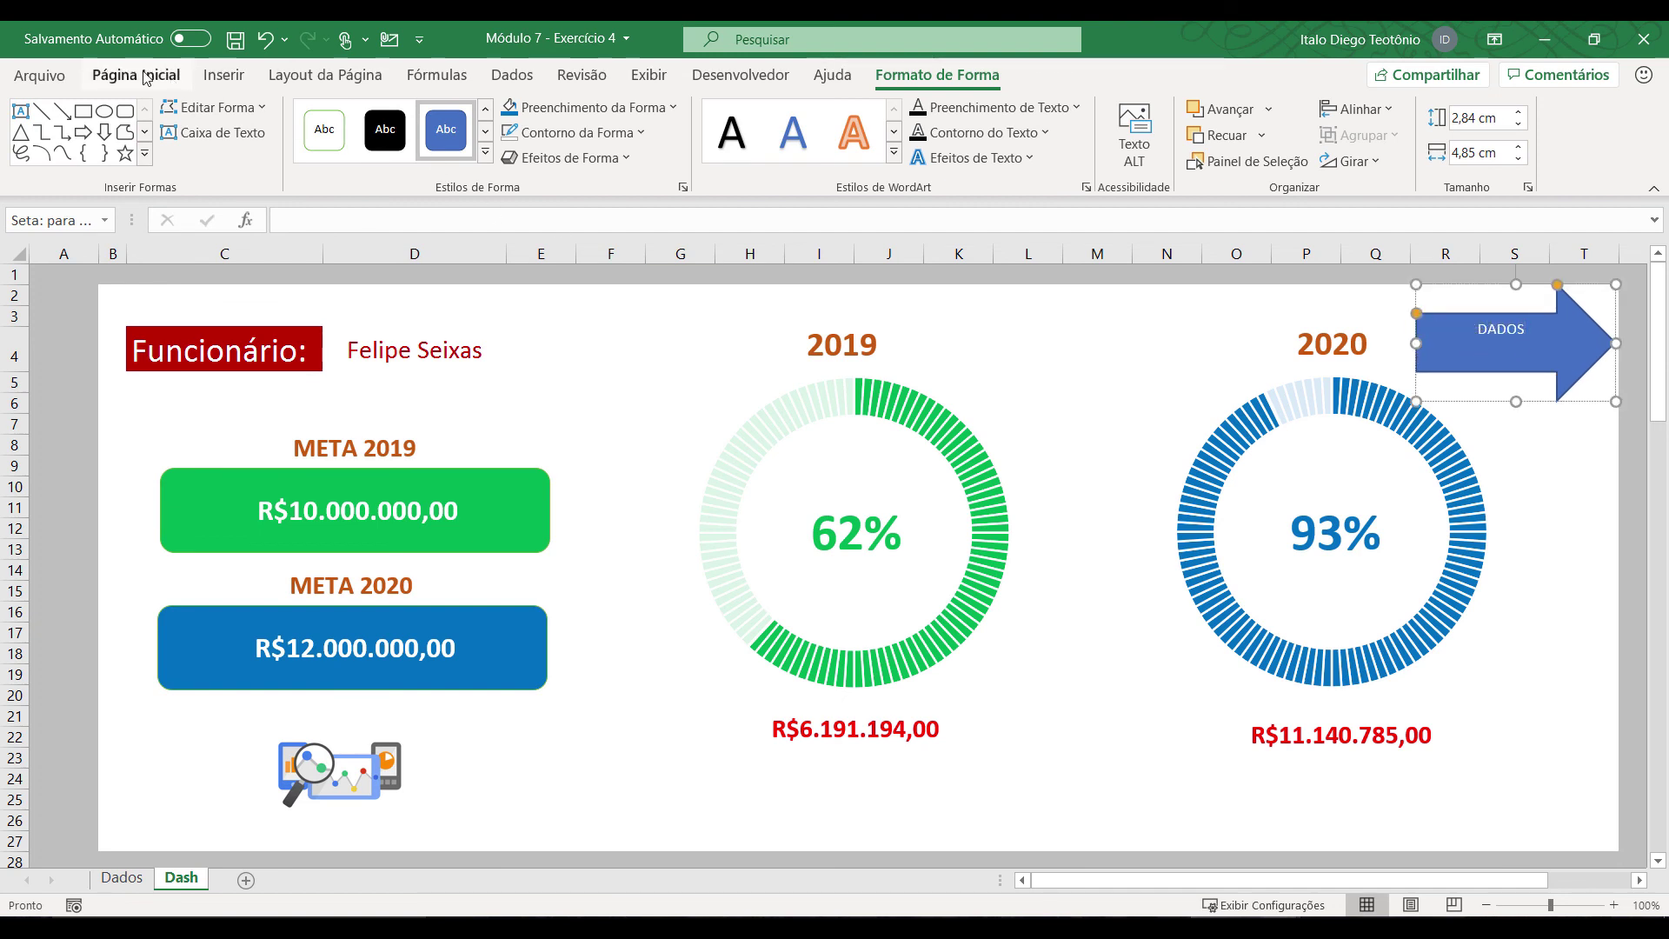
click(146, 78)
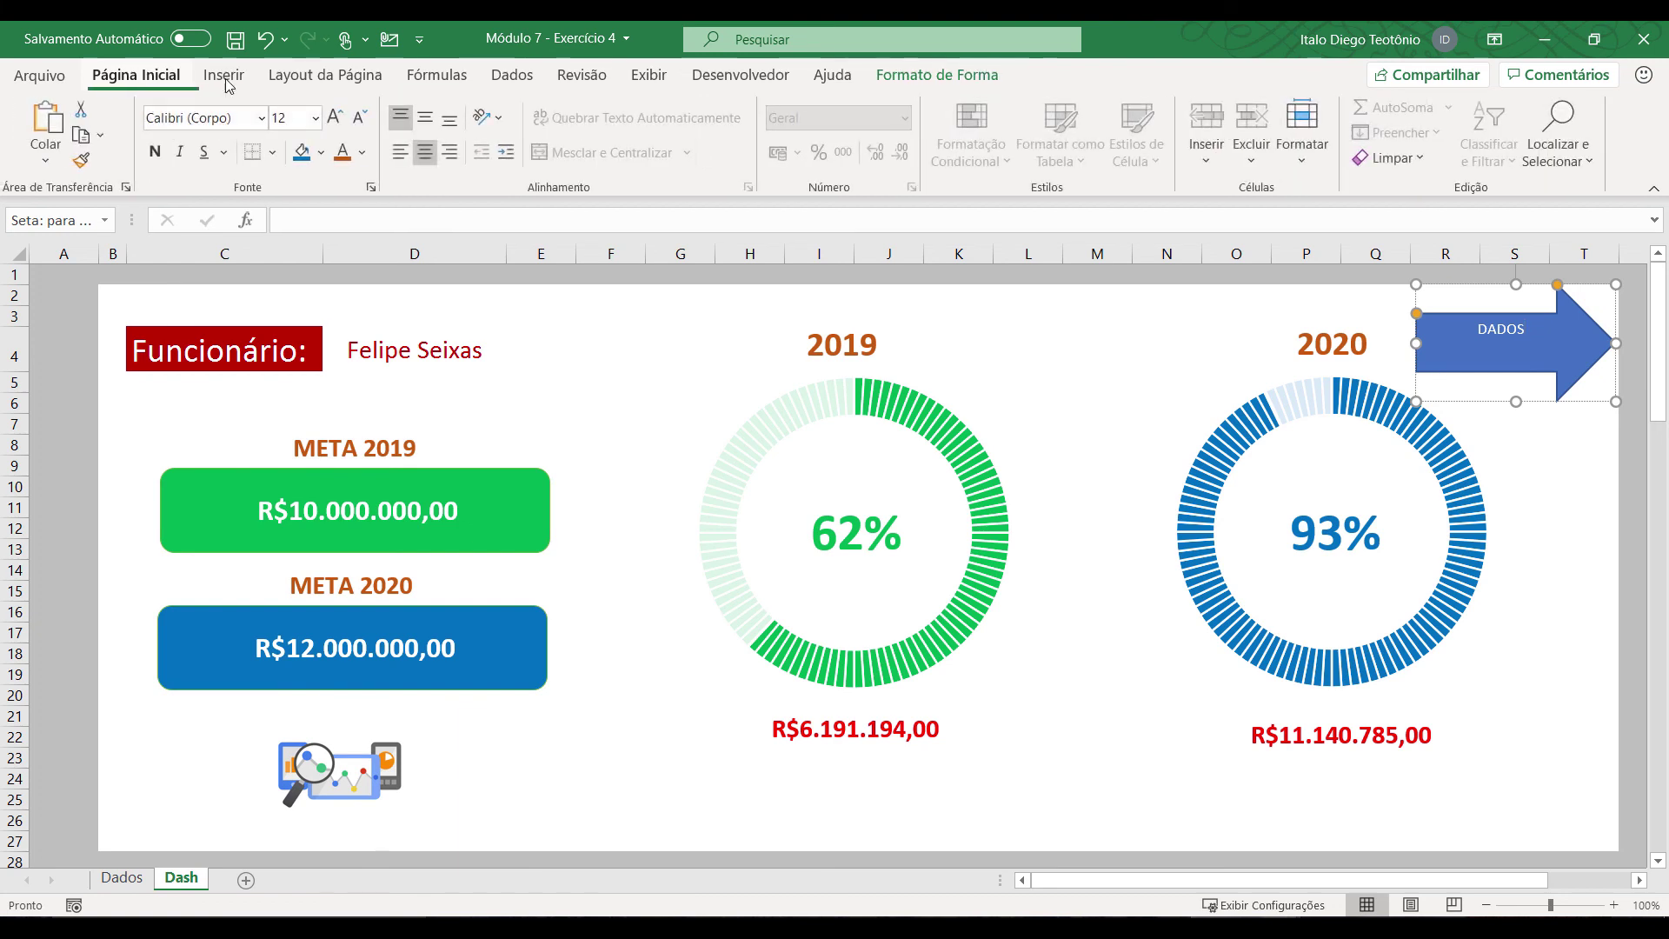
click(425, 119)
Step: Set the arrow's DADOS text to size 24 and fit the arrow into the white area's upper-right corner
click(315, 118)
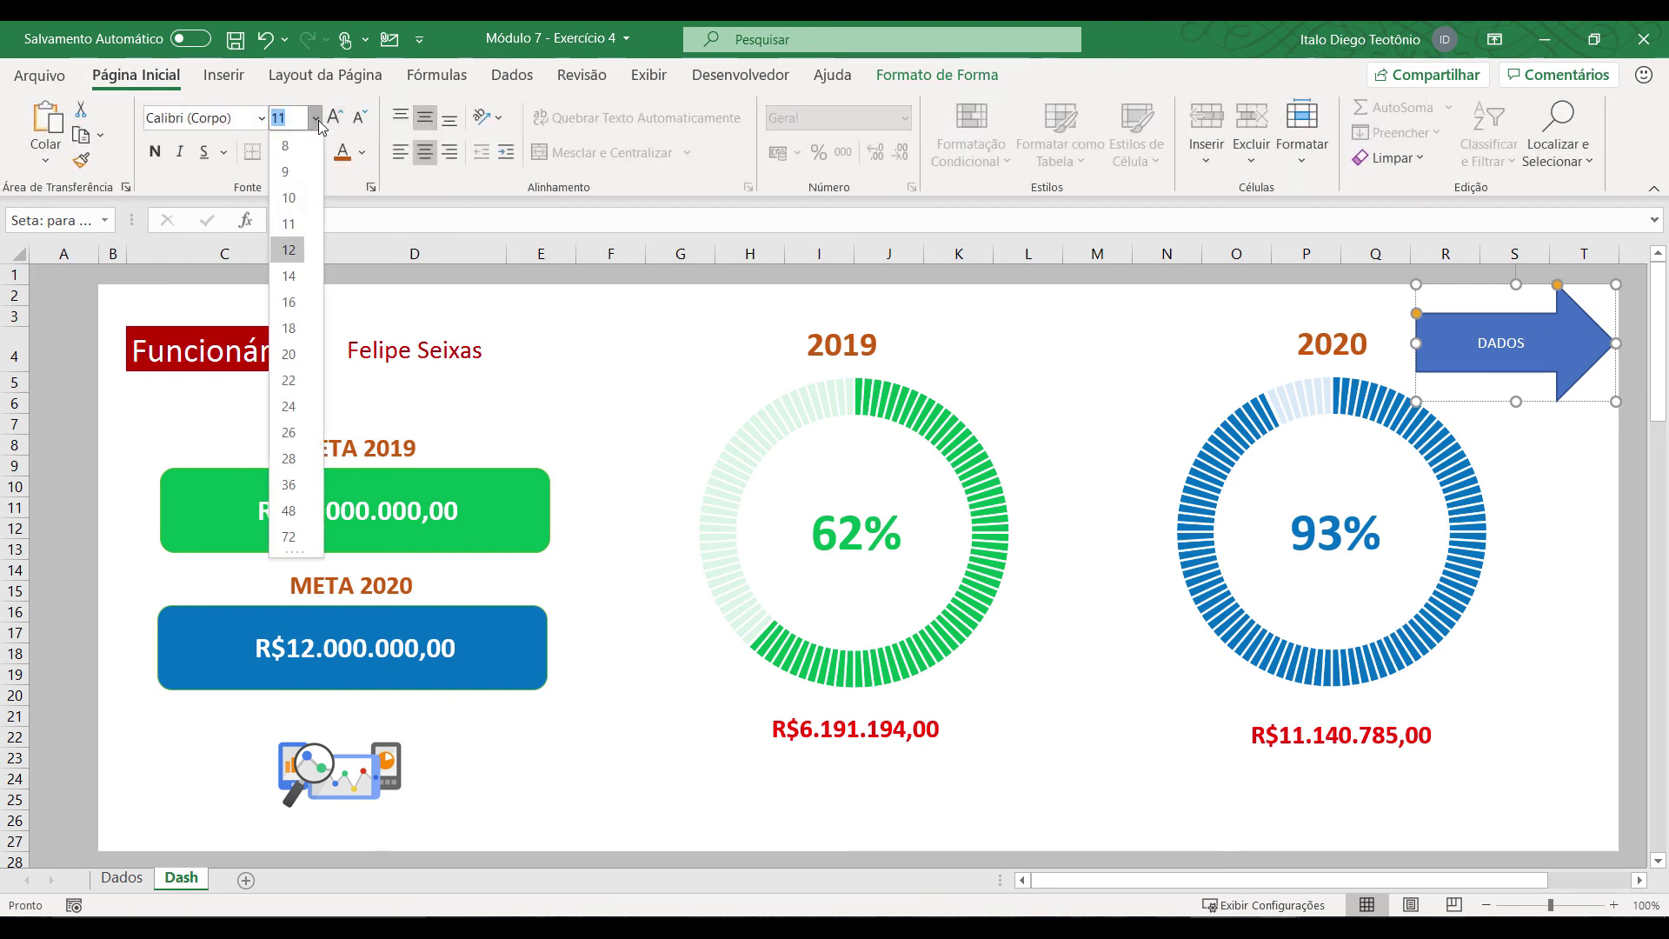
click(290, 353)
click(1469, 433)
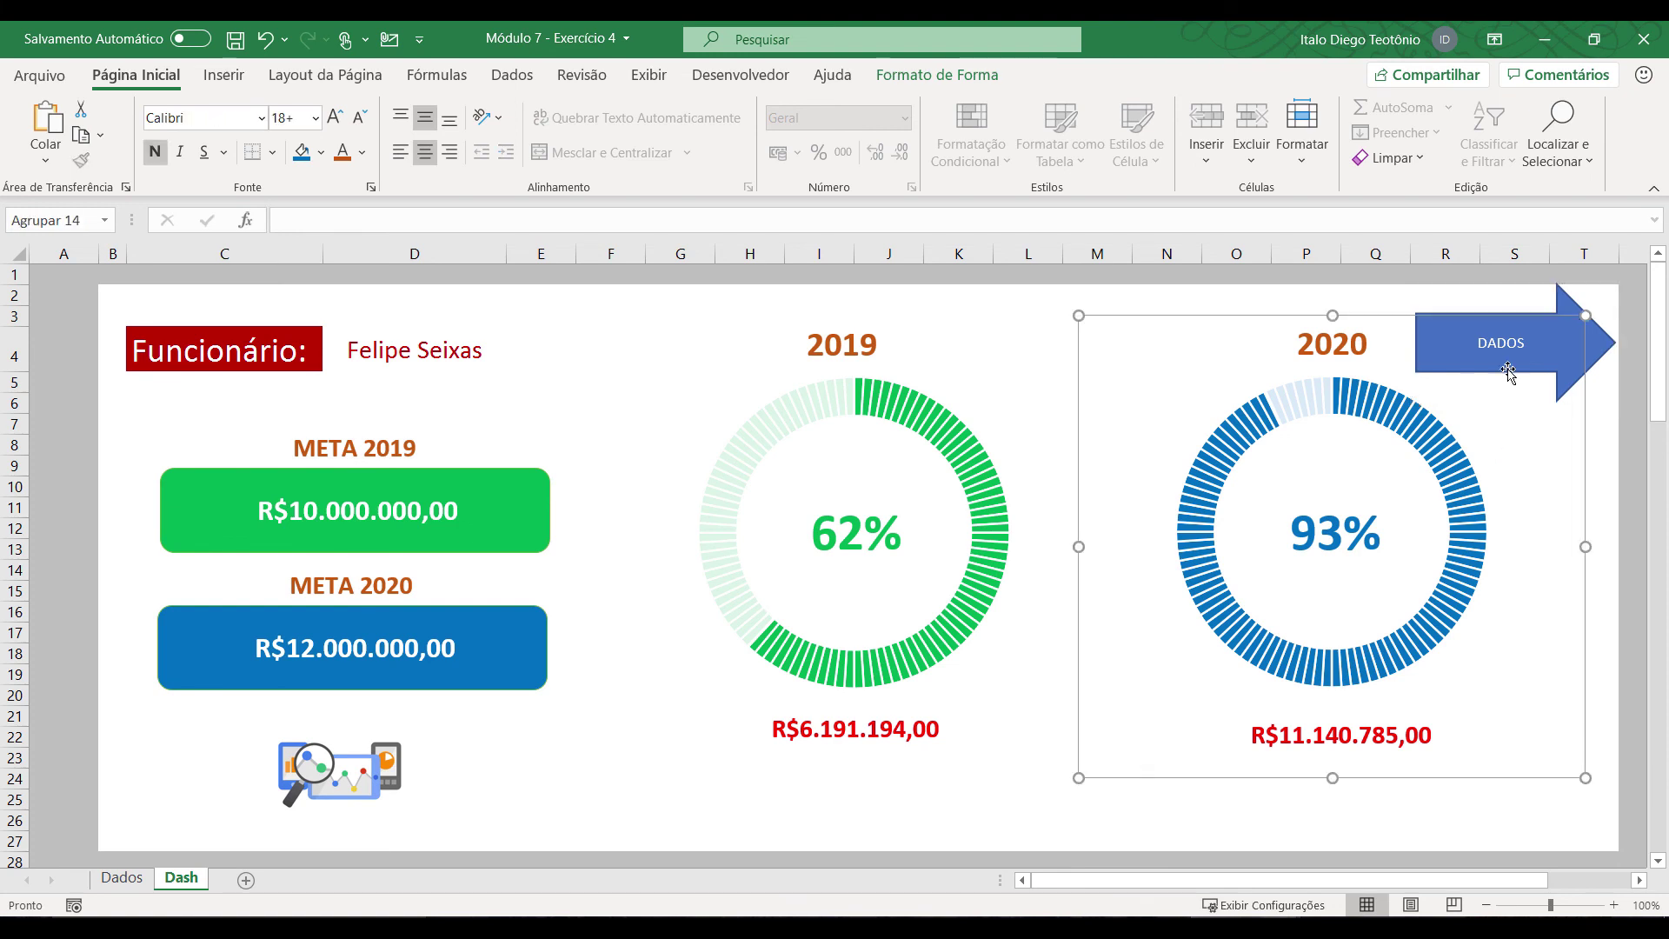
click(1605, 321)
drag(1604, 322, 1606, 328)
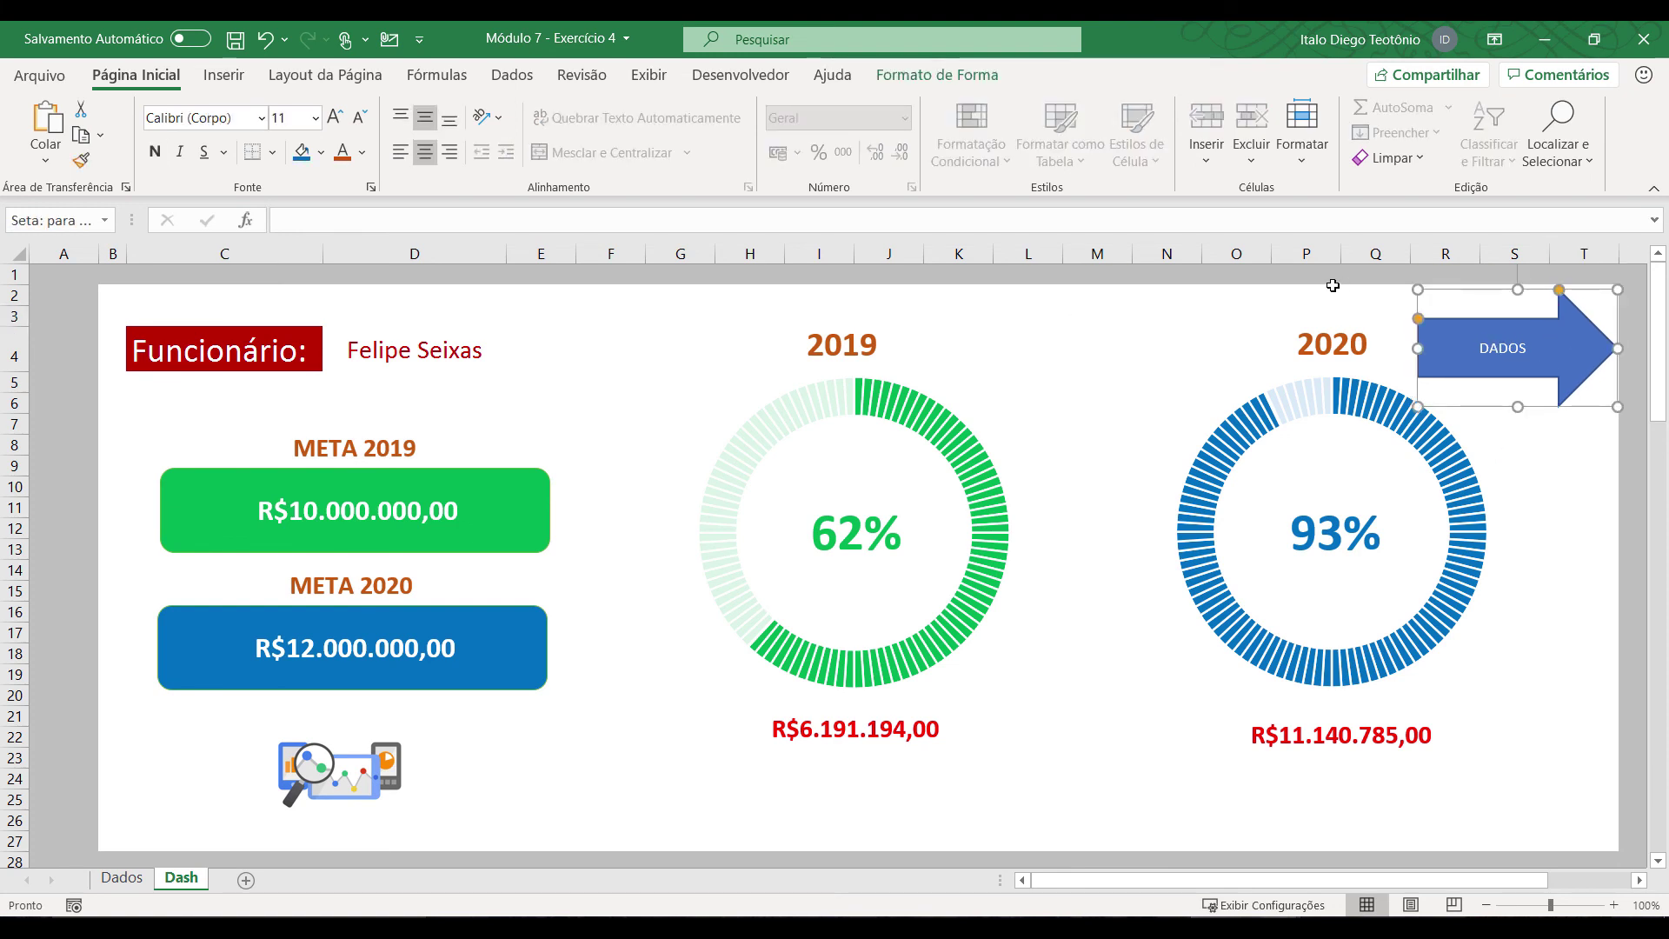
click(315, 118)
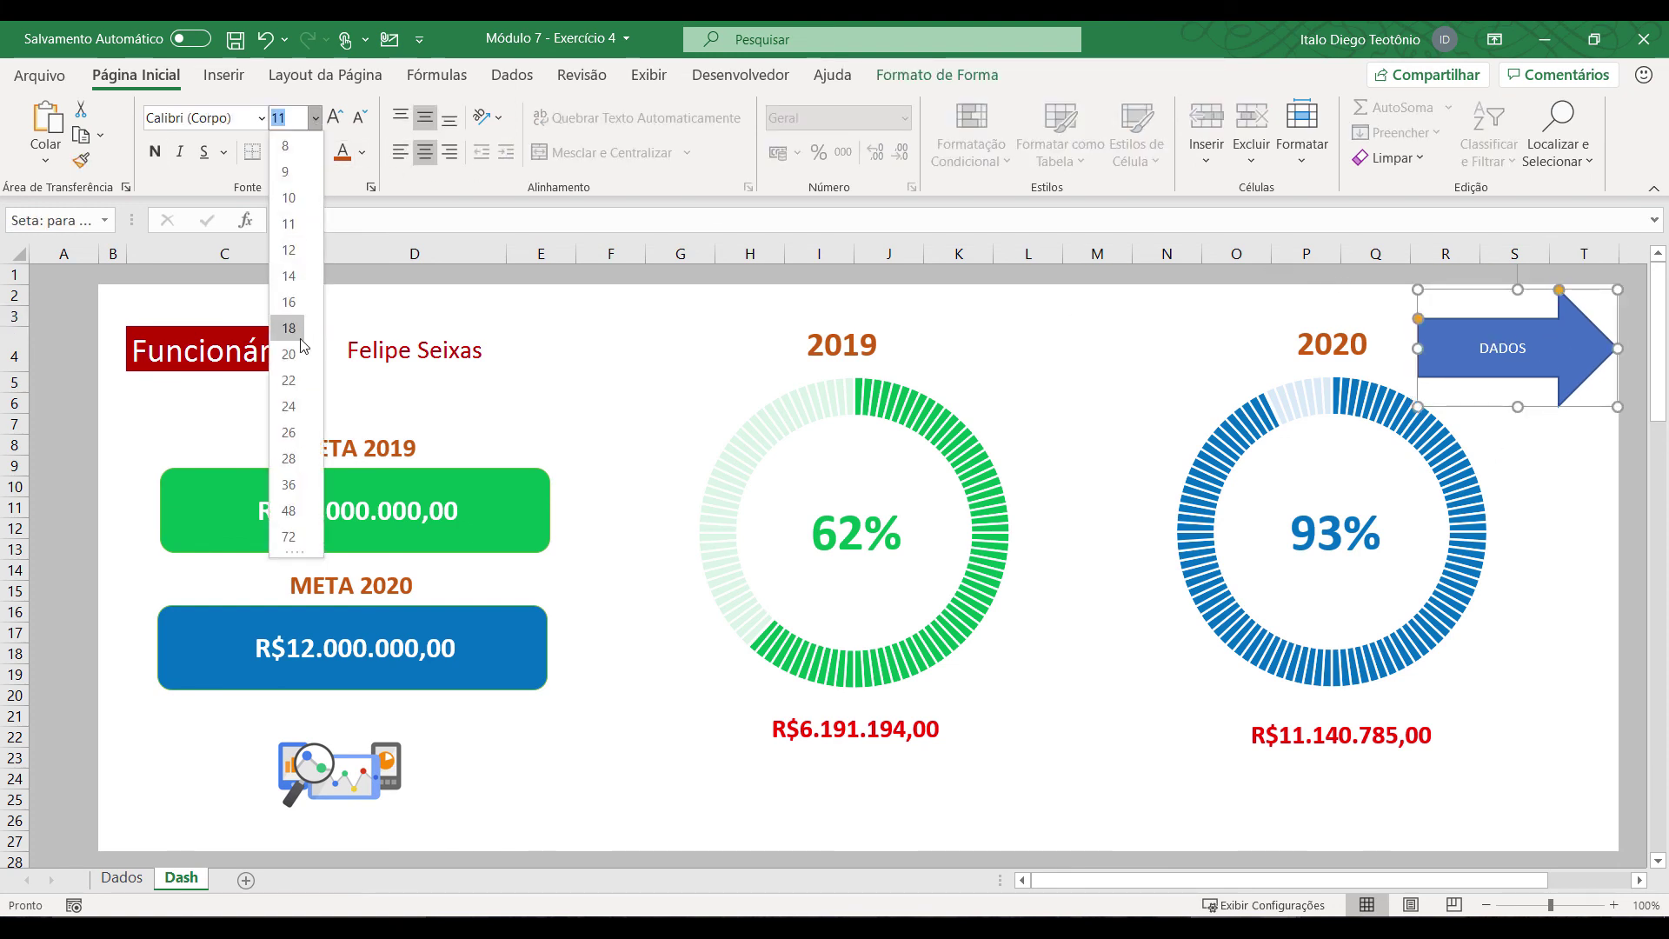
click(298, 408)
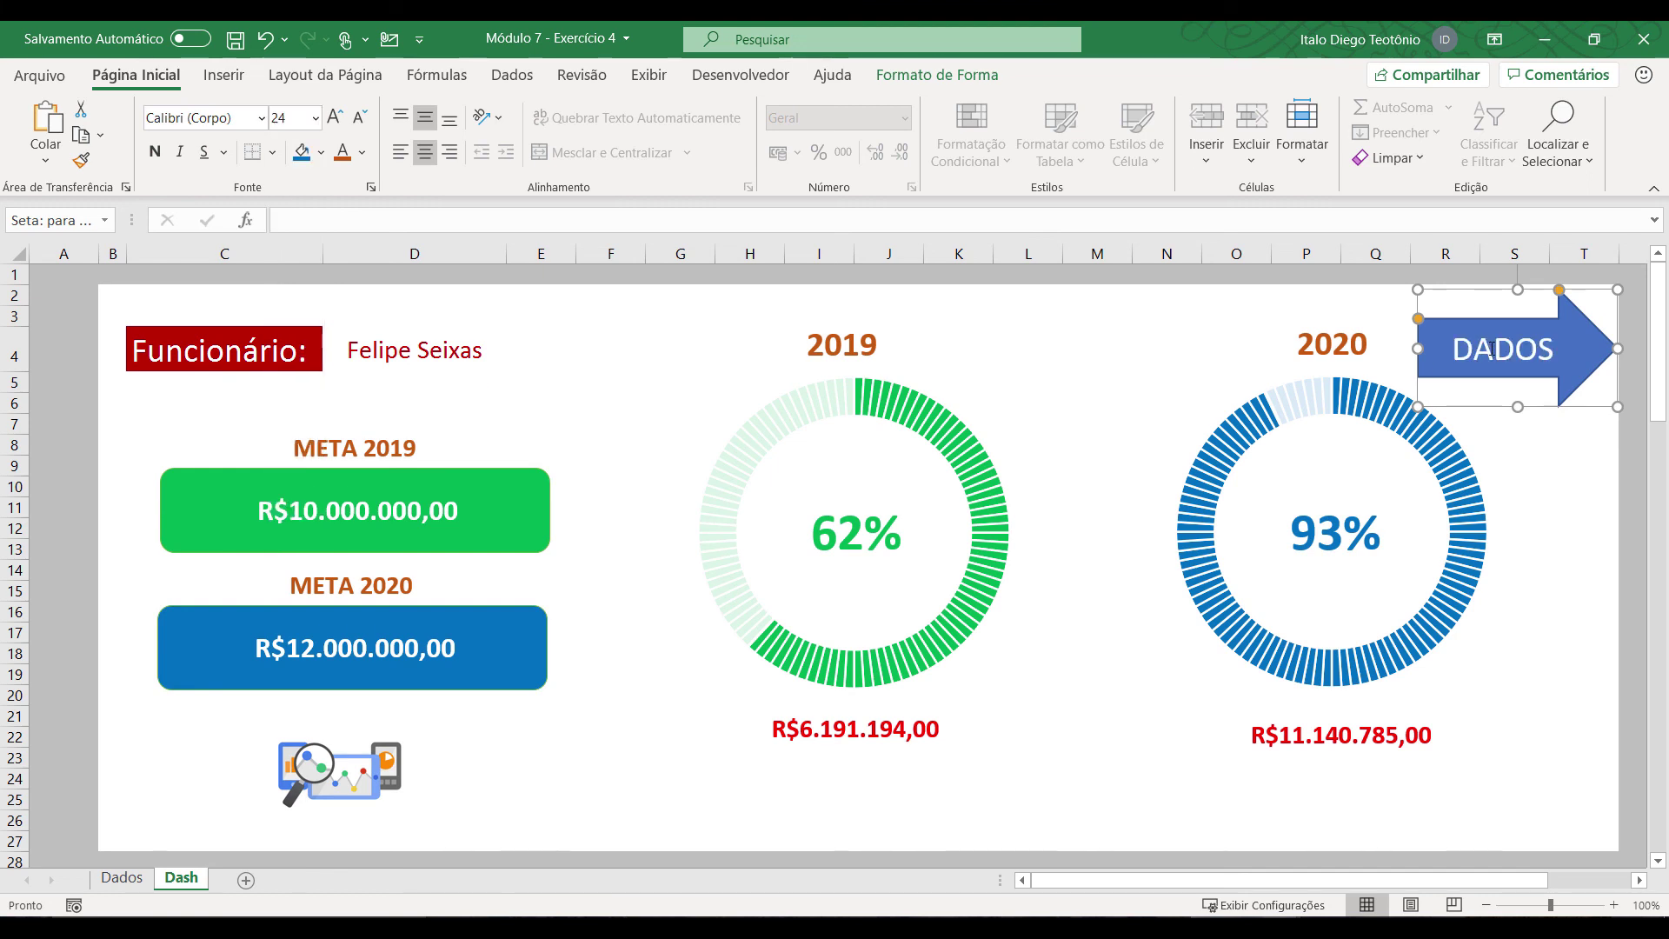
drag(1506, 323, 1503, 317)
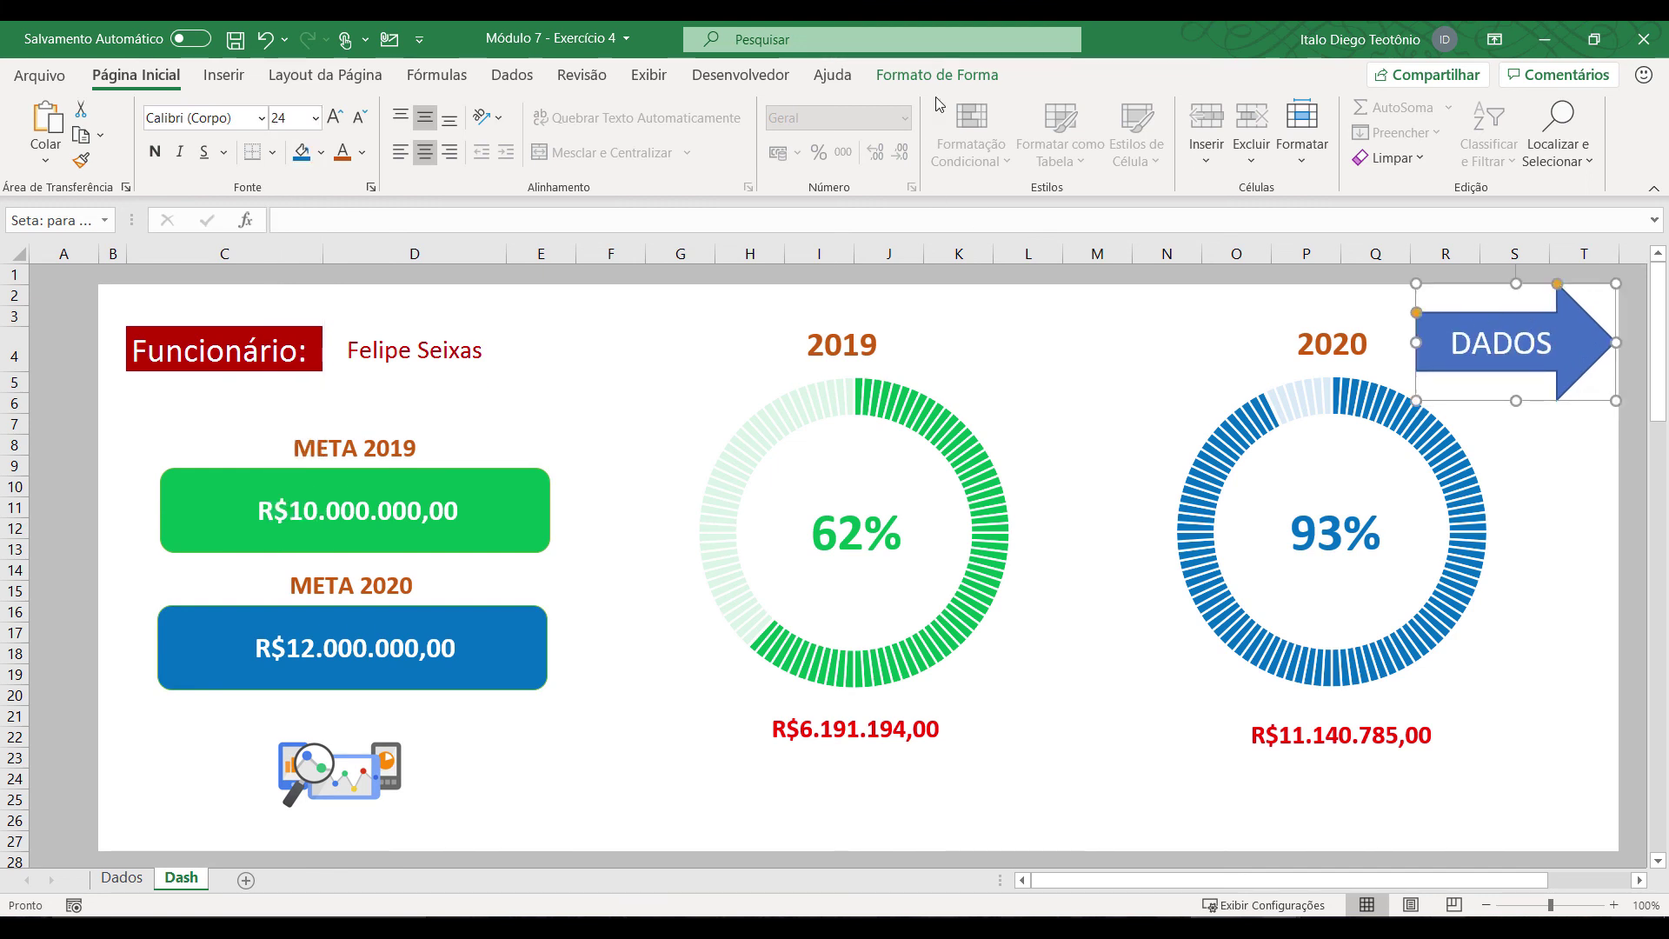
Step: Apply the blue theme shape style with gradient and shadow to the DADOS arrow on the Dash sheet
click(938, 74)
click(485, 153)
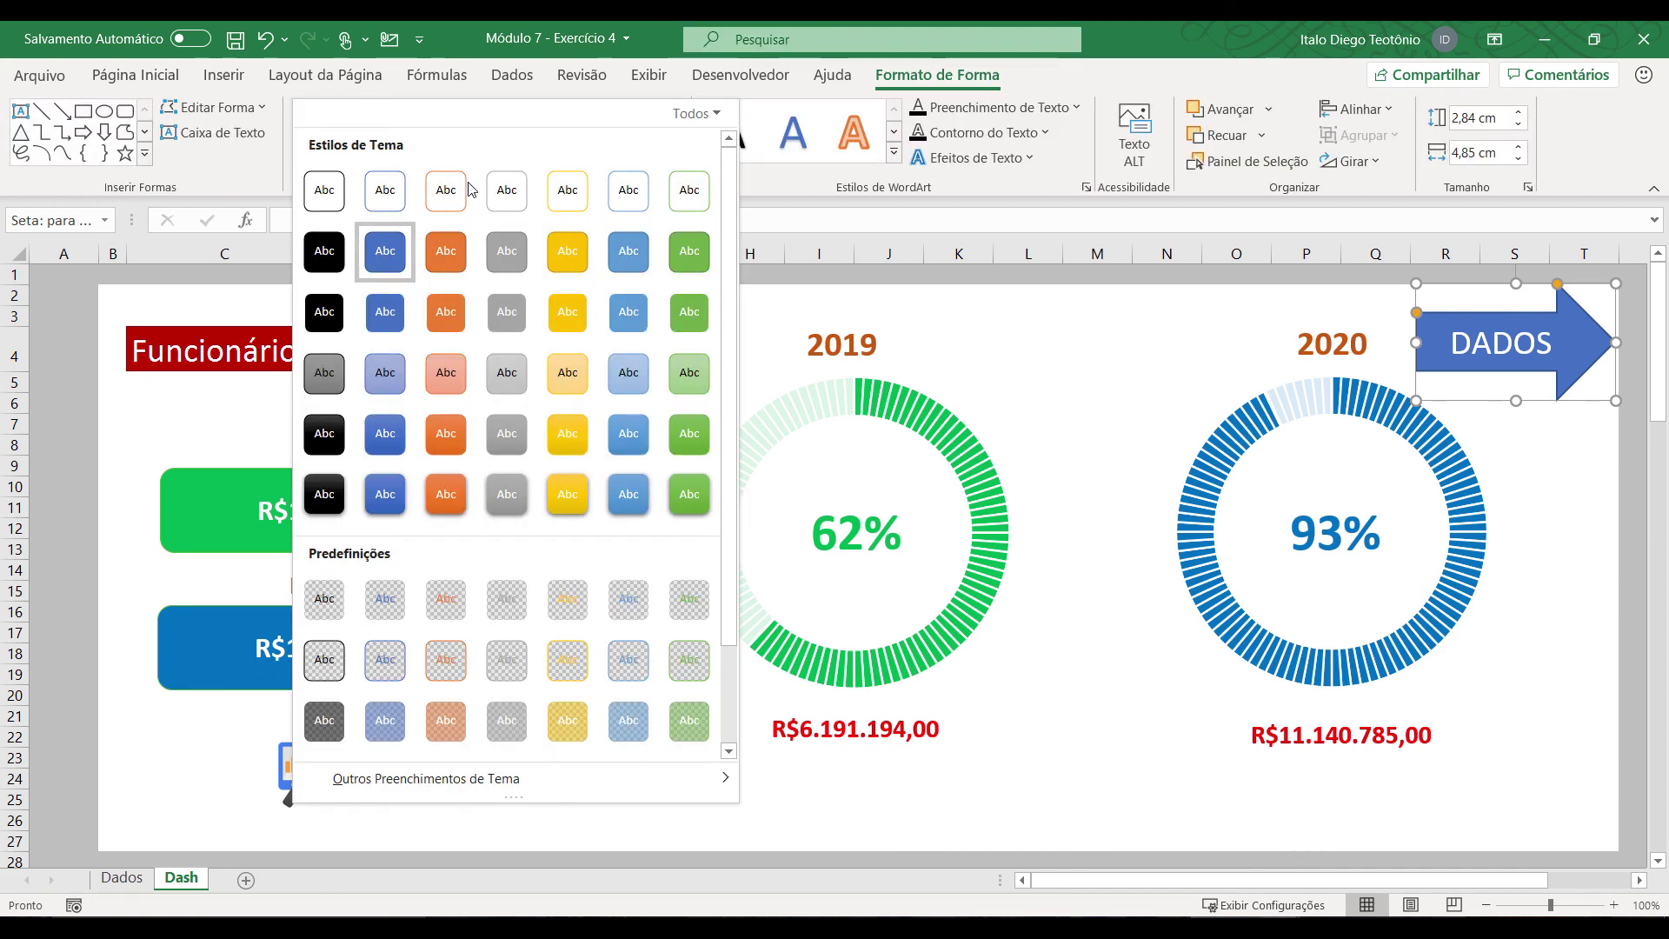
click(396, 494)
click(943, 798)
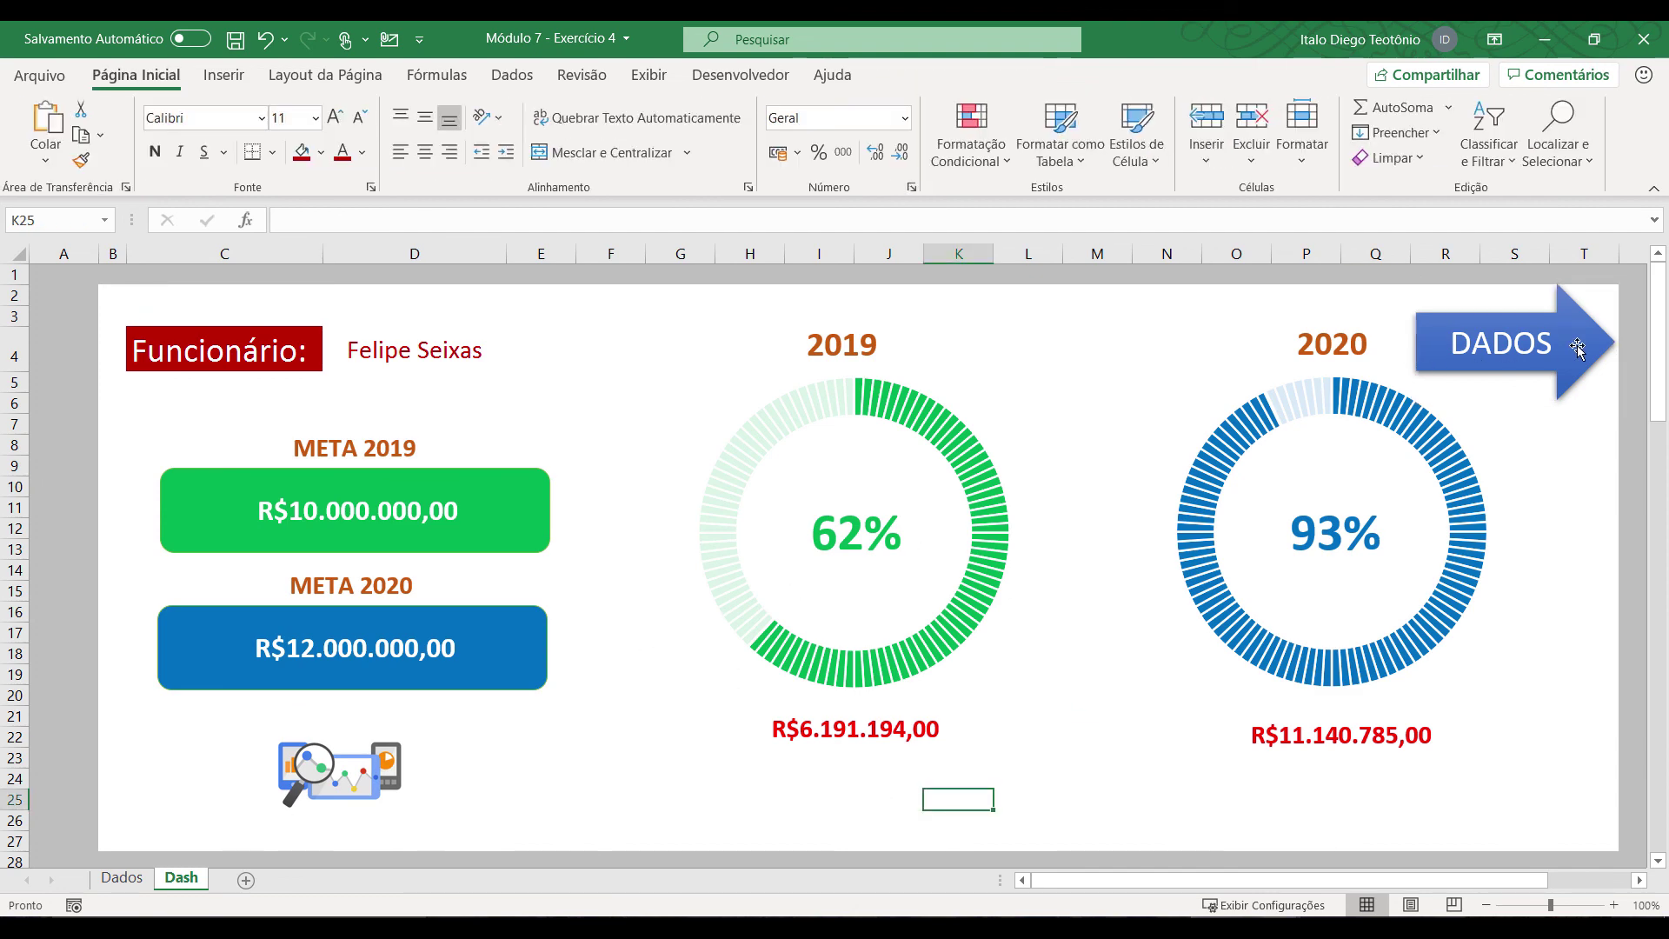
Step: Reorder the worksheets so that Dash comes before Dados
click(121, 878)
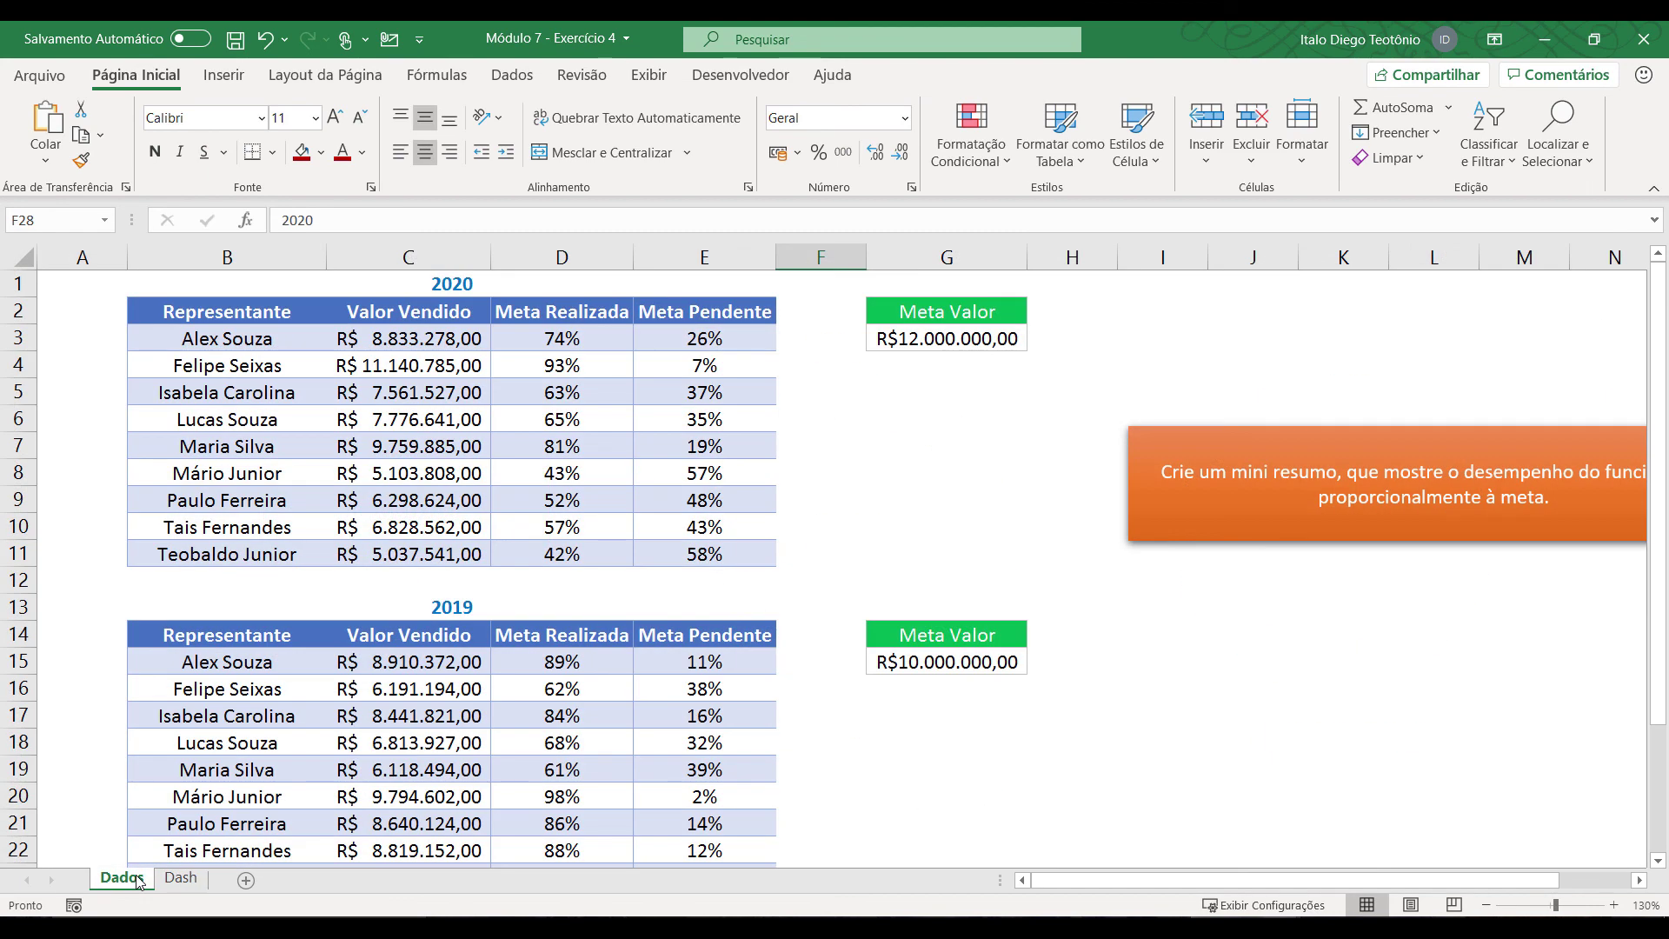
click(181, 878)
drag(103, 878, 101, 878)
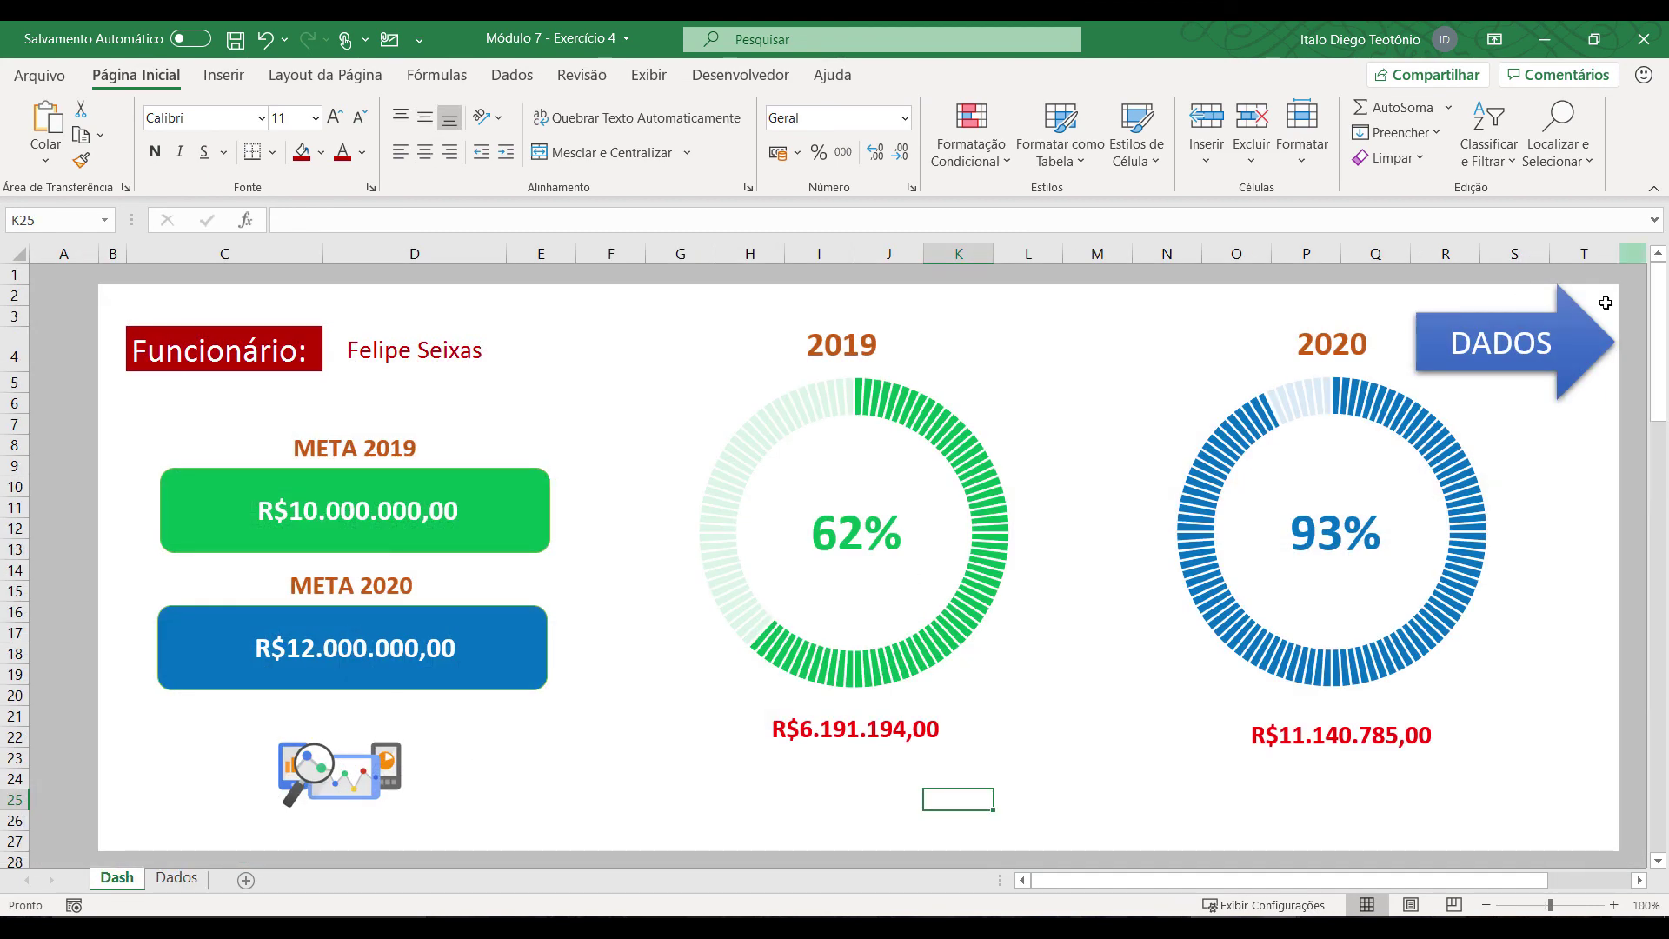
Step: Add a hyperlink to the DADOS arrow that points to cell A1 of the Dados sheet in this document
click(1580, 333)
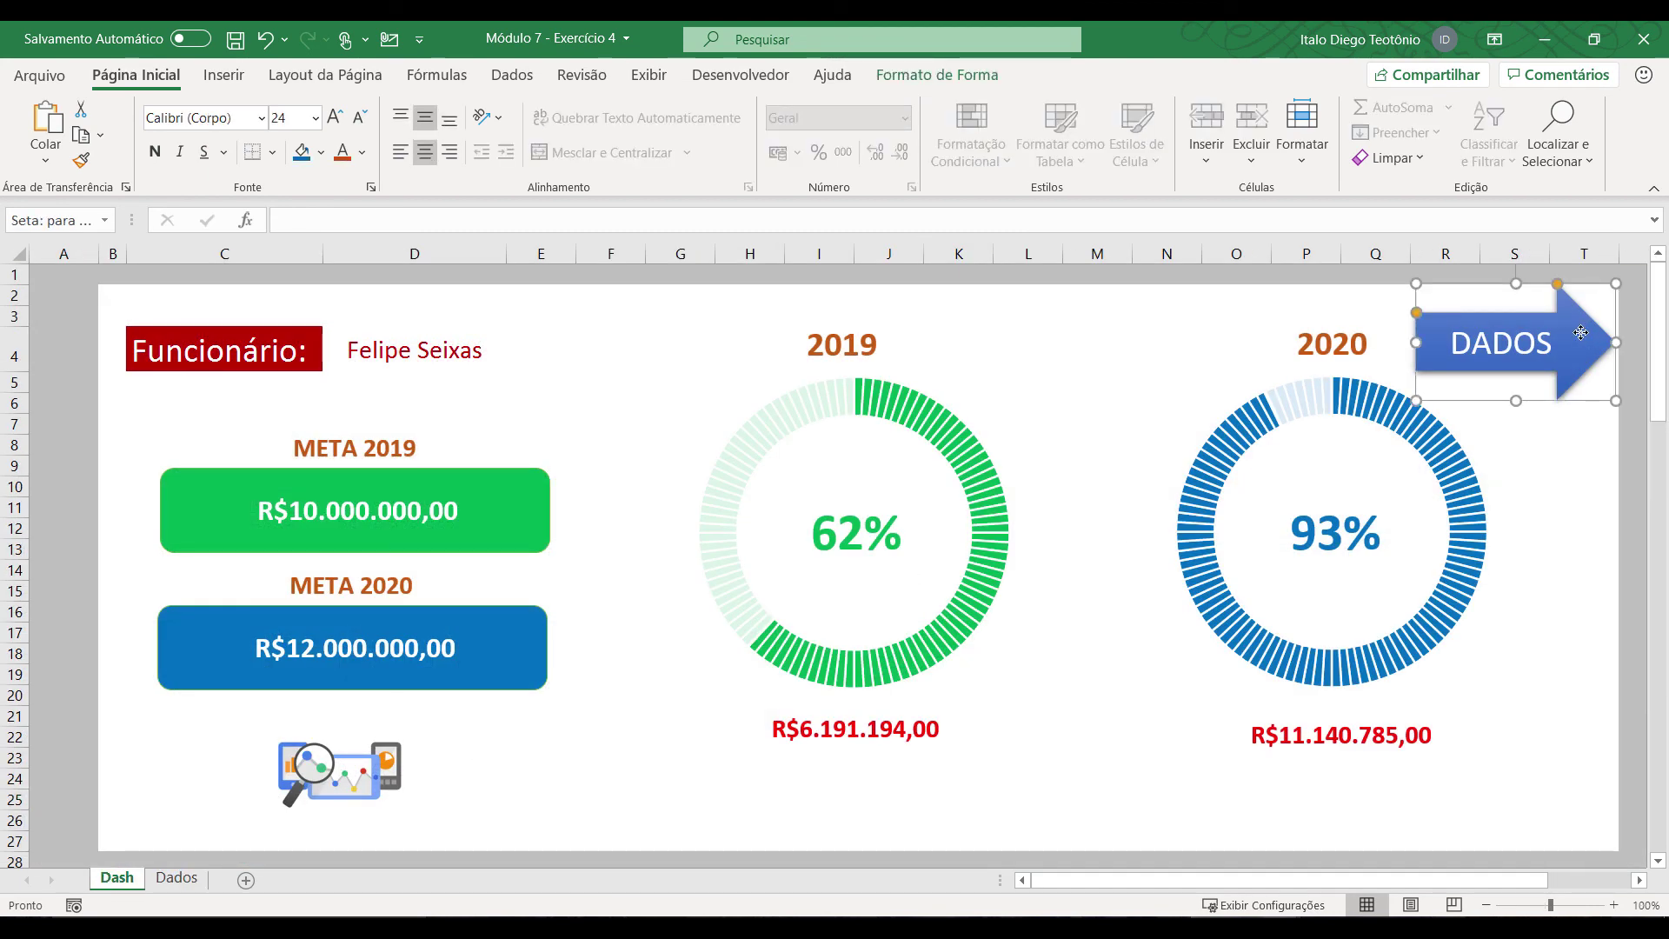
key(ctrl+k)
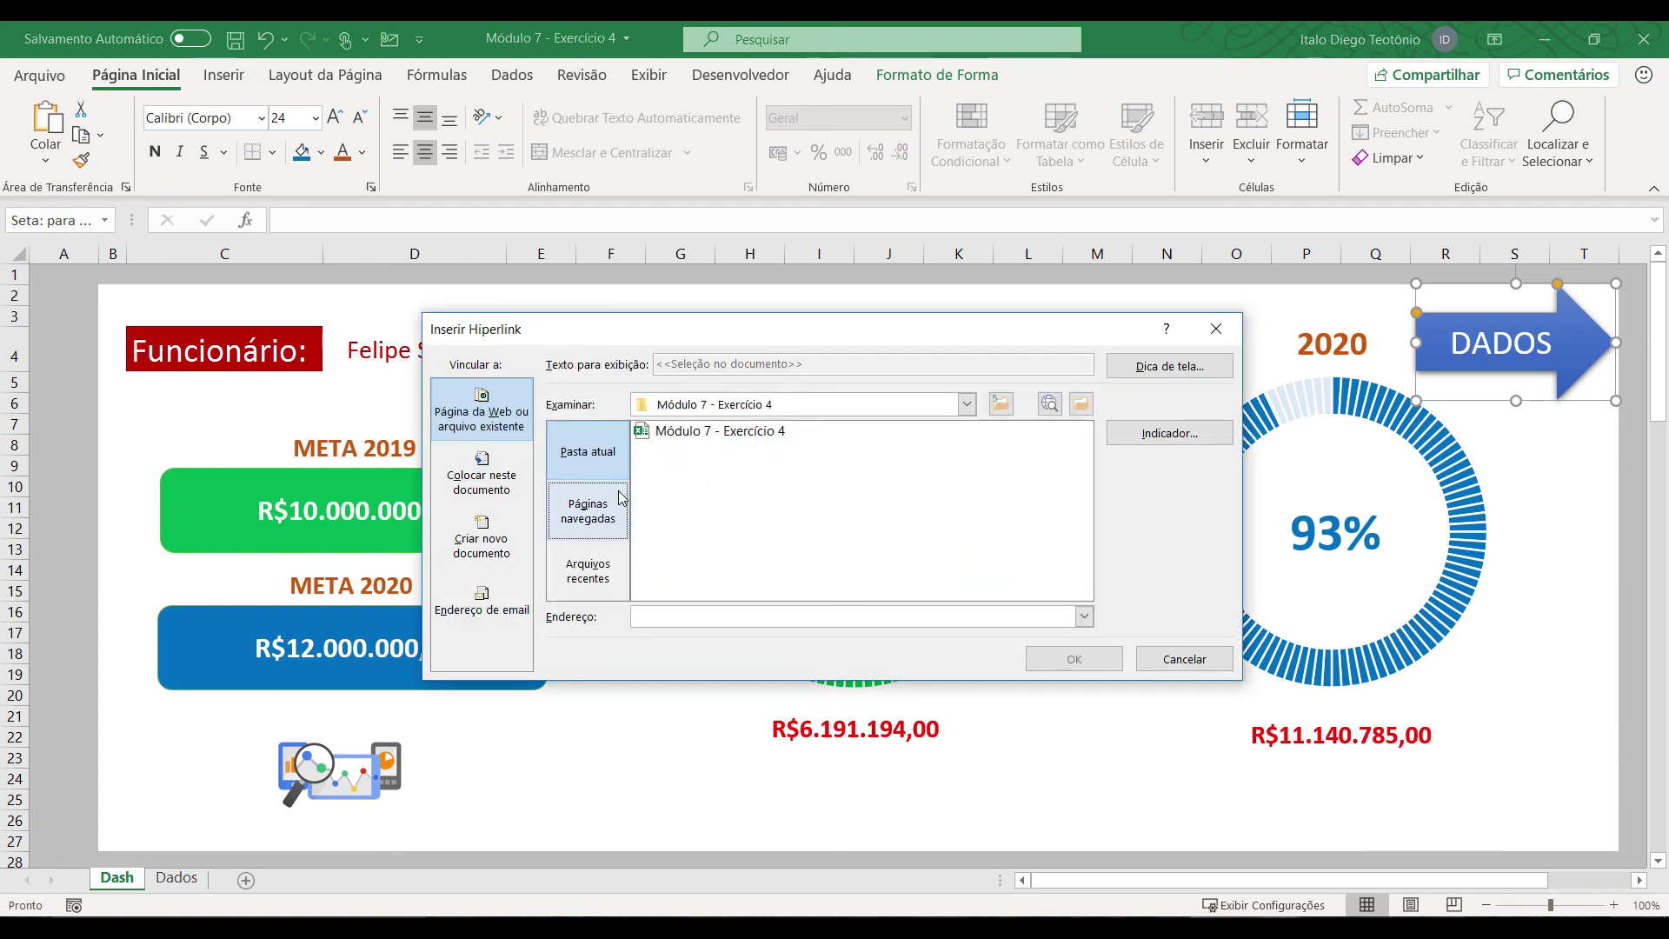
click(507, 472)
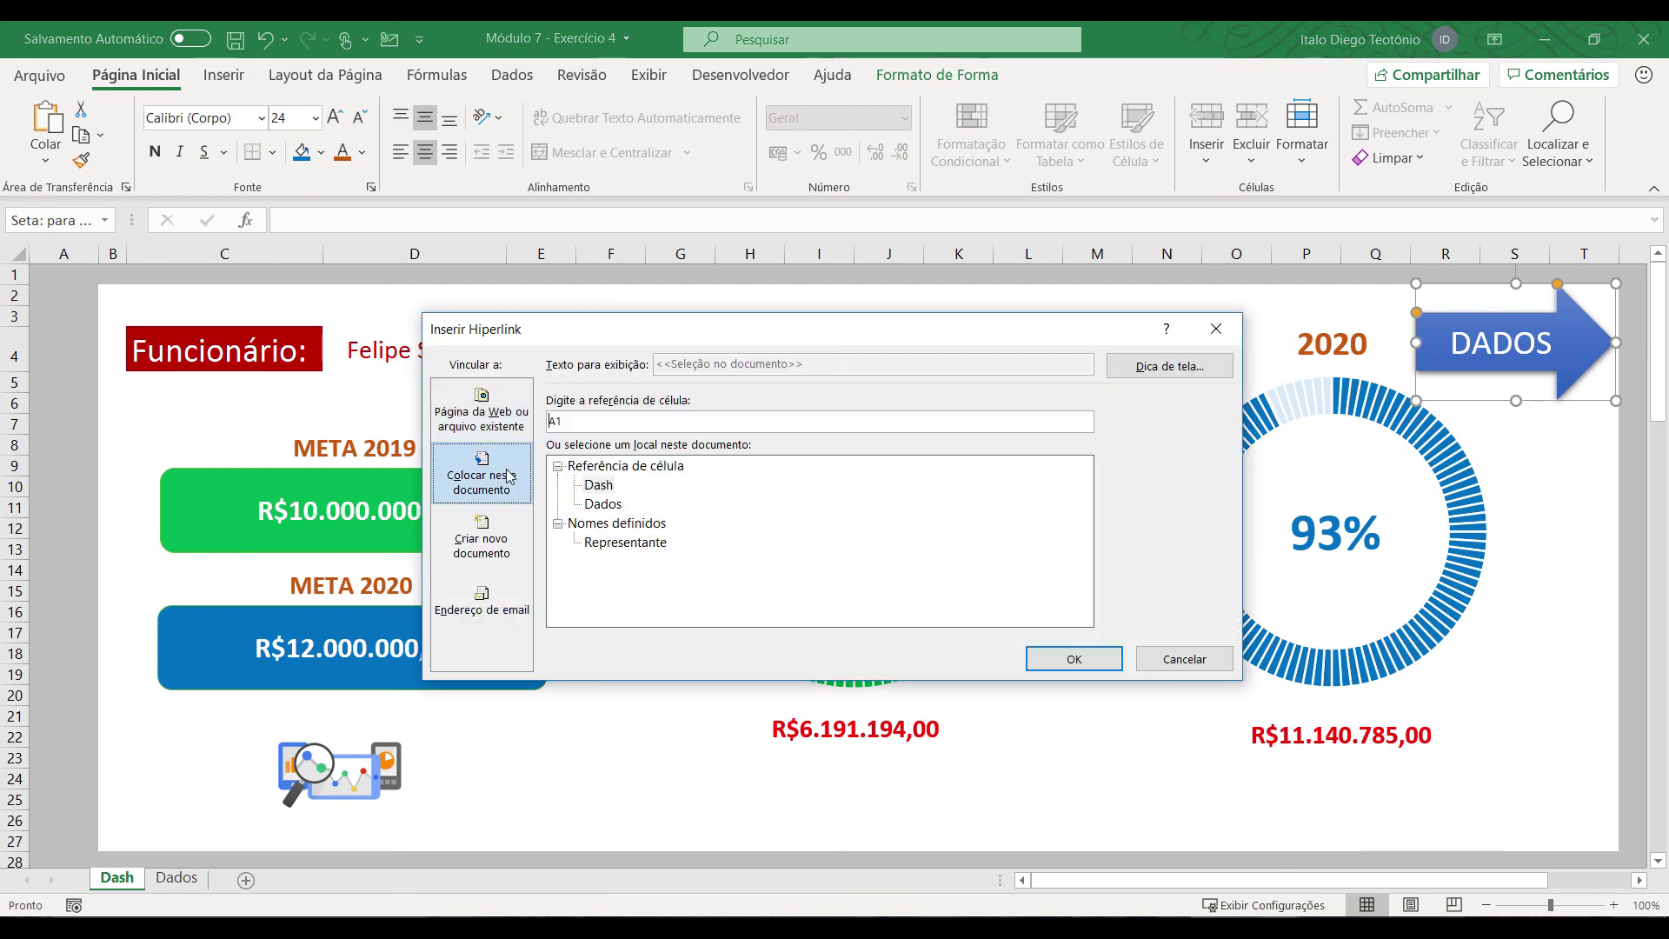
click(604, 506)
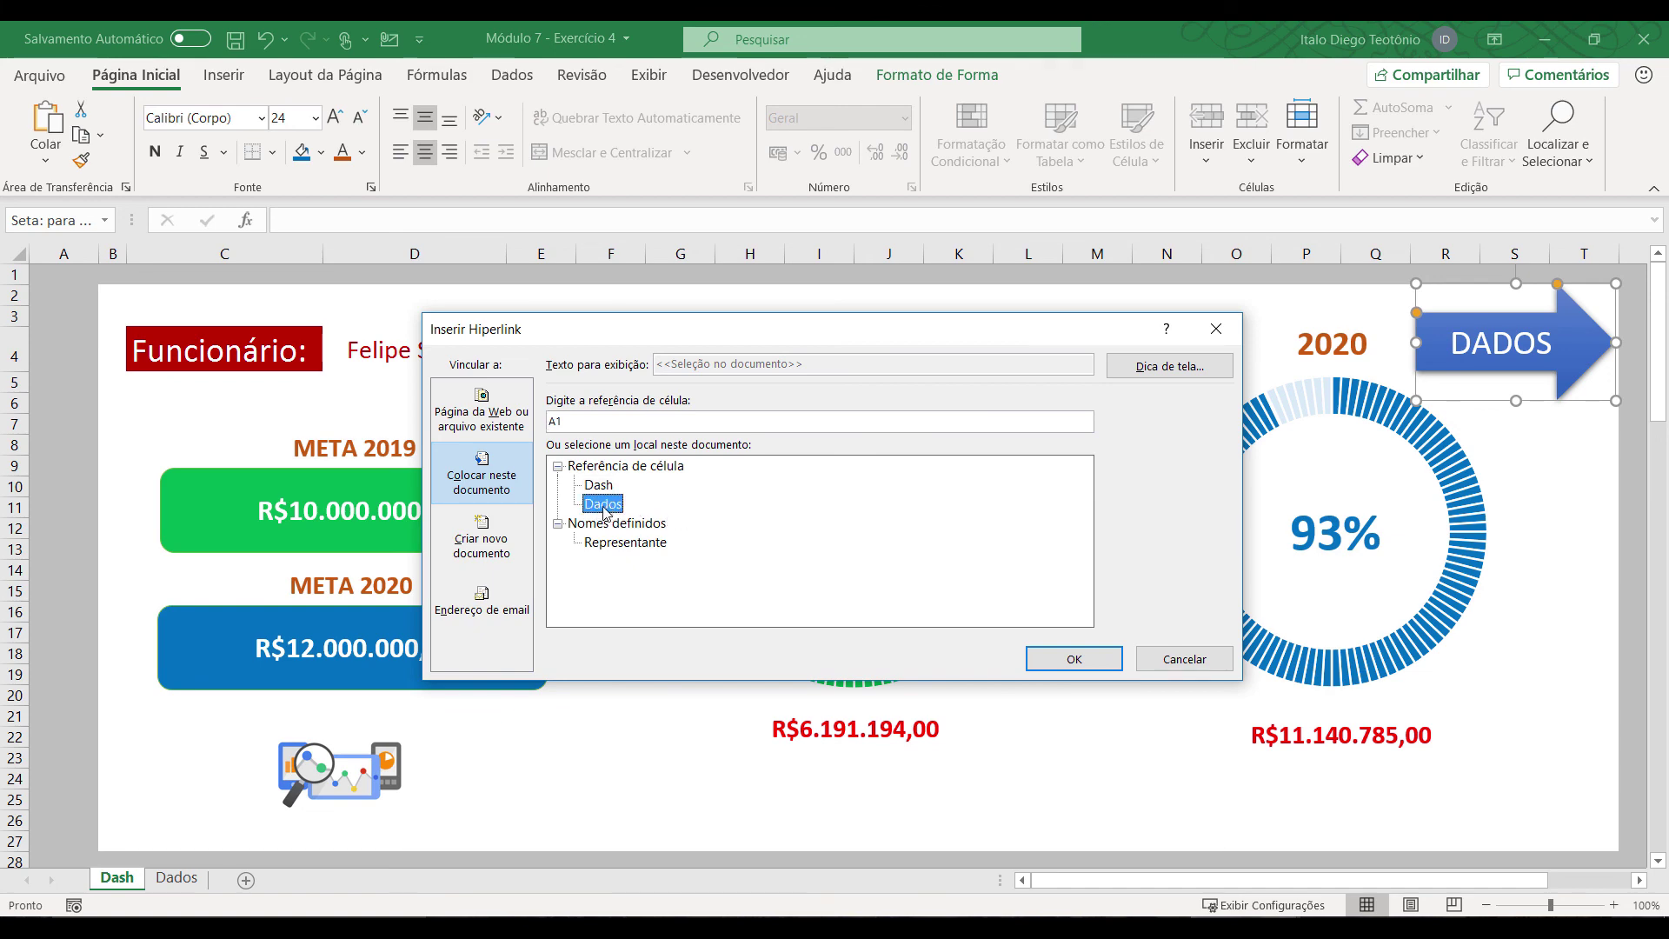
click(1069, 661)
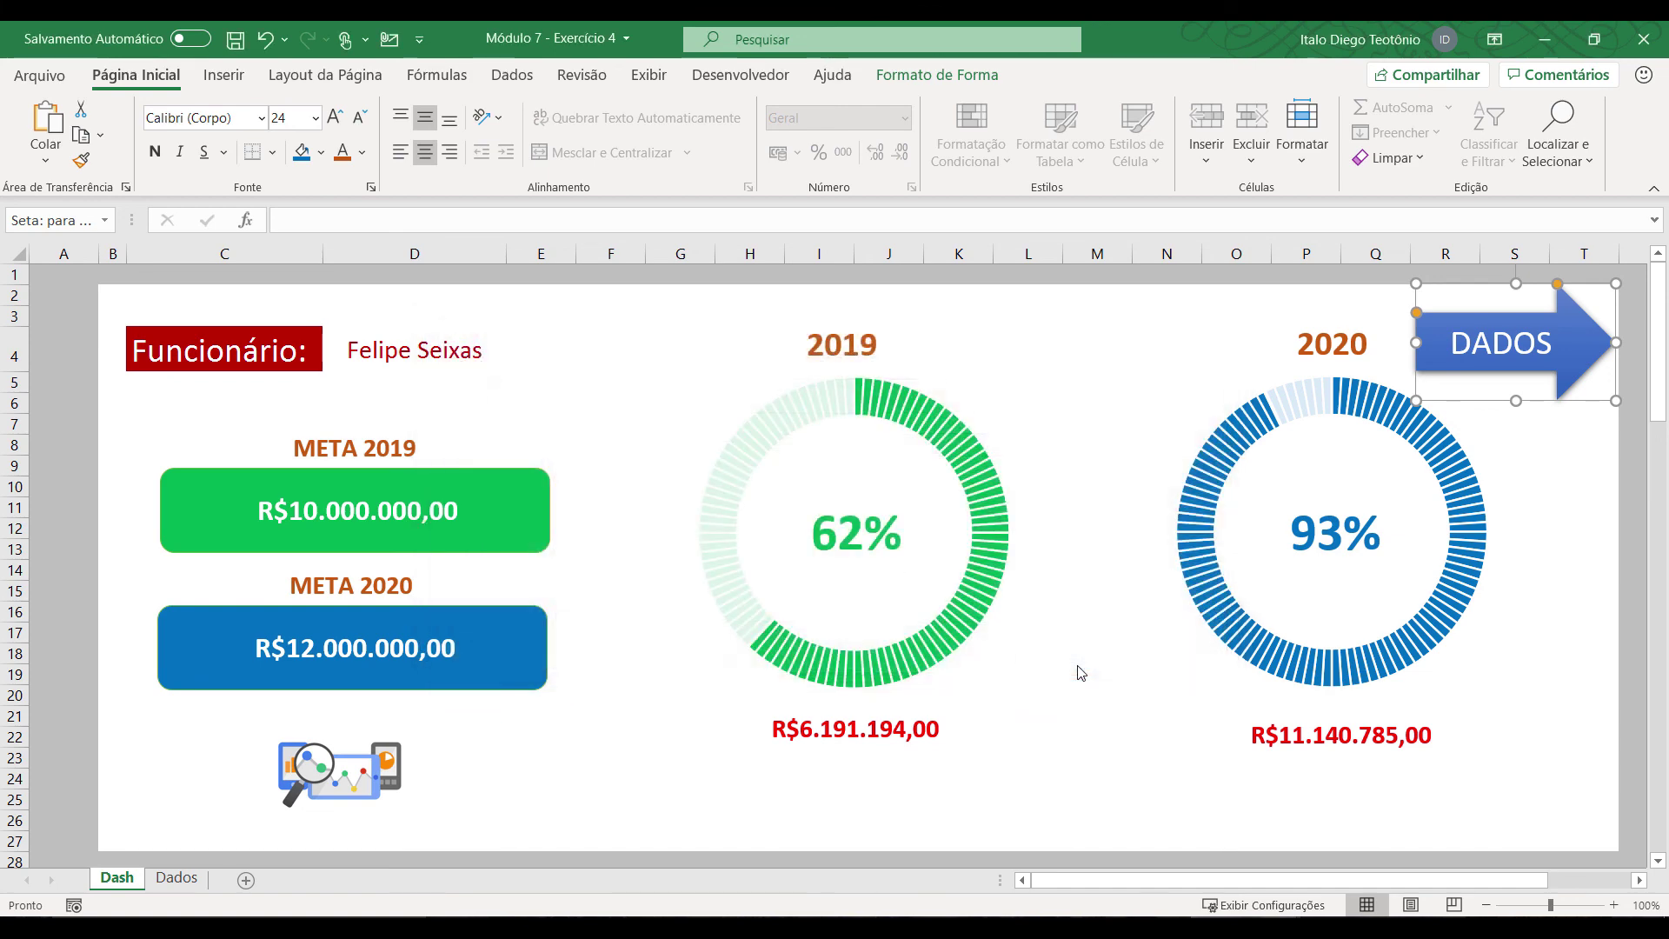
Step: Test the DADOS arrow's link to the Dados sheet and return to the Dash sheet
click(575, 751)
click(1558, 343)
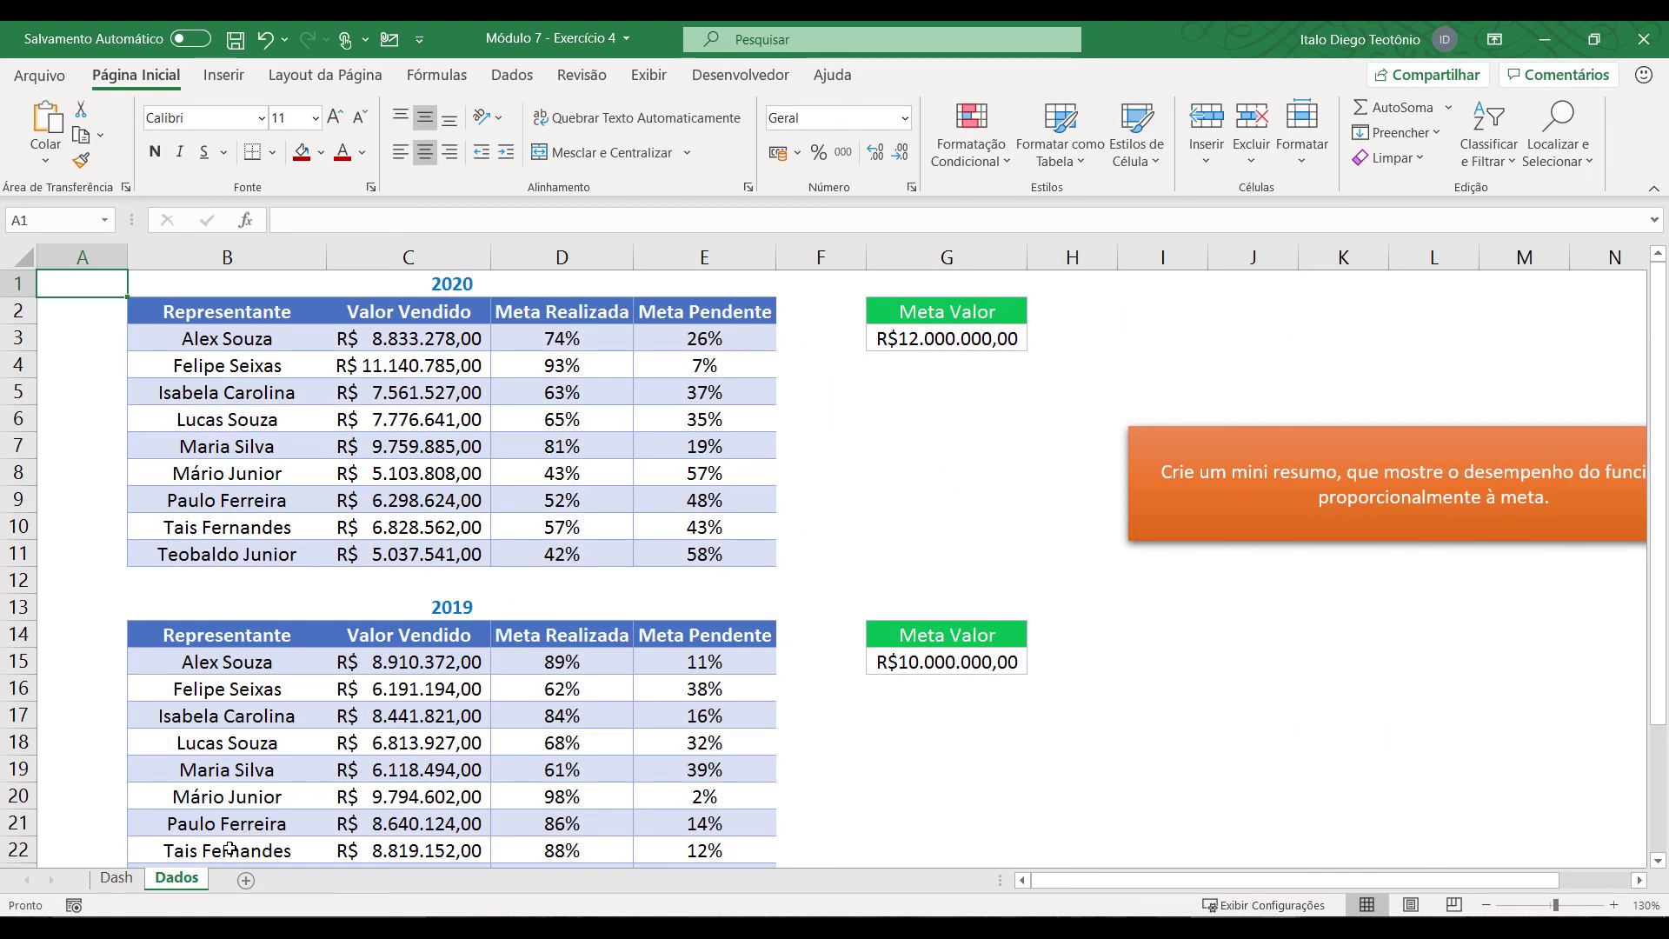
click(129, 878)
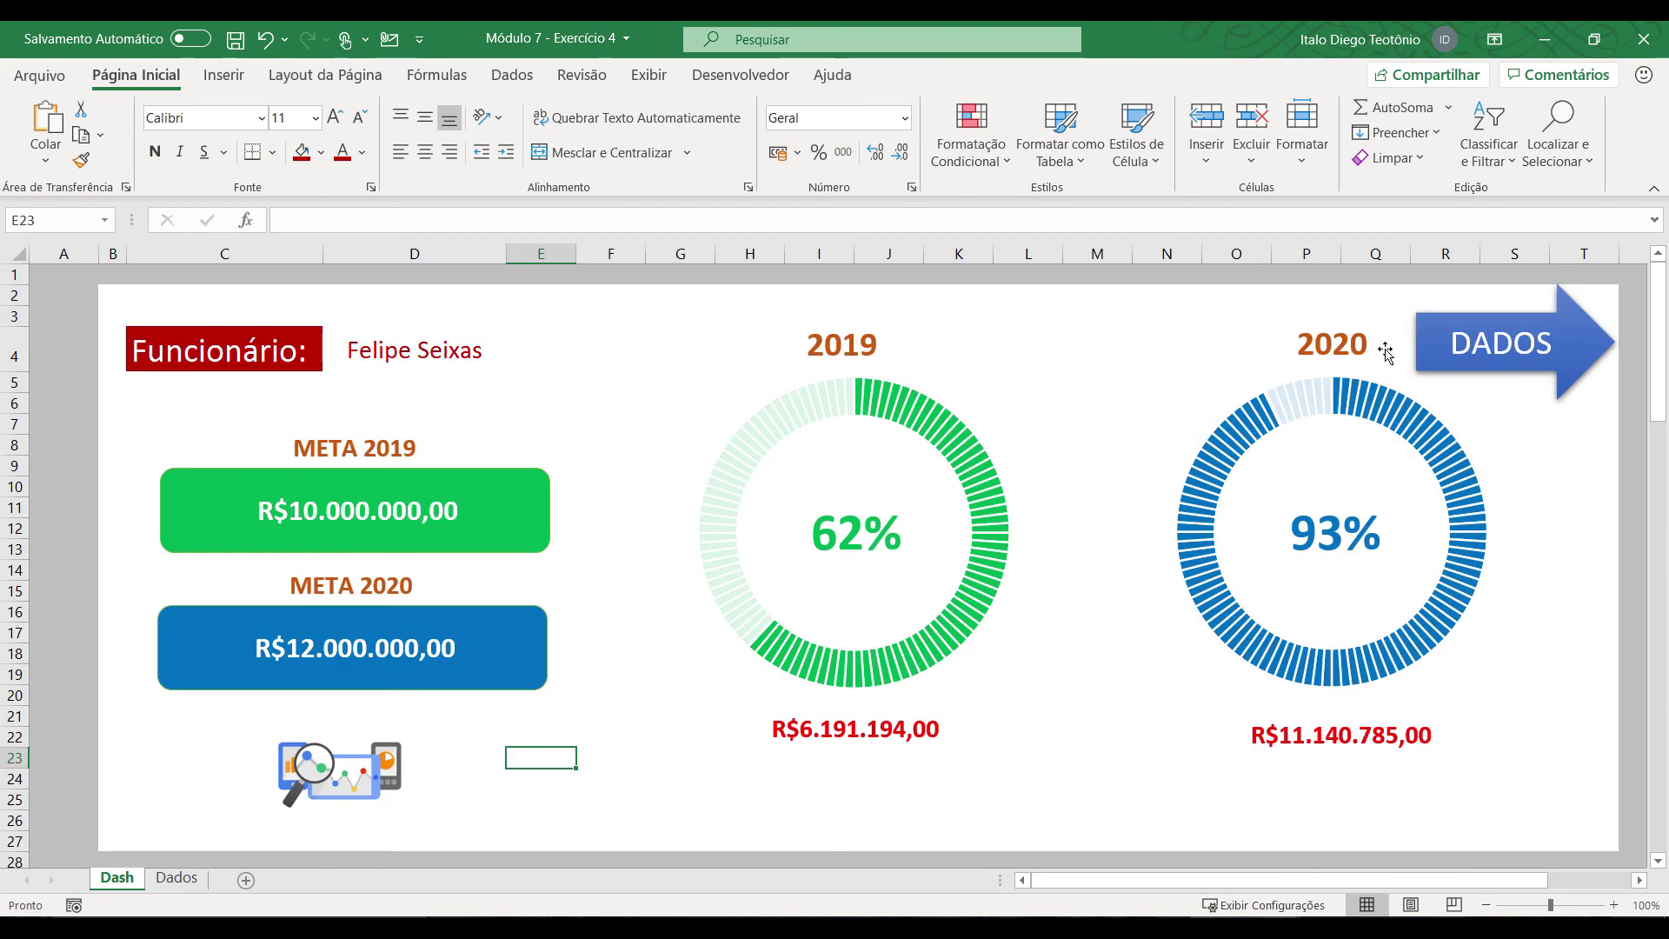
Step: Copy the DADOS arrow onto the Dados sheet above the orange instruction box, and shift the box down to clear the arrow
right_click(1586, 348)
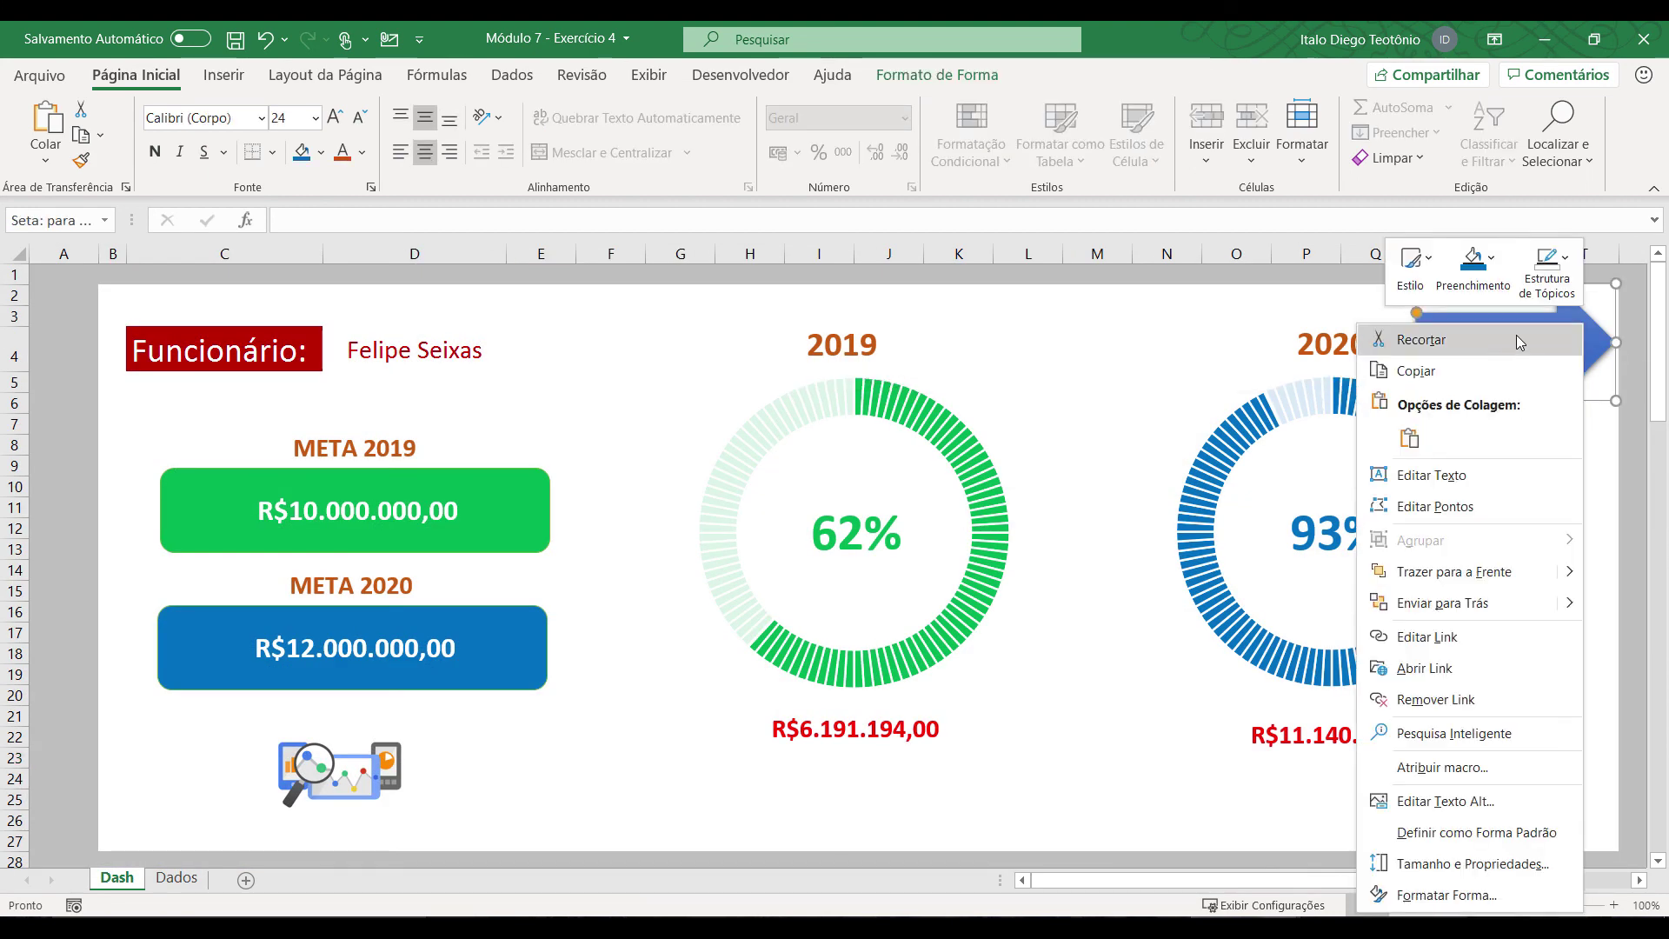
key(Escape)
key(ctrl+c)
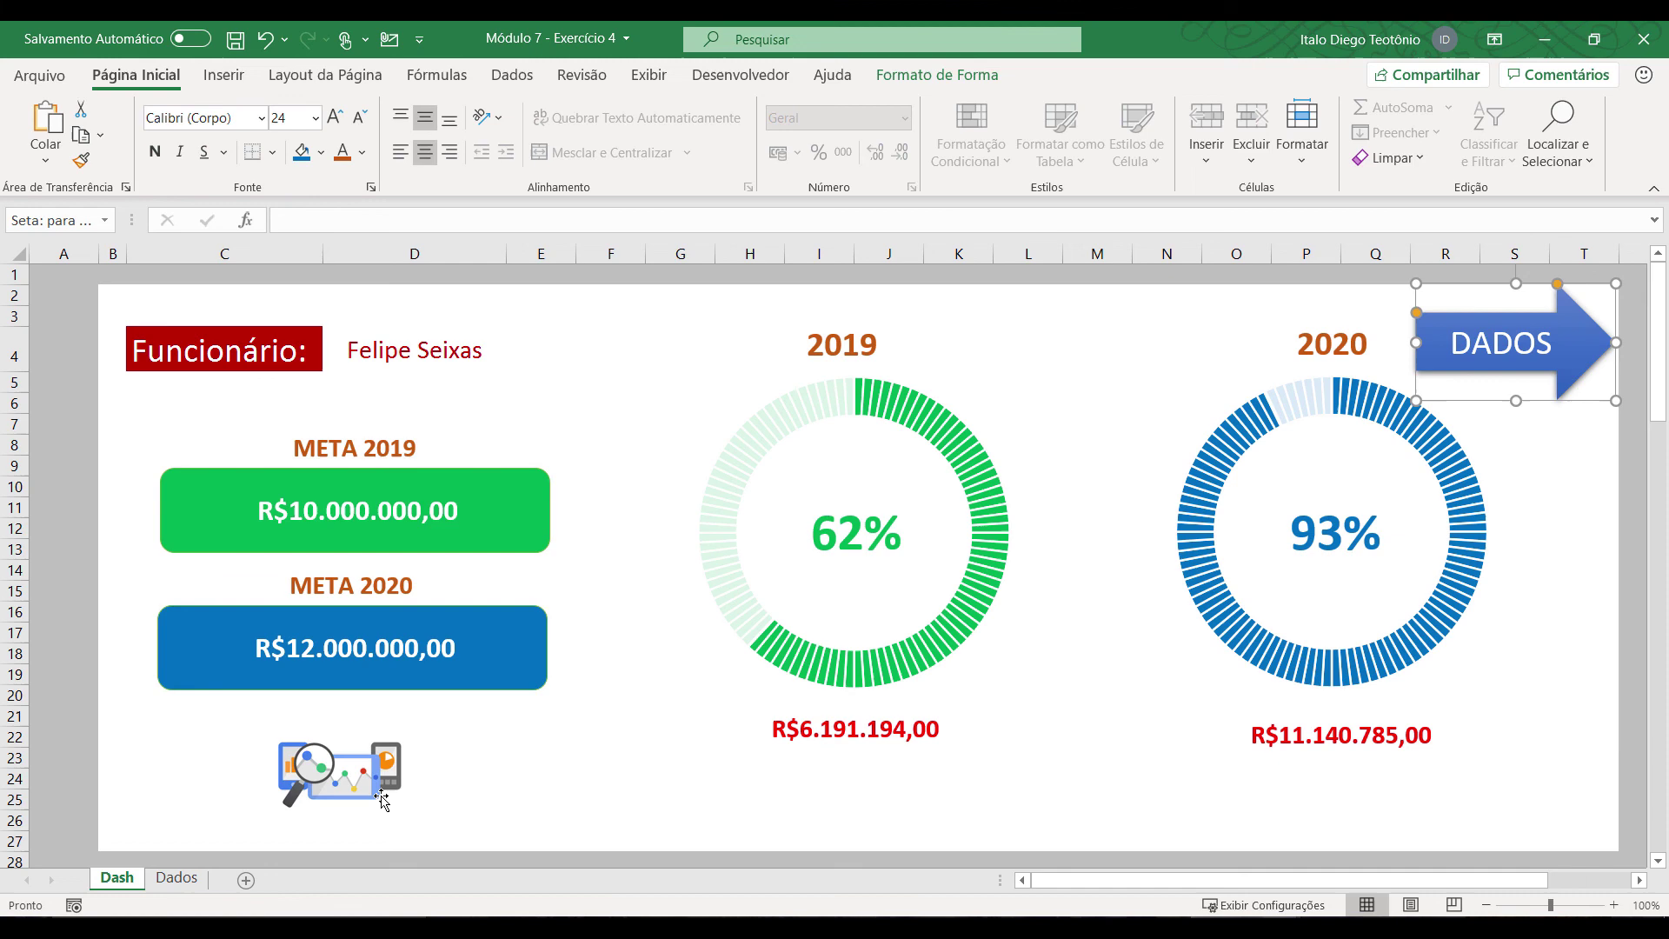
click(176, 878)
key(ctrl+v)
drag(251, 352, 1308, 356)
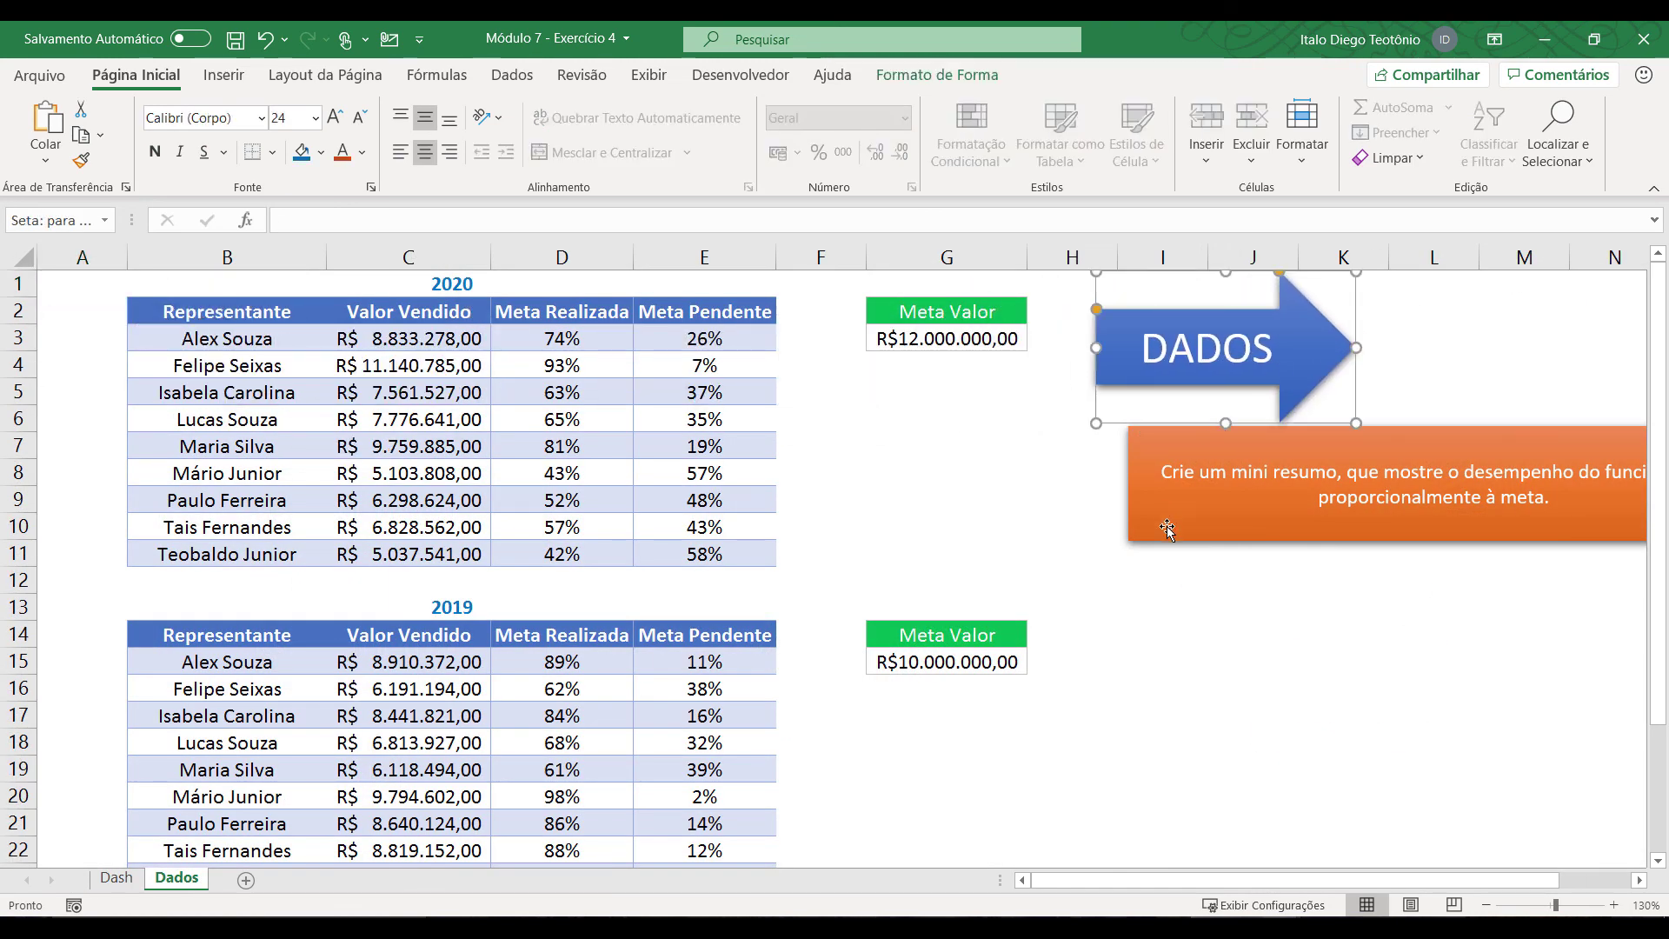
drag(1167, 528, 1114, 566)
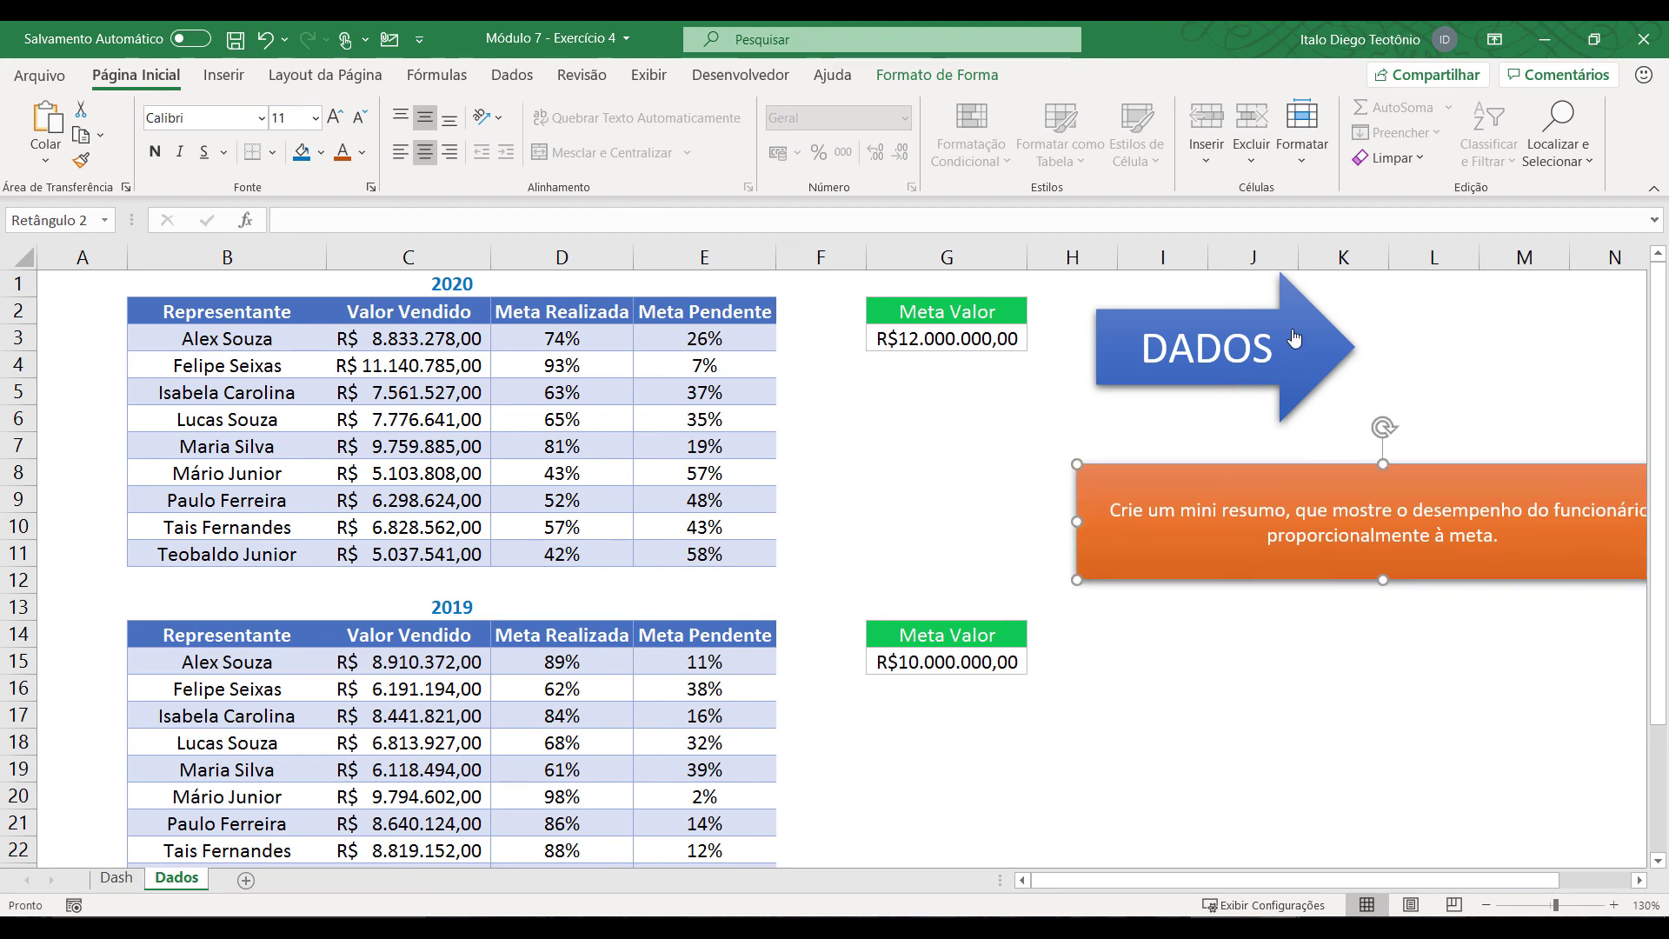
Step: Change the copied arrow's label on the Dados sheet to "DASH"
click(1165, 352)
right_click(1165, 352)
key(Escape)
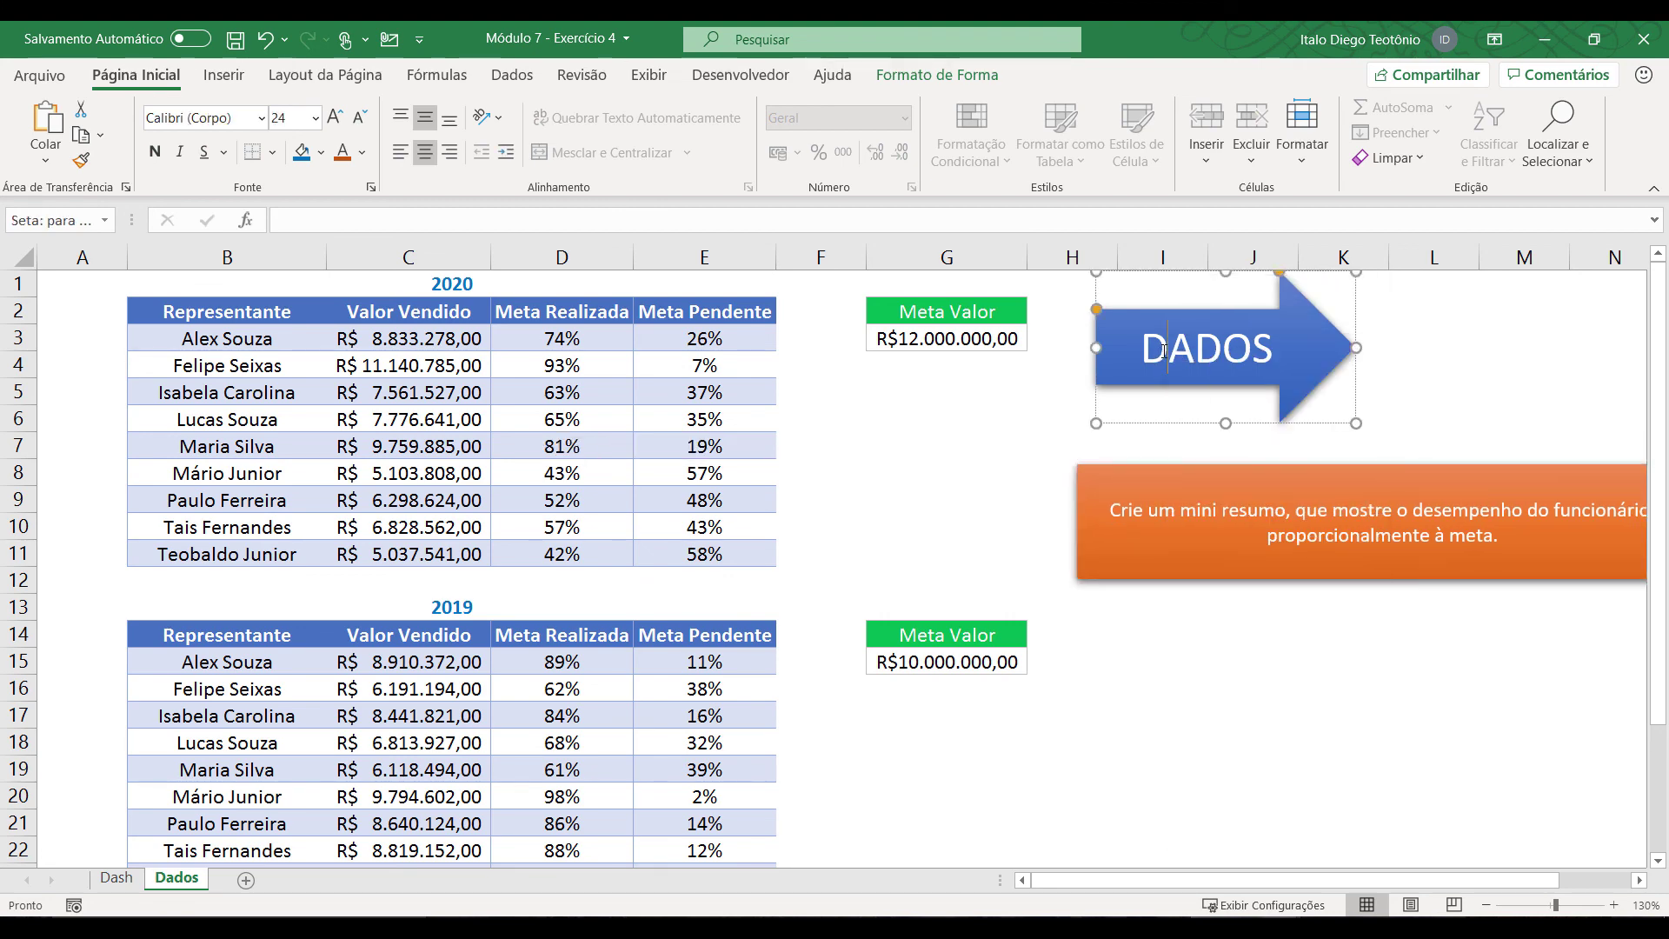
drag(1164, 352, 1268, 347)
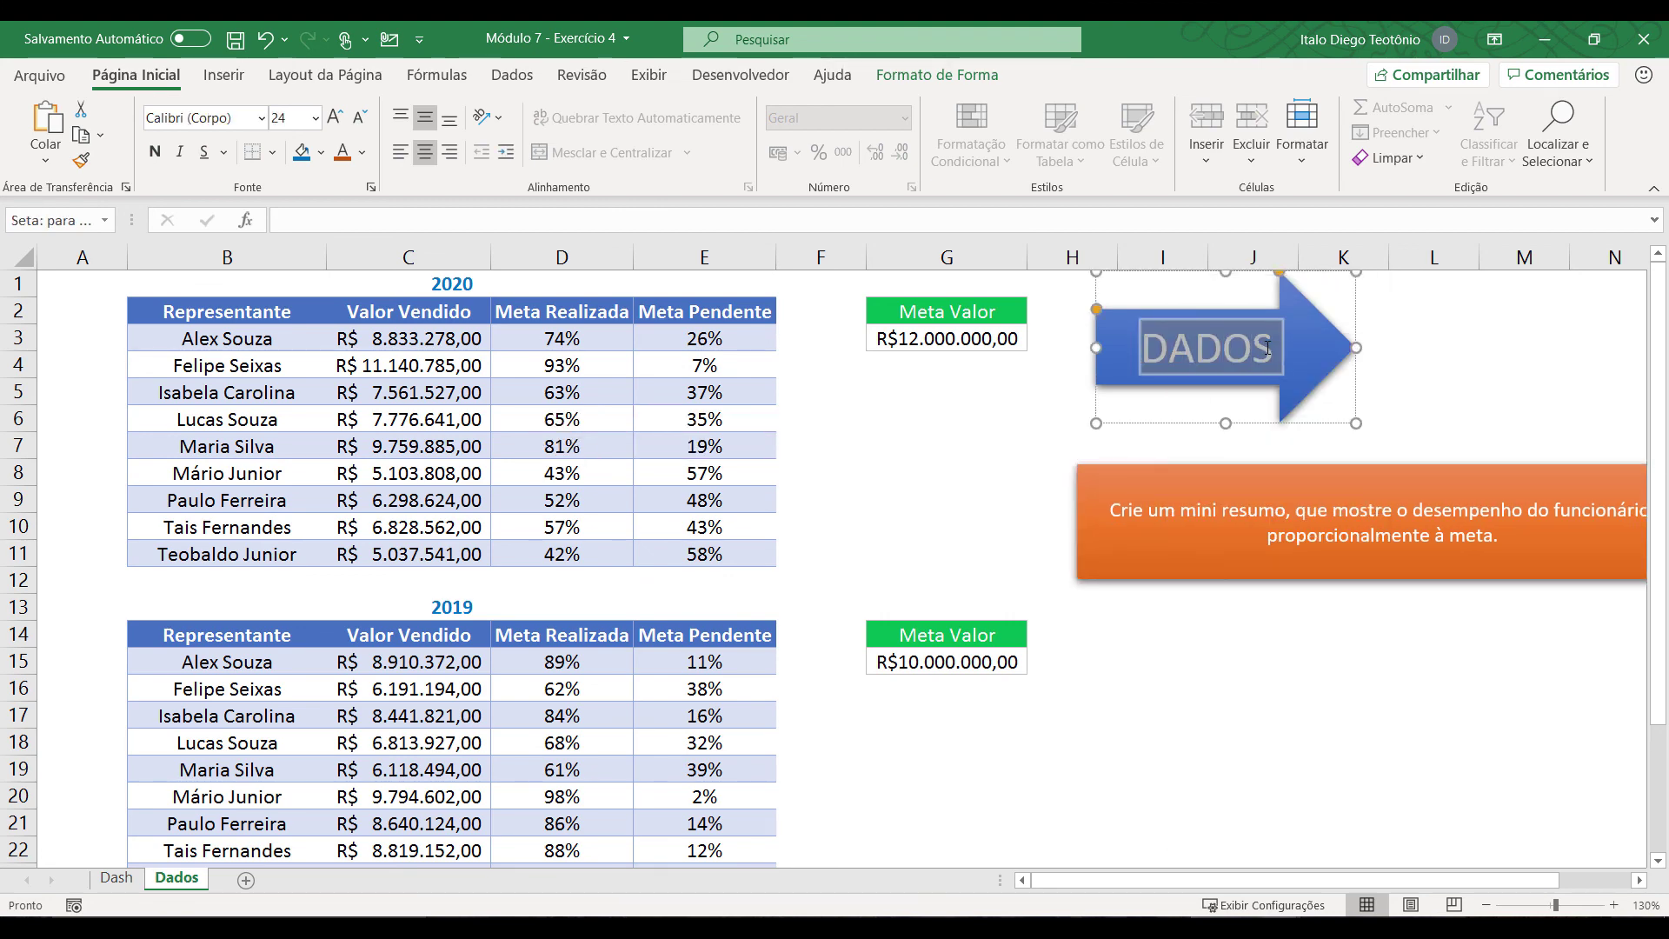
text(DASH)
click(1521, 339)
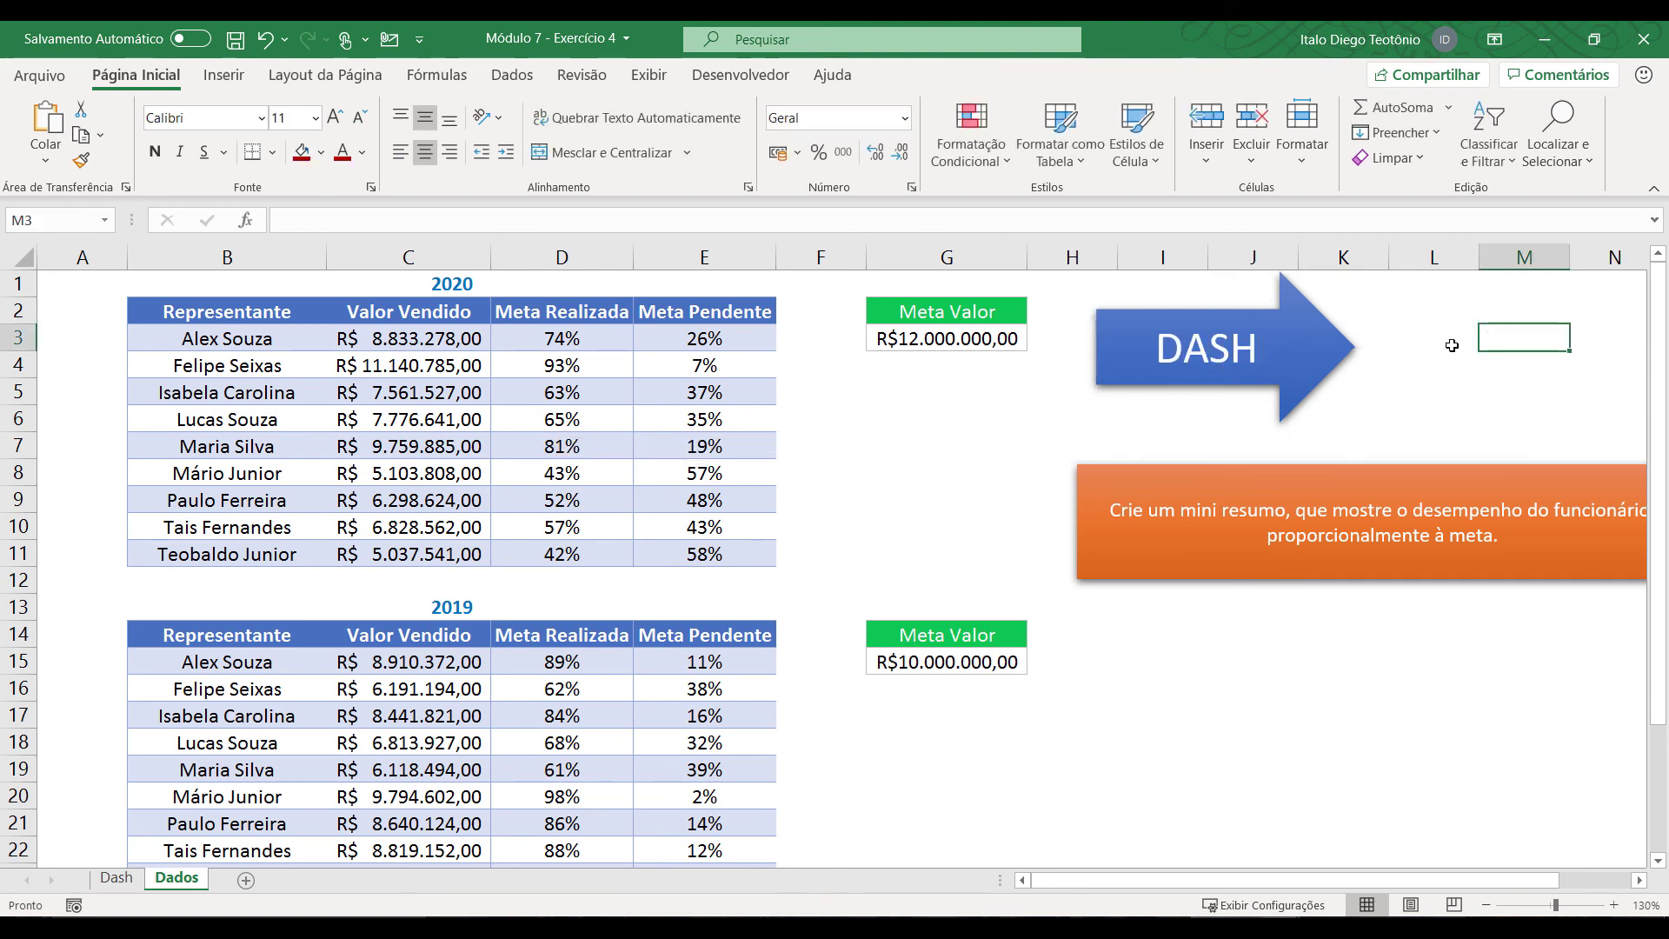
Step: Edit the DASH arrow's hyperlink so that it points to cell A1 of the Dash sheet
click(1311, 329)
right_click(1309, 323)
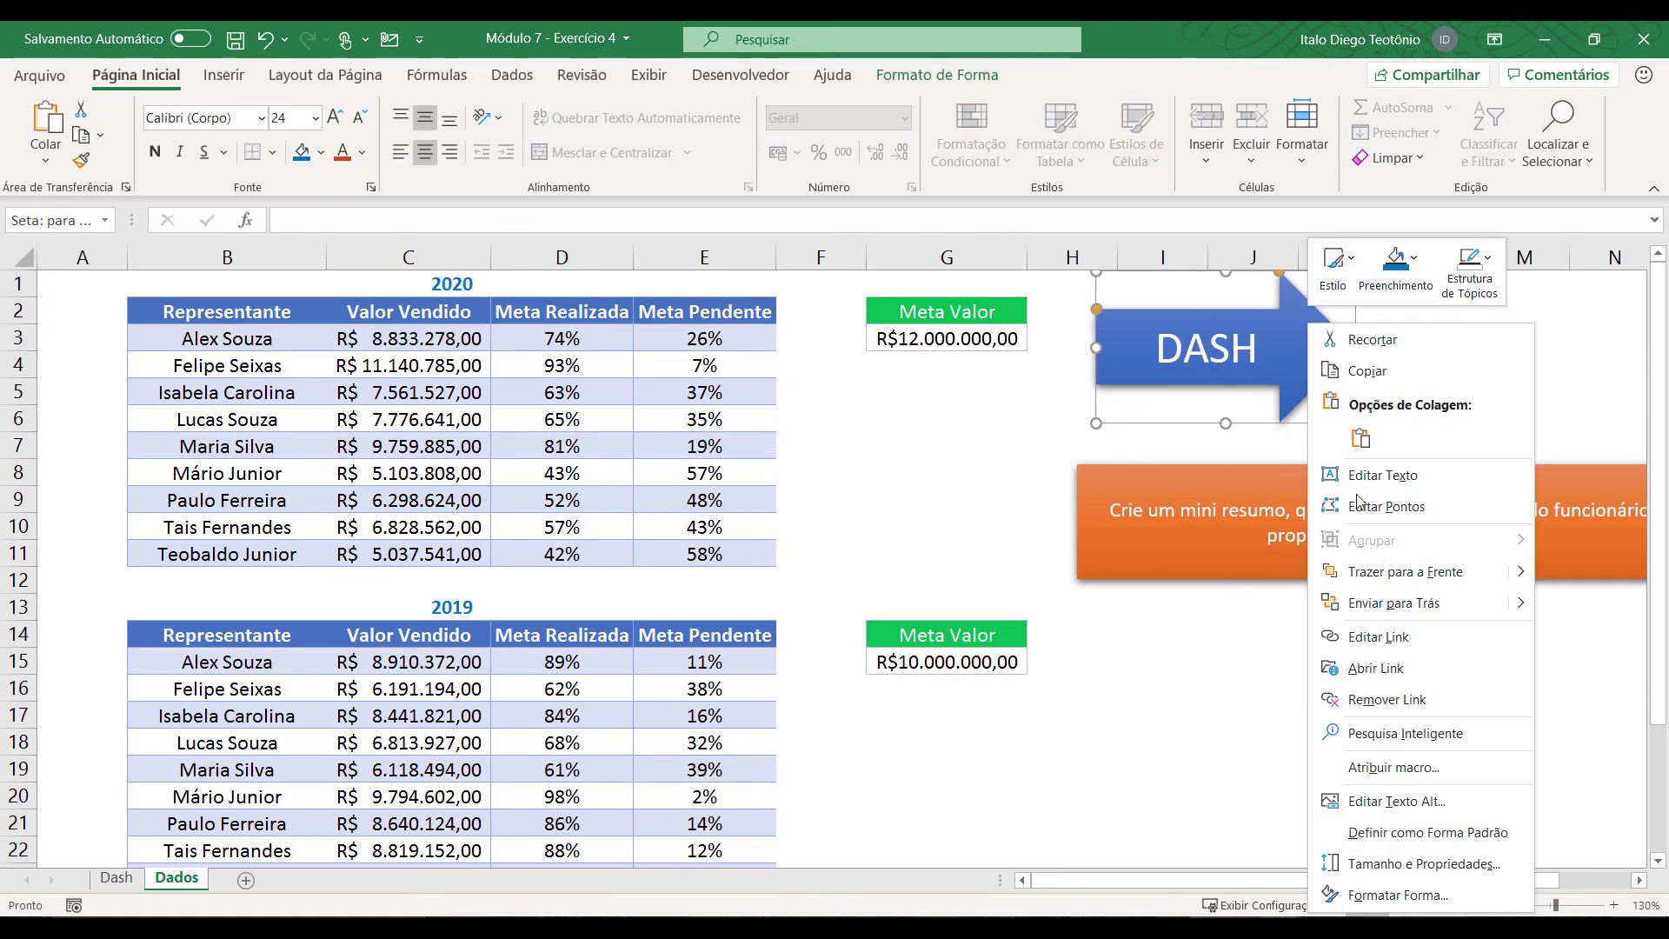
click(1382, 636)
click(1013, 615)
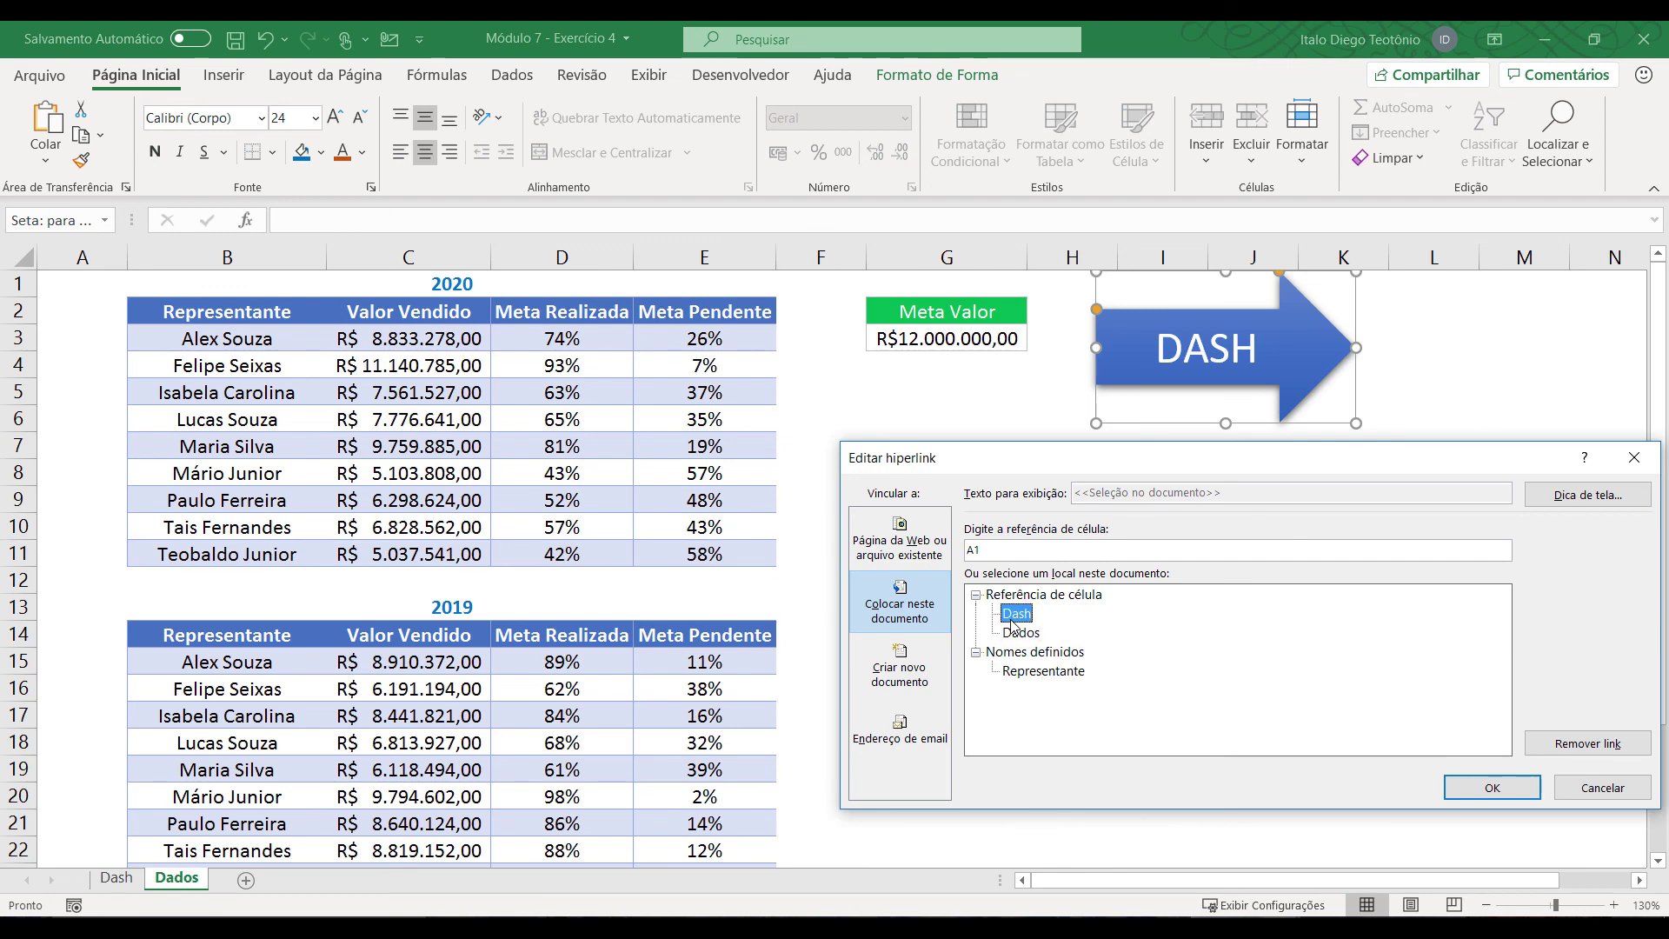
click(1480, 789)
click(1312, 793)
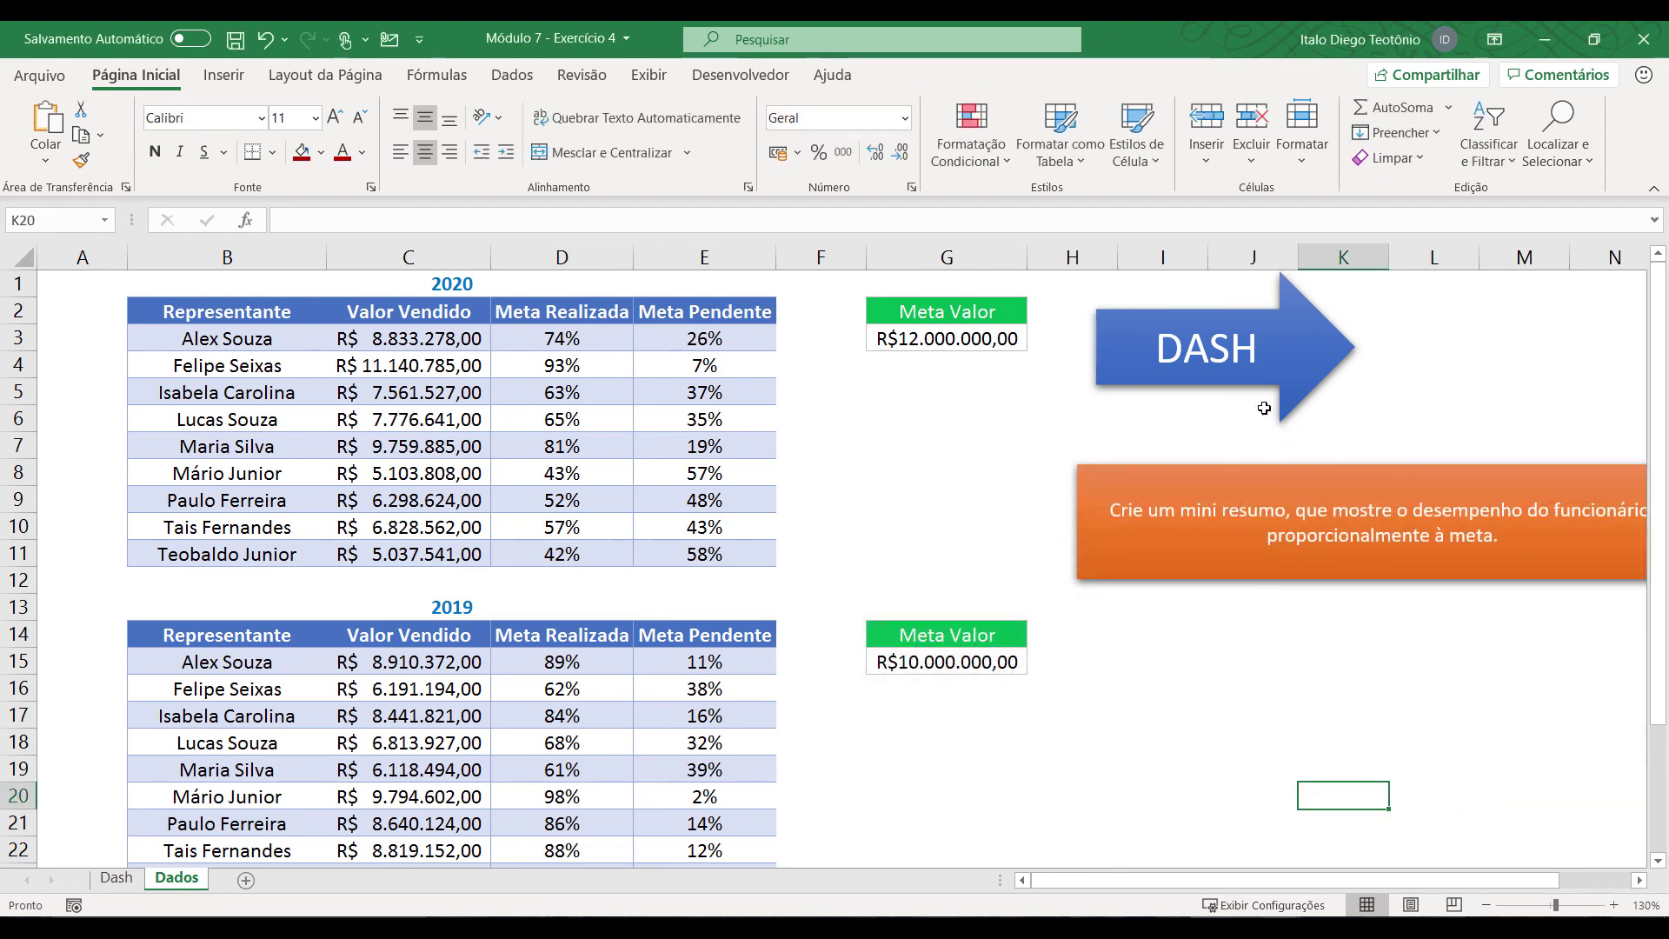
Step: Test the DASH and DADOS arrows by jumping back and forth between the two sheets, ending on Dash
click(1287, 361)
click(1484, 348)
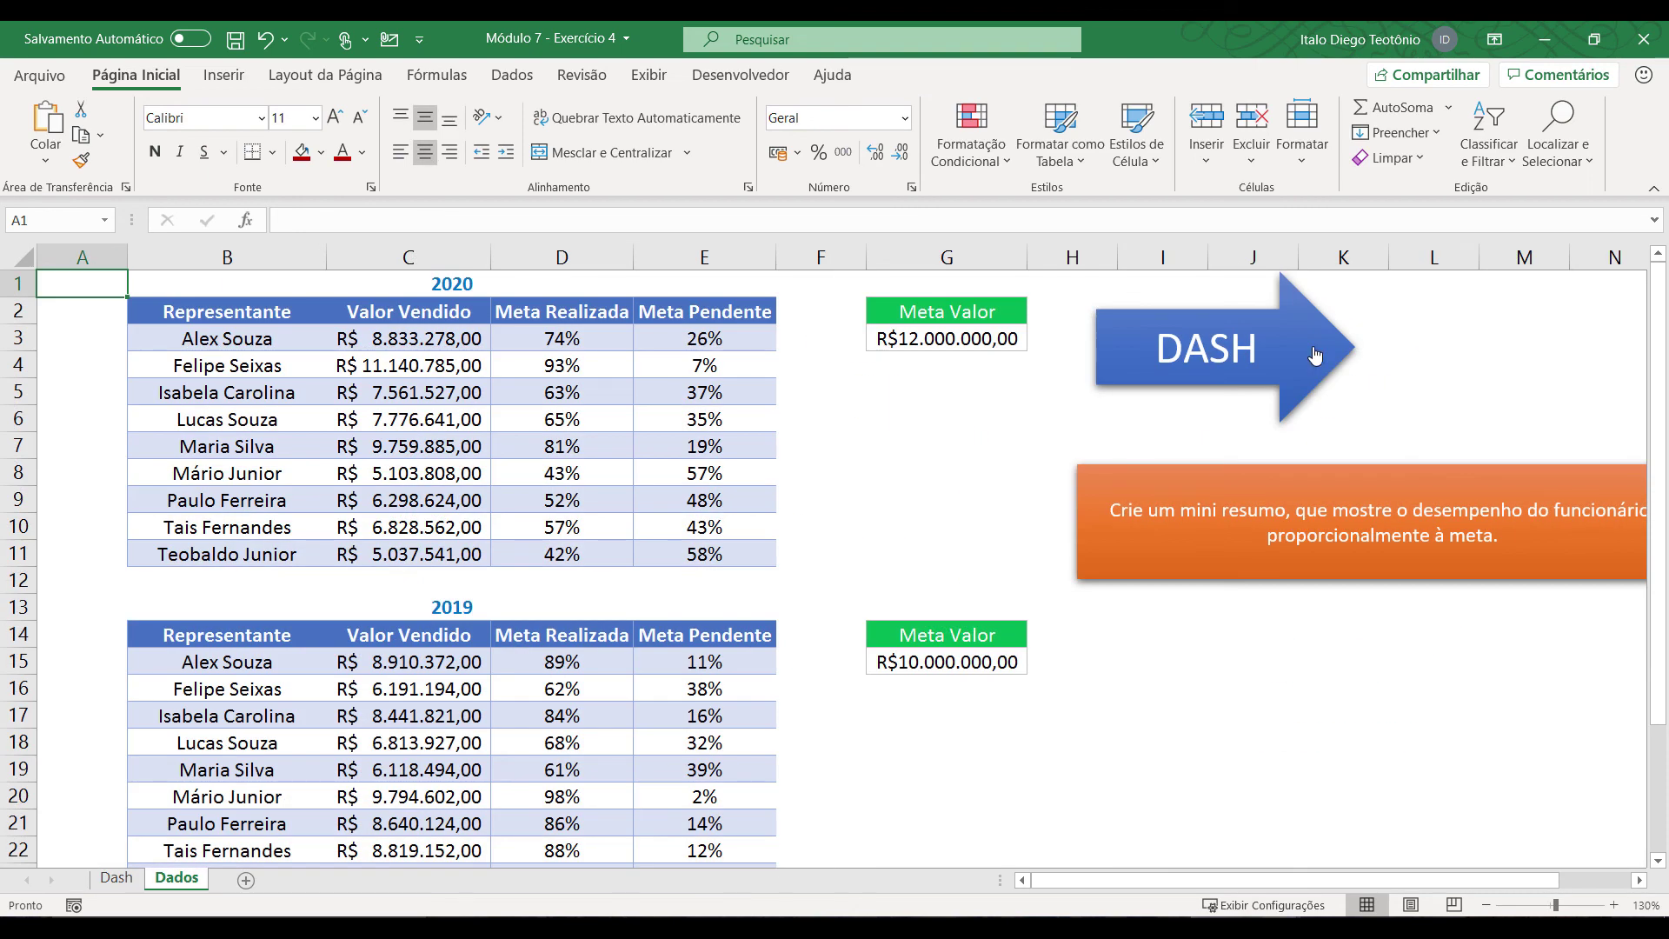
click(1313, 353)
click(1507, 347)
click(1310, 352)
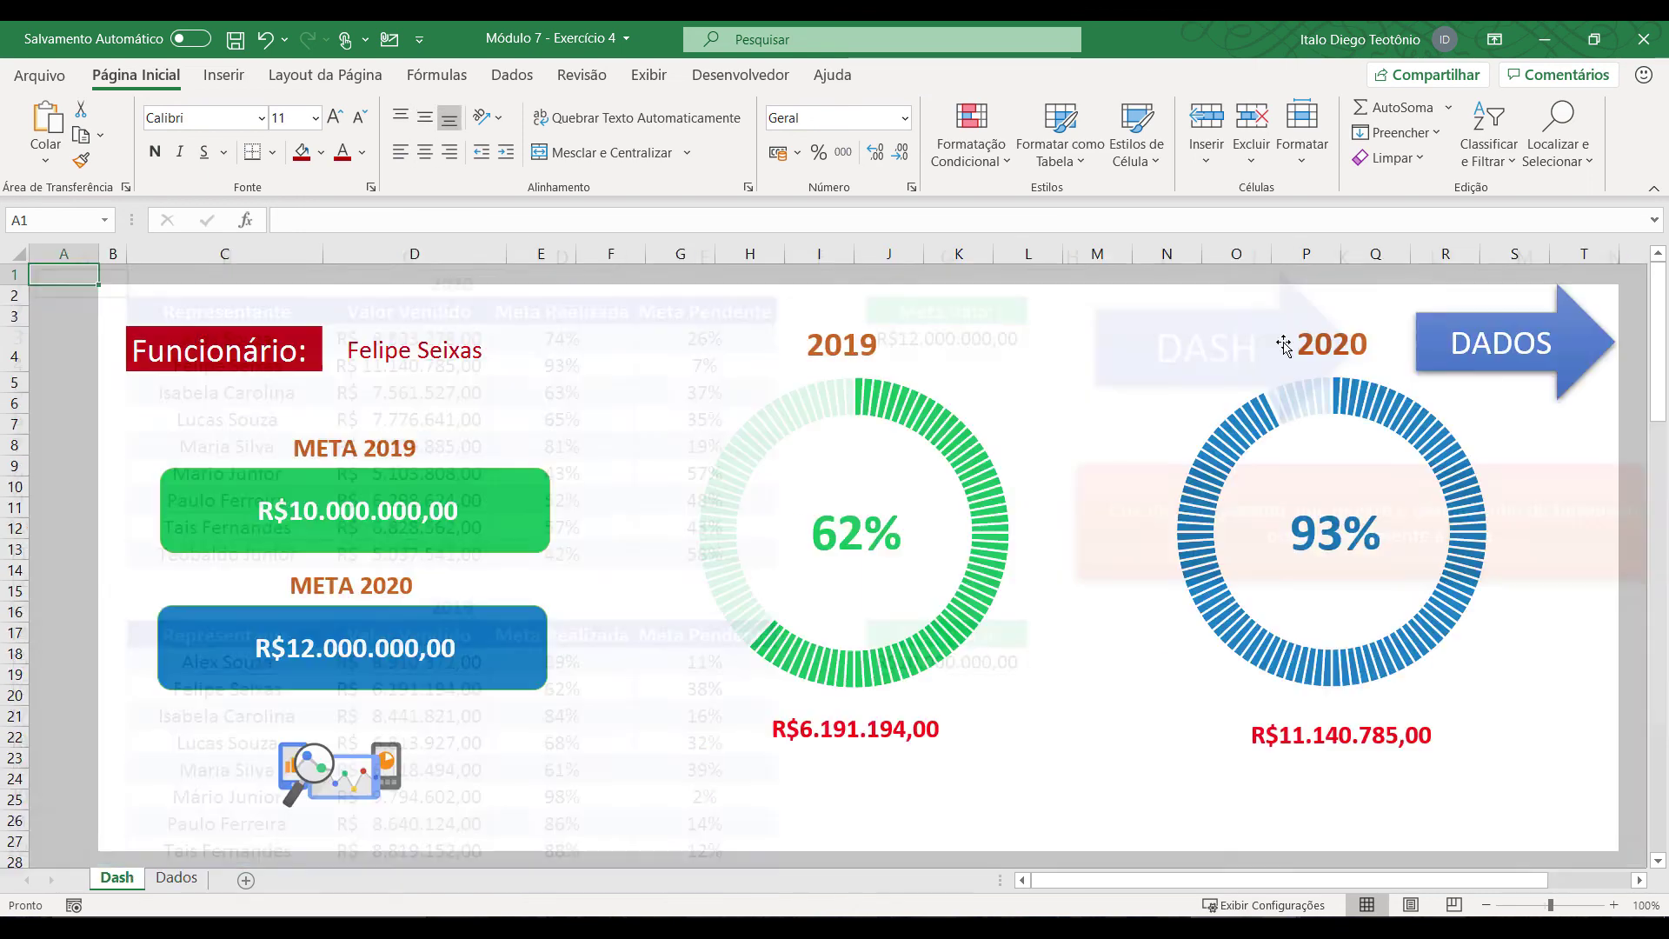
Step: Choose the seventh employee of the list in the Funcionário selector in cell D4 of the Dash sheet
click(459, 344)
click(515, 360)
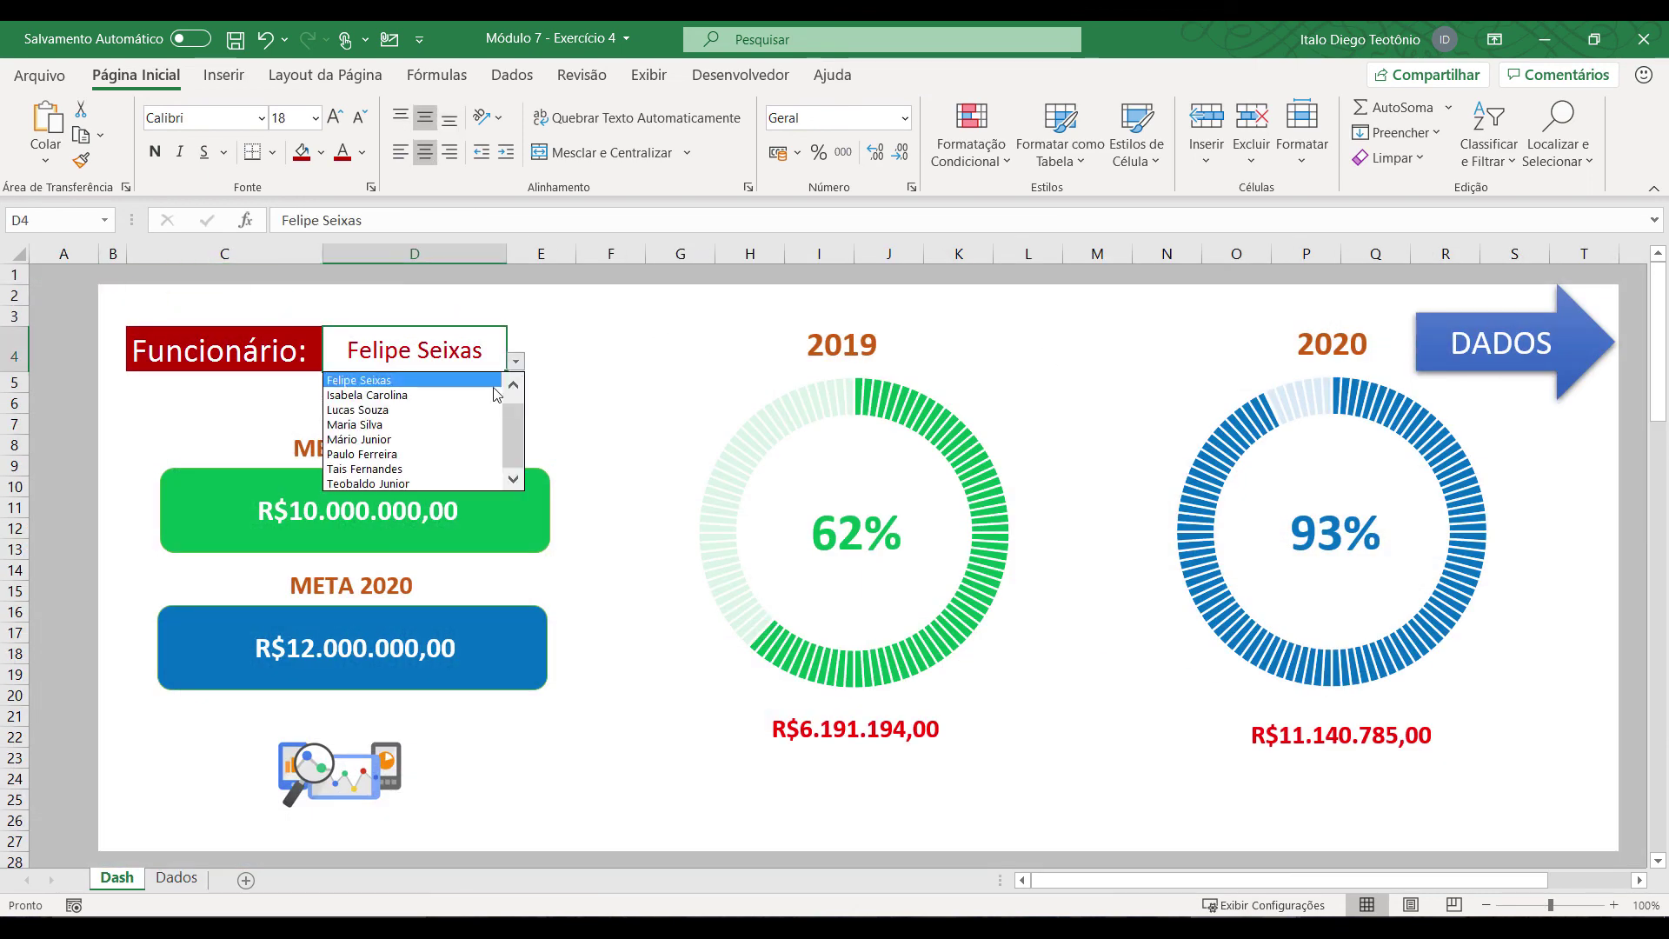
click(447, 459)
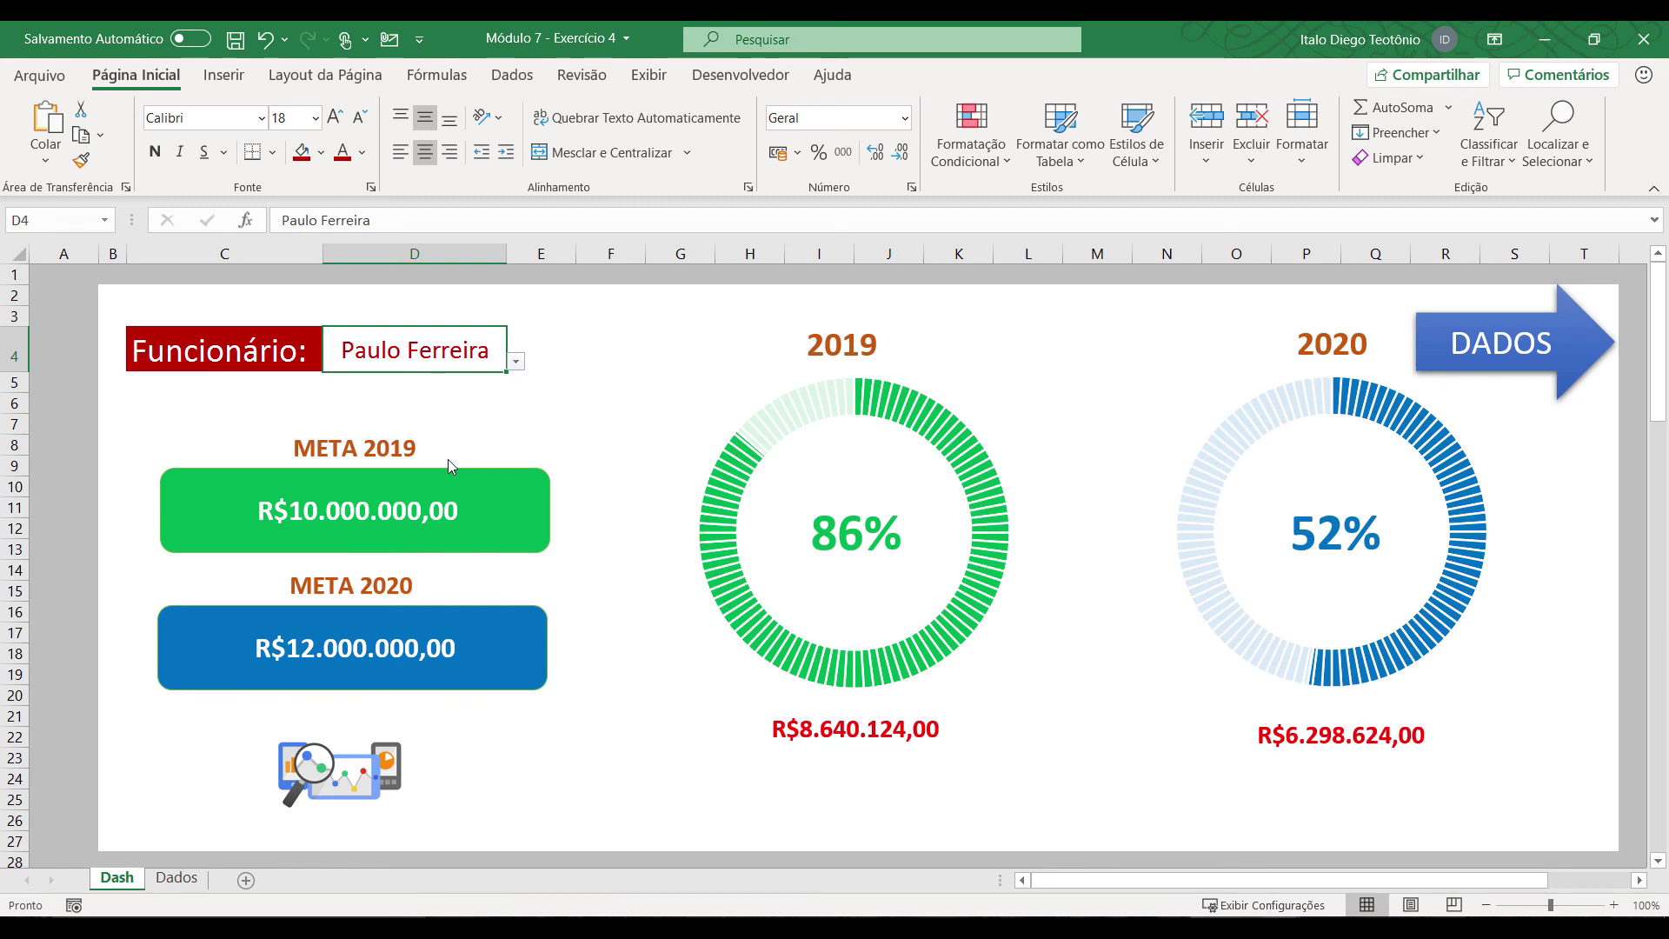